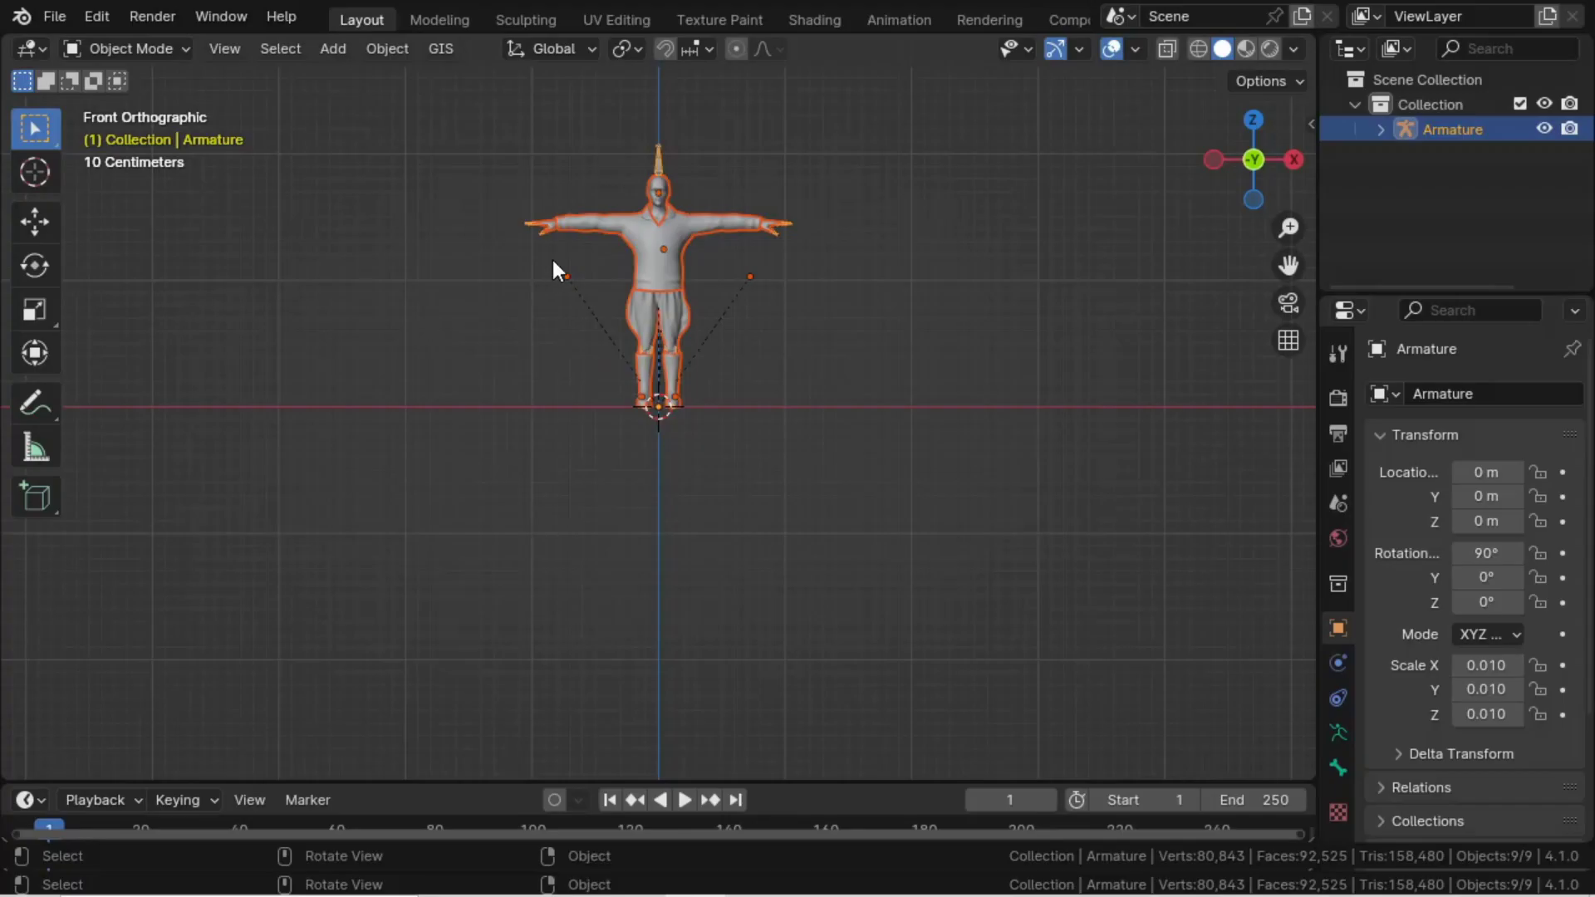
- Convert all triangles of the sweater mesh (Object_2) to quads
middle_click_drag(551, 257, 486, 266, "shift")
scroll(530, 480, "up", 5)
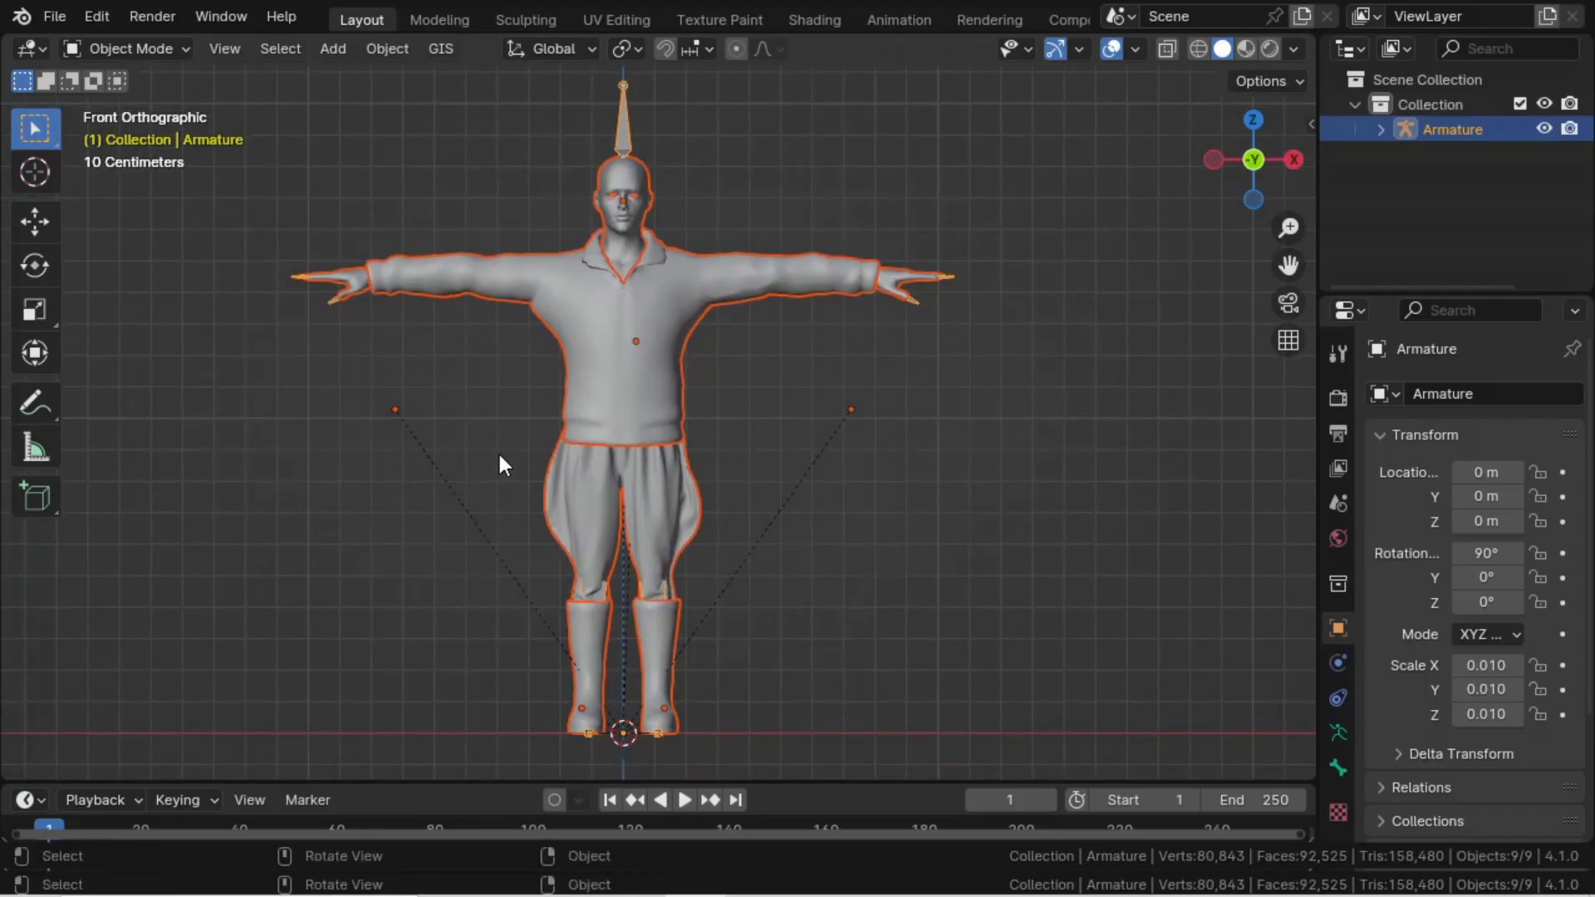
scroll(499, 456, "up", 6)
middle_click_drag(524, 471, 579, 391)
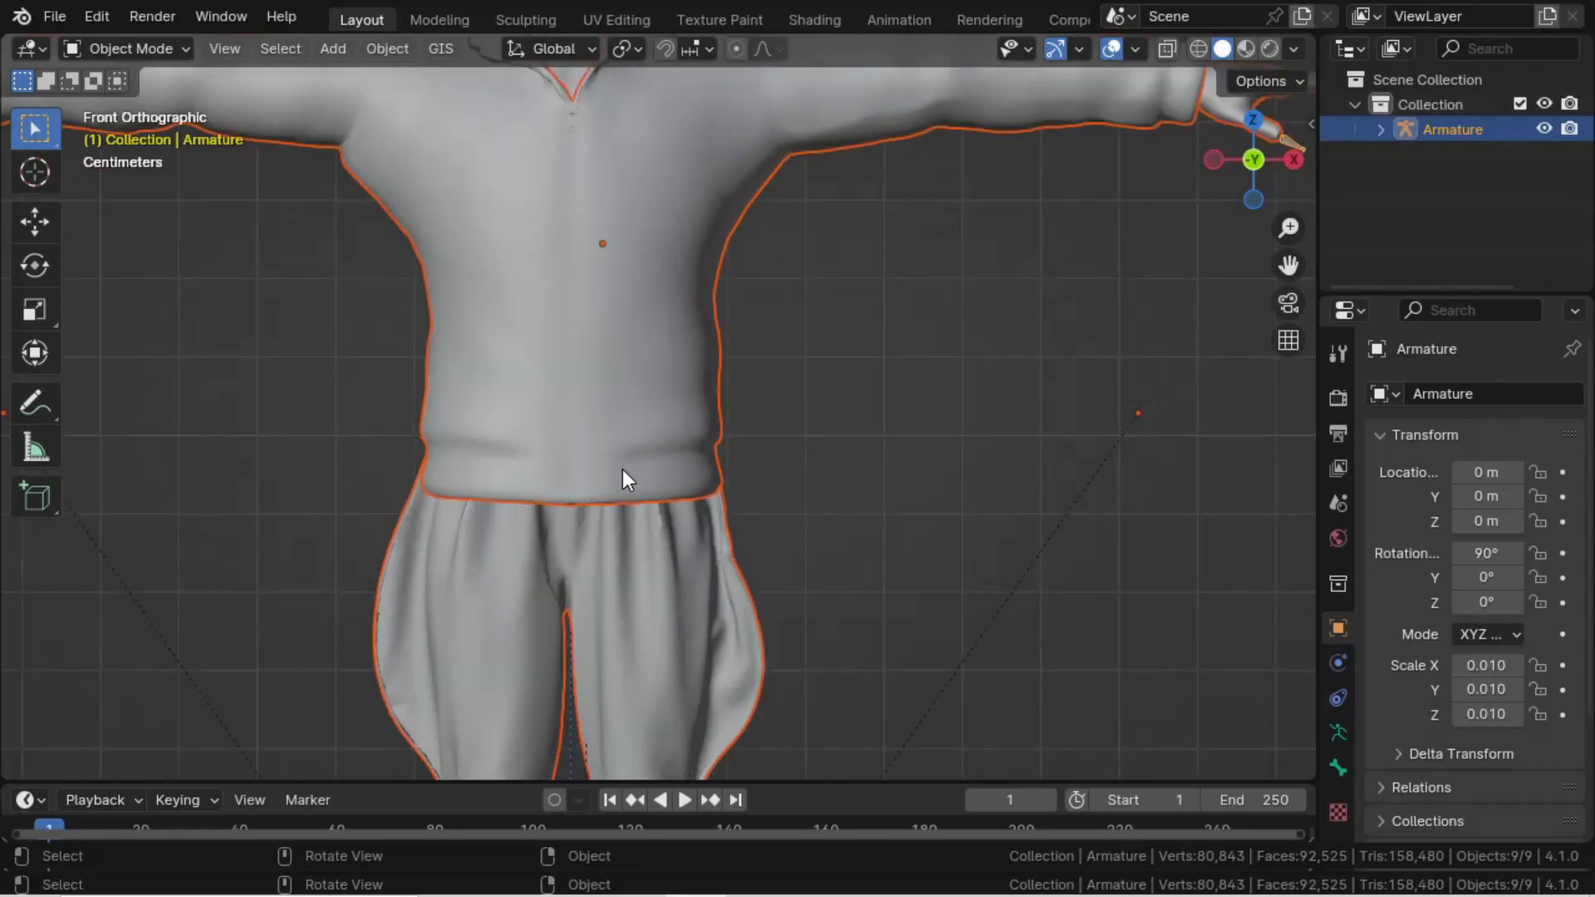
left_click(652, 486)
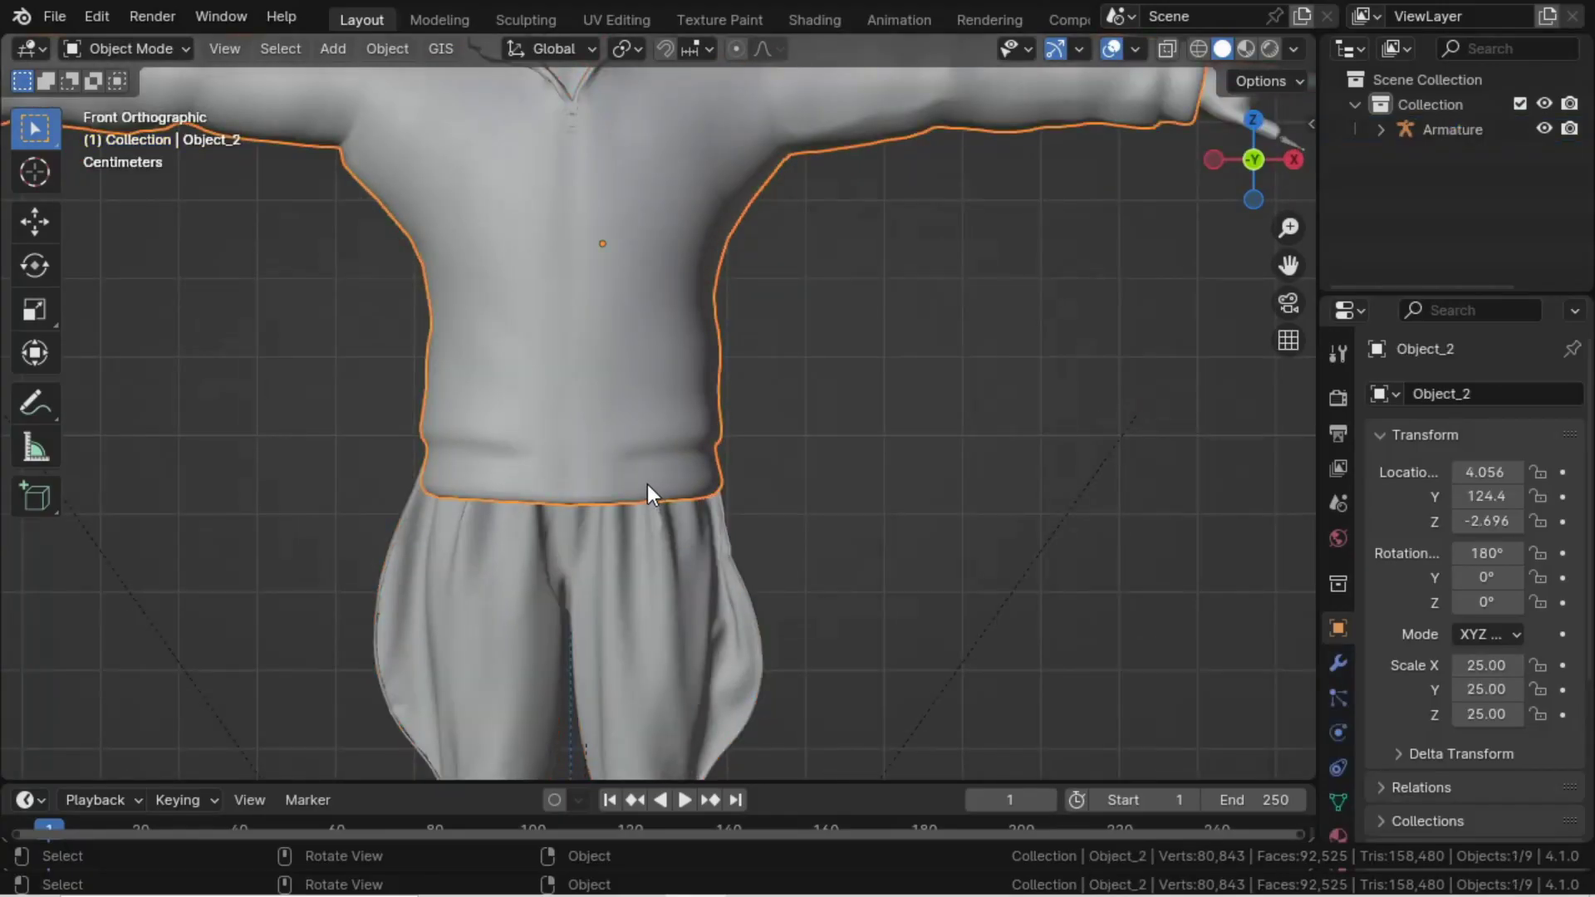
scroll(632, 457, "down", 6)
scroll(625, 439, "up", 5)
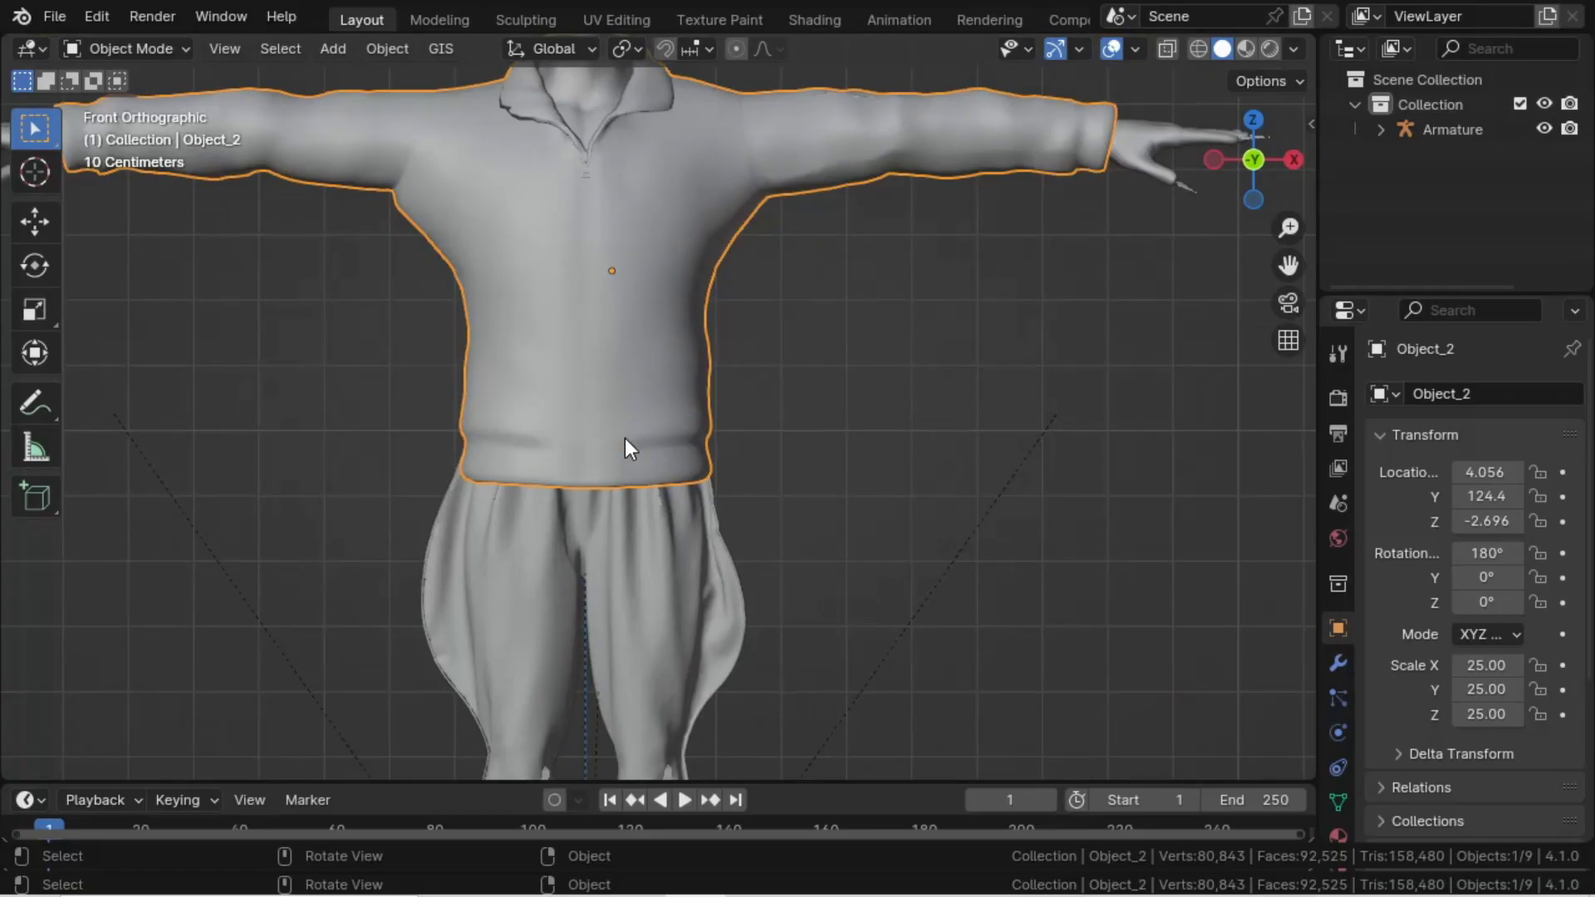
key("Tab")
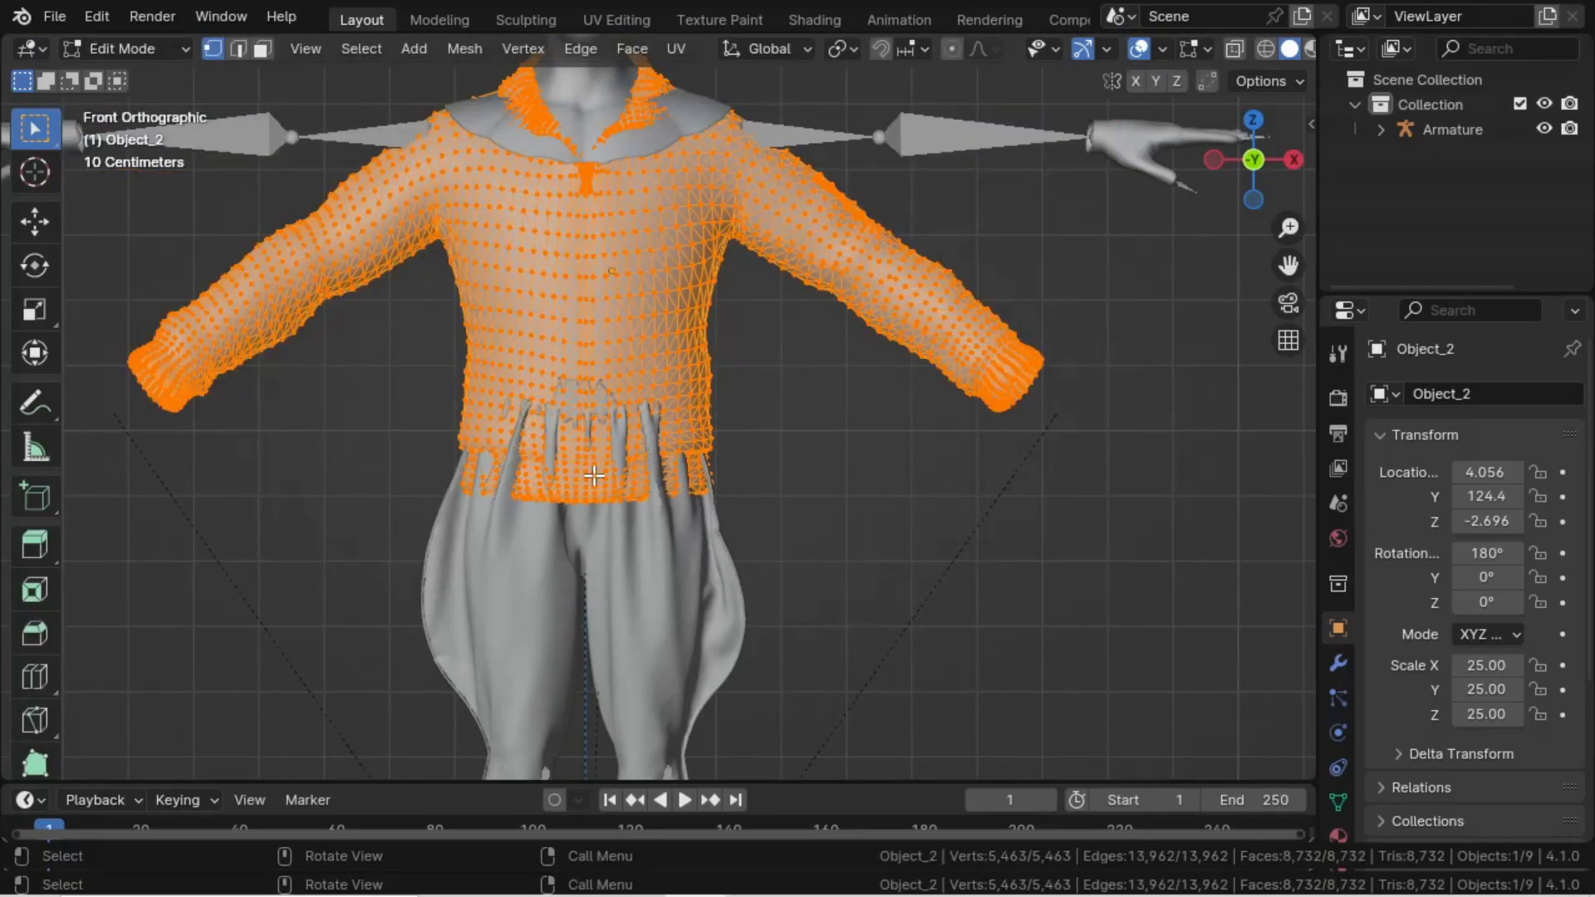
scroll(594, 475, "up", 3)
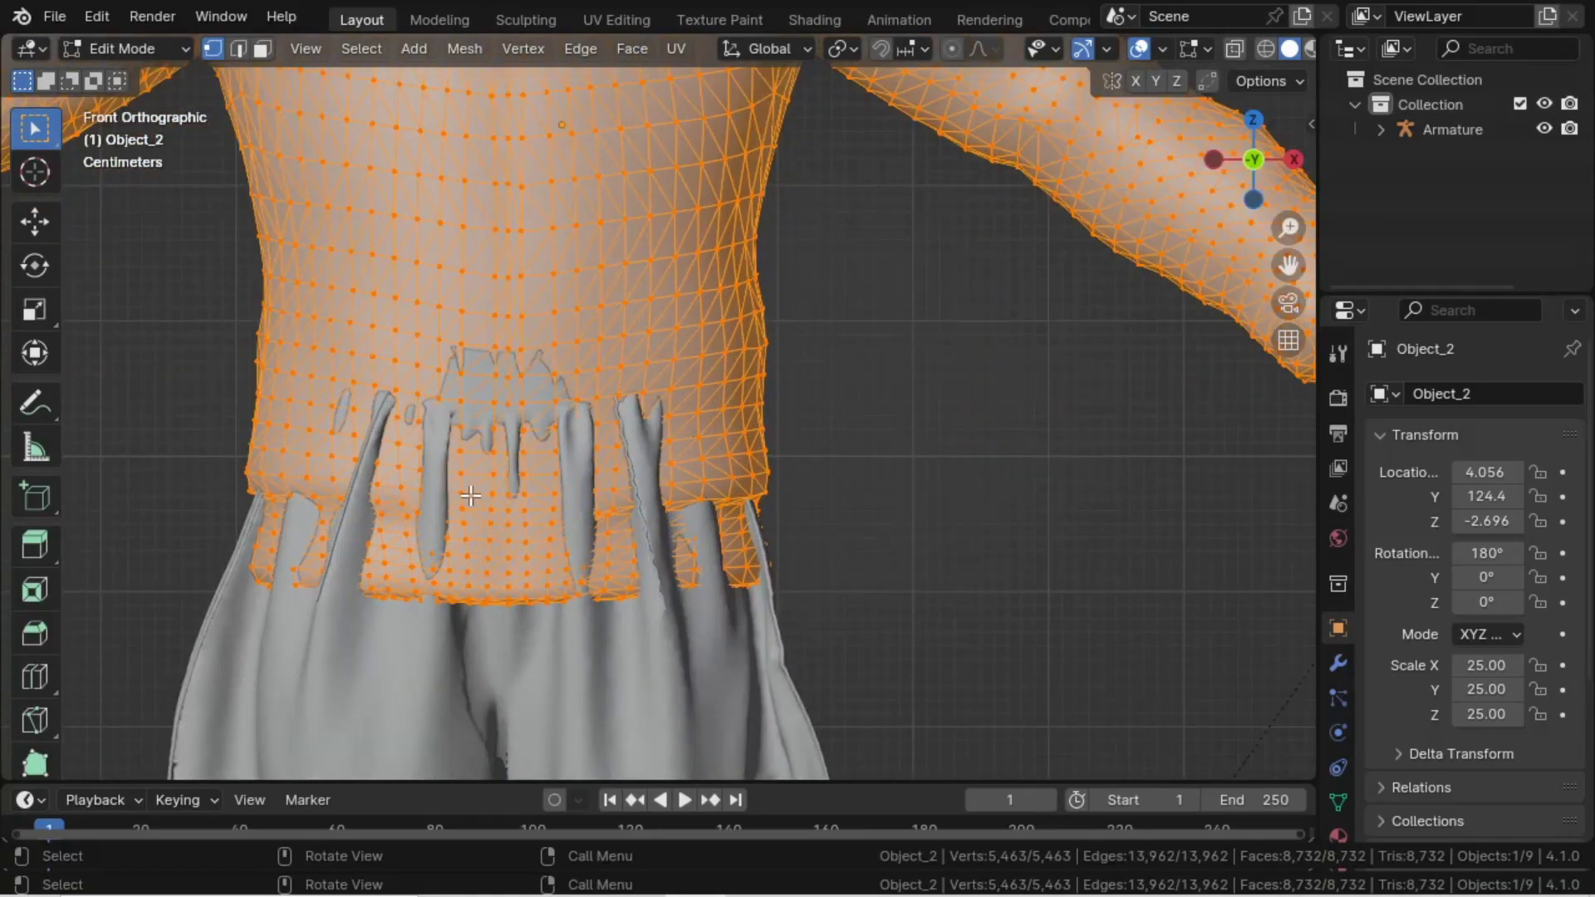
key("alt+j")
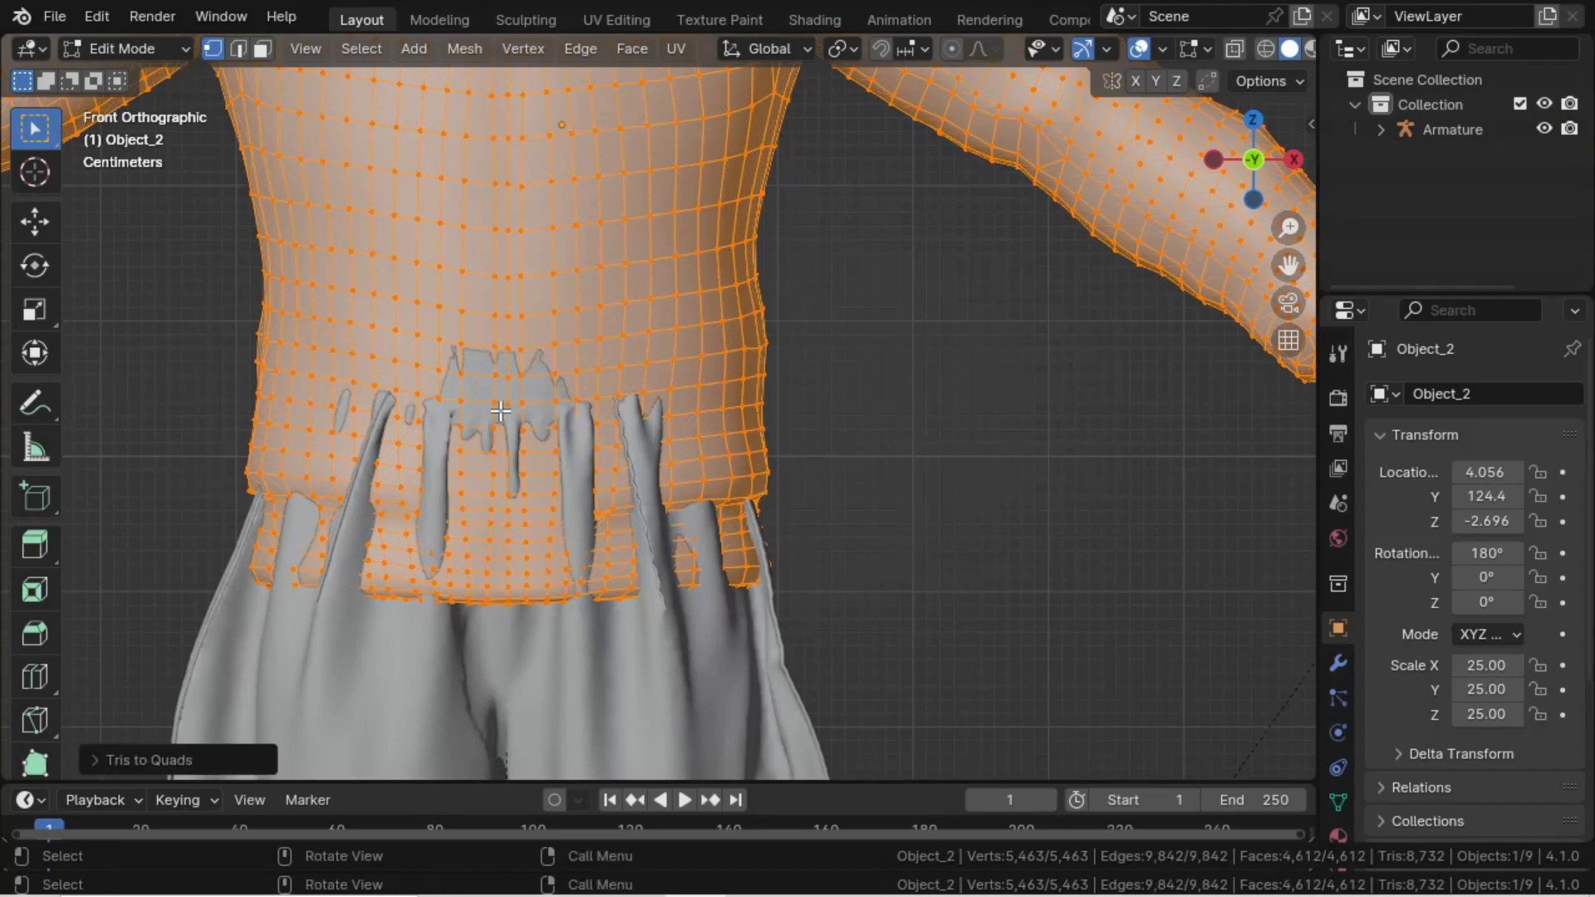
- Convert all triangles of the trousers mesh to quads and return to Object Mode
key("Tab")
left_click(607, 647)
key("Tab")
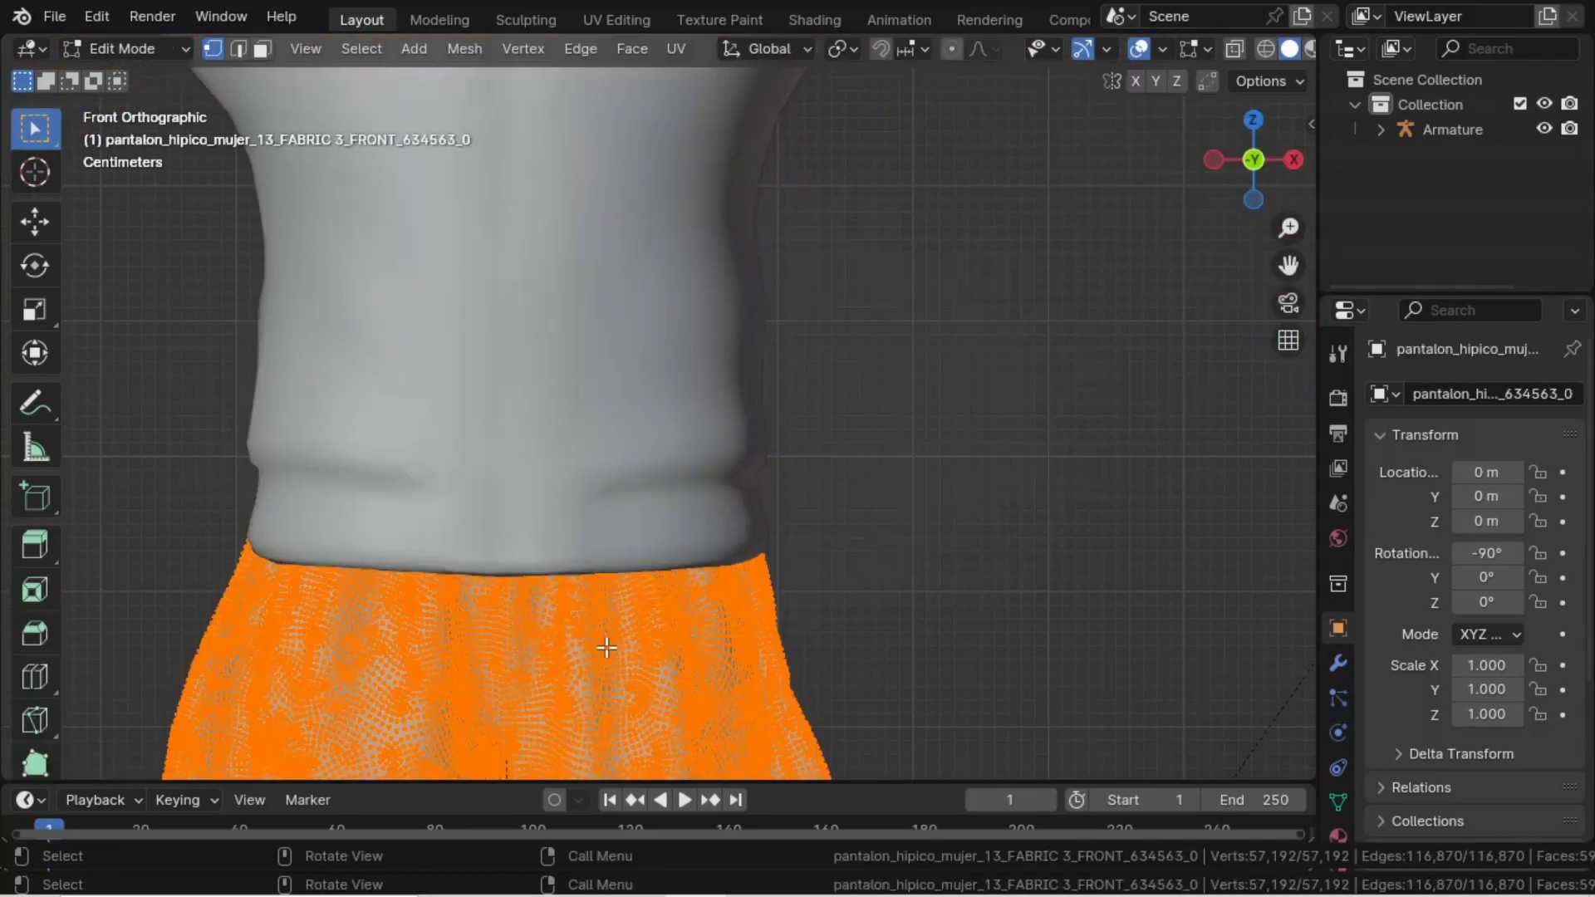
key("alt+j")
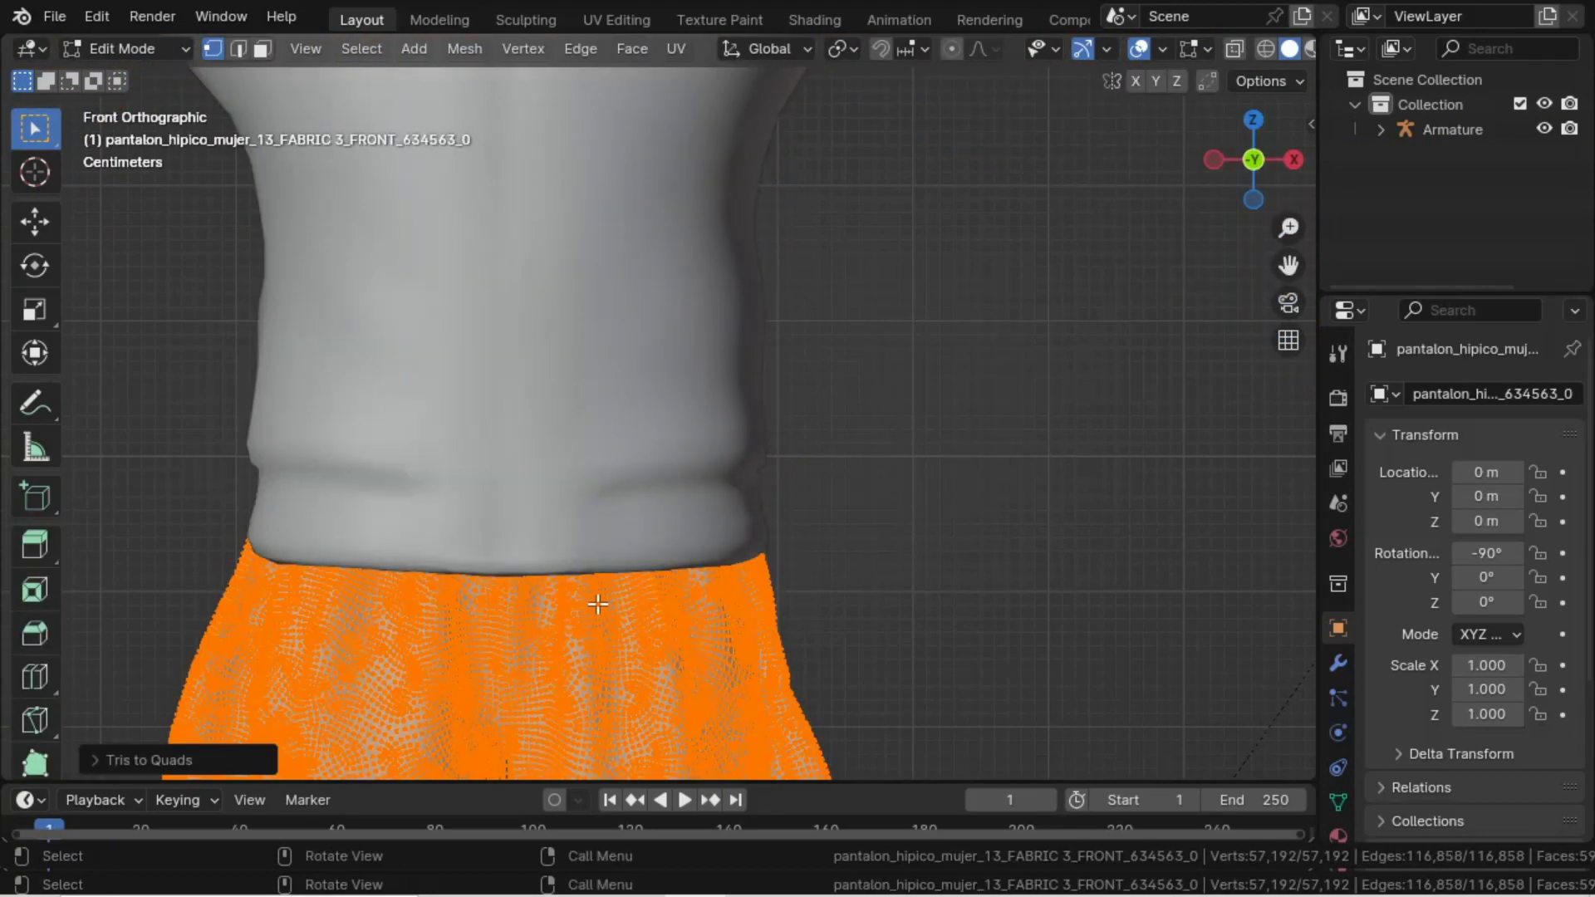
key("Tab")
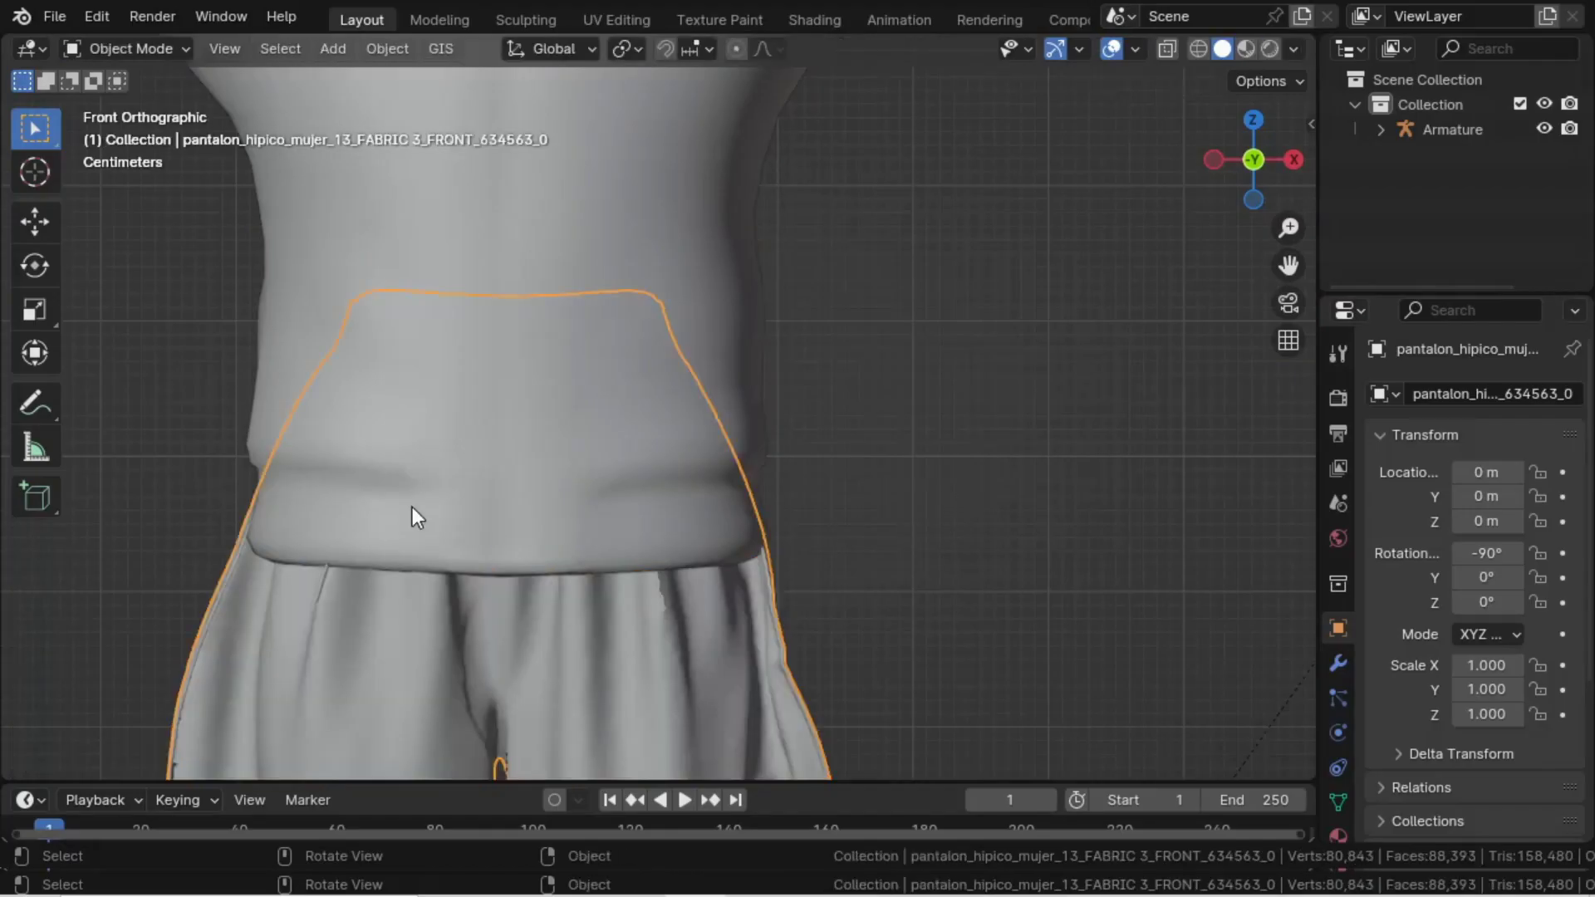
- Hide the trousers so the sweater's lower edge is unobstructed
left_click(320, 521)
left_click(313, 648)
key("h")
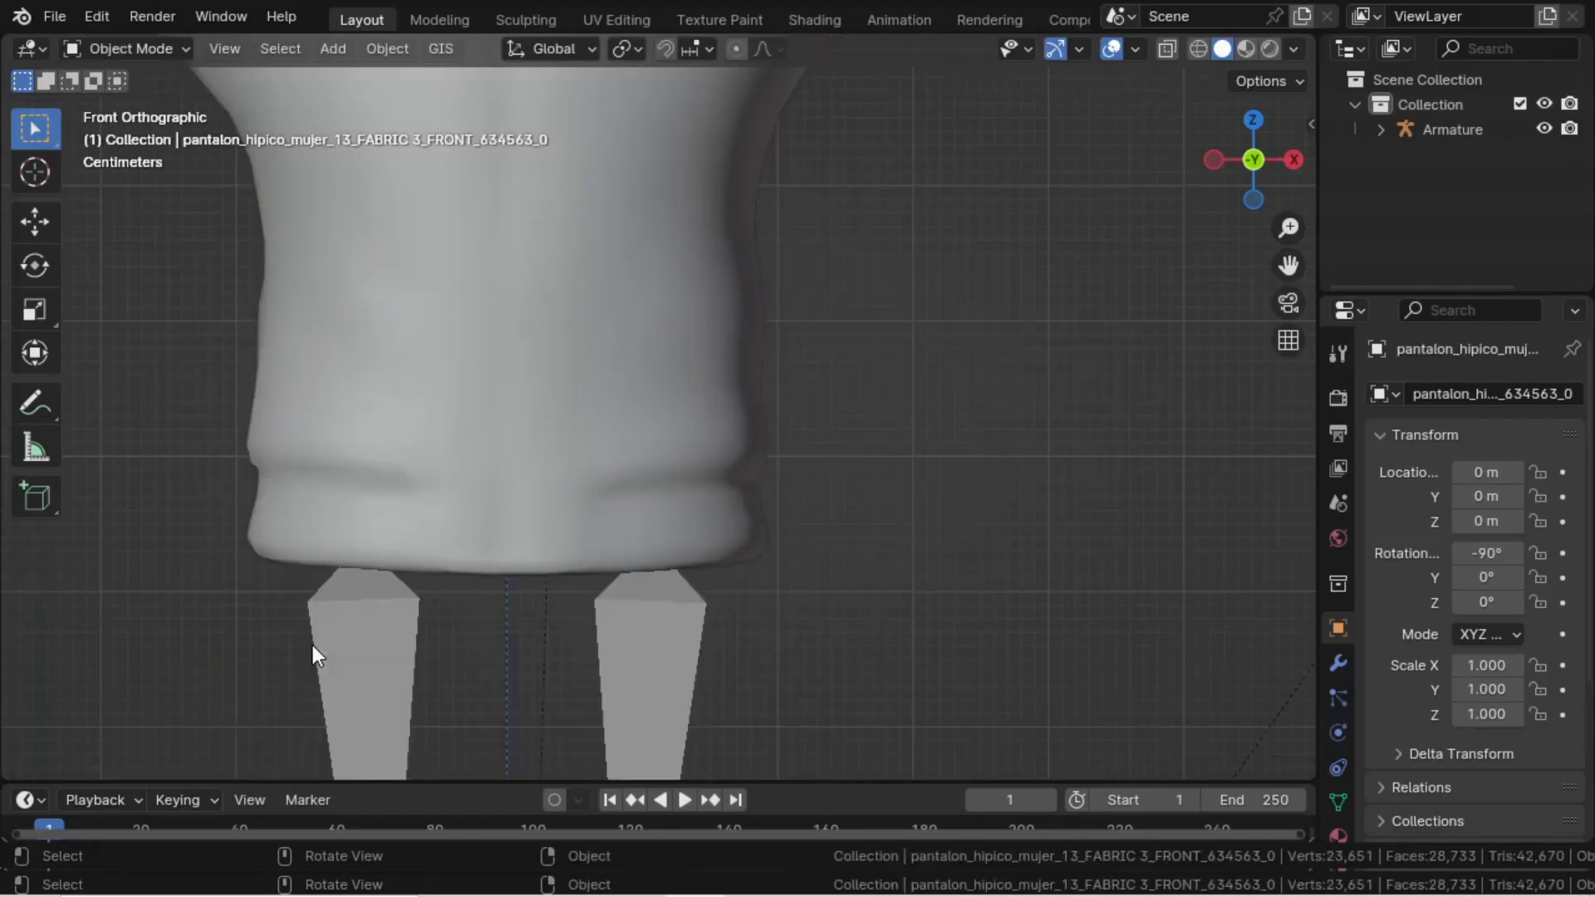
- Open the sweater mesh in Edit Mode, clear its selection and switch to face selection in solid shading
left_click(336, 510)
key("Tab")
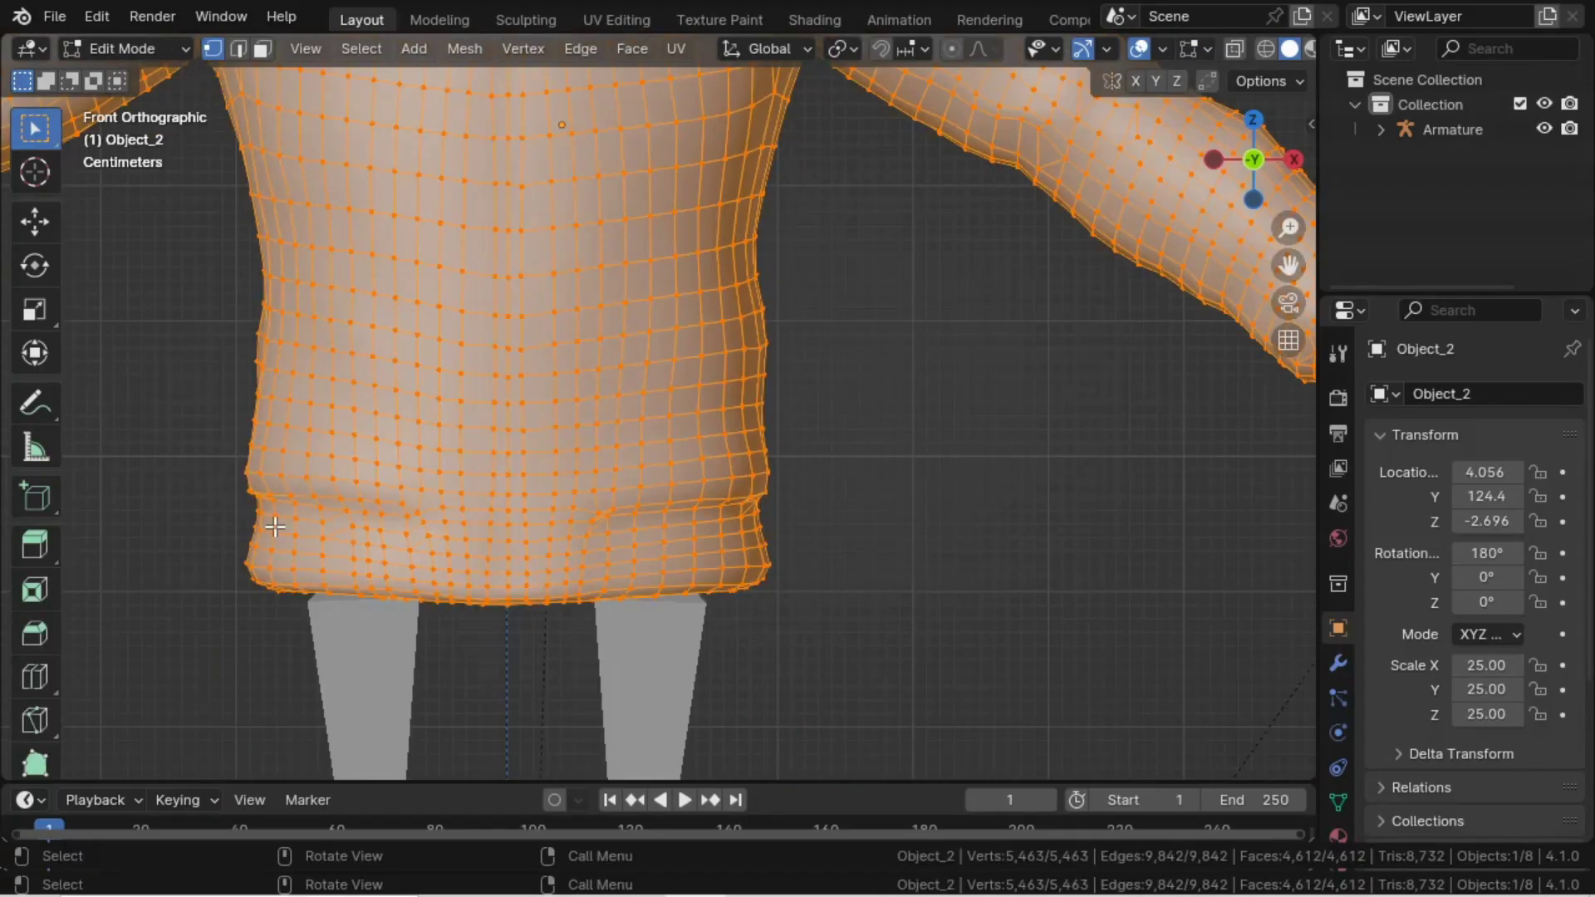
key("z")
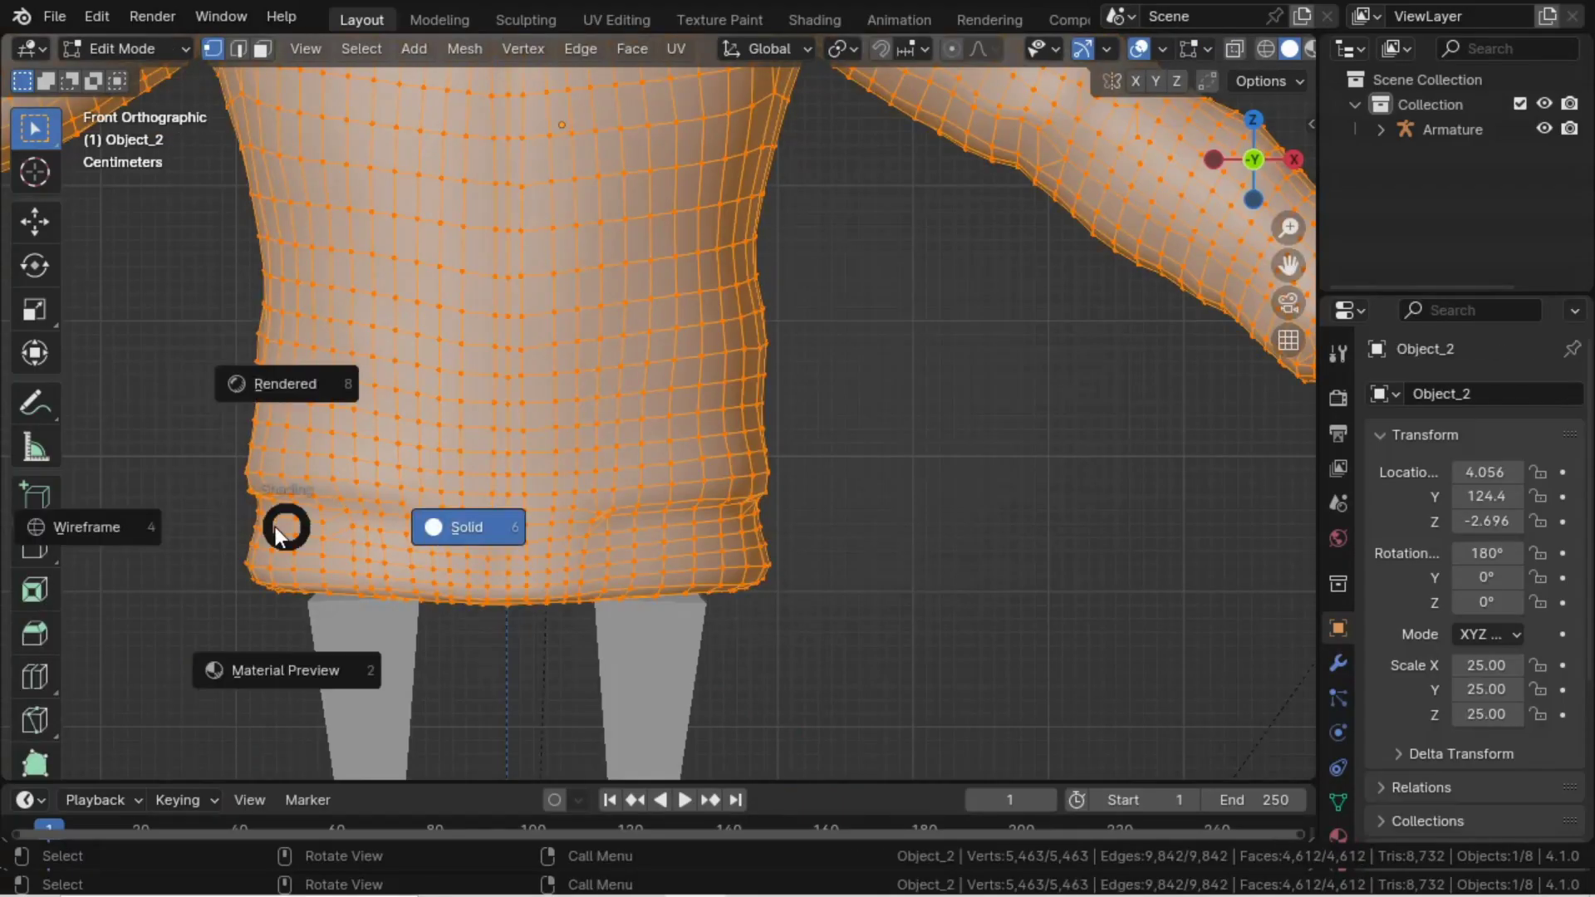
left_click(126, 527)
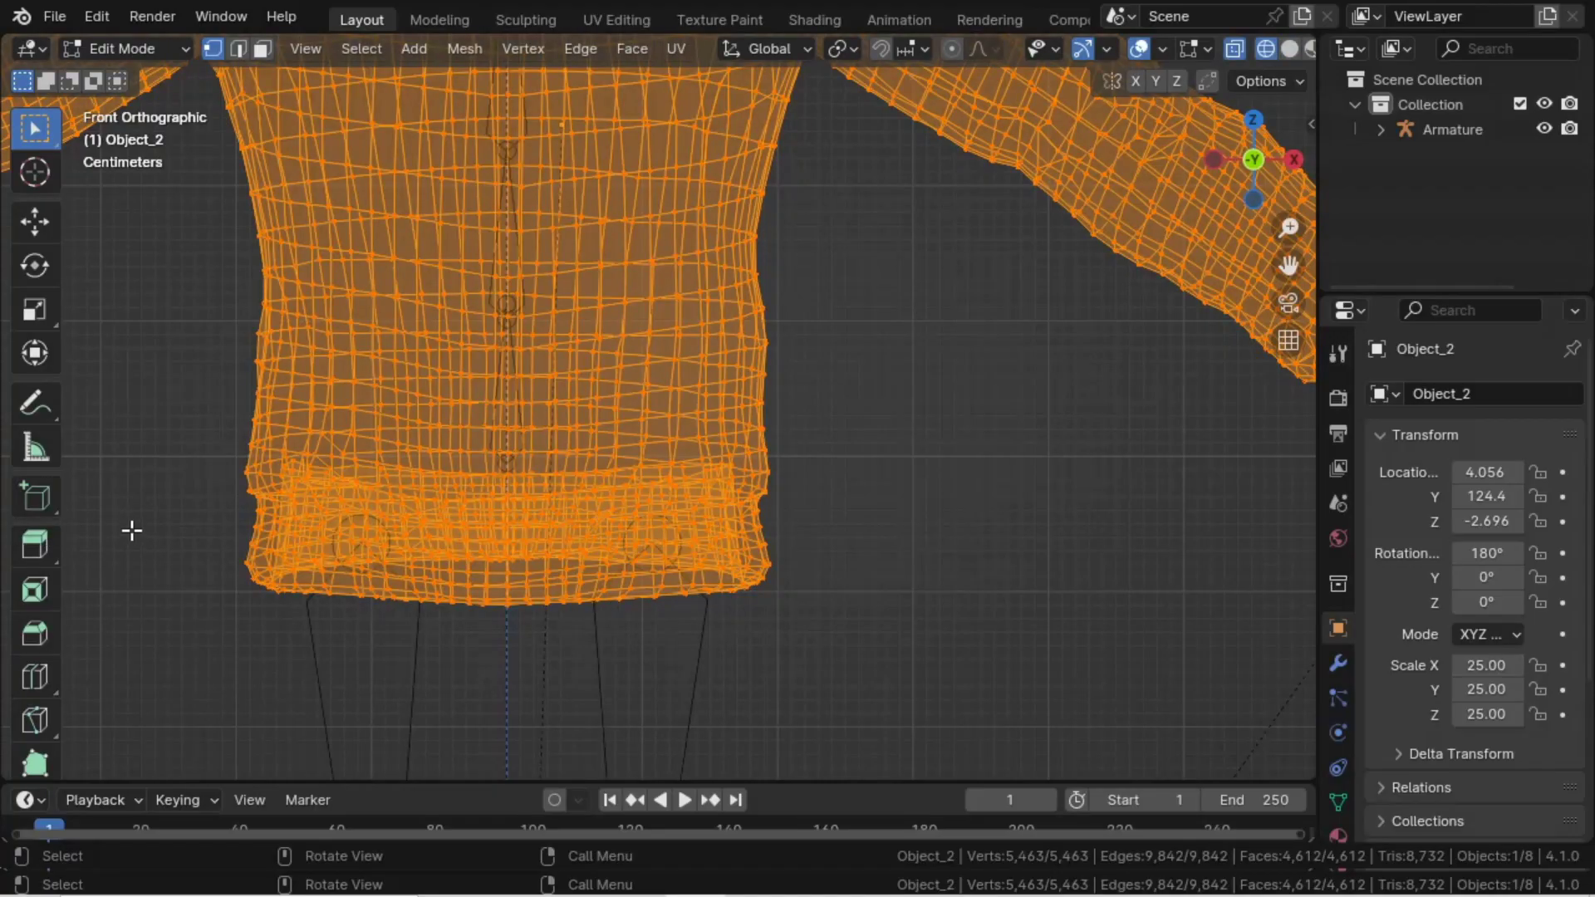
key("alt+a")
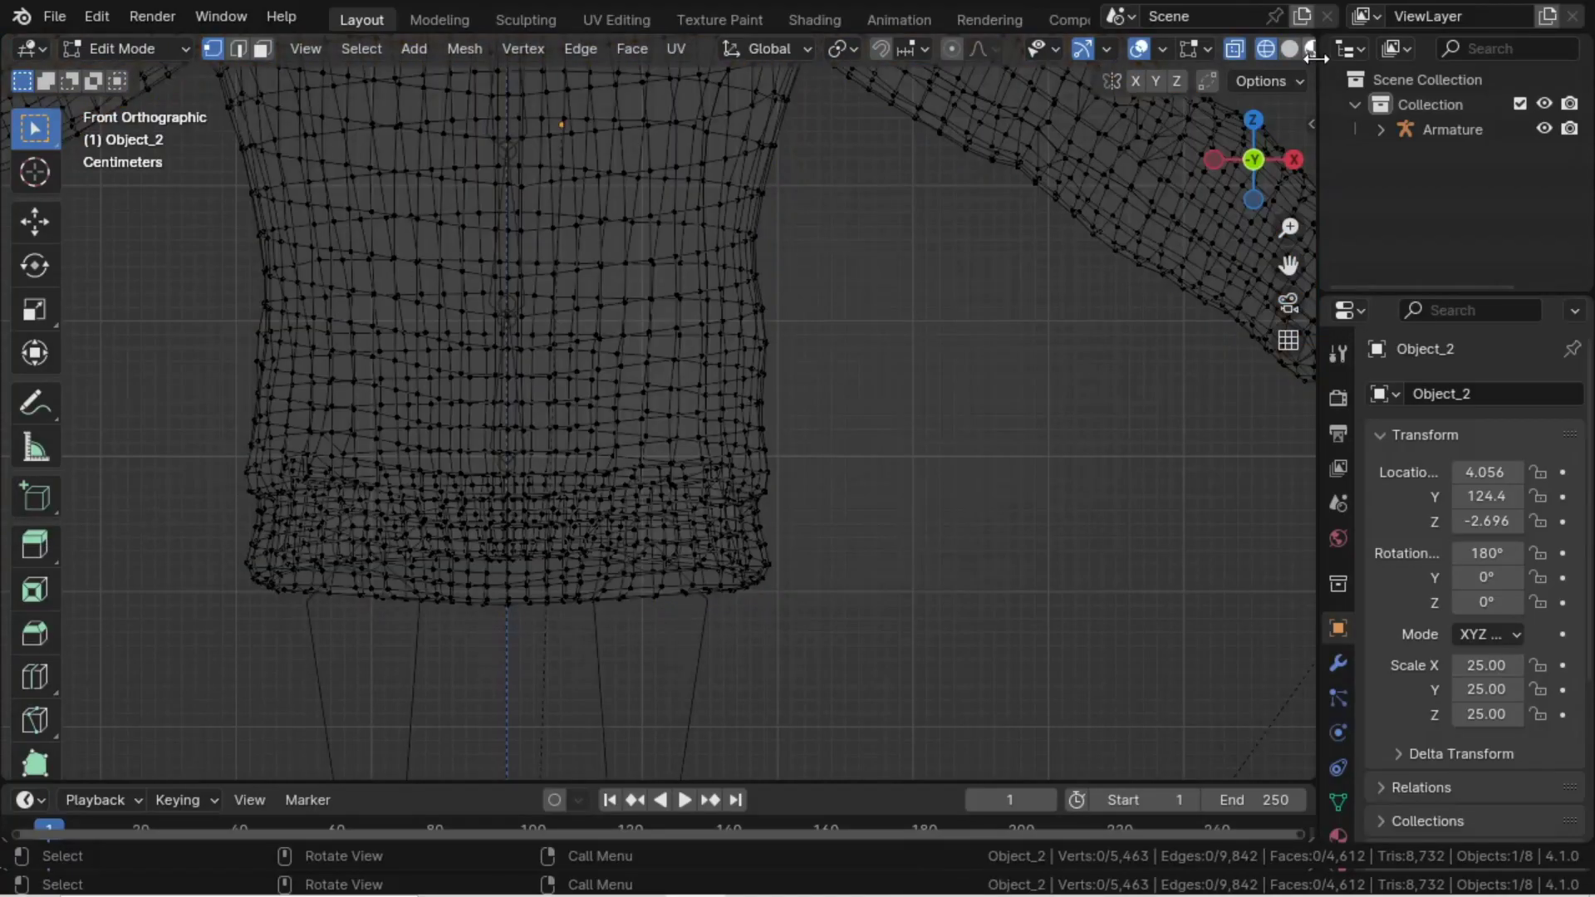
left_click(1289, 48)
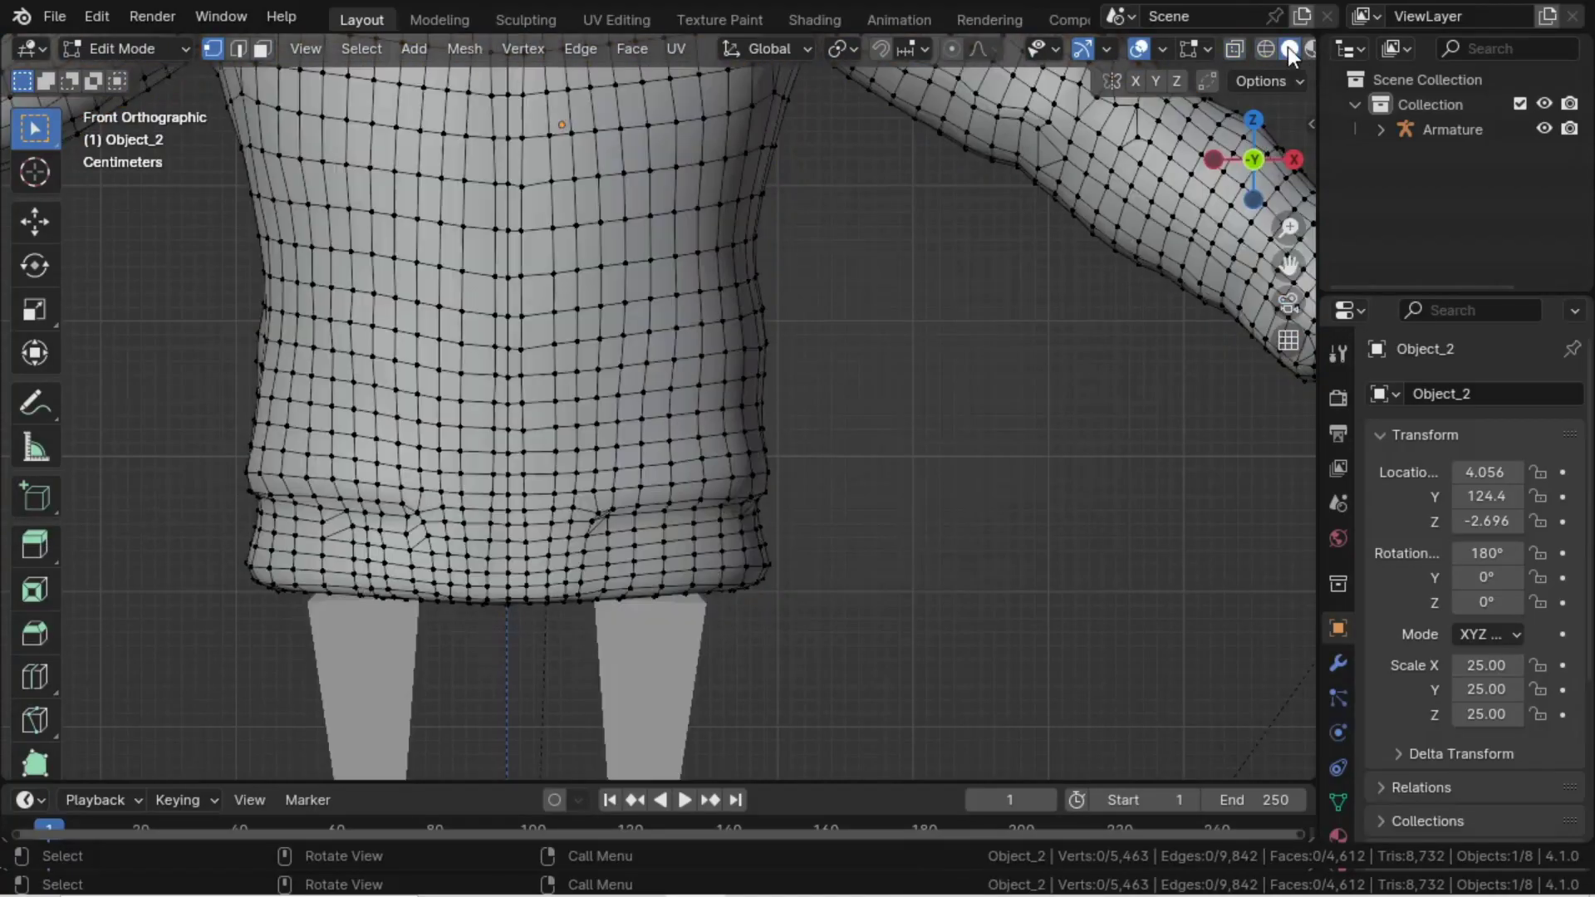
left_click(261, 48)
mouse_move(307, 456)
middle_mouse_down()
mouse_move(405, 271)
mouse_move(304, 424)
middle_mouse_up()
key("KP_1")
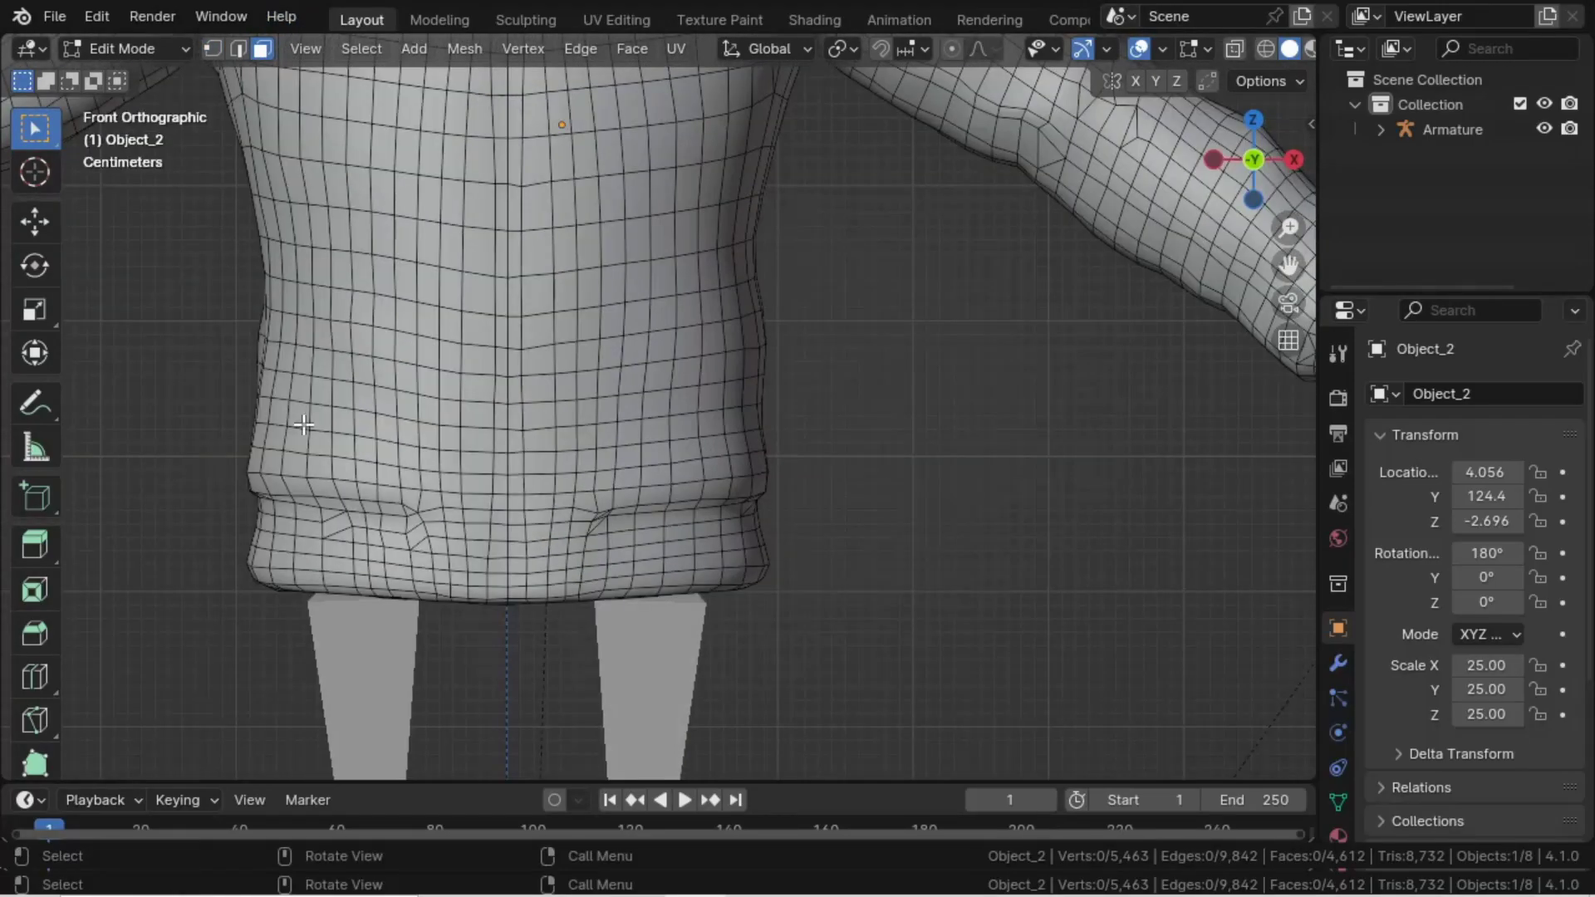
- Select the lowest face loops running around the sweater's bottom hem
middle_click_drag(260, 652, 470, 495, "shift")
scroll(472, 486, "up", 3)
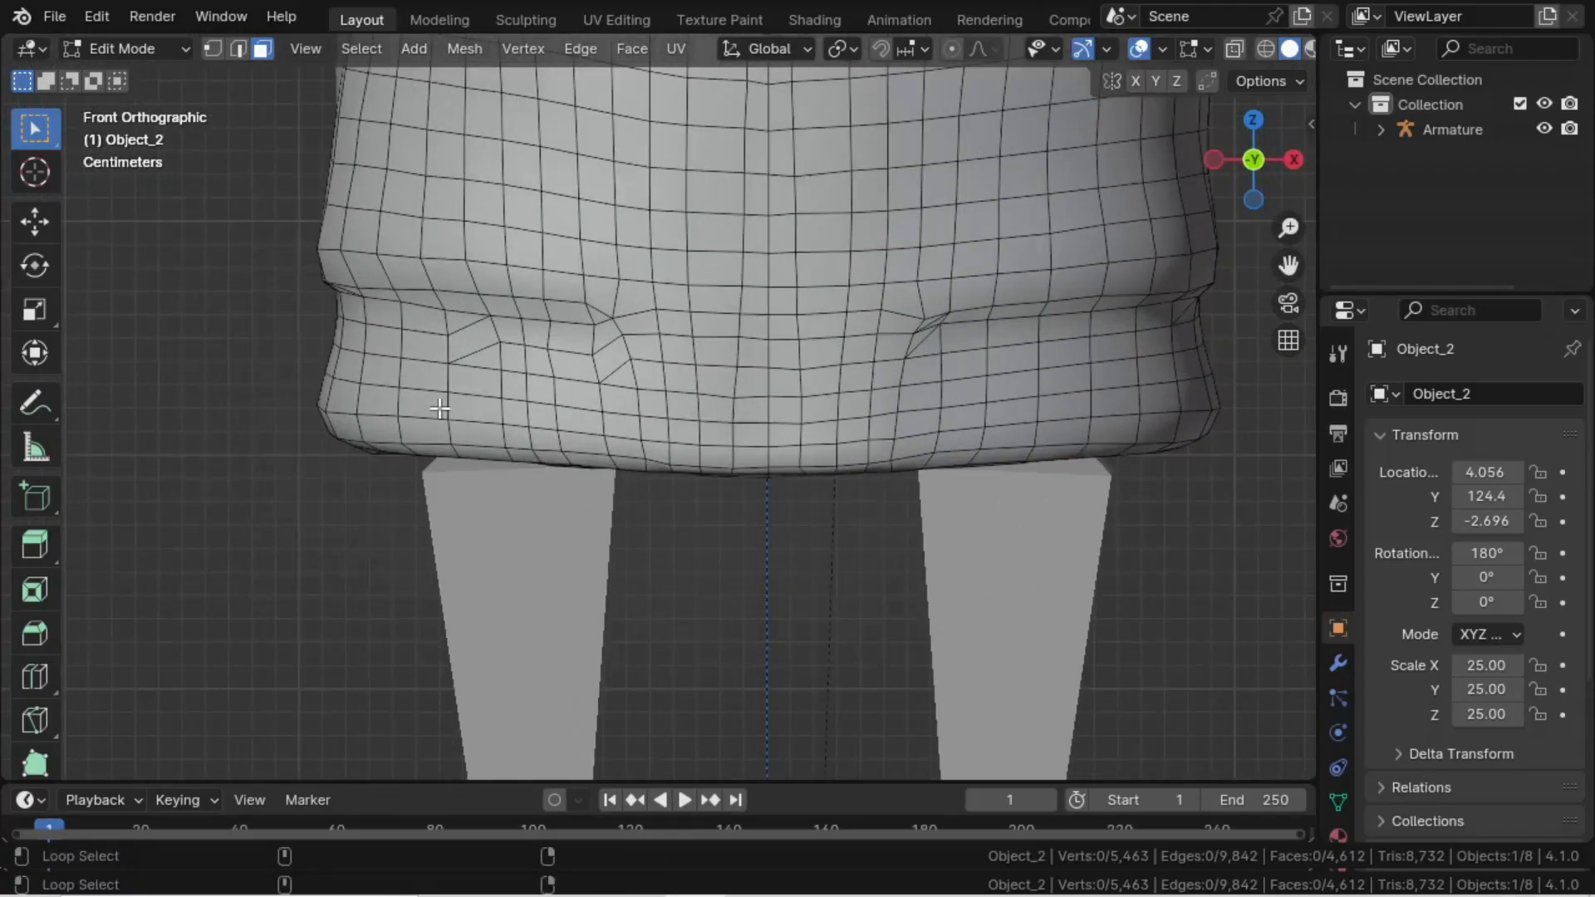
left_click(441, 409, "alt")
left_click(453, 440, "alt+shift")
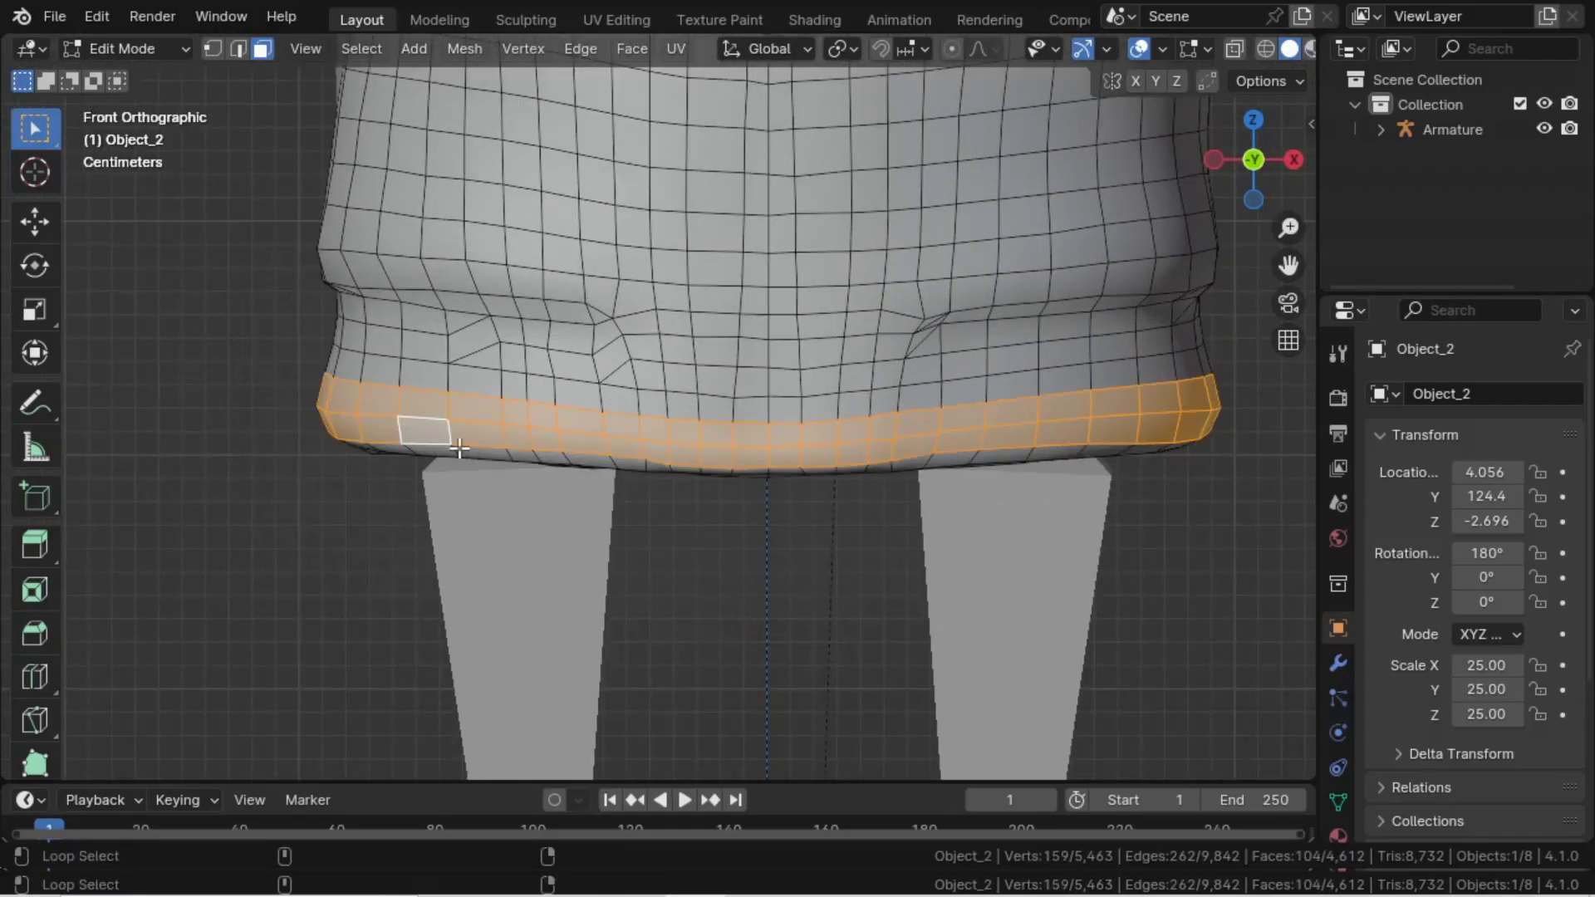
left_click(456, 450, "alt+shift")
middle_click_drag(488, 477, 477, 379)
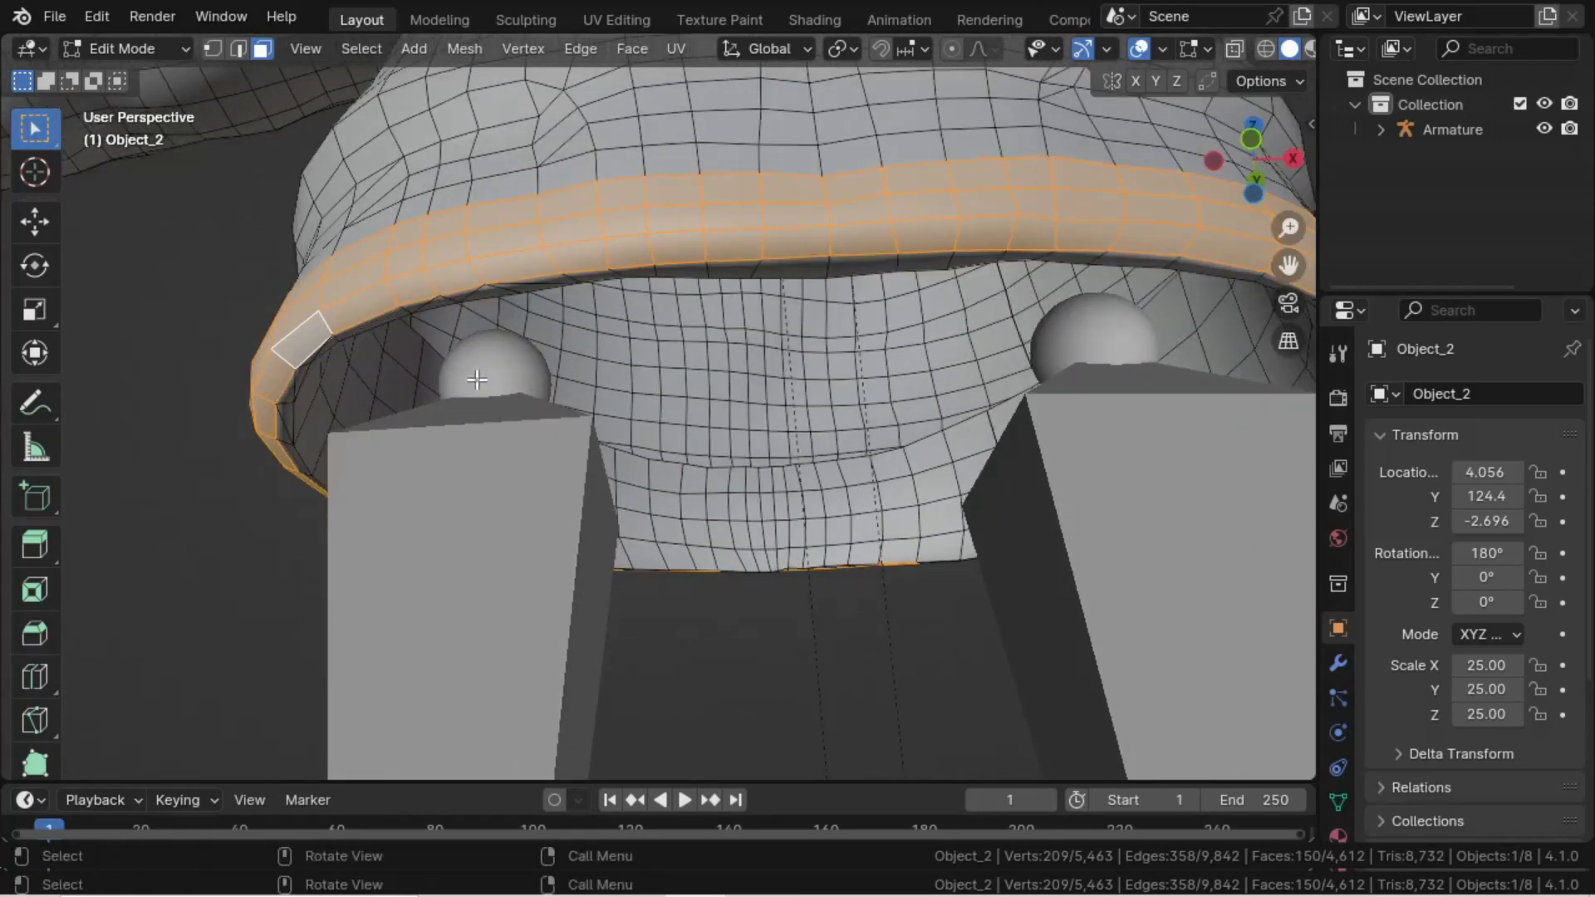
key("KP_1")
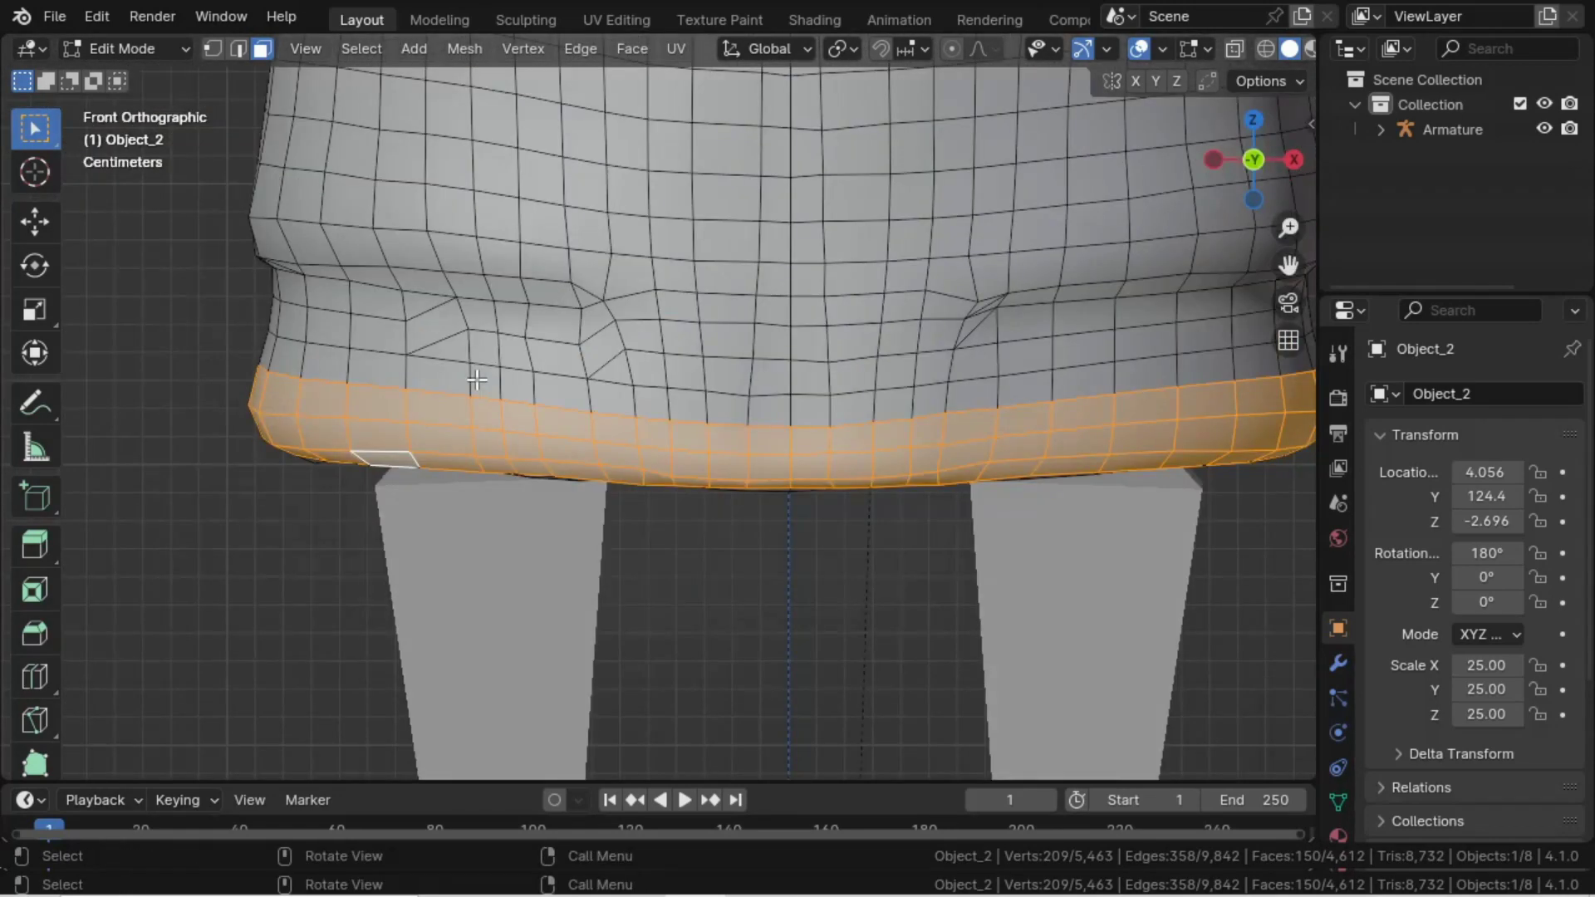
- Box-select the sweater's whole bottom hem band through the mesh in wireframe, then return to solid shading
key("z")
left_click(306, 385)
scroll(292, 376, "down", 2)
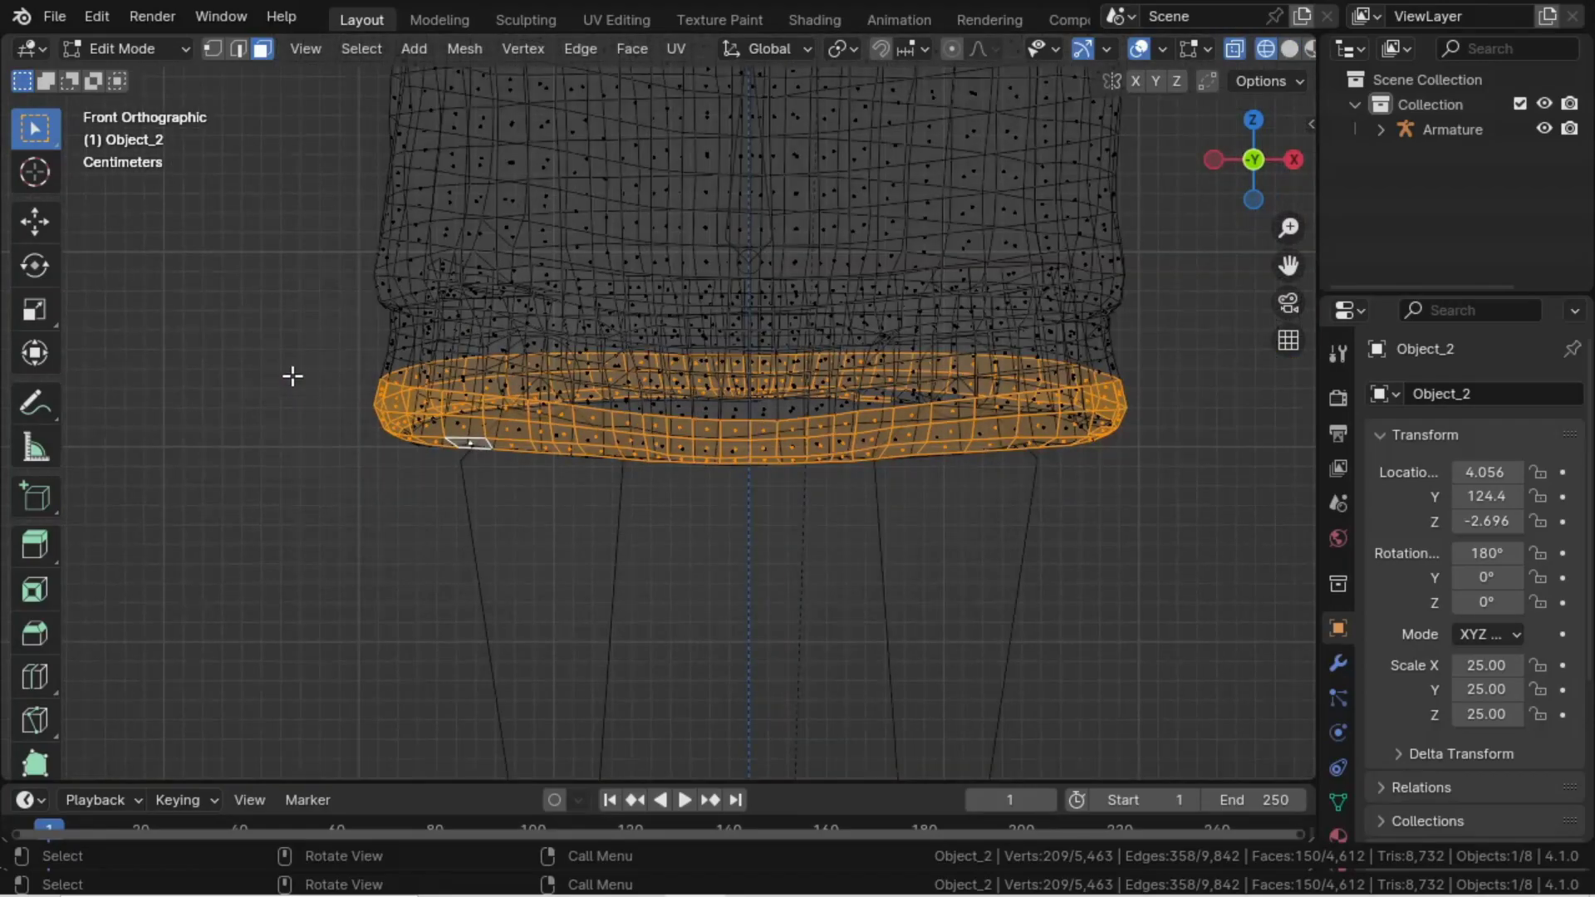
left_click_drag(306, 310, 1236, 563)
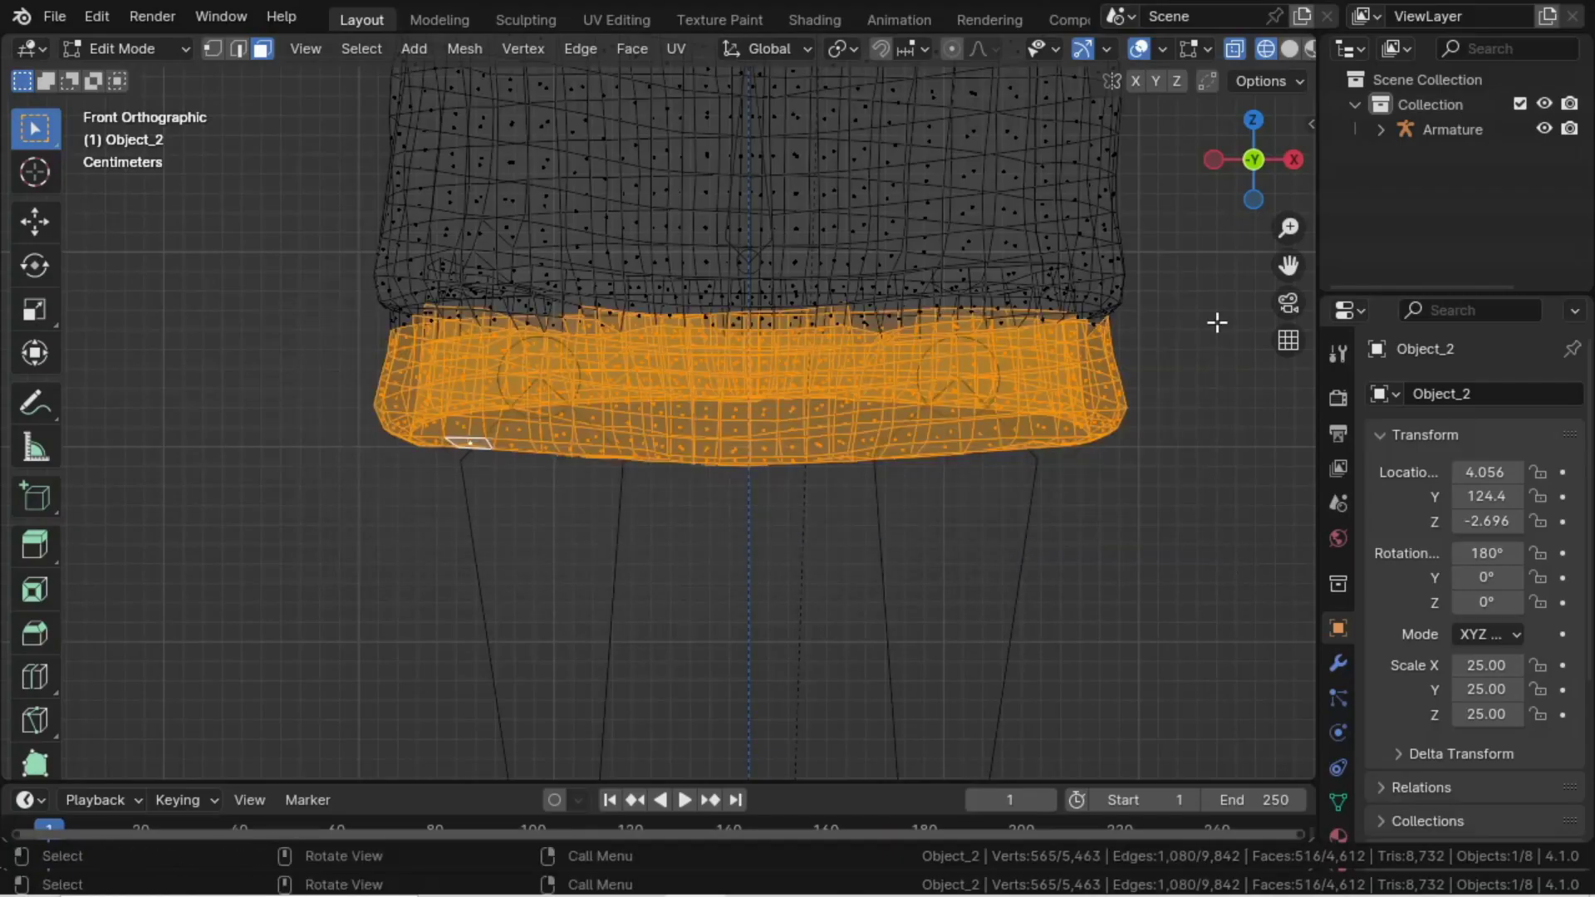
left_click(1289, 48)
scroll(529, 288, "up", 2)
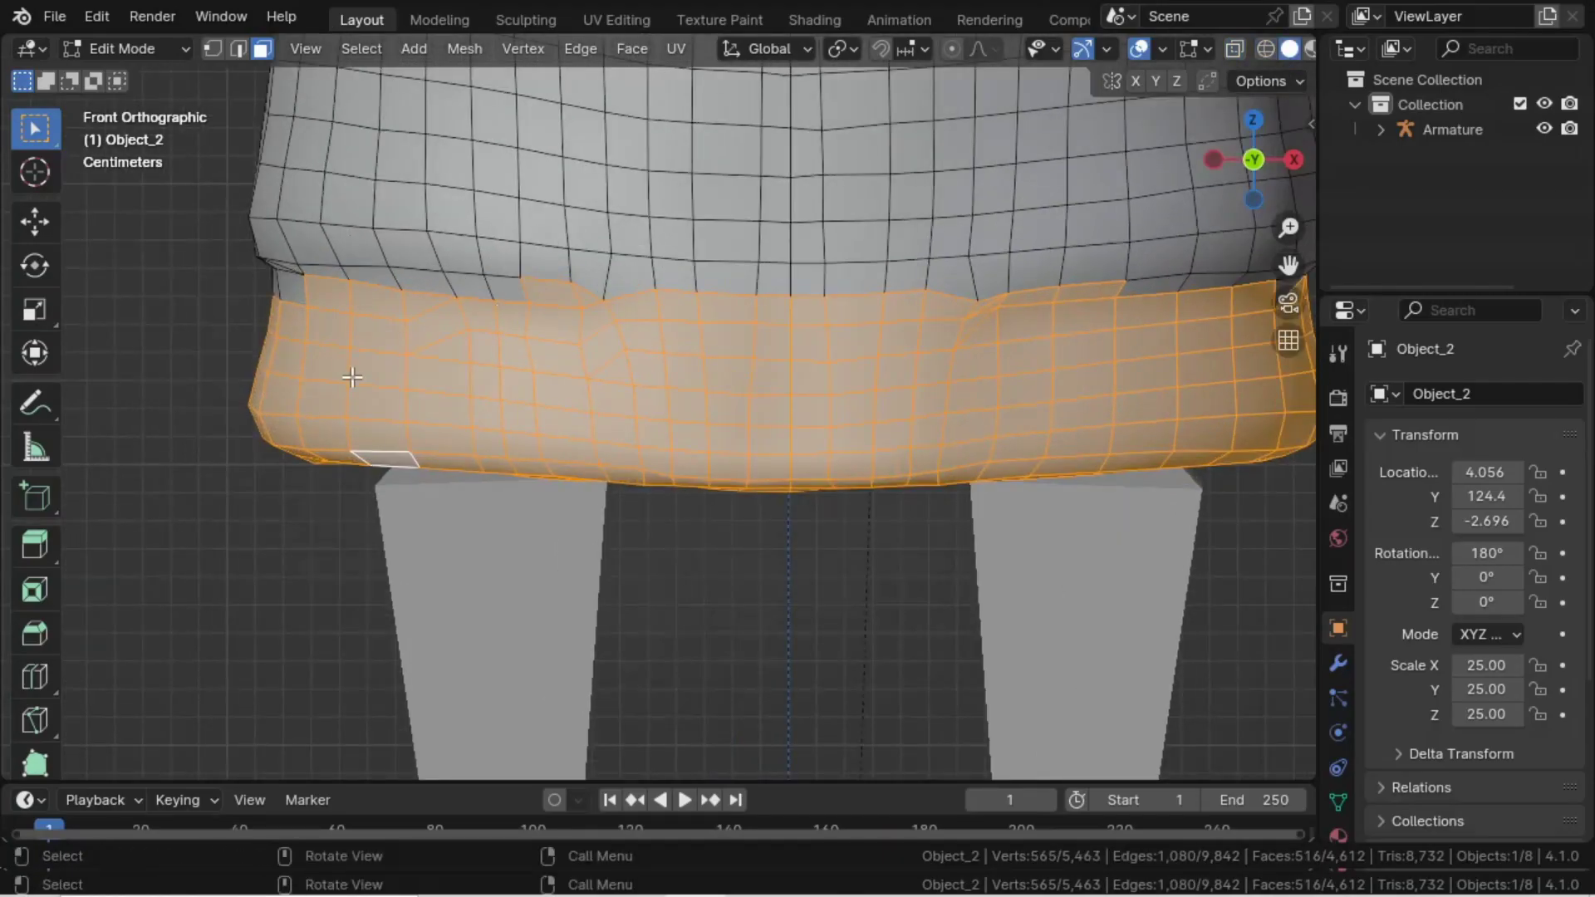
- Circle-select the missing upper hem faces on the front's negative X side and deselect the stray face above them
key("c")
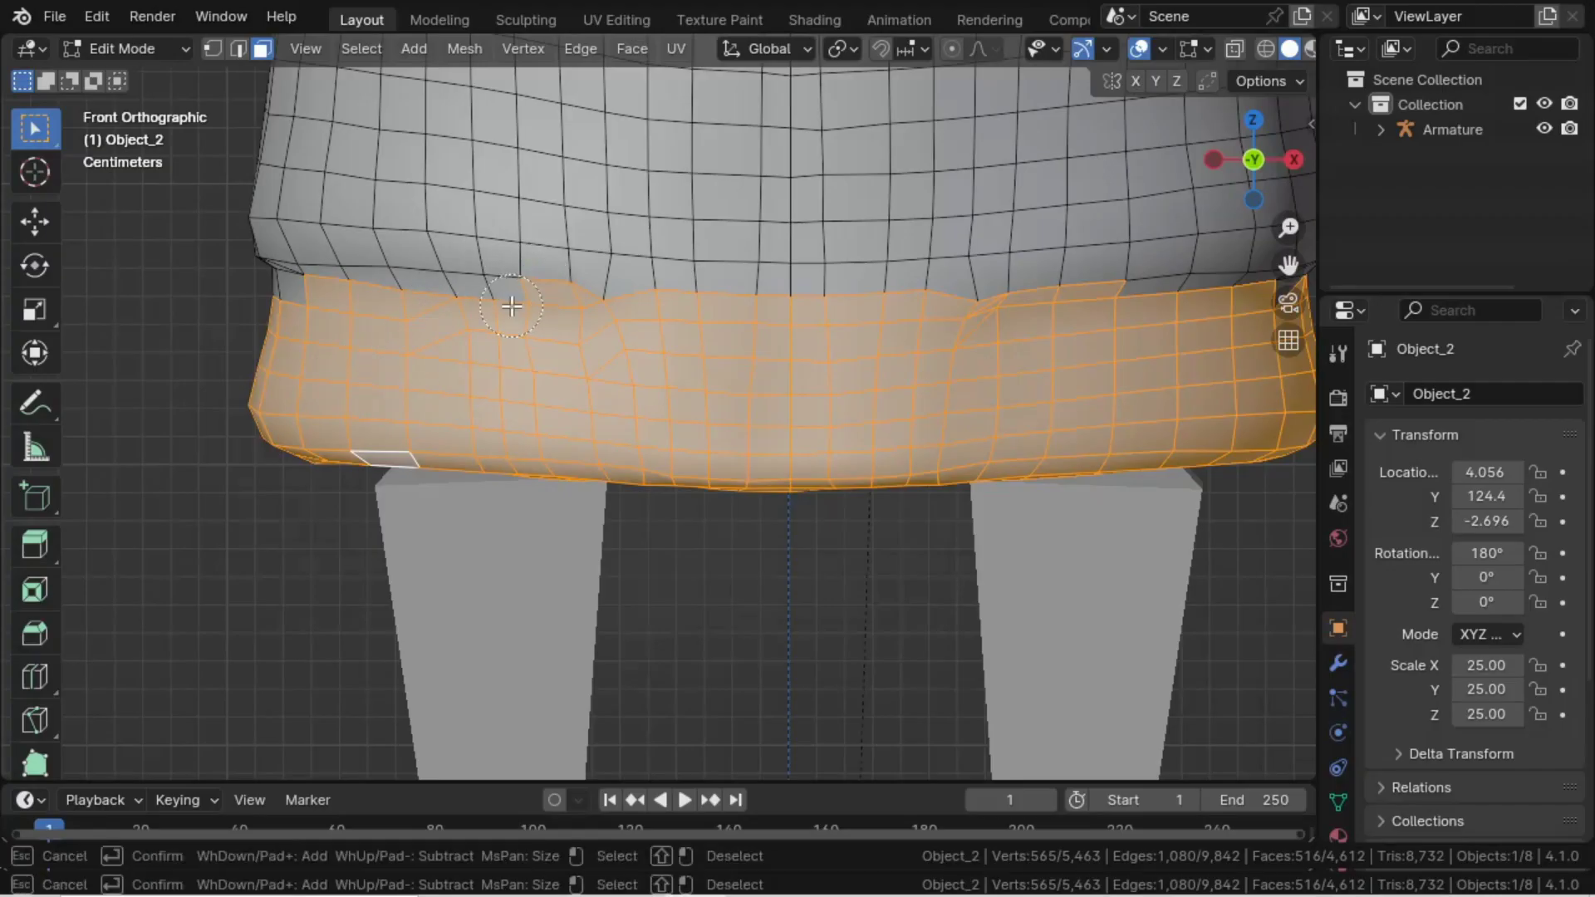
left_click_drag(512, 306, 308, 295)
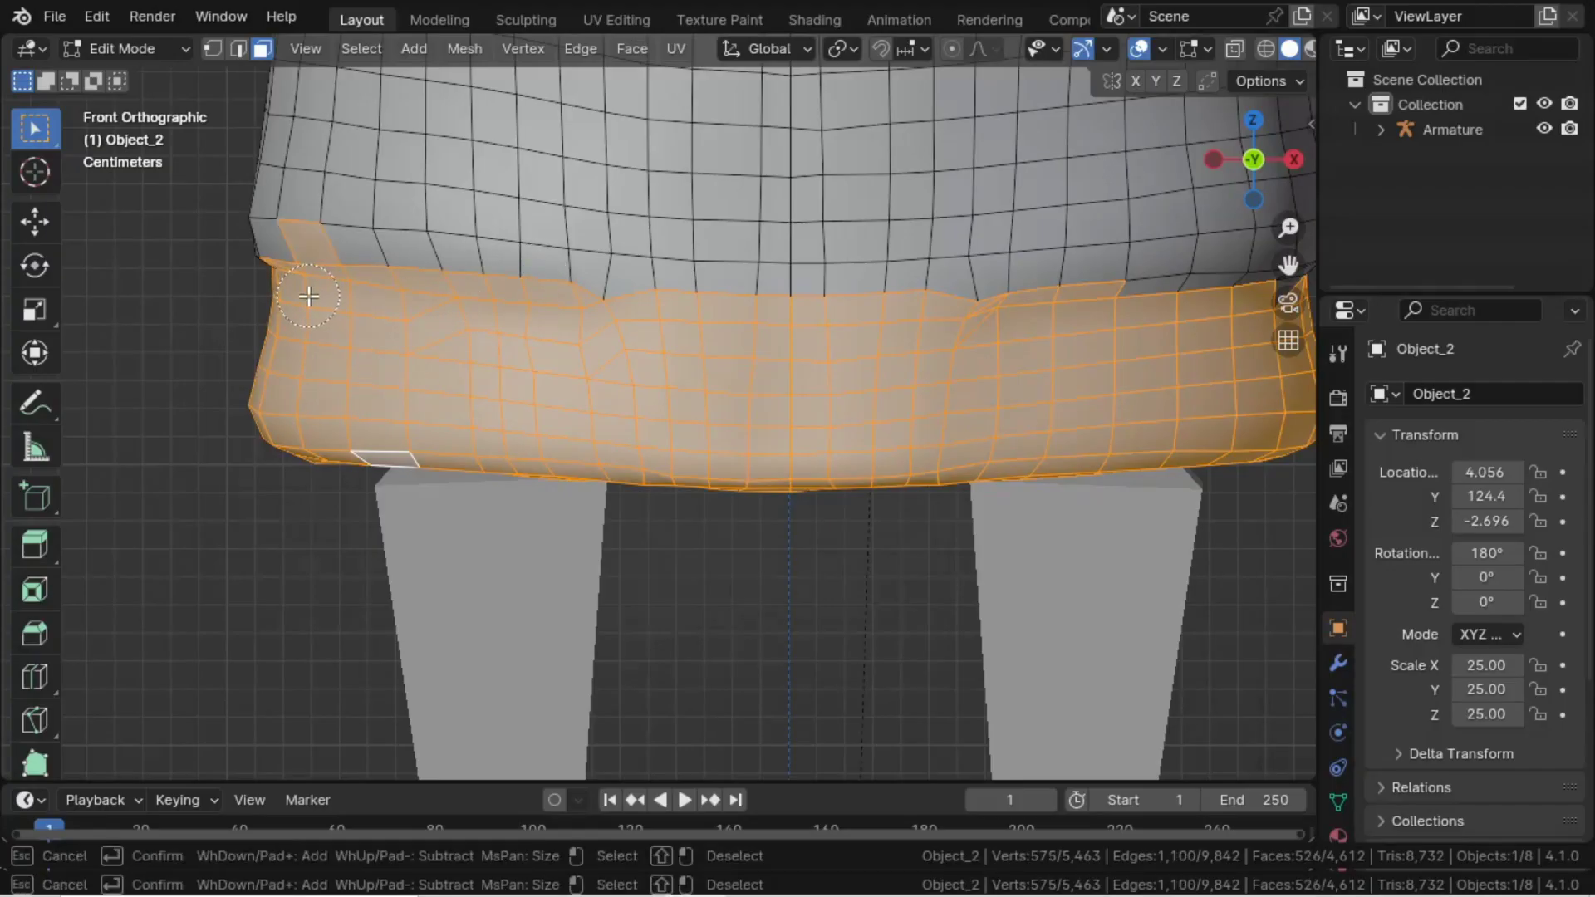
left_click(309, 233, "shift")
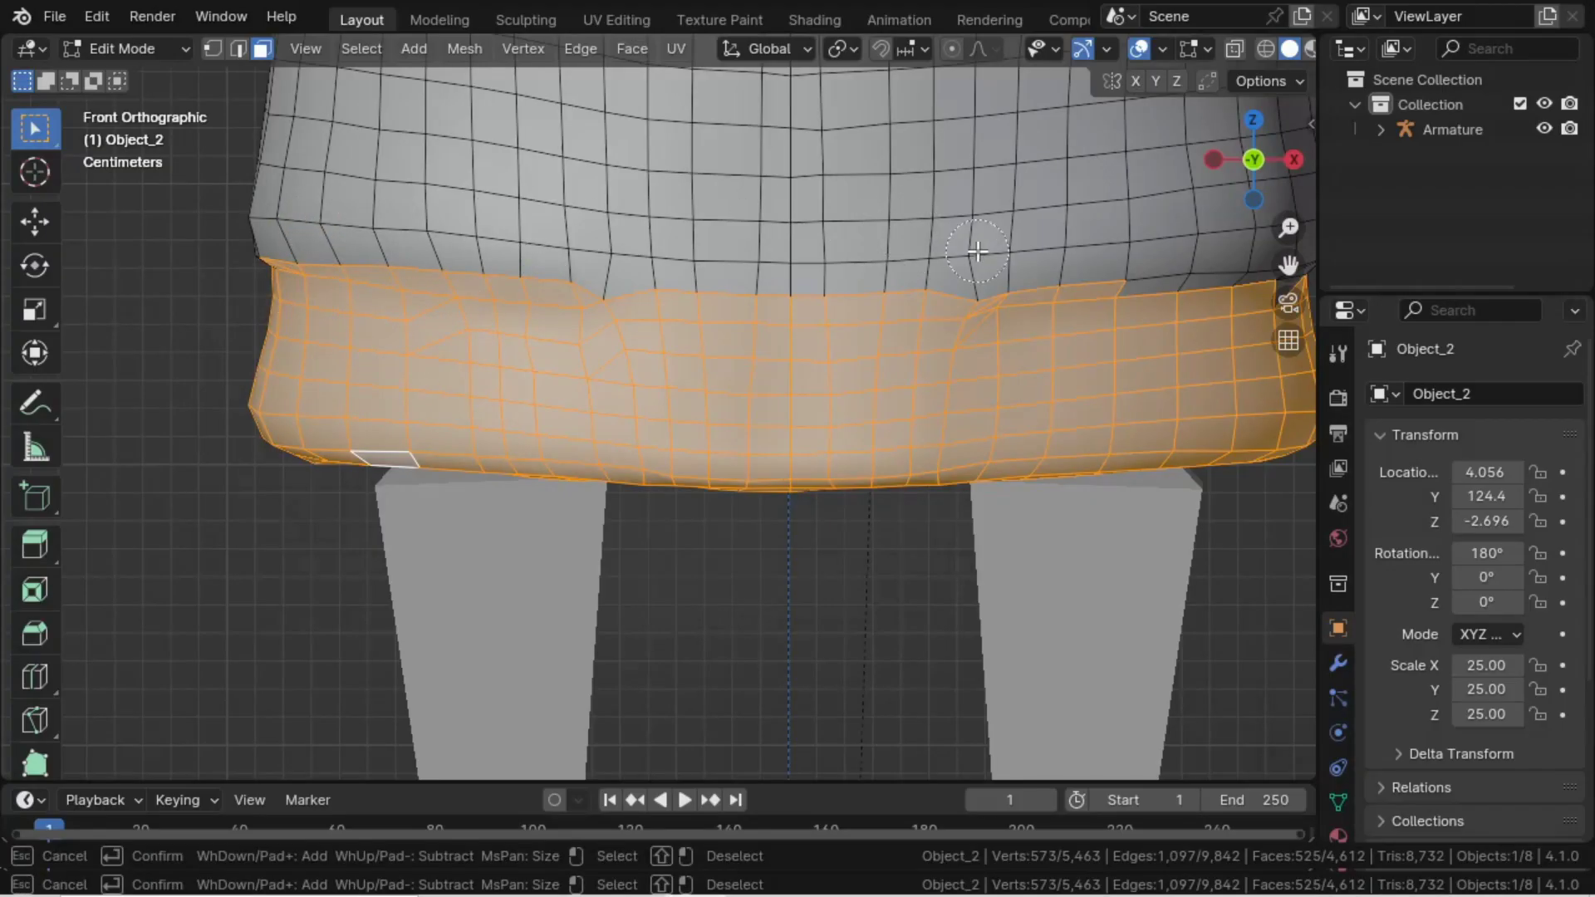
key("Escape")
- Circle-select the missing upper hem faces on the front's positive X side, leaving out the stray face above
middle_click_drag(1175, 324, 550, 396, "shift")
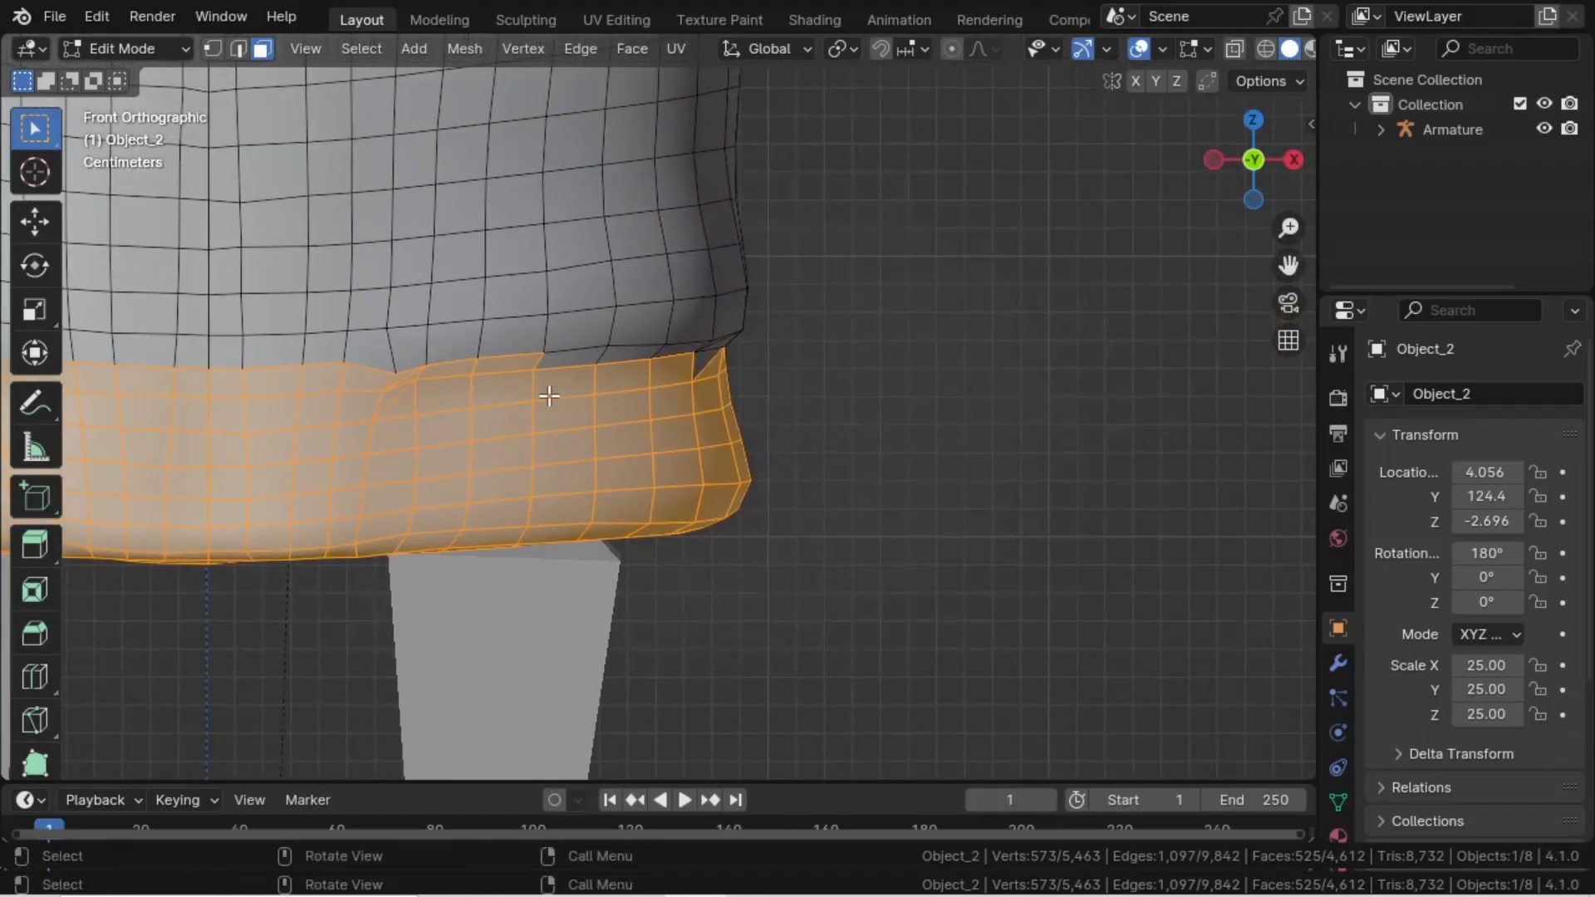
key("c")
left_click_drag(552, 391, 723, 371)
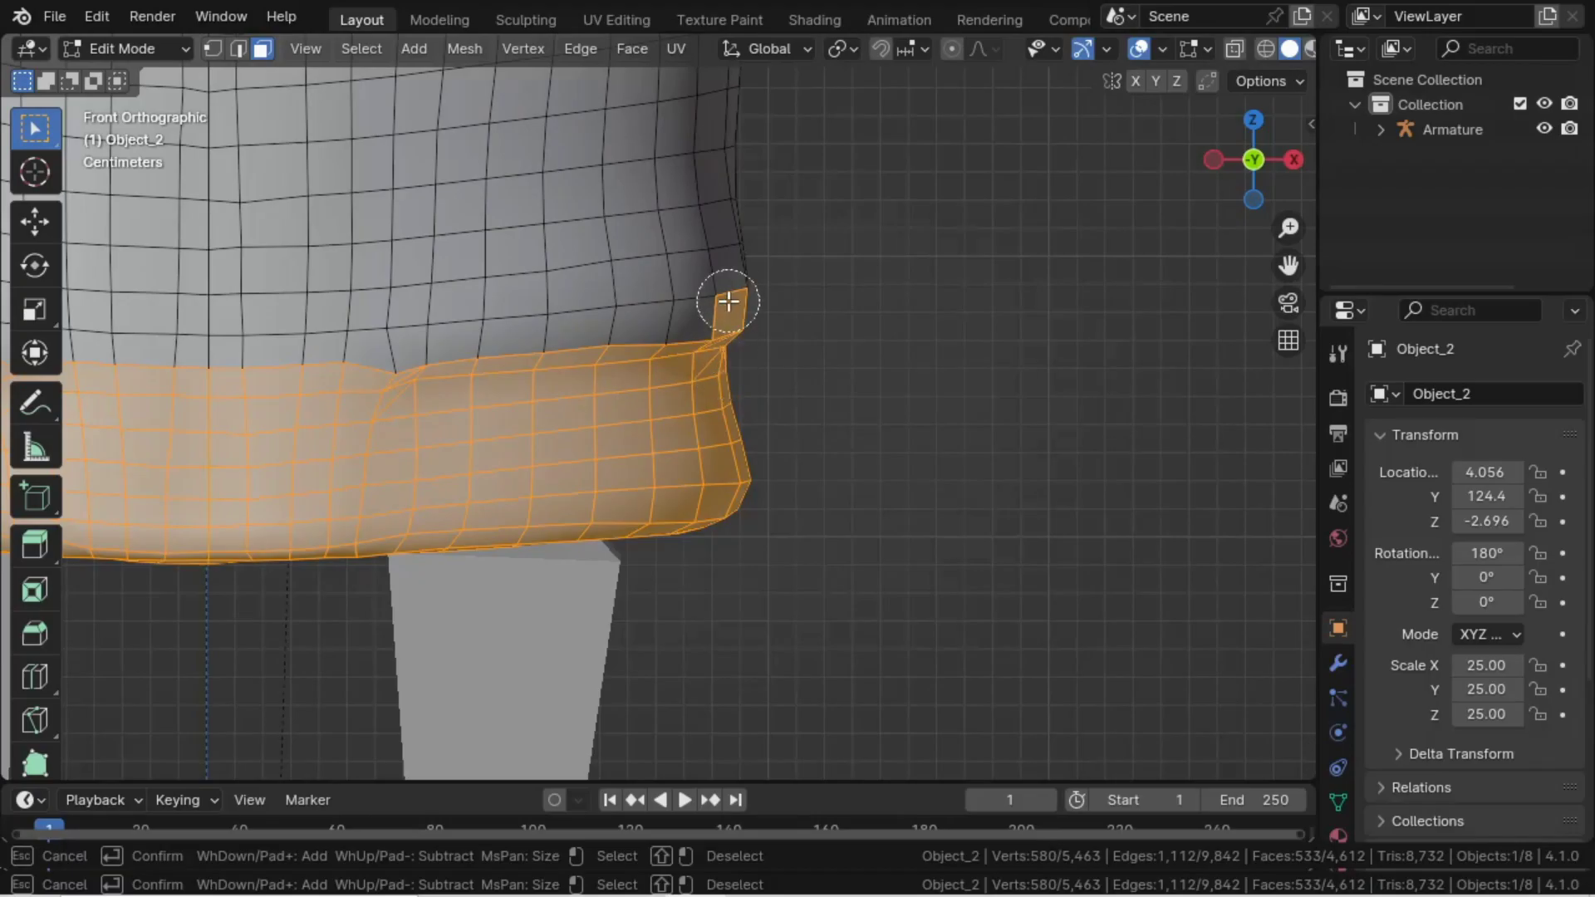
key("Escape")
- Add the missing upper faces of the hem band to the selection from the right side view
key("KP_3")
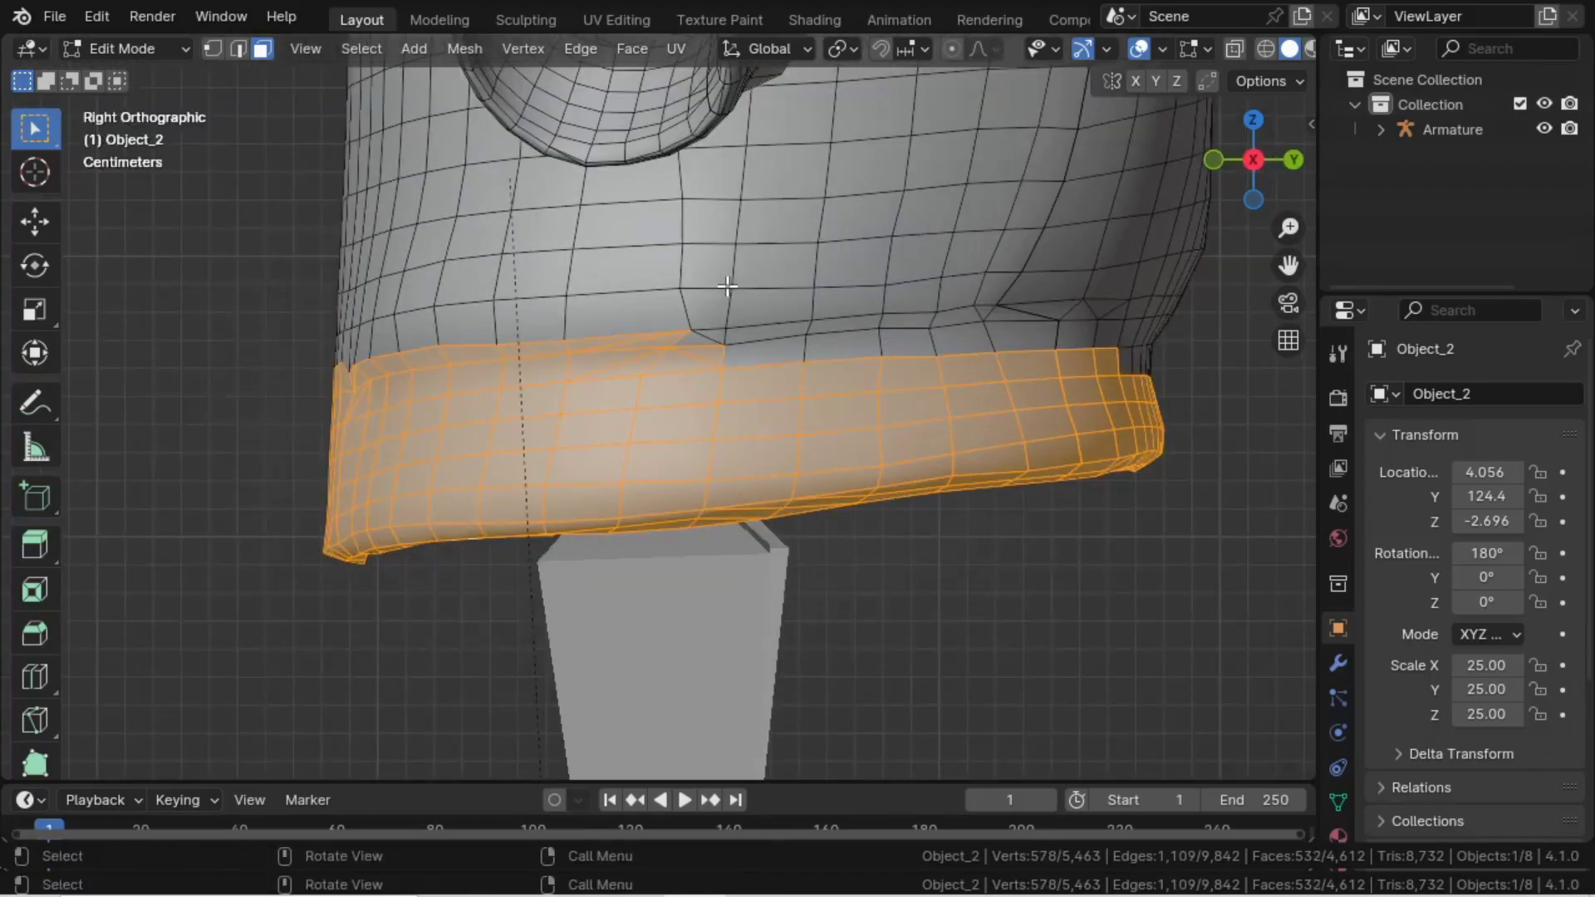
key("c")
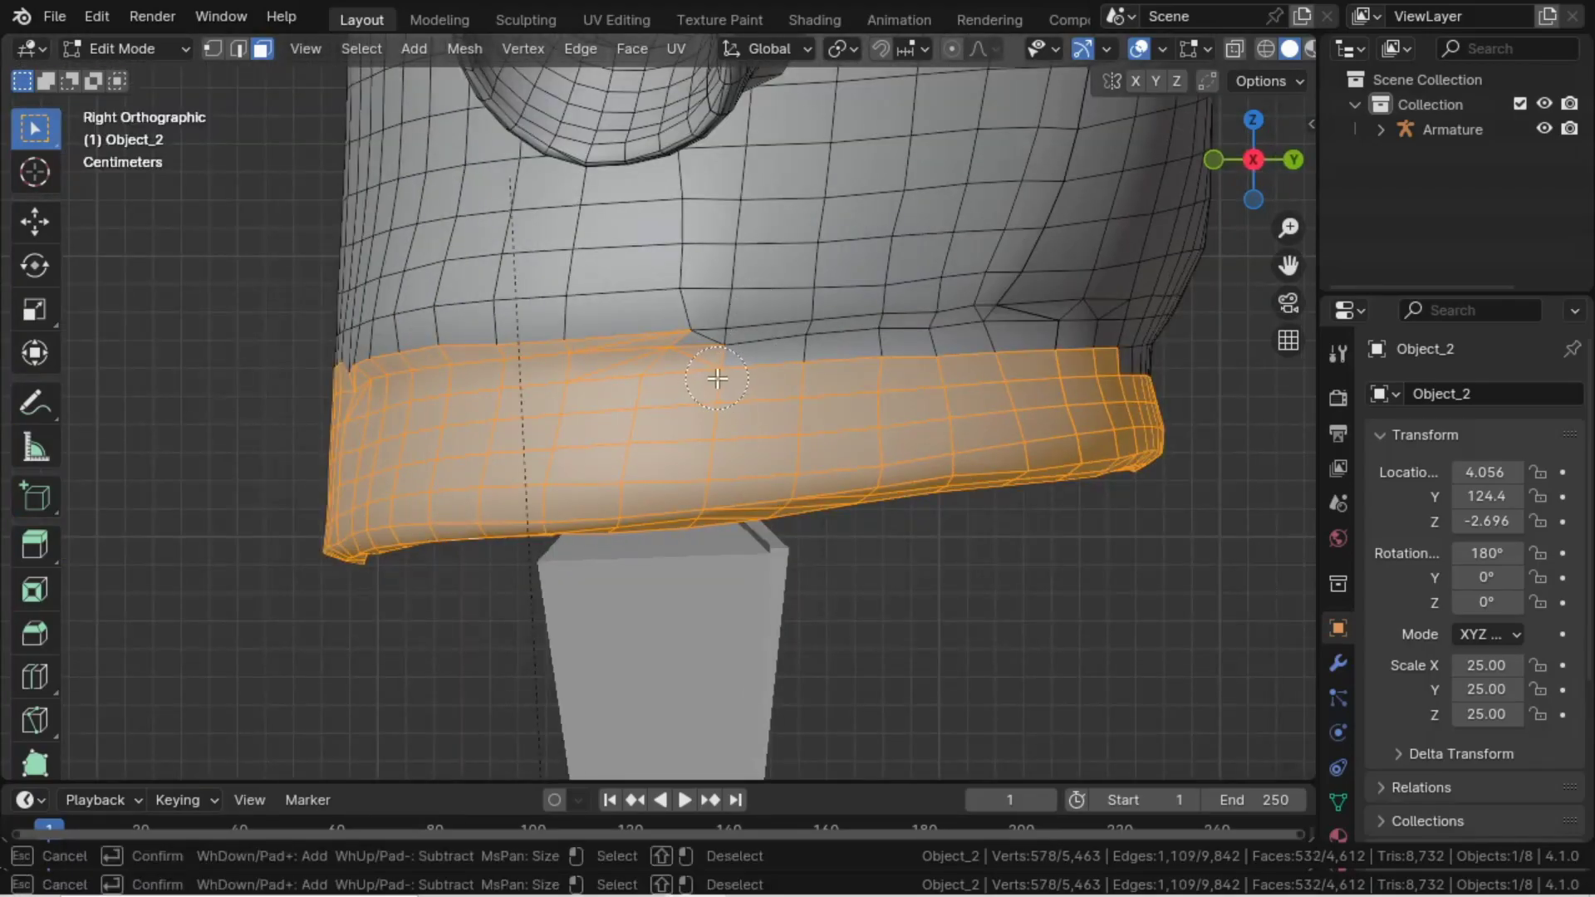
left_click_drag(714, 375, 1155, 336)
right_click(1155, 336)
middle_click_drag(1173, 331, 126, 364)
scroll(819, 375, "down", 2)
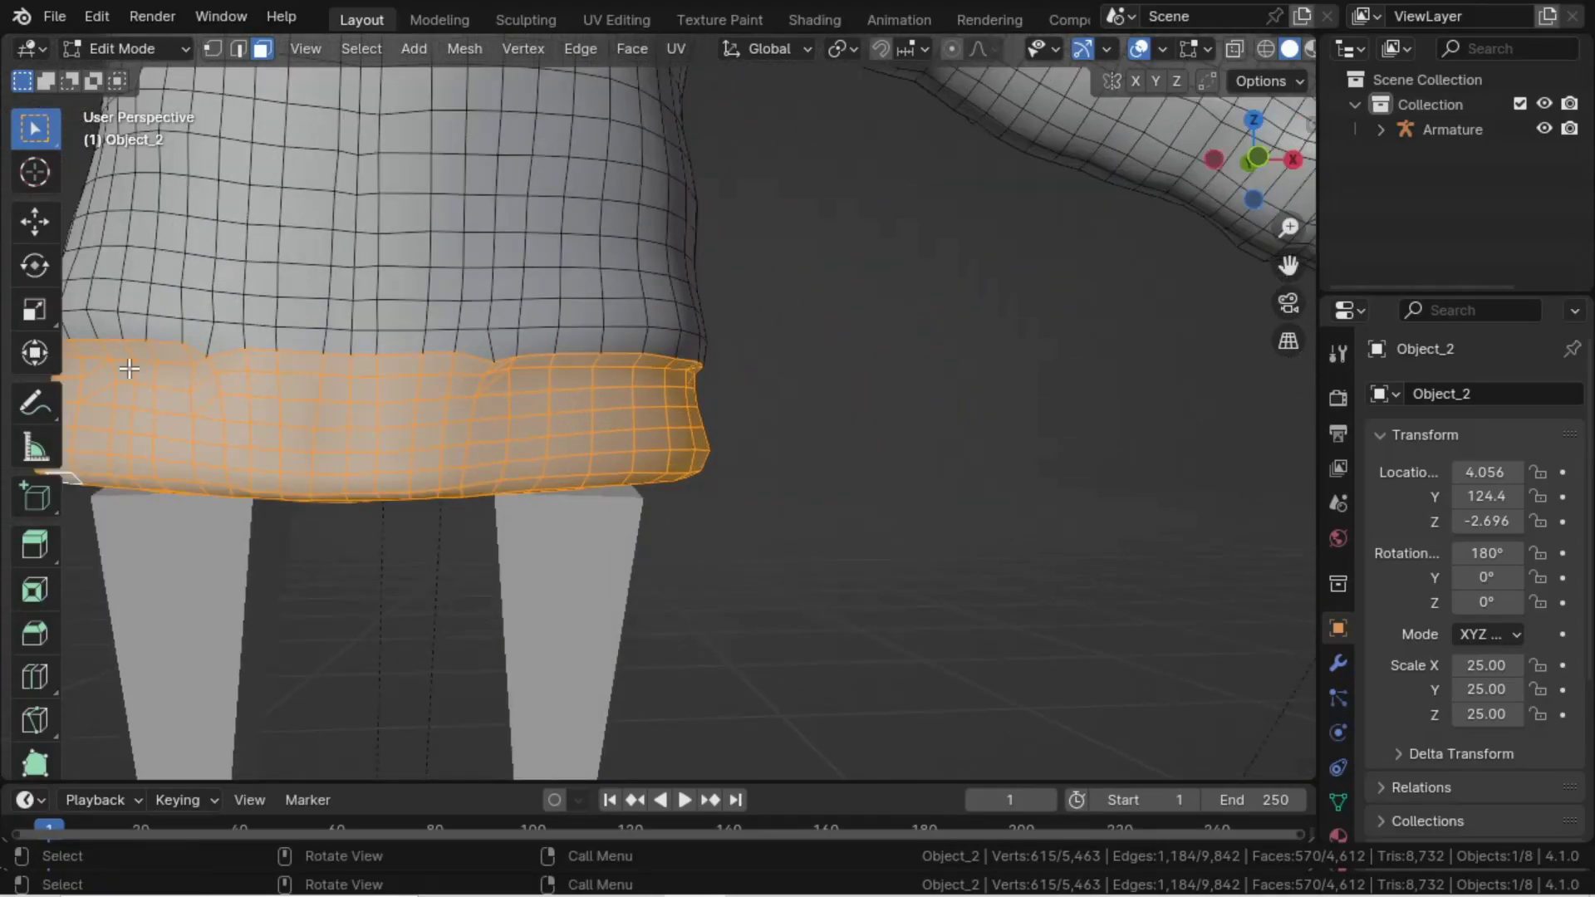
- Try to circle-deselect the top row of hem faces on the front's positive X side and just beside the centre
key("KP_1")
key("c")
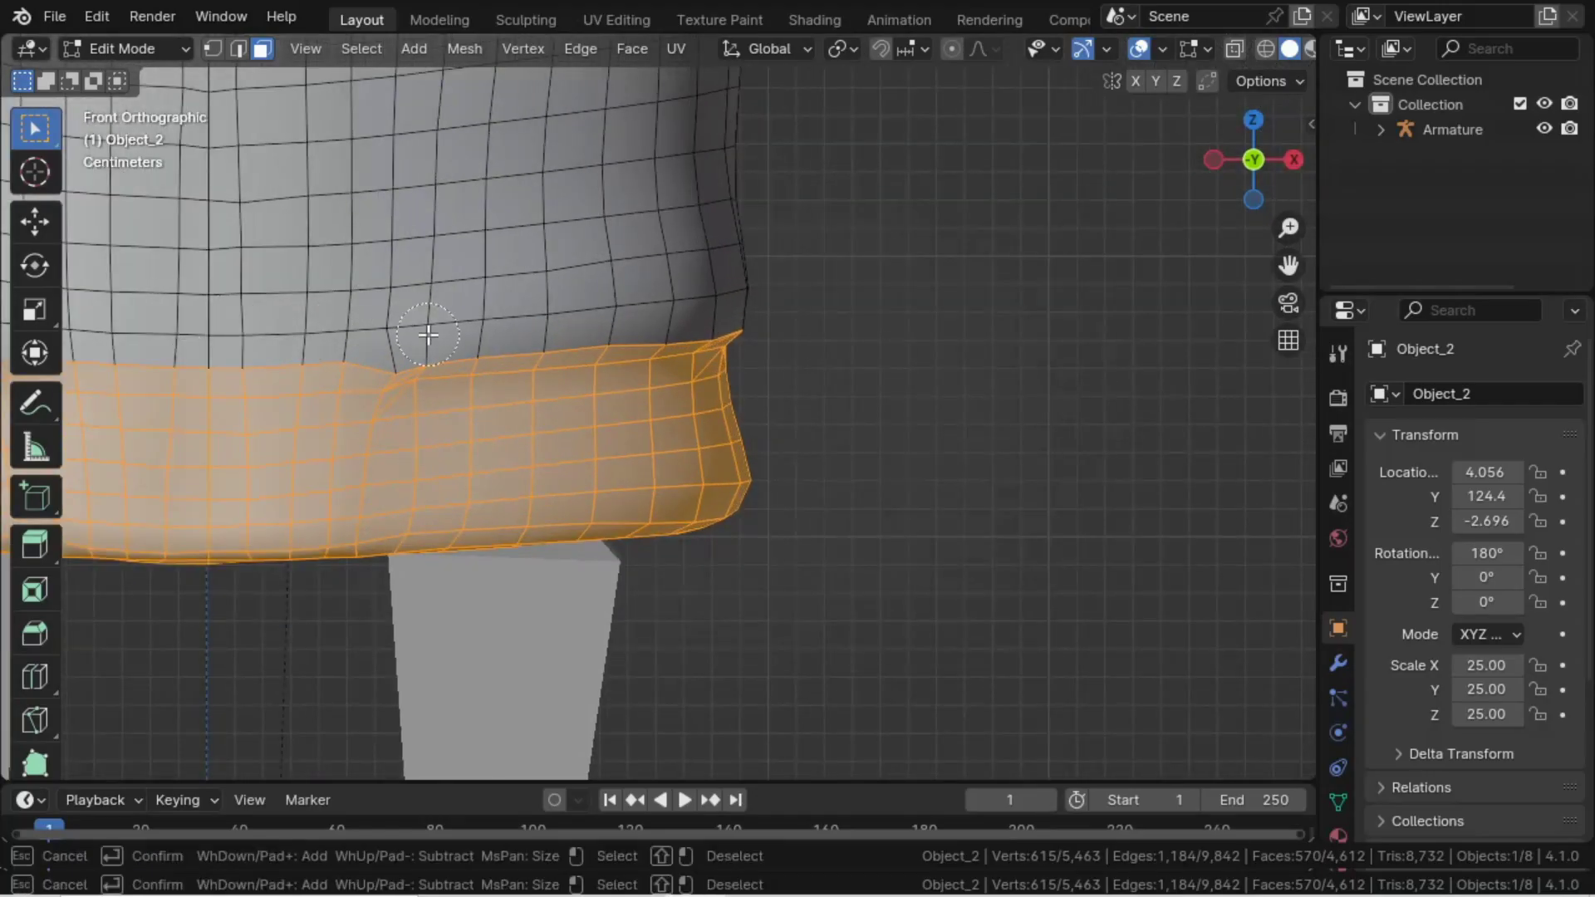
left_click(403, 353, "shift")
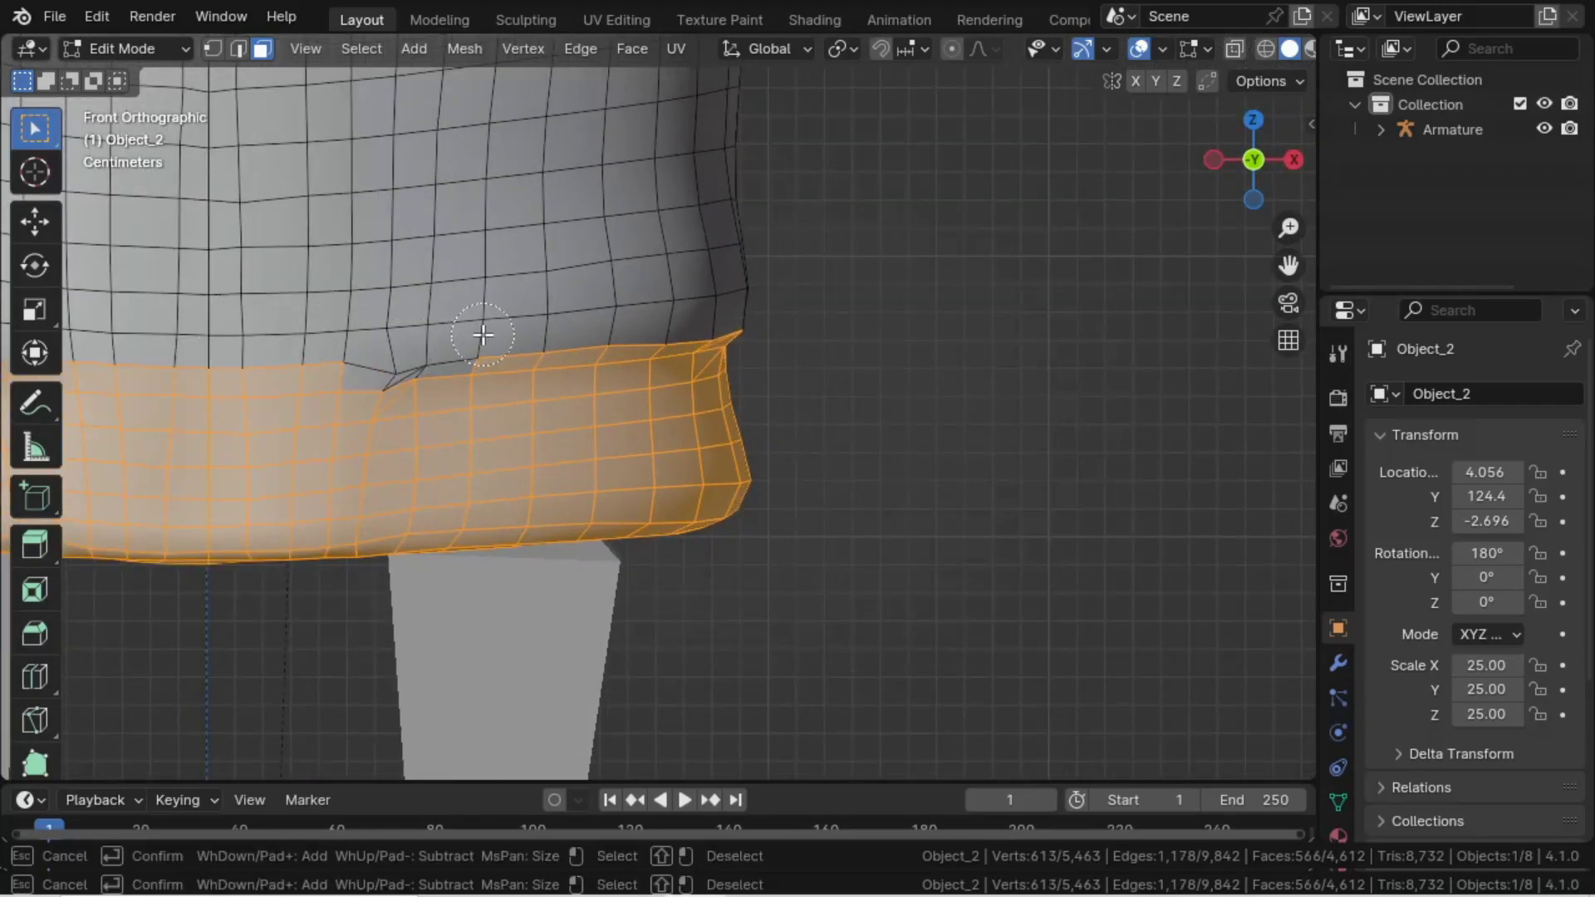
left_click_drag(483, 335, 723, 310, "shift")
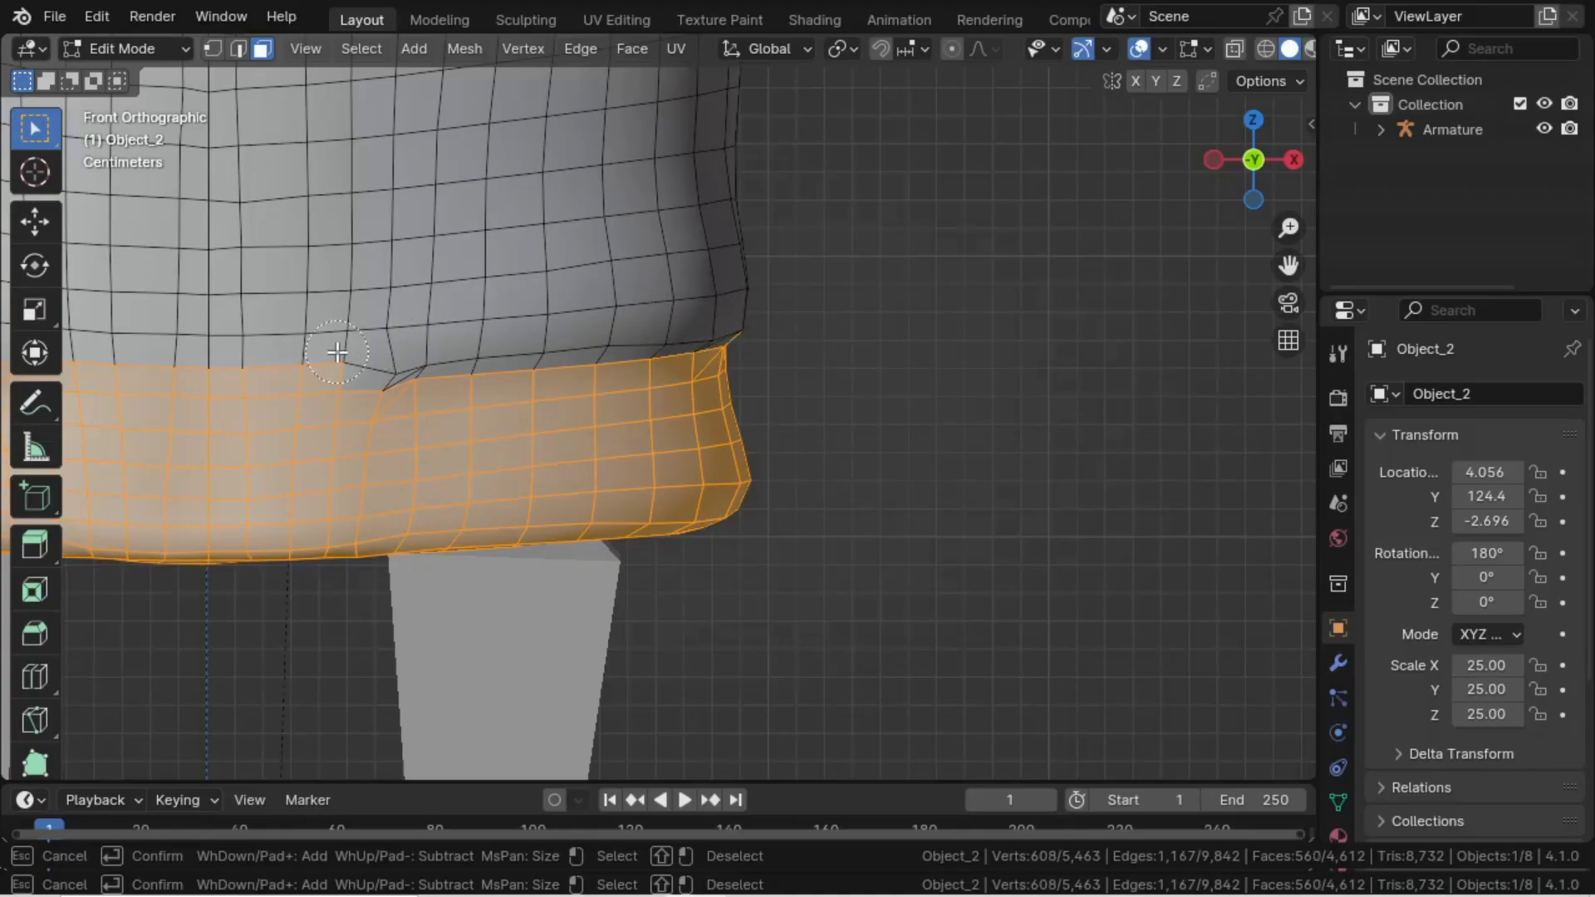
left_click_drag(335, 350, 320, 343, "shift")
key("Escape")
- Try to circle-deselect the top hem row on the front's negative X side and fix the centre faces, then undo both hem deselections
middle_click_drag(218, 334, 624, 319, "shift")
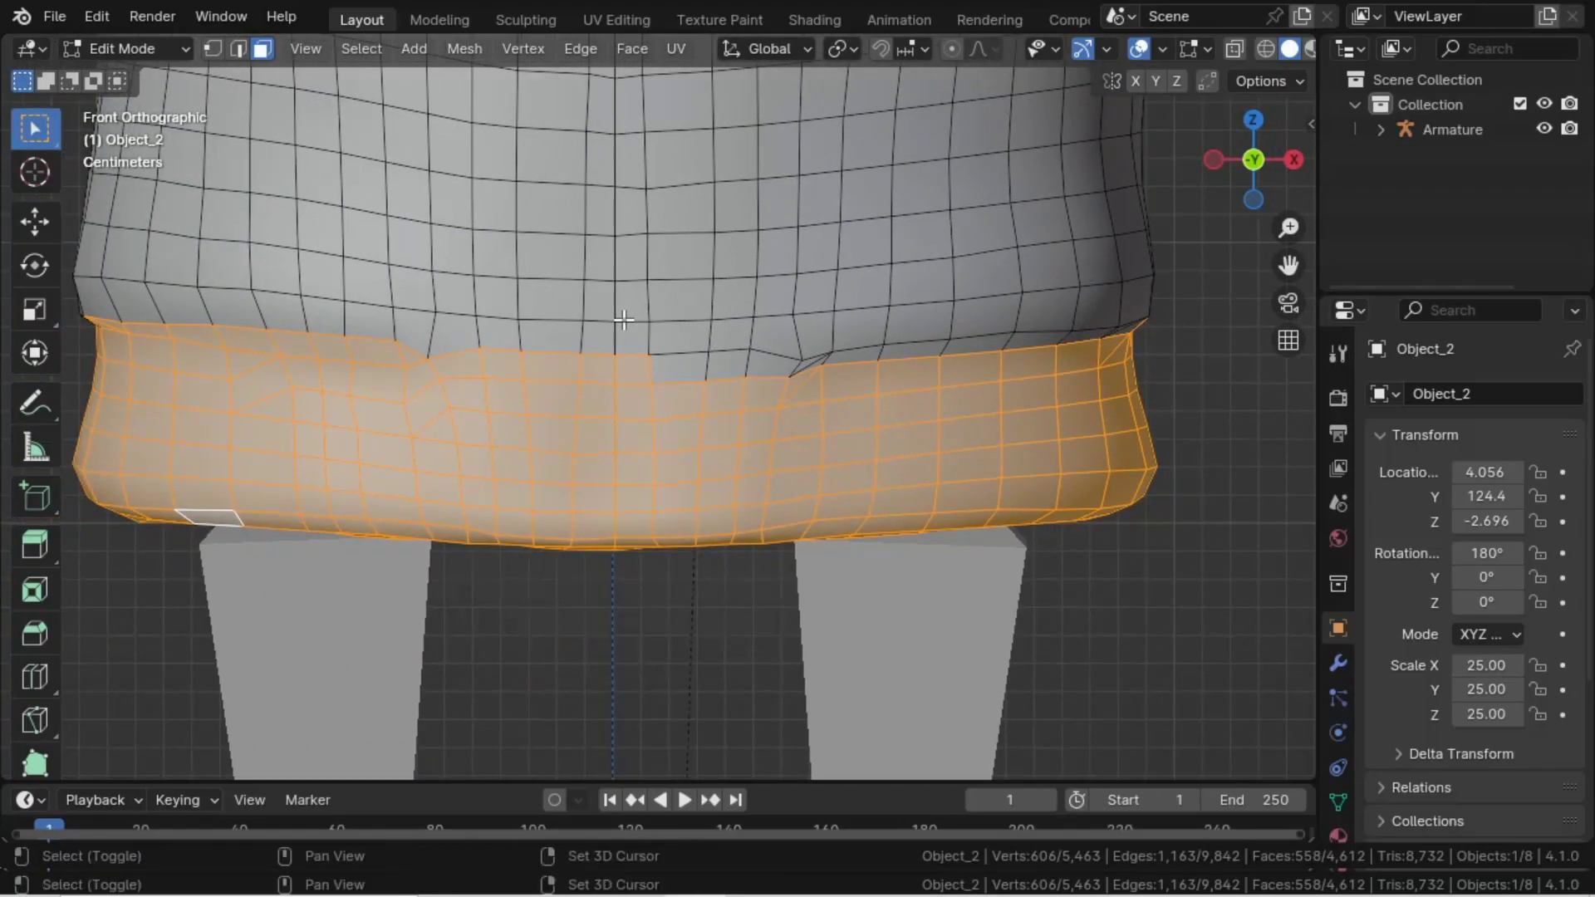
key("c")
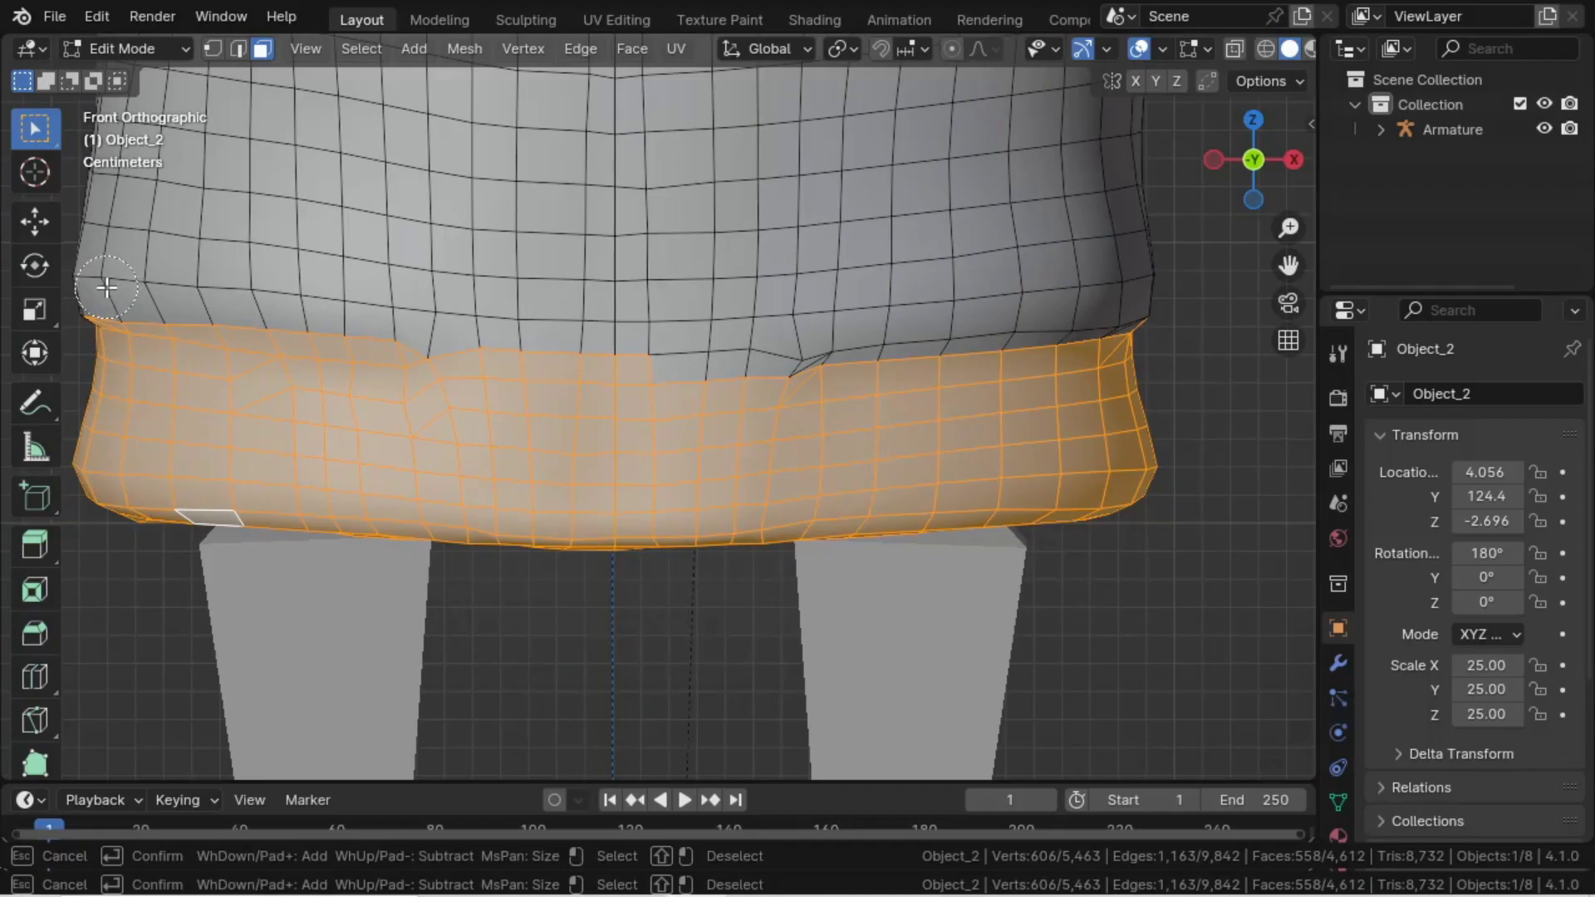
left_click_drag(206, 304, 389, 322, "shift")
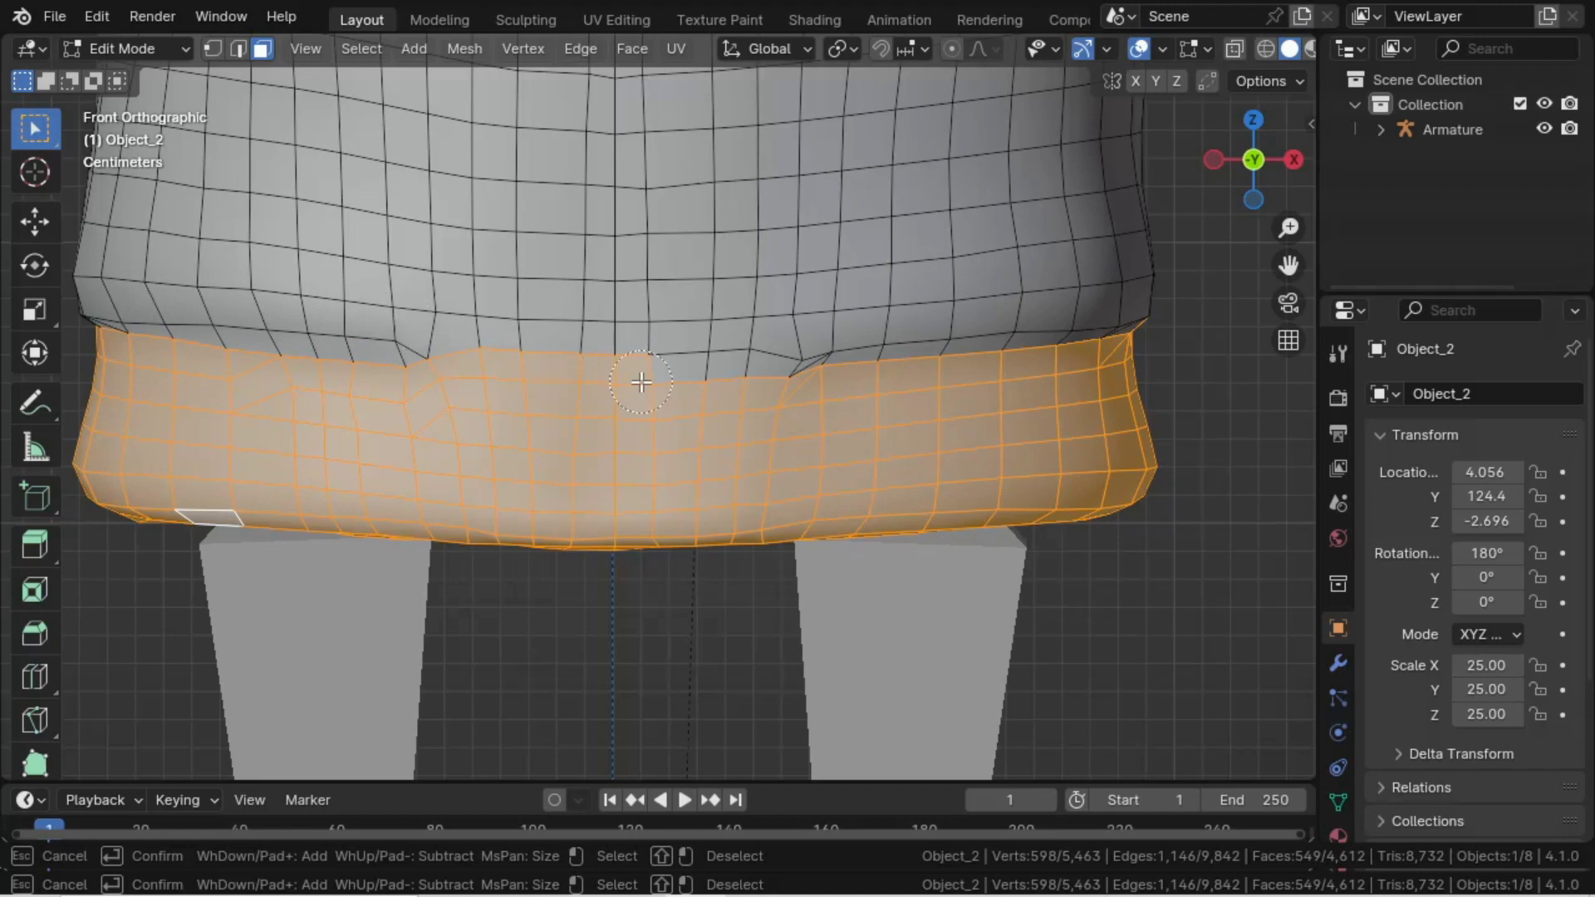
mouse_move(641, 378)
left_mouse_down()
mouse_move(656, 365)
mouse_move(672, 386)
left_mouse_up()
left_click(719, 389)
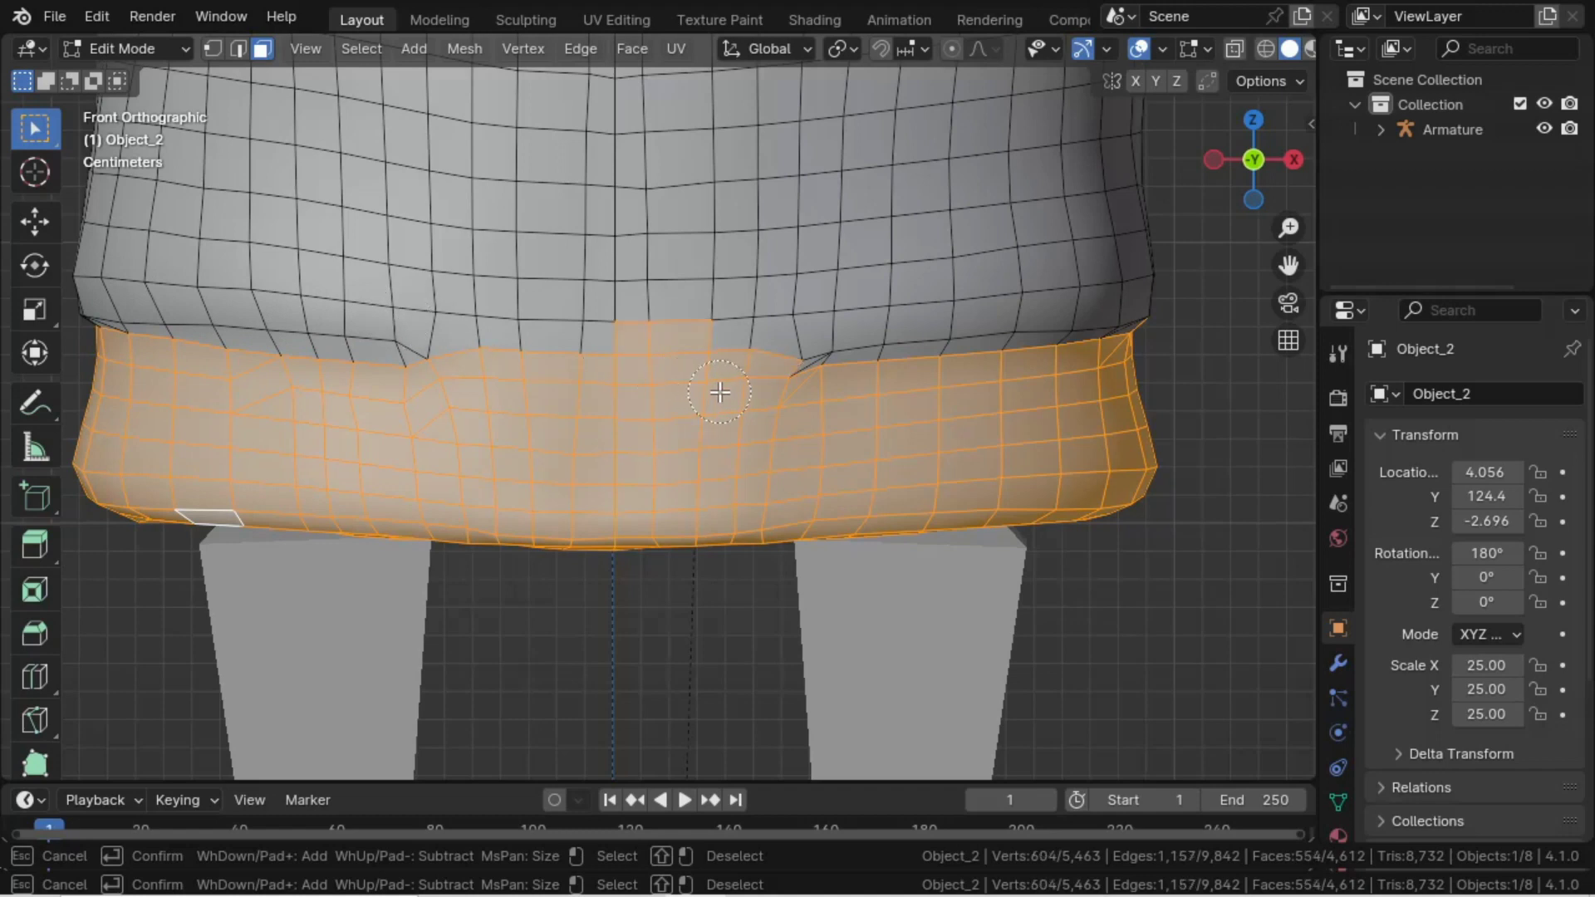
left_click(697, 335, "shift")
key("Escape")
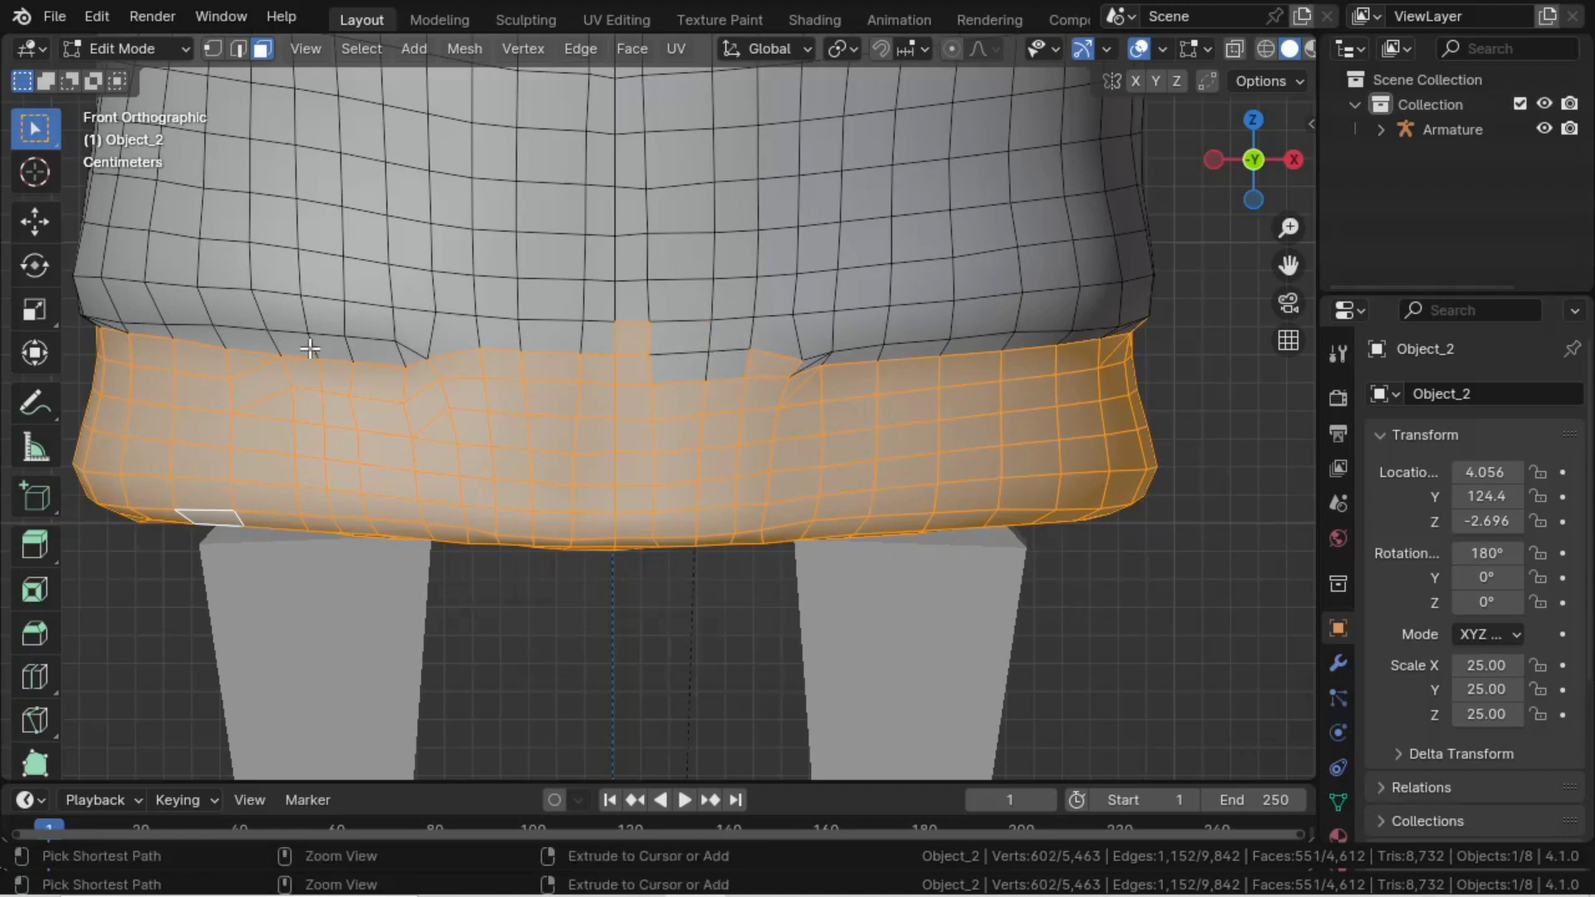
key("ctrl+z")
key("ctrl+z")
- Circle-select the missing upper faces of the hem band around the sweater's back
scroll(247, 377, "down", 1)
middle_click_drag(247, 377, 550, 387)
key("c")
mouse_move(656, 369)
left_mouse_down()
mouse_move(677, 366)
mouse_move(552, 377)
mouse_move(307, 349)
mouse_move(421, 346)
left_mouse_up()
left_click_drag(245, 369, 249, 349)
right_click(255, 349)
mouse_move(254, 349)
middle_mouse_down()
mouse_move(314, 375)
mouse_move(432, 366)
middle_mouse_up()
key("c")
left_click_drag(438, 336, 661, 340)
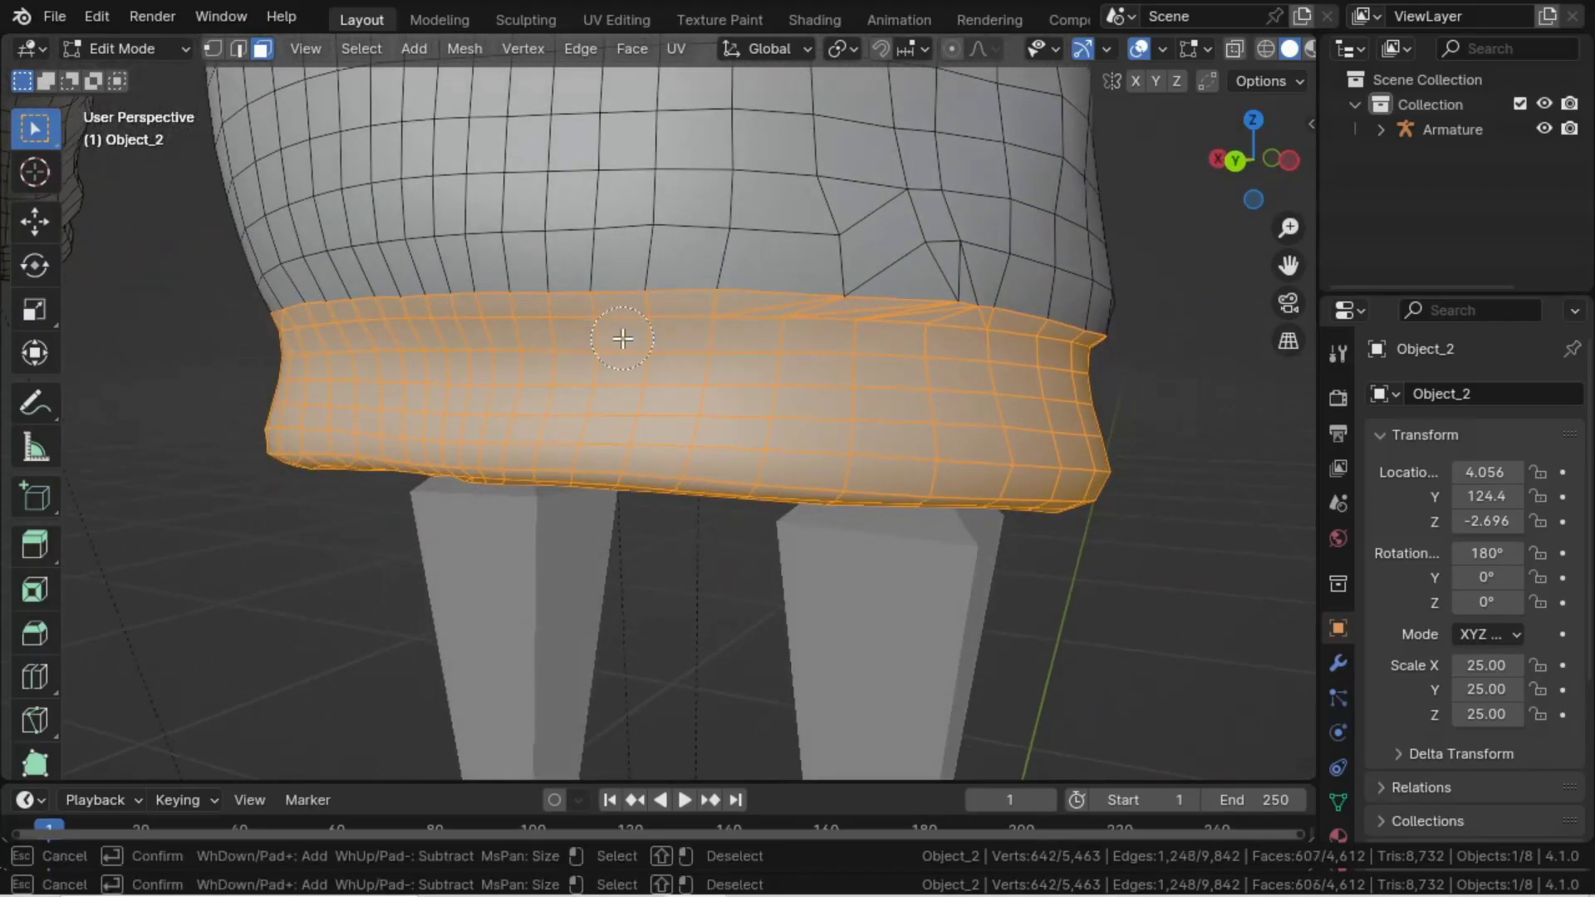
right_click(644, 355)
- Return to the front view and unhide the pantalon mesh
middle_click_drag(242, 382, 582, 382)
key("KP_5")
key("KP_1")
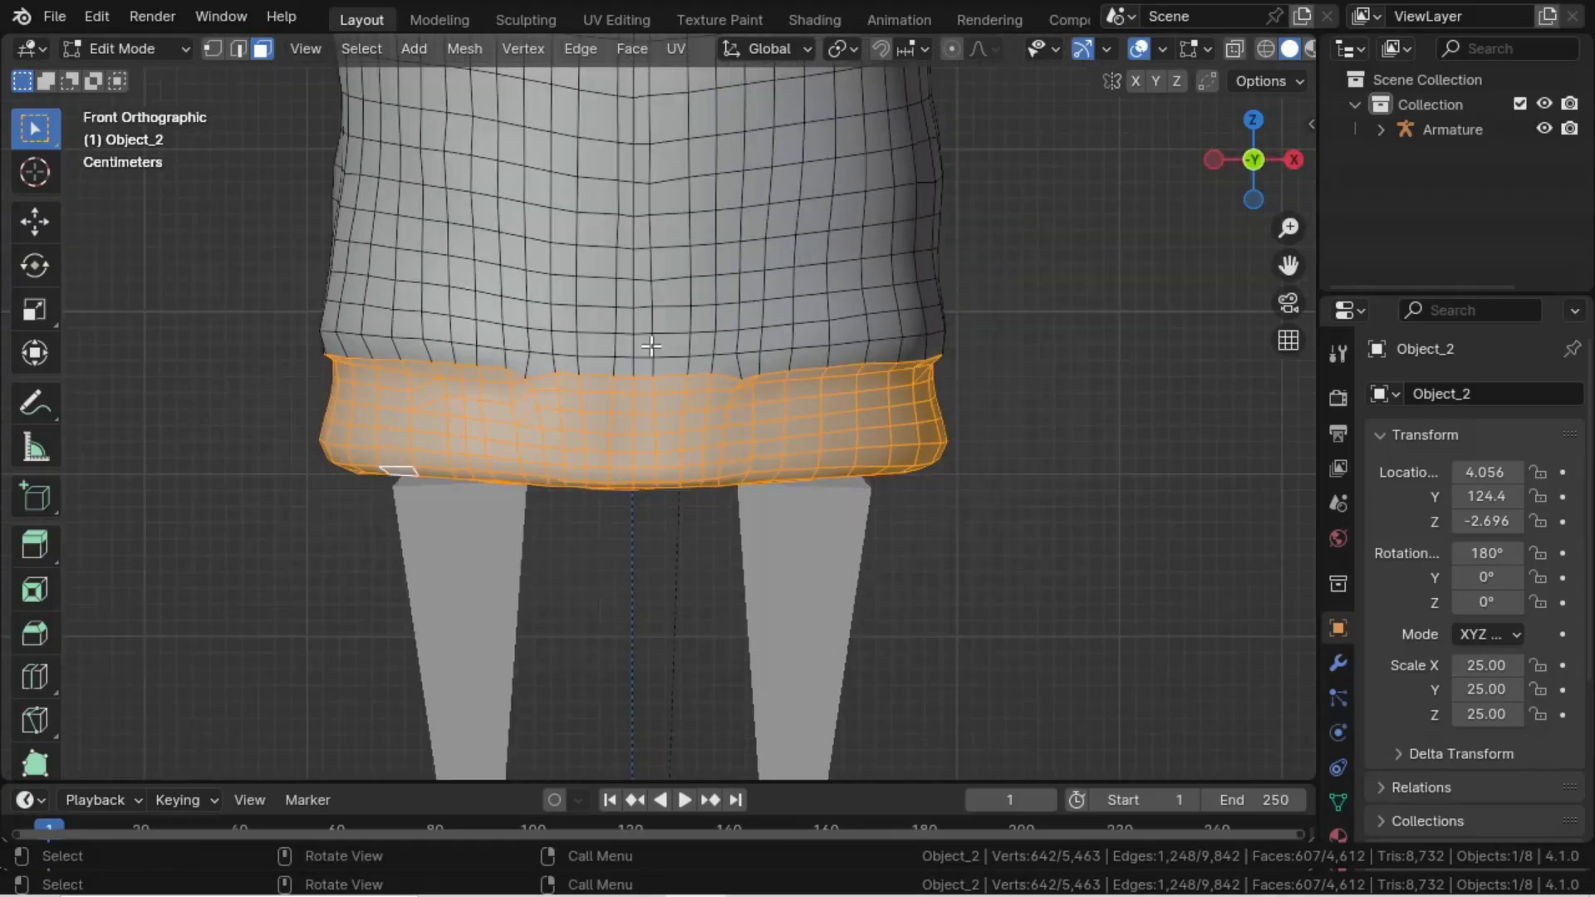
scroll(423, 401, "down", 2)
left_click(1381, 129)
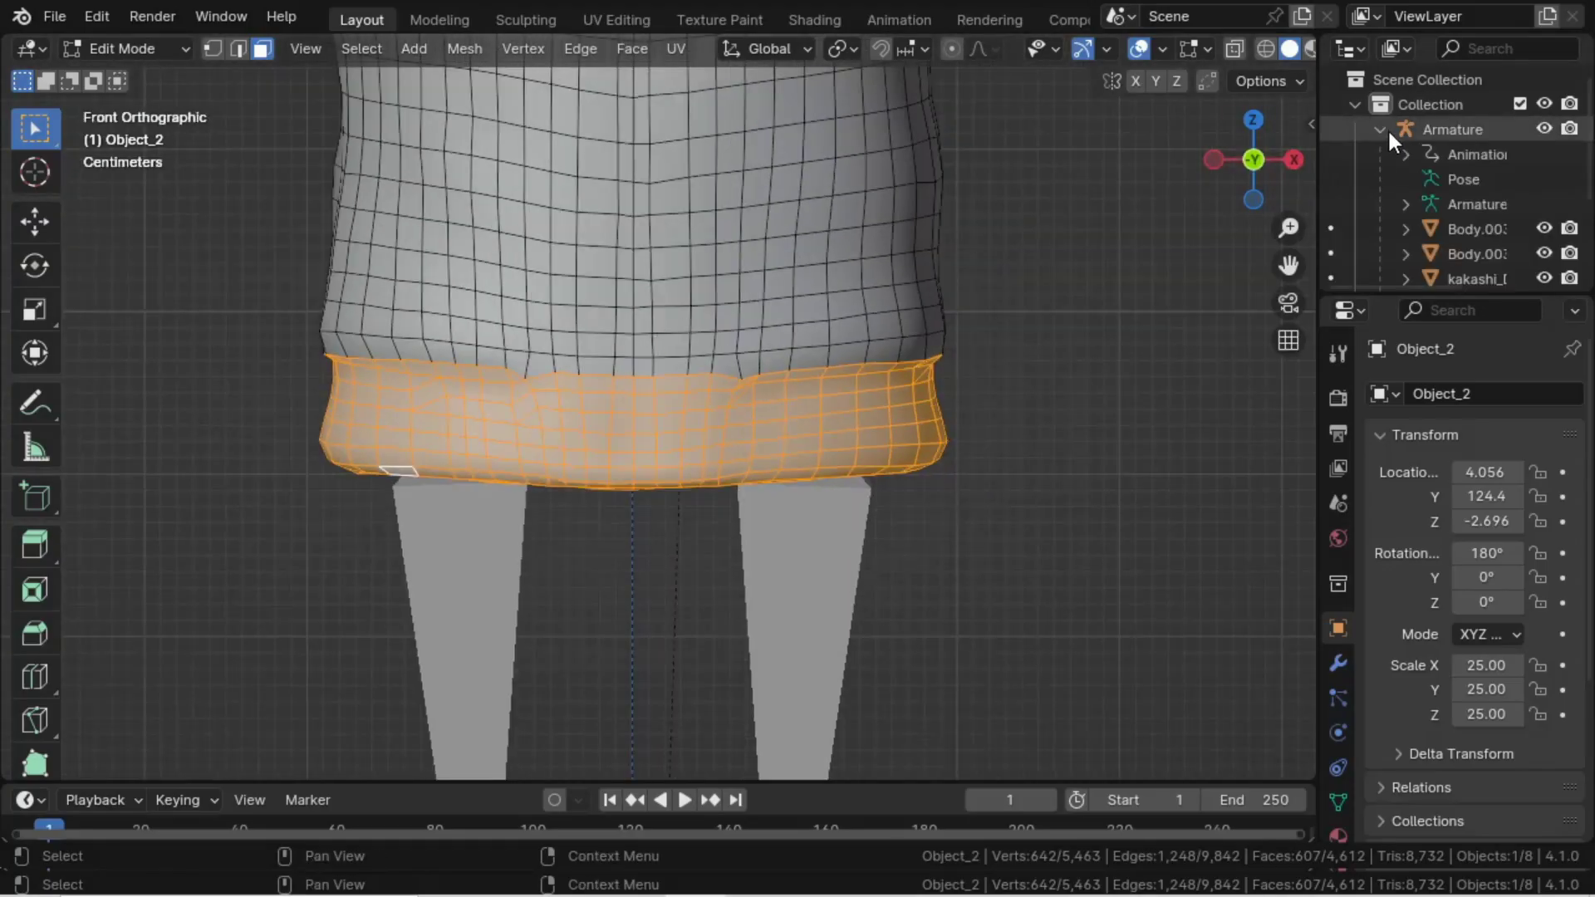
scroll(1414, 183, "down", 2)
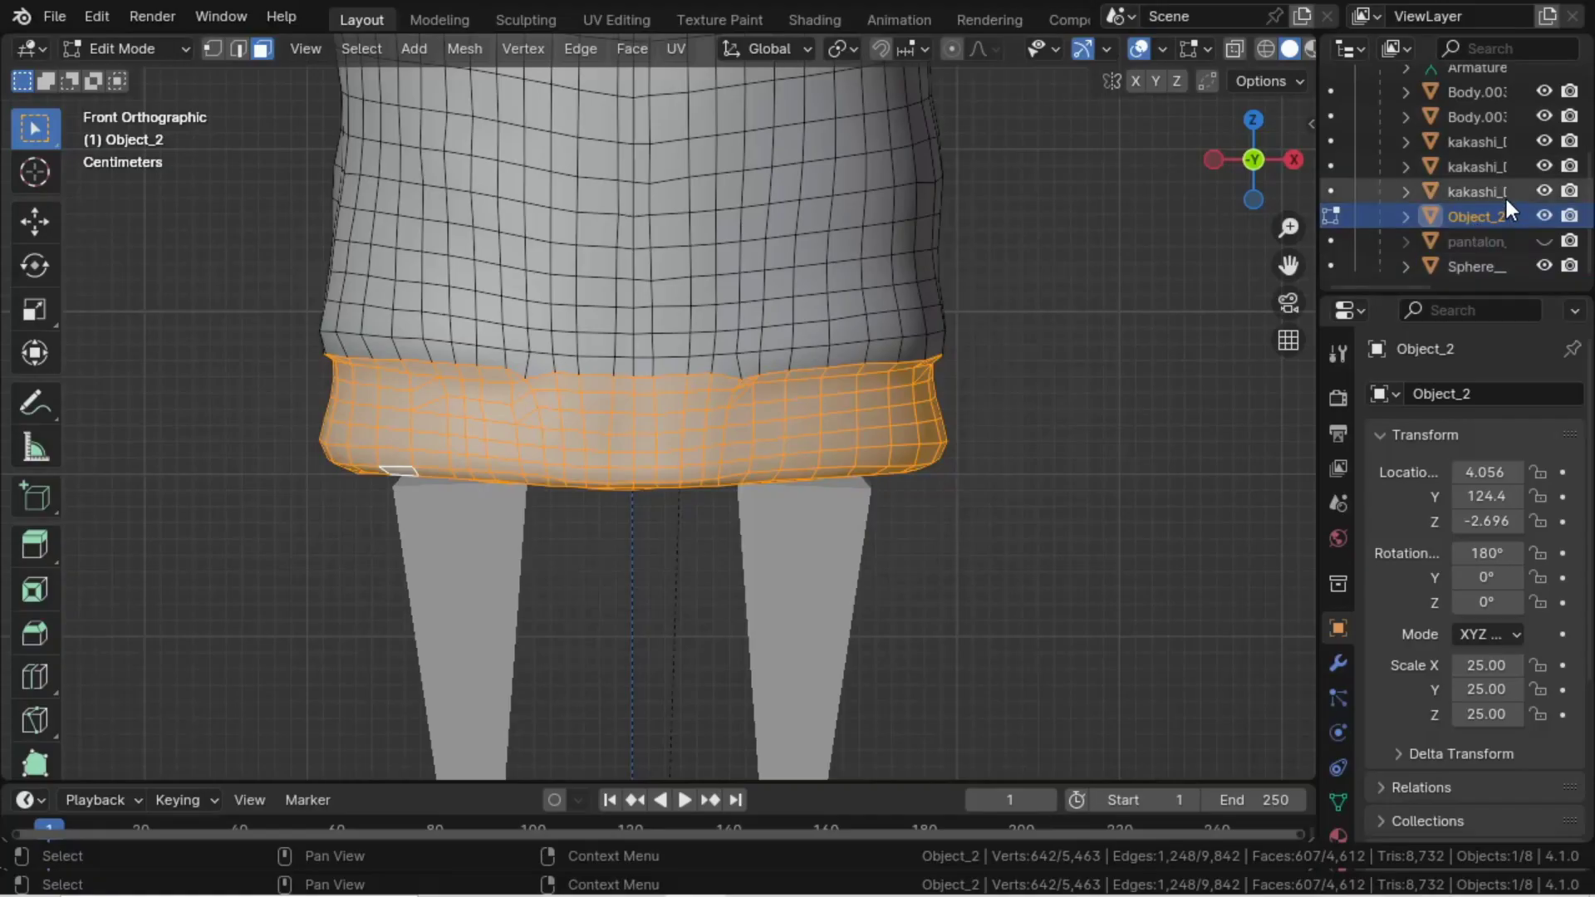
left_click(1543, 241)
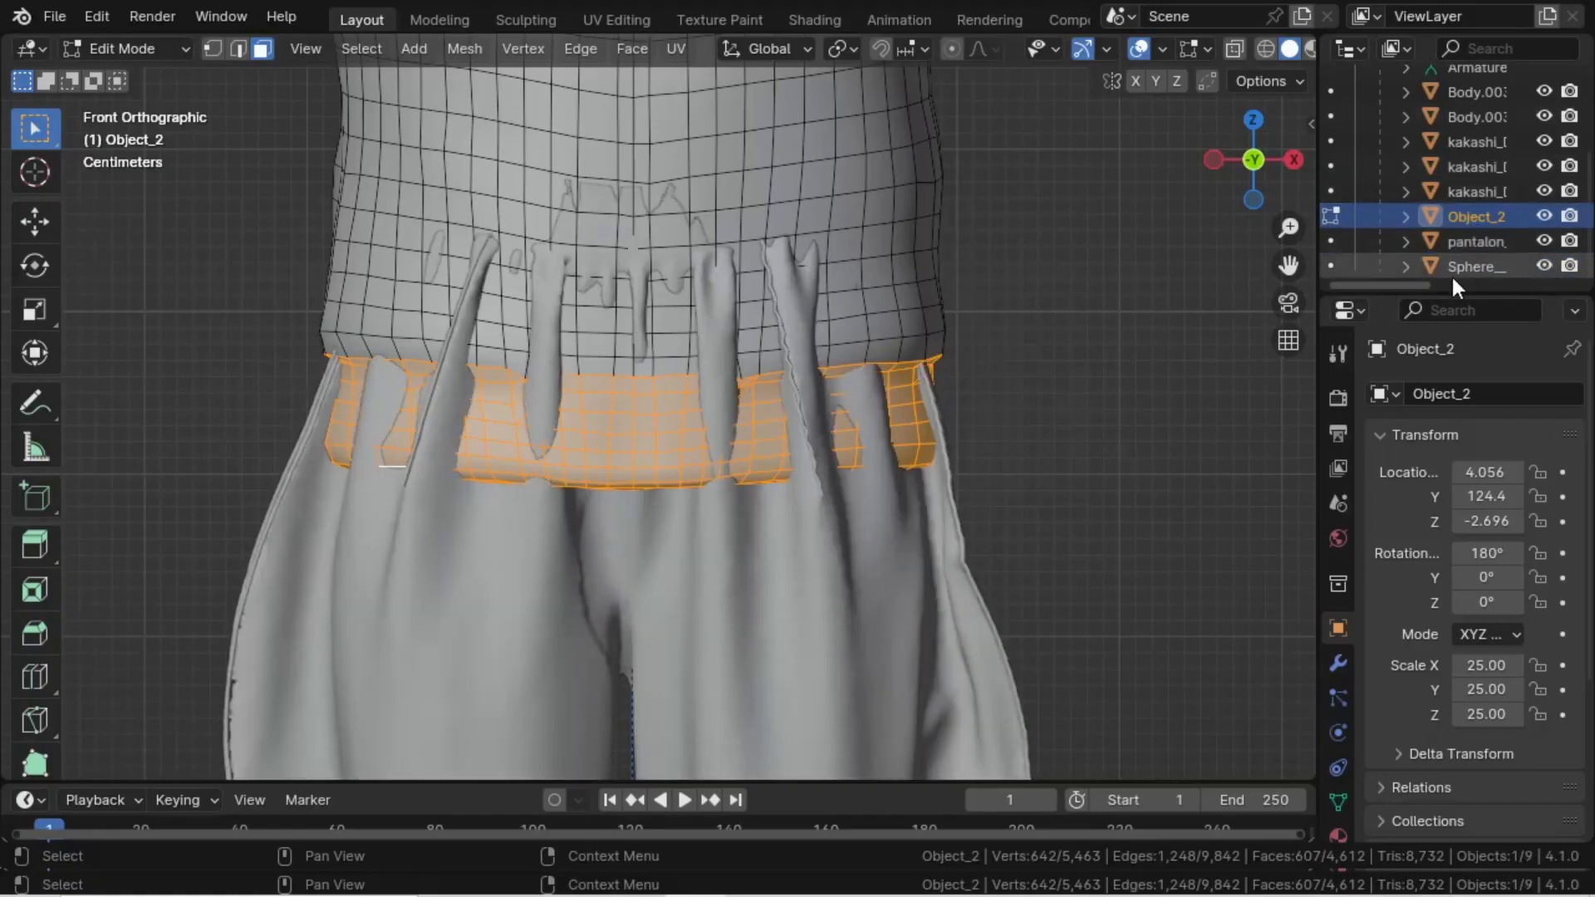
- Scale the hem band up to about 1.16 using smooth proportional editing with an influence size of 0.18, so it covers the trousers' waist
scroll(980, 430, "down", 4)
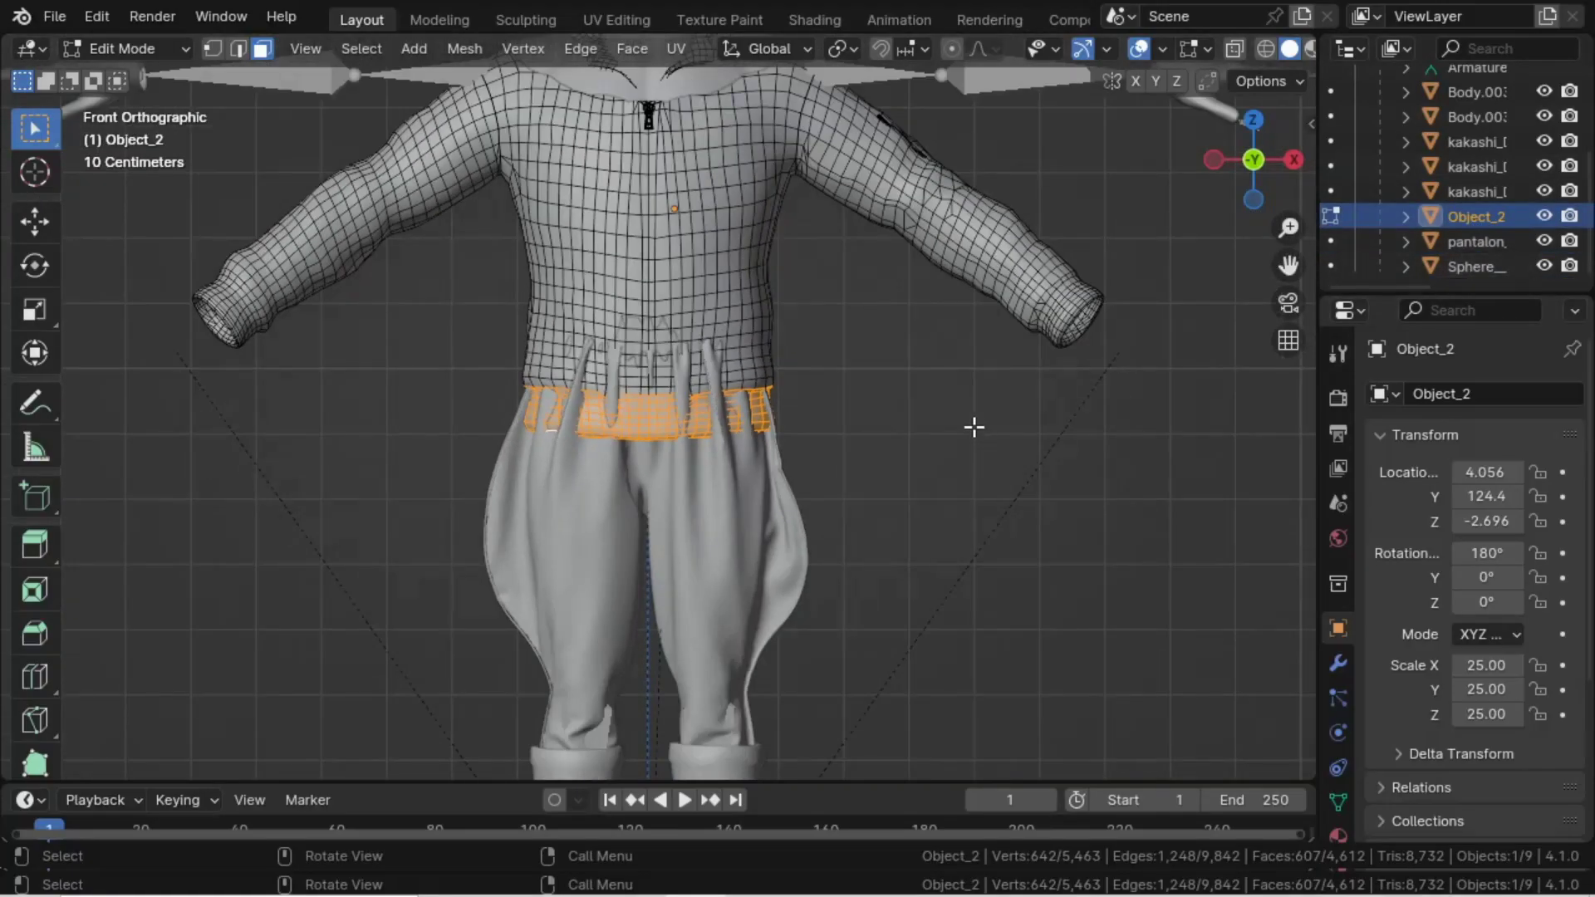
scroll(888, 442, "up", 5)
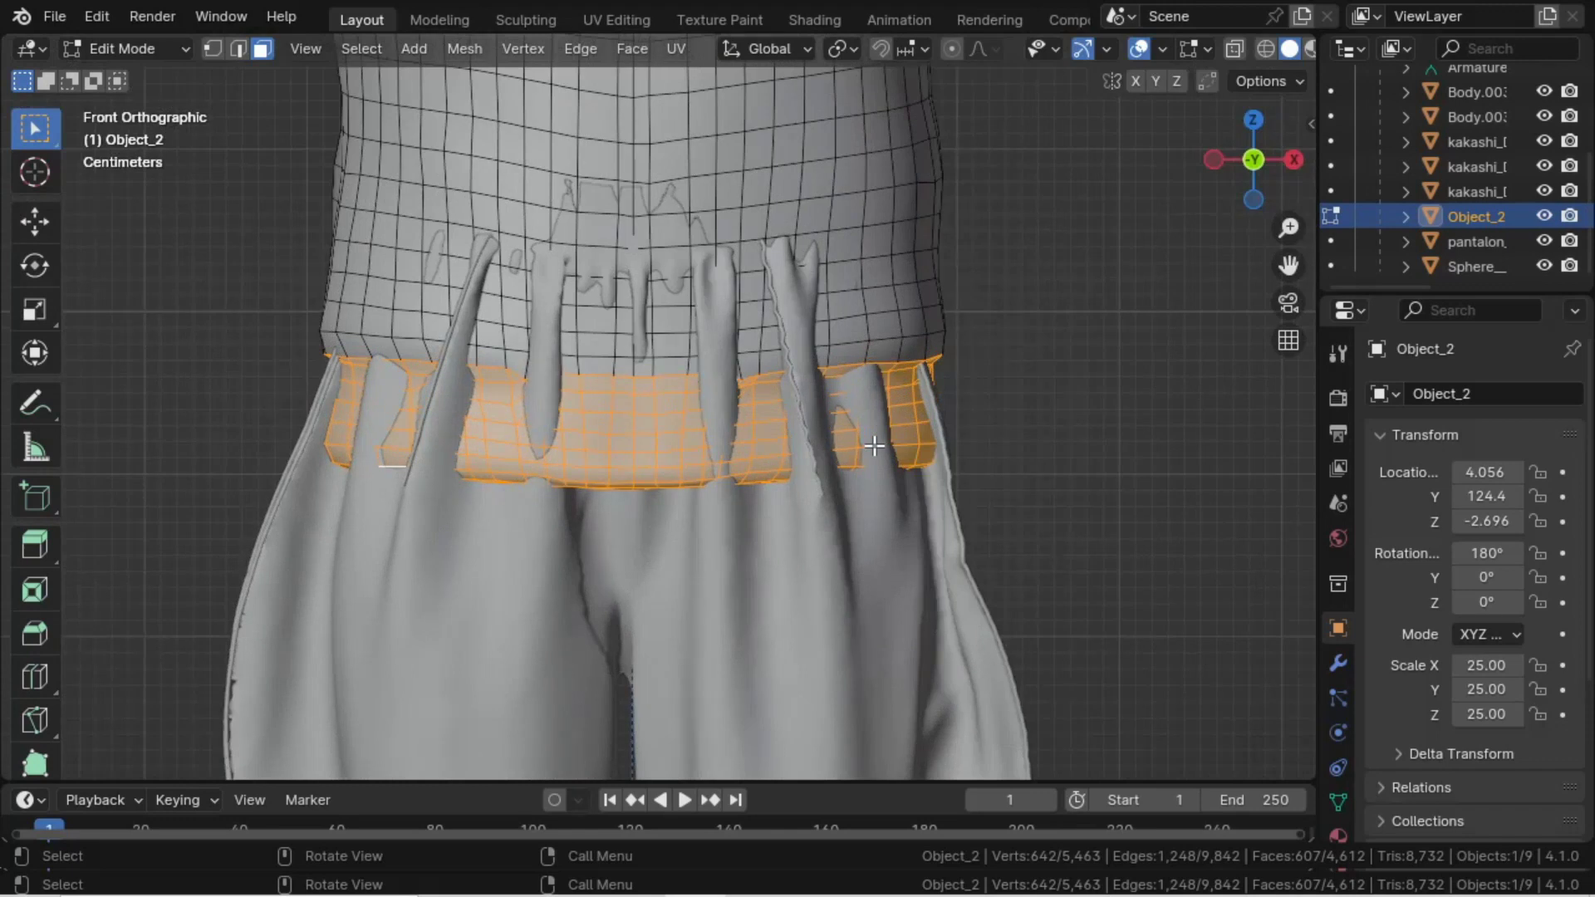
left_click(880, 52)
key("s")
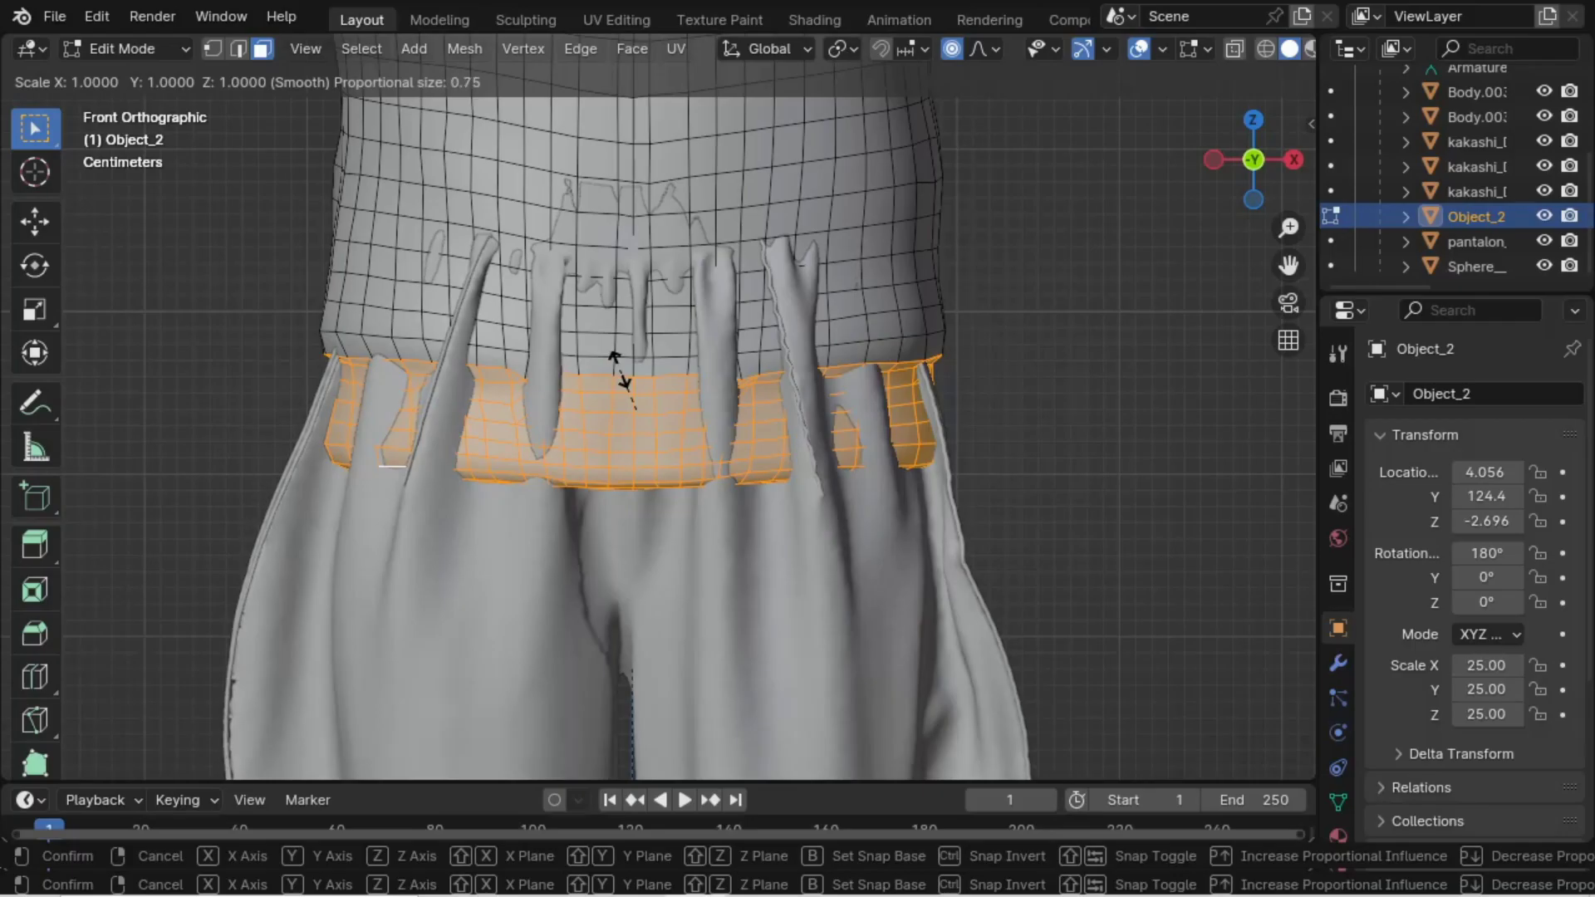
scroll(619, 369, "up", 12)
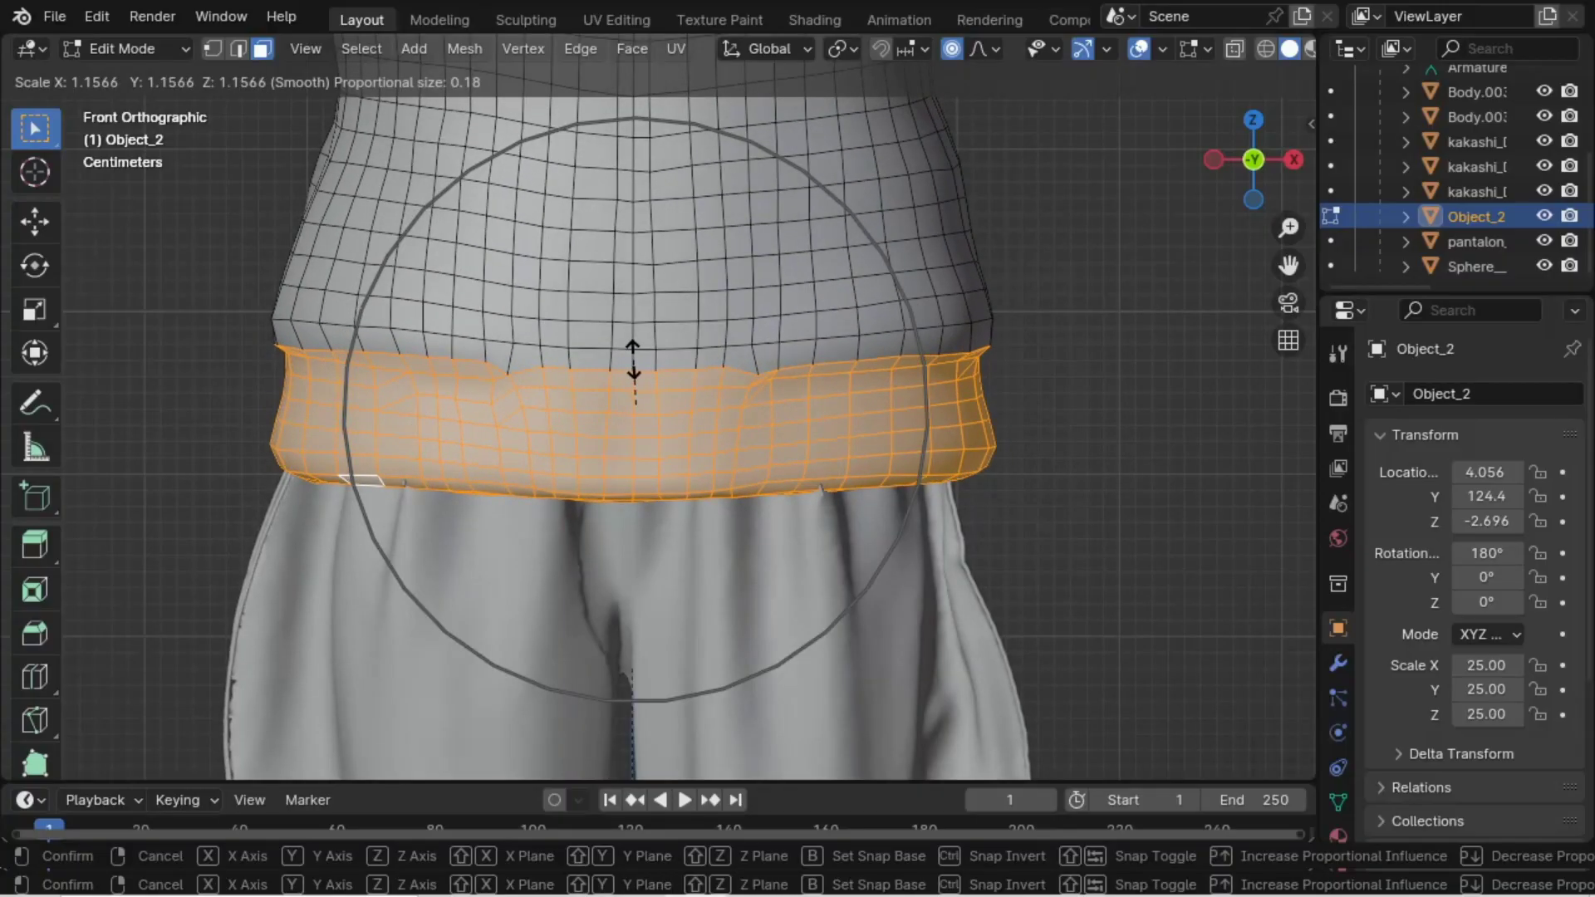
left_click(633, 359)
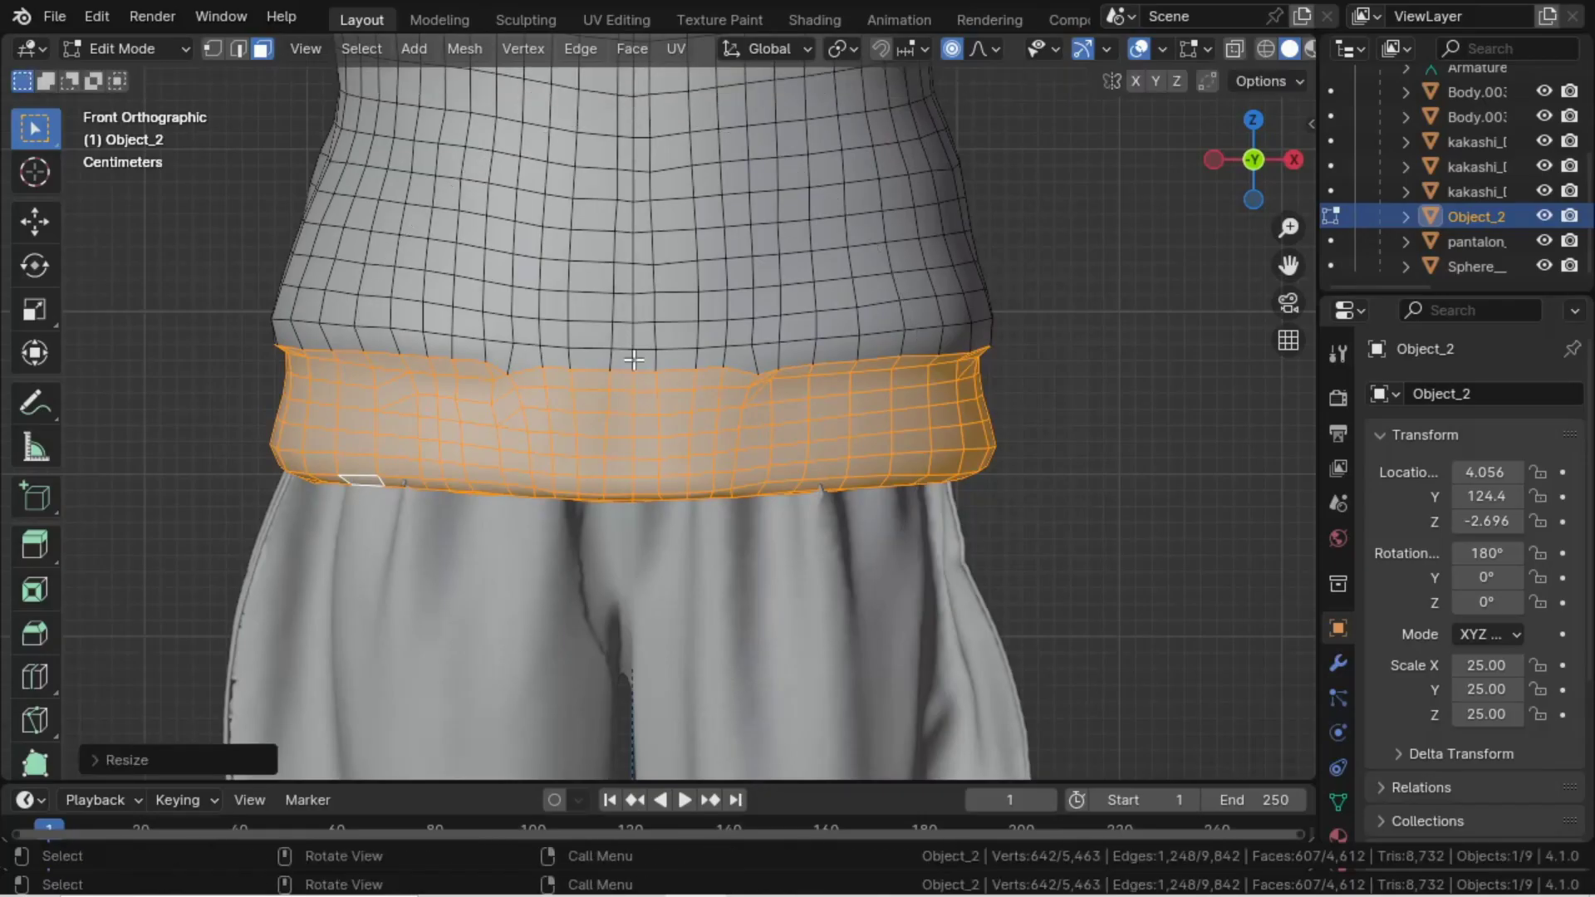
- Examine the widened hem's fit over the trousers in Object Mode and Edit Mode
scroll(633, 359, "down", 5)
key("Tab")
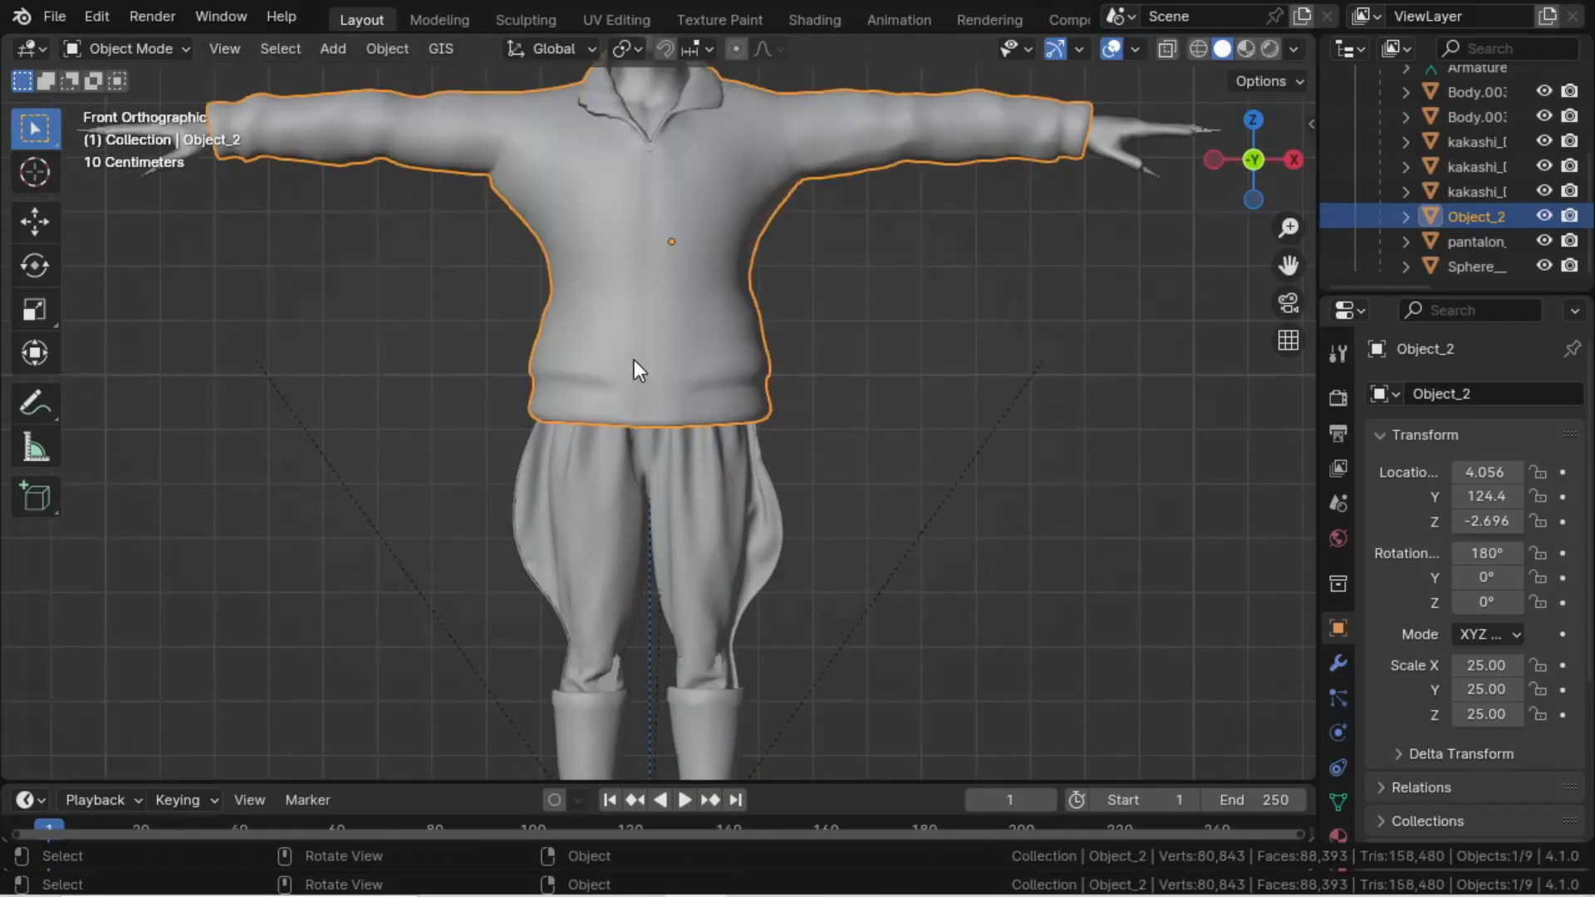
key("KP_5")
key("Tab")
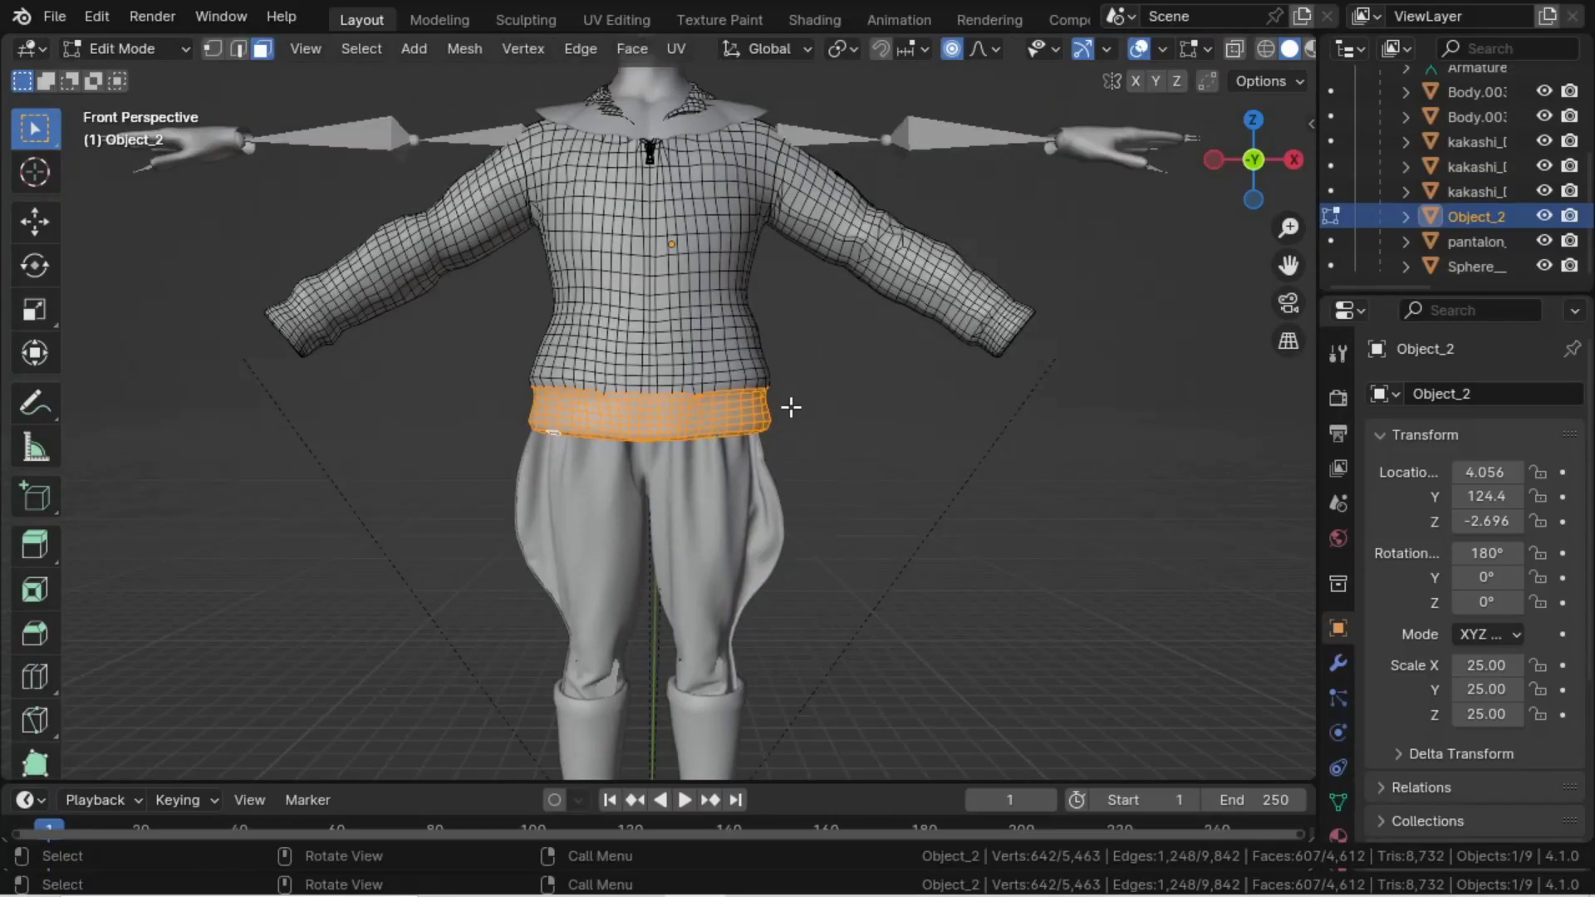
key("Tab")
middle_click_drag(789, 404, 758, 422)
key("Tab")
- Scale the hem band down to about 0.96 with proportional editing and return to Object Mode
scroll(758, 422, "up", 3)
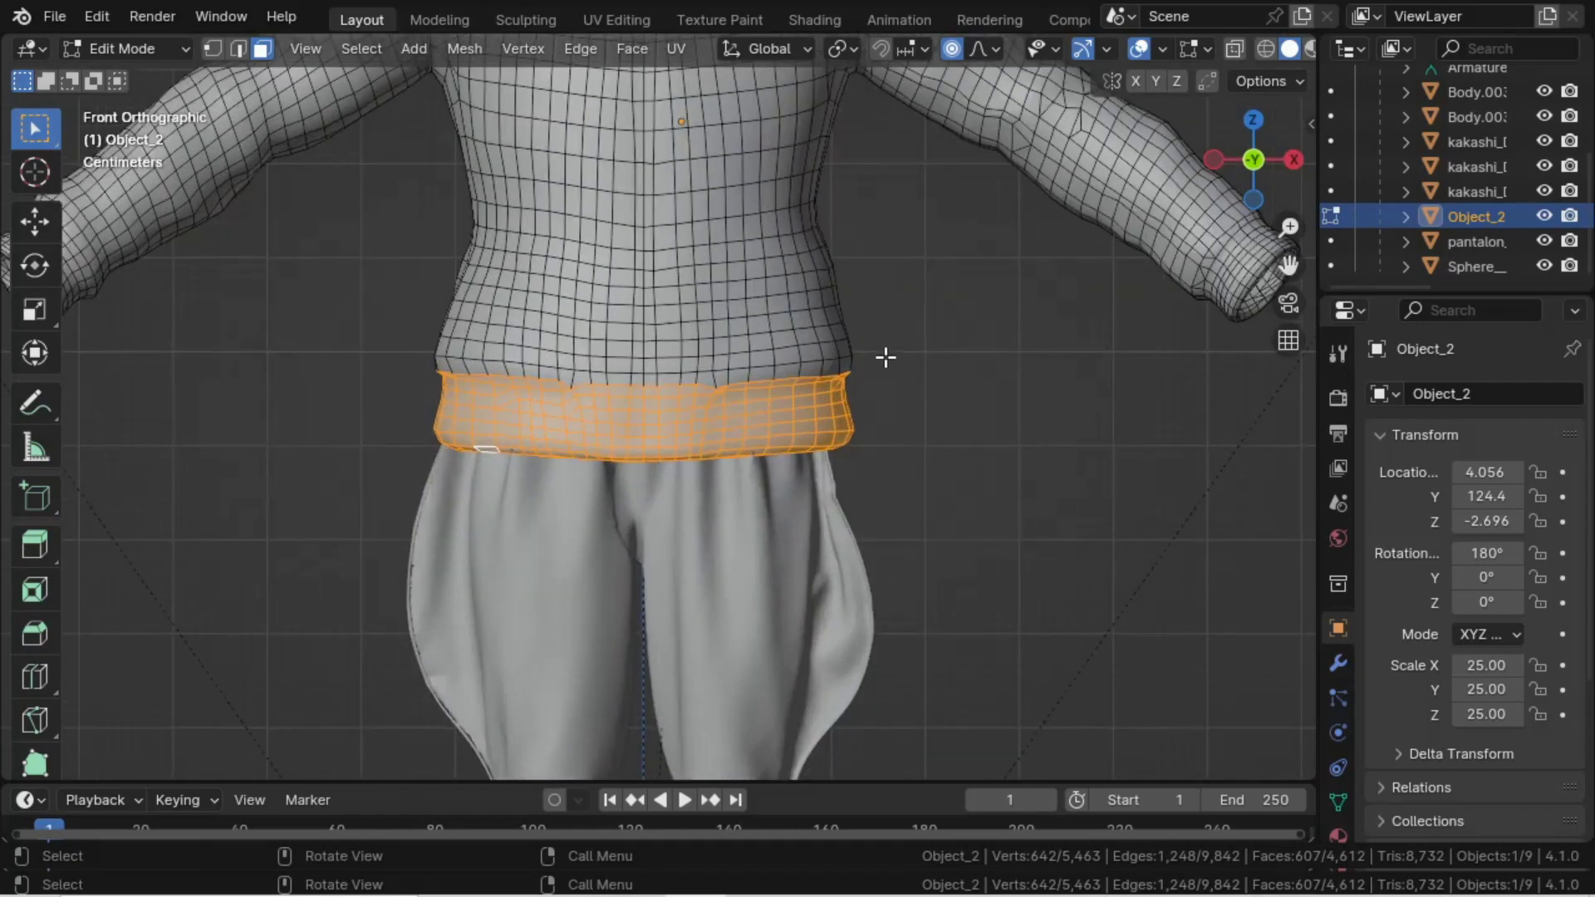
key("s")
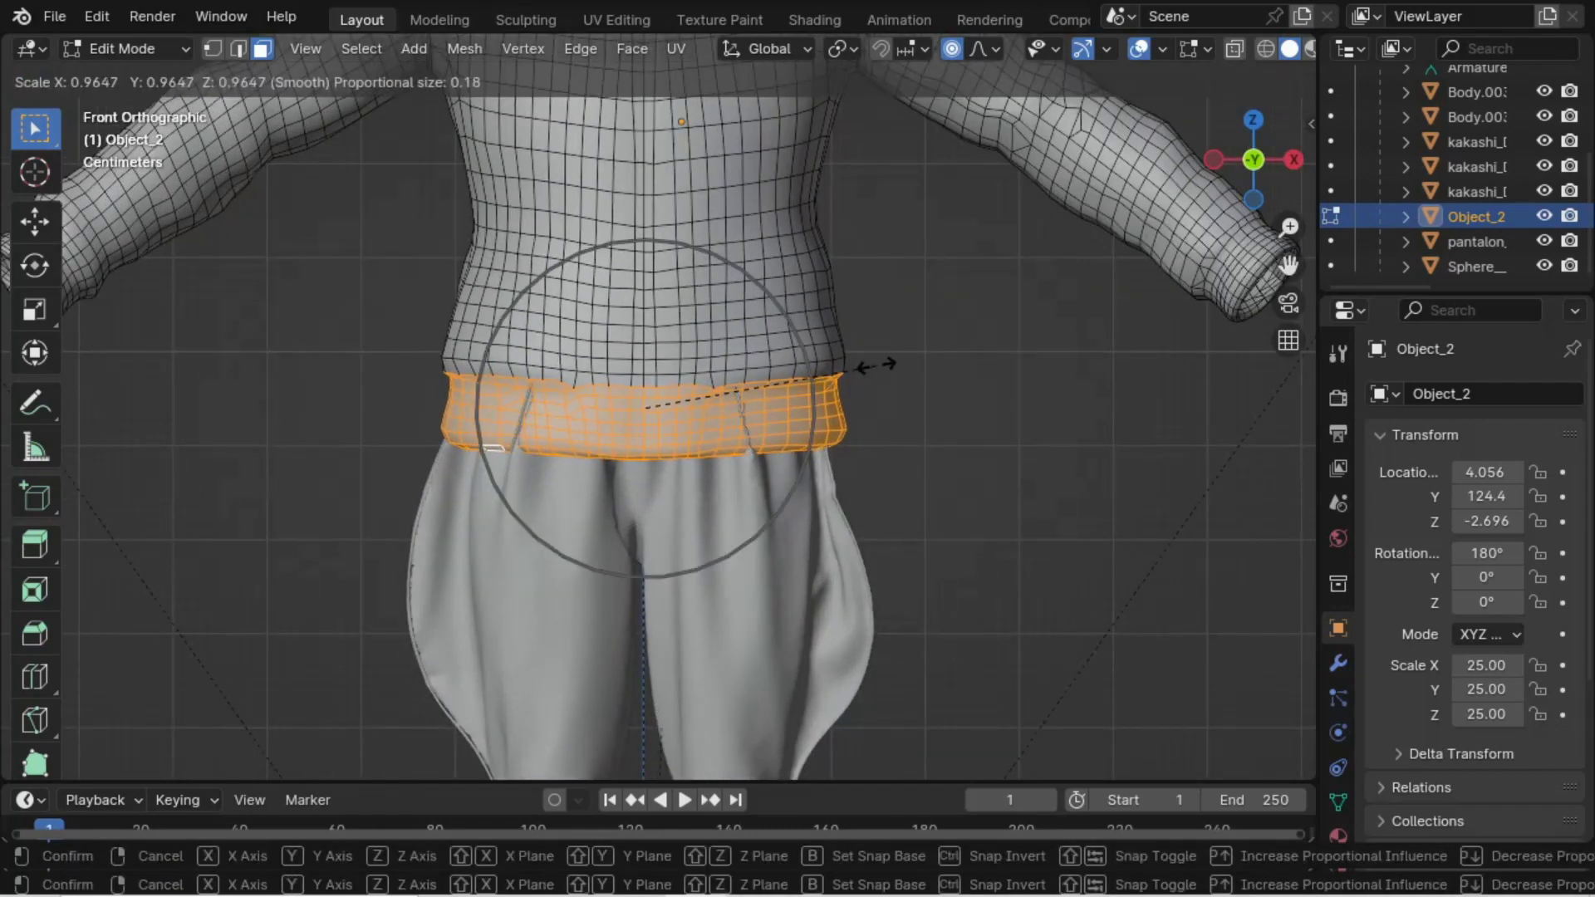
left_click(876, 365)
key("Tab")
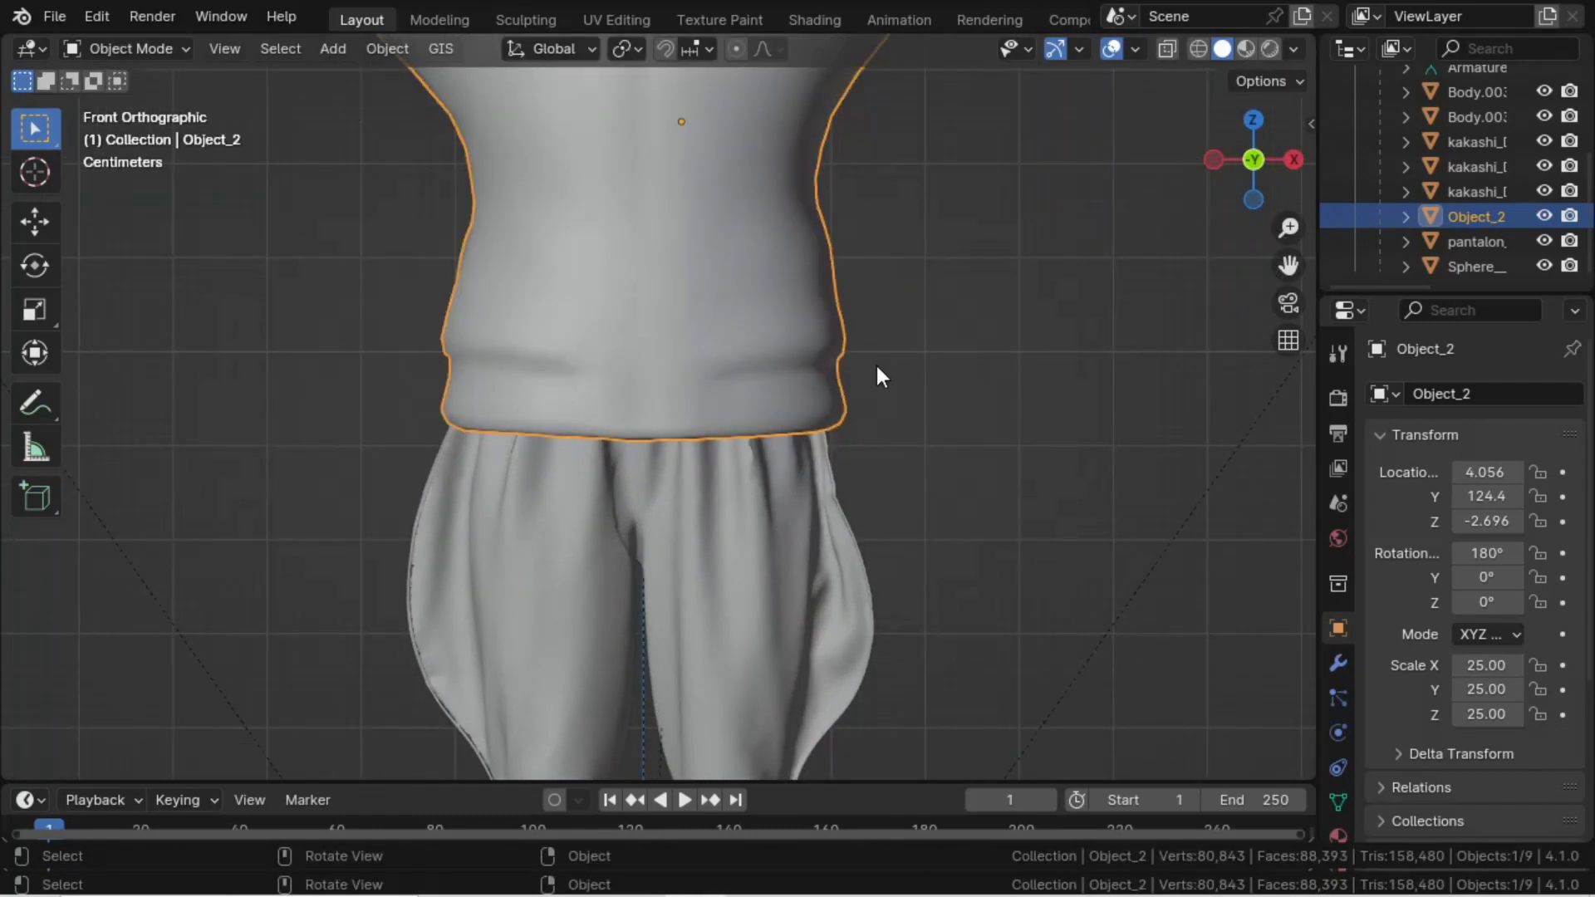
middle_click_drag(876, 366, 907, 416)
scroll(815, 374, "down", 6)
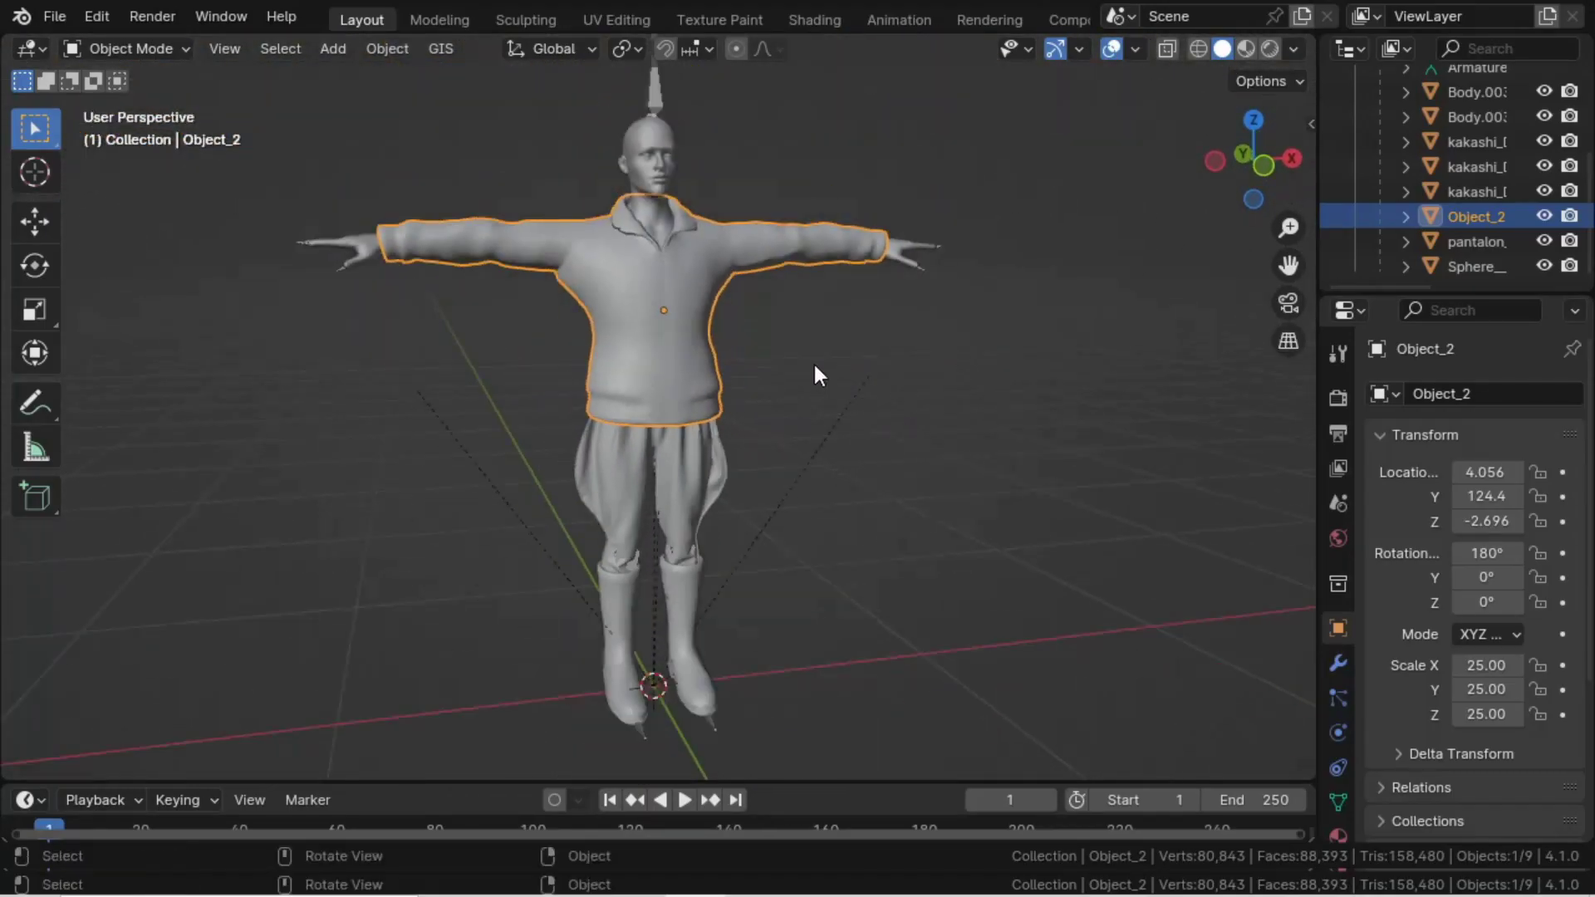
mouse_move(542, 428)
middle_mouse_down()
mouse_move(367, 407)
mouse_move(235, 425)
mouse_move(579, 520)
mouse_move(698, 424)
mouse_move(542, 435)
middle_mouse_up()
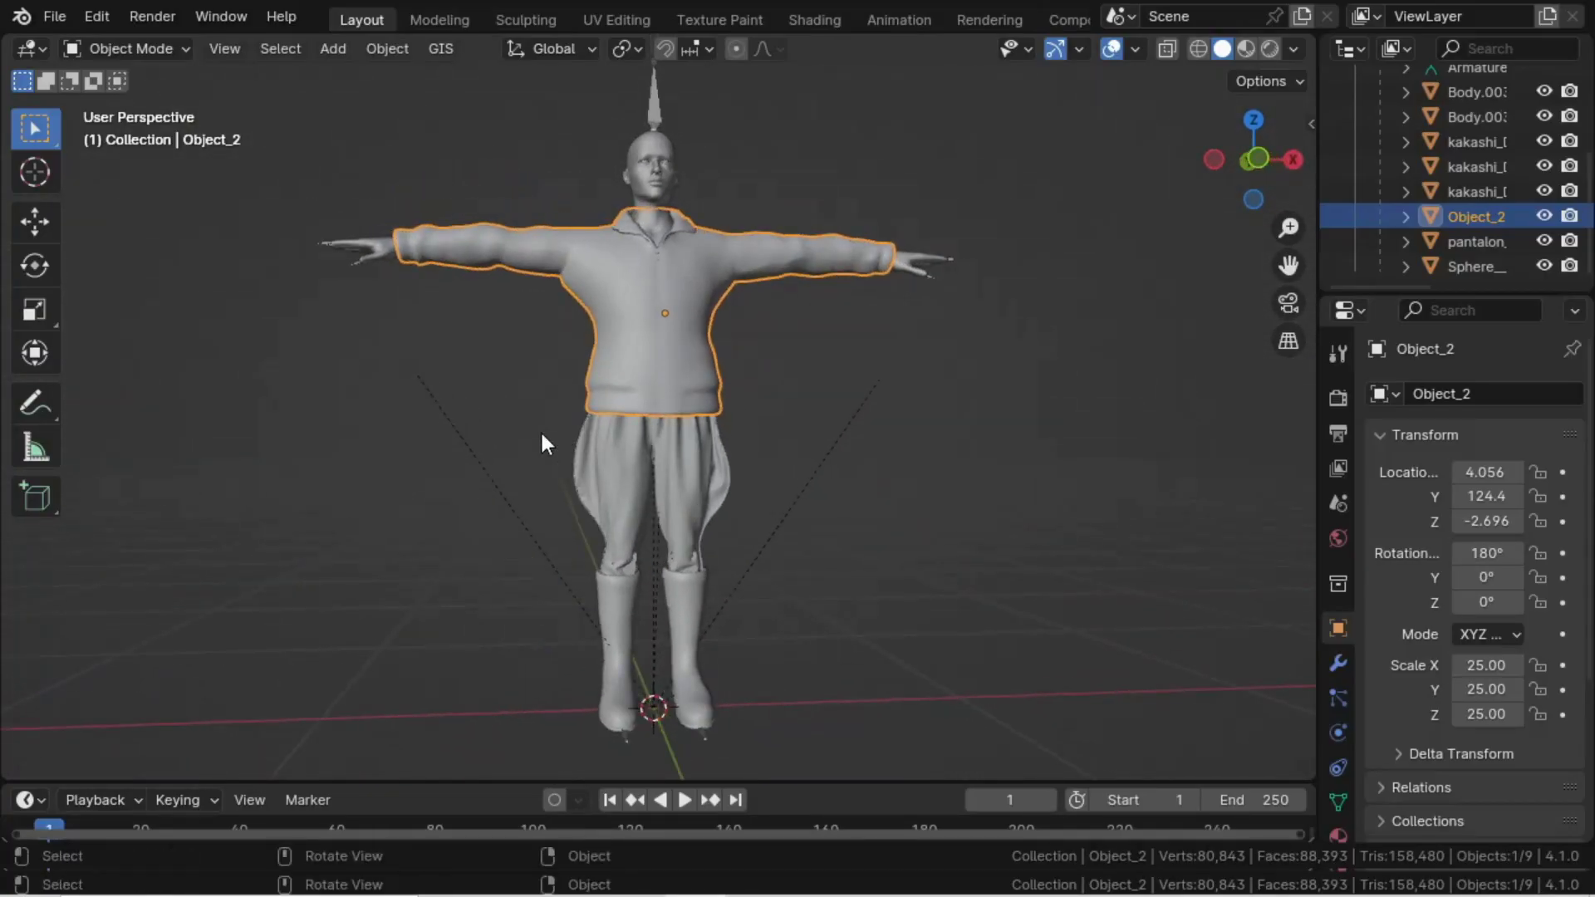
- Deselect the sweater in front view and append the Helmet_Fin objects from a library .blend file
key("KP_1")
left_click(467, 331)
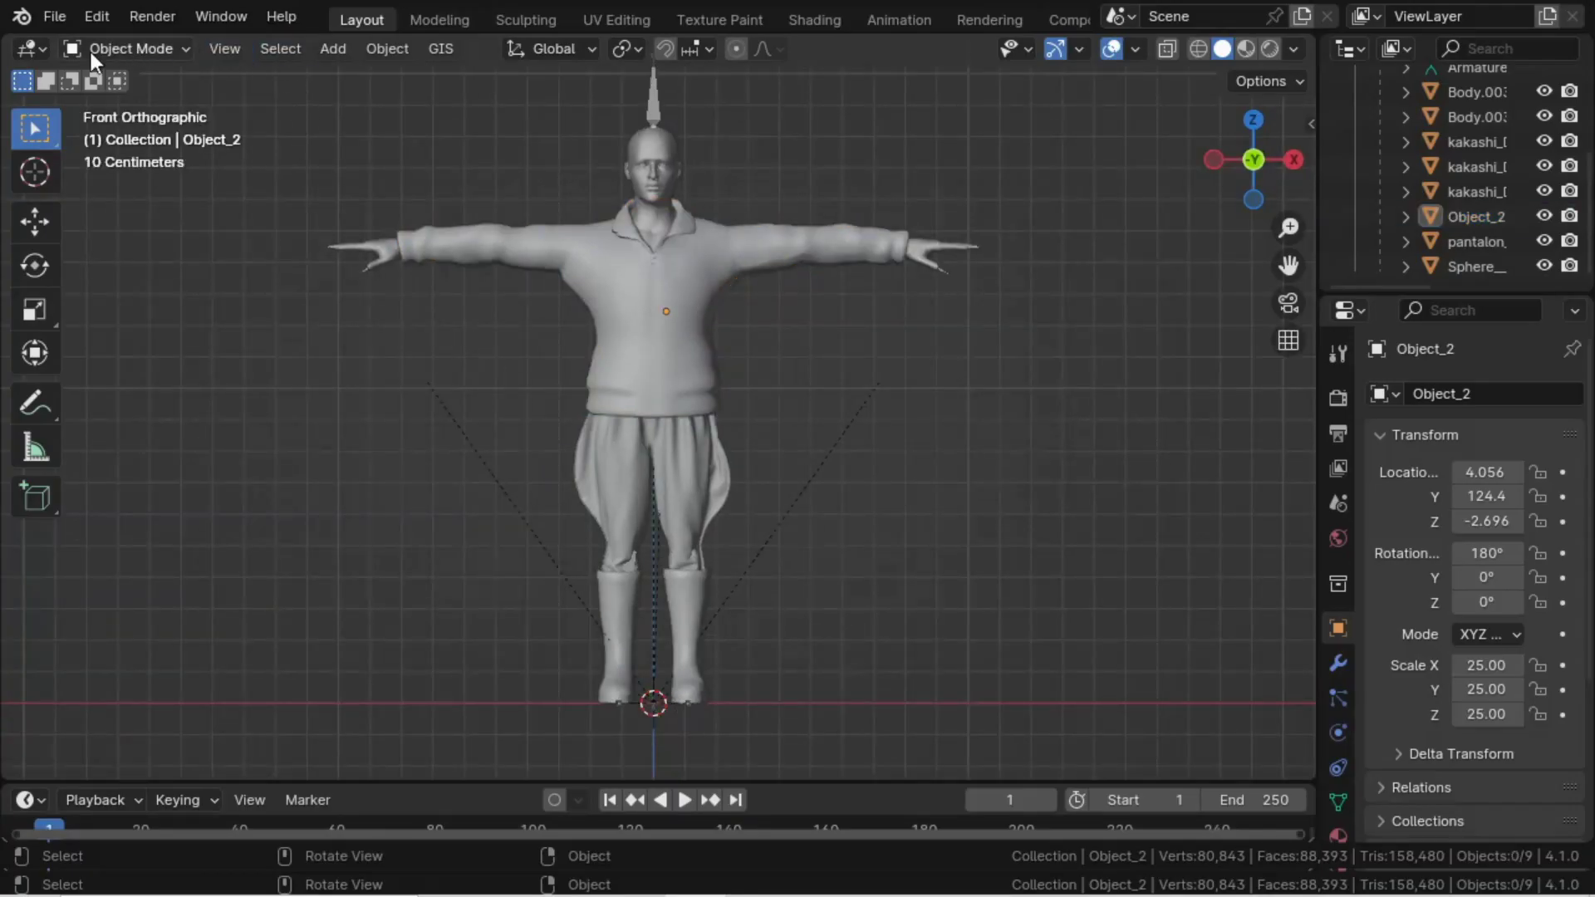
left_click(51, 18)
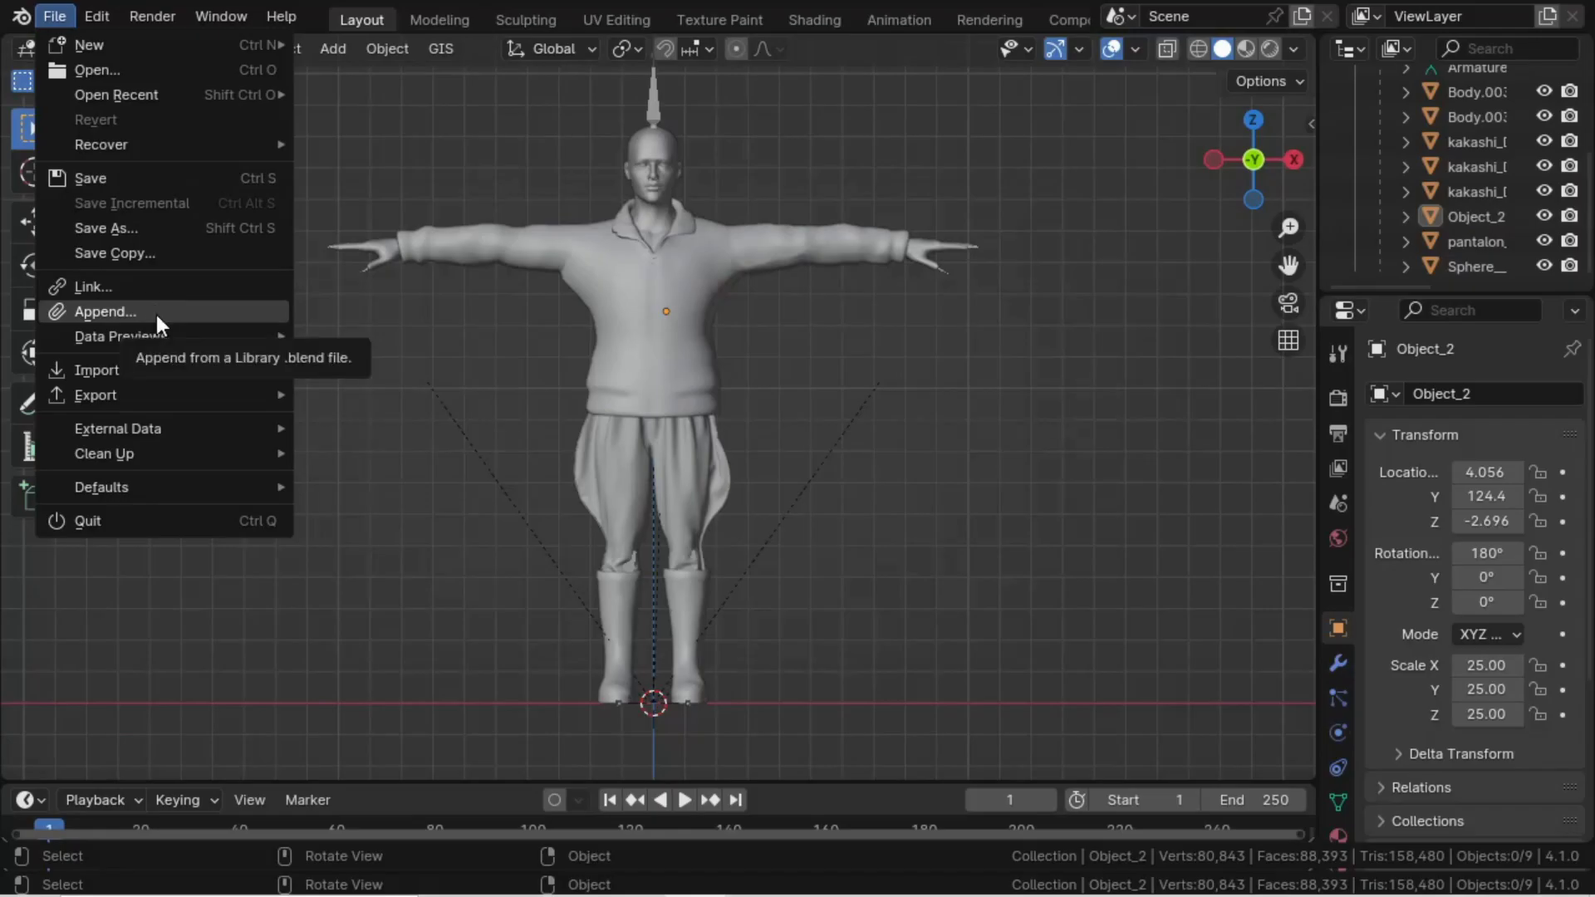
left_click(156, 312)
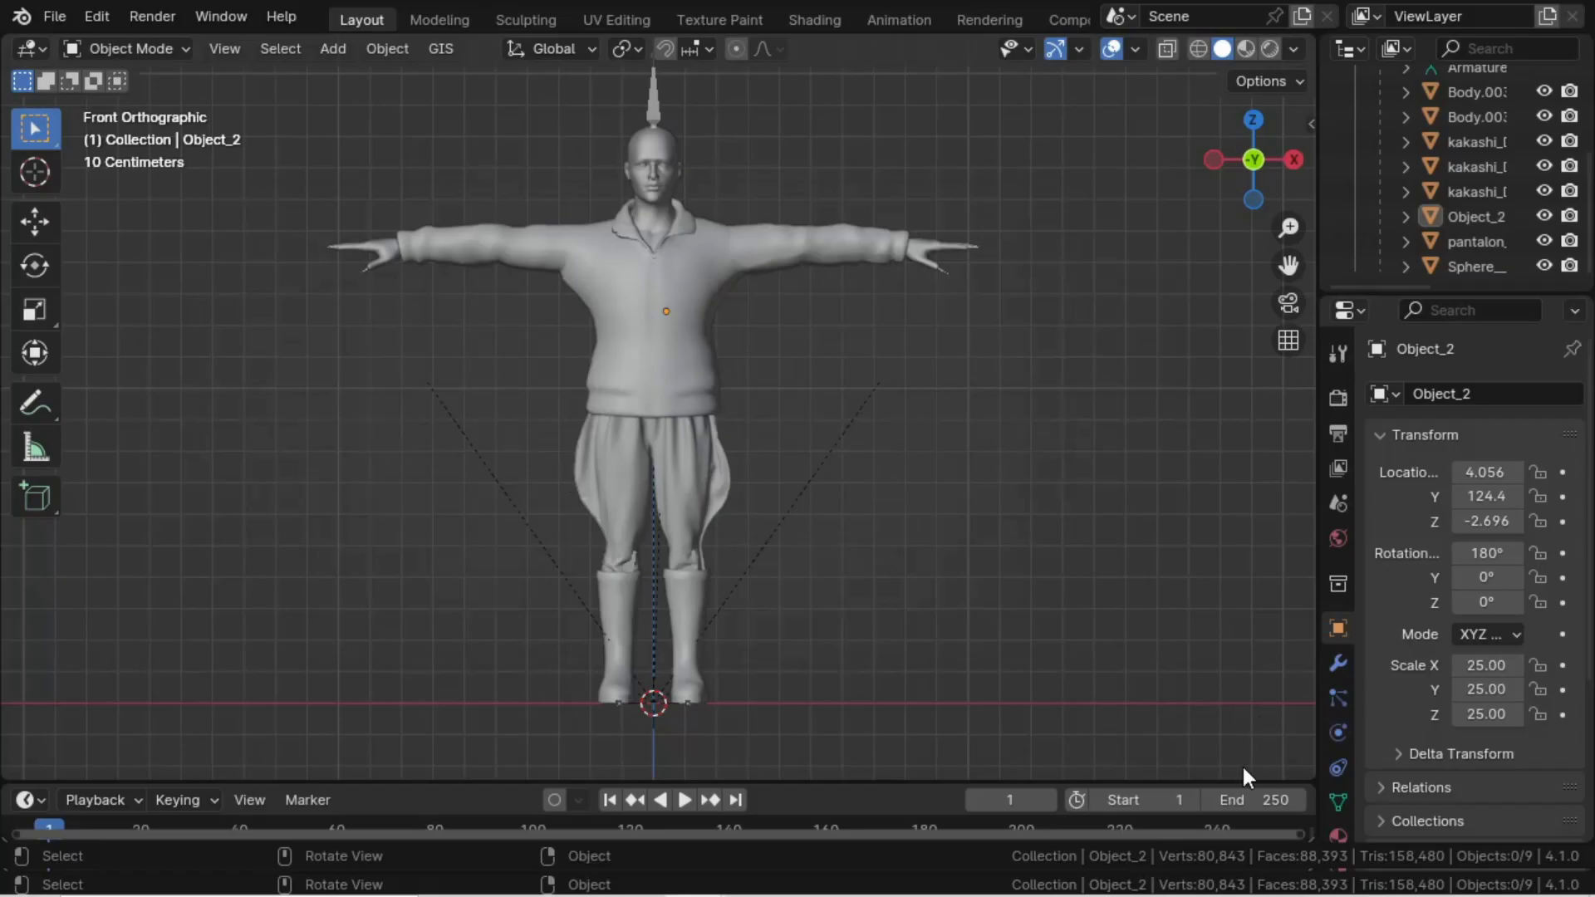
scroll(930, 566, "down", 3)
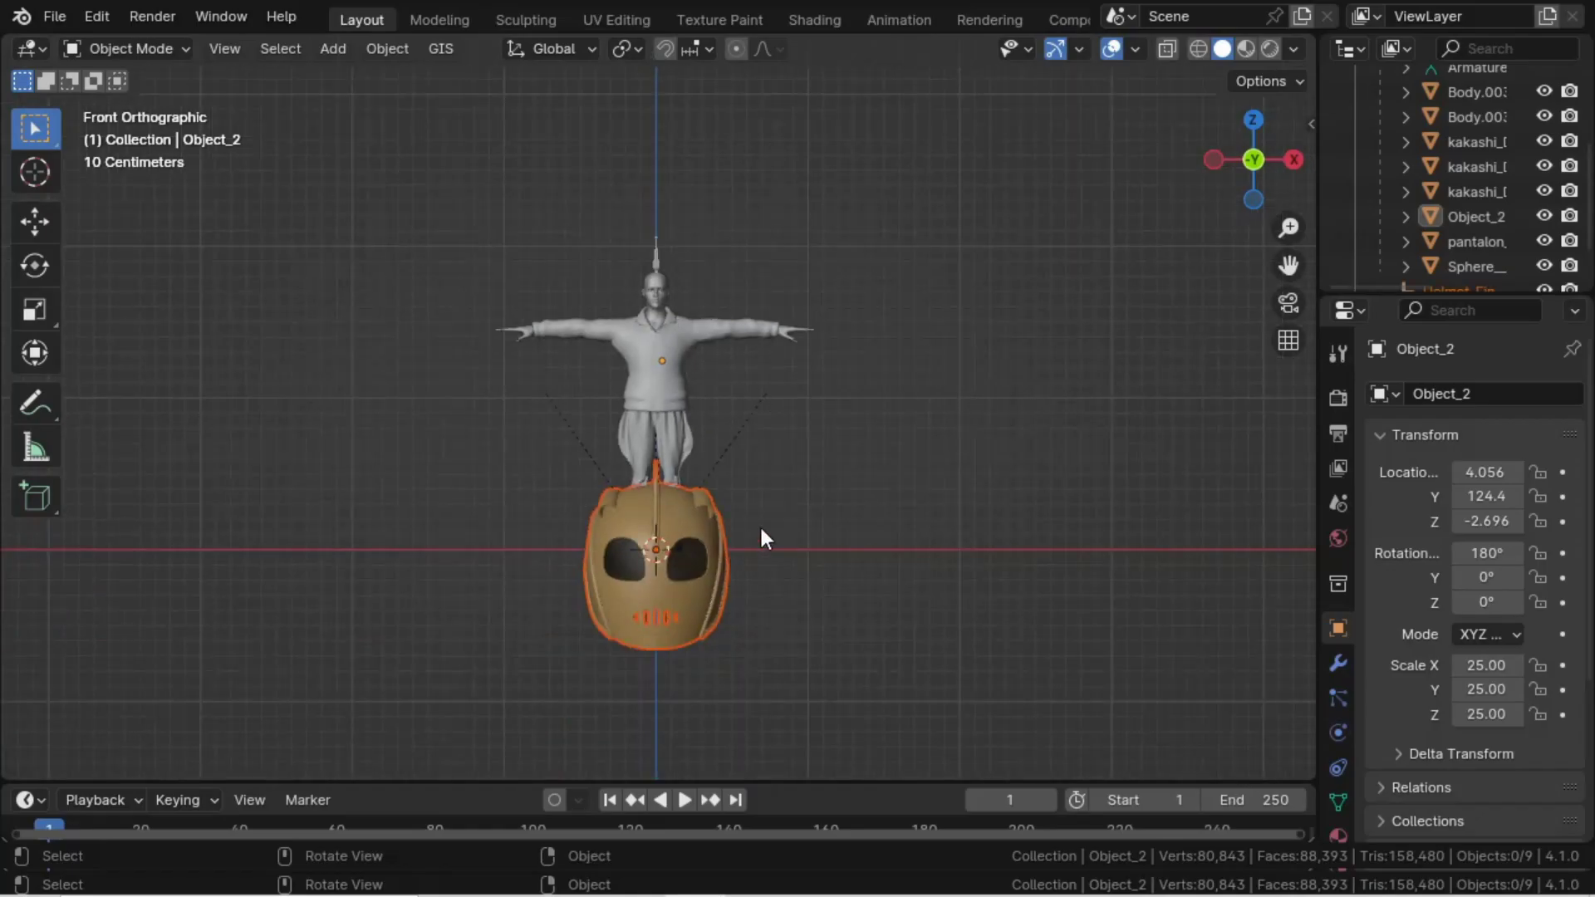
- Delete the appended Helmet_Fin empty, keeping the helmet mesh
scroll(1488, 241, "down", 2)
left_click(1466, 266)
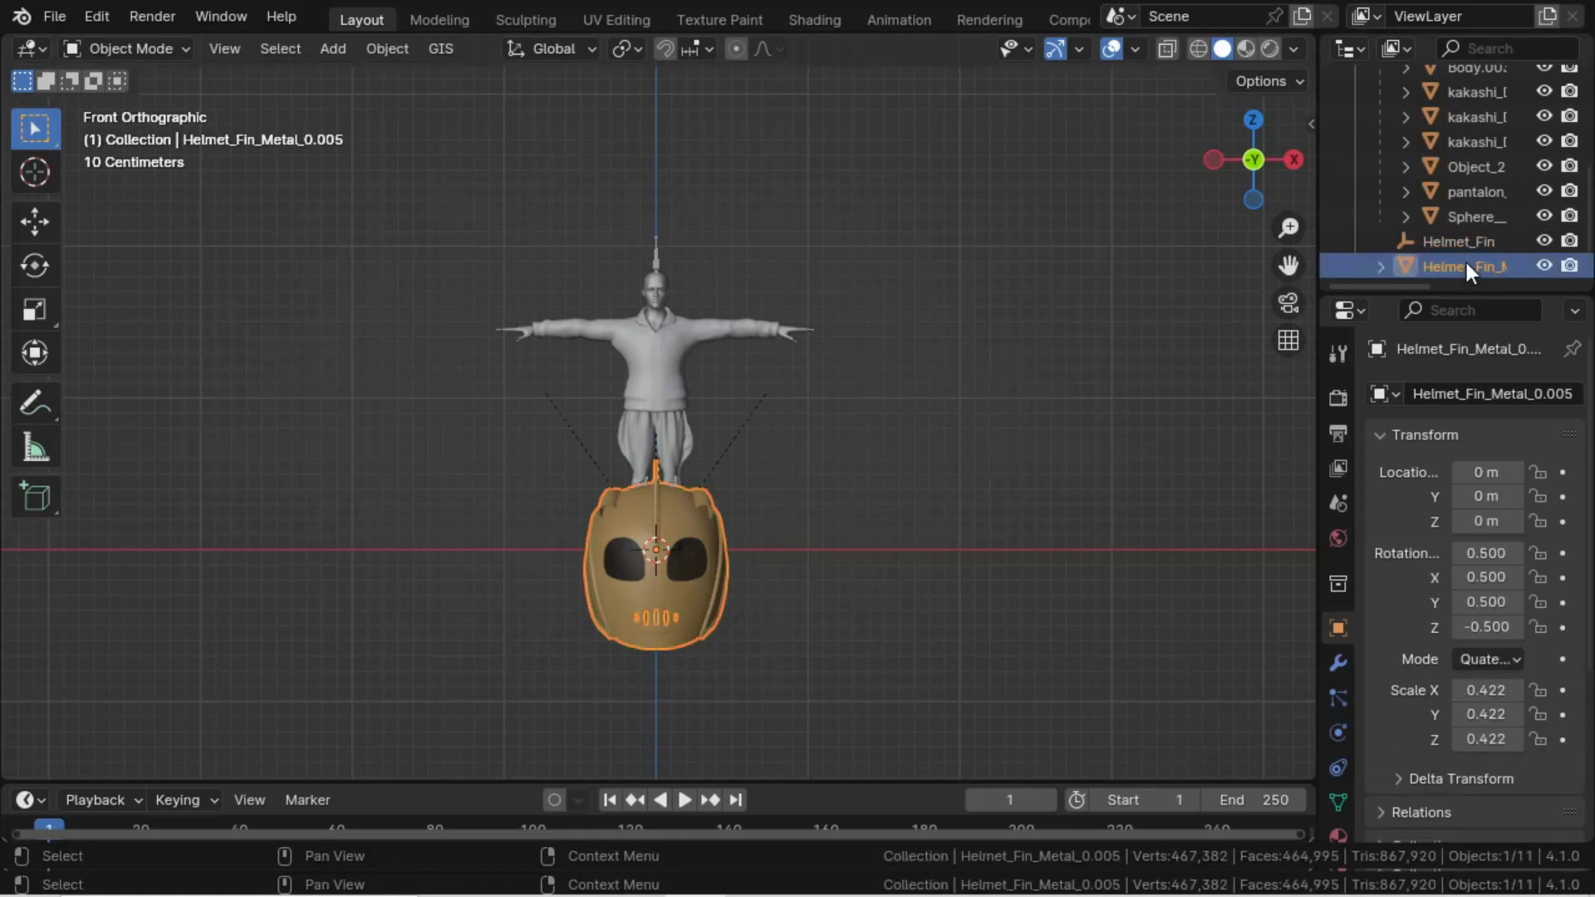
left_click(1462, 242)
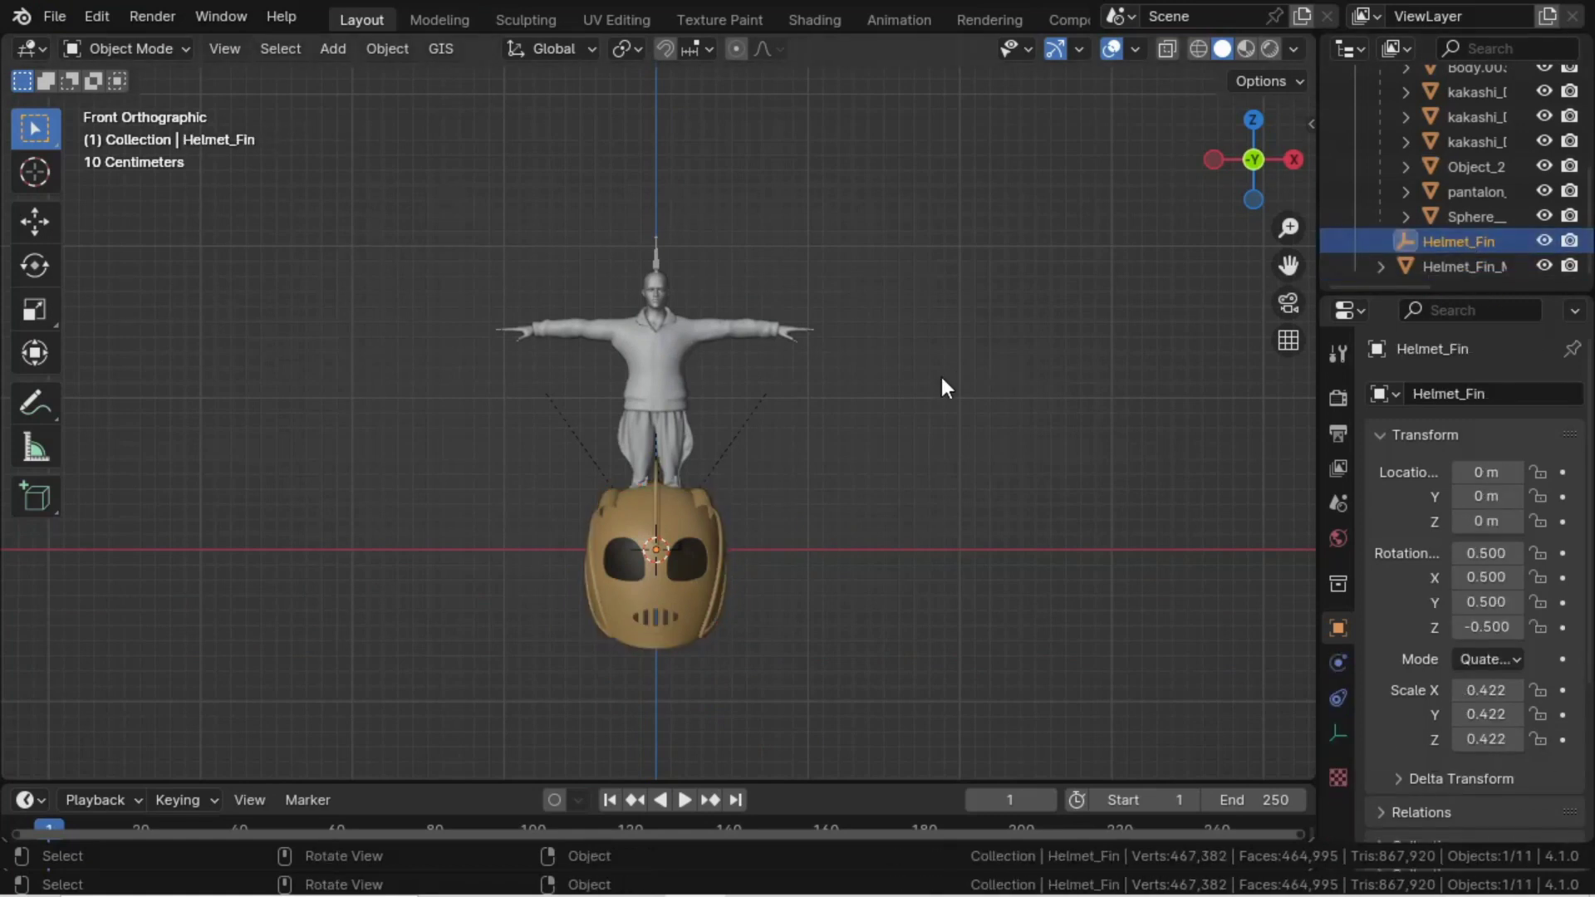
key("Delete")
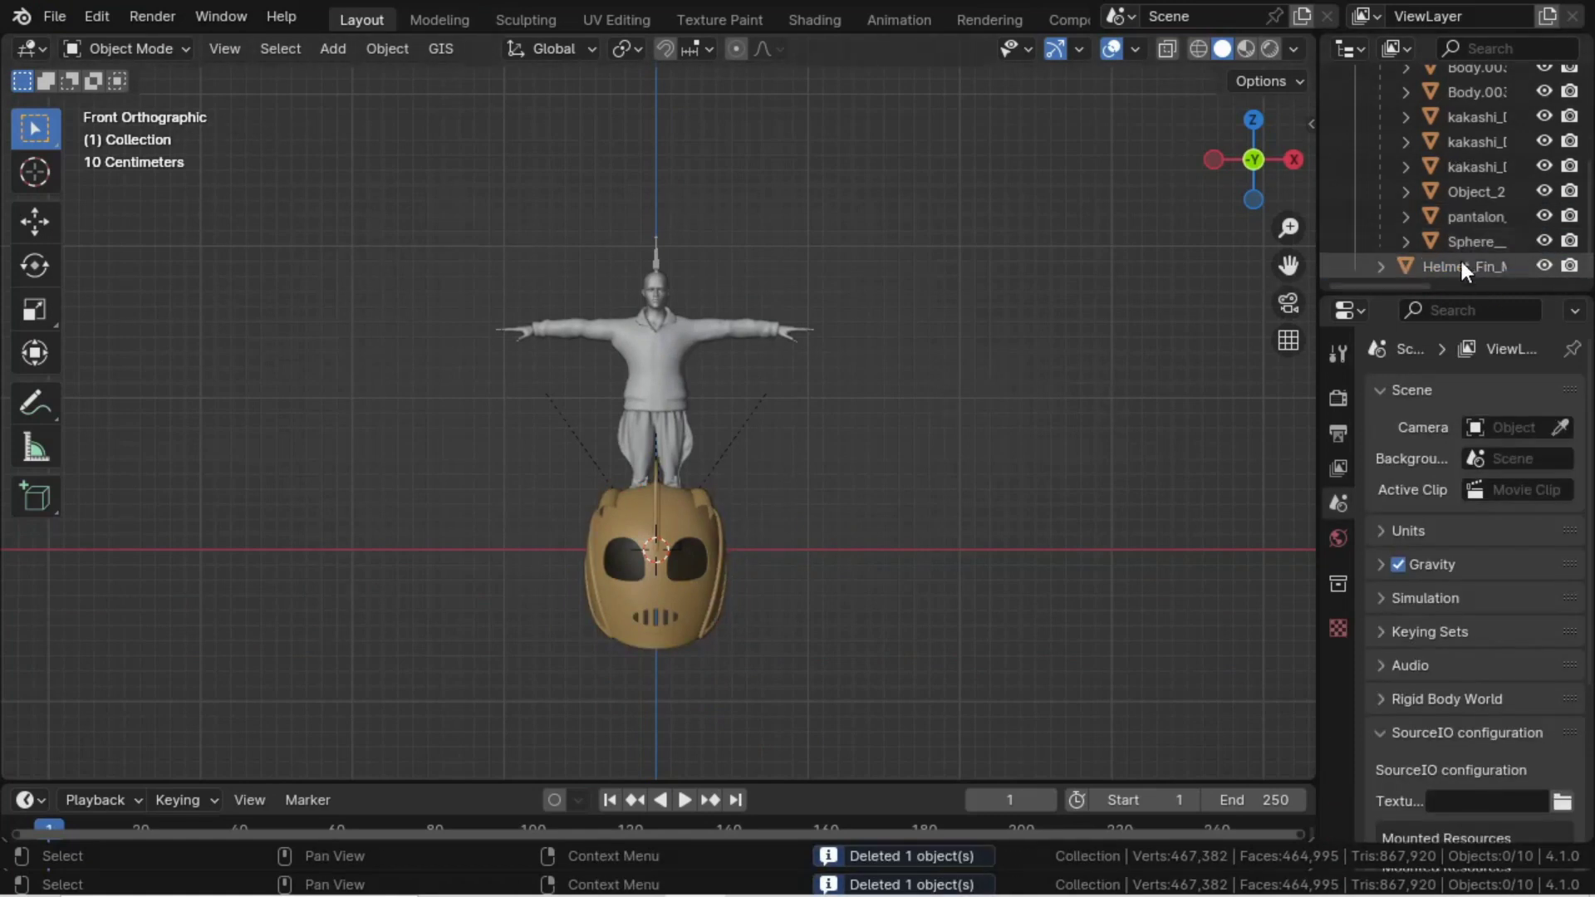
- Scale the Helmet_Fin_Metal_0.005 mesh by a factor of 0.25
left_click(1460, 266)
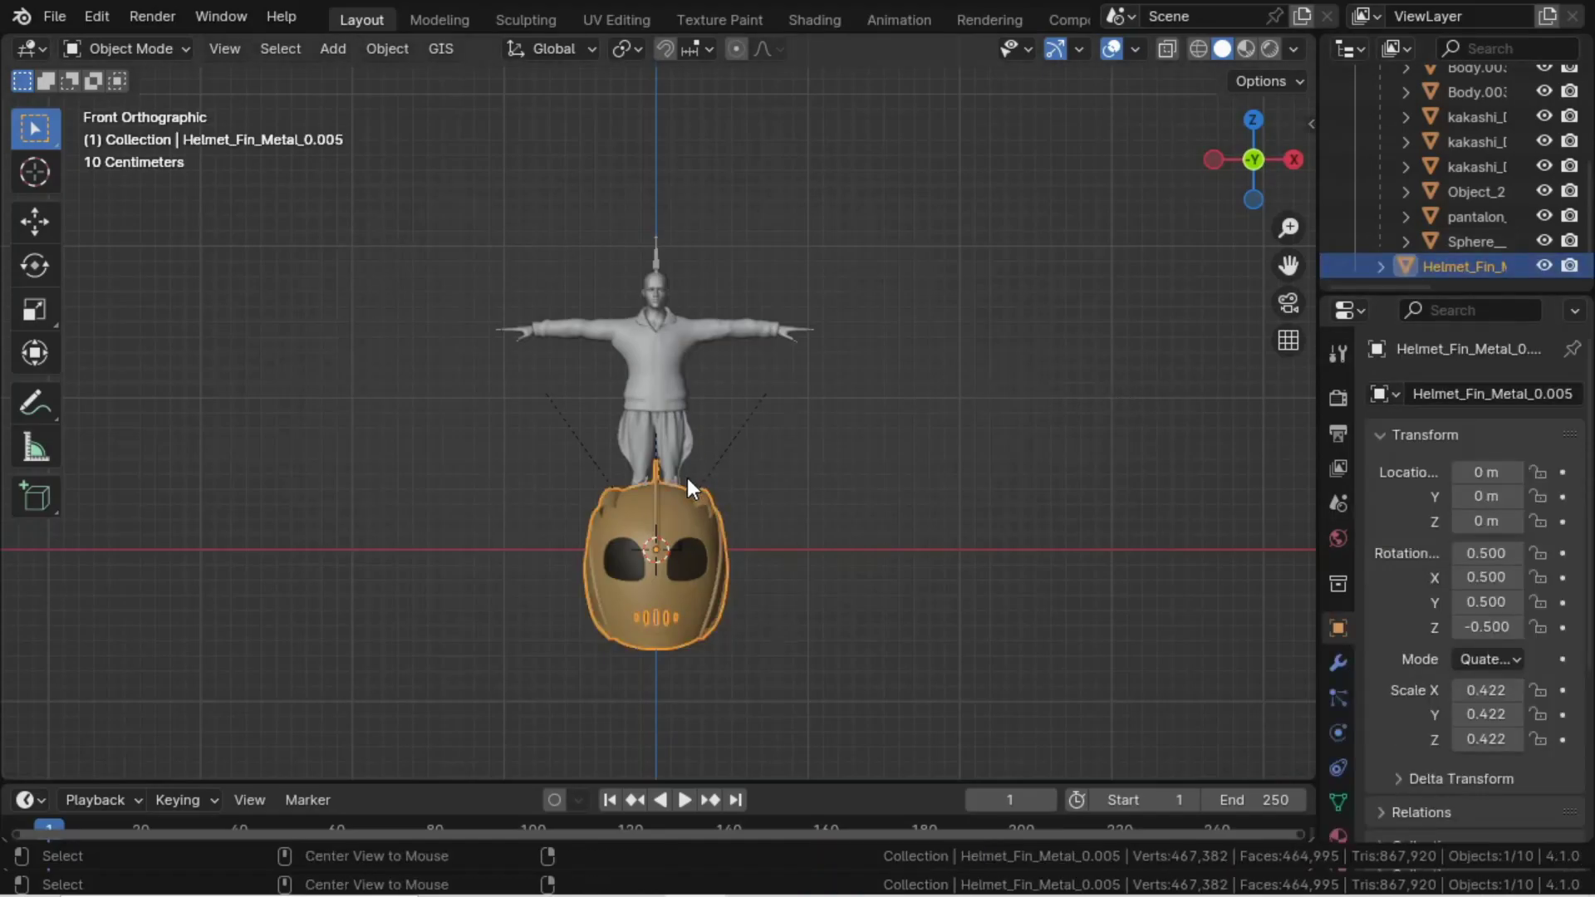
type("s")
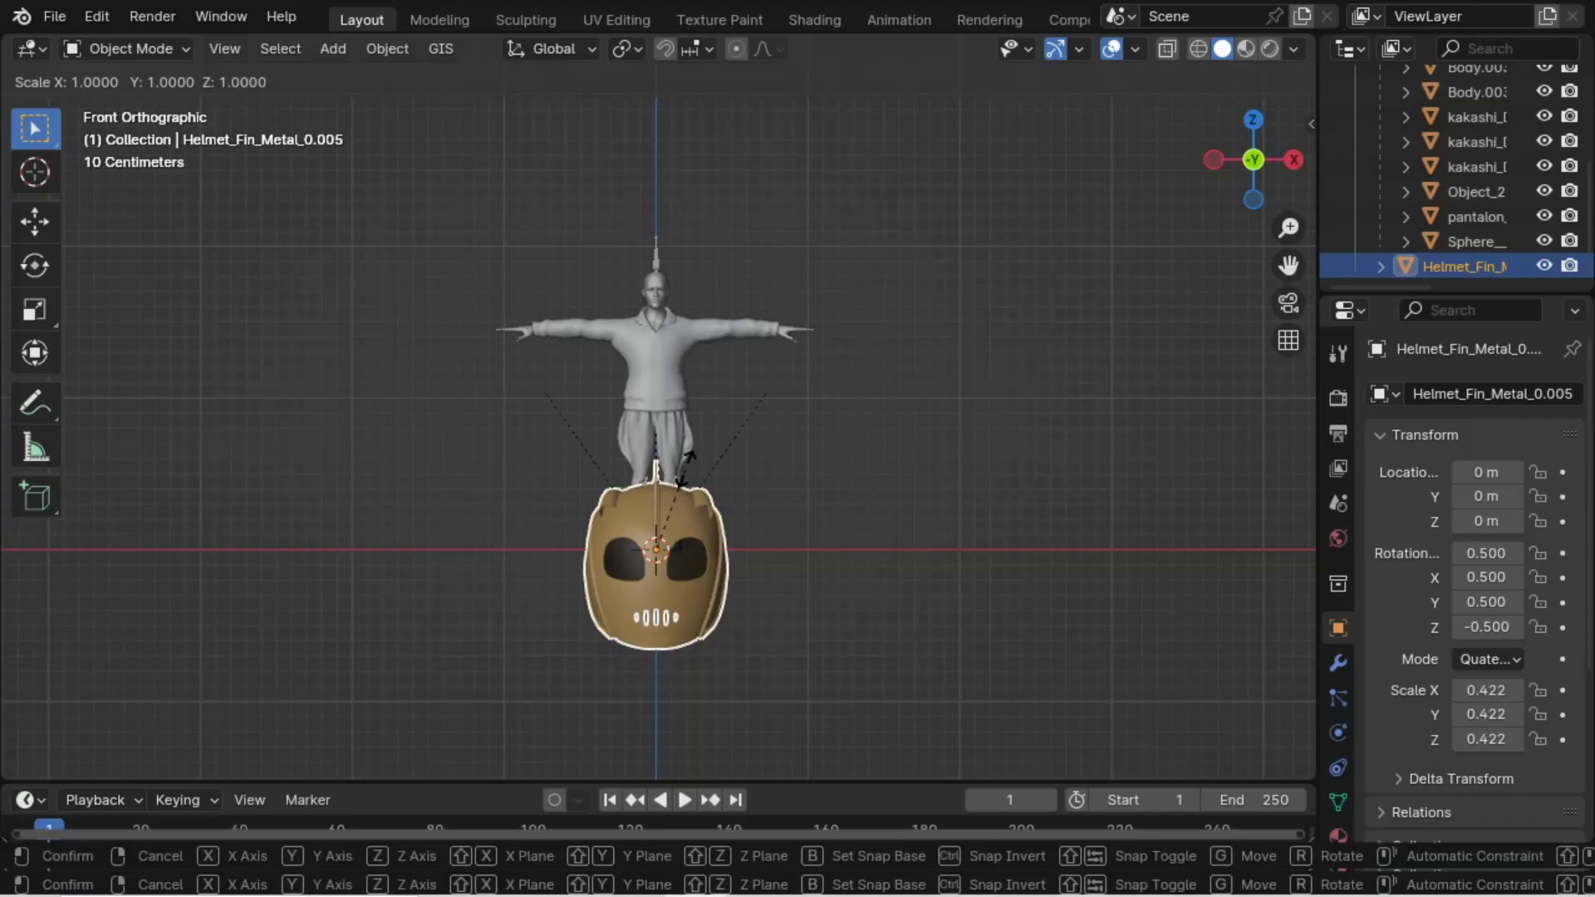
type(".25")
key("Return")
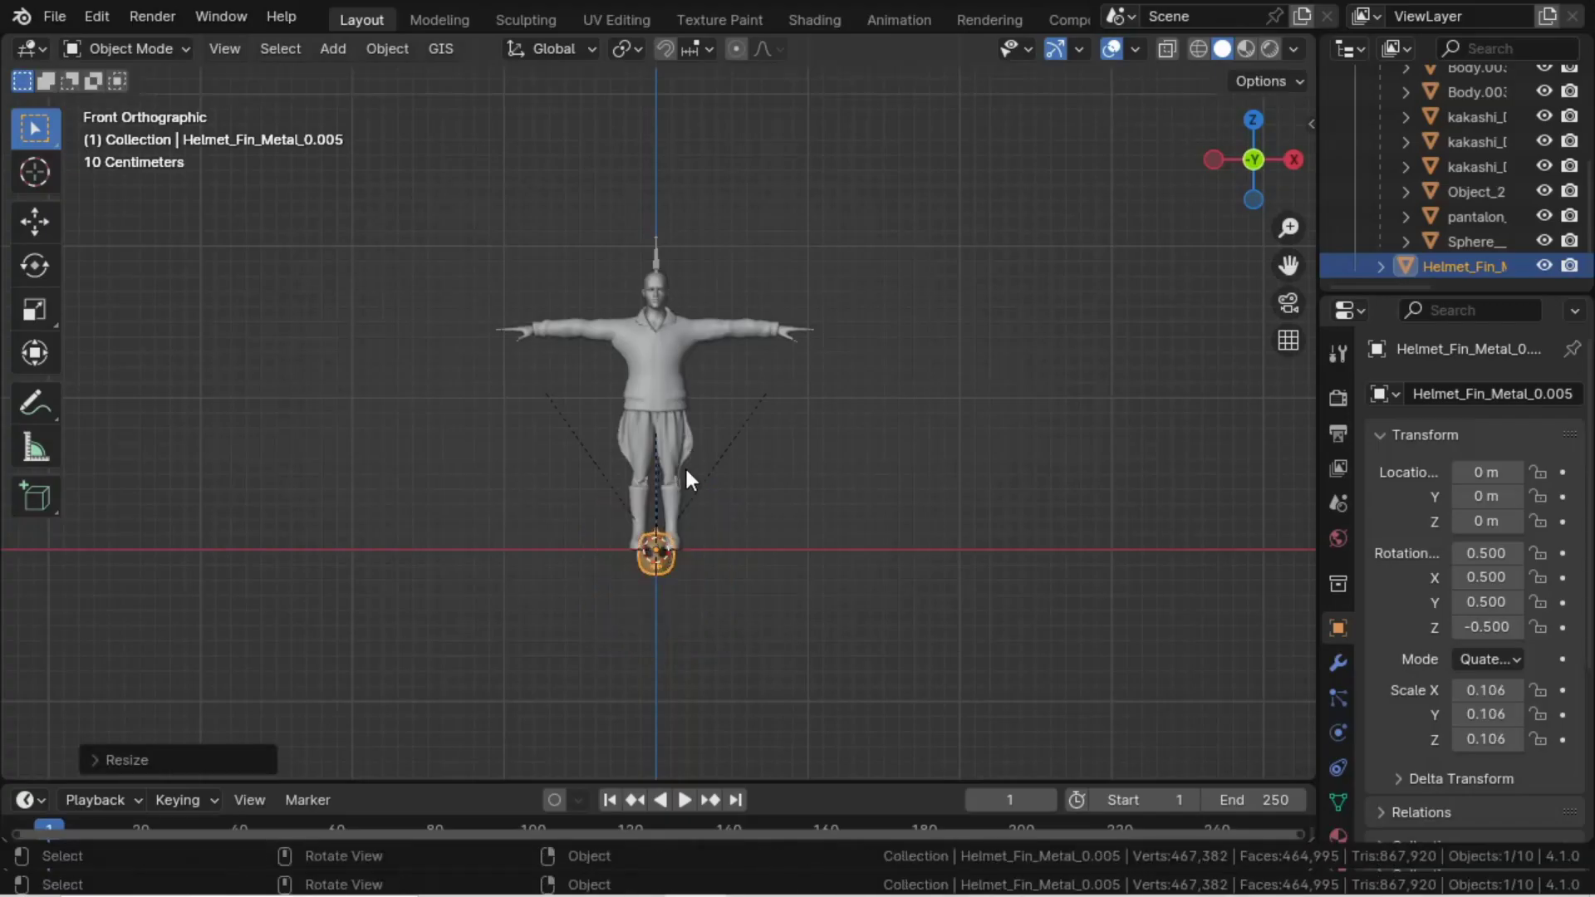
- Raise the helmet mesh along the Z axis to the character's head, at about 1.789 m
key("g")
key("z")
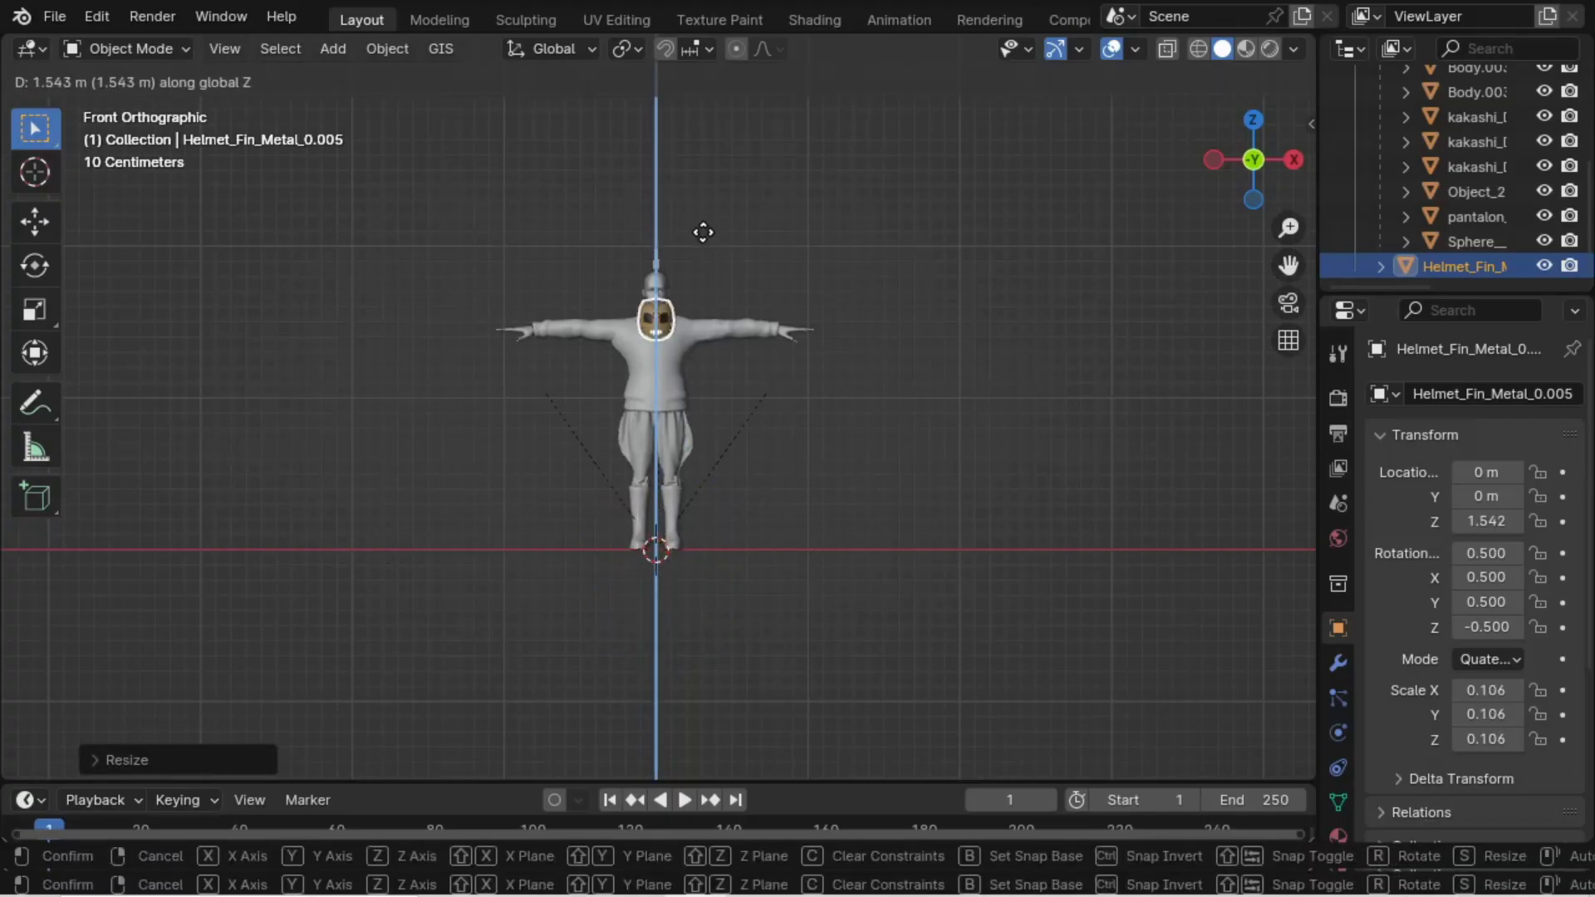
left_click(703, 208)
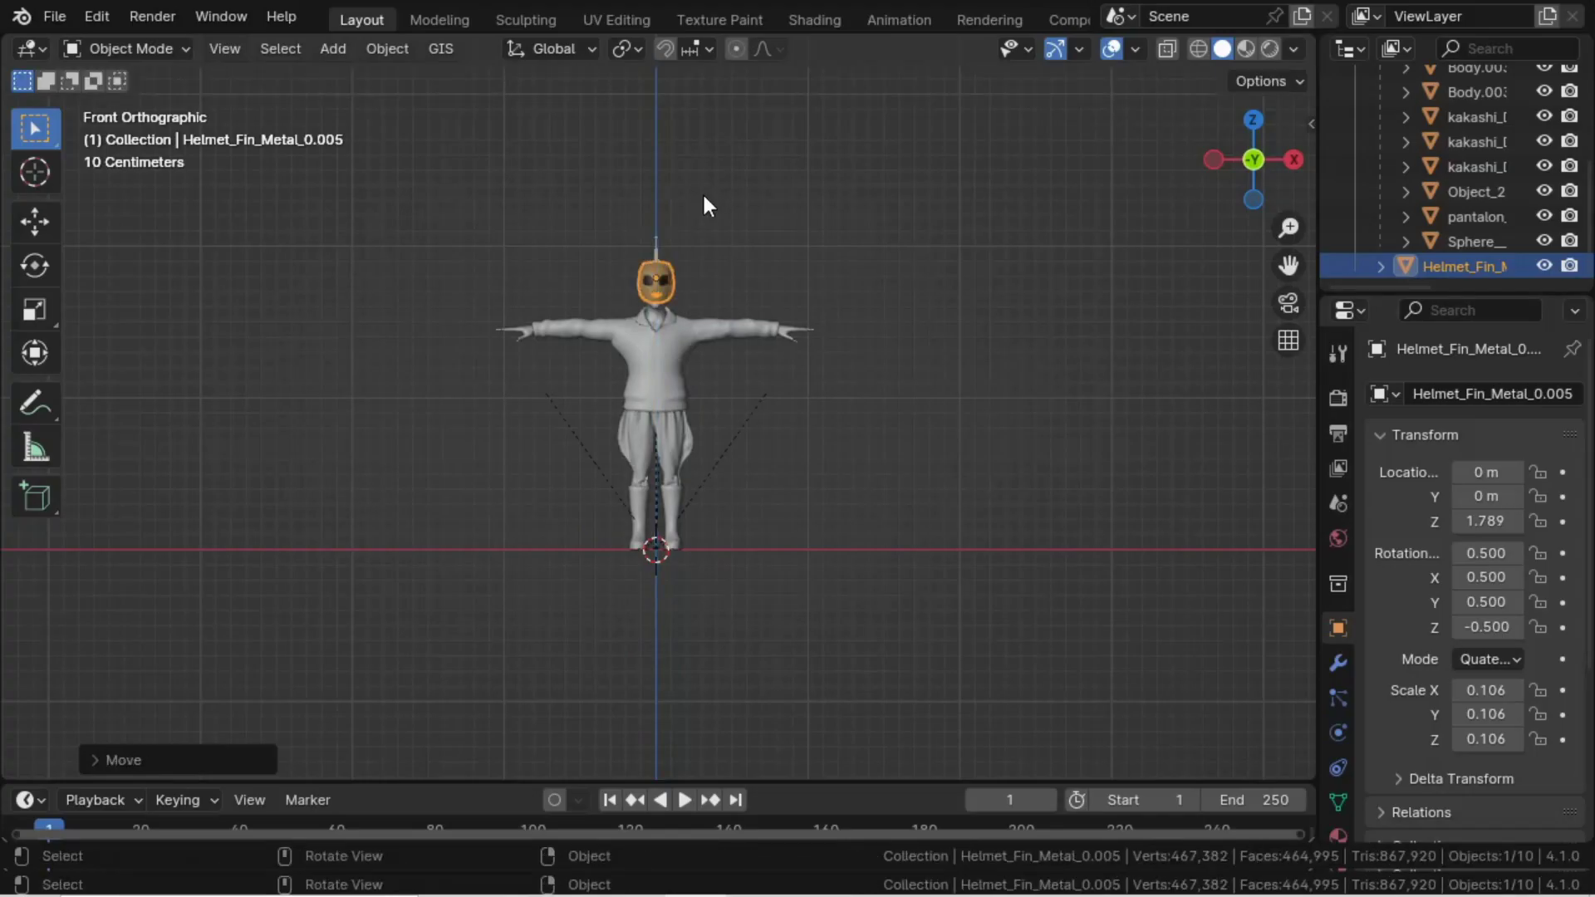
- In side view, shift the helmet along Y to about 0.009 m and lower it along Z to about 1.729 m over the head
key("KP_3")
scroll(704, 206, "up", 5)
middle_click_drag(702, 194, 652, 313, "shift")
scroll(687, 618, "up", 3)
scroll(651, 312, "up", 2)
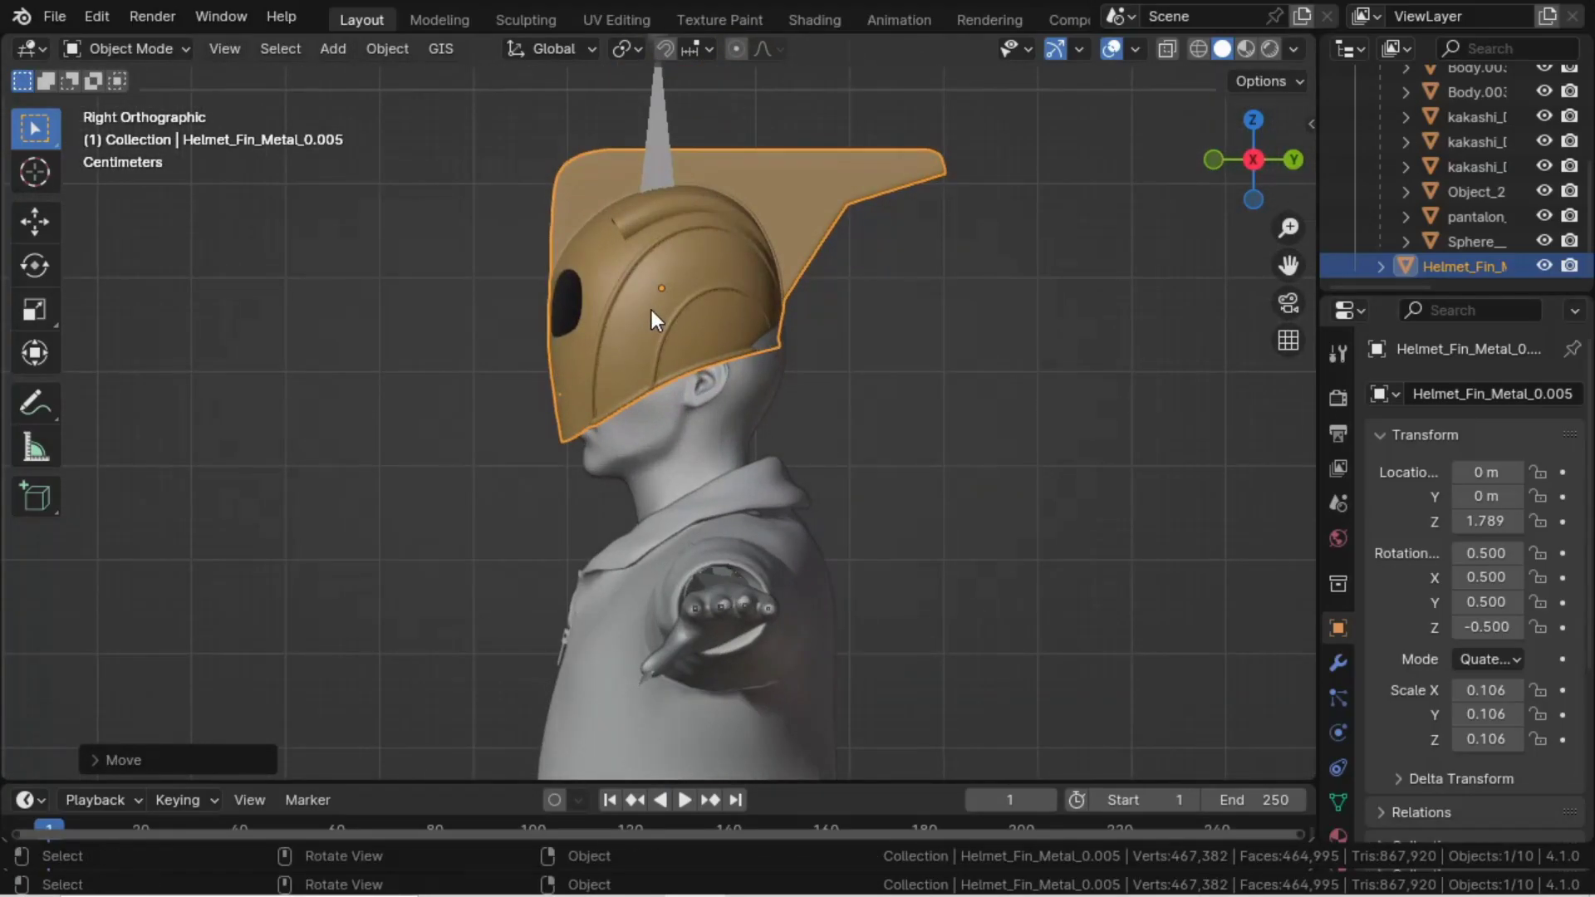
key("g")
key("y")
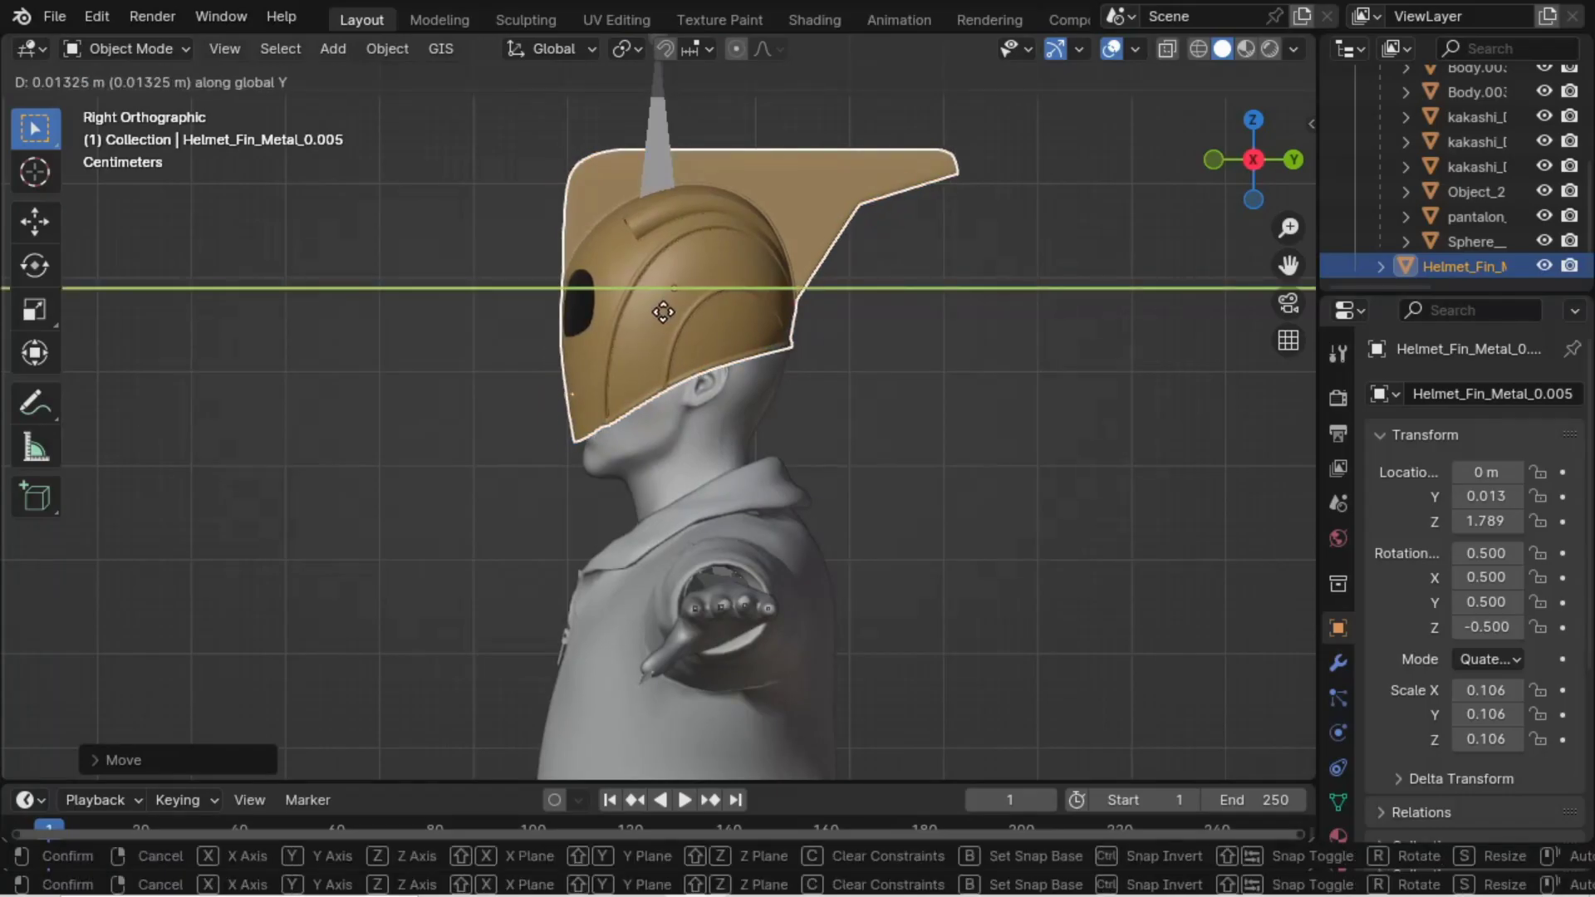
left_click(659, 310)
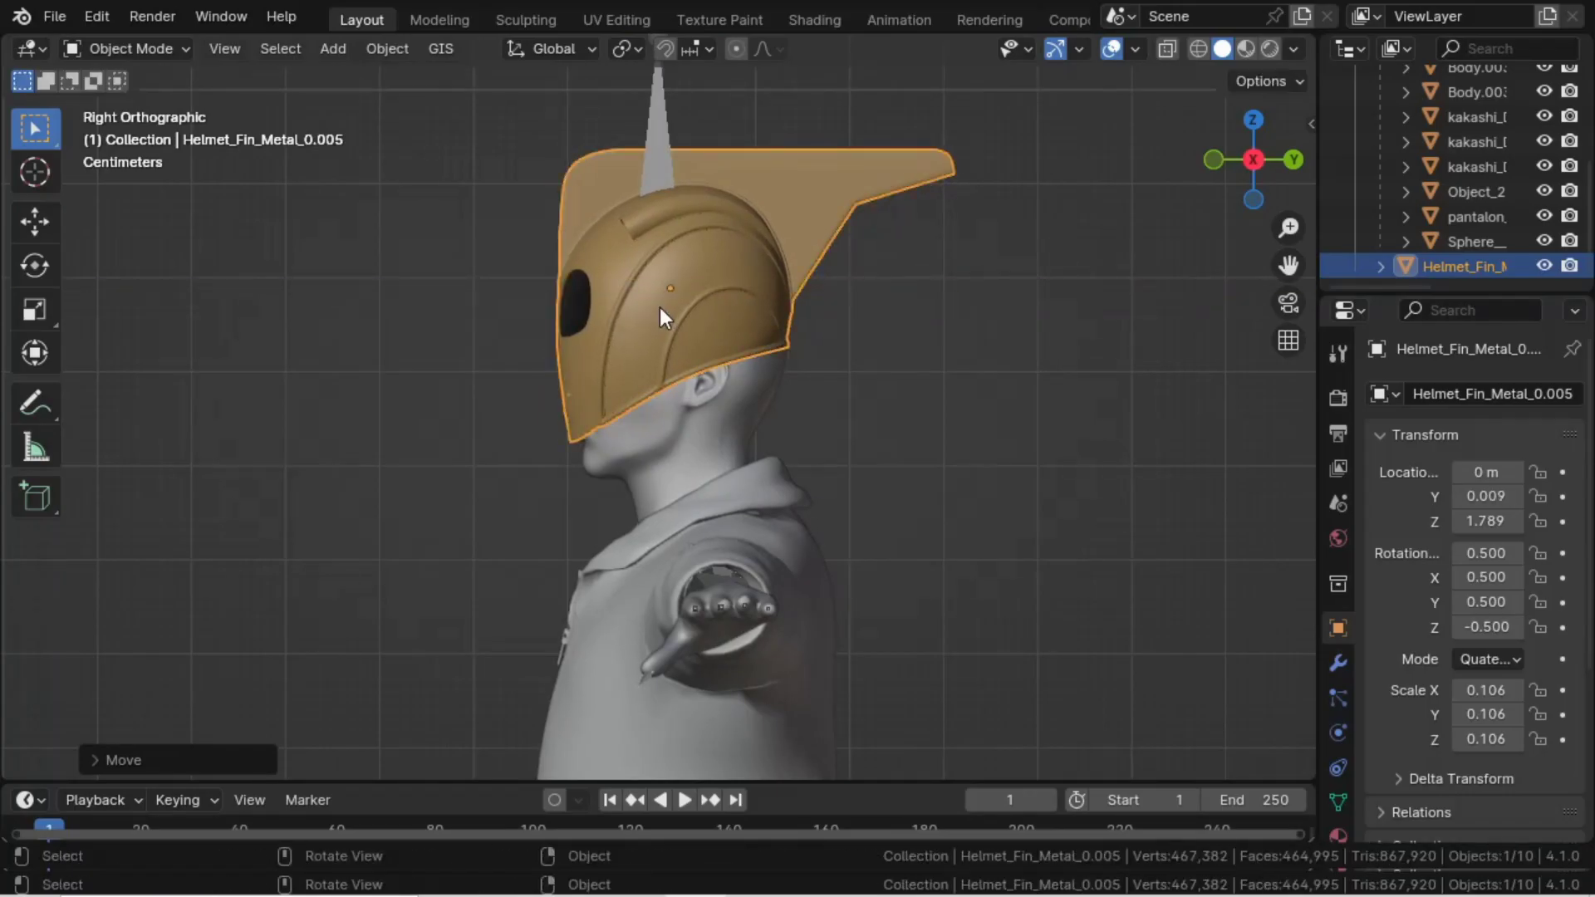
key("g")
key("z")
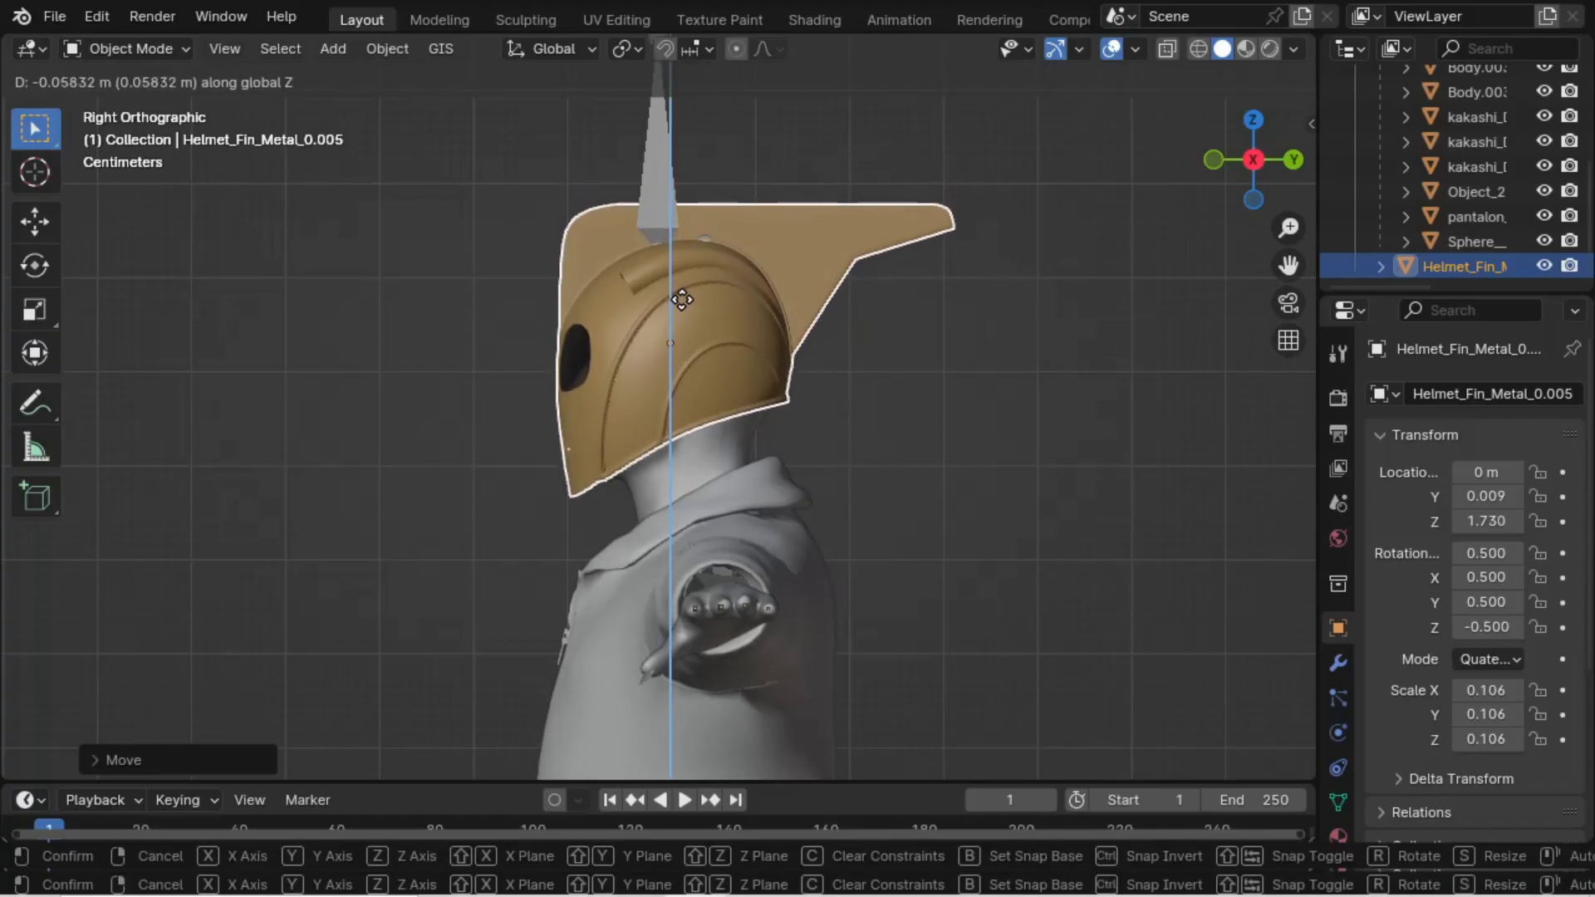
left_click(681, 311)
- Select the character's armature and set its bones to display In Front of the meshes
key("KP_1")
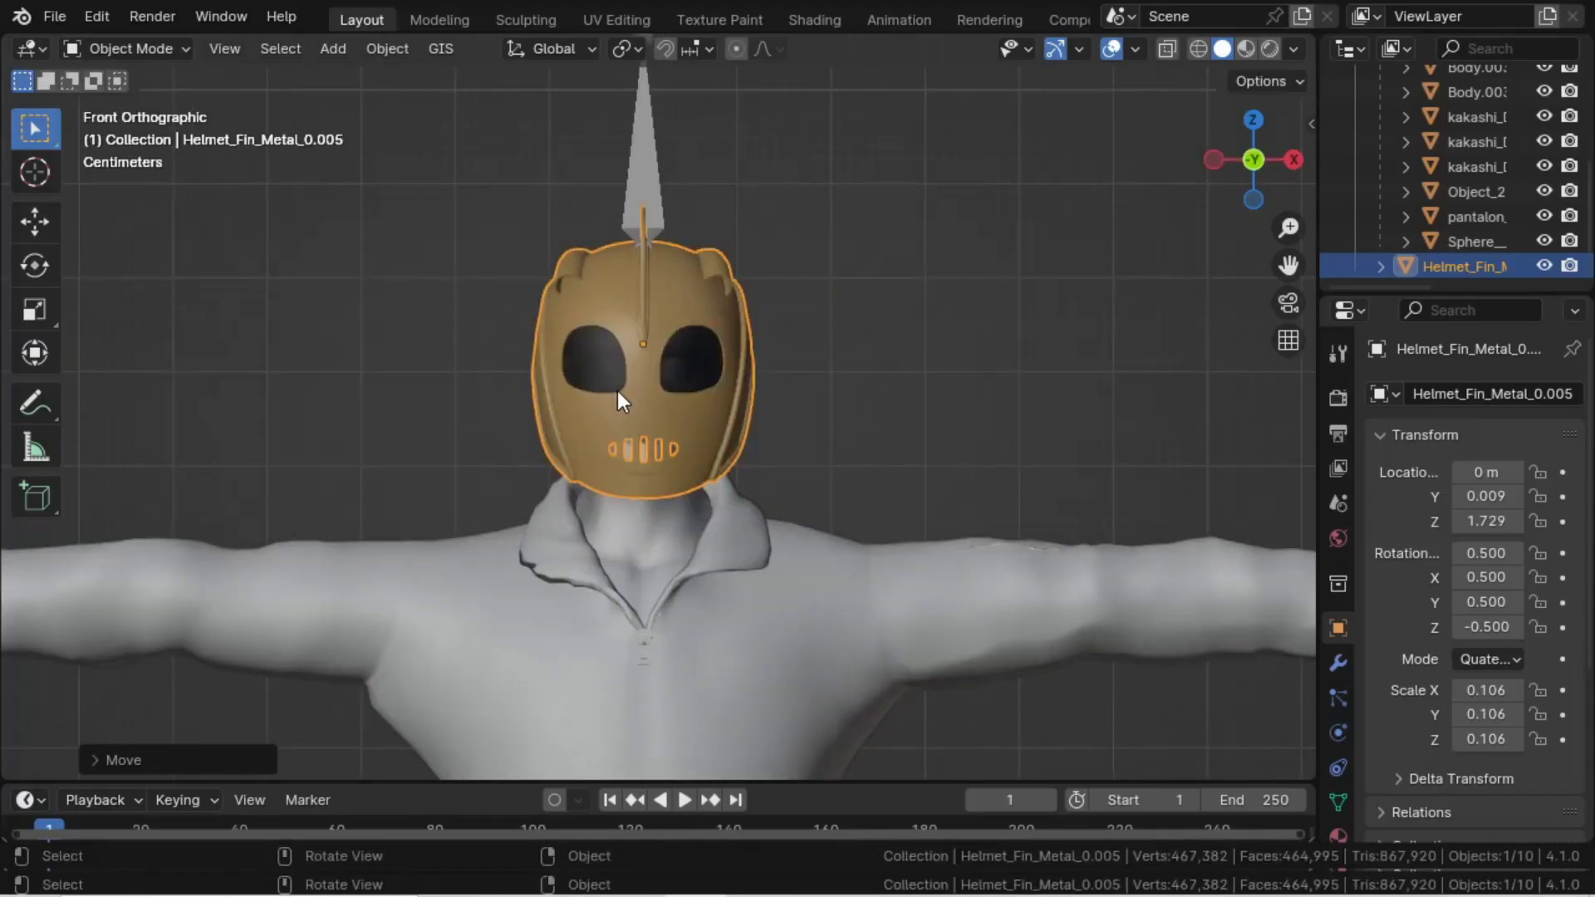
scroll(615, 415, "down", 8)
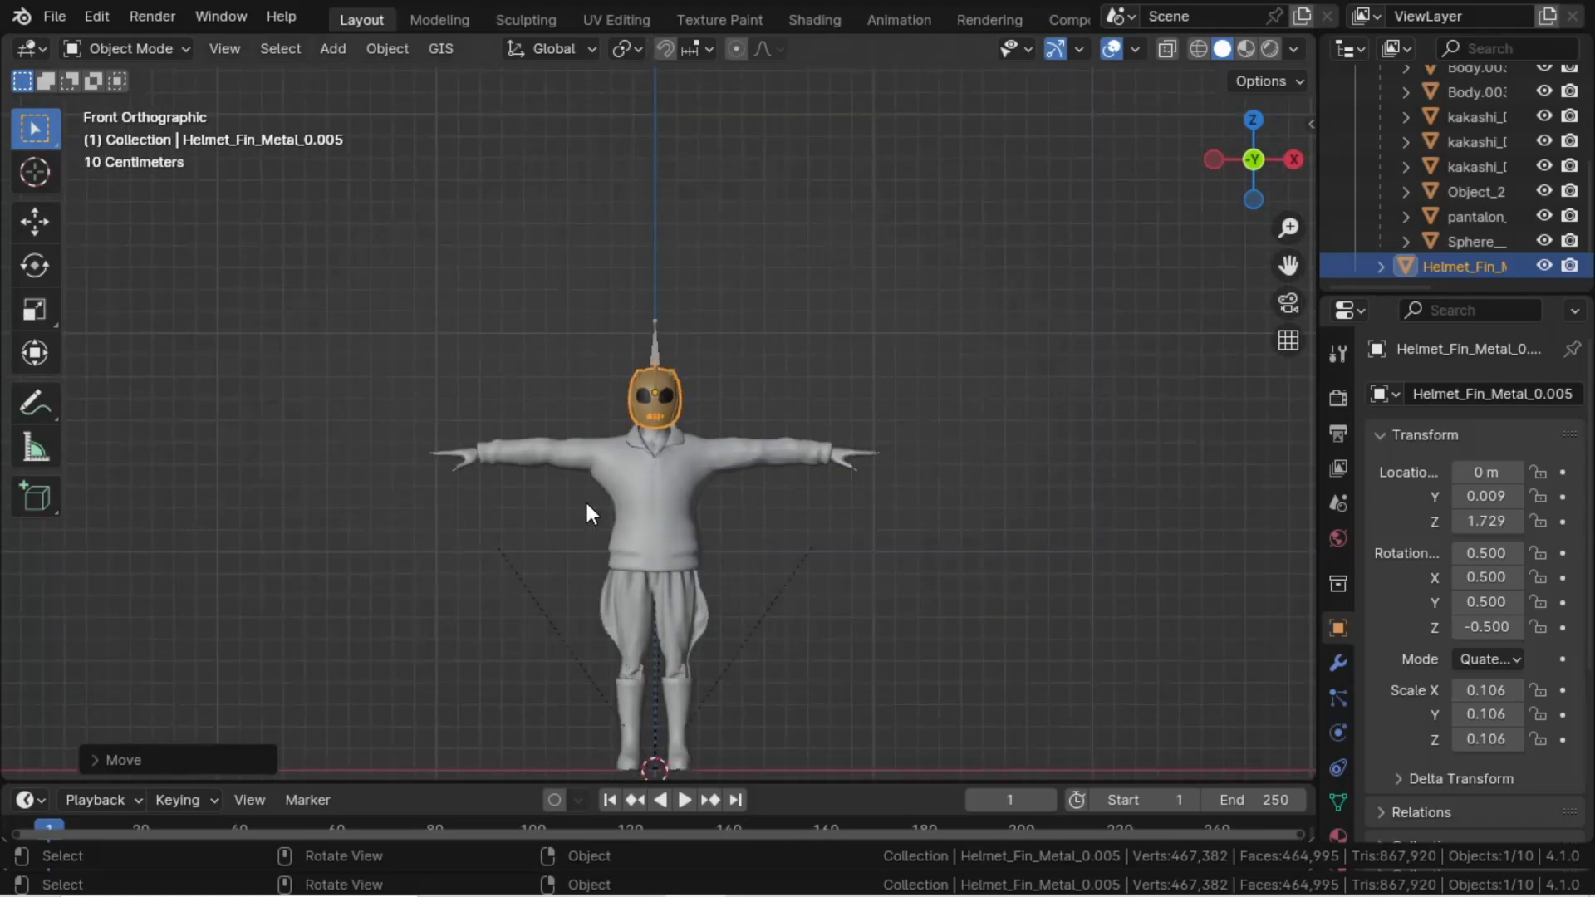
middle_click_drag(591, 510, 496, 499)
key("KP_1")
scroll(598, 444, "up", 5)
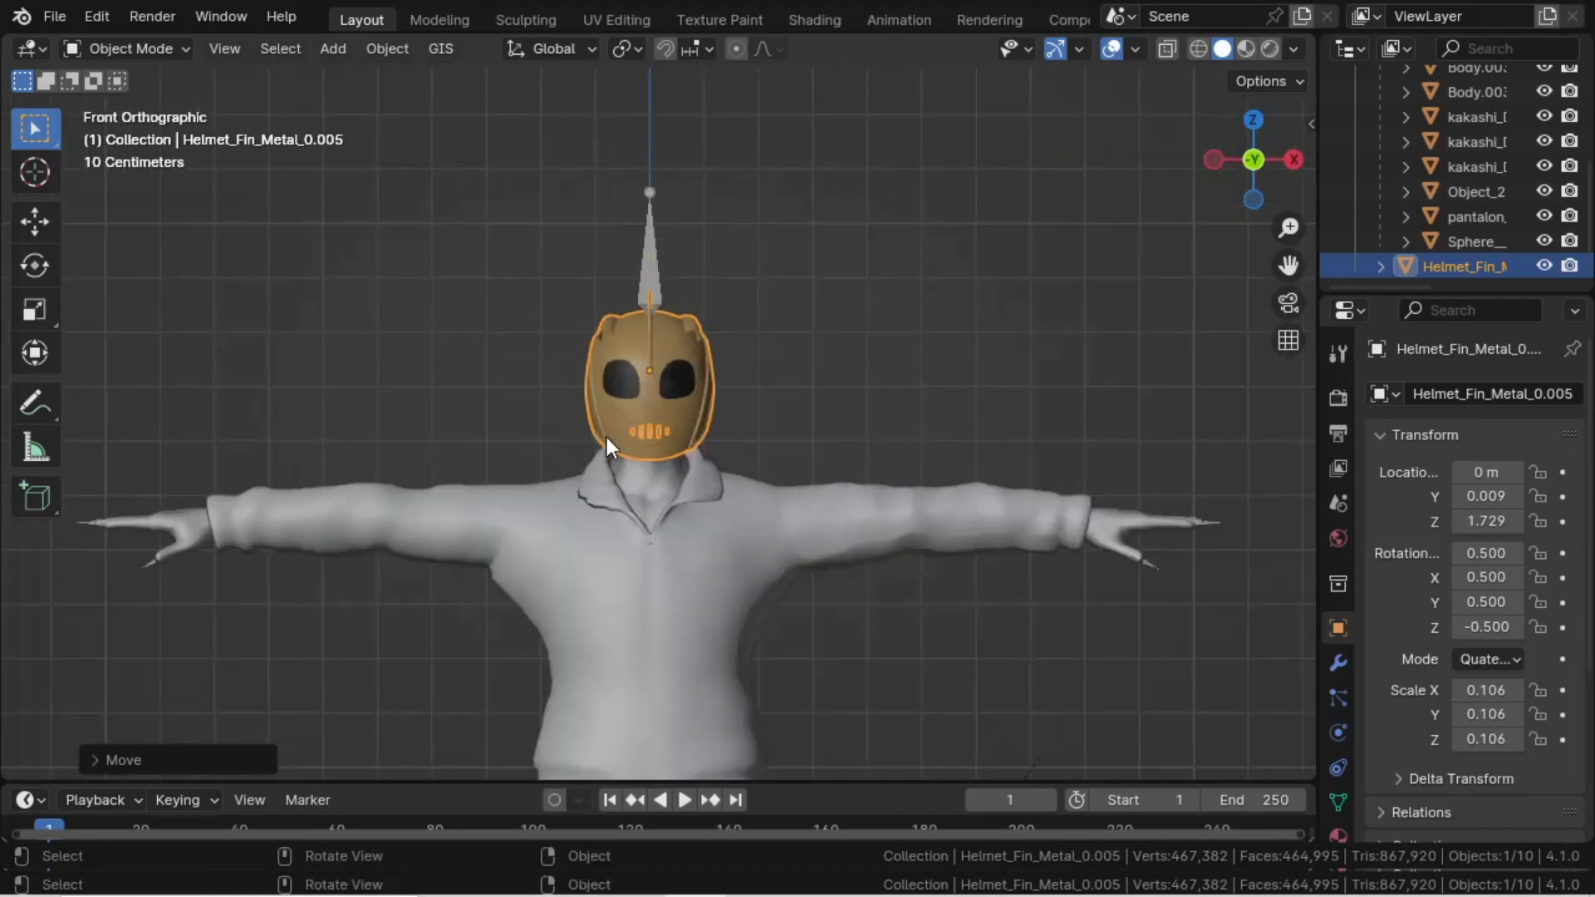
left_click(650, 270)
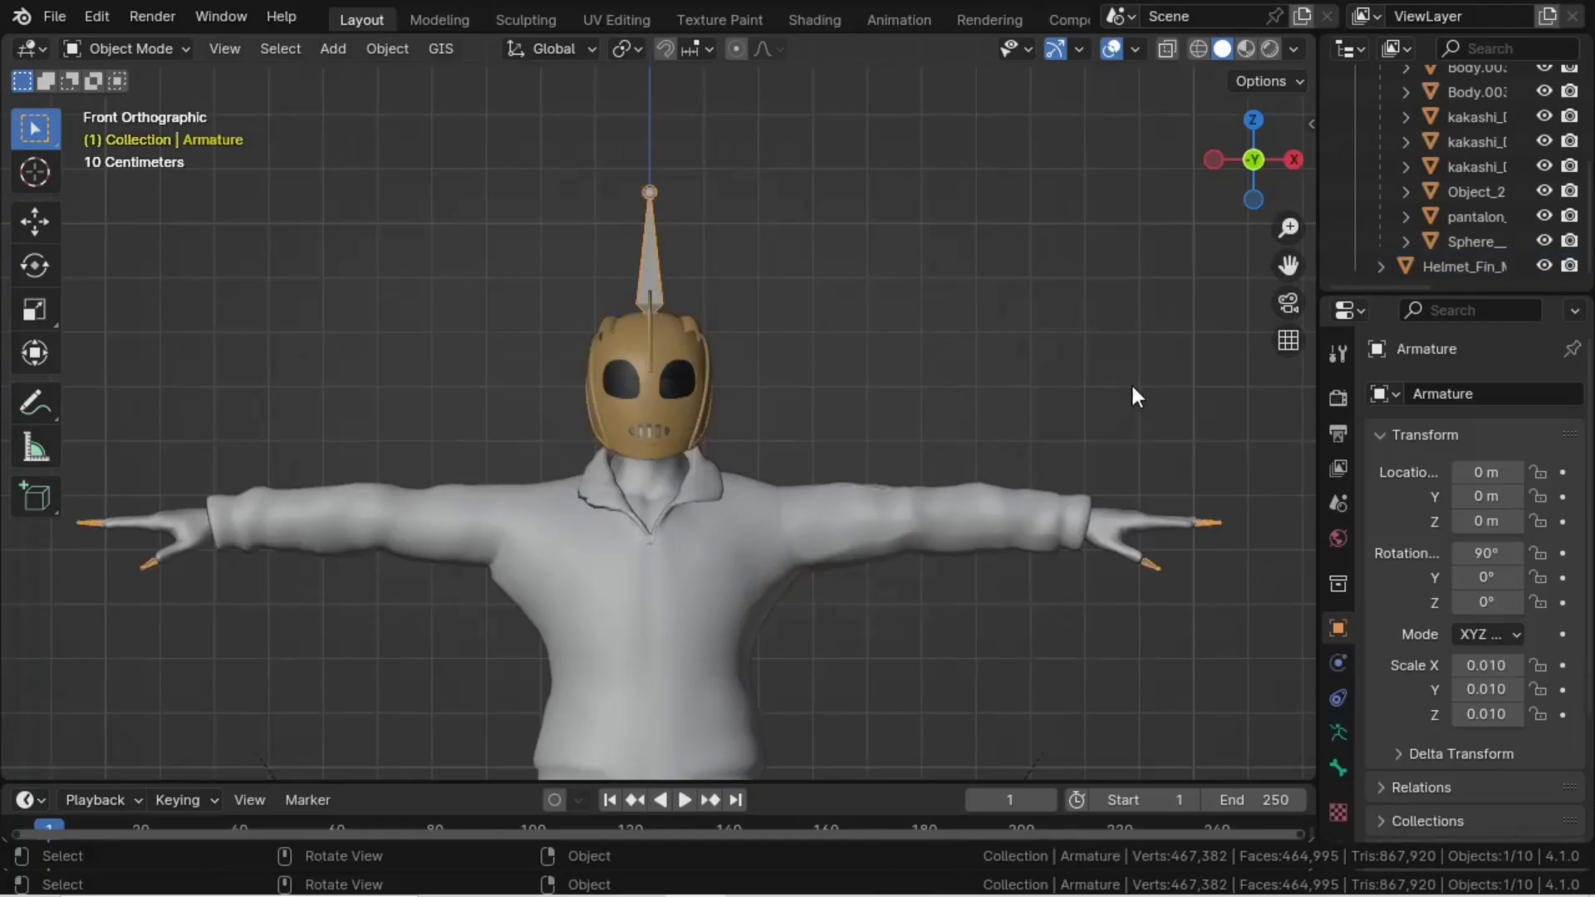
left_click(1338, 731)
left_click(1398, 726)
scroll(1399, 727, "down", 5)
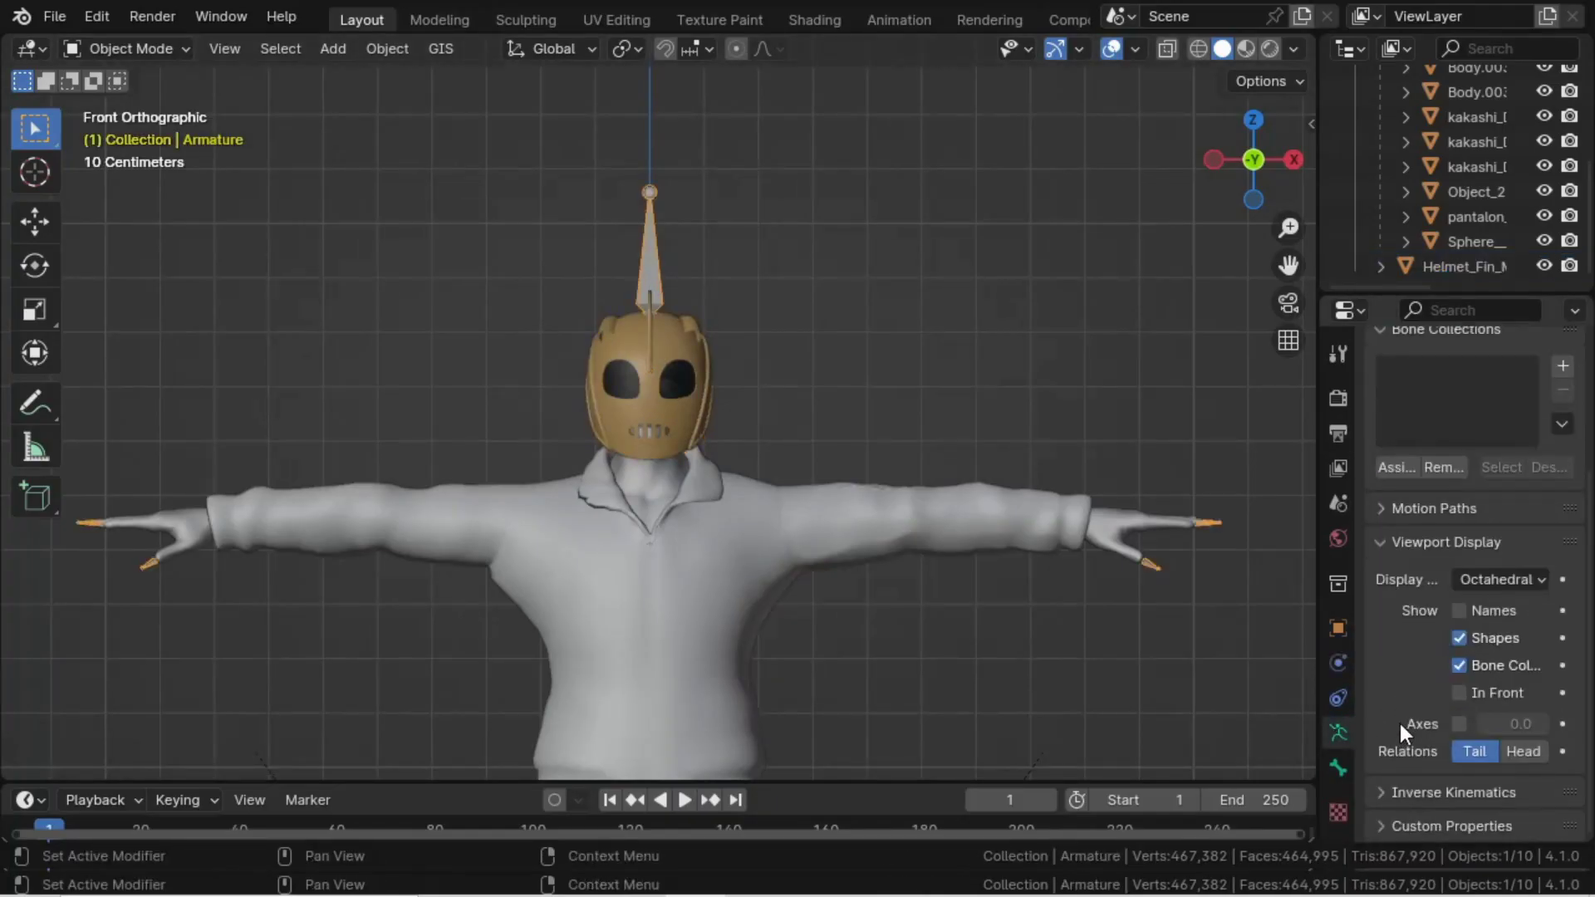
left_click(1458, 692)
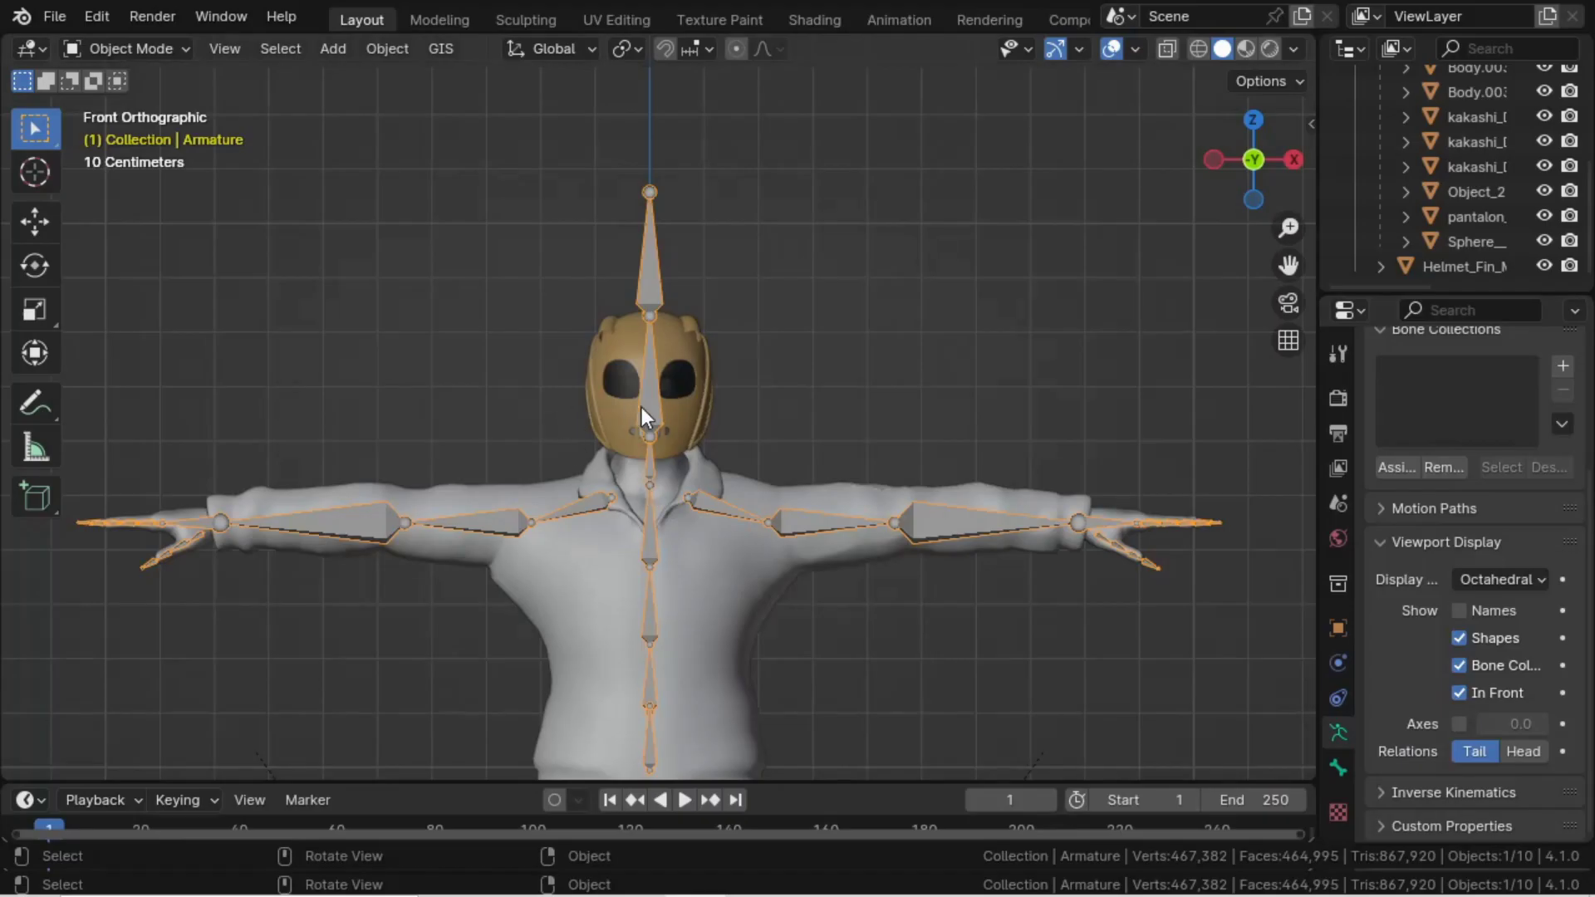
key("ctrl+Tab")
key("Tab")
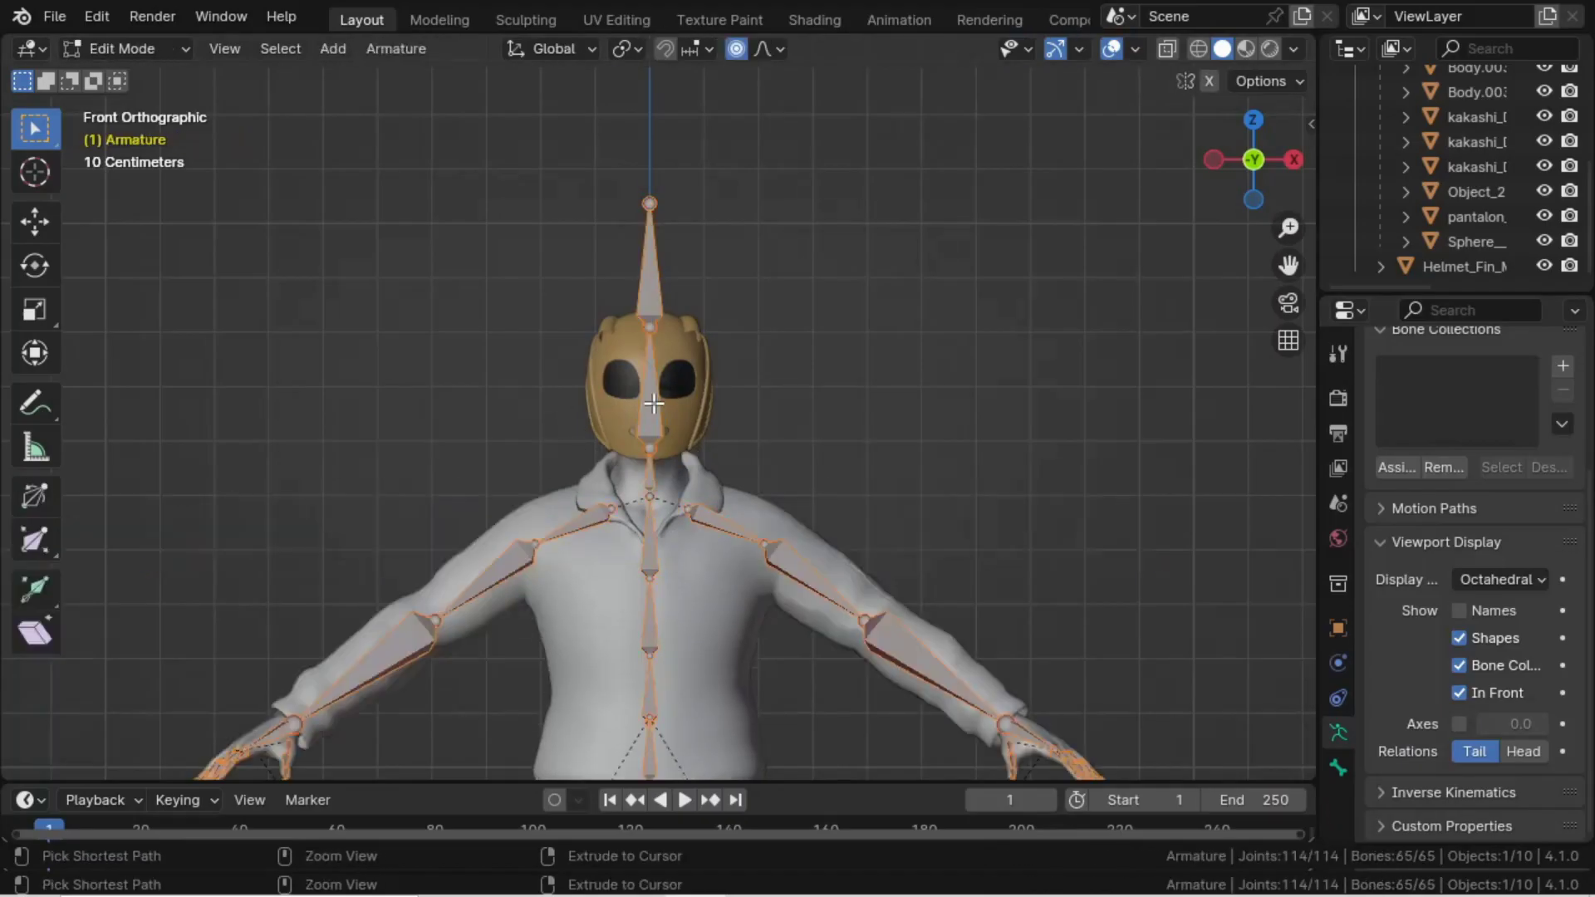
key("ctrl+Tab")
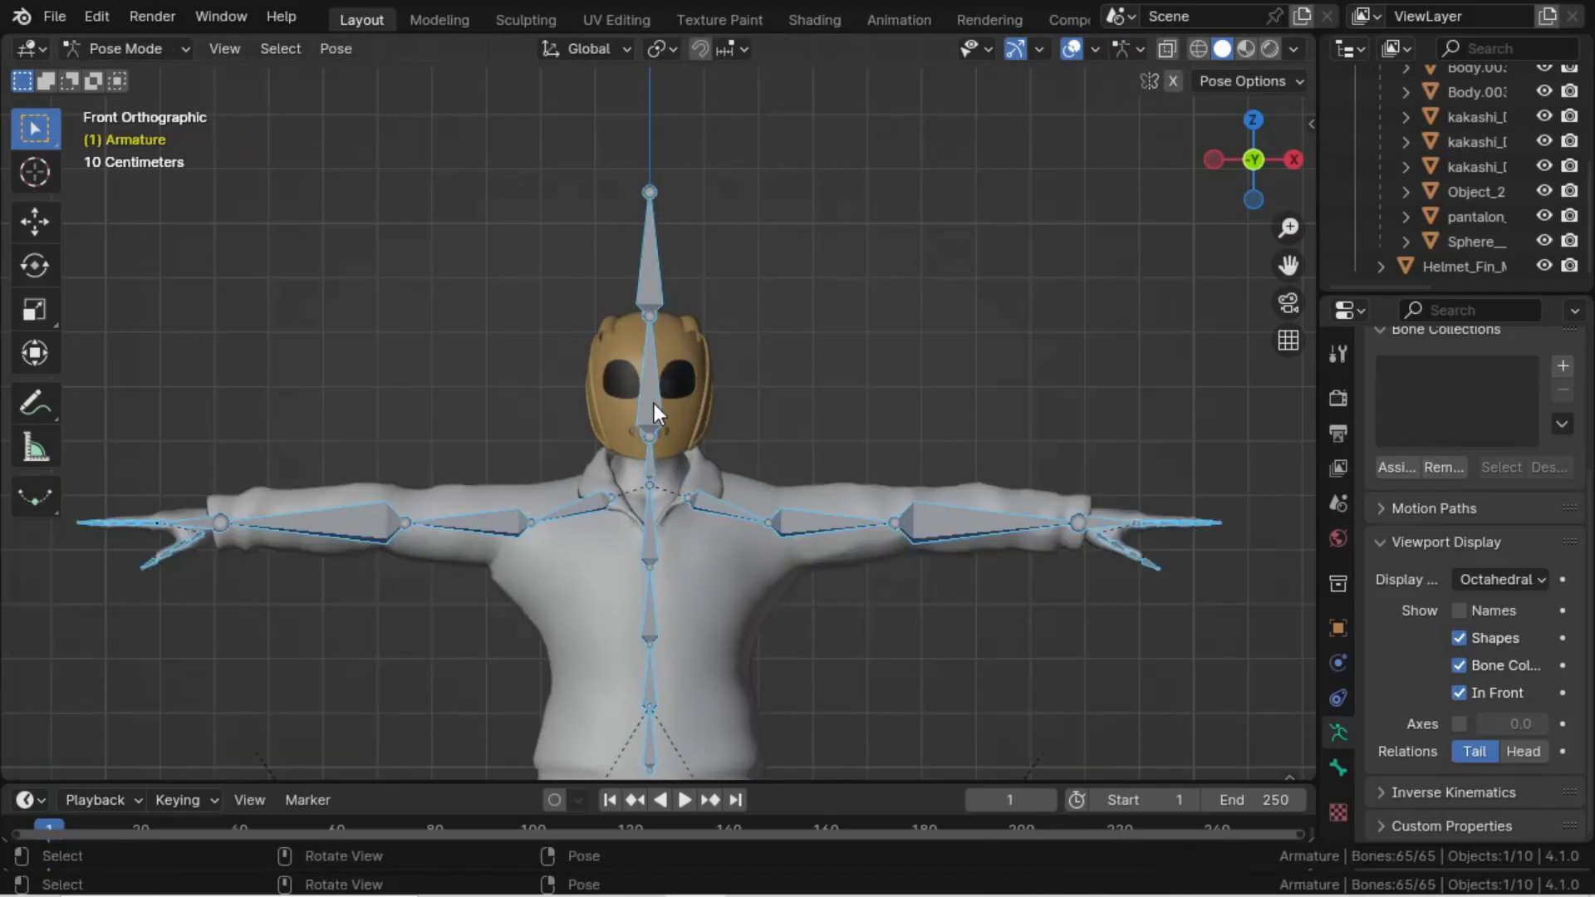
key("ctrl+Tab")
- Select the helmet and the armature, and parent the helmet to the mixamorig:Head bone in Pose Mode using the Bone option
left_click(690, 382)
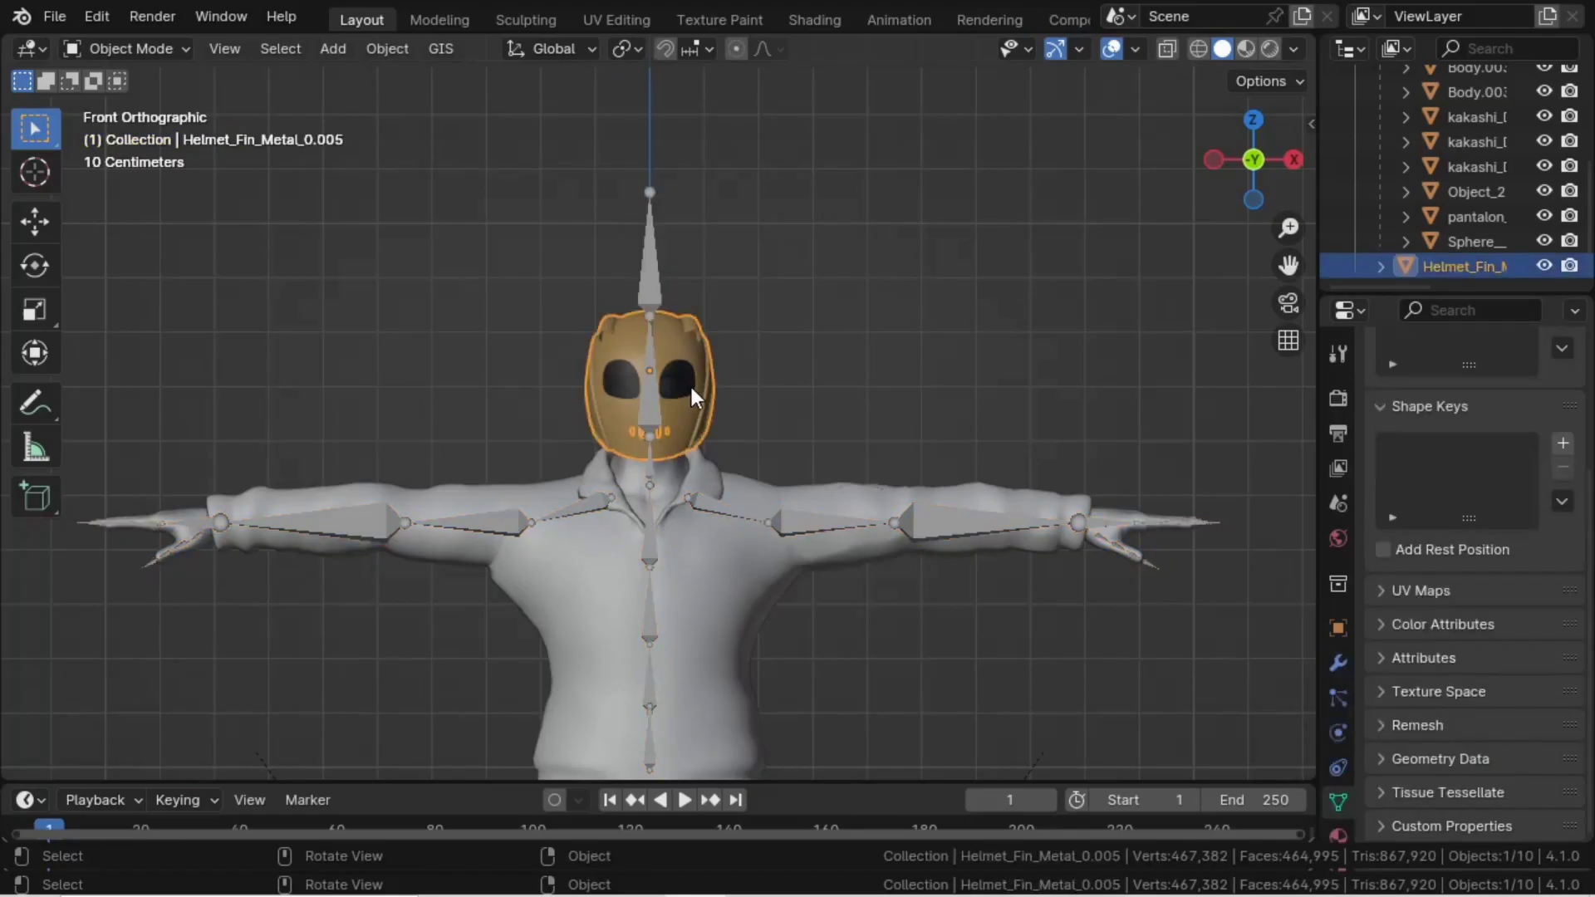
left_click(651, 407, "shift")
key("ctrl+Tab")
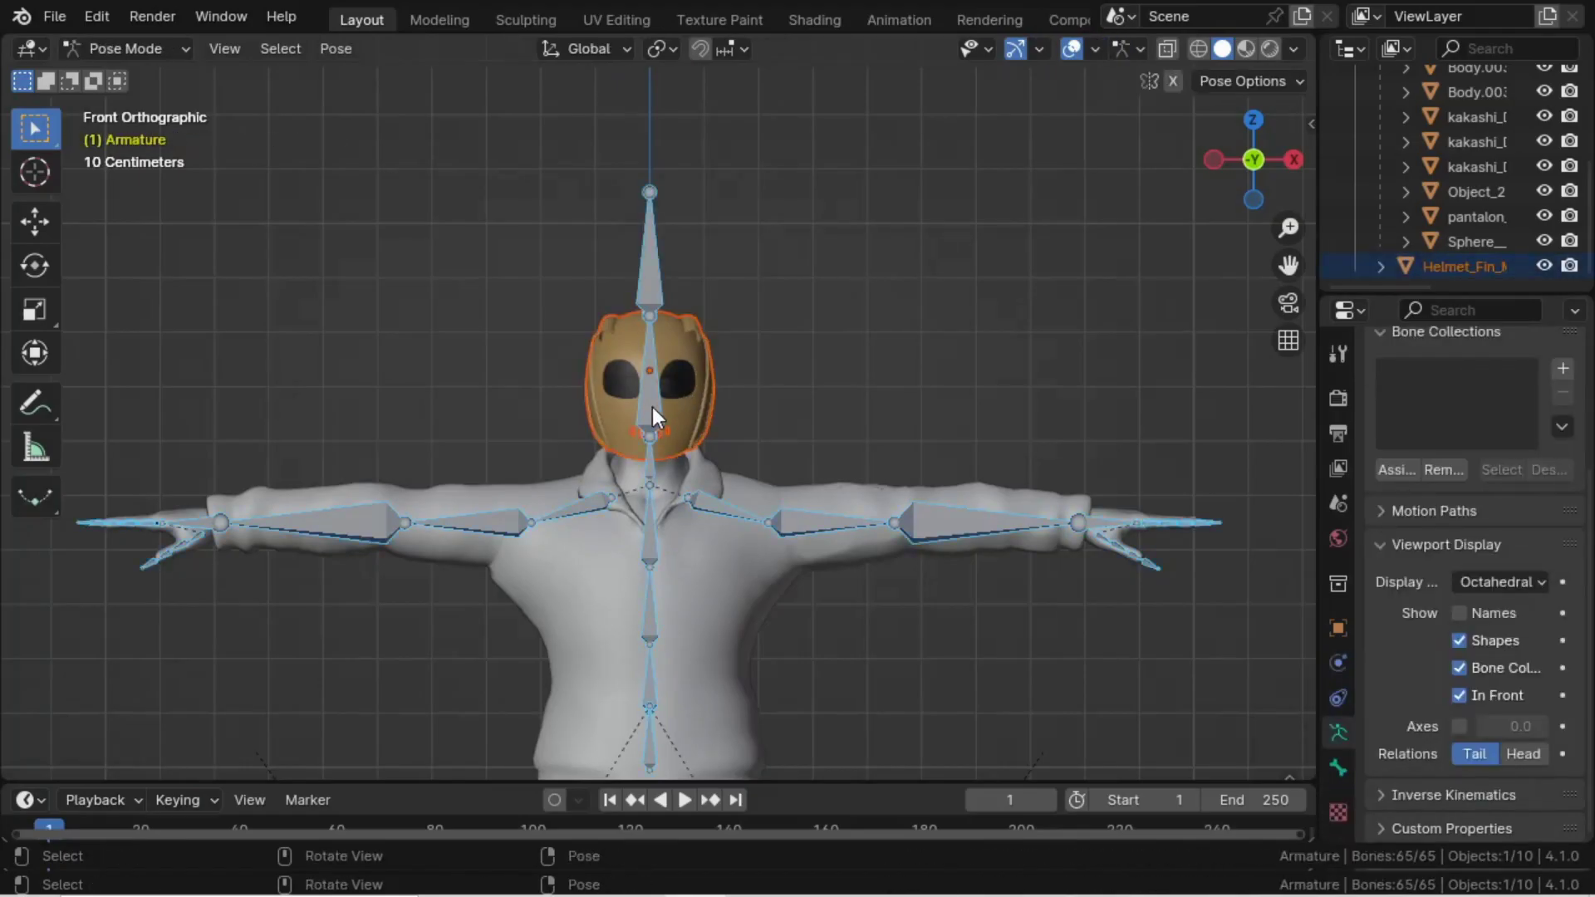
left_click(651, 407)
key("ctrl+p")
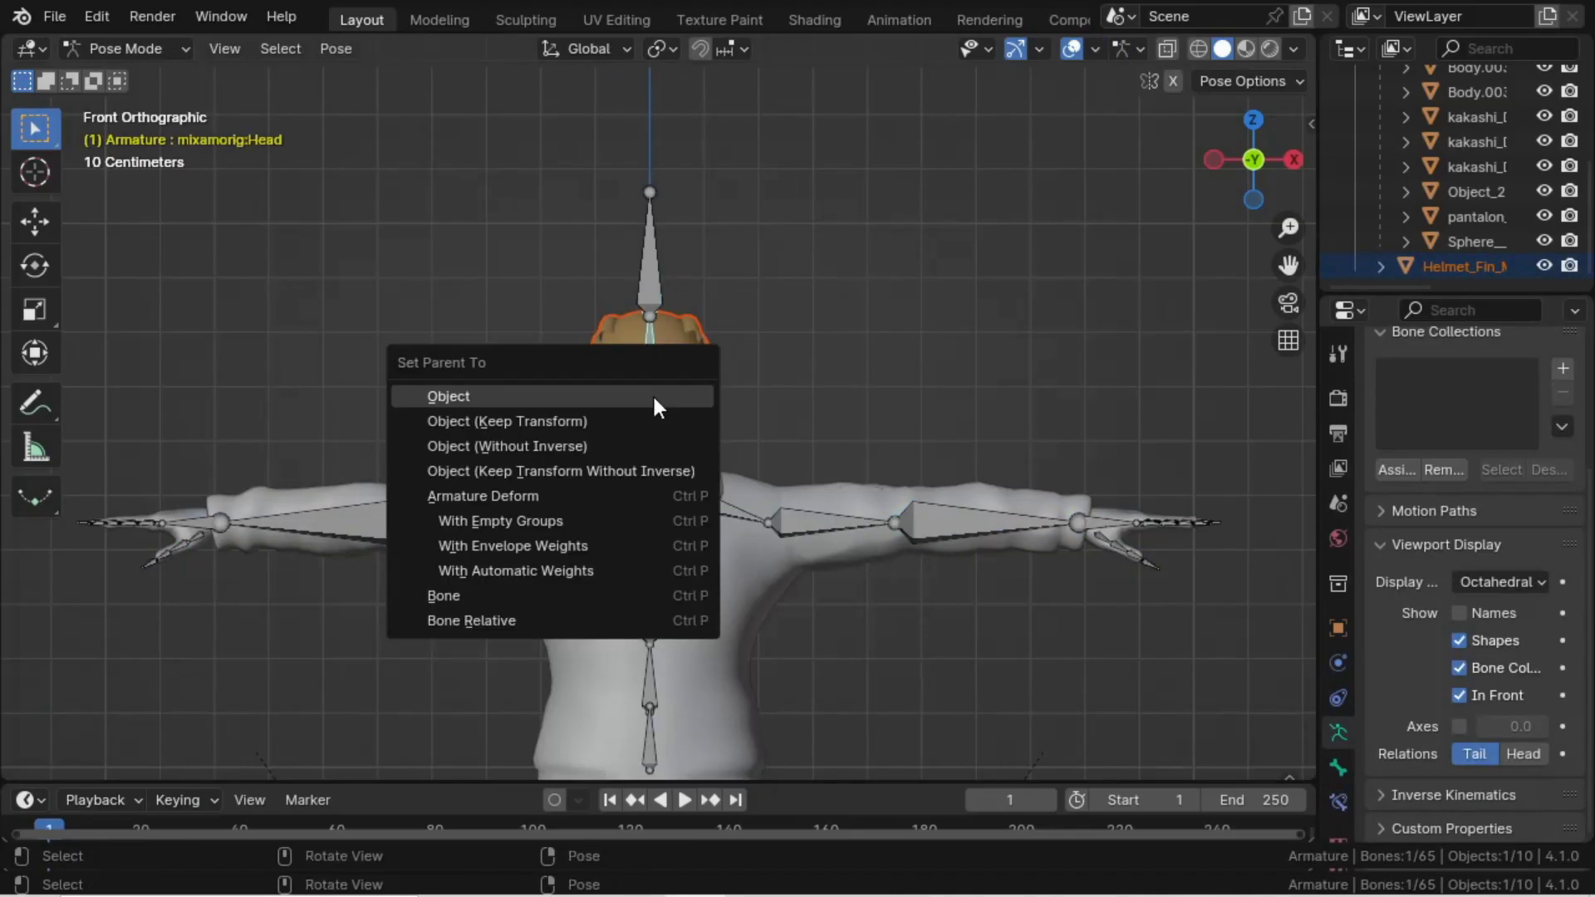
left_click(536, 592)
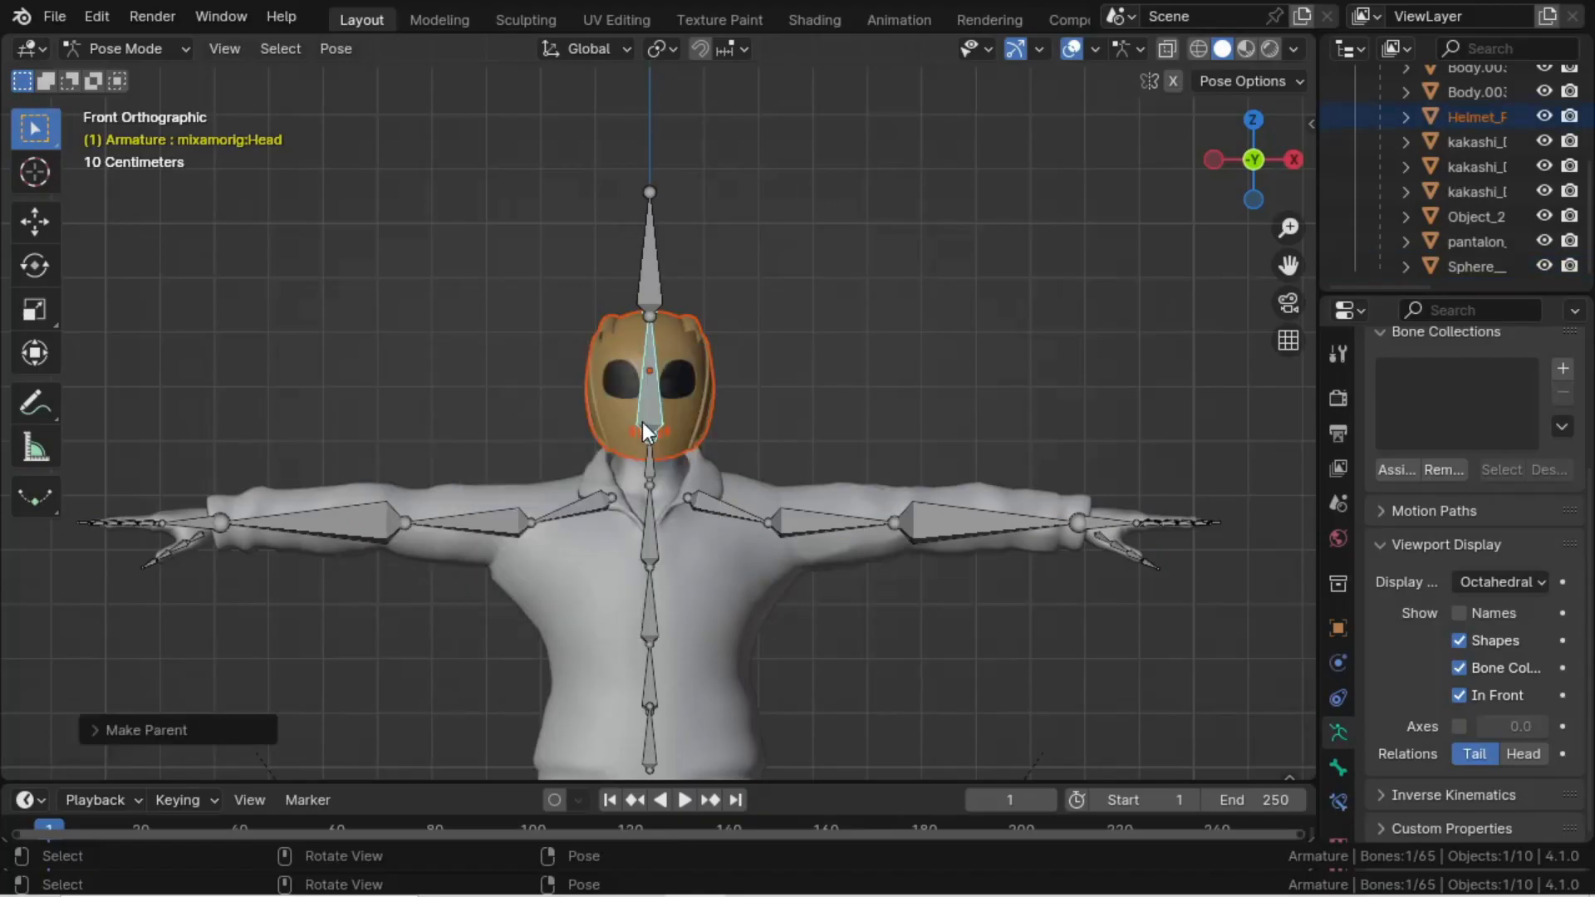
- Test-rotate the Head bone in front and side views to check whether the helmet follows, cancelling each rotation
key("Tab")
key("Tab")
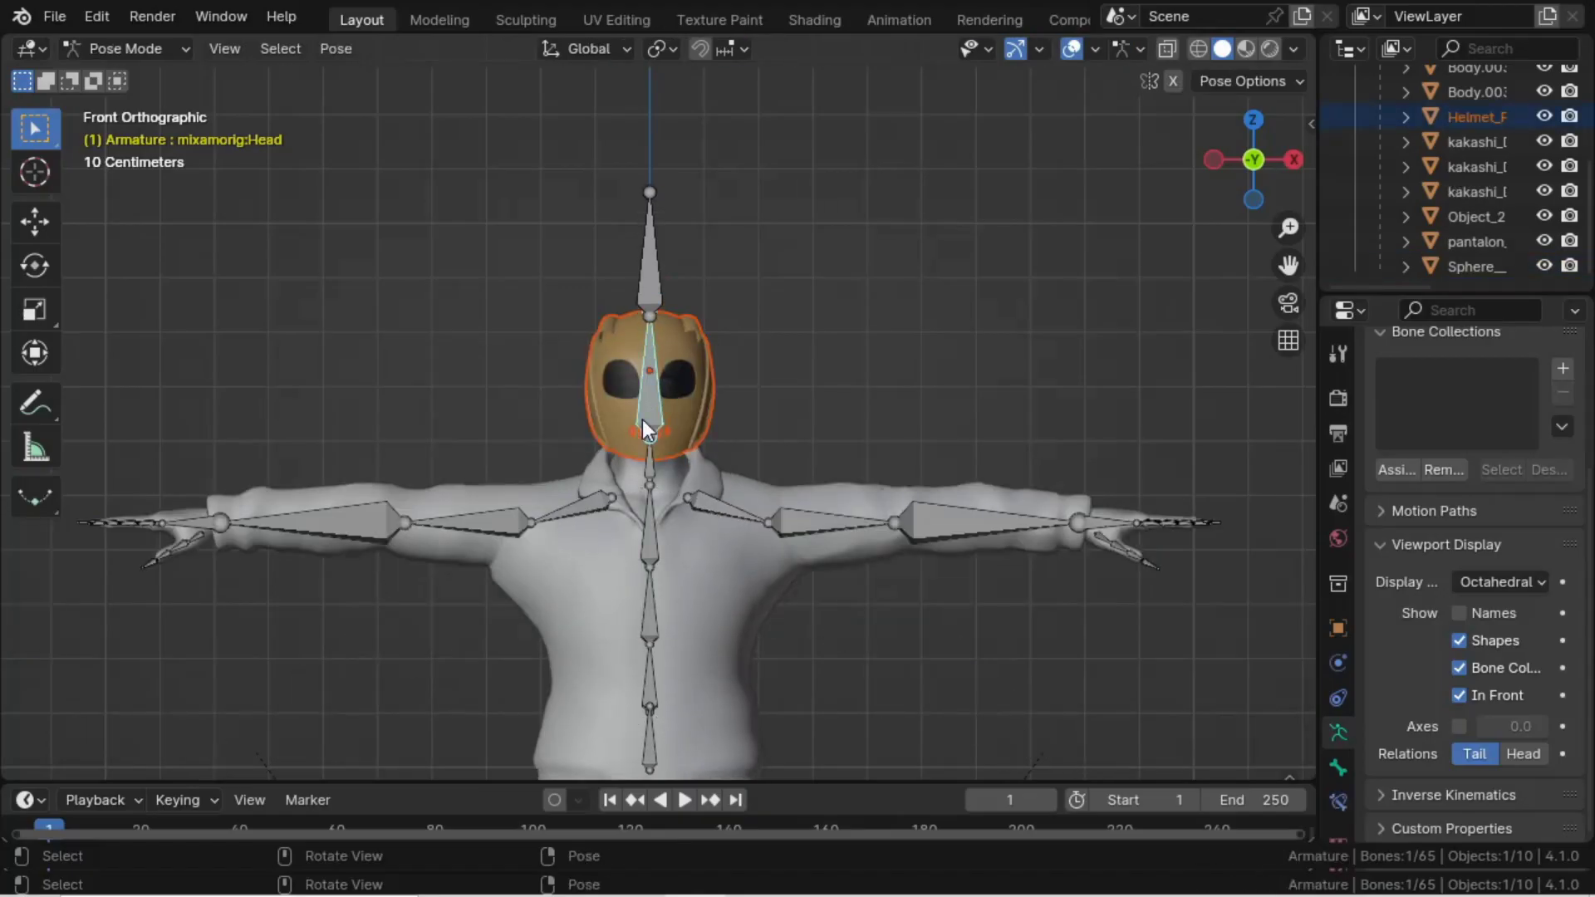
key("ctrl+Tab")
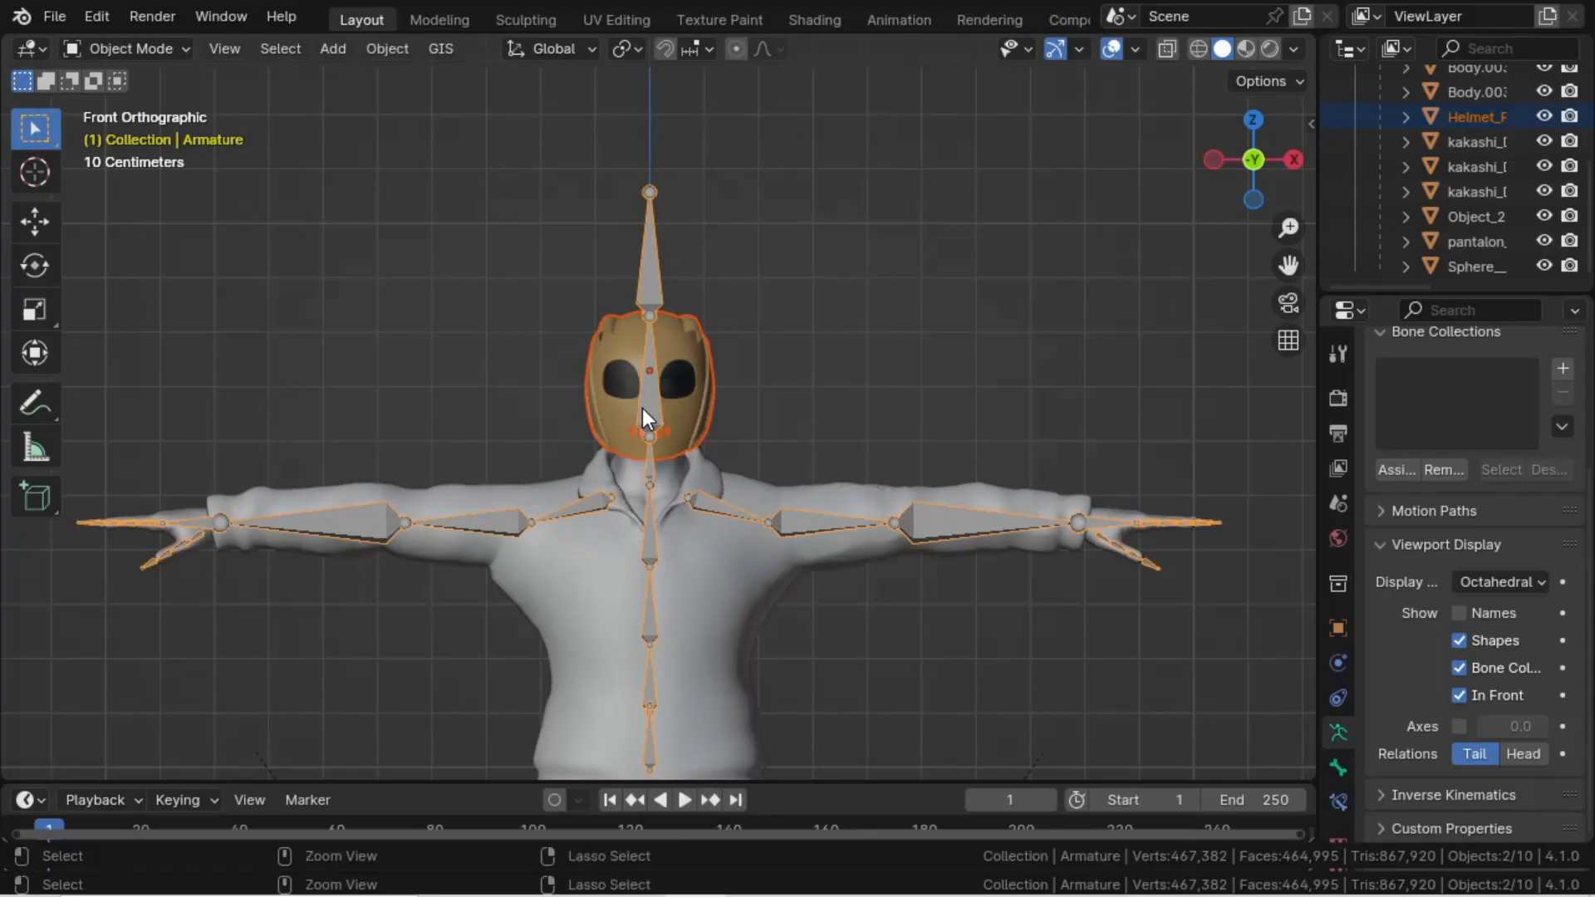
key("ctrl+Tab")
key("r")
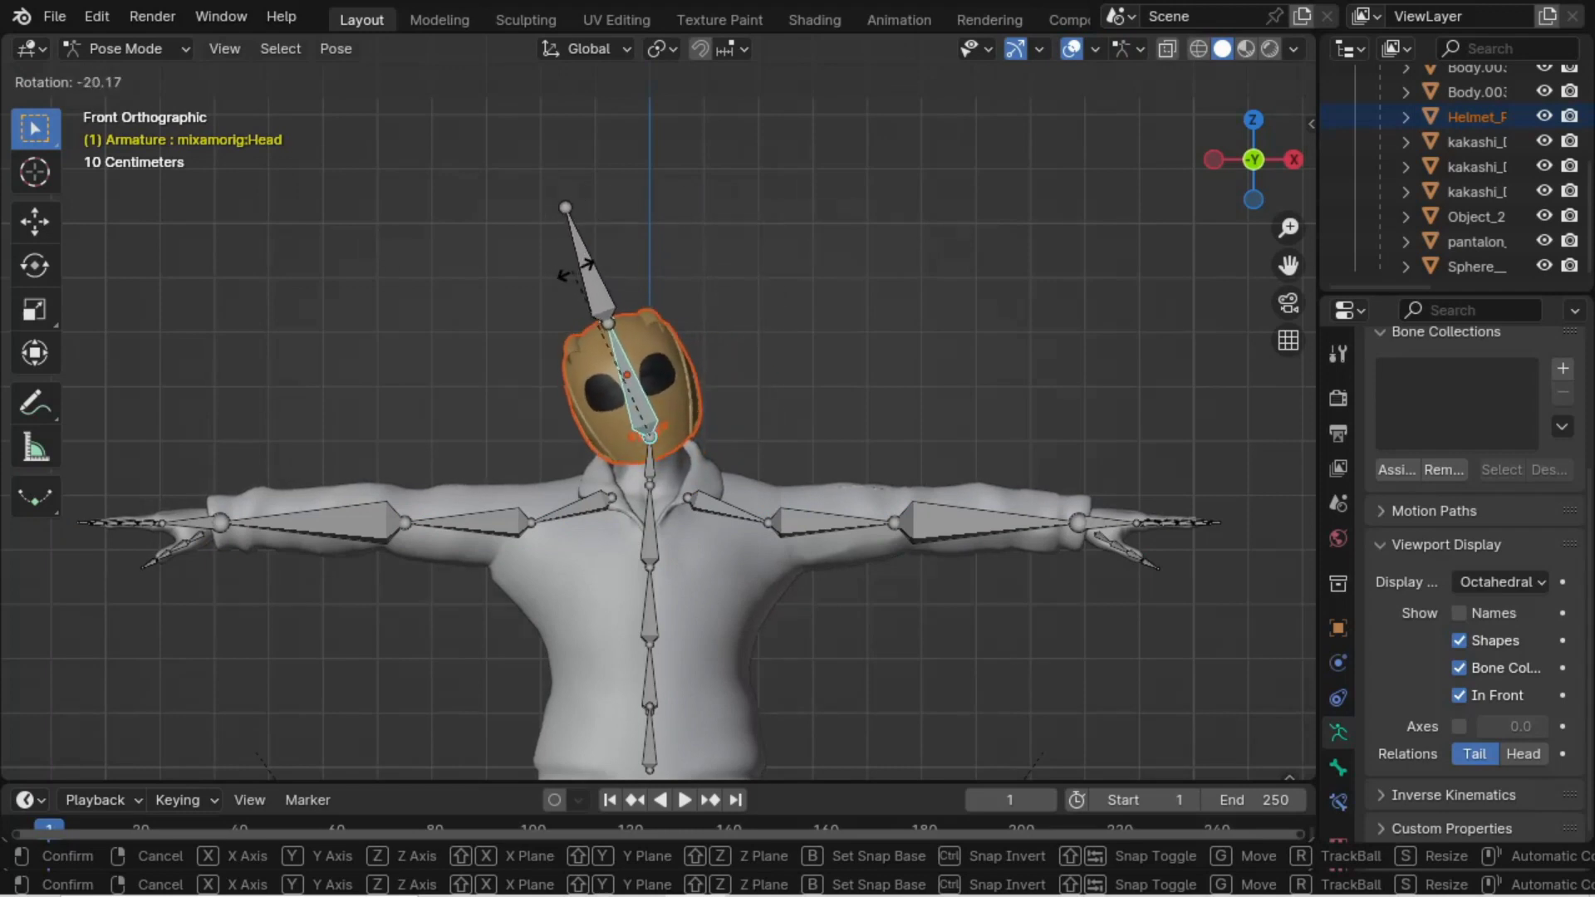
right_click(582, 274)
middle_click_drag(581, 274, 560, 331)
key("KP_3")
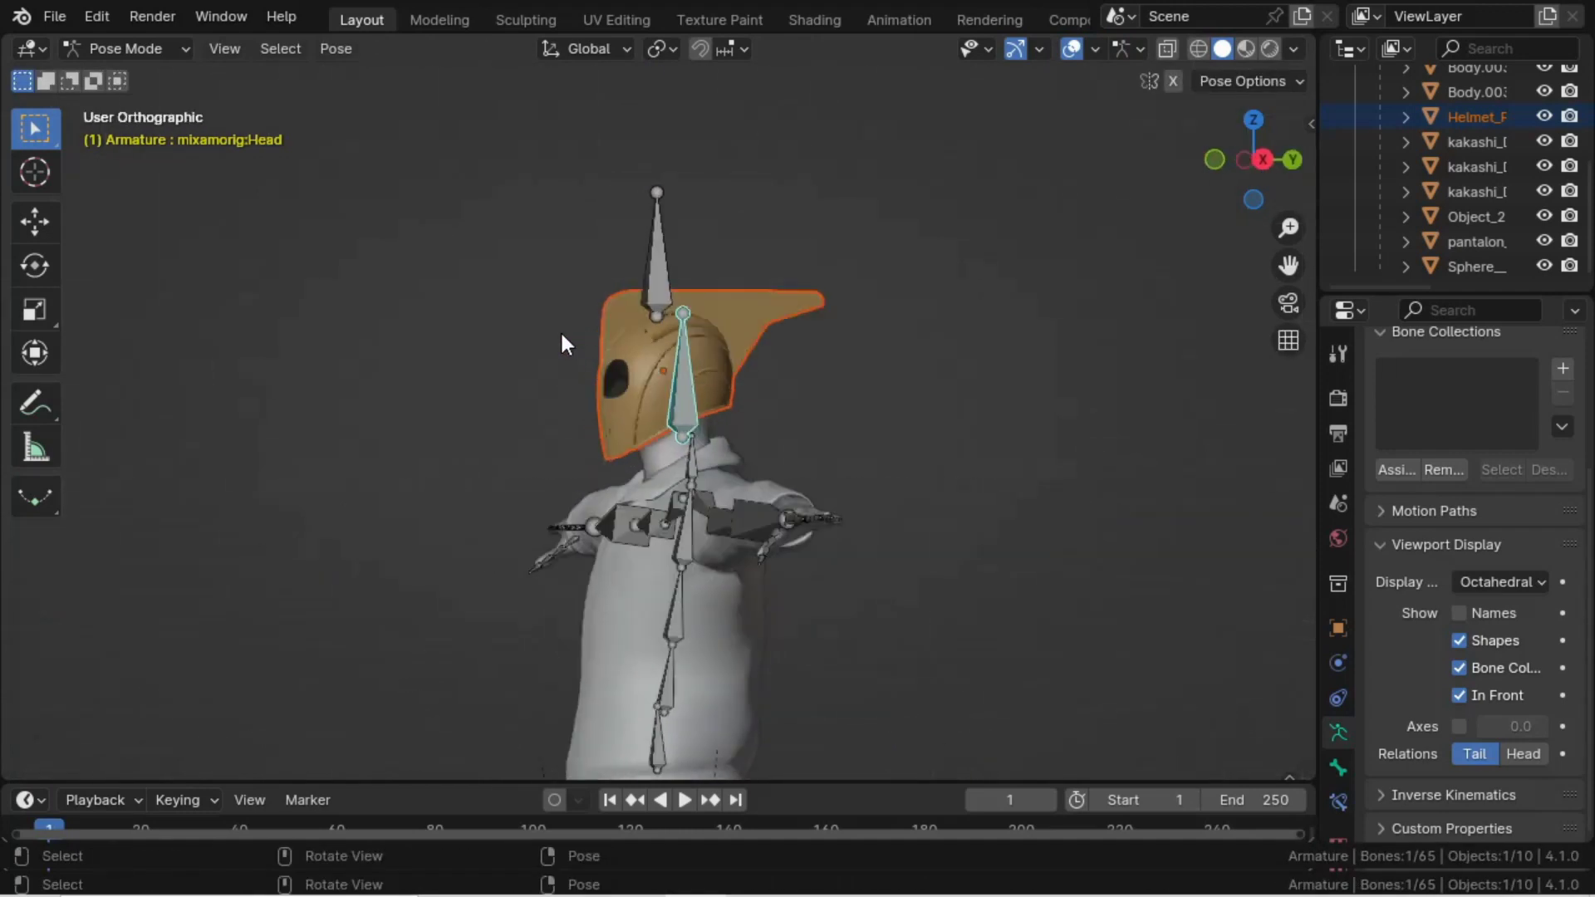
key("r")
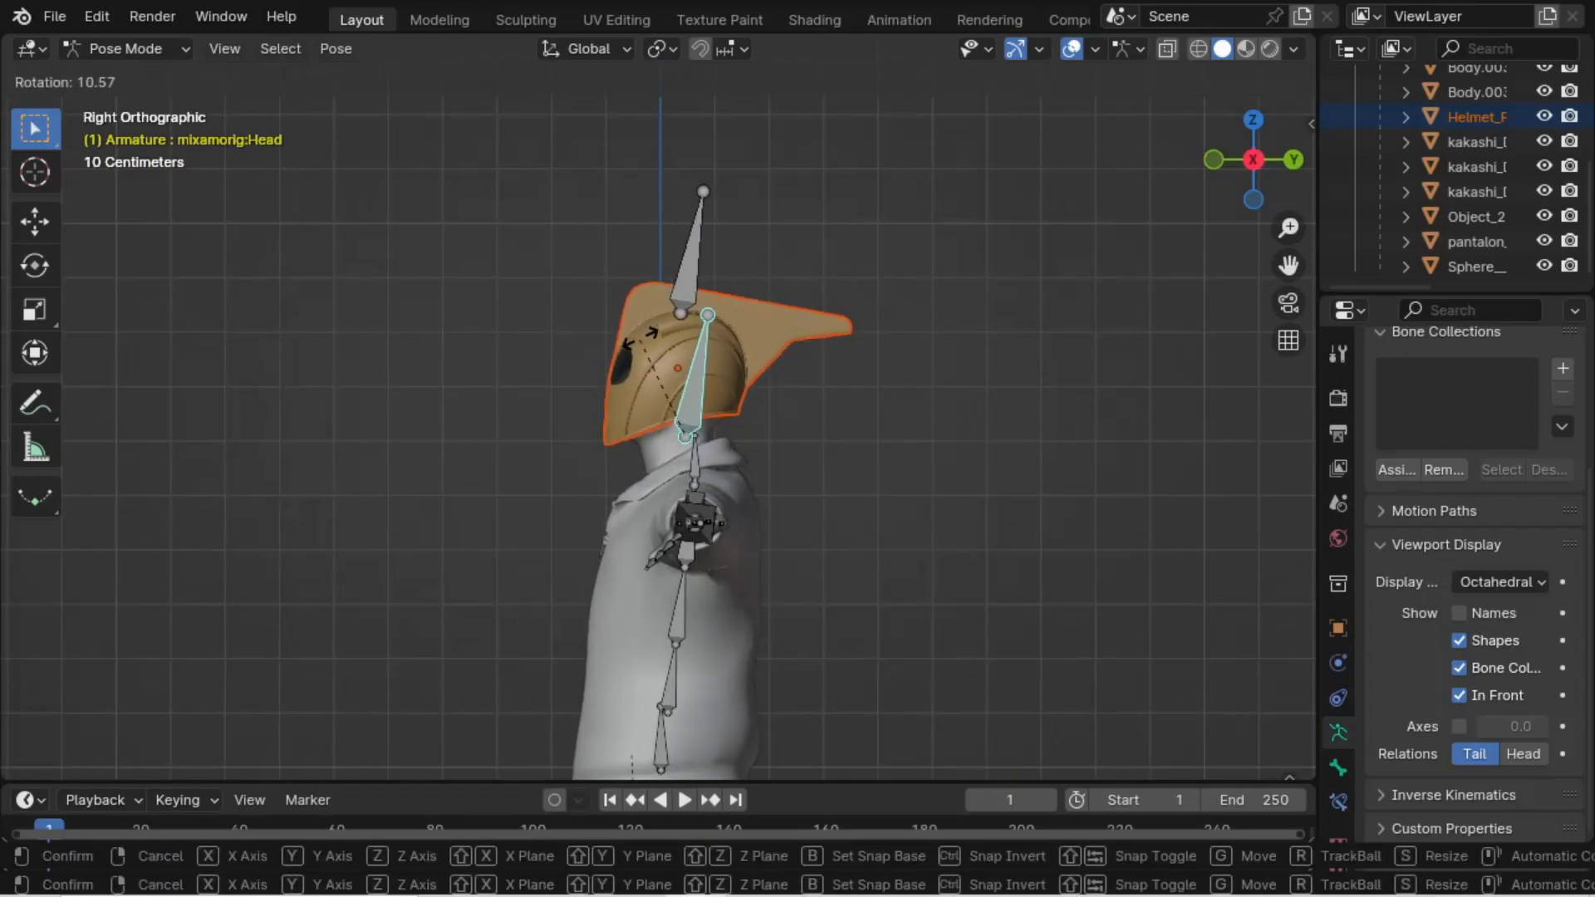
right_click(654, 341)
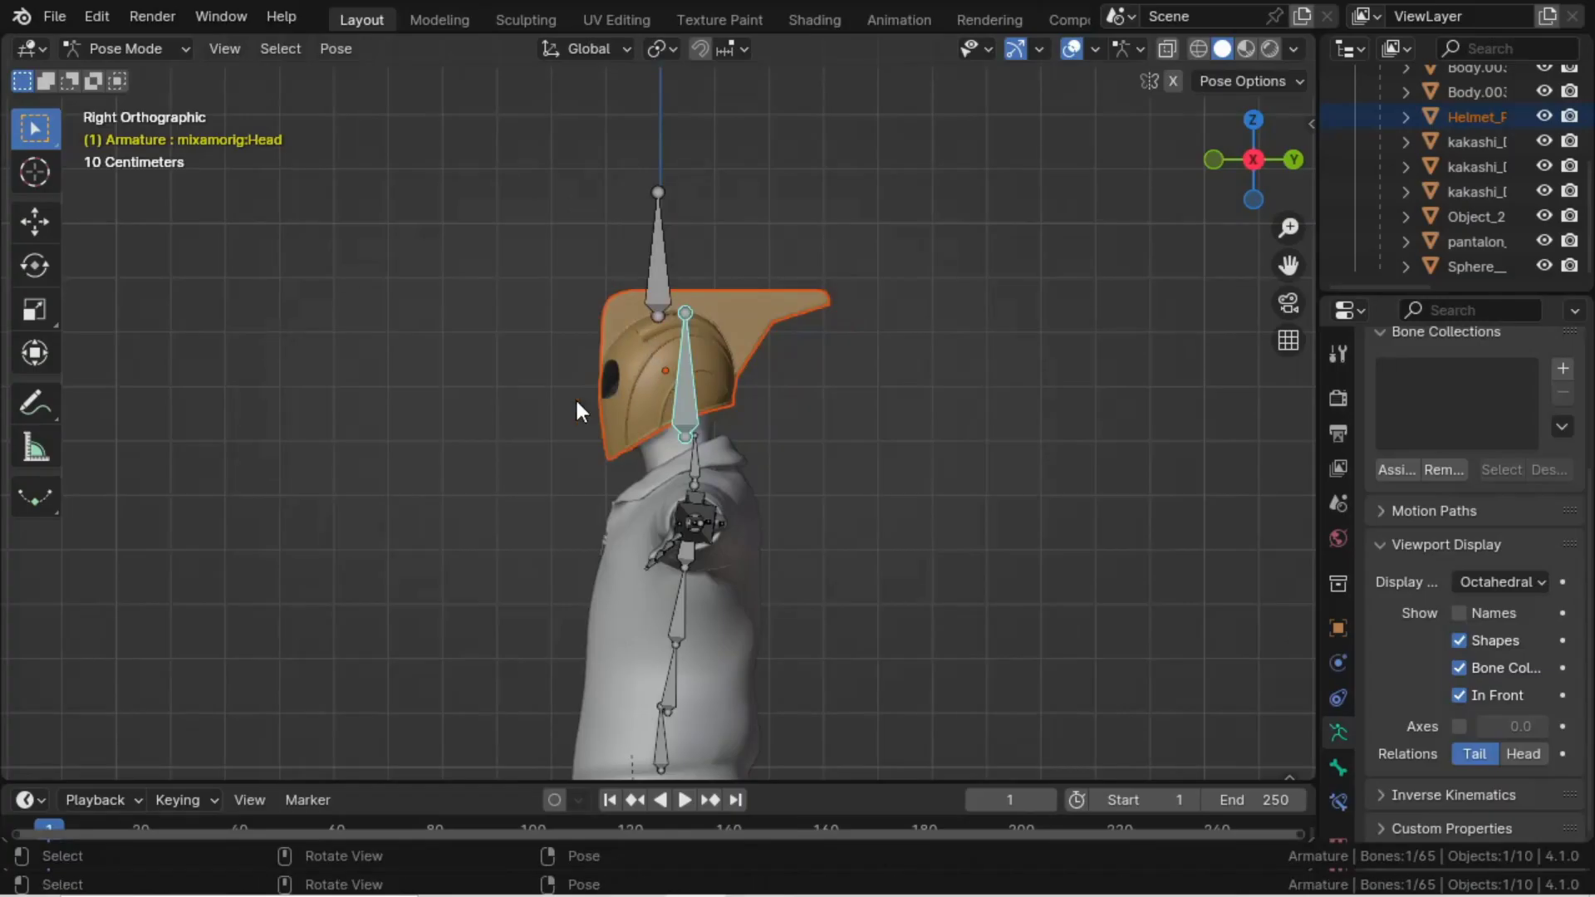
middle_click_drag(575, 397, 750, 437)
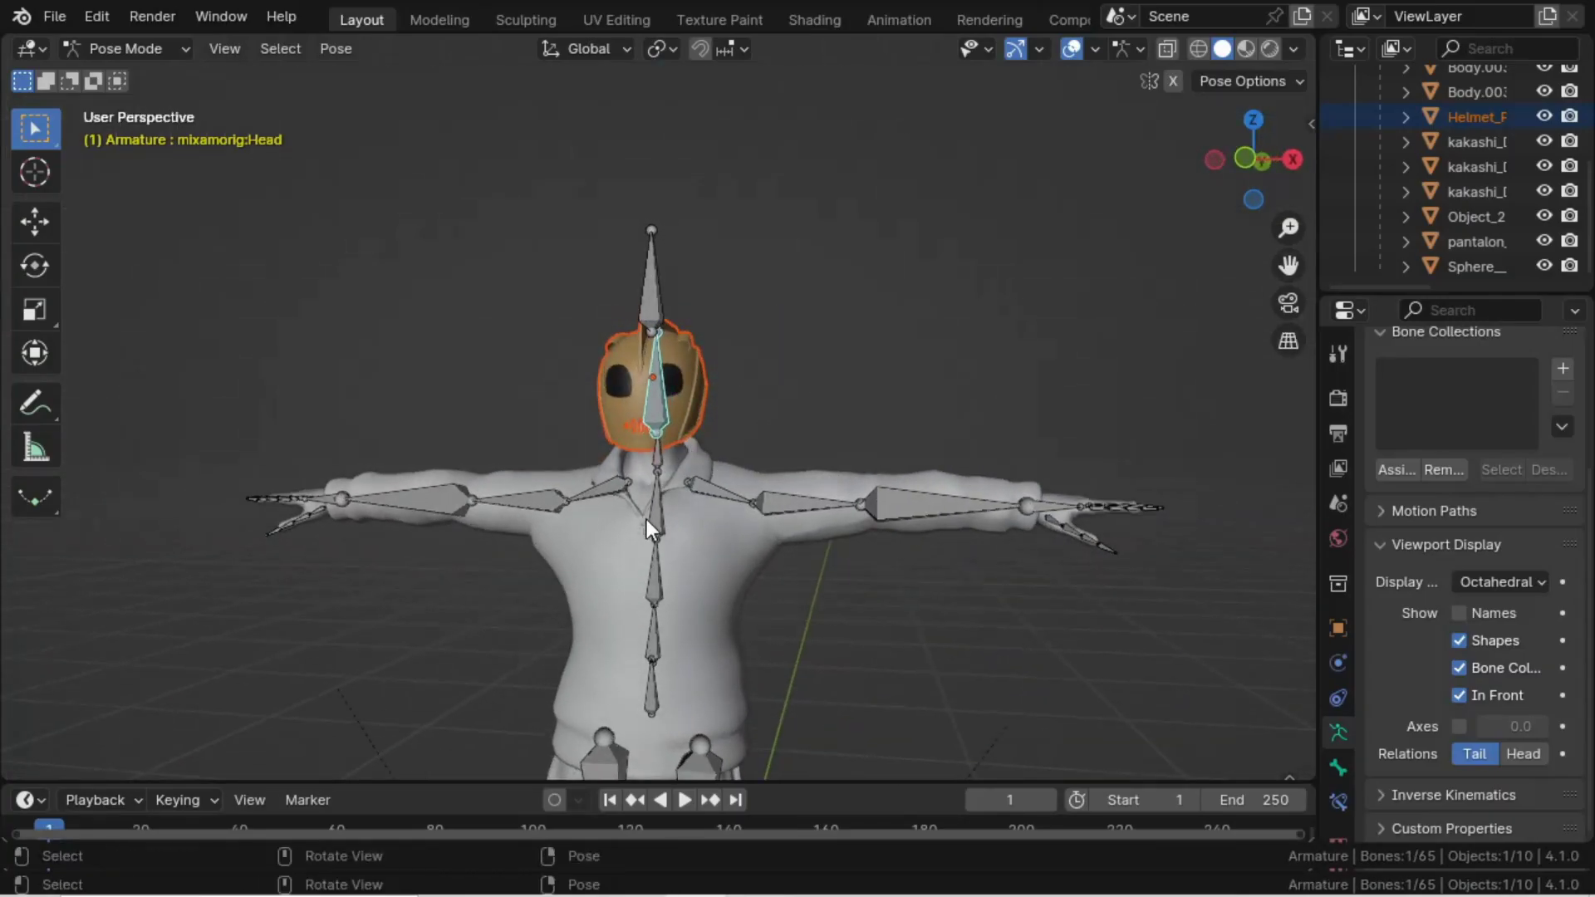
- Return to Object Mode, deselect everything and import the Rocketeer_Jetpack_to_scale2 model as a Wavefront (.obj) file
key("KP_1")
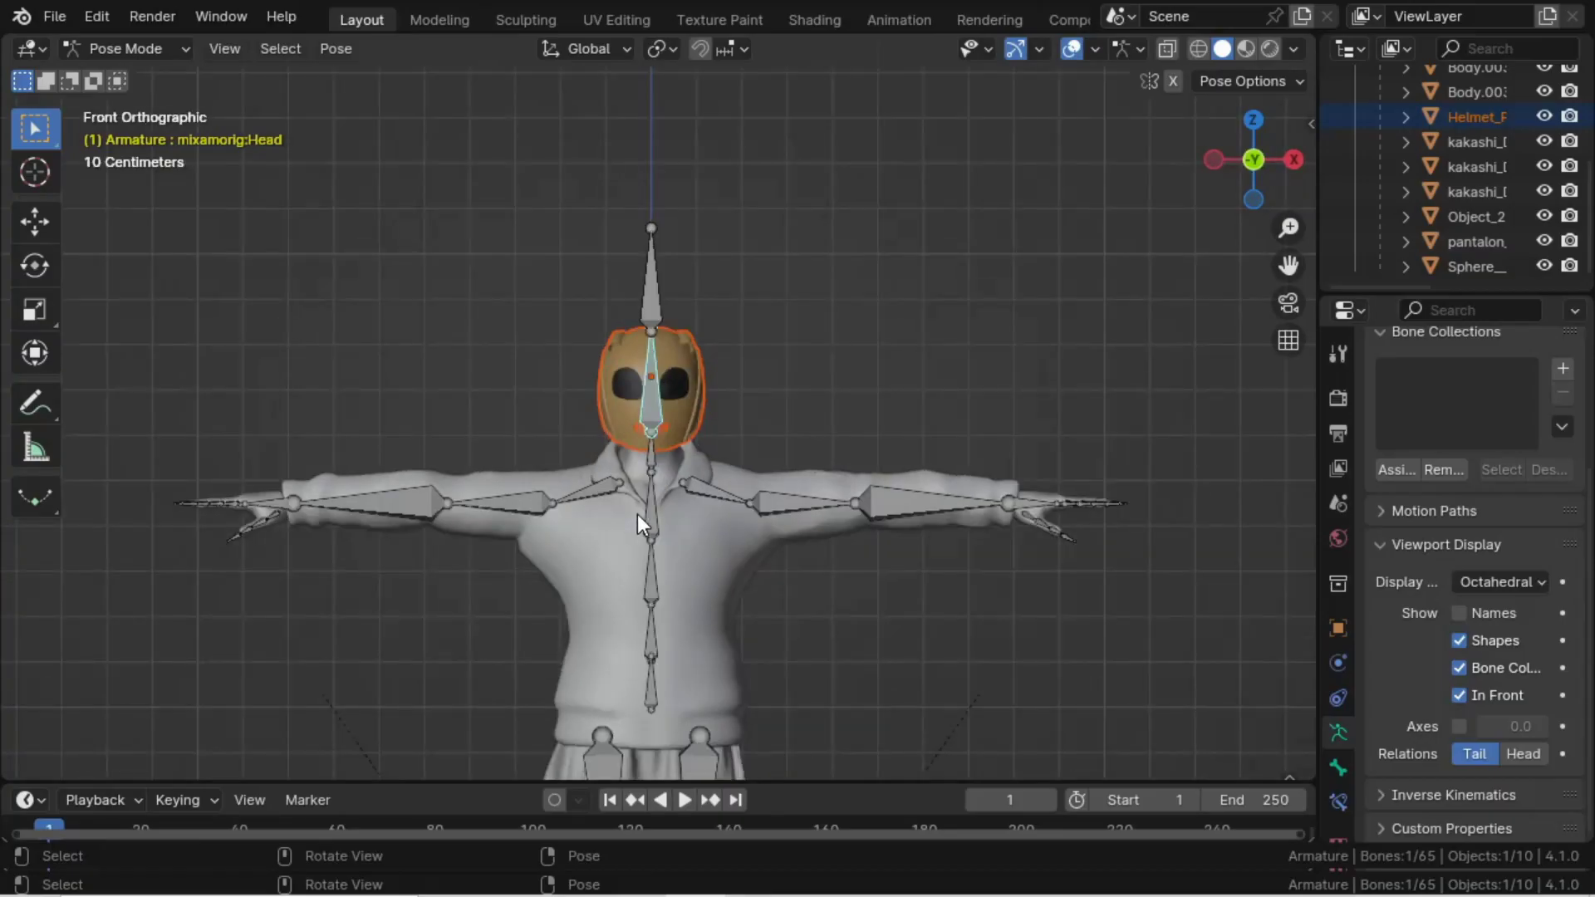
key("ctrl+Tab")
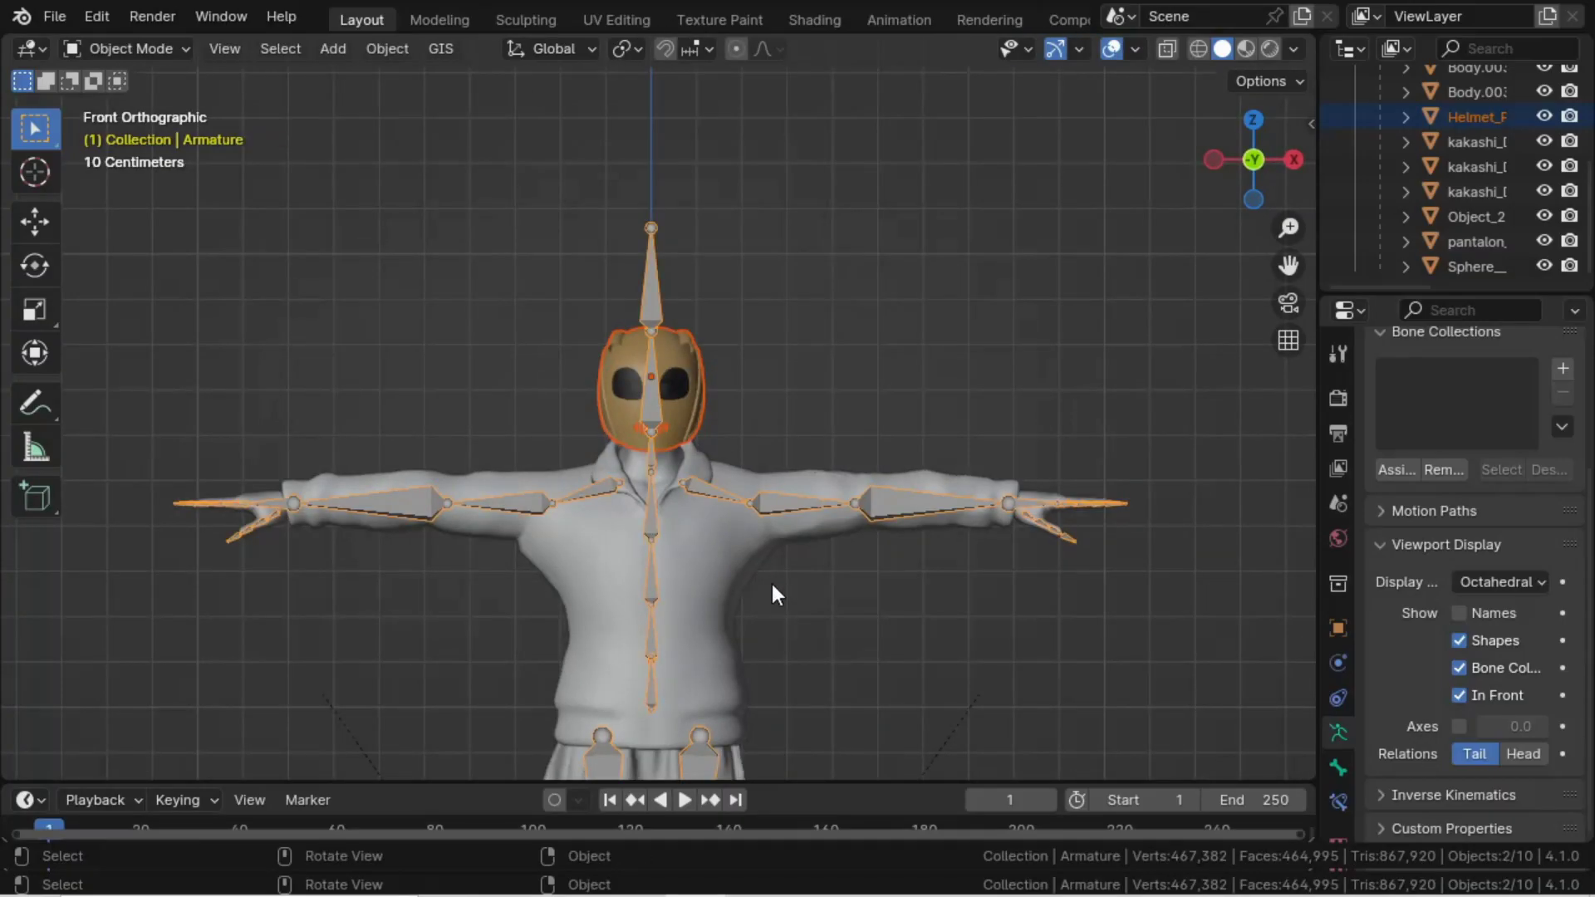
scroll(771, 594, "down", 5)
left_click(555, 218)
left_click(55, 16)
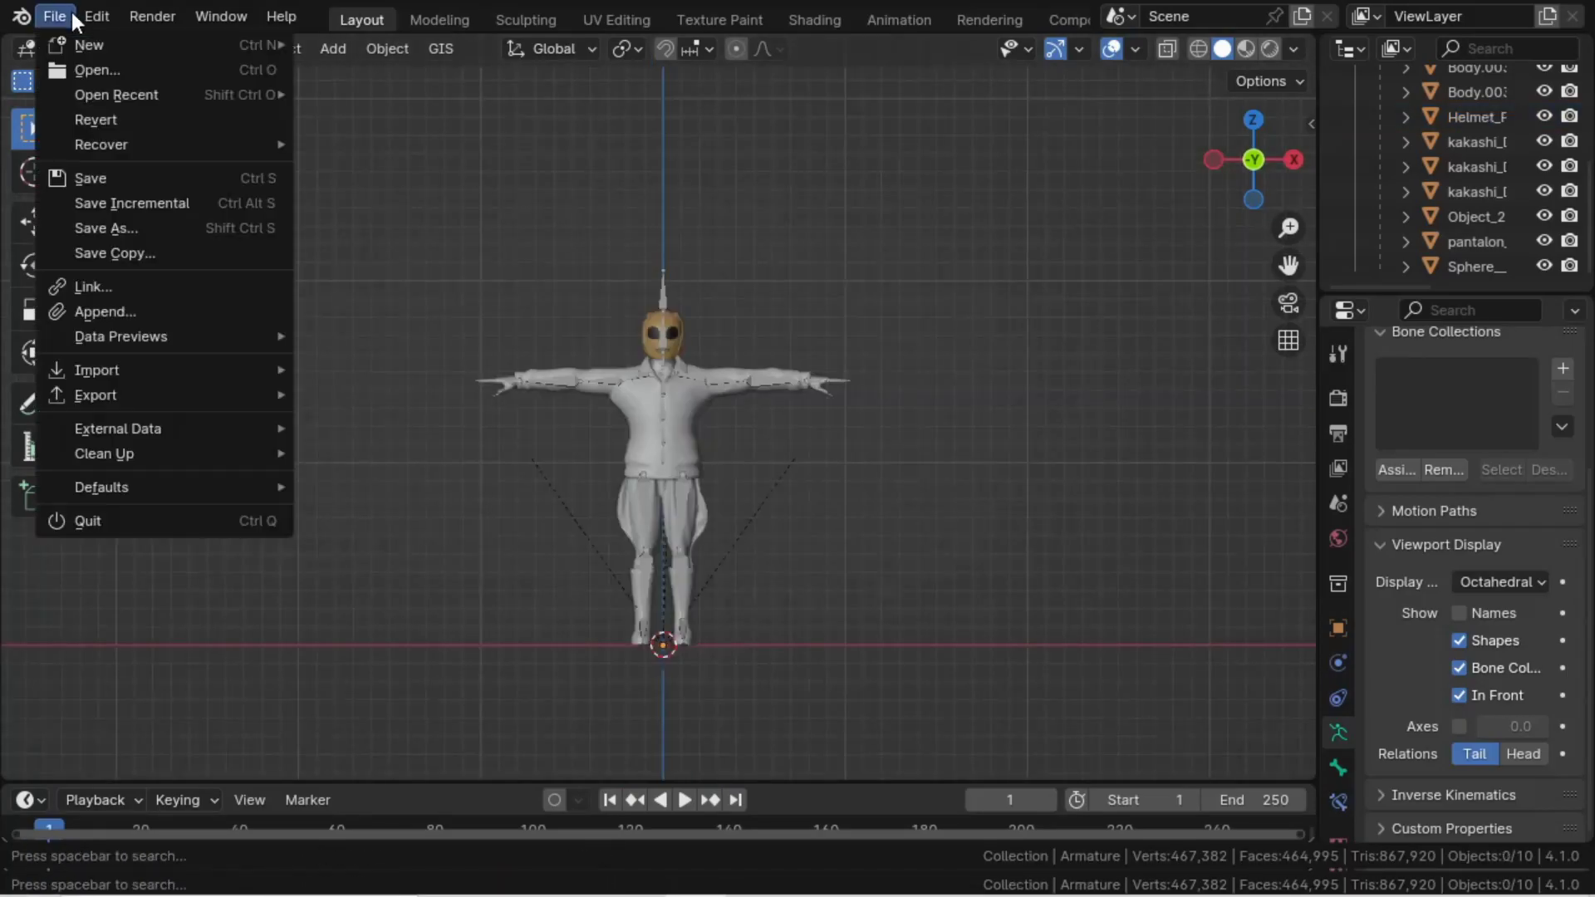
mouse_move(143, 368)
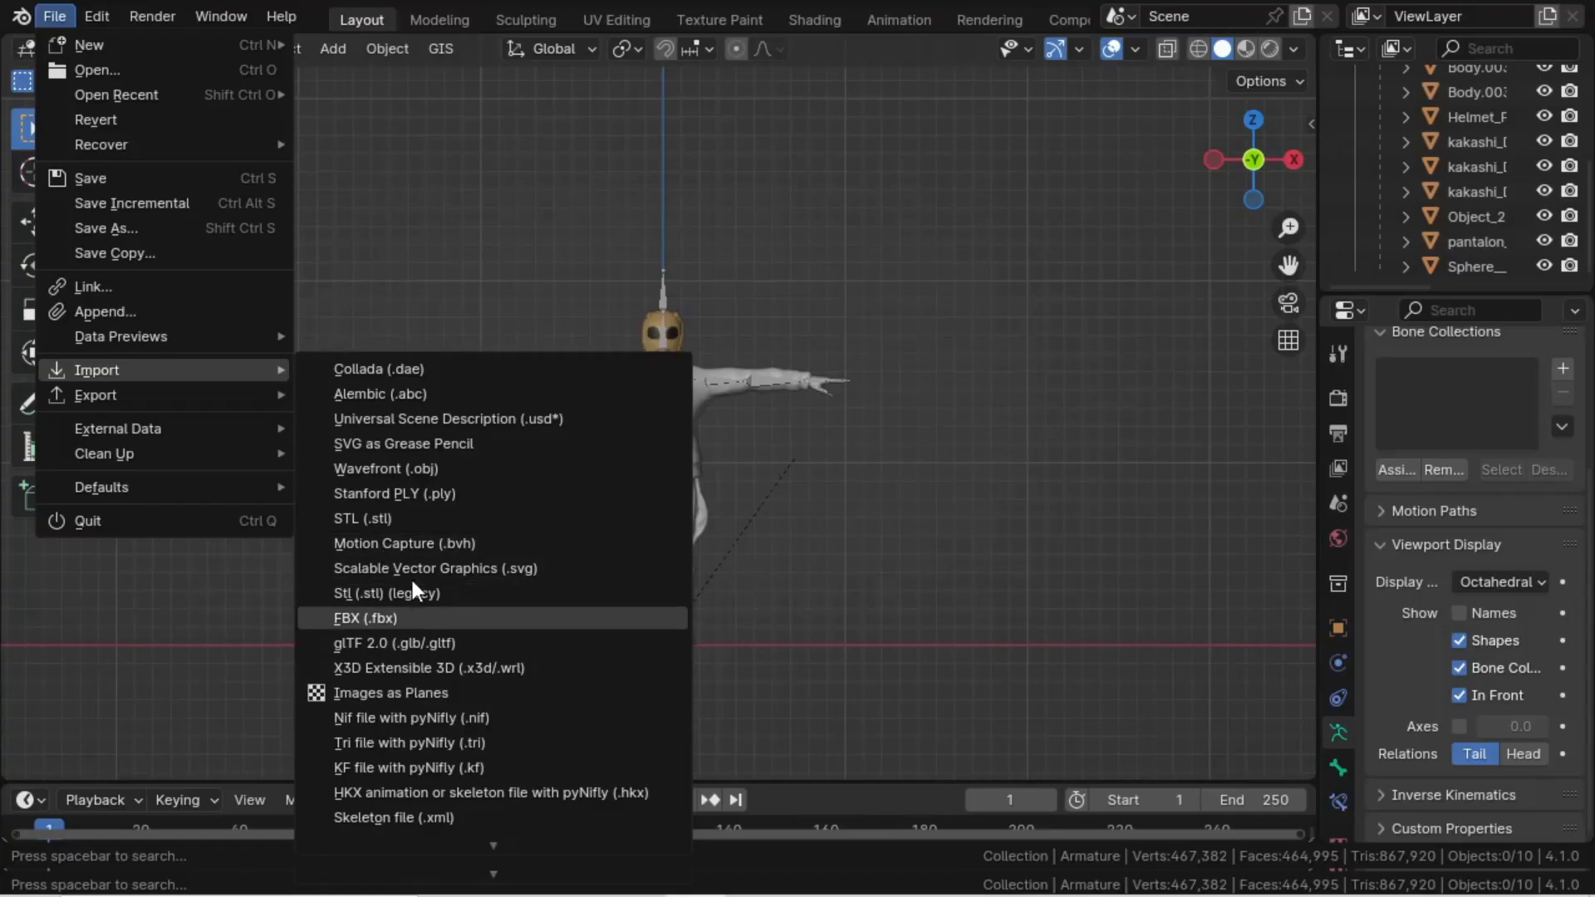
left_click(435, 465)
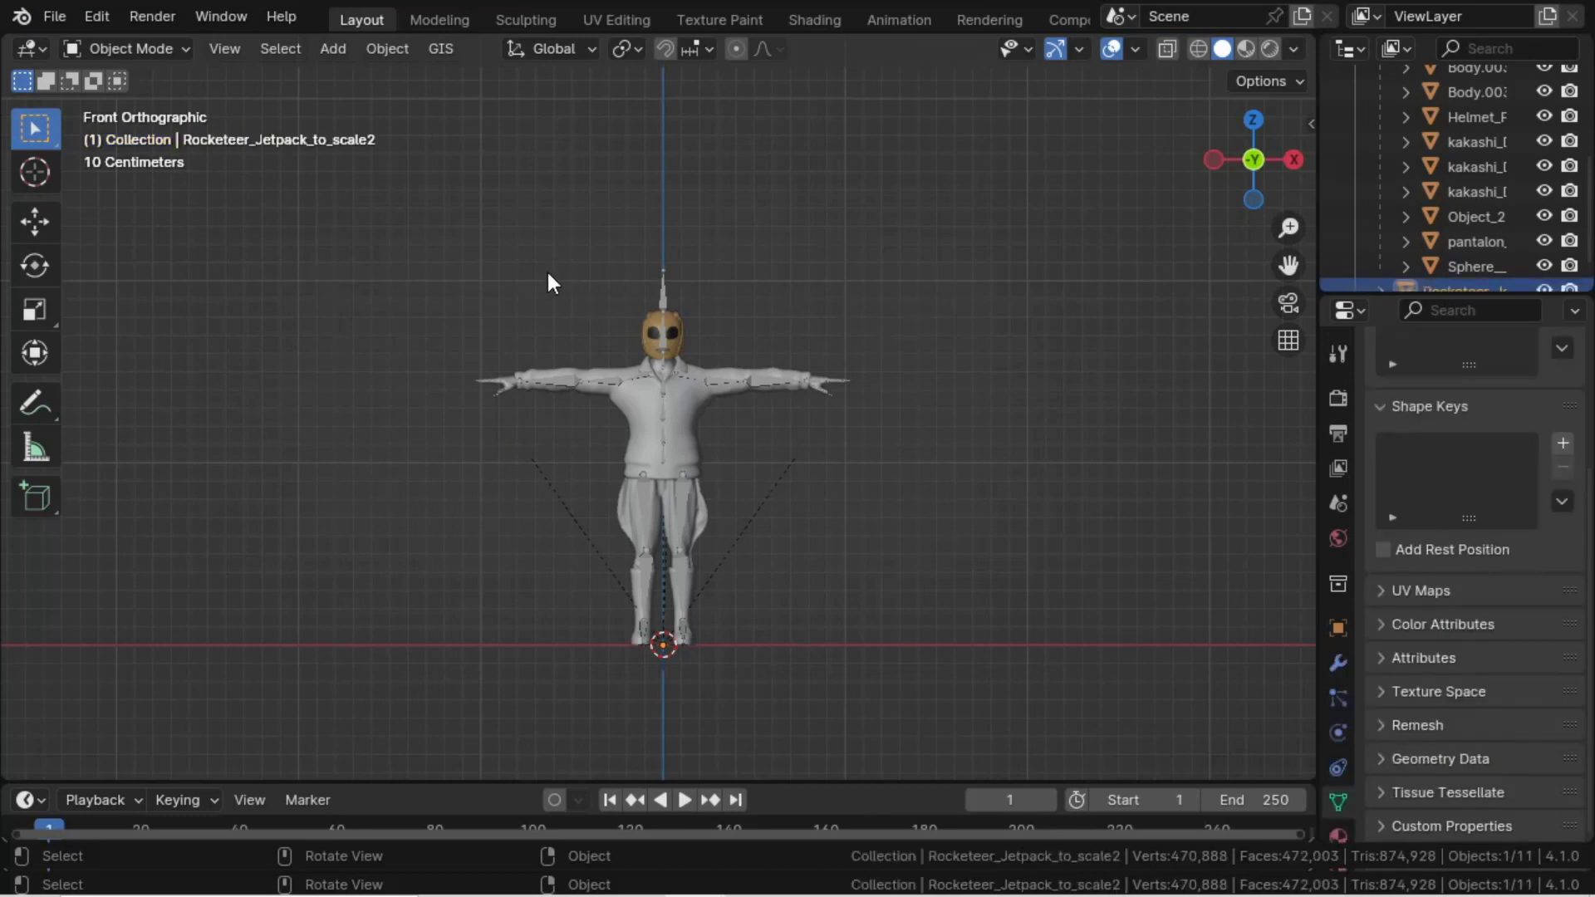
- Bring the main Rocketeer_Jetpack_to_scale body back into the scene beside the separate nozzle part
scroll(590, 397, "down", 15)
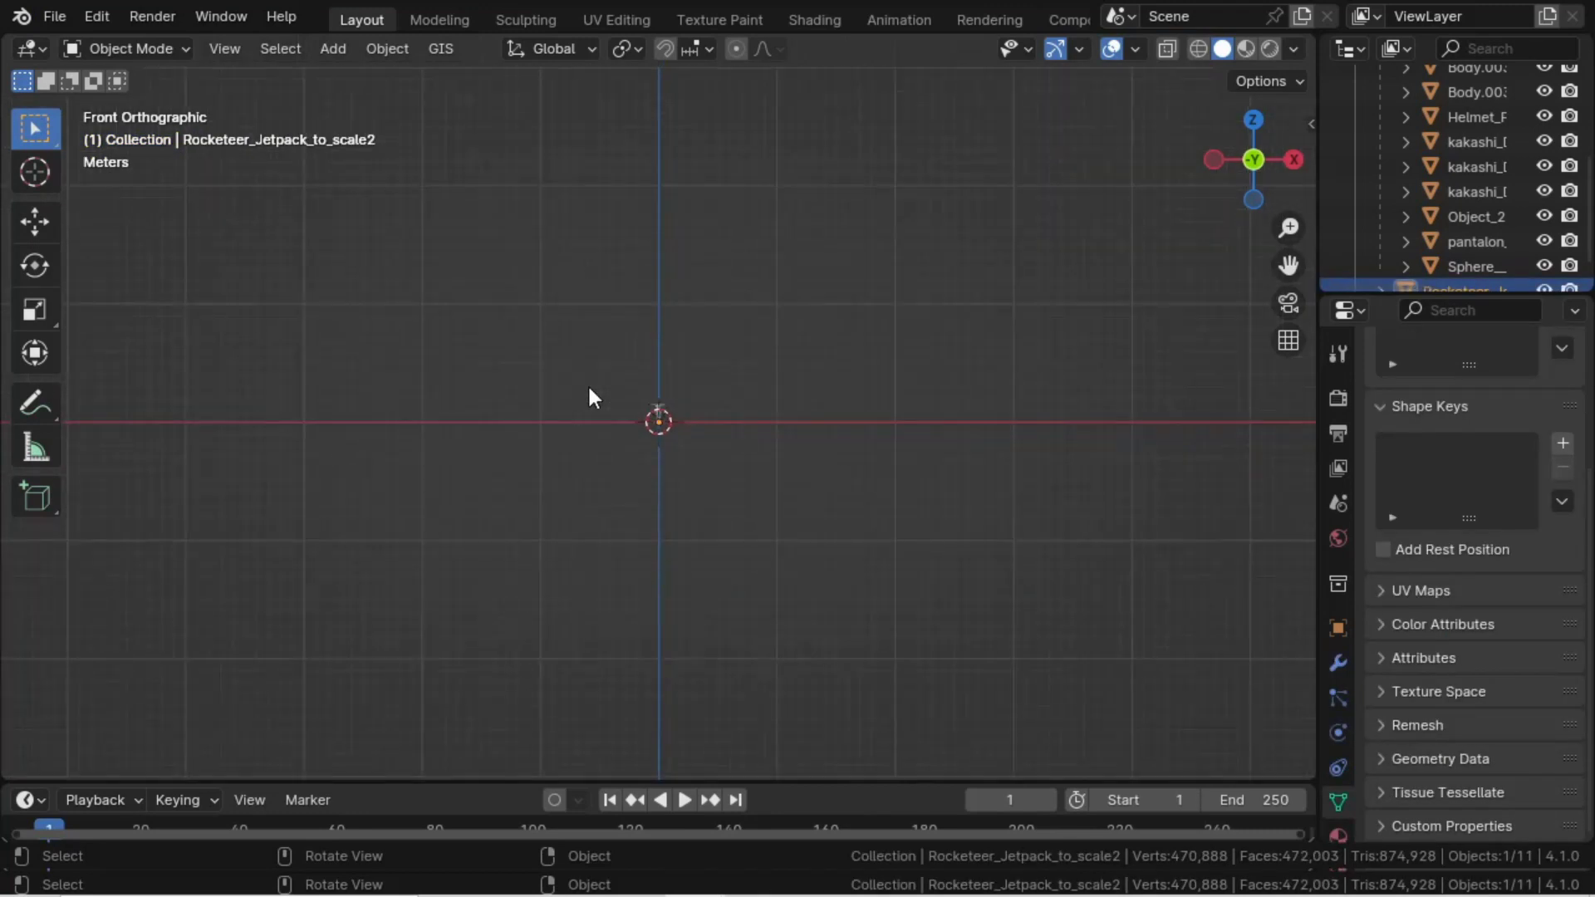
scroll(591, 397, "down", 5)
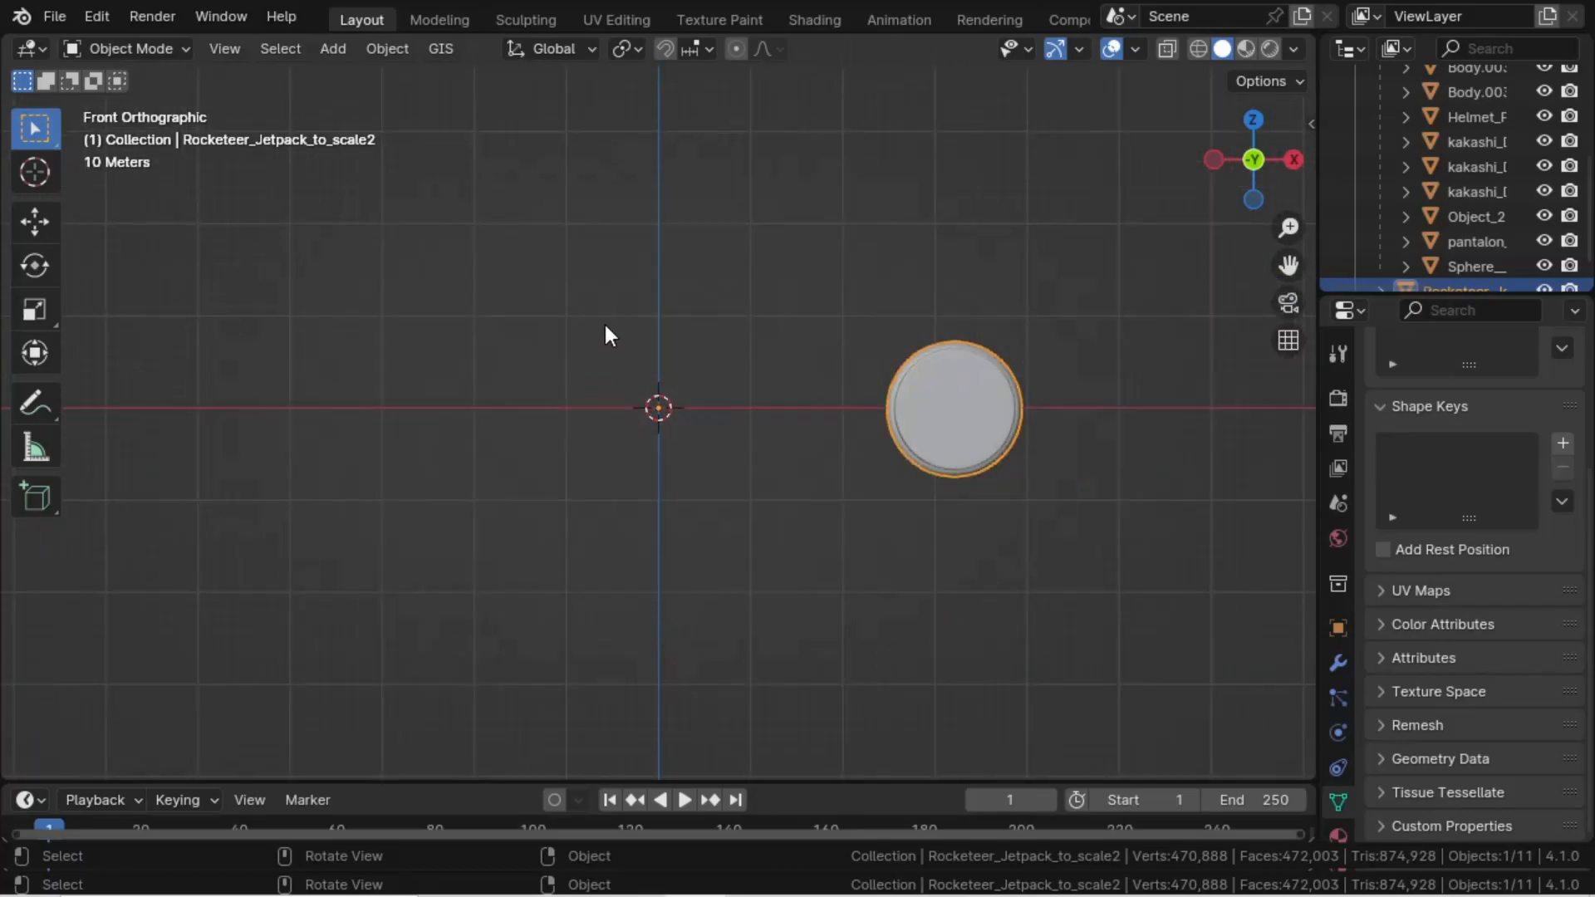
key("KP_7")
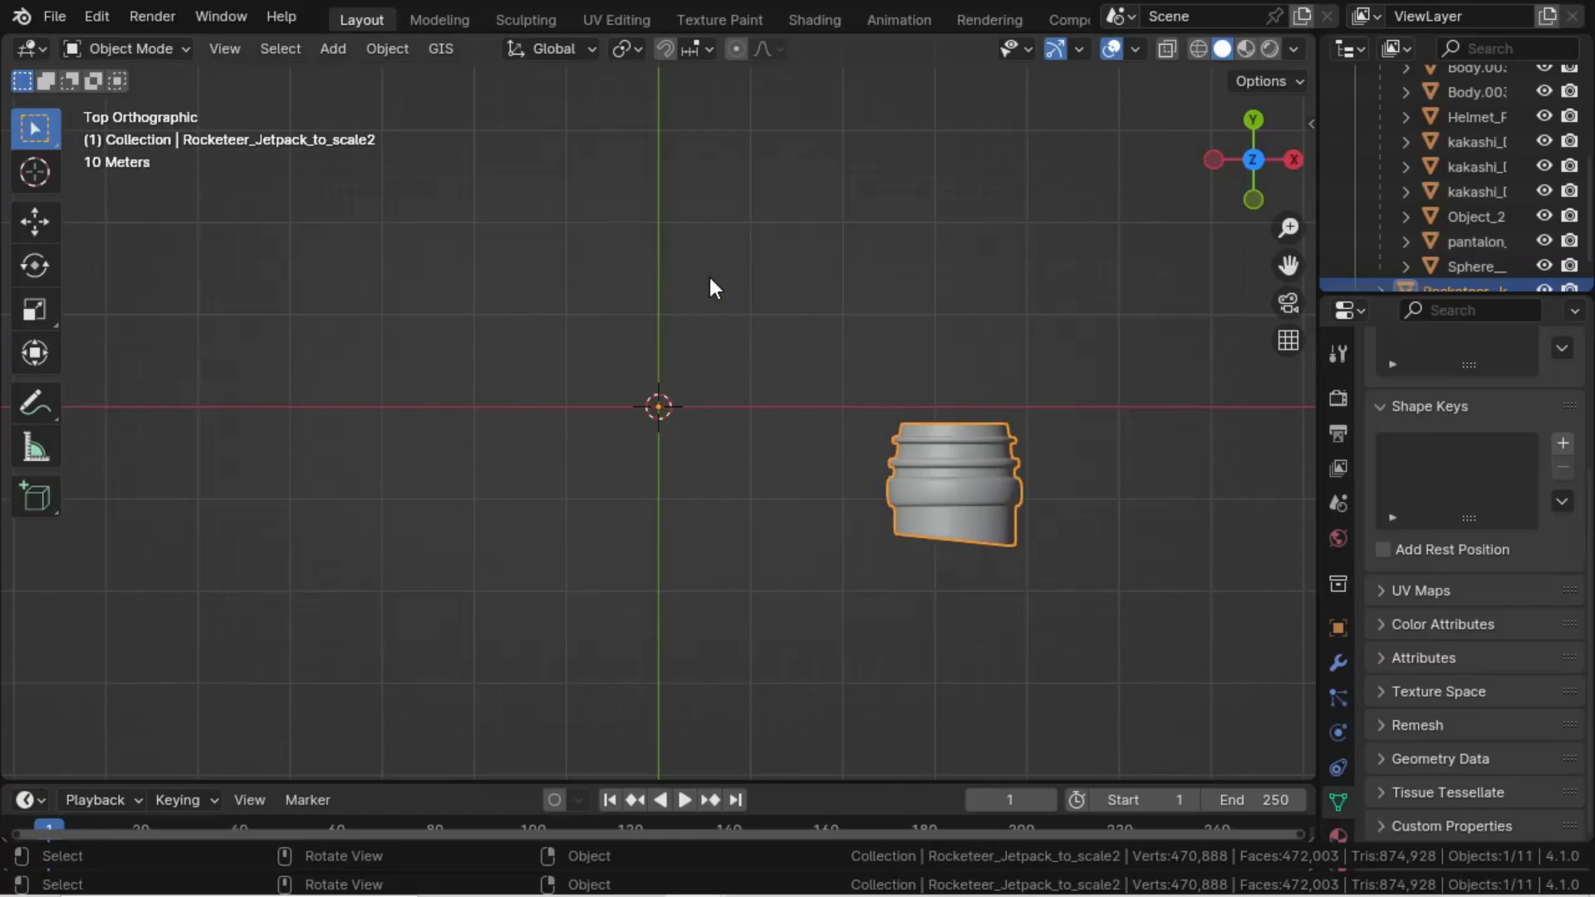
key("ctrl+shift+z")
- Move the nozzle about -445 m along X and about -45 m along Y, lining it up with one thruster
left_click(956, 495)
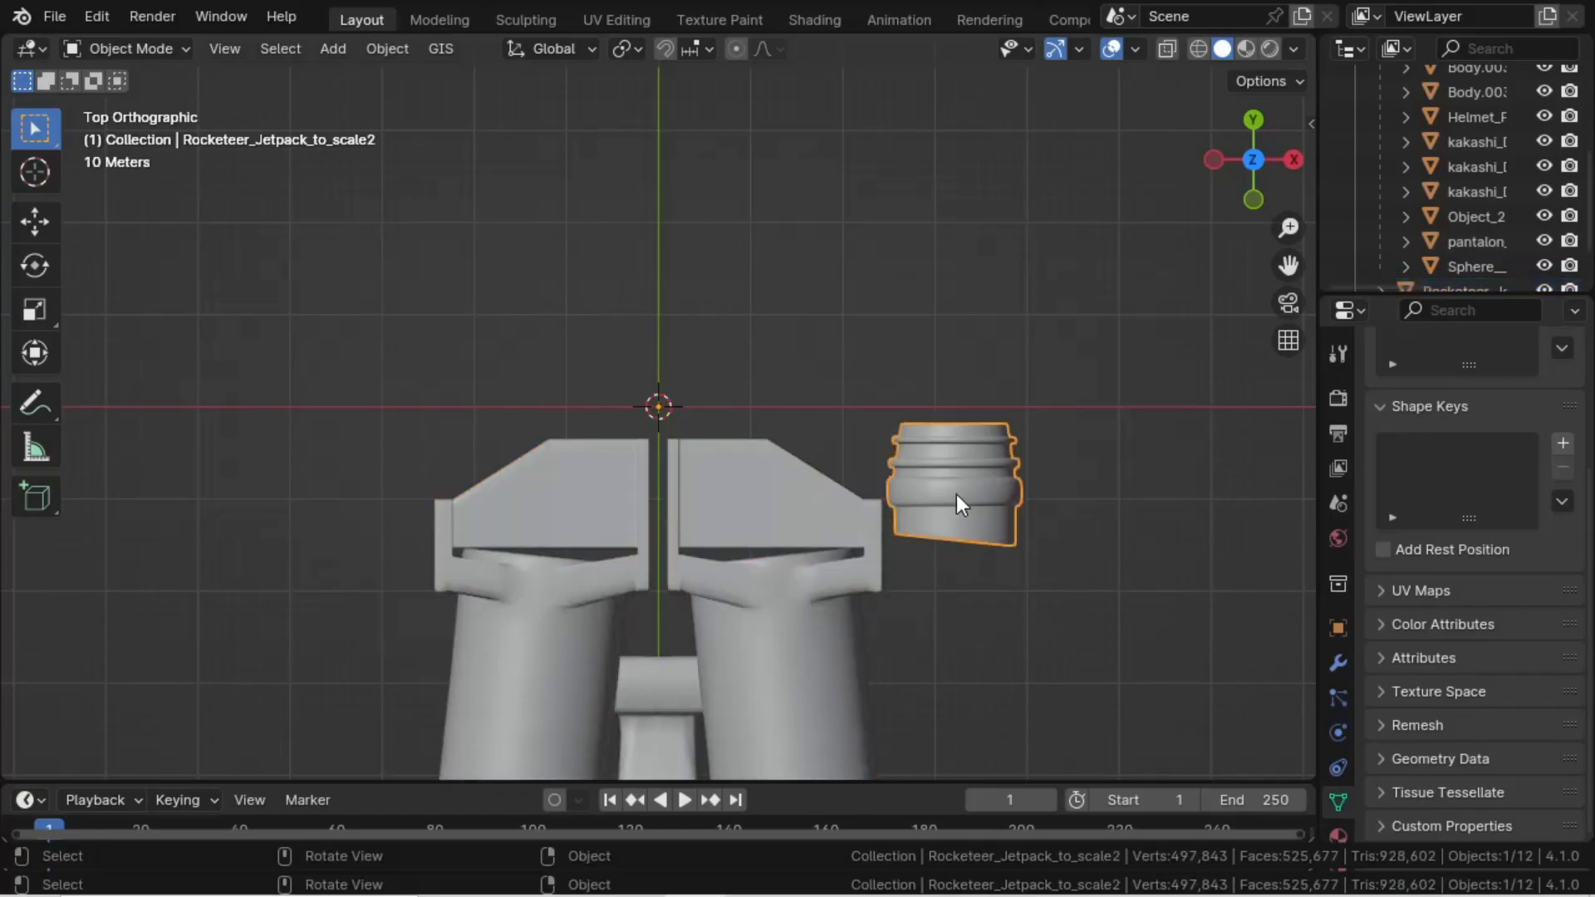
key("g")
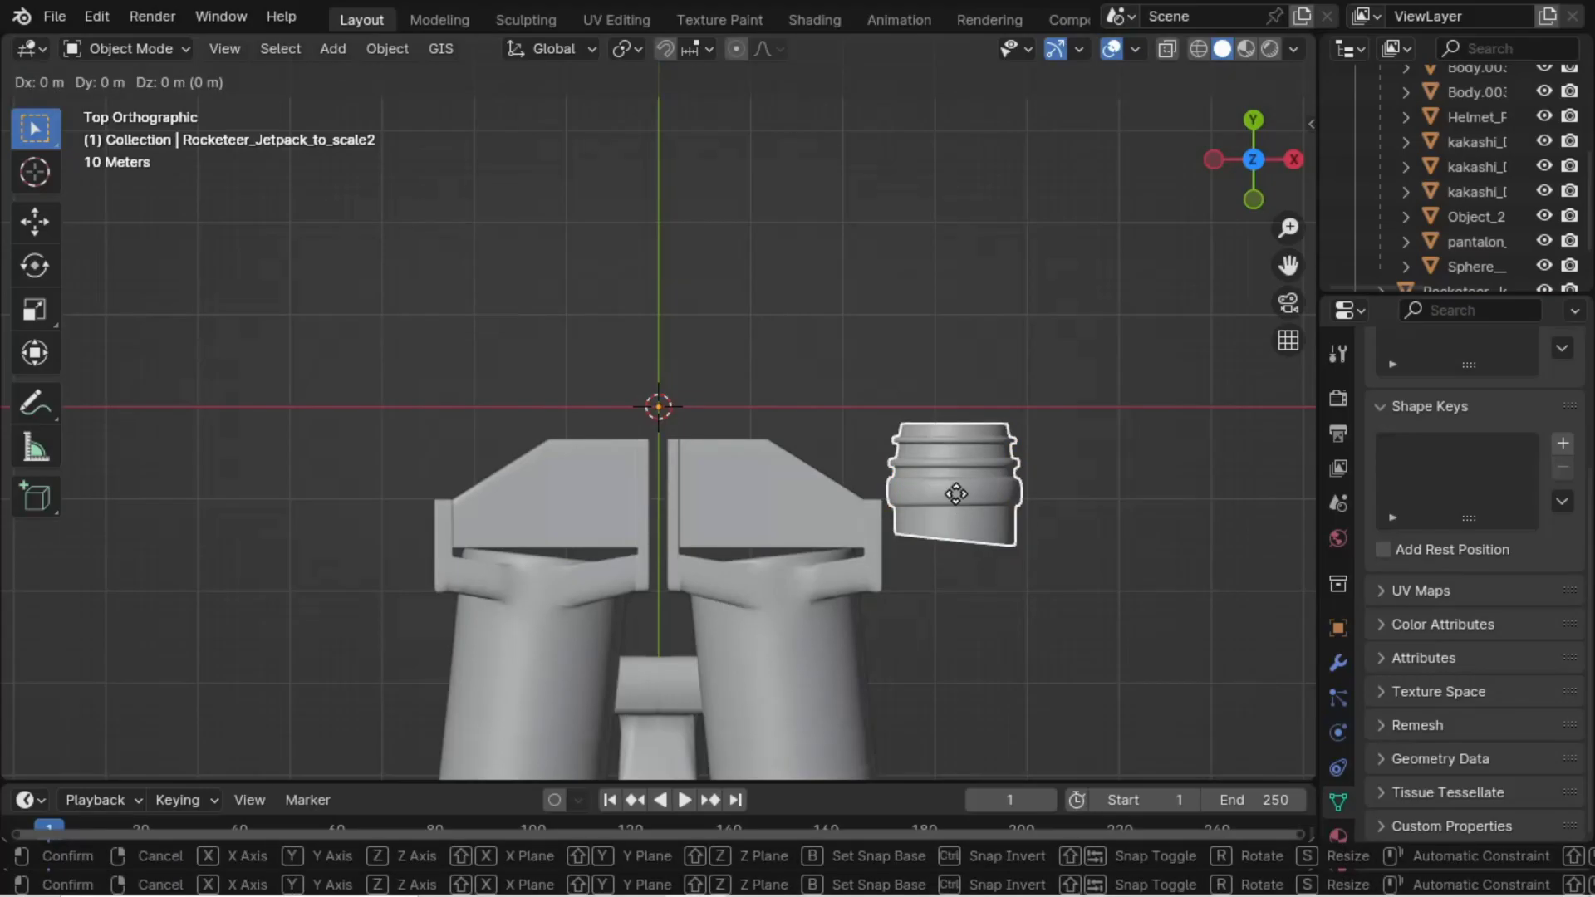
key("x")
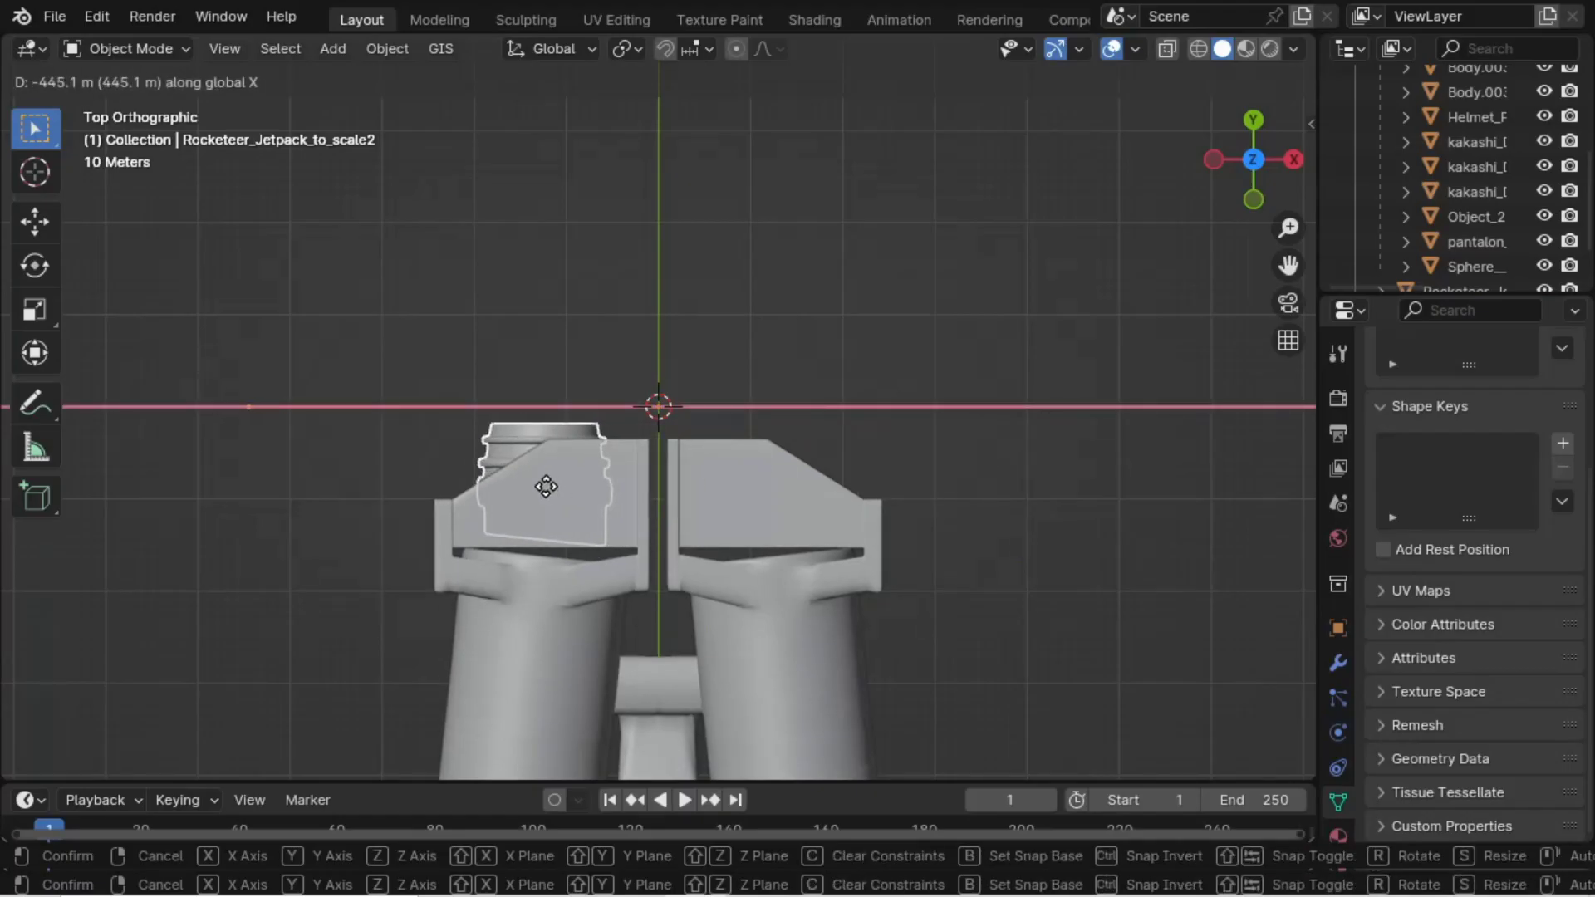
left_click(547, 486)
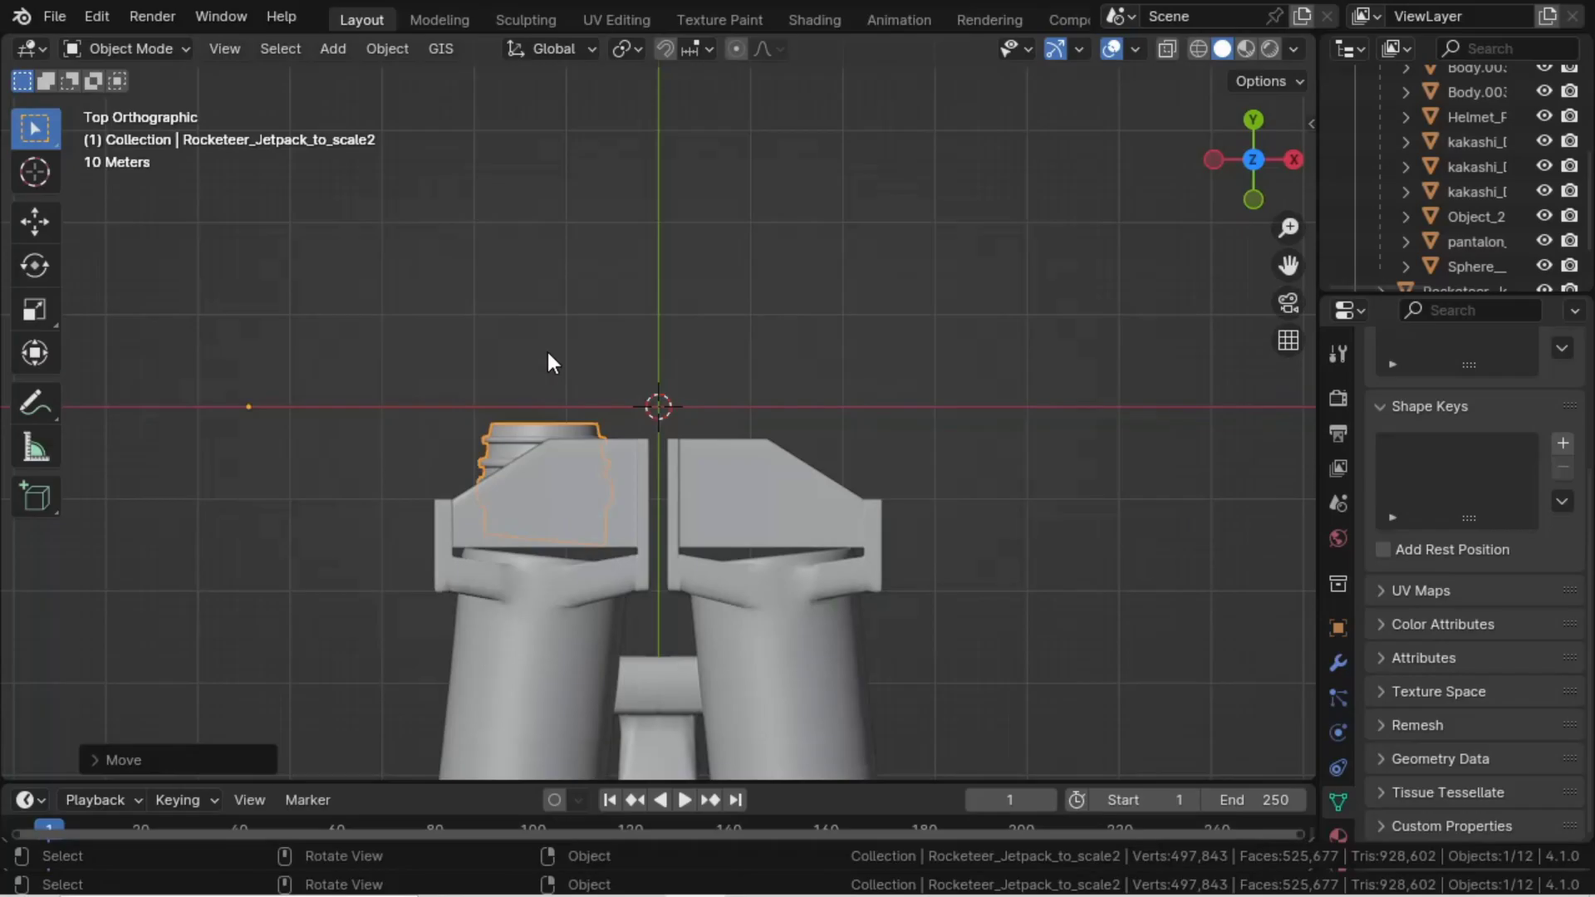
key("g")
key("y")
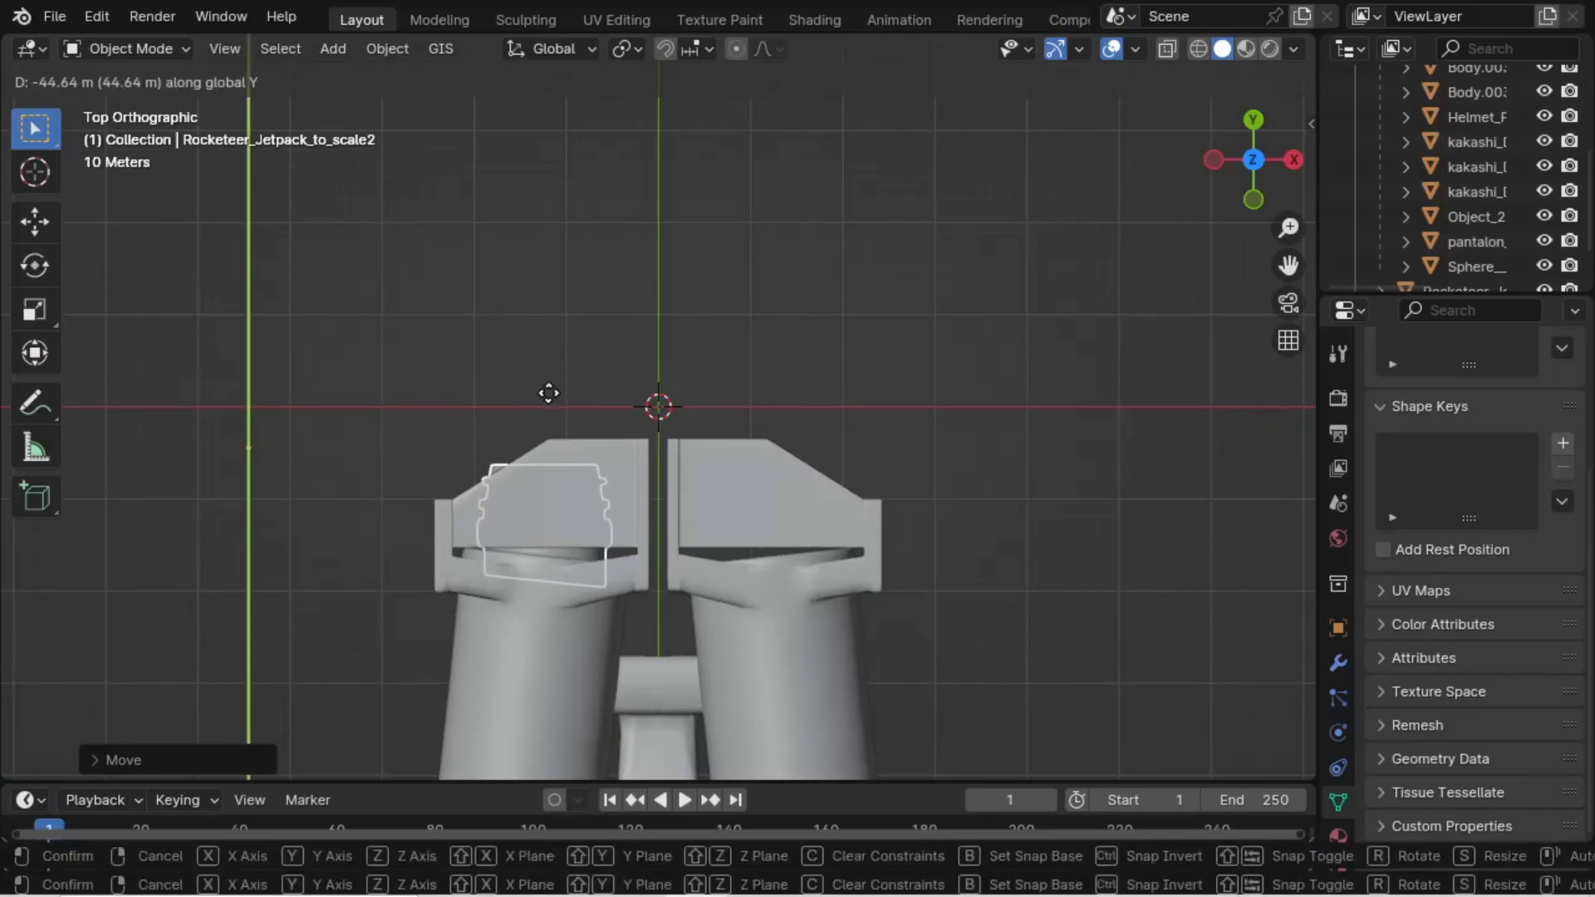
left_click(548, 393)
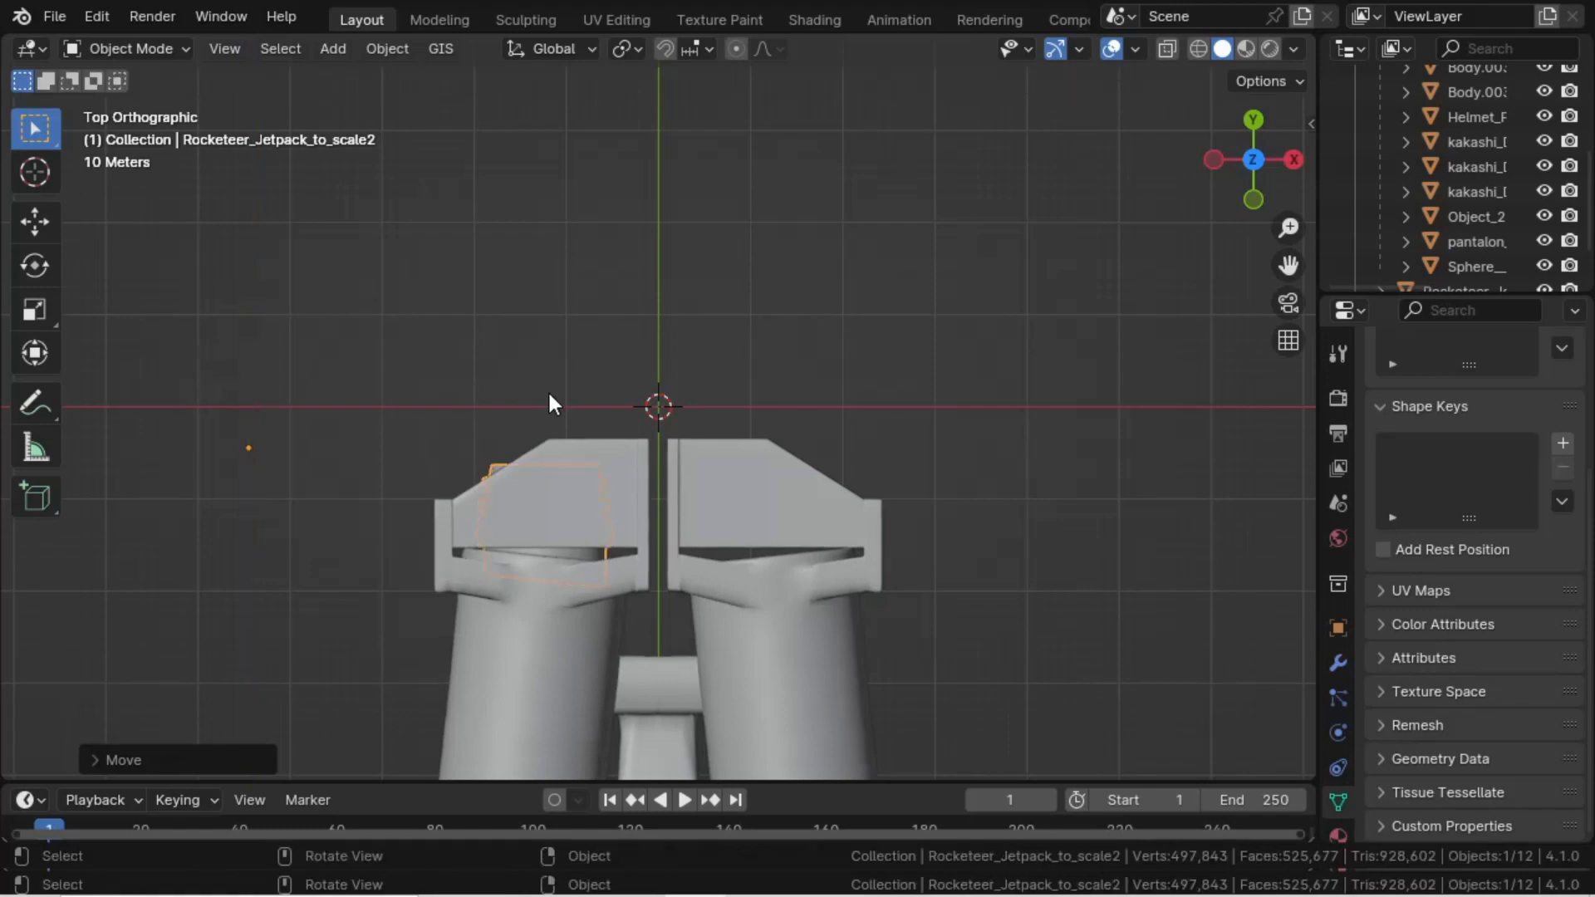
- Set the nozzle's origin to the 3D cursor and add a Mirror modifier on the X axis
left_click(389, 50)
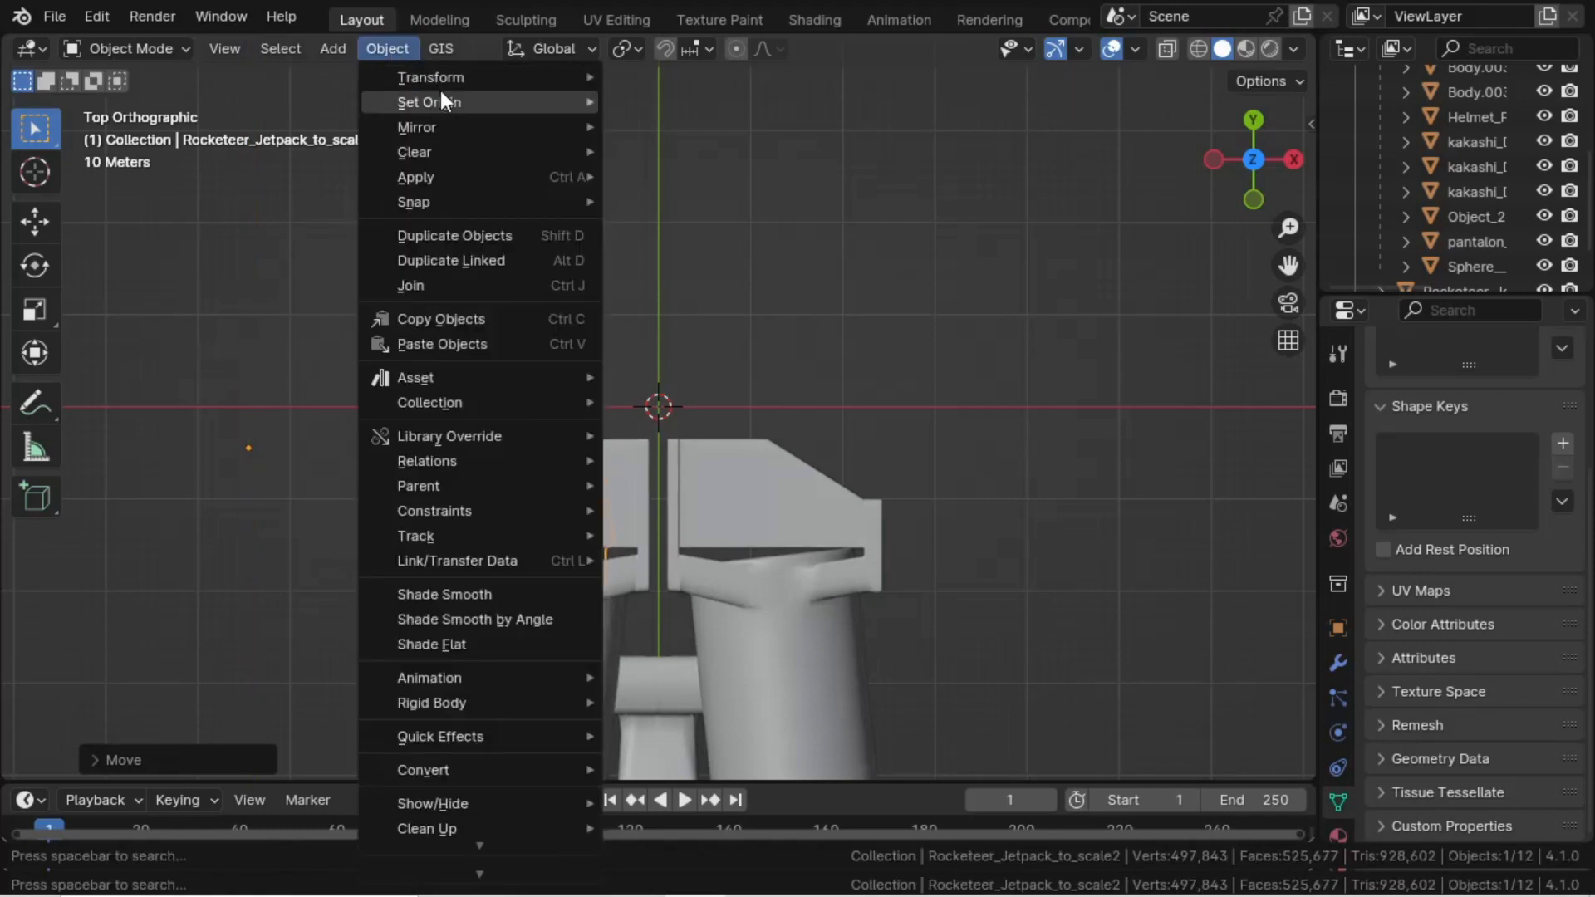
mouse_move(498, 101)
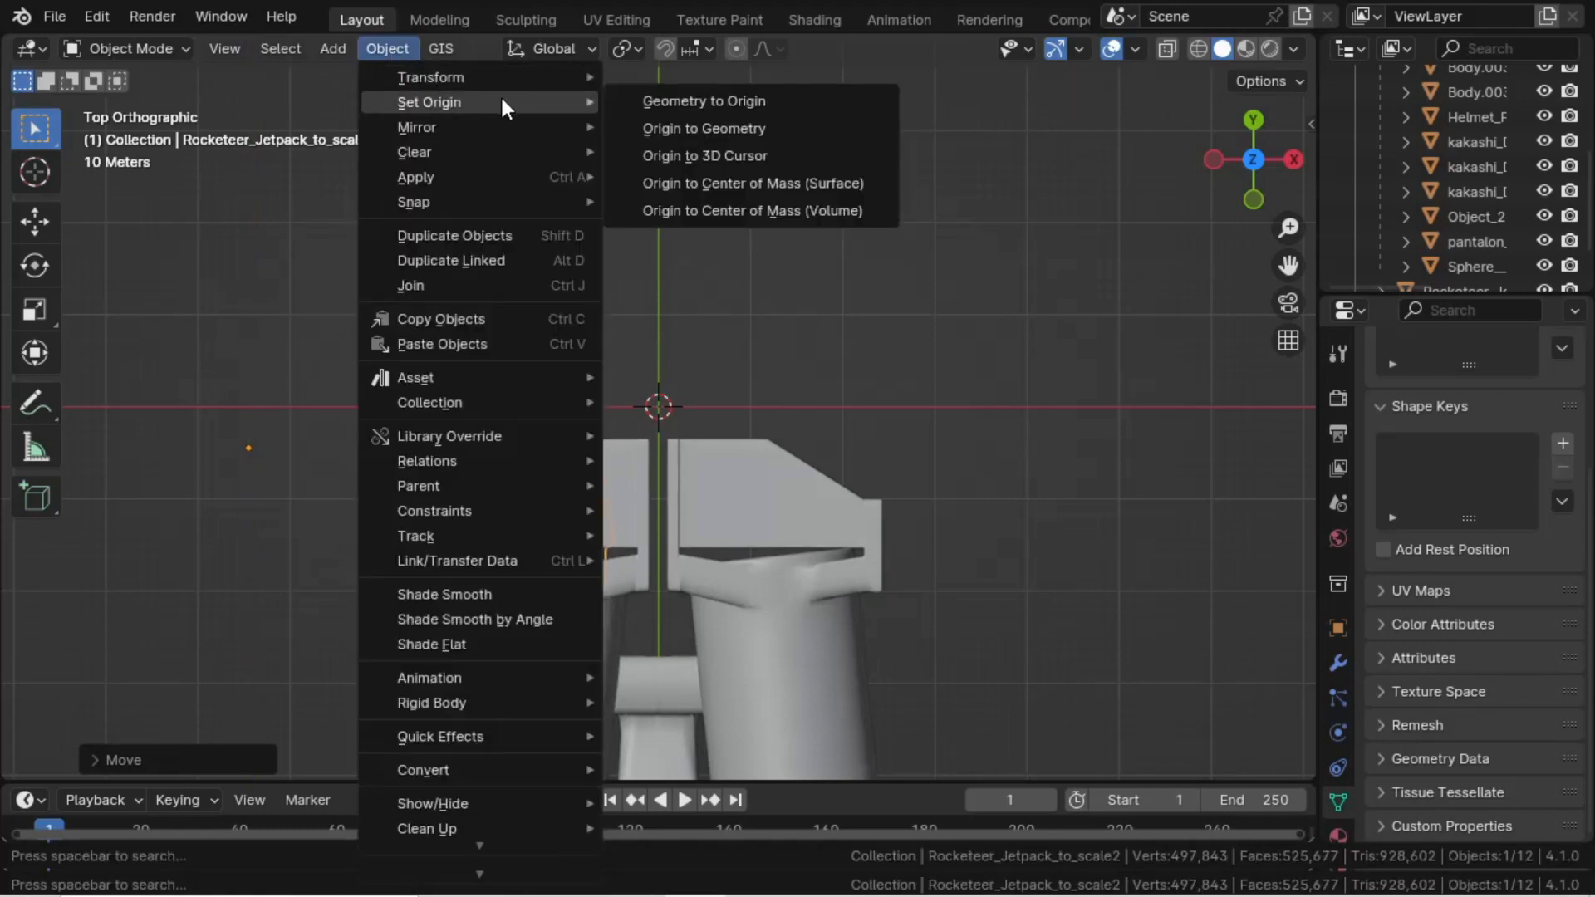
left_click(677, 152)
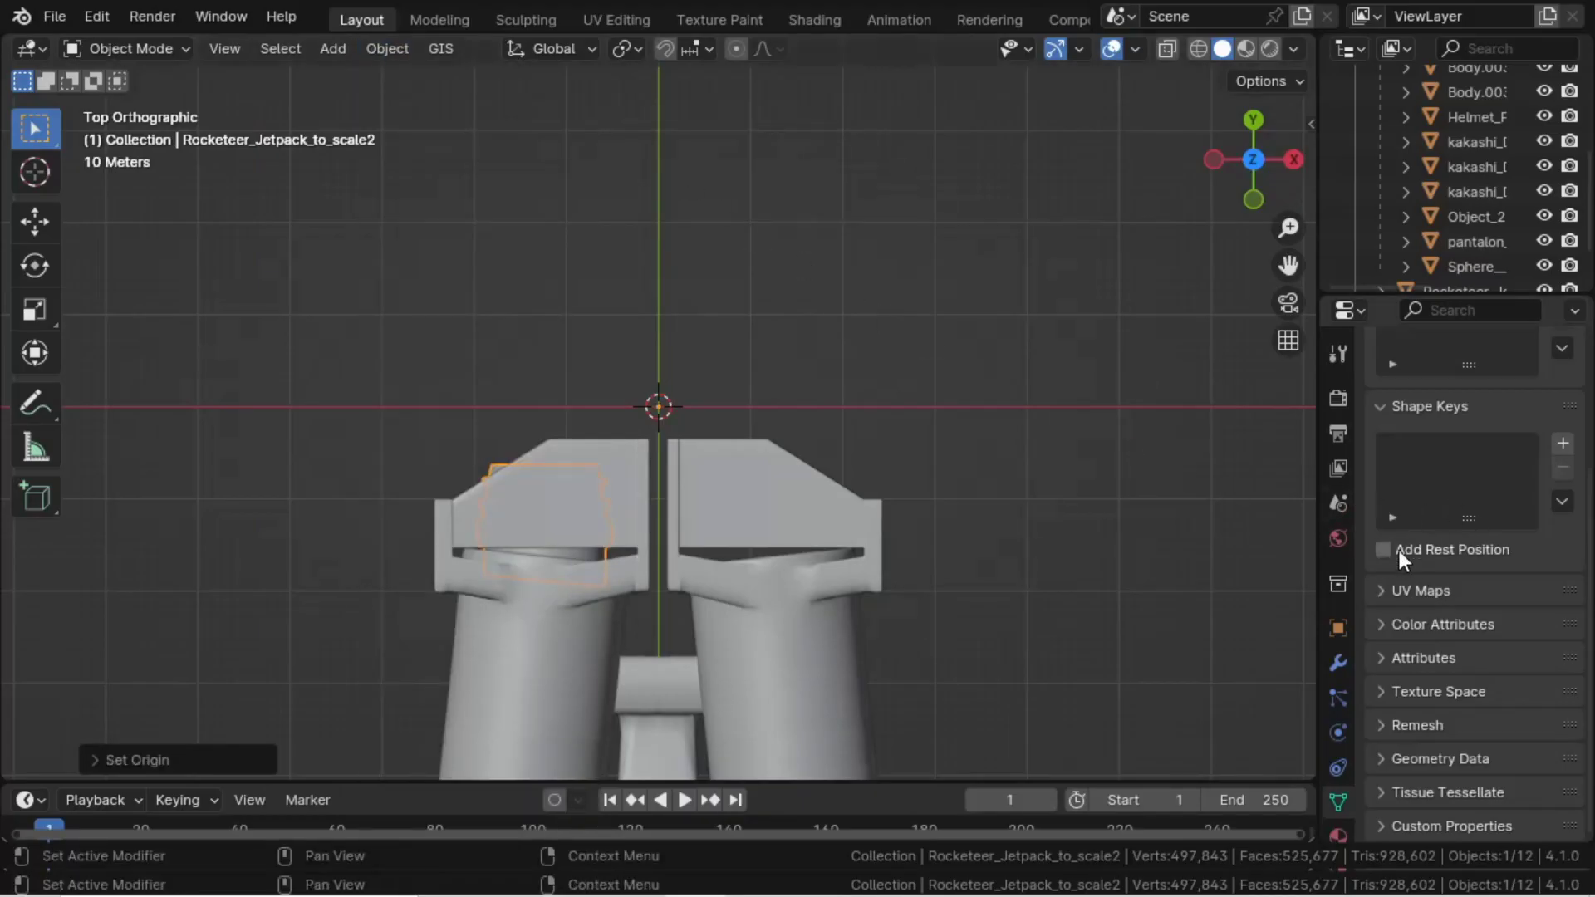
left_click(1338, 662)
left_click(1399, 392)
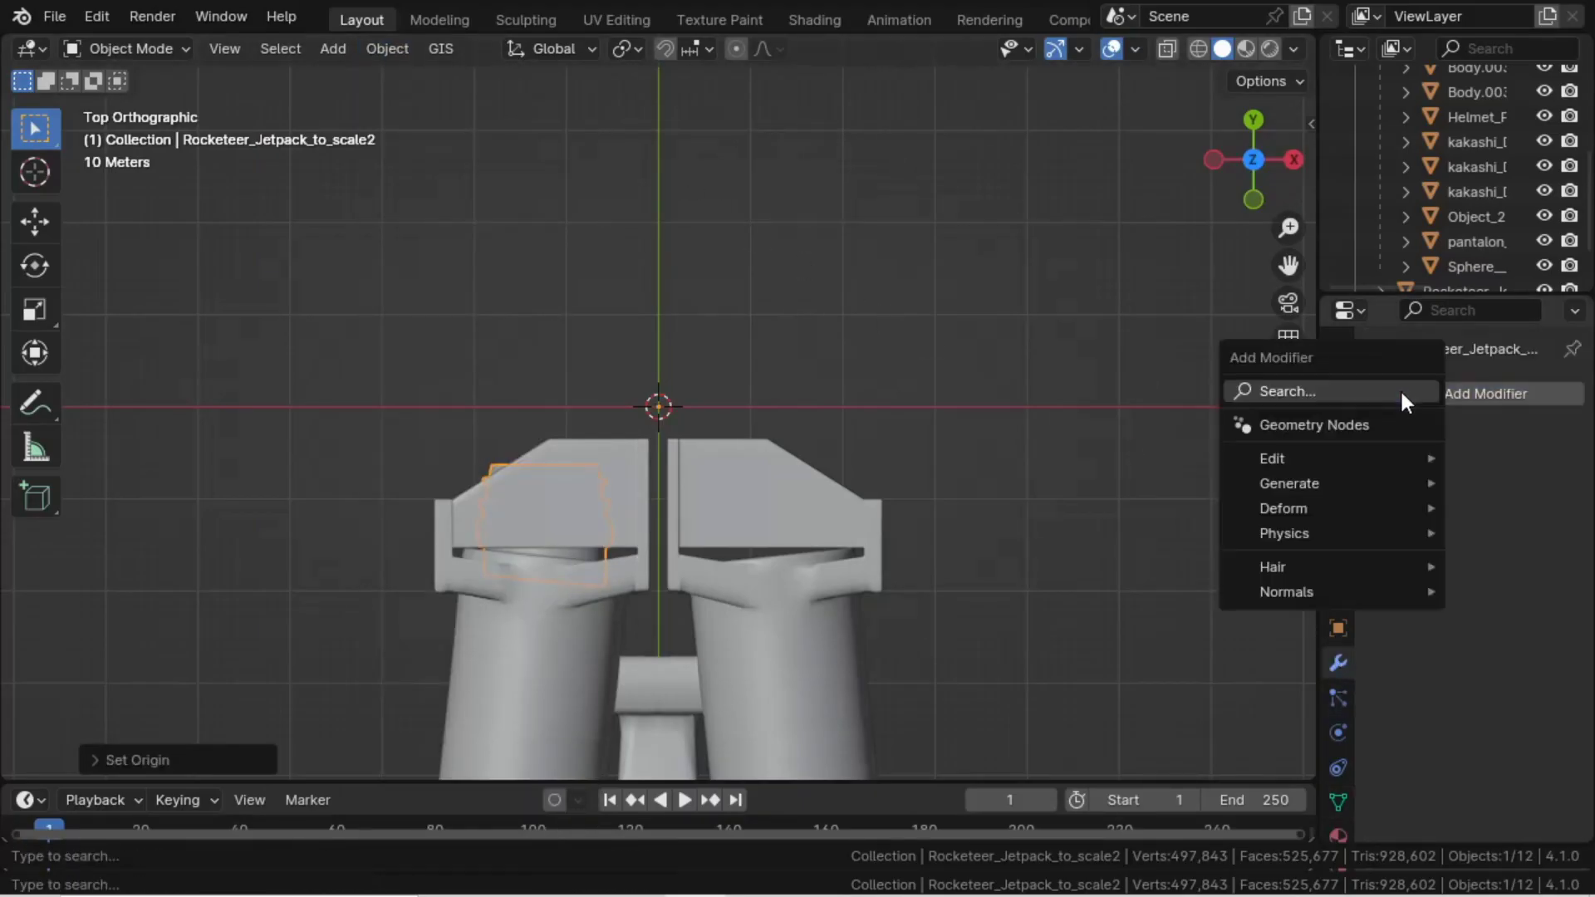
mouse_move(1327, 486)
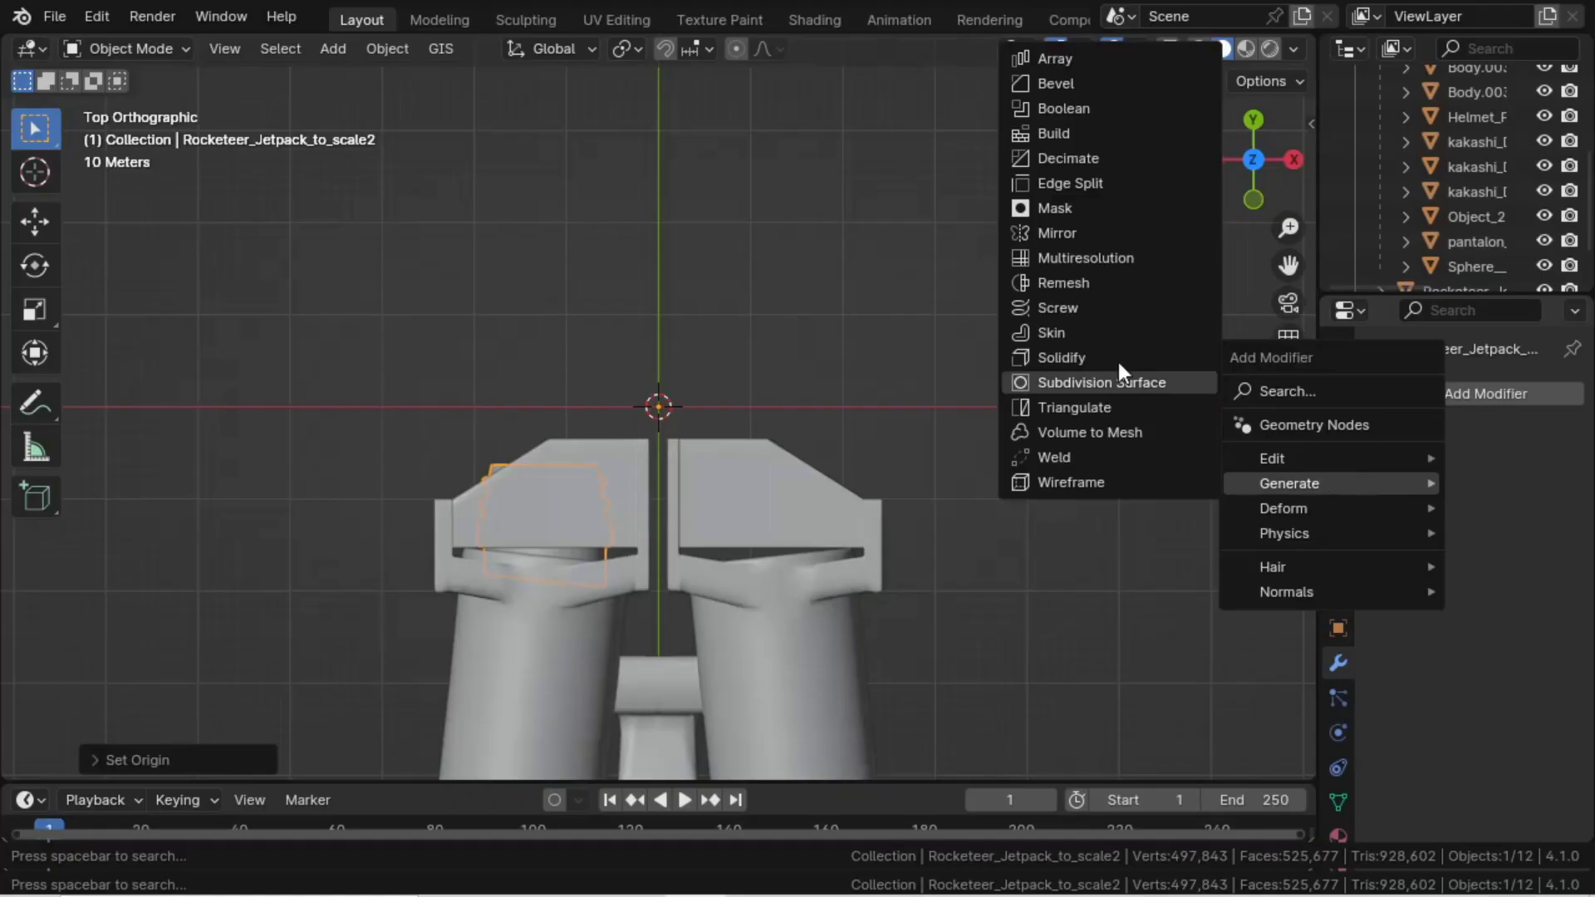
left_click(1083, 232)
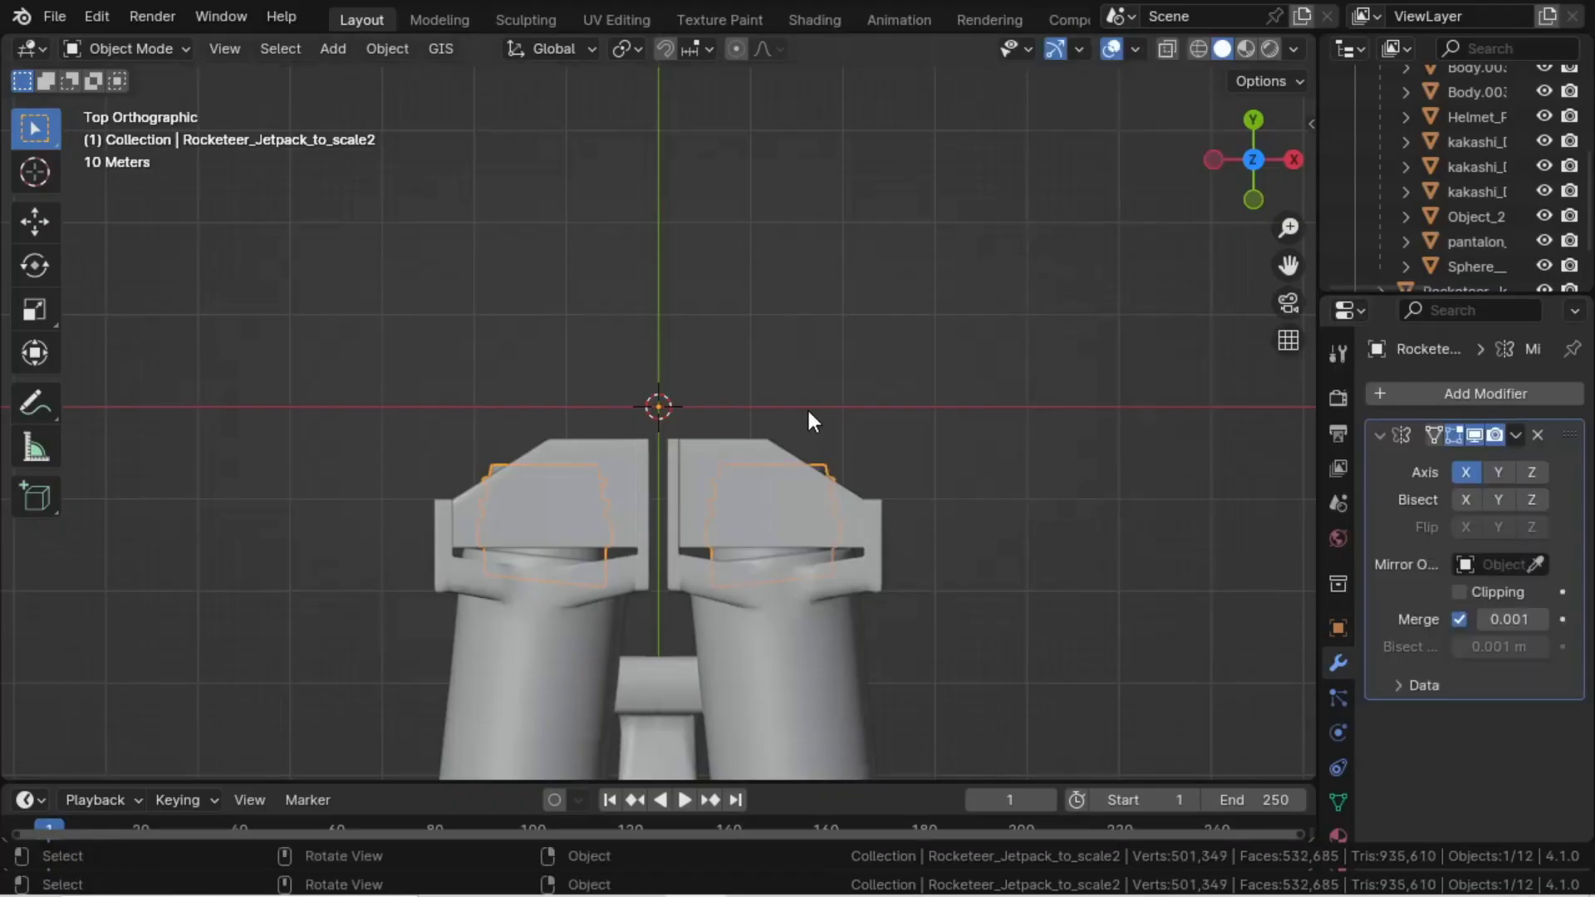
- Move the mirrored nozzles about -100 m along Y so they sit inside the two thruster openings
middle_click_drag(772, 467, 414, 456)
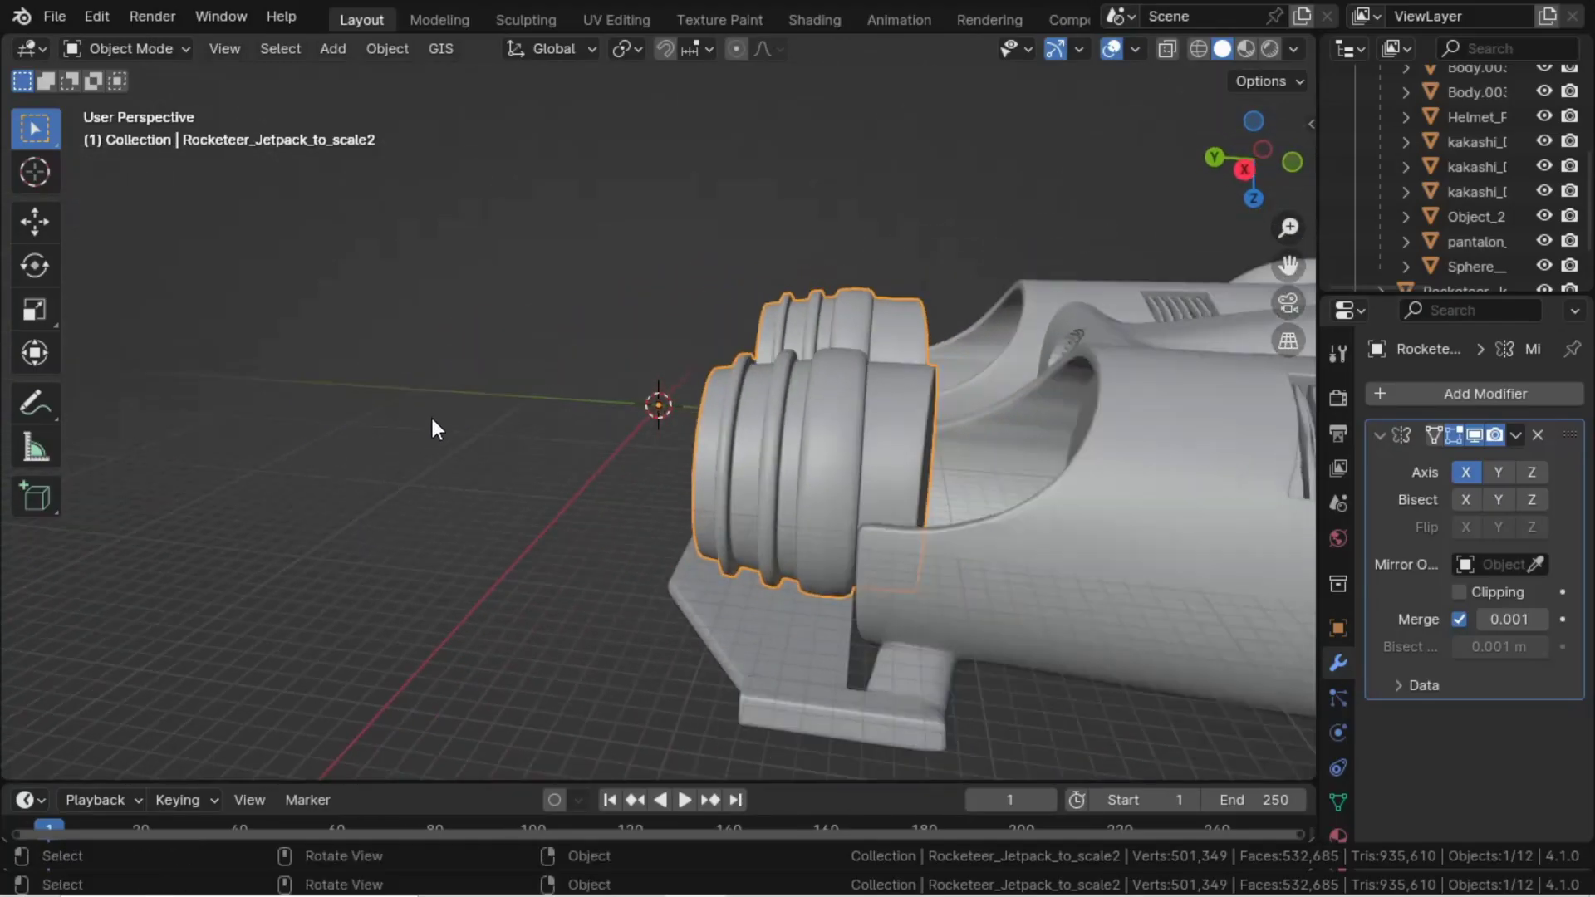
key("g")
key("y")
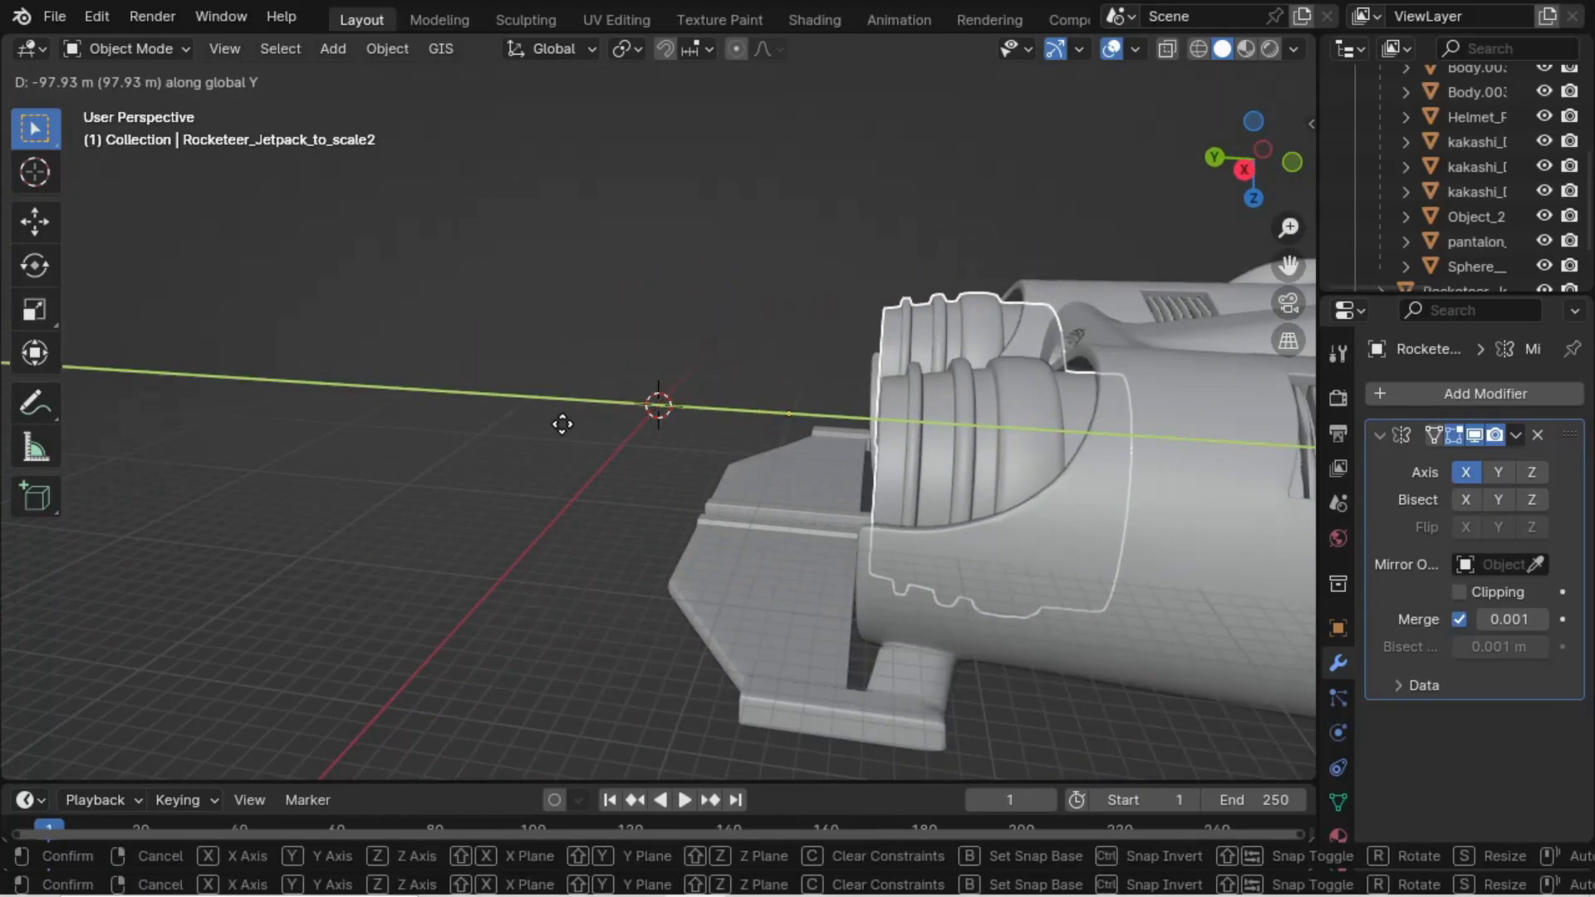
left_click(571, 424)
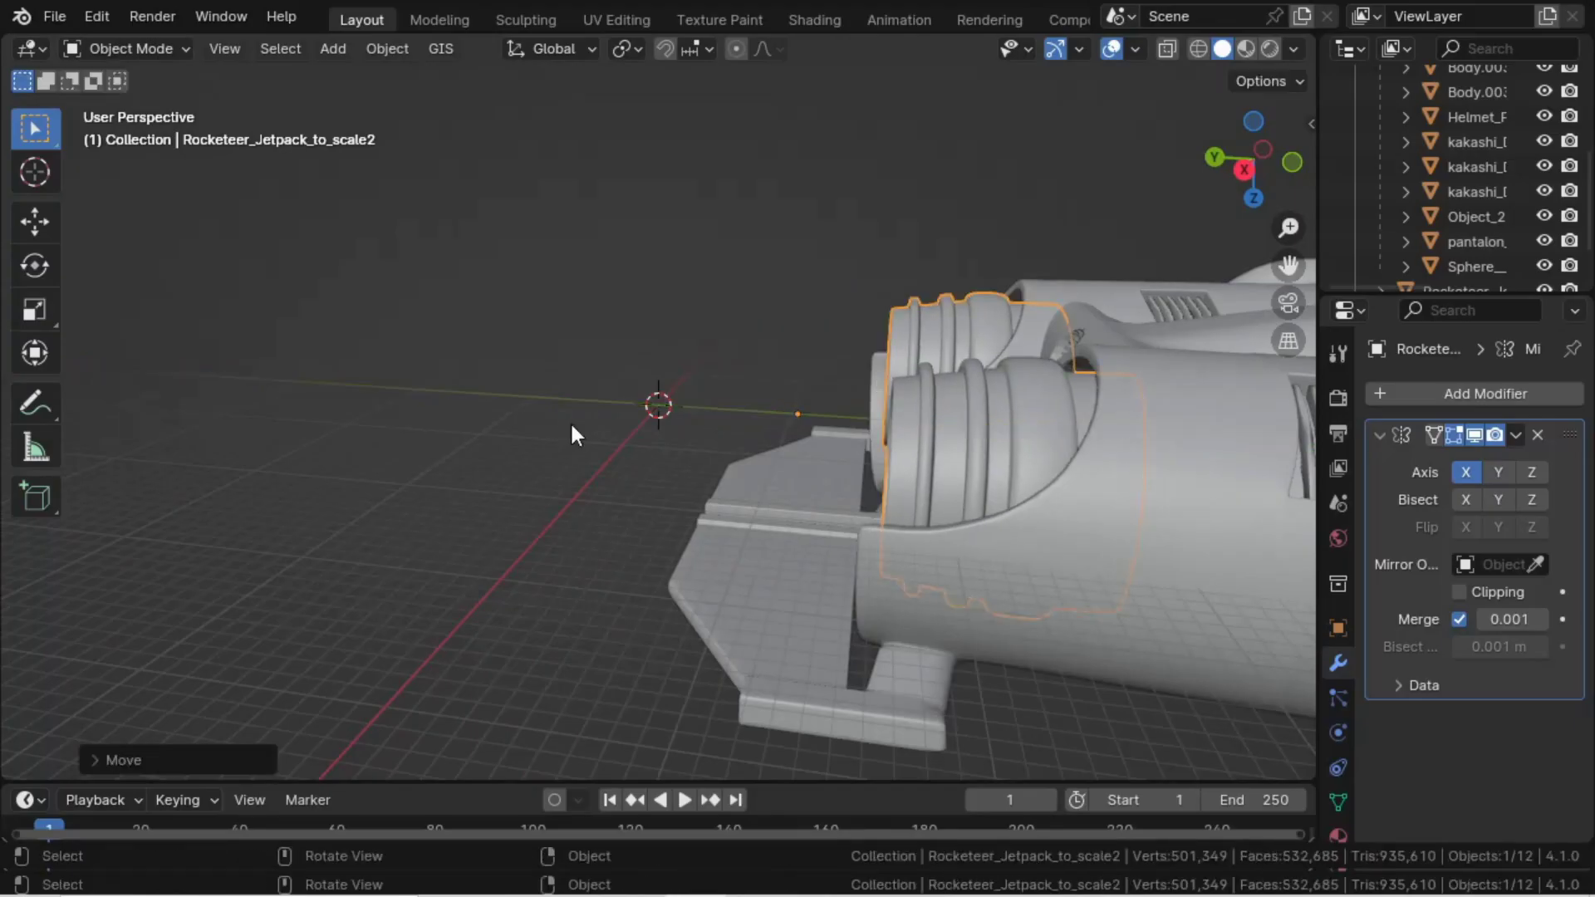
middle_click_drag(569, 421, 582, 391)
middle_click_drag(725, 399, 820, 335)
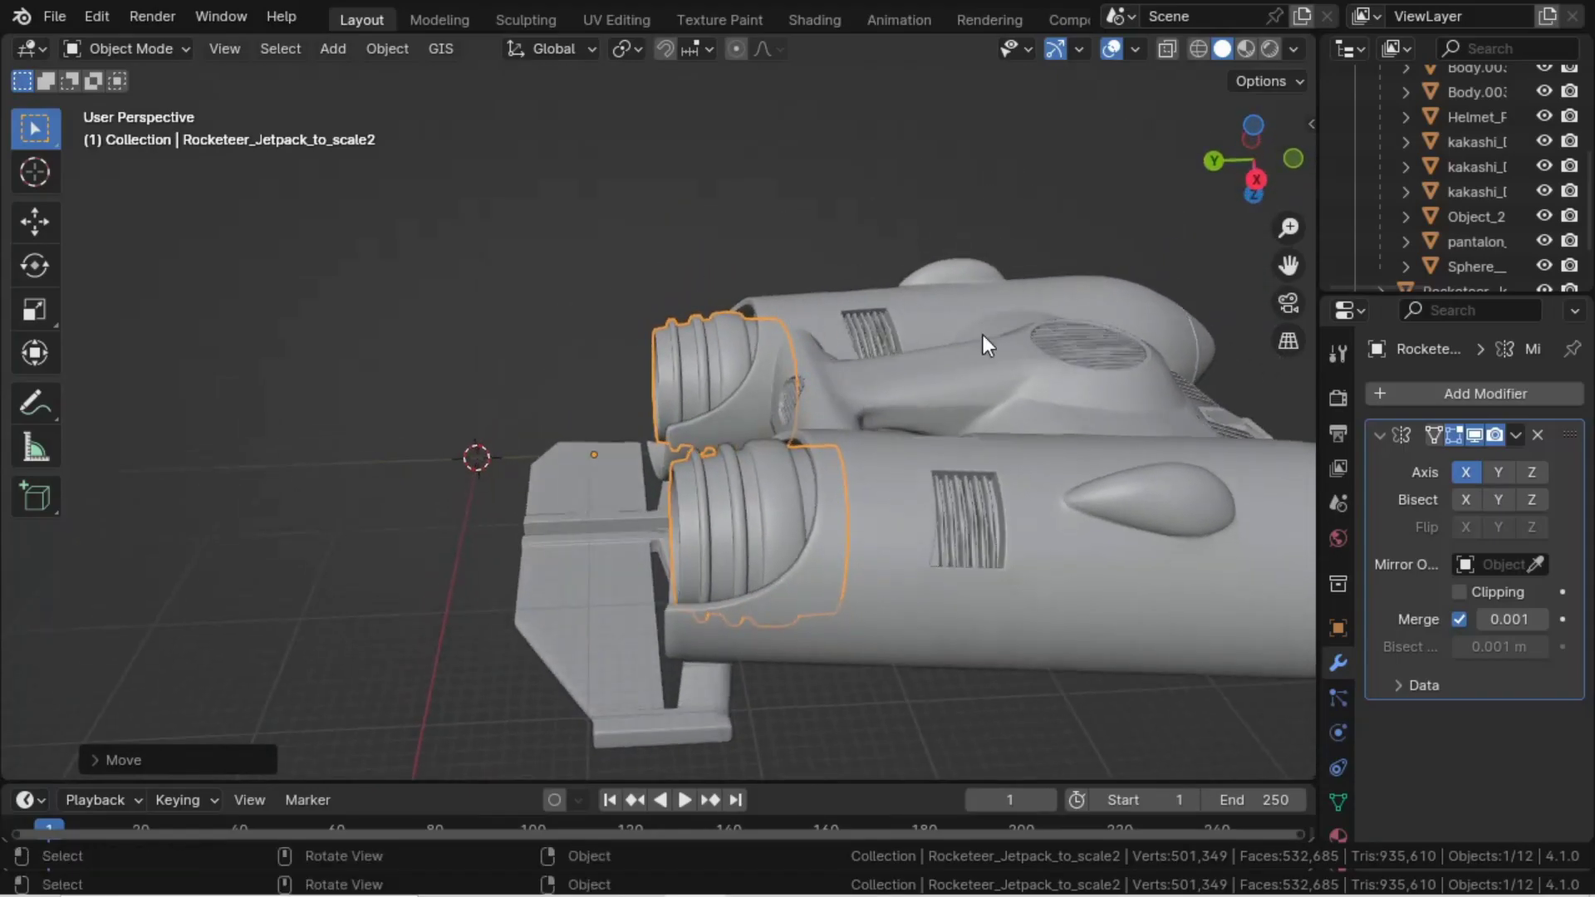
- Apply the nozzles' Mirror modifier and join them with the main jetpack body into one object
left_click(1516, 434)
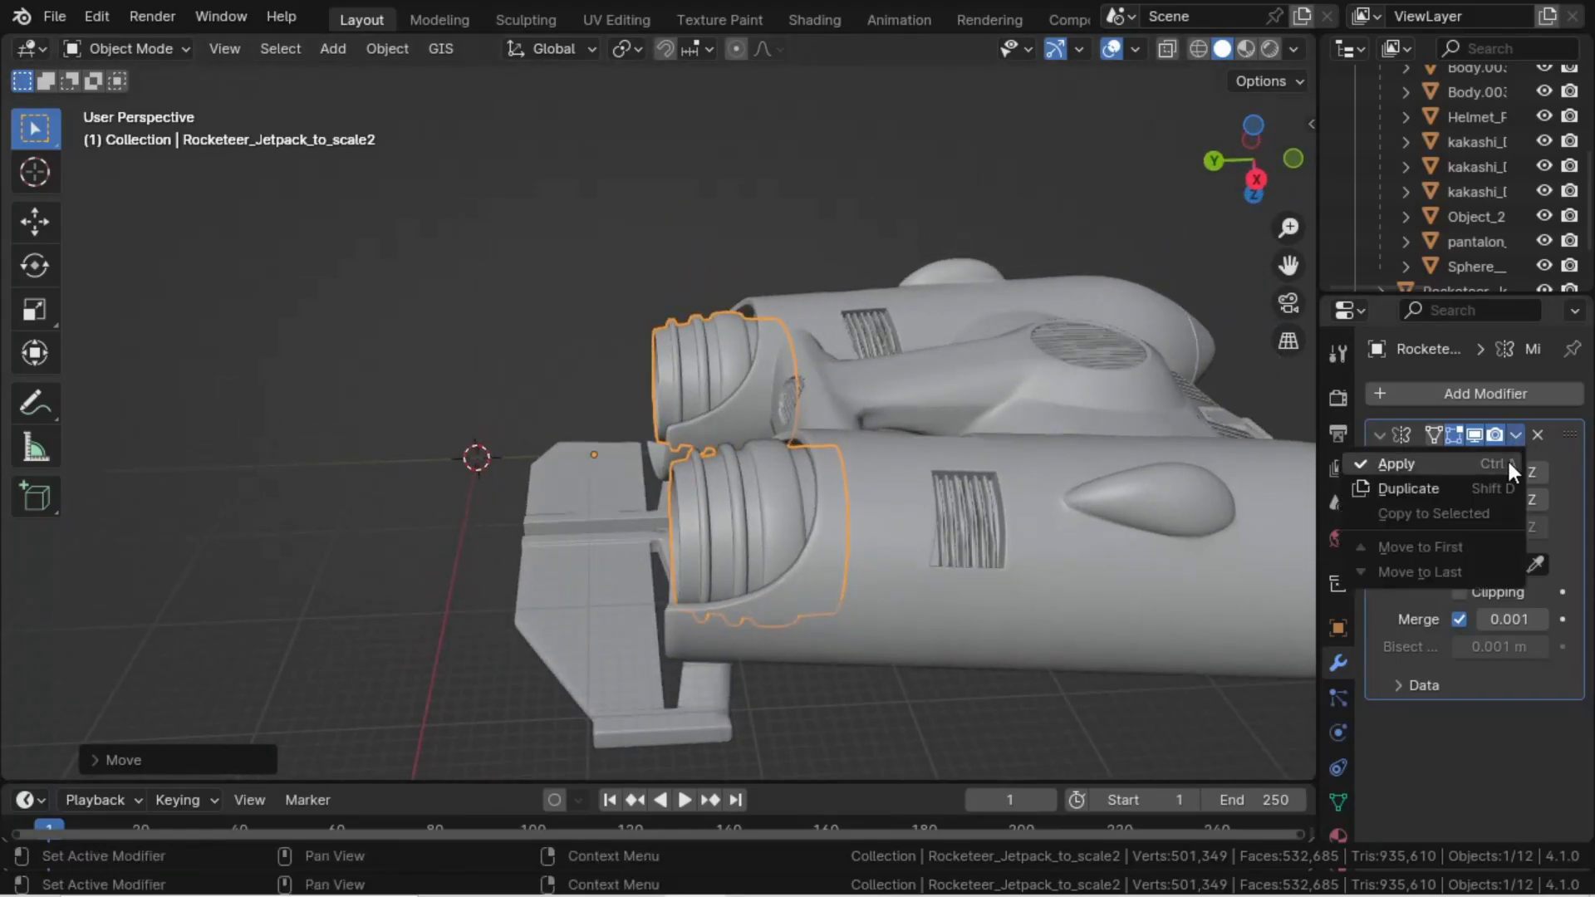
left_click(1507, 463)
middle_click_drag(476, 218, 769, 407)
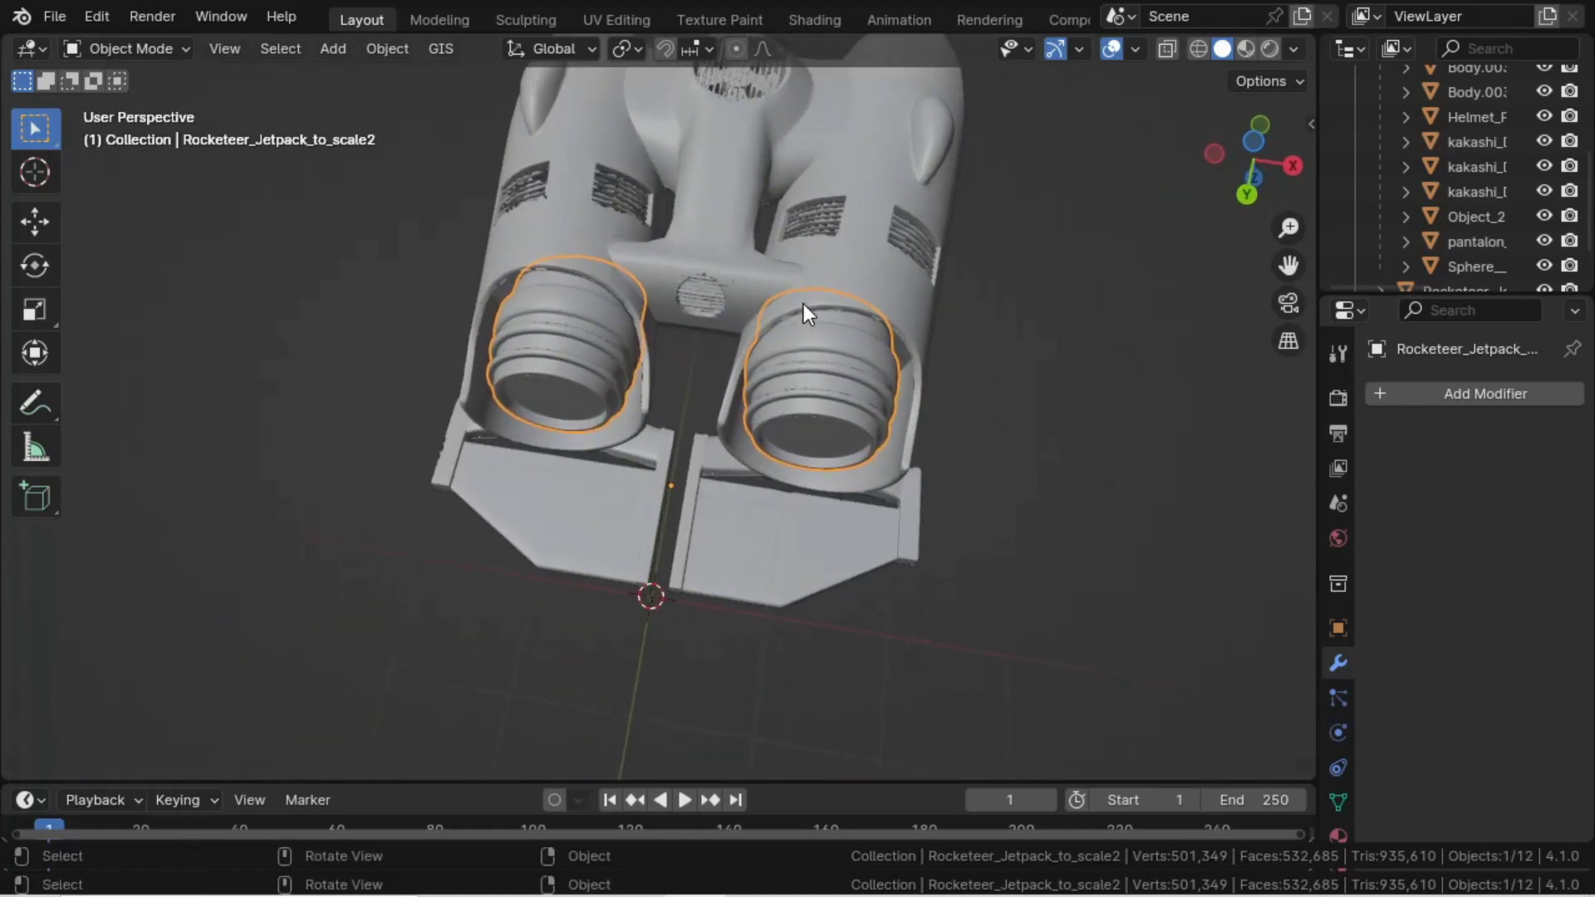
left_click(841, 271, "shift")
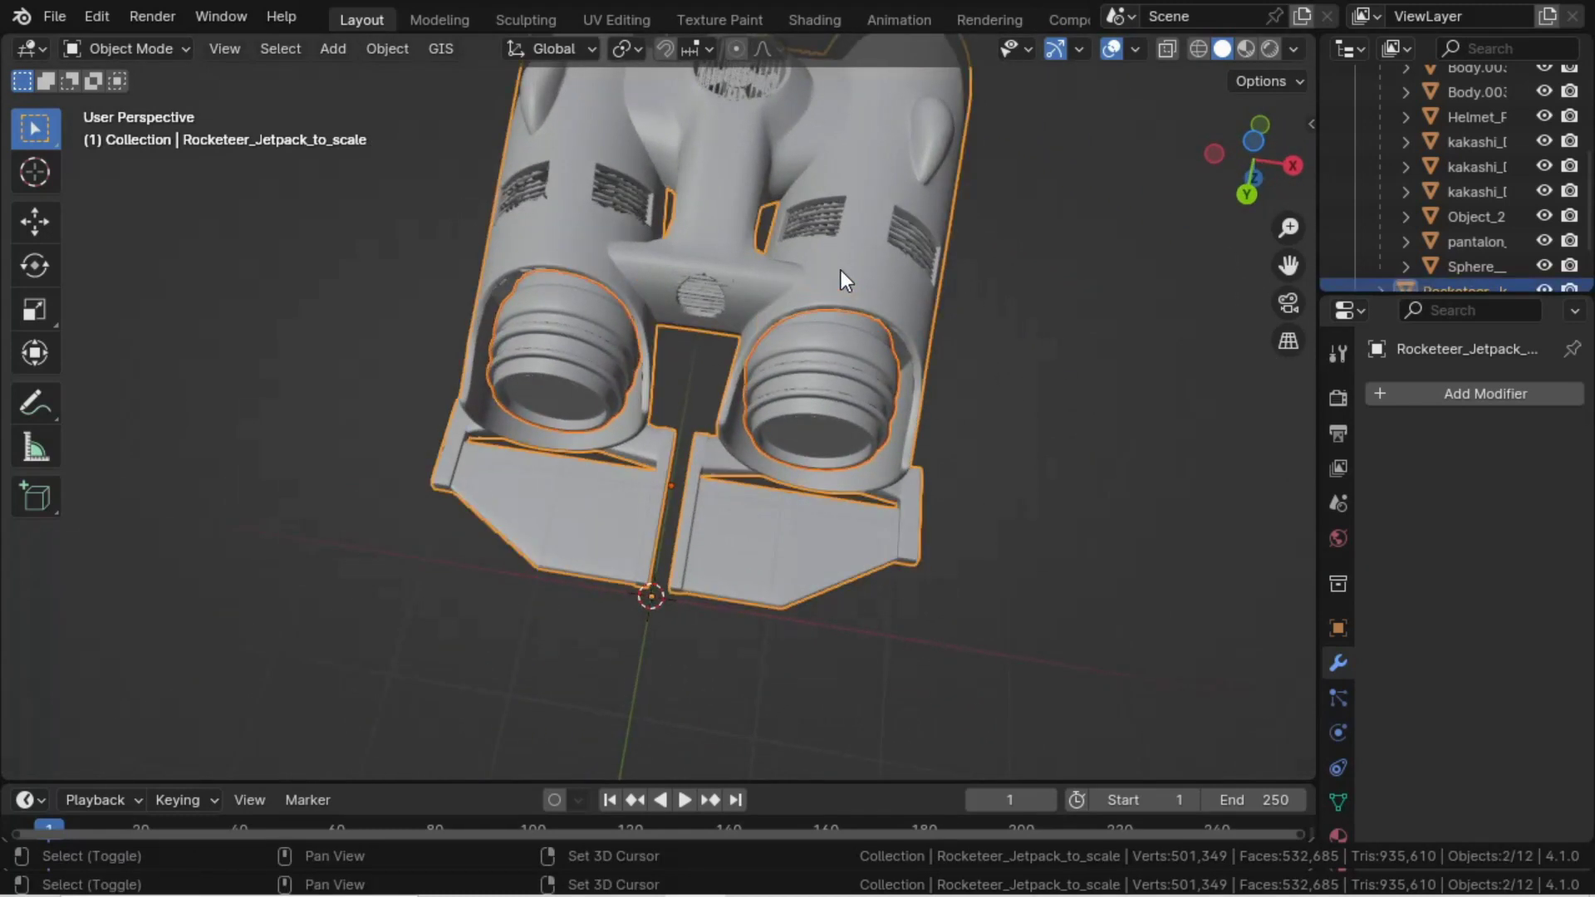
middle_click_drag(680, 296, 711, 362)
key("KP_7")
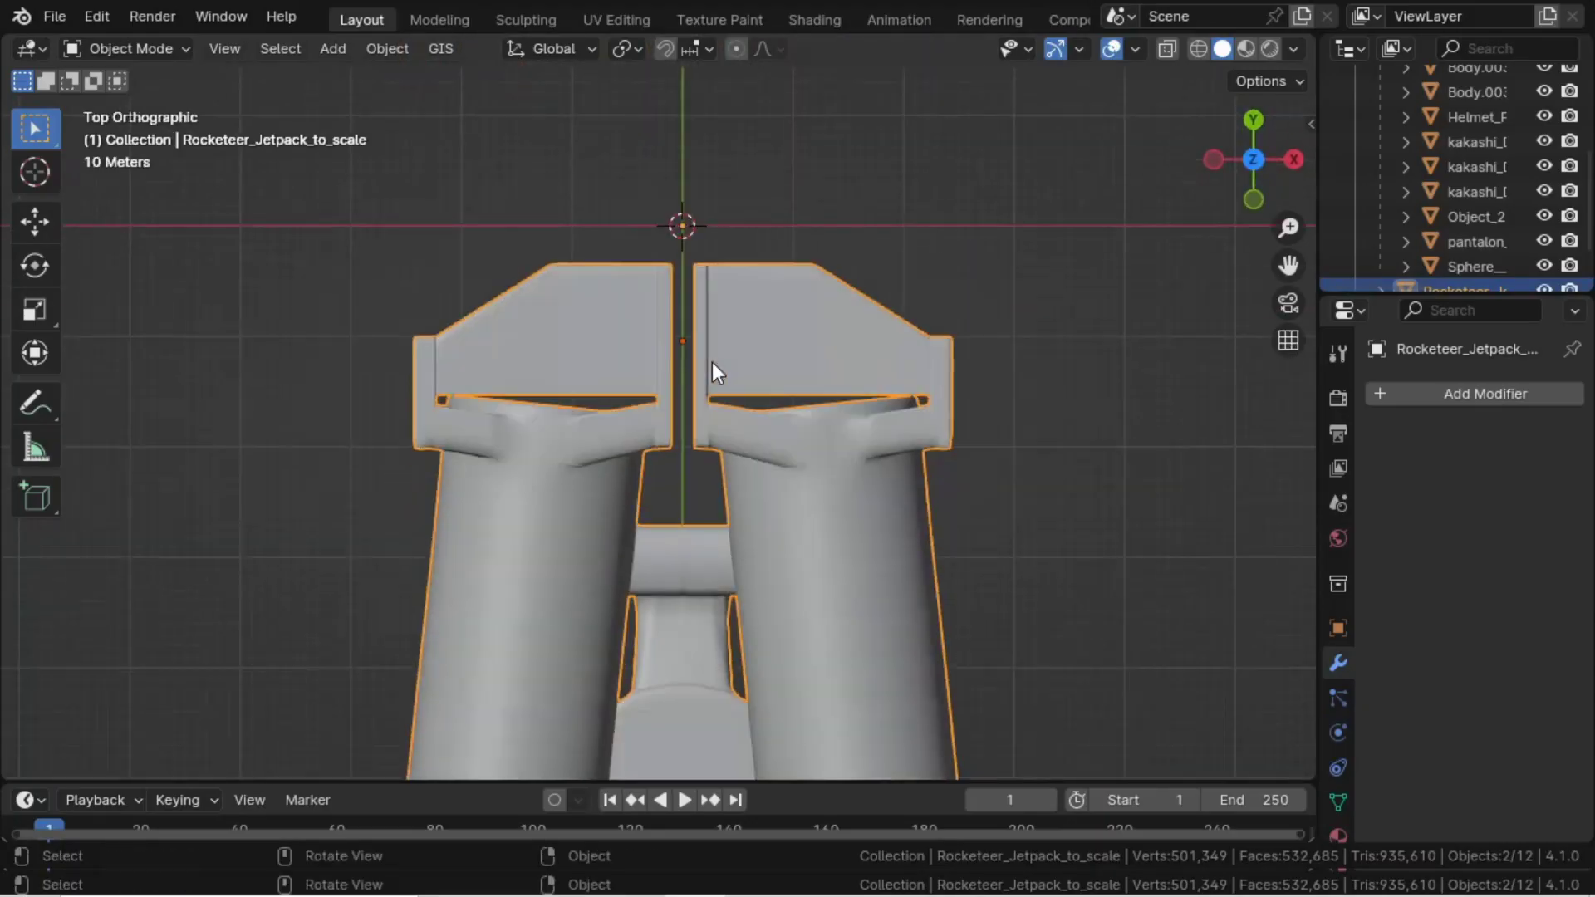
key("ctrl+KP_7")
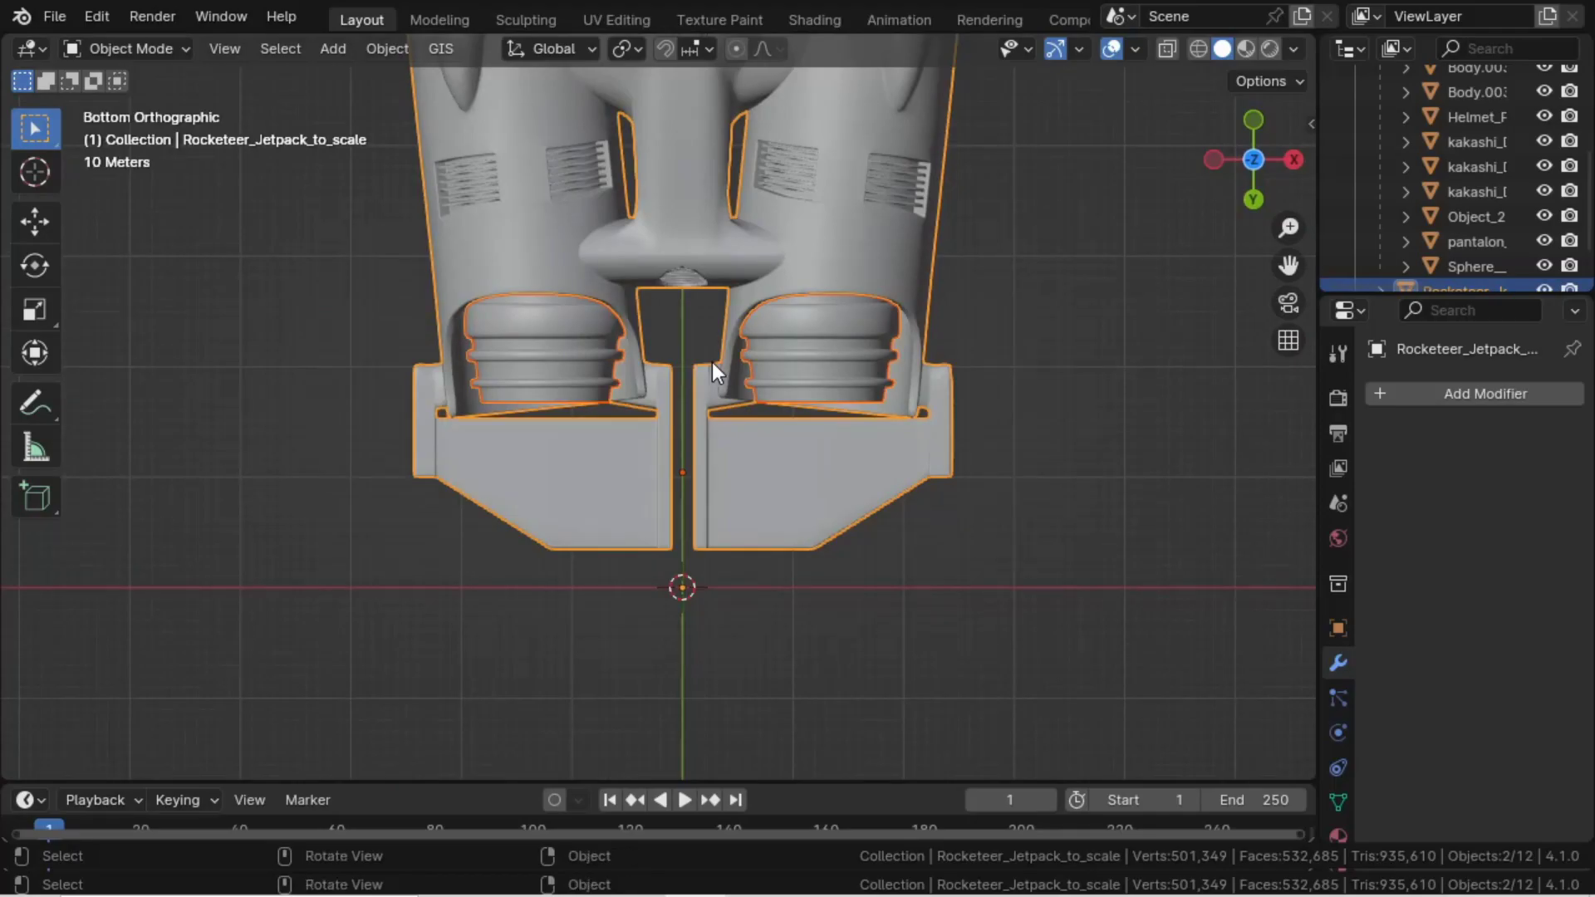
key("Delete")
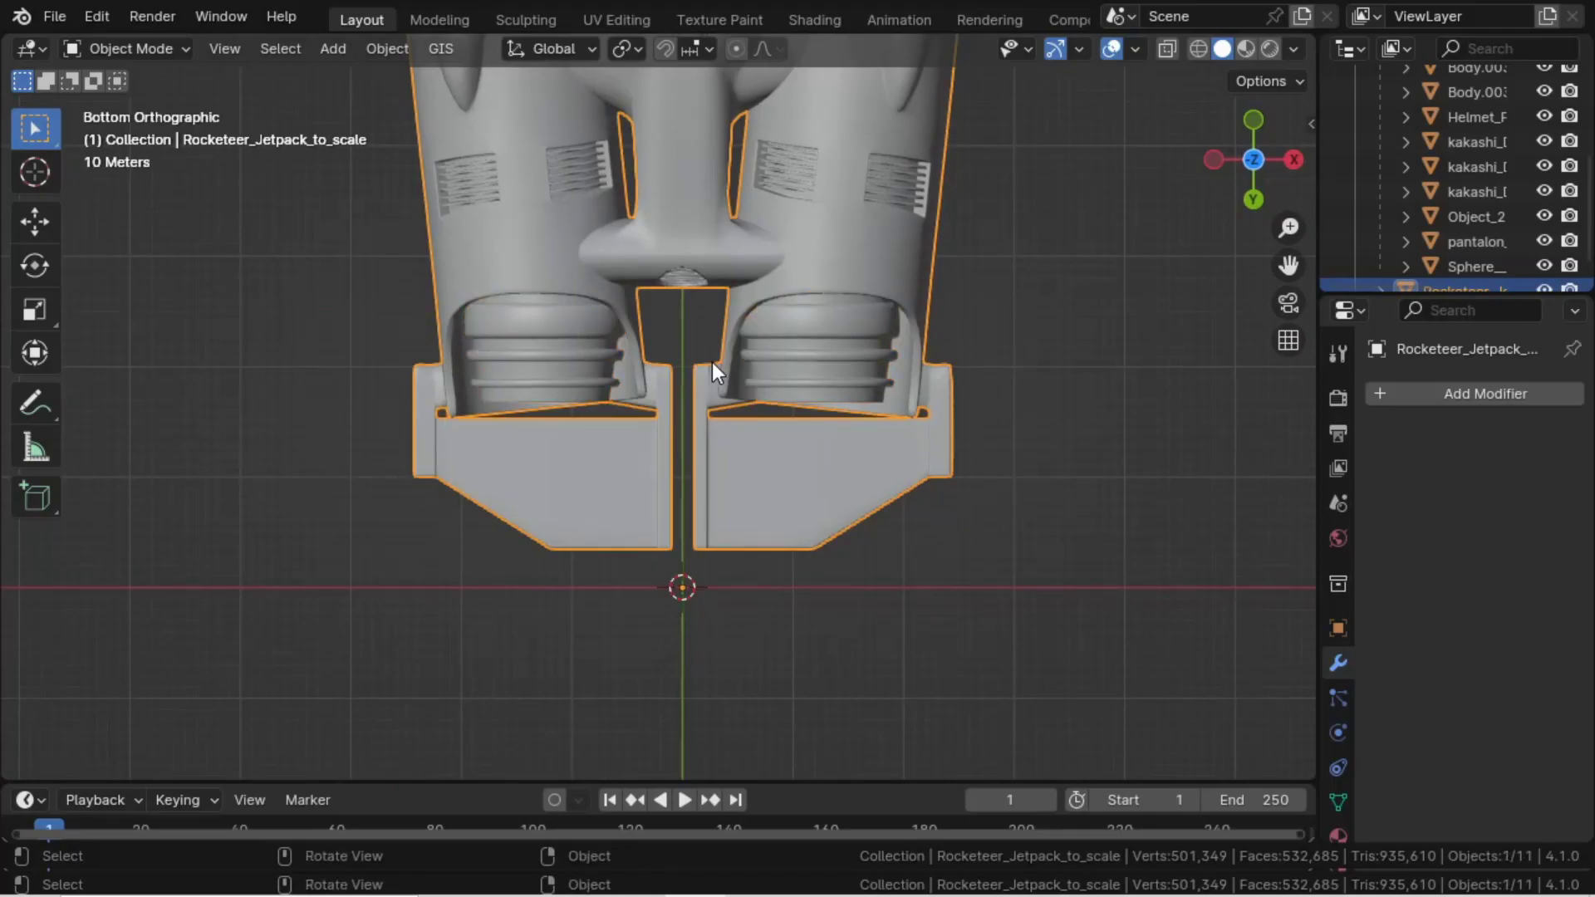
- Scale the joined jetpack by a factor of 0.1 around its origin
scroll(600, 416, "down", 3)
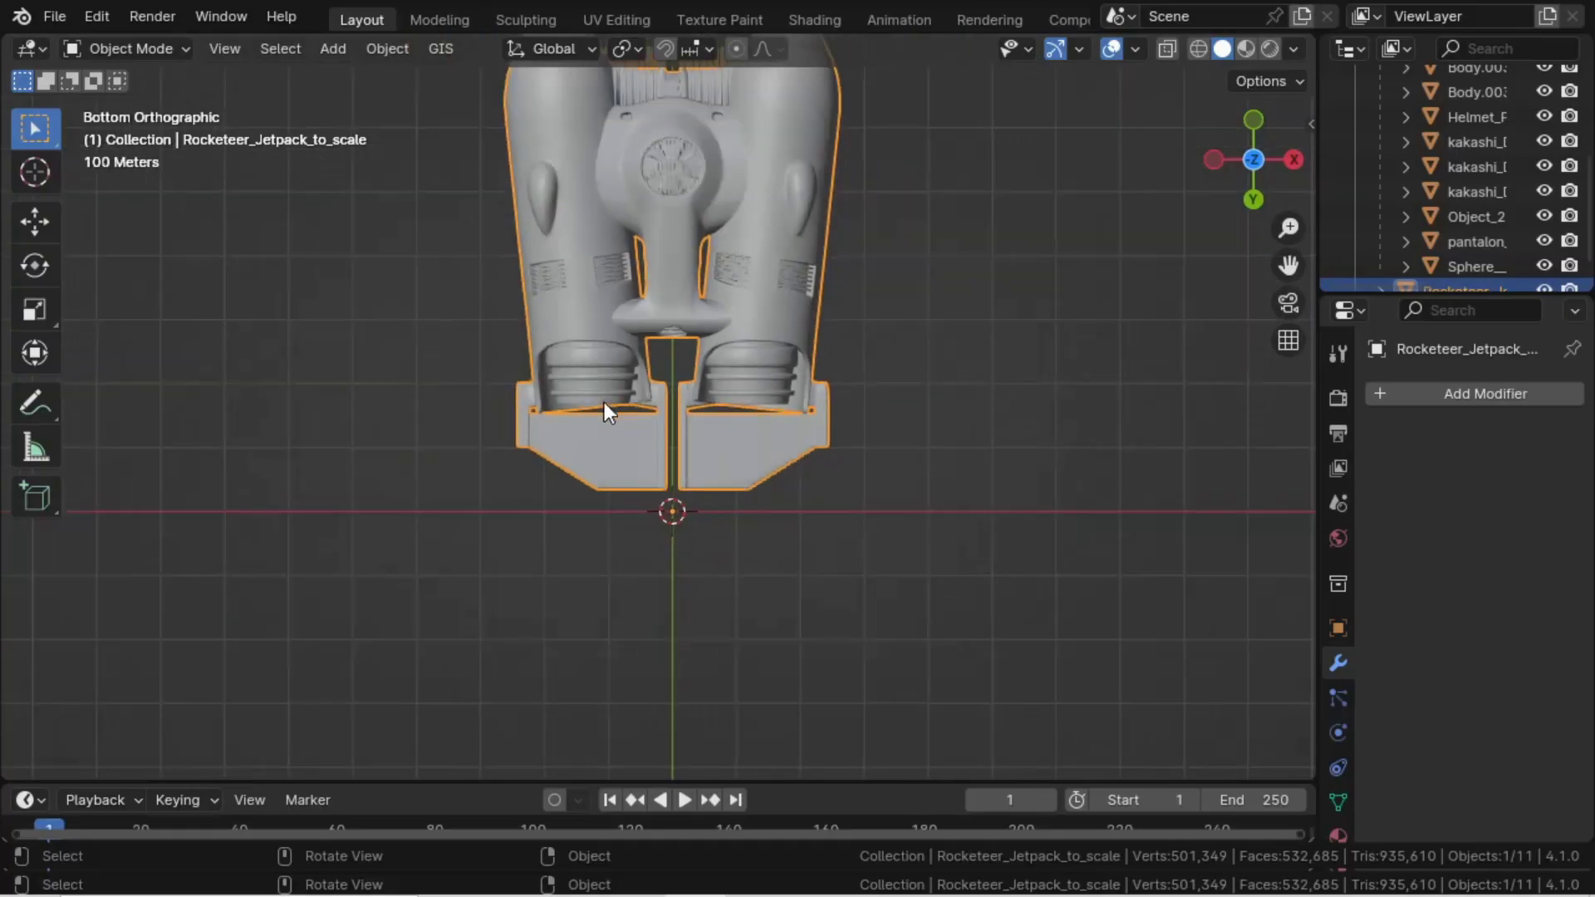
key("KP_3")
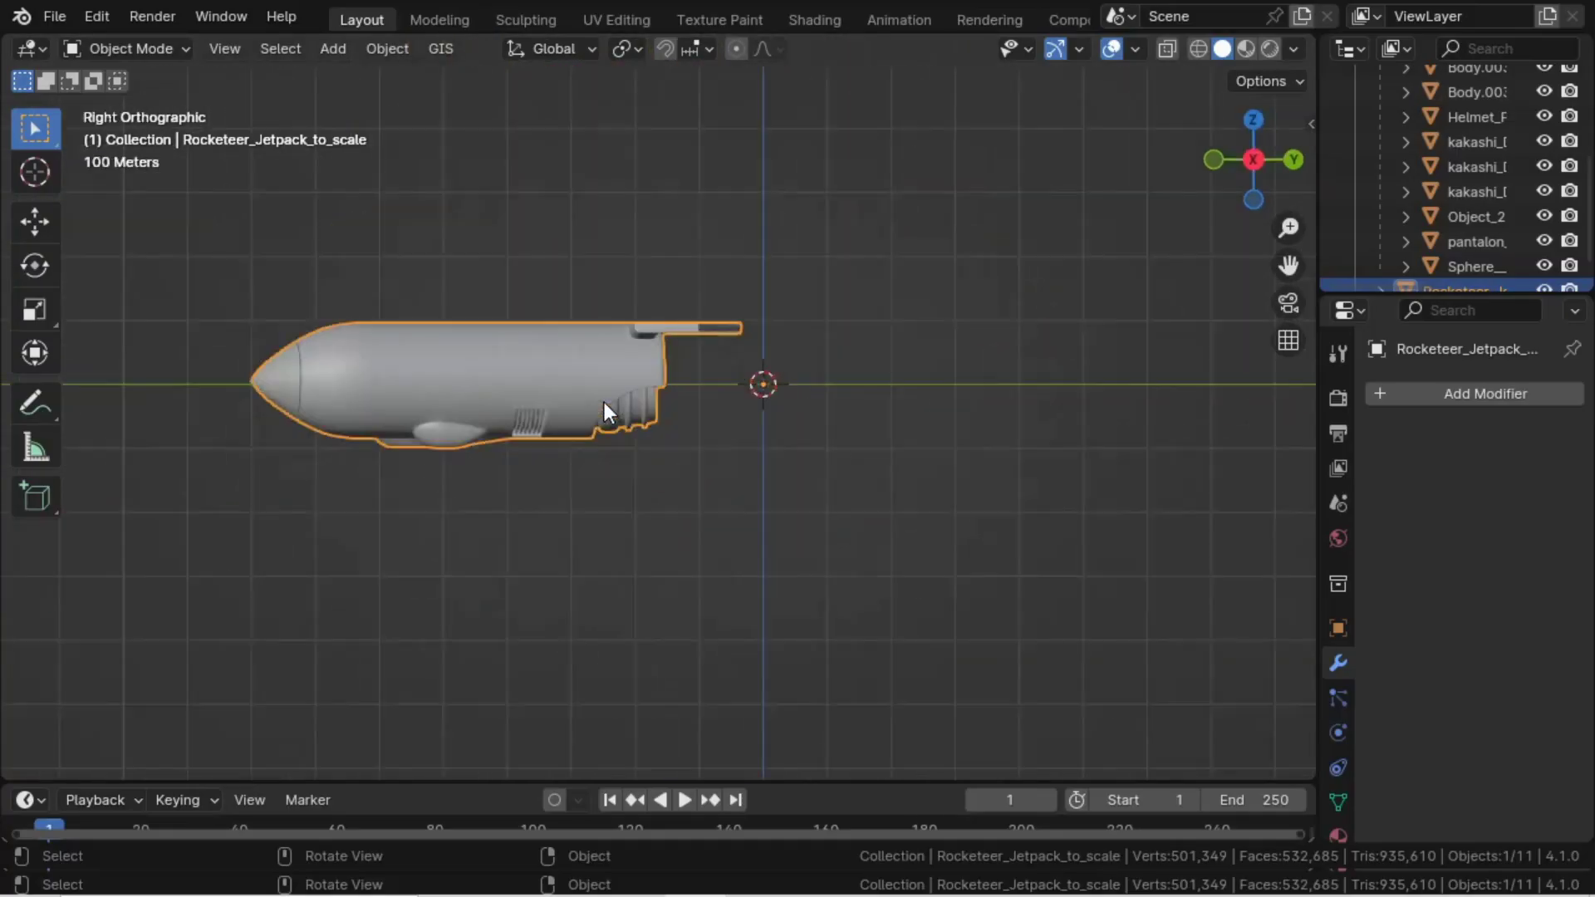
type("s0.1")
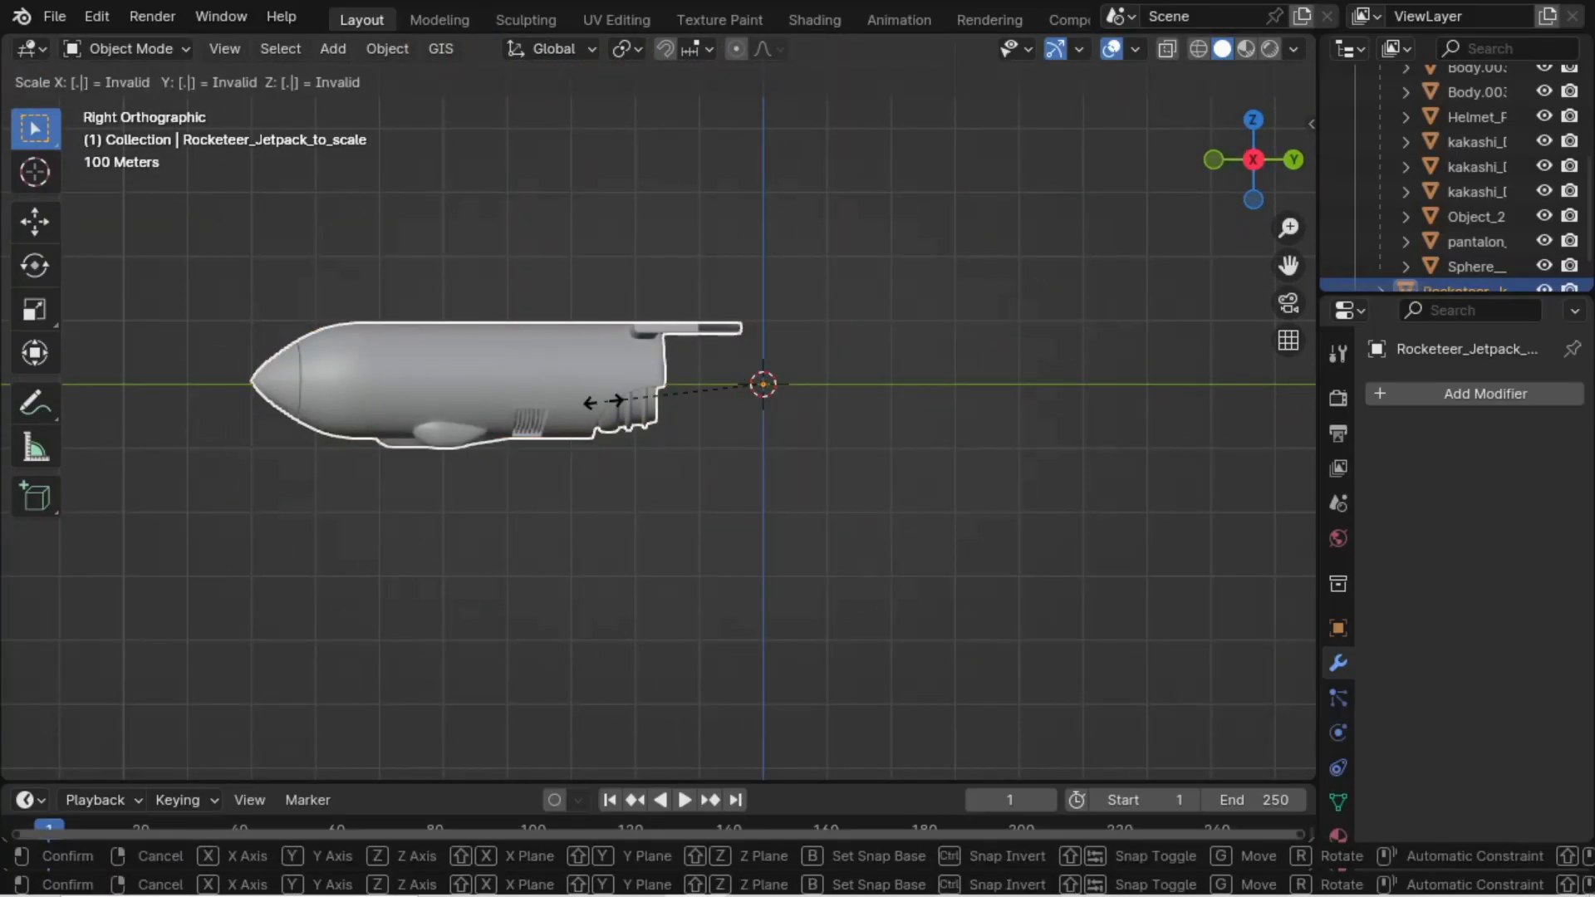
key("Return")
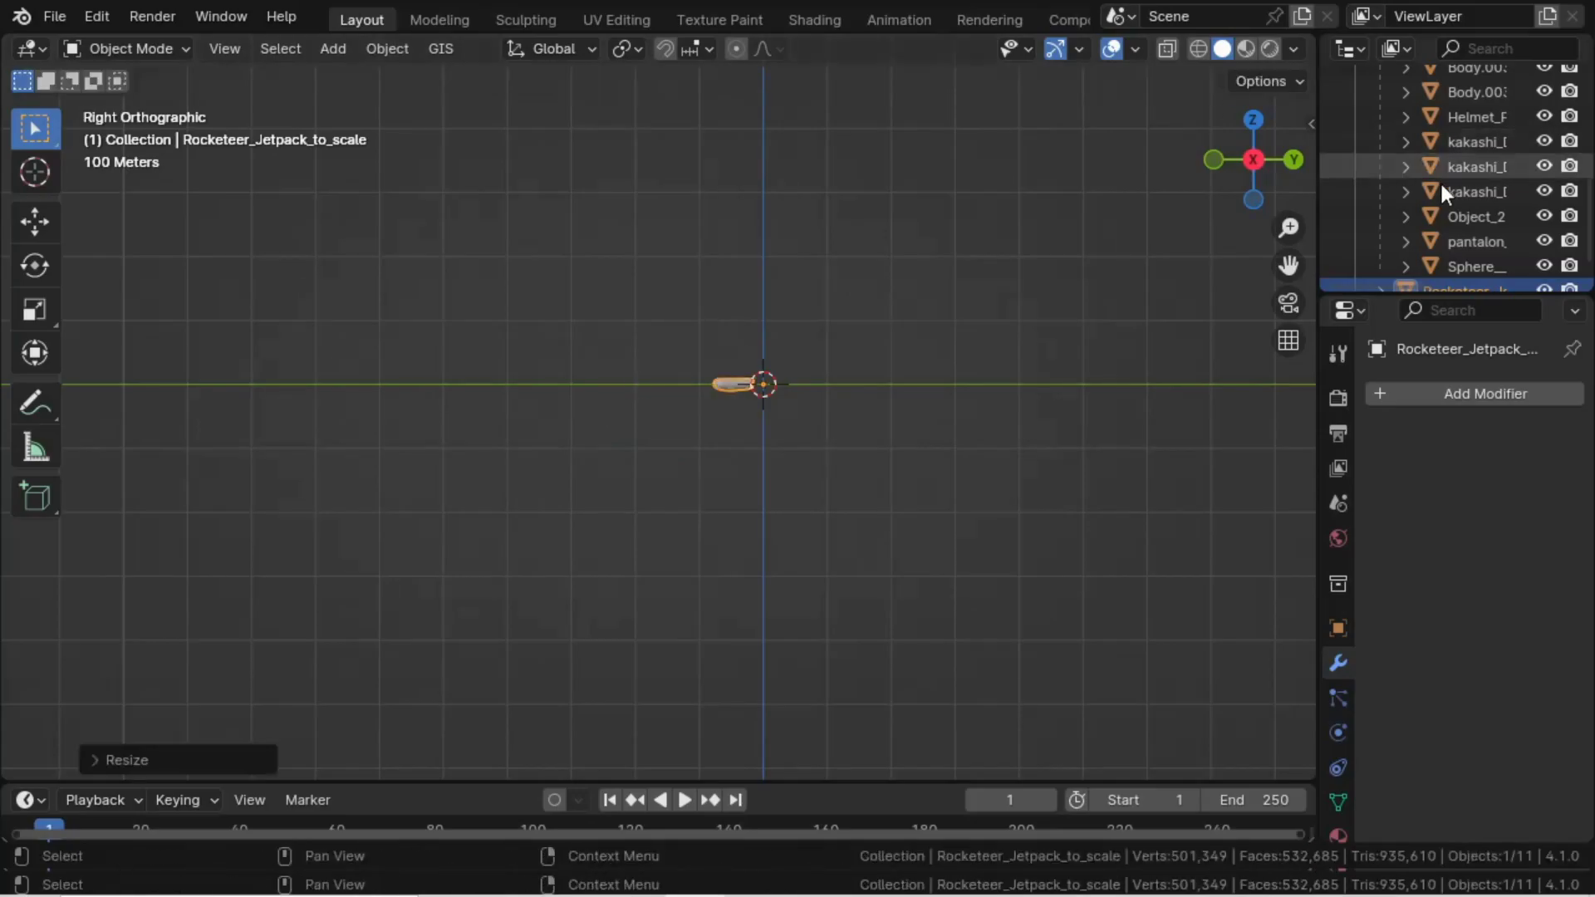
- Enlarge the scene's object list and scale the jetpack by 0.1 a second time
left_click_drag(1495, 296, 1501, 600)
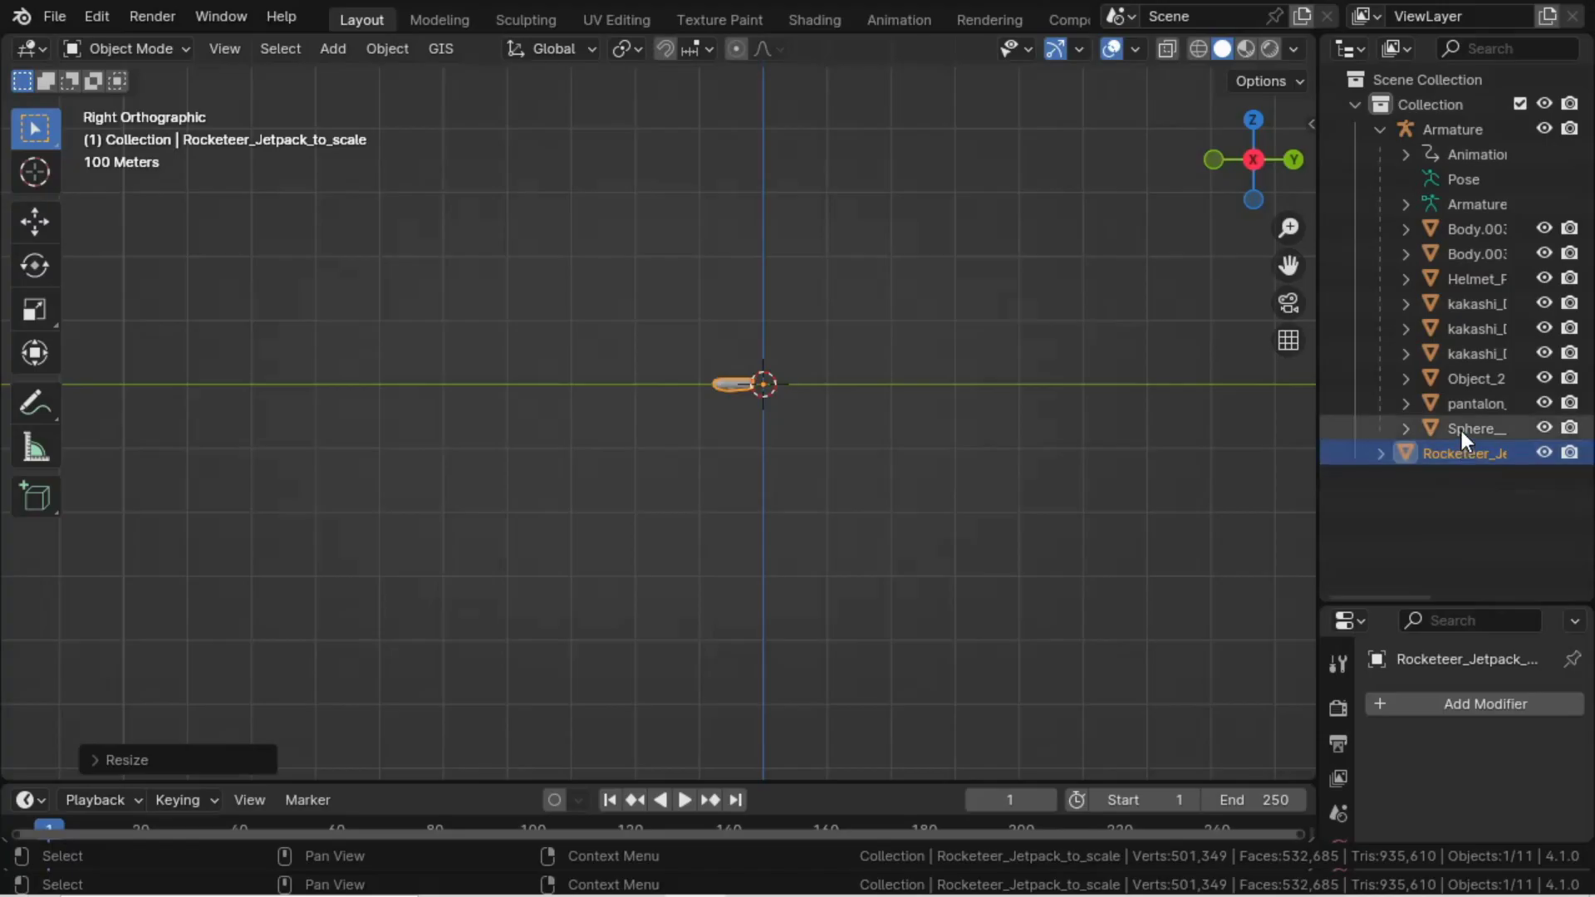
key("KP_Decimal")
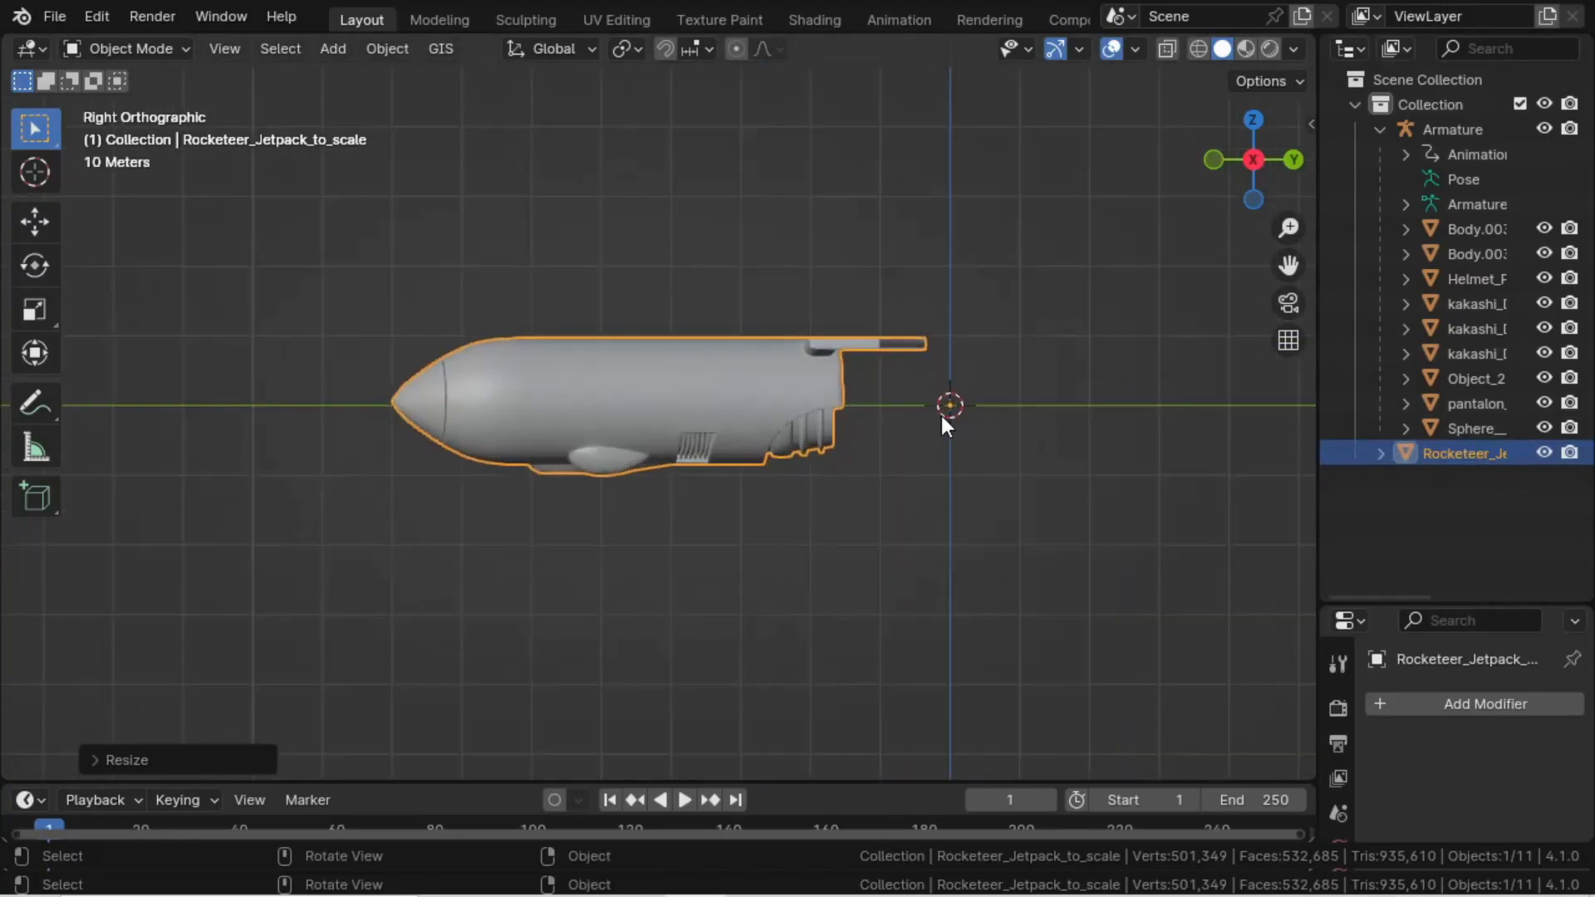
scroll(941, 415, "up", 3)
middle_click_drag(940, 415, 751, 420, "shift")
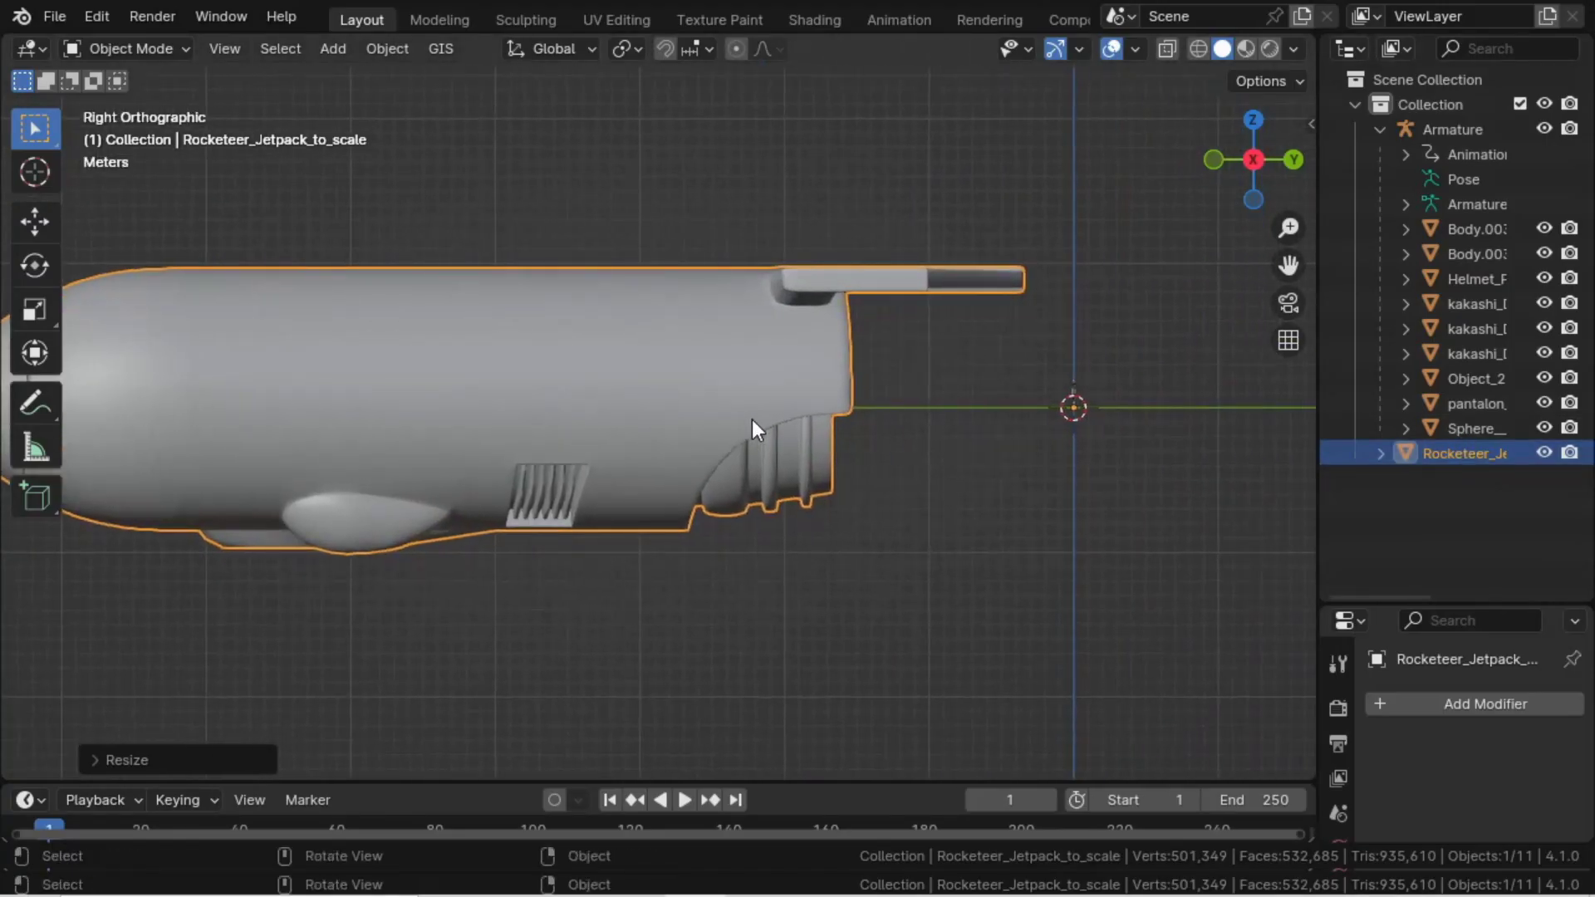
type("s.1")
key("Return")
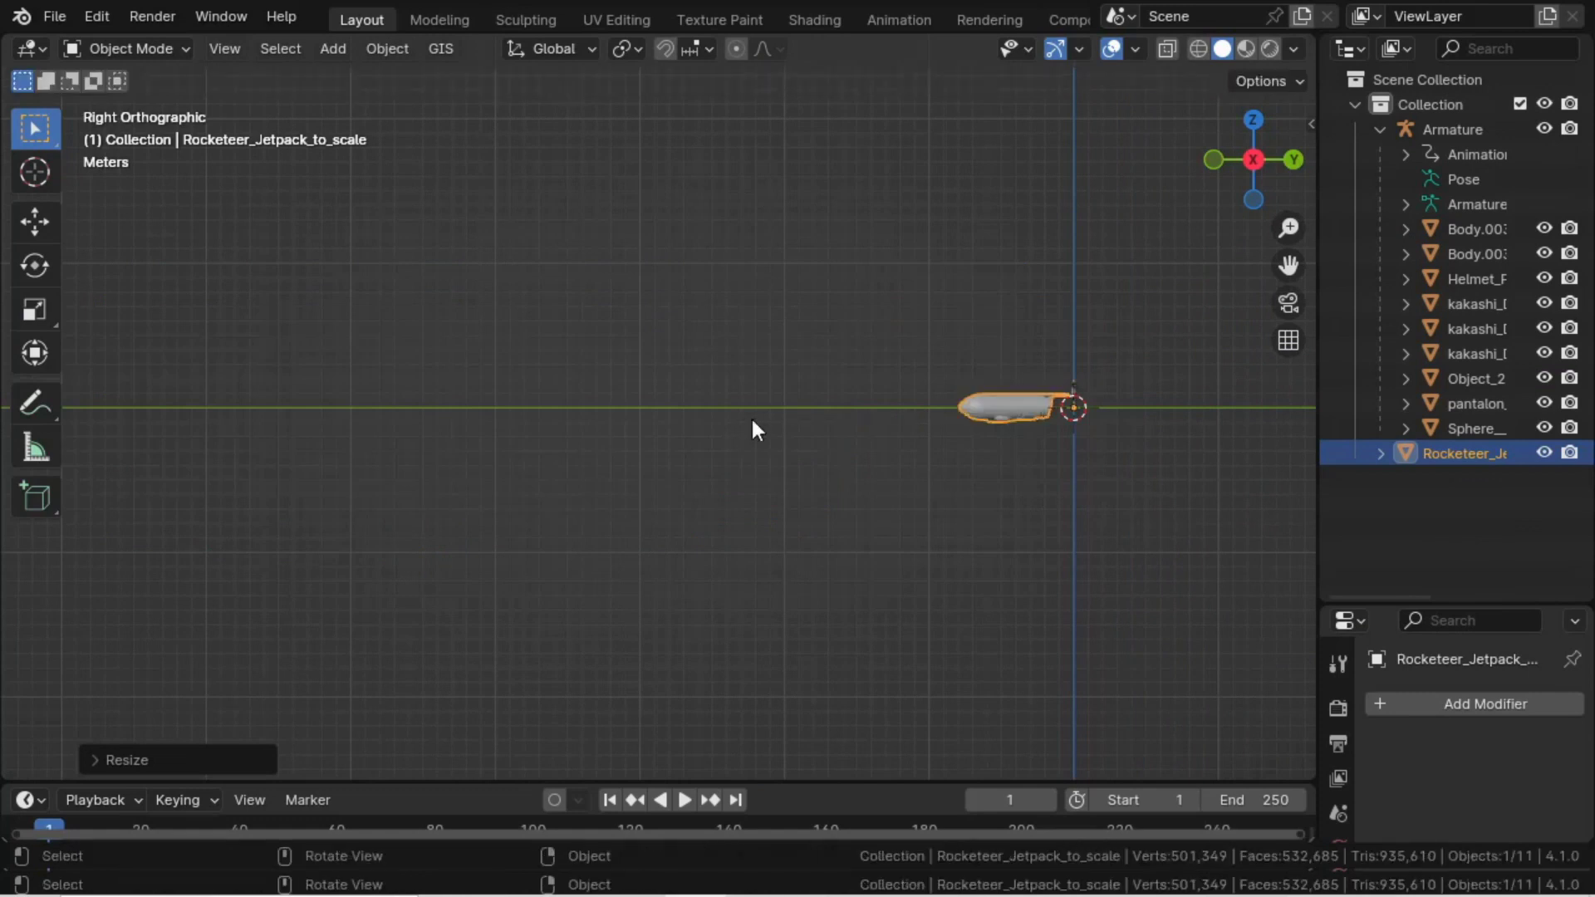
type("s.2")
key("Return")
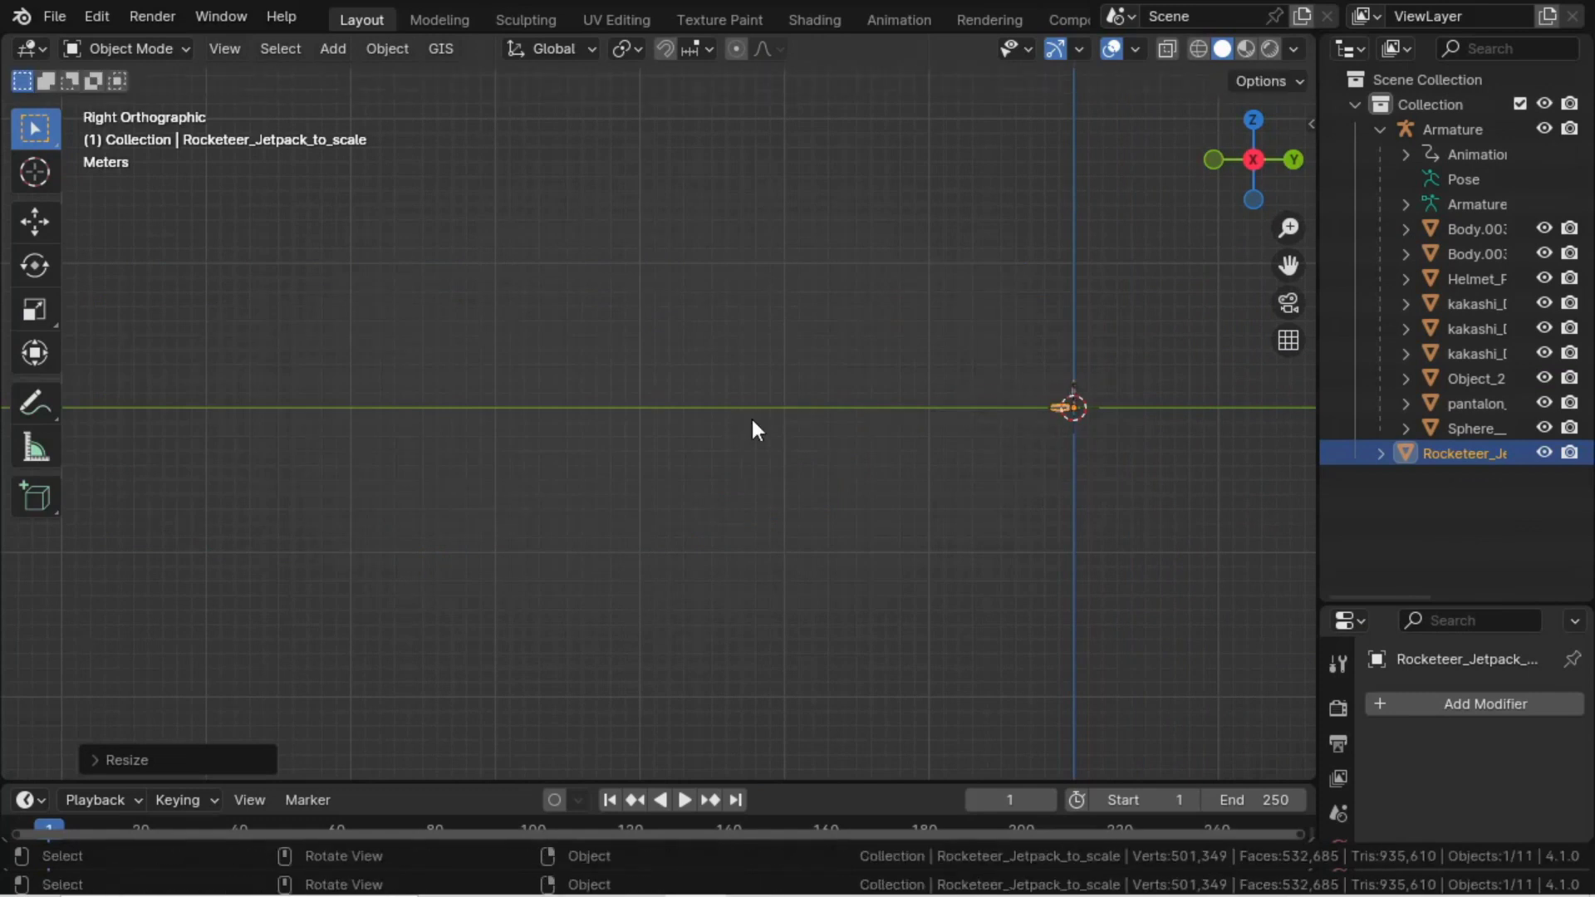
key("ctrl+z")
- Scale the jetpack by a factor of 0.1 a third time to bring it near the character's size
type("s.1")
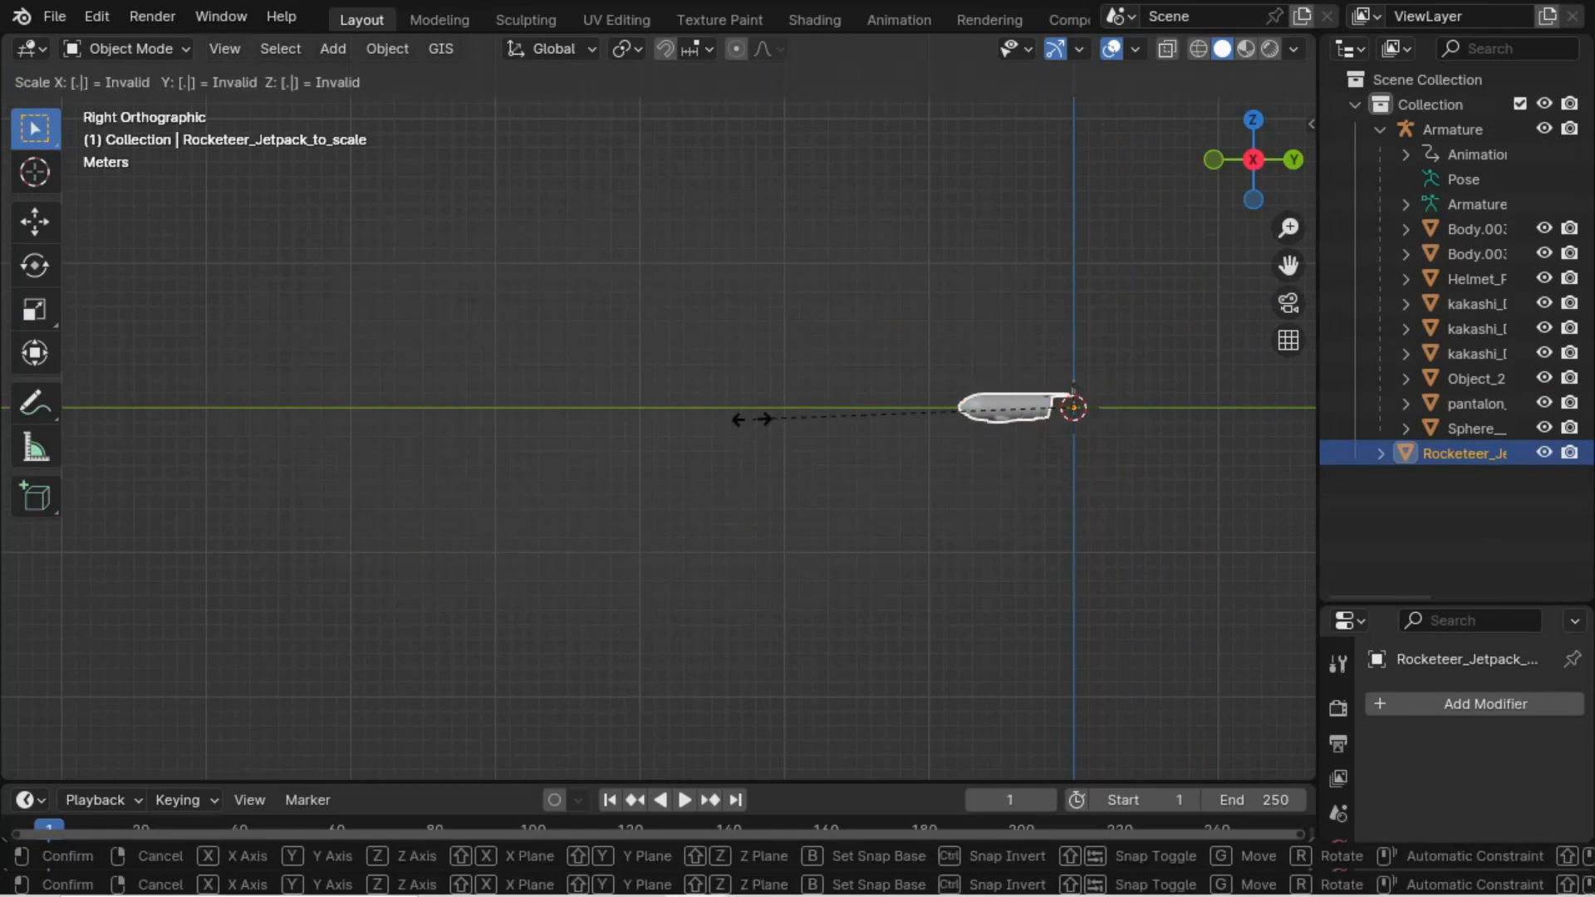
key("Return")
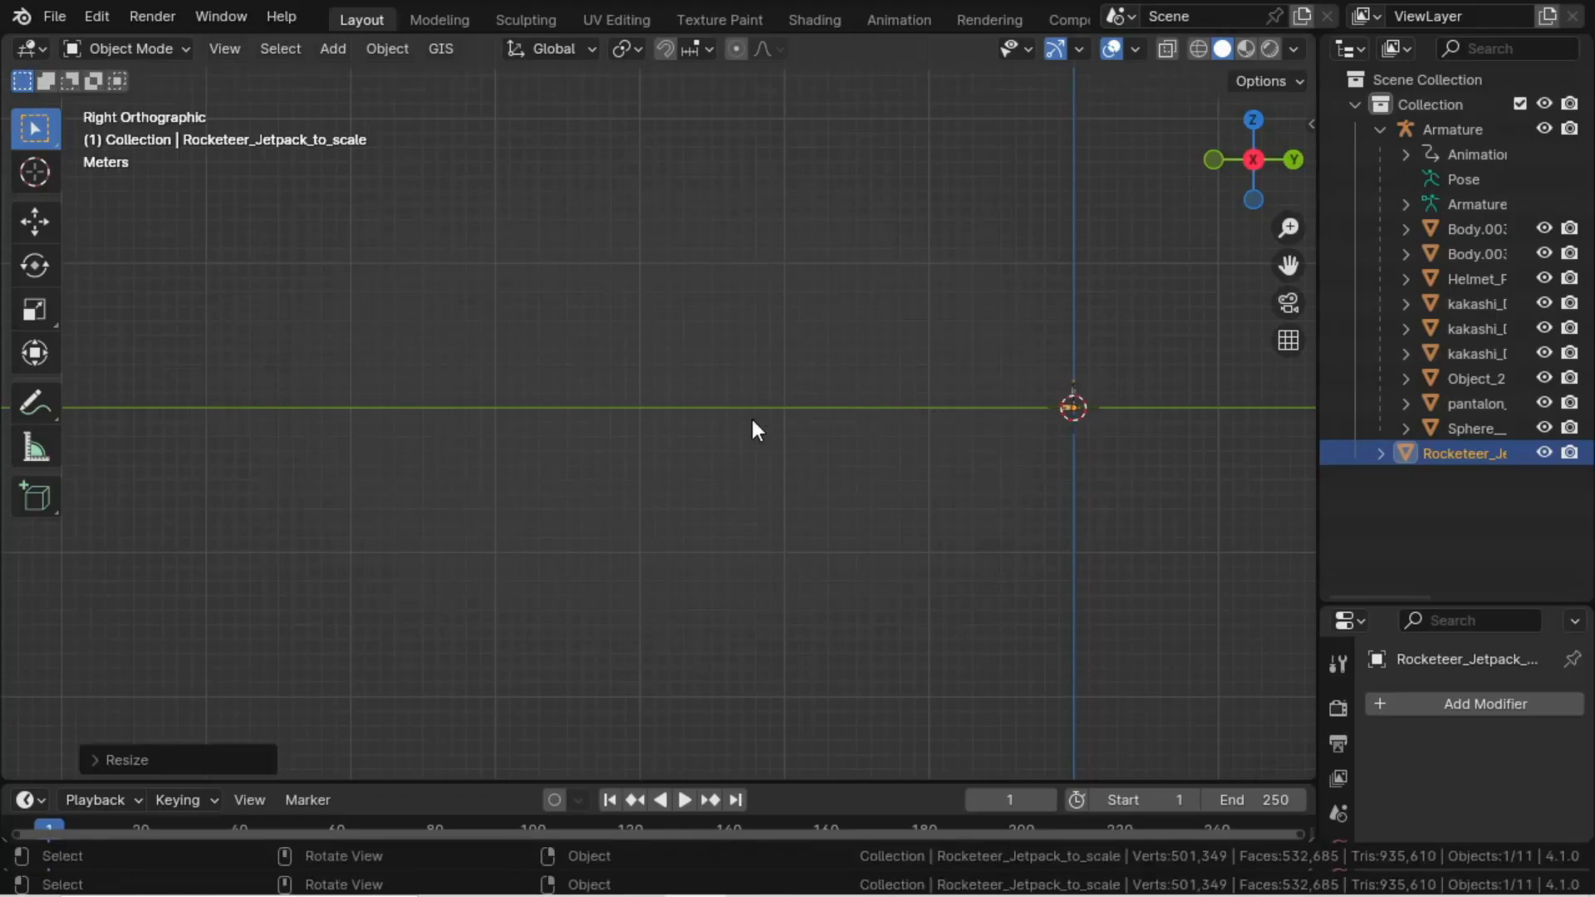
middle_click_drag(1005, 400, 572, 411, "shift")
scroll(577, 415, "up", 4)
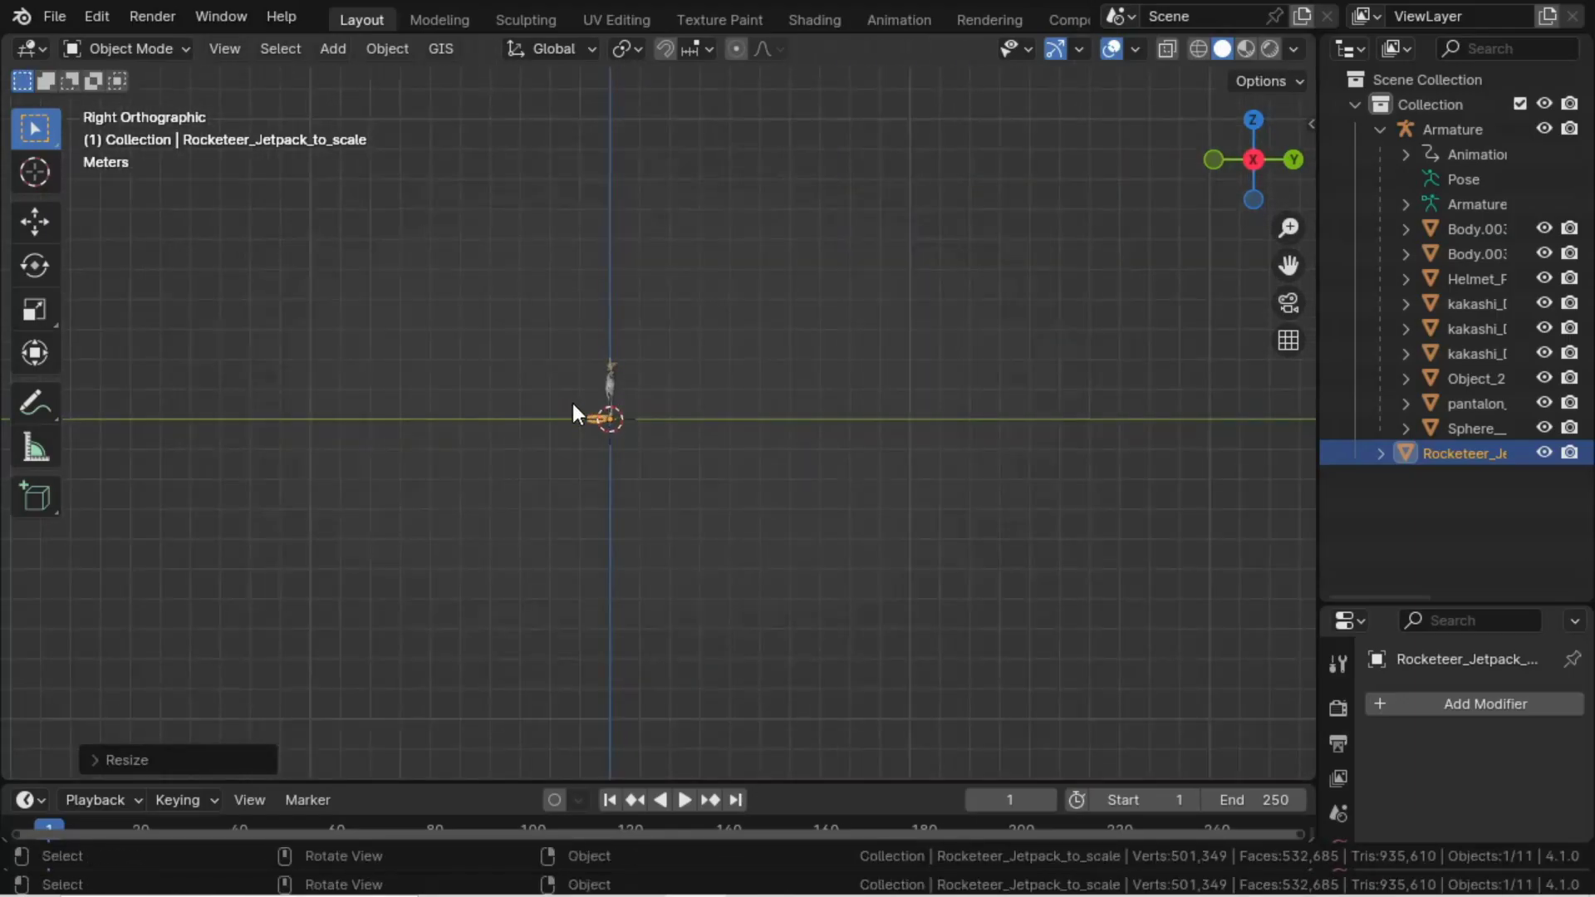
scroll(577, 415, "up", 5)
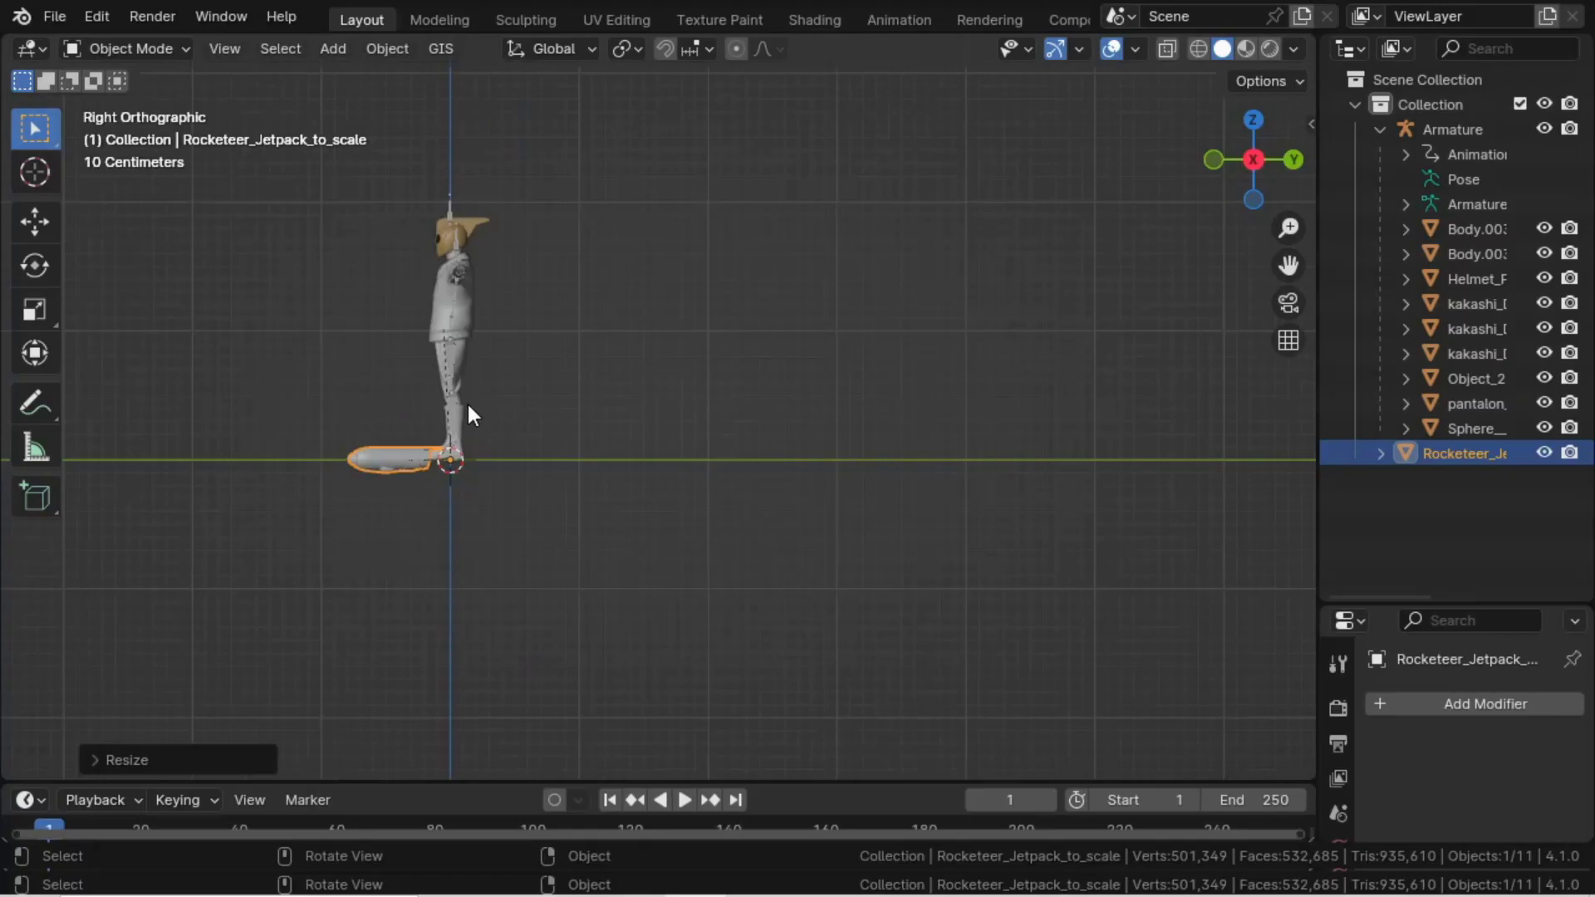
- Rotate the jetpack 90° in the side view and 180° about Z so it stands upright facing the right way
type("r90")
key("Return")
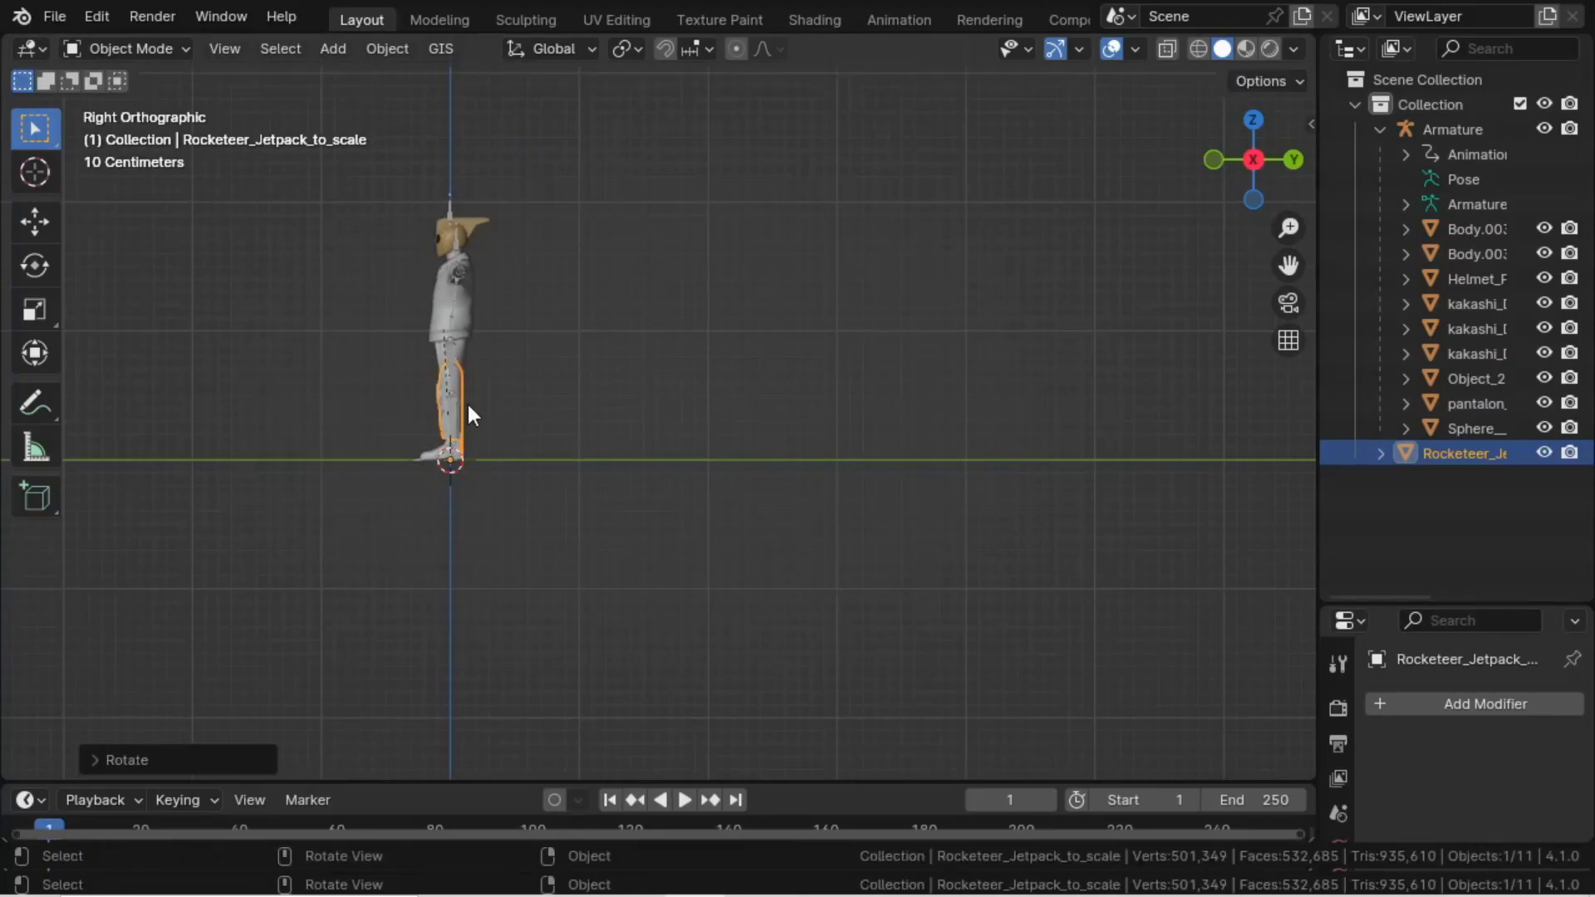
type("rz180")
key("Return")
- Move the jetpack up behind the character's back and scale it by a factor of 0.8
key("g")
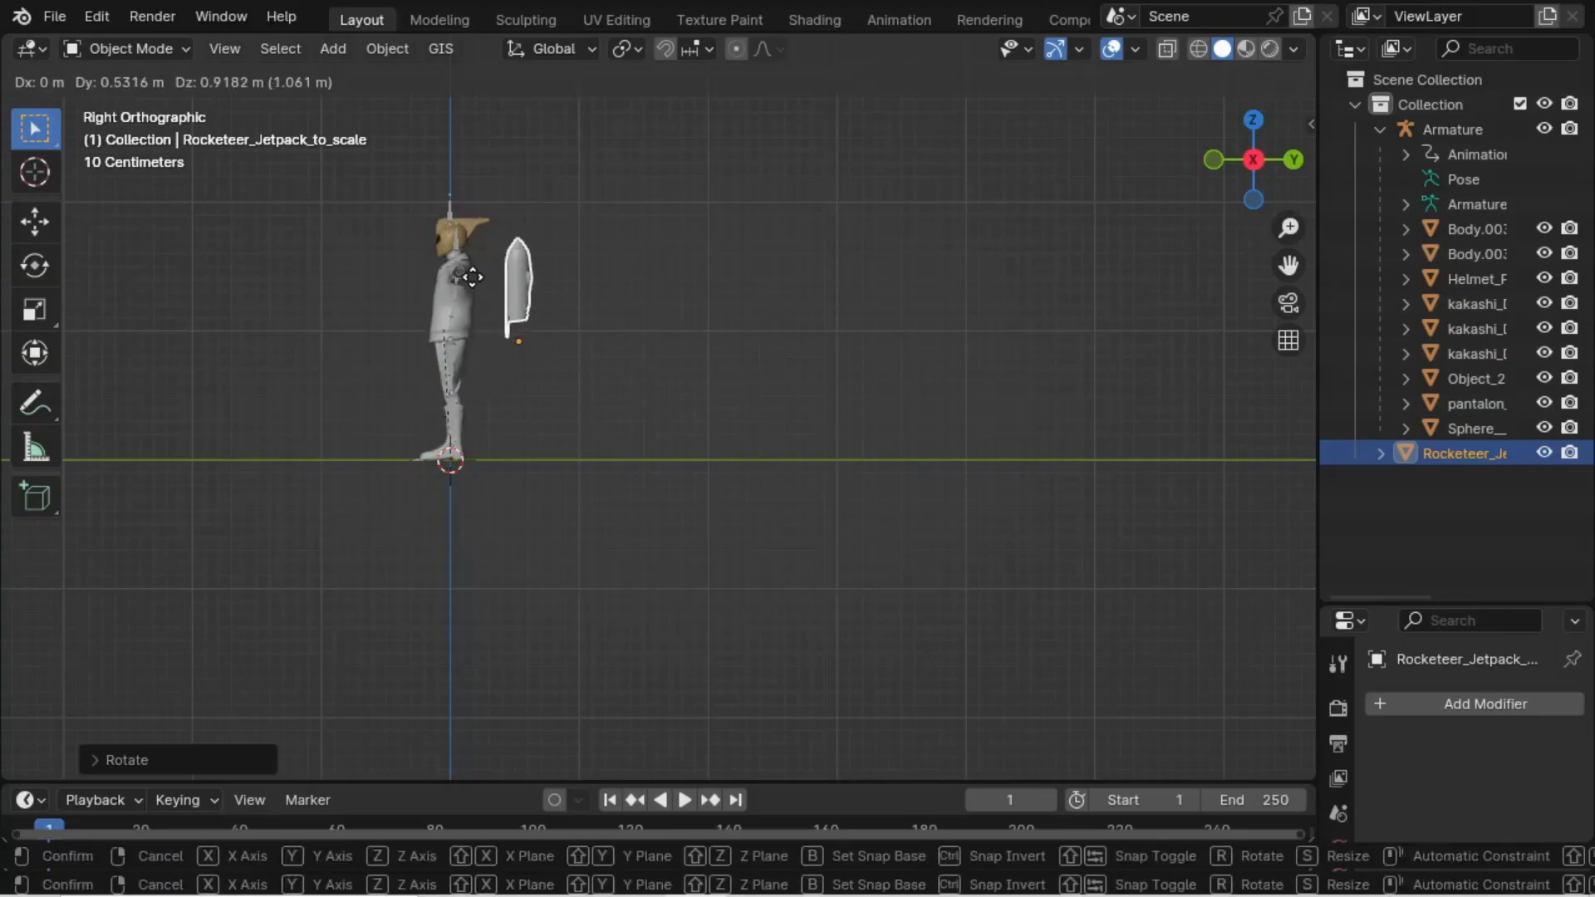
key("Return")
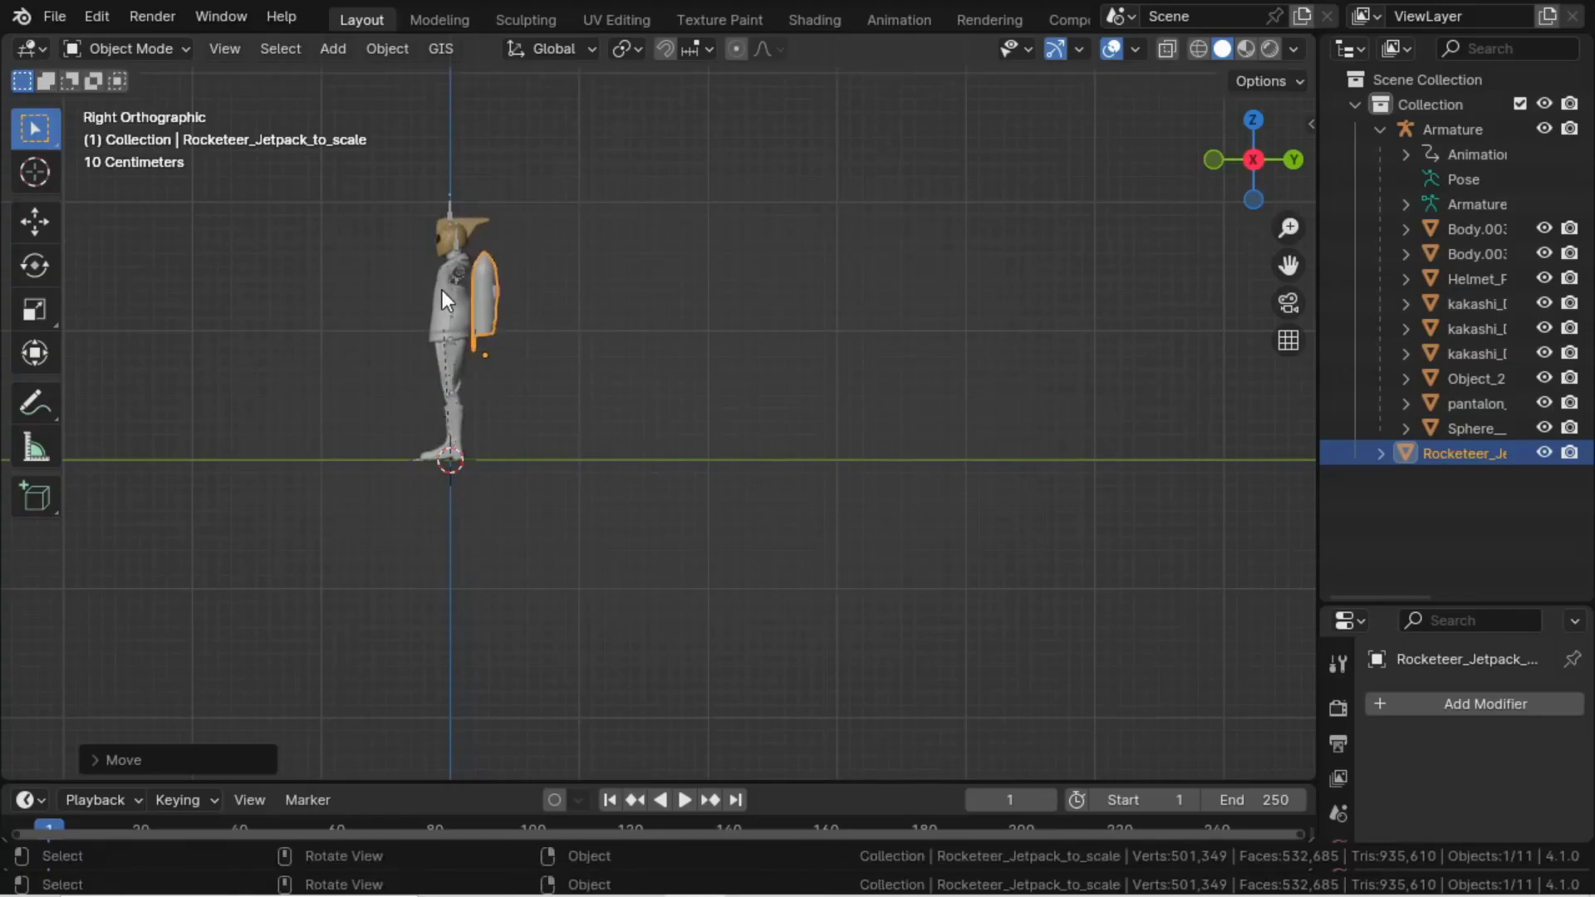
type("s.9")
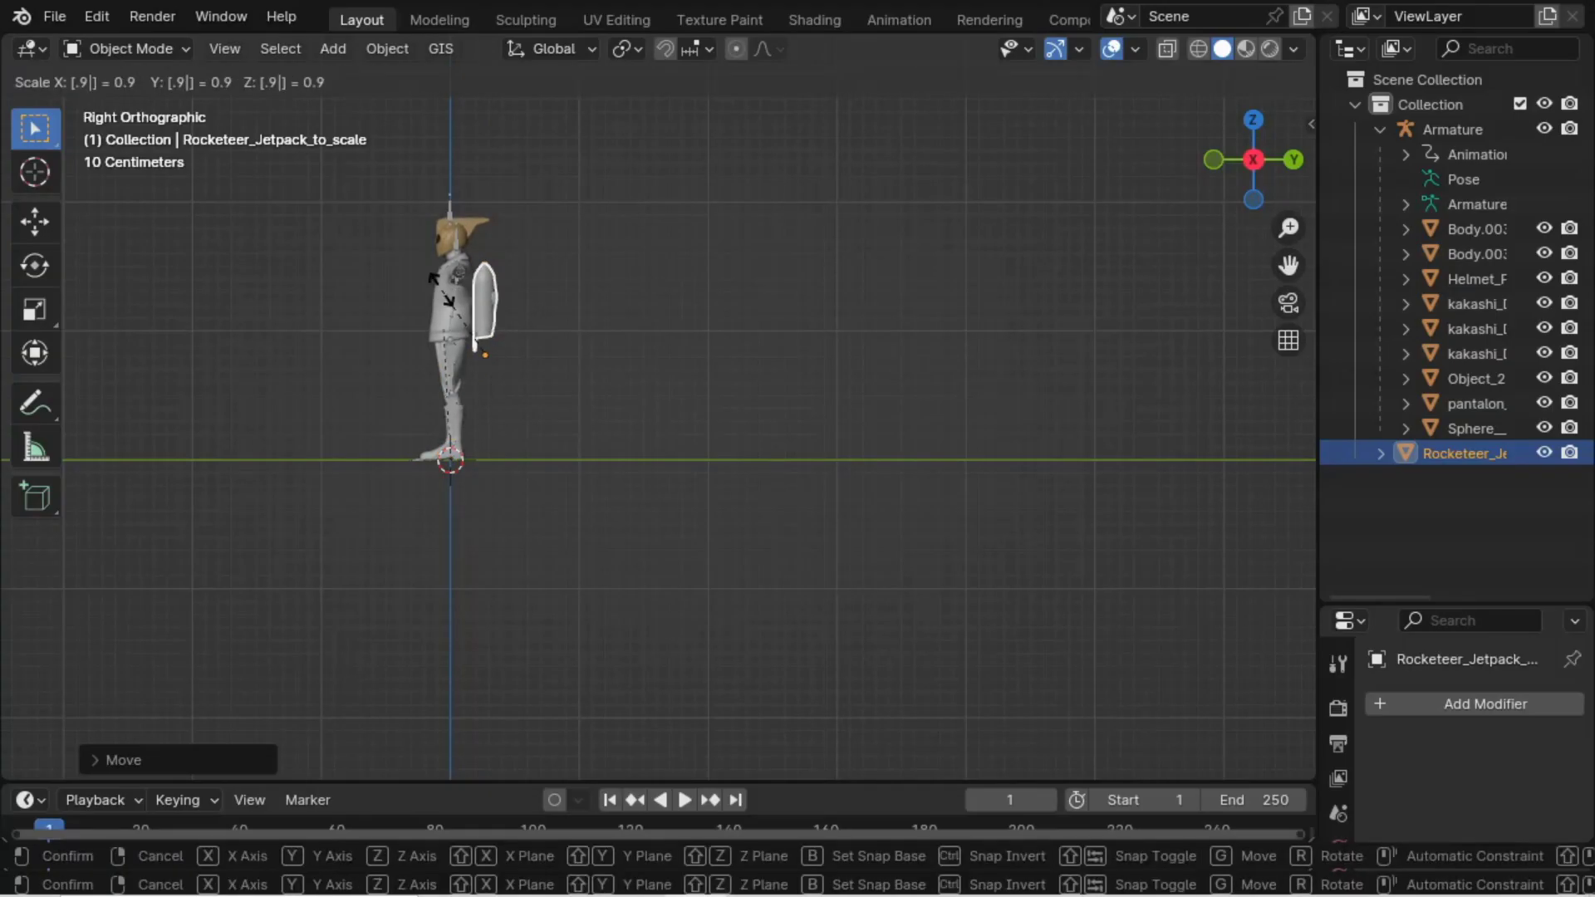
key("Return")
type("s")
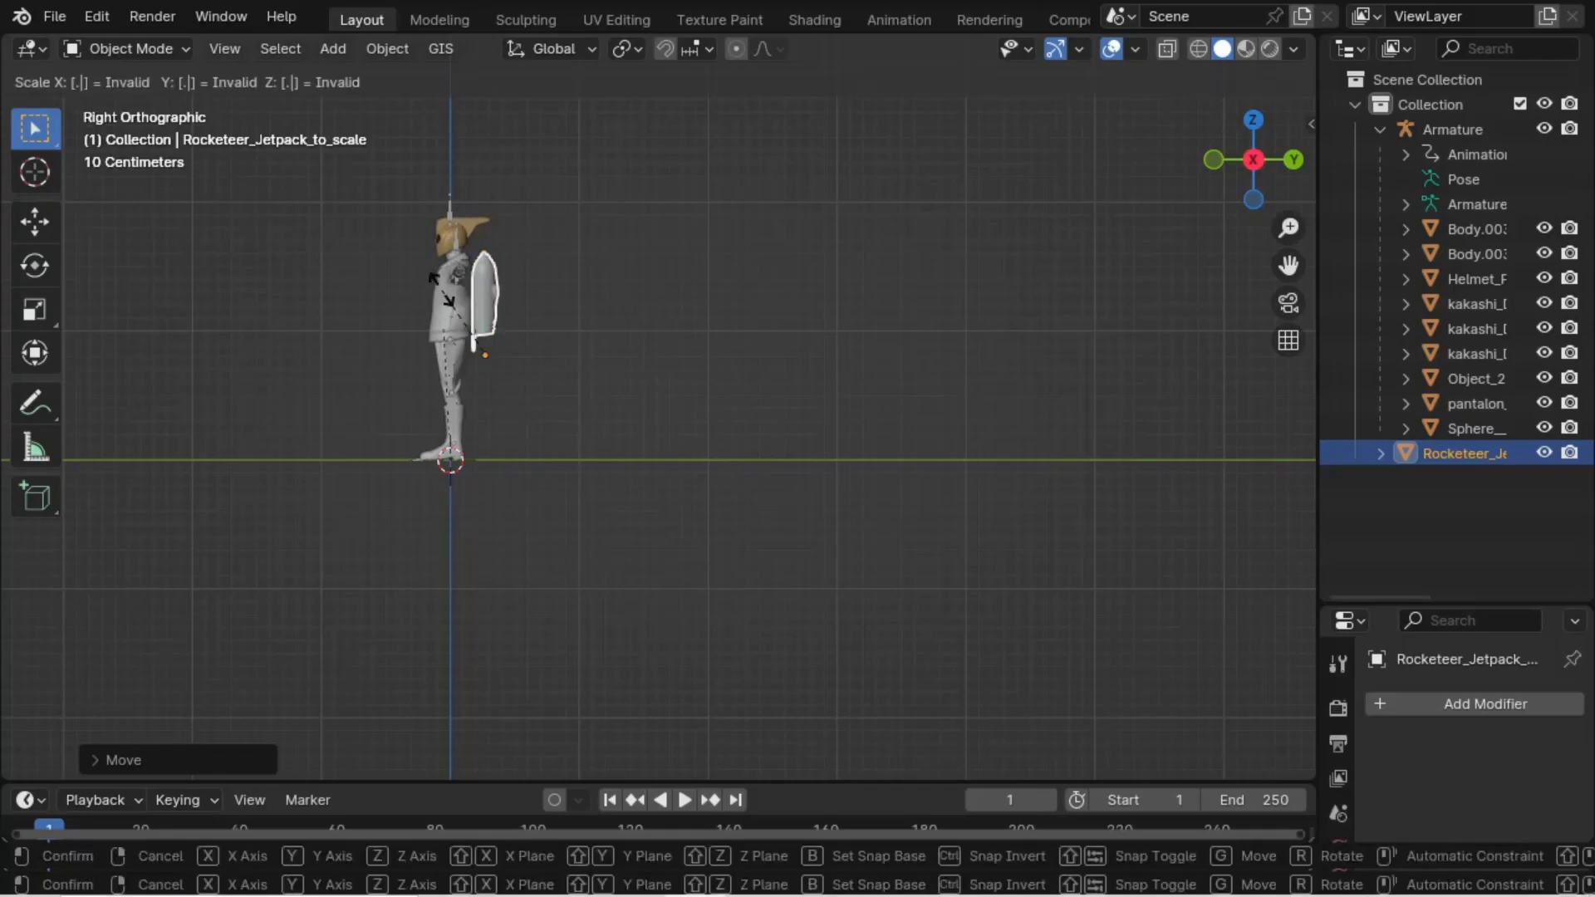
type(".8")
key("Return")
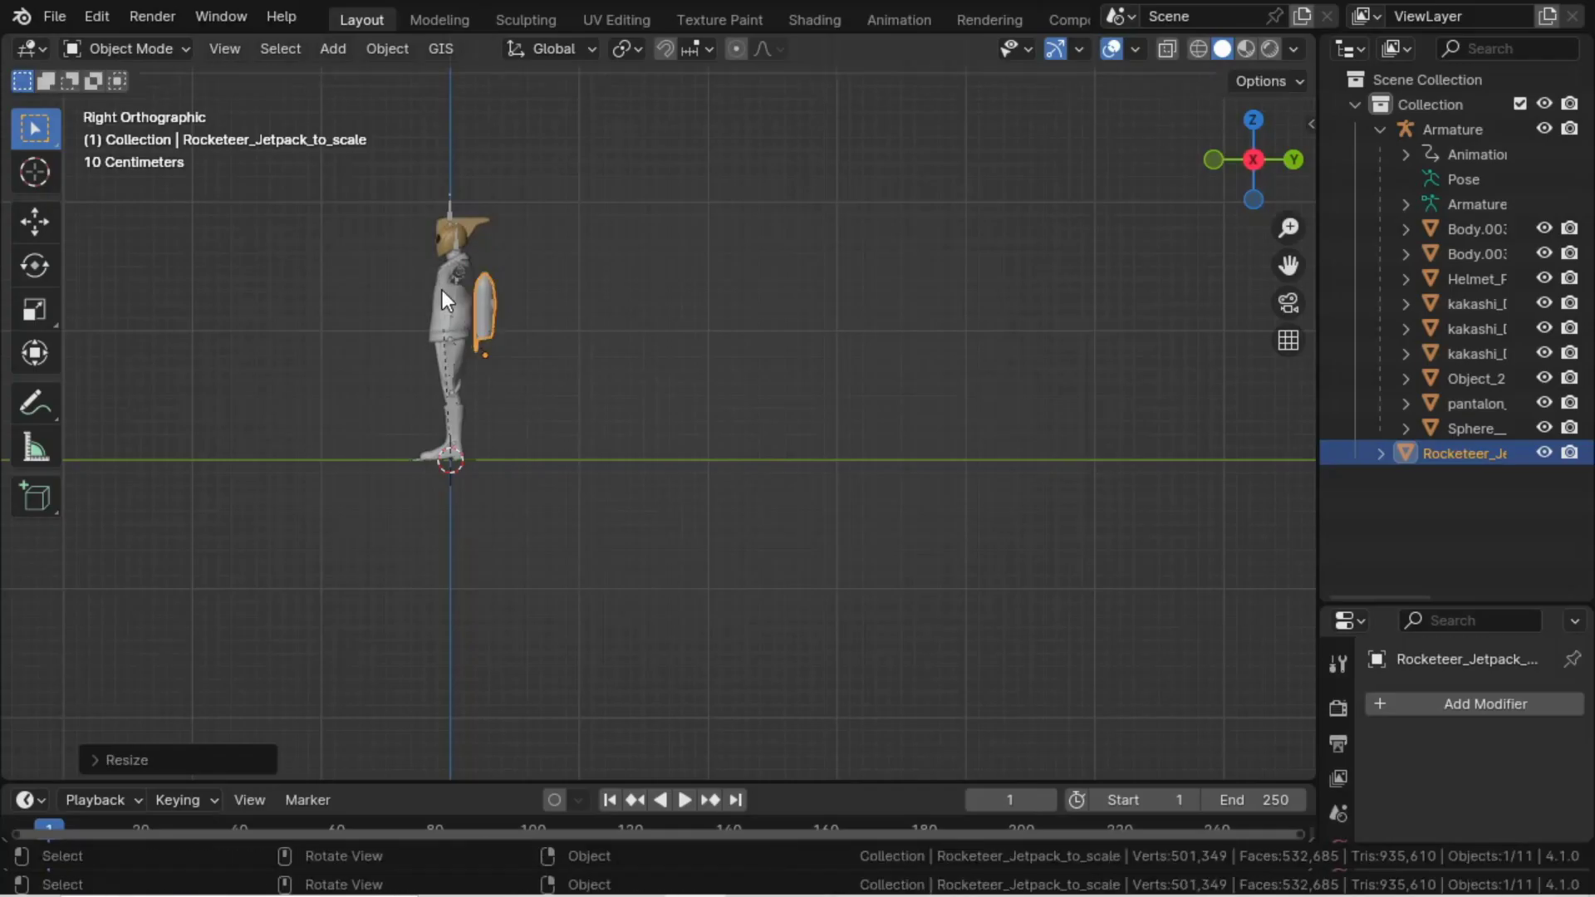
- Raise the jetpack about 0.17 m along Z so it sits at the character's upper back
scroll(442, 288, "up", 2)
middle_click_drag(416, 271, 572, 405, "shift")
scroll(571, 405, "up", 4)
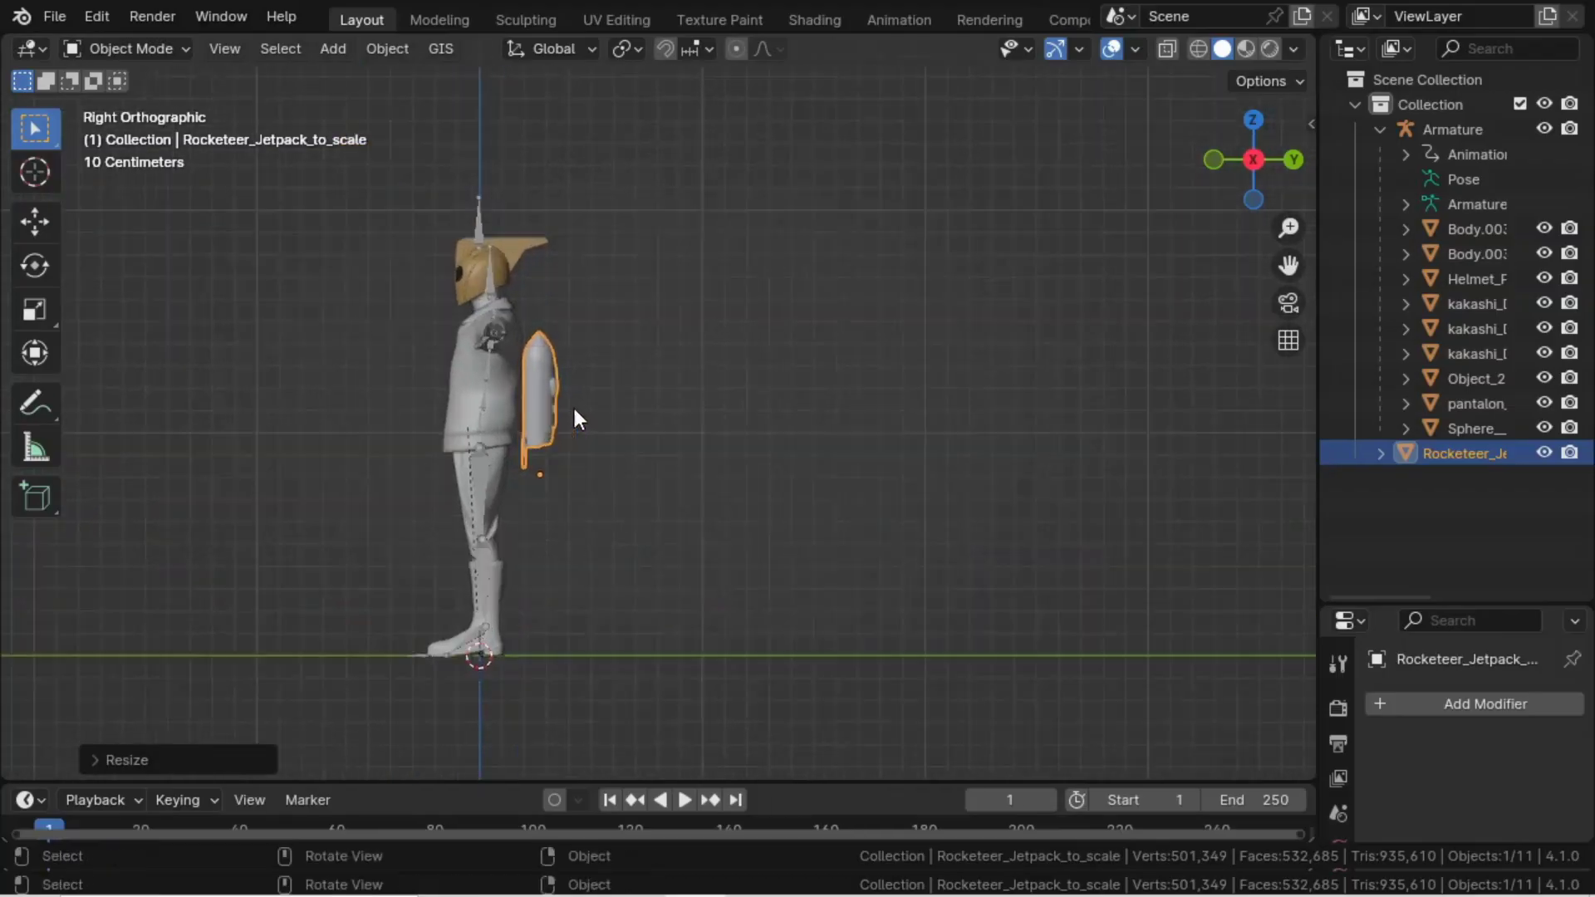
middle_click_drag(509, 357, 625, 447, "shift")
key("g")
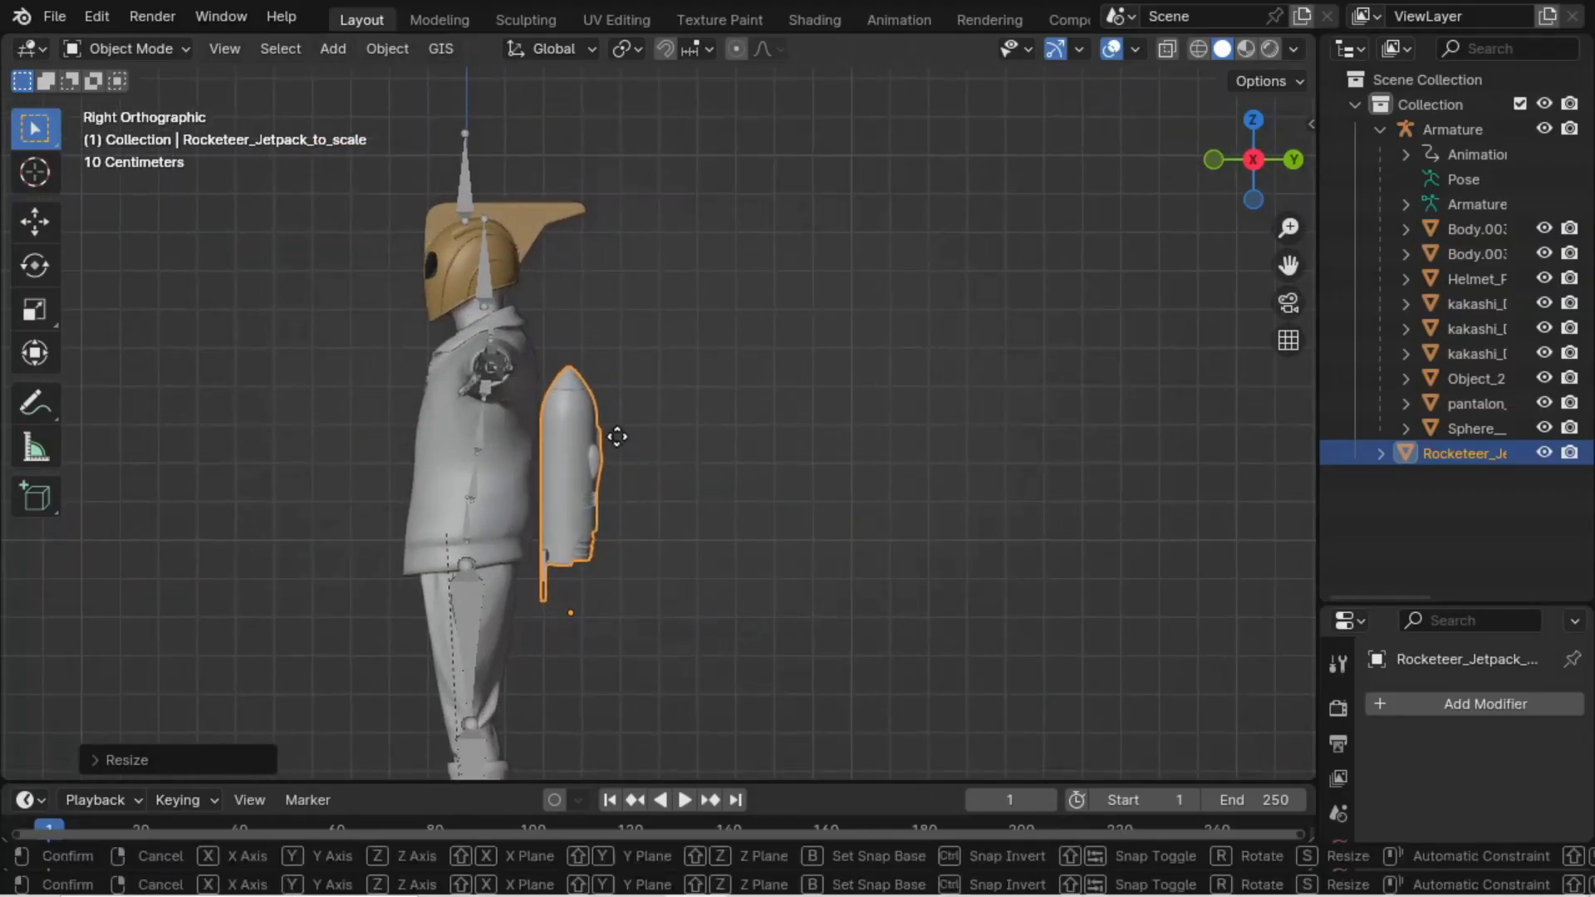
key("z")
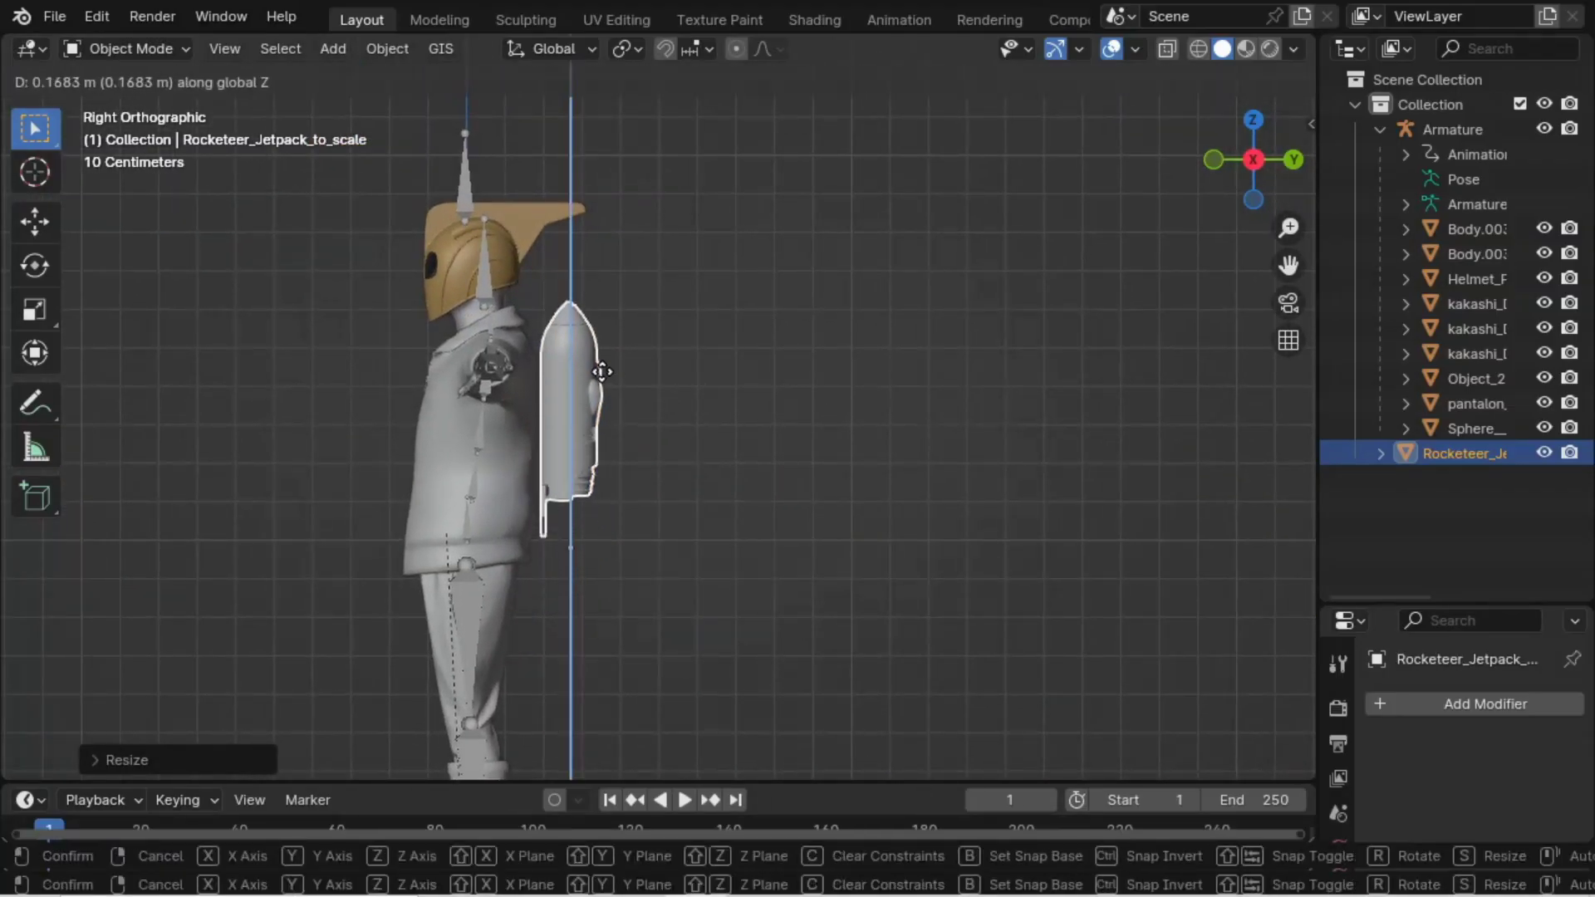
left_click(601, 372)
- From the top view, move the jetpack about -0.01 m along Y, closer to the character's back
scroll(600, 377, "up", 3)
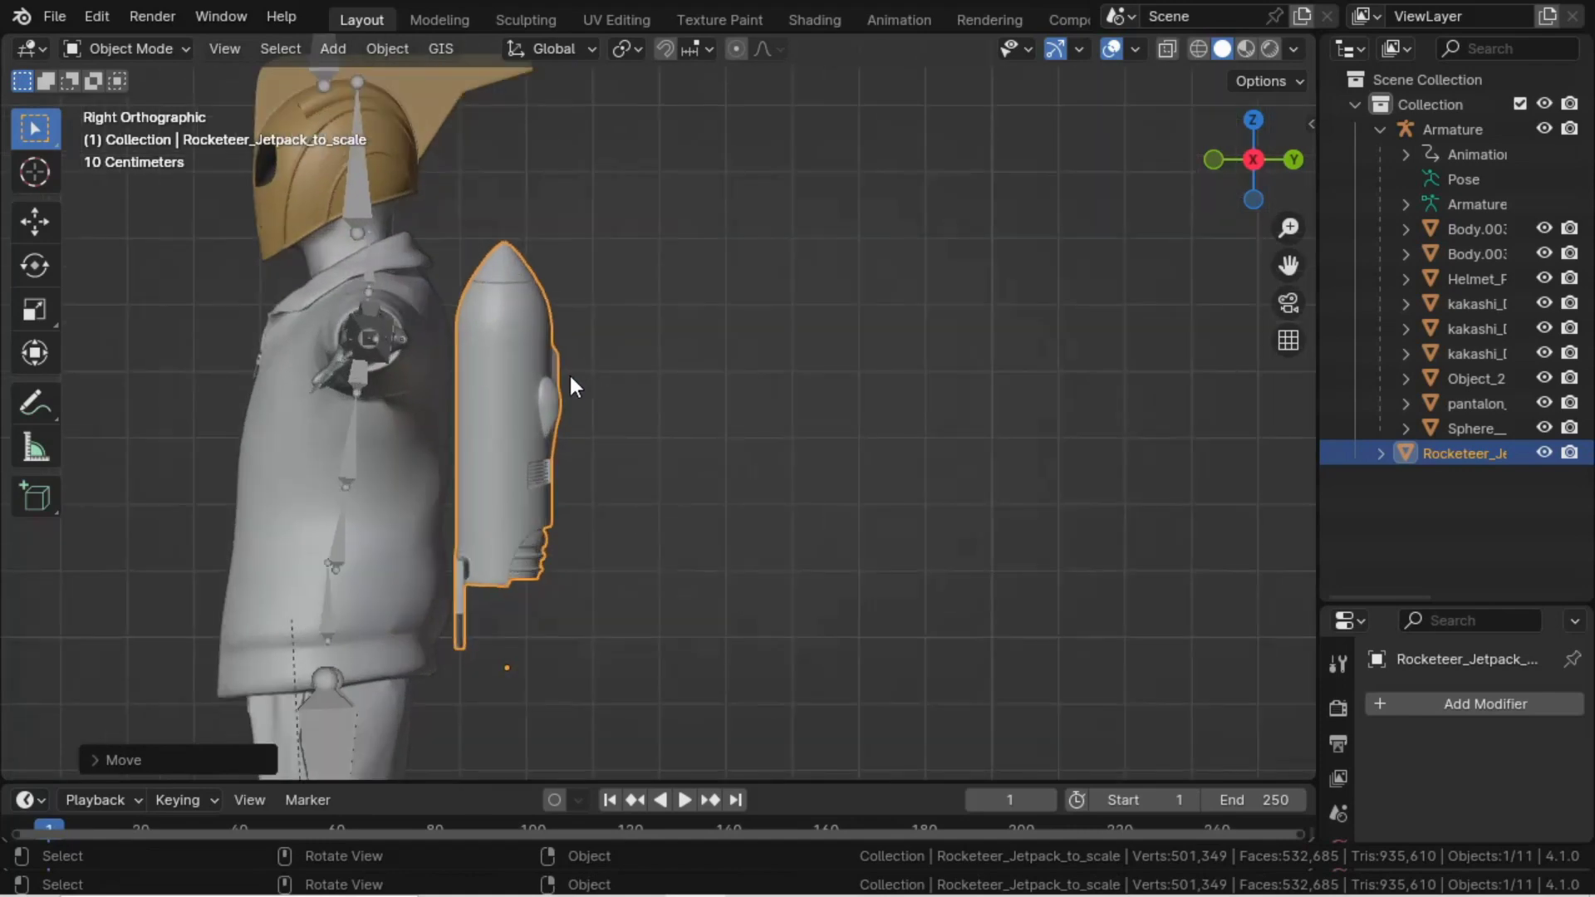
middle_click_drag(532, 370, 628, 534)
key("KP_7")
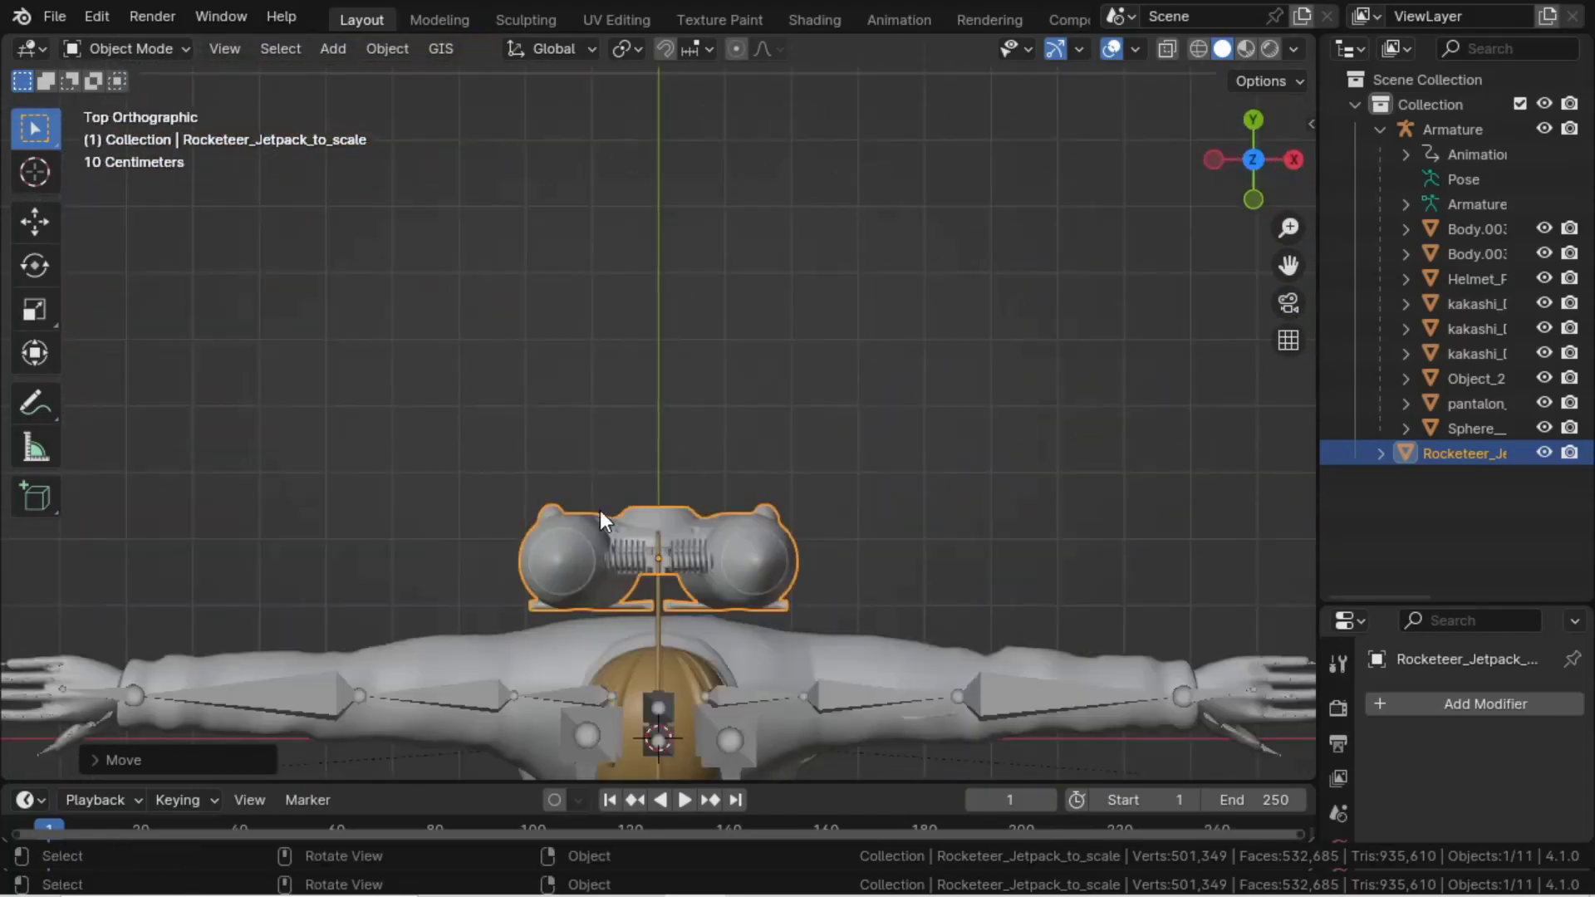
key("g")
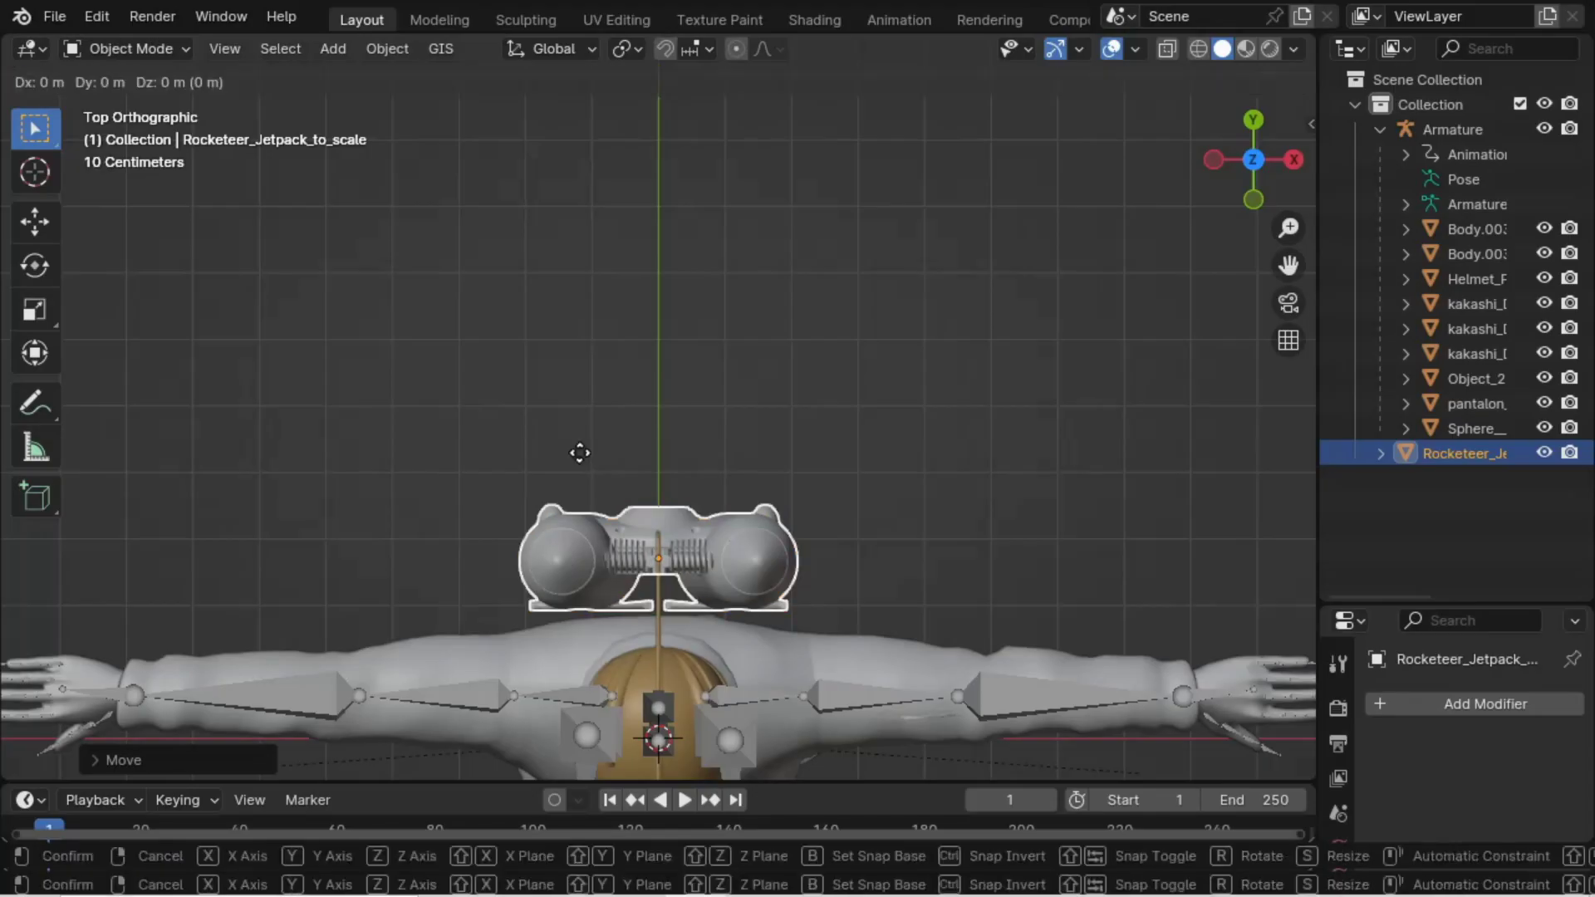
key("y")
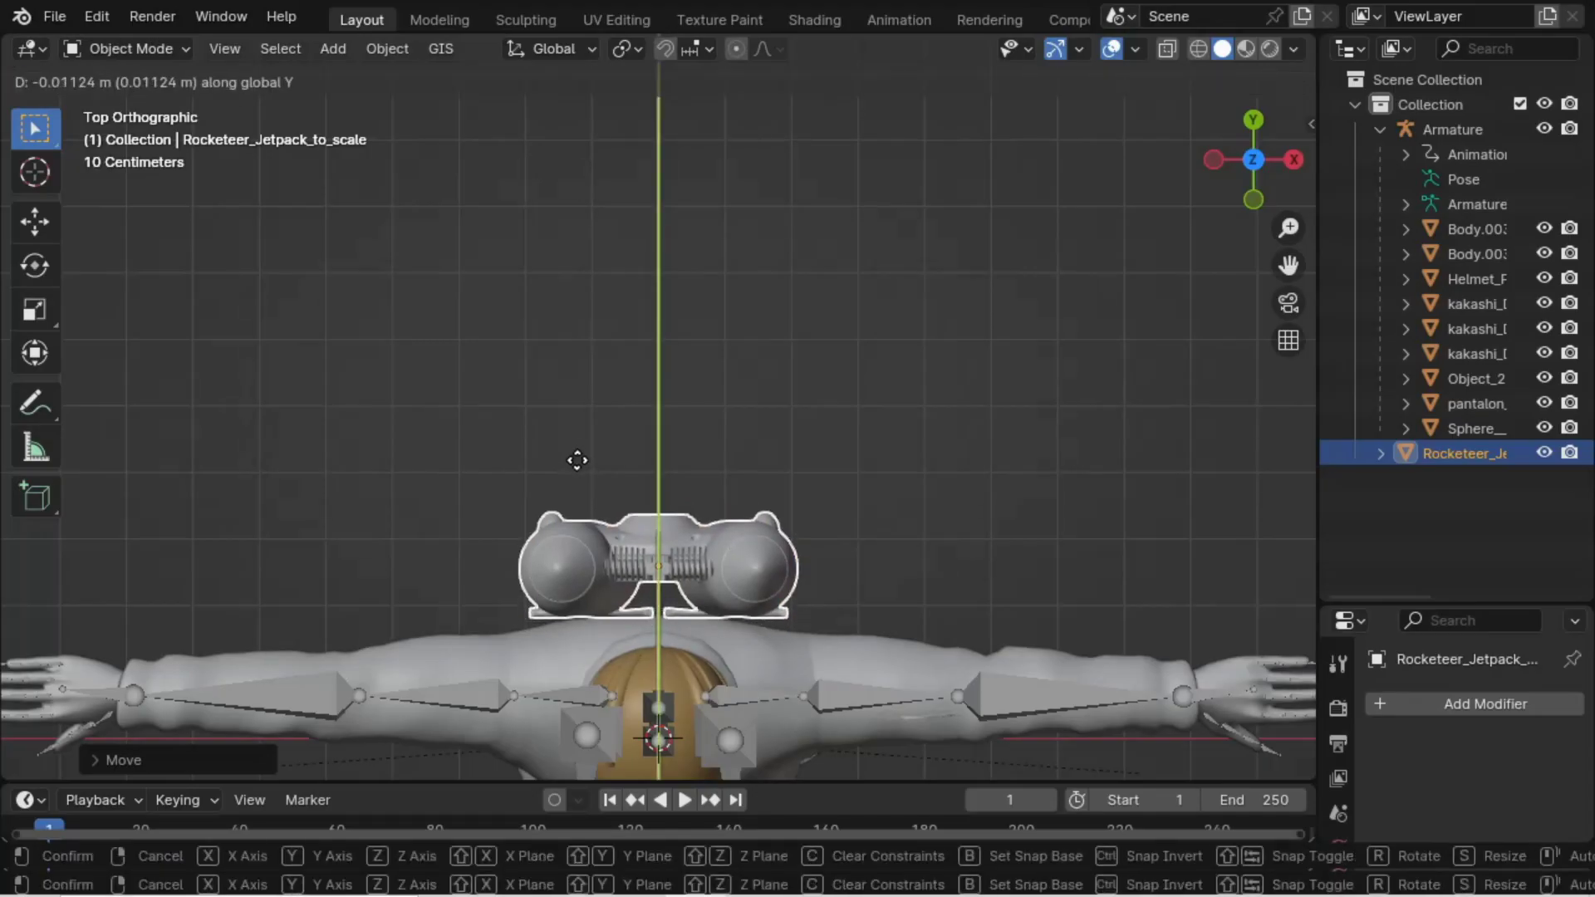
left_click(578, 463)
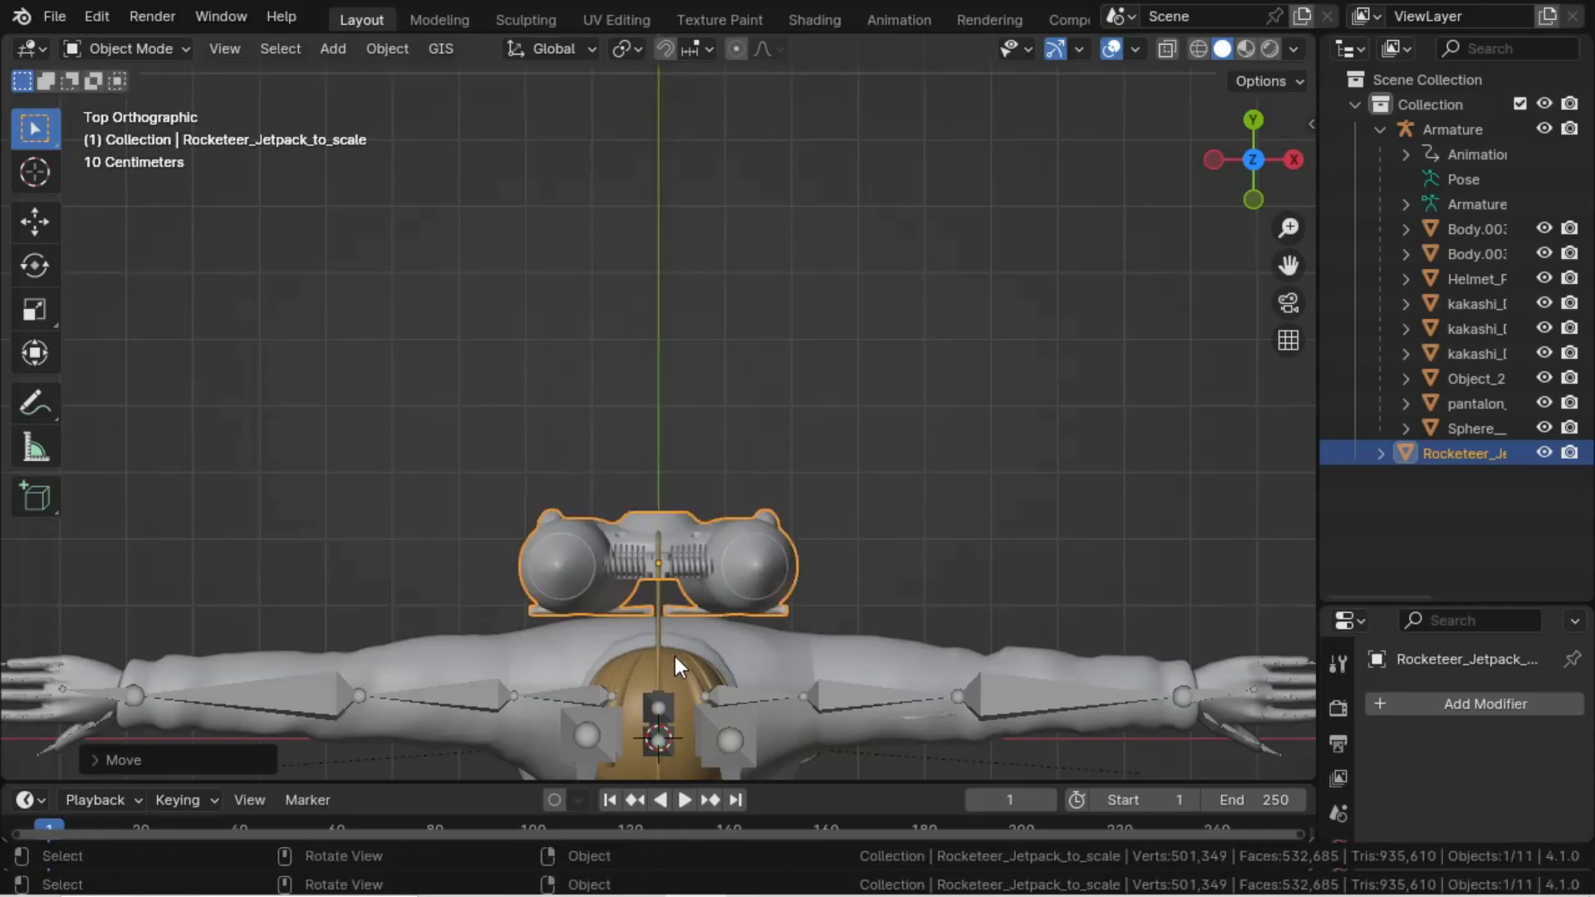
- Parent the jetpack to the armature's mixamorig:Spine1 bone in Pose Mode
middle_click_drag(675, 657, 691, 390)
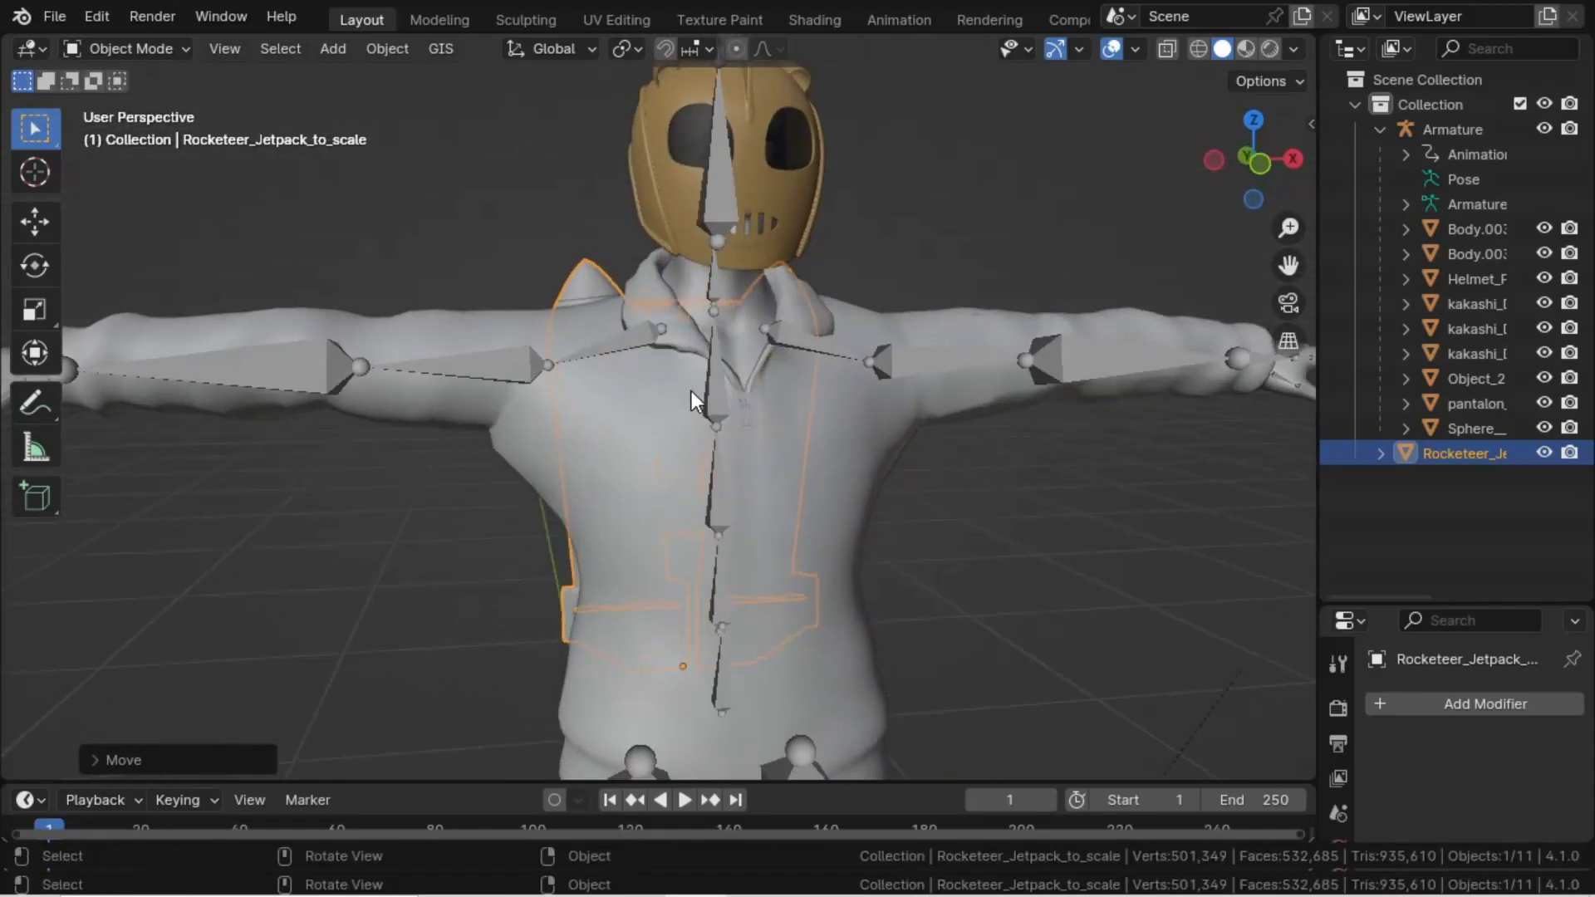
left_click(719, 517, "shift")
key("ctrl+Tab")
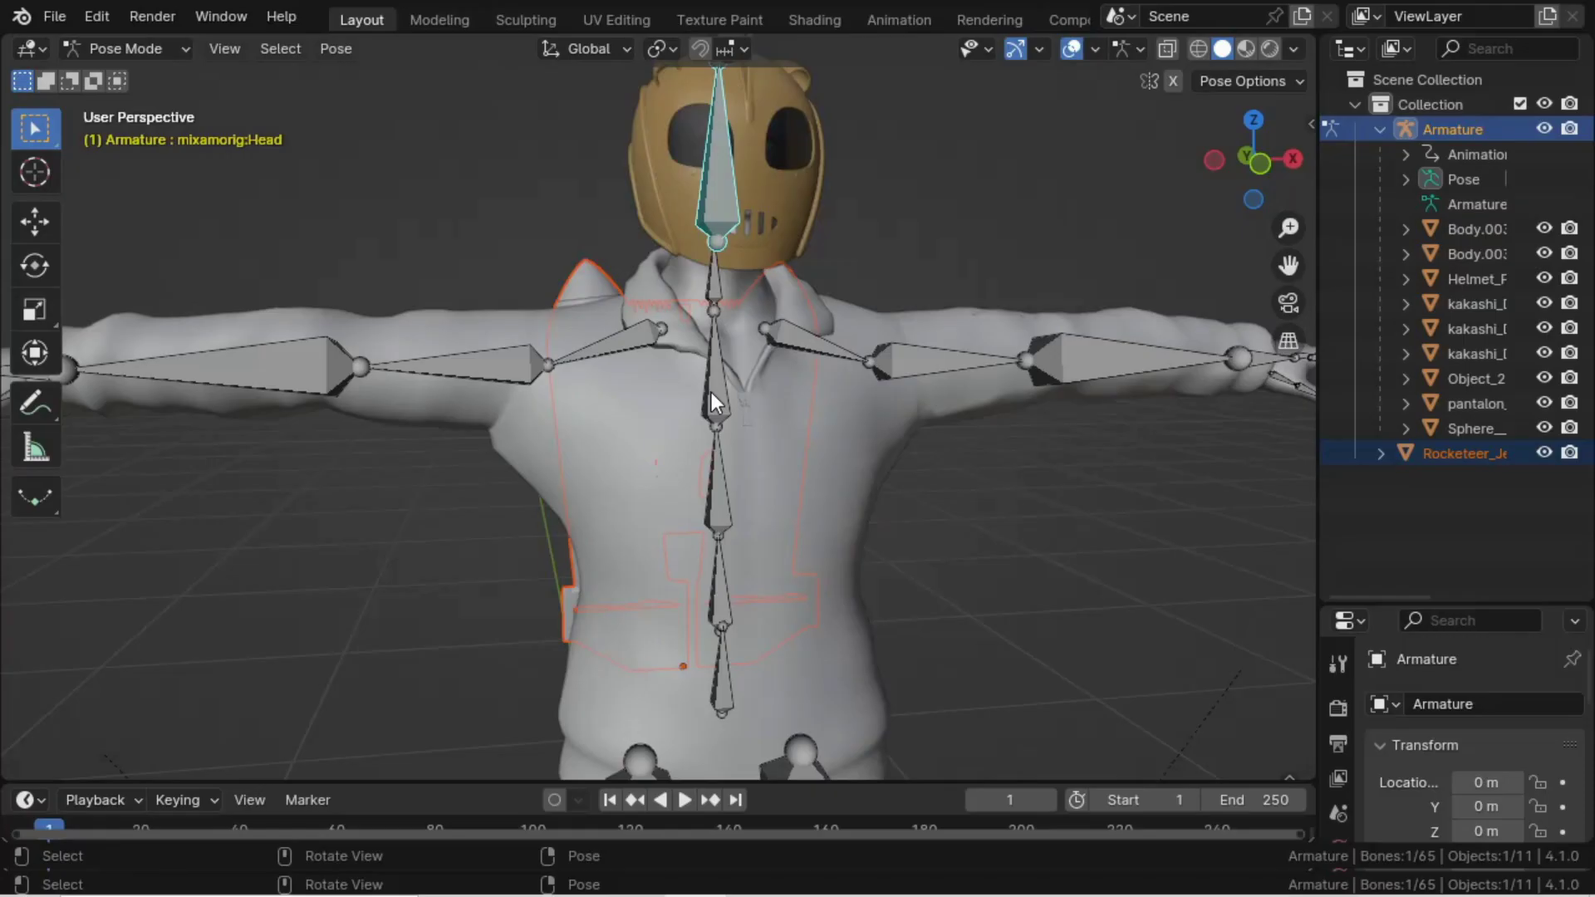
left_click(720, 491)
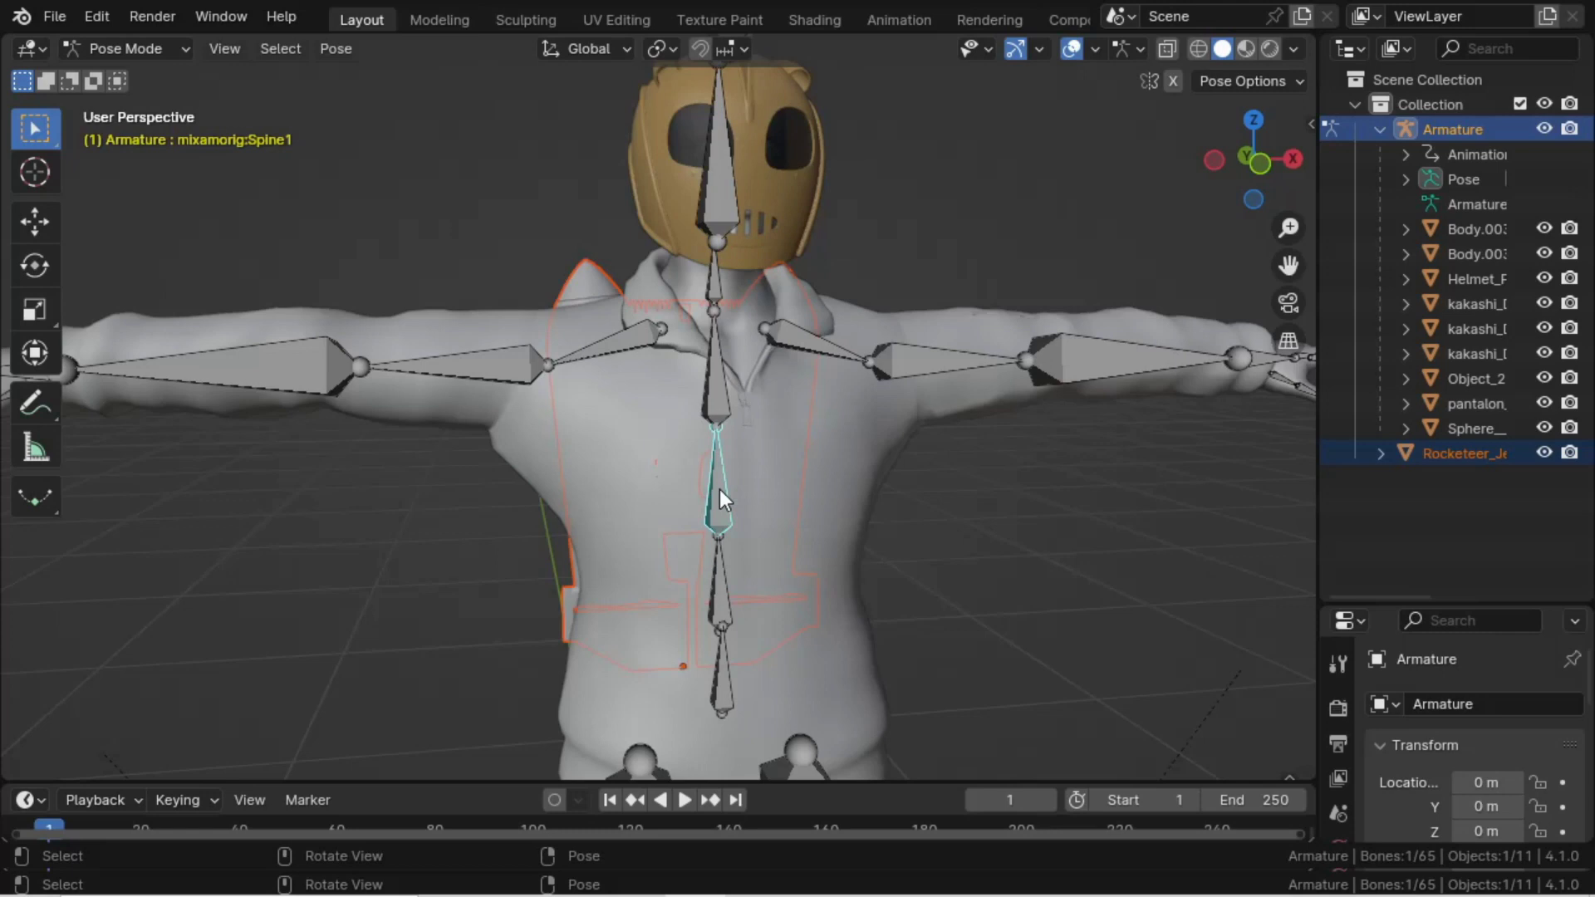
key("ctrl+p")
left_click(719, 486)
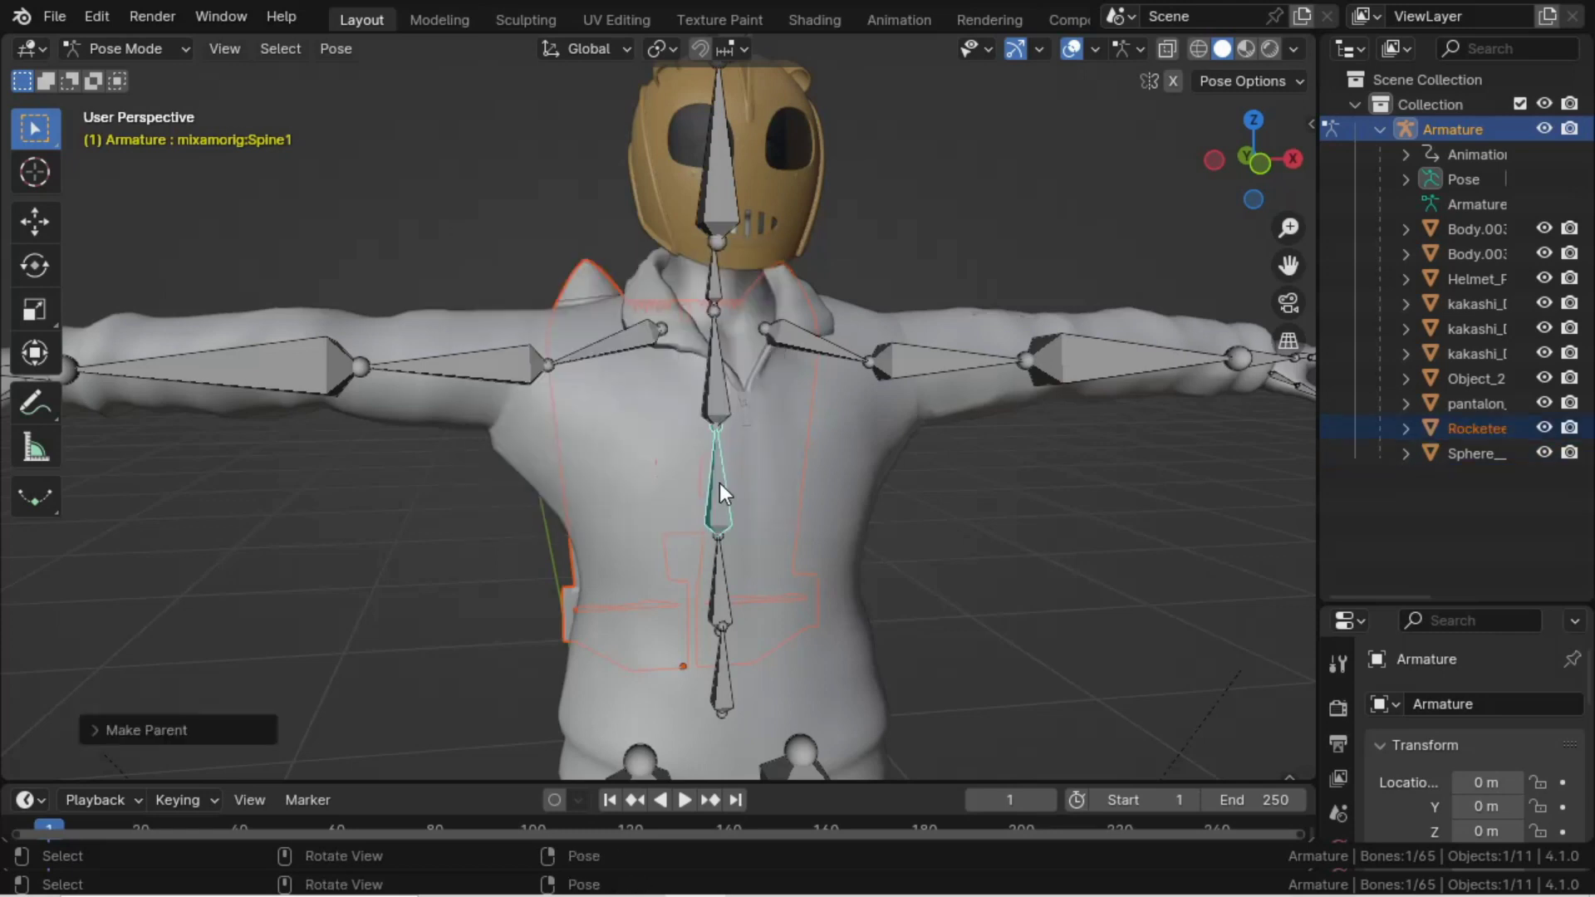
- Check how the jetpack follows the rig by trial-rotating the Spine2, Spine1 and Spine bones, cancelling each rotation
left_click(714, 380)
key("r")
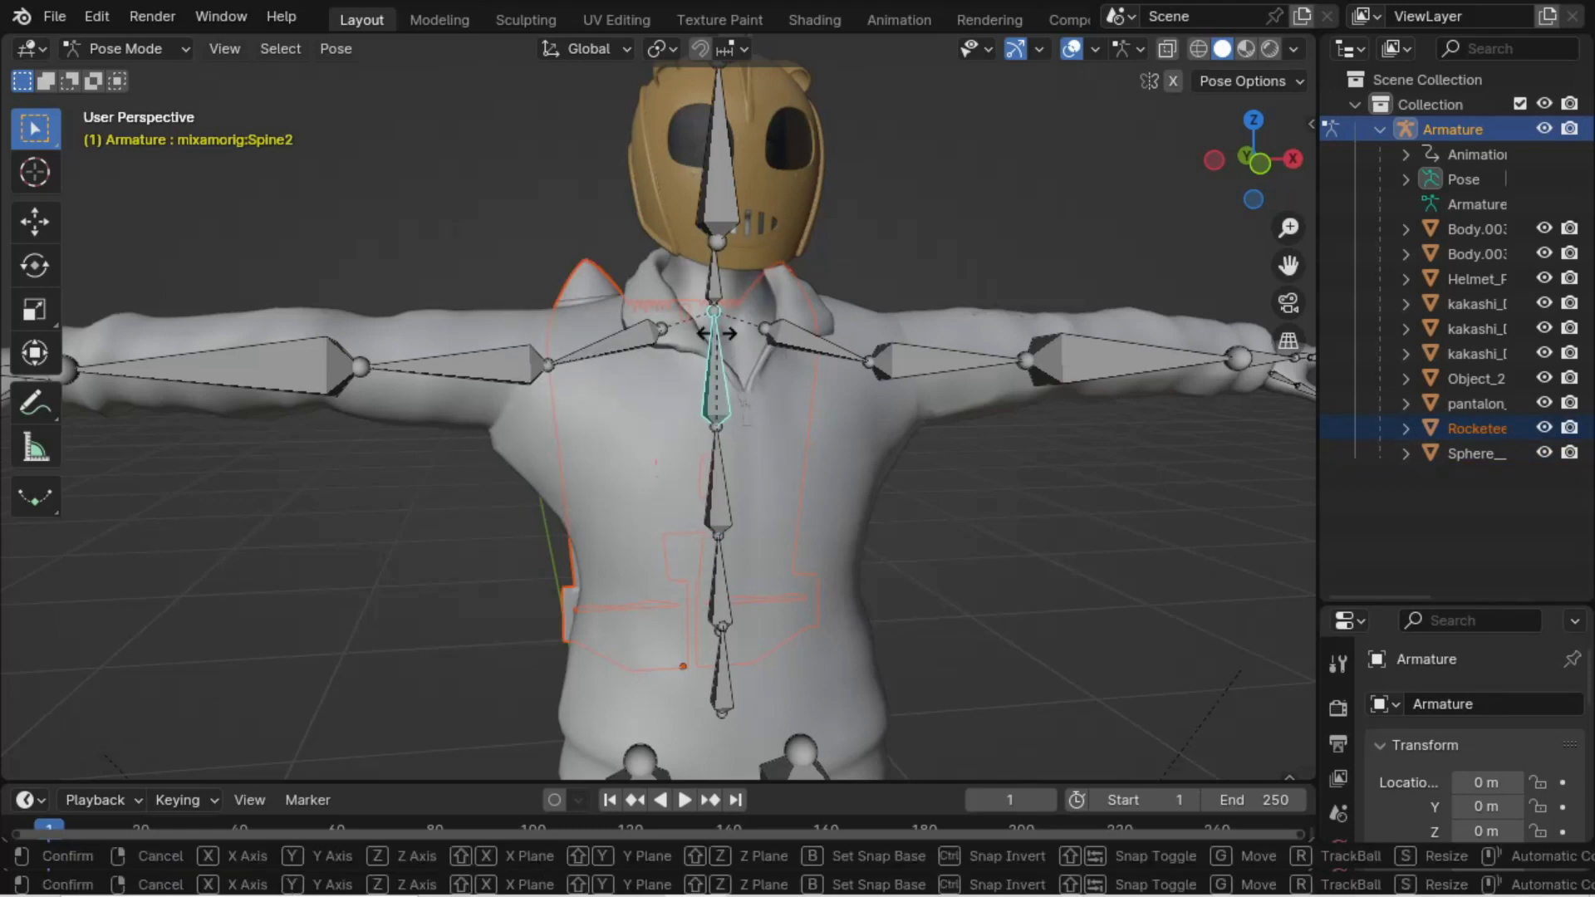
right_click(701, 345)
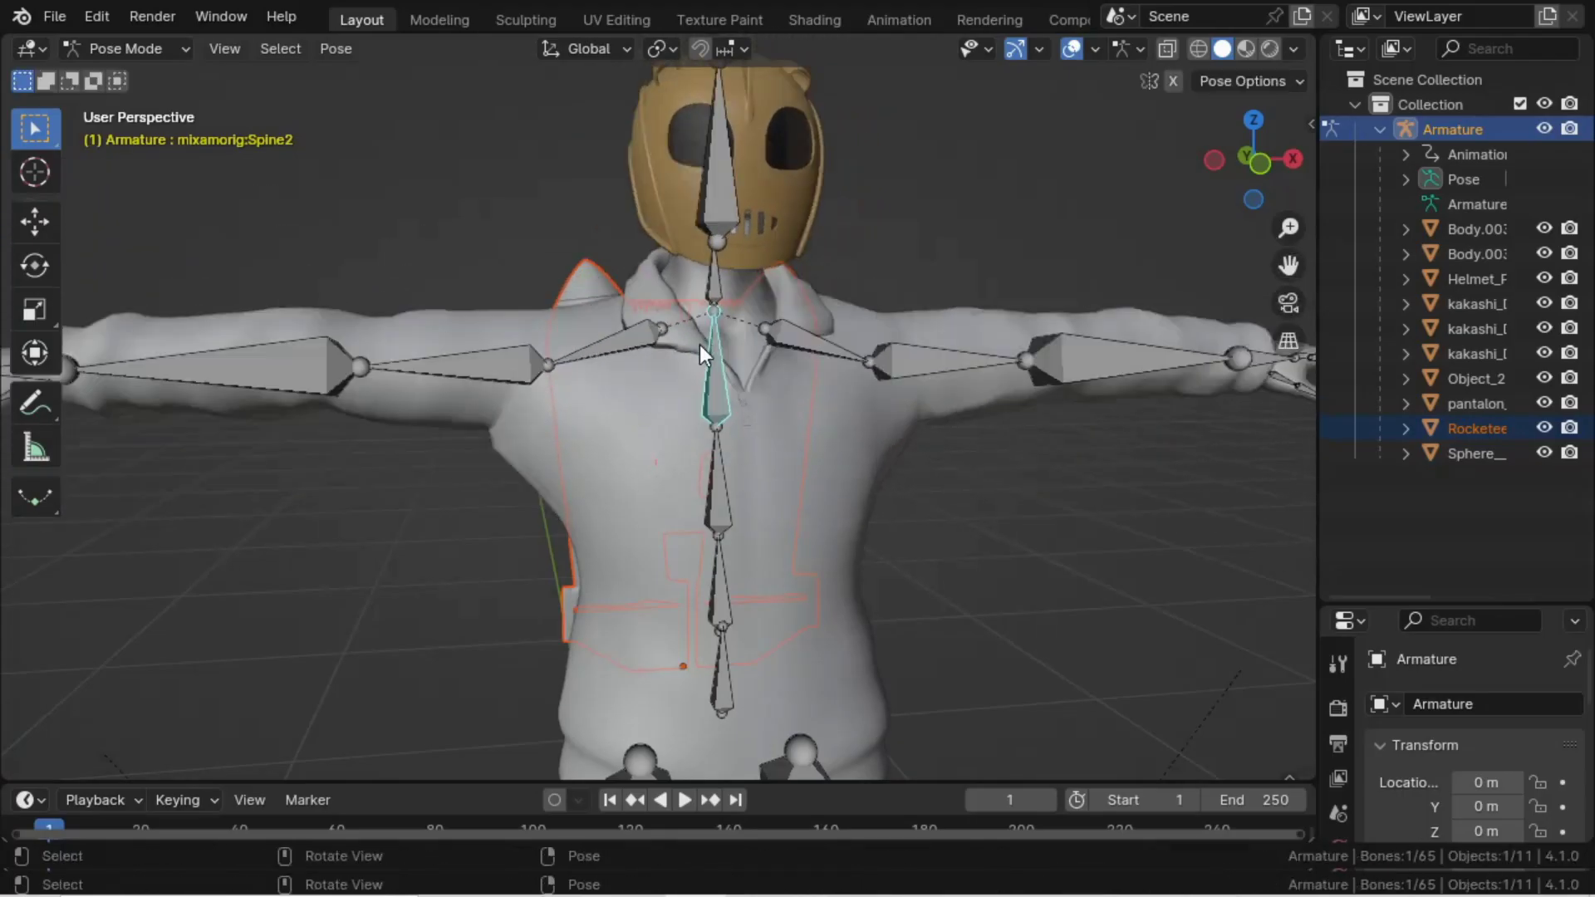
left_click(724, 469)
key("r")
right_click(712, 464)
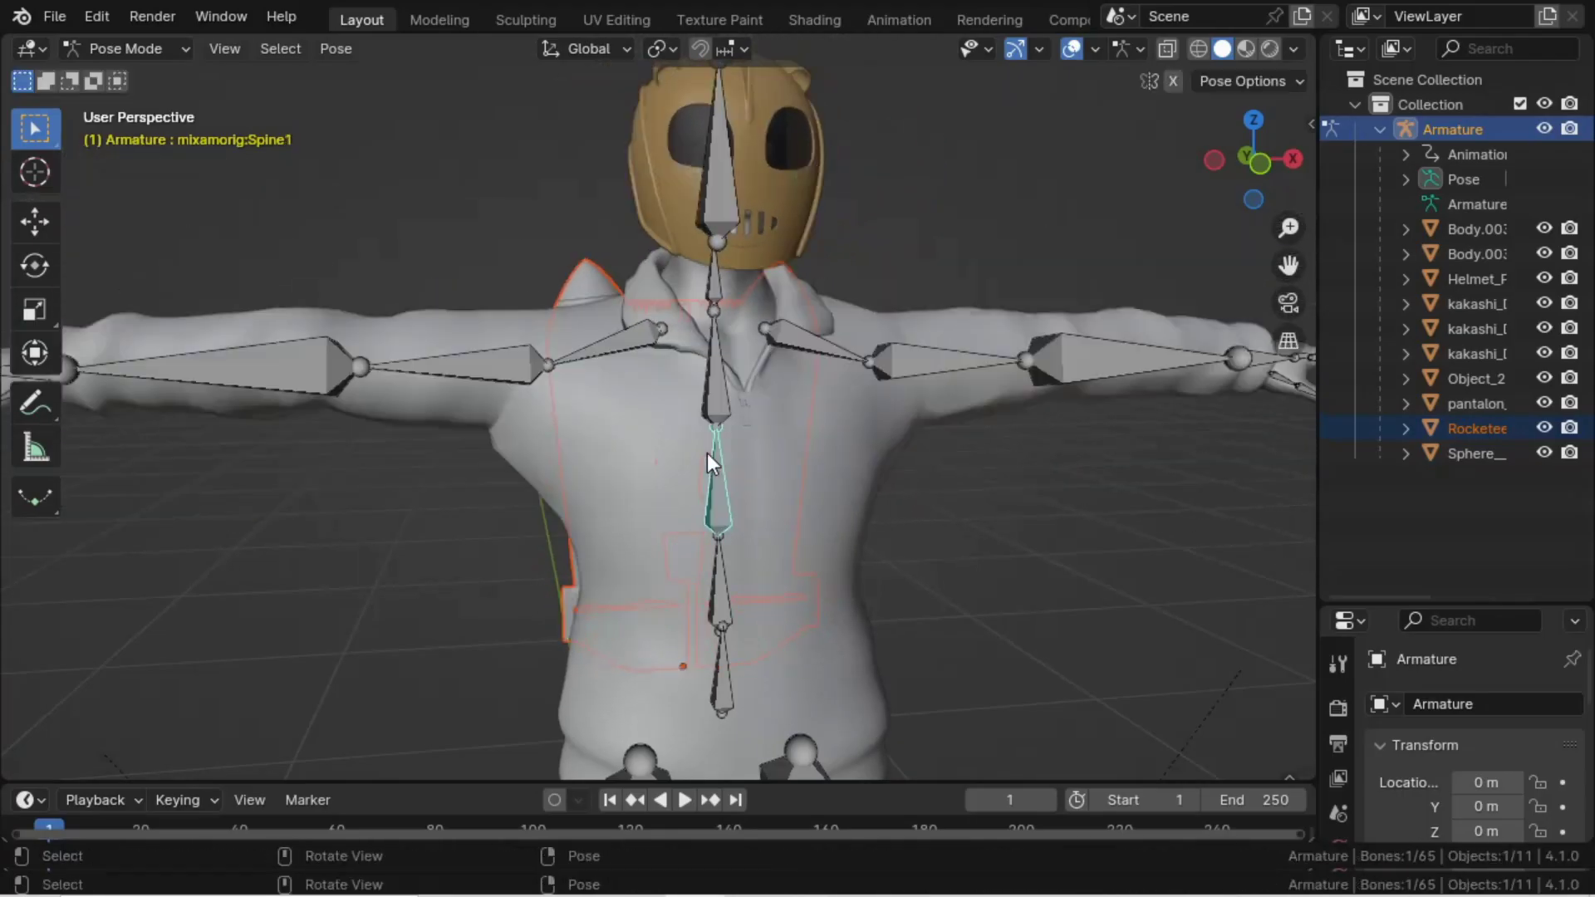
left_click(722, 593)
key("r")
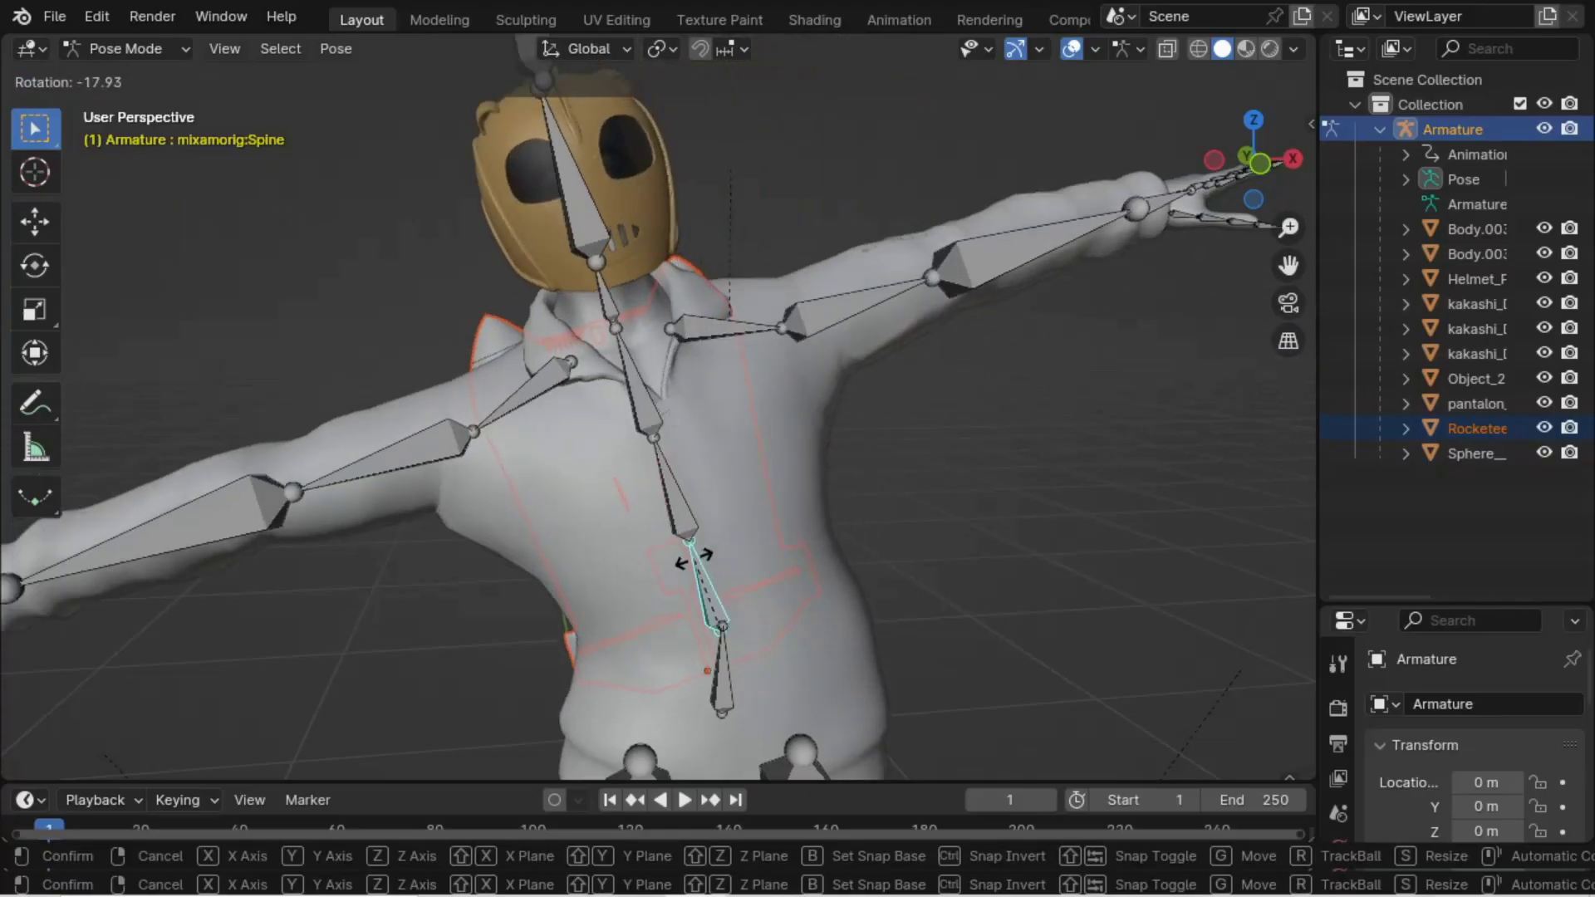
right_click(707, 560)
middle_click_drag(726, 614, 765, 497)
- Return the armature to Object Mode and turn off its In Front viewport display
left_click(590, 446)
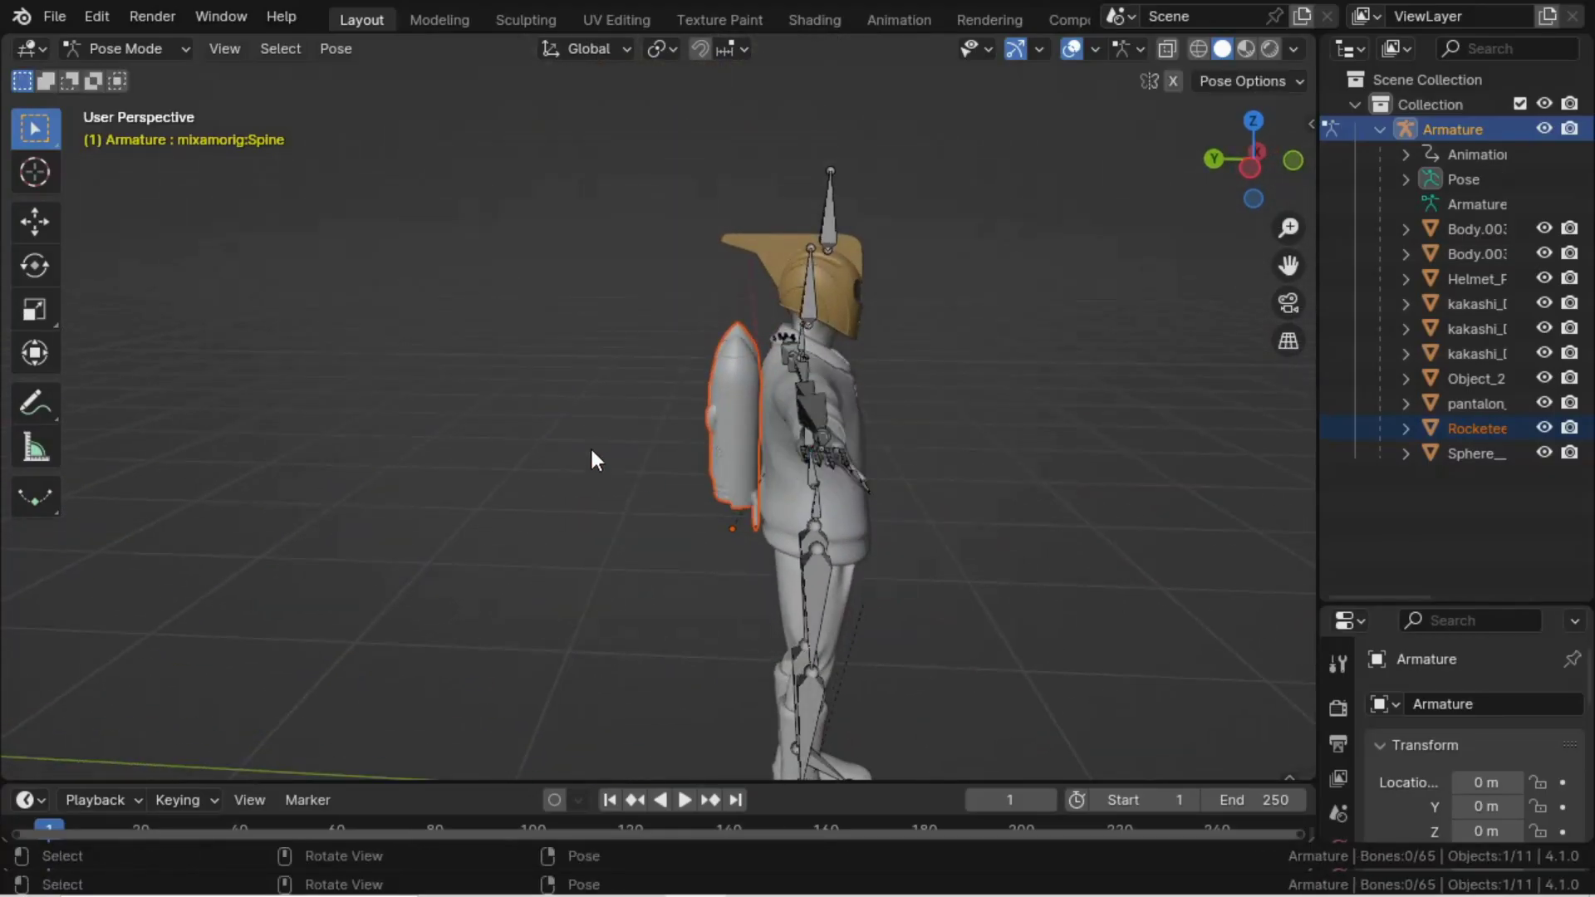
key("ctrl+Tab")
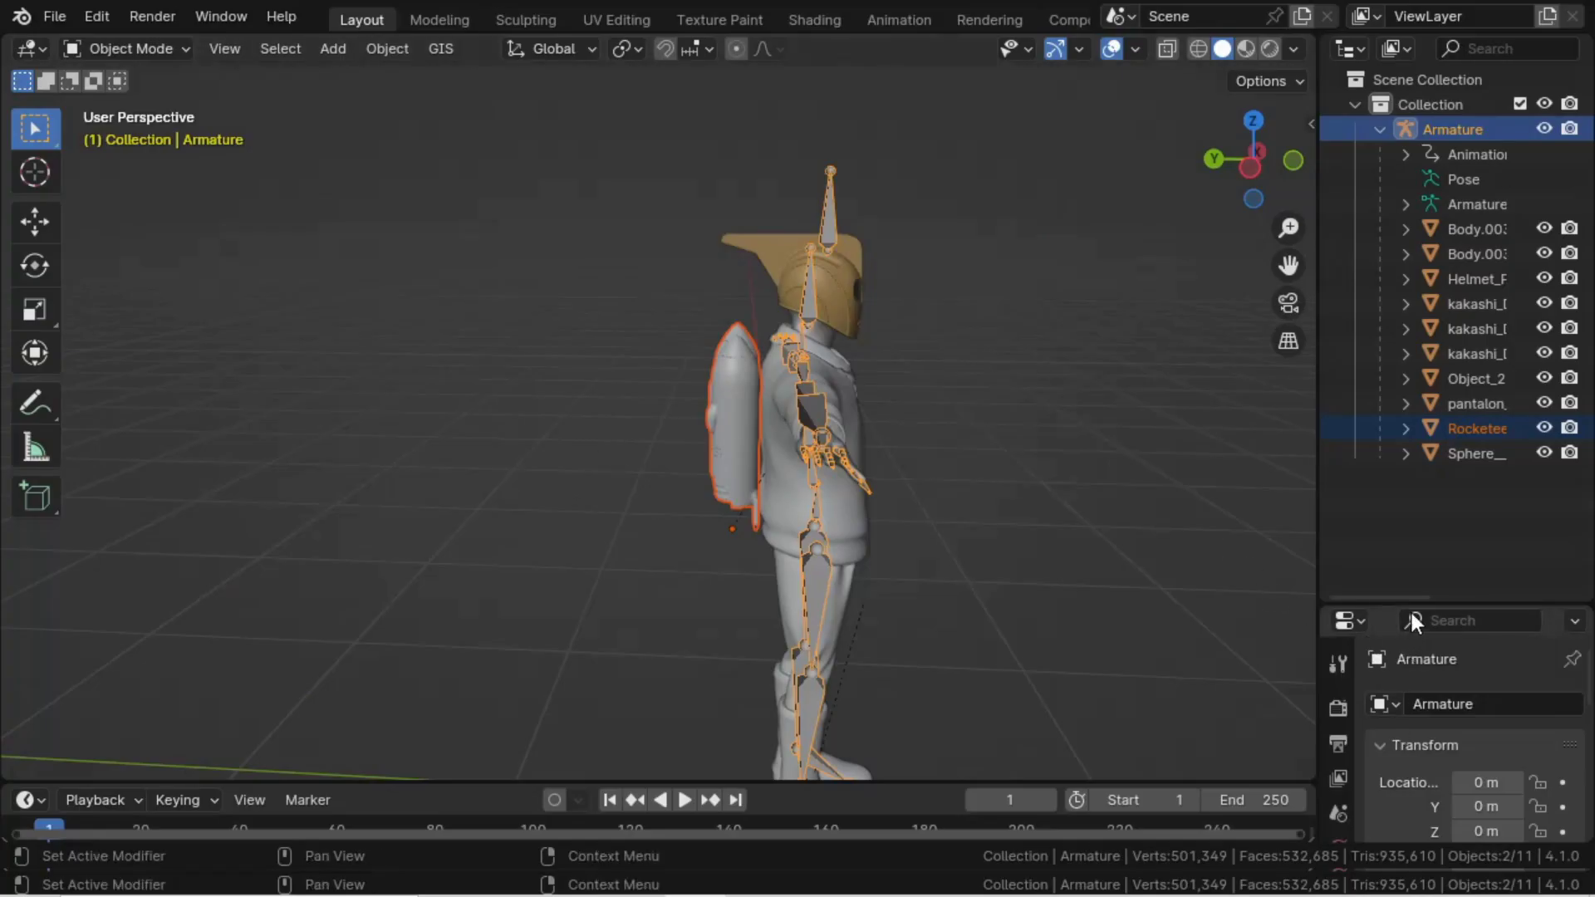
left_click_drag(1409, 612, 1450, 326)
scroll(1412, 496, "down", 5)
left_click(1339, 799)
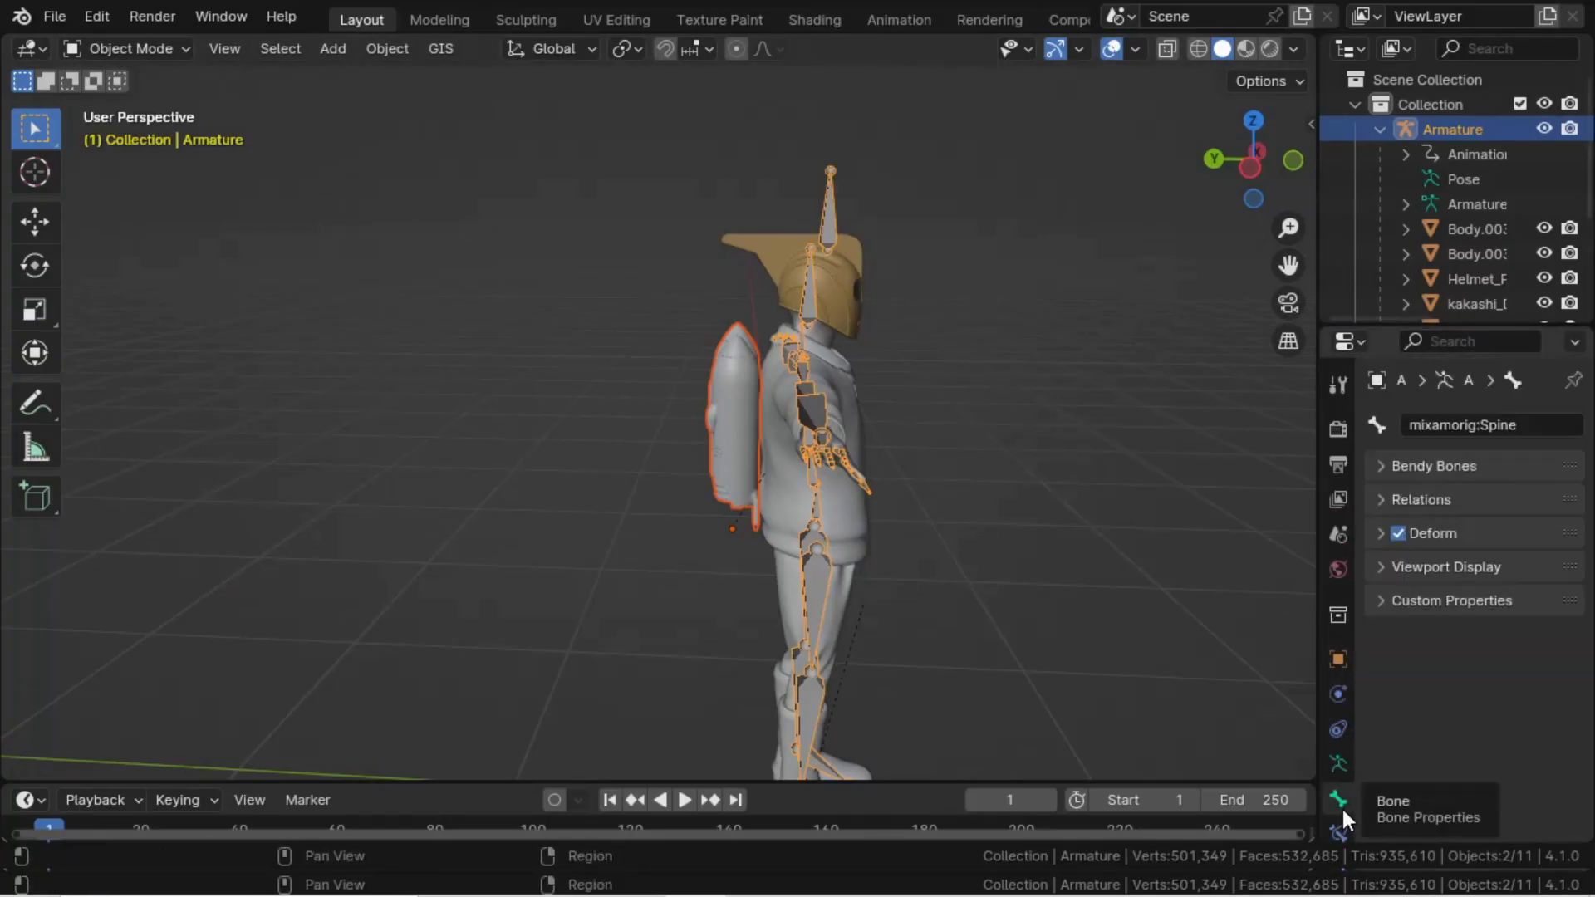
left_click(1337, 765)
scroll(1412, 698, "down", 5)
left_click(1458, 693)
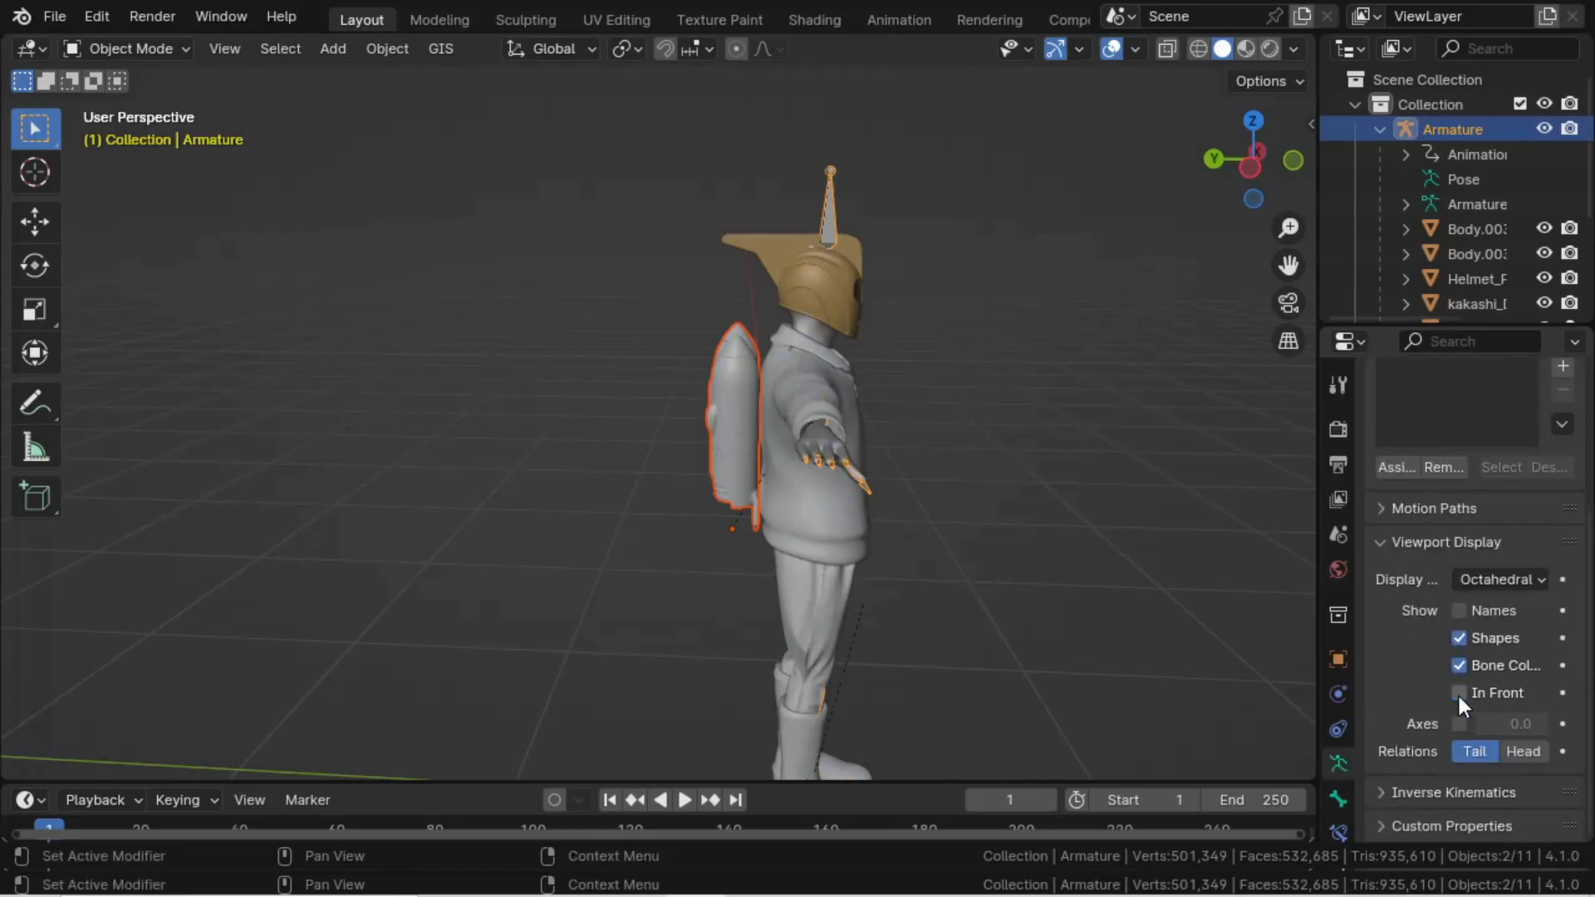
- Rename the character's helmet object to Helmet
middle_click_drag(864, 548, 698, 498)
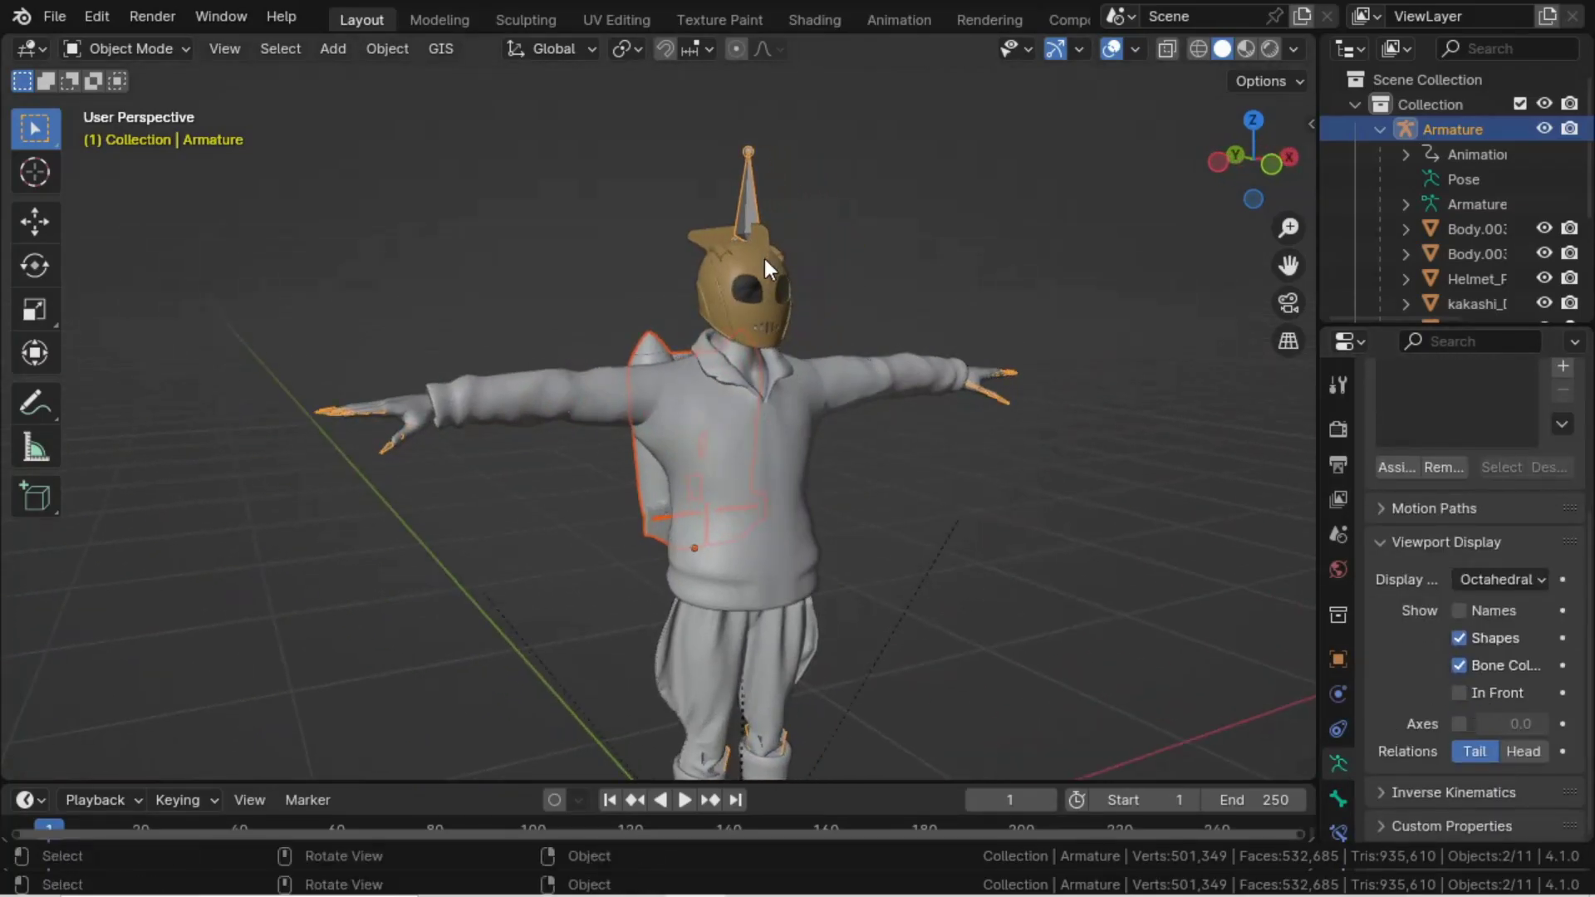
left_click(765, 259)
key("F2")
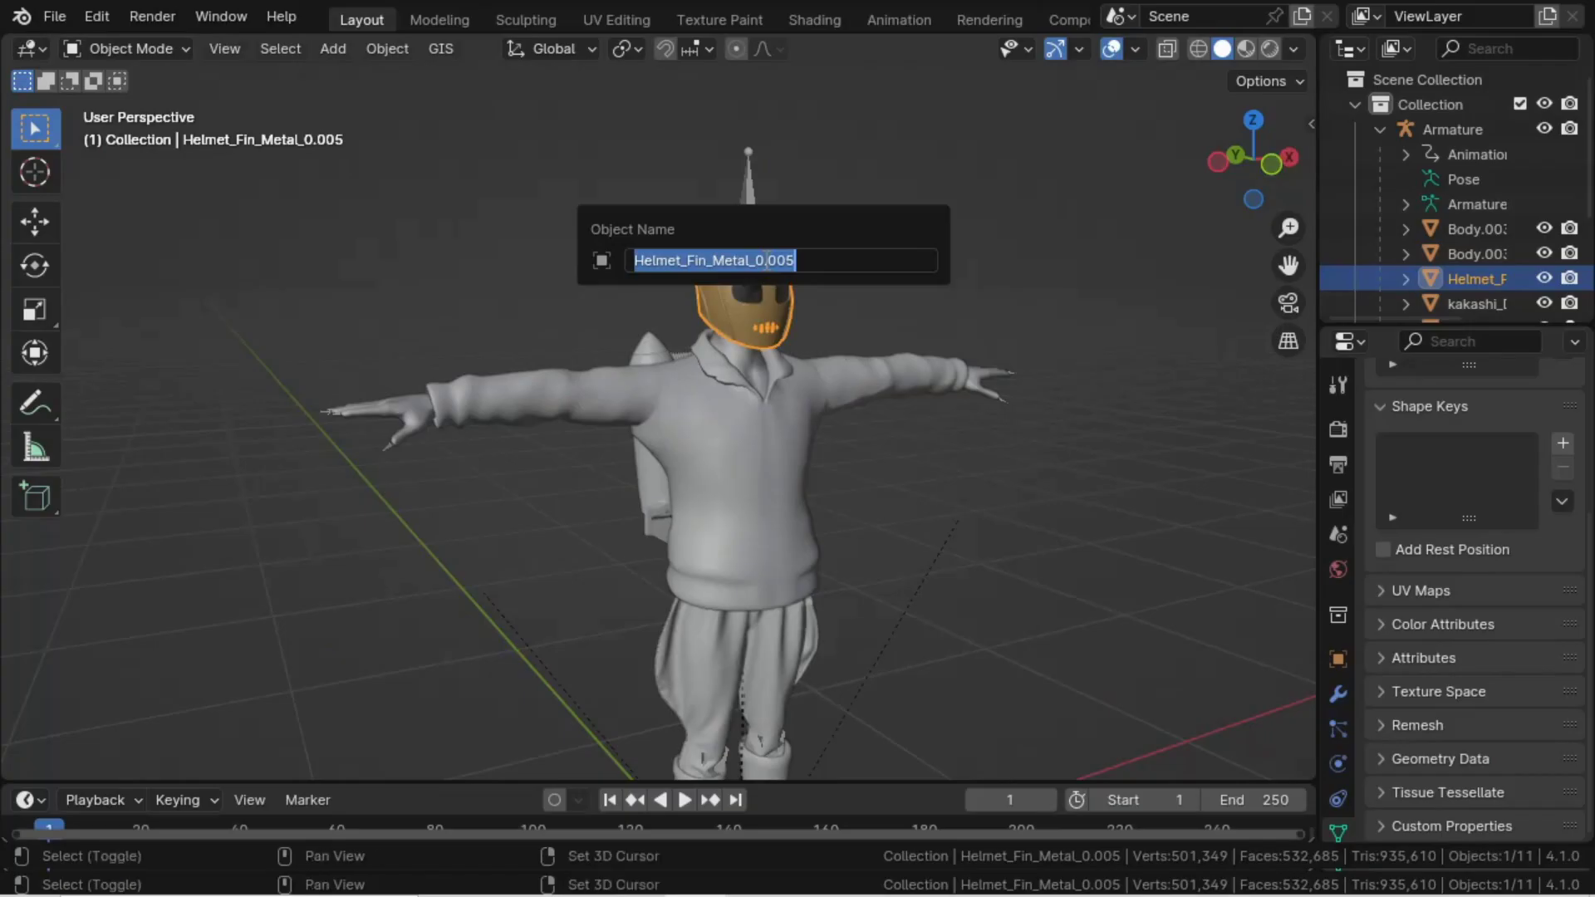
type("Helmet")
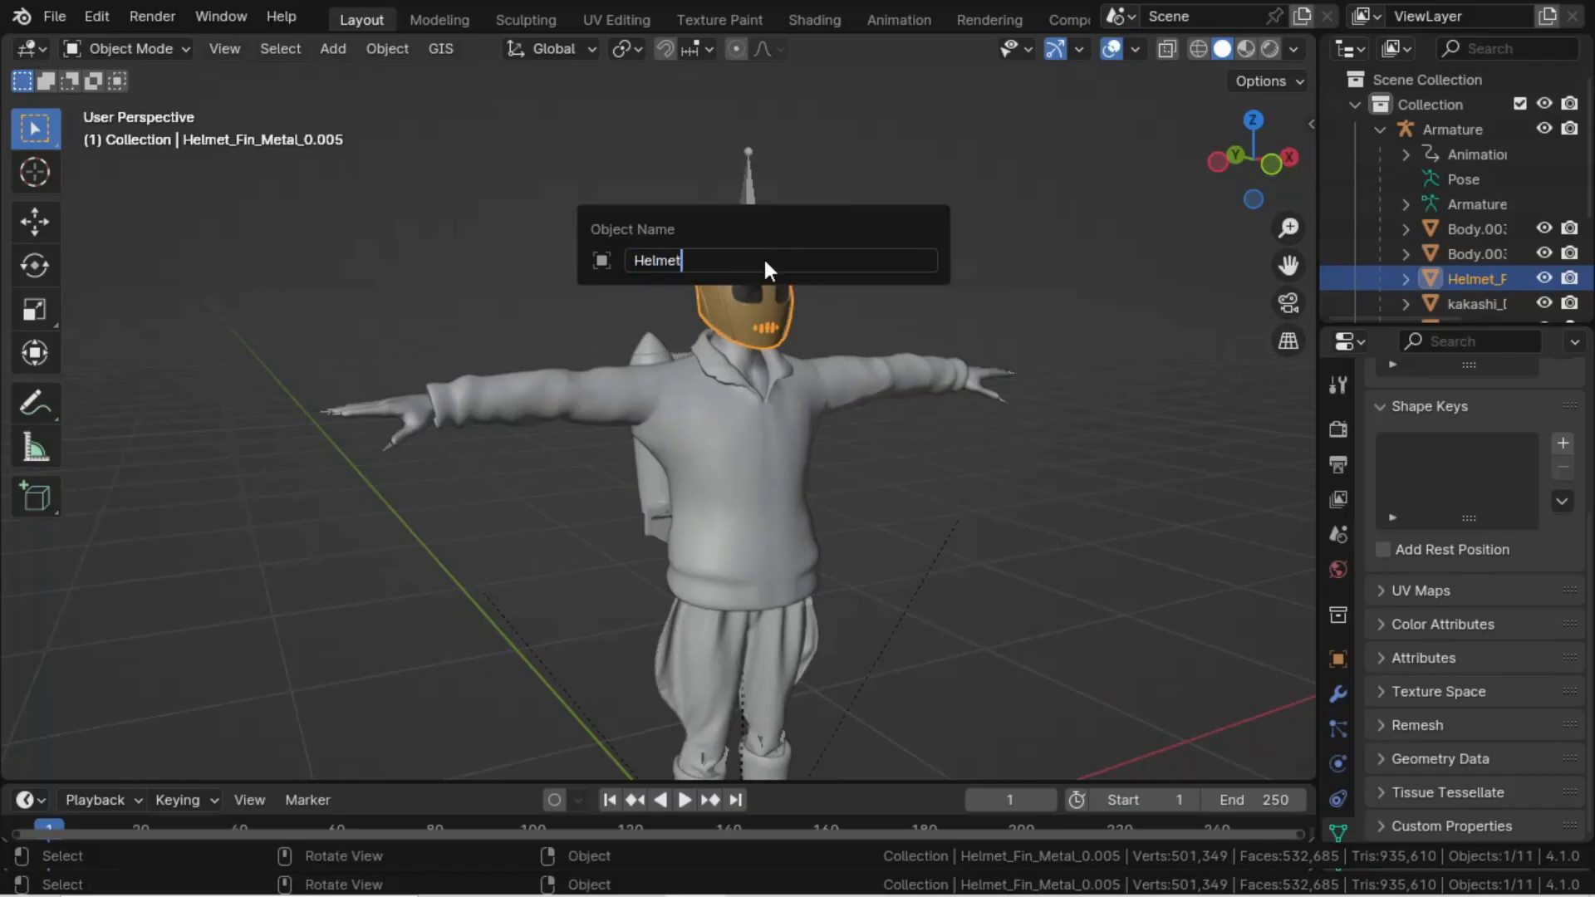
key("Return")
- Rename the character's jacket object to Jacket and the trousers object to Pants
left_click(719, 421)
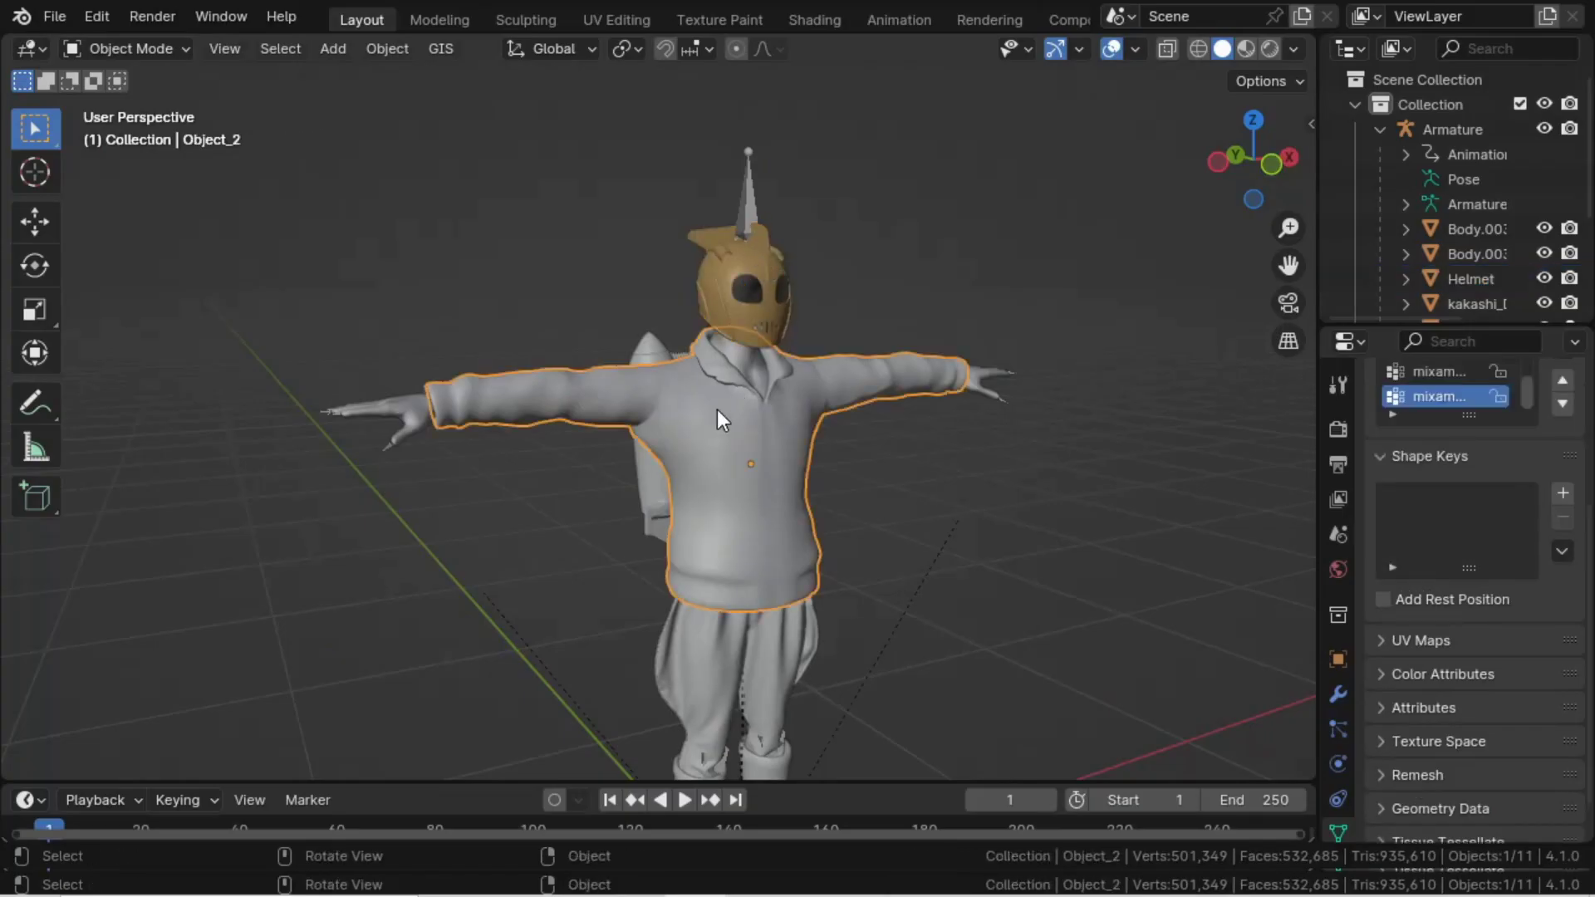
key("F2")
type("J")
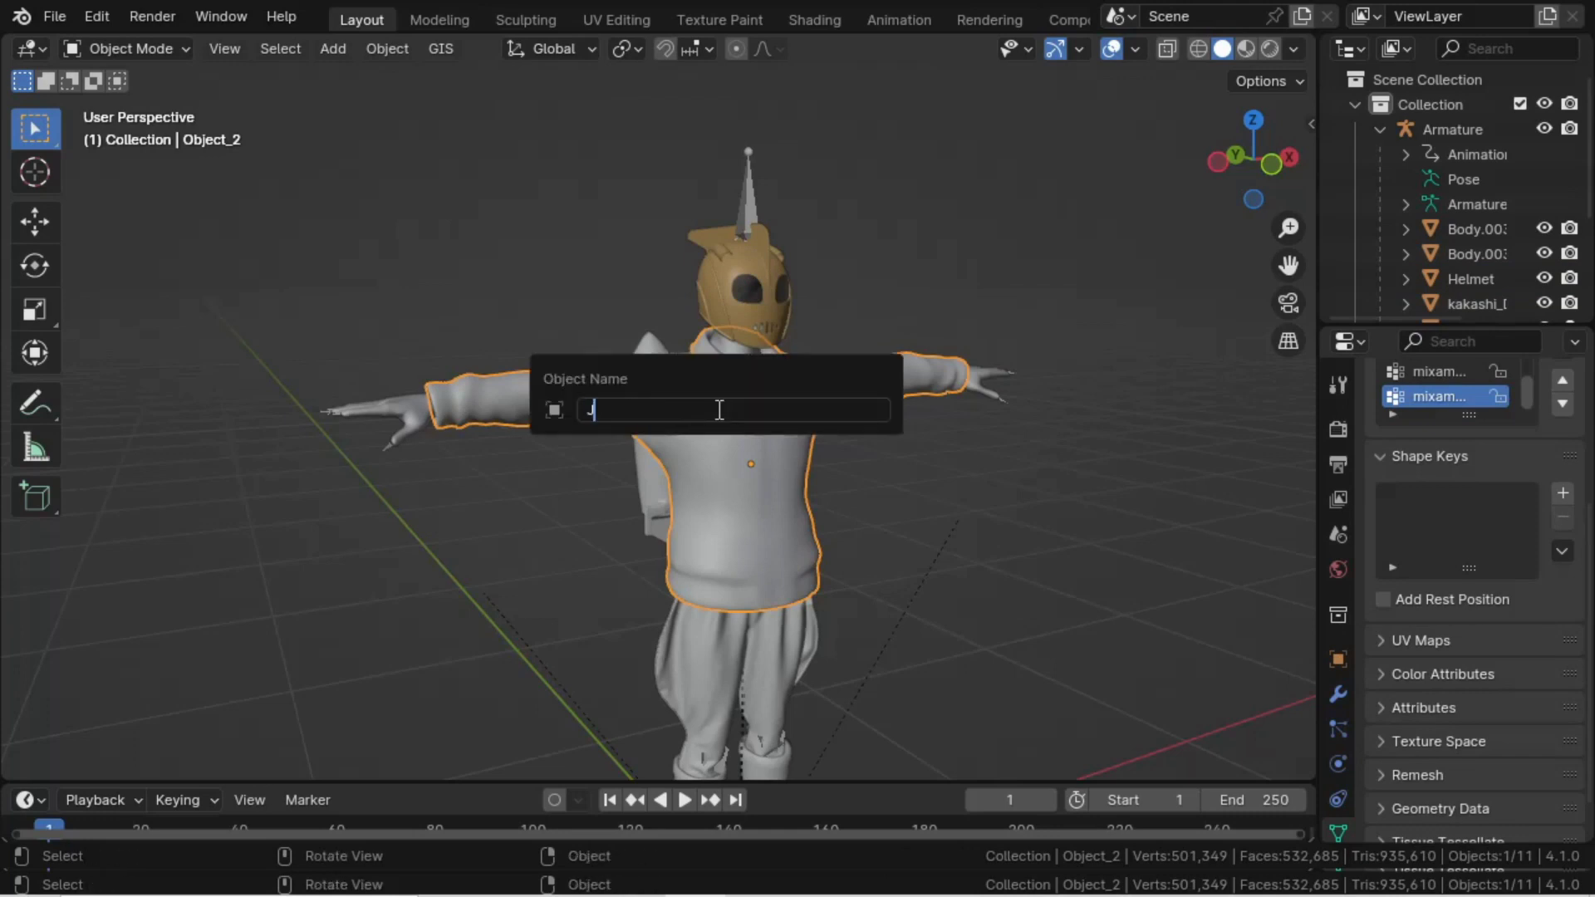
type("acket")
key("Return")
left_click(704, 709)
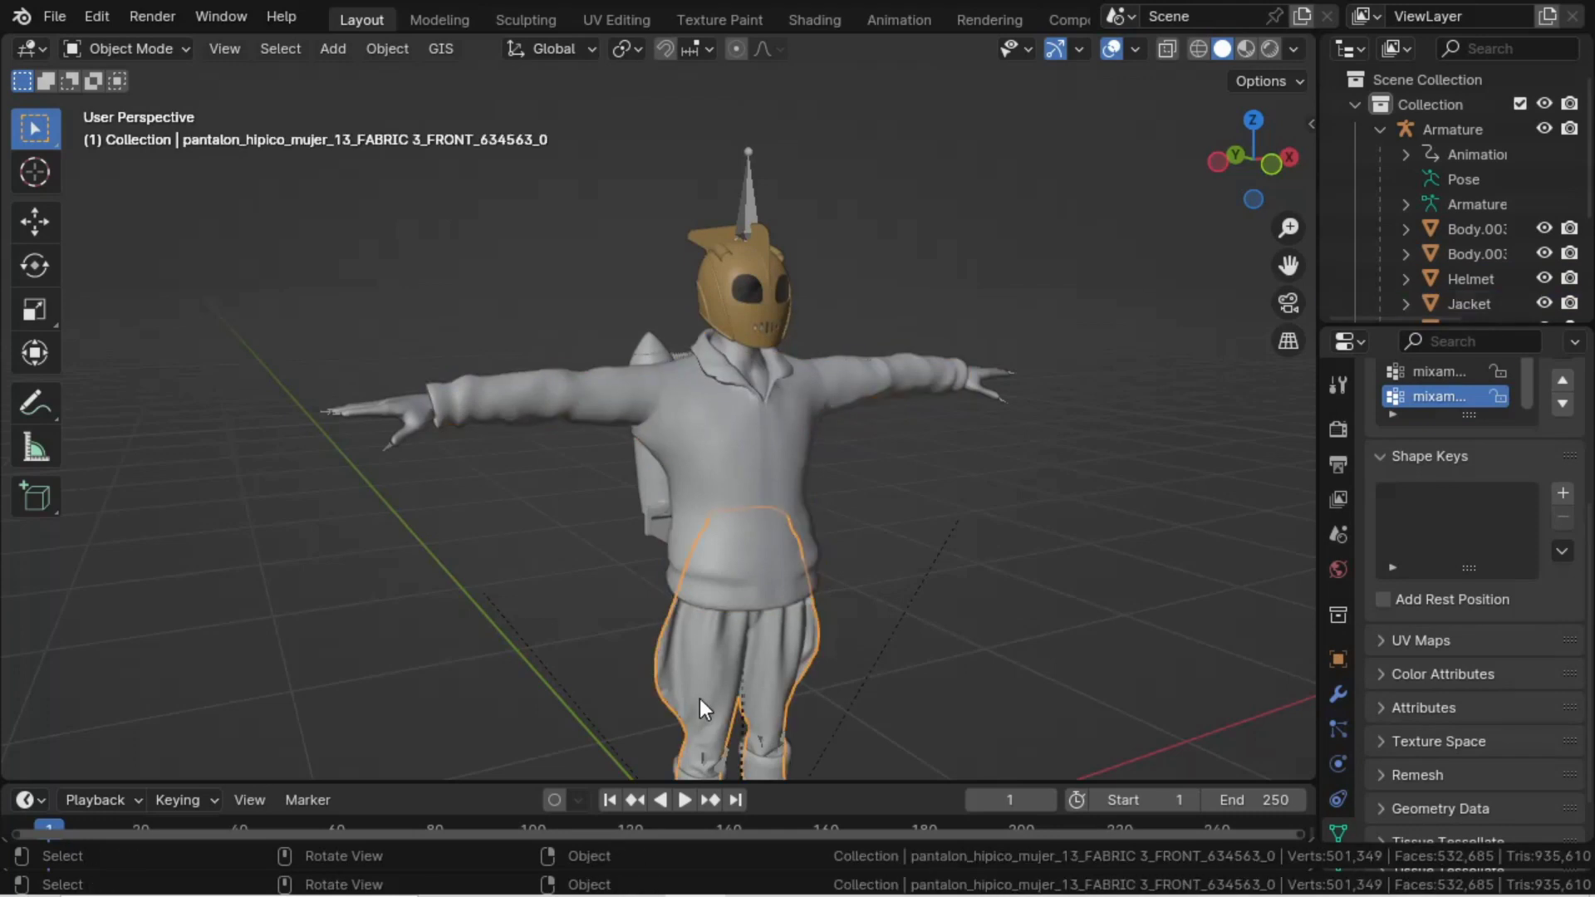
key("F2")
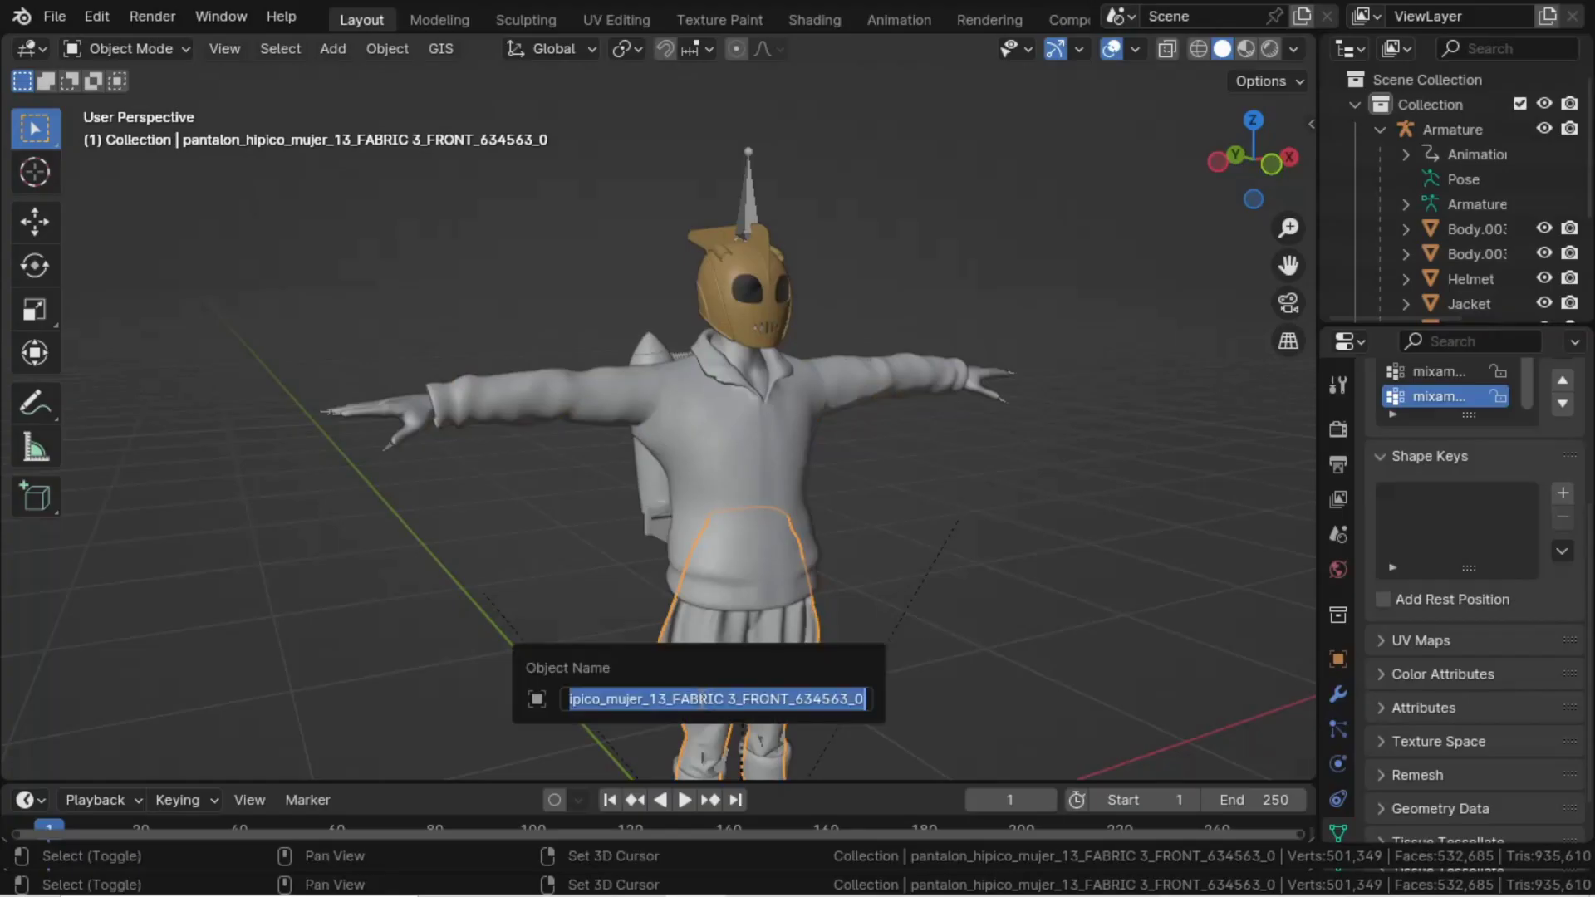
type("Pants")
key("Return")
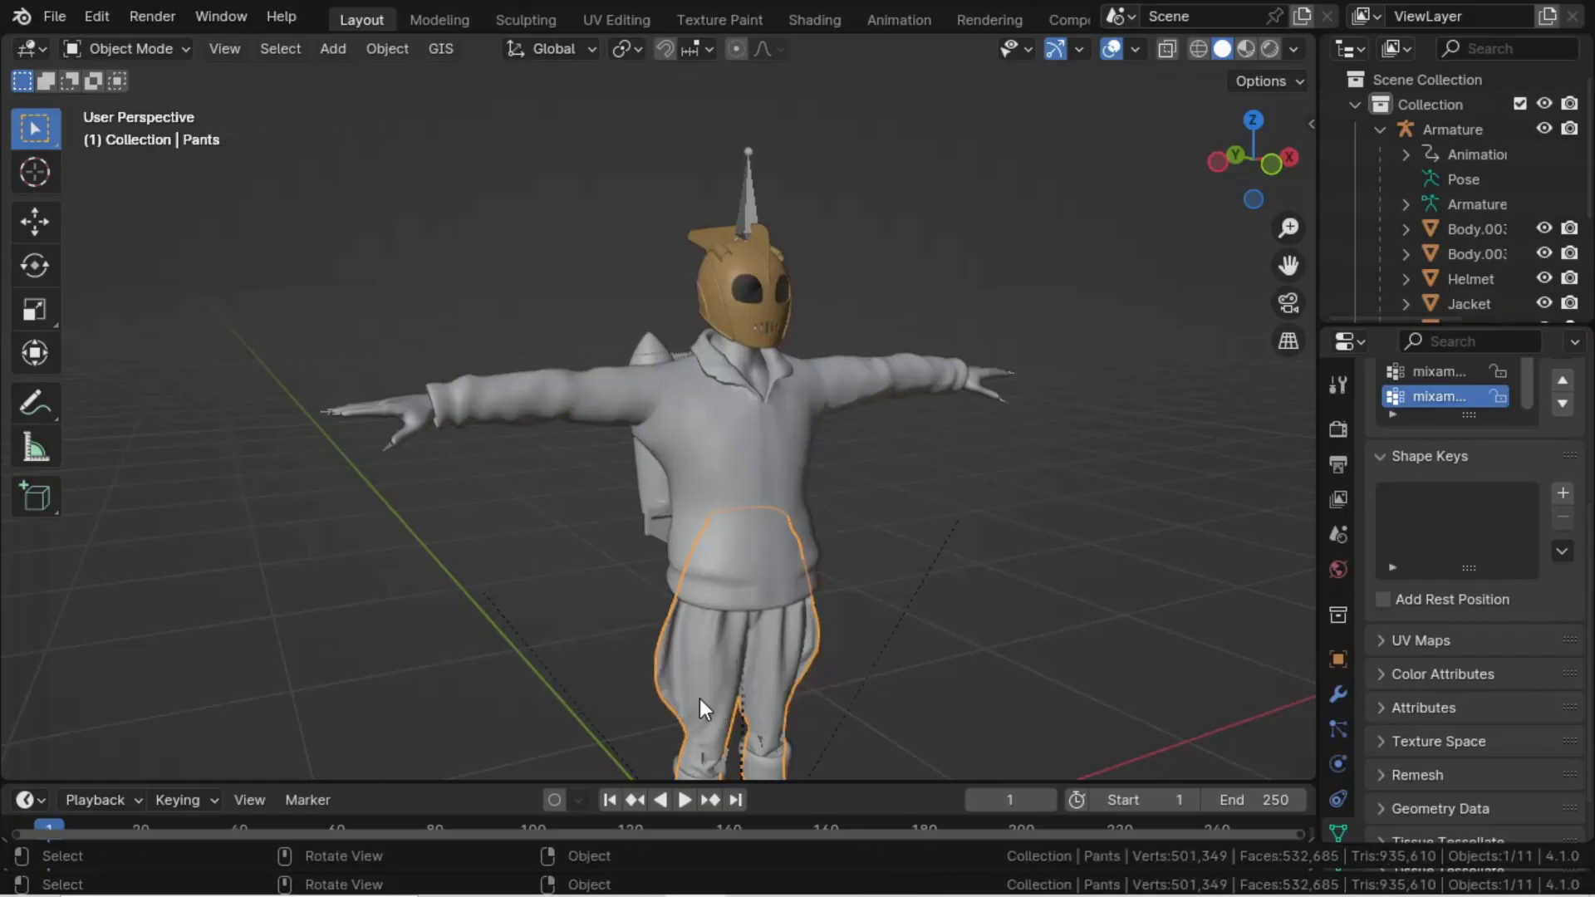
- Rename the character's left boot object to Boot_L and the right boot object to Boot_R
scroll(699, 700, "down", 1)
left_click(735, 708)
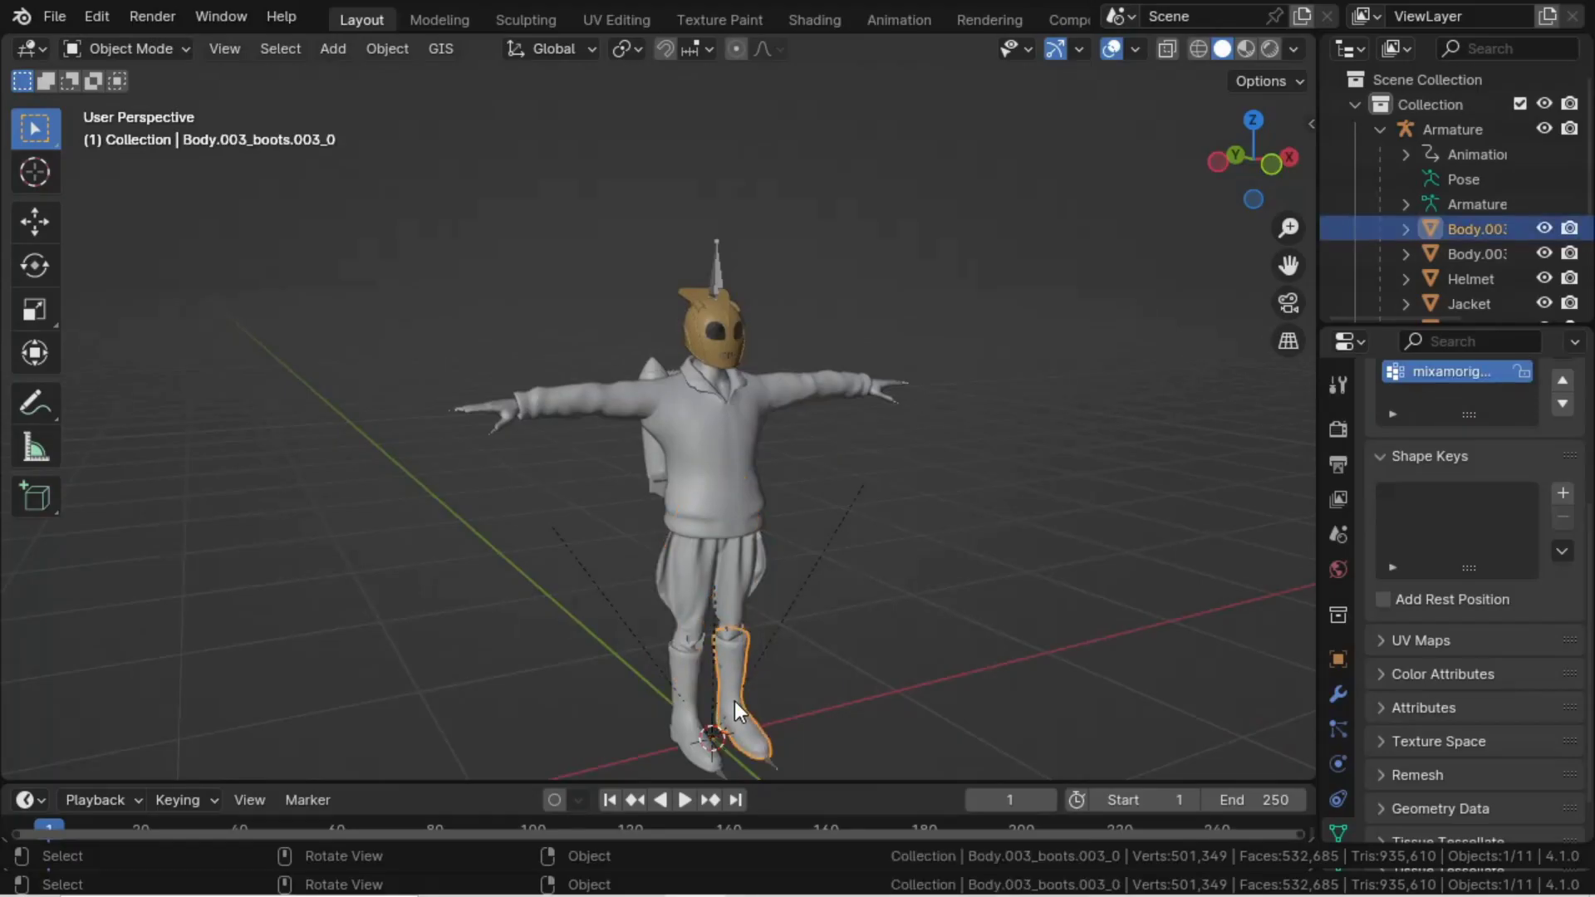
key("F2")
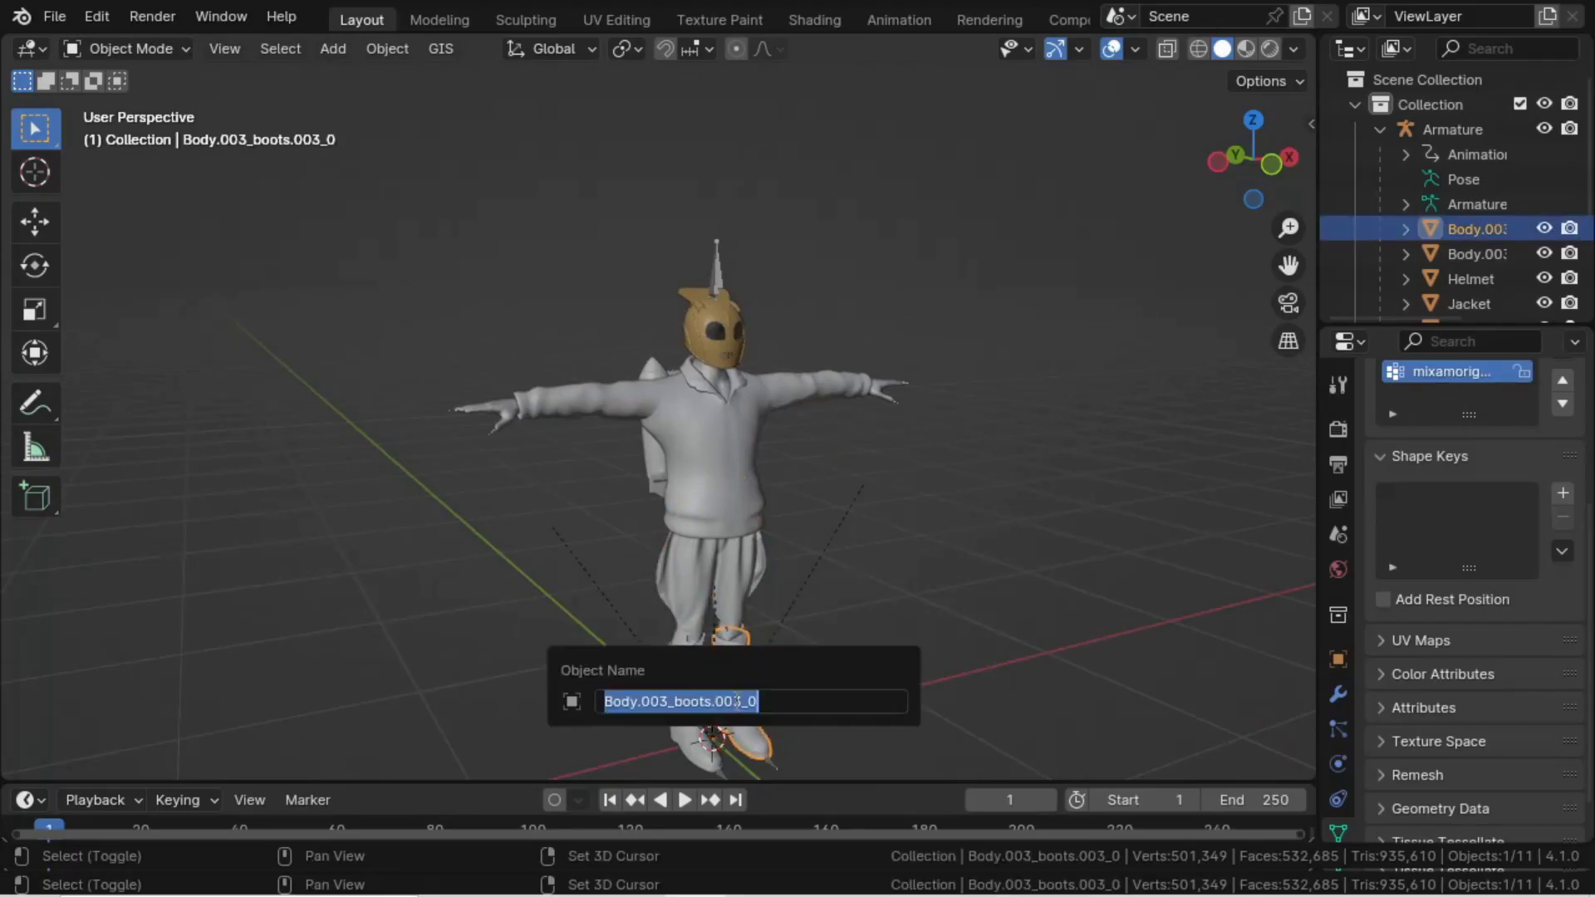
type("Boot")
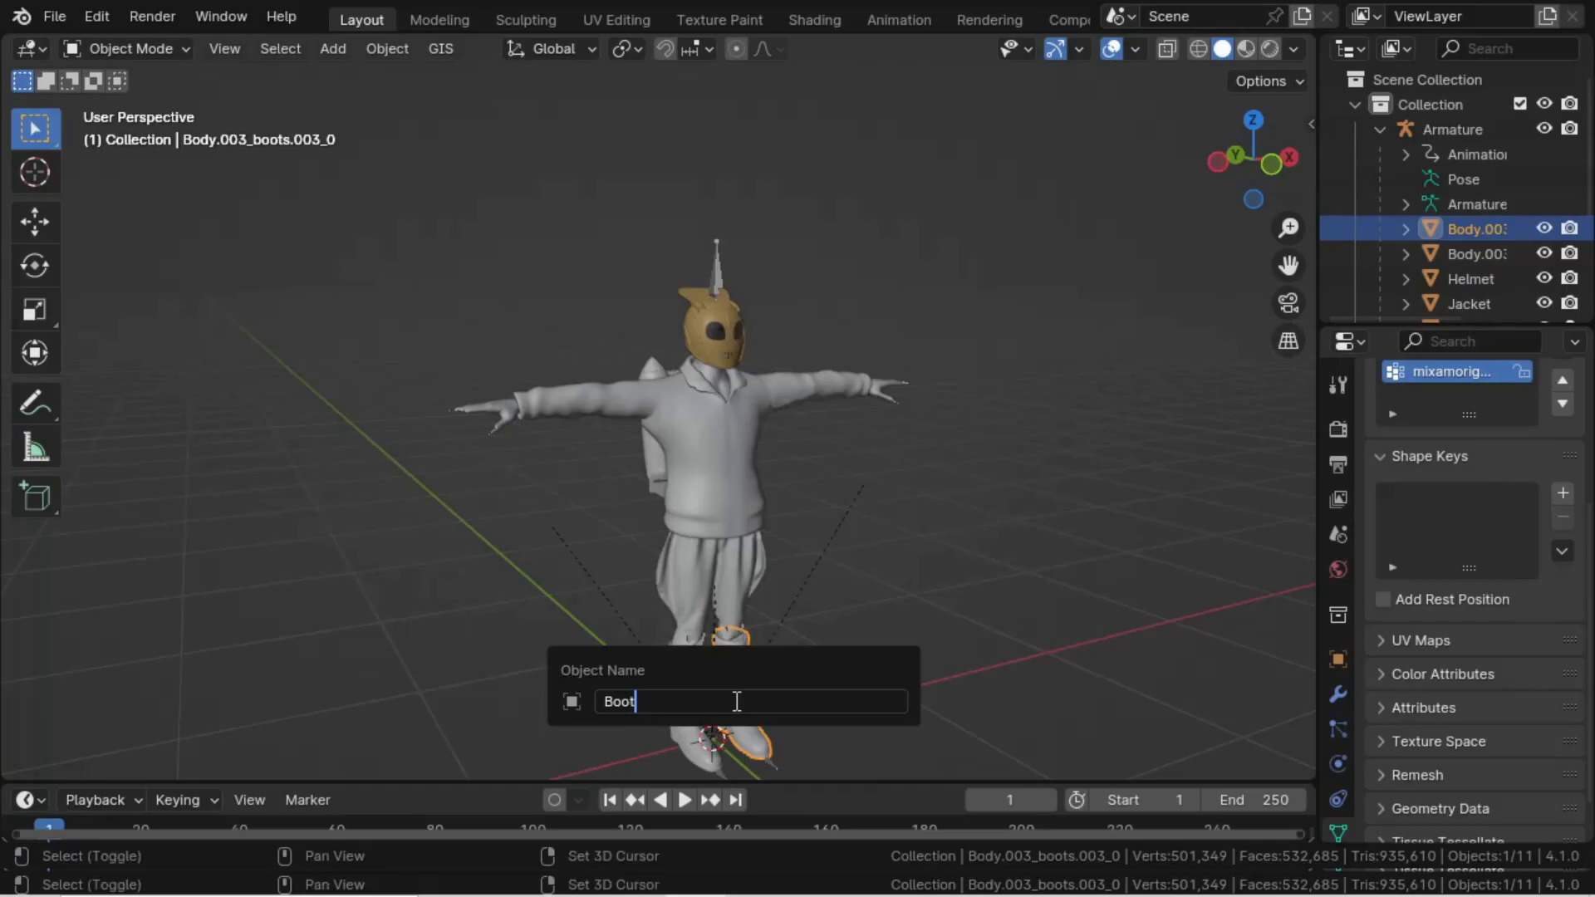
type("_L")
key("Return")
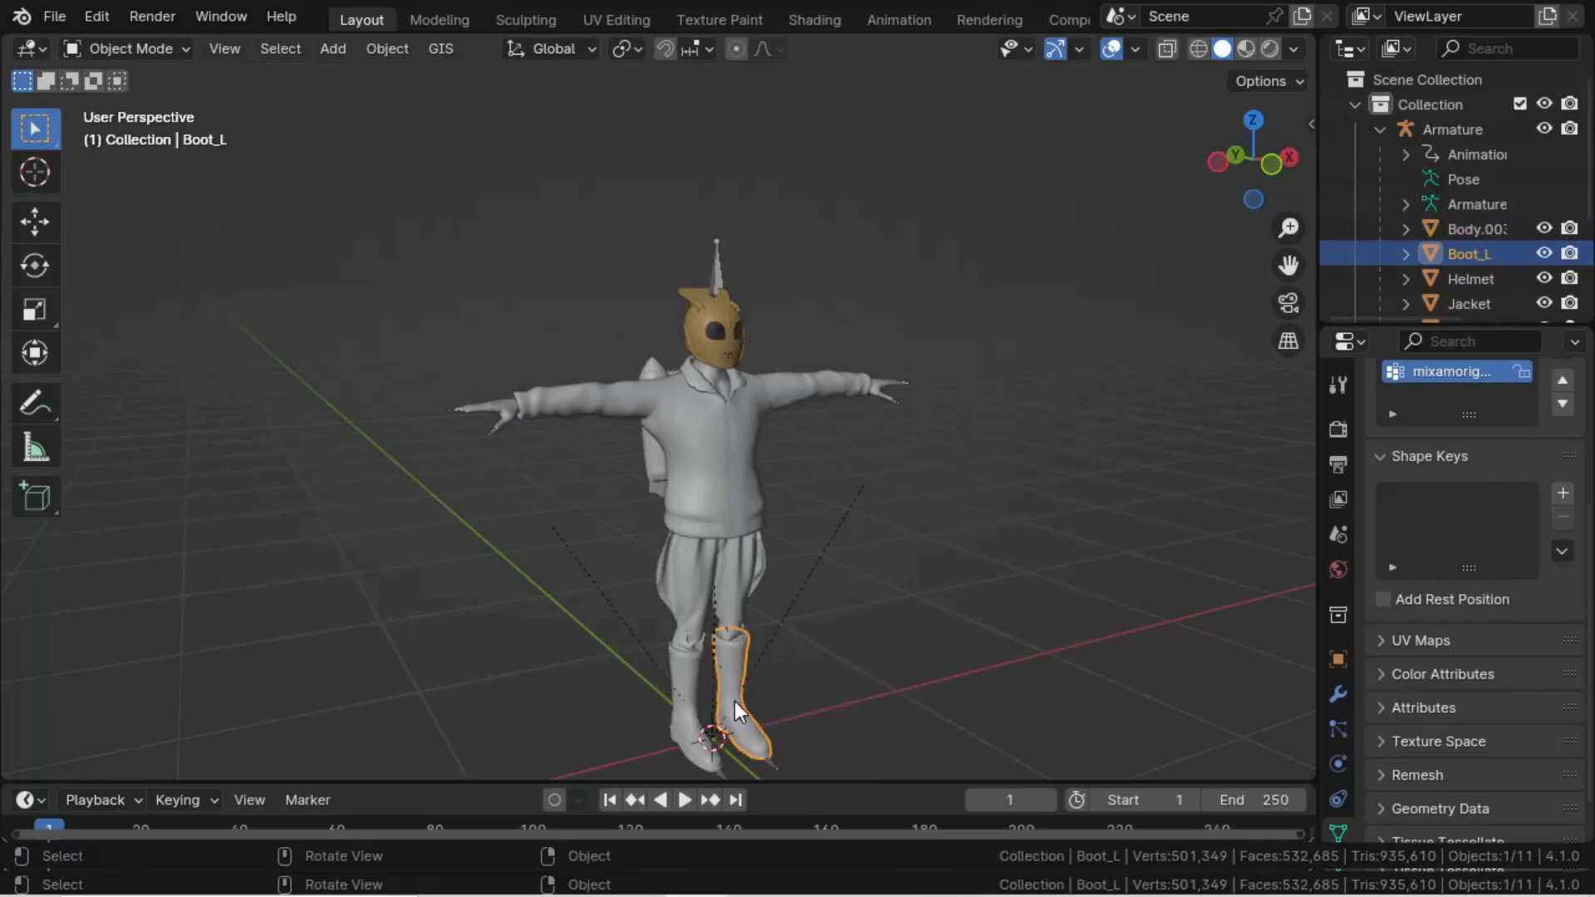
left_click(680, 670)
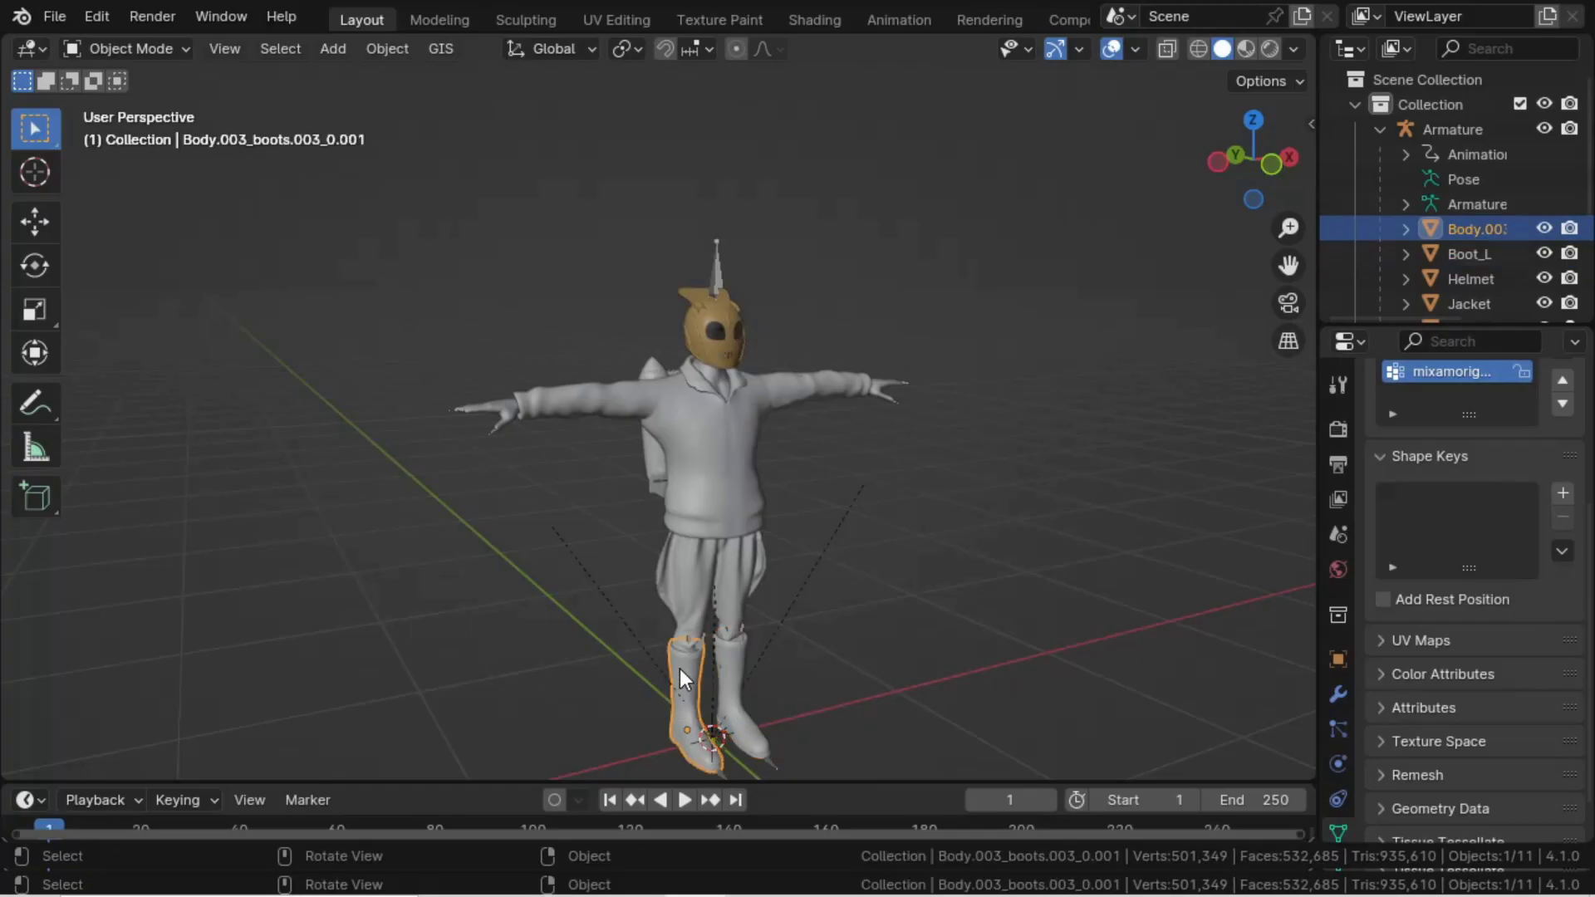
key("F2")
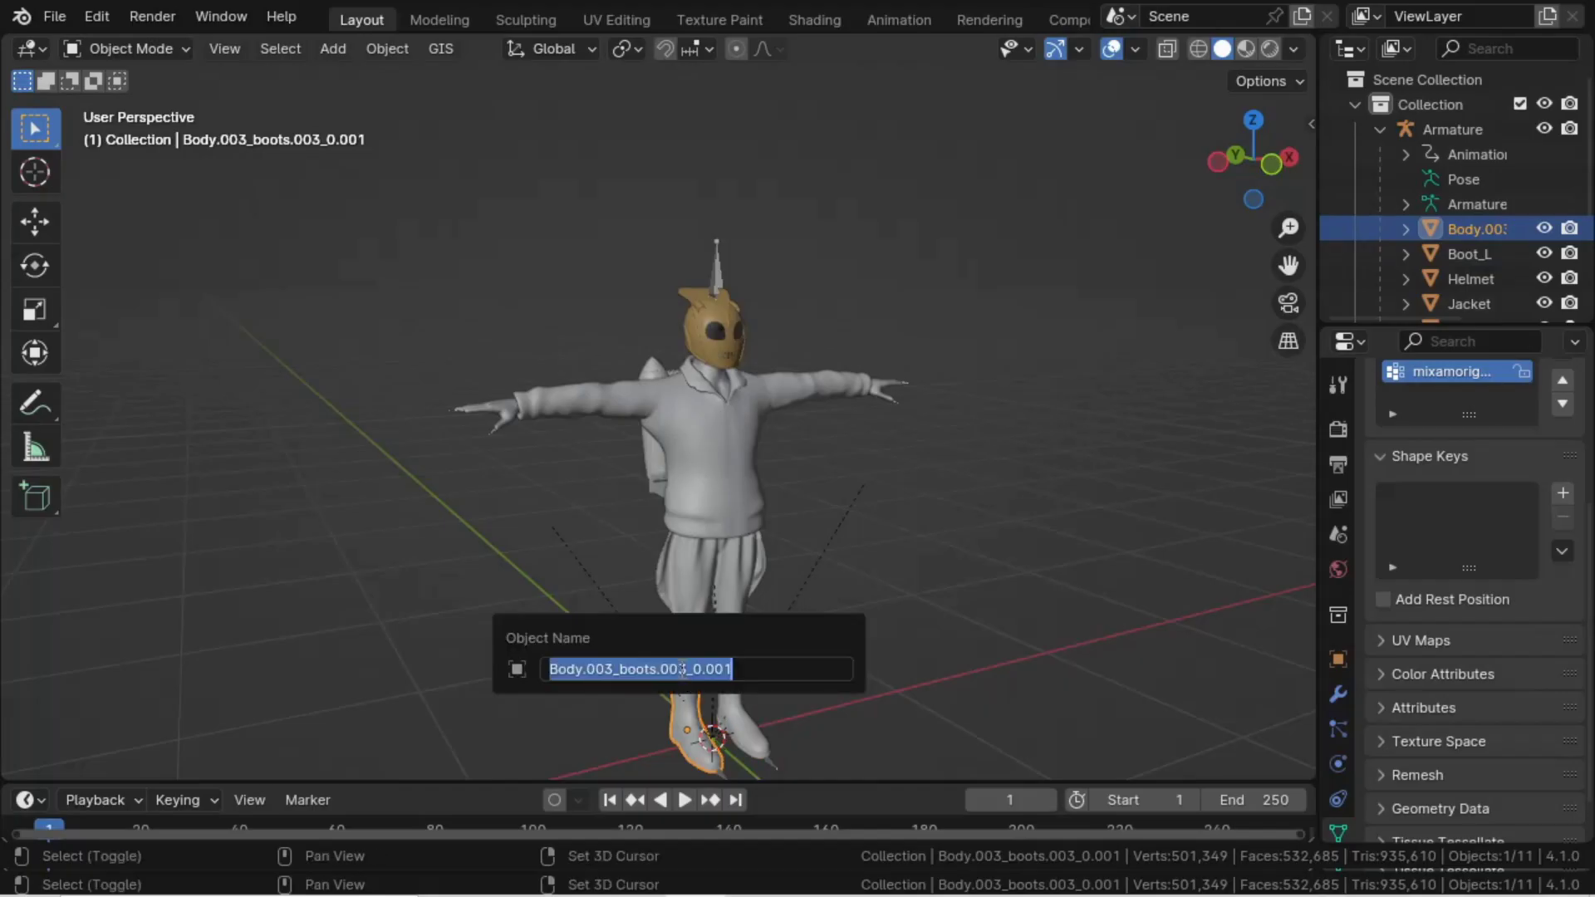
type("Boot_R")
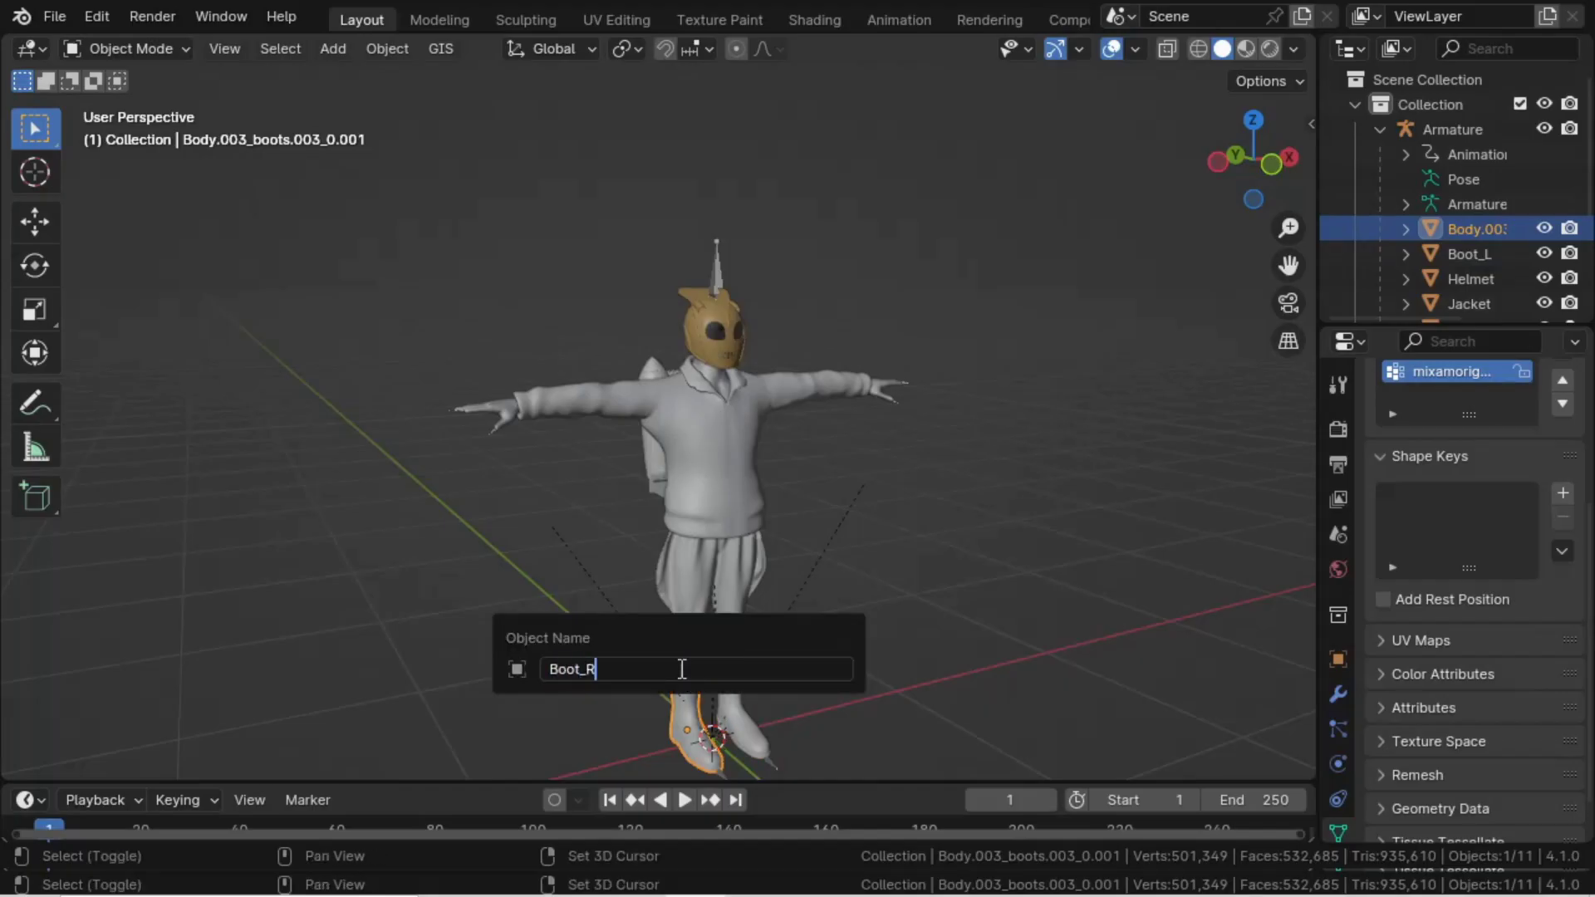
key("Return")
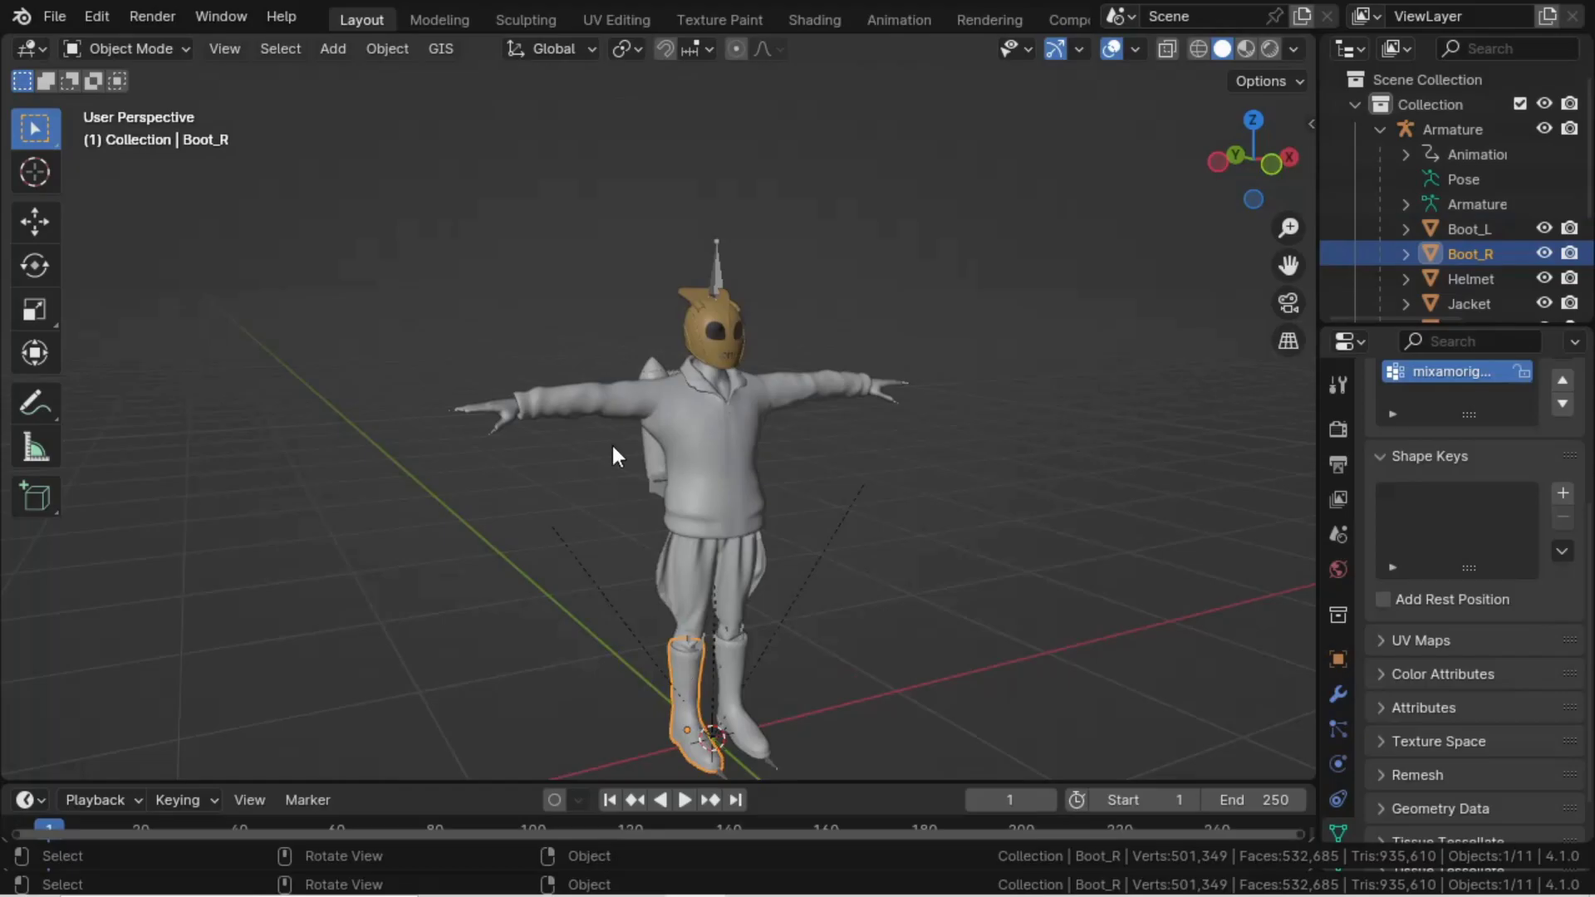
- Rename the character's left hand object to Hand_L and the right hand object to Hand_R
left_click(876, 383)
left_click(876, 383)
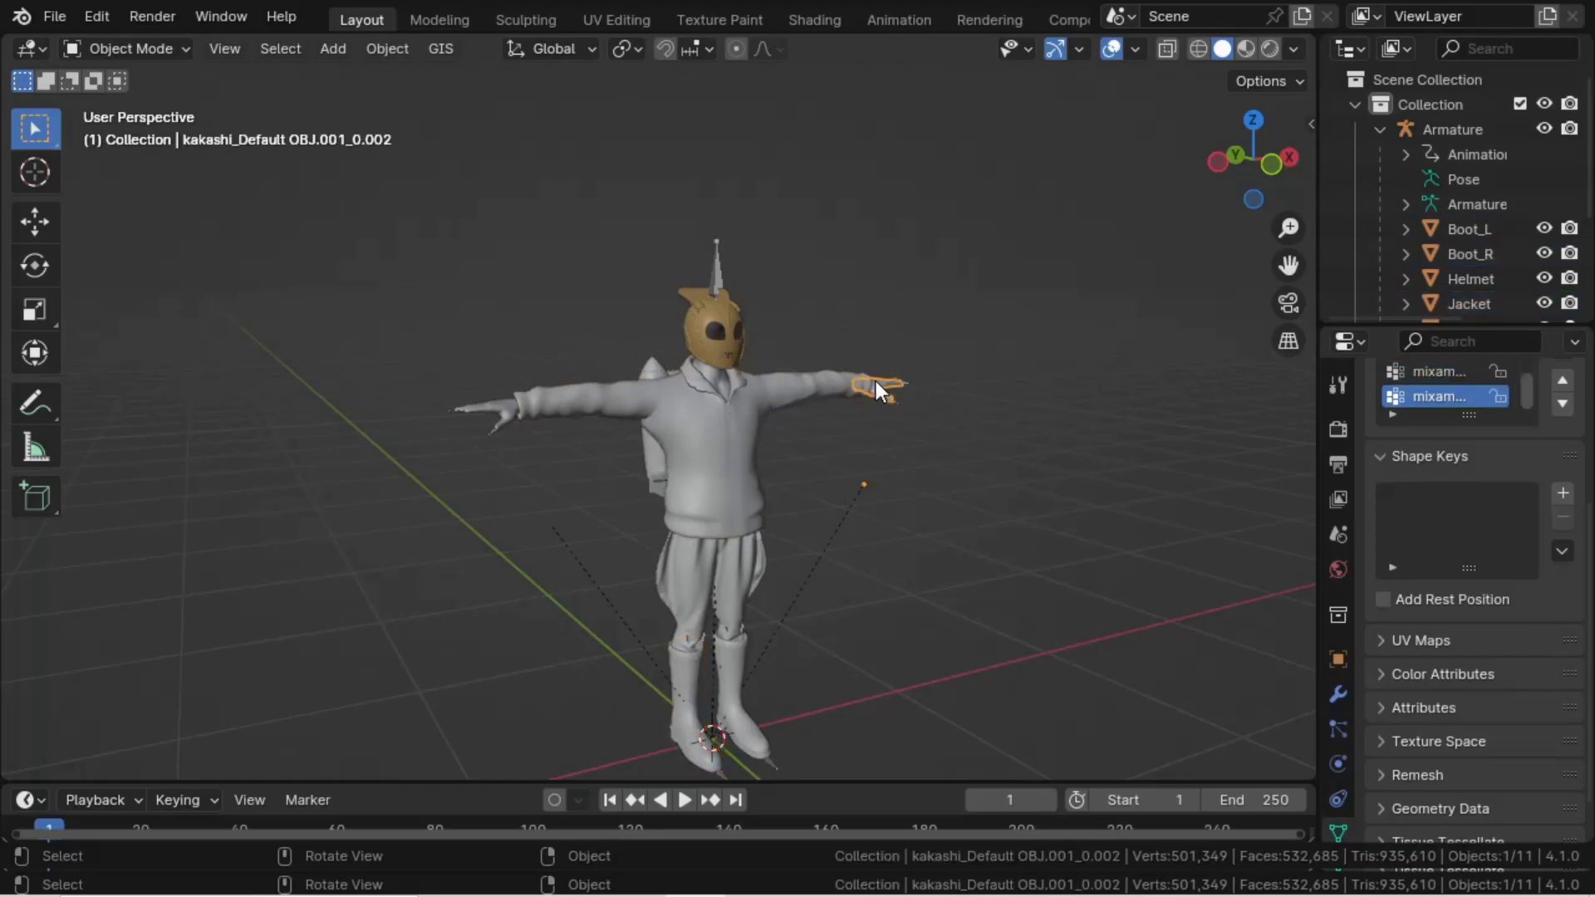
key("F2")
type("H")
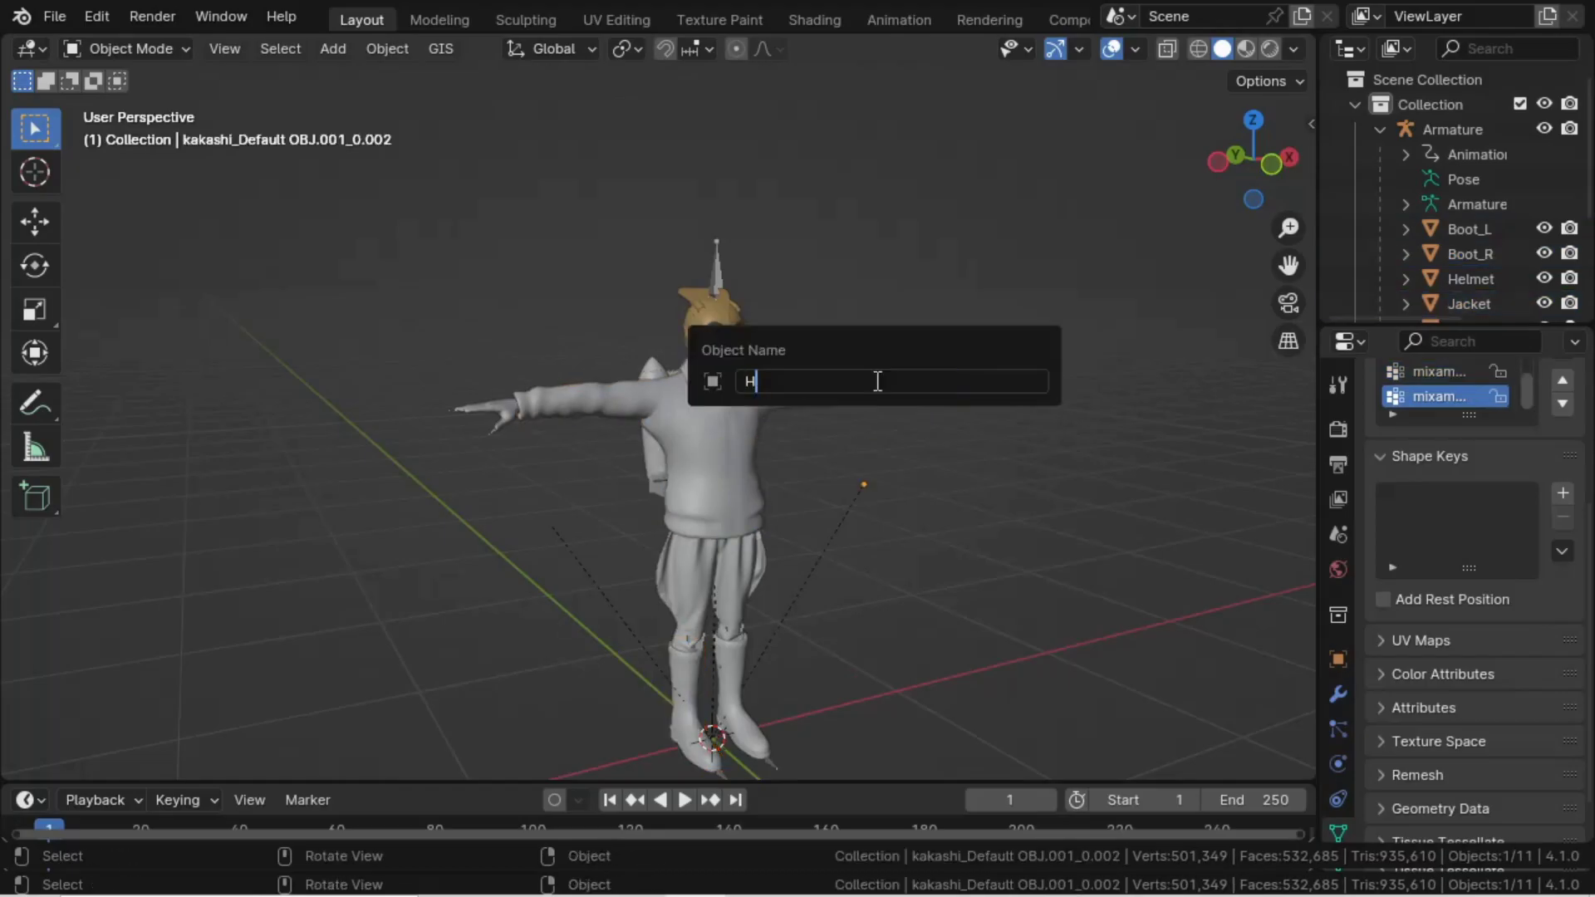
type("and_L")
key("Return")
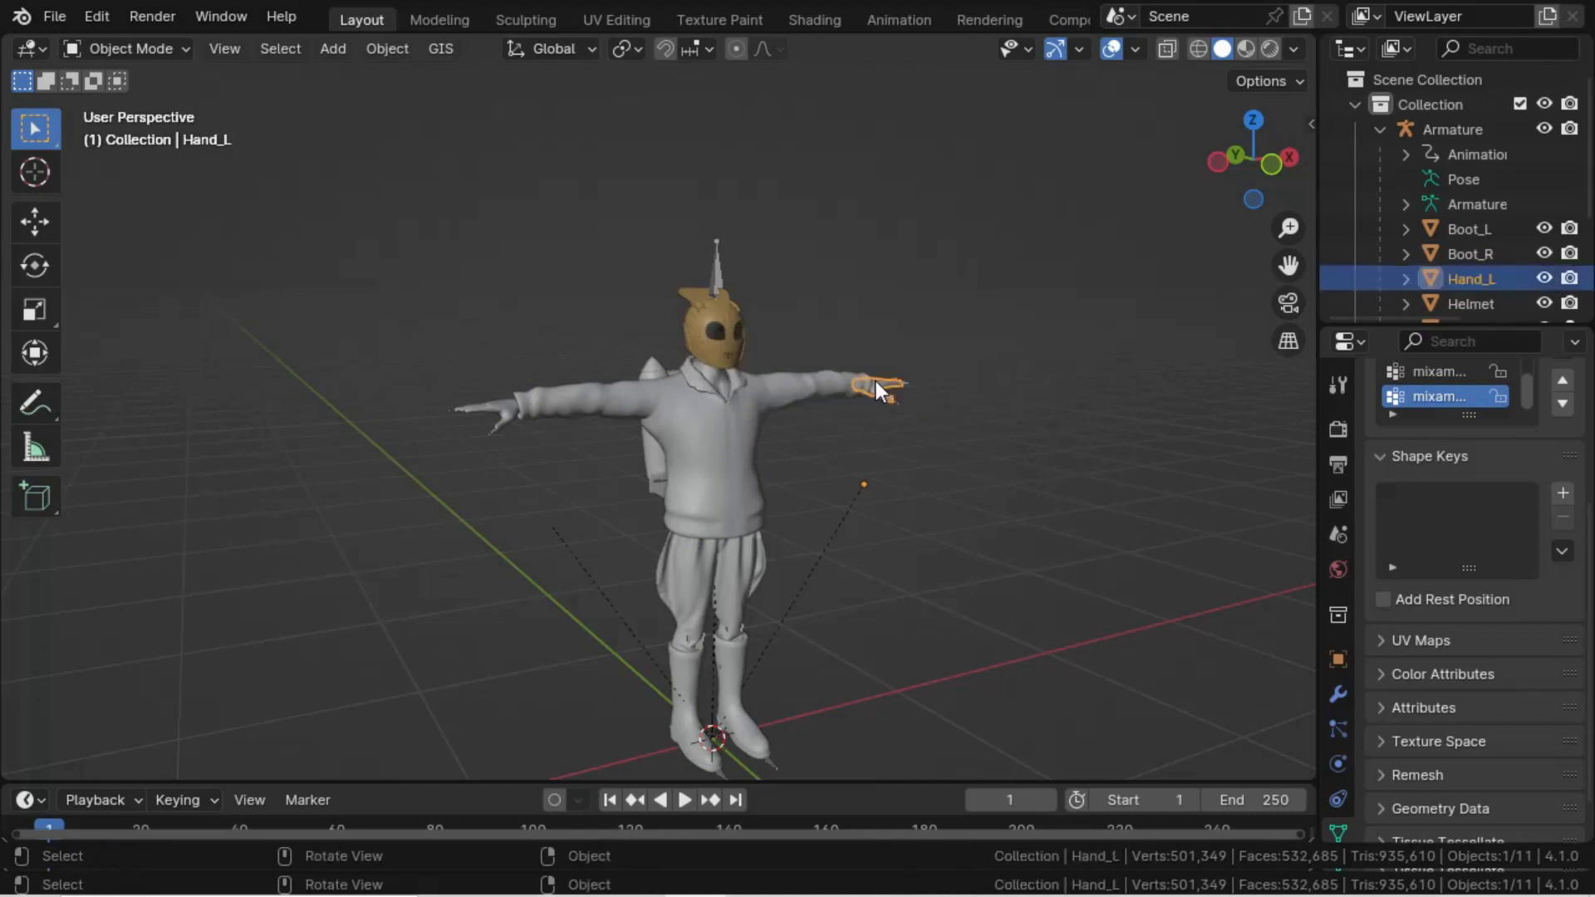
left_click(505, 412)
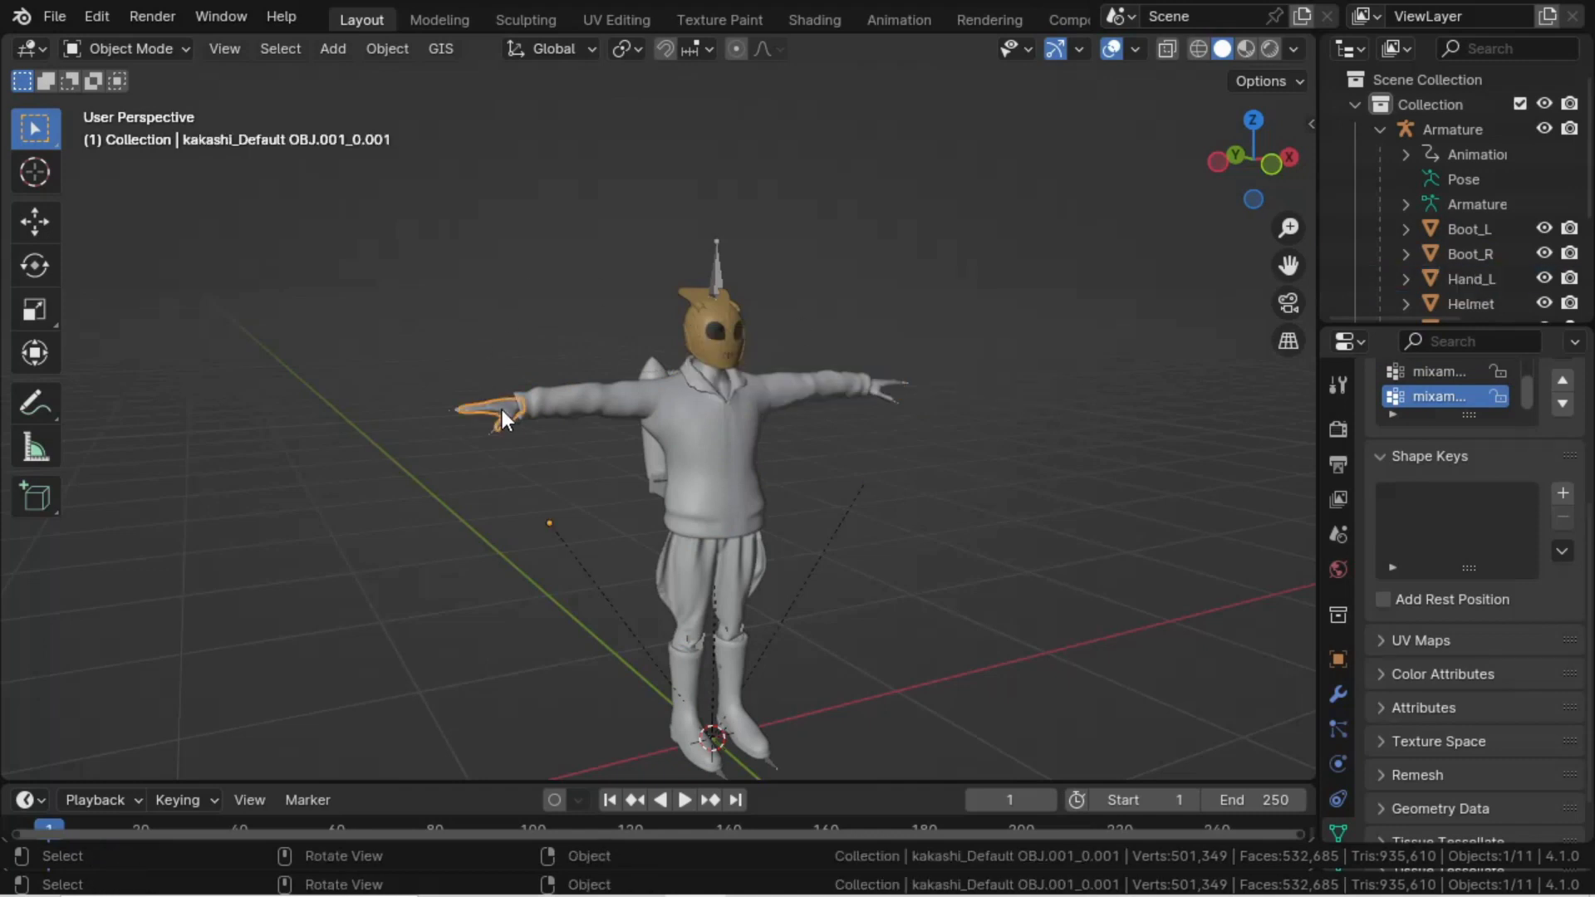
key("F2")
type("H")
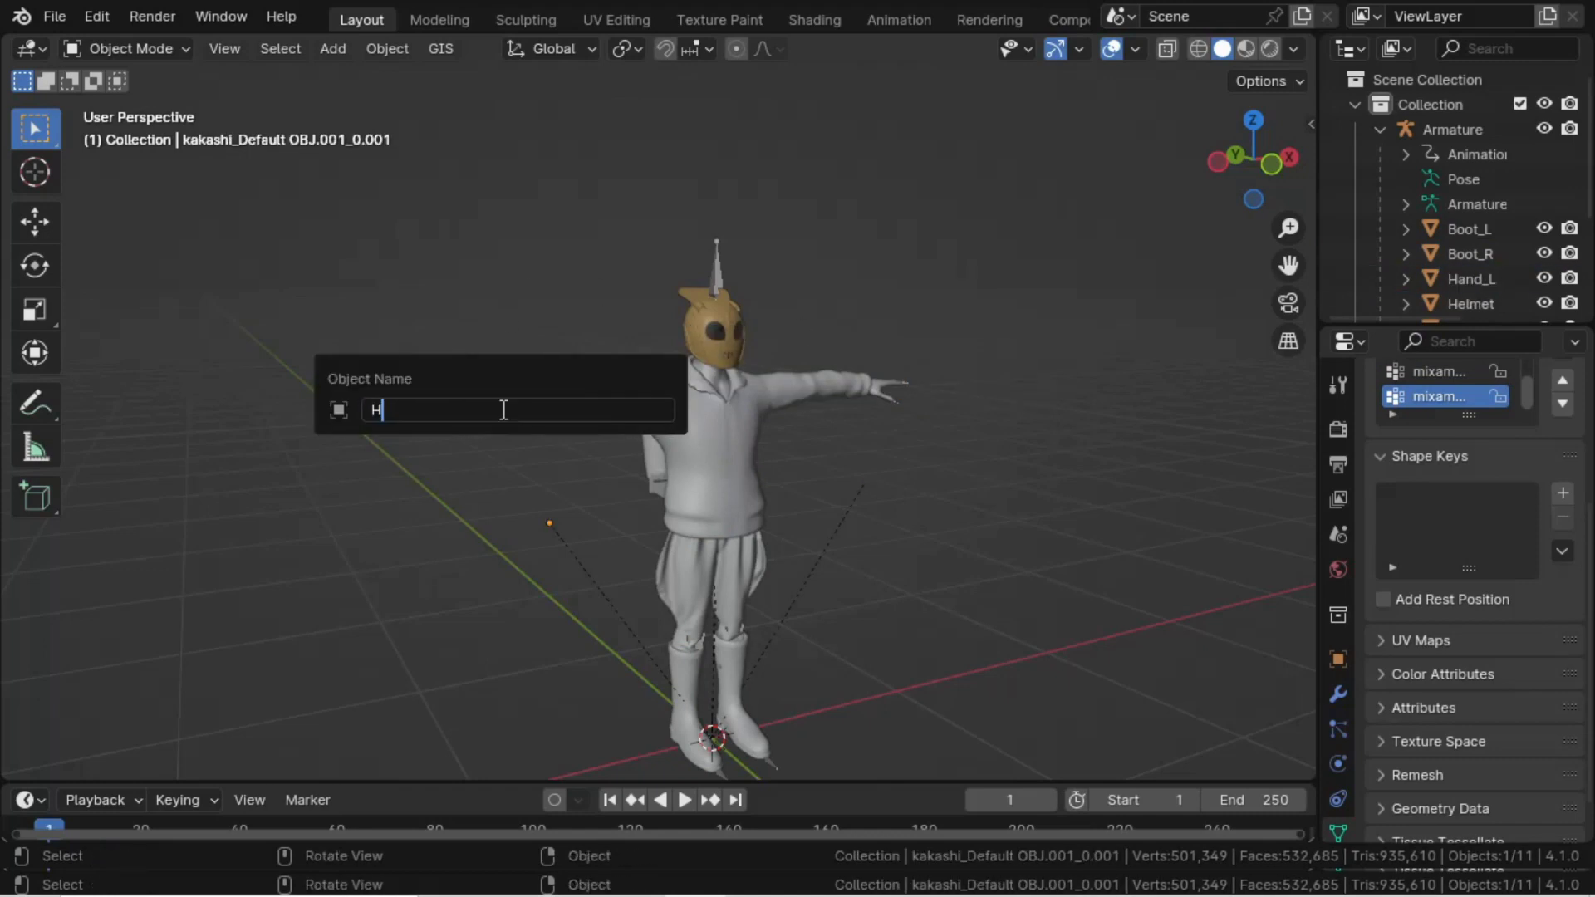
type("and_R")
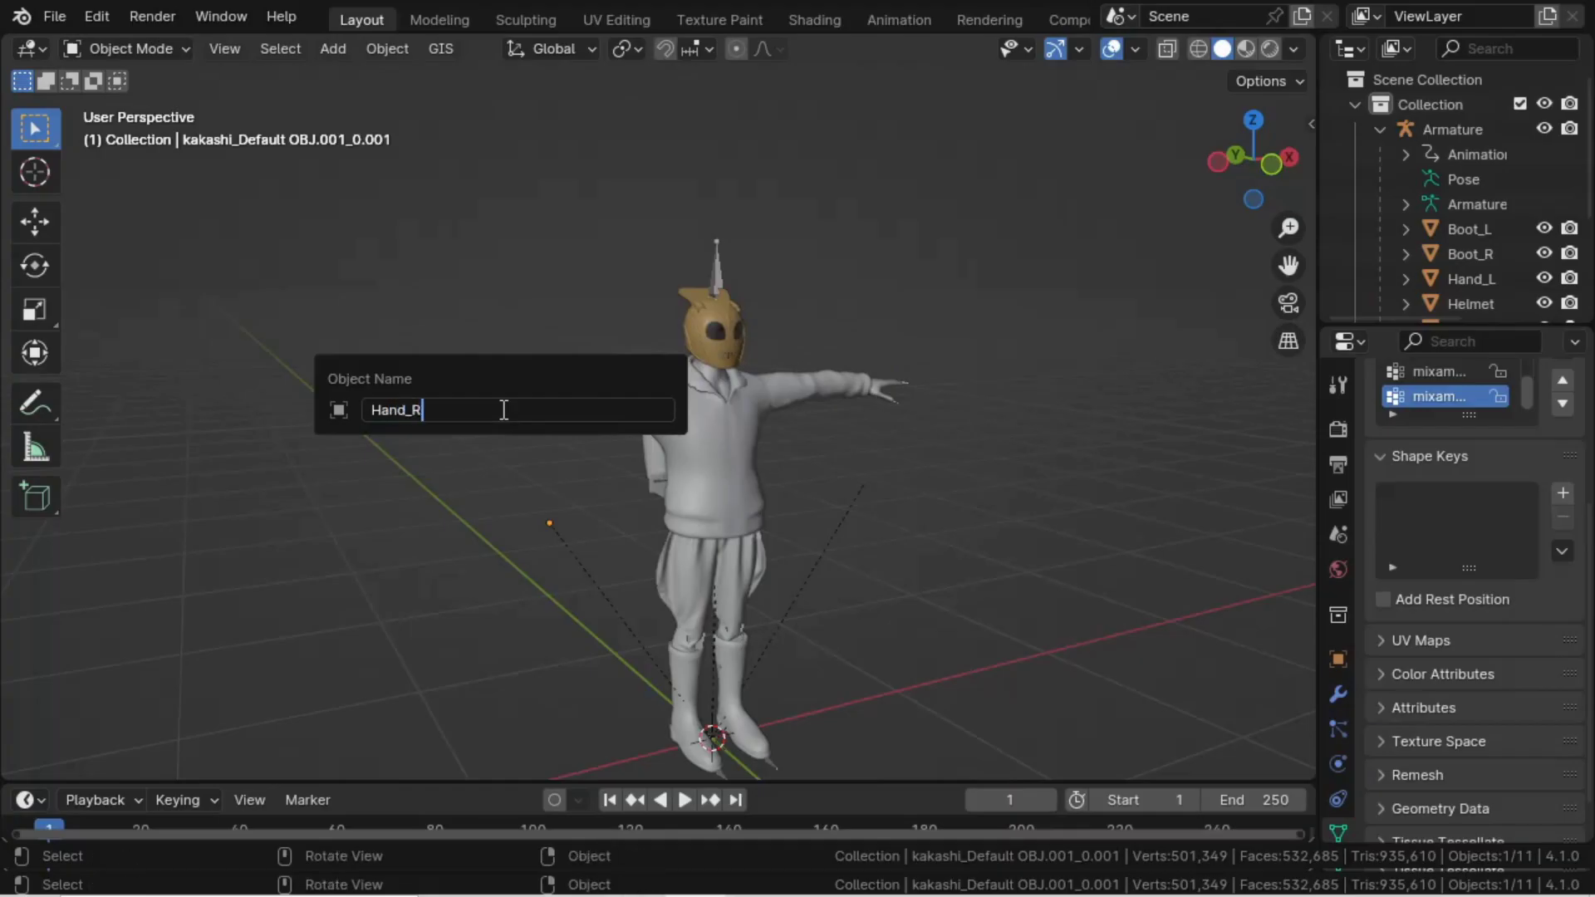
key("Return")
- View the character from the front and save the file
key("KP_1")
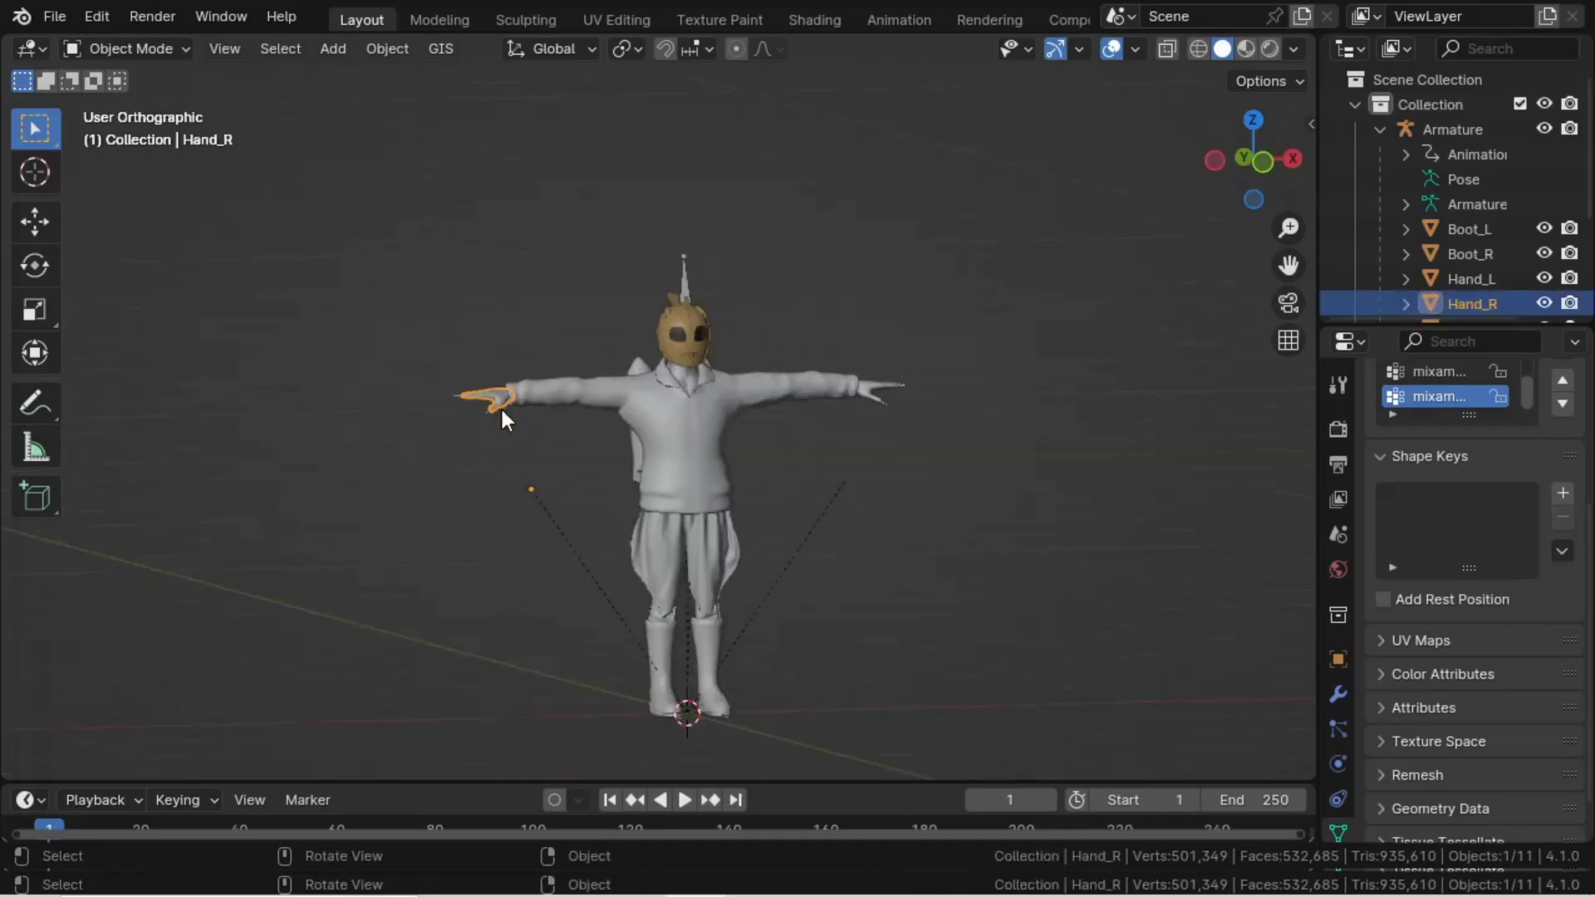
key("ctrl+s")
left_click(580, 422)
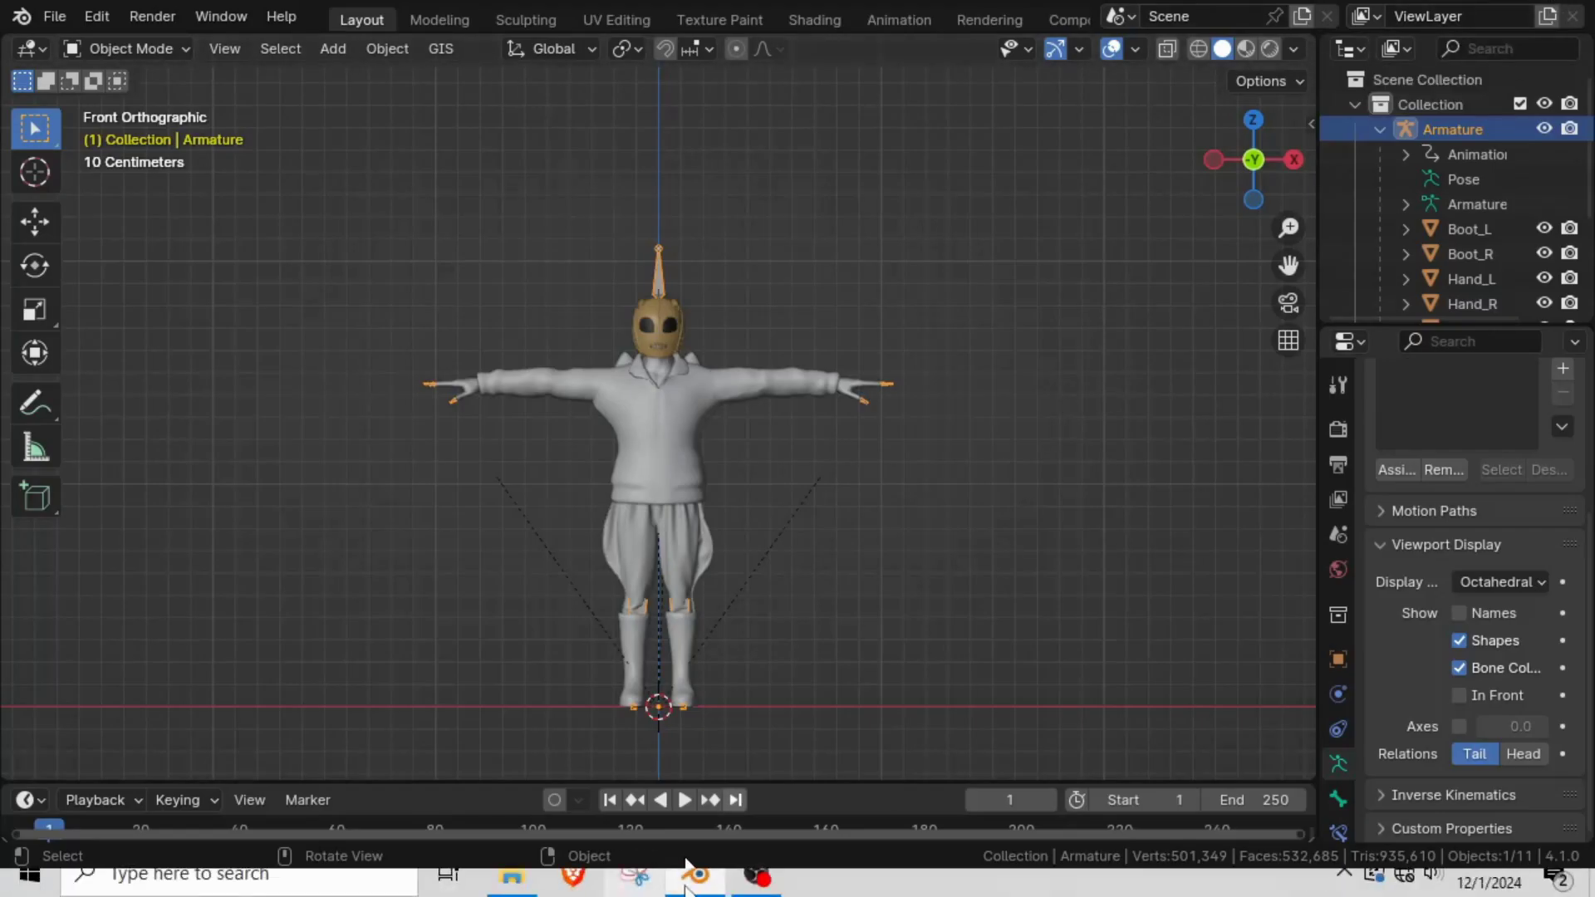
left_click(756, 889)
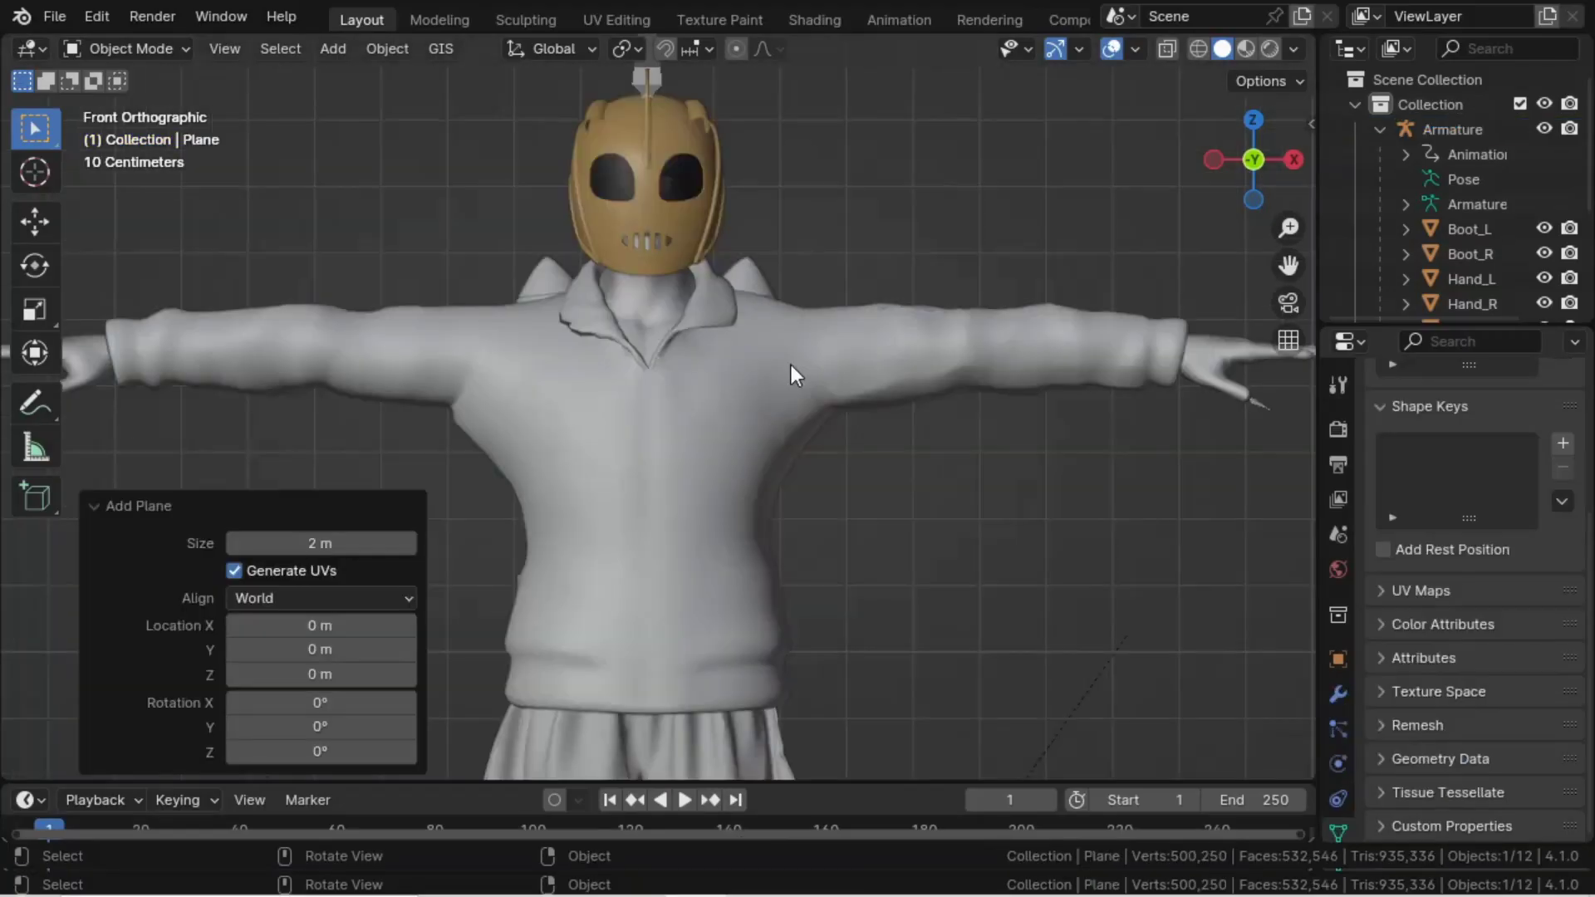
- Rotate the new plane 90° about the global X axis and scale it to 0.2
type("rx90")
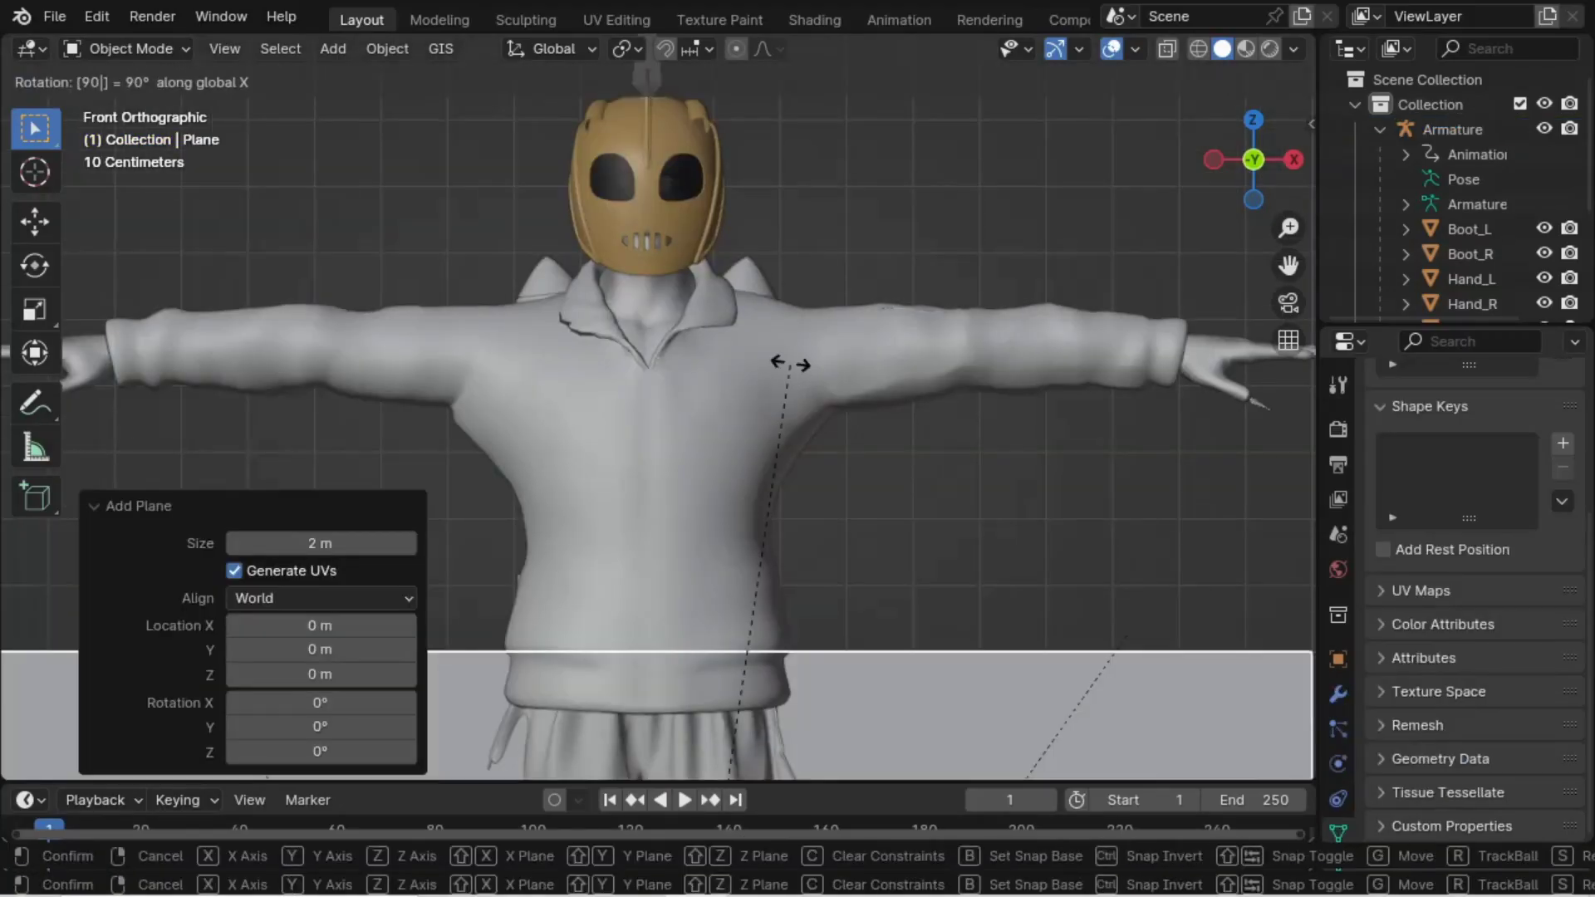
key("Return")
type("s")
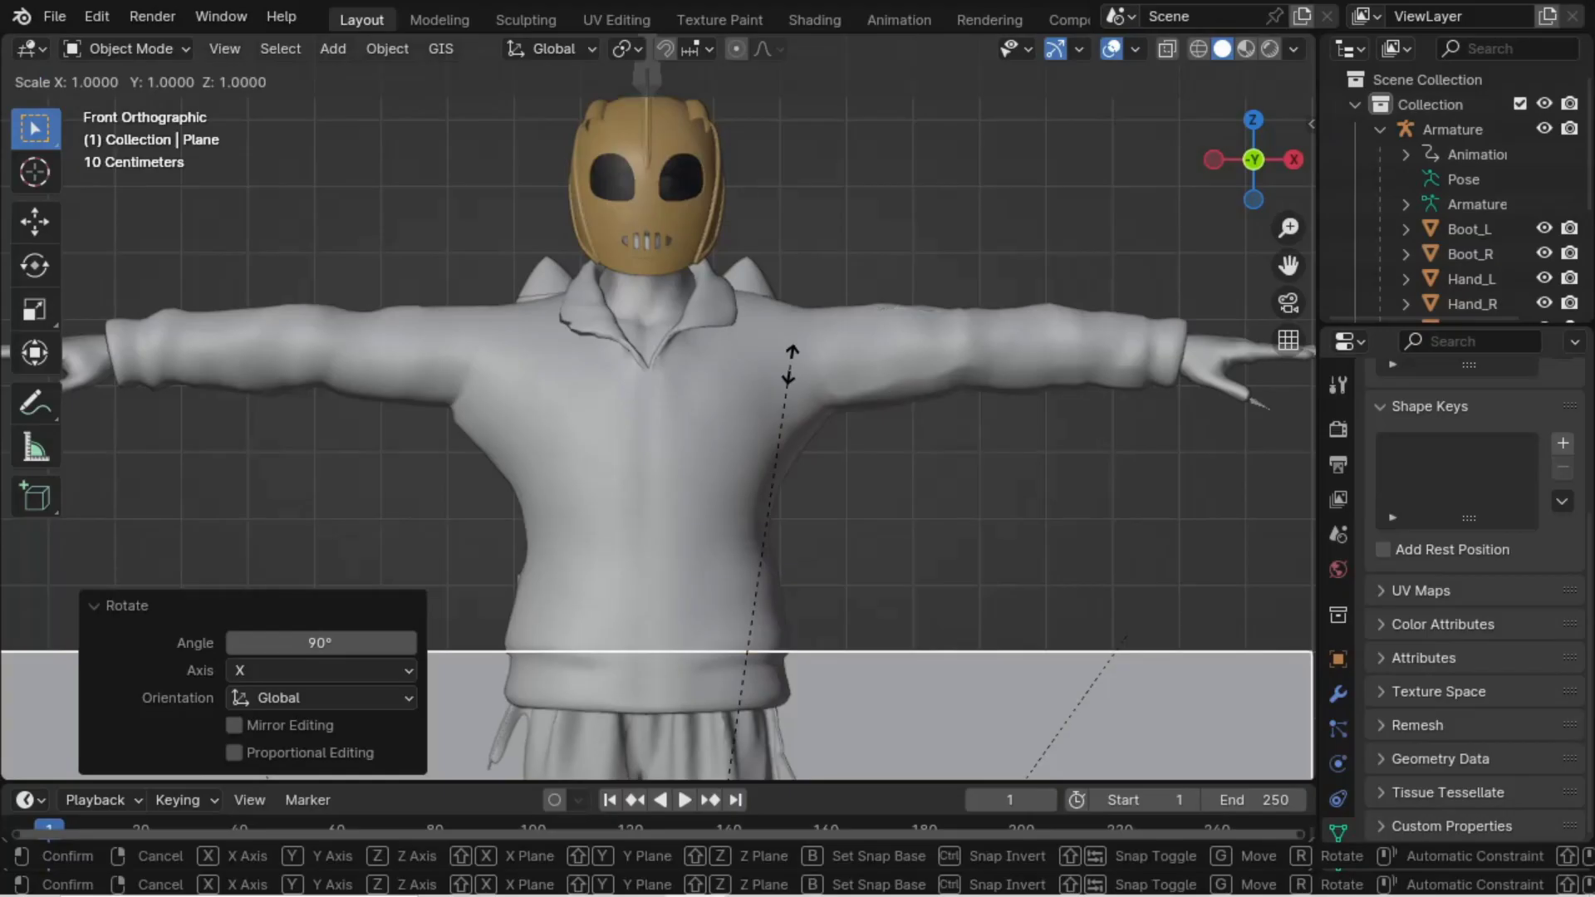
type(".2")
key("Return")
- Move the plane up about 1.22 m along Z so it sits at the character's chest
scroll(724, 400, "down", 8)
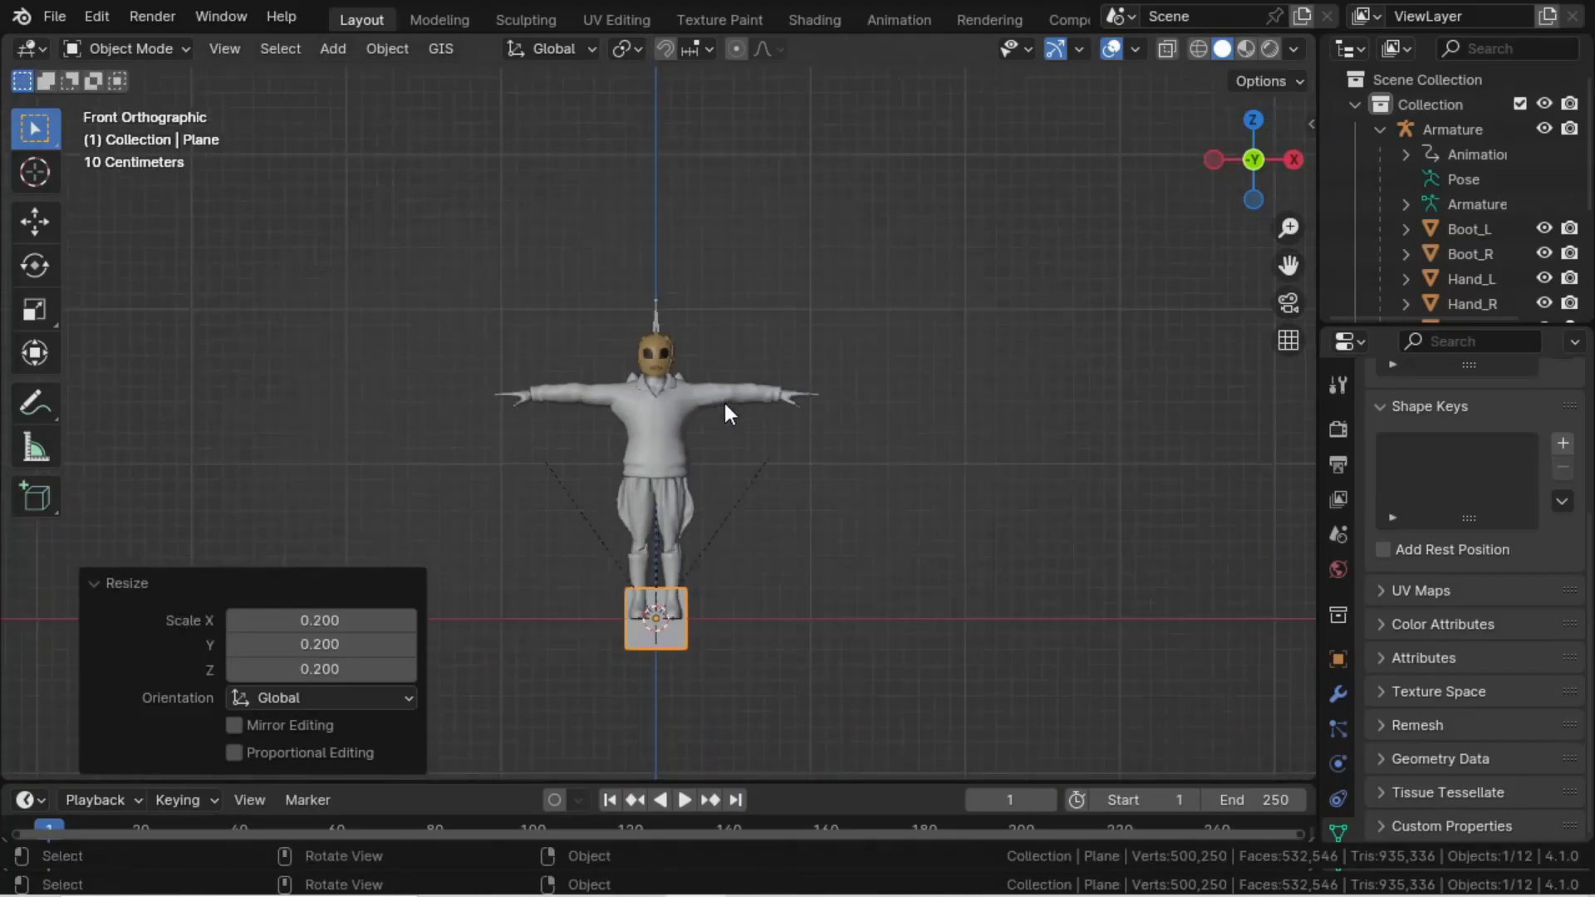
key("g")
key("z")
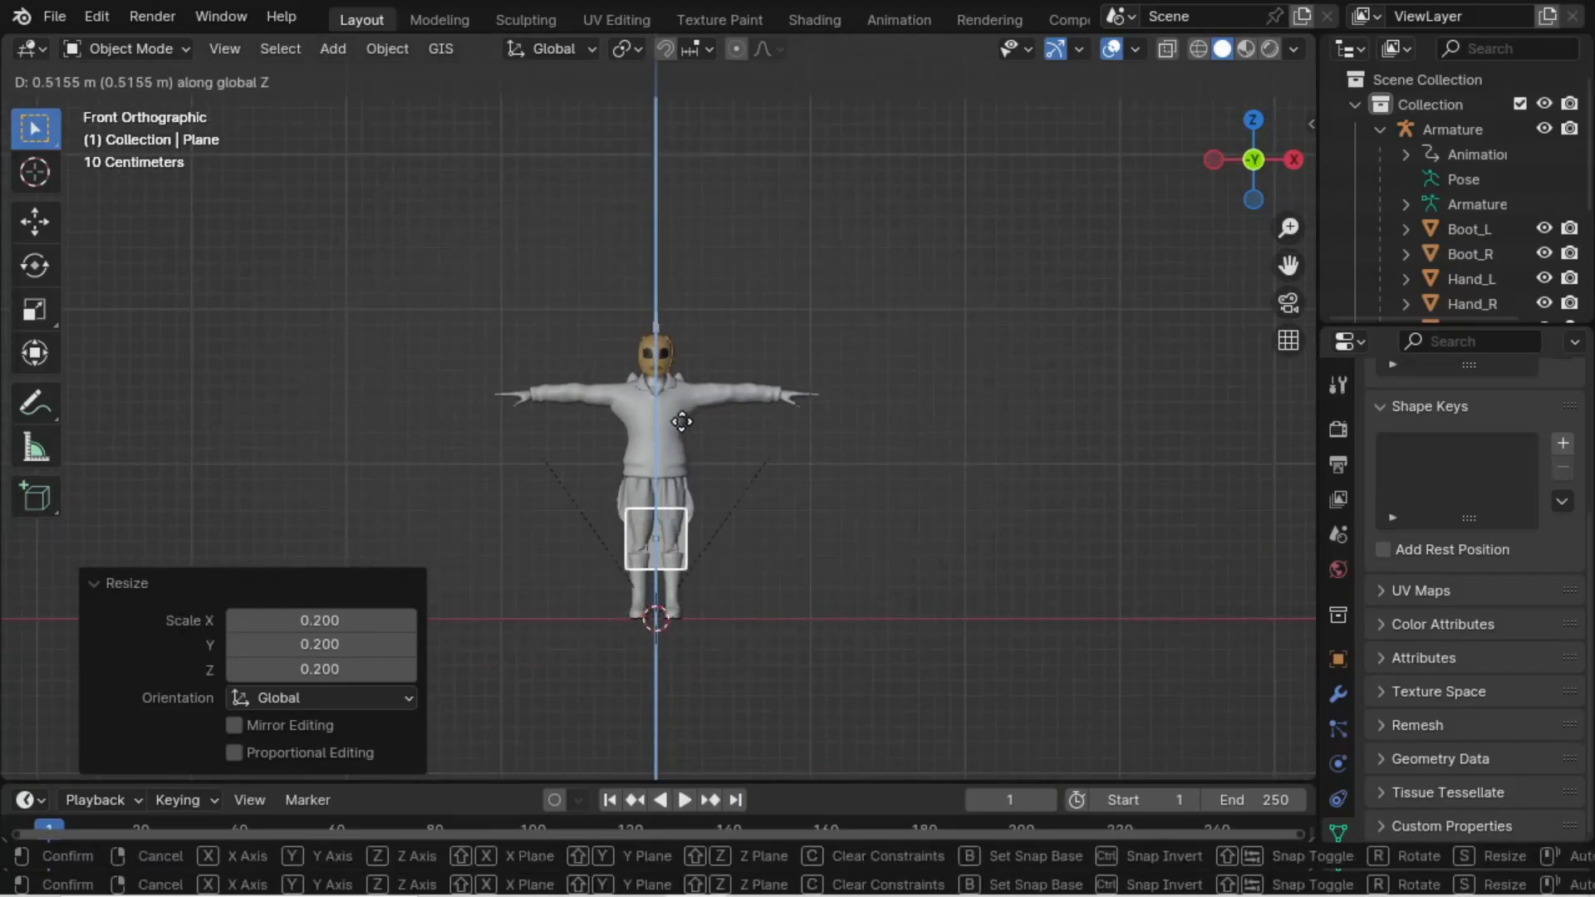
left_click(702, 316)
scroll(714, 397, "up", 9)
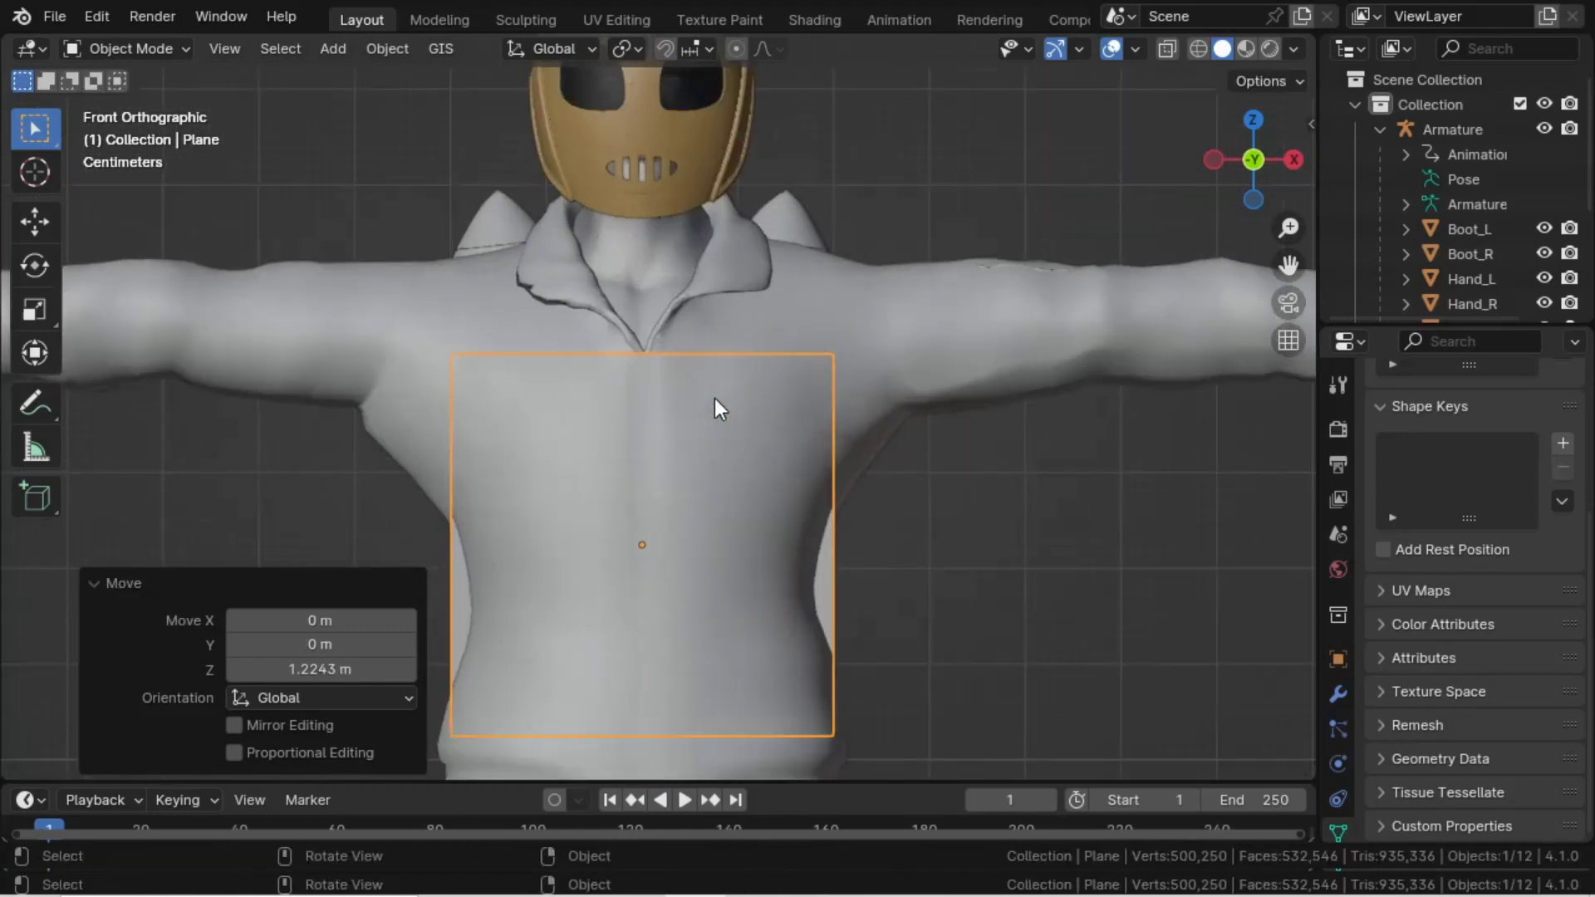
scroll(645, 502, "down", 5, "shift")
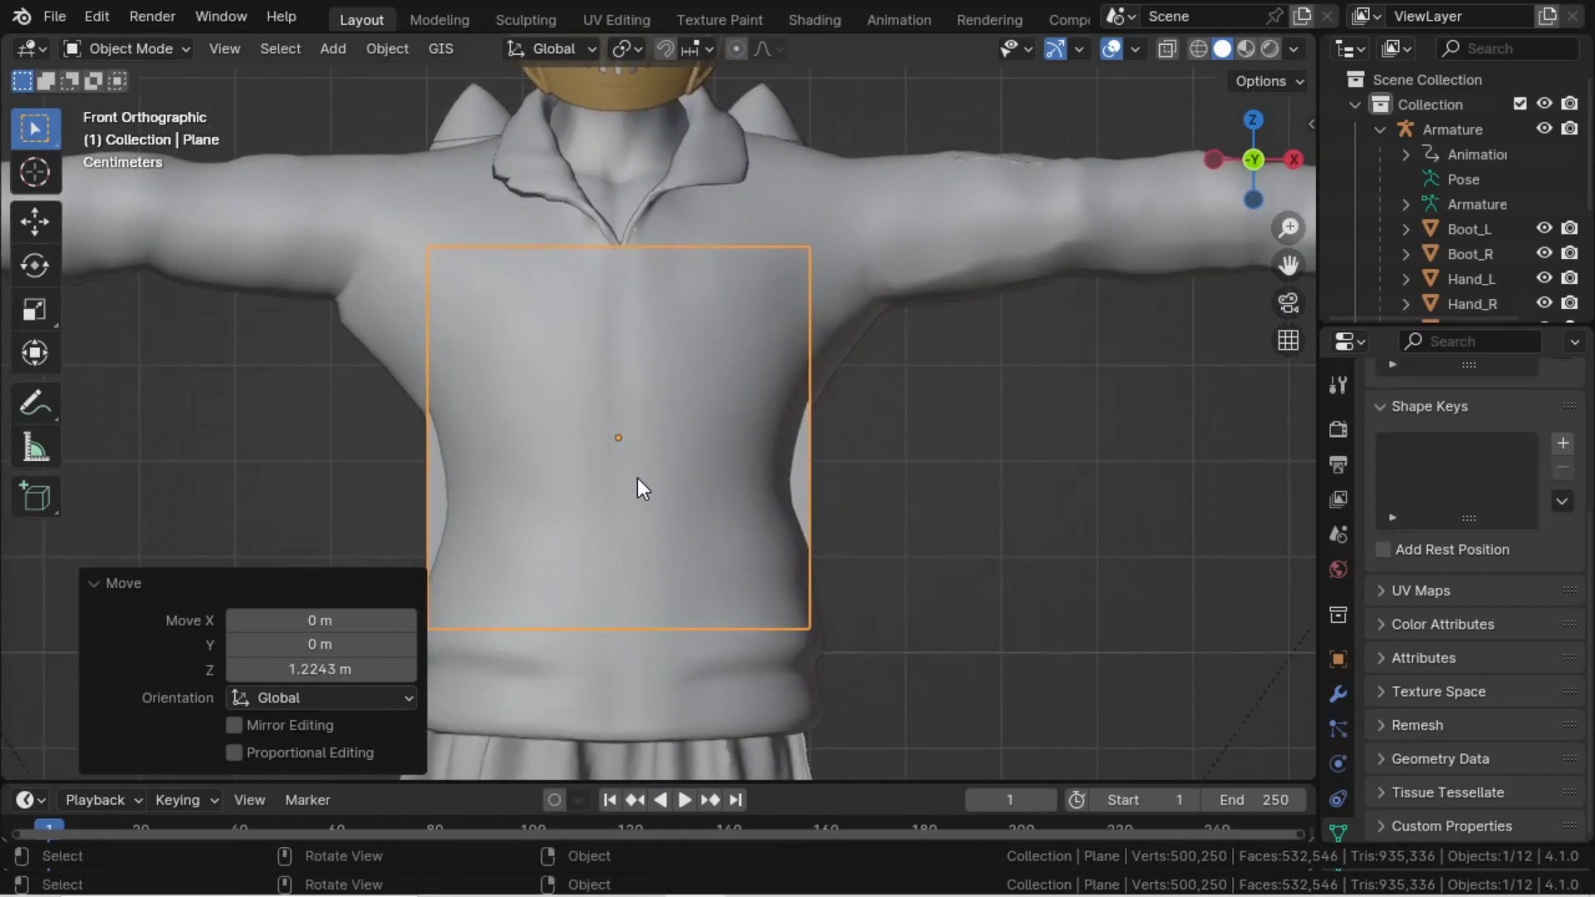
key("Tab")
key("Tab")
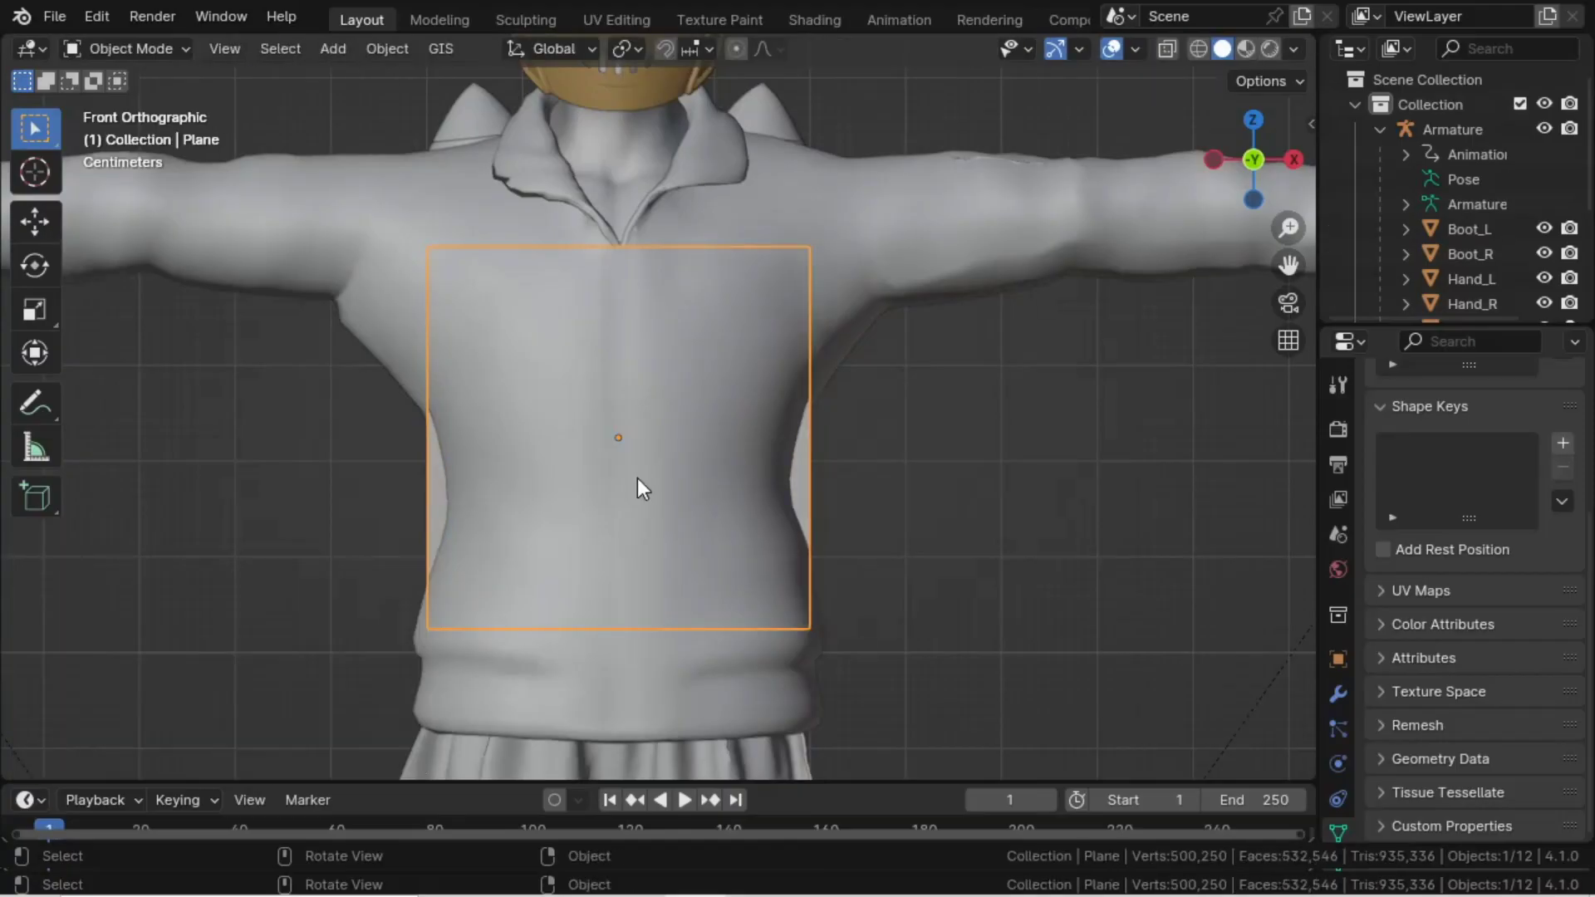
- Move the plane about -0.18 m along Y so it stands just in front of the jacket
key("KP_3")
scroll(636, 475, "down", 1)
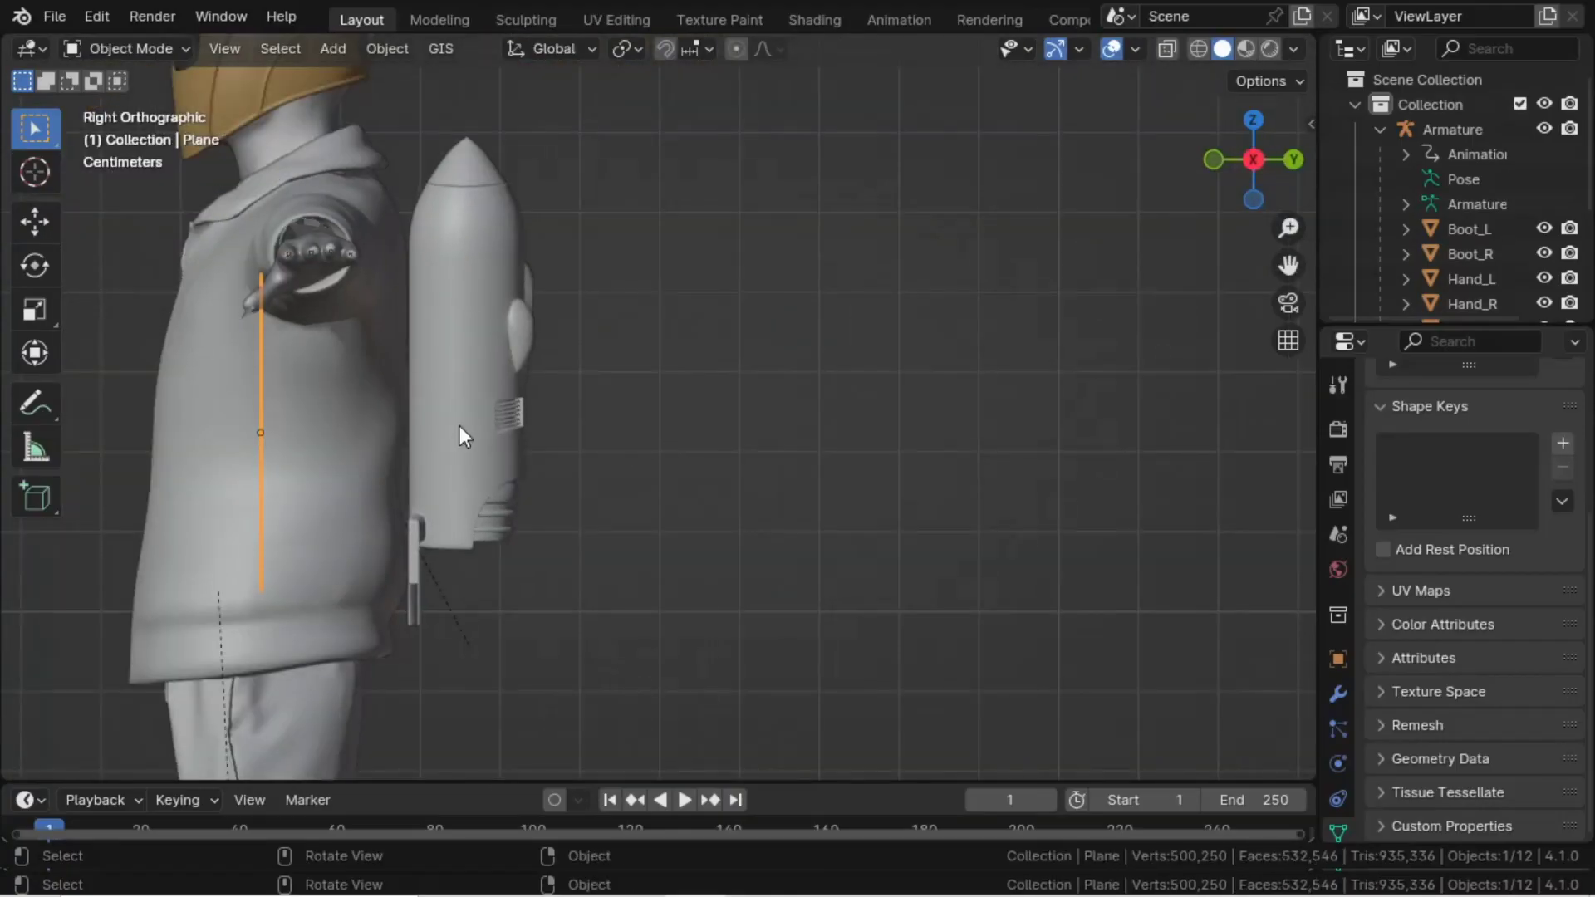
key("g")
key("y")
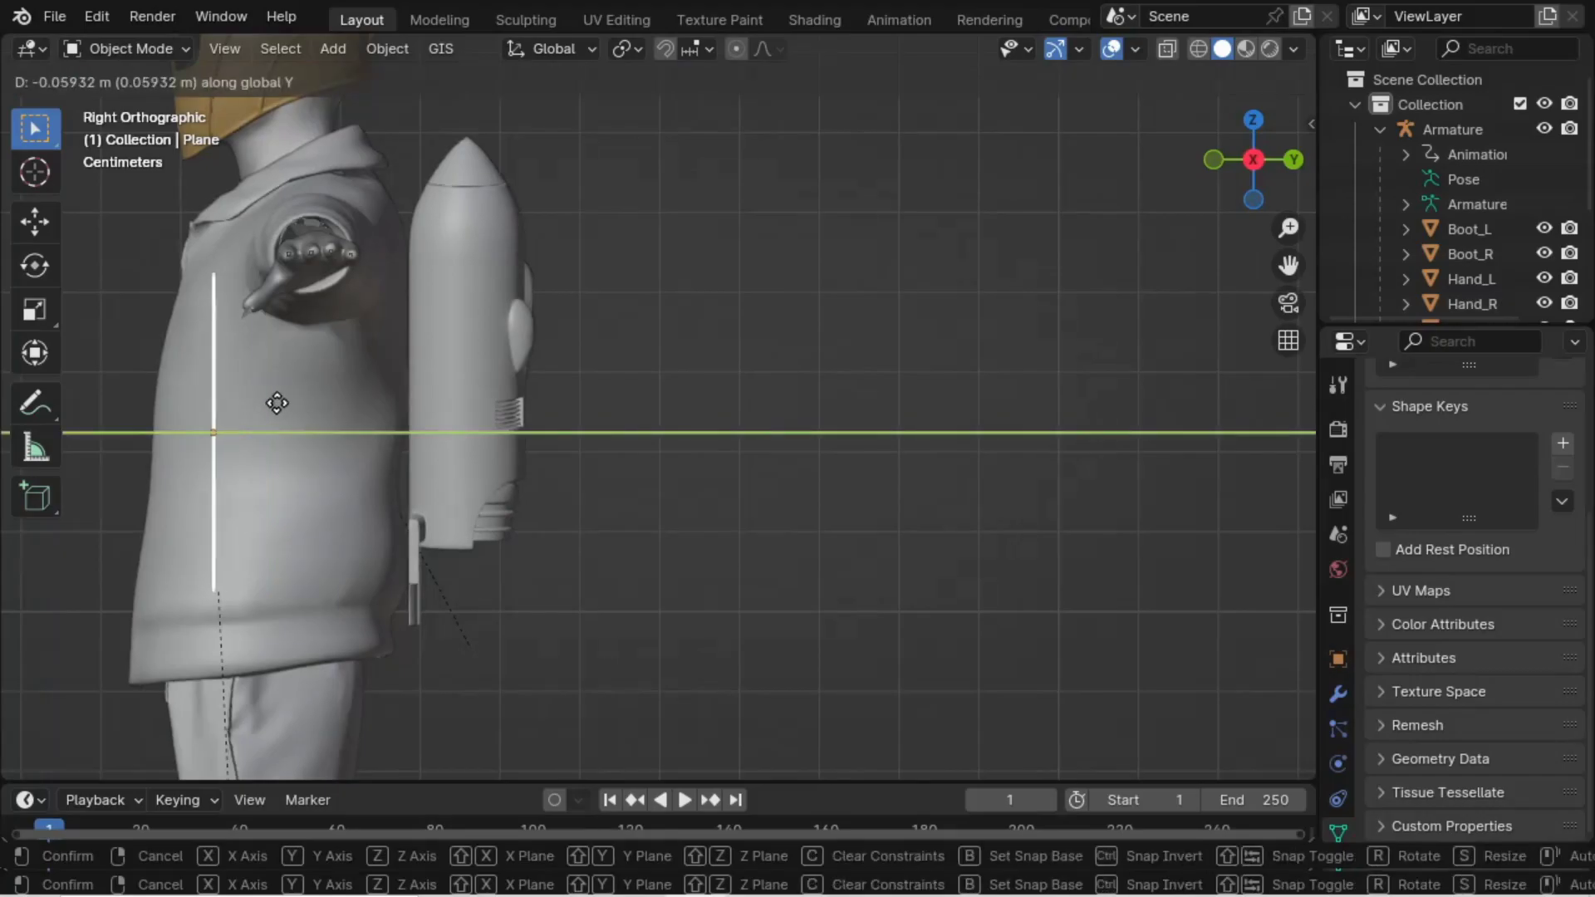
left_click(181, 391)
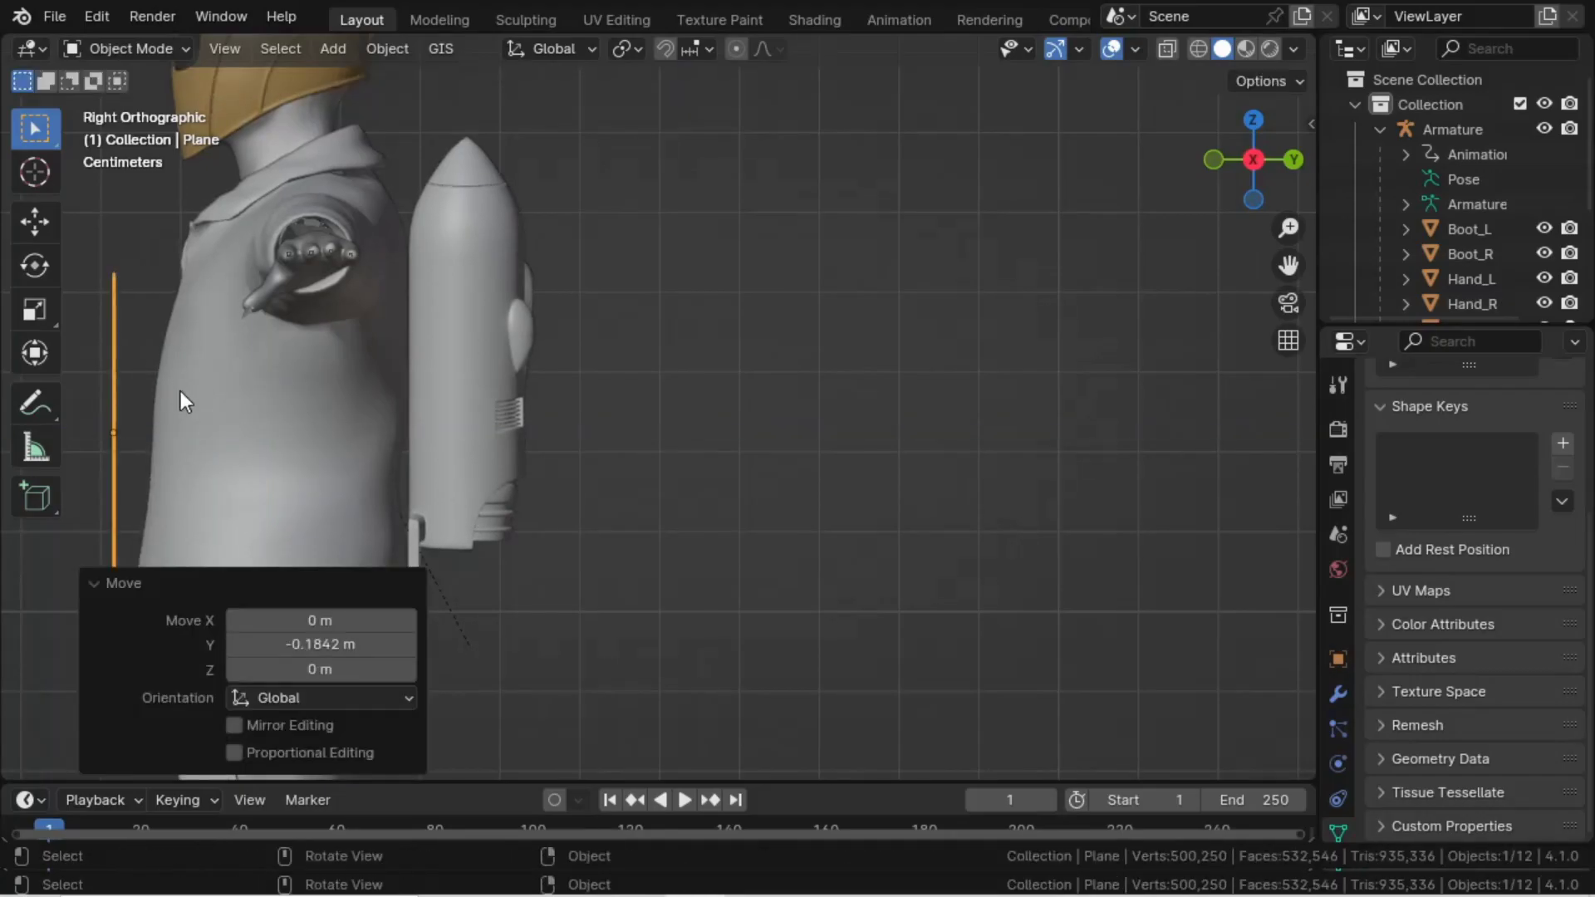
- Add four evenly spaced horizontal loop cuts to the chest plane in Edit Mode
key("KP_1")
key("Tab")
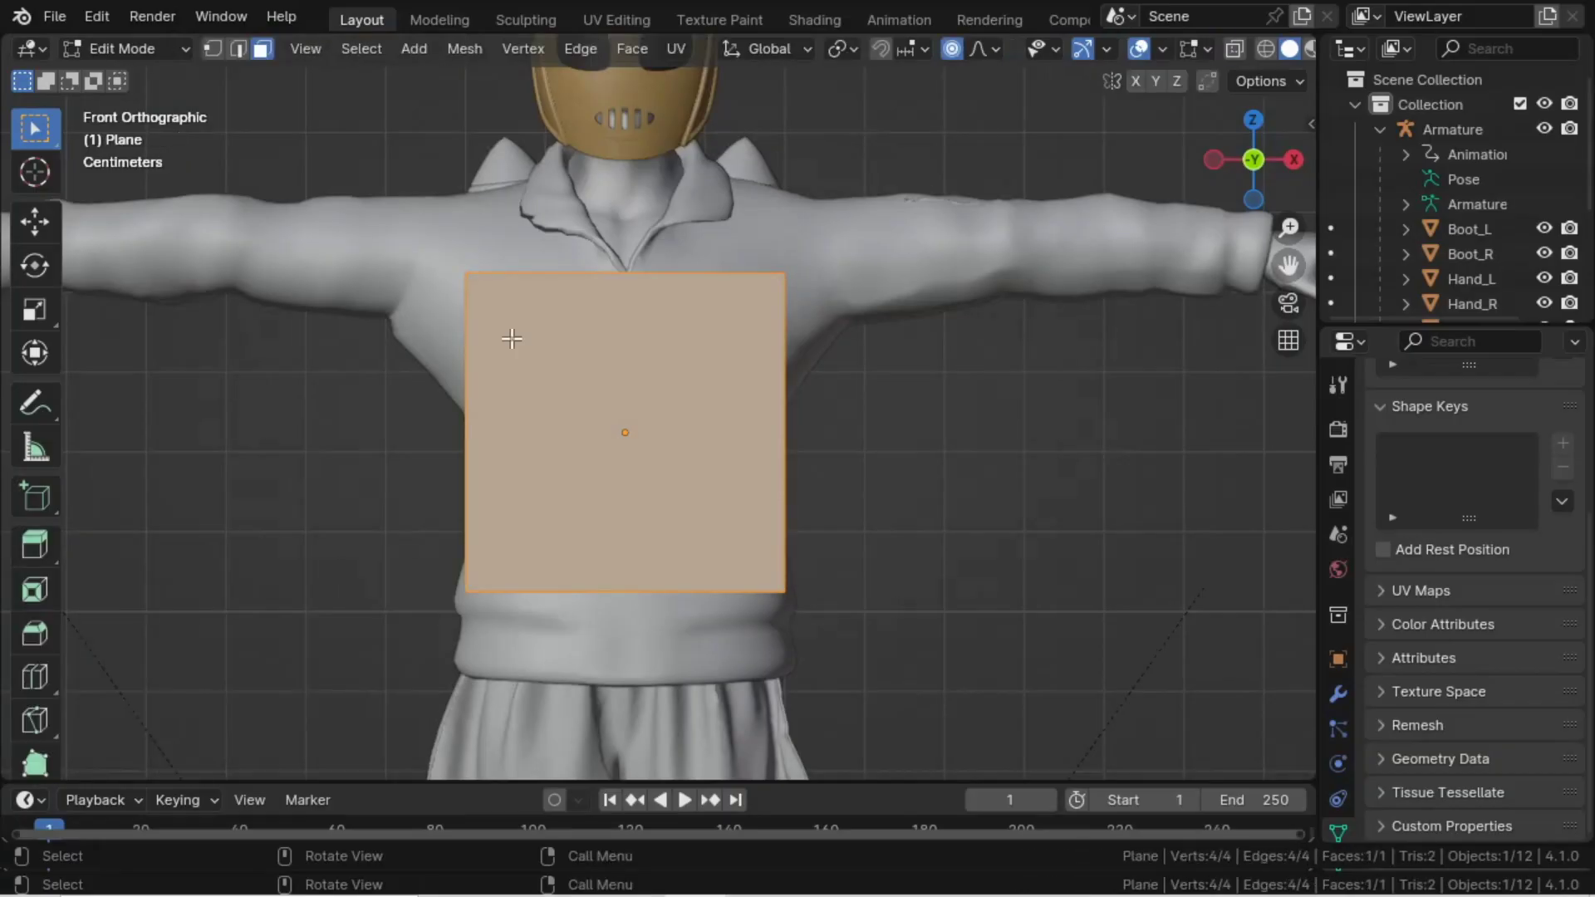
key("ctrl+r")
scroll(512, 338, "up", 3)
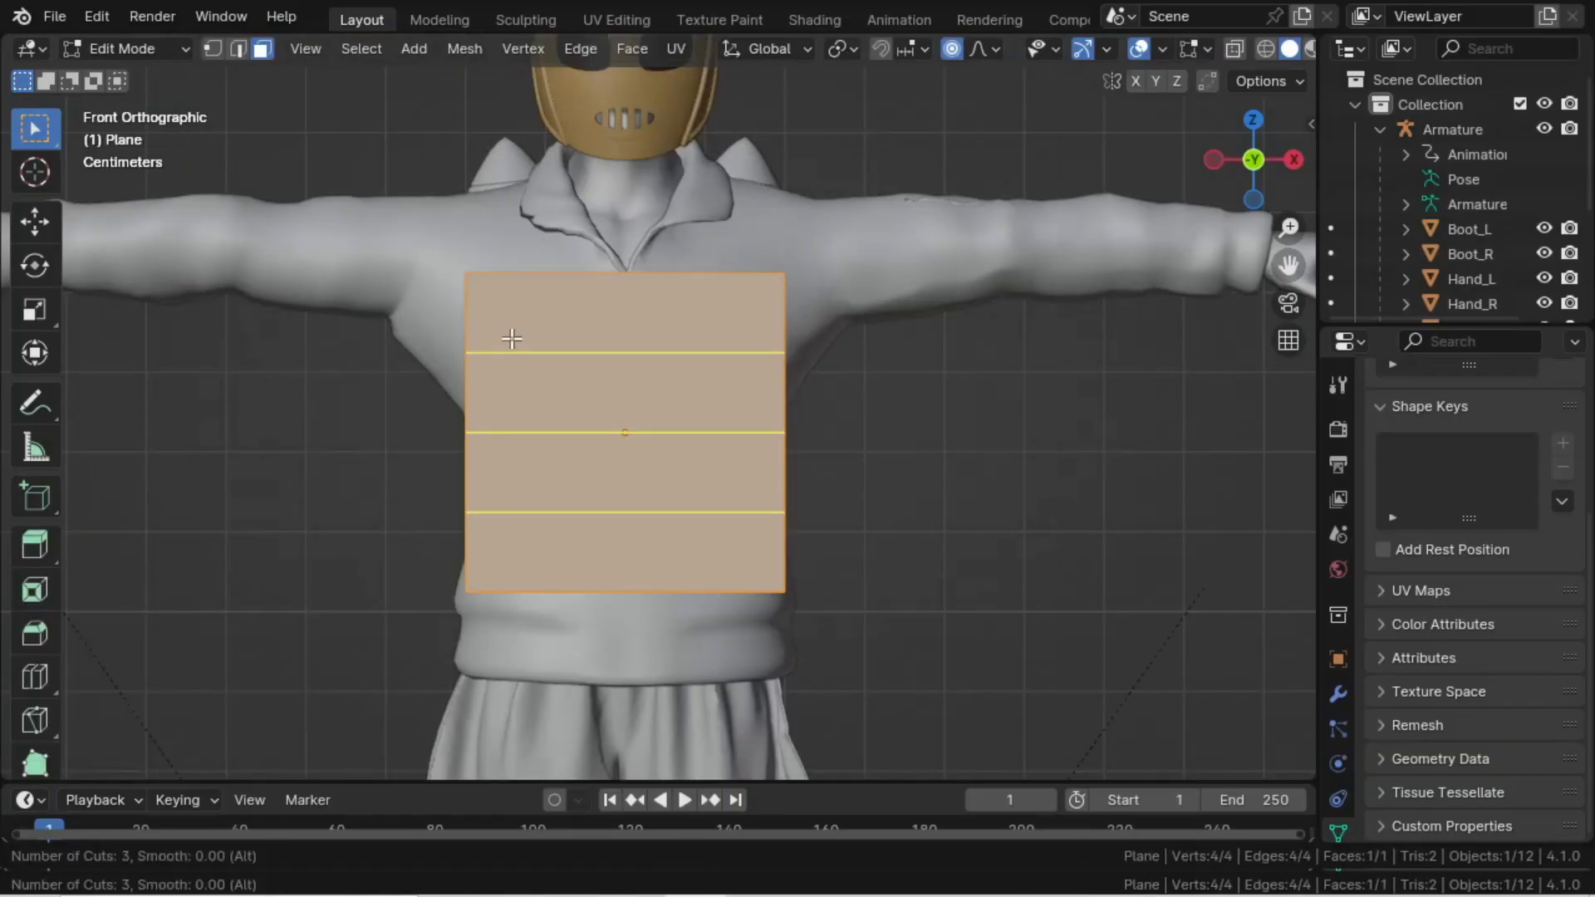
left_click(512, 338)
right_click(511, 339)
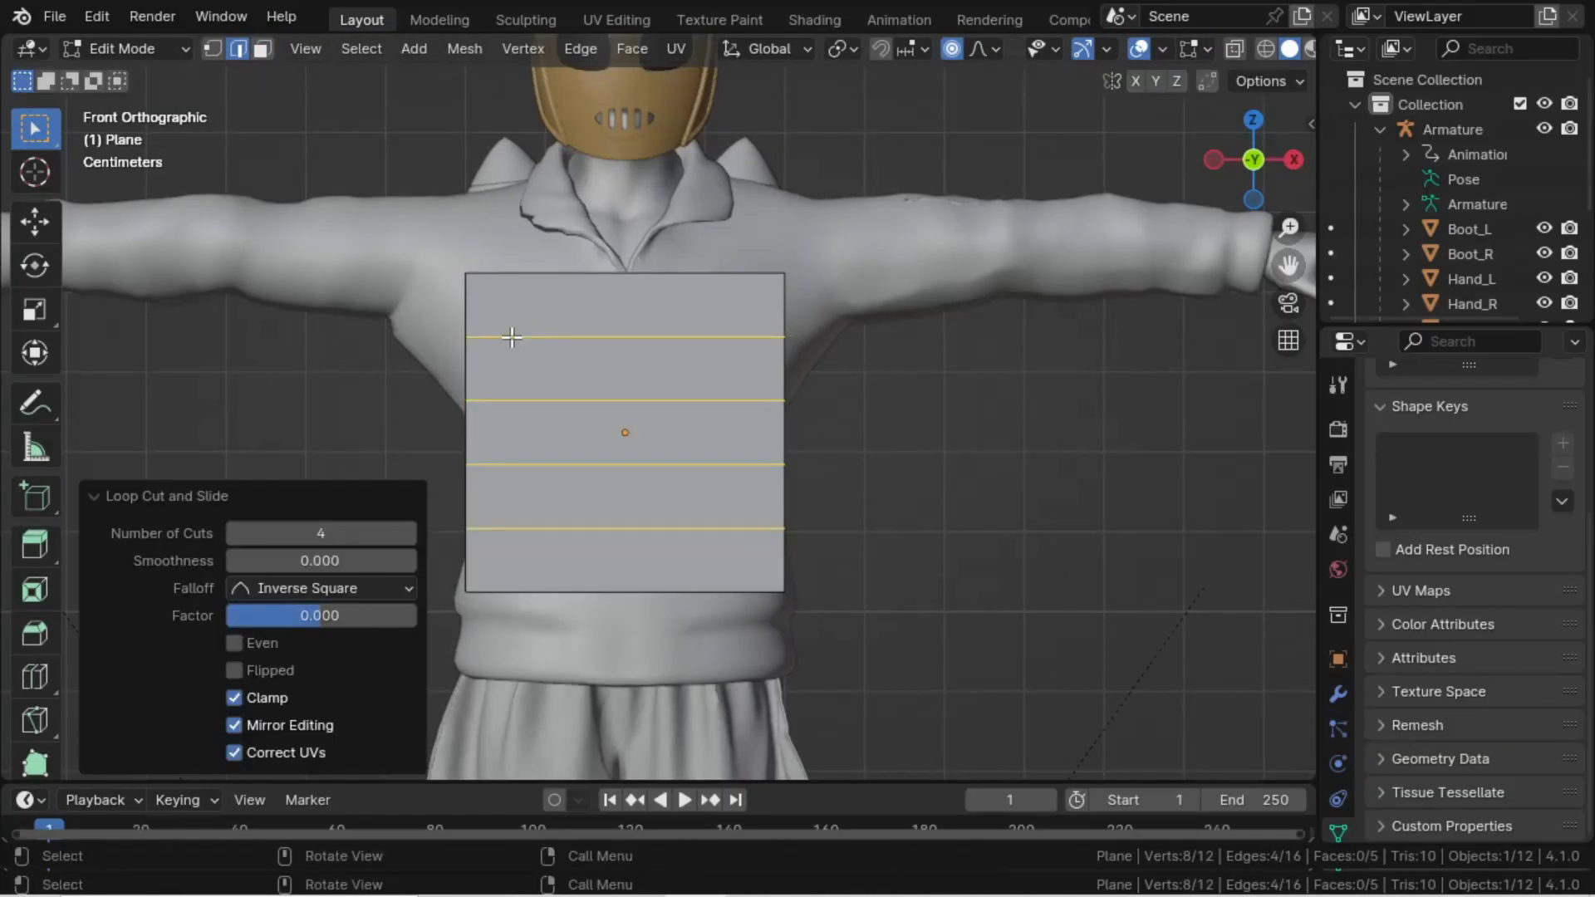
- Add four evenly spaced vertical loop cuts to the chest plane
key("ctrl+r")
scroll(526, 342, "up", 2)
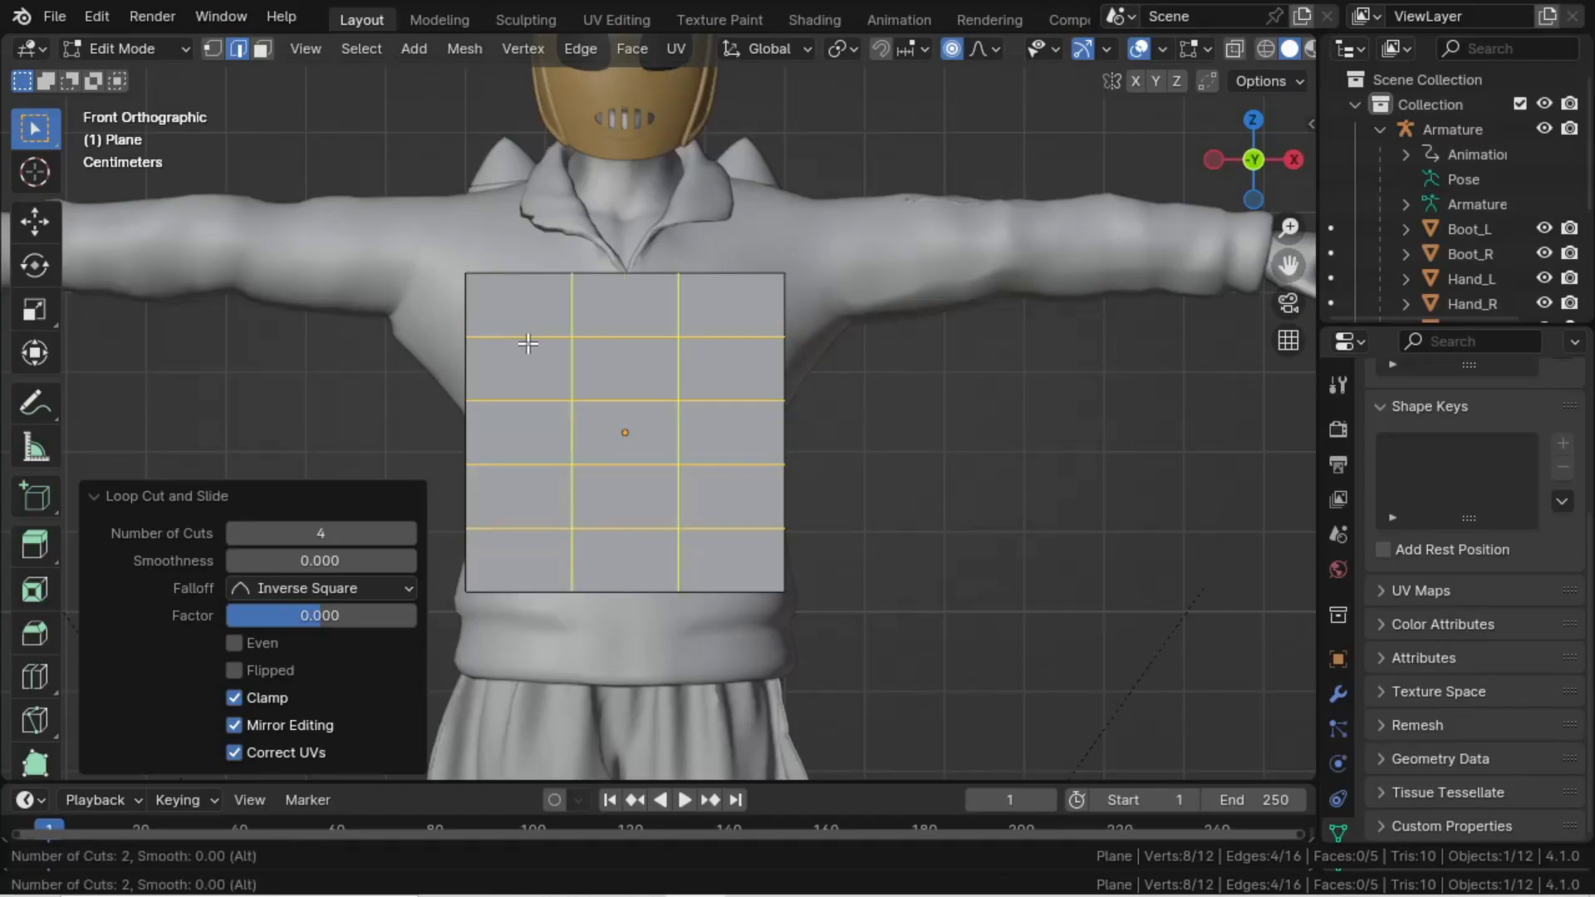
scroll(527, 343, "up", 1)
left_click(525, 342)
right_click(525, 342)
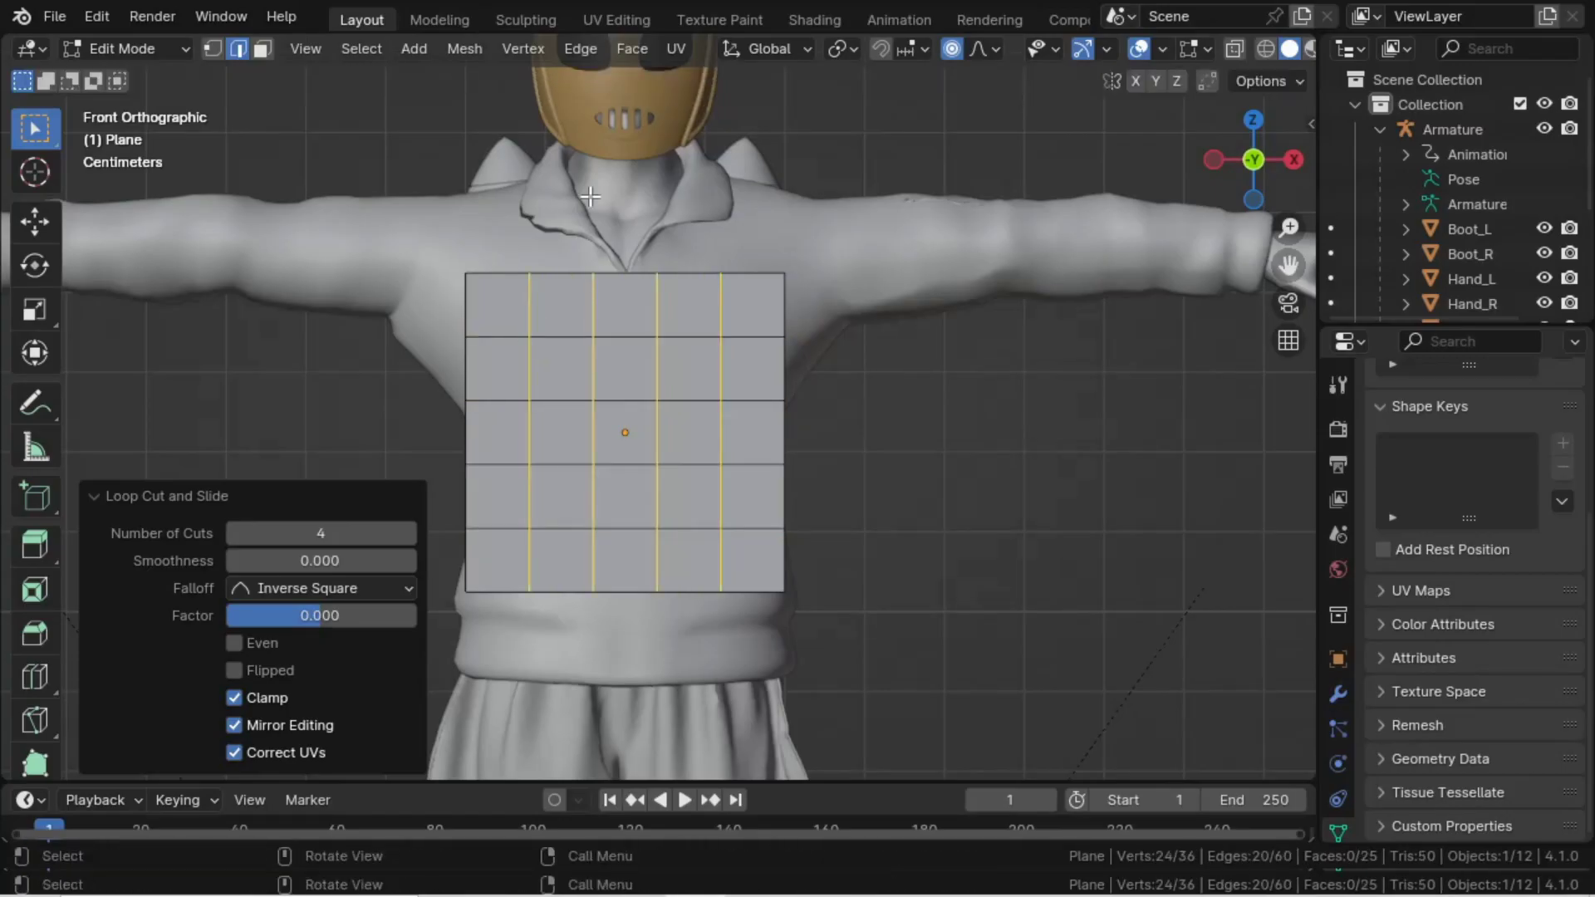
- Turn on snapping and add a vertical loop cut near each side edge of the plane, slid outward by a factor of 0.7
left_click(881, 48)
key("ctrl+r")
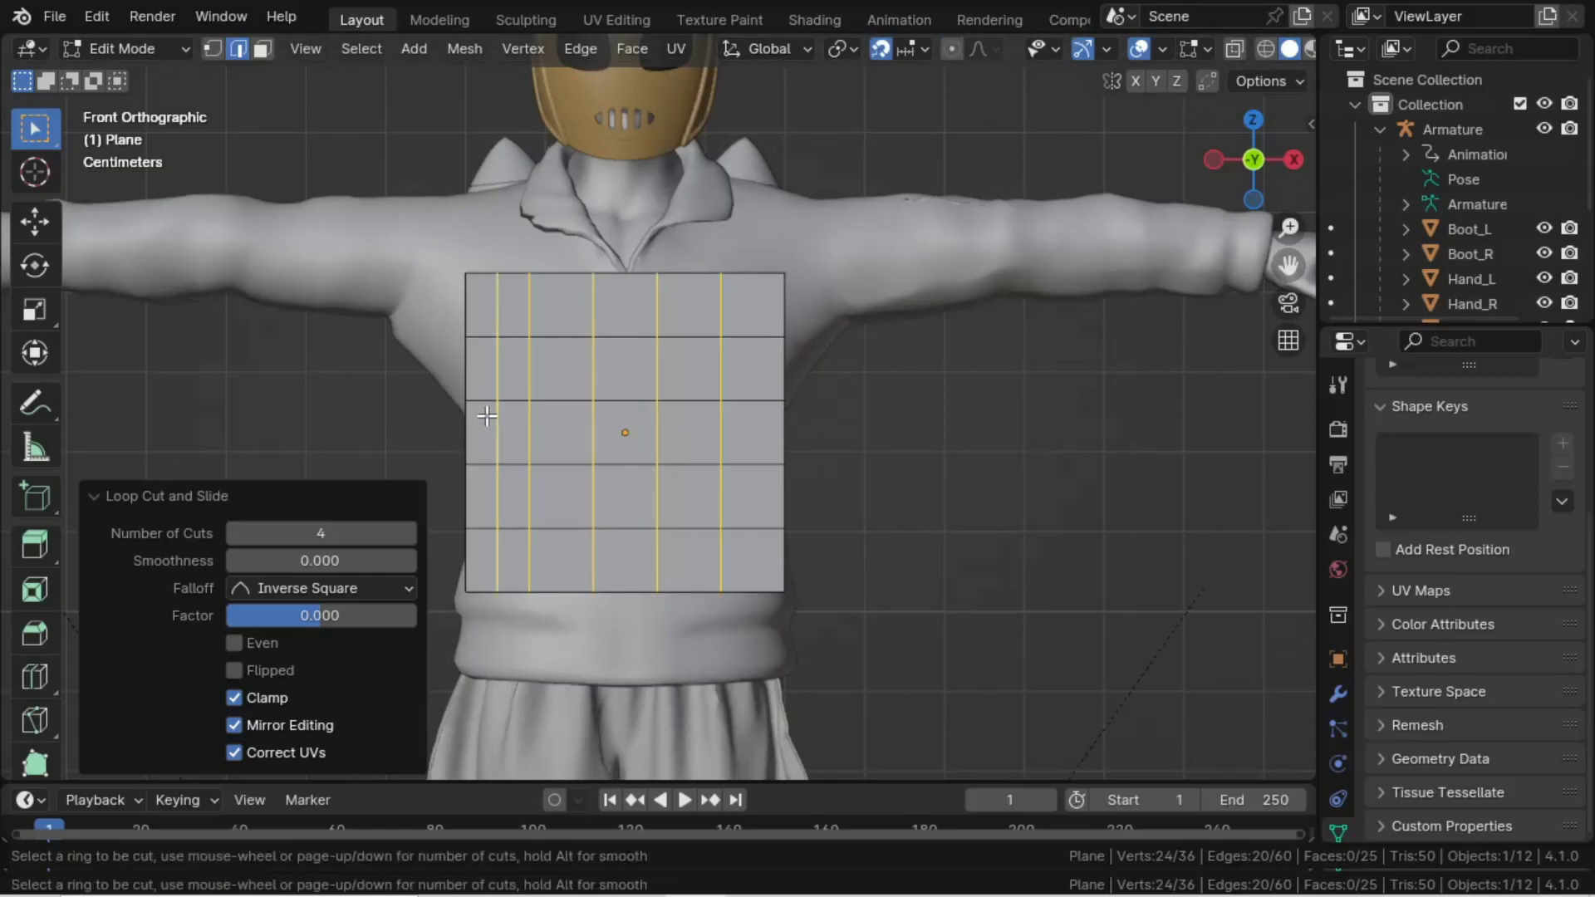
left_click(496, 339)
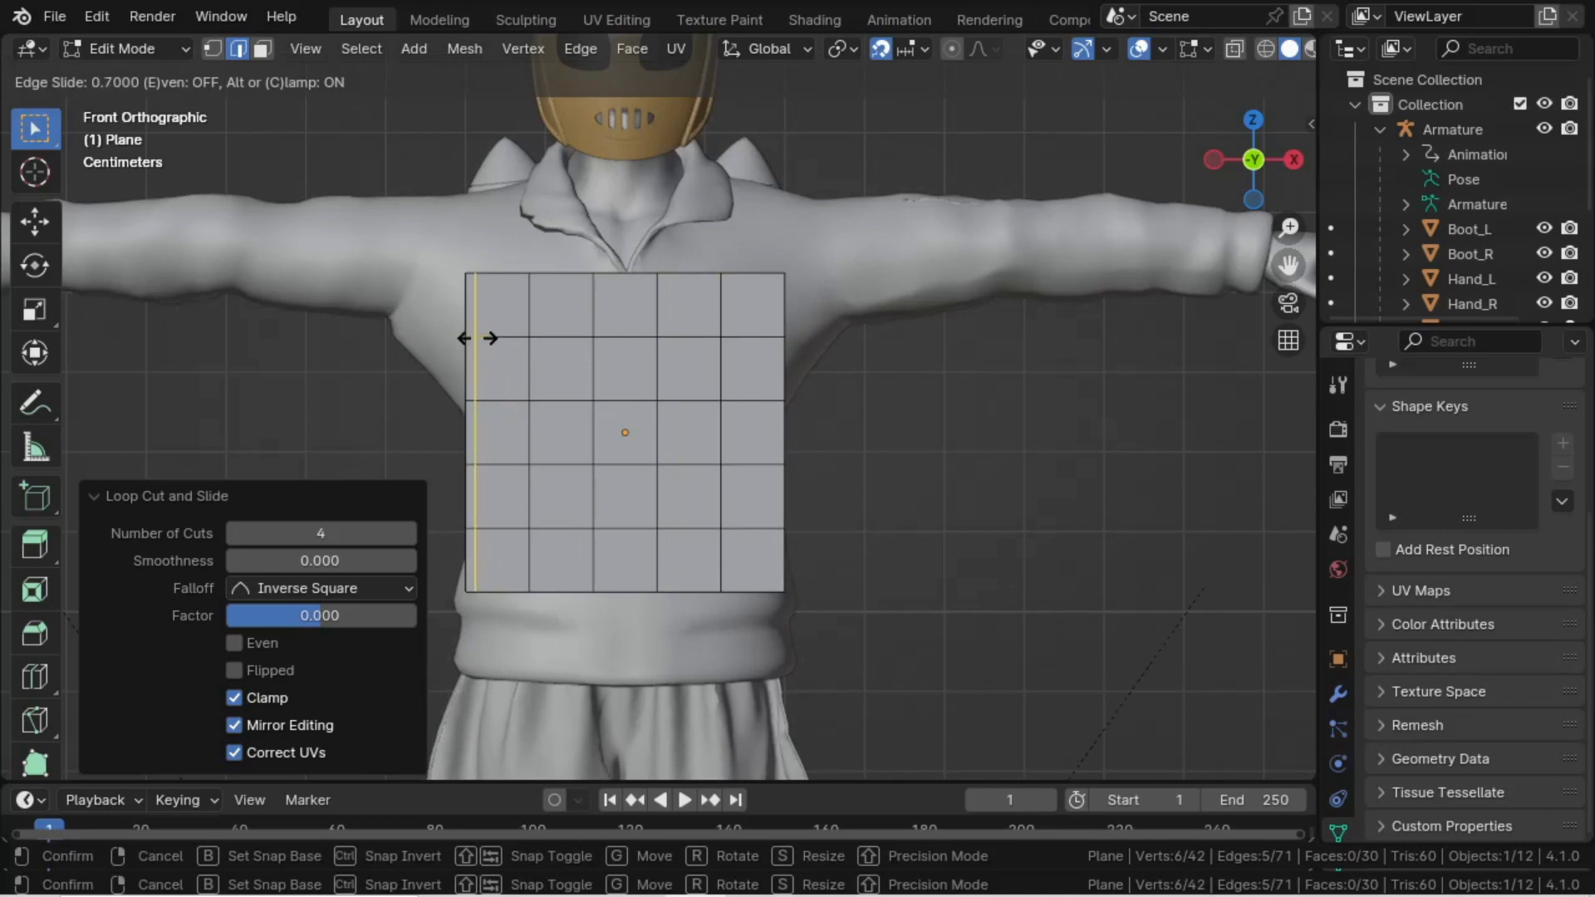
left_click(477, 338)
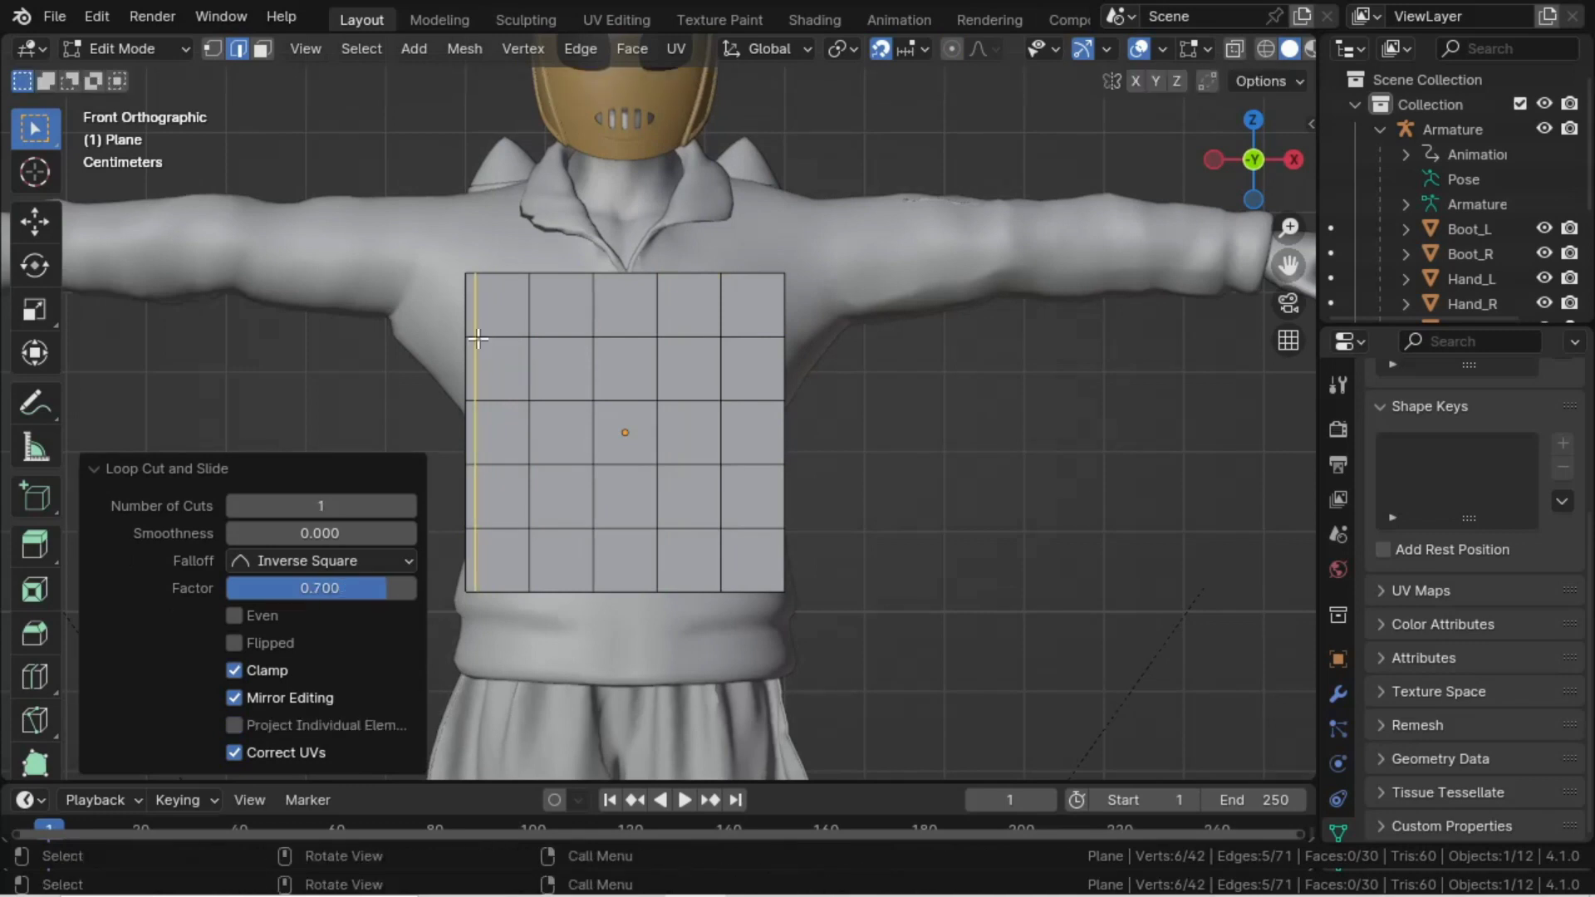
key("ctrl+r")
left_click(748, 309)
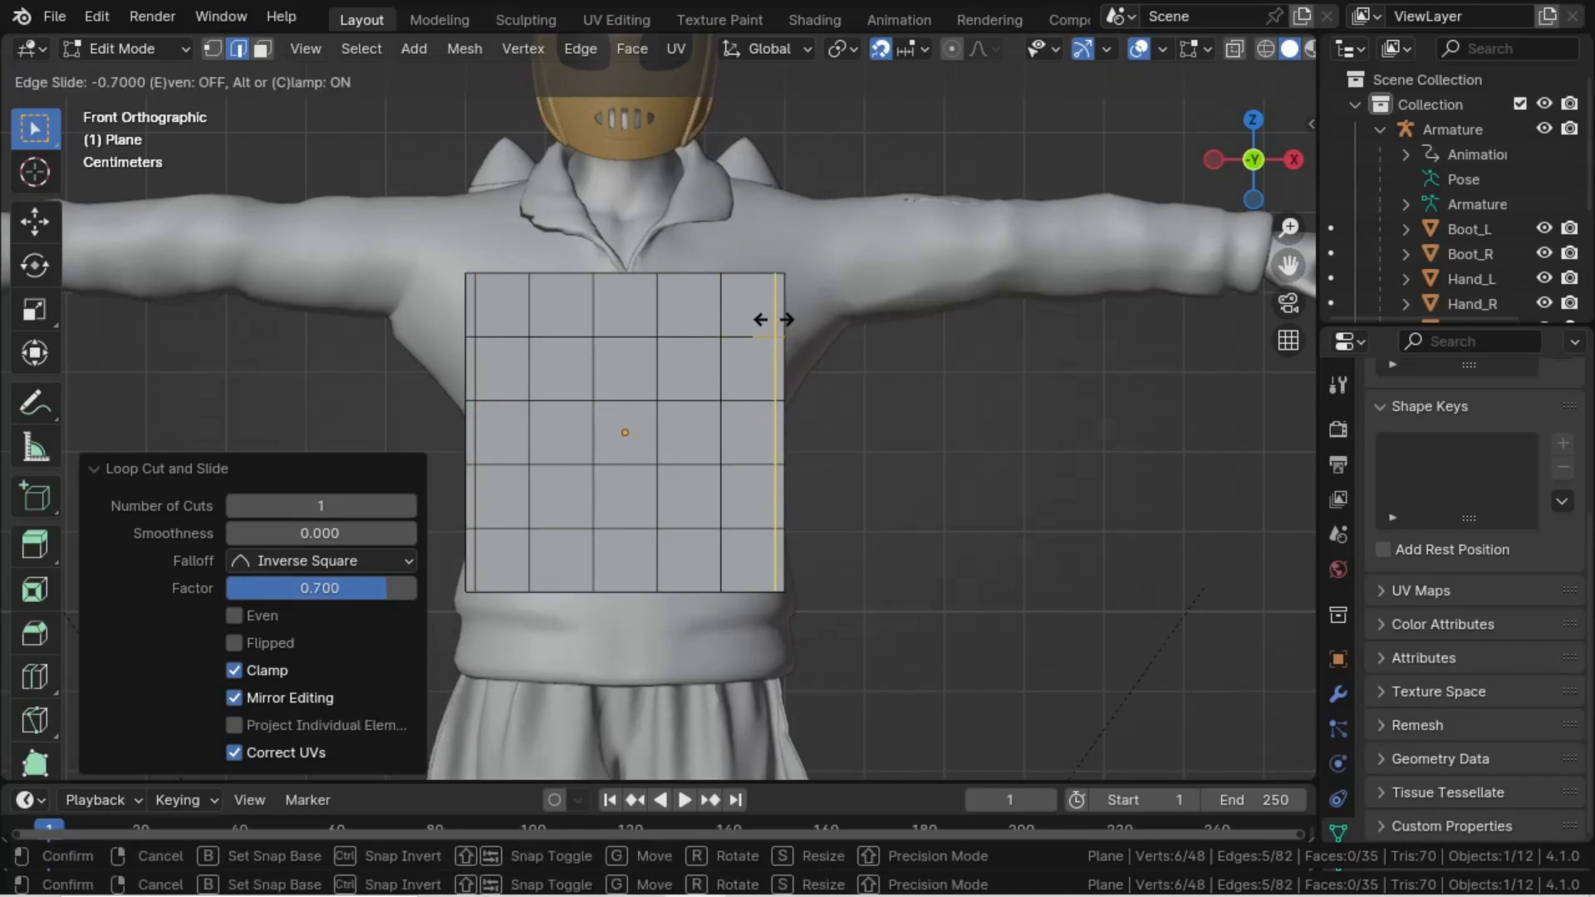
left_click(774, 319)
- Add a horizontal loop cut near the plane's upper edge and another near its lower edge, each slid outward by 0.7
key("ctrl+r")
left_click(721, 299)
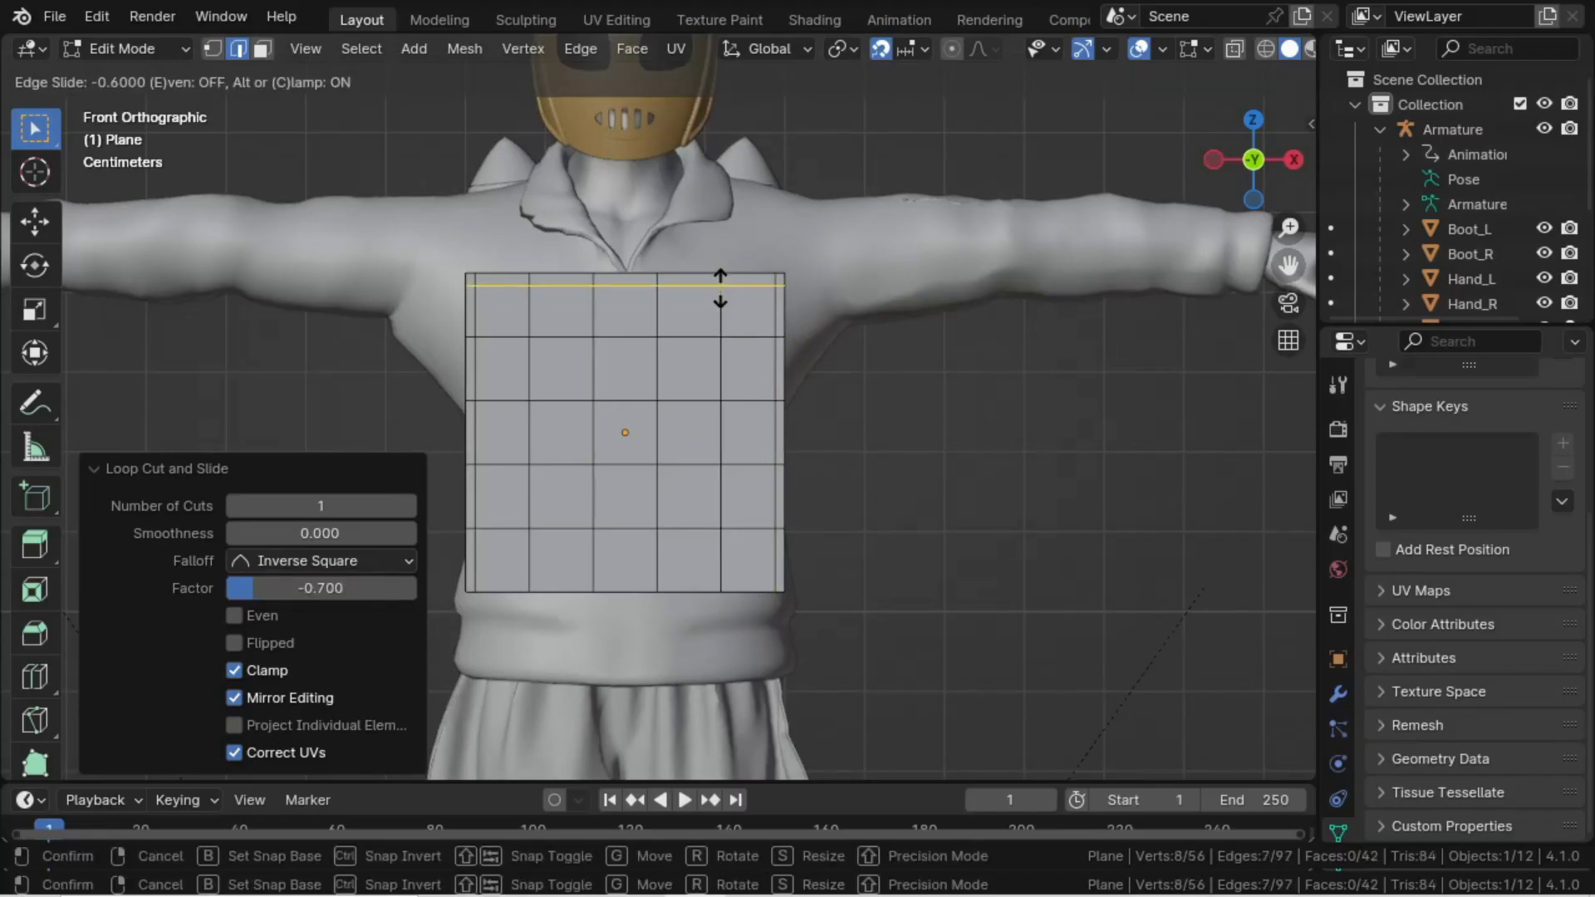
left_click(722, 280)
key("ctrl+r")
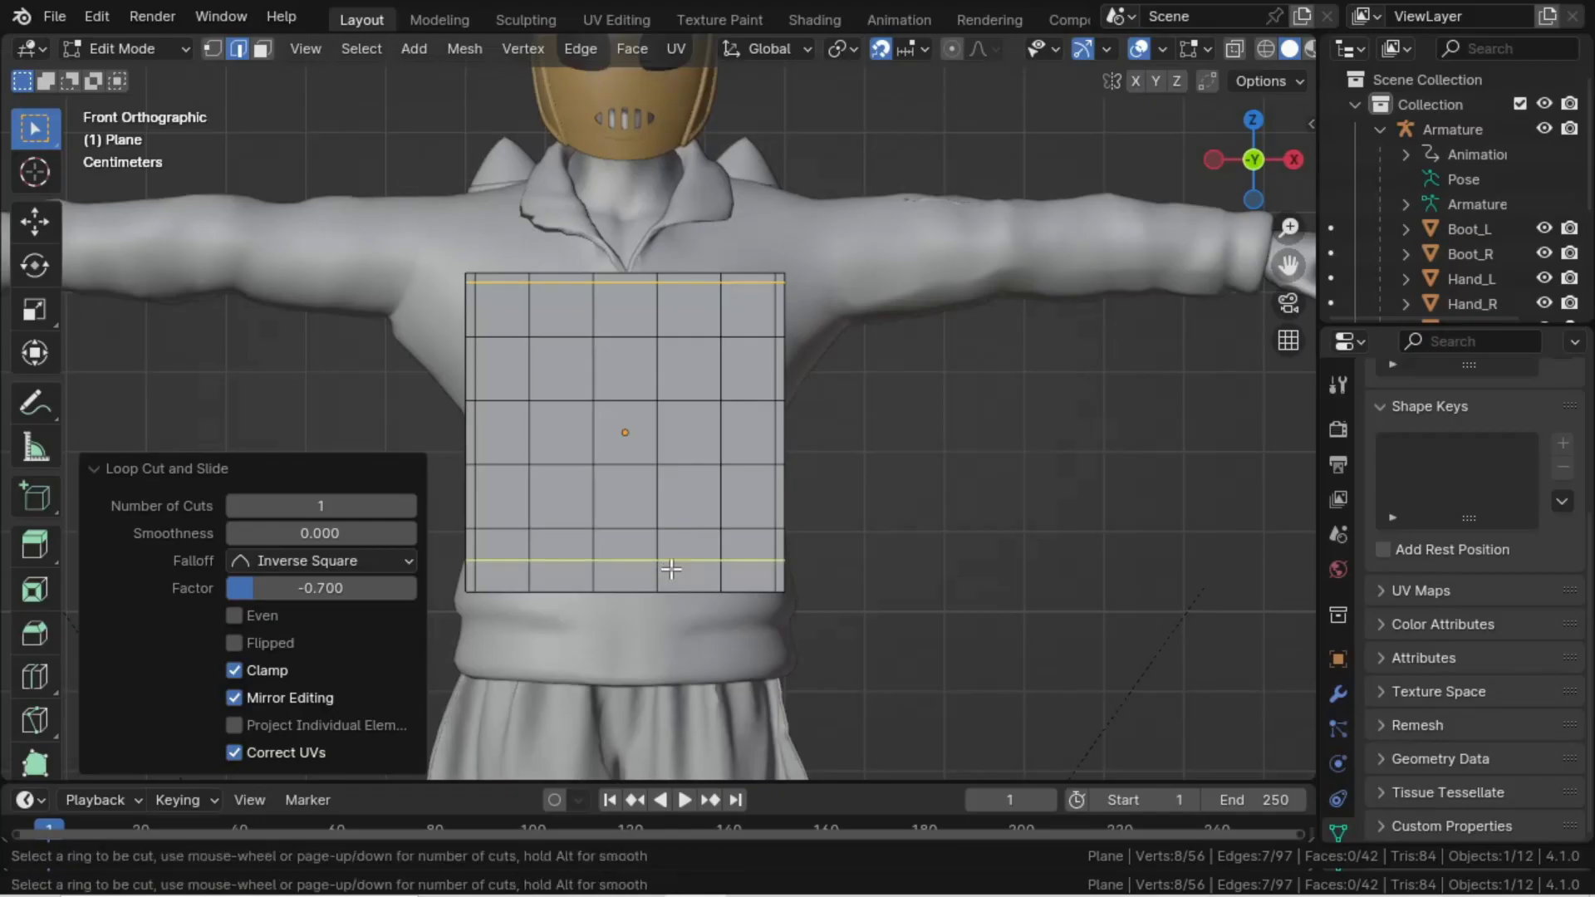
left_click(672, 569)
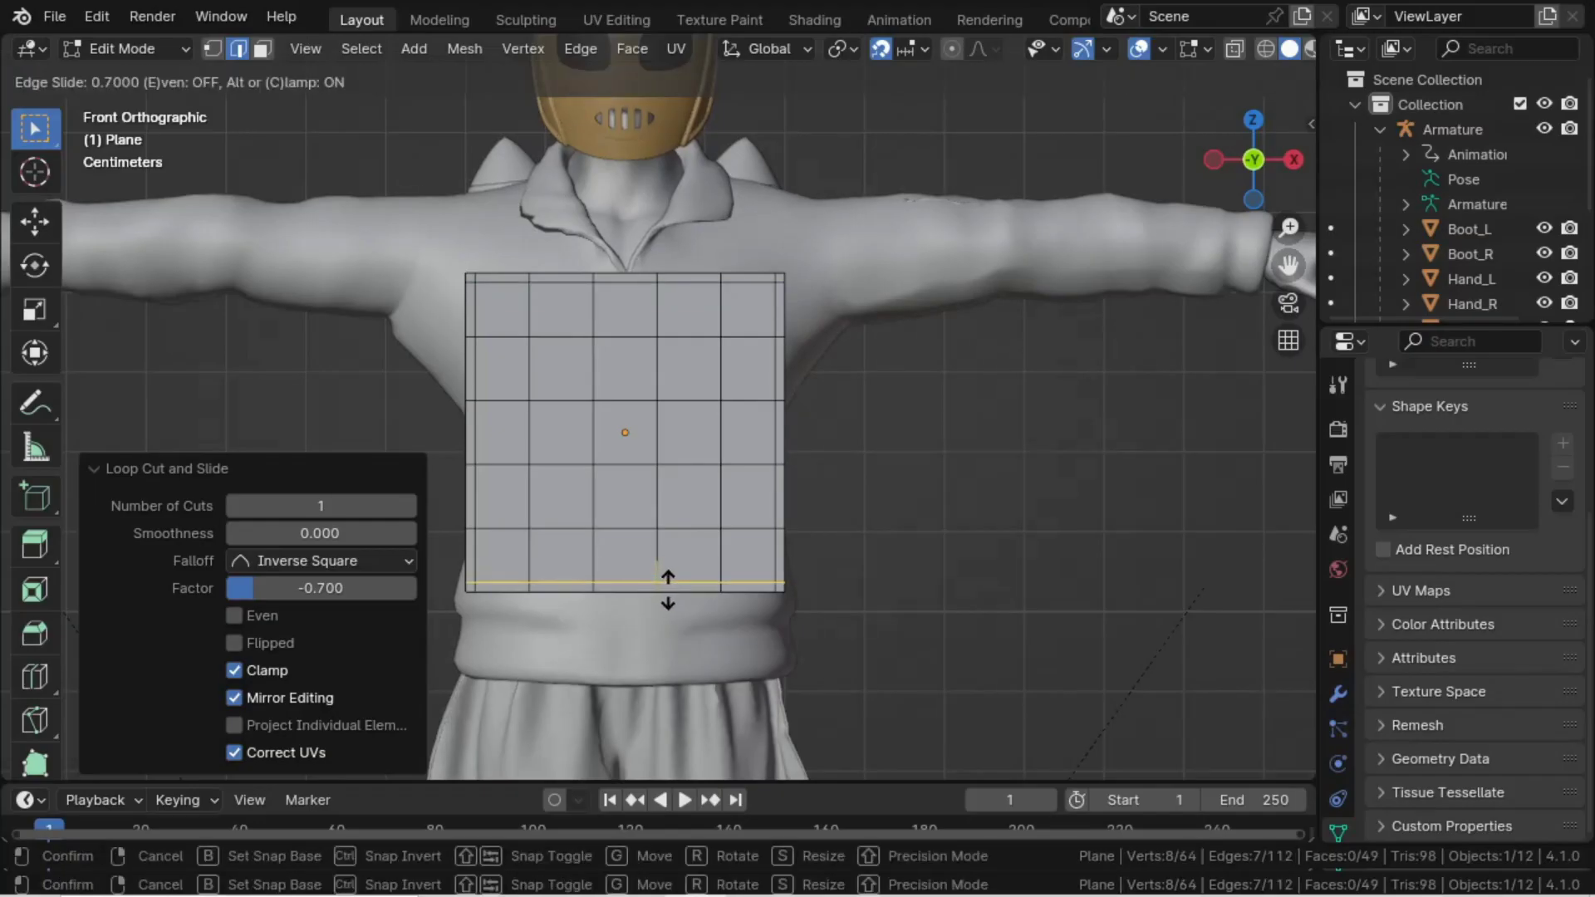
left_click(668, 590)
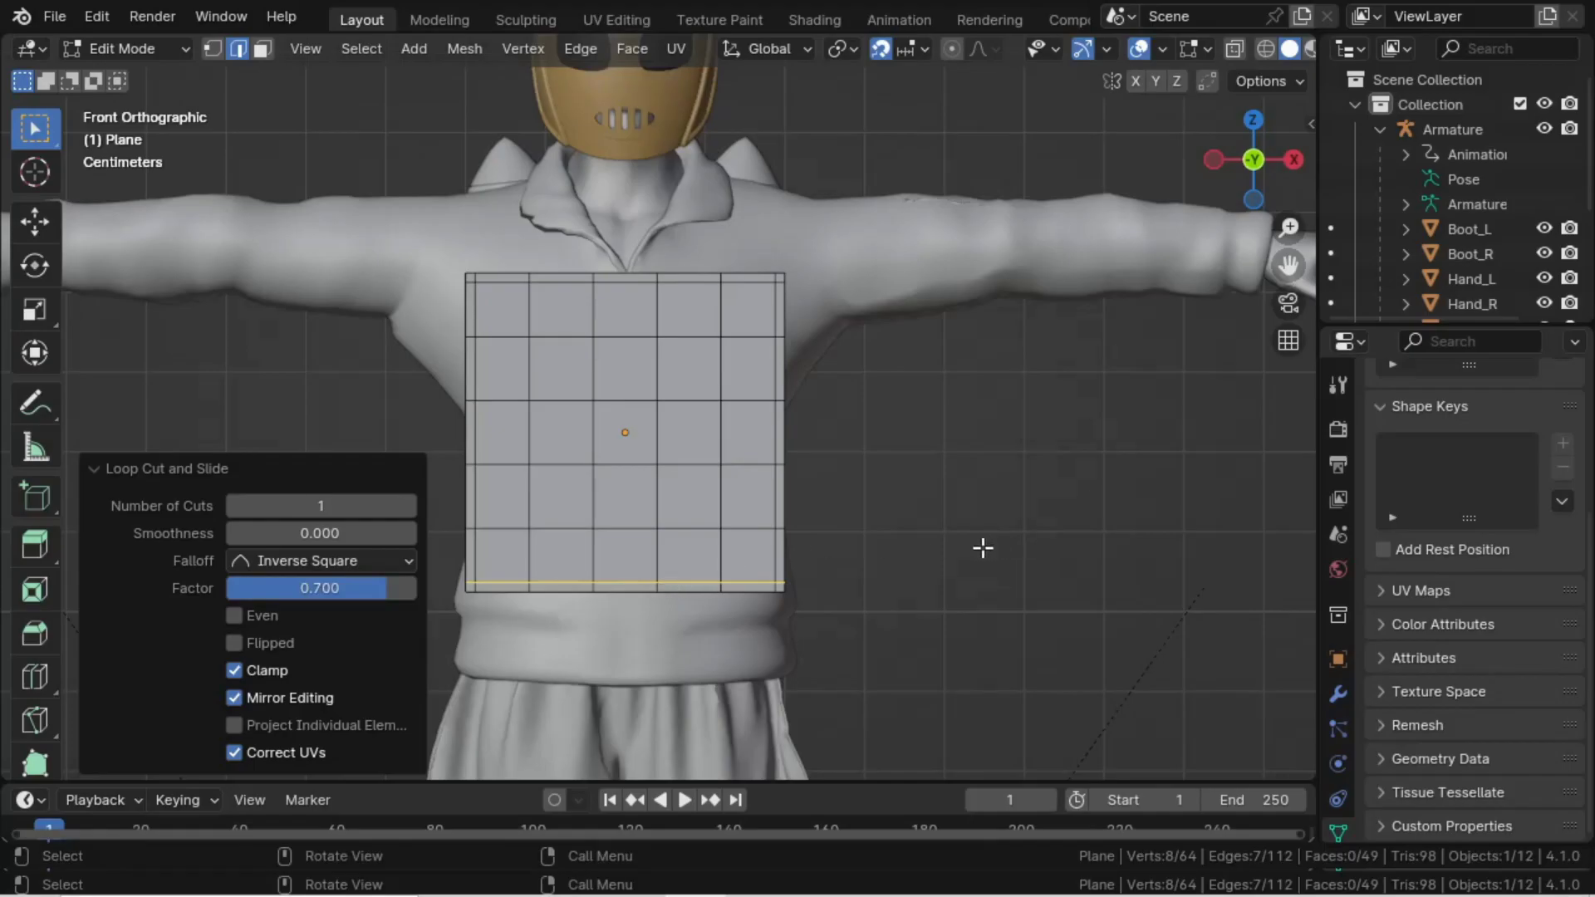
- Return to Object Mode and add a Subdivision Surface modifier to the chest plane
key("Tab")
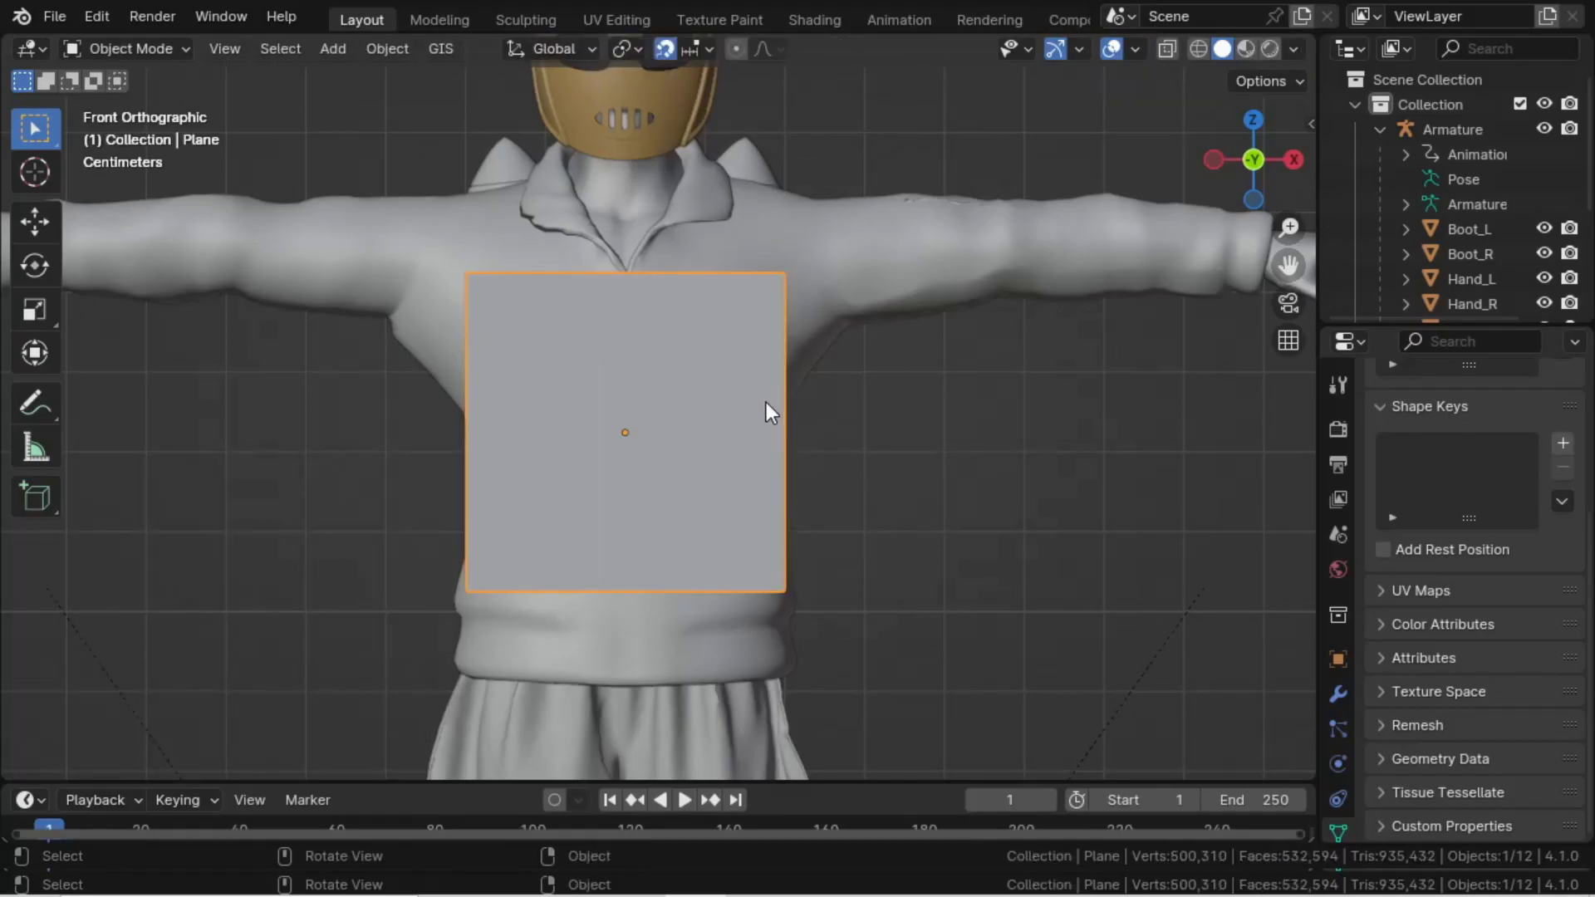
left_click(1338, 694)
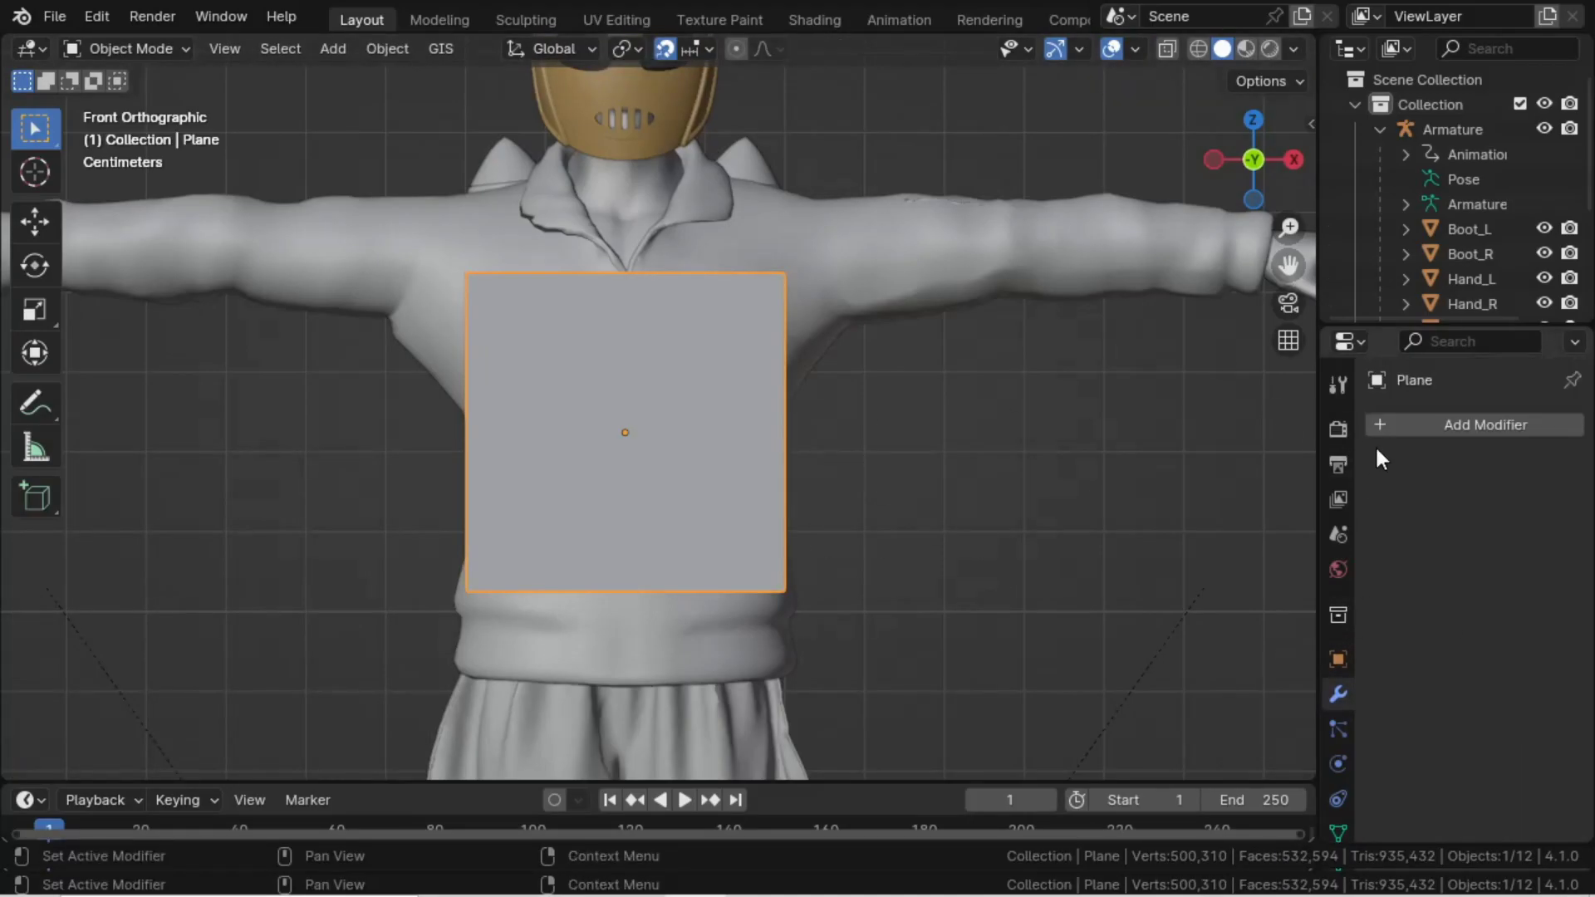
left_click(1409, 422)
mouse_move(1413, 426)
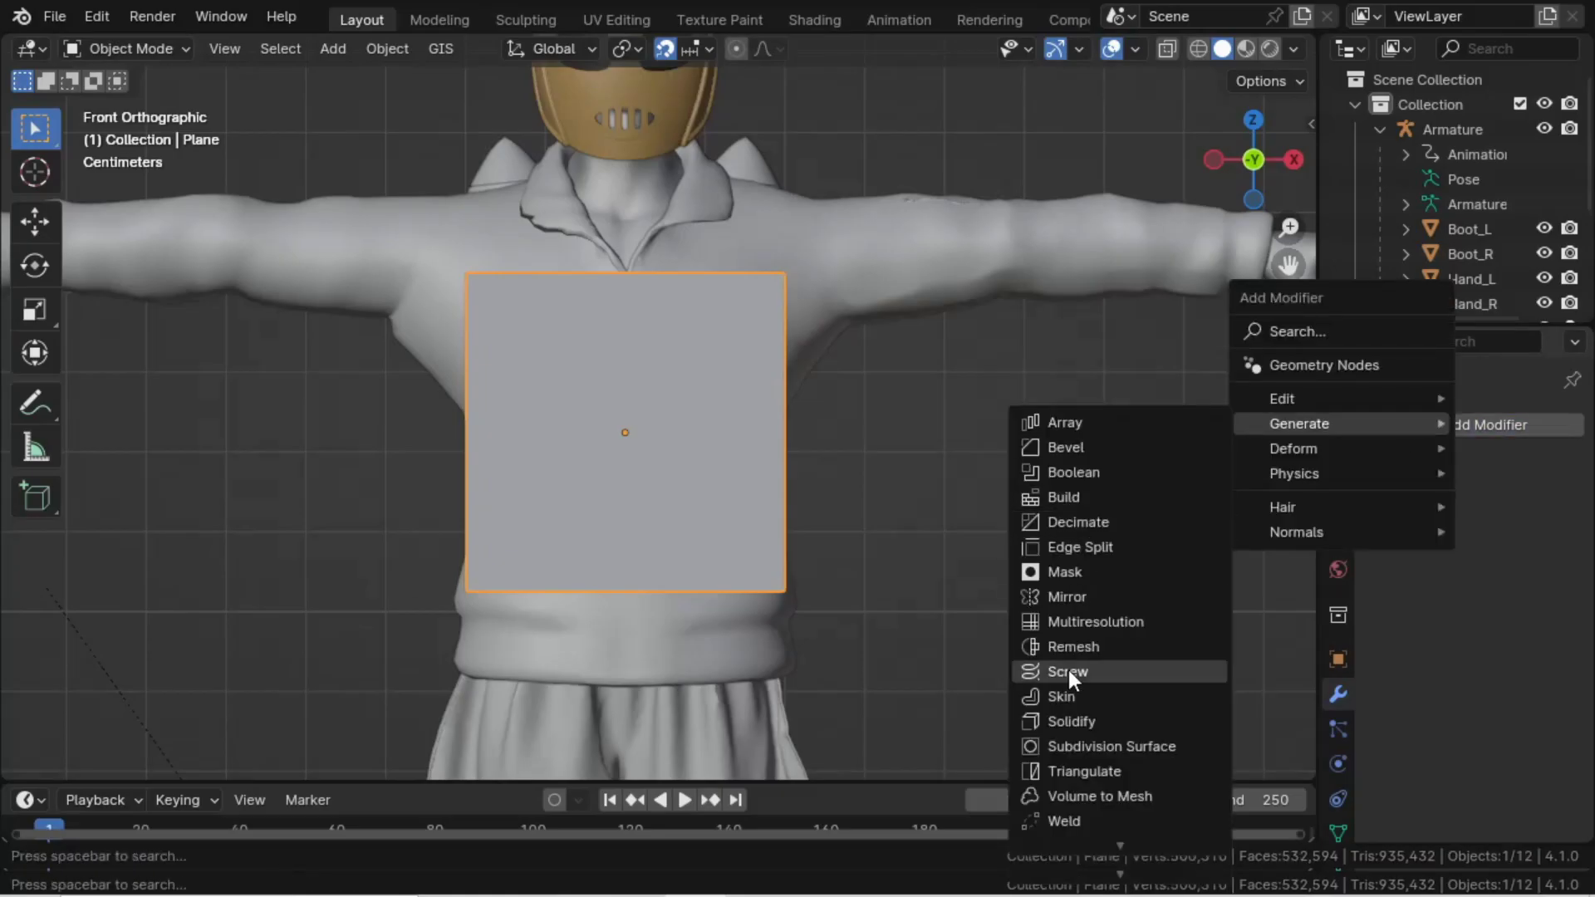
left_click(1103, 746)
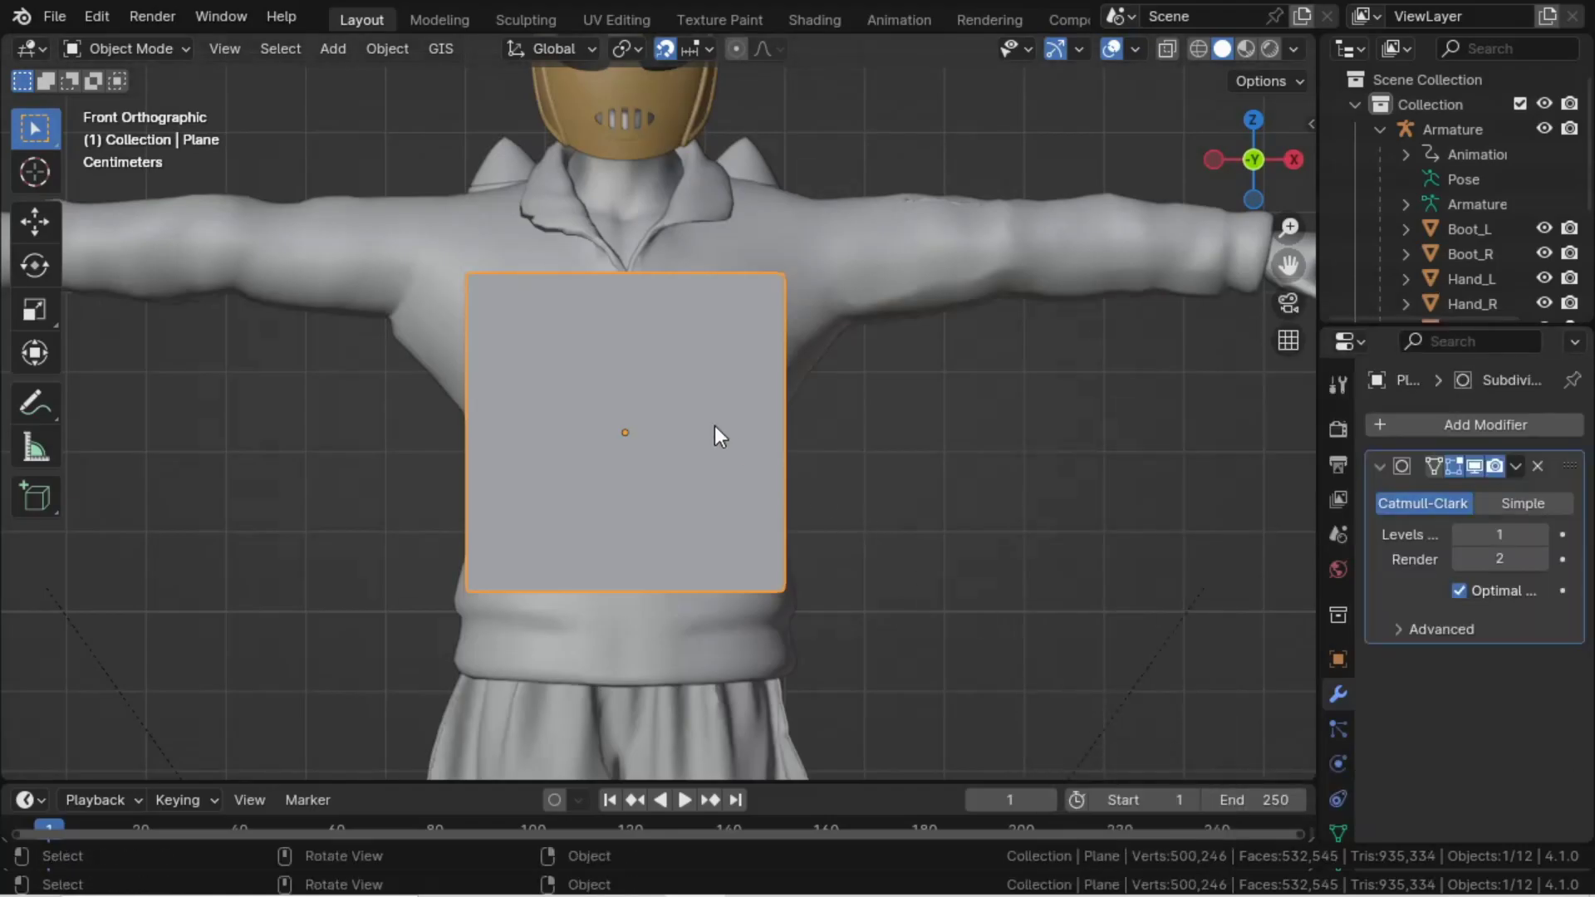
- Add a Shrinkwrap modifier targeting the jacket and place it above the Subdivision Surface modifier in the stack
left_click(1434, 426)
mouse_move(1437, 428)
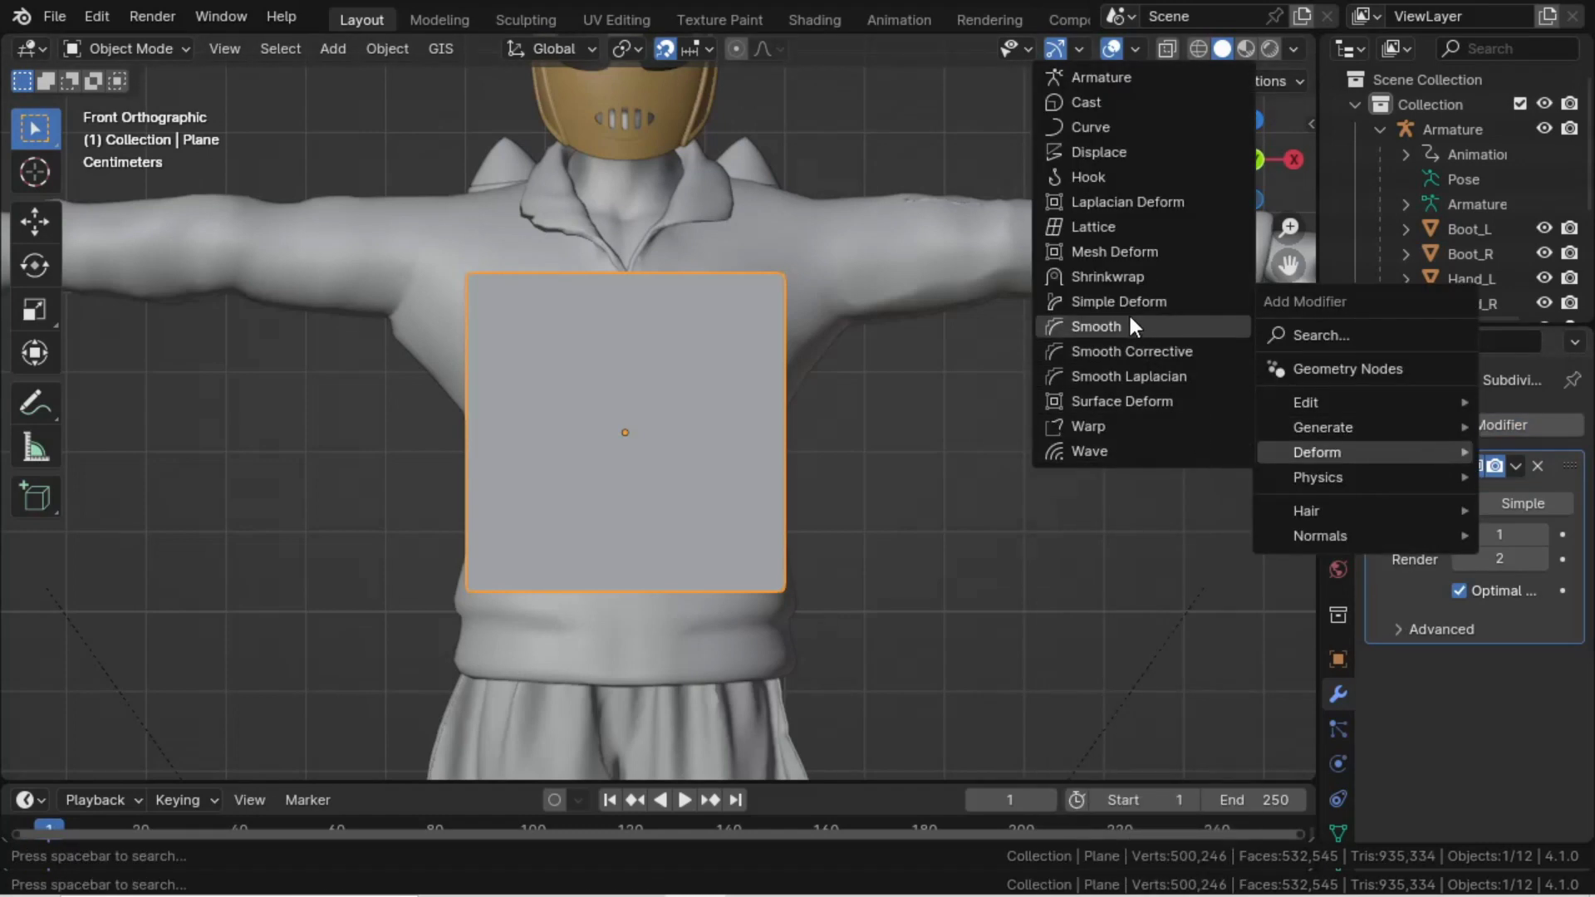
left_click(1118, 278)
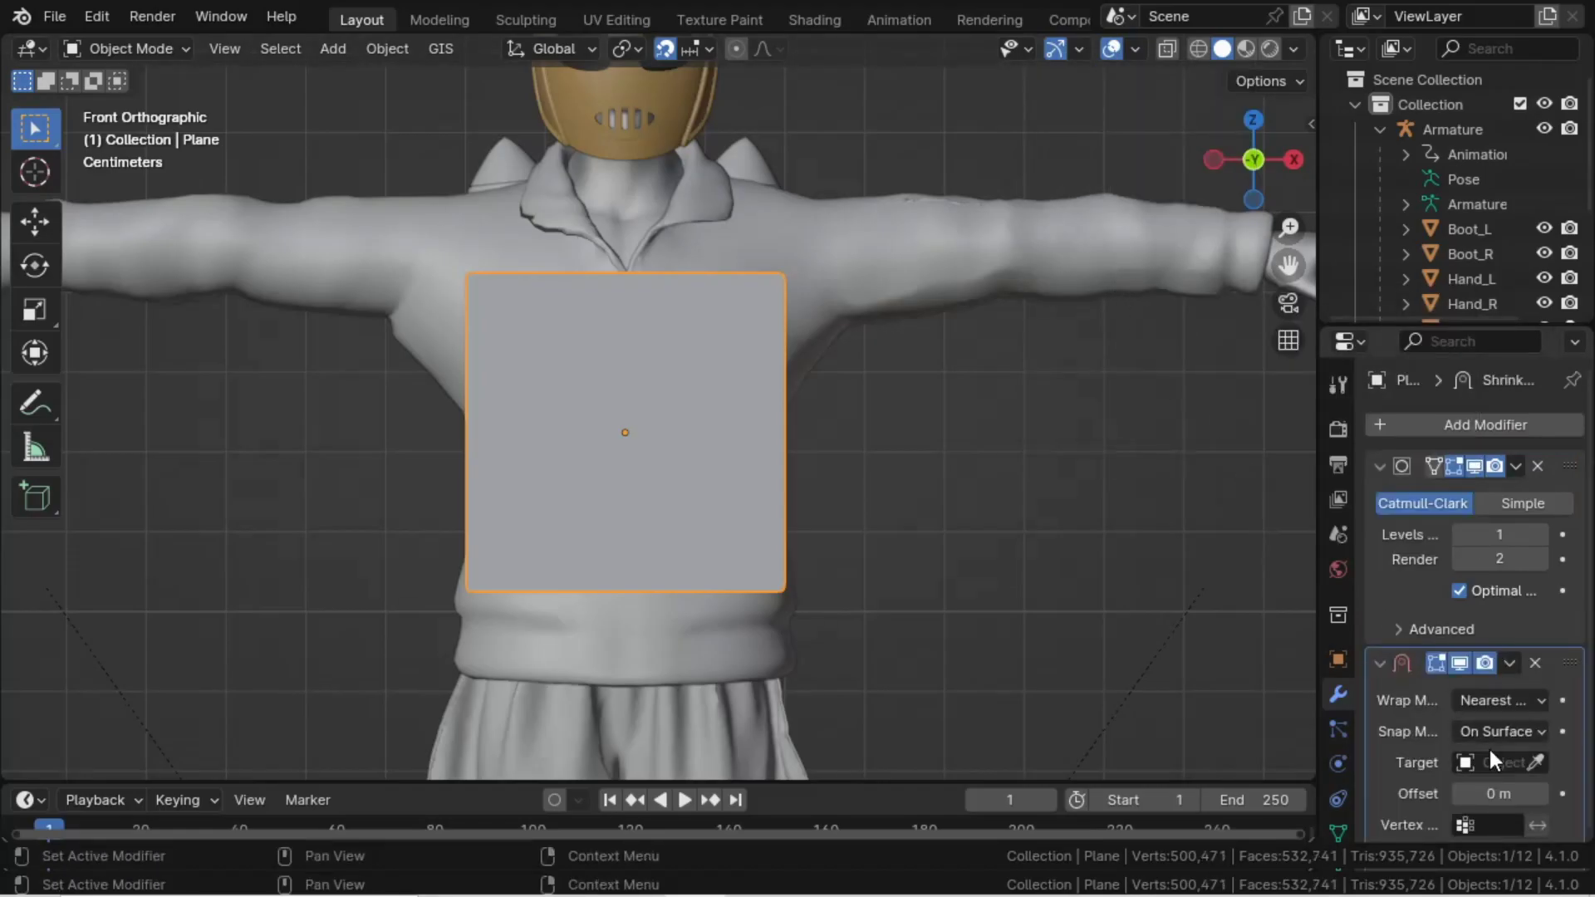
left_click(1534, 763)
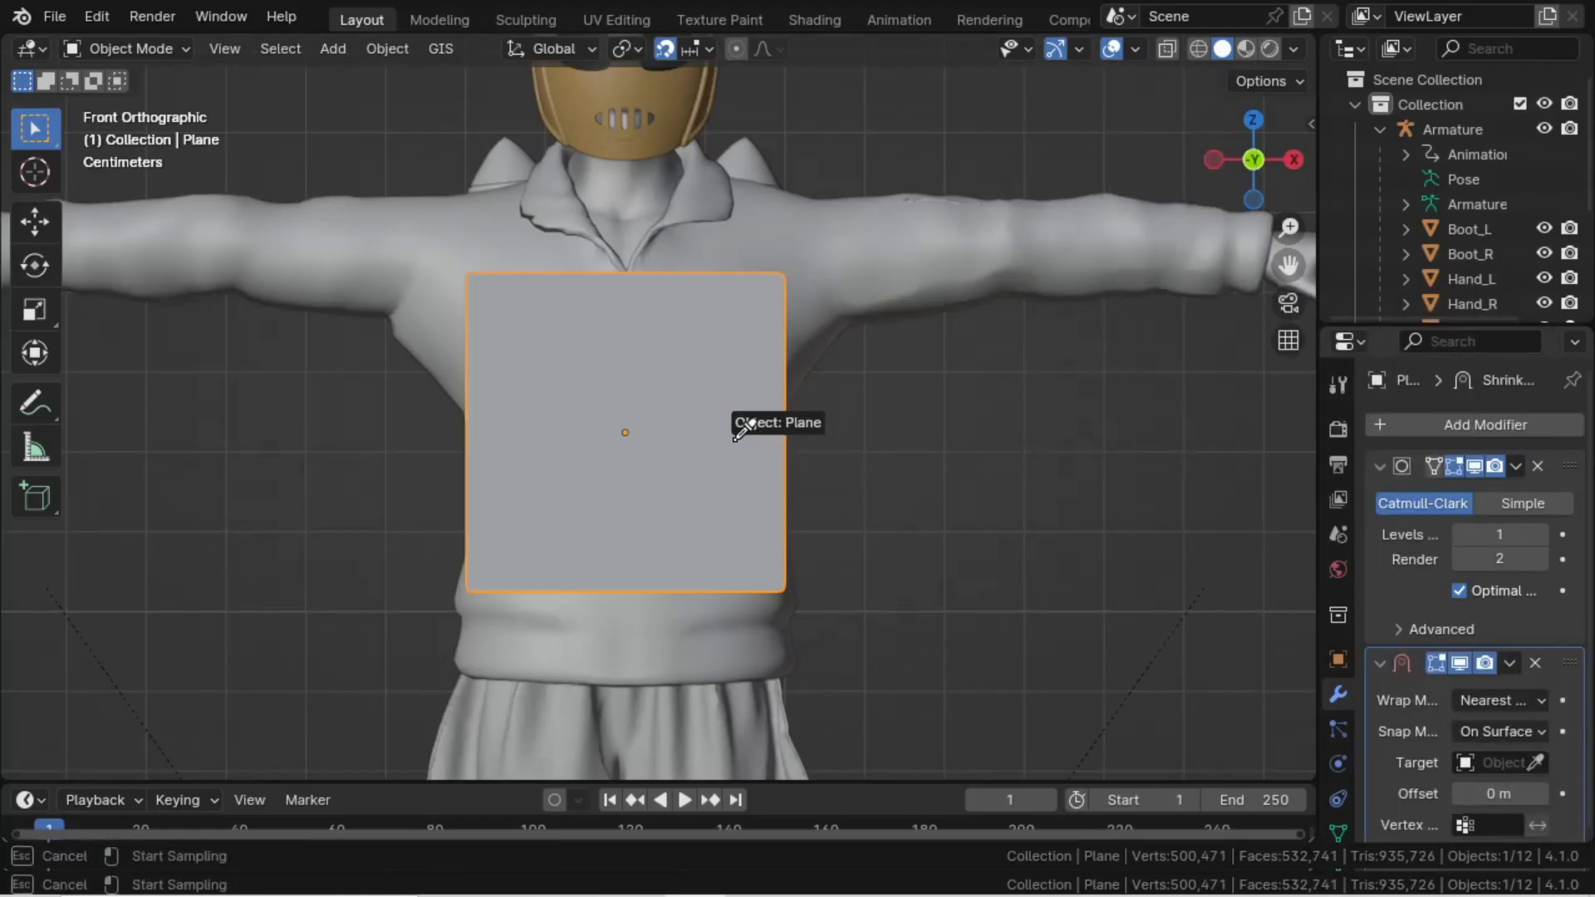
left_click(809, 233)
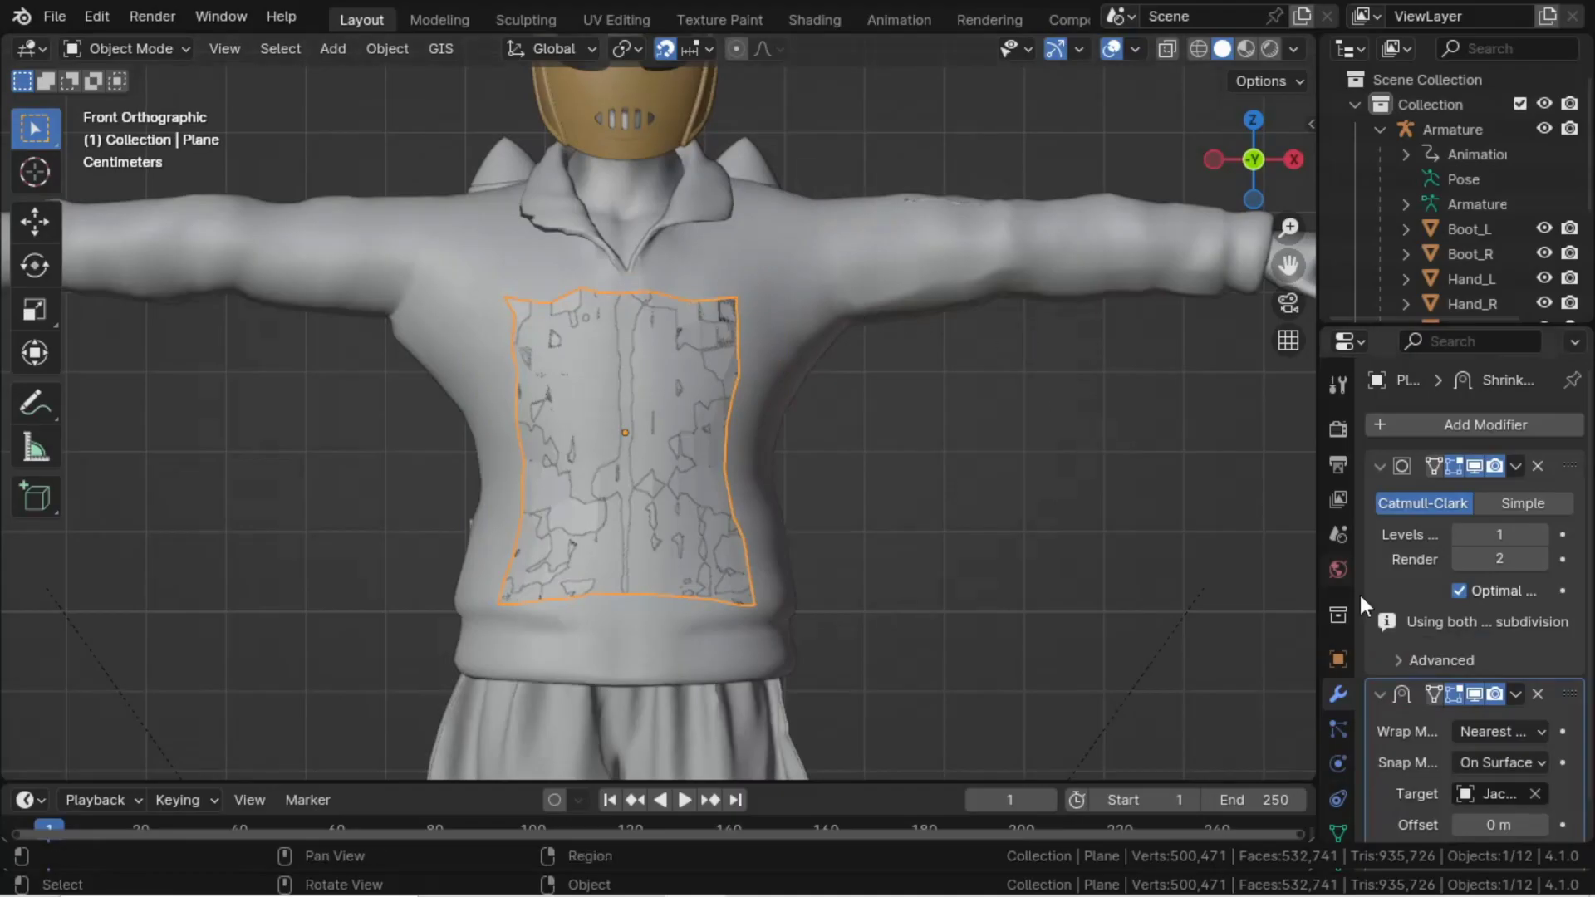
left_click_drag(1569, 694, 1504, 495)
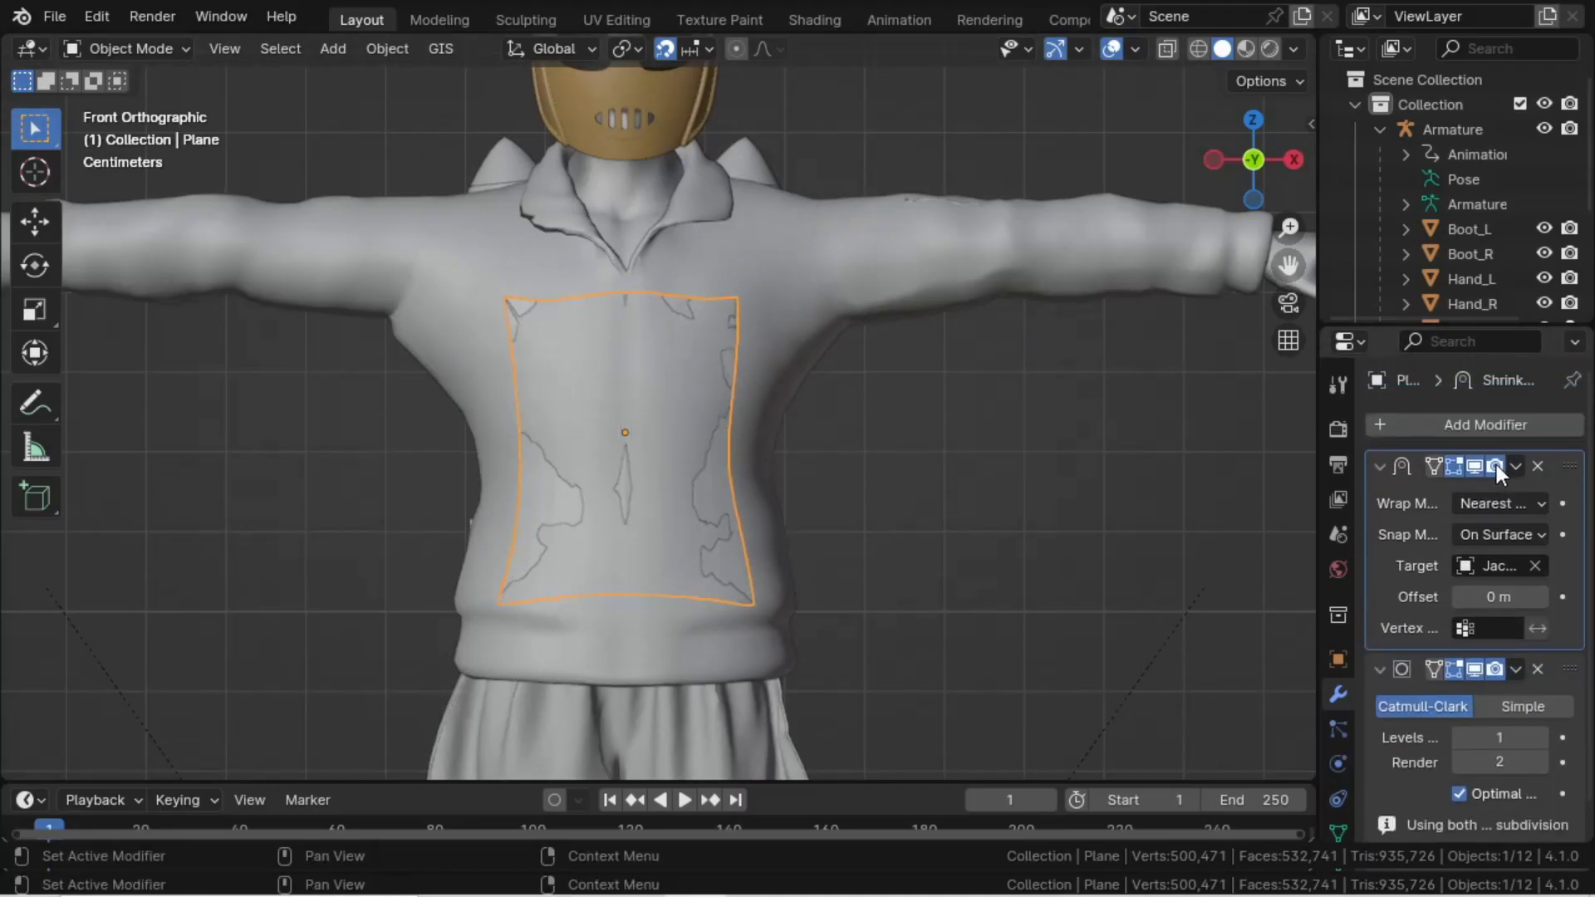
- Set the Shrinkwrap snap mode to Above Surface with an offset of 0.02 m
middle_click_drag(887, 432, 560, 437)
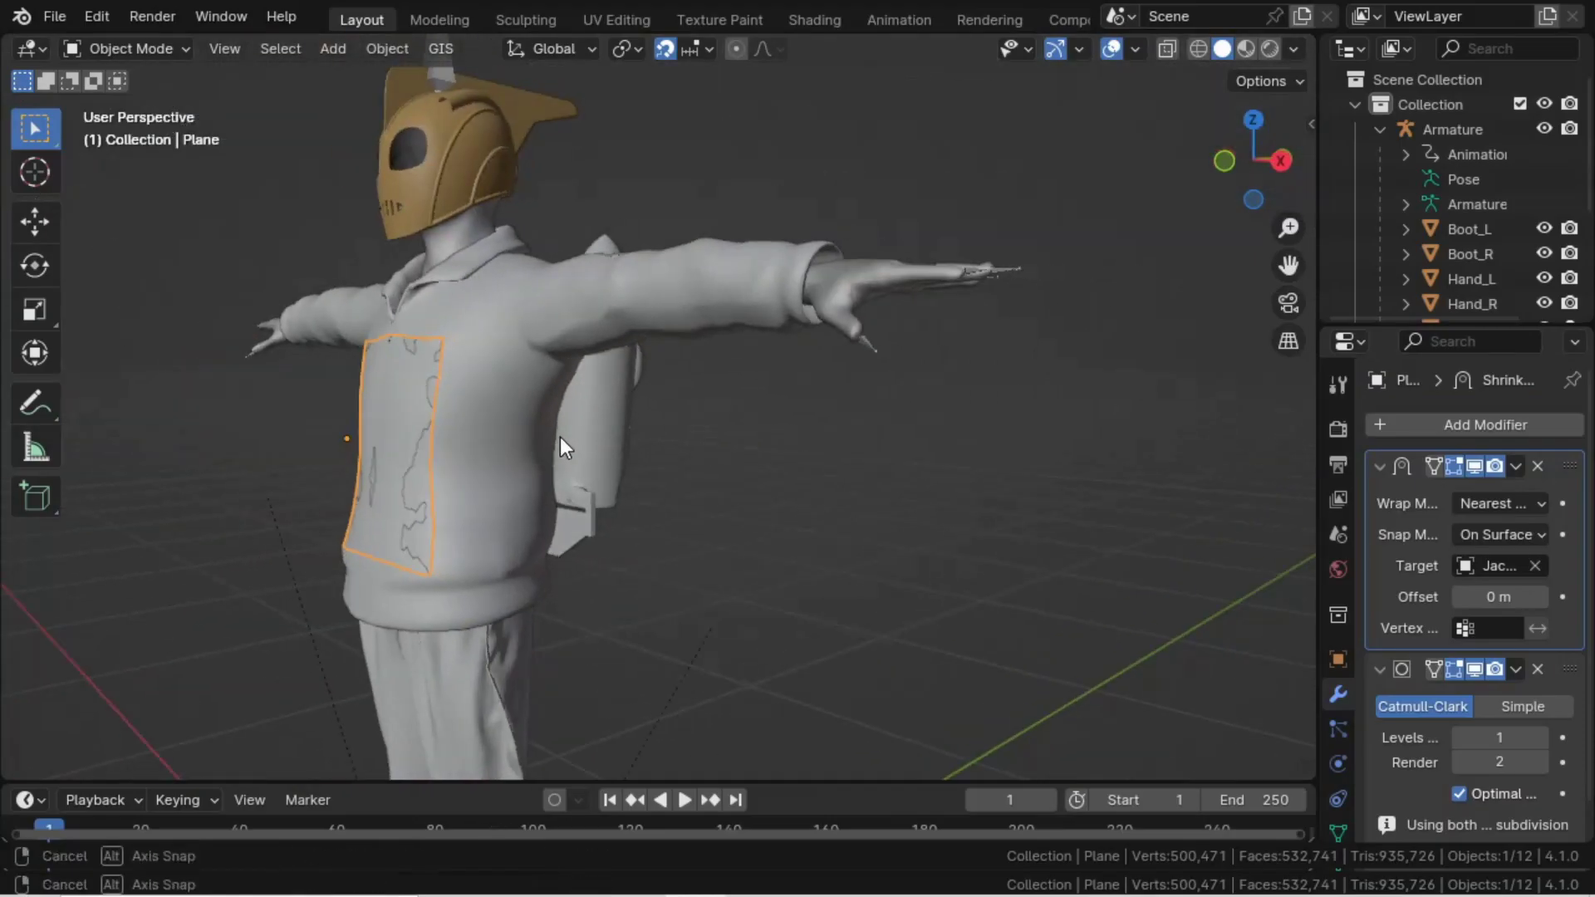
left_click(1478, 505)
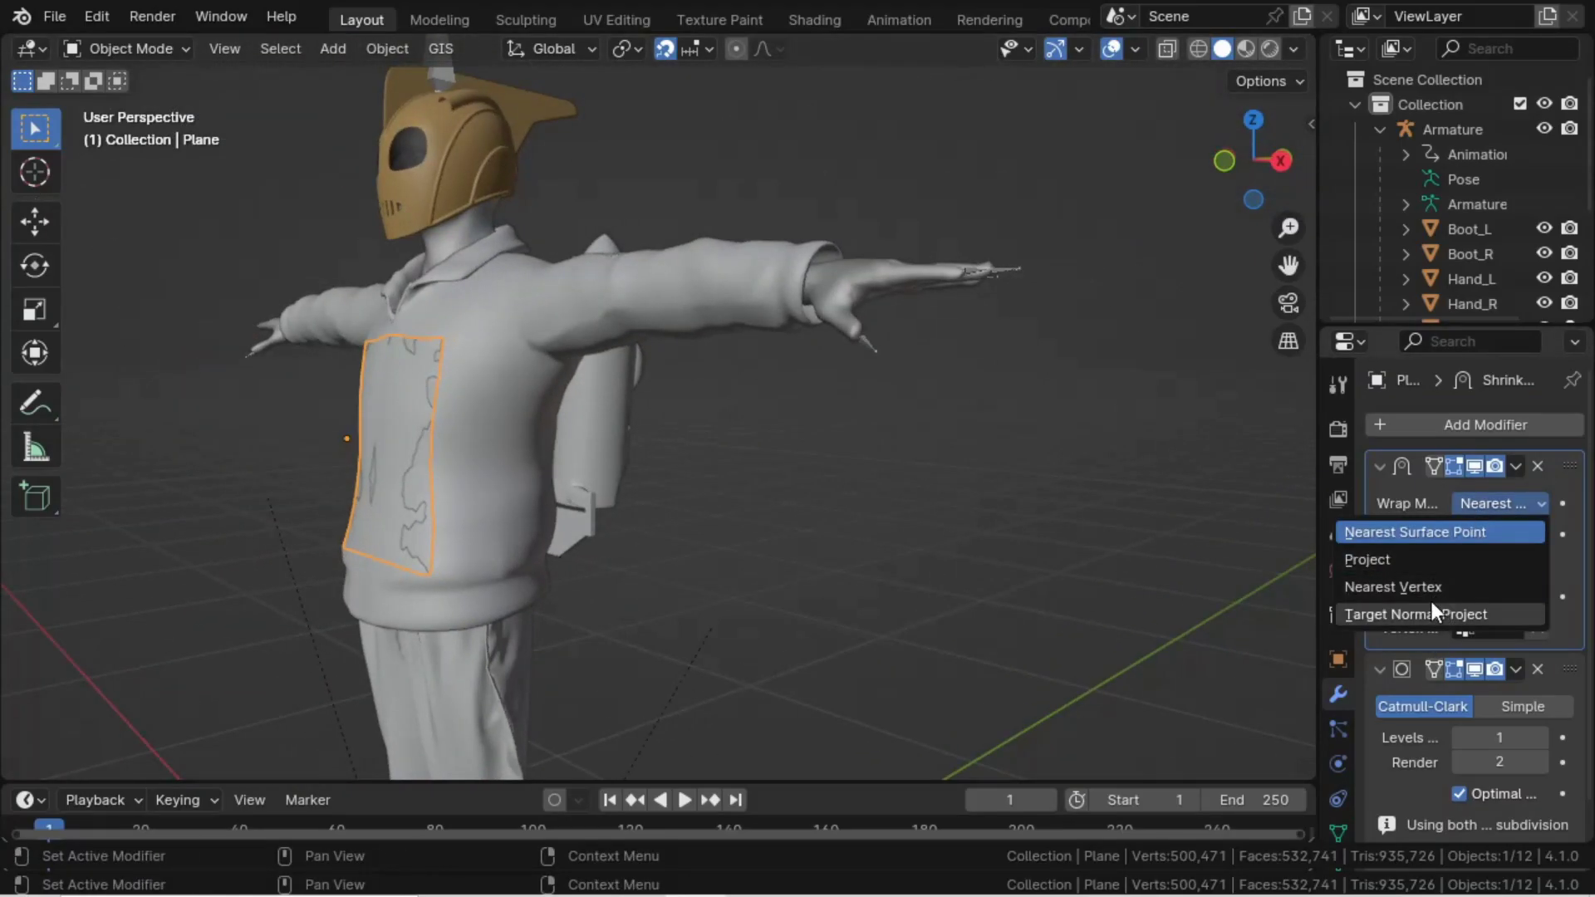
left_click(1487, 532)
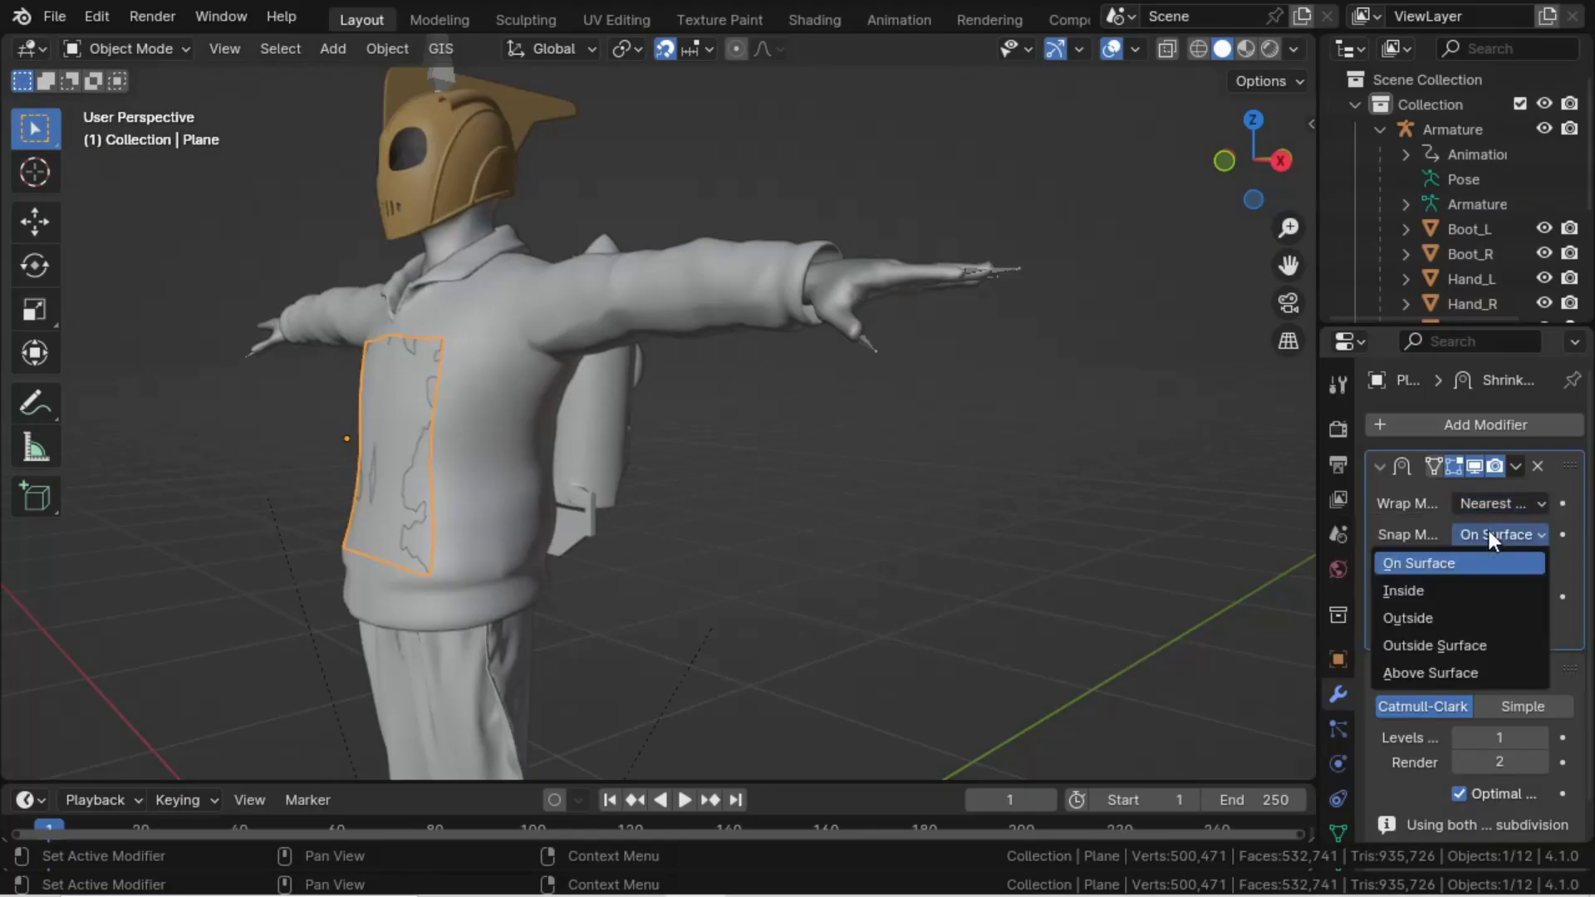
left_click(1449, 668)
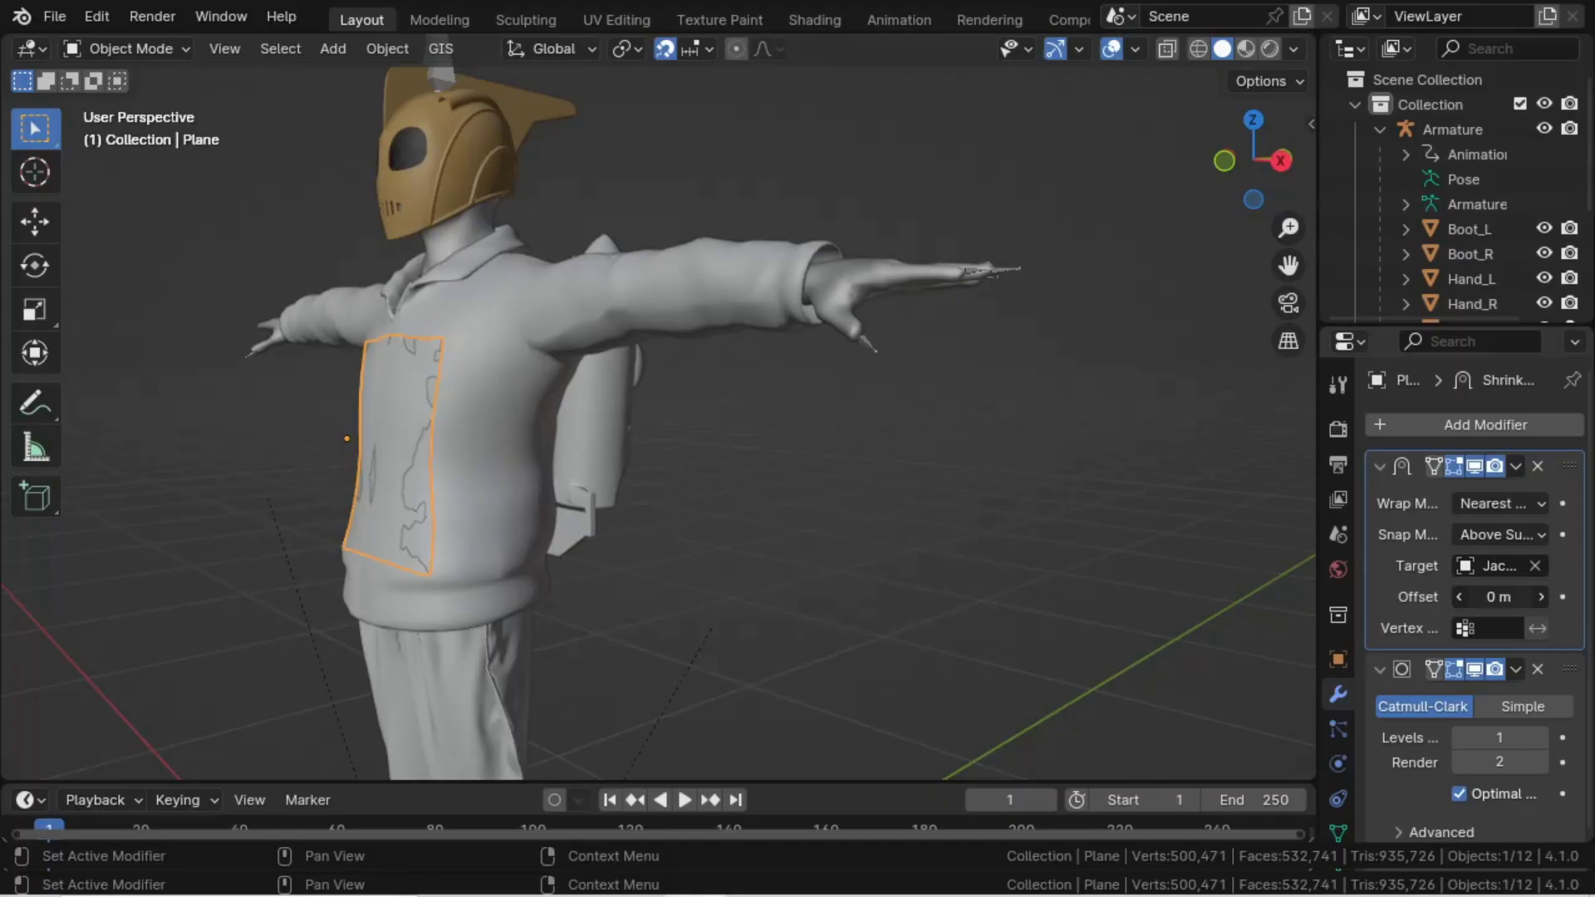
mouse_move(1499, 597)
left_mouse_down()
mouse_move(1528, 597)
mouse_move(1508, 597)
left_mouse_up()
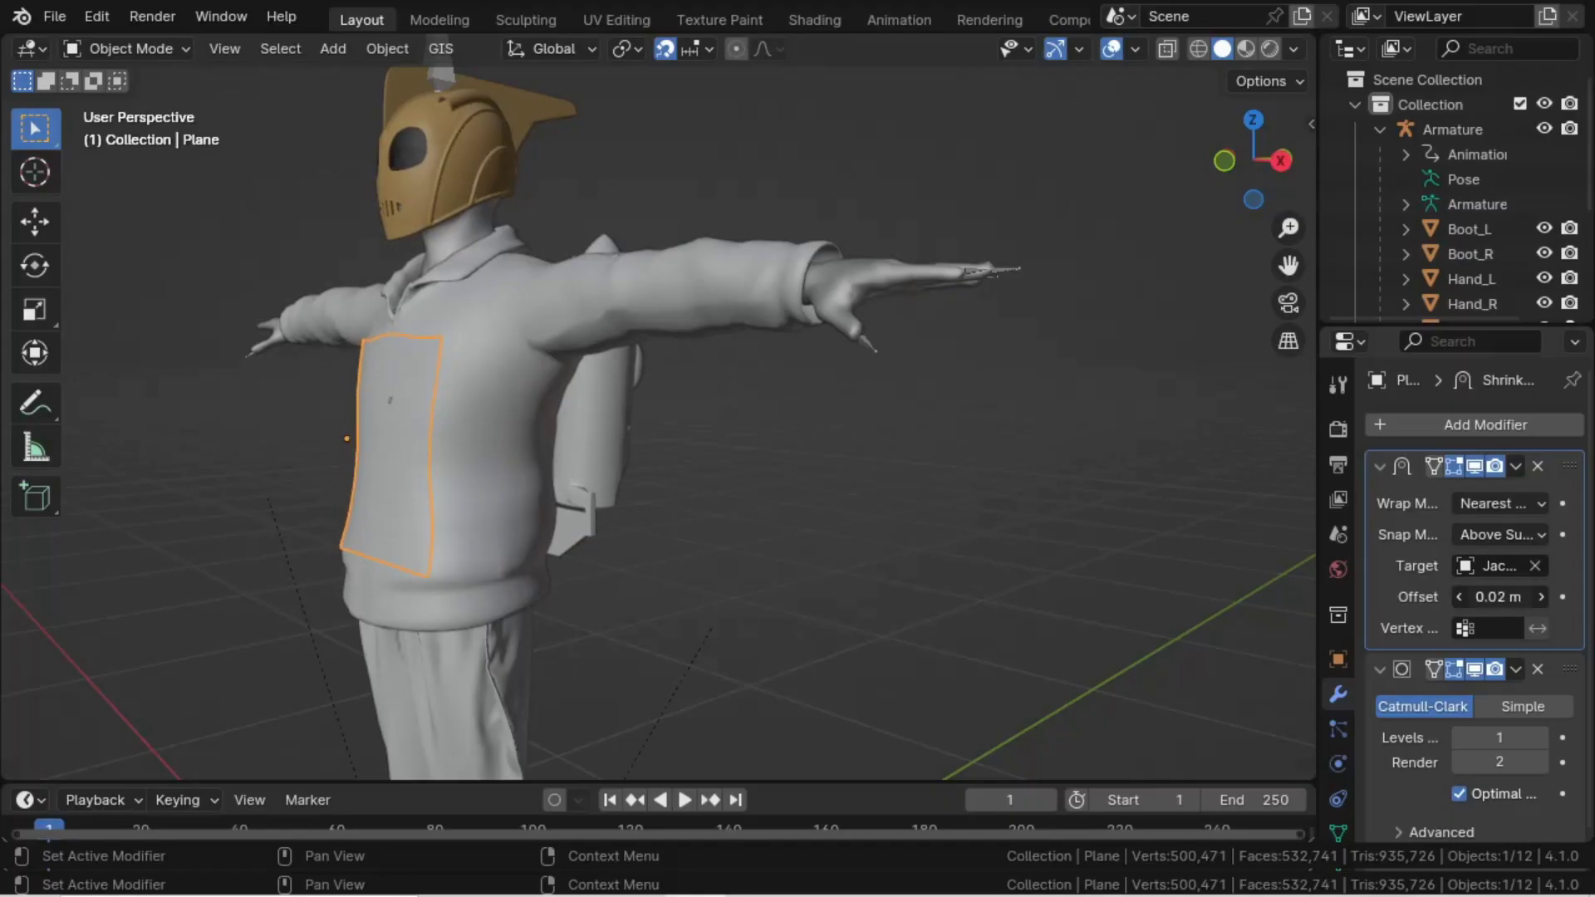
- Widen the chest plane by scaling it about 1.19 along the global X axis
key("KP_1")
scroll(629, 449, "up", 3)
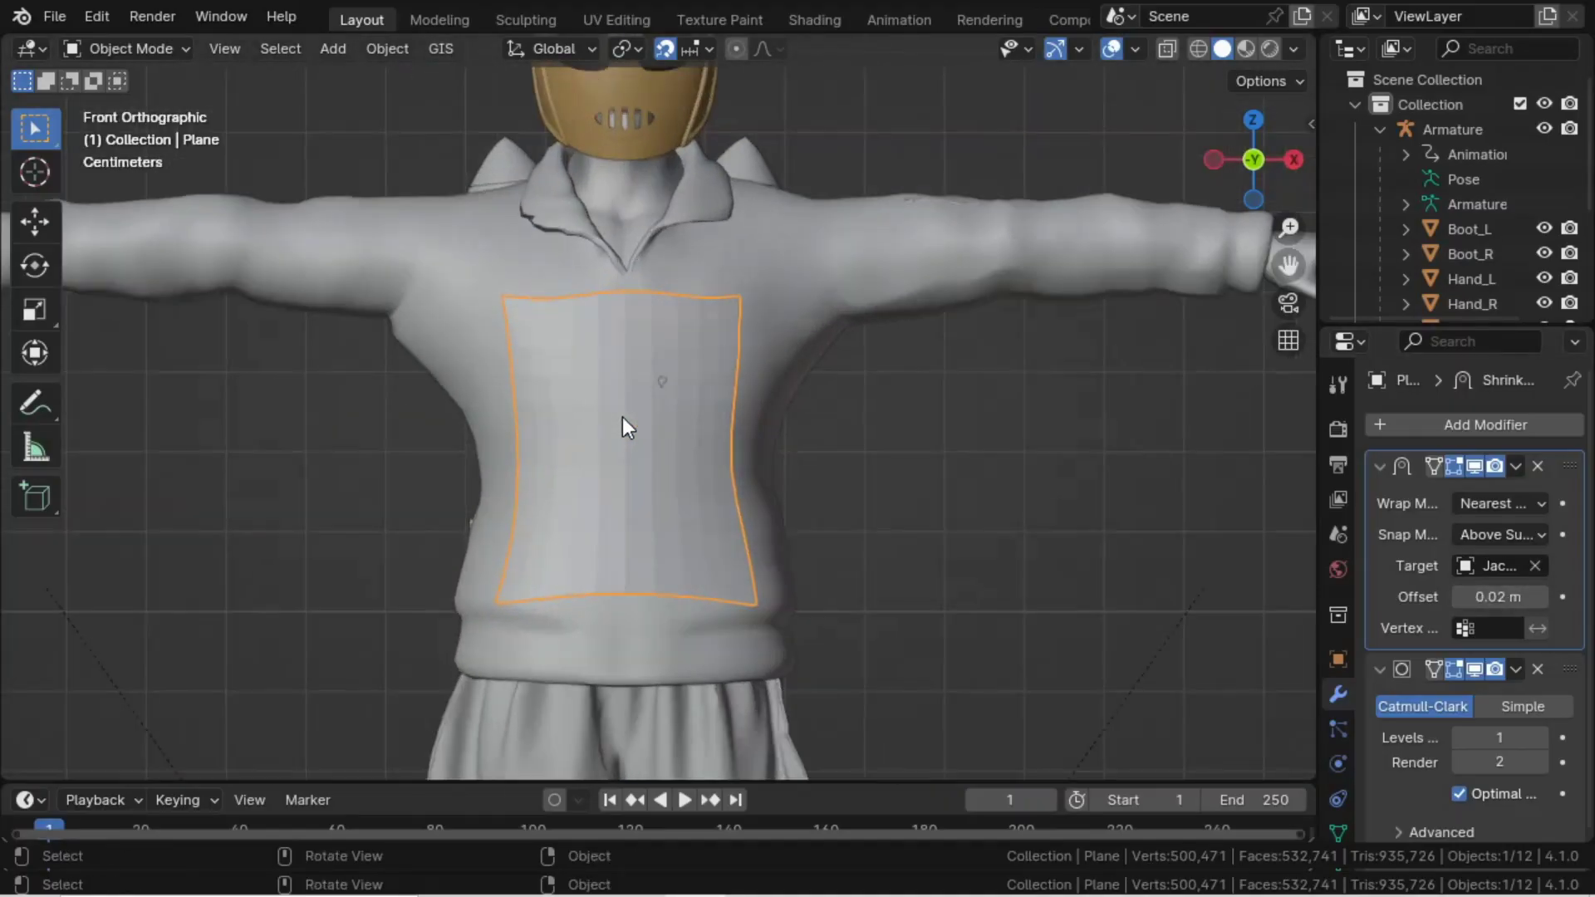
key("s")
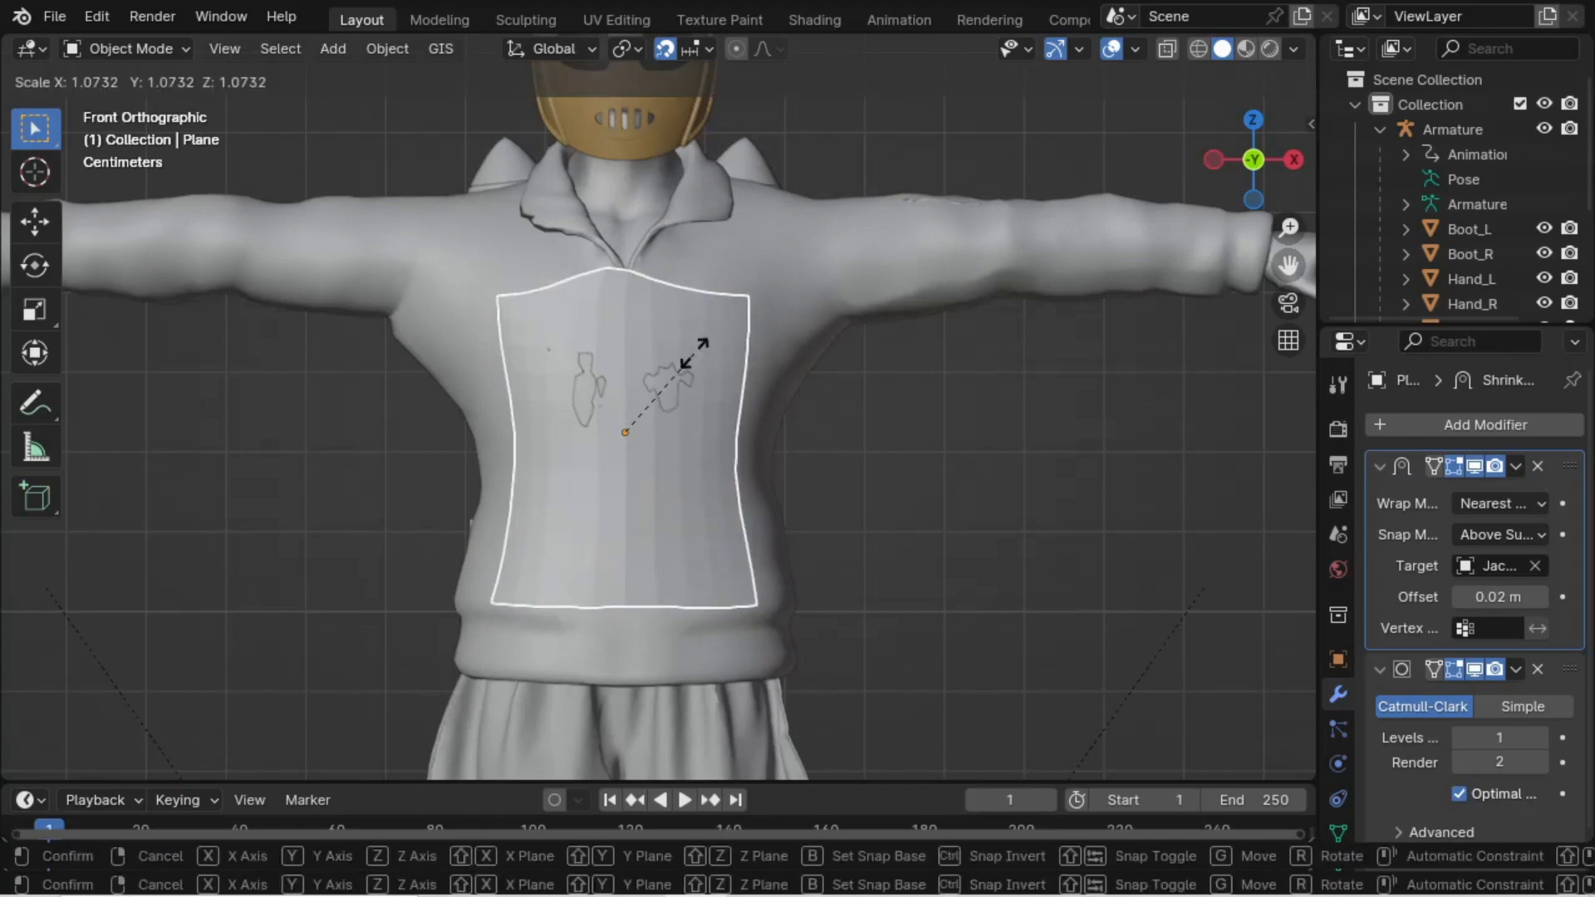
left_click(689, 364)
key("s")
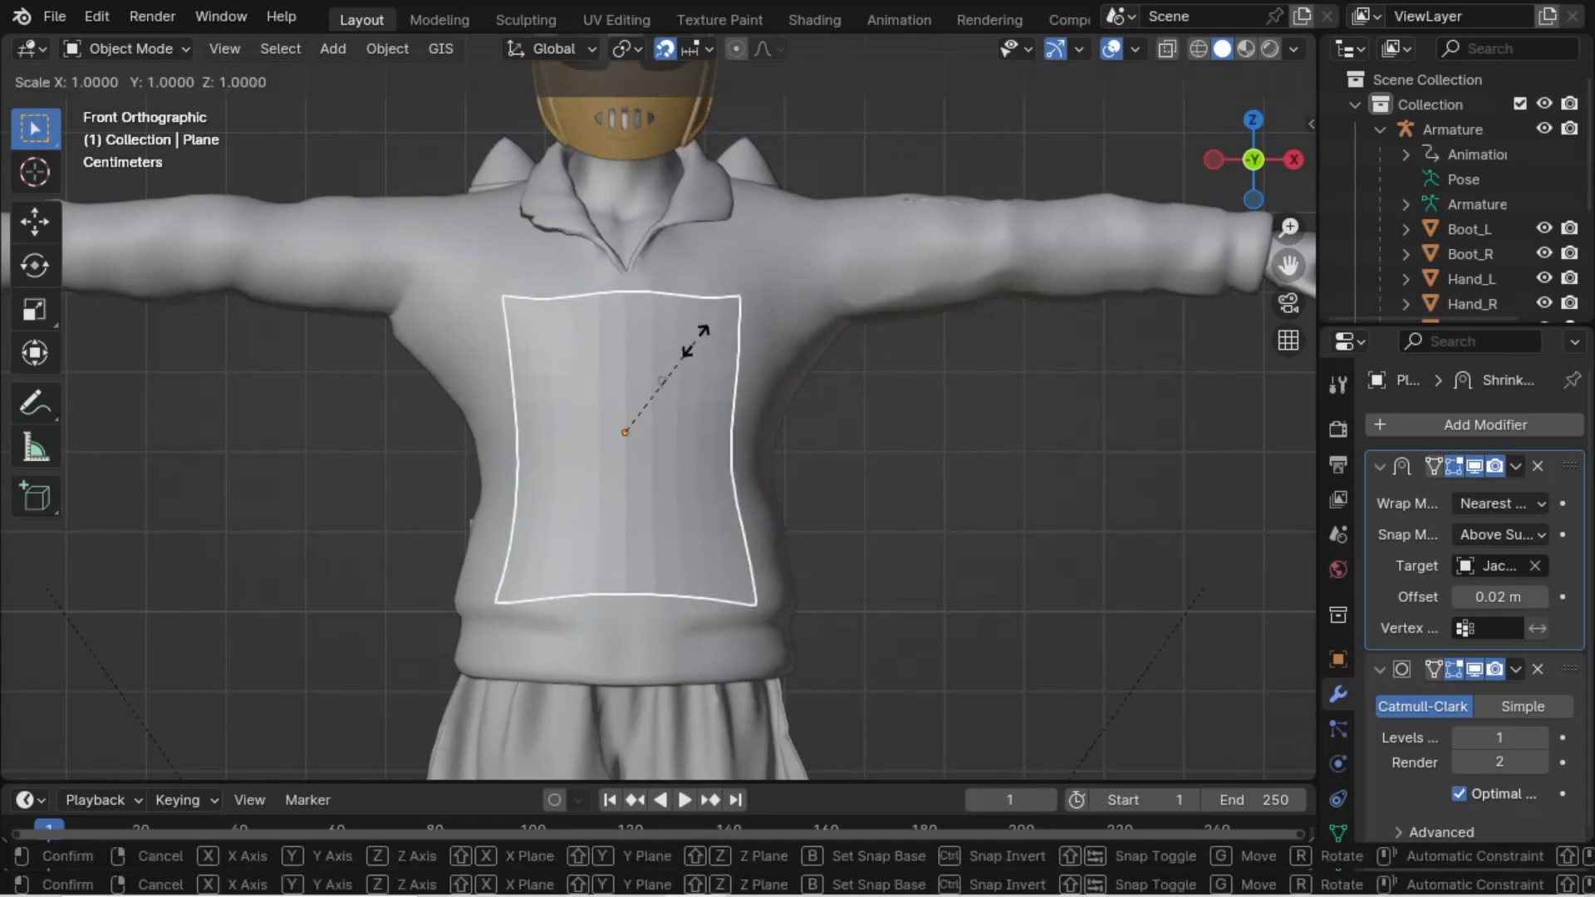
key("x")
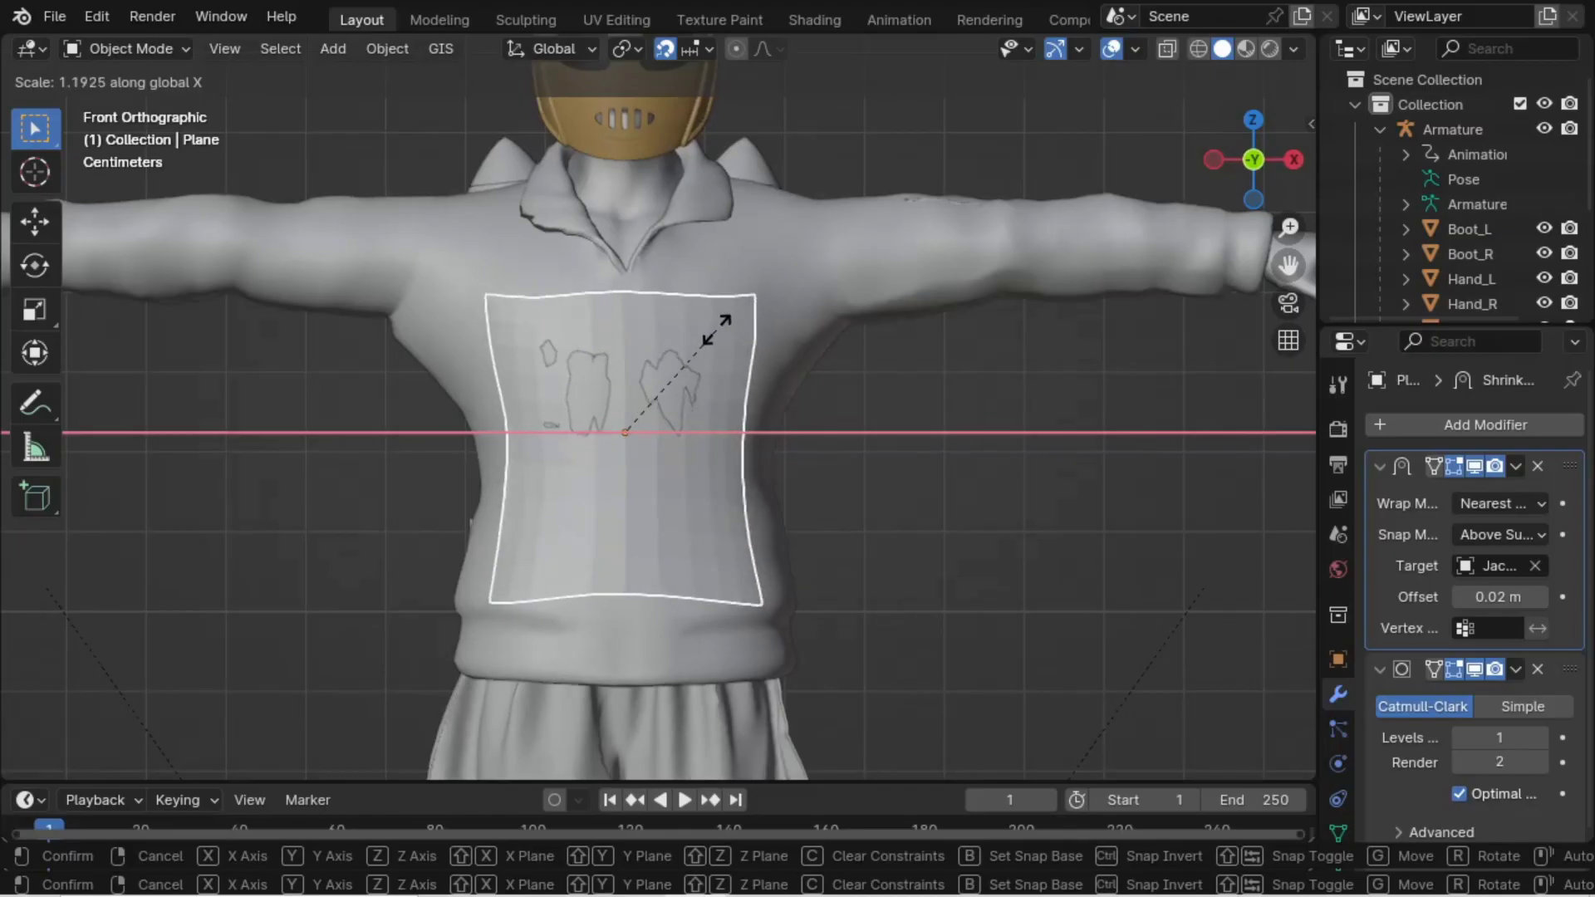
left_click(716, 329)
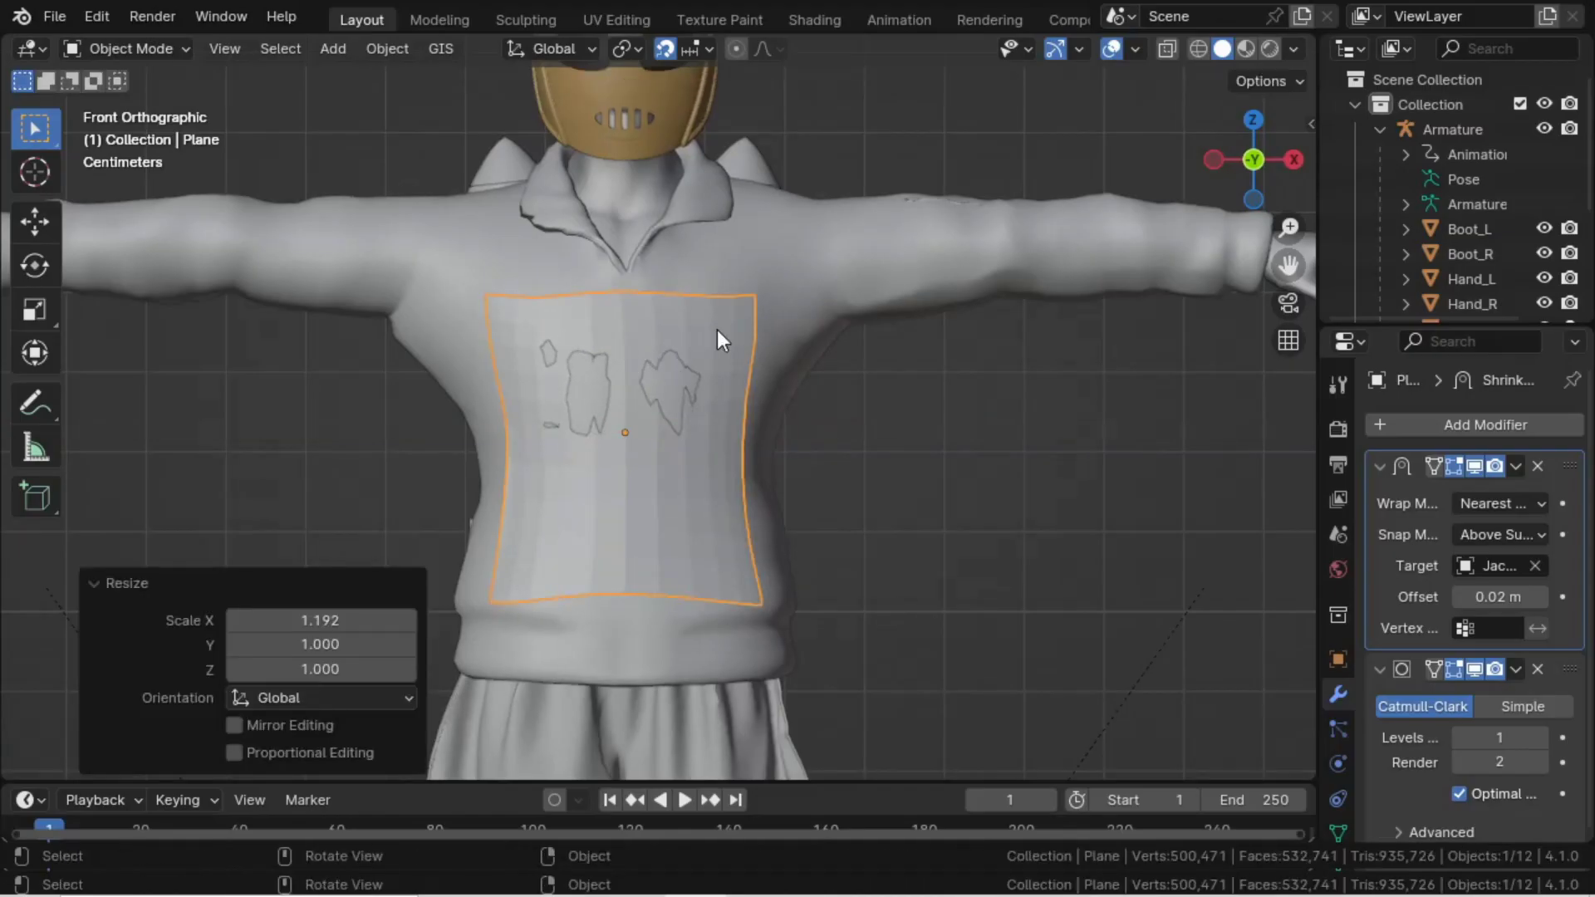
- Move the chest plane about -0.04 m along Y, farther in front of the jacket
key("KP_3")
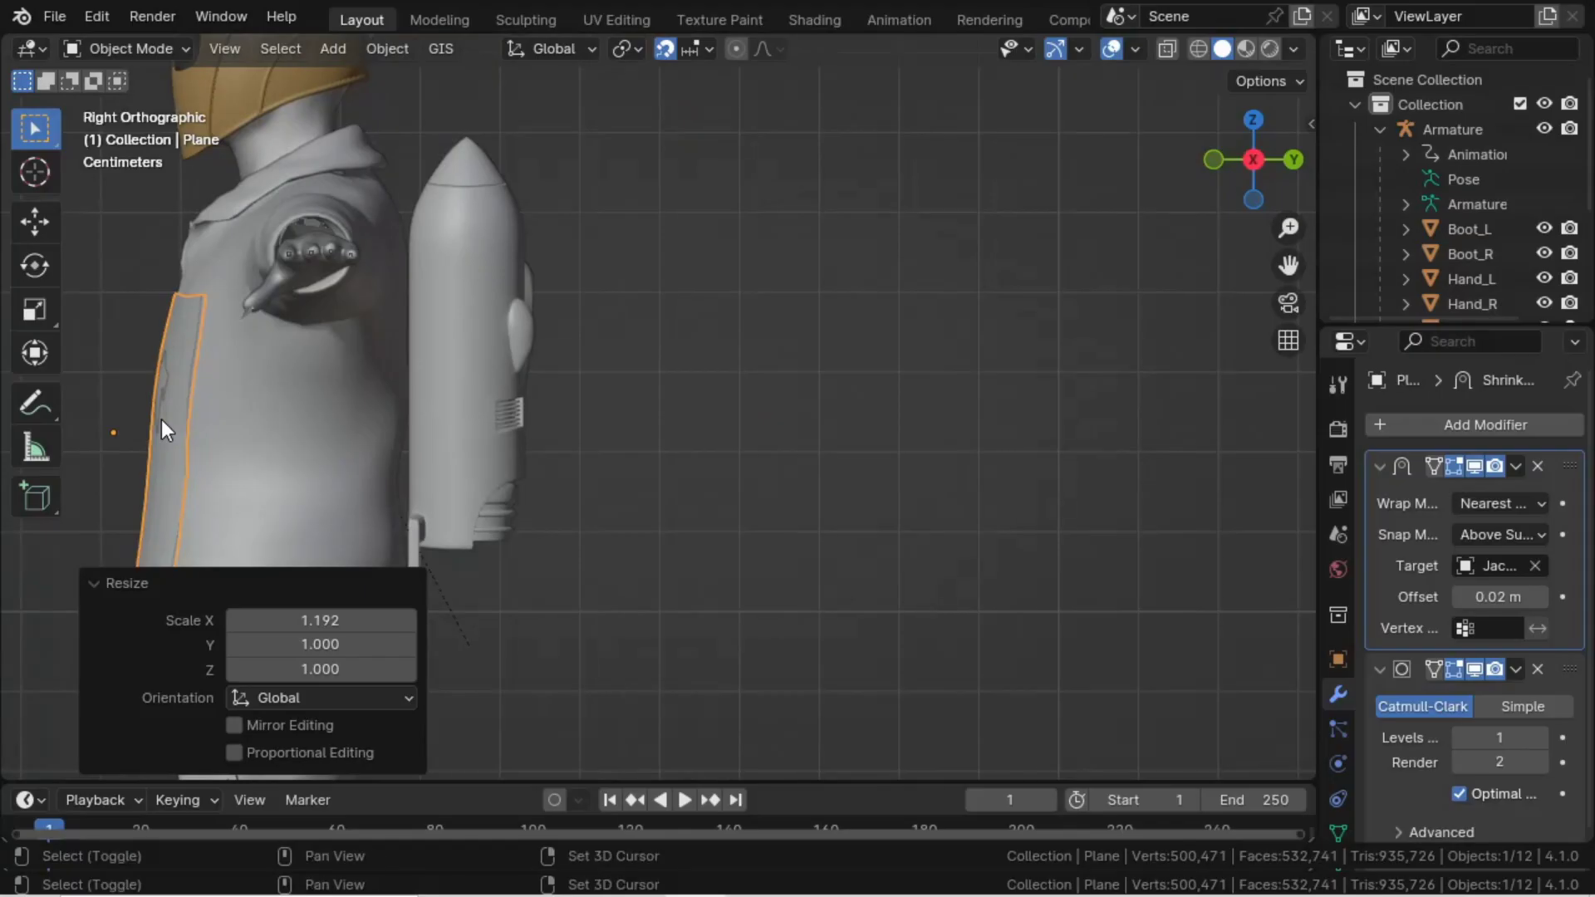
middle_click_drag(162, 420, 482, 293, "shift")
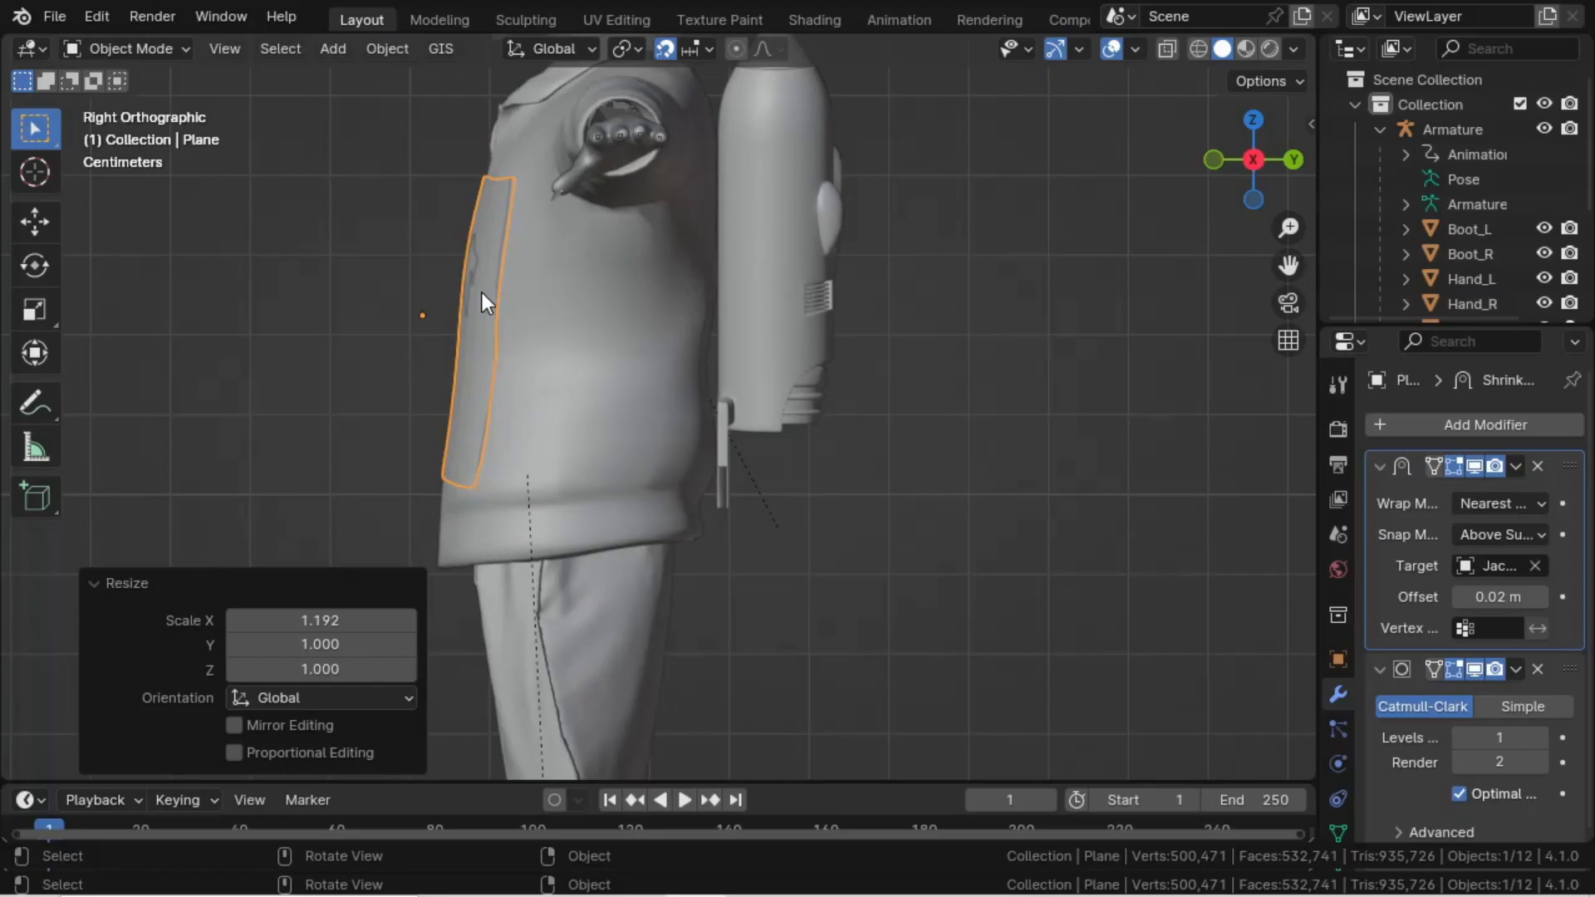
key("g")
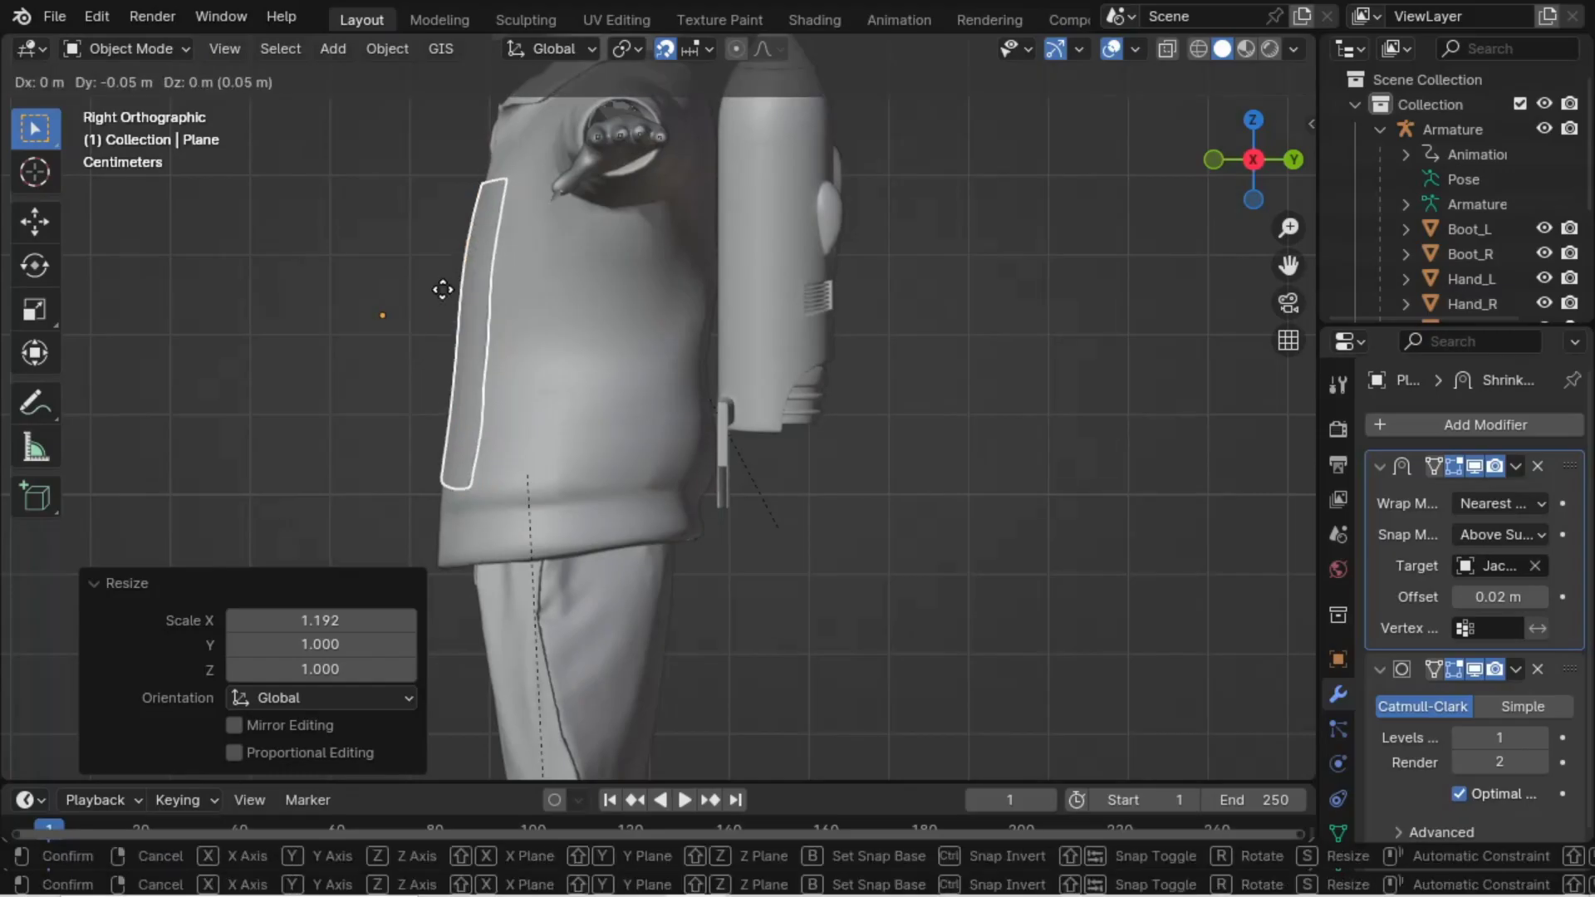
key("y")
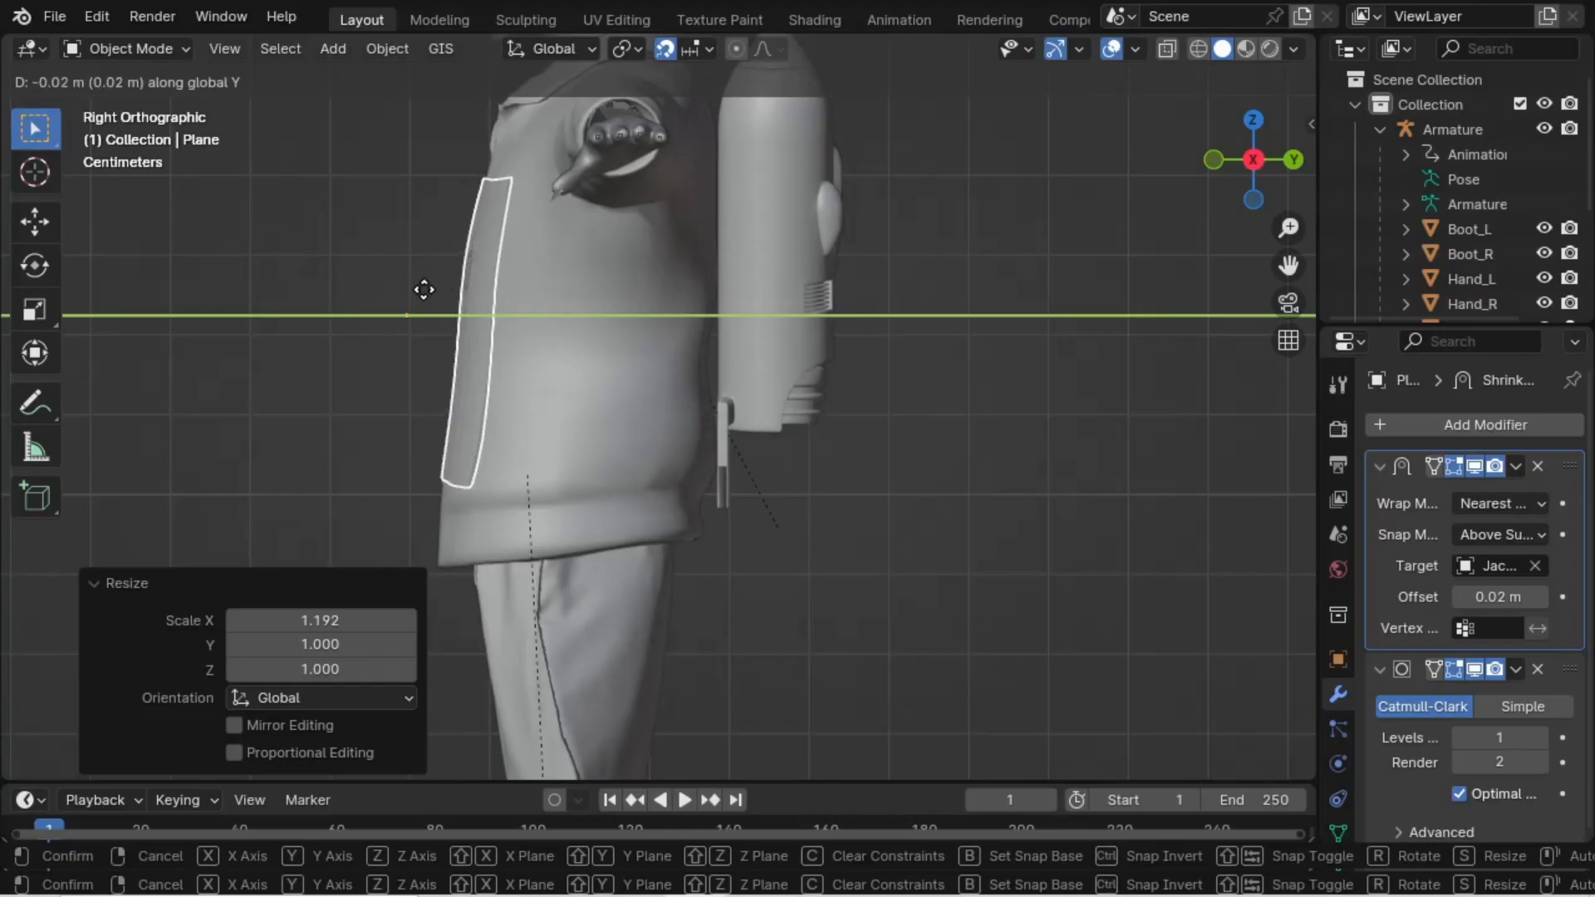
left_click(410, 289)
- Try to enlarge the chest plane uniformly by about 1.08
middle_click_drag(407, 286, 683, 316)
scroll(684, 315, "down", 2)
key("KP_1")
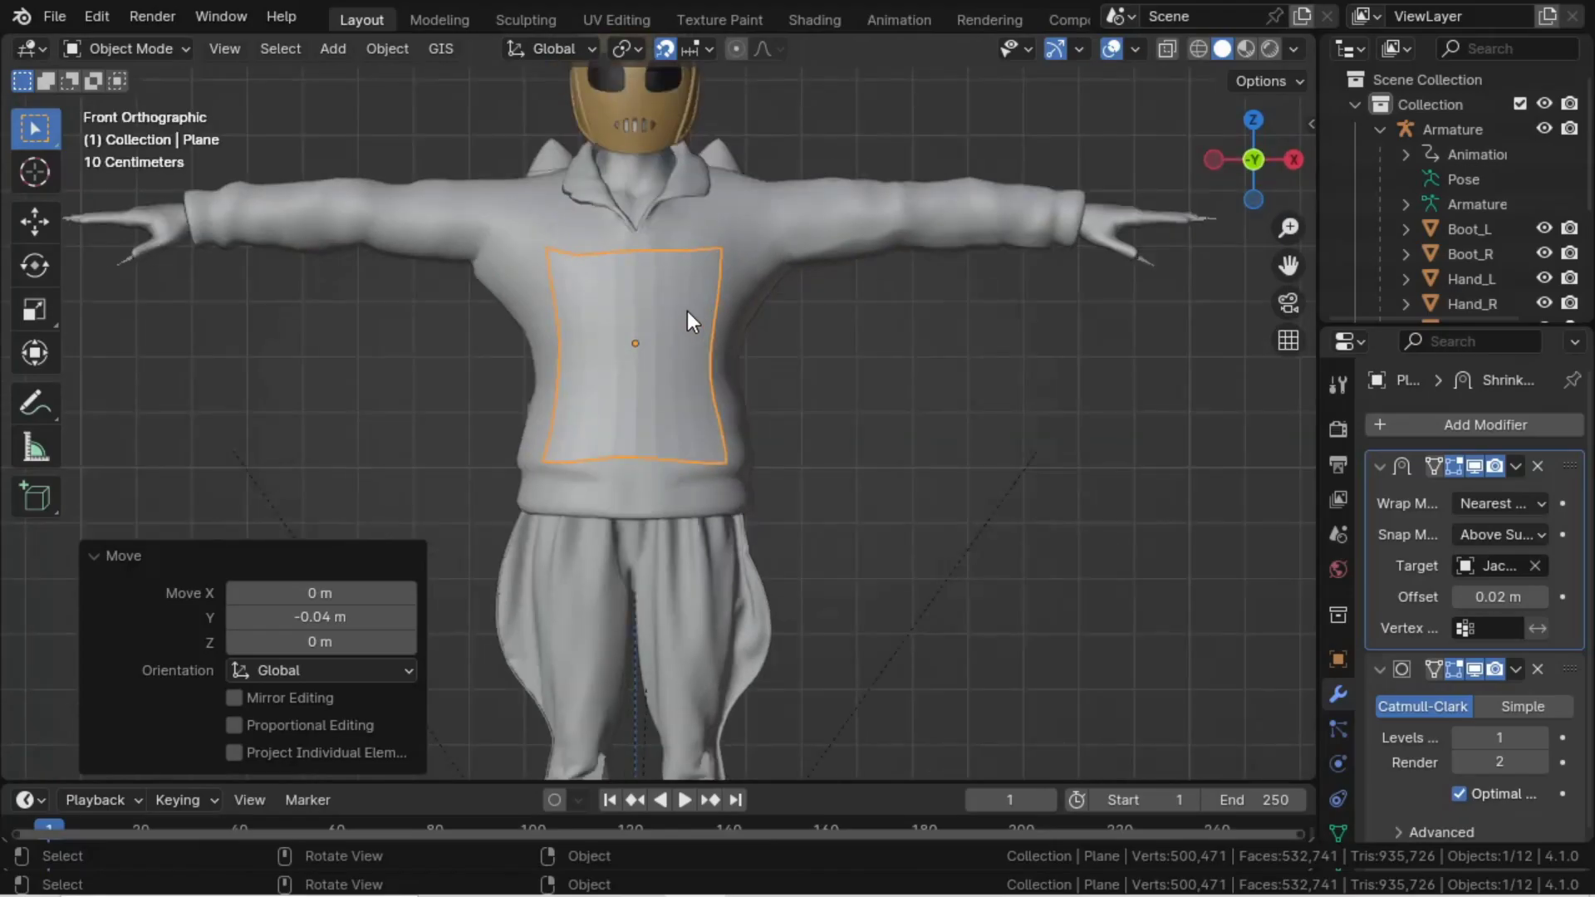
key("s")
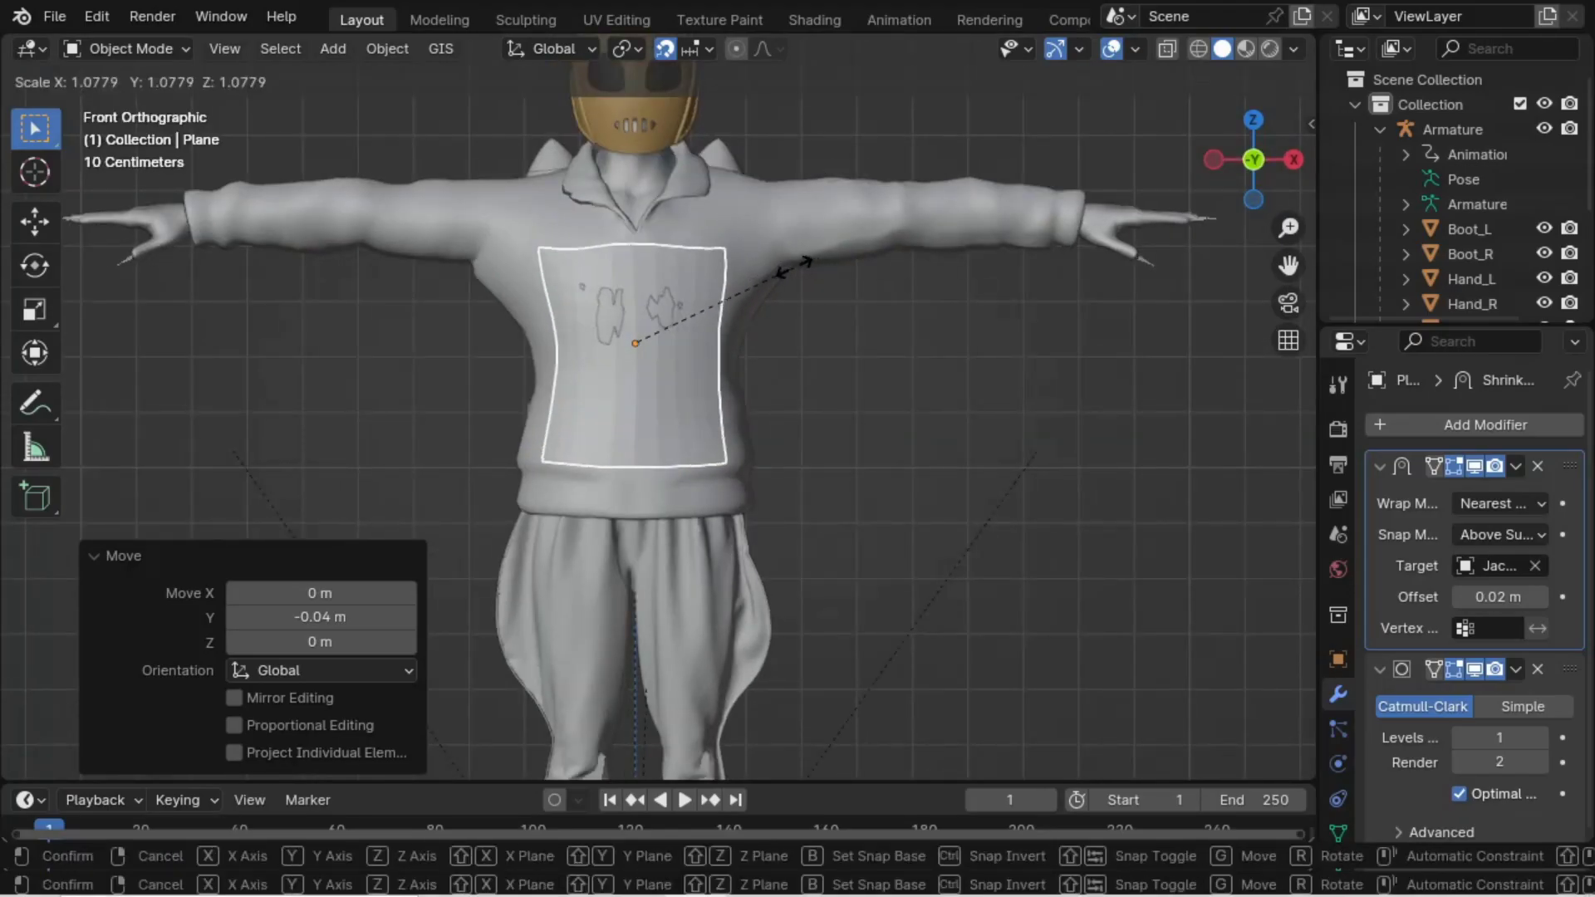
left_click(794, 268)
- Undo the chest plane's recent scaling and moves together with the Shrinkwrap offset change
key("ctrl+z")
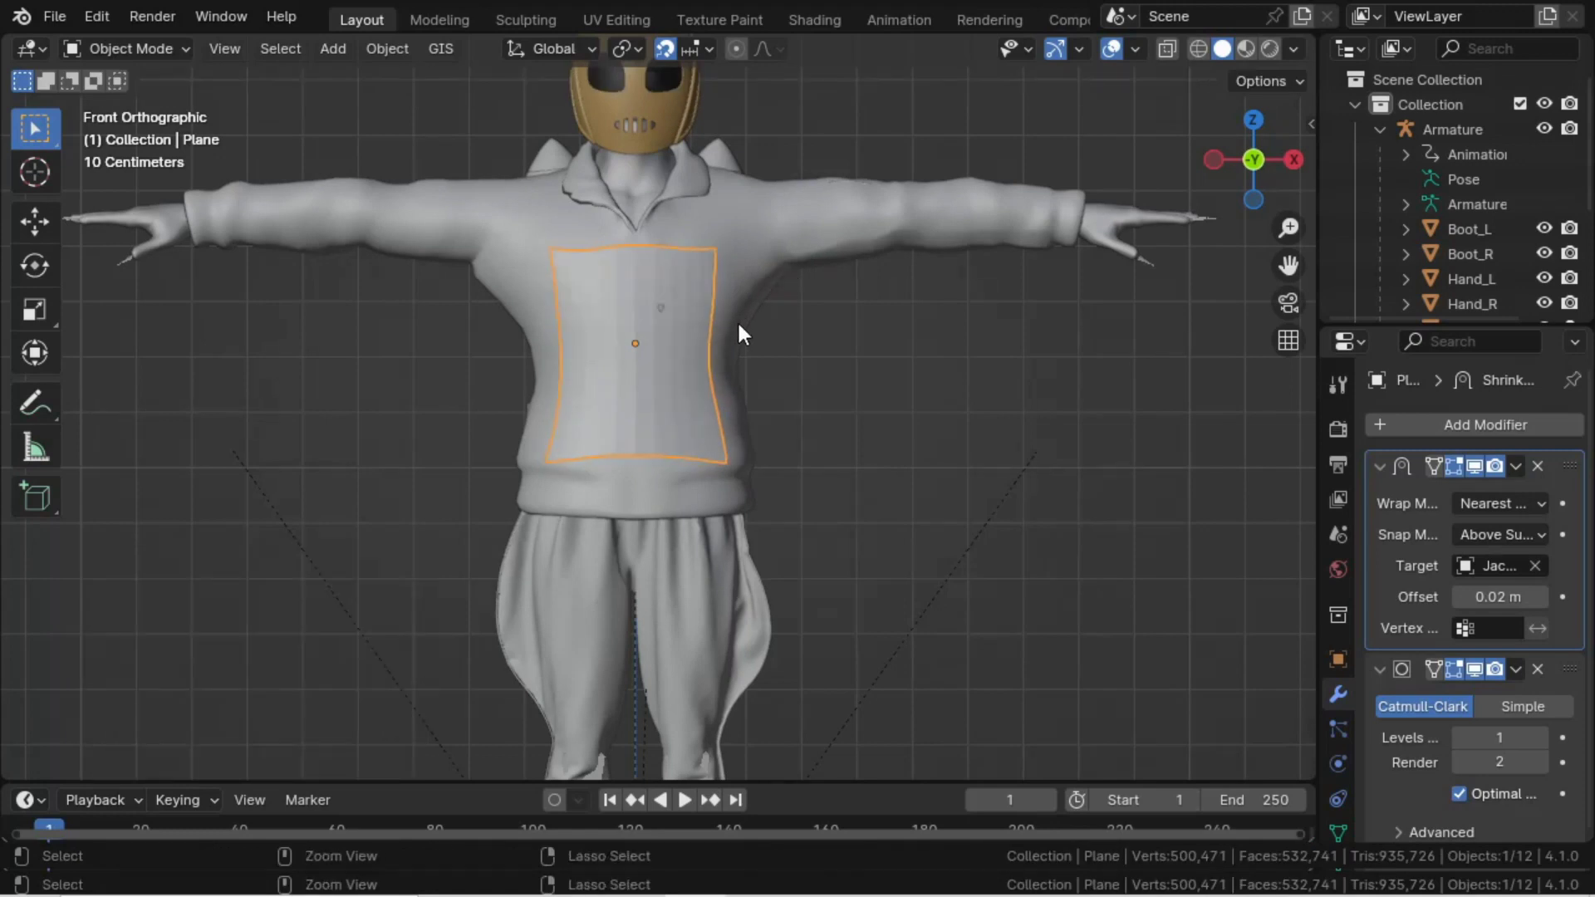
key("ctrl+z")
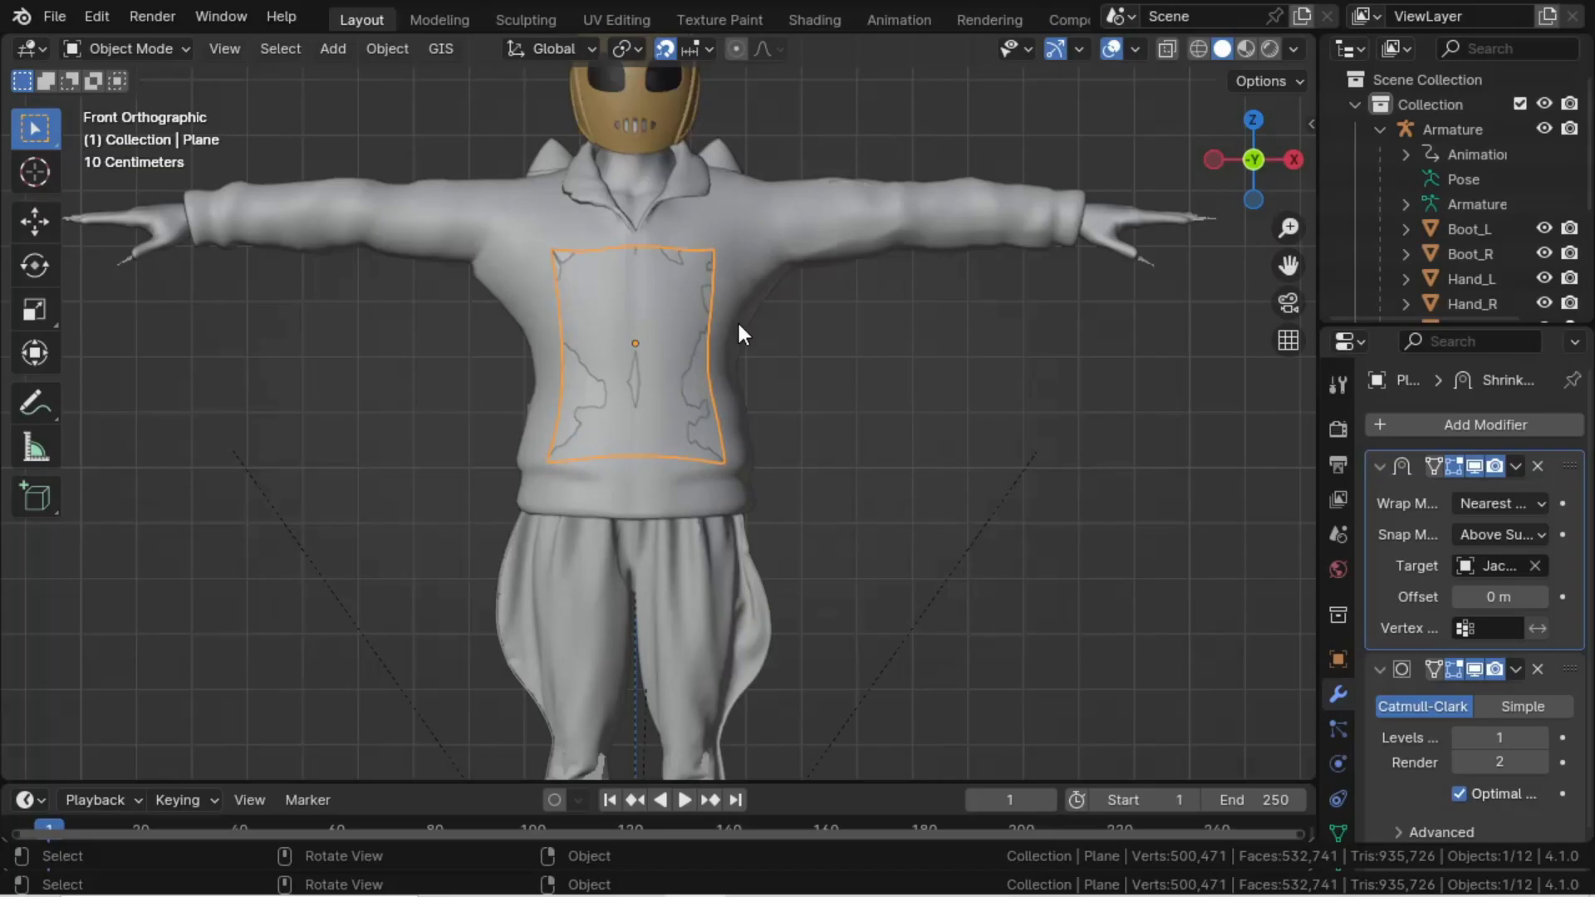
- Try to move the chest plane 0.1 m along global Y toward the jacket, and undo the move
key("g")
key("y")
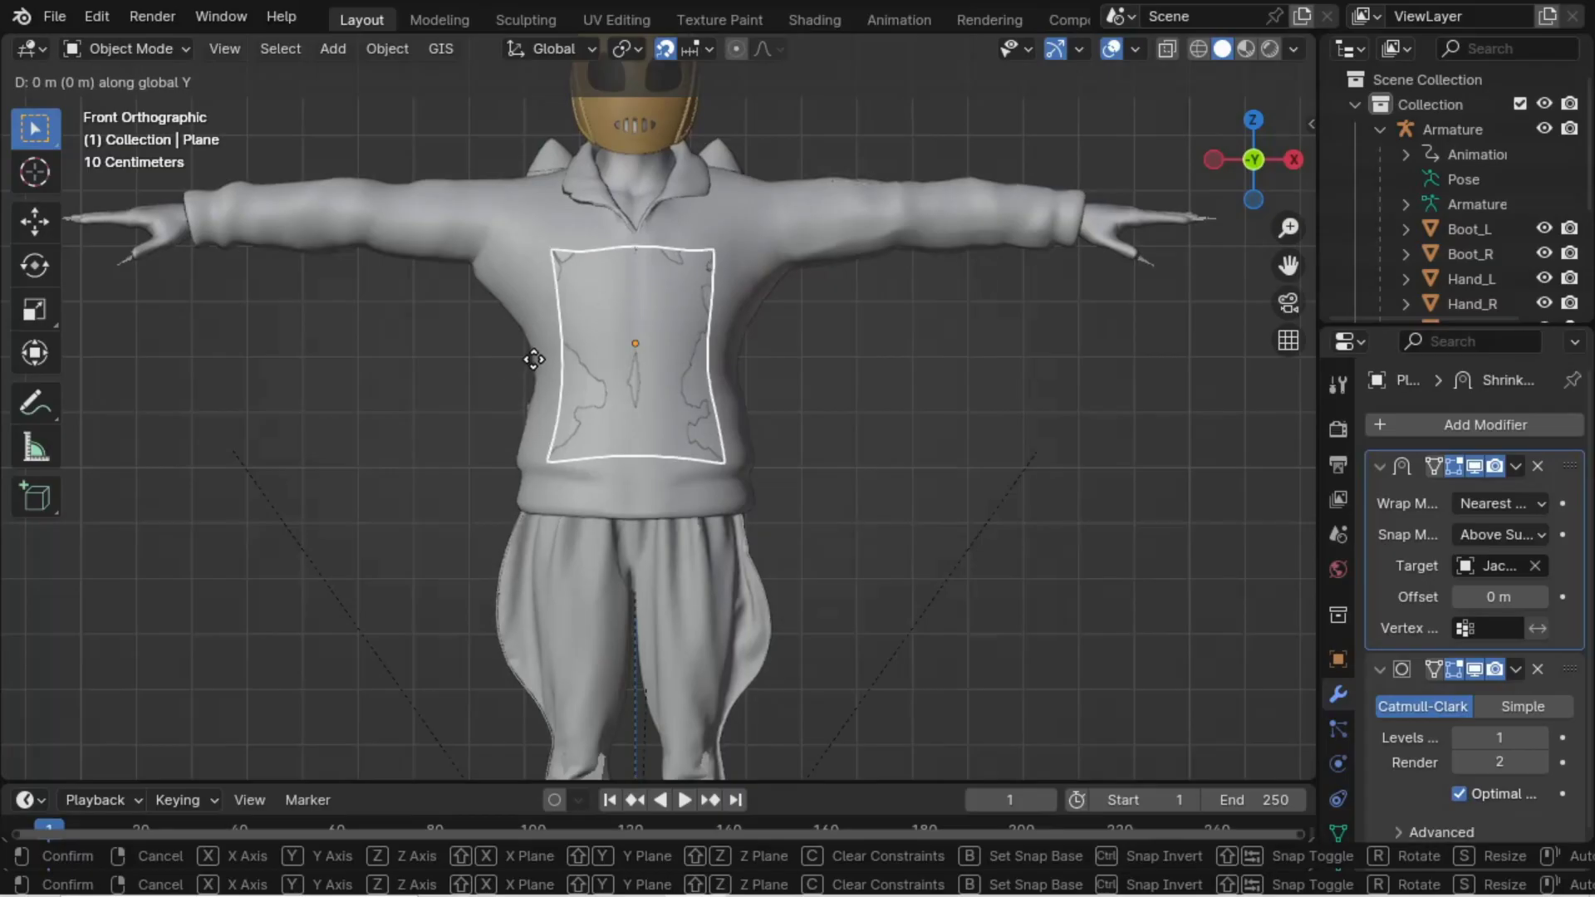
left_click(480, 399)
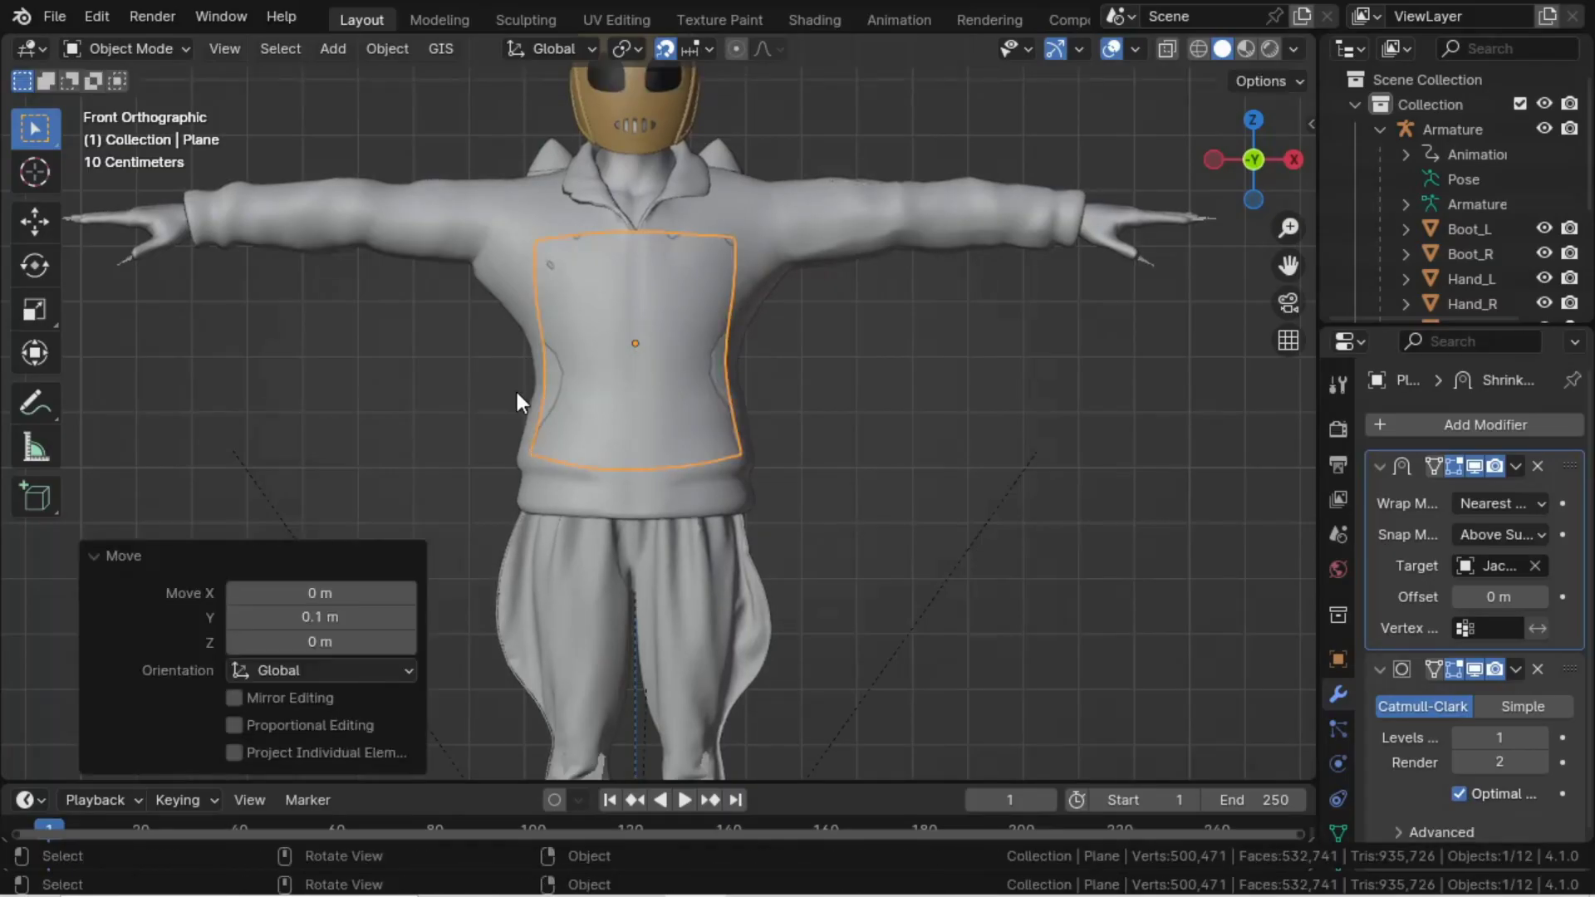
middle_click_drag(515, 402, 592, 400)
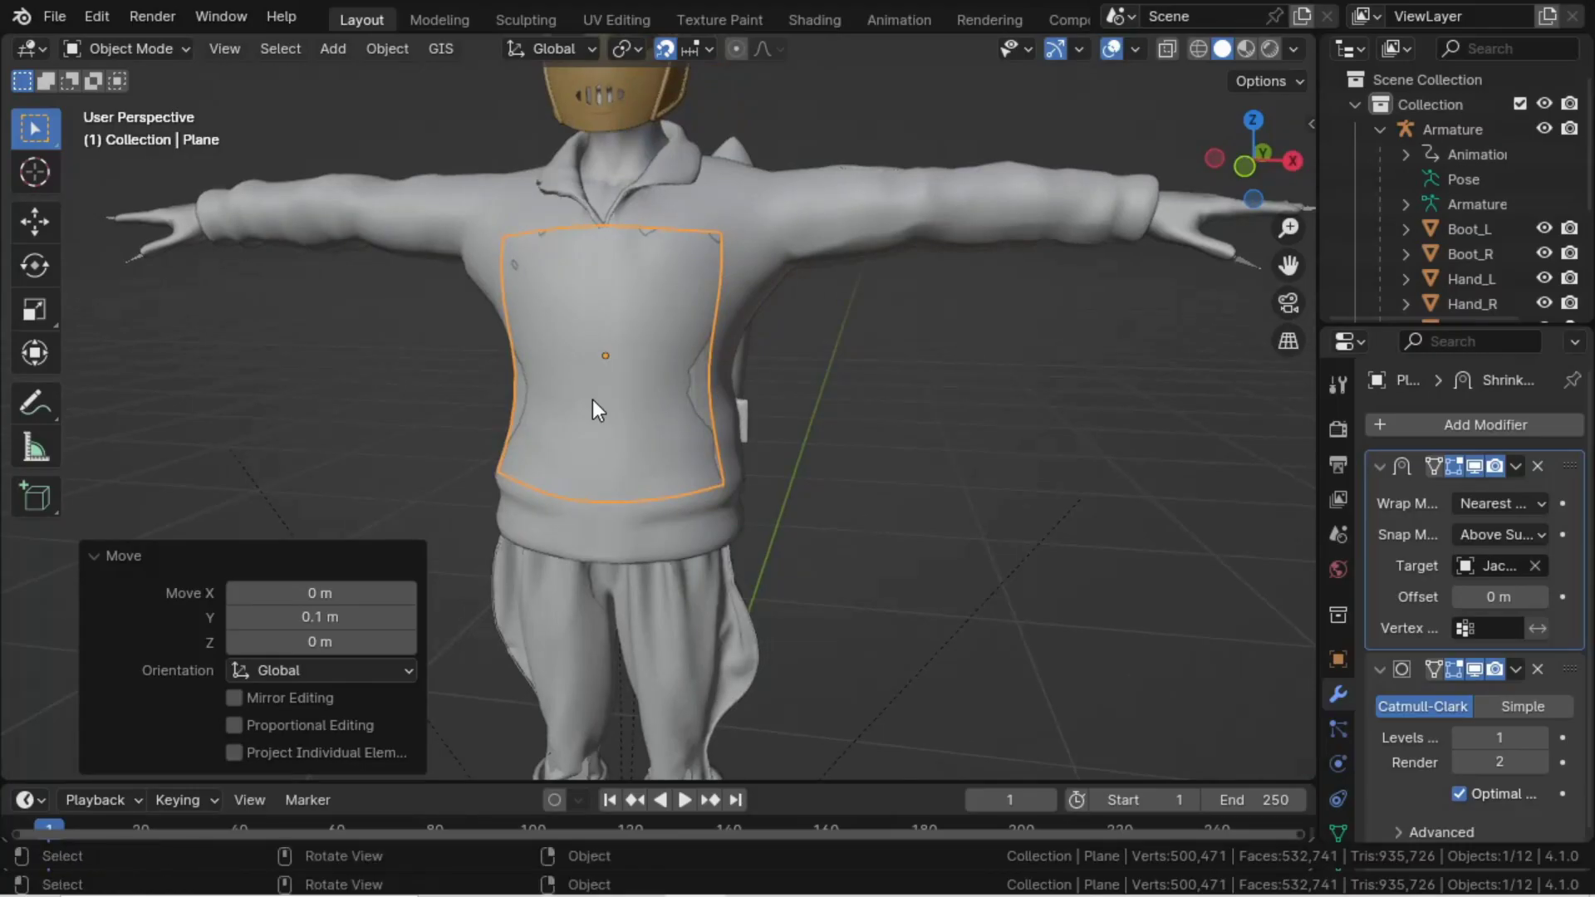
key("ctrl+z")
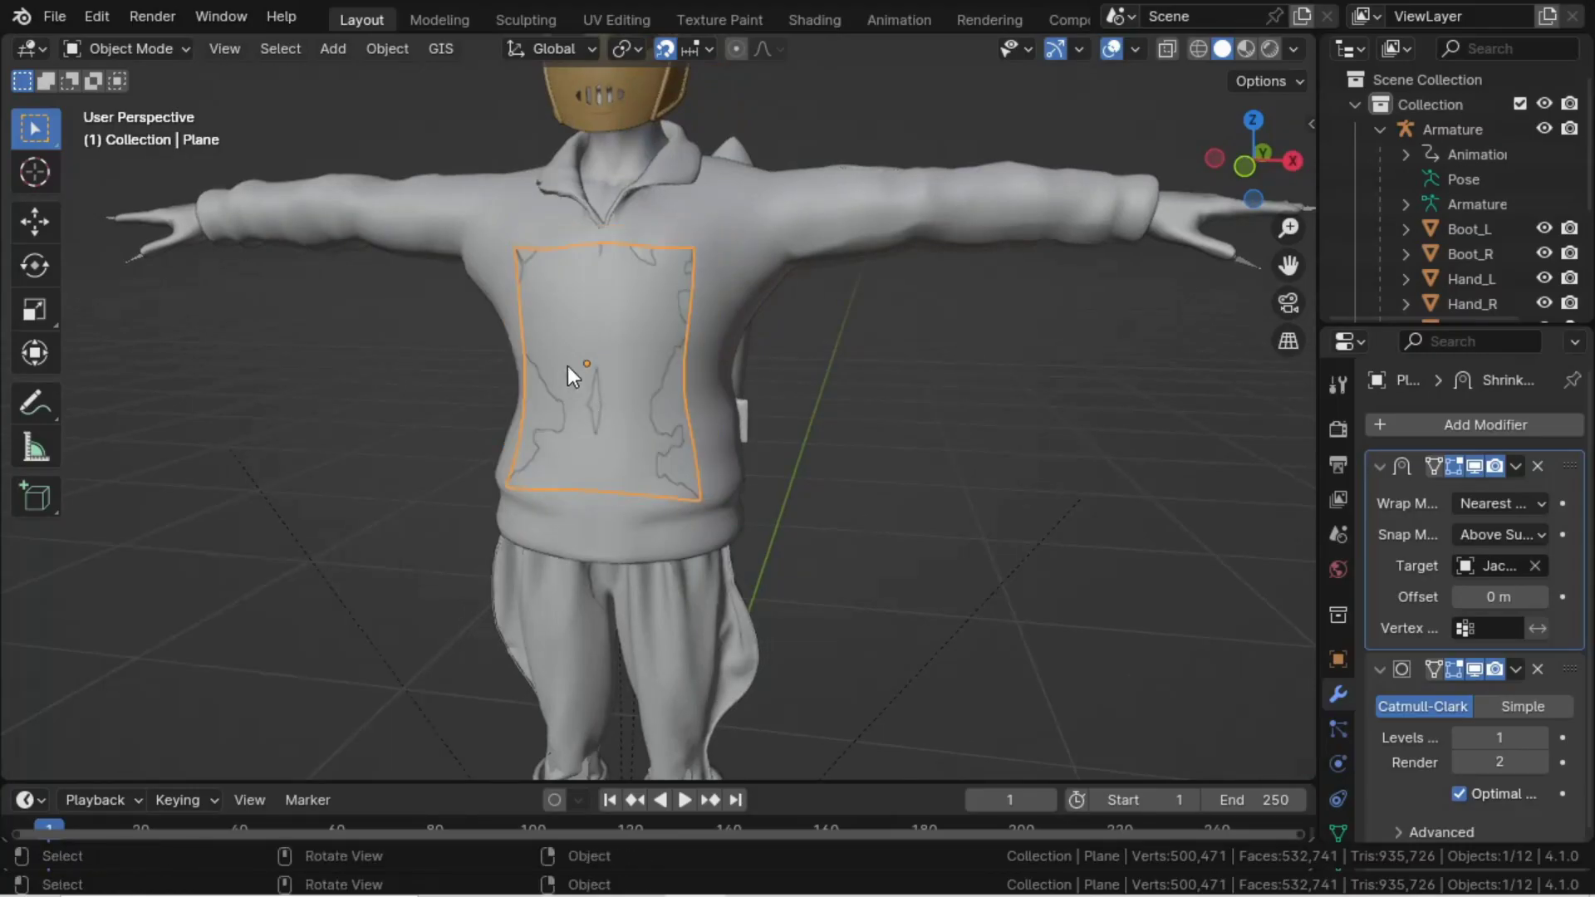
key("s")
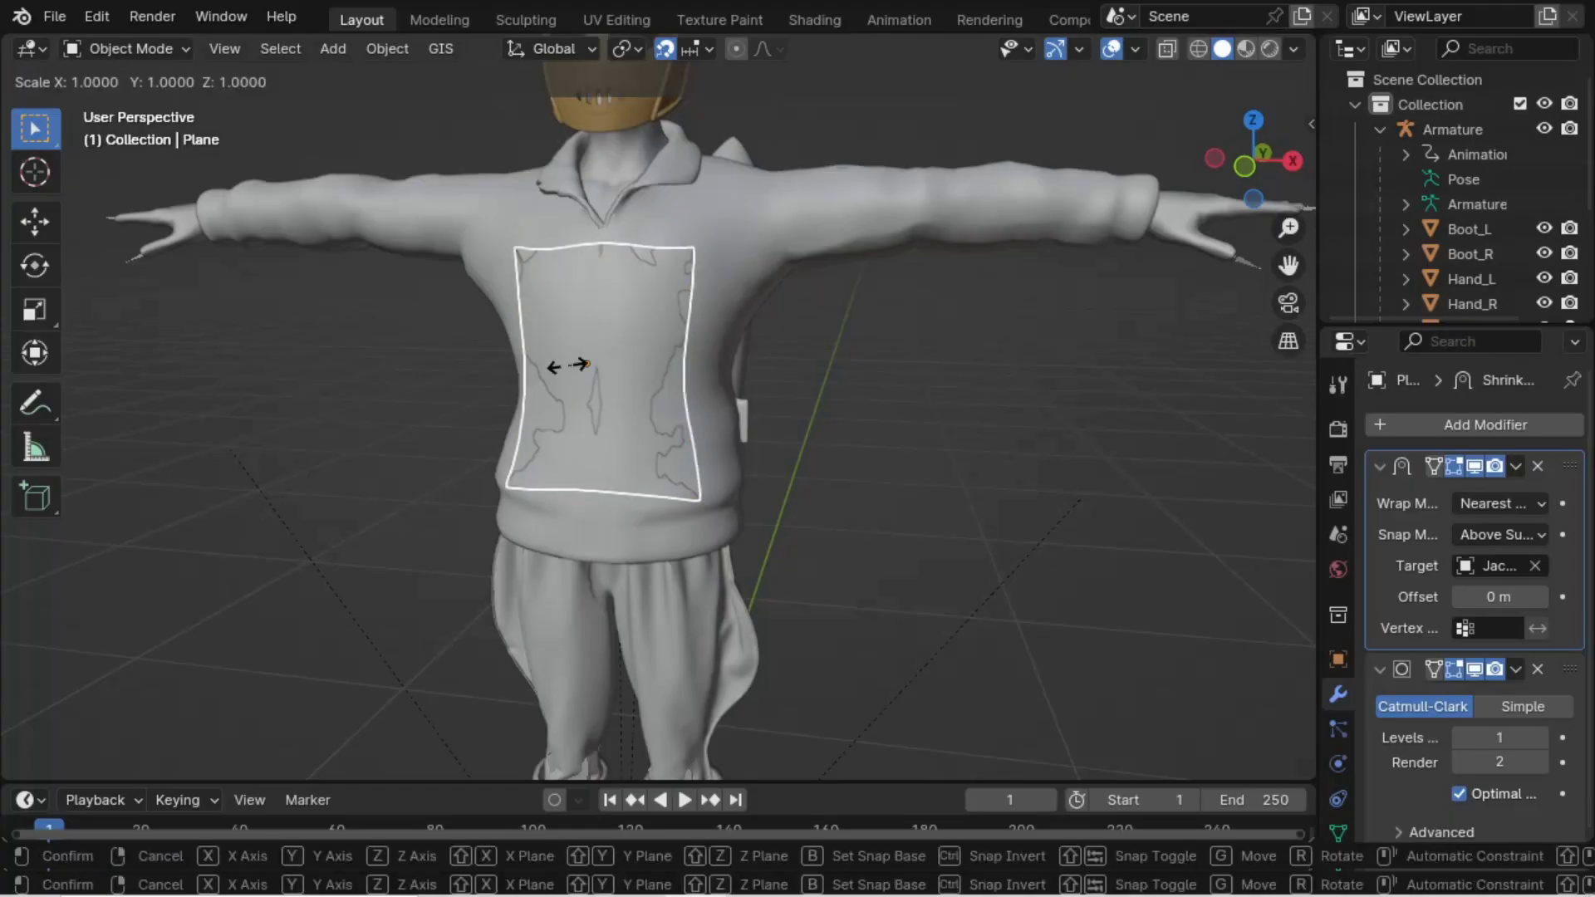
key("Escape")
key("g")
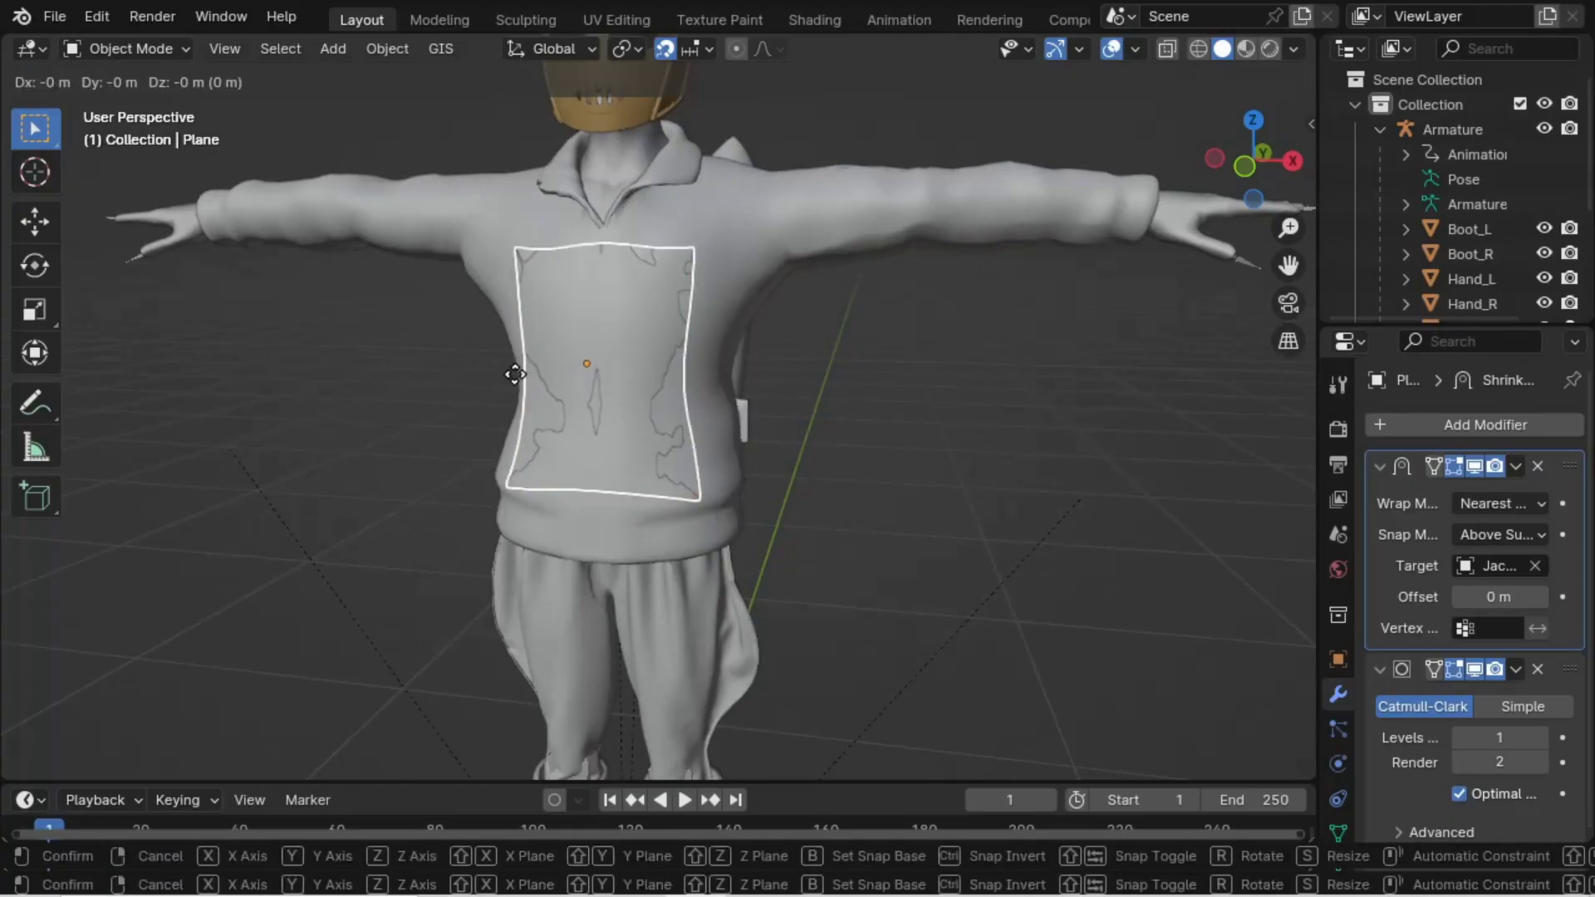
key("Escape")
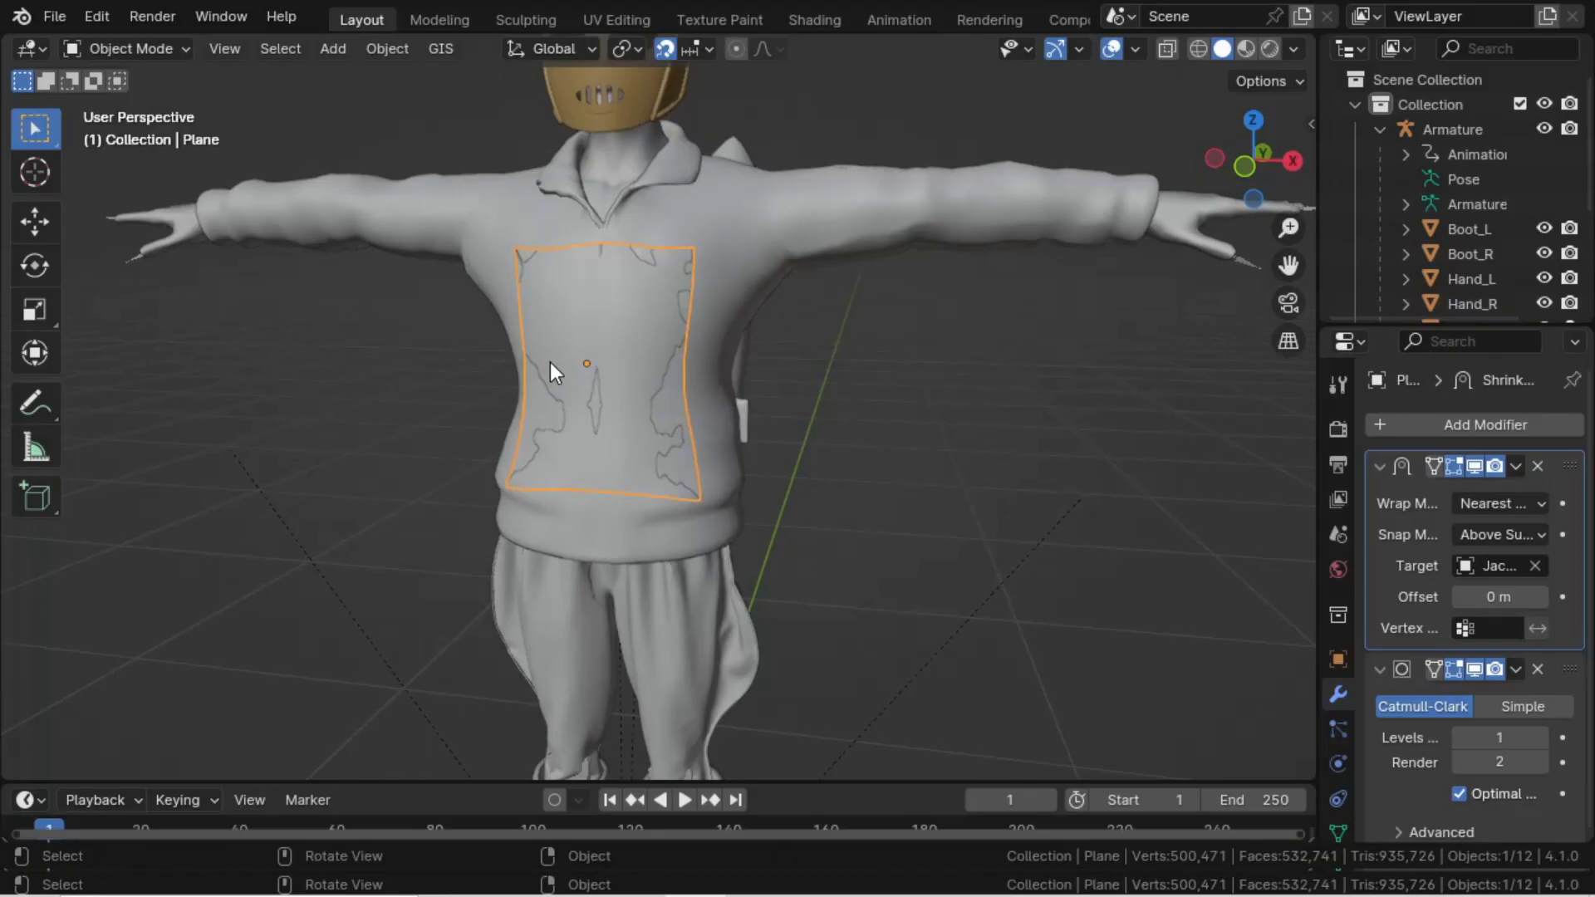
key("g")
key("y")
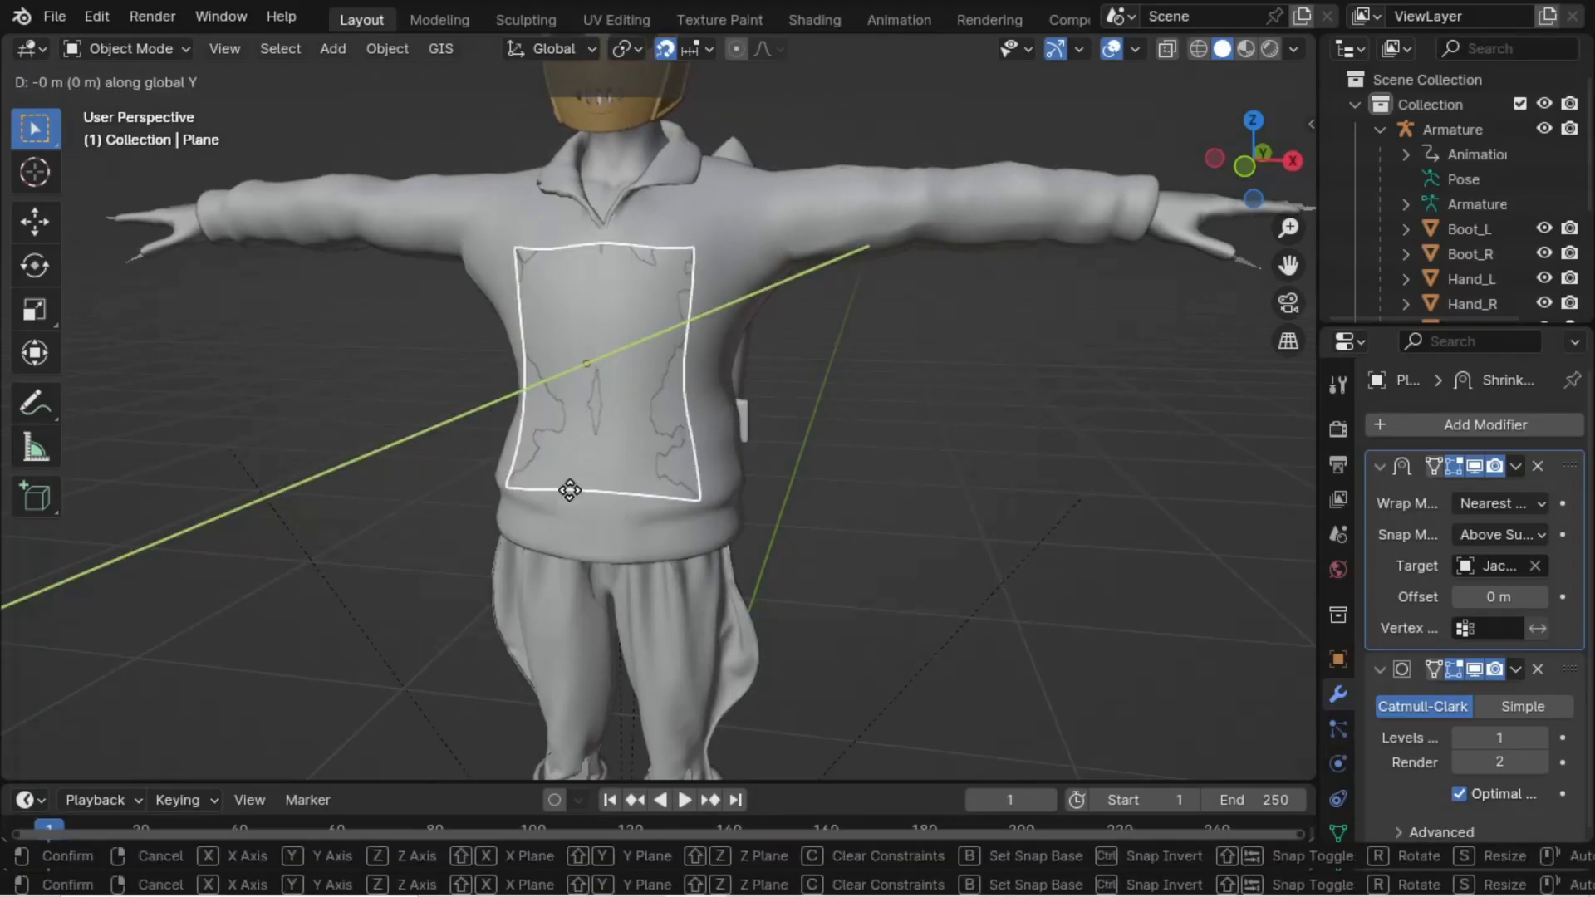
left_click(563, 565)
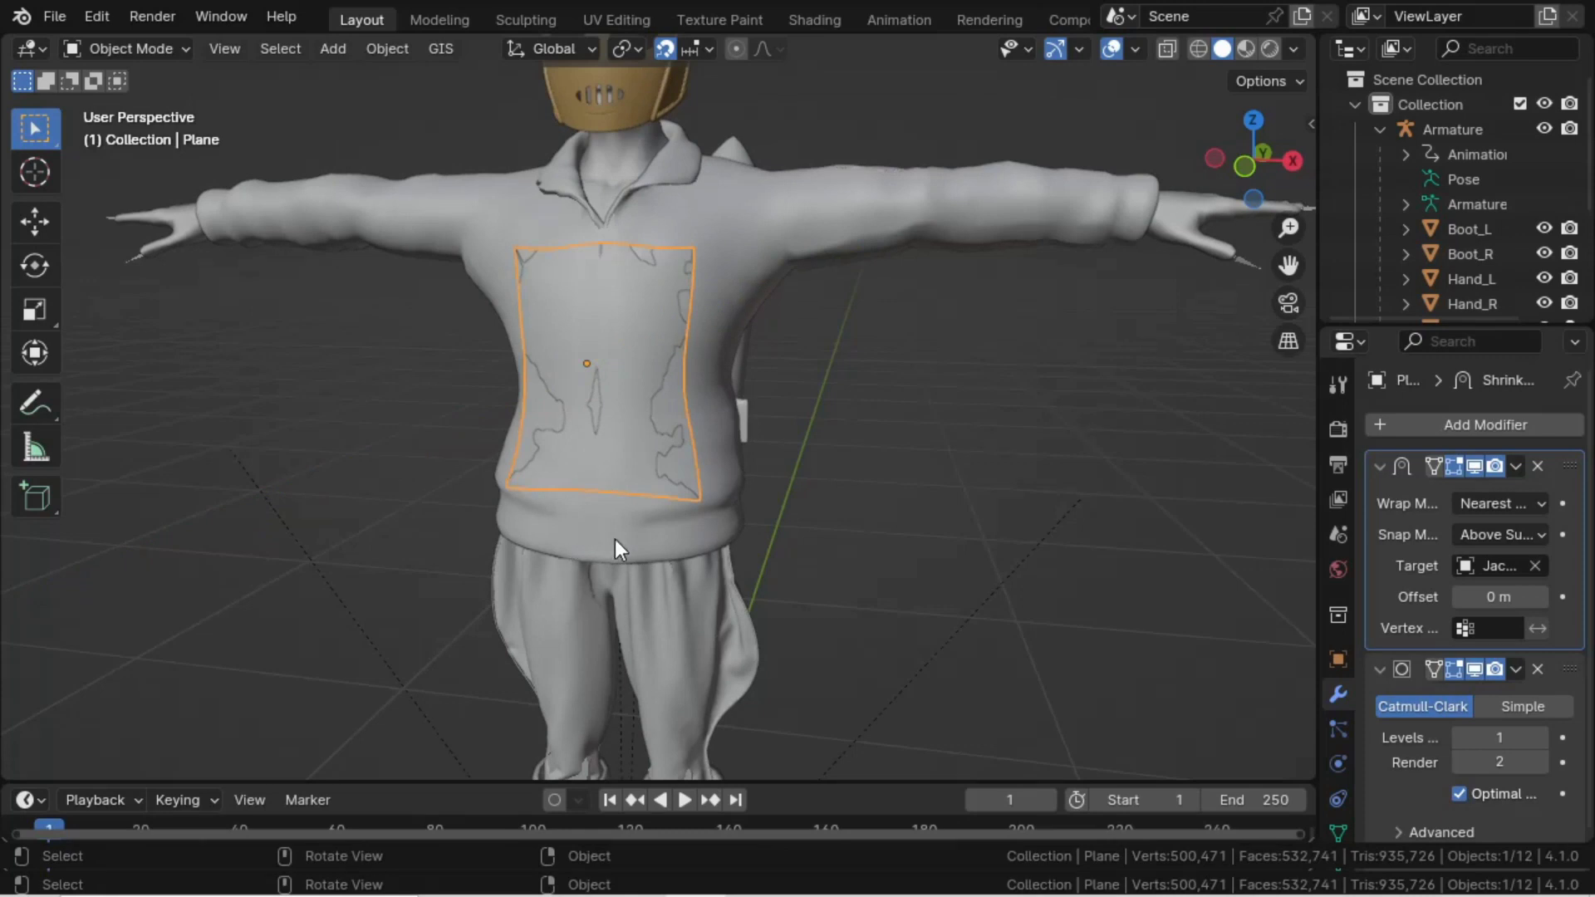
key("s")
key("x")
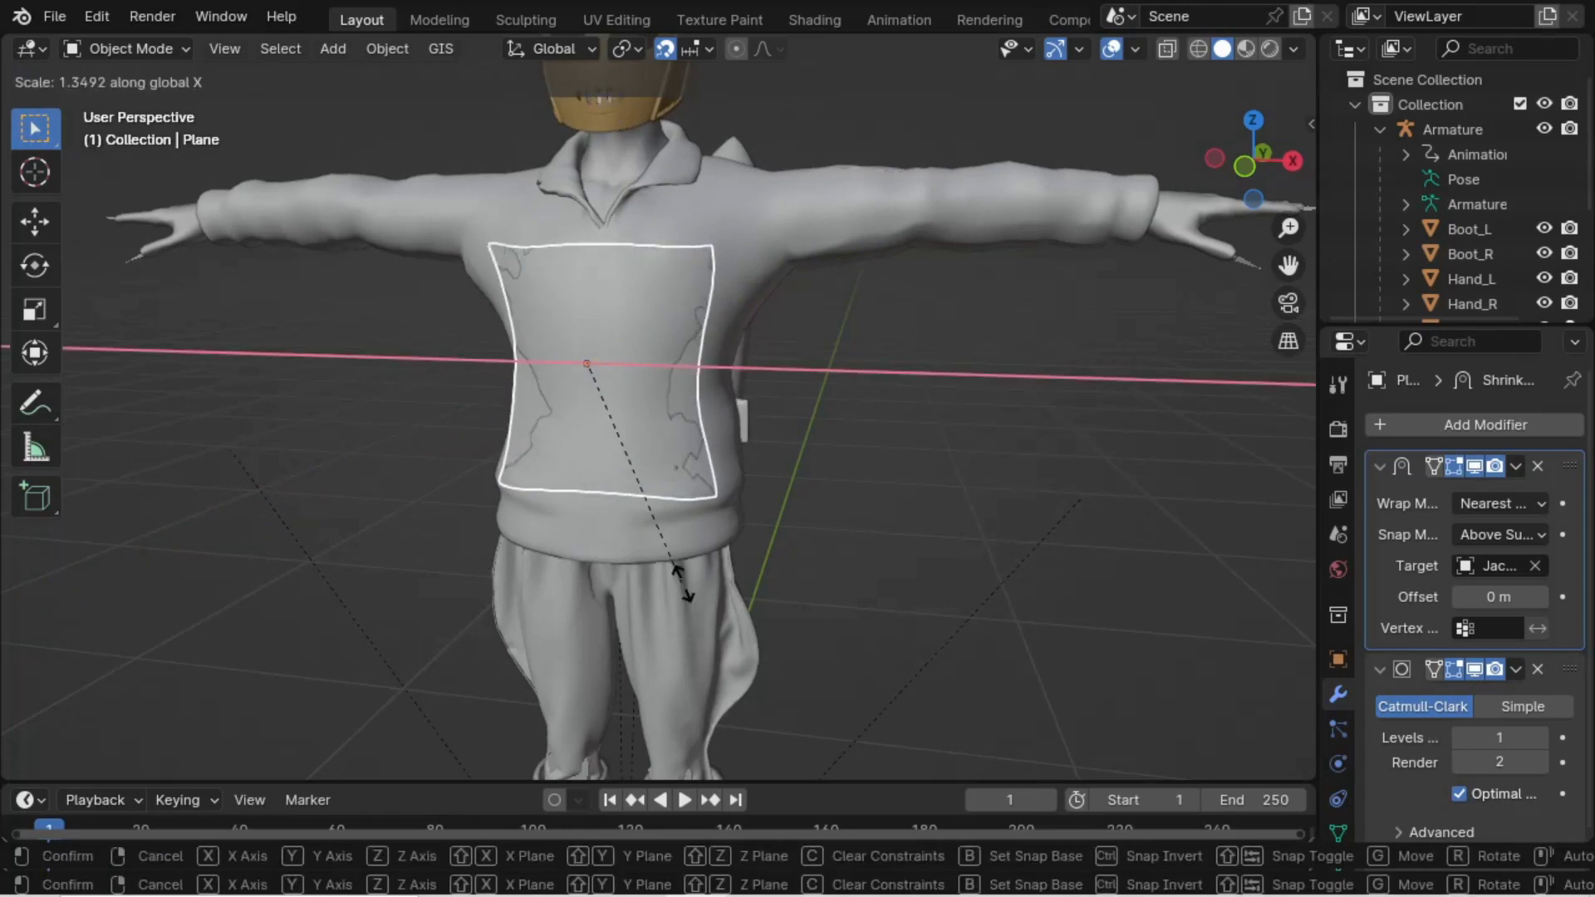
right_click(662, 577)
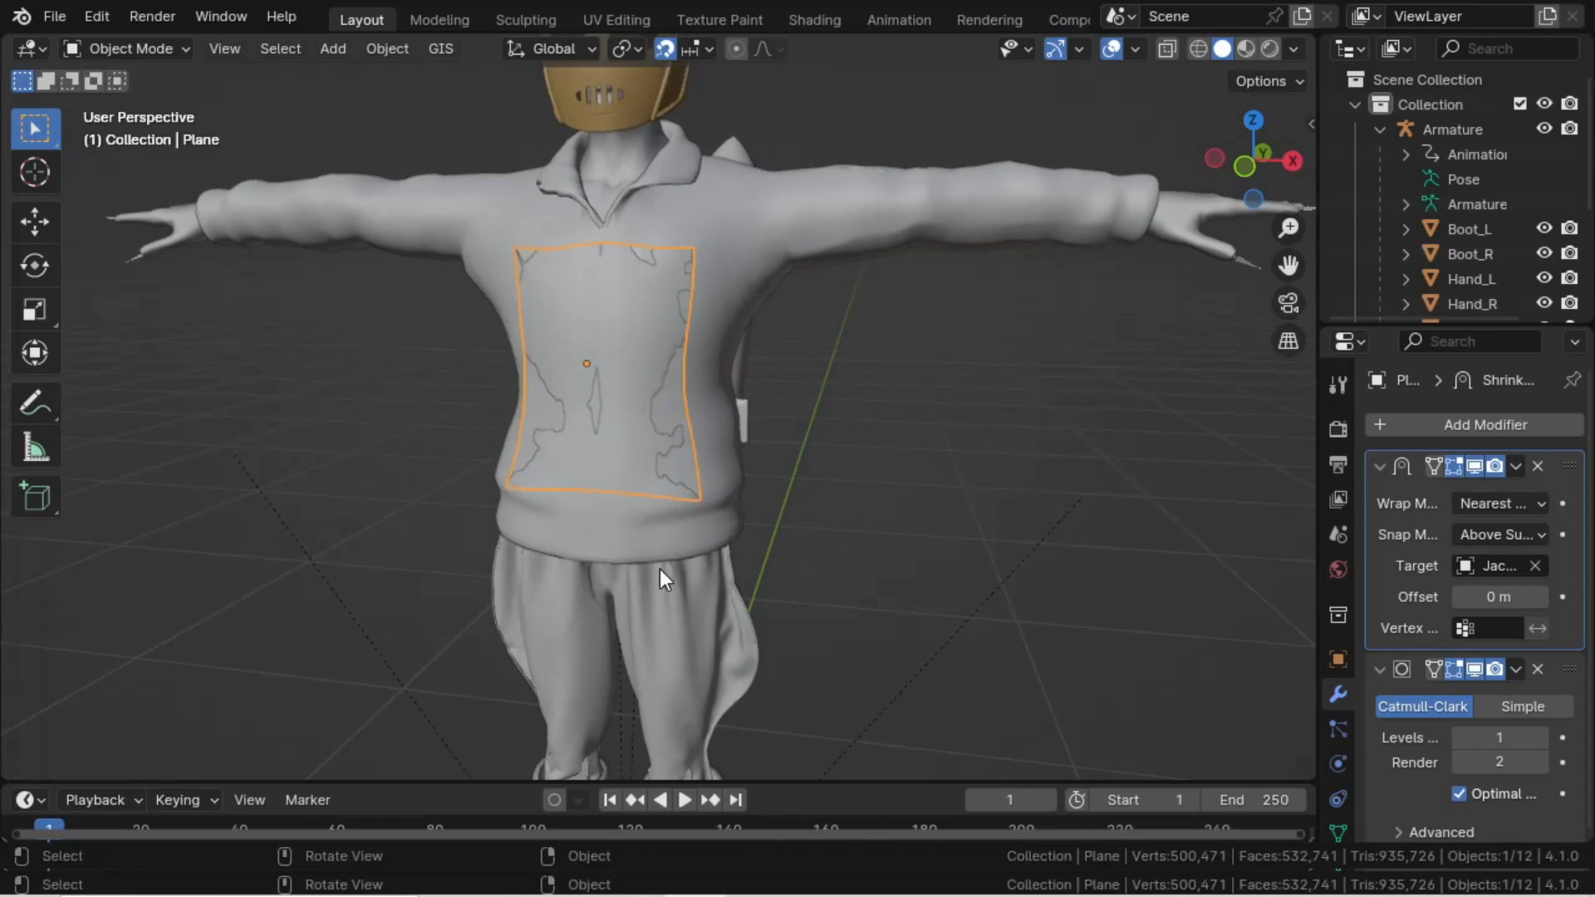
key("s")
key("y")
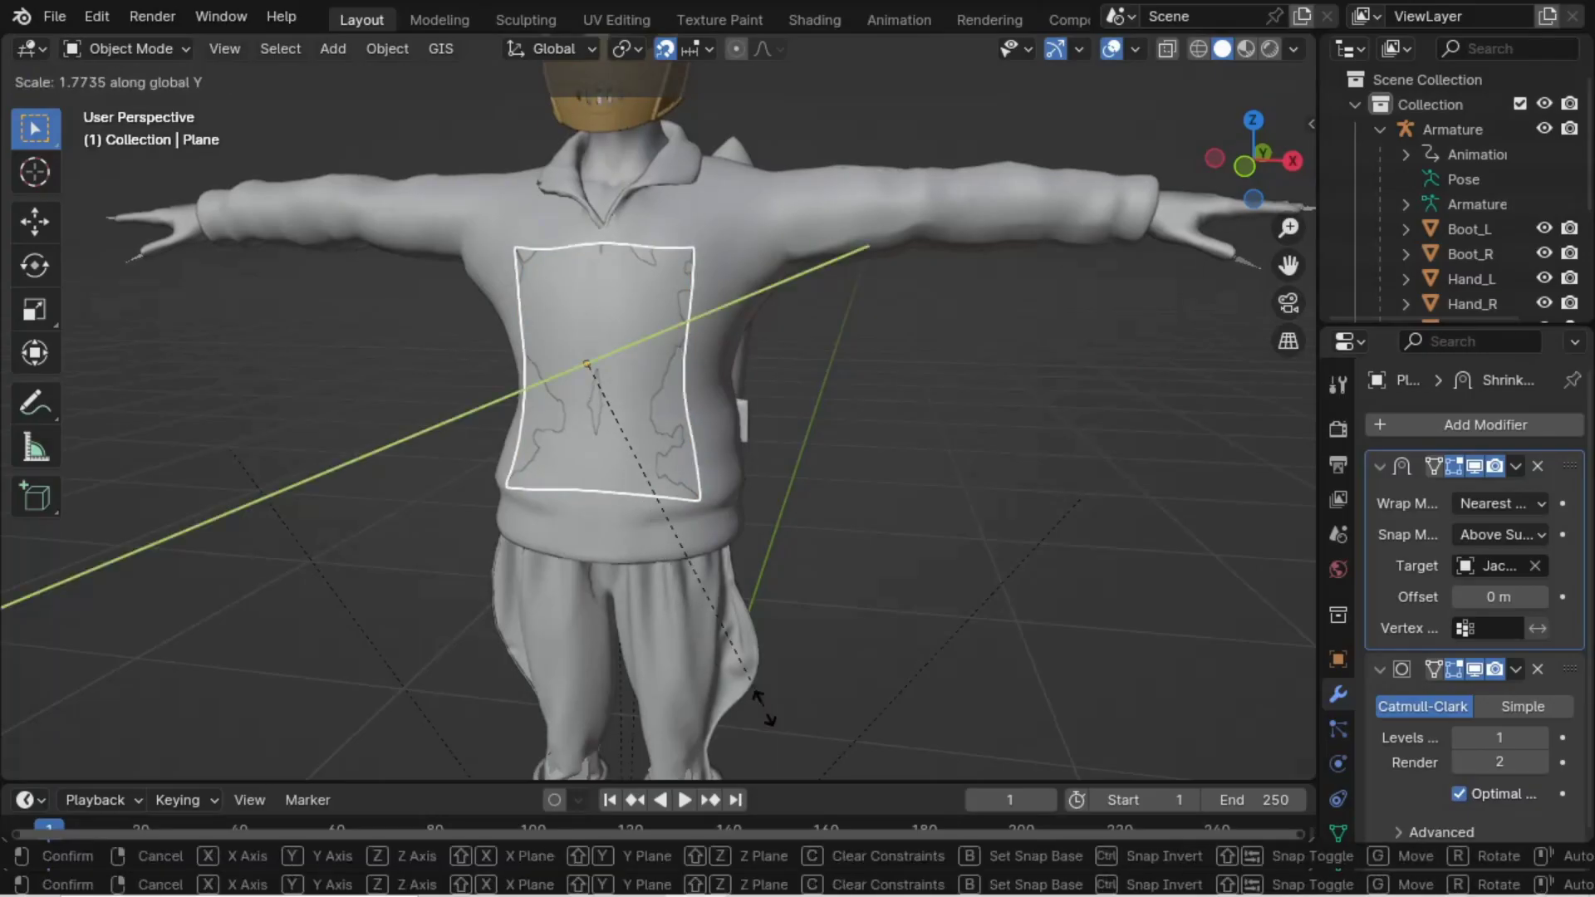
right_click(323, 588)
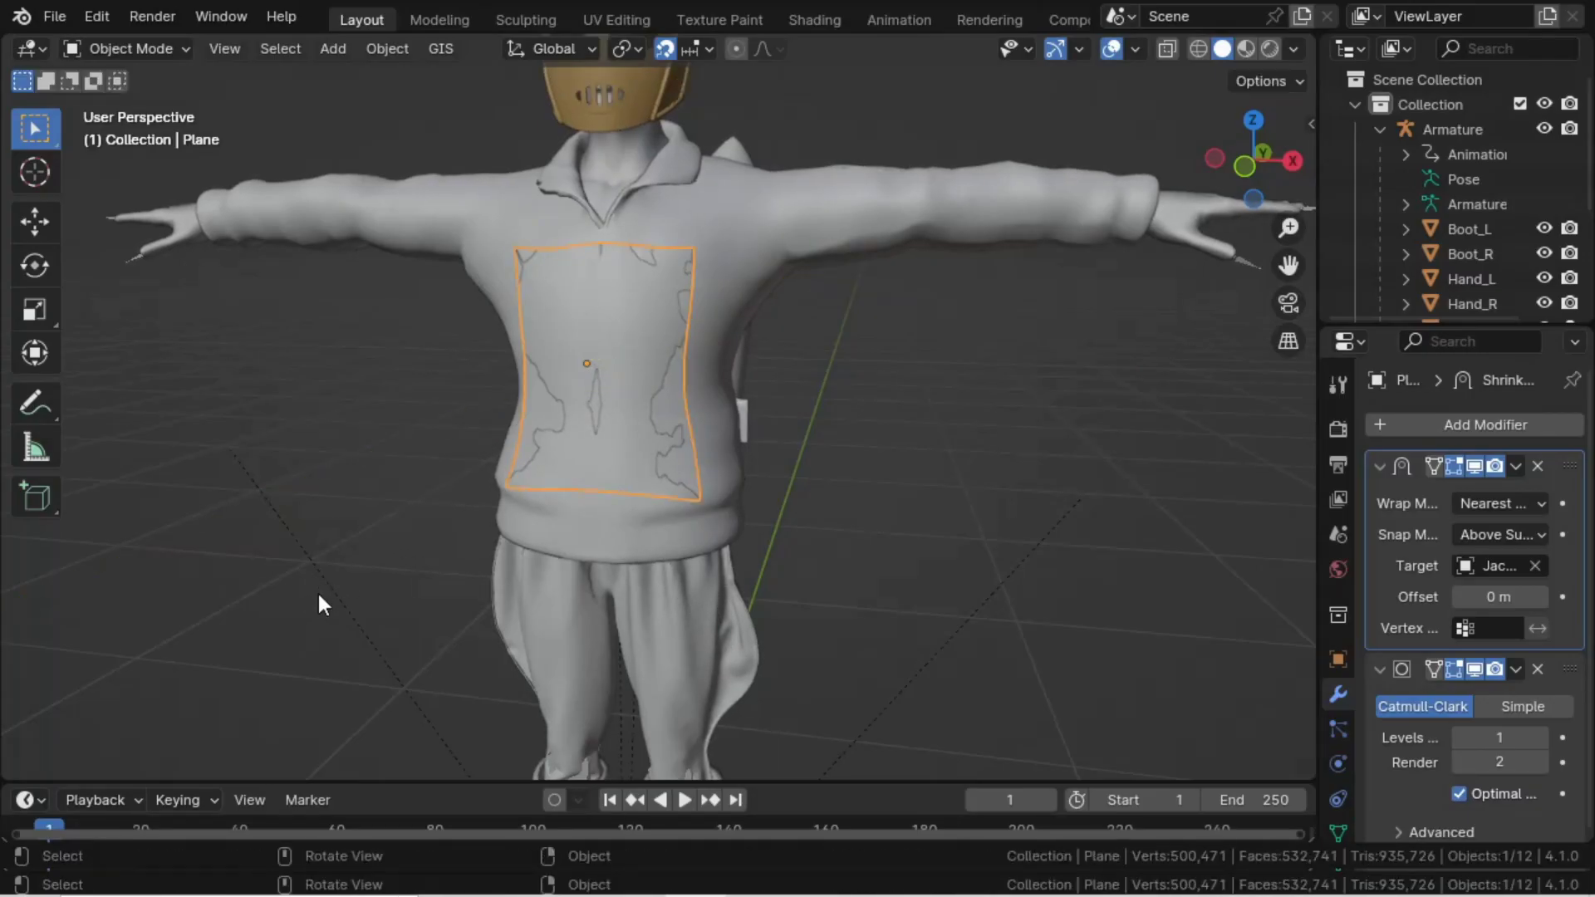
key("g")
key("y")
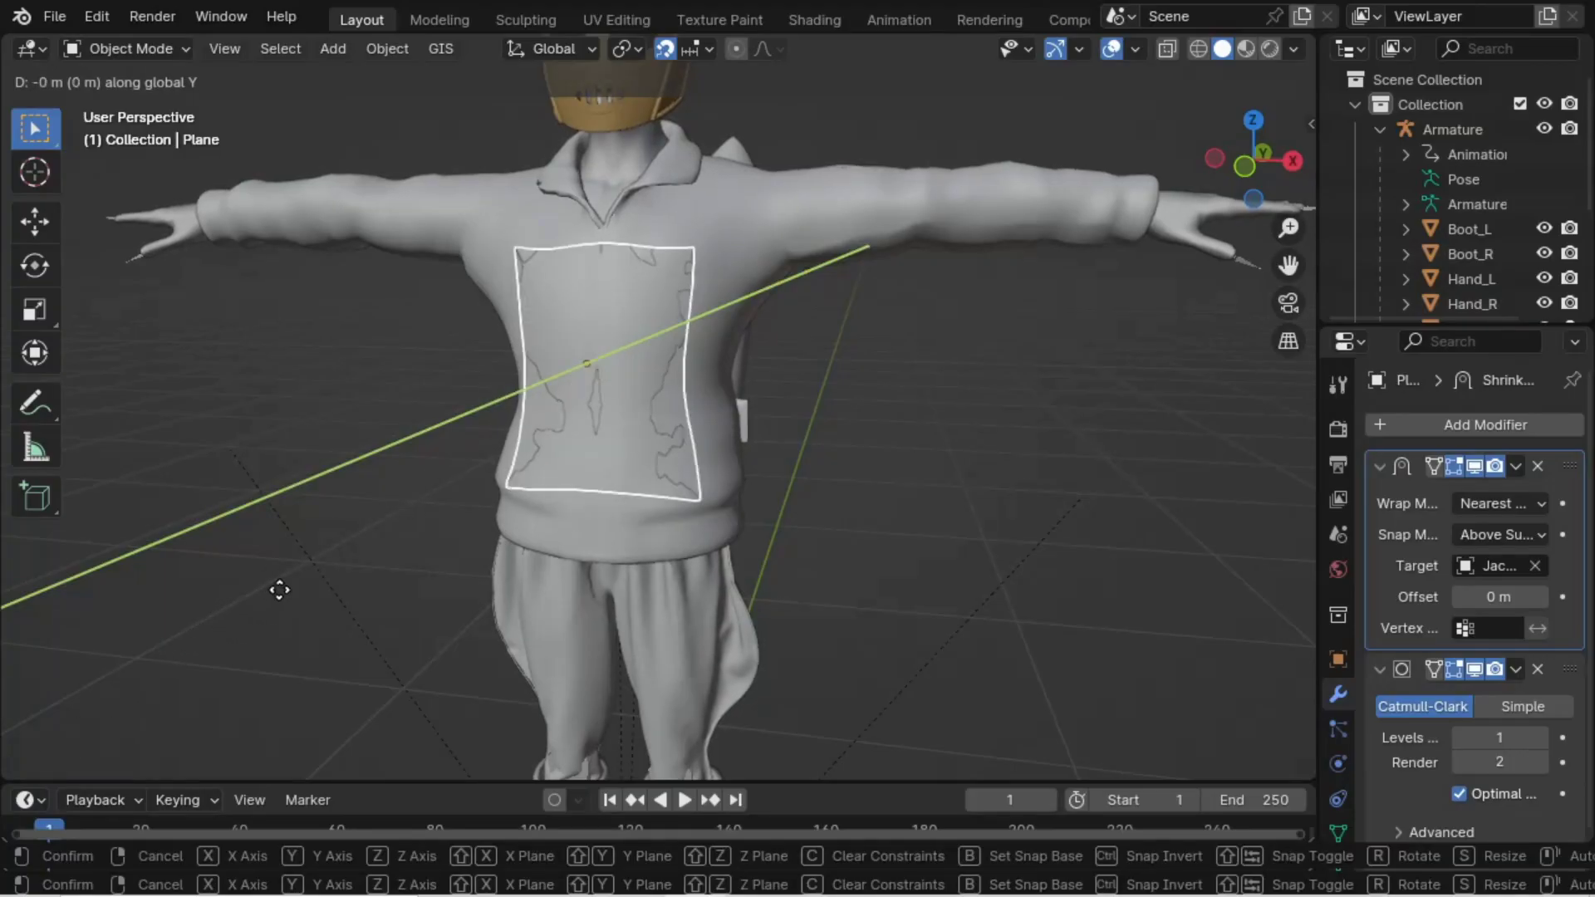
right_click(427, 501)
middle_click_drag(500, 471, 497, 452)
key("g")
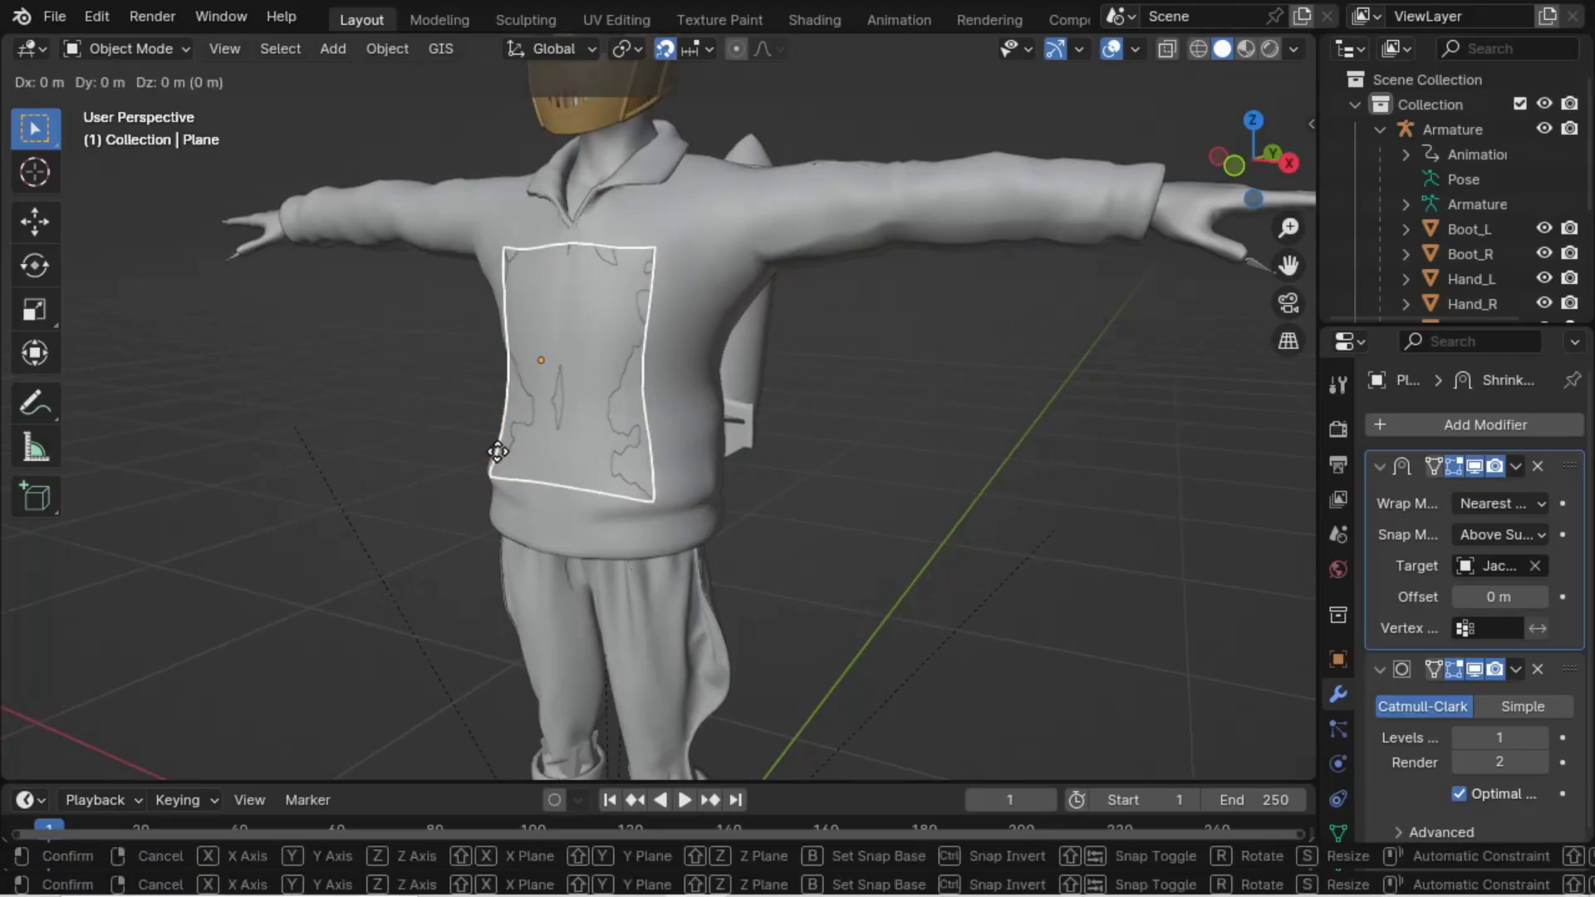
key("x")
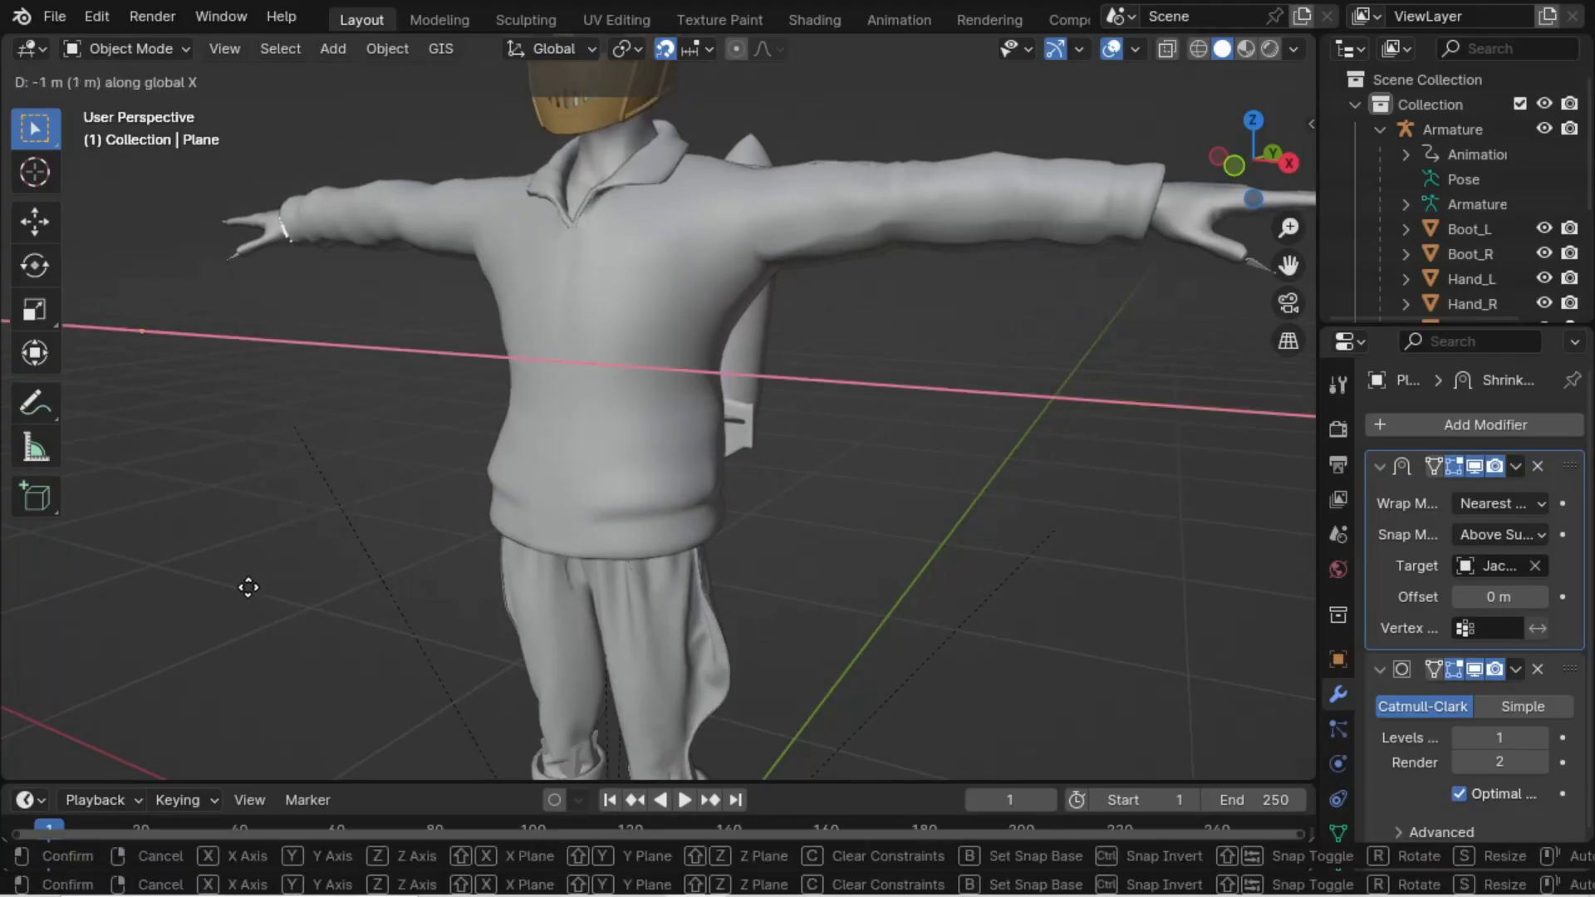
right_click(437, 497)
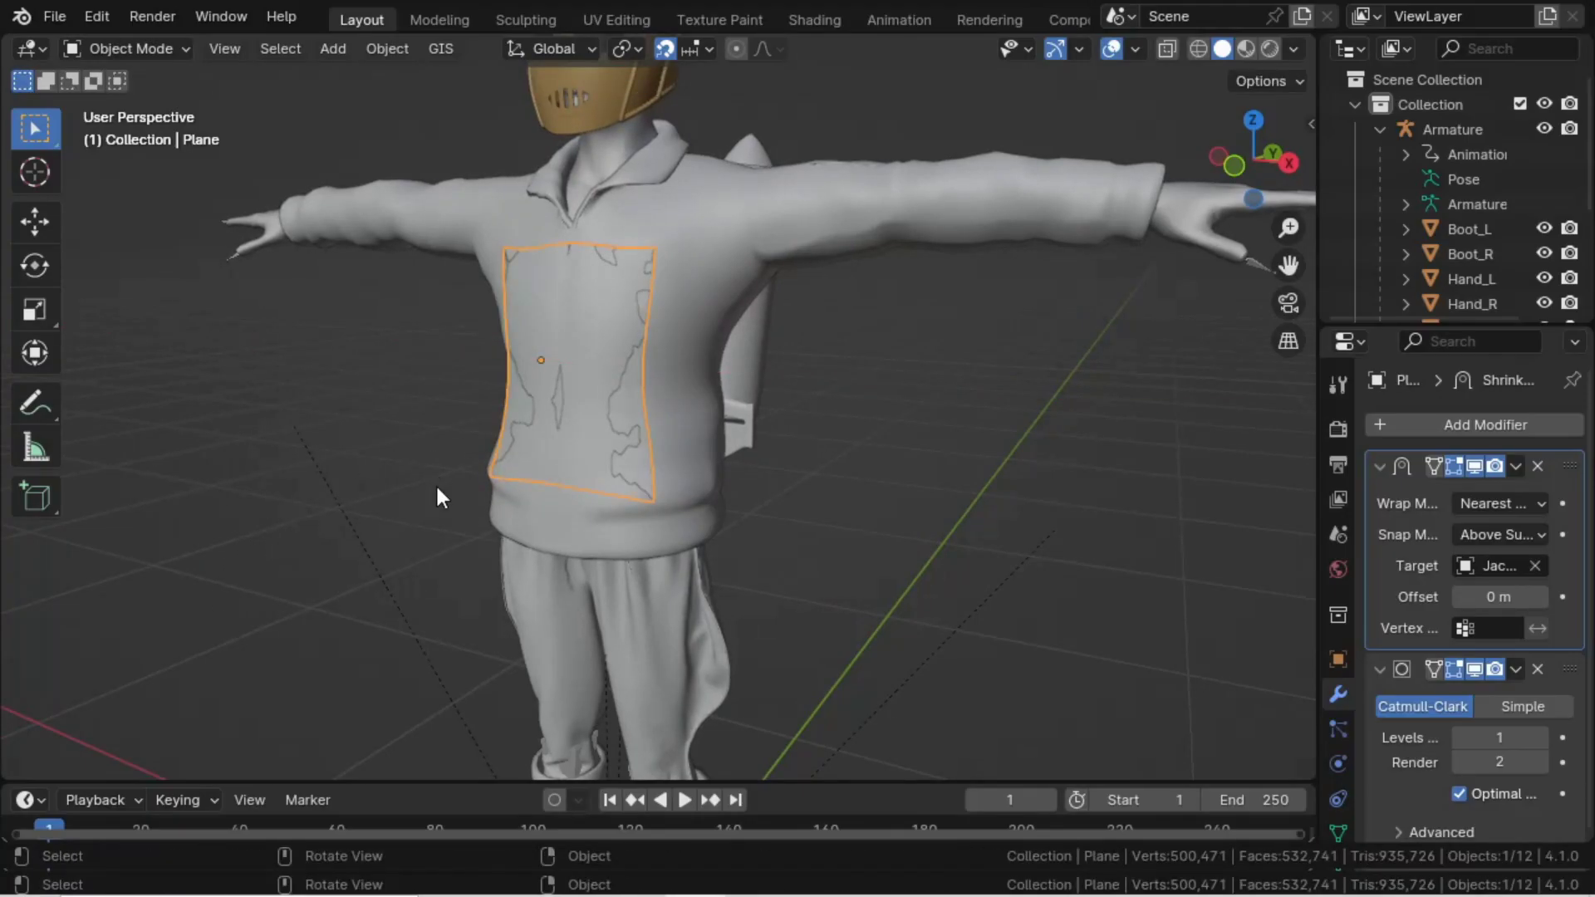
key("s")
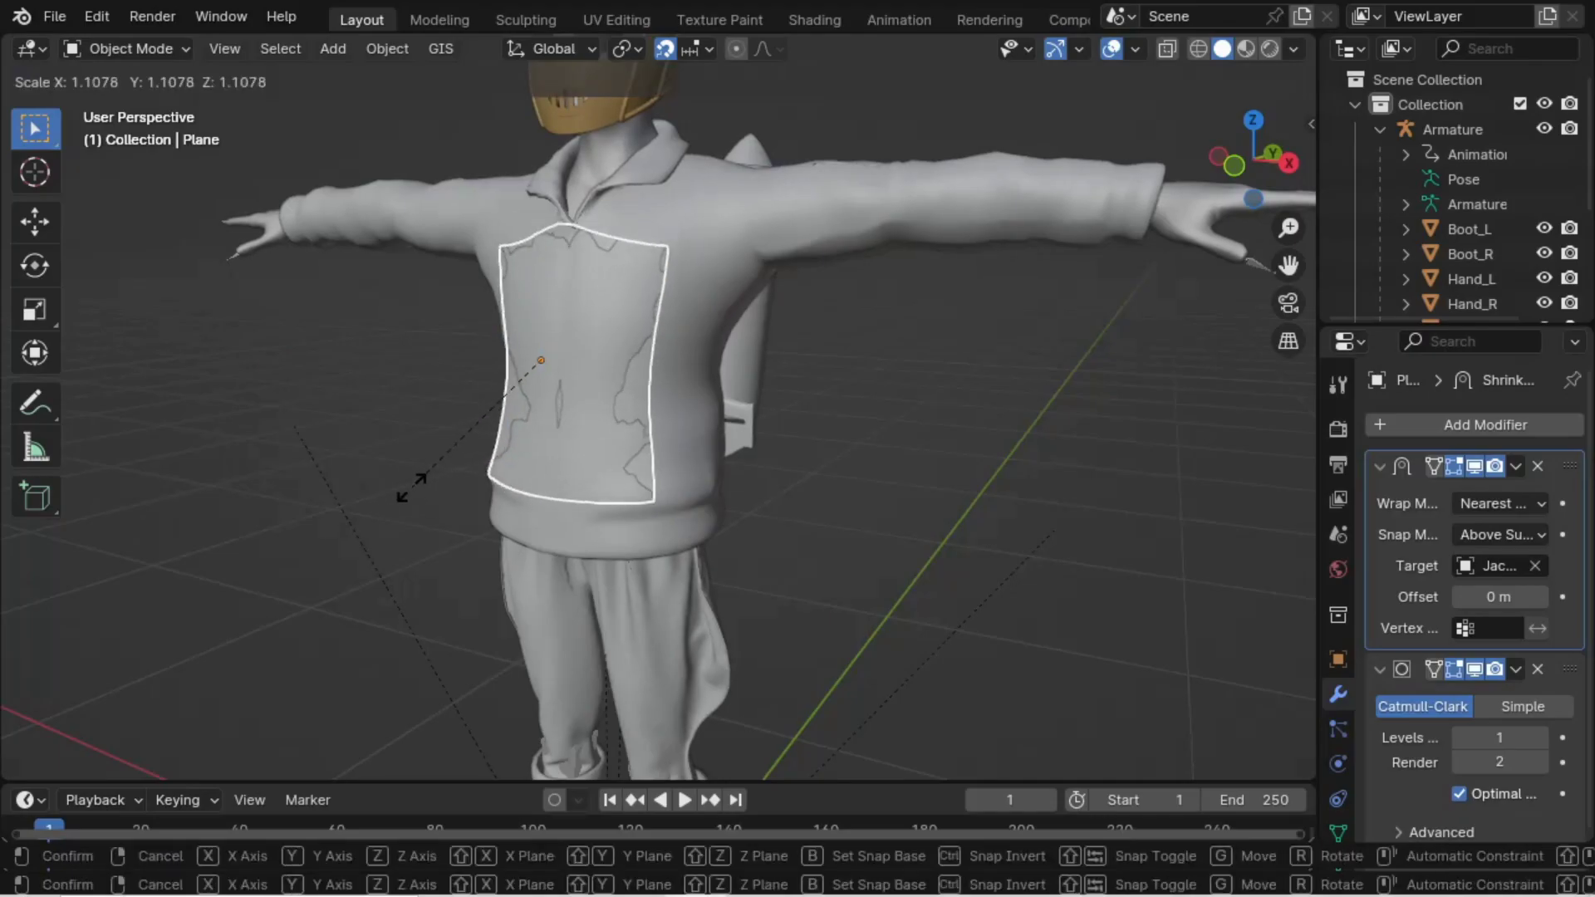
right_click(415, 481)
key("g")
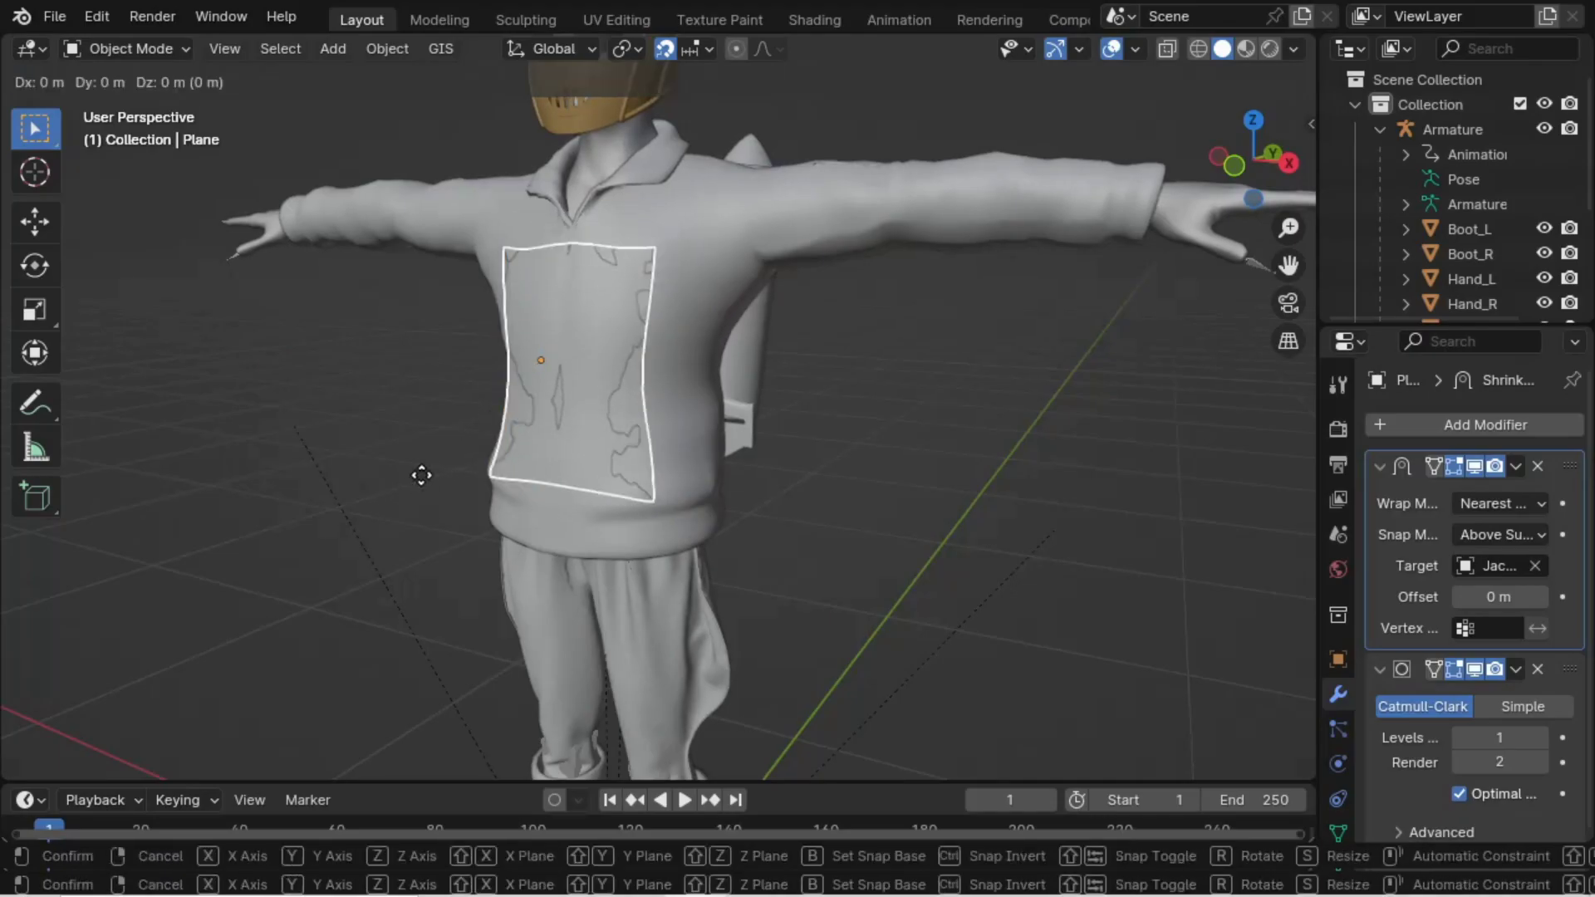
key("z")
right_click(428, 322)
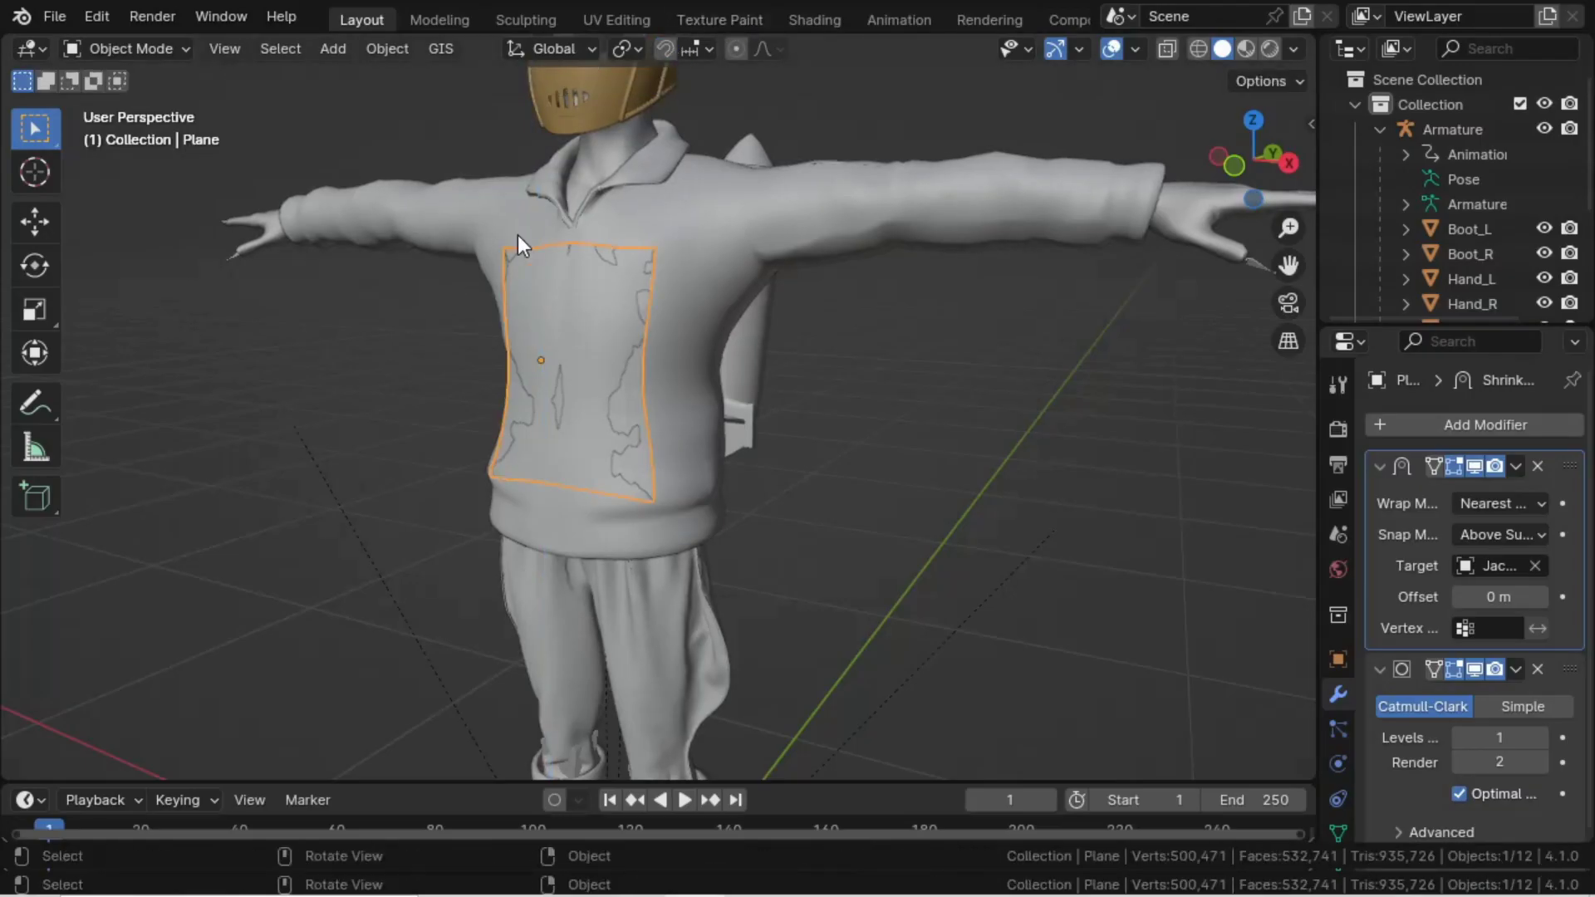
key("s")
key("y")
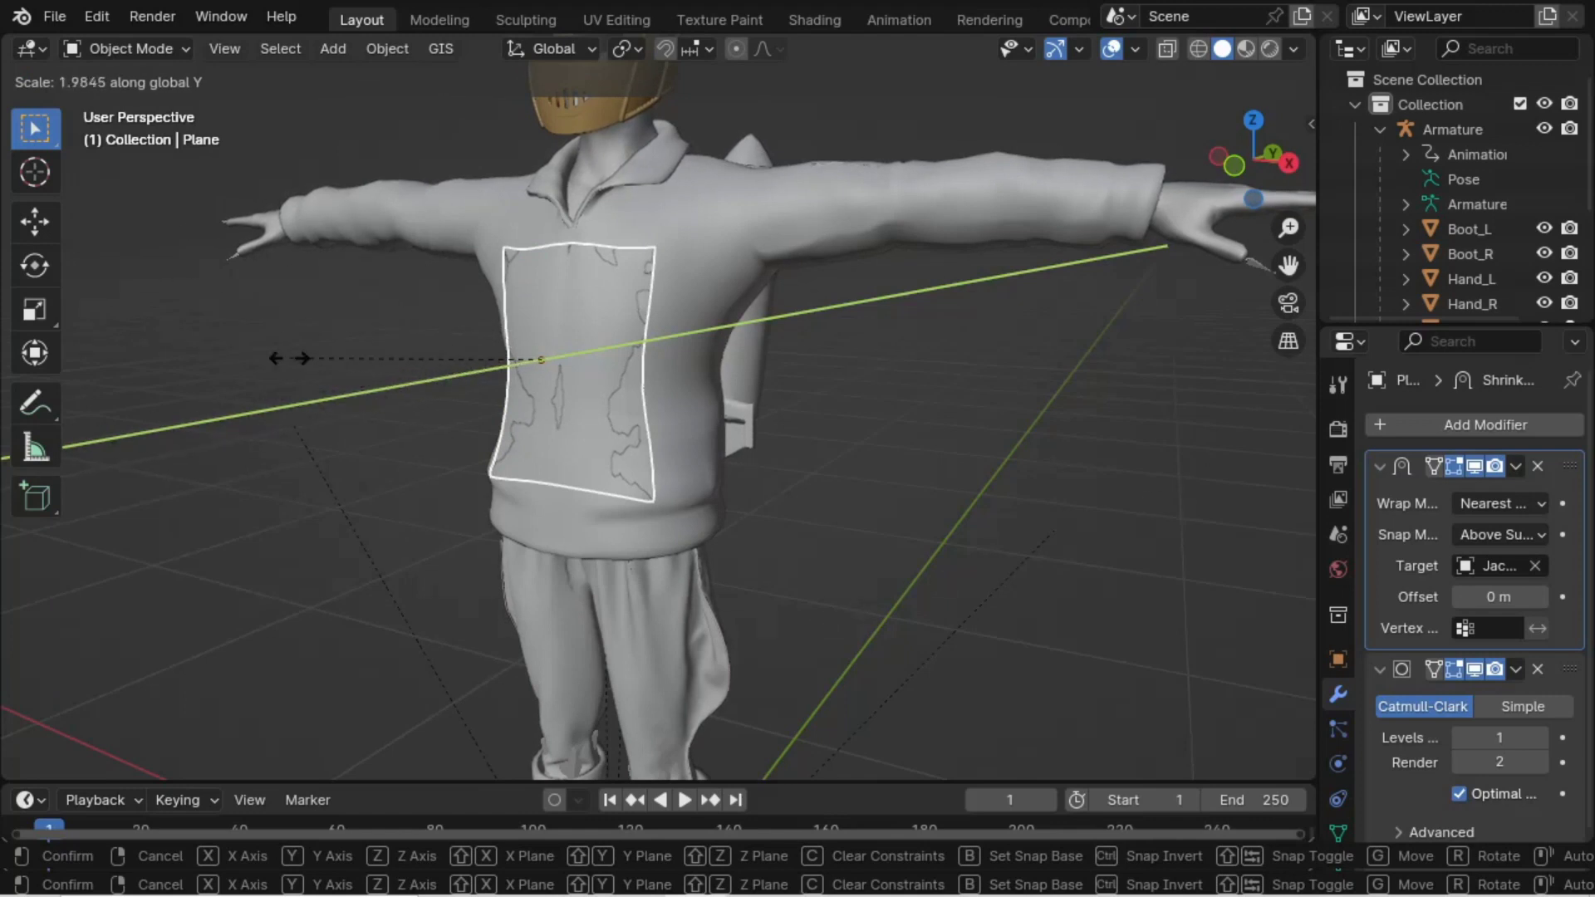
right_click(705, 385)
key("s")
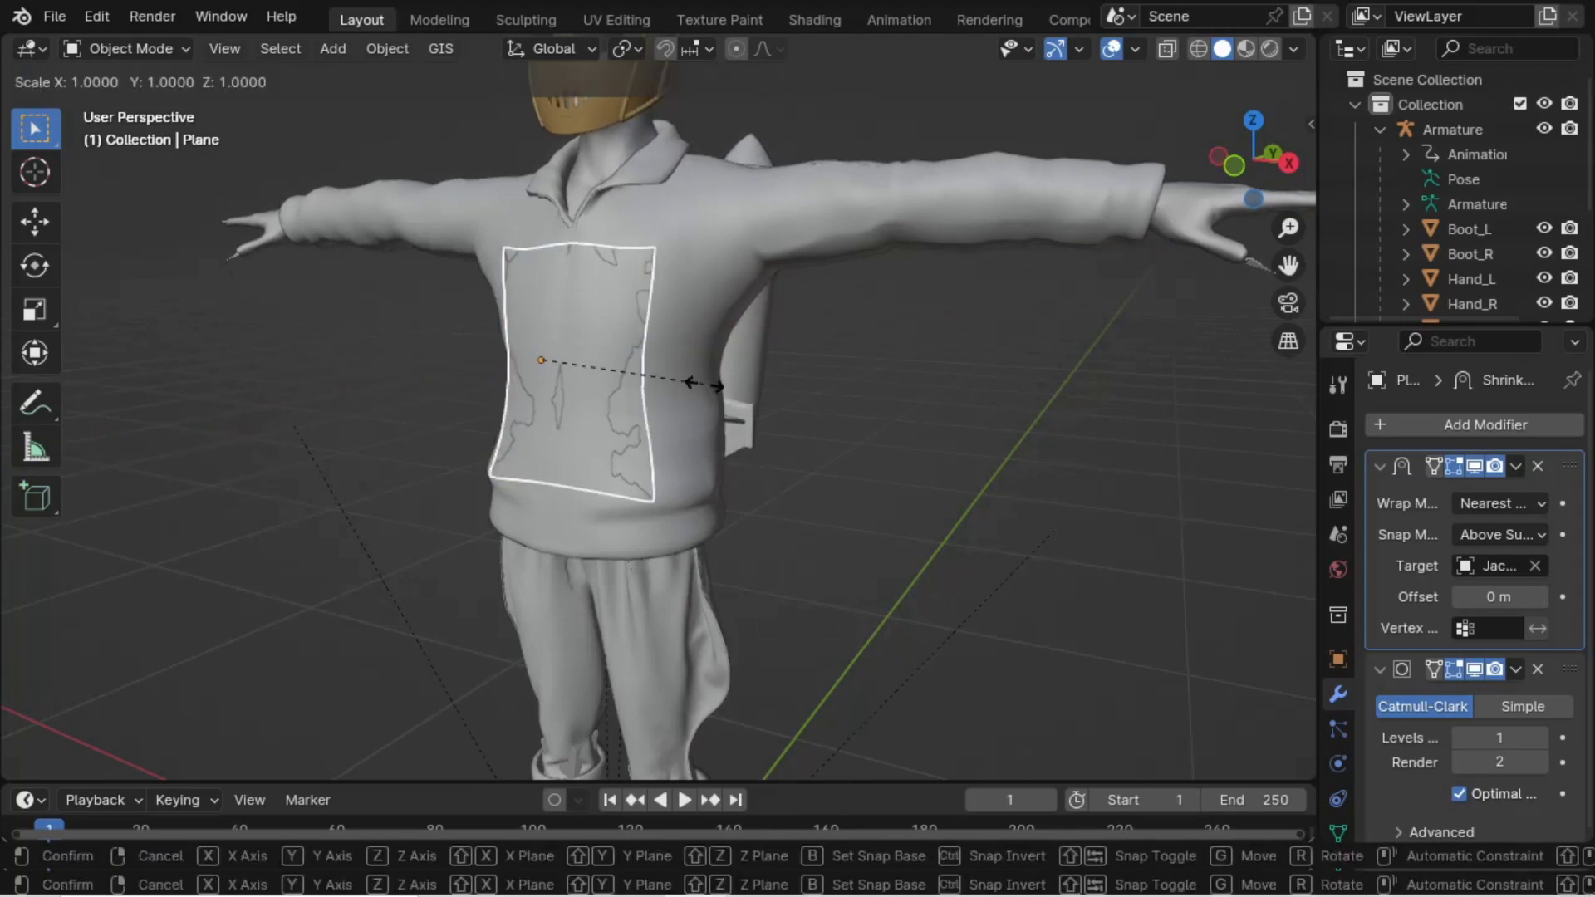
key("x")
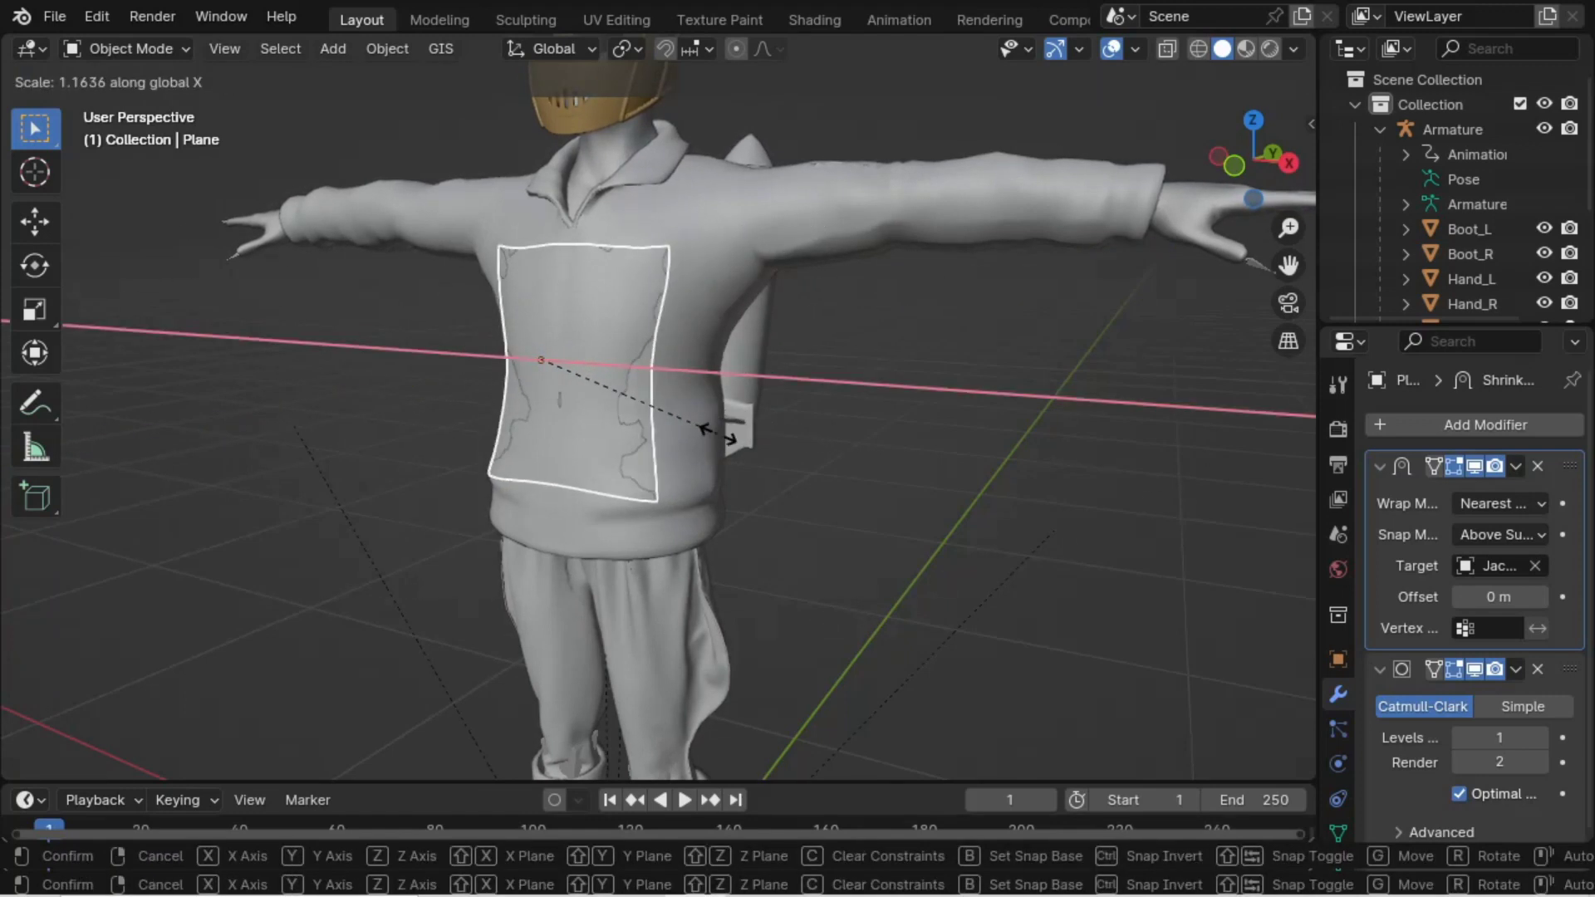
right_click(716, 434)
key("s")
key("z")
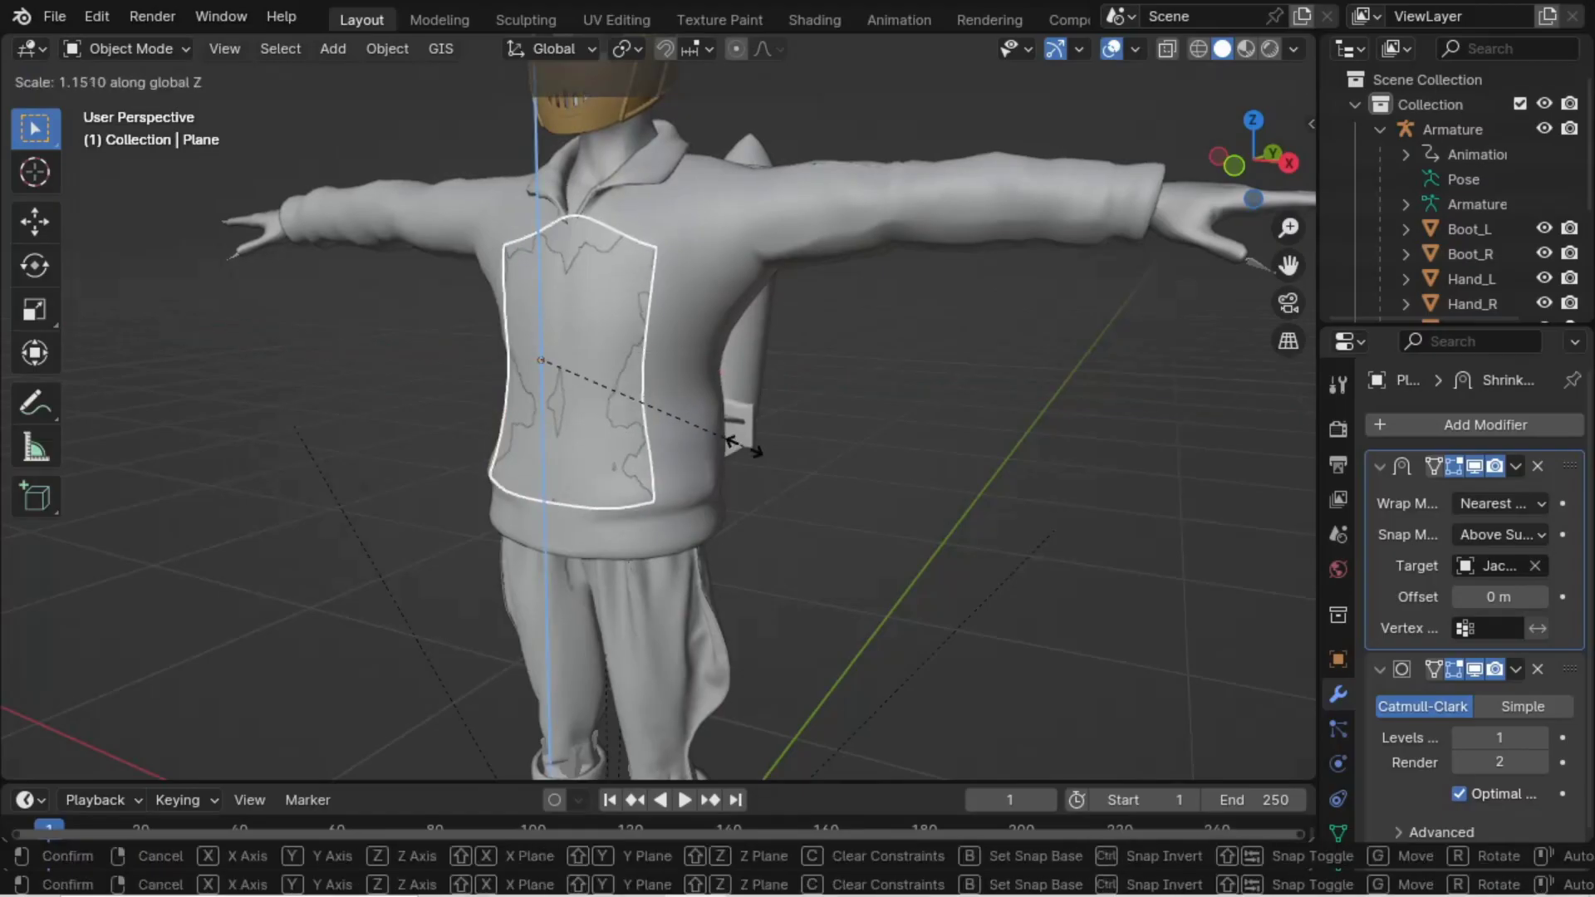
right_click(746, 440)
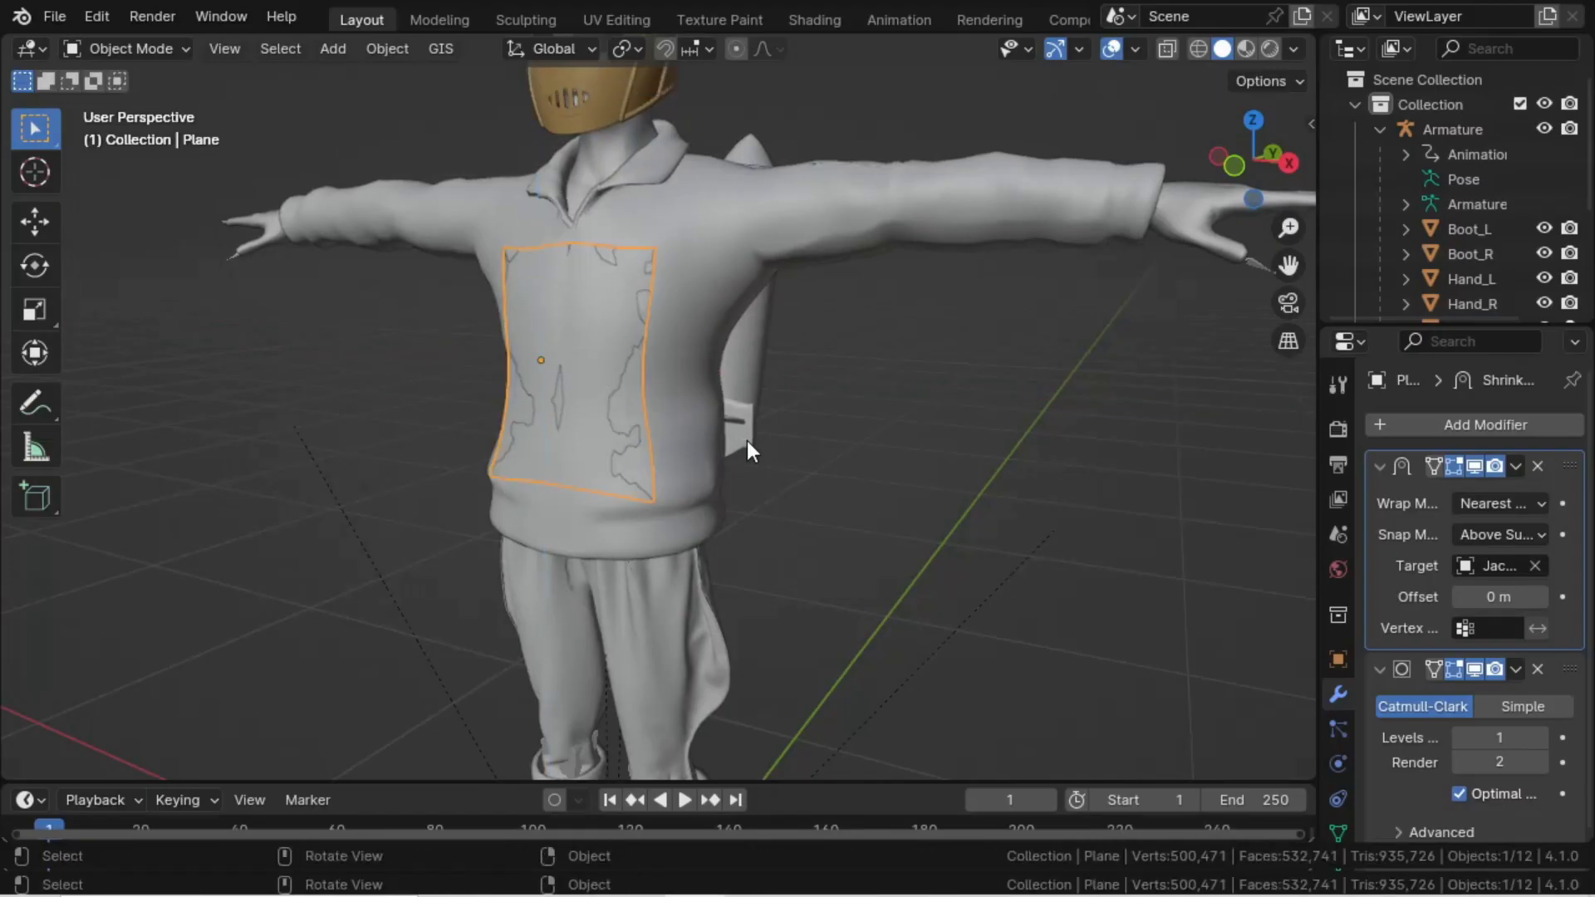
key("g")
key("y")
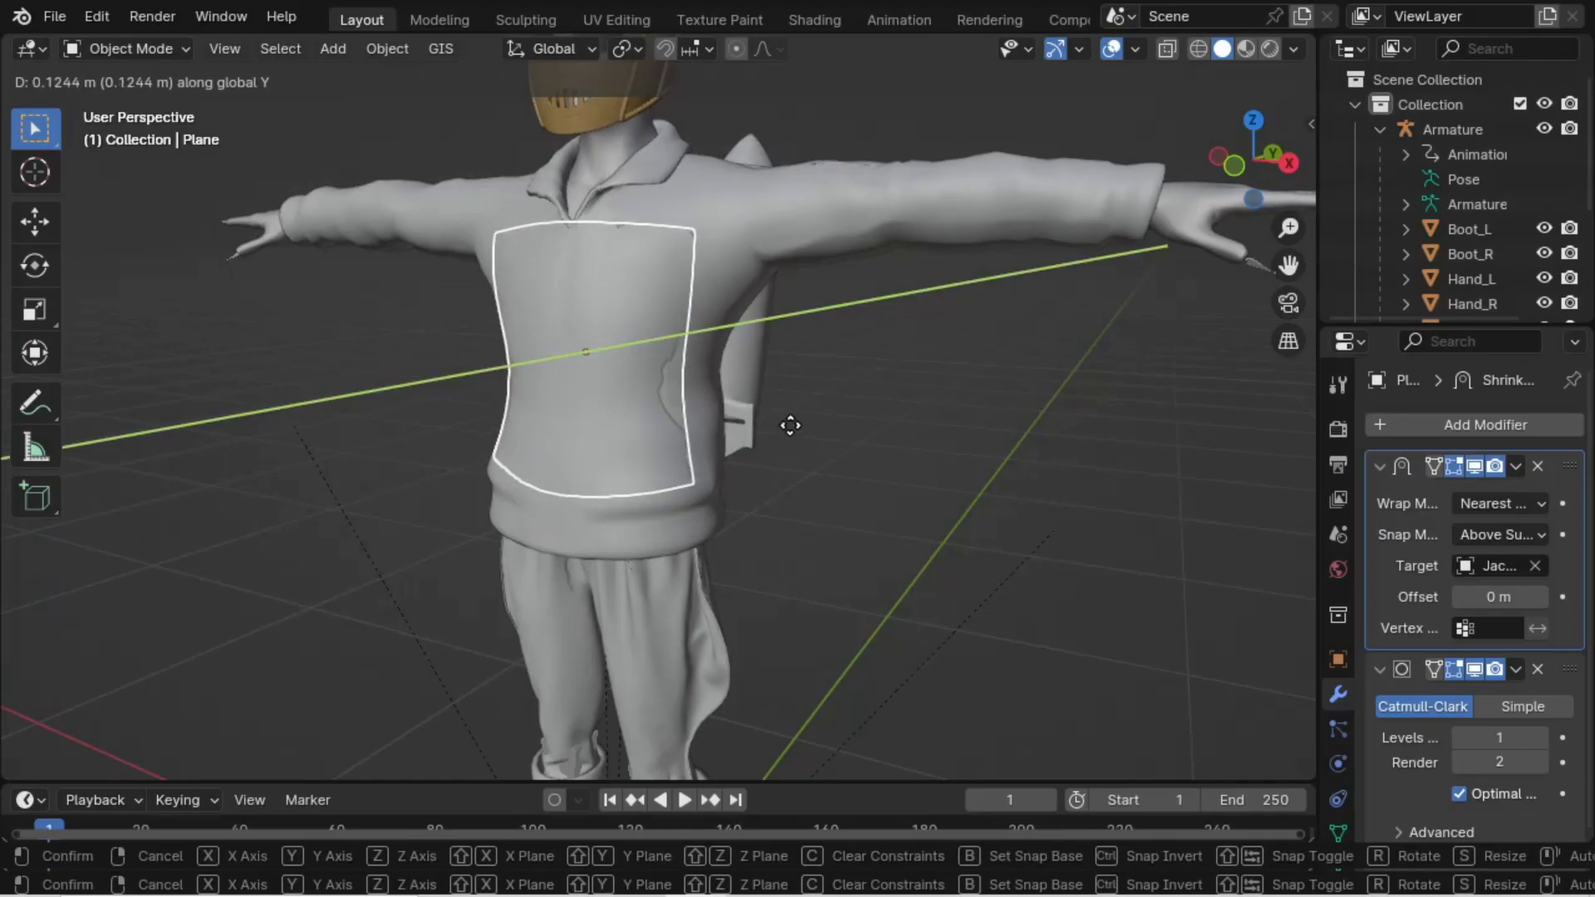
left_click(761, 427)
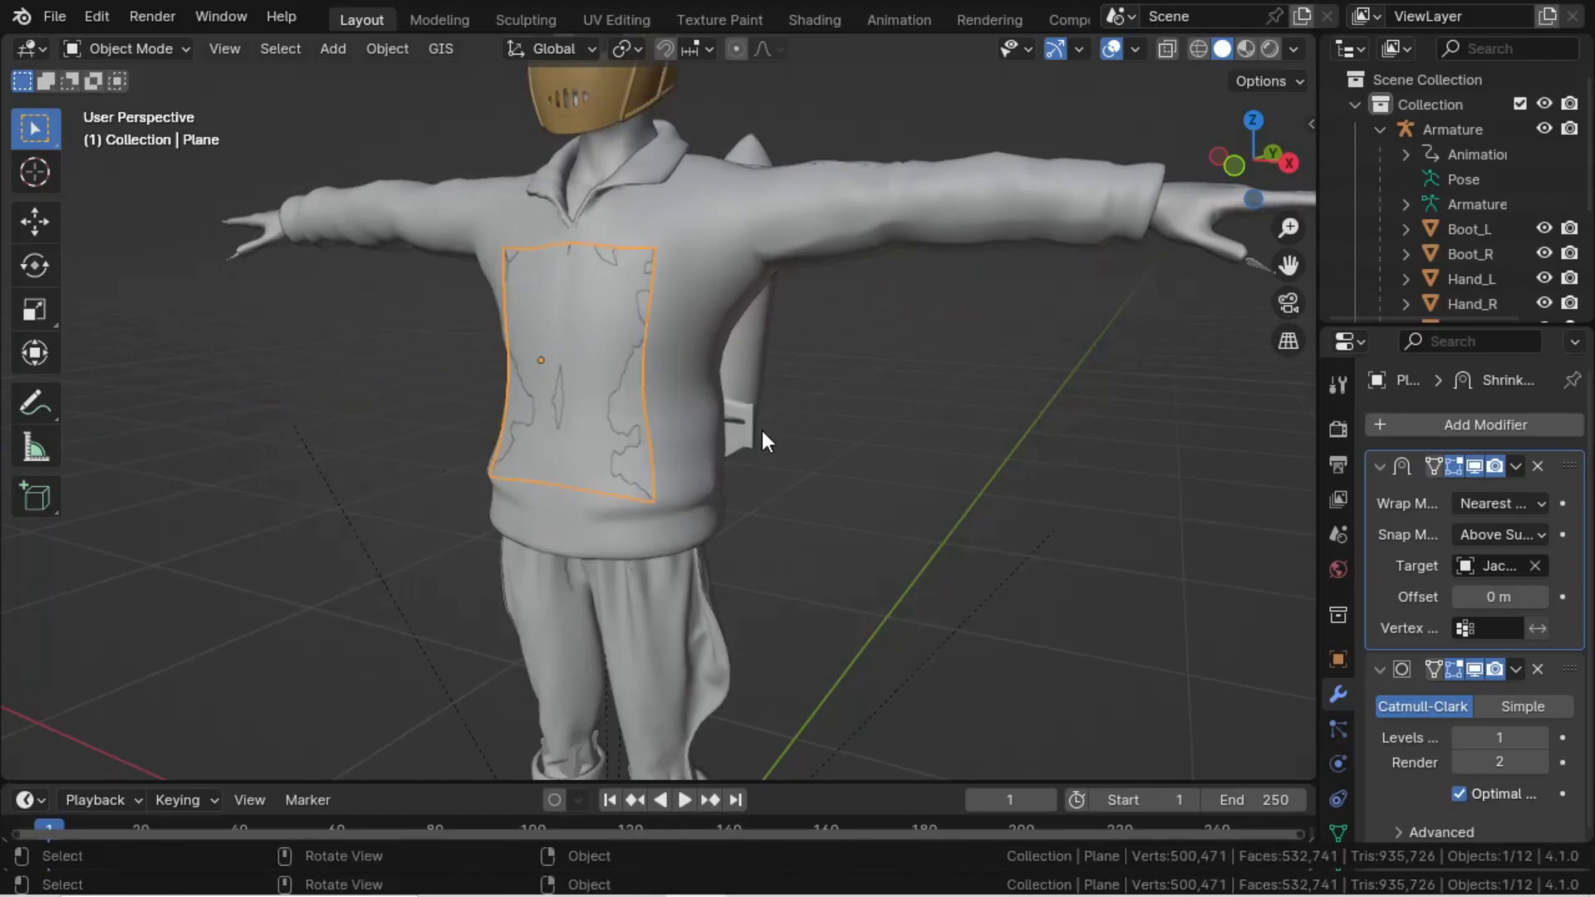
- Move the chest plane about 0.123 m along global Y toward the back and check it from the right side
key("g")
key("y")
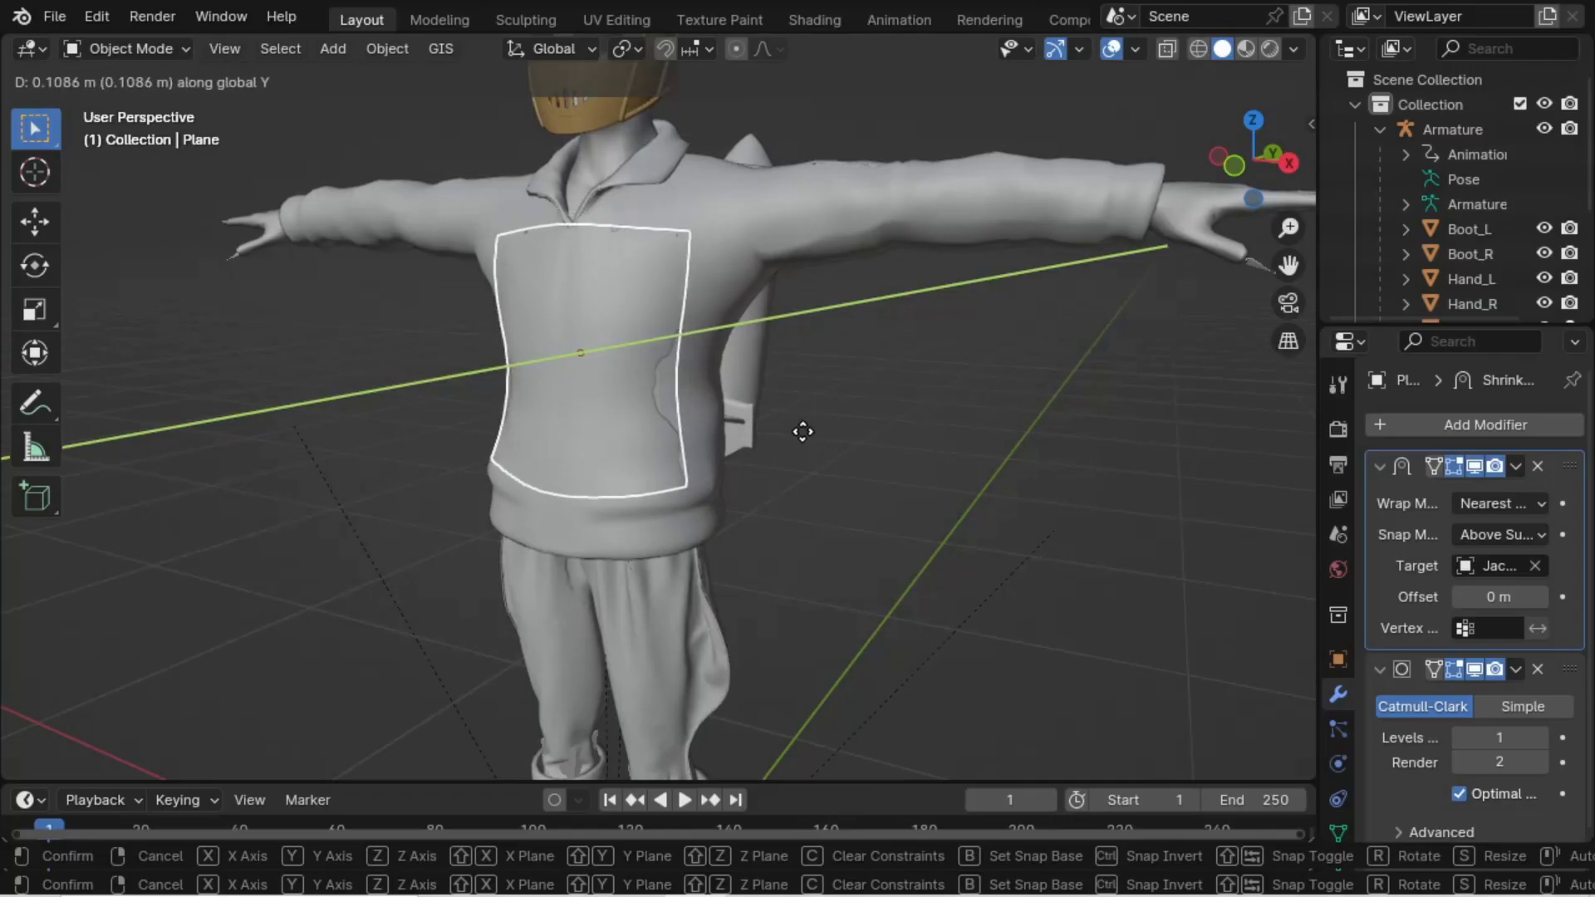
left_click(808, 431)
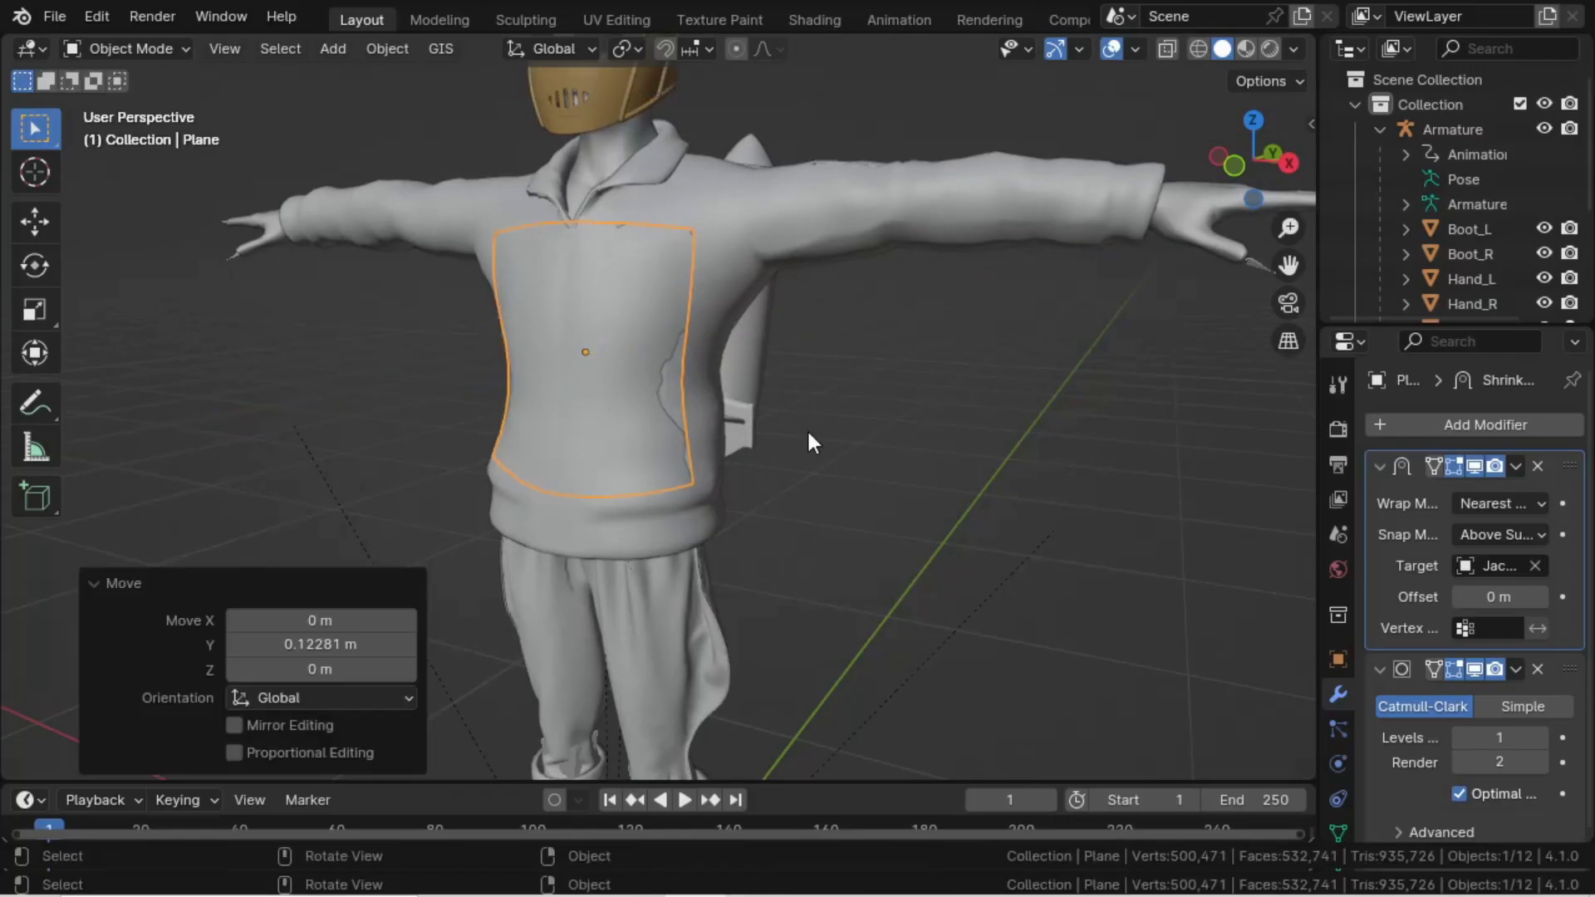
middle_click_drag(776, 440, 574, 427)
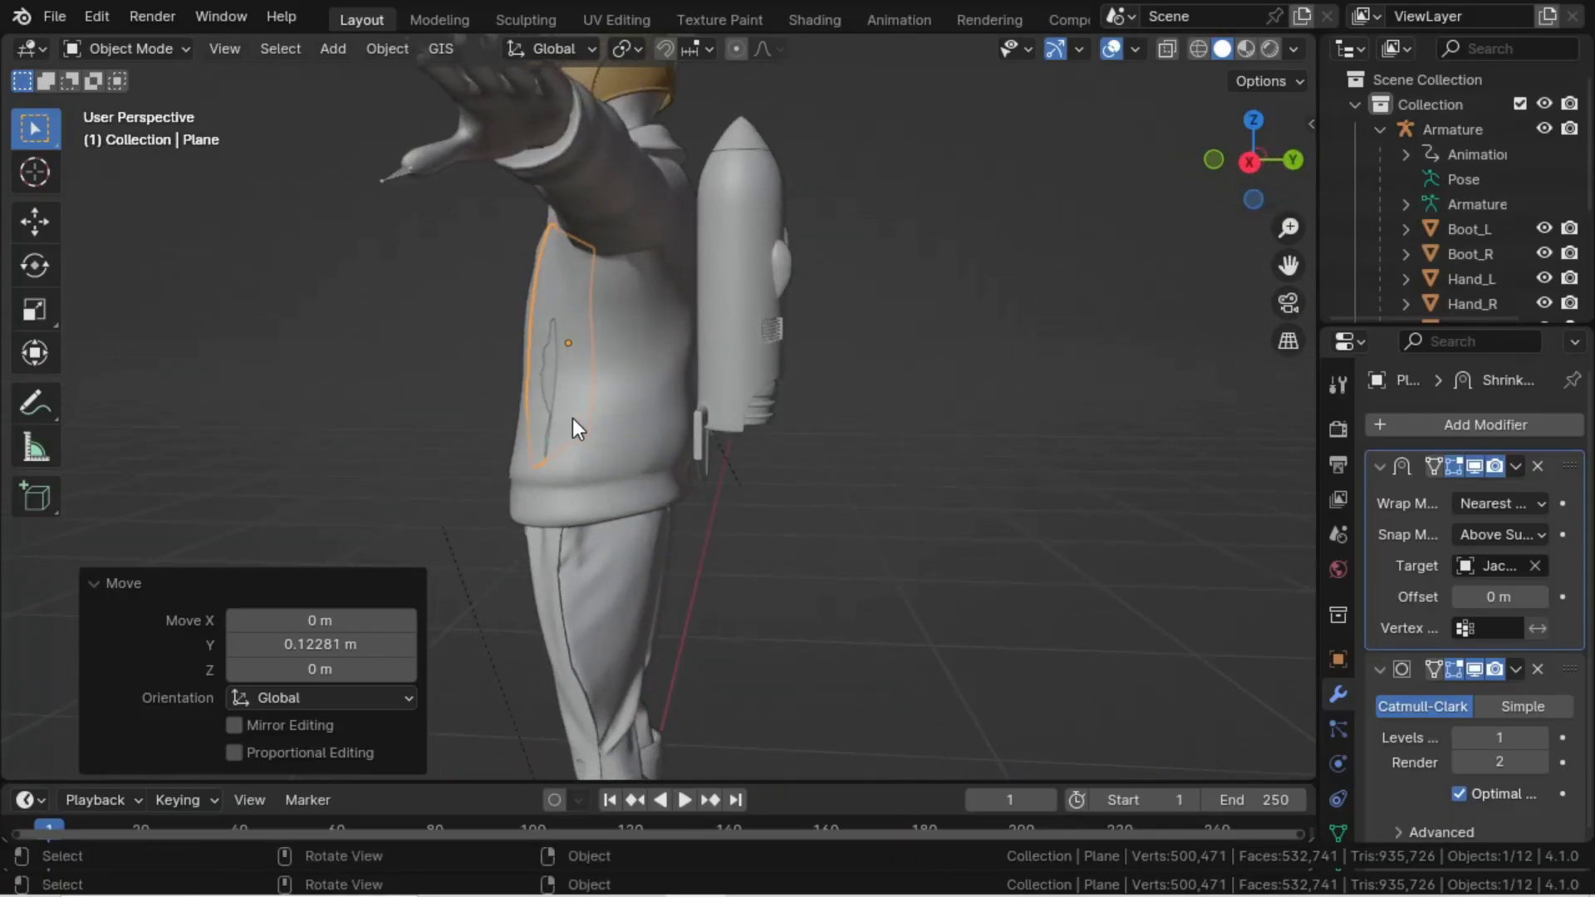
key("KP_3")
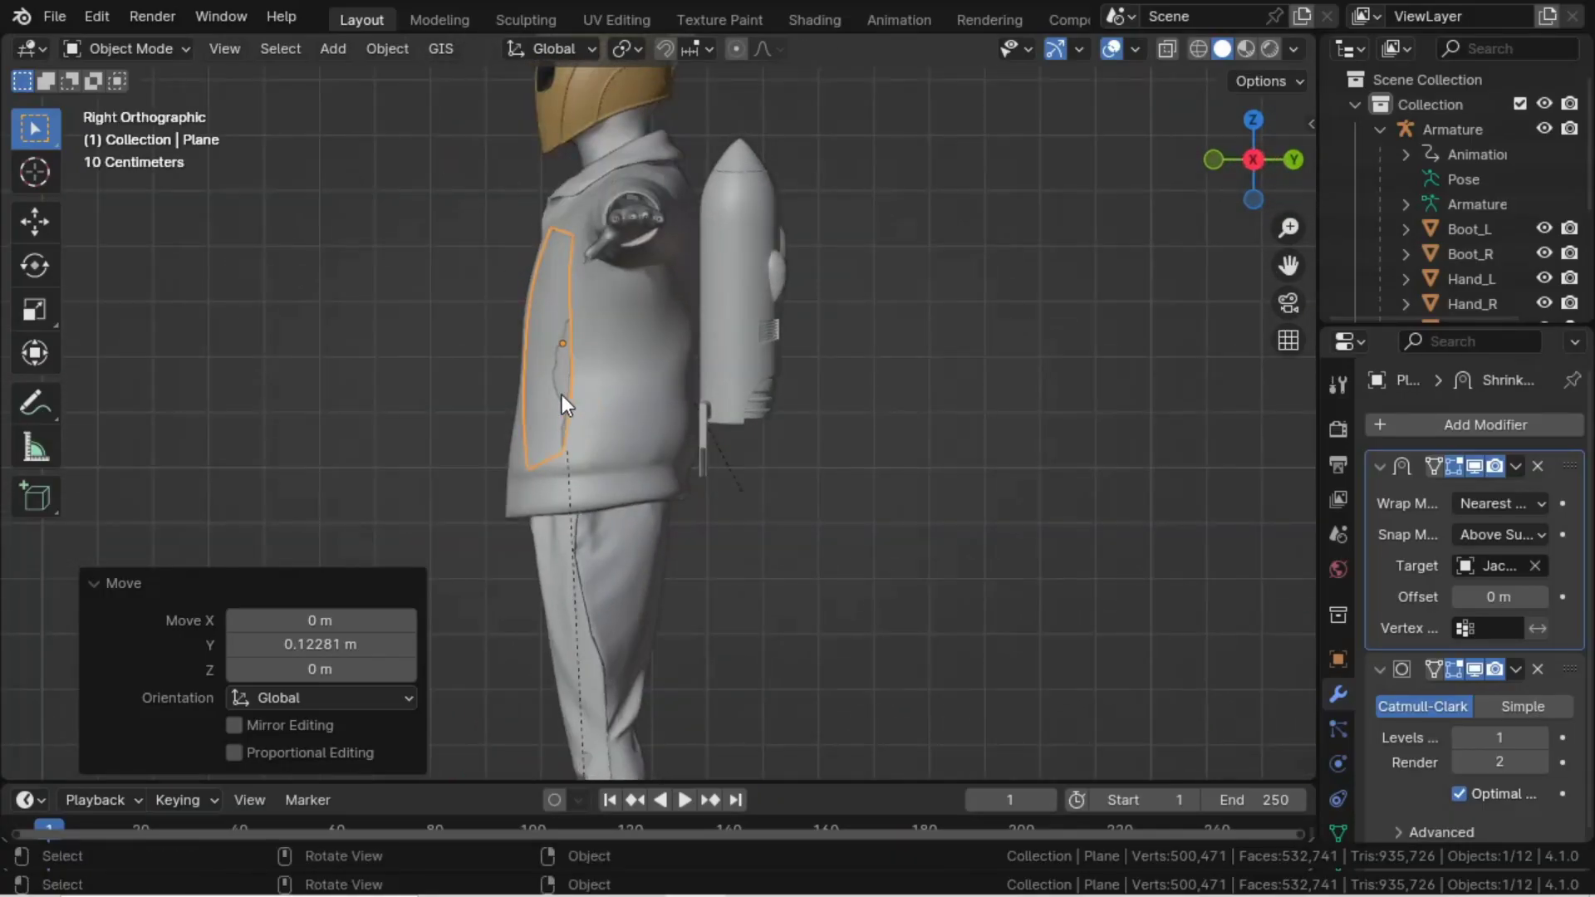
key("g")
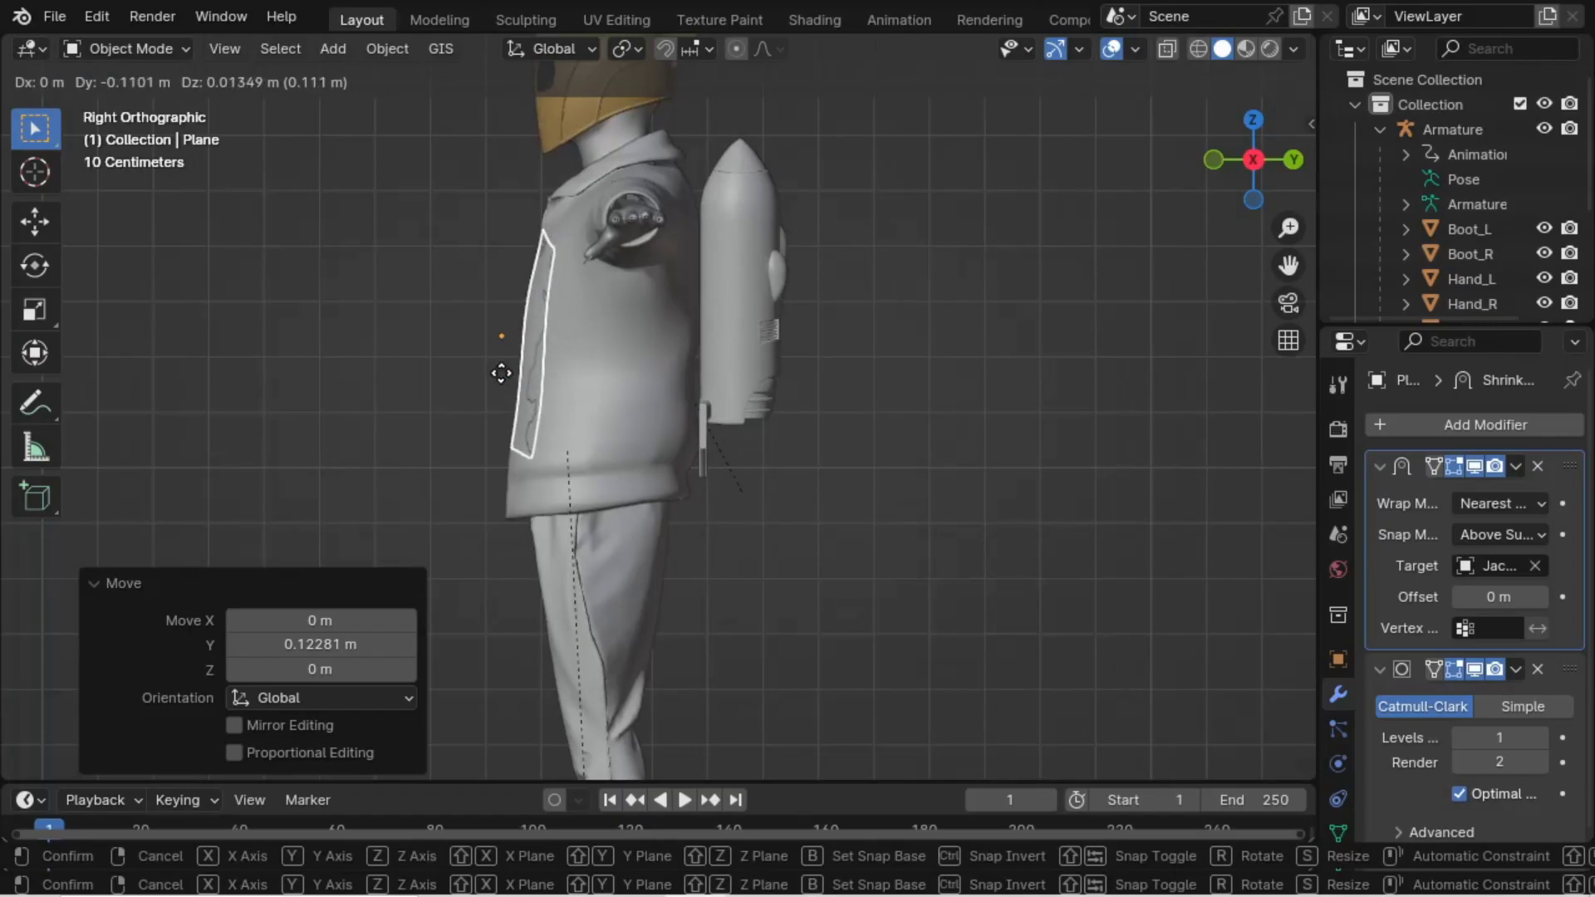
left_click(560, 363)
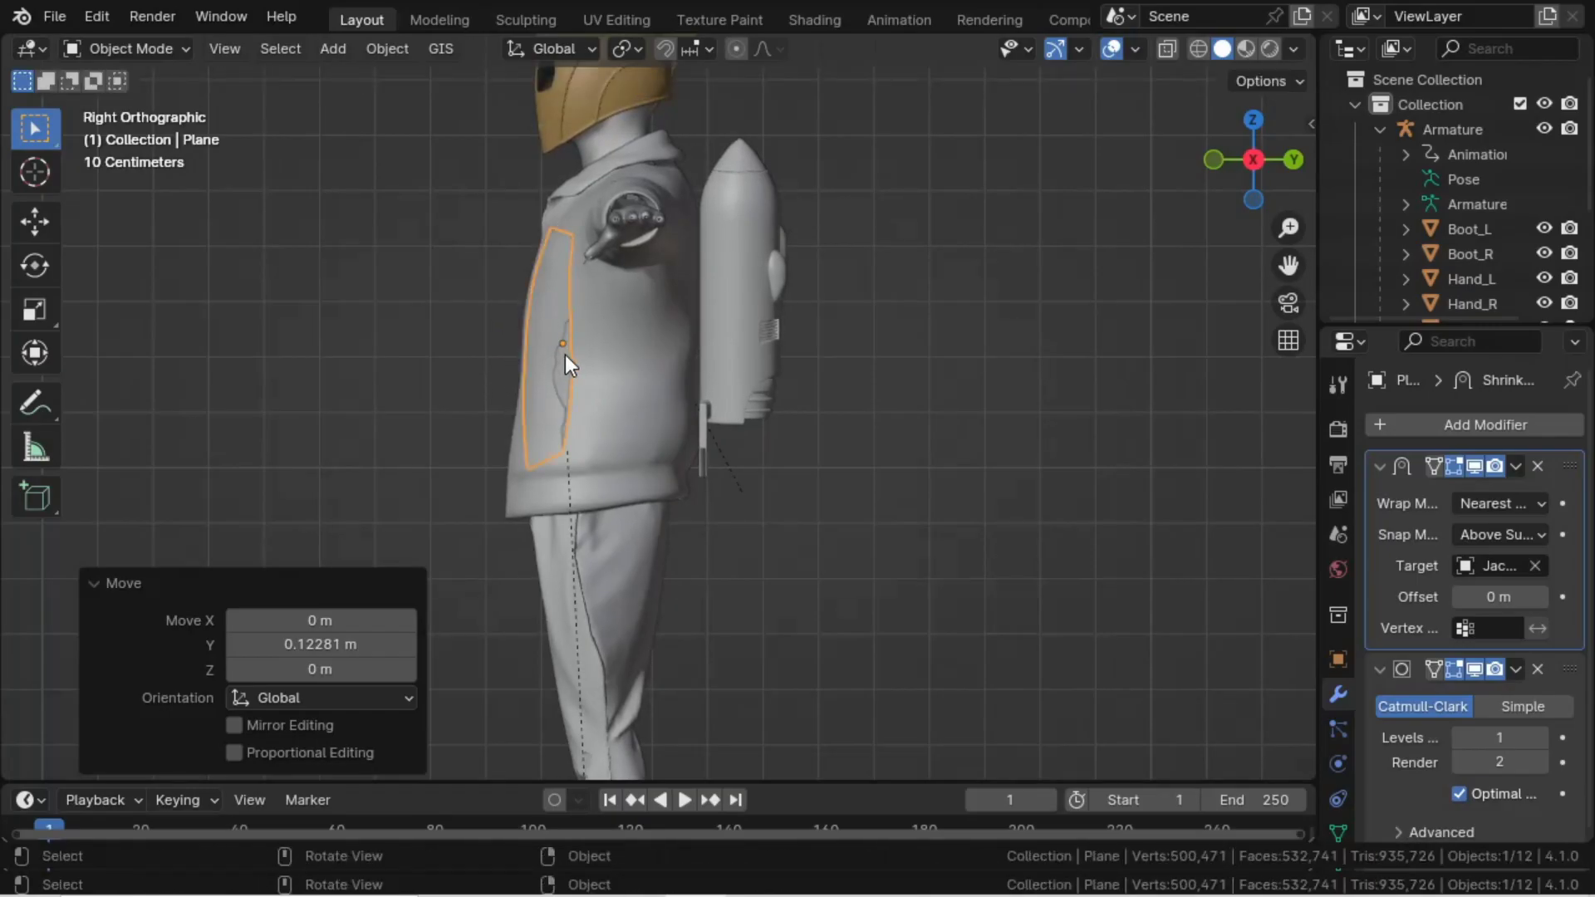
mouse_move(565, 356)
middle_mouse_down()
mouse_move(723, 399)
mouse_move(1025, 342)
mouse_move(1100, 363)
mouse_move(897, 374)
mouse_move(595, 352)
middle_mouse_up()
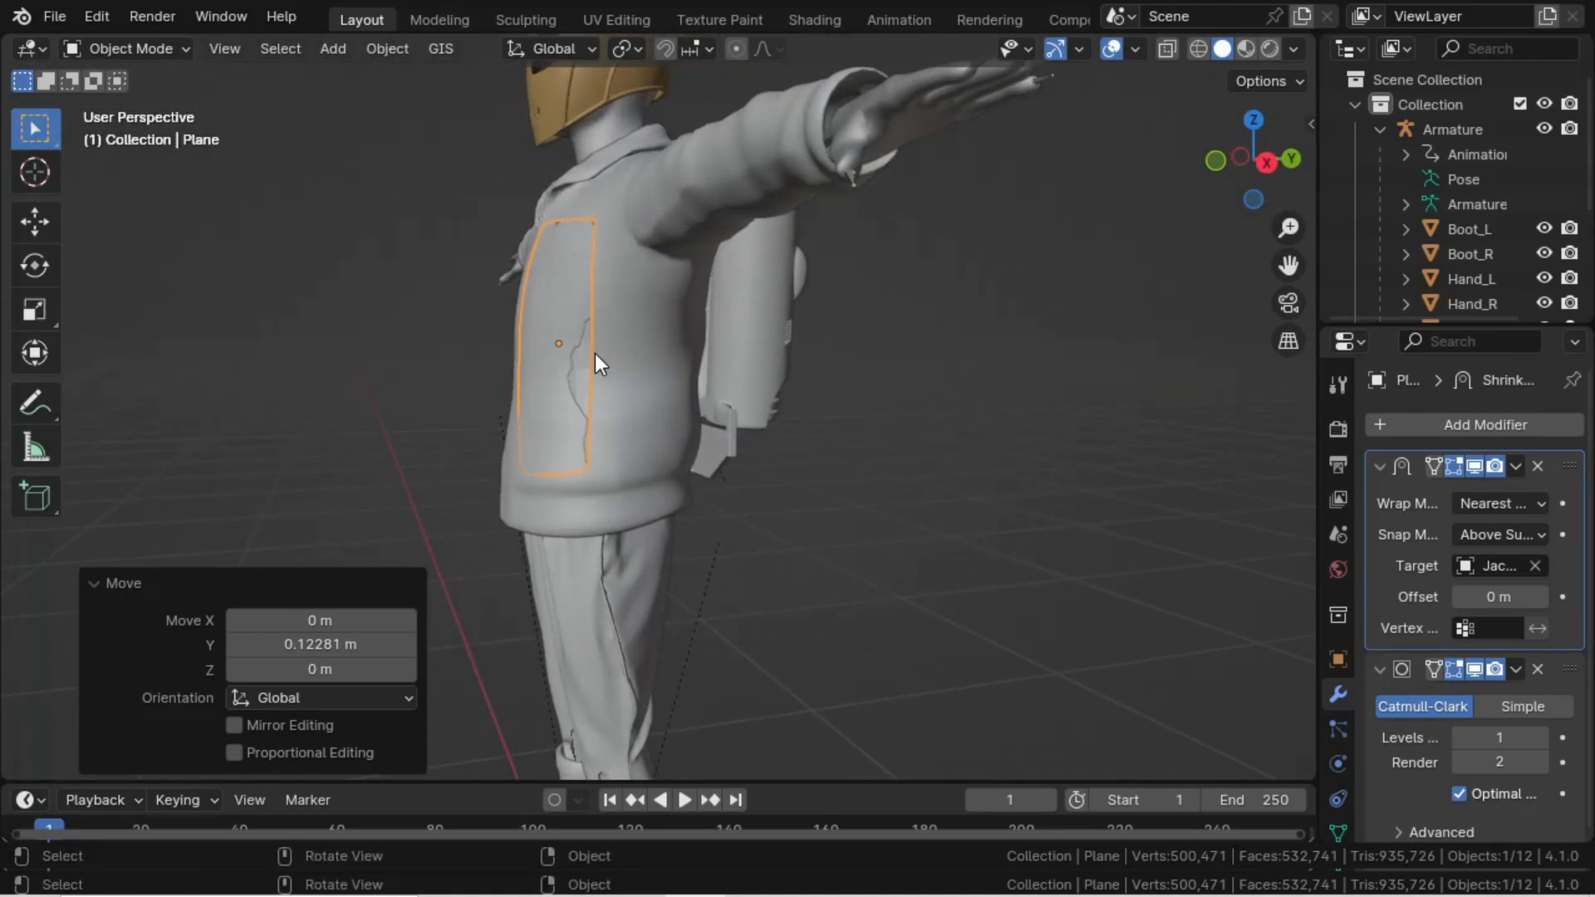
key("KP_3")
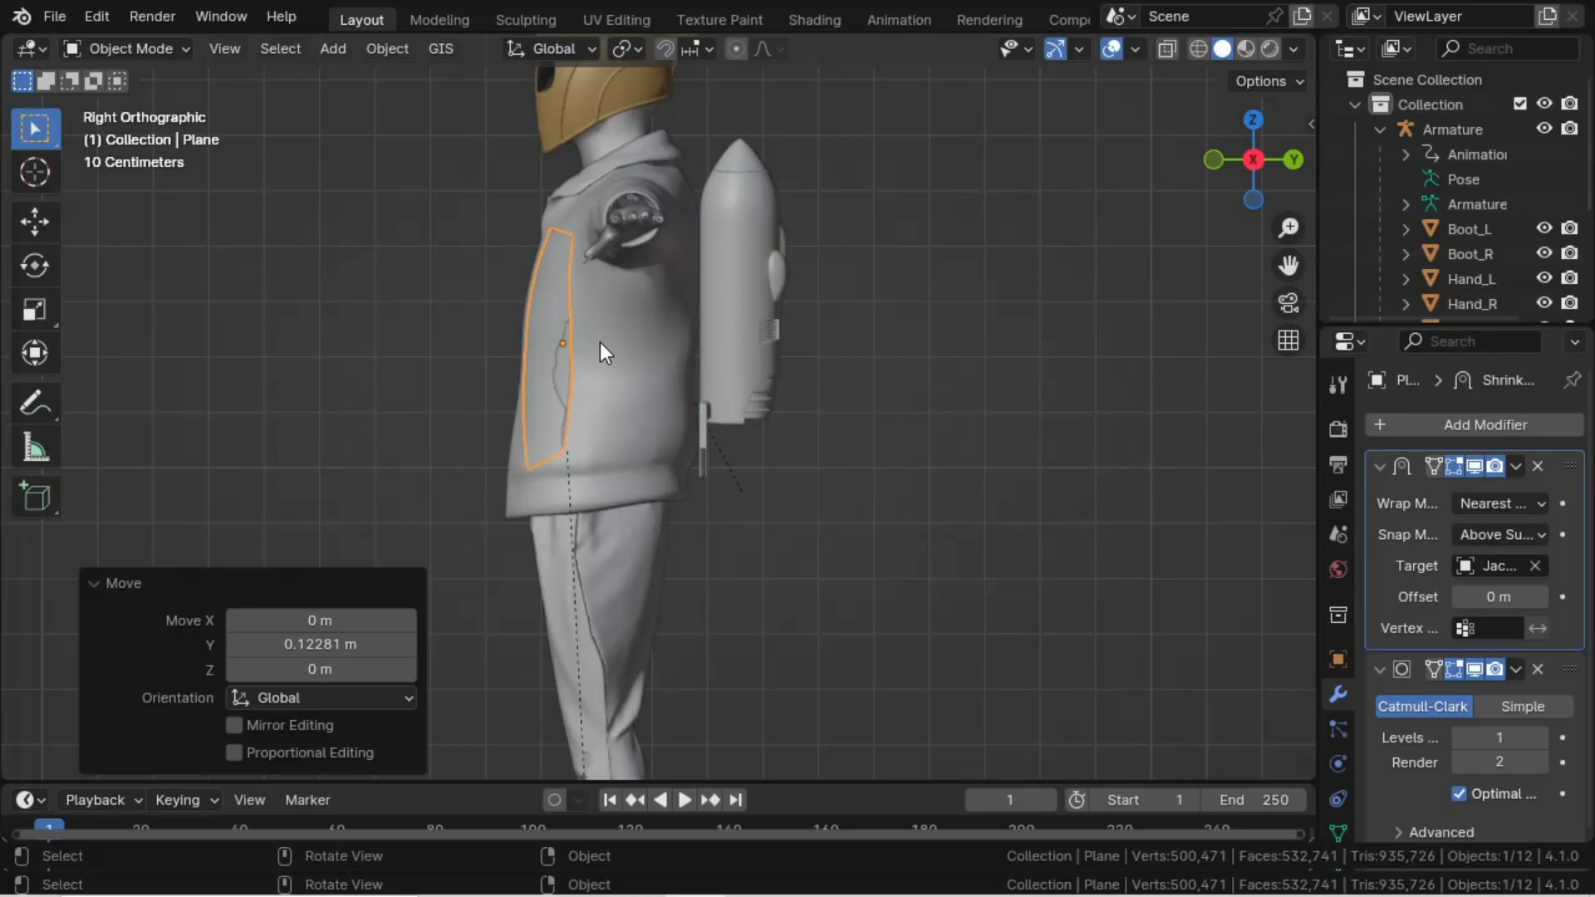
- Apply the chest plane's Shrinkwrap modifier and move the plane about 0.04 m forward along global Y, away from the jacket
left_click(1516, 466)
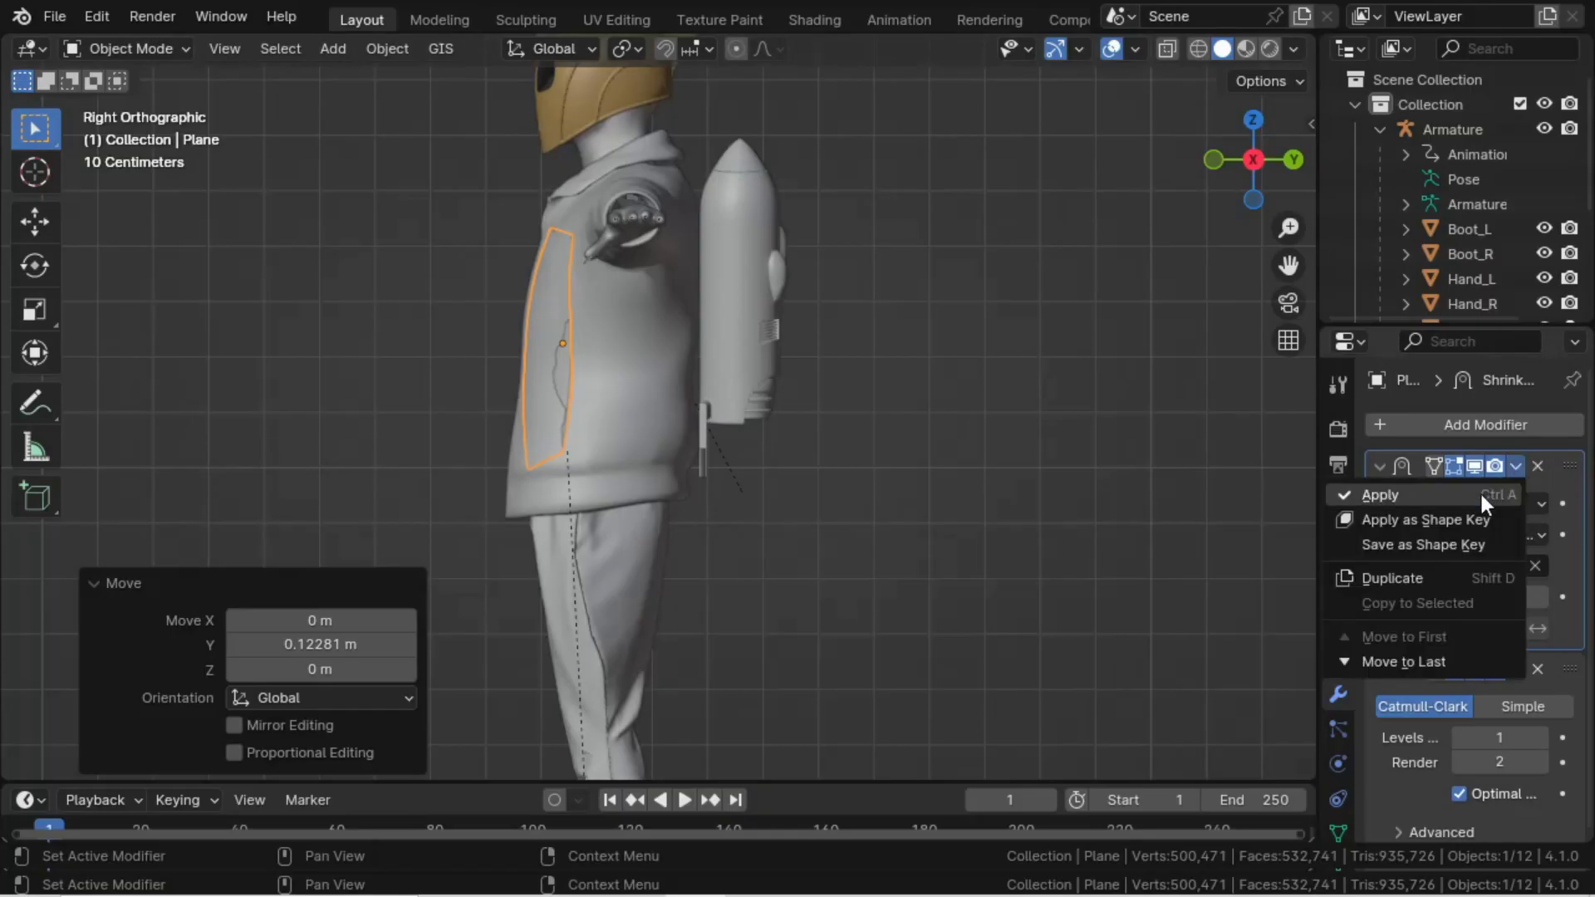
left_click(1380, 495)
key("g")
key("y")
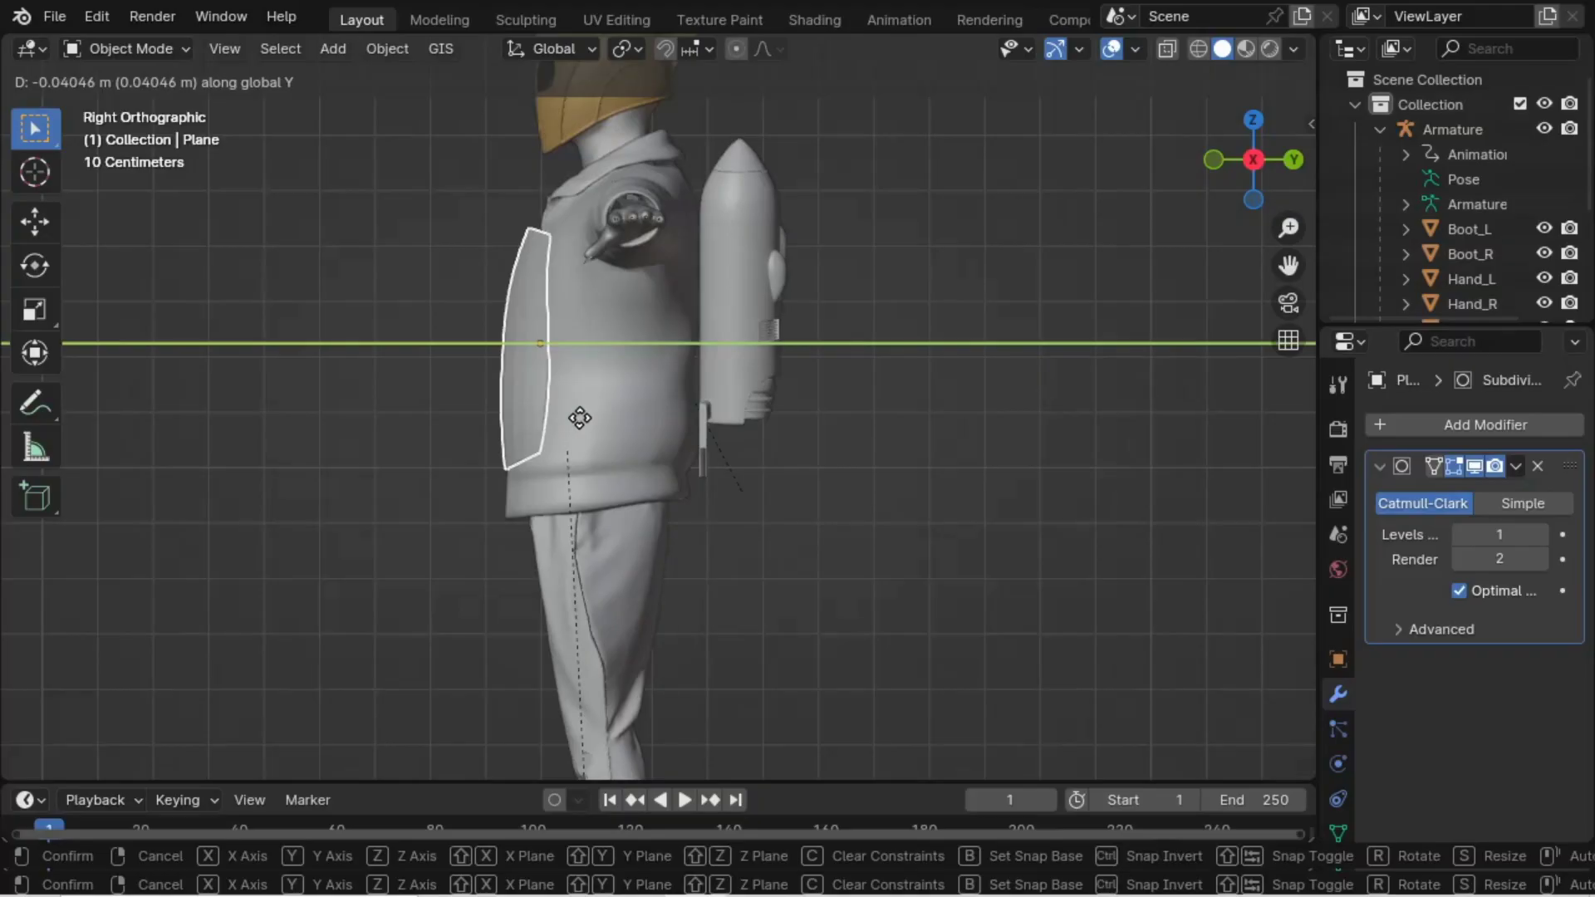
left_click(580, 418)
- Nudge the chest plane about 0.004 m further forward along global Y
middle_click_drag(544, 388, 736, 390)
key("g")
key("y")
left_click(462, 415)
scroll(742, 390, "down", 2)
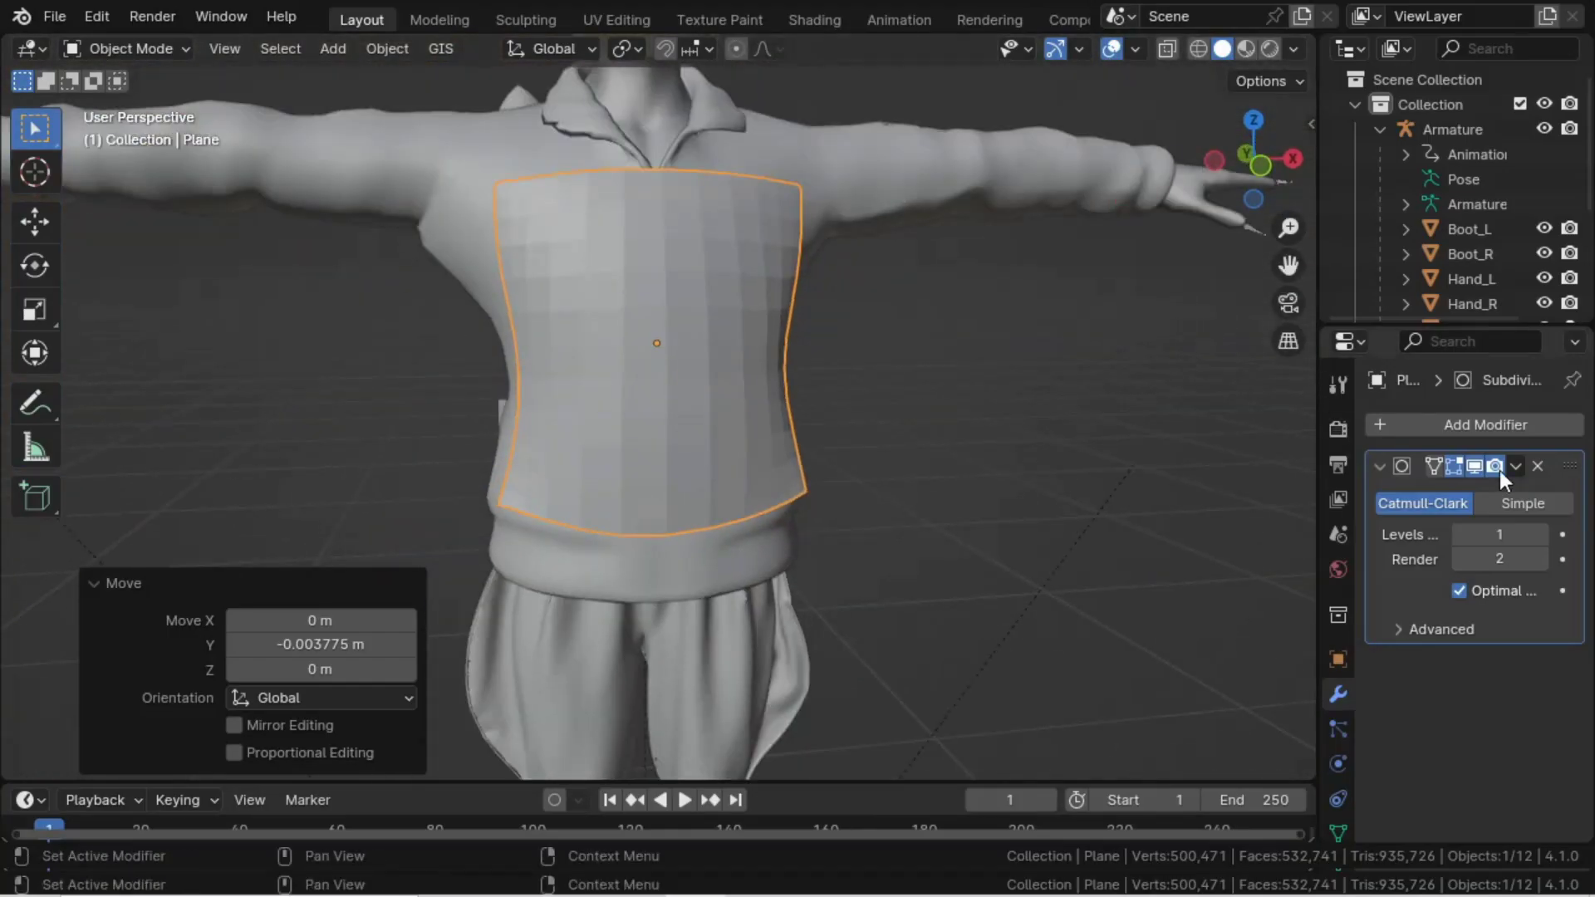
- Add a Solidify modifier to the chest plane and set its thickness to 0.06 m
left_click(1467, 422)
mouse_move(1467, 422)
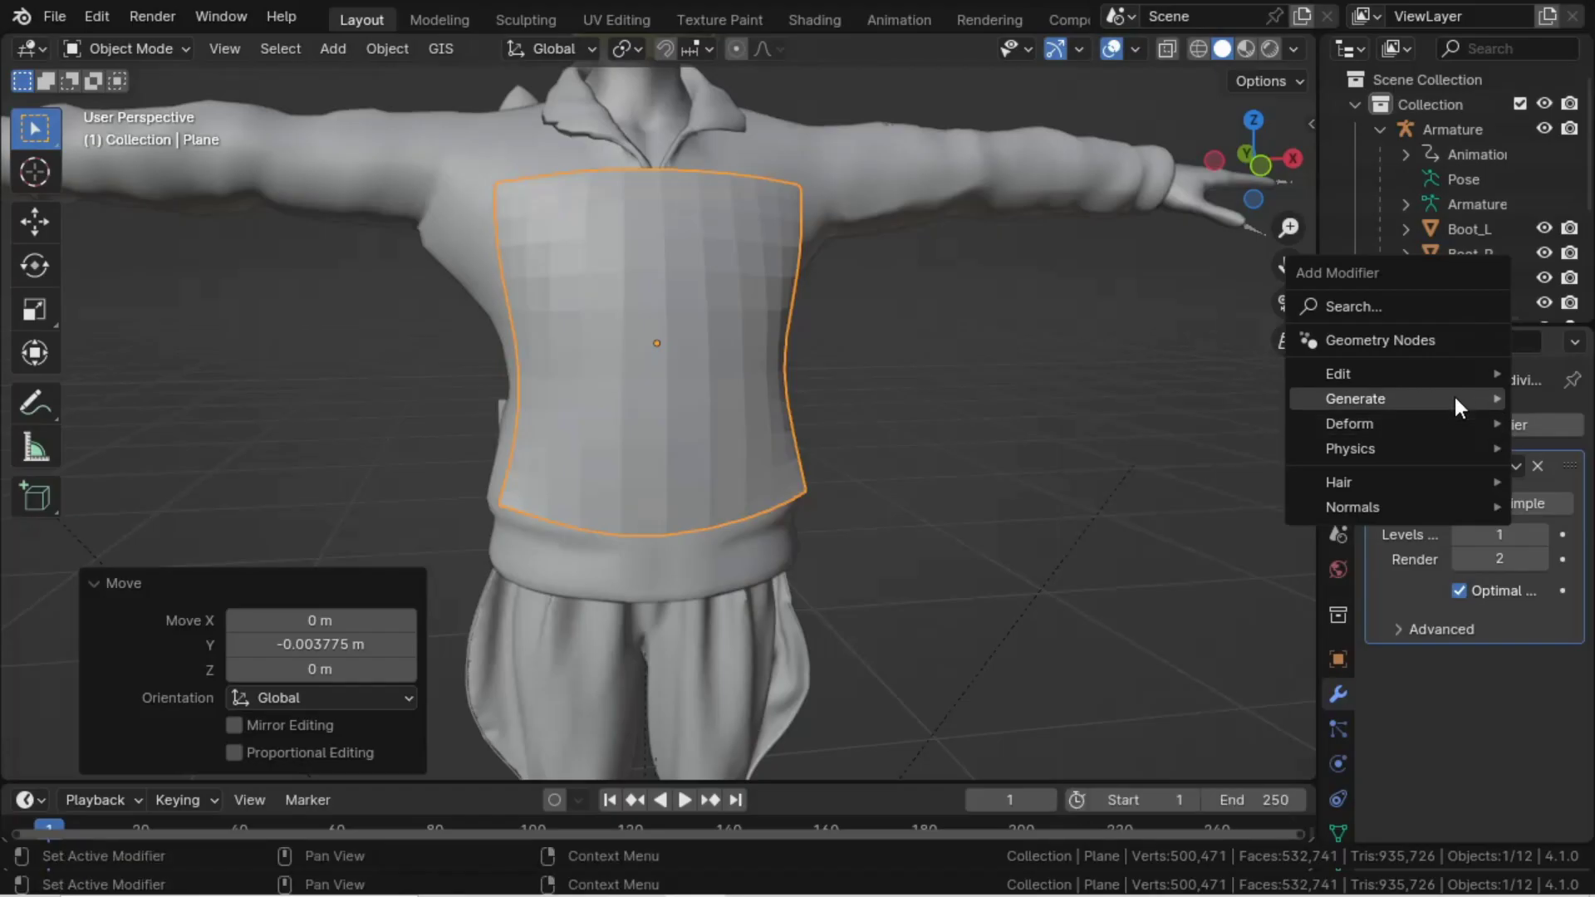
mouse_move(1454, 395)
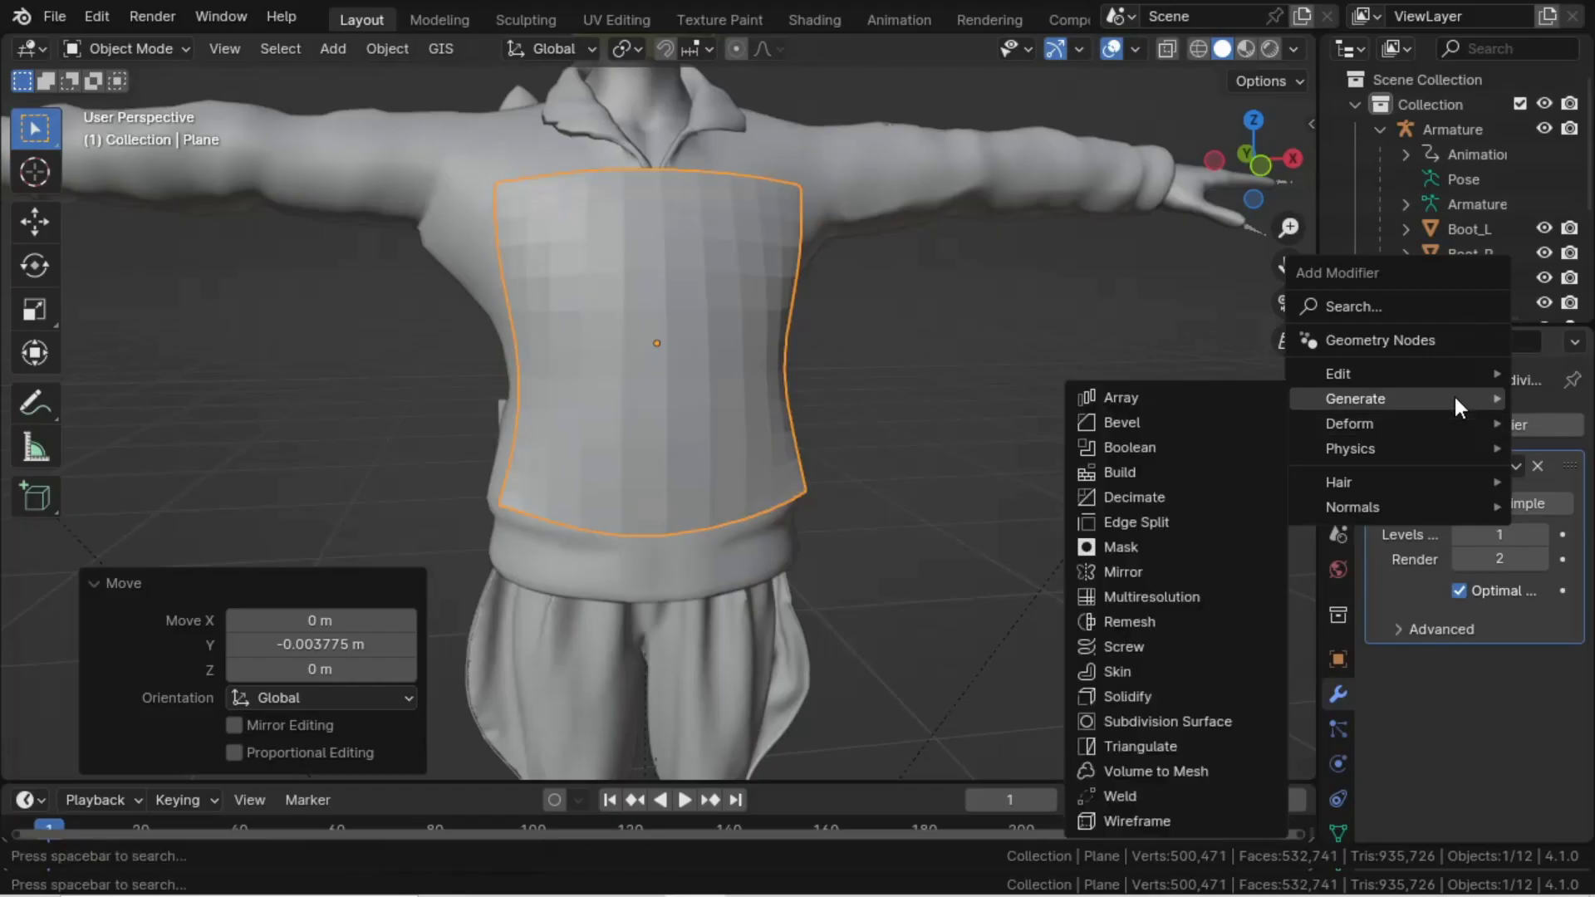
left_click(1133, 696)
middle_click_drag(1025, 543, 700, 500)
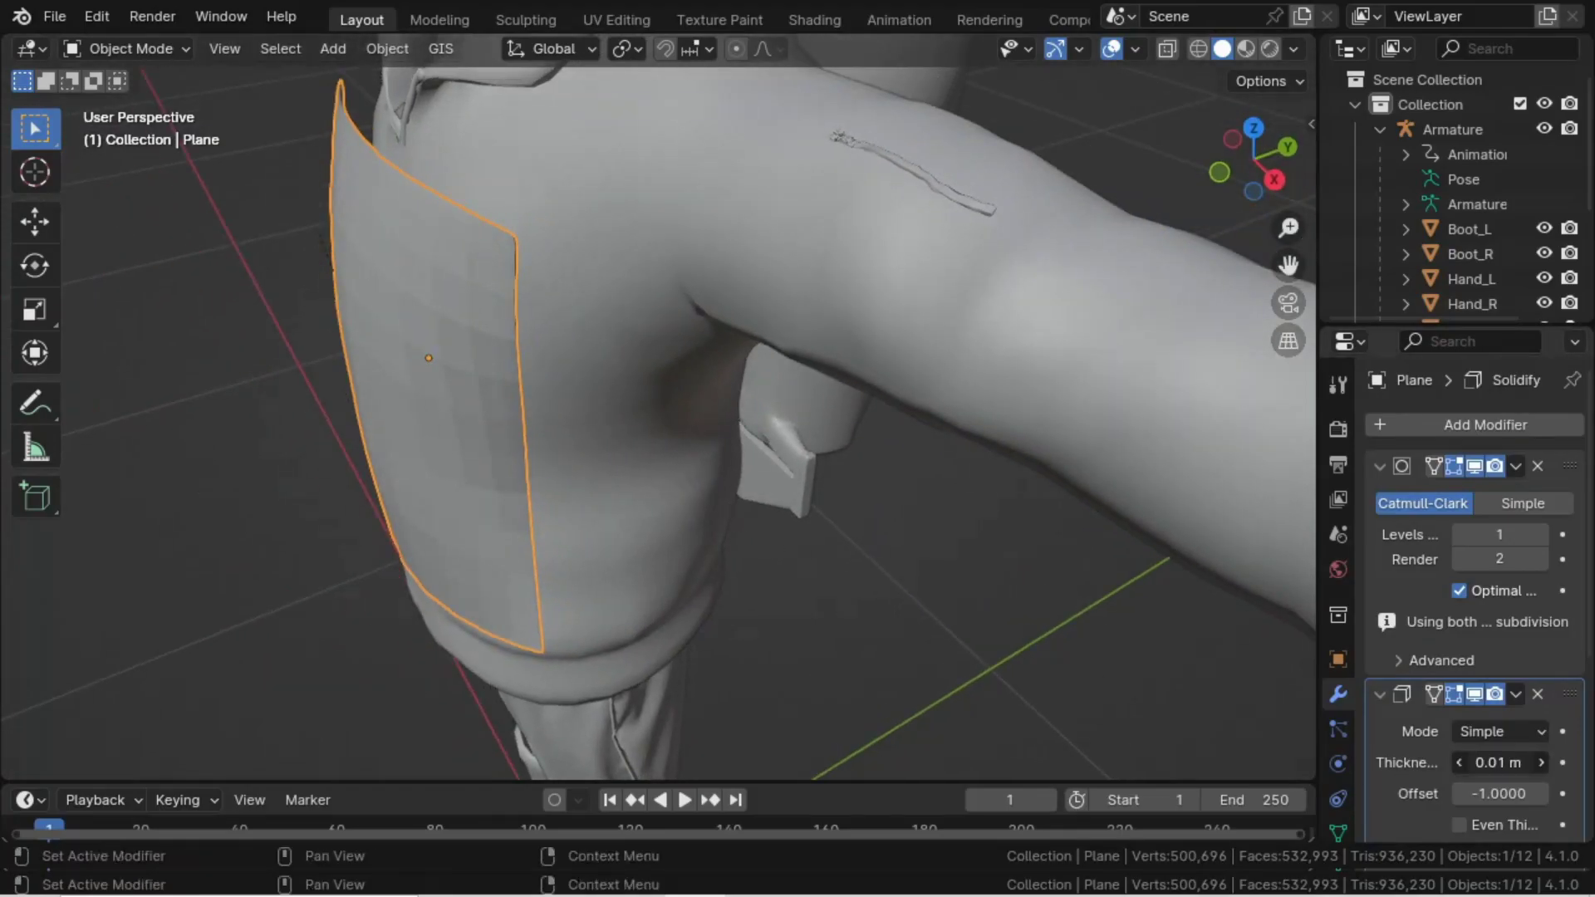
left_click_drag(1500, 763, 1579, 763)
mouse_move(1499, 731)
left_mouse_down()
mouse_move(1555, 731)
mouse_move(1483, 731)
left_mouse_up()
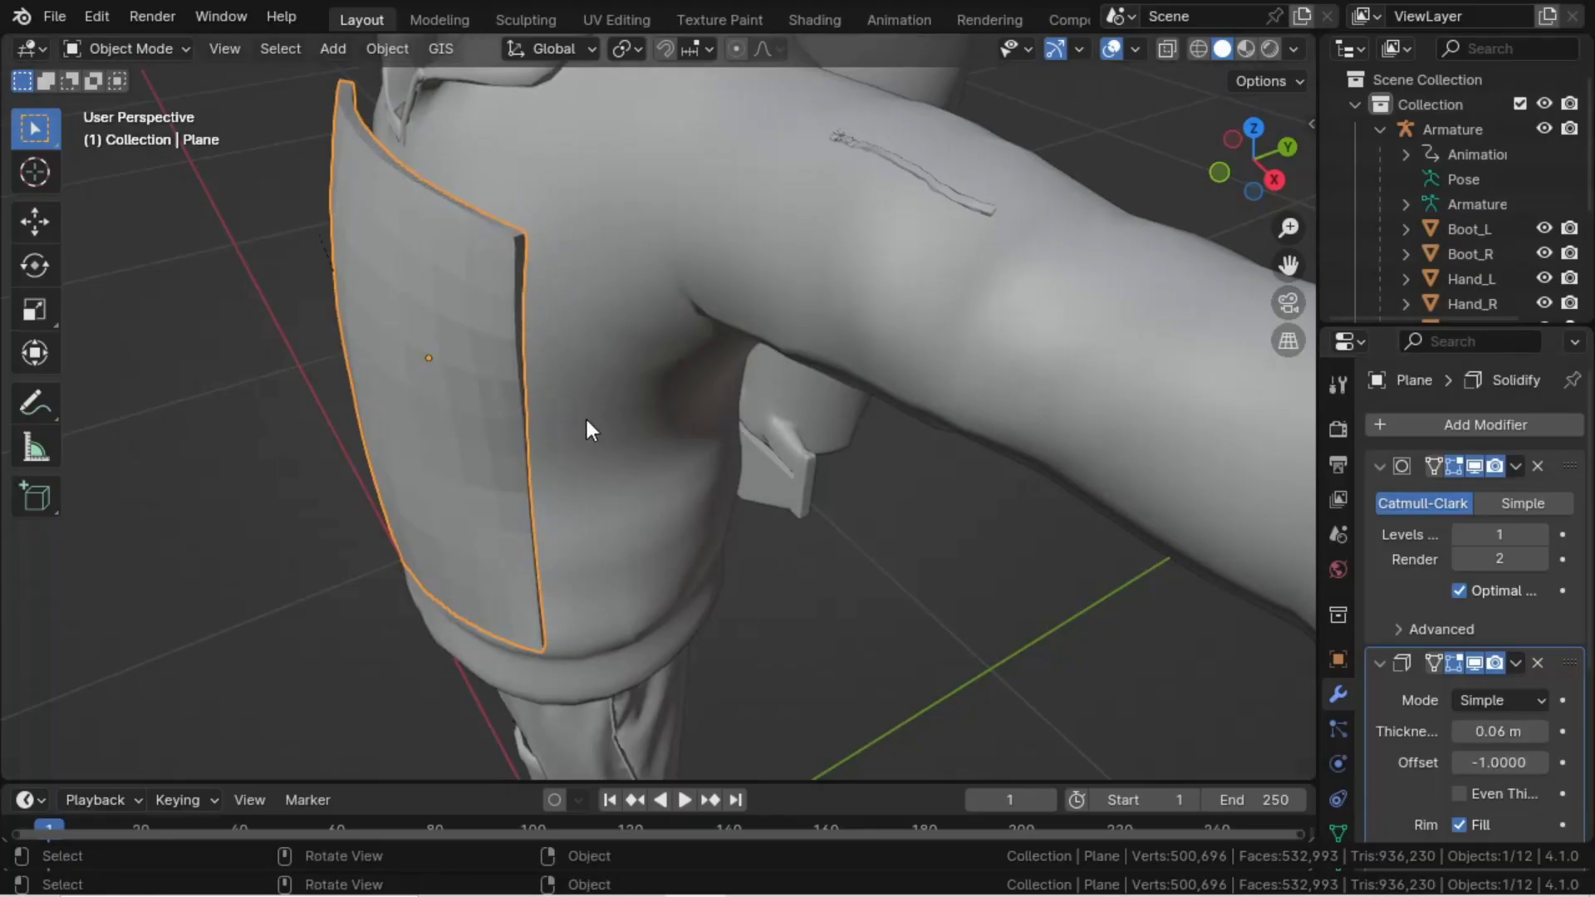
- Move the thickened chest plane about 0.008 m along global Y back toward the jacket
middle_click_drag(584, 416, 791, 380)
key("g")
key("y")
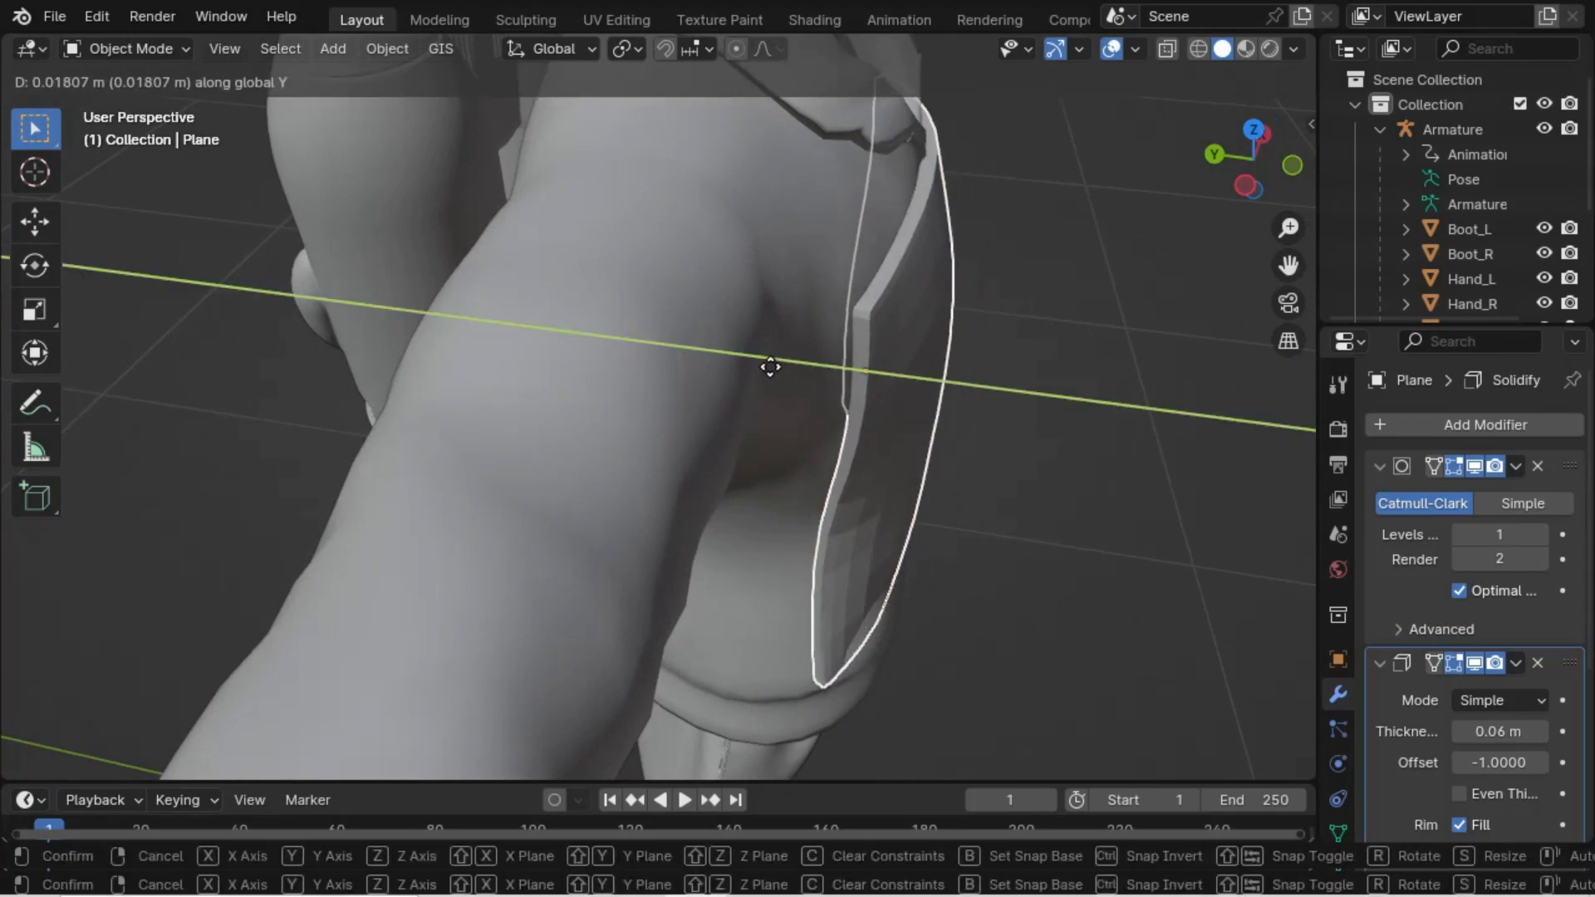
left_click(781, 372)
- Rotate the chest plane about 2.6° in the right side view to follow the slope of the jacket front
middle_click_drag(781, 369, 781, 342)
key("KP_3")
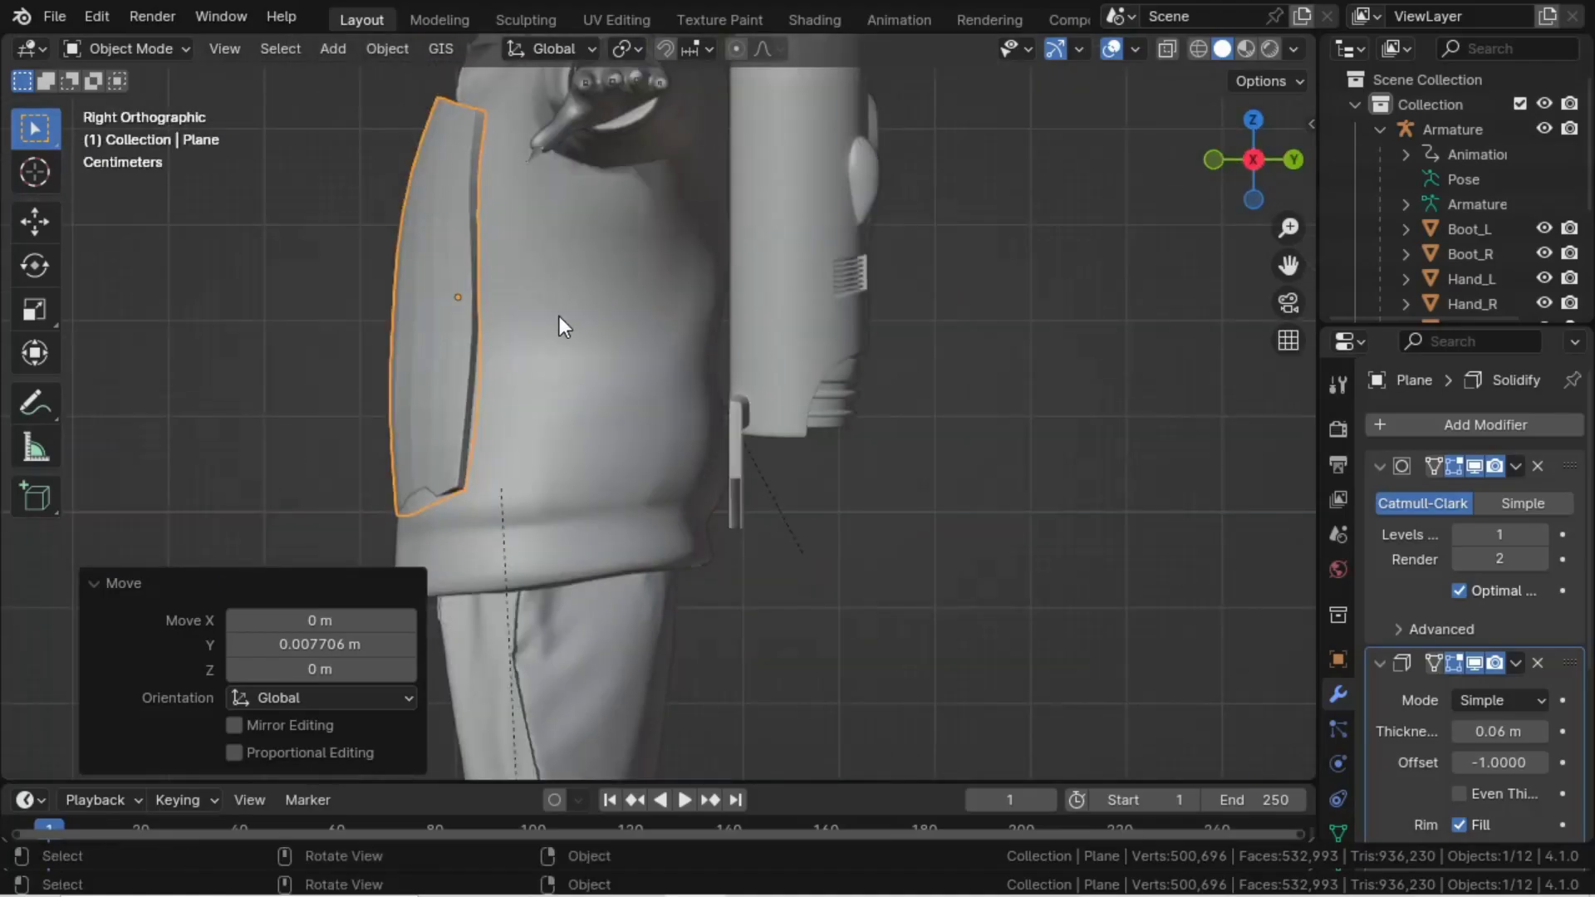
middle_click_drag(456, 295, 500, 447, "shift")
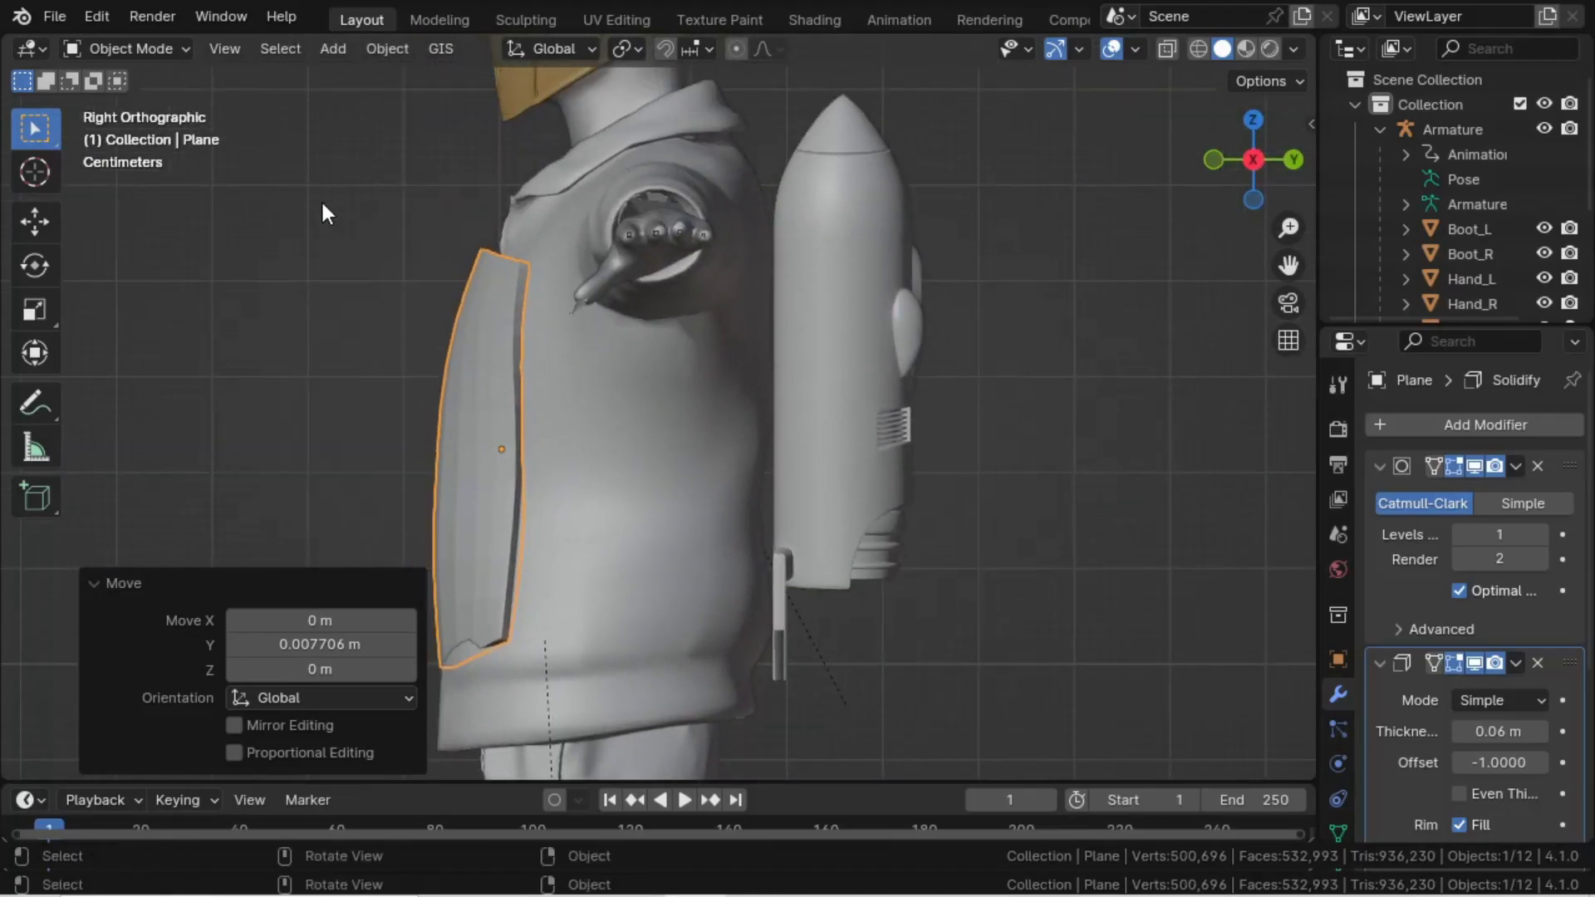
key("r")
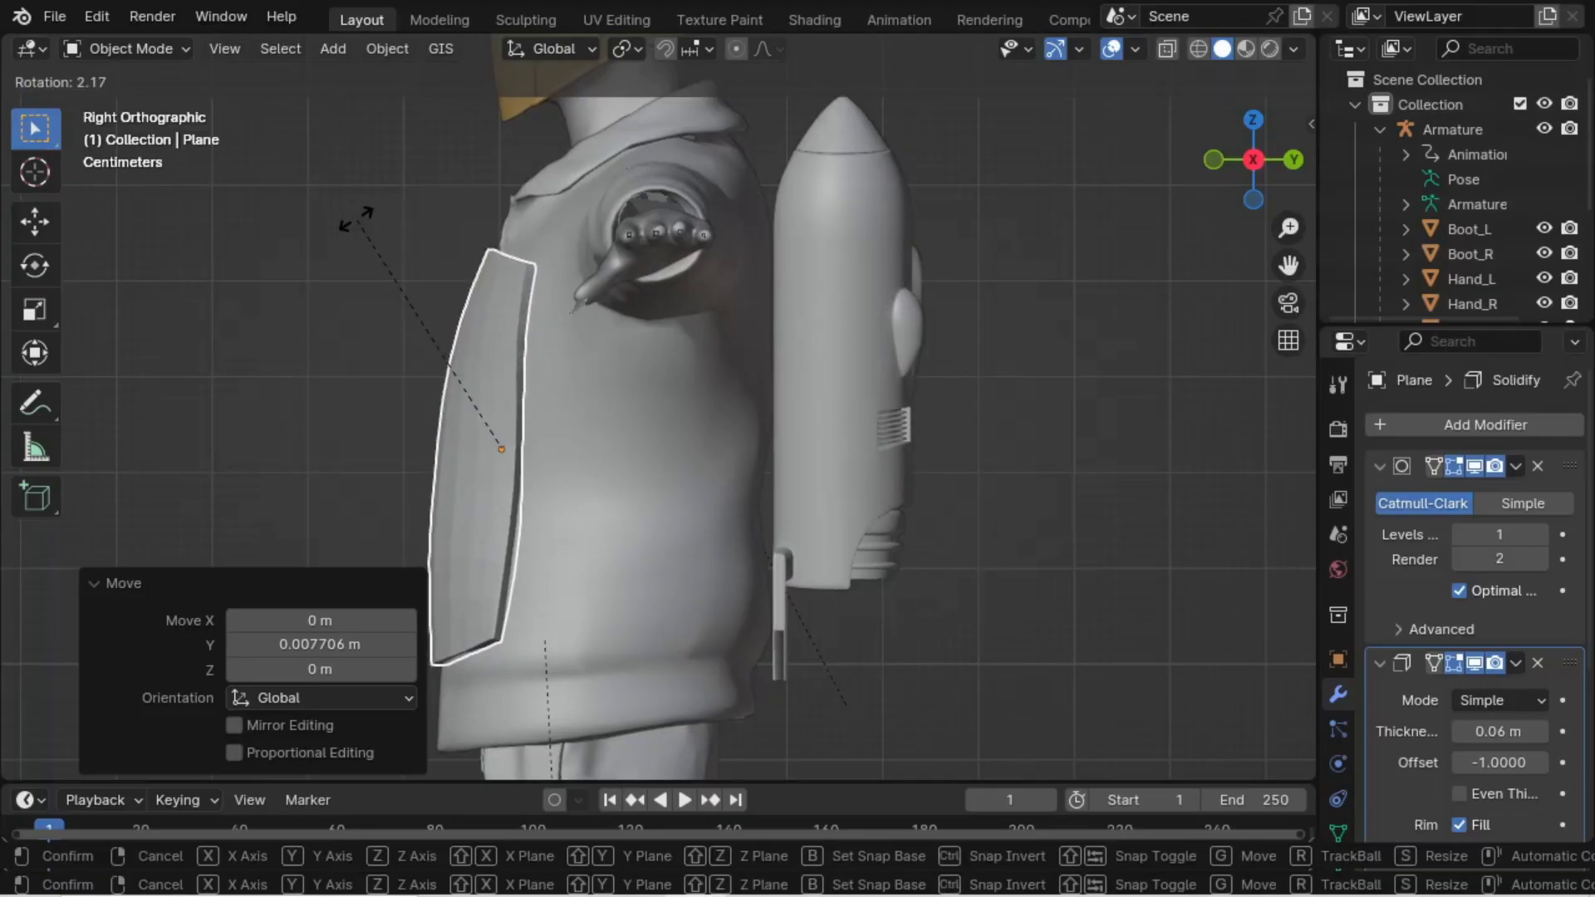
left_click(357, 219)
- Shade the chest plane smooth and deselect it
scroll(406, 307, "down", 2)
middle_click_drag(411, 343, 924, 370)
right_click(710, 350)
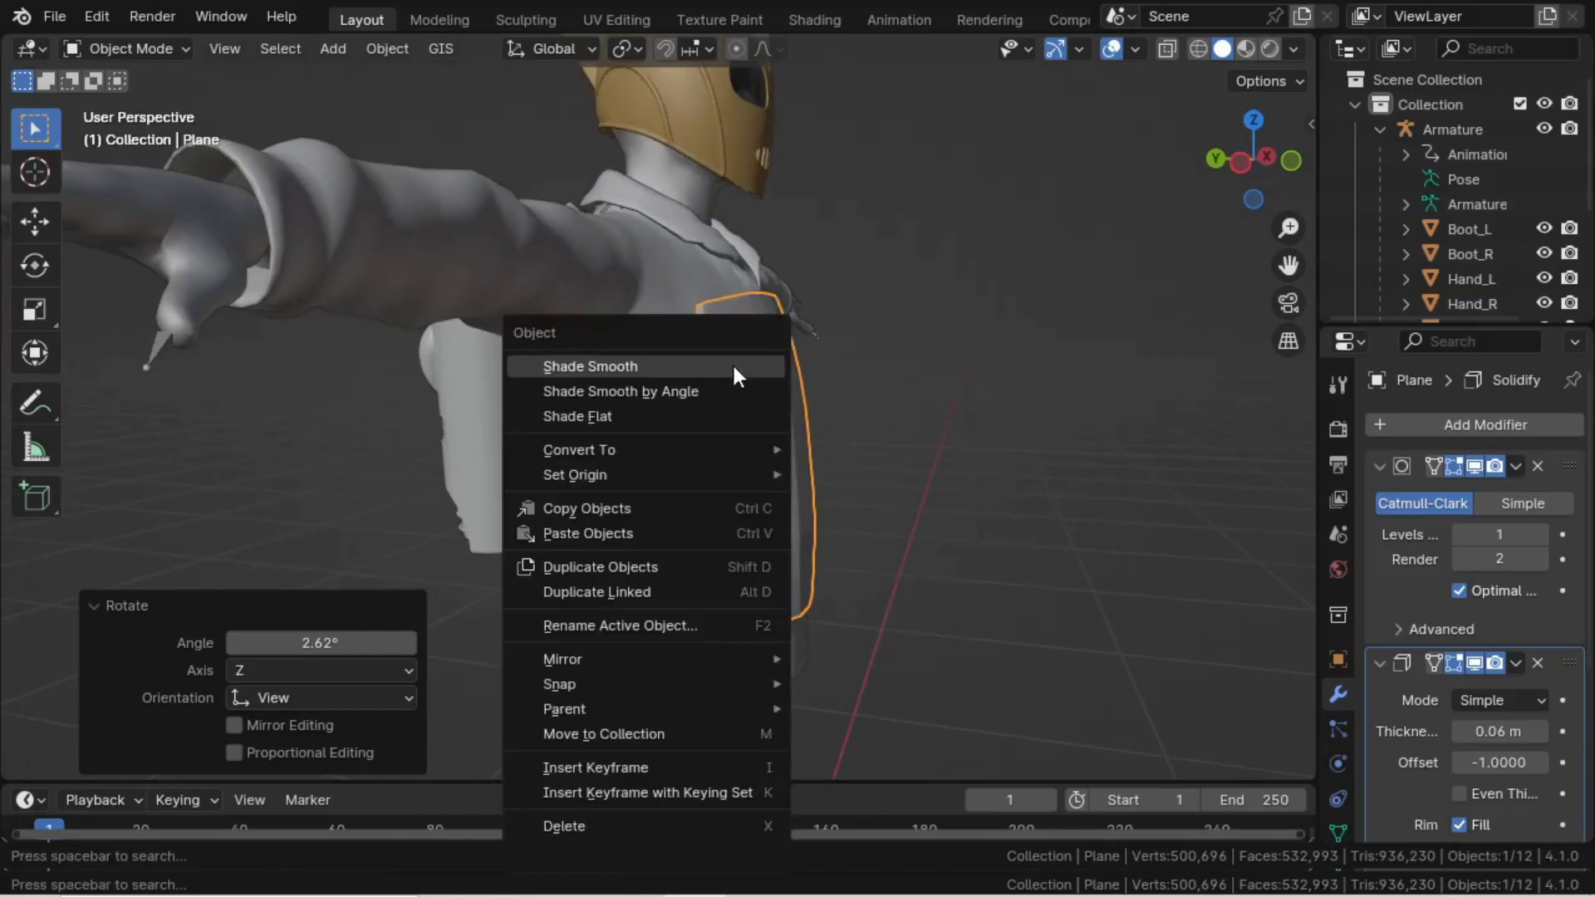
left_click(732, 369)
middle_click_drag(732, 369, 610, 459)
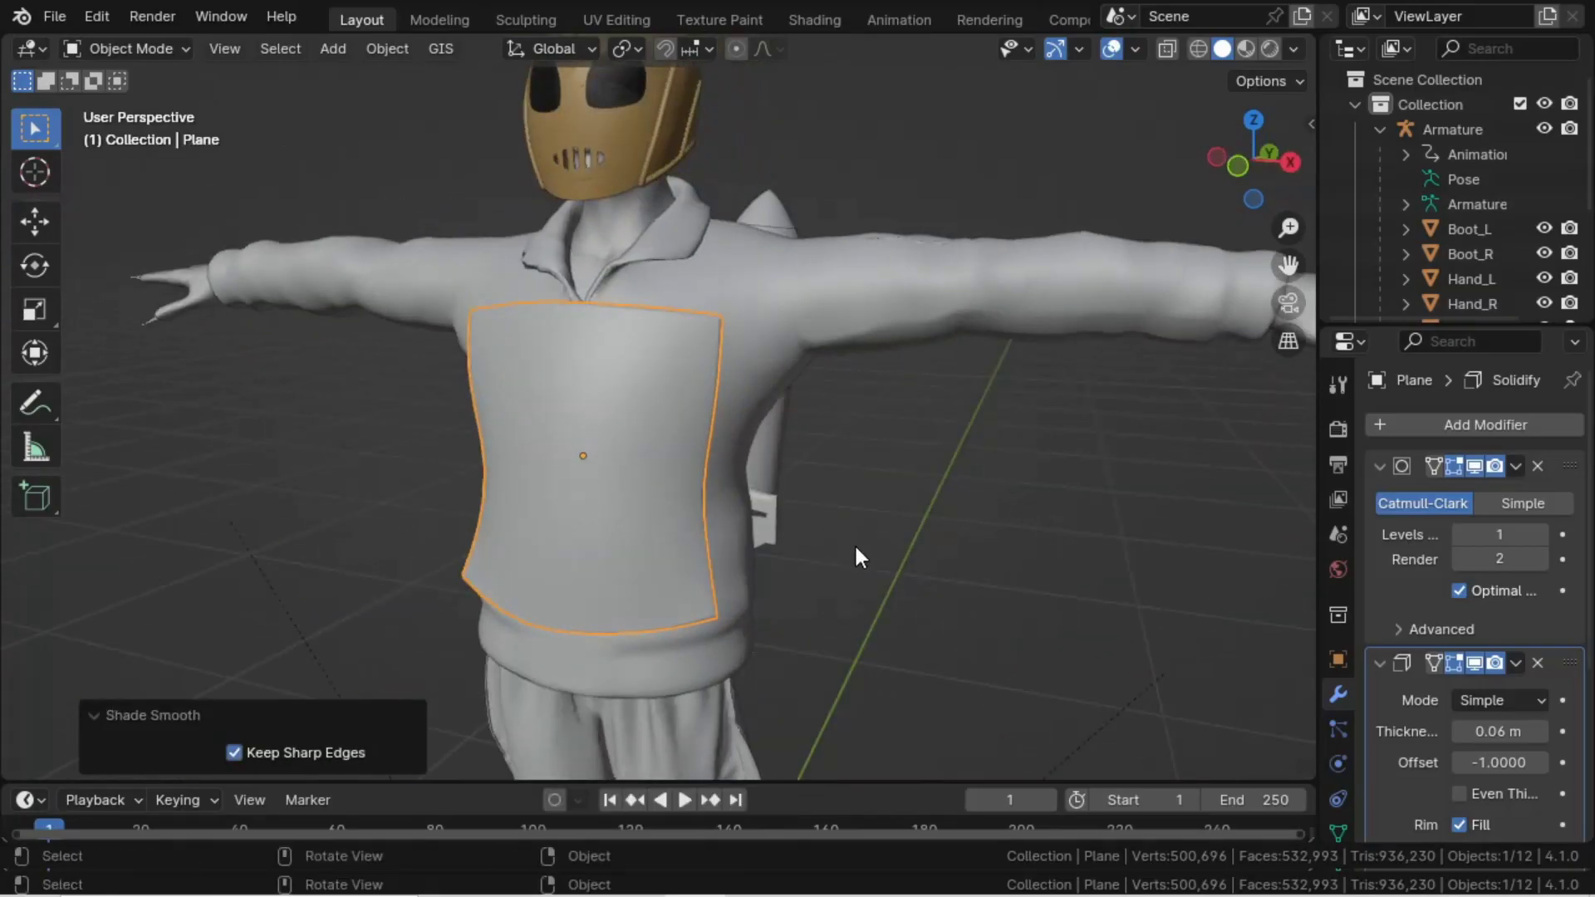
left_click(935, 565)
- Raise the chest plane's Subdivision Surface viewport level to 2
scroll(924, 551, "down", 4)
mouse_move(415, 490)
middle_mouse_down()
mouse_move(638, 423)
mouse_move(698, 456)
mouse_move(428, 477)
middle_mouse_up()
scroll(426, 468, "up", 3)
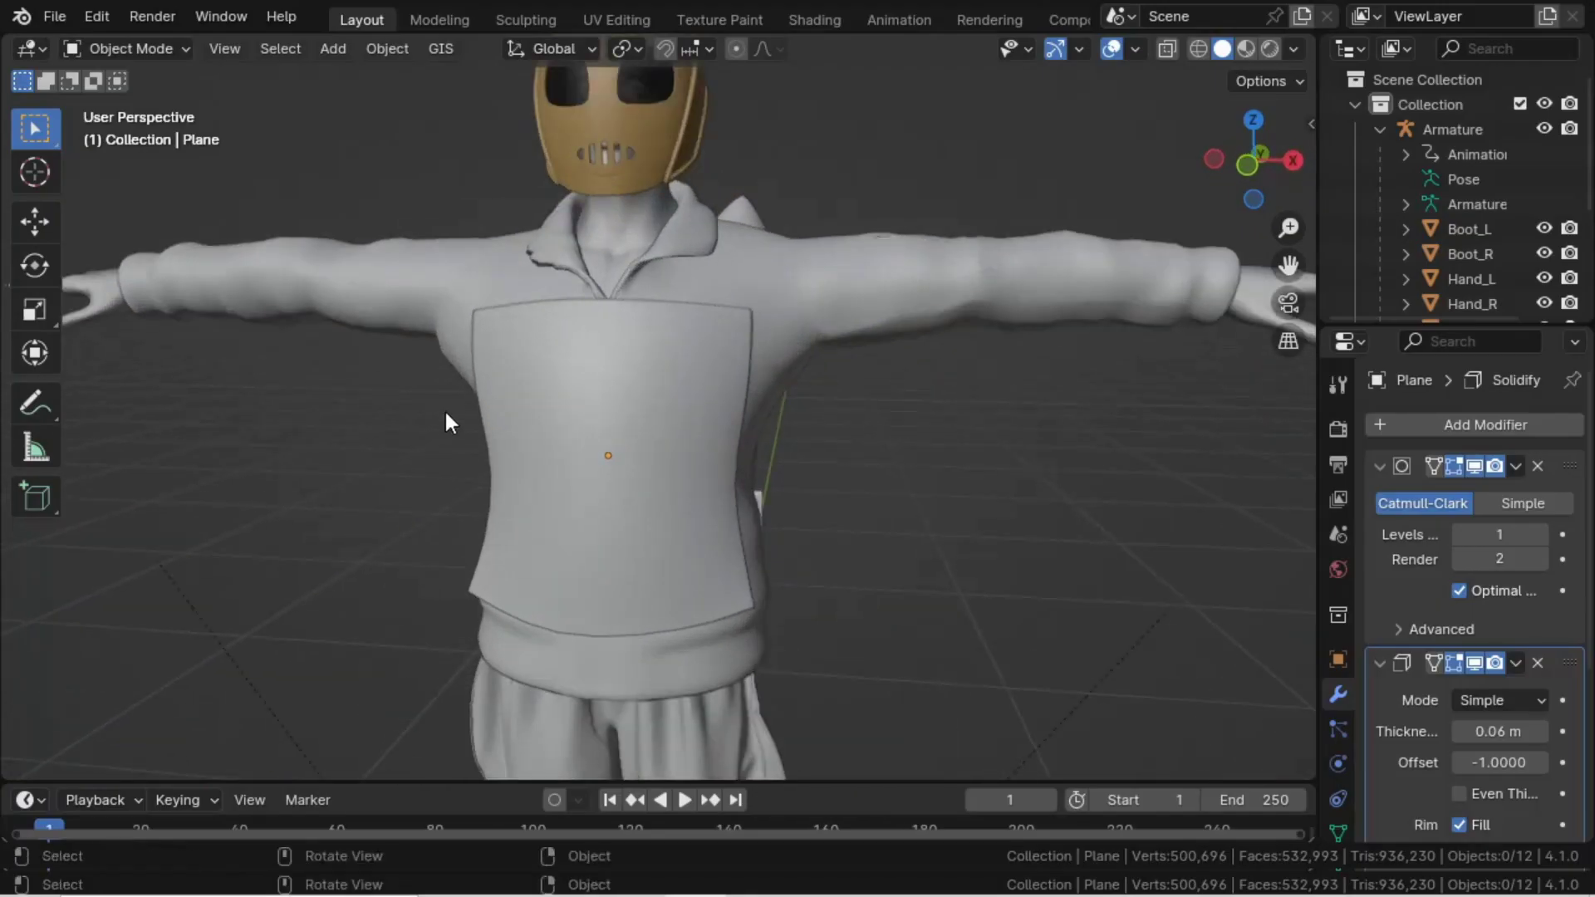
middle_click_drag(461, 347, 531, 490, "shift")
scroll(537, 449, "up", 3)
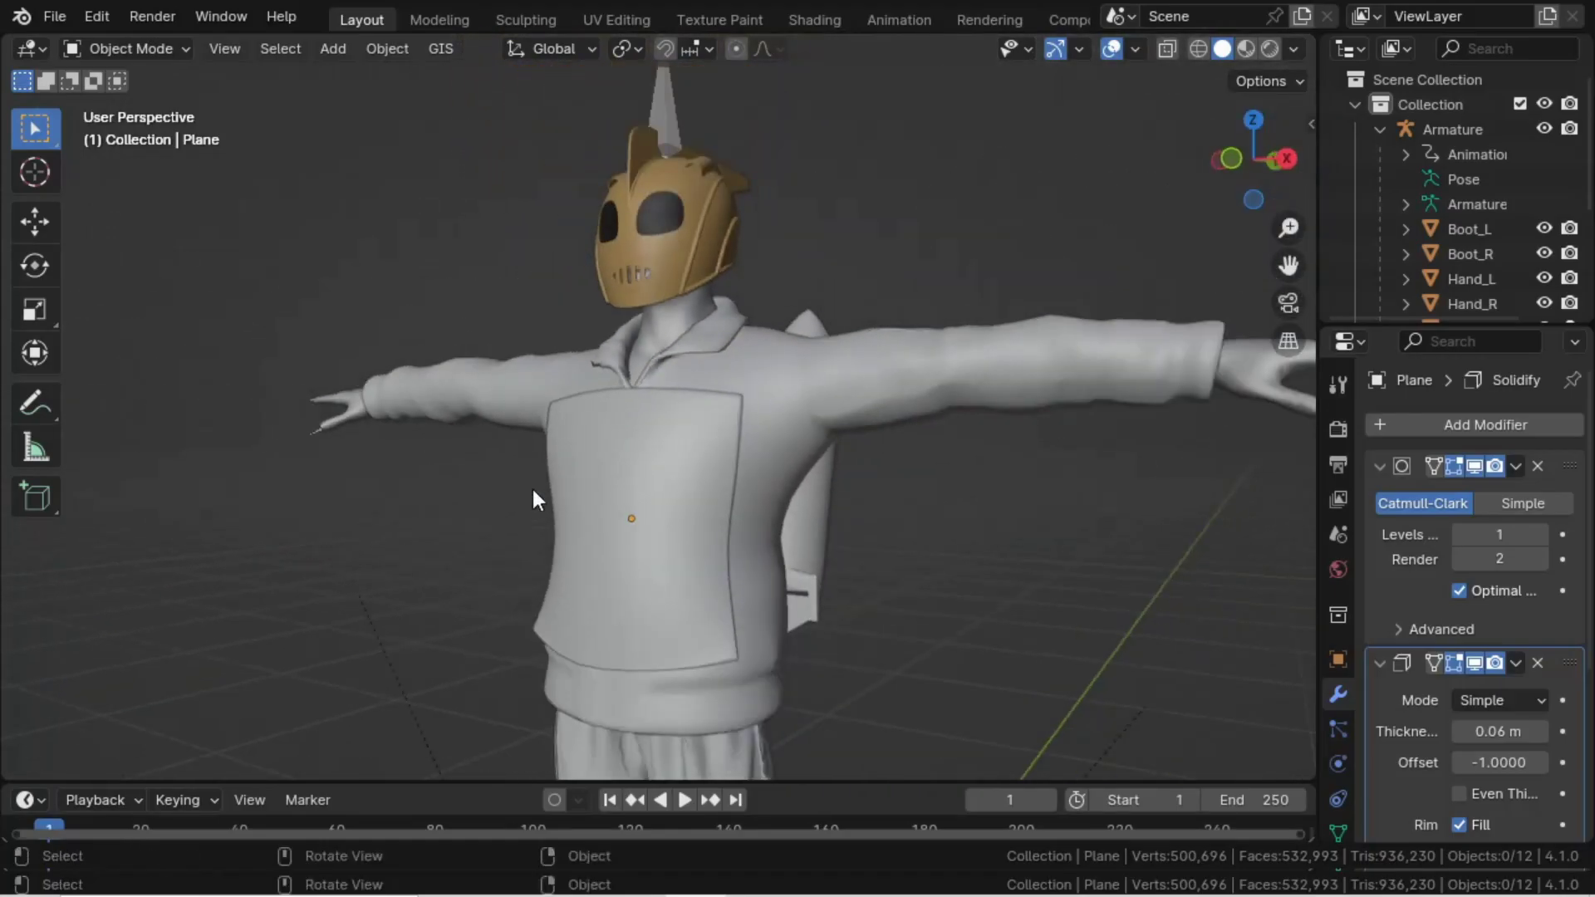
left_click(1539, 536)
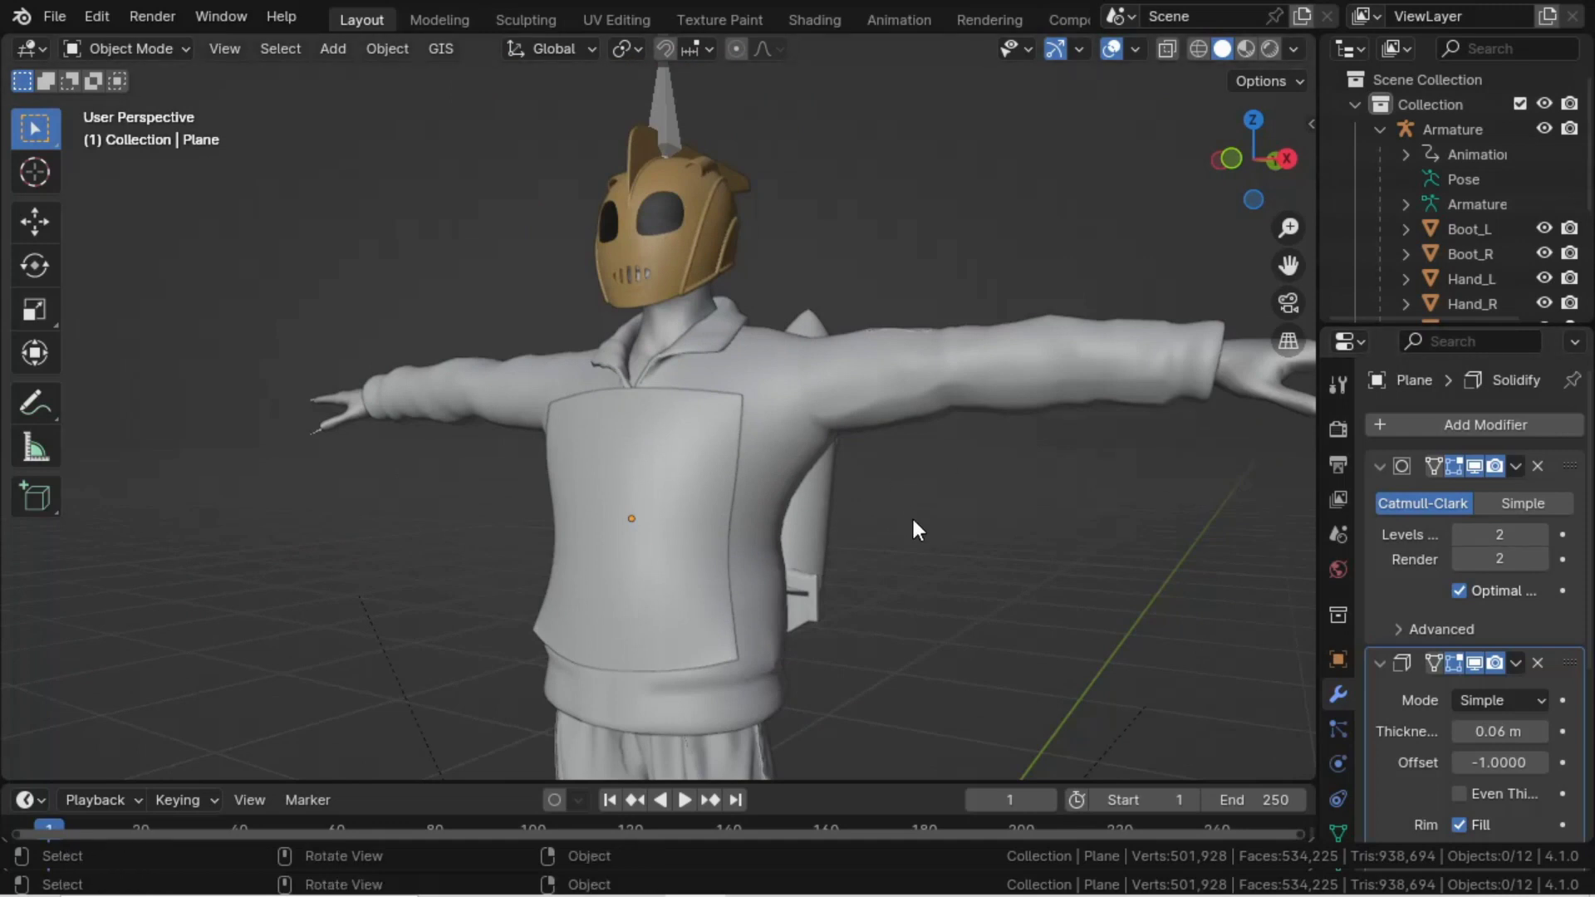
- Check the chest piece from the front view and save the Rocketeer_Main.blend file
middle_click_drag(679, 497, 896, 551)
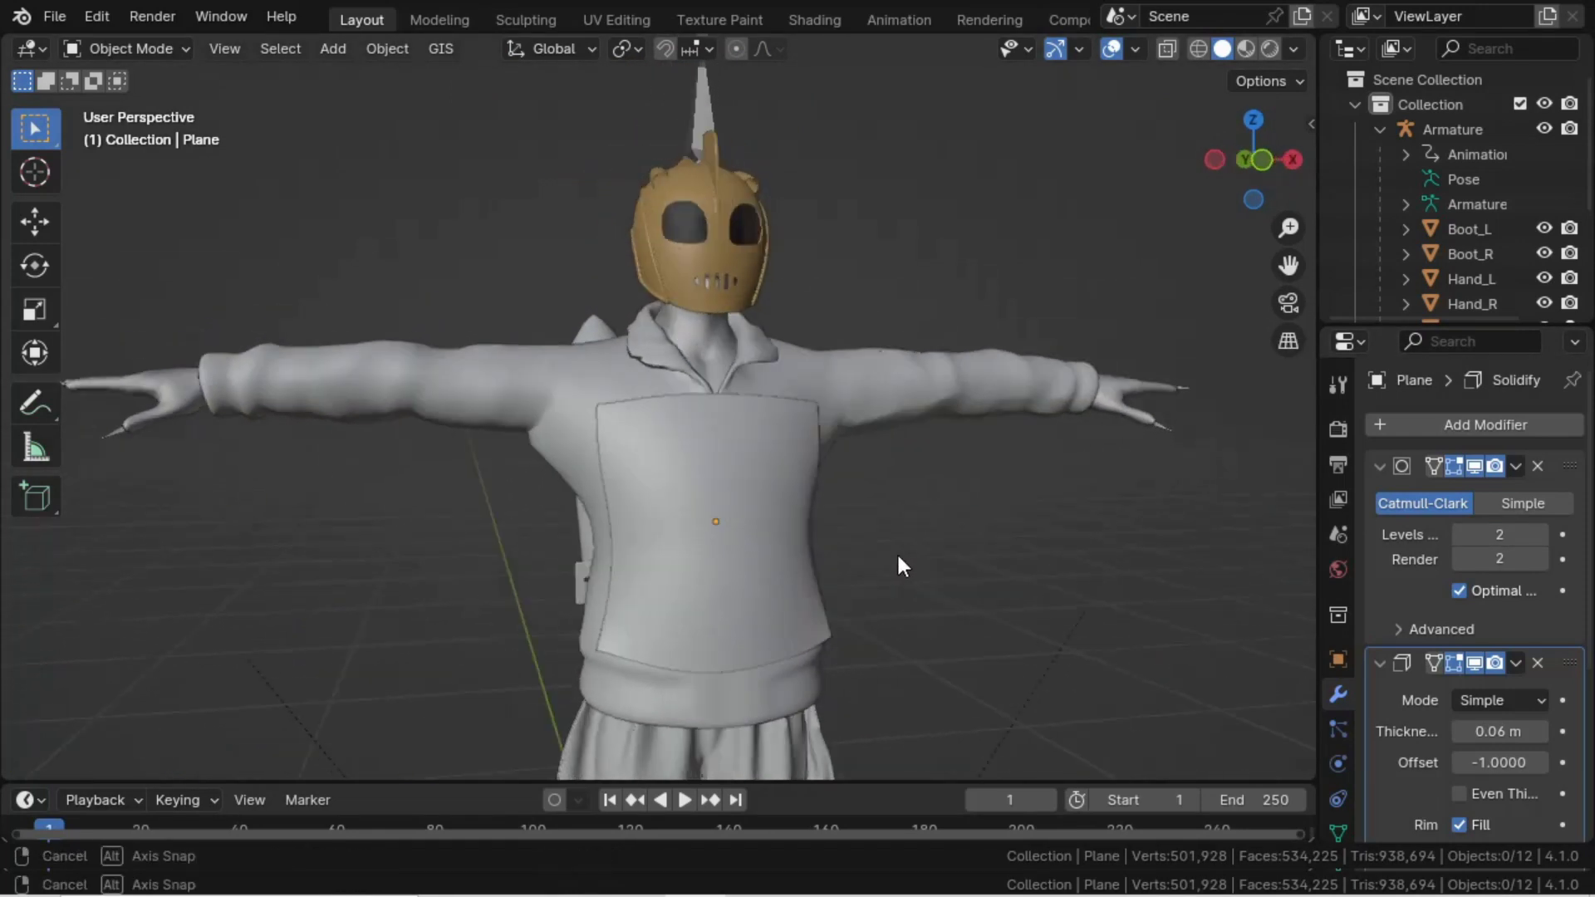
key("KP_1")
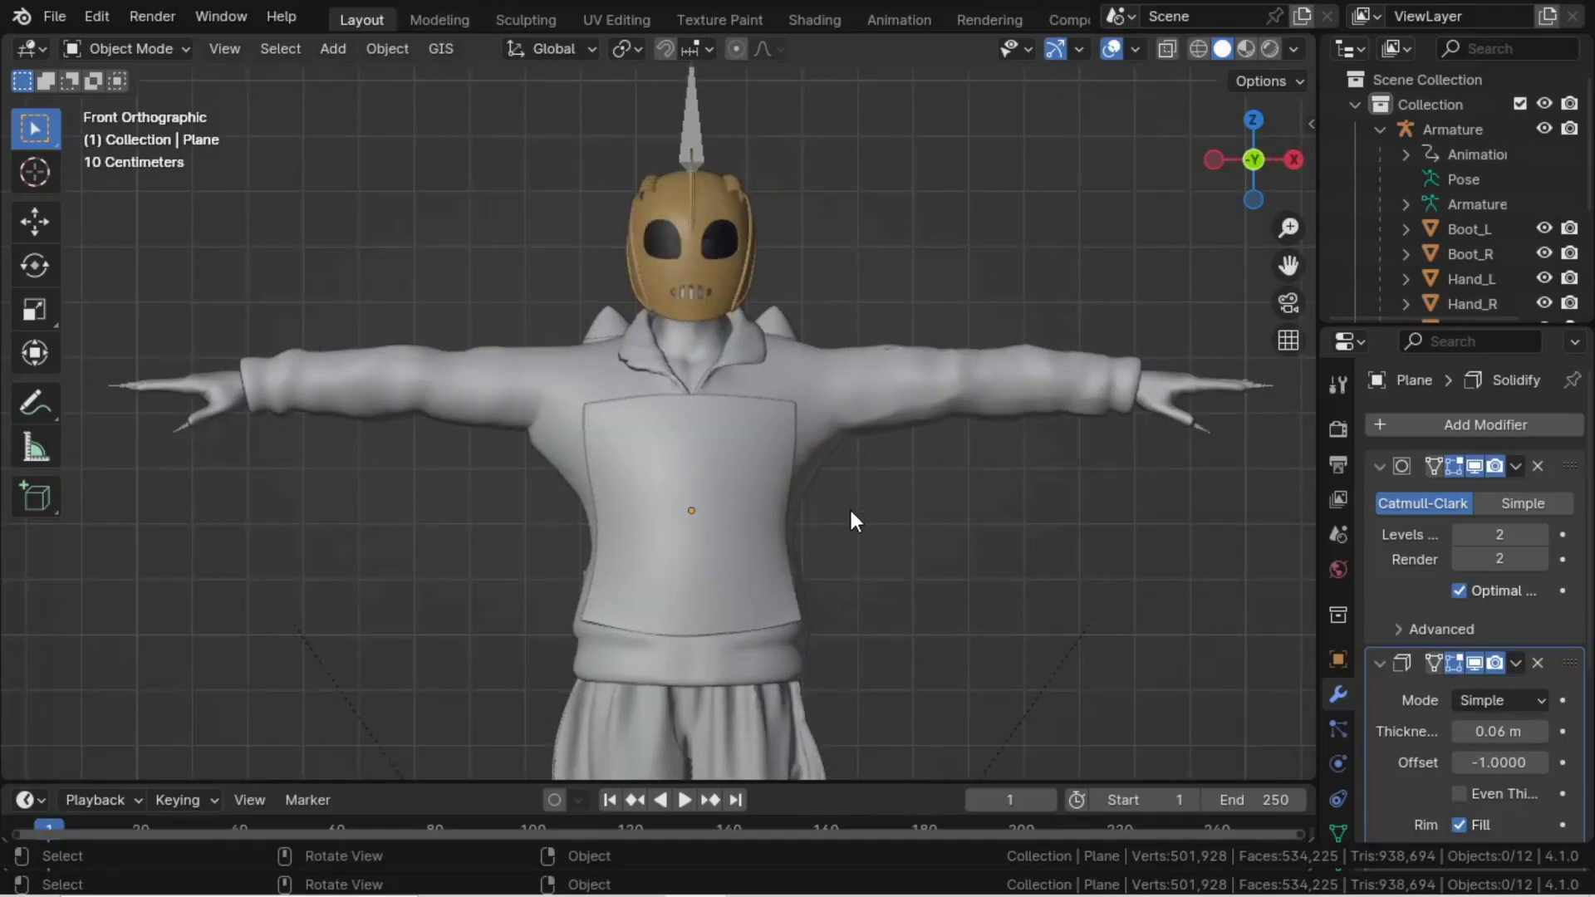
key("ctrl")
key("ctrl+s")
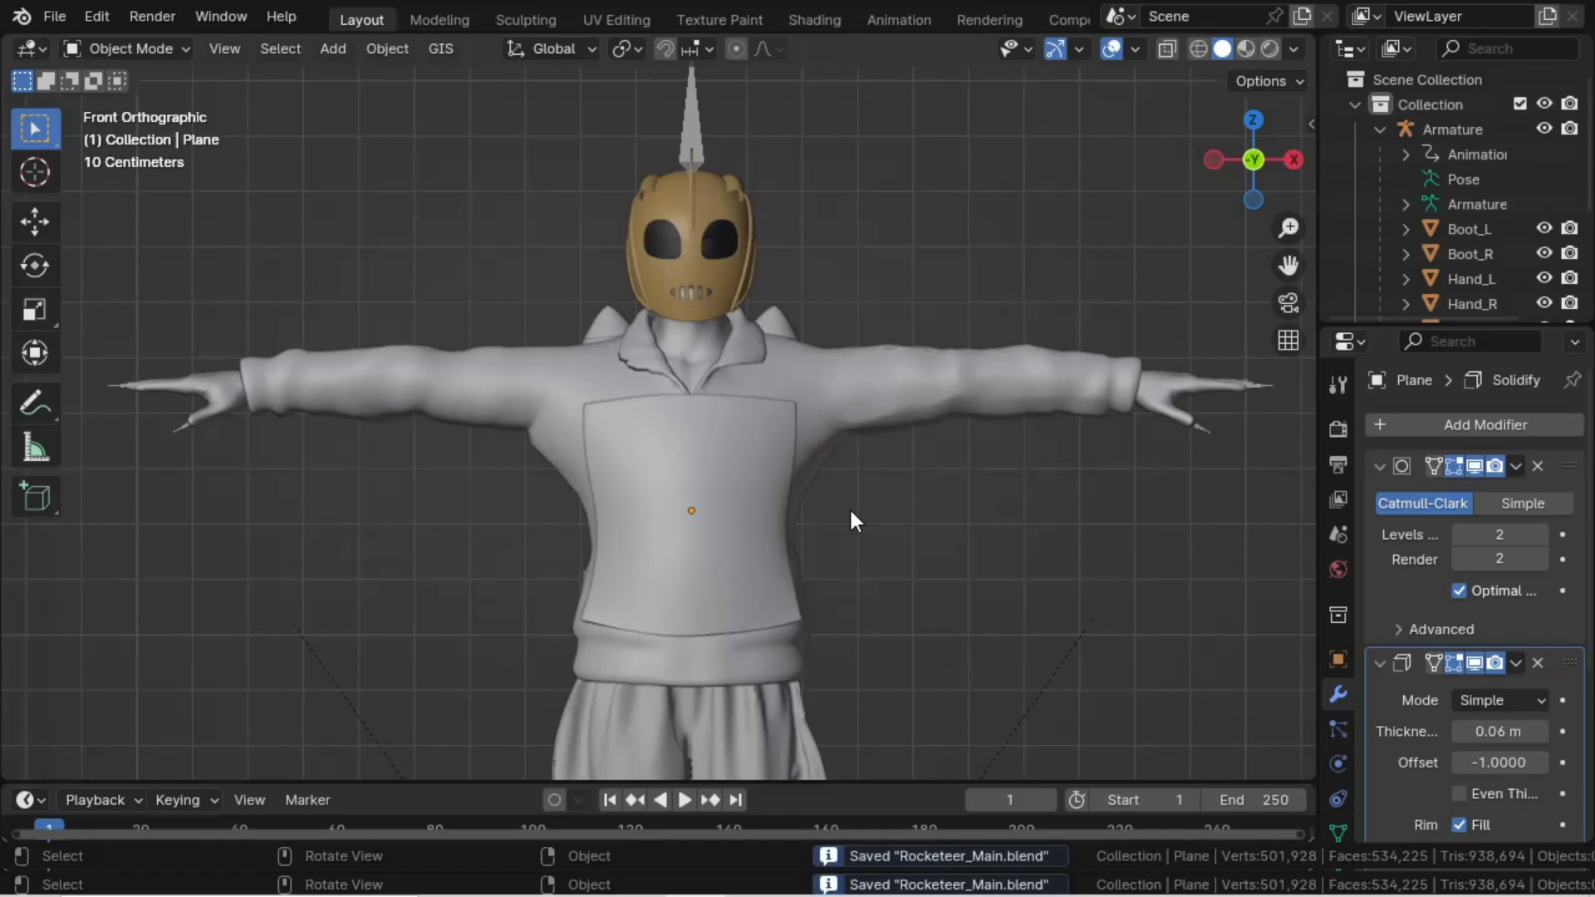
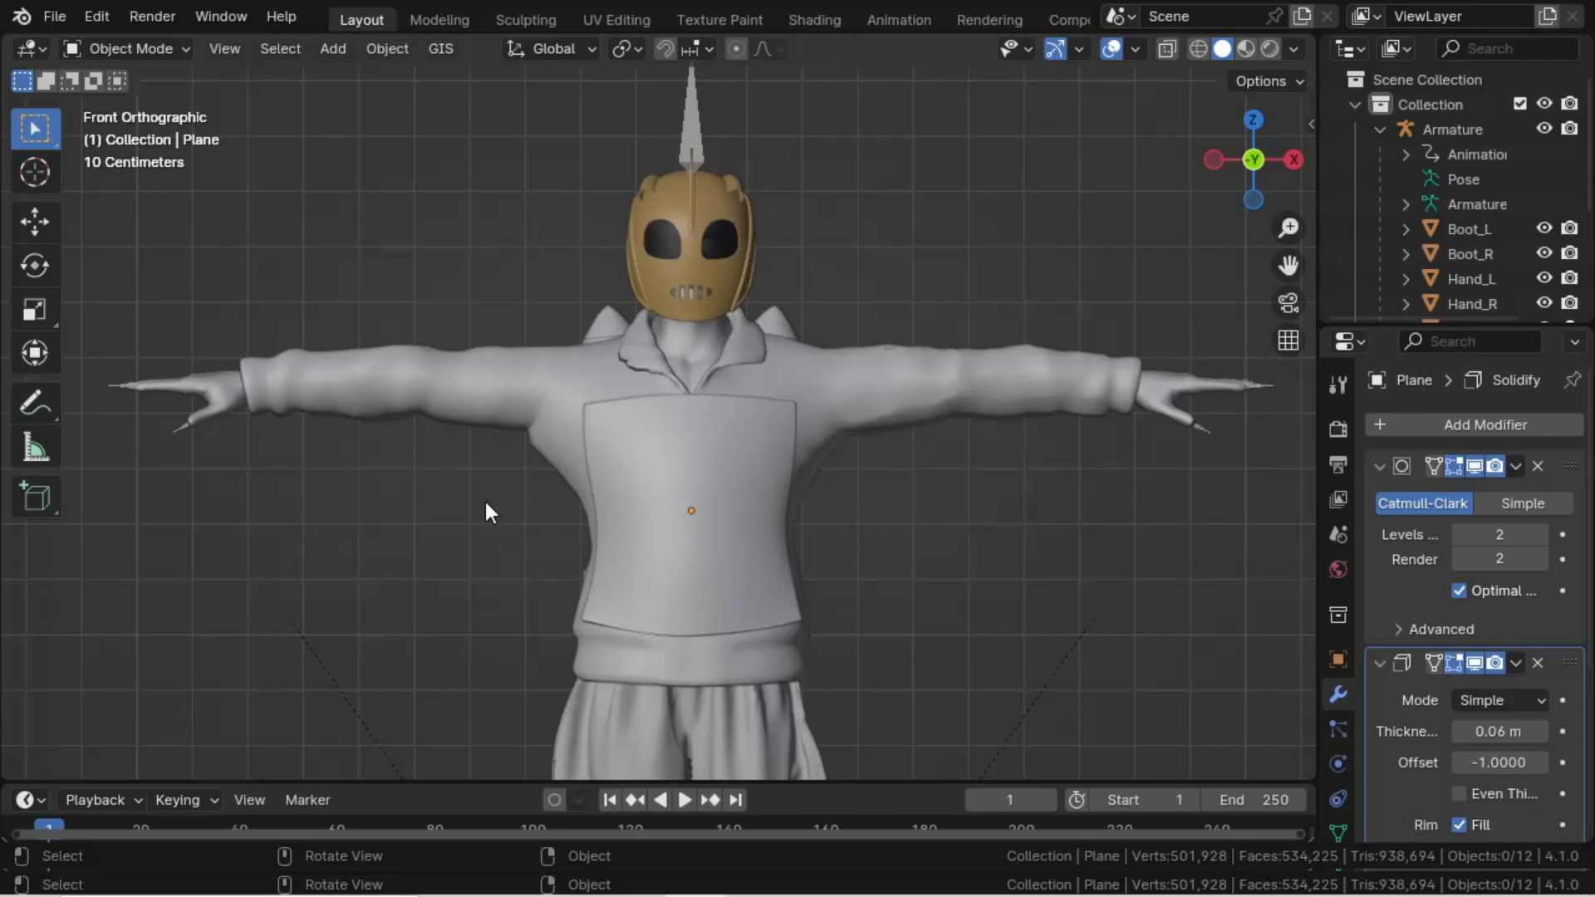
mouse_move(752, 881)
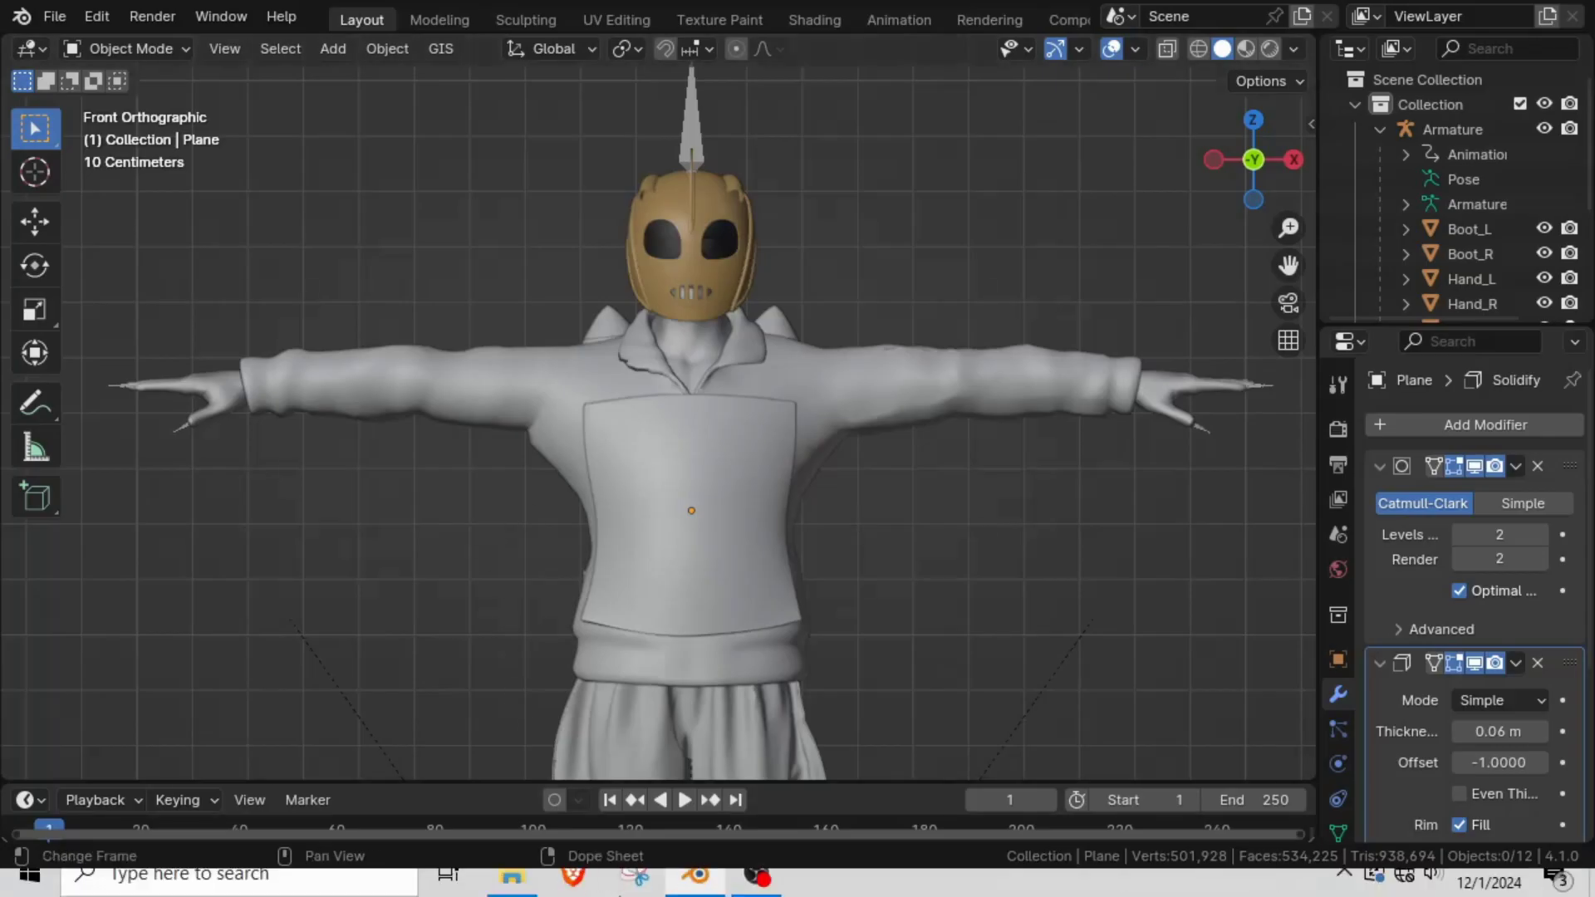
left_click(755, 877)
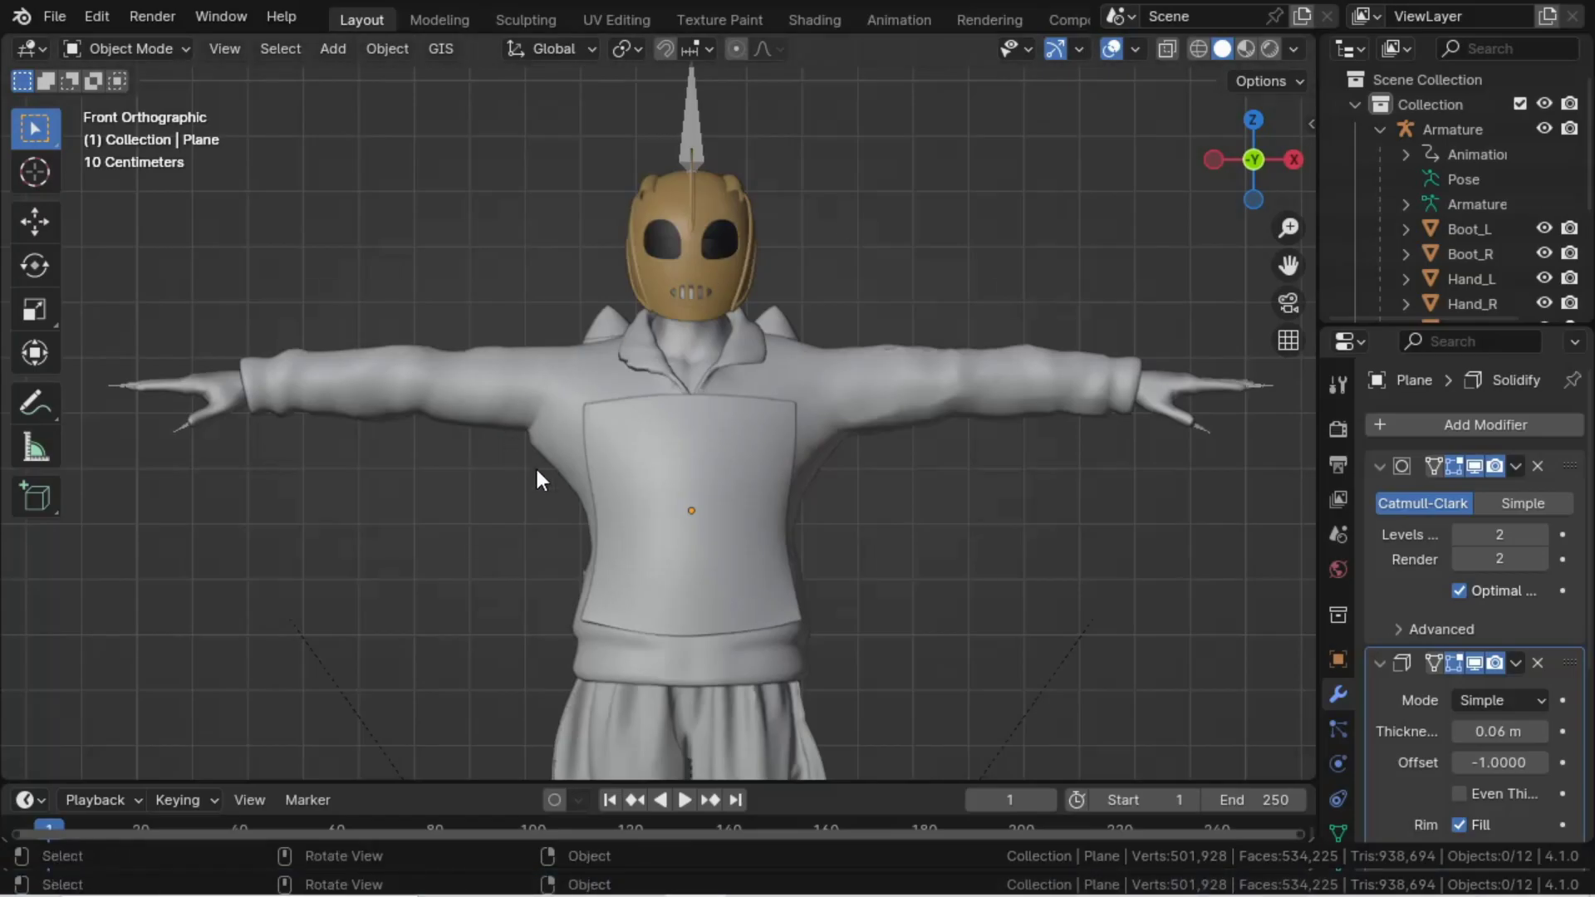
- Open the choice of mesh primitives for adding a new object to the scene
key("shift+a")
mouse_move(494, 377)
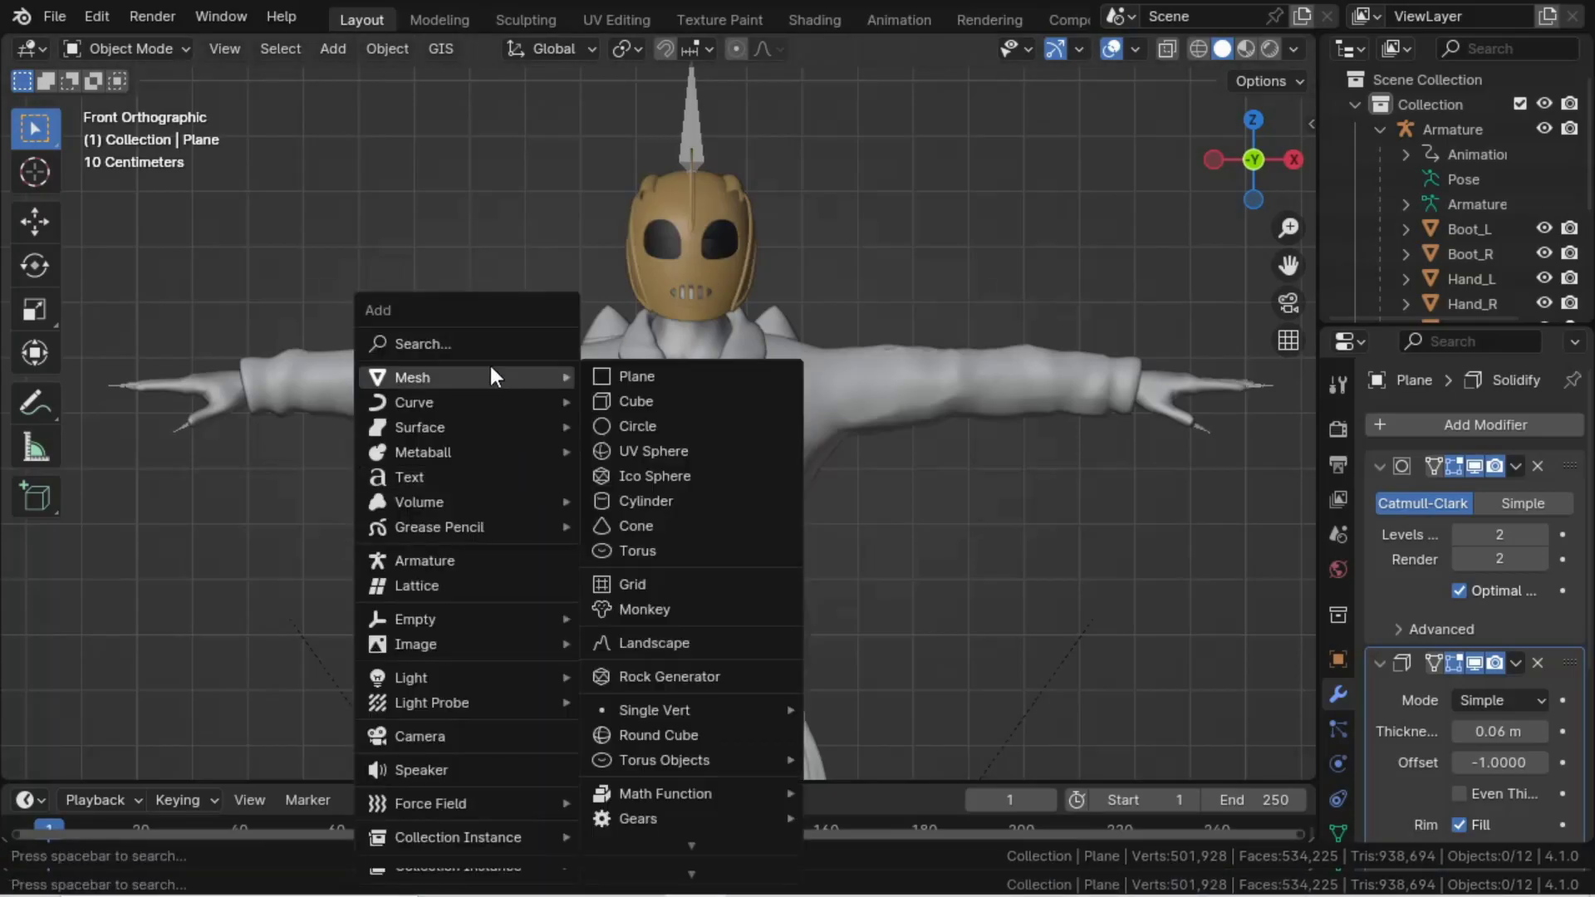
- Add a UV sphere with 32 segments, 16 rings and a 1 m radius at the world origin
left_click(684, 445)
scroll(685, 462, "down", 10)
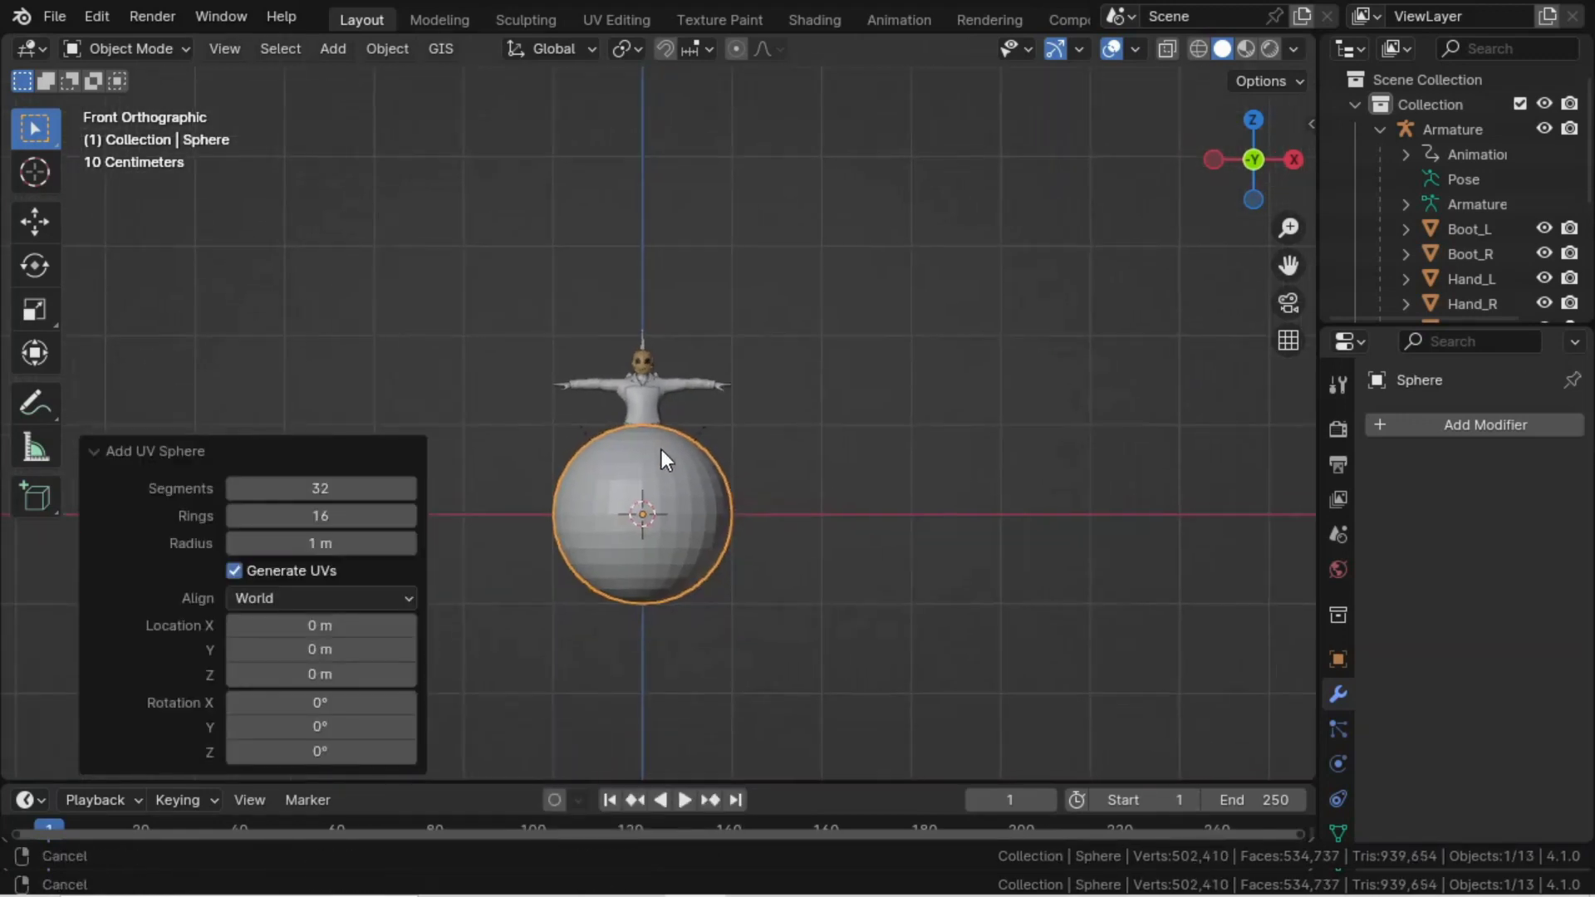
key("KP_Decimal")
- Delete the faces of the sphere's lower half in wireframe display, keeping the upper dome
key("Tab")
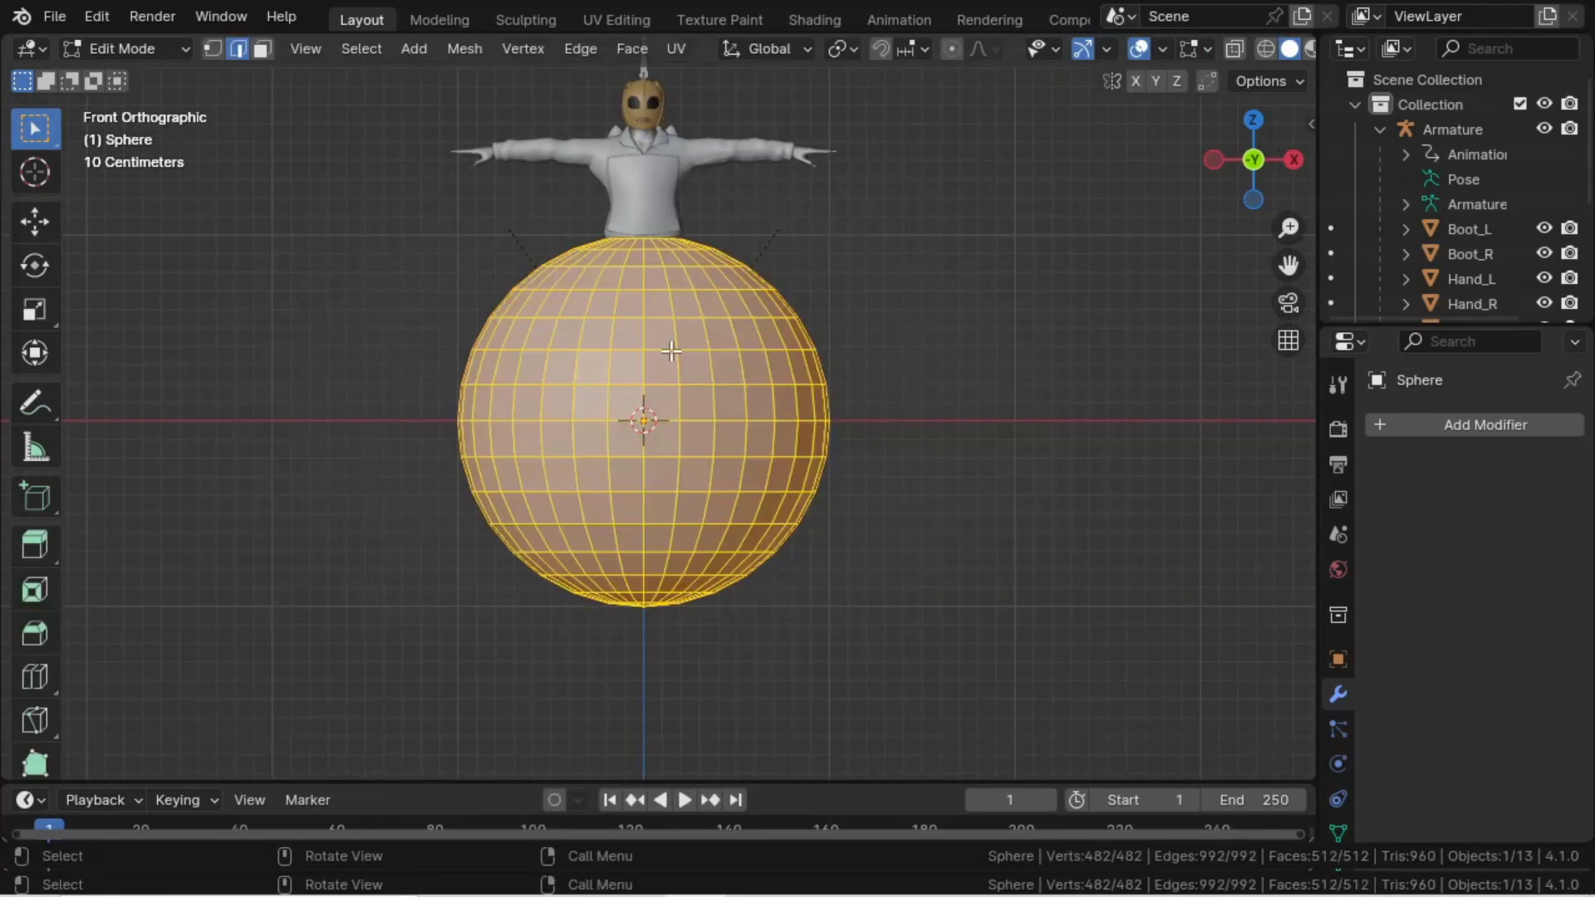
key("z")
left_click(427, 341)
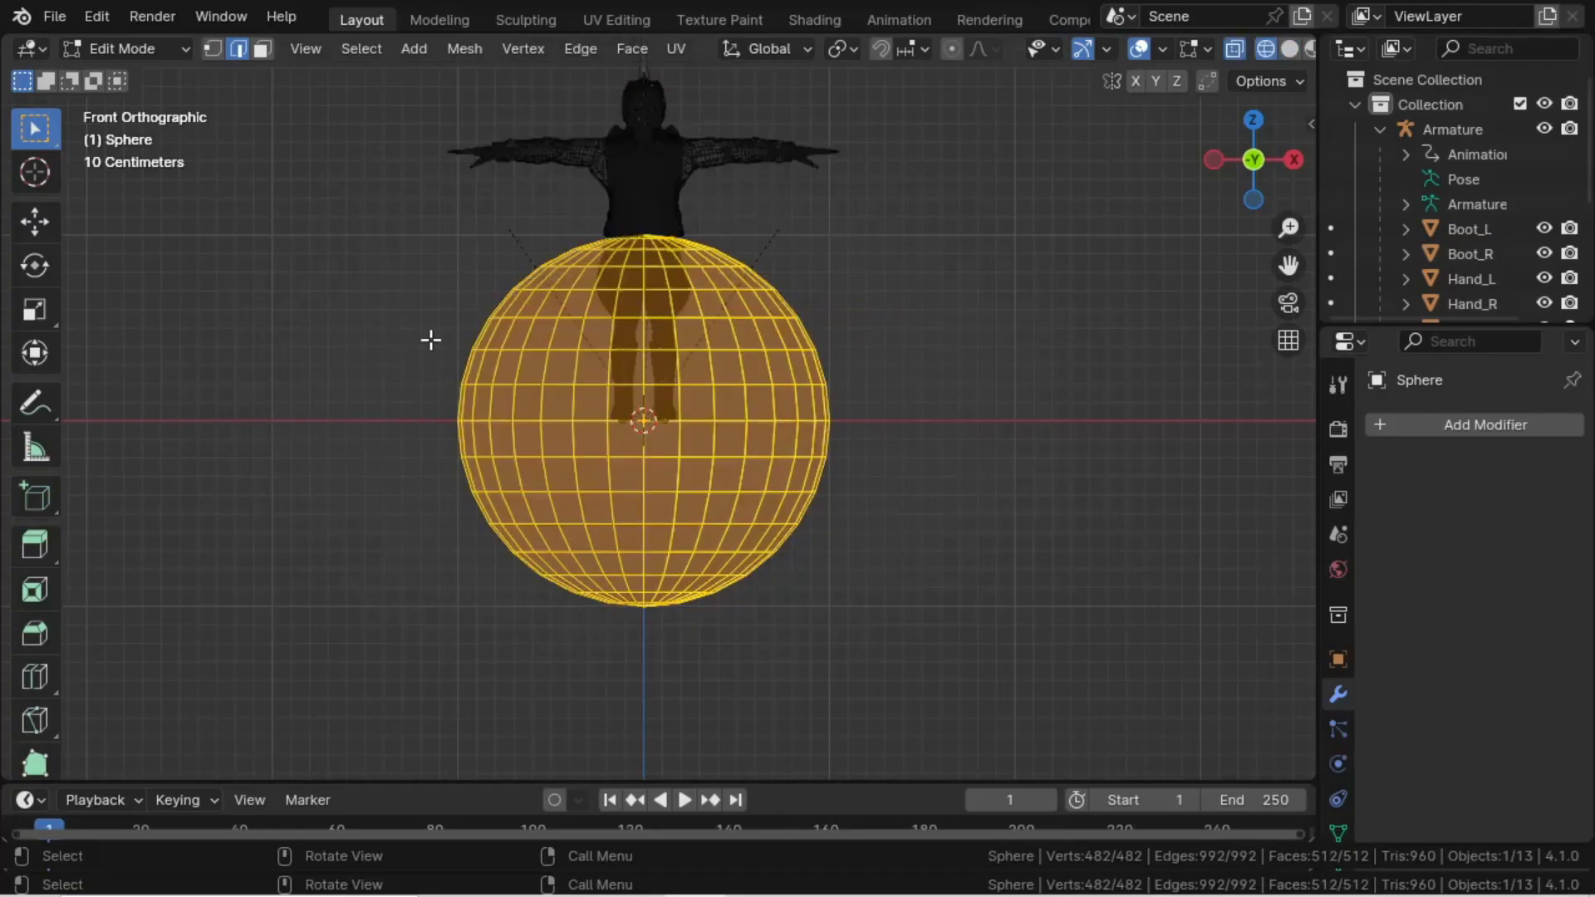
left_click(266, 48)
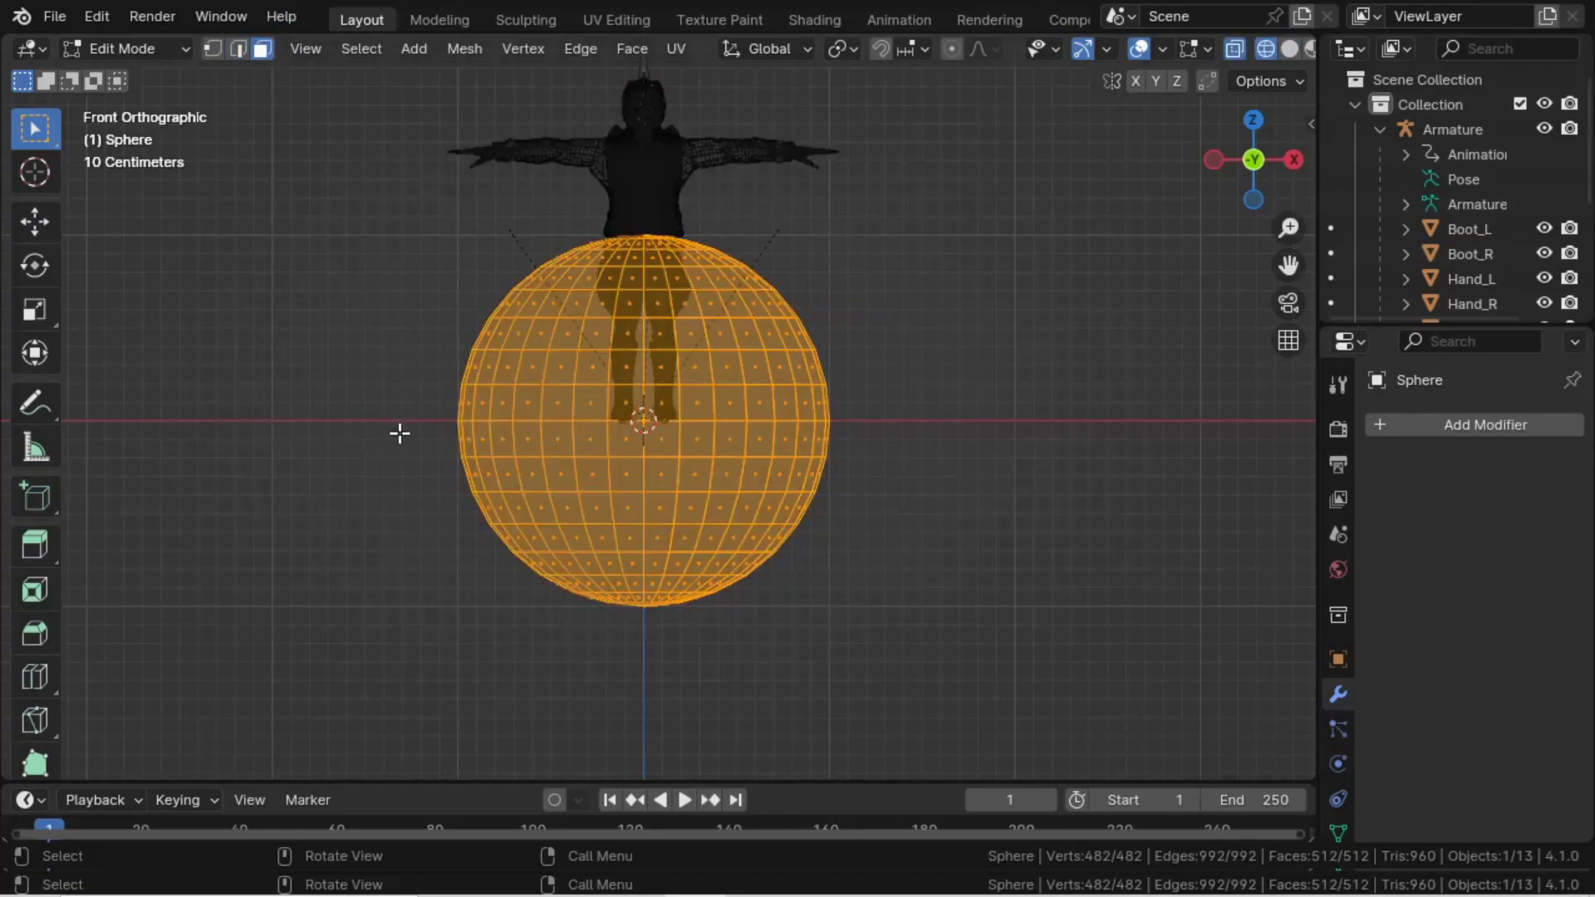
left_click_drag(405, 434, 1072, 642)
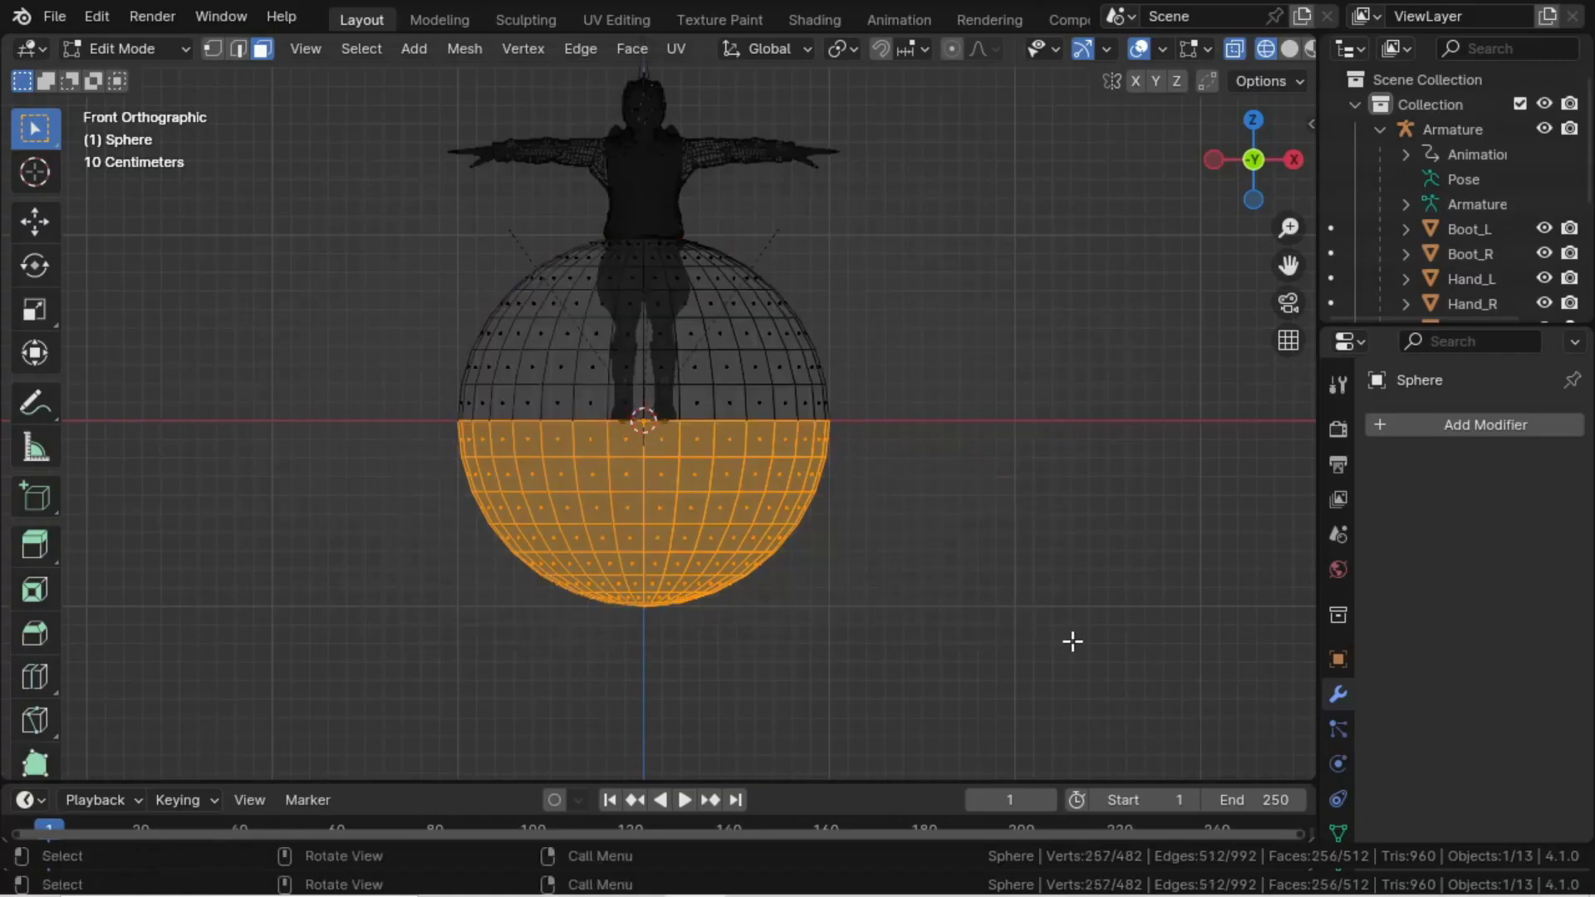
key("x")
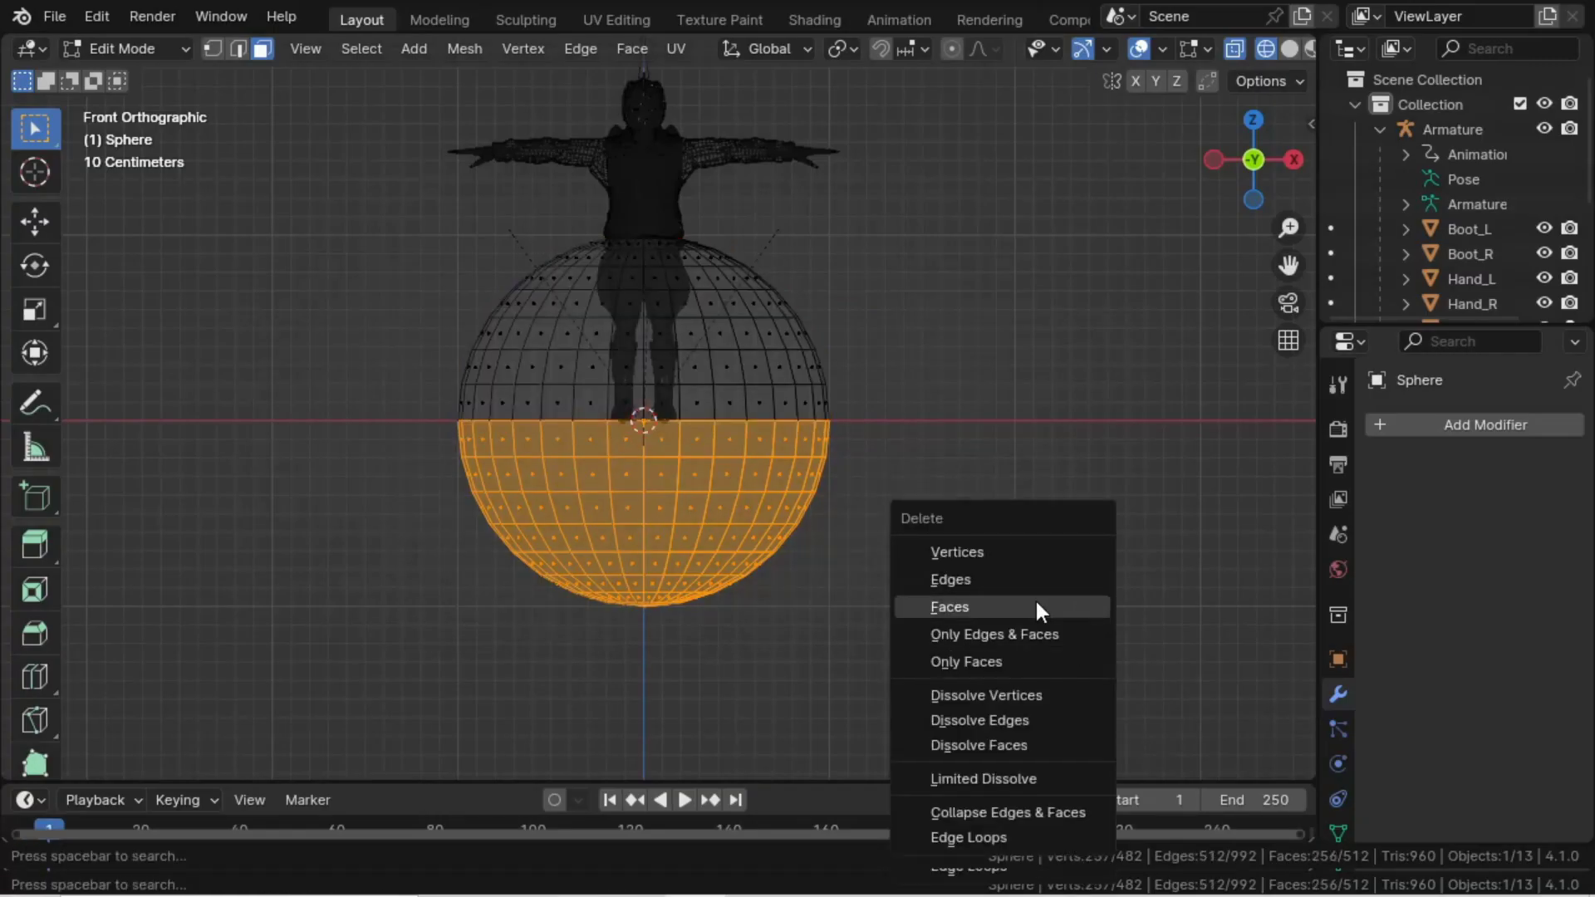
left_click(1002, 606)
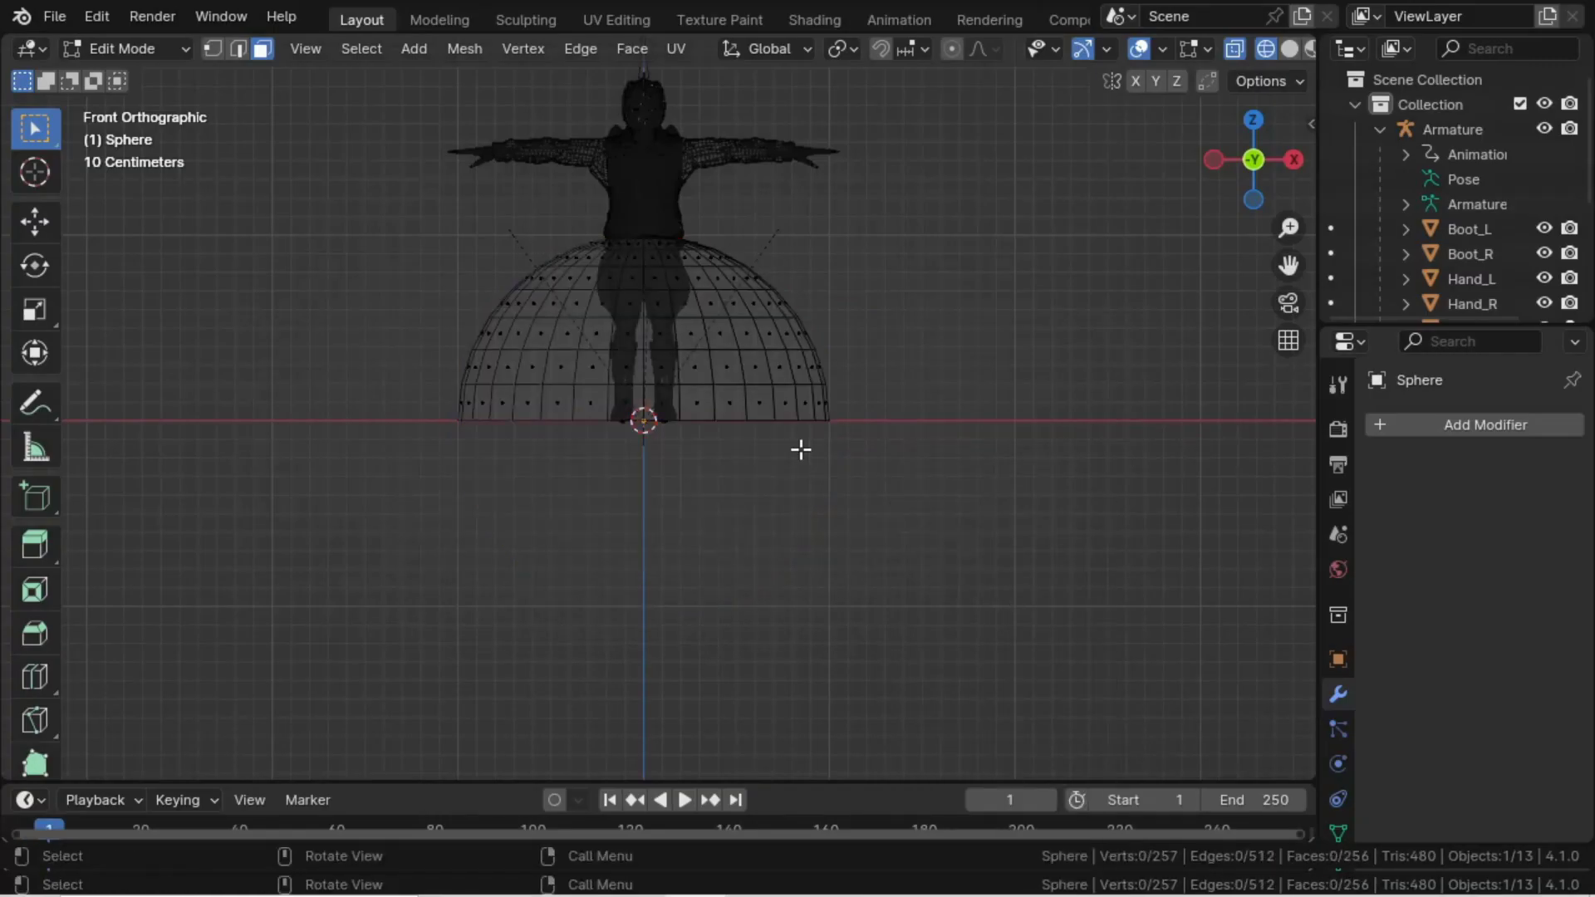
- Flatten the dome by scaling it to about 0.143 along Z
key("Tab")
key("s")
key("z")
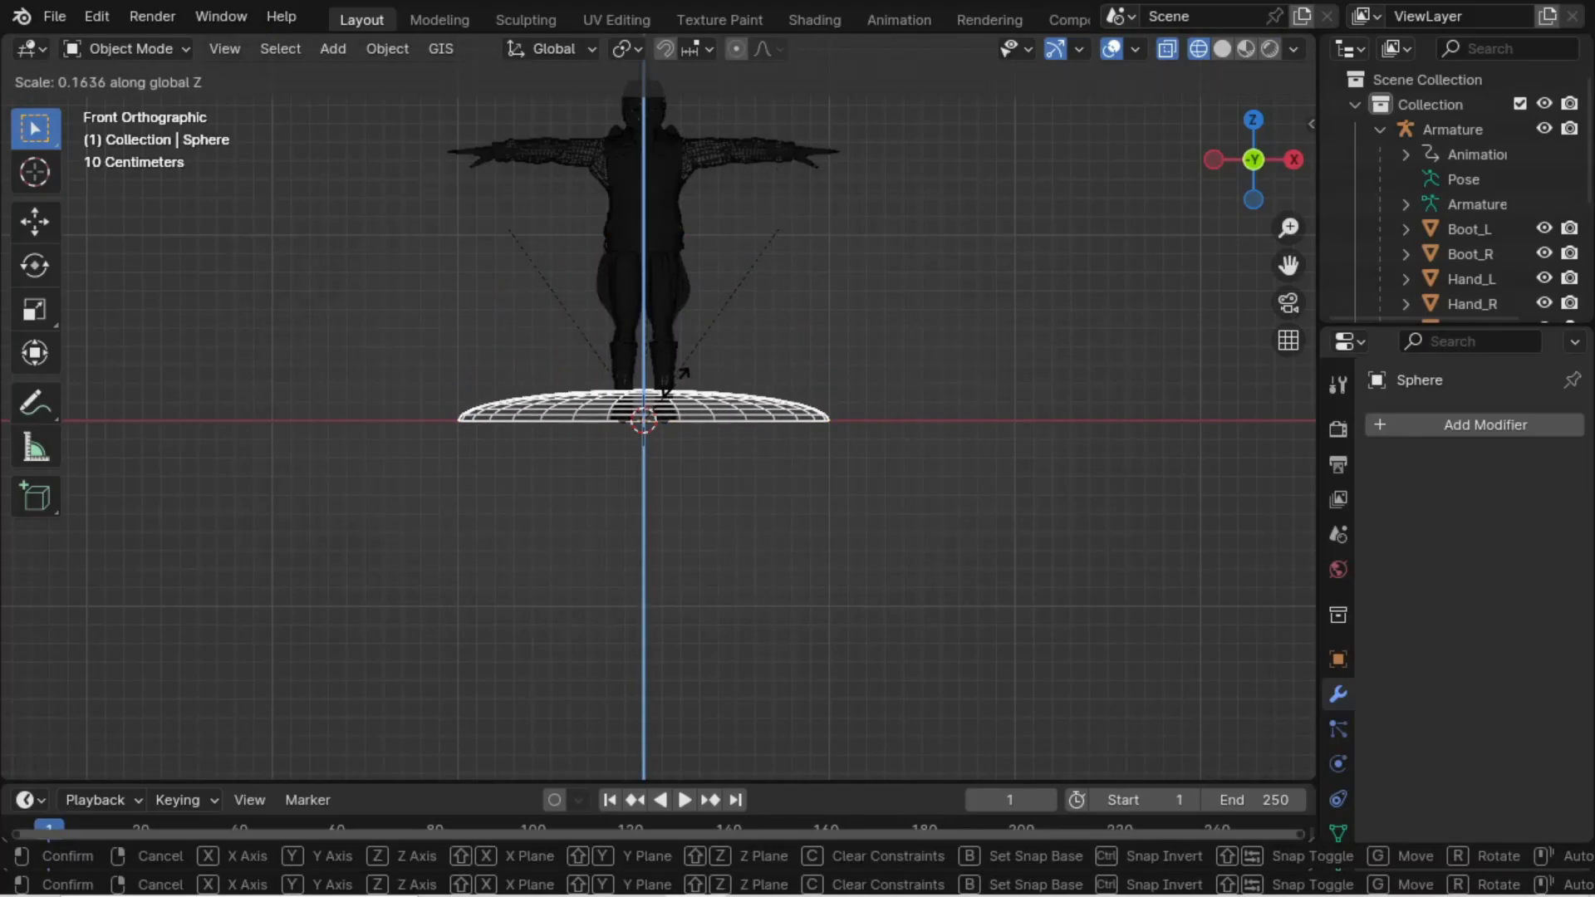
left_click(672, 387)
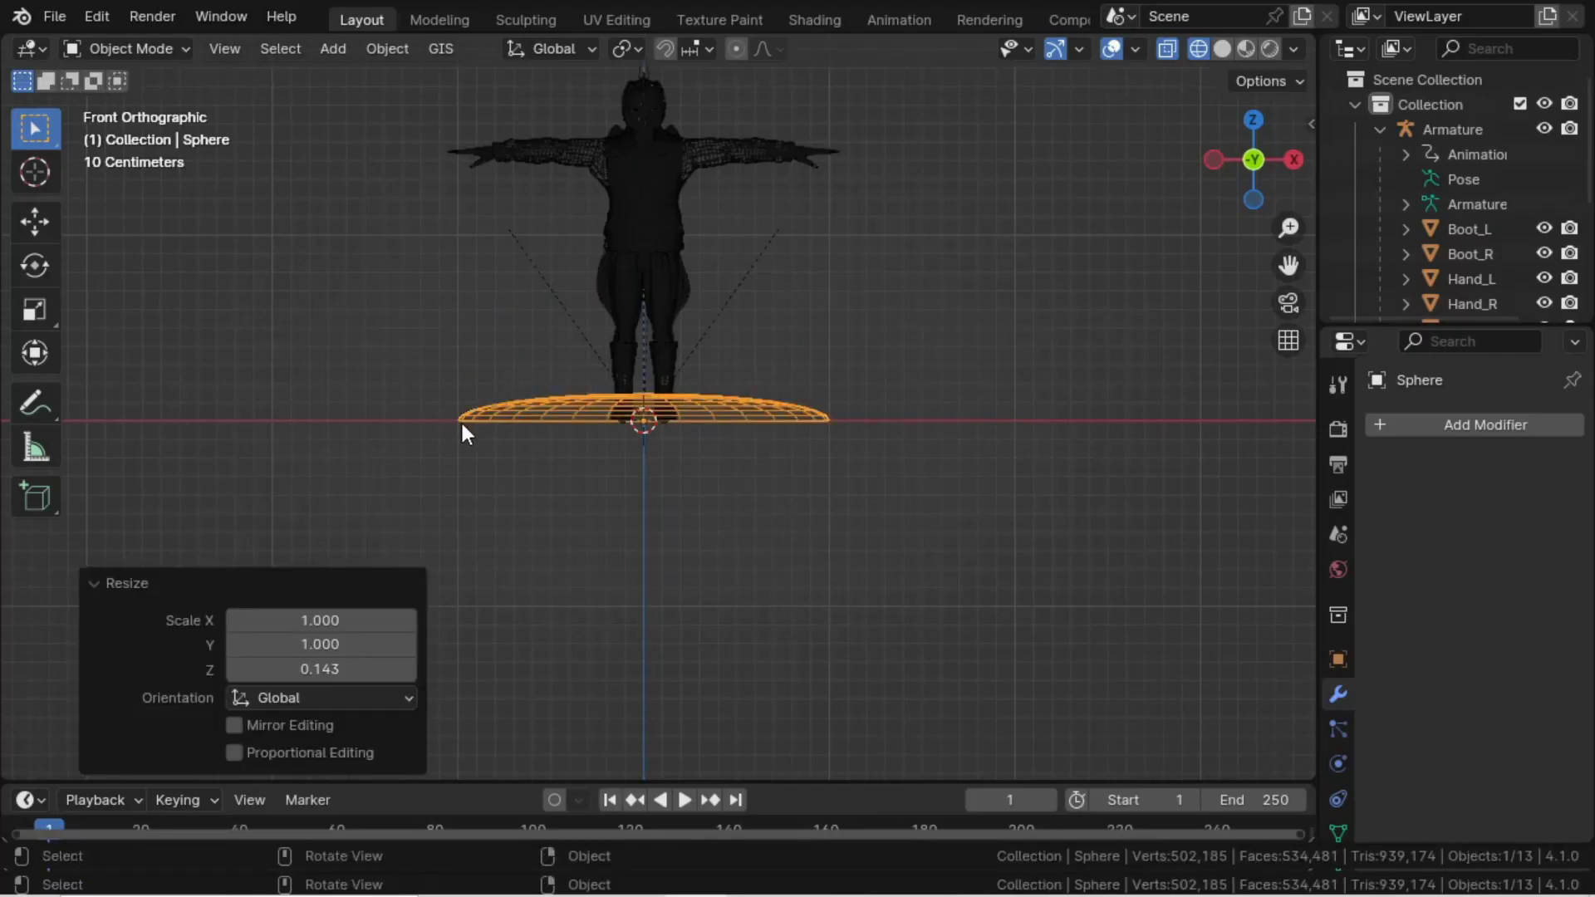
- Extrude the dome's bottom edge loop straight down by about 0.032 m to form a short rim
key("Tab")
scroll(460, 423, "up", 5)
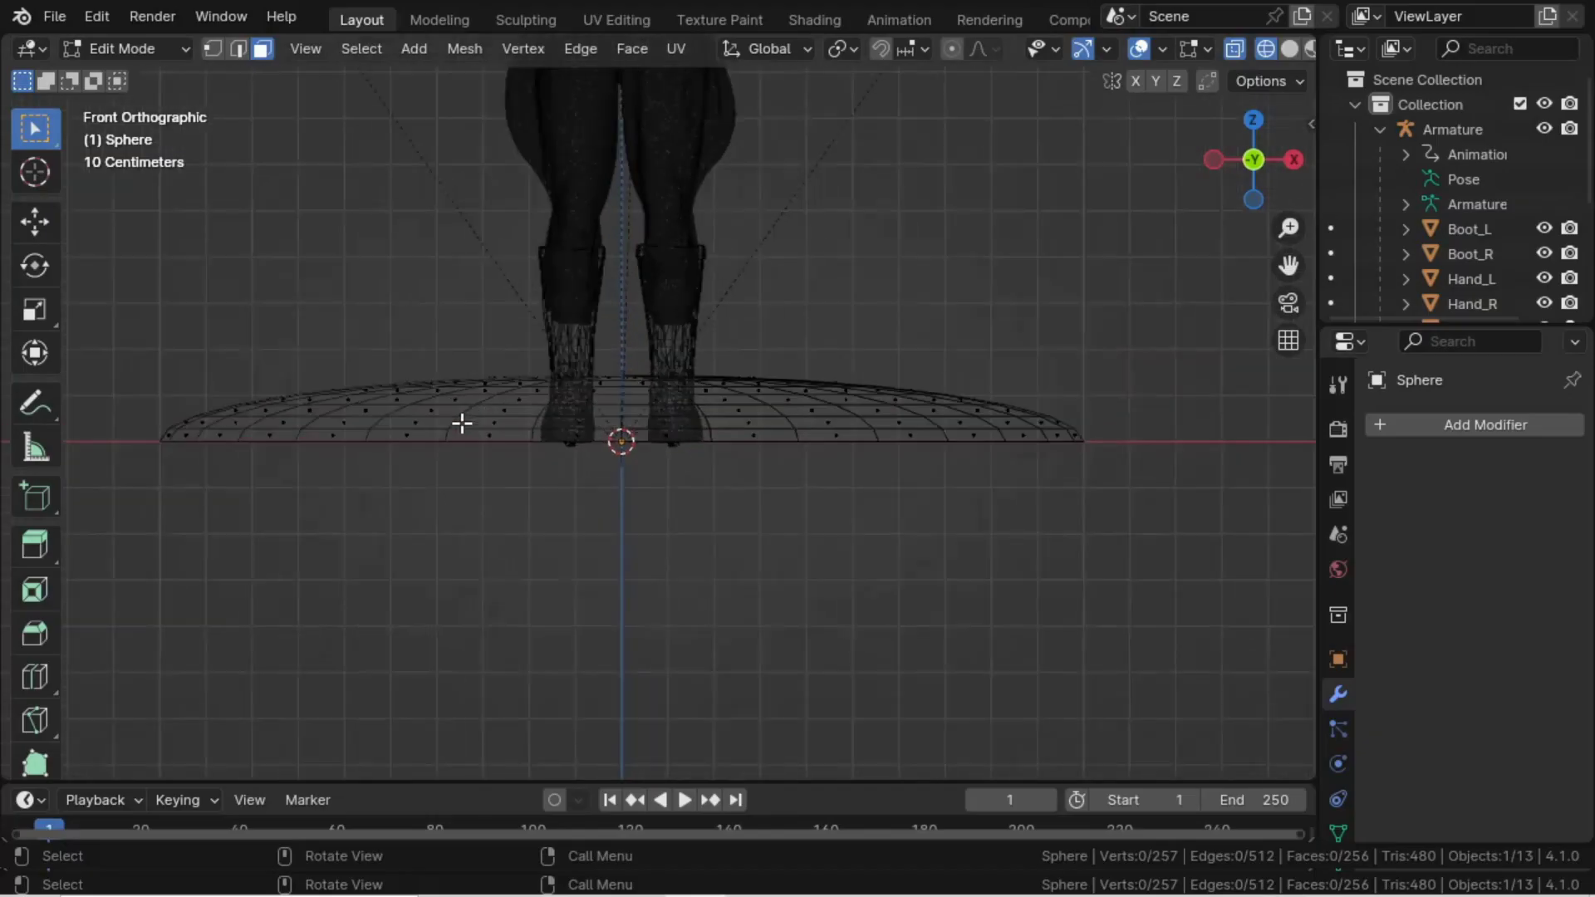
left_click(213, 49)
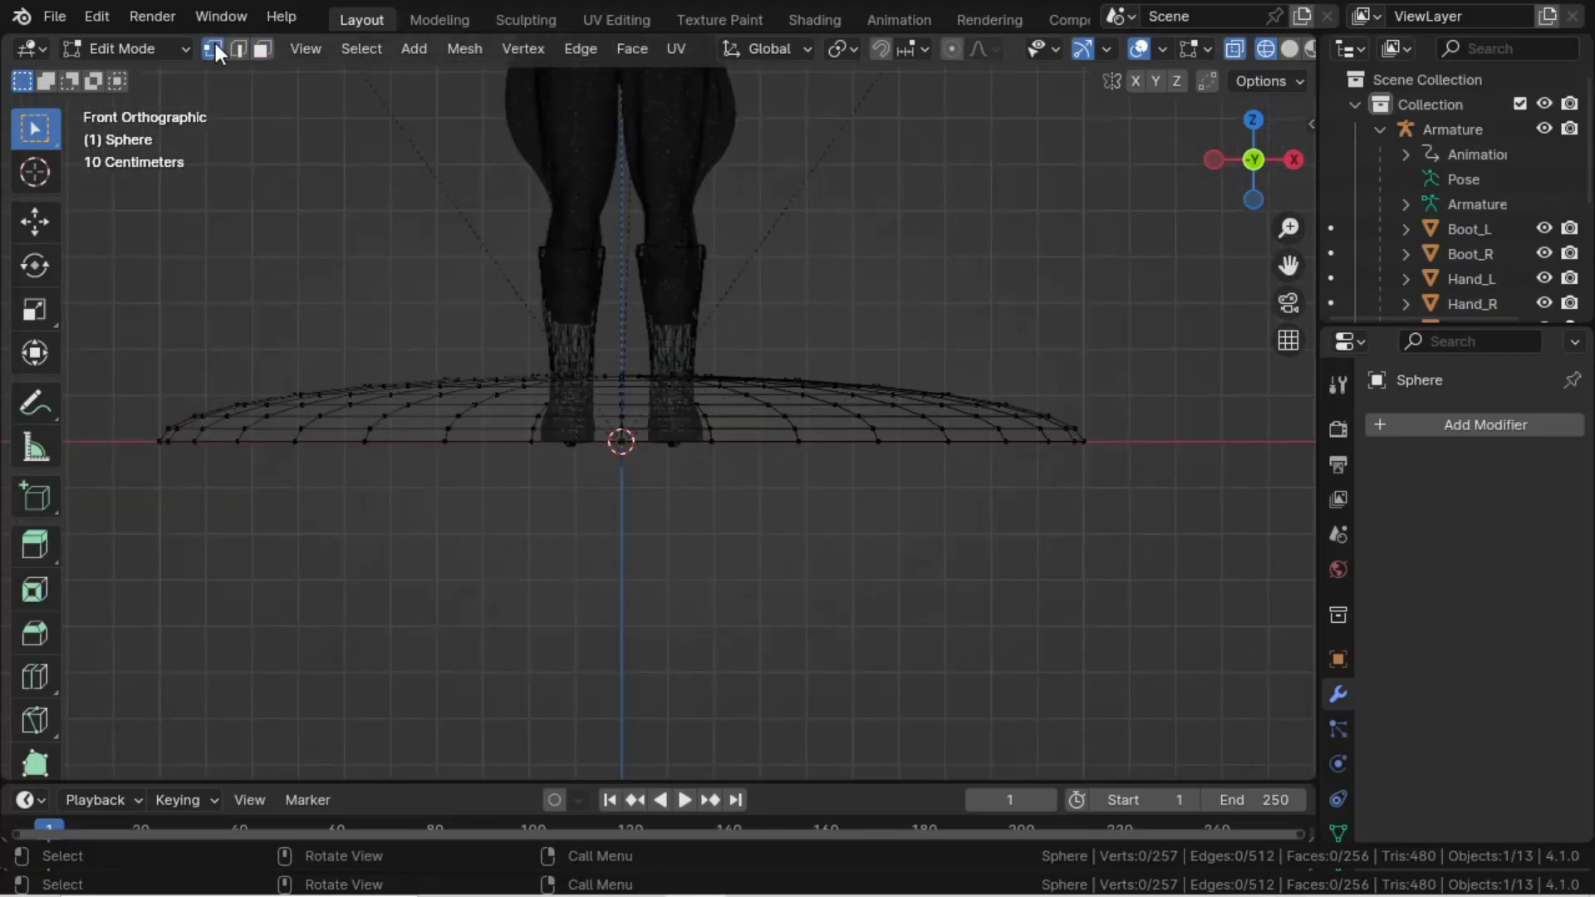
left_click(352, 445)
left_click(353, 444, "alt")
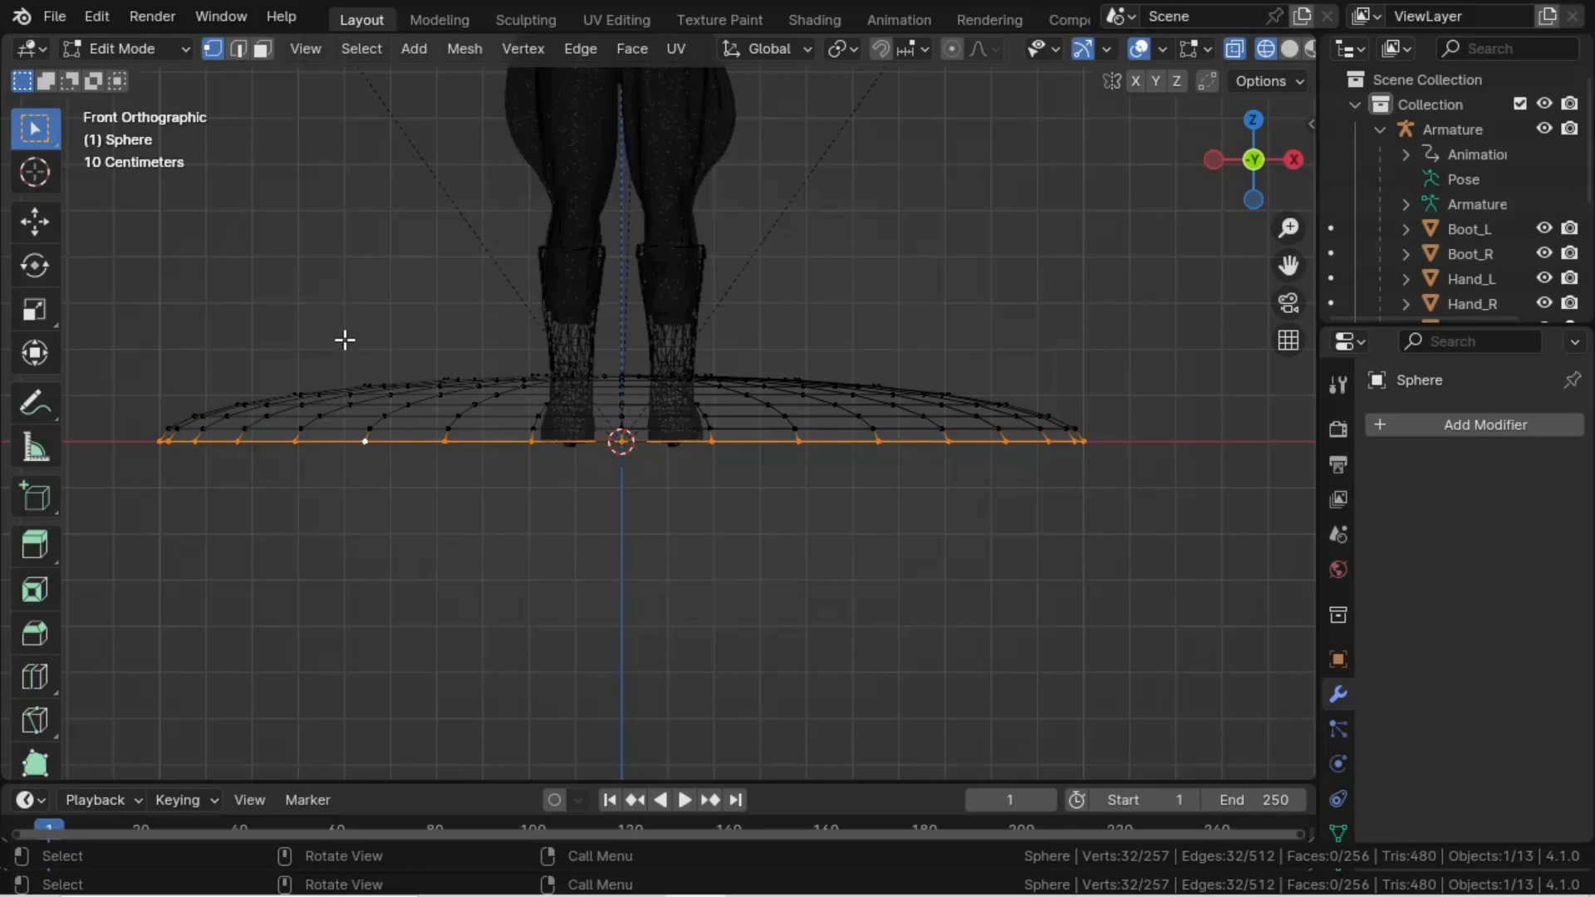
key("g")
key("z")
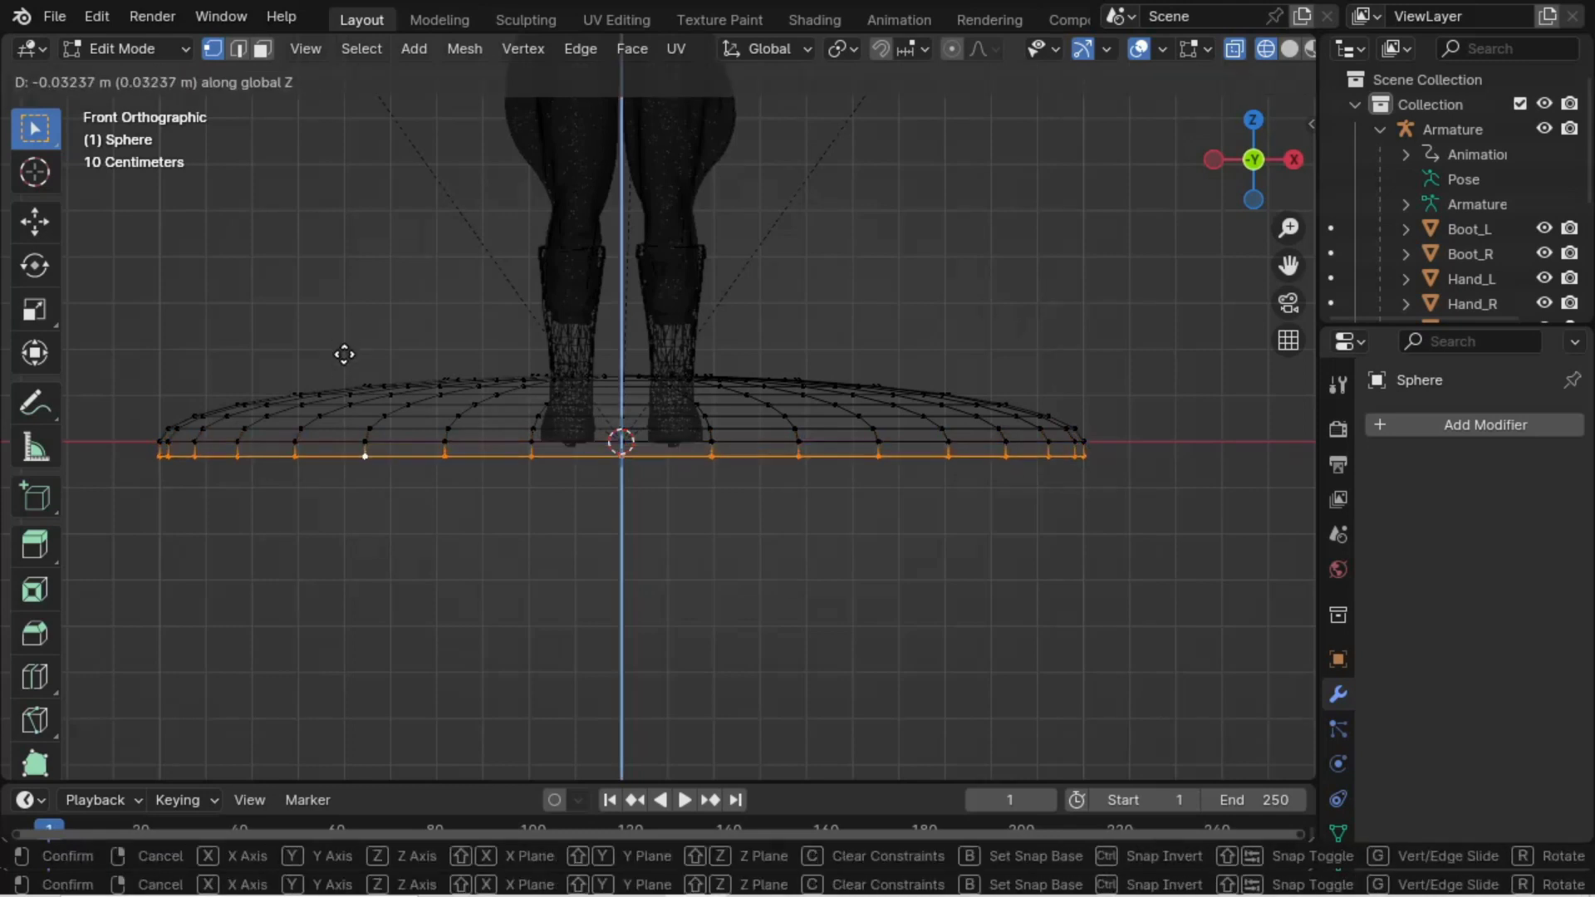
left_click(344, 355)
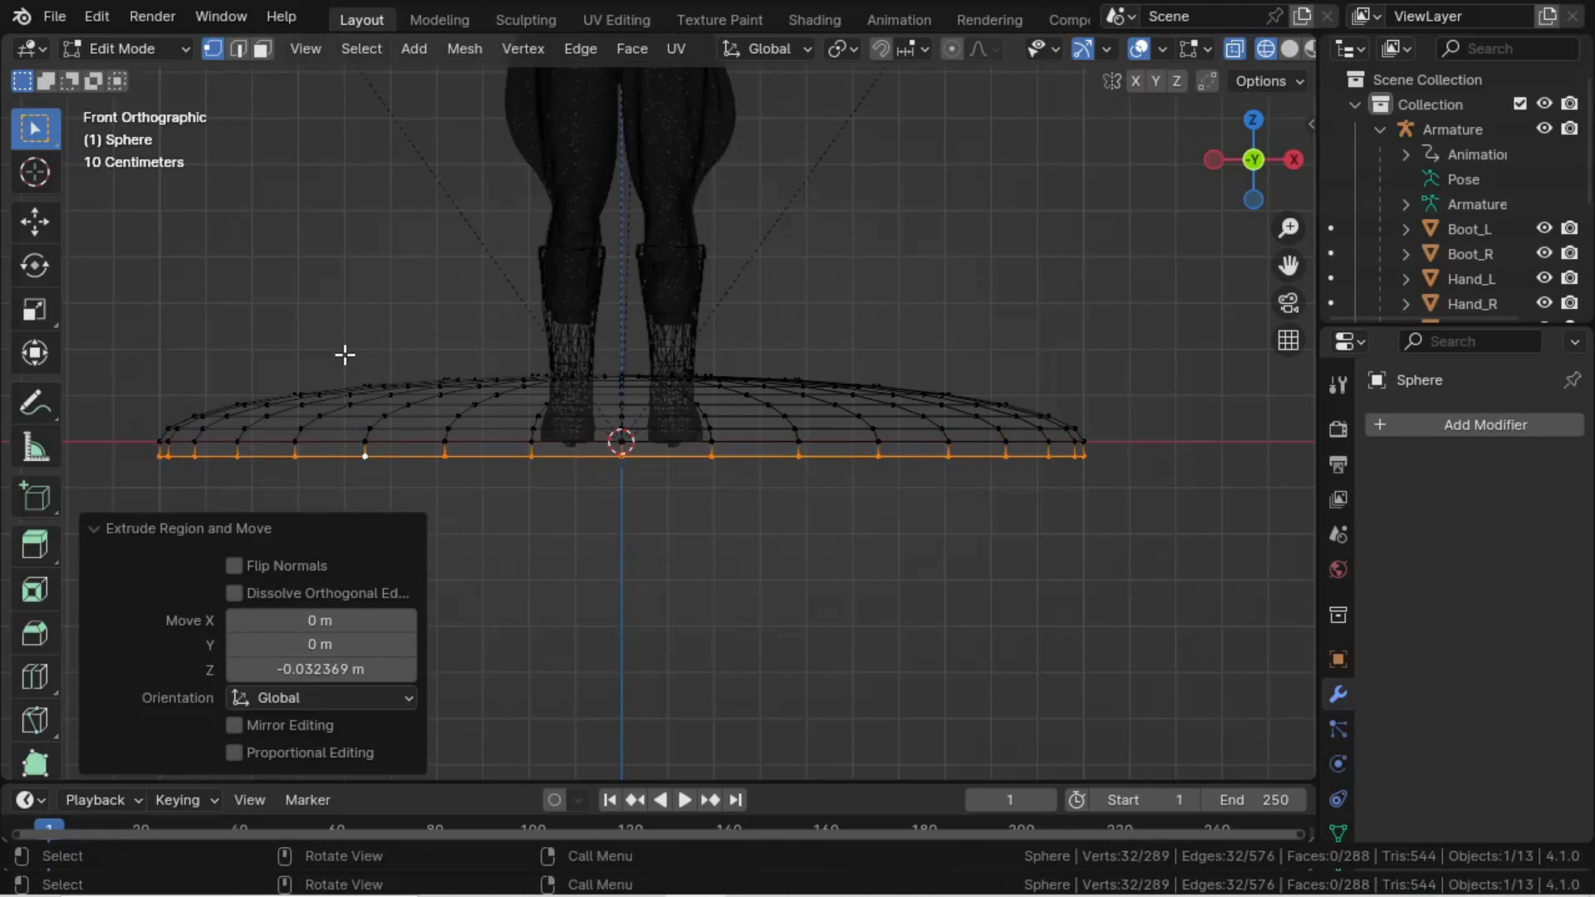
- Close the dome's underside by extruding the bottom edge loop in place and merging it at center, and return to Object Mode
key("g")
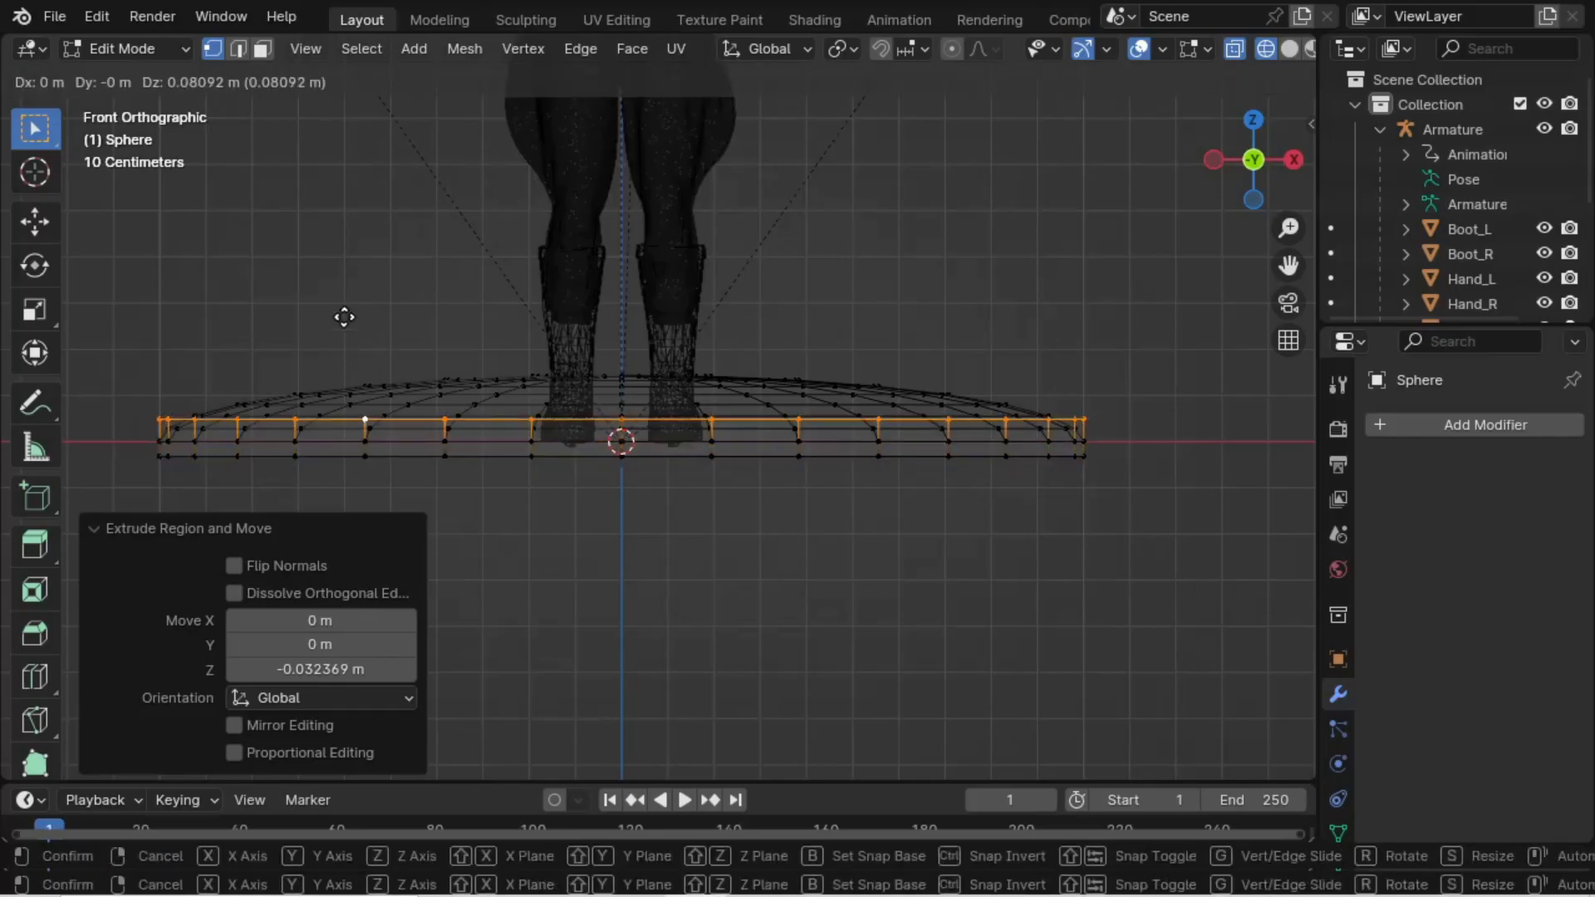
right_click(345, 317)
key("m")
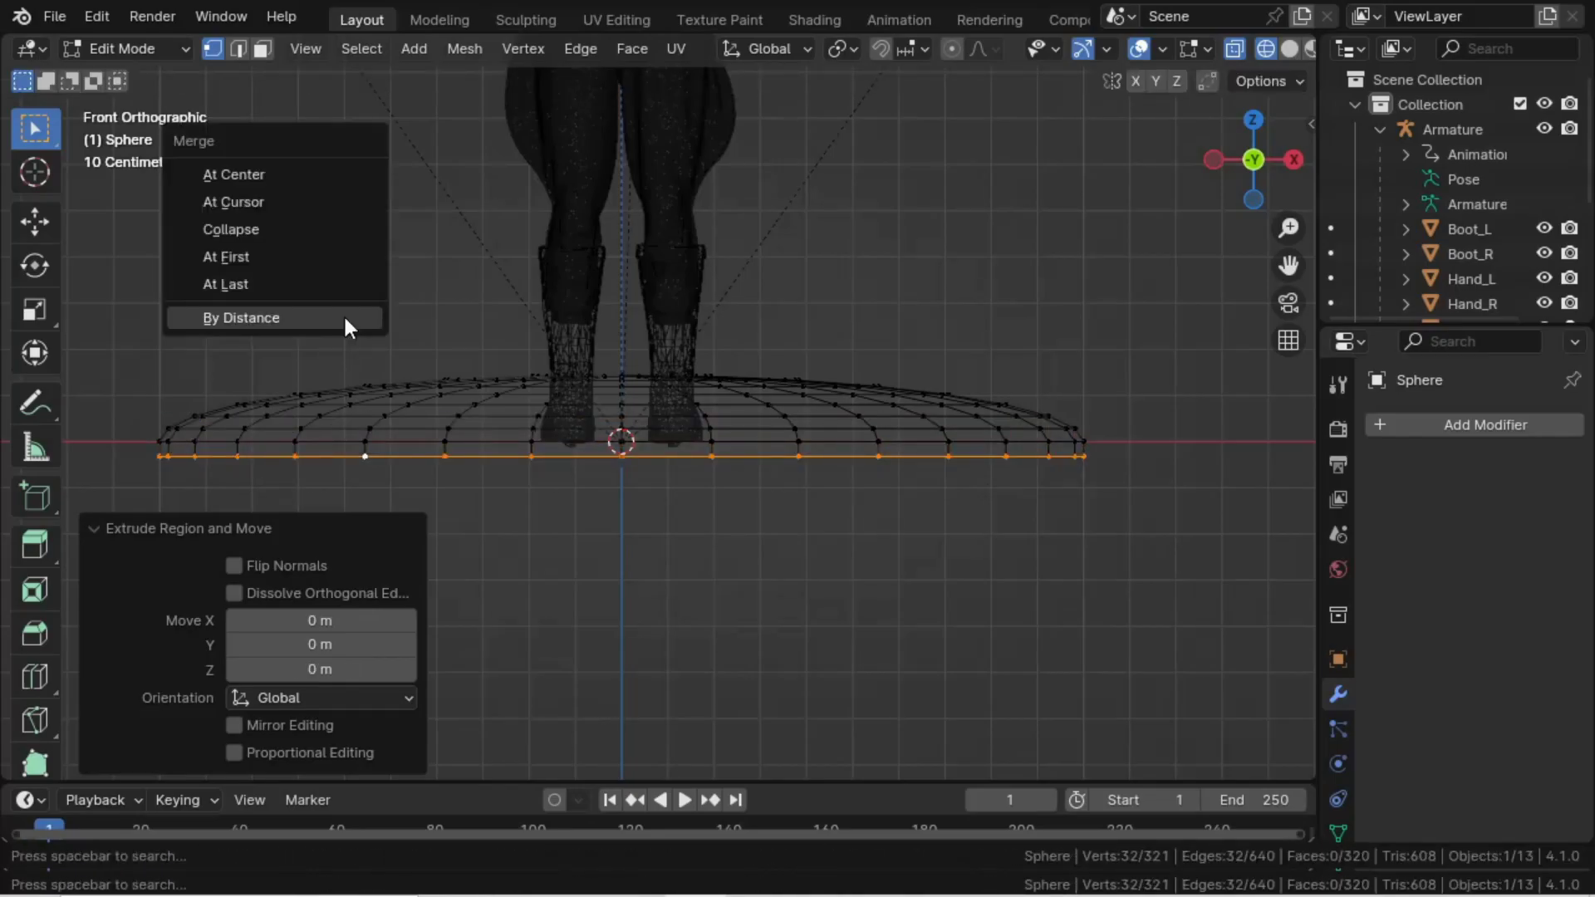
left_click(235, 174)
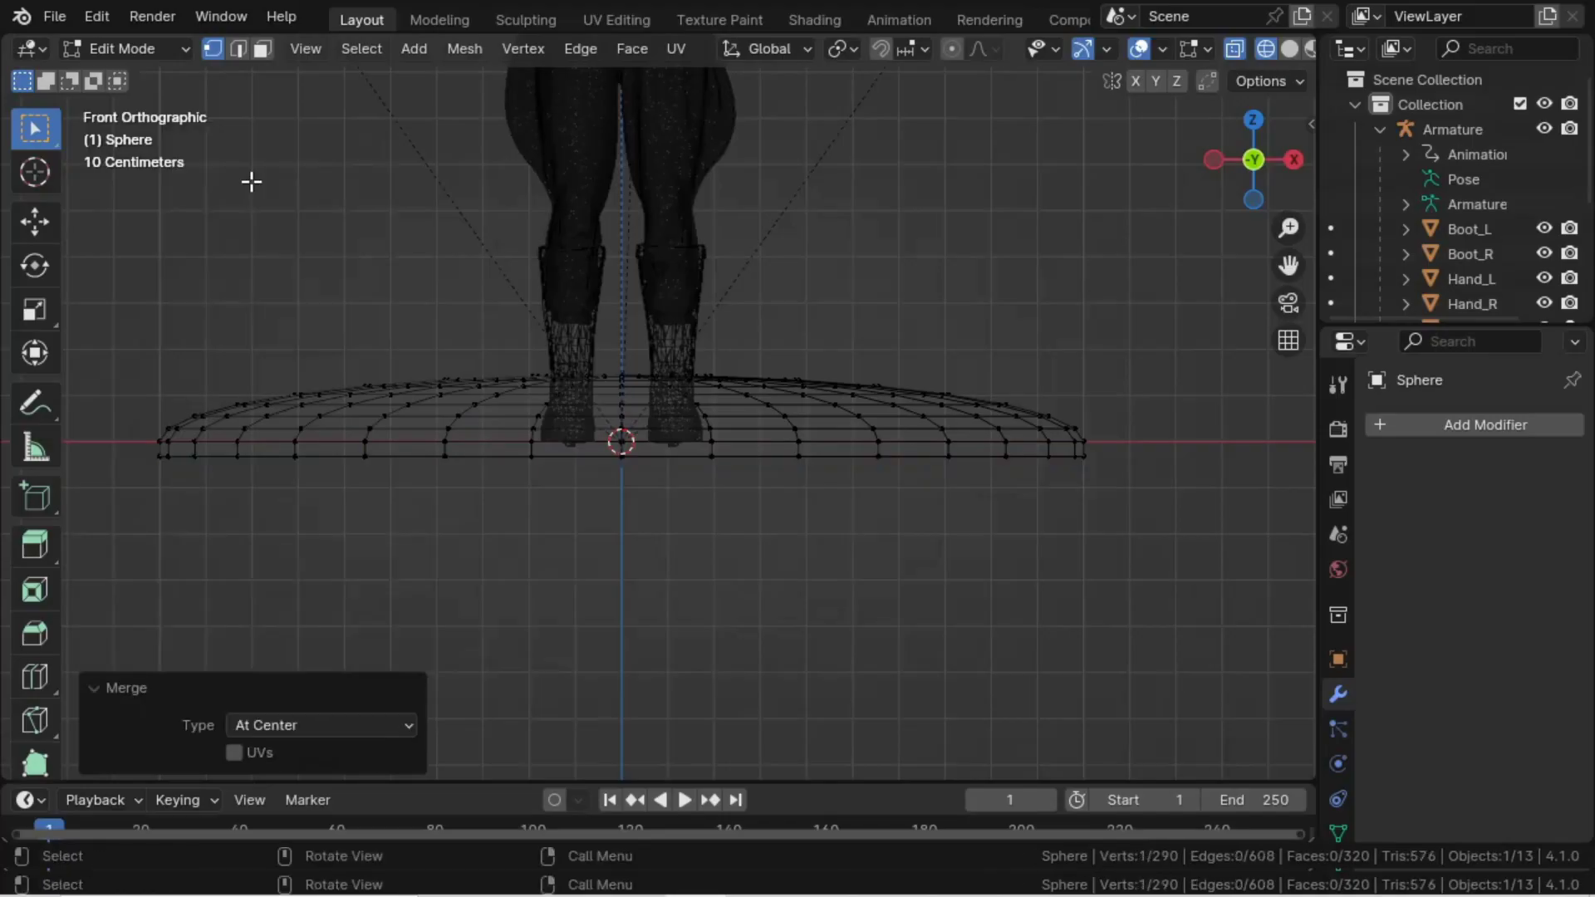
middle_click_drag(352, 399, 413, 535)
key("Tab")
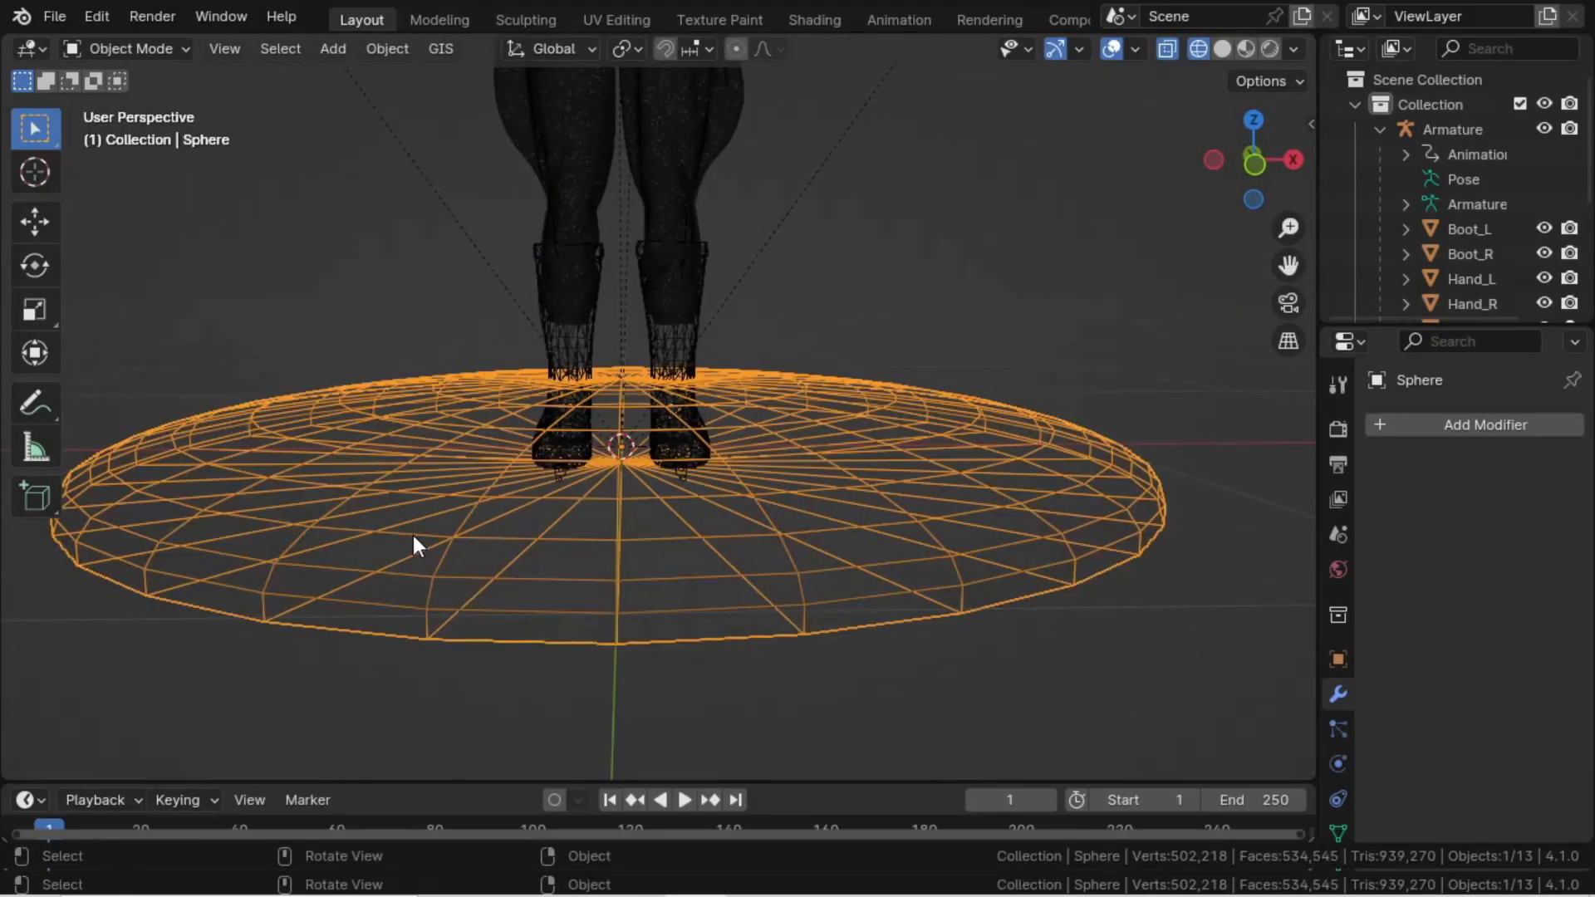
- Shrink the domed disc by scaling it uniformly by 0.1 twice
type("s.1")
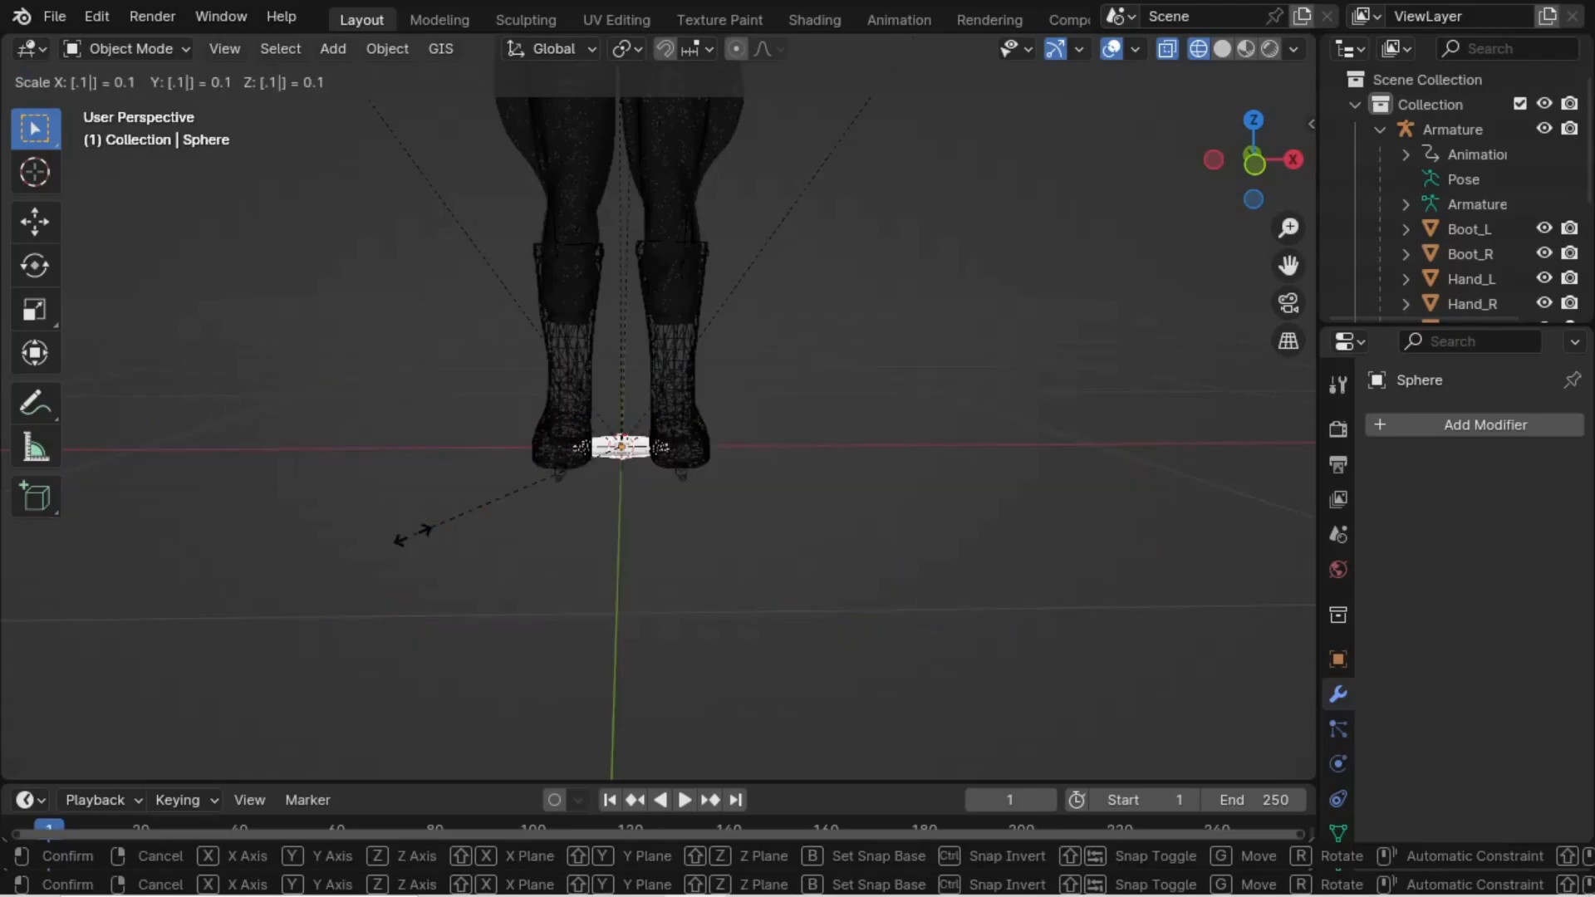
key("Return")
type("s.1")
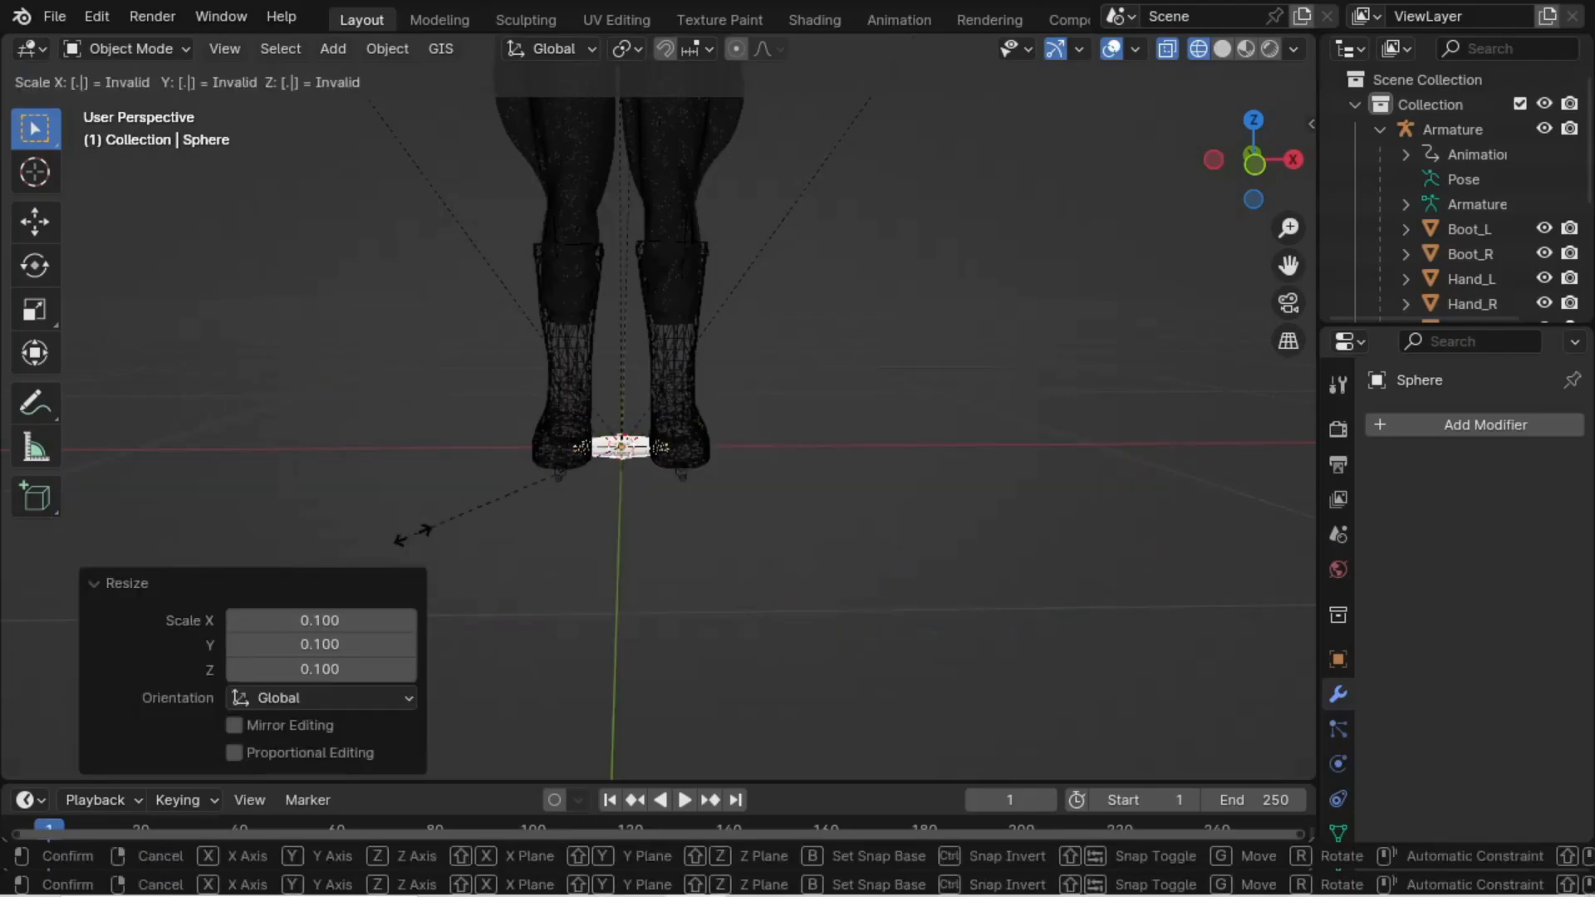
key("Return")
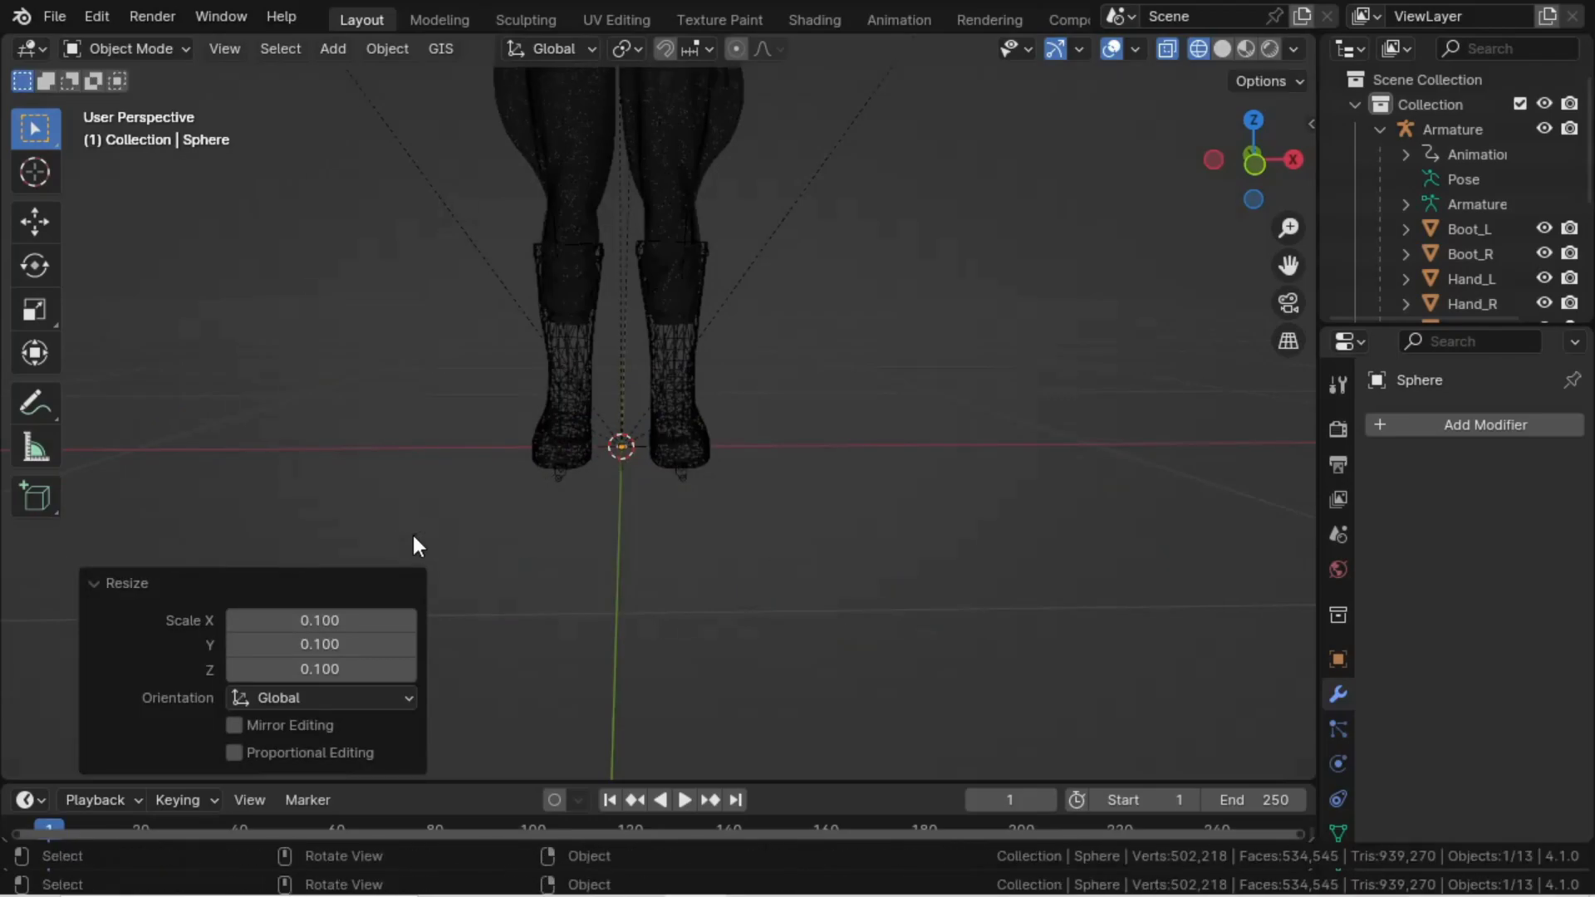
- Rotate the disc -90° in the right orthographic view so its domed side faces forward
key("KP_3")
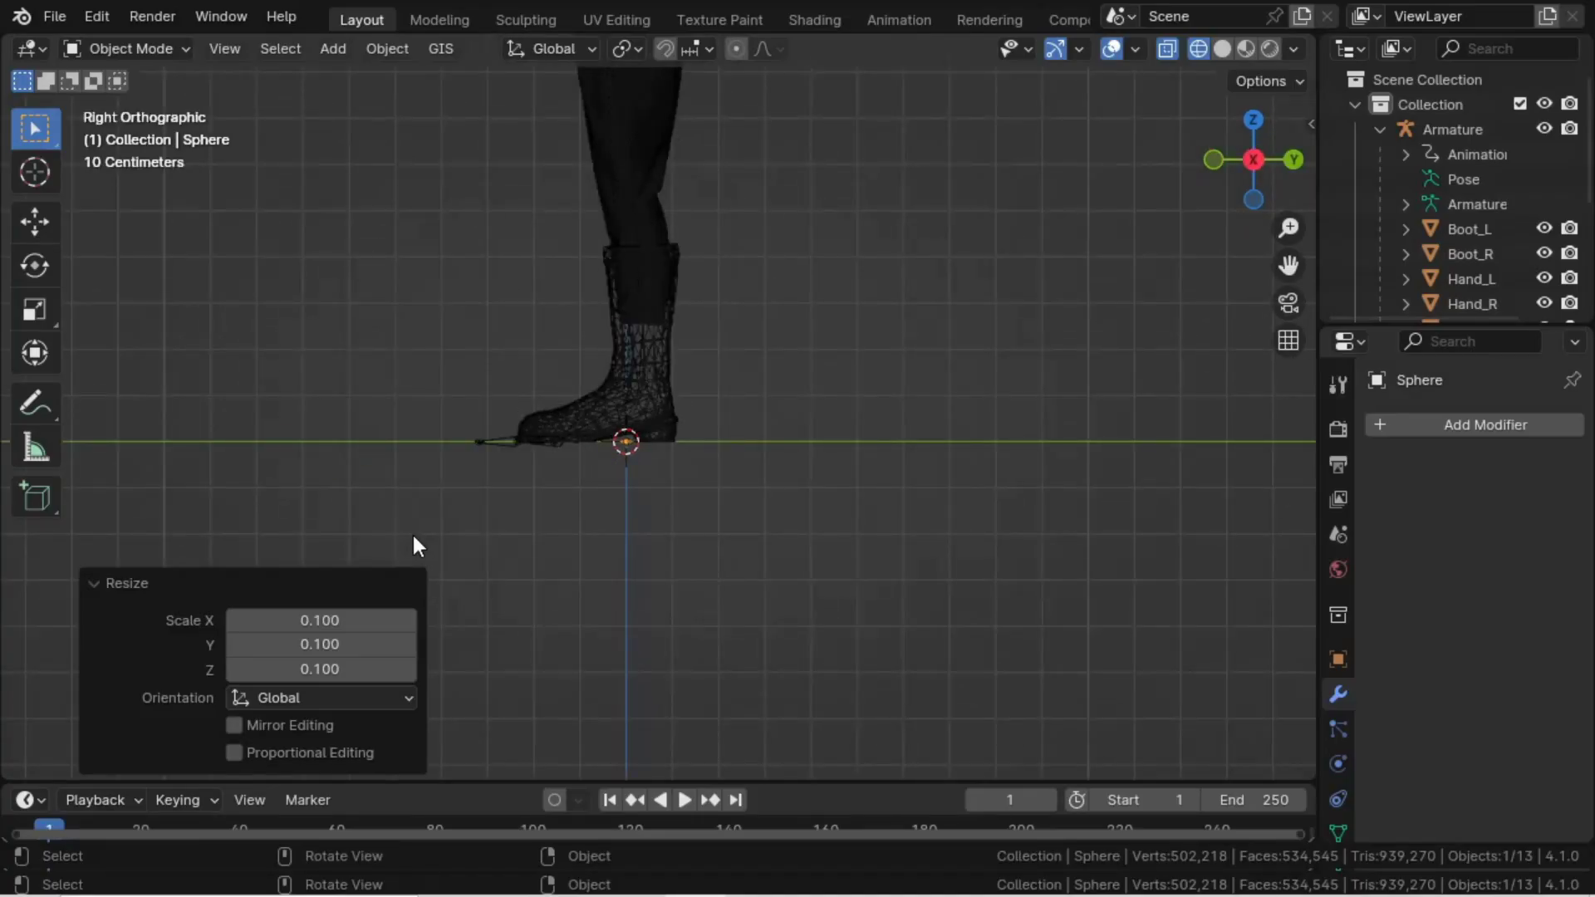
type("r-90")
key("Return")
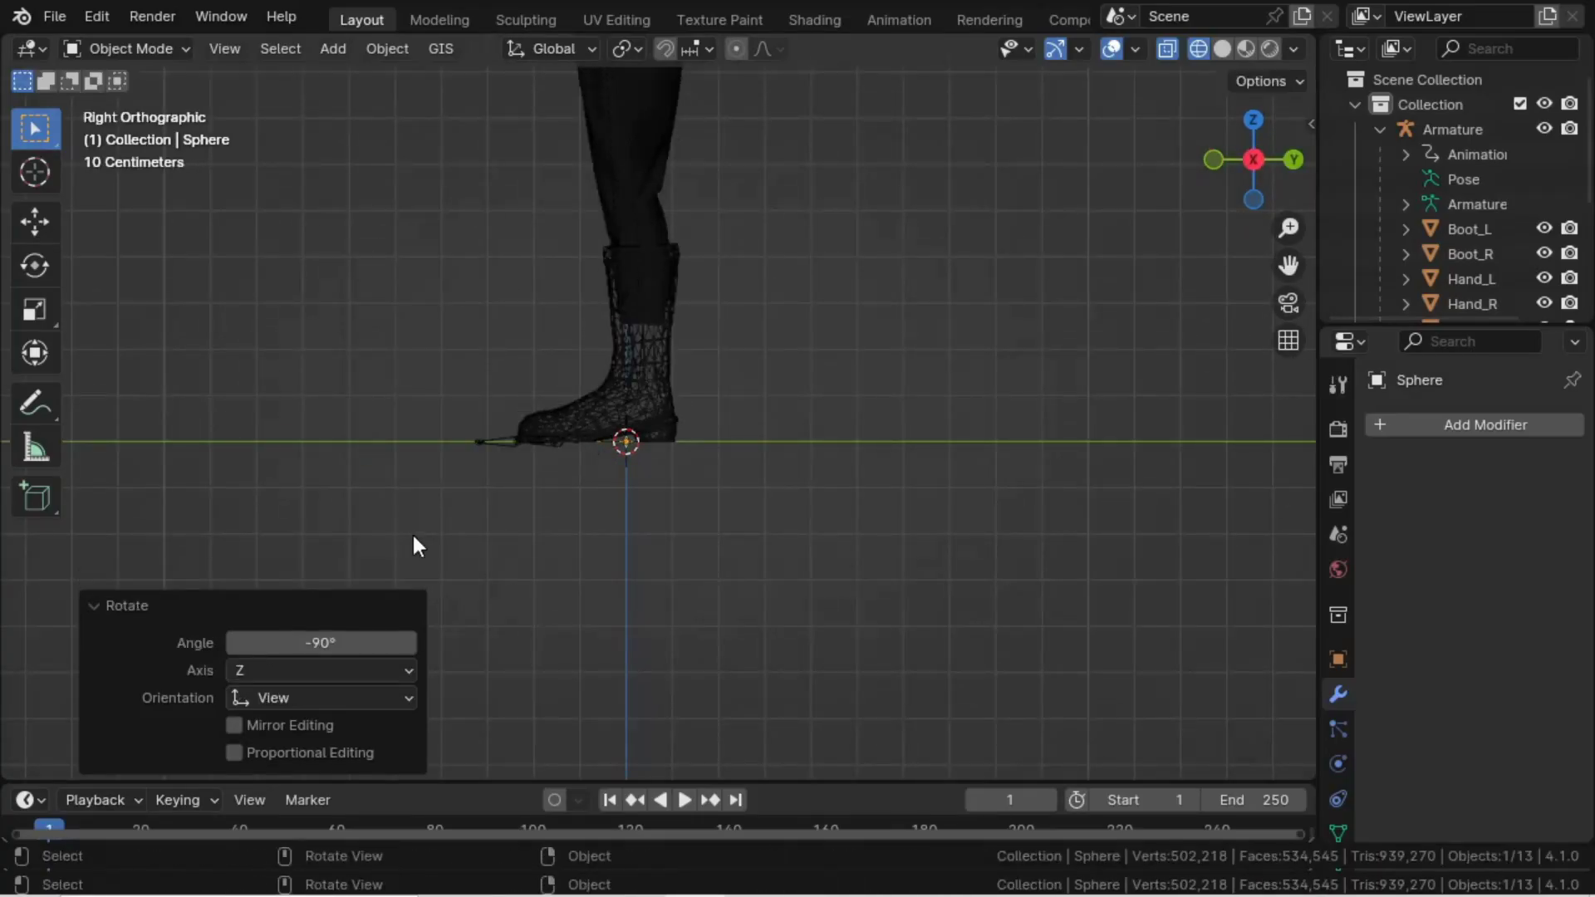
key("KP_Decimal")
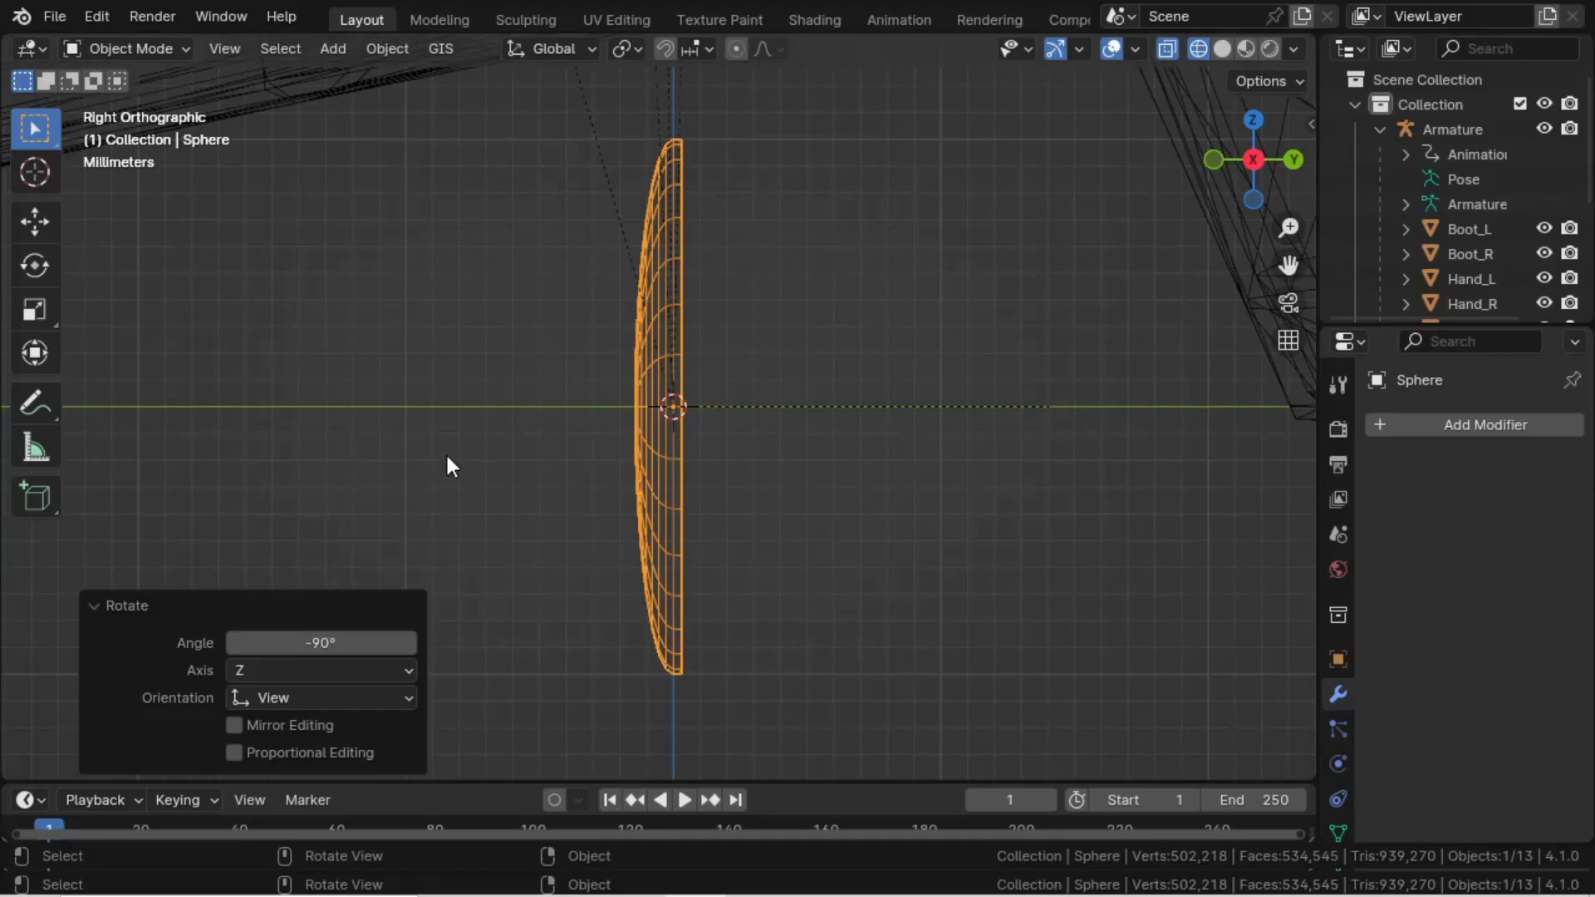
key("s")
key("y")
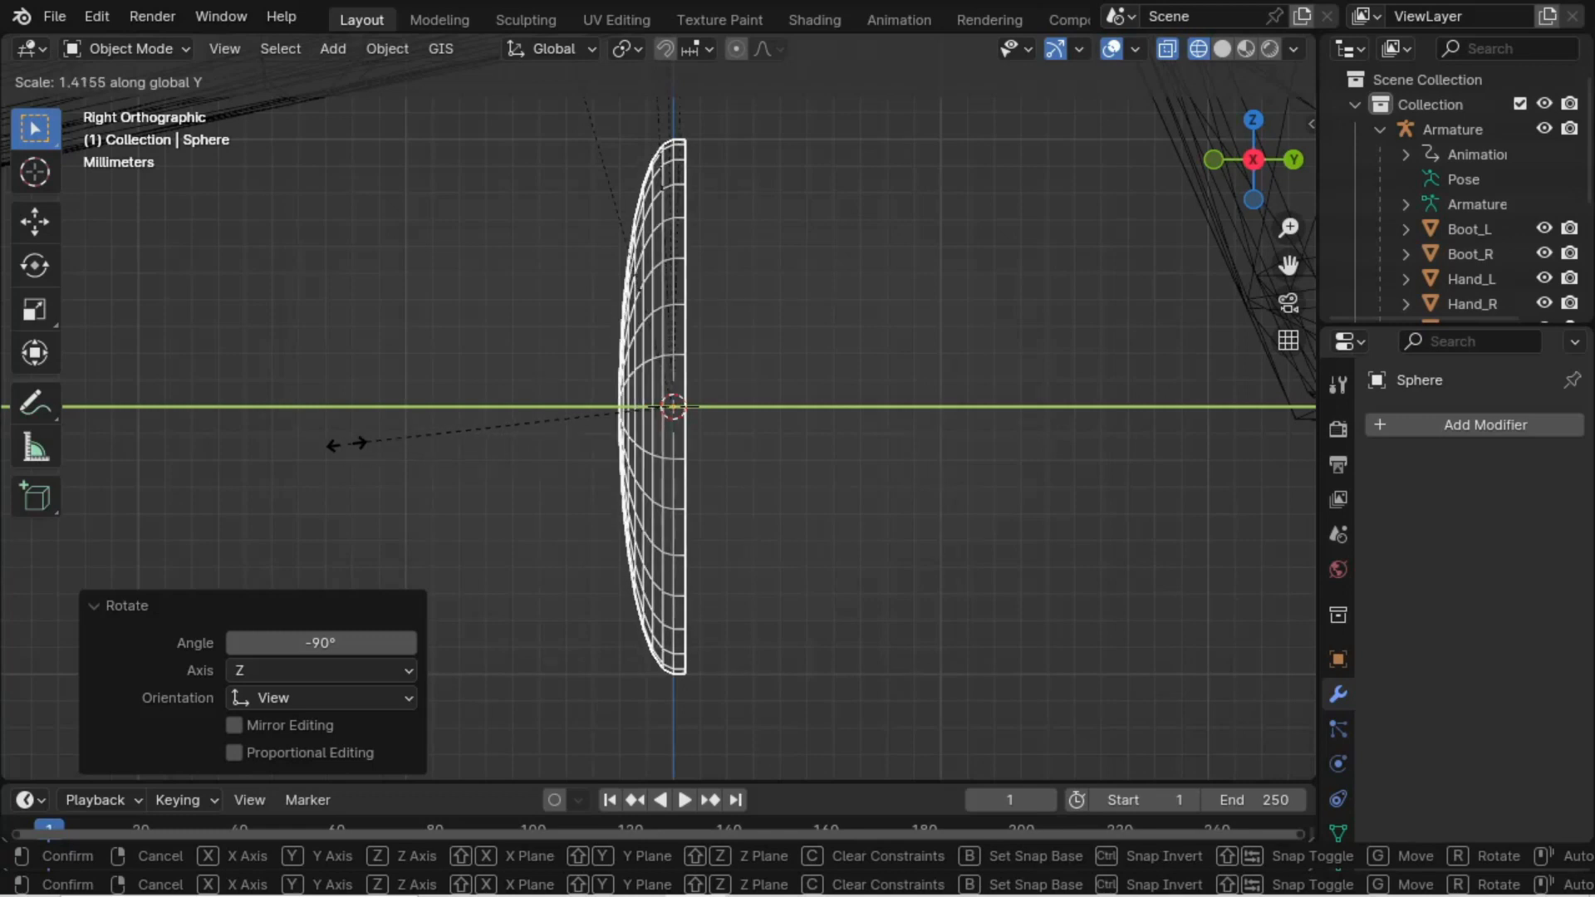
key("Escape")
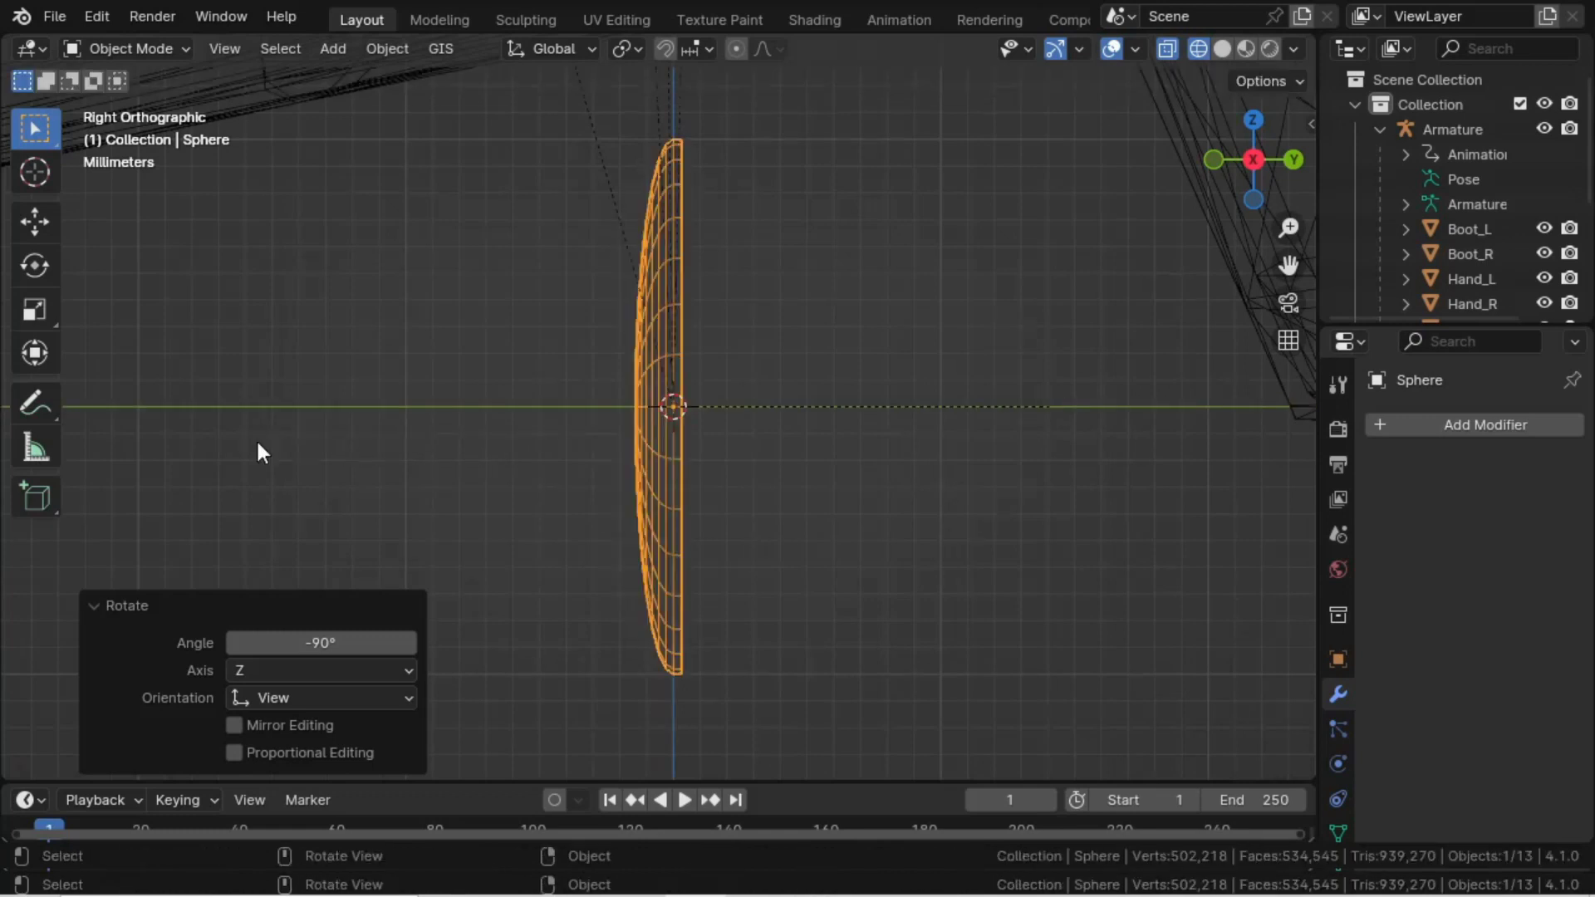
type("sy.2")
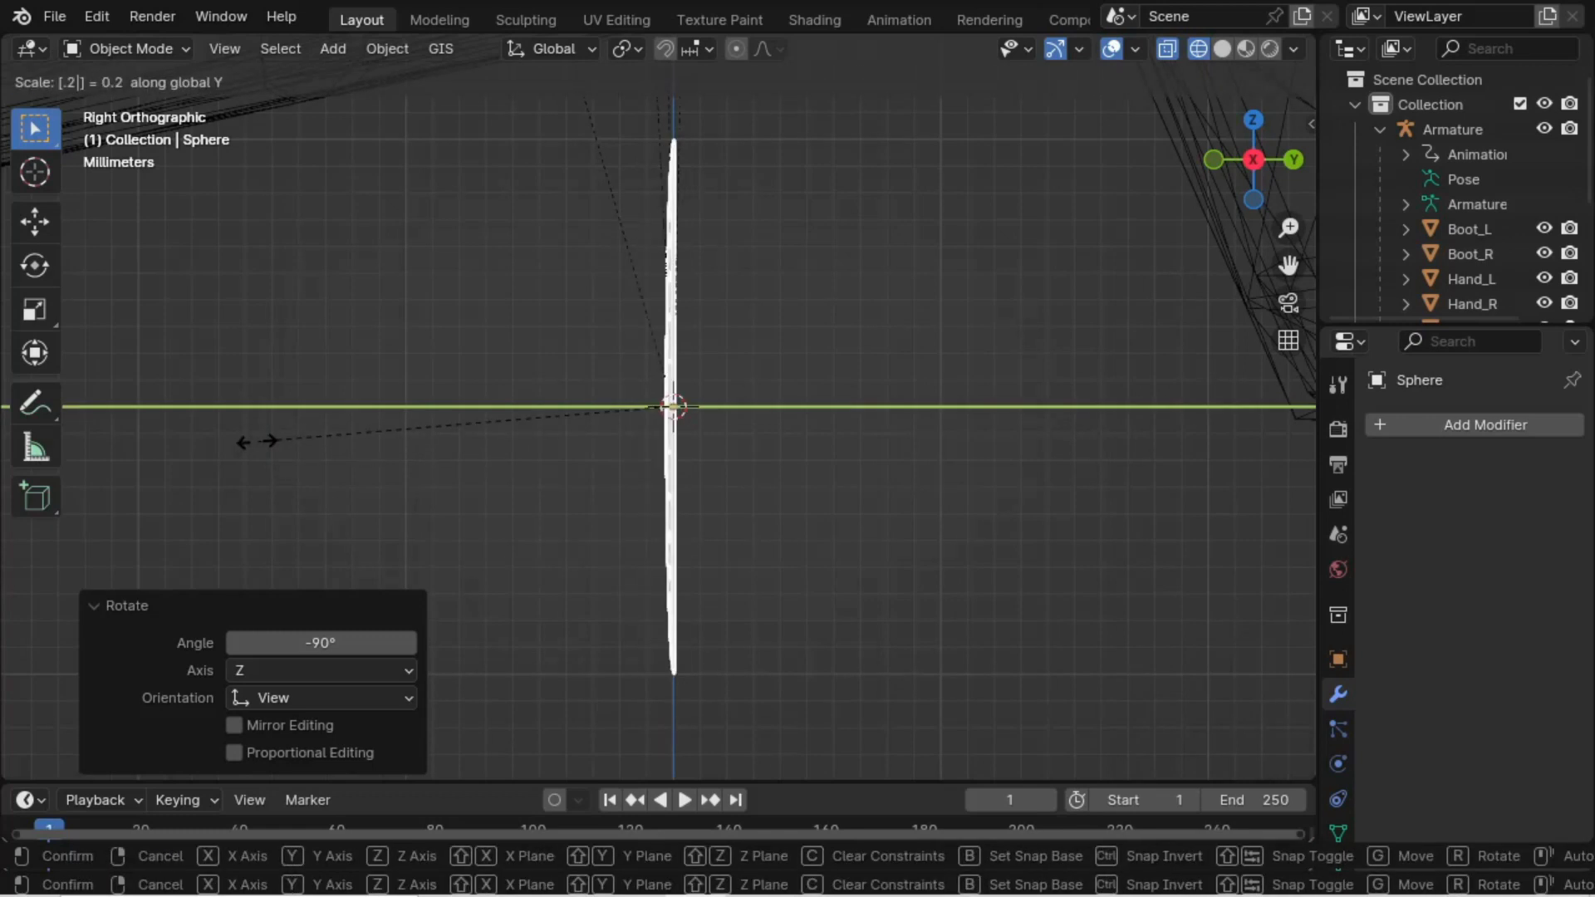
key("Escape")
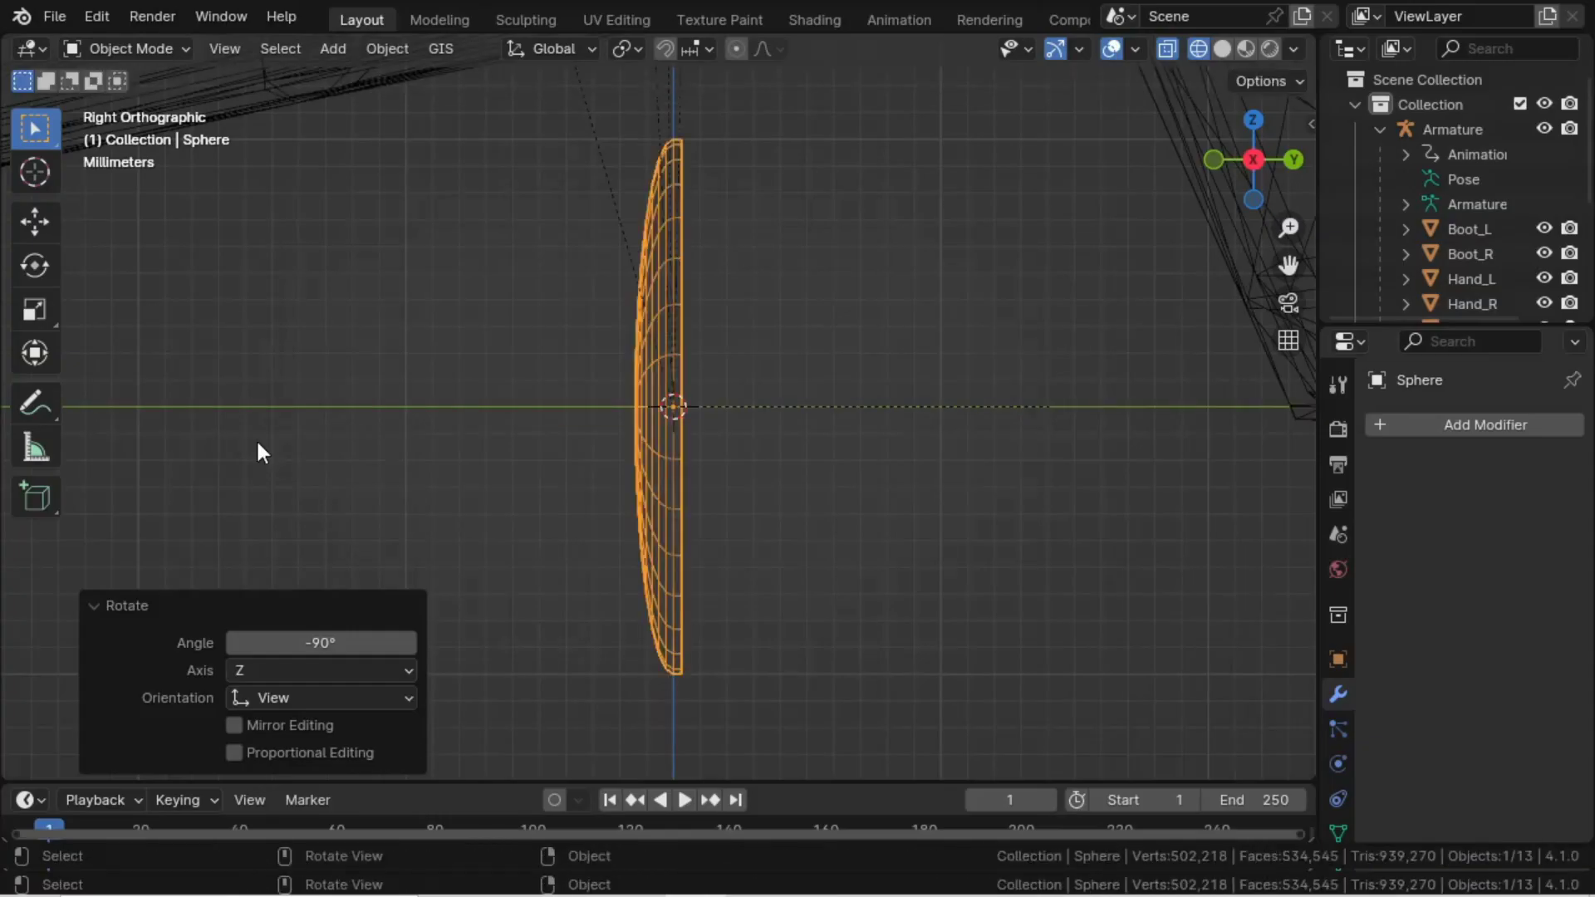
- Thicken the disc by scaling it 1.25 along Y
type("sy")
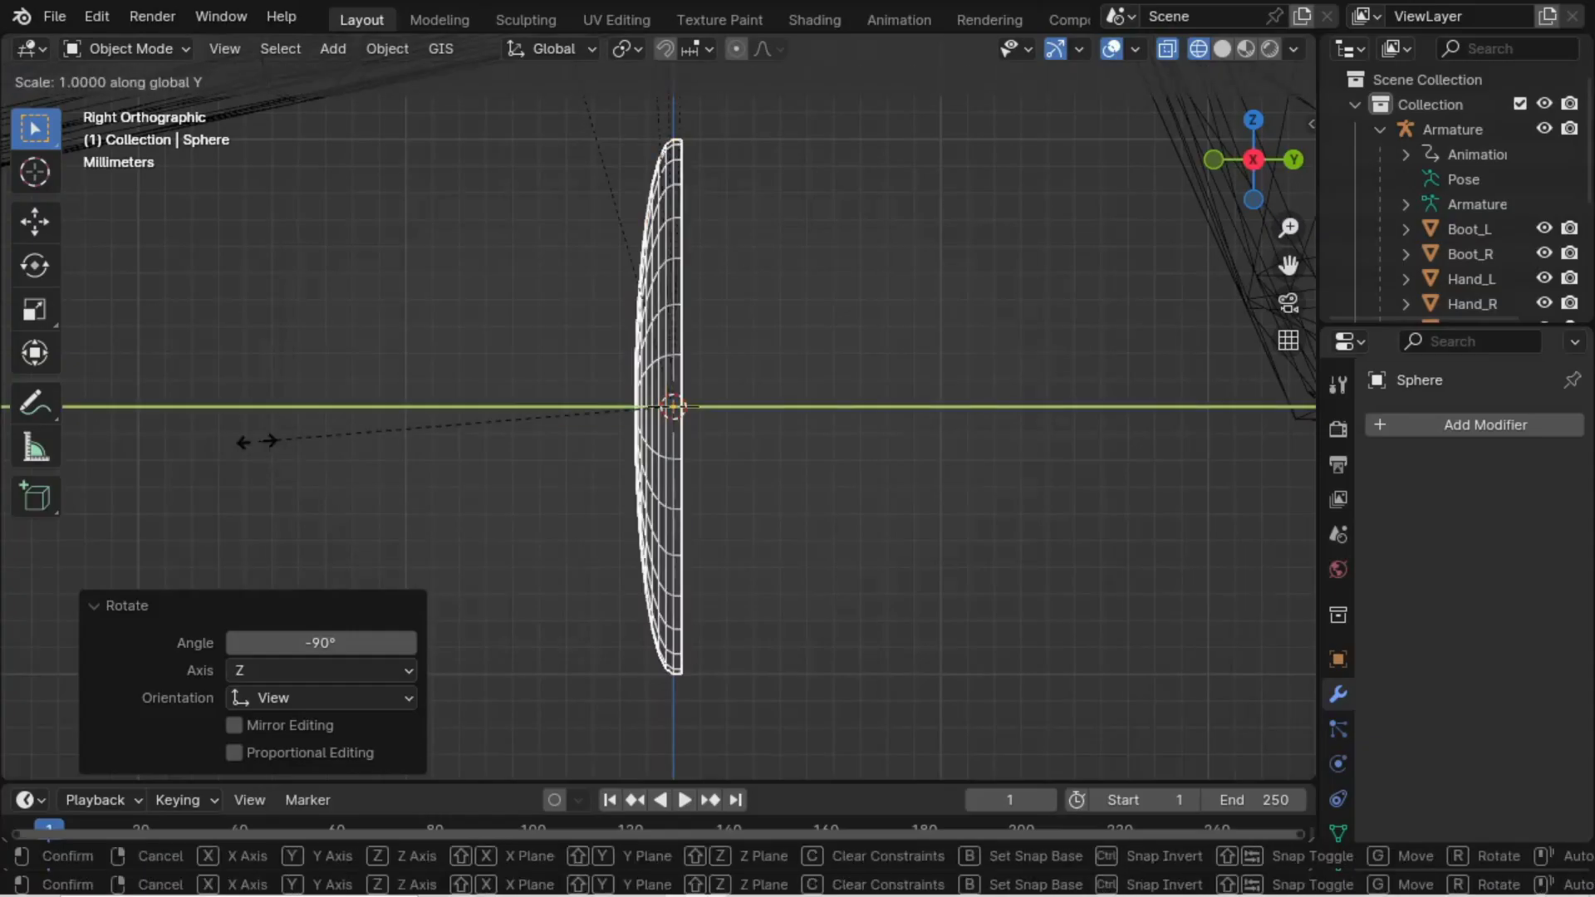
type("1.2")
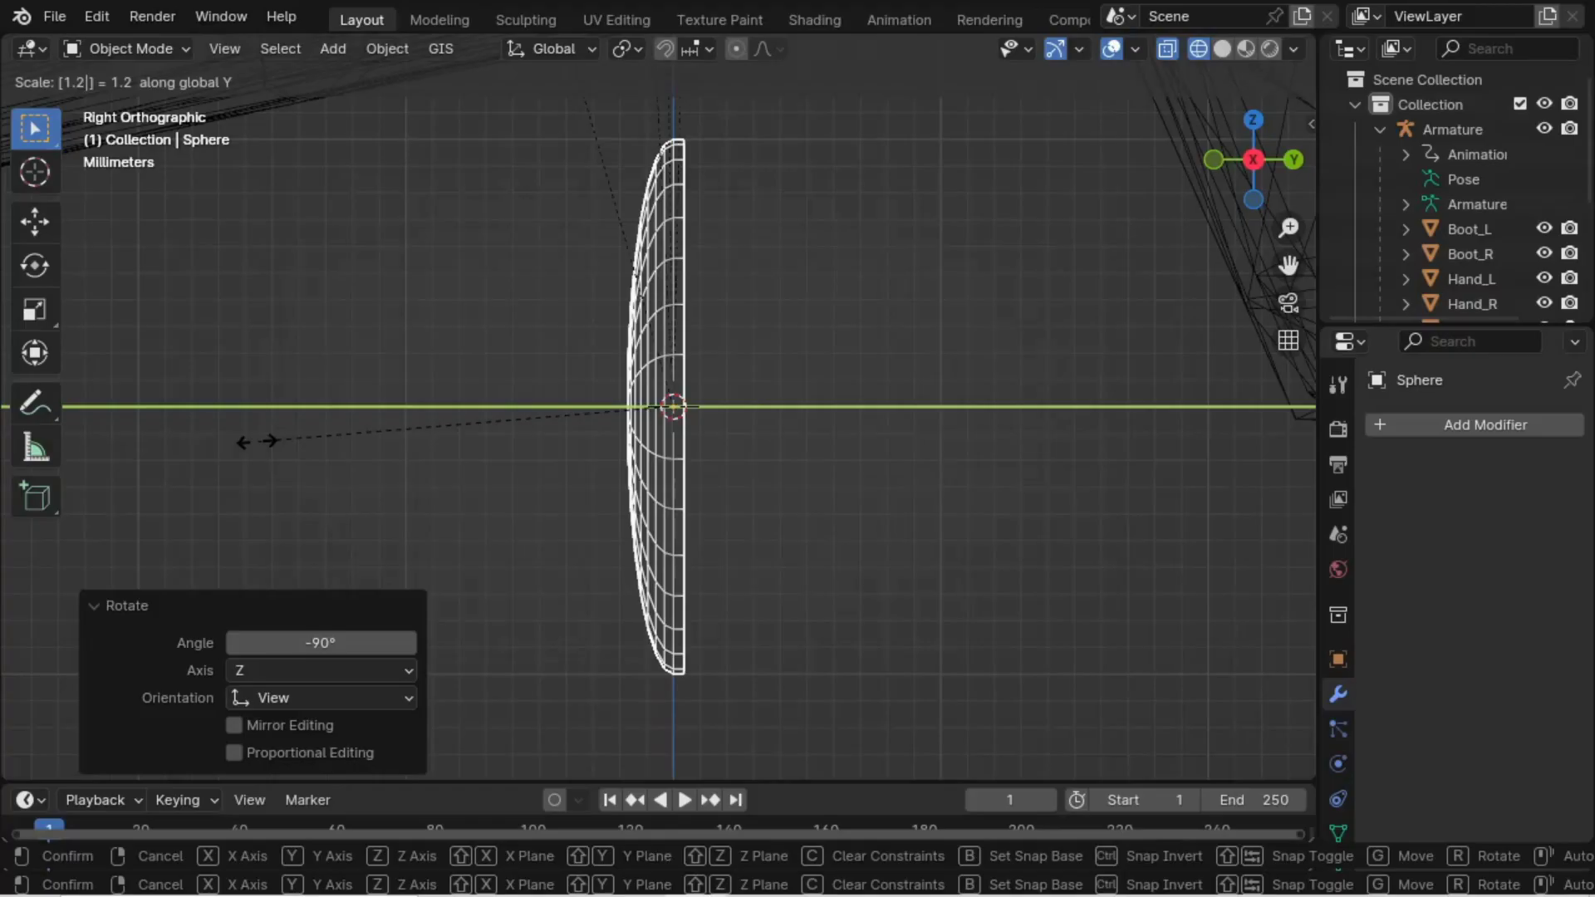
type("5")
key("Return")
- Select the chest panel on the character's jacket in front view and switch the viewport to solid shading
key("KP_1")
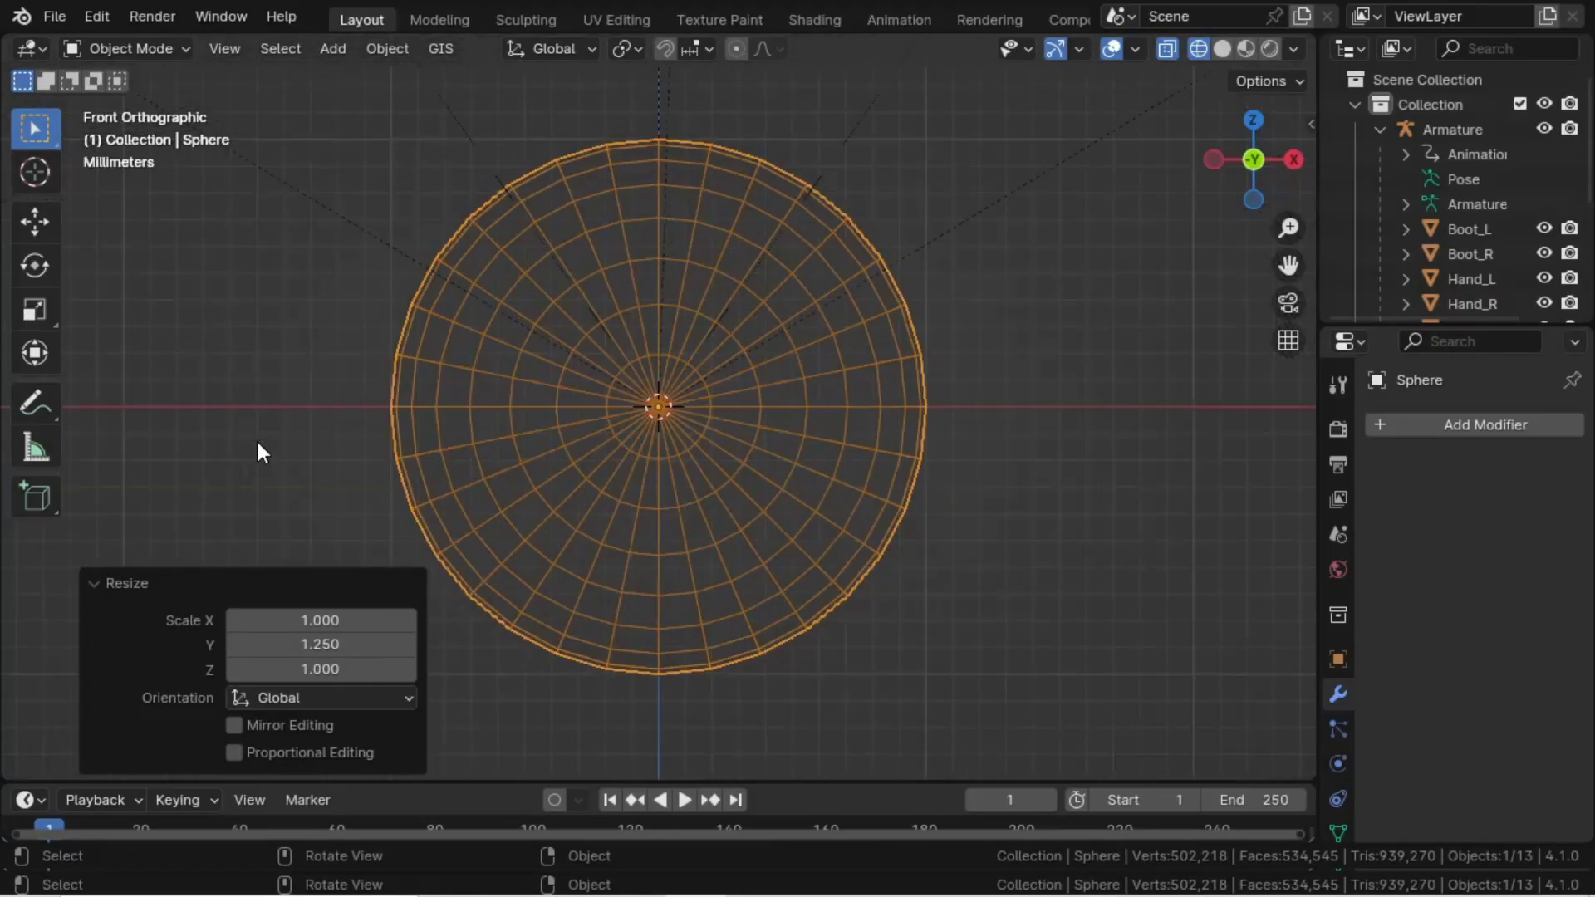
scroll(251, 407, "down", 12)
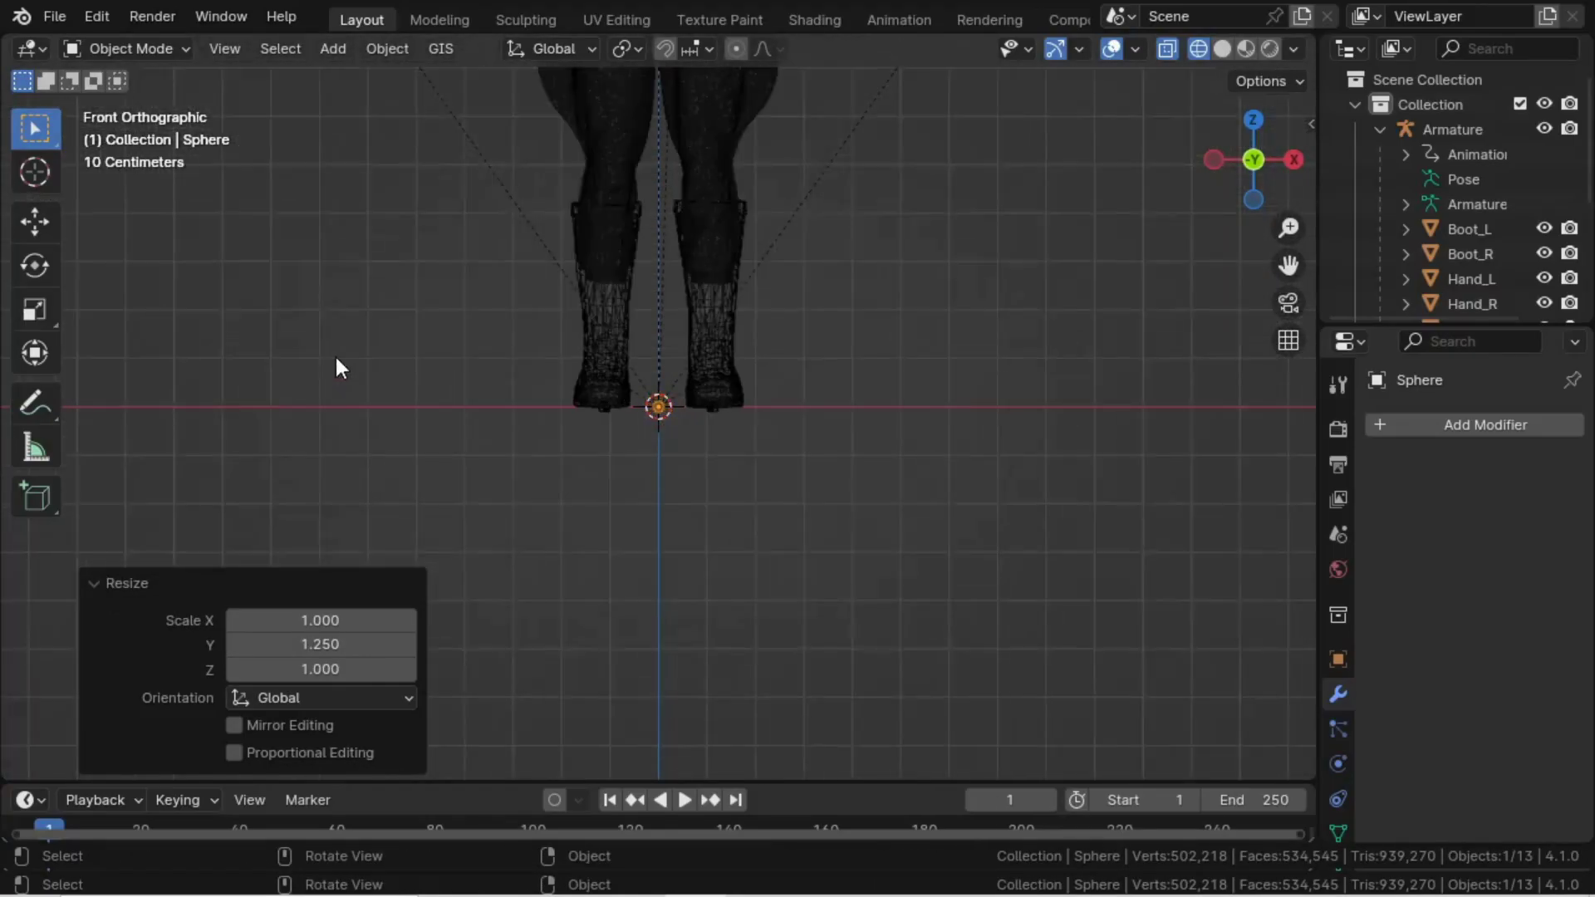
middle_click_drag(486, 234, 477, 361, "shift")
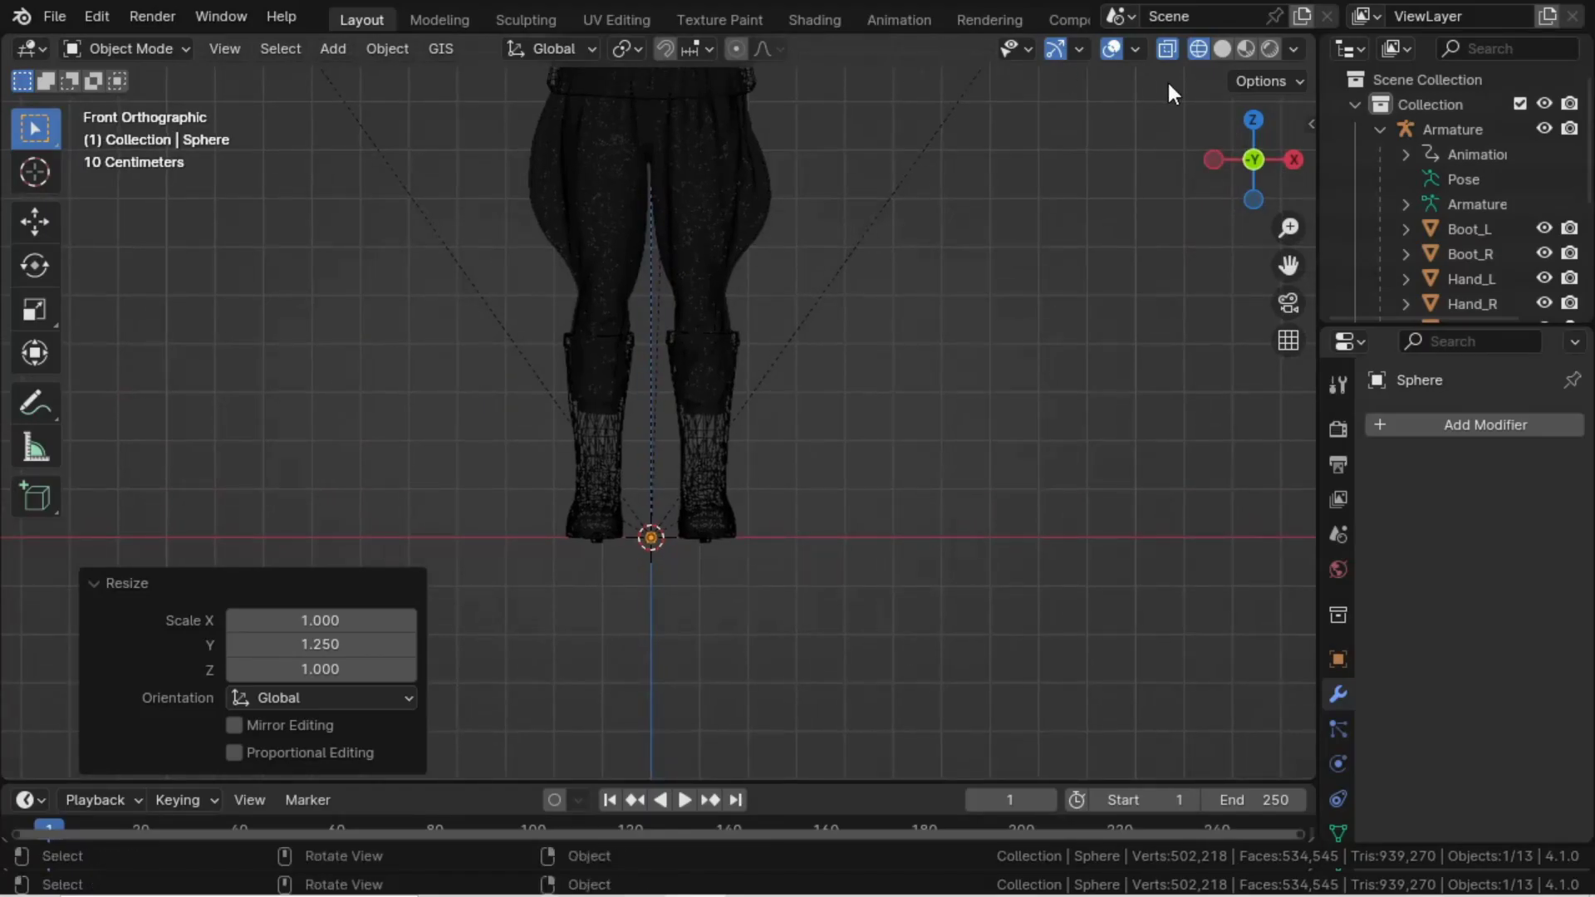
scroll(743, 196, "down", 4)
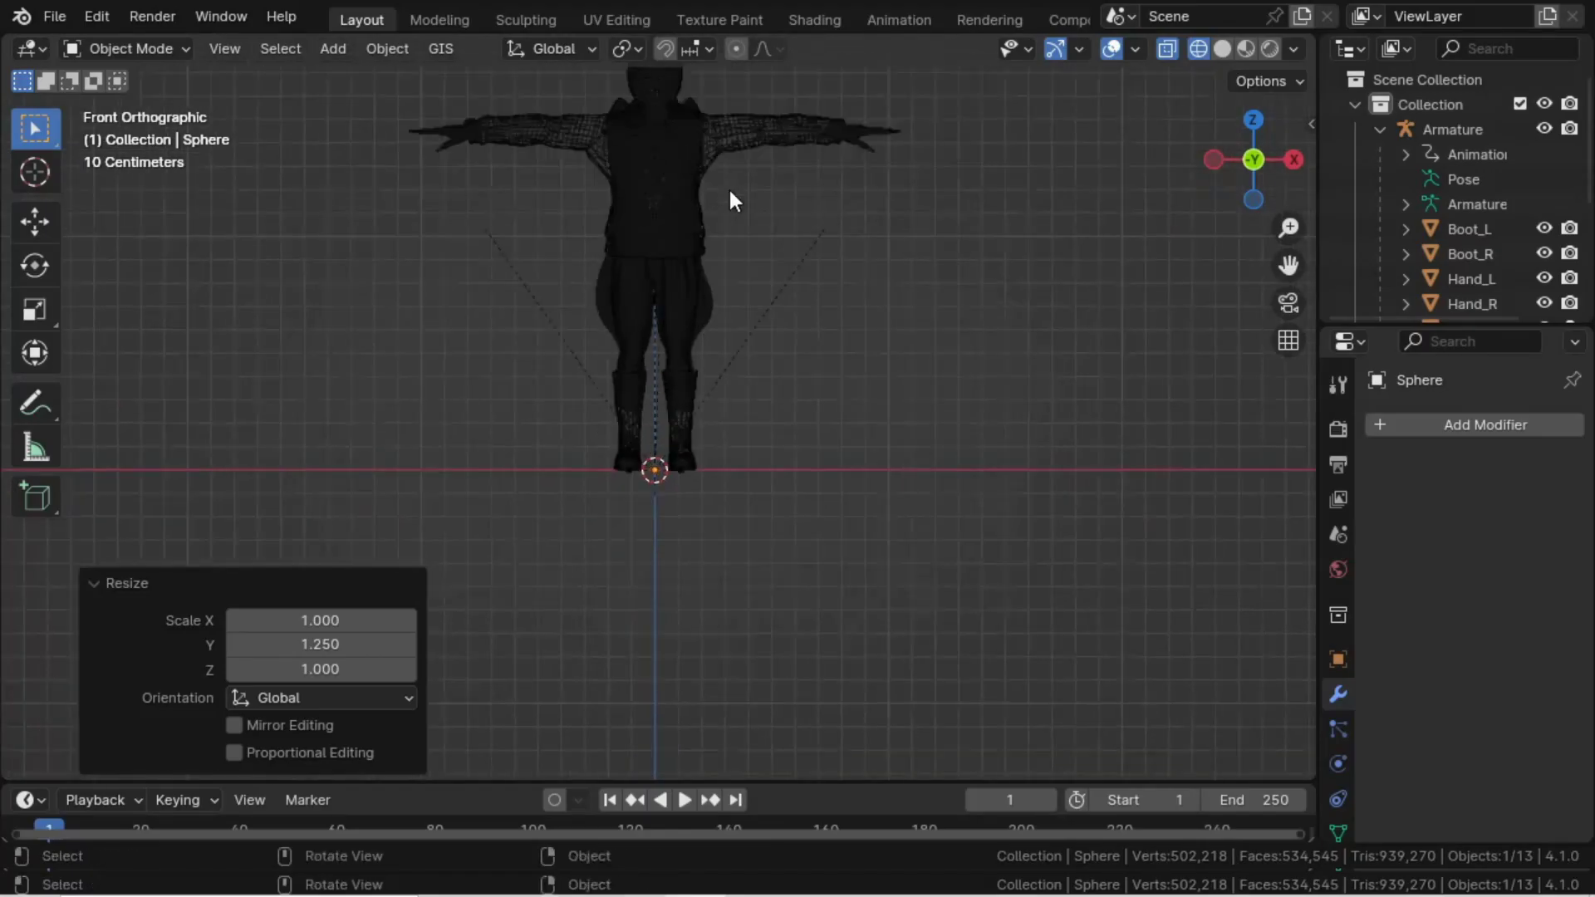
left_click(671, 203)
left_click(1222, 48)
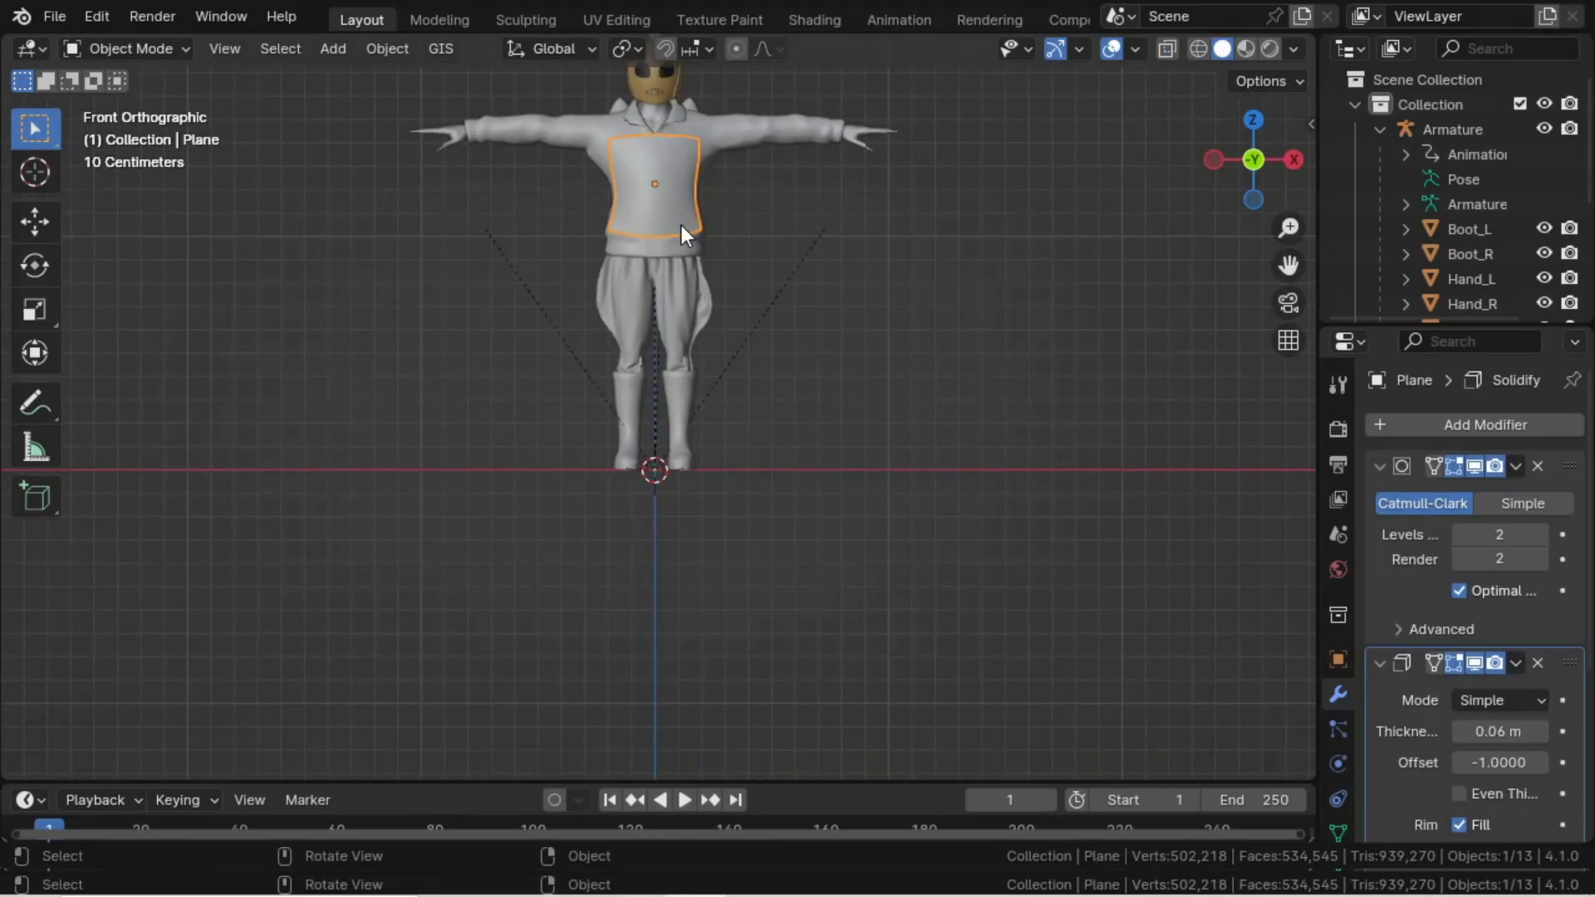
- Place the 3D cursor at the chest panel's origin and snap the small disc to it
key("shift+s")
left_click(657, 381)
left_click(655, 470)
key("shift+s")
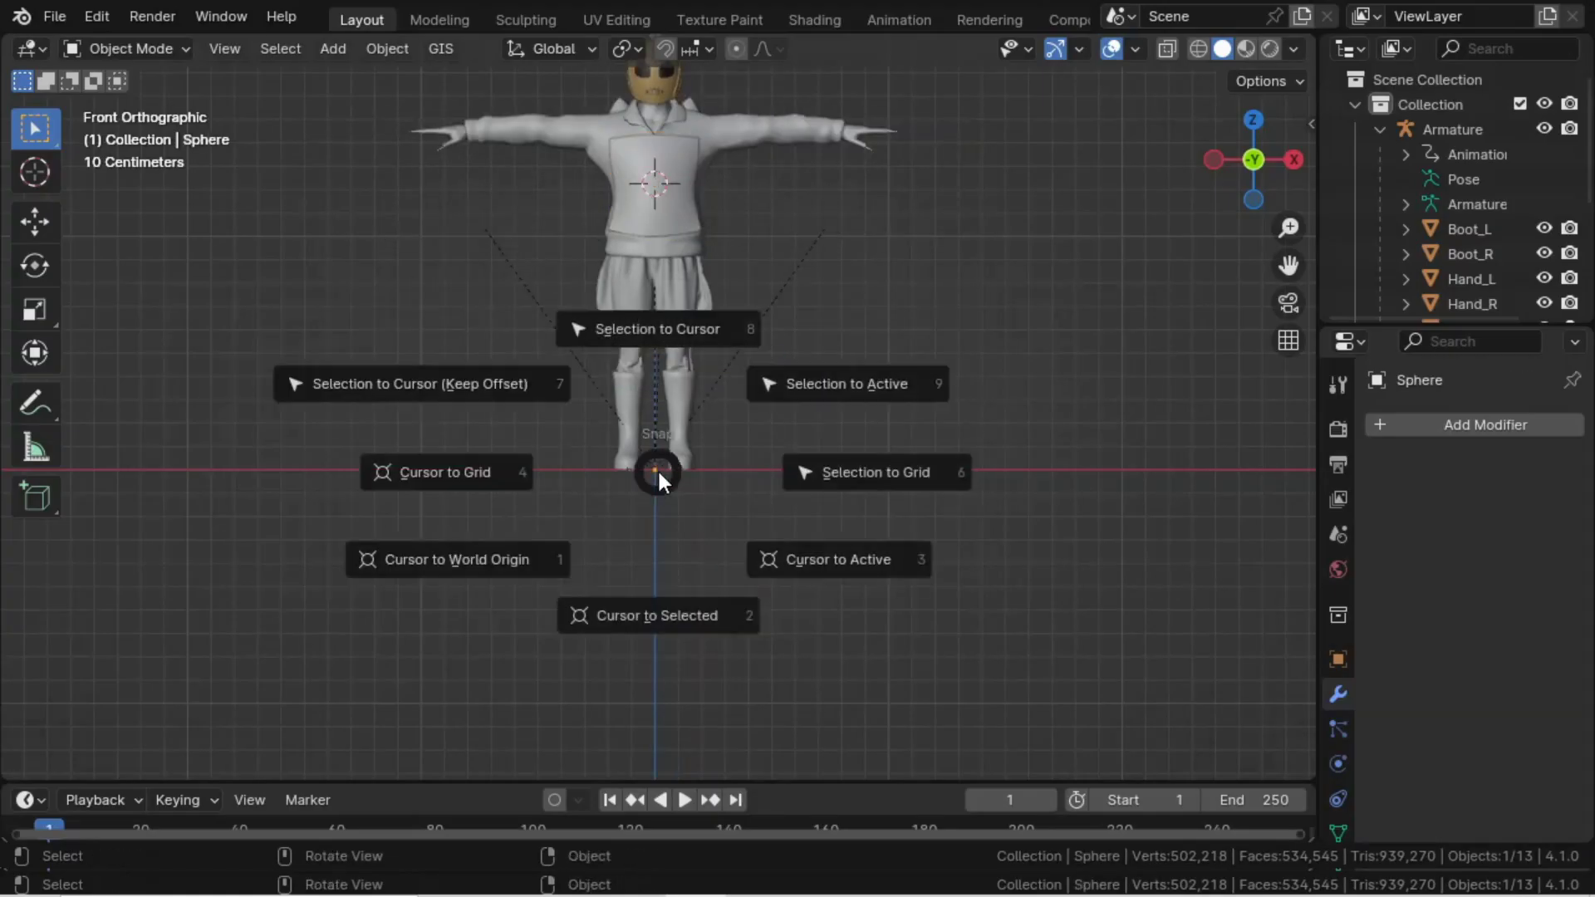
left_click(636, 323)
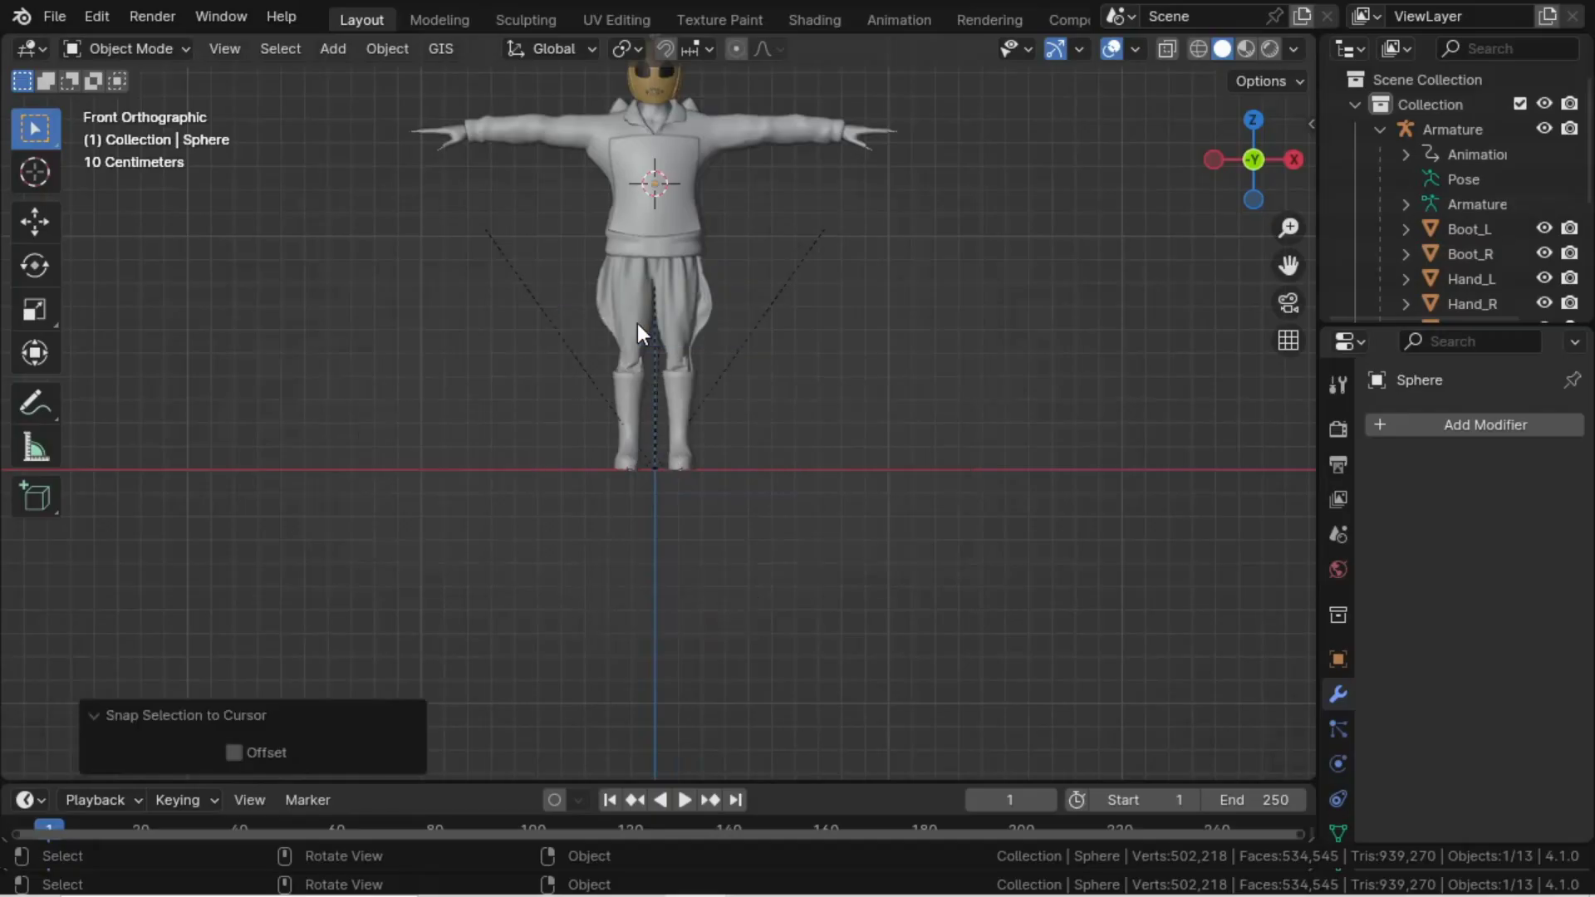
- Move the disc about -0.072 m along Y in right orthographic view onto the chest panel's front surface
scroll(680, 182, "up", 4)
middle_click_drag(685, 166, 665, 638, "shift")
scroll(621, 585, "up", 5)
key("KP_3")
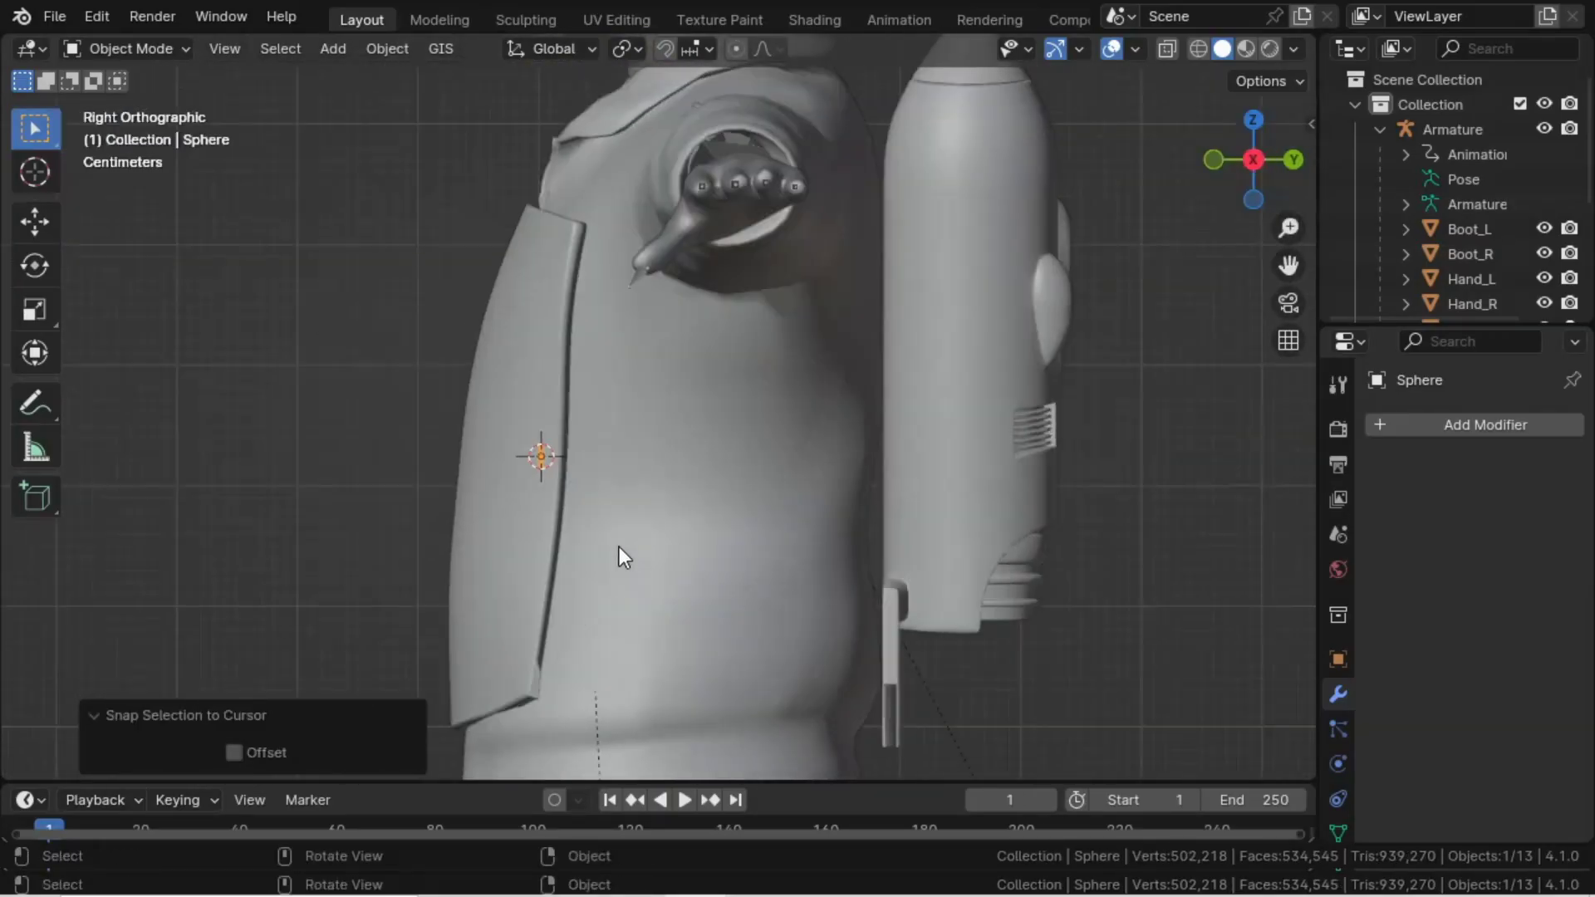
key("g")
key("y")
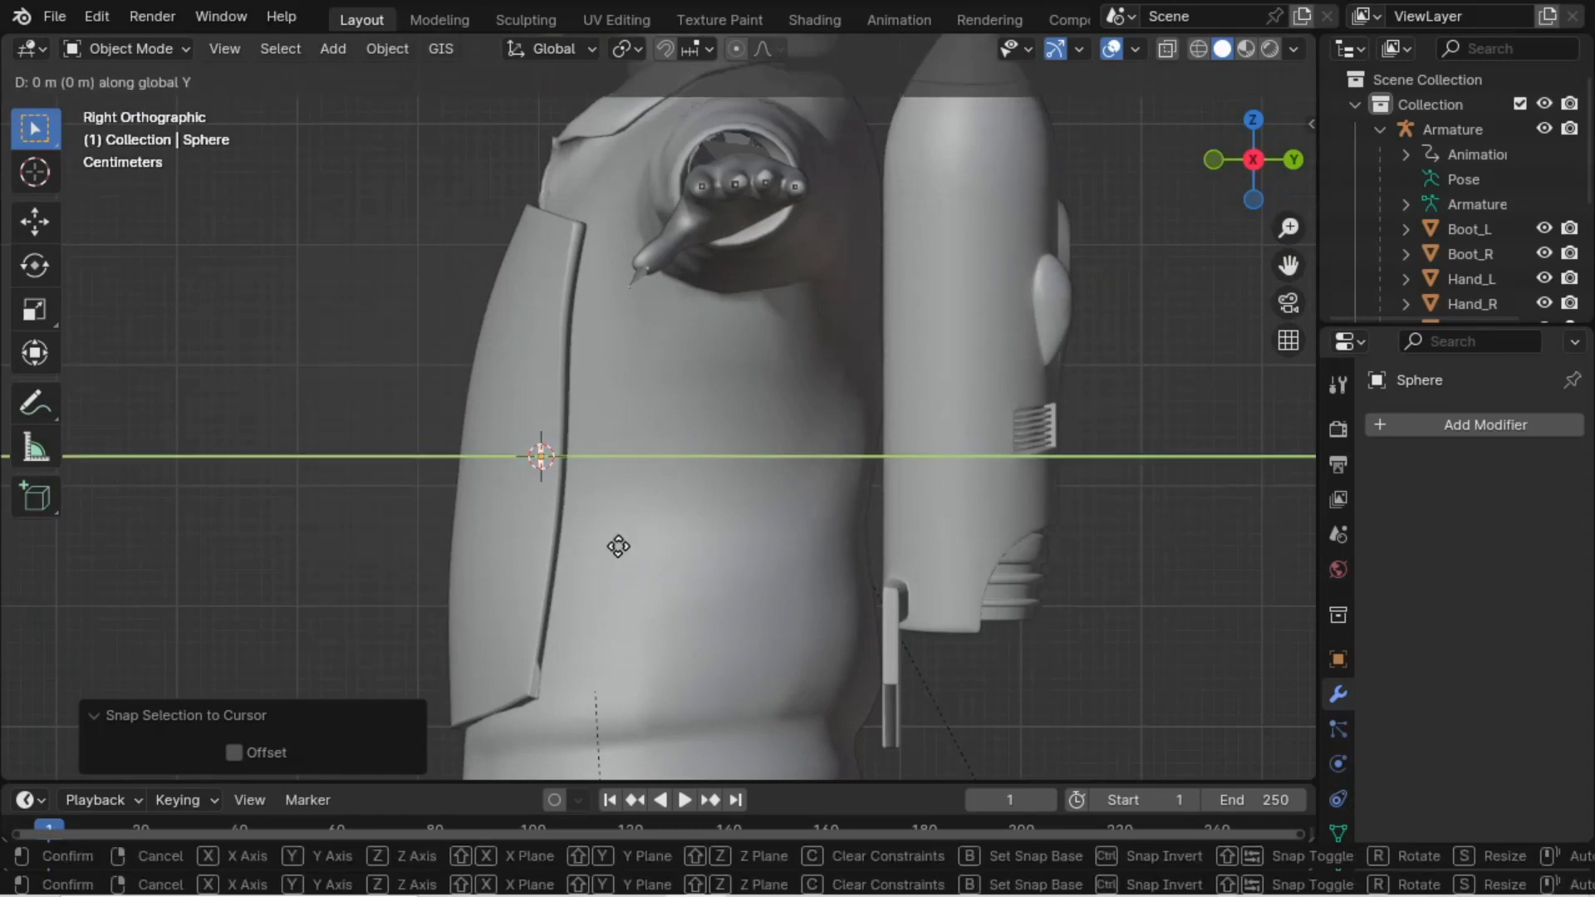
left_click(531, 528)
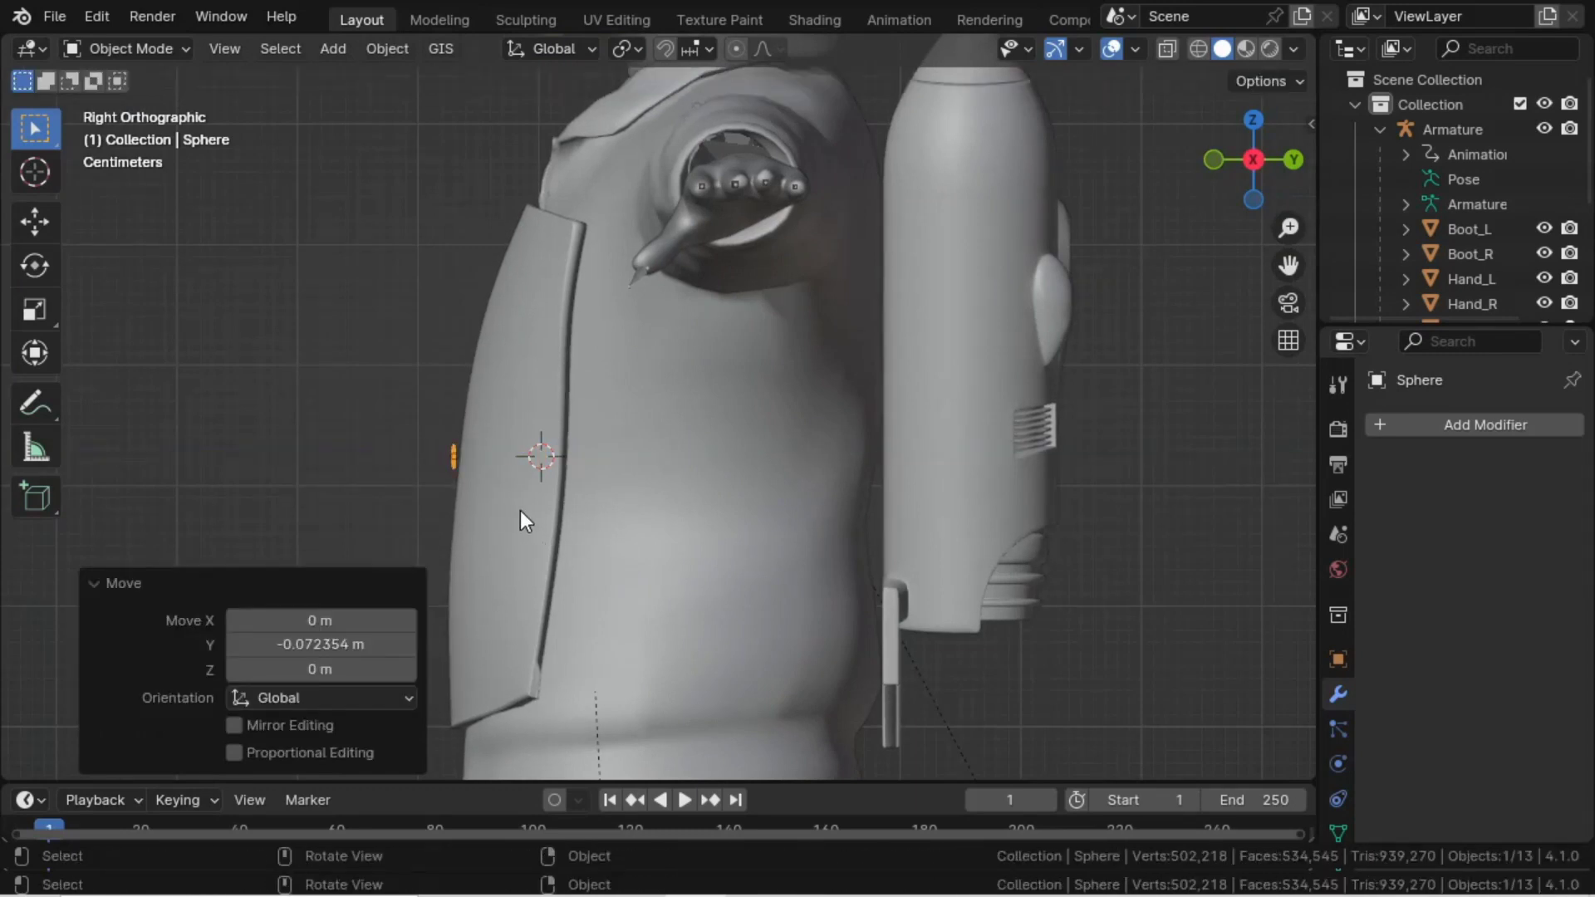
- Raise the disc about 0.19 m along Z in front view to just below the chest panel's upper edge
key("KP_1")
scroll(572, 437, "up", 2)
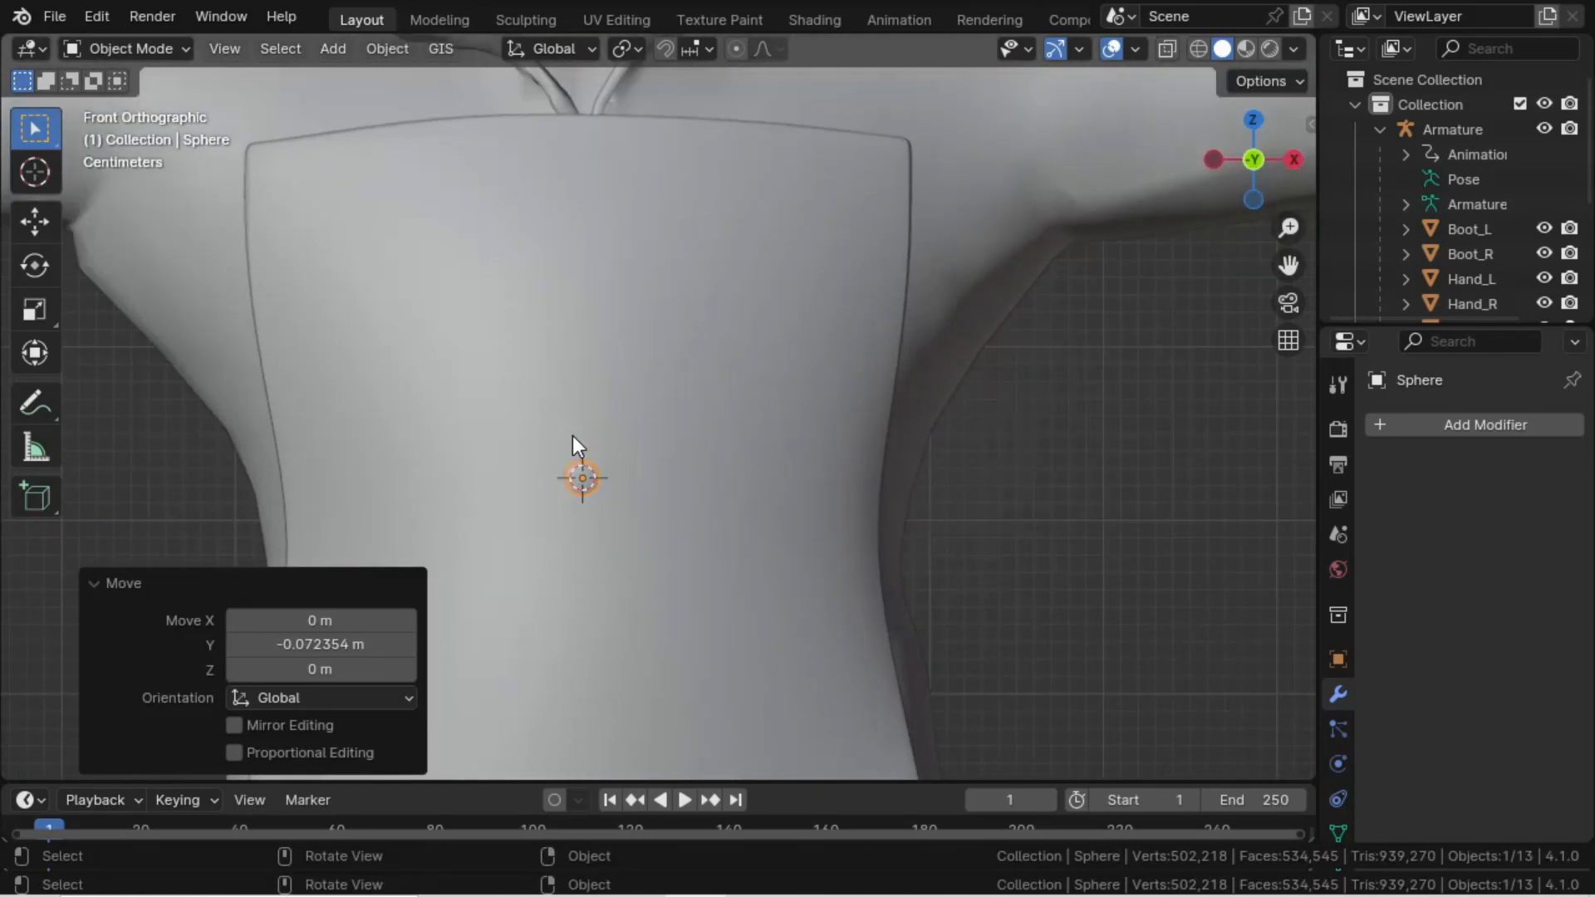
key("g")
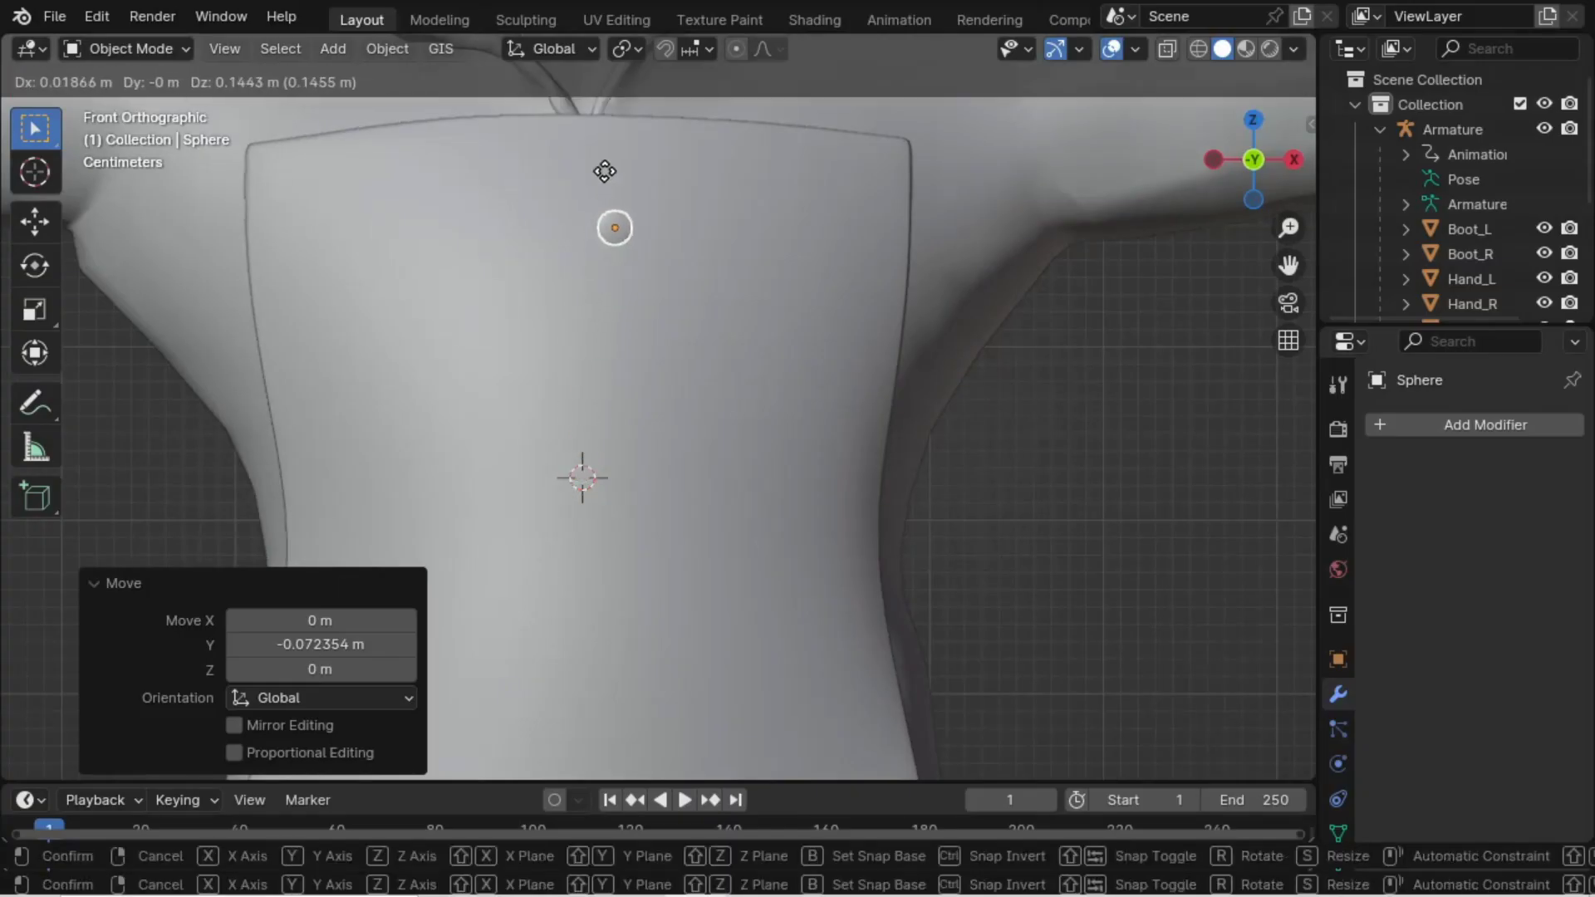
key("Escape")
key("g")
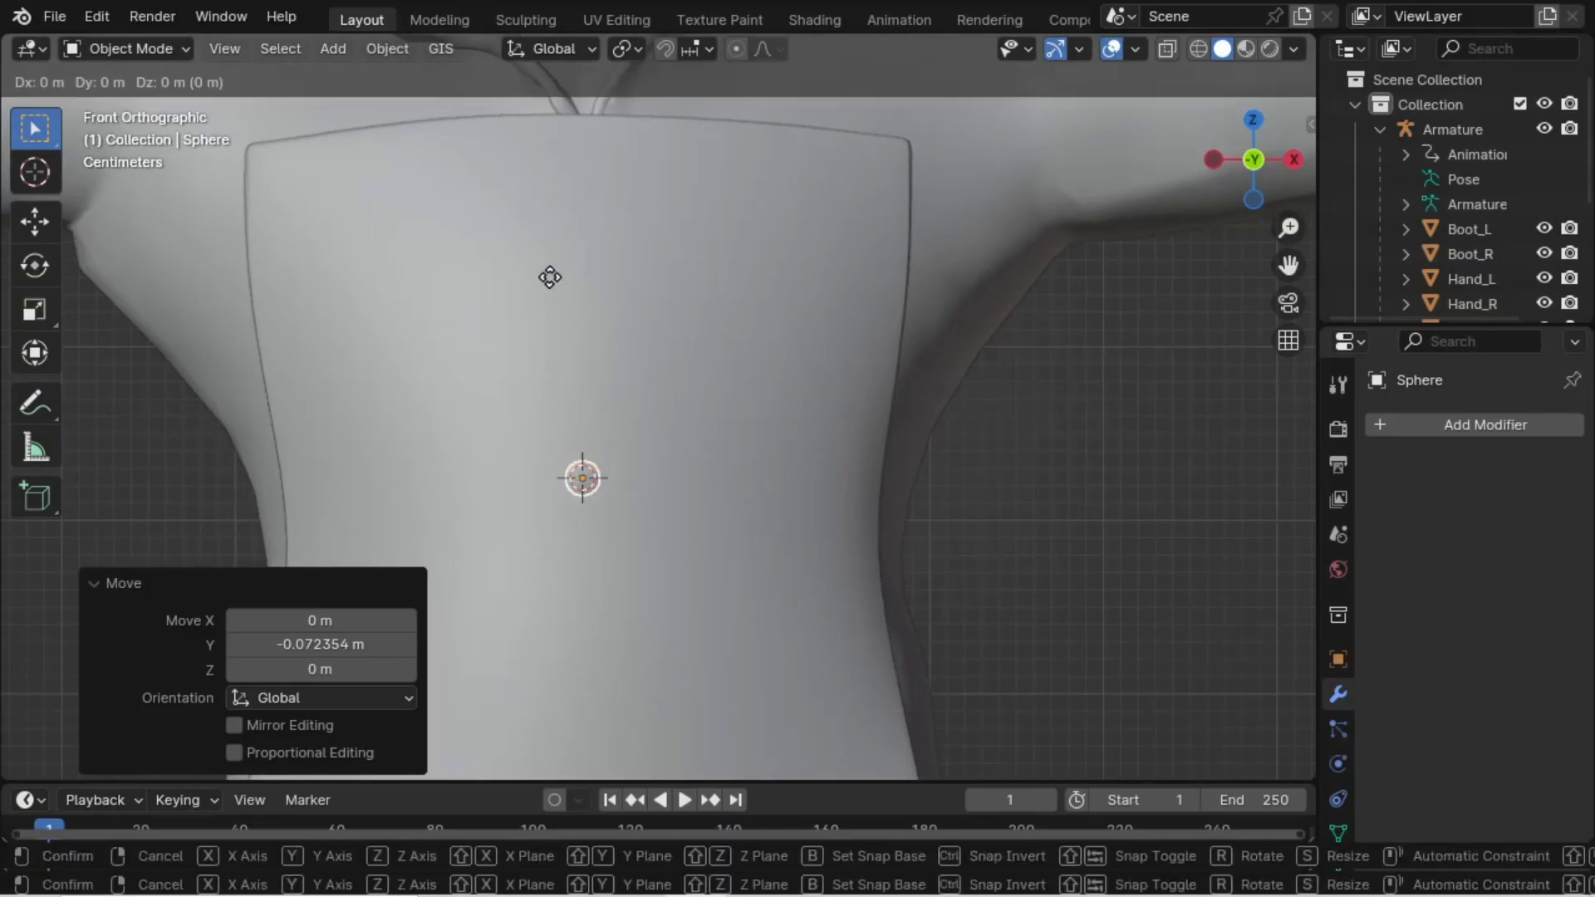
key("z")
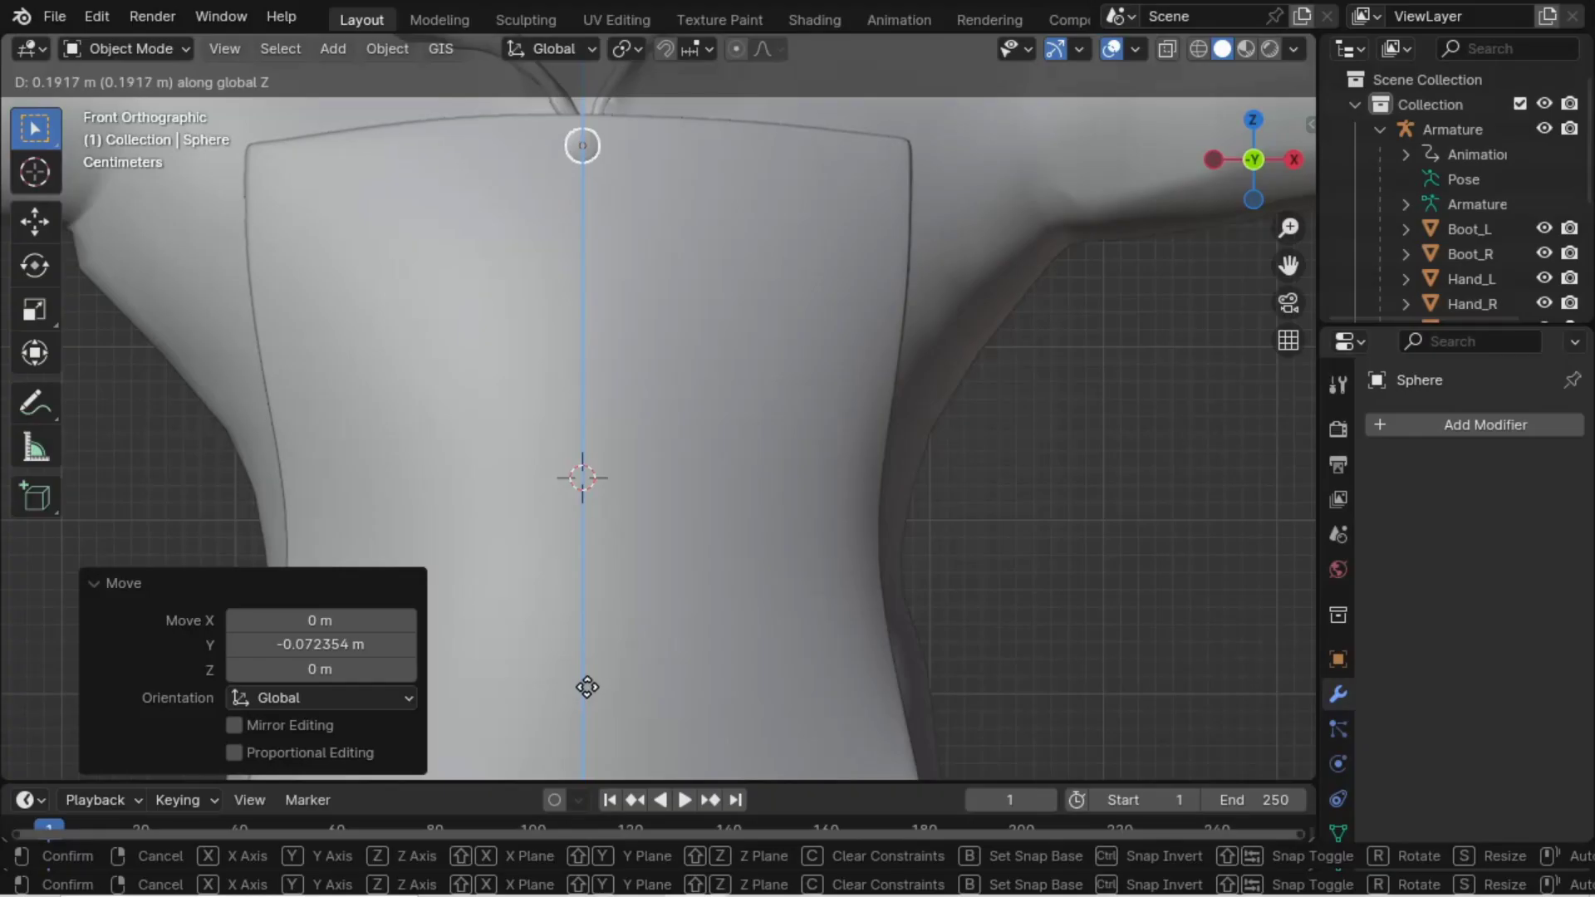
left_click(586, 692)
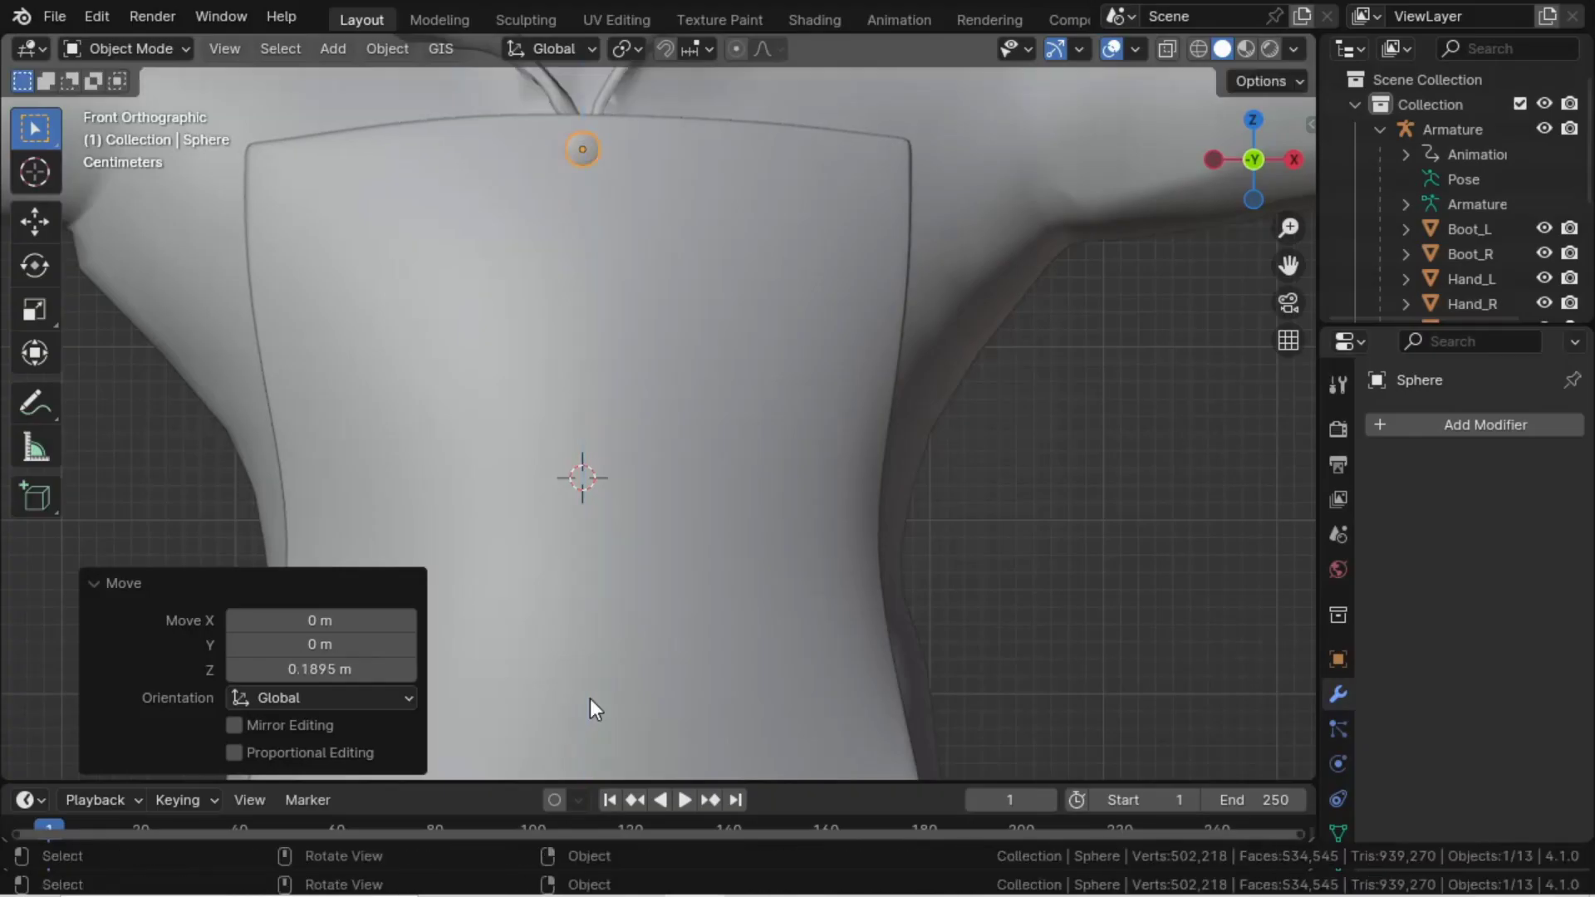
- Add an Array modifier to the disc
left_click(1451, 436)
mouse_move(1451, 436)
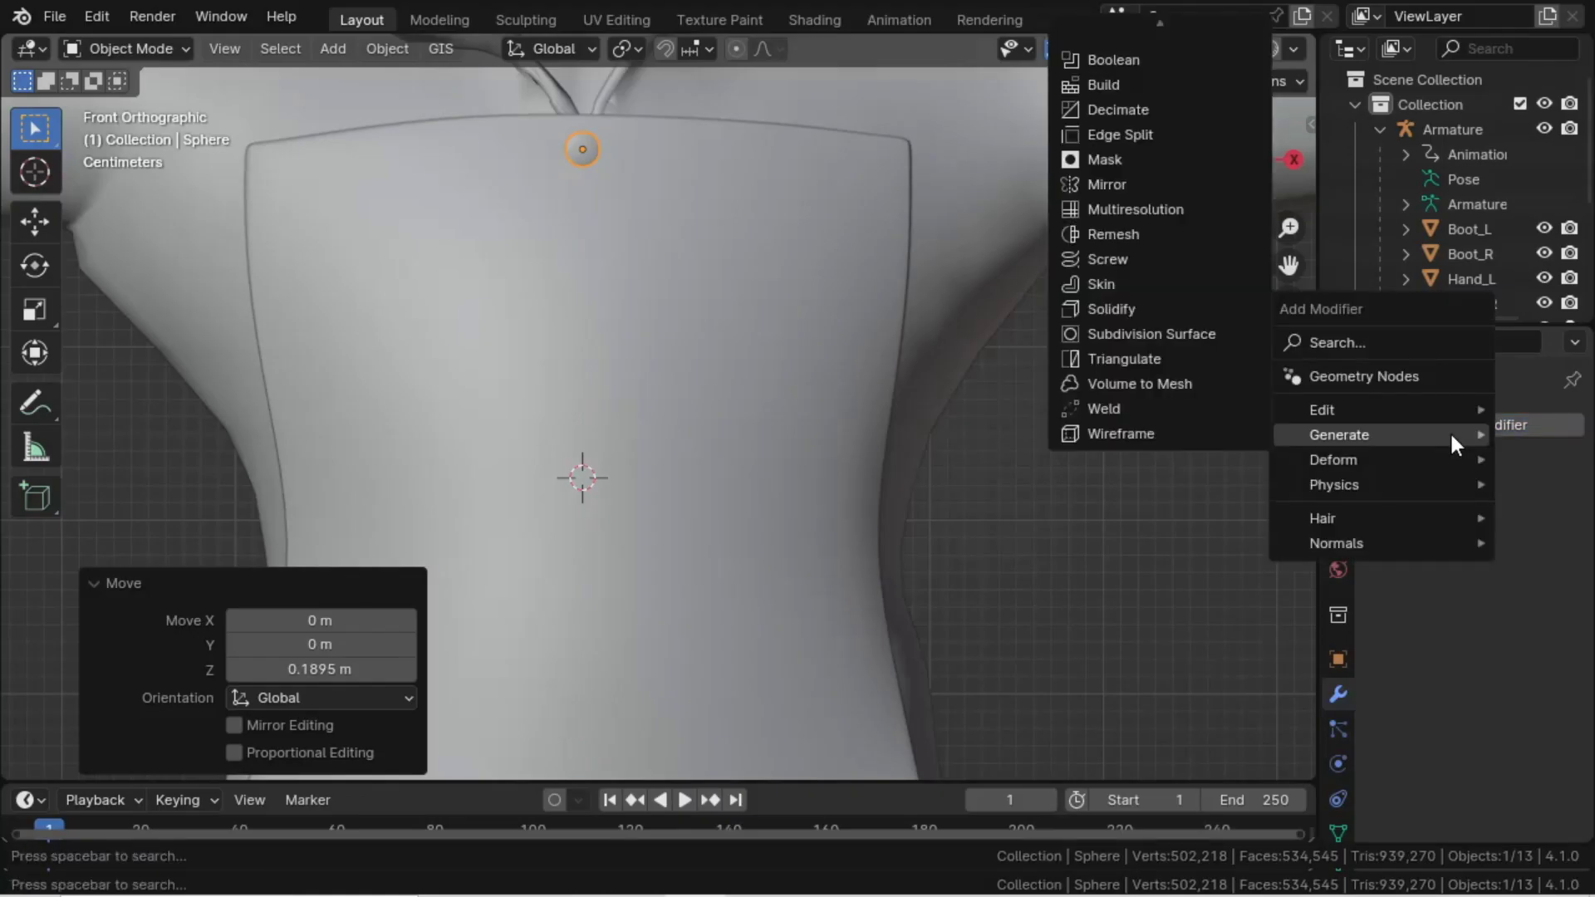
scroll(1123, 425, "up", 2)
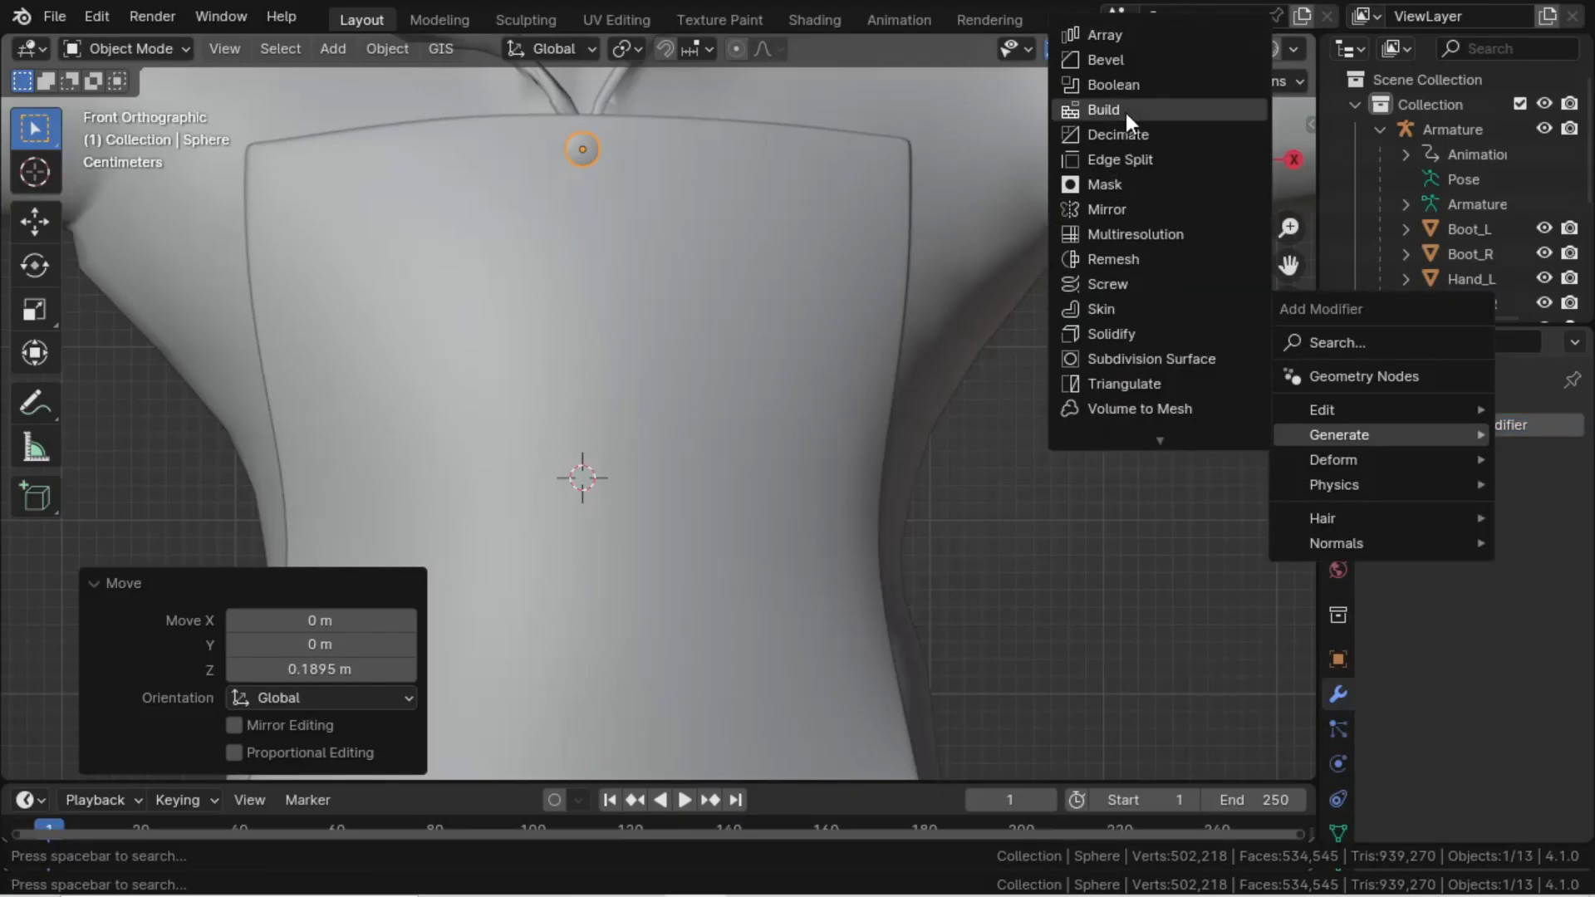
left_click(1120, 33)
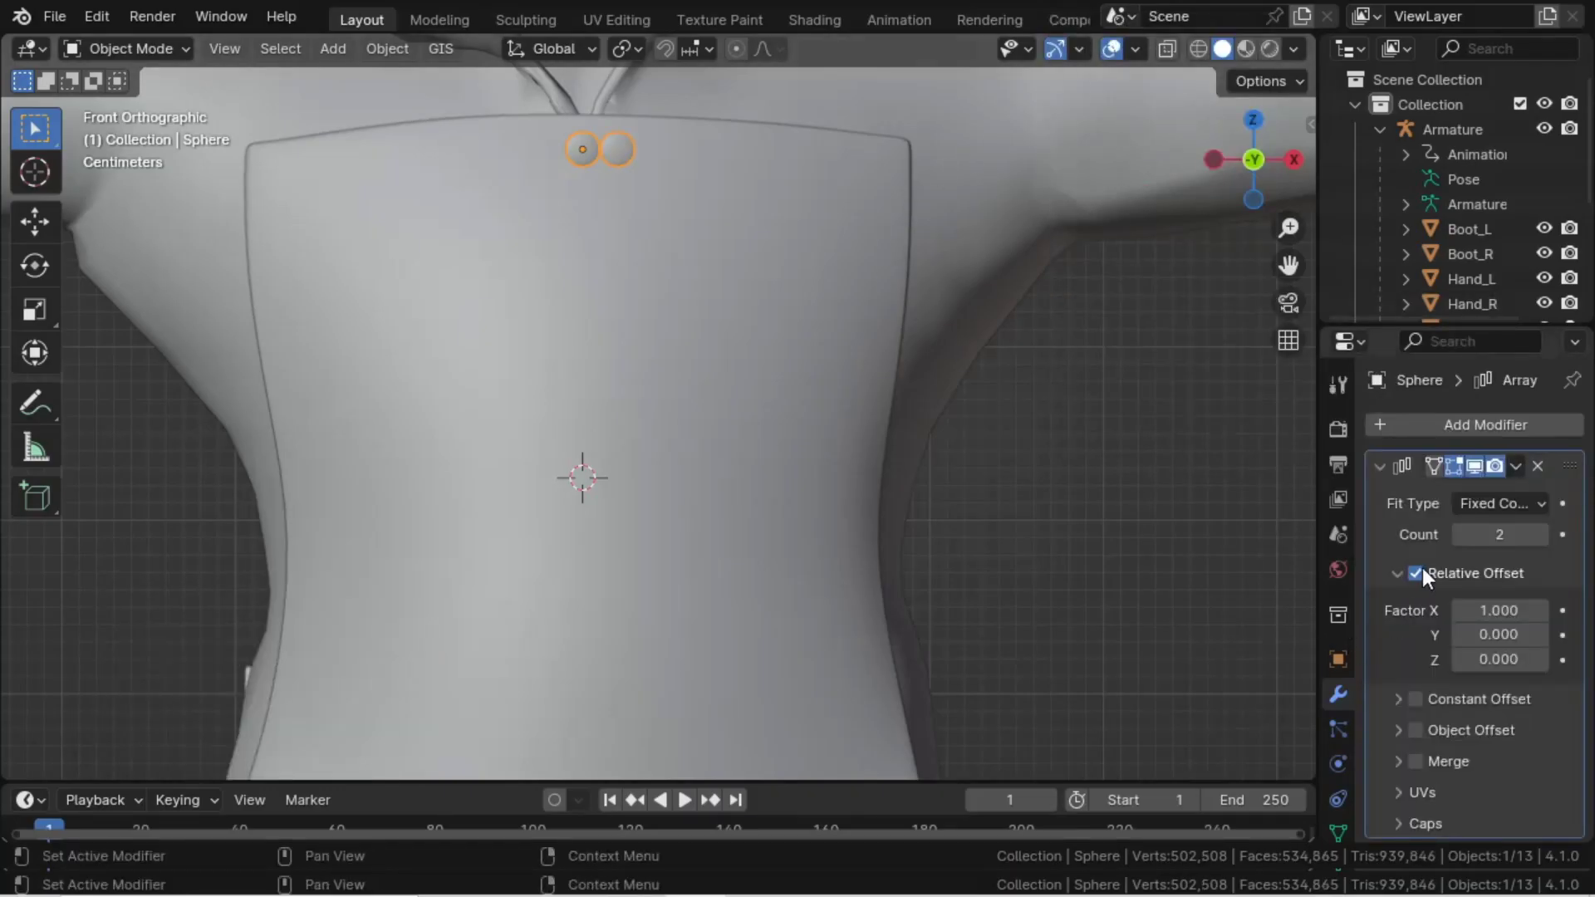
- Space the arrayed discs with a relative offset X factor of 2.3
double_click(1499, 610)
type("1.2")
key("Return")
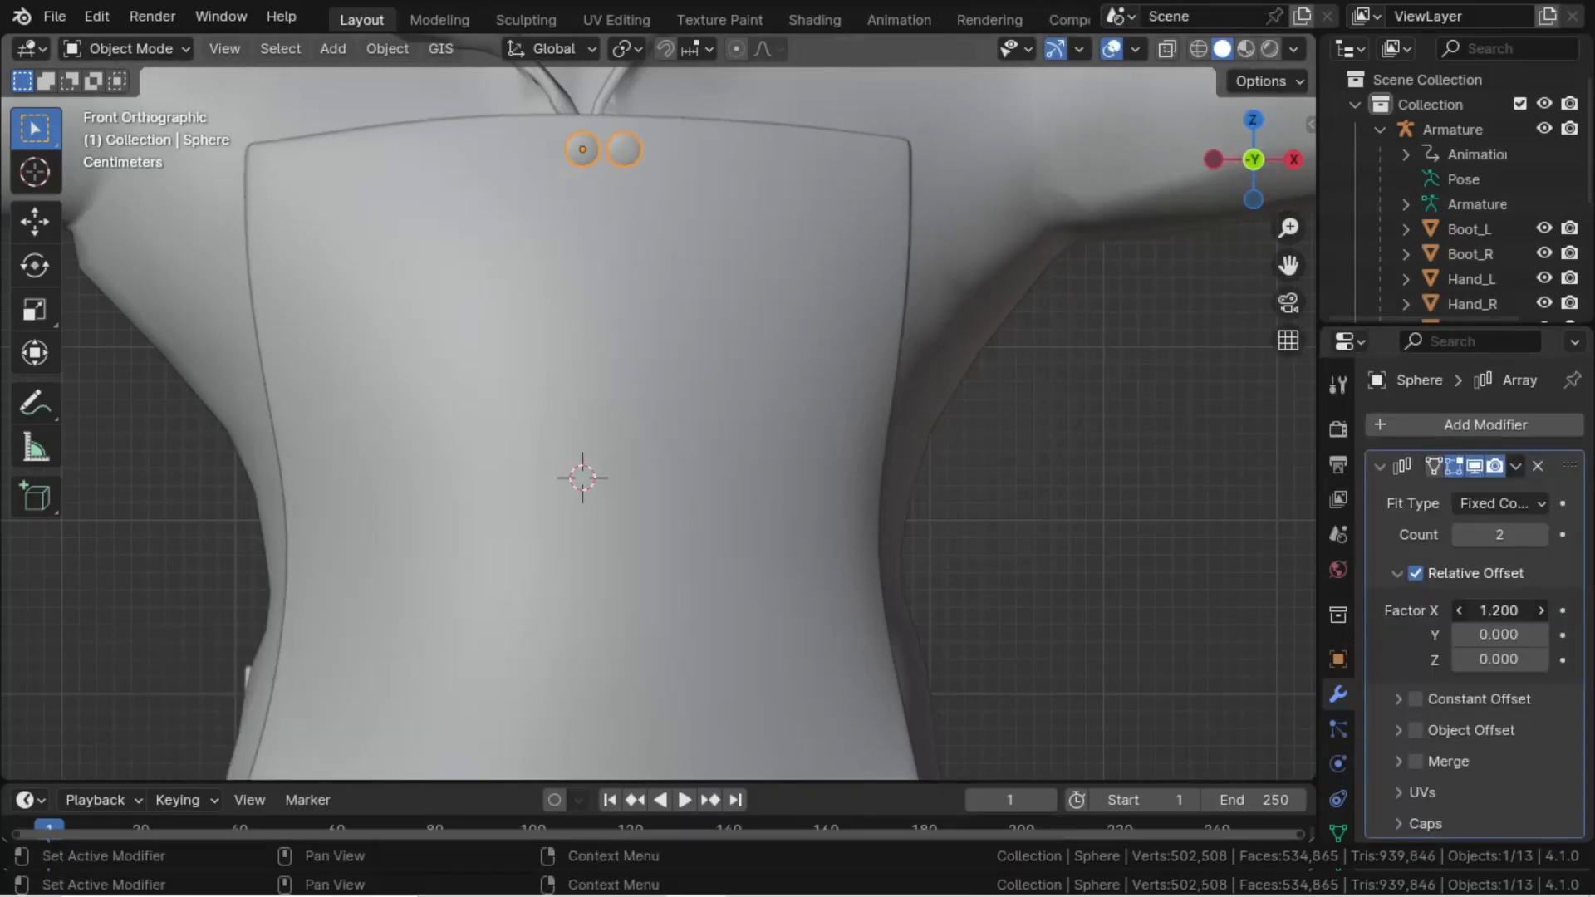
left_click(1541, 610)
left_click(1541, 610)
left_click(1541, 610)
left_click(1541, 610)
left_click(1541, 611)
left_click_drag(1499, 610, 1533, 610)
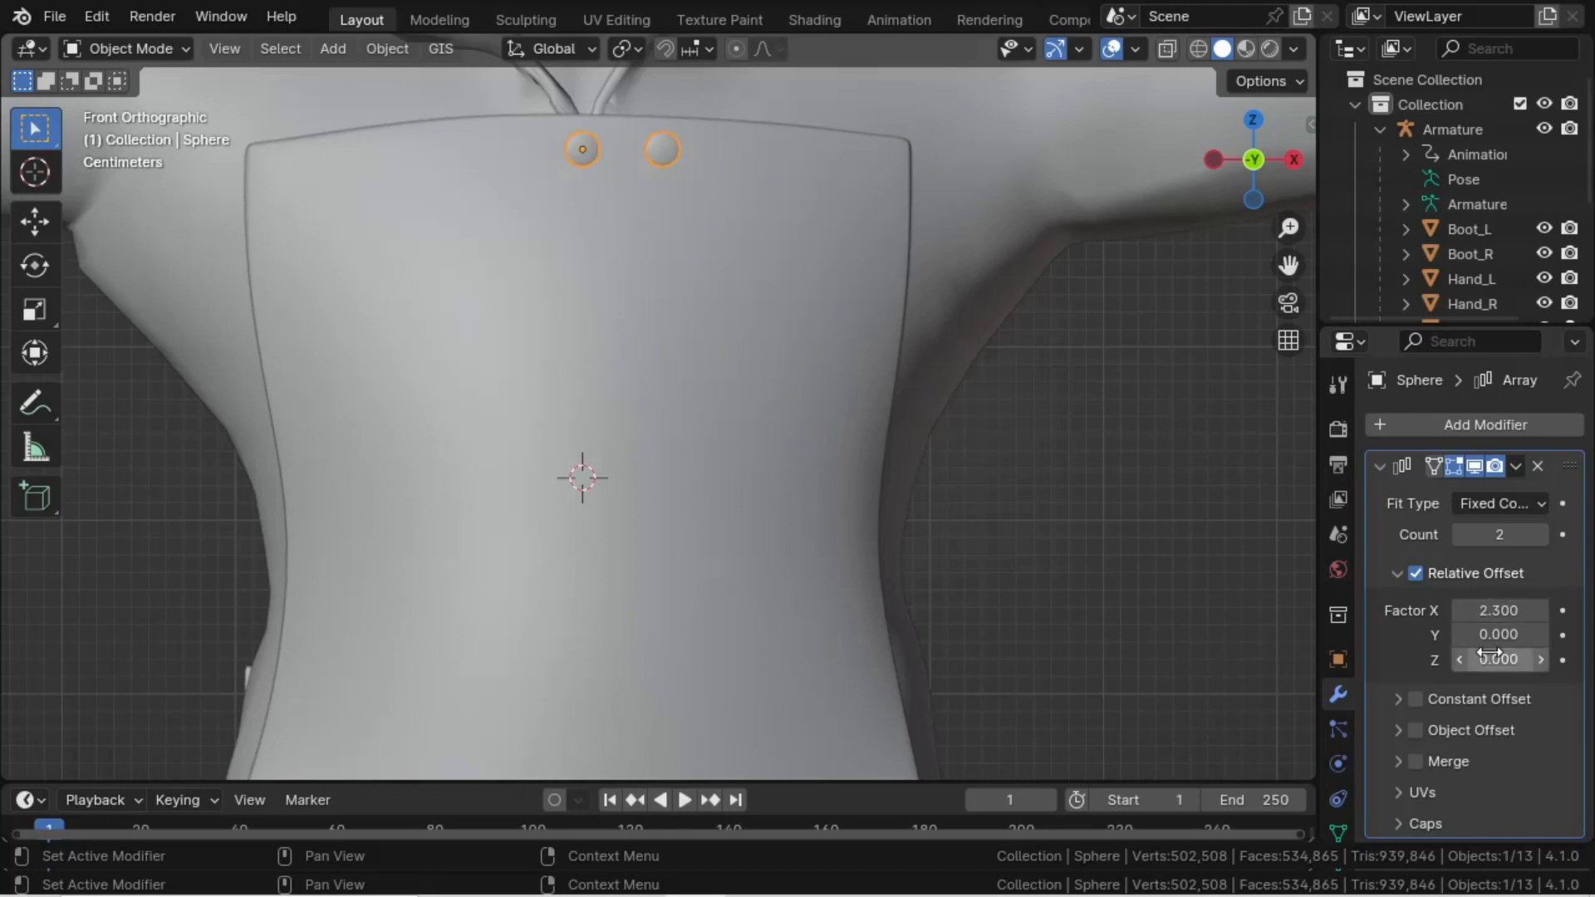
- Apply the disc's rotation and set the array's relative offset Z factor to -0.1
mouse_move(1487, 660)
left_mouse_down()
mouse_move(1591, 660)
mouse_move(1414, 660)
mouse_move(1487, 660)
left_mouse_up()
key("ctrl+a")
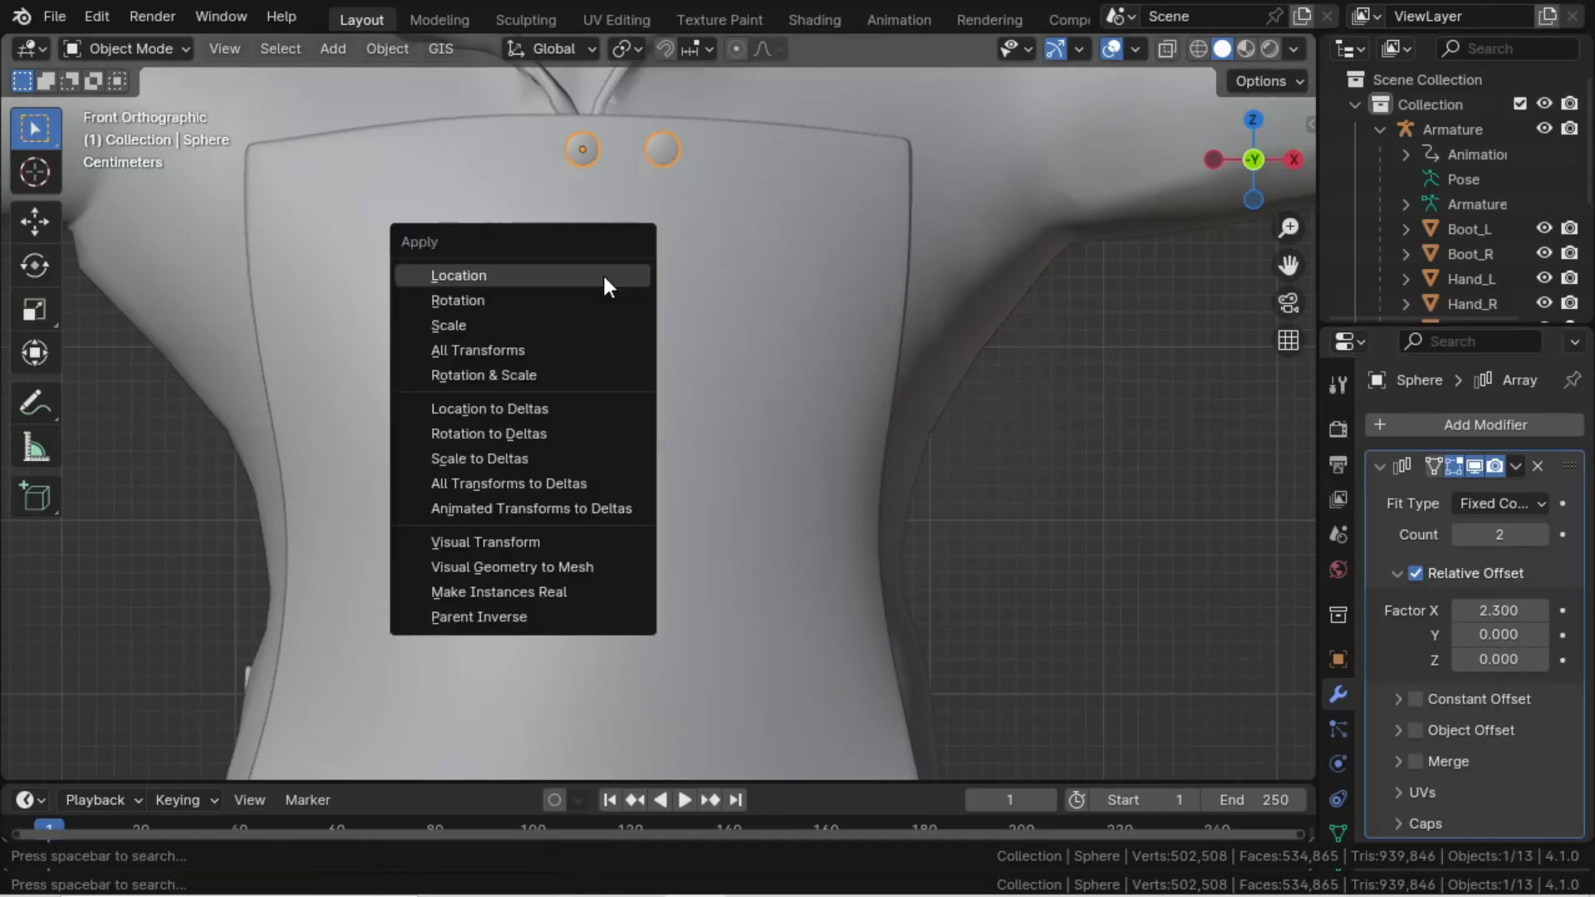
left_click(592, 298)
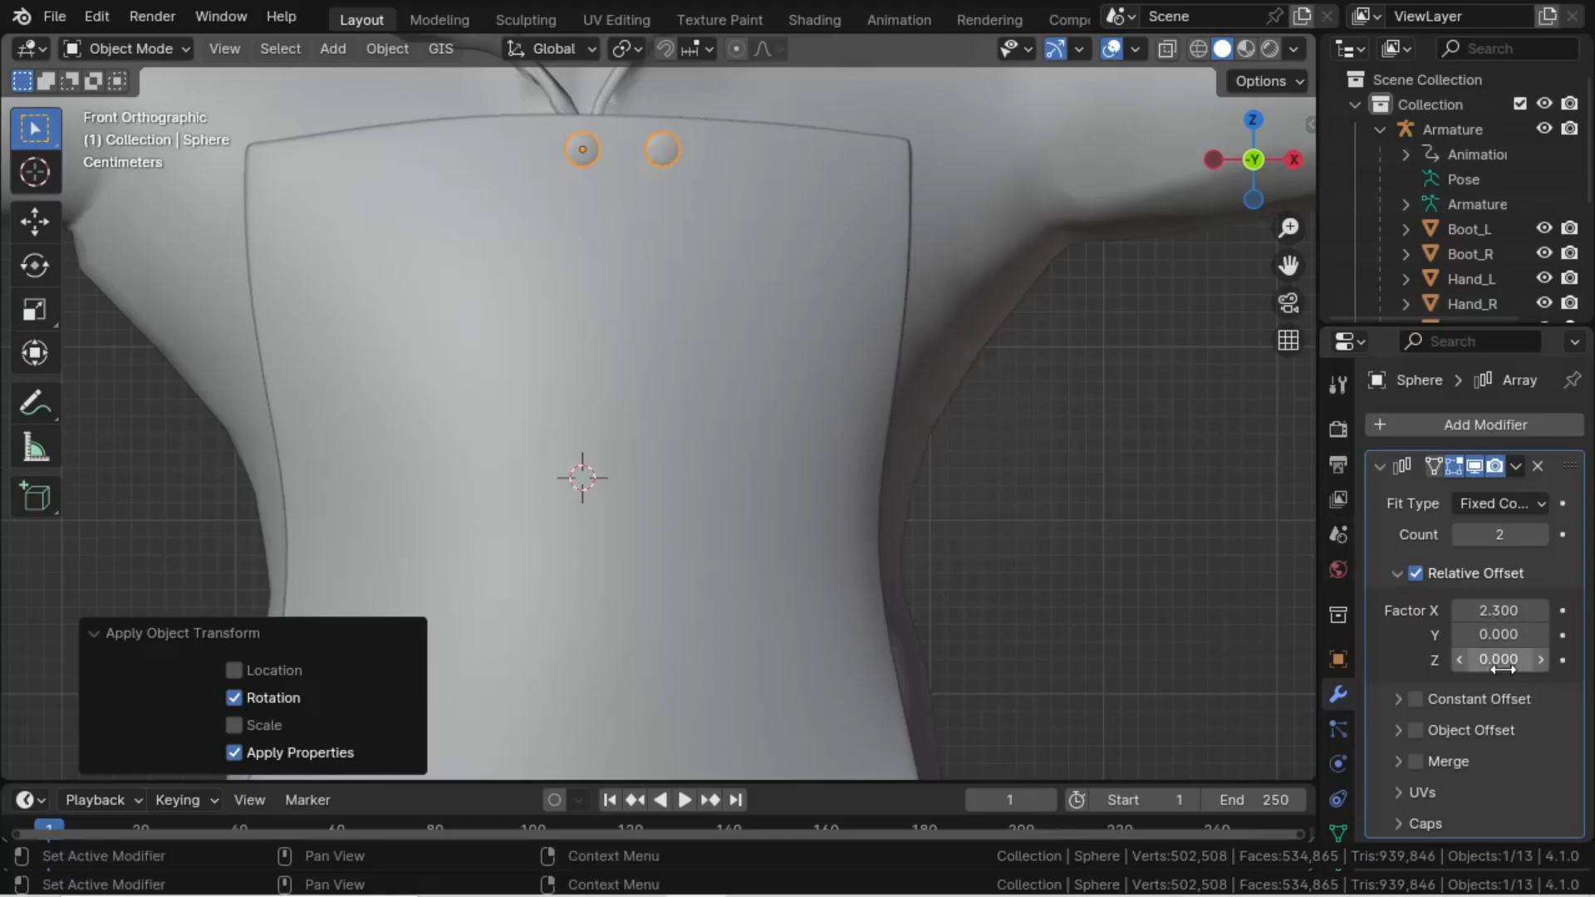
mouse_move(1487, 660)
left_mouse_down()
mouse_move(1437, 660)
mouse_move(1481, 660)
left_mouse_up()
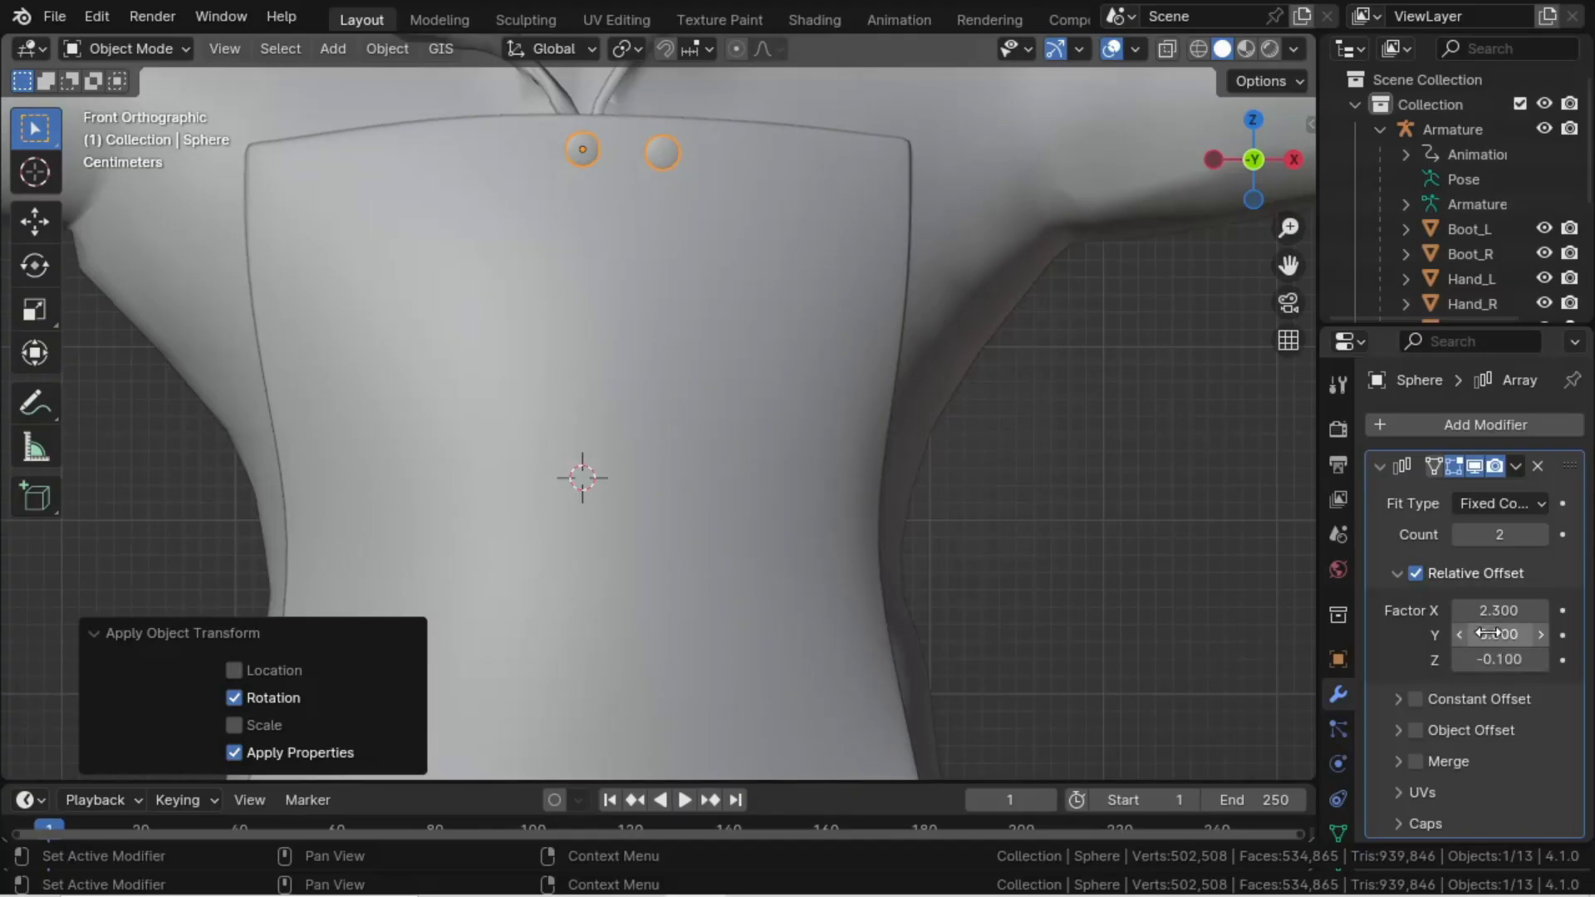
- Set the array count to 4 discs
left_click(1541, 534)
left_click(1542, 537)
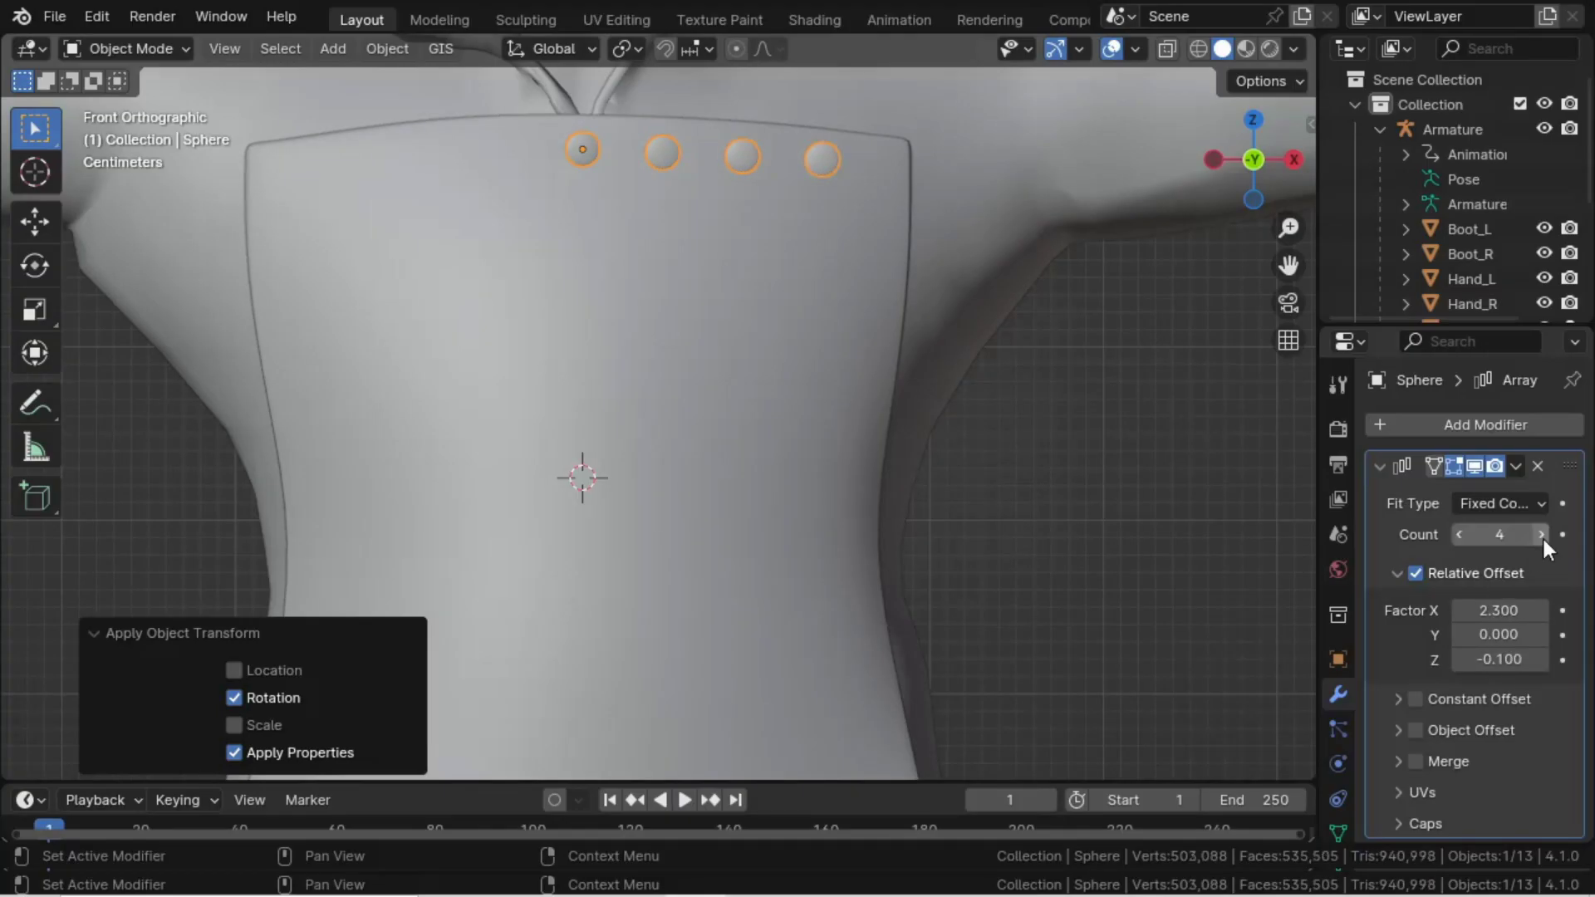
left_click(1542, 537)
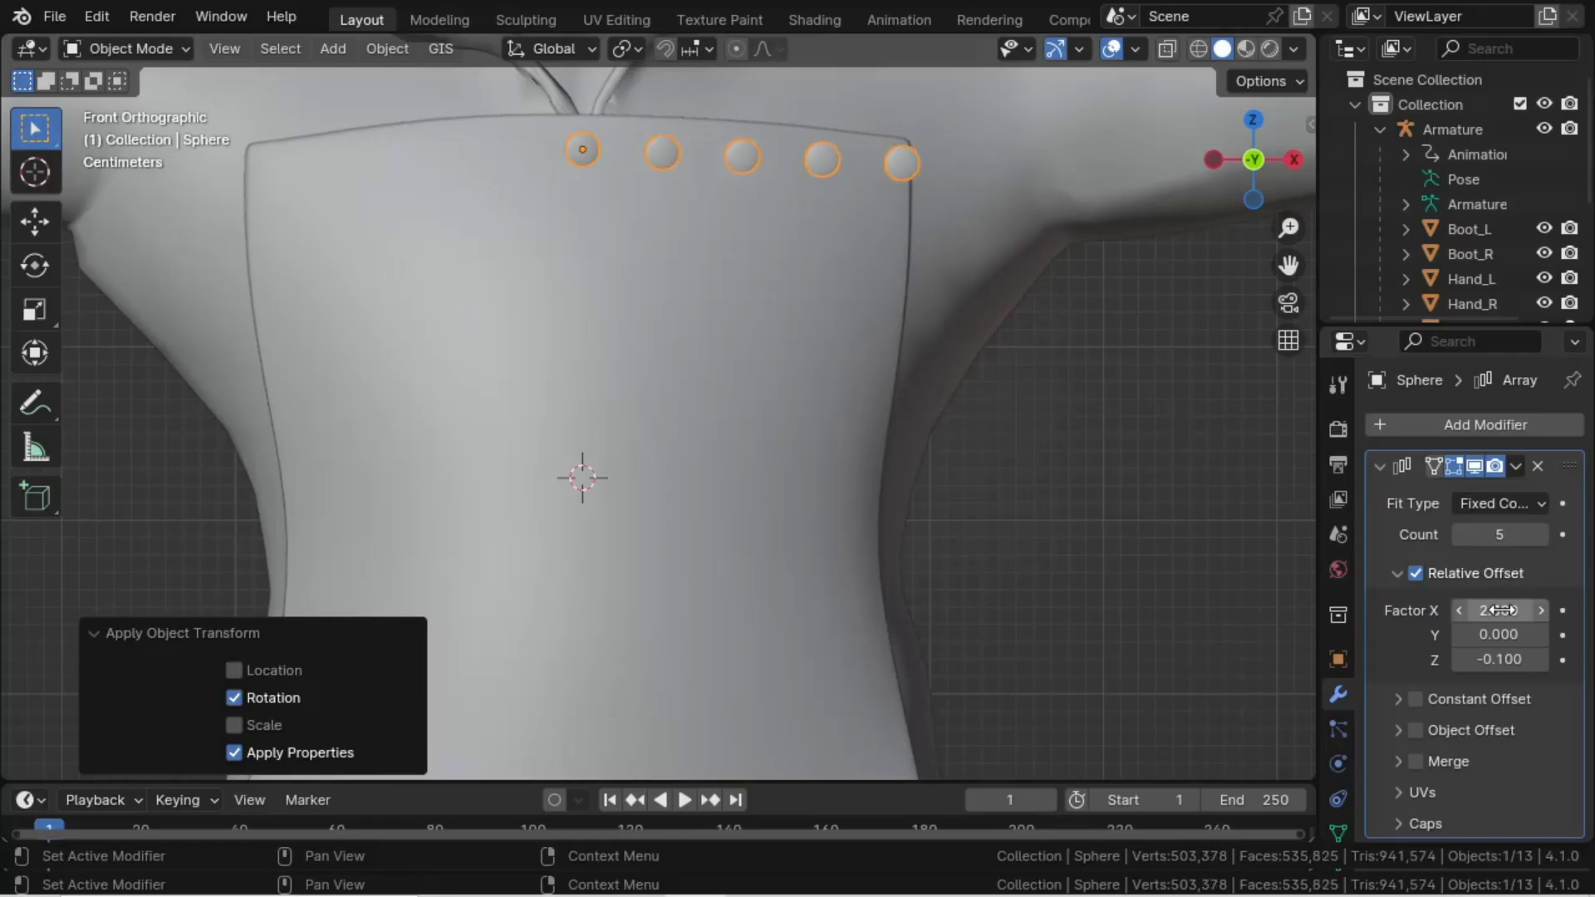
left_click(1461, 536)
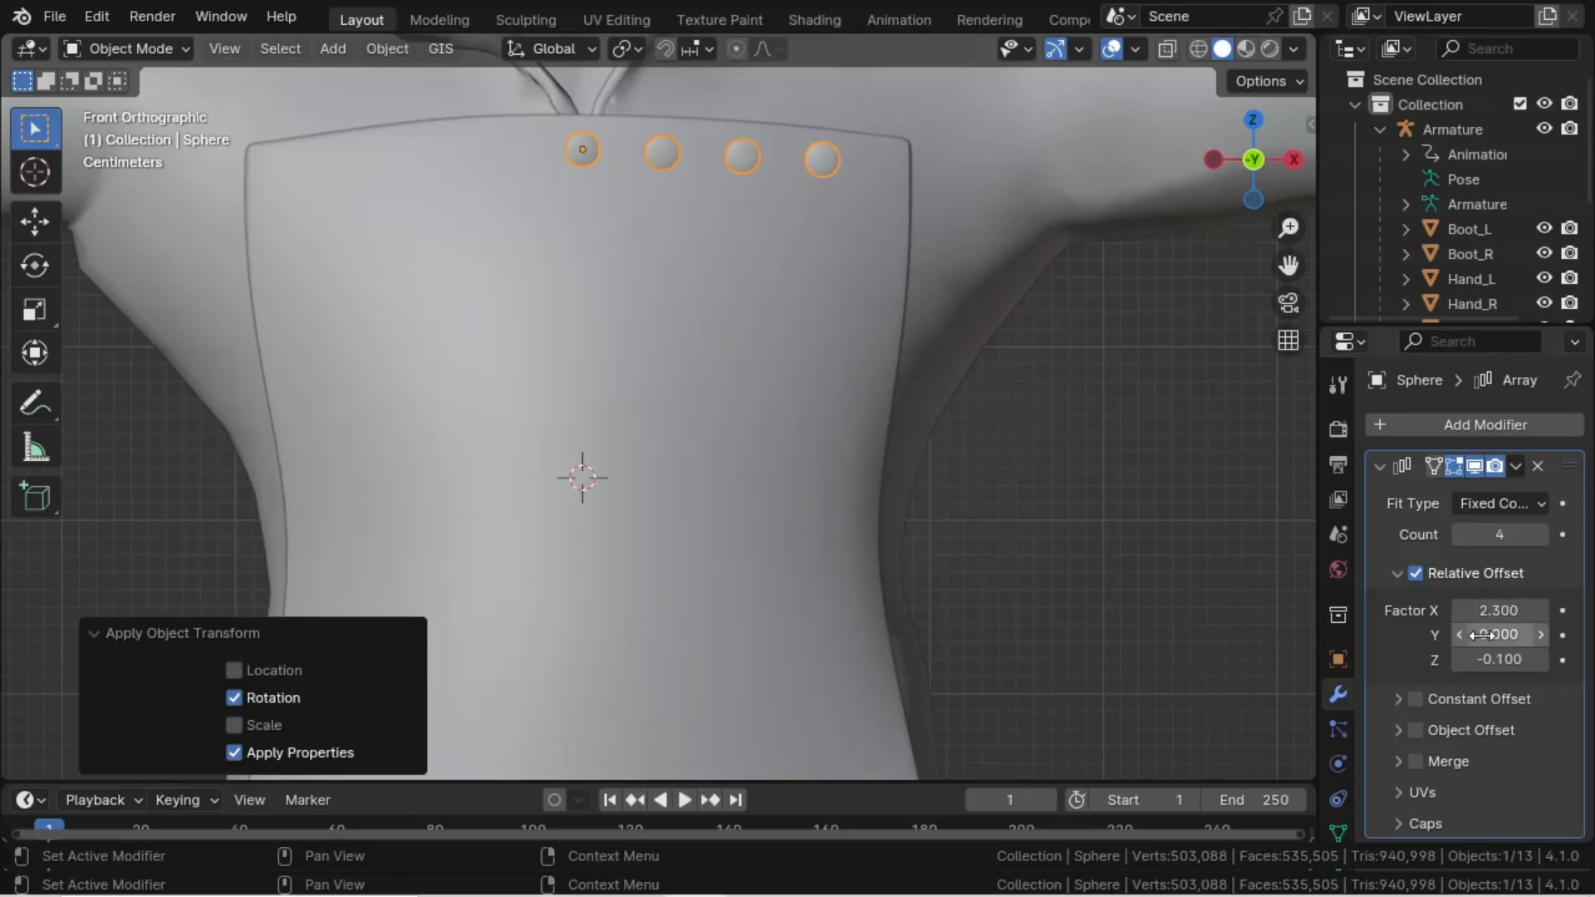
- Adjust the array's relative offset to an X factor of 2.8 and a Z factor of -0.2
left_click_drag(1499, 611, 1528, 611)
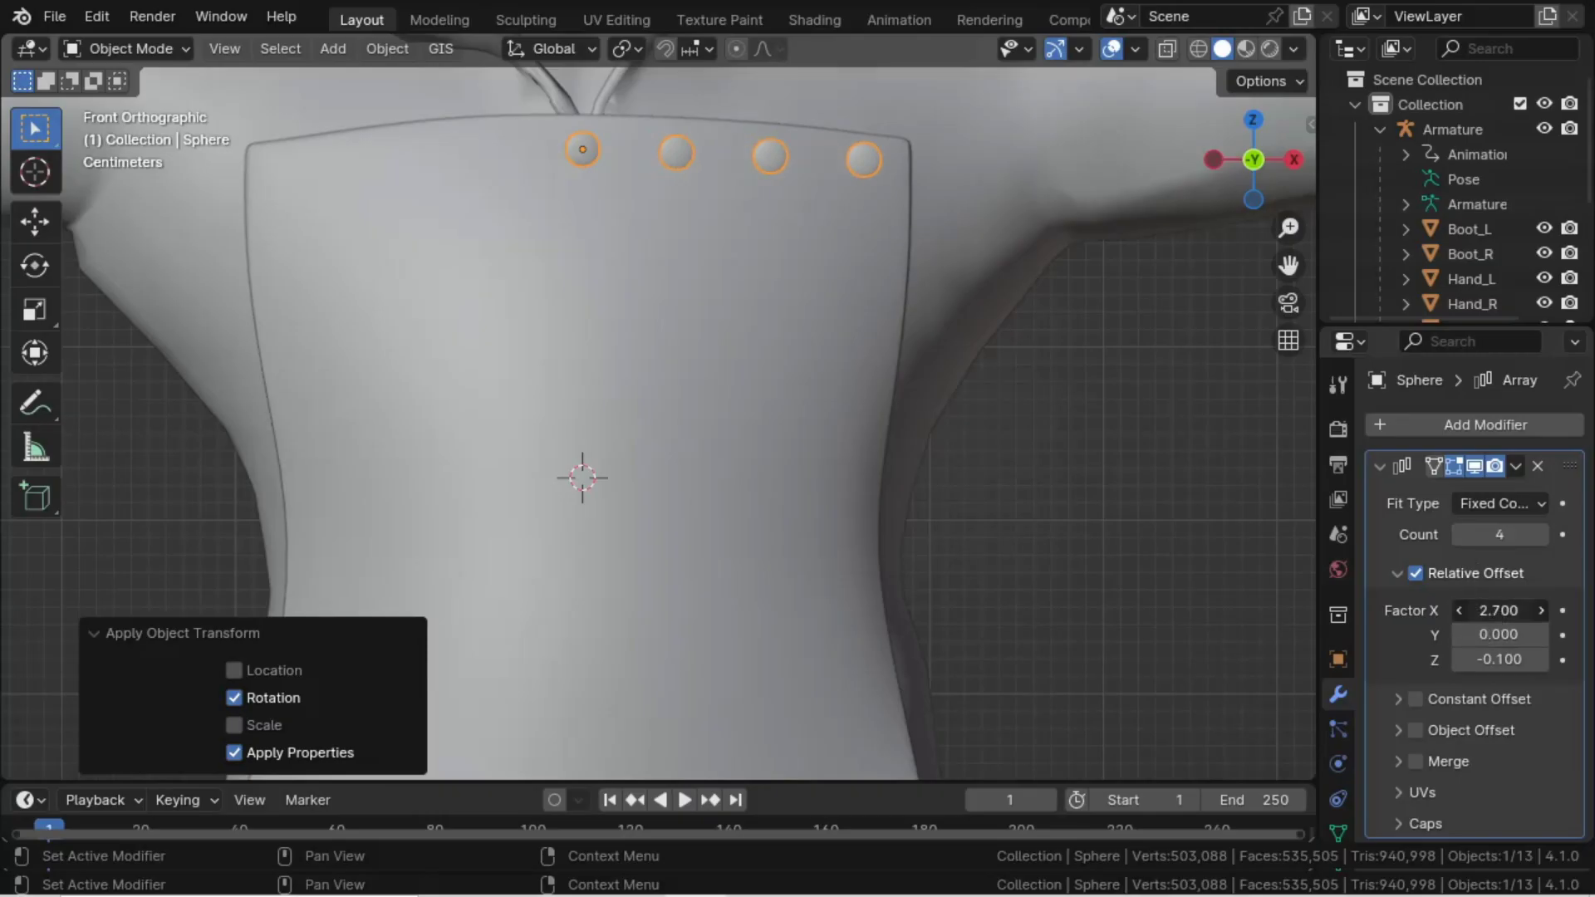
left_click_drag(1529, 610, 1542, 610)
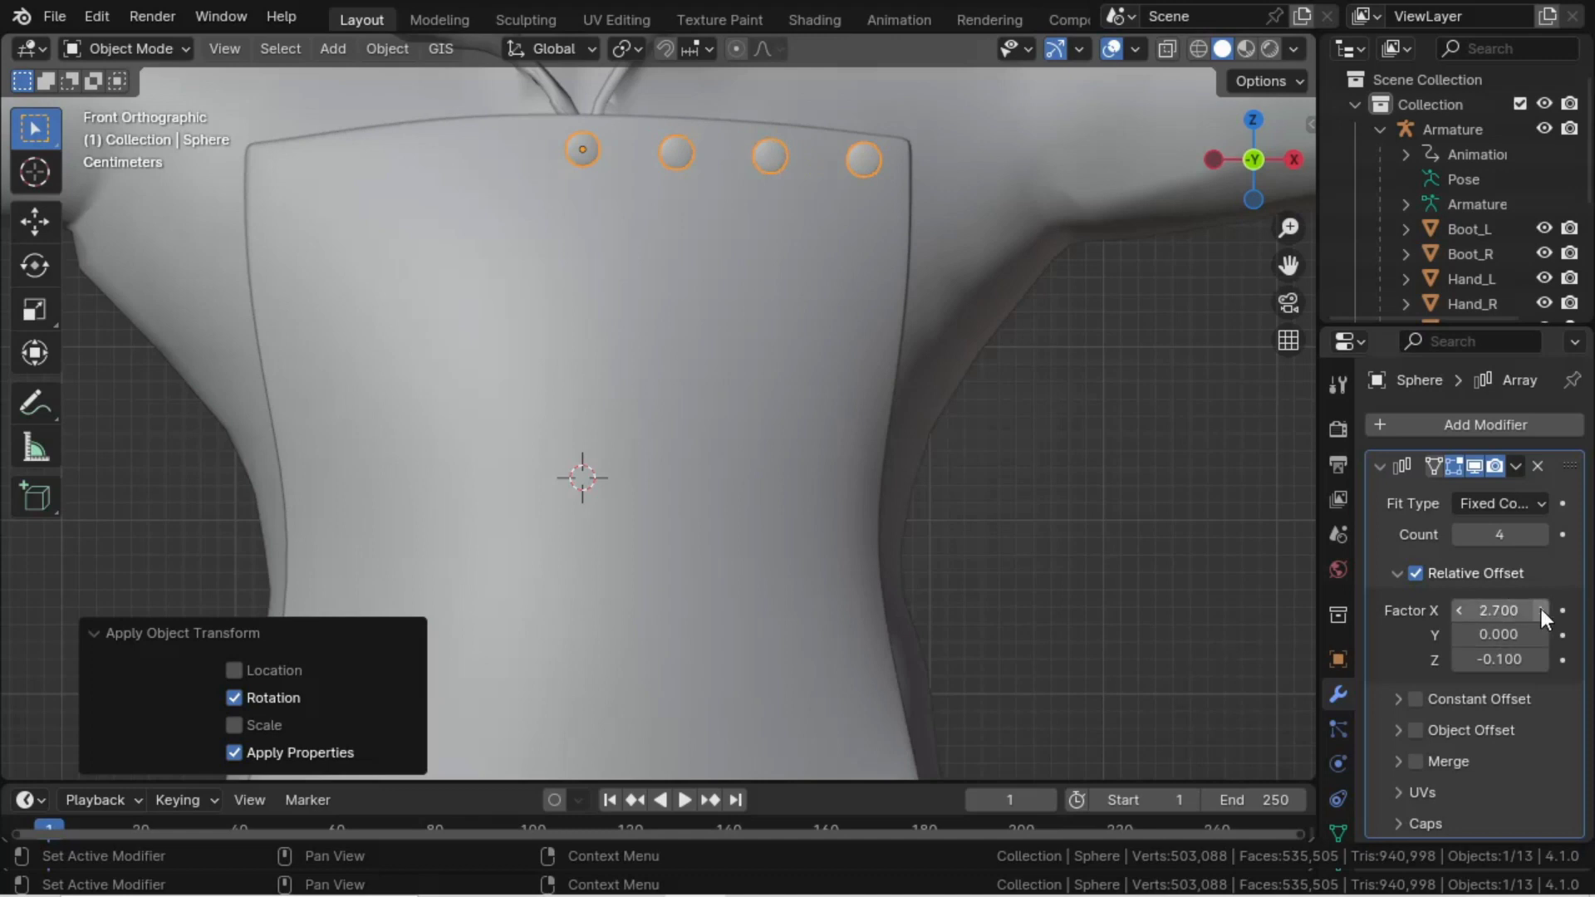
left_click(1458, 660)
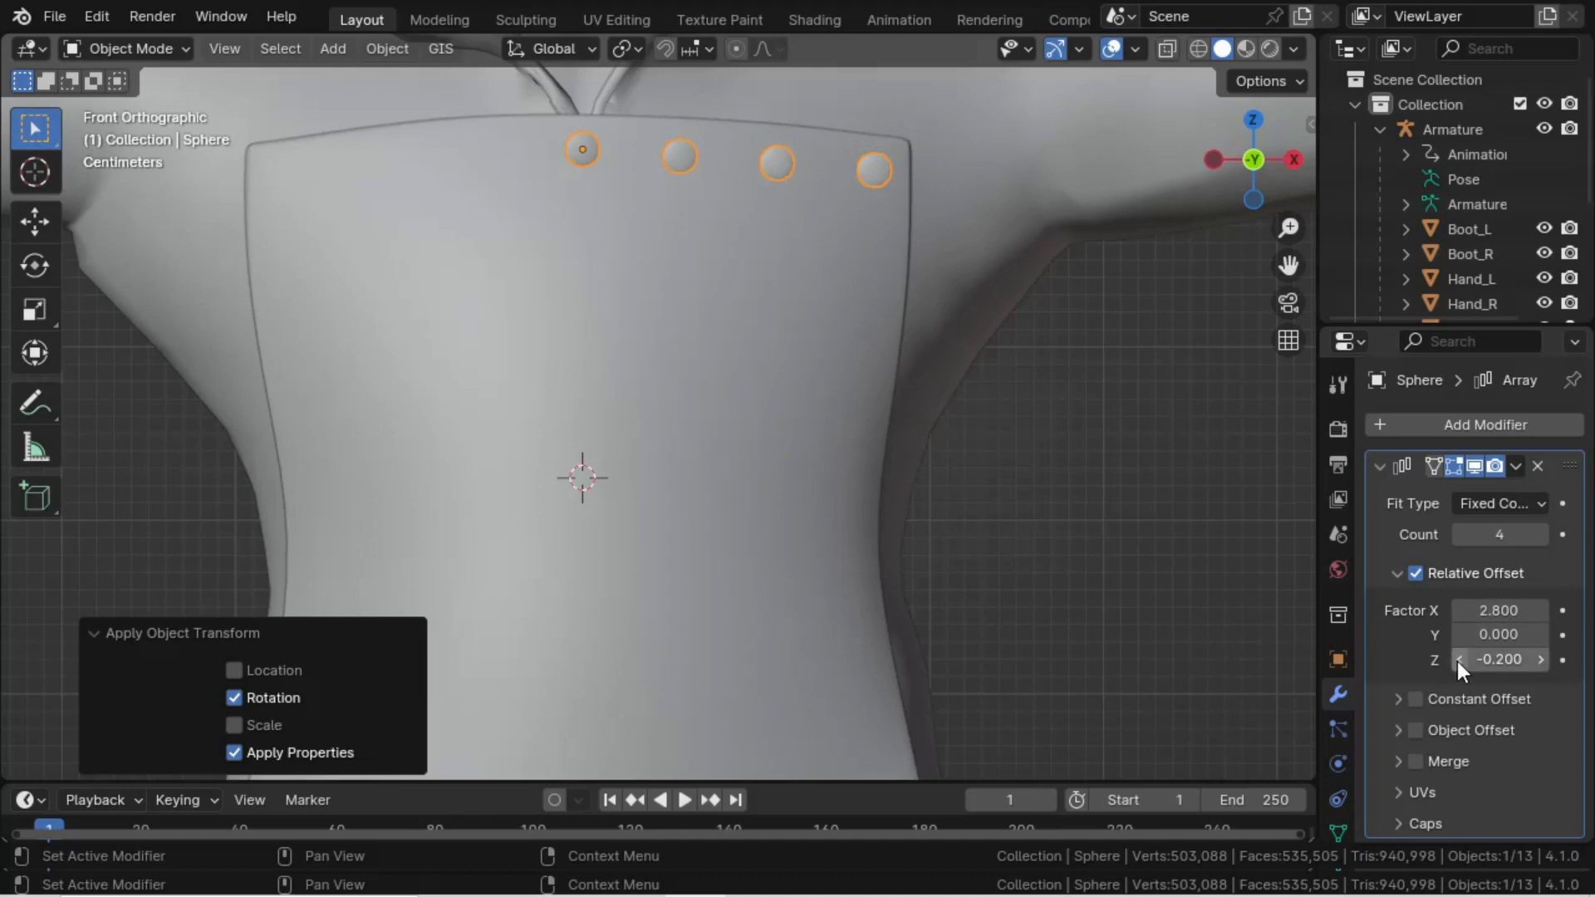
- Duplicate the button row in place and set the copy's relative offset X factor to -2.8 to fill the panel's other half
scroll(756, 407, "down", 5)
scroll(690, 362, "up", 5)
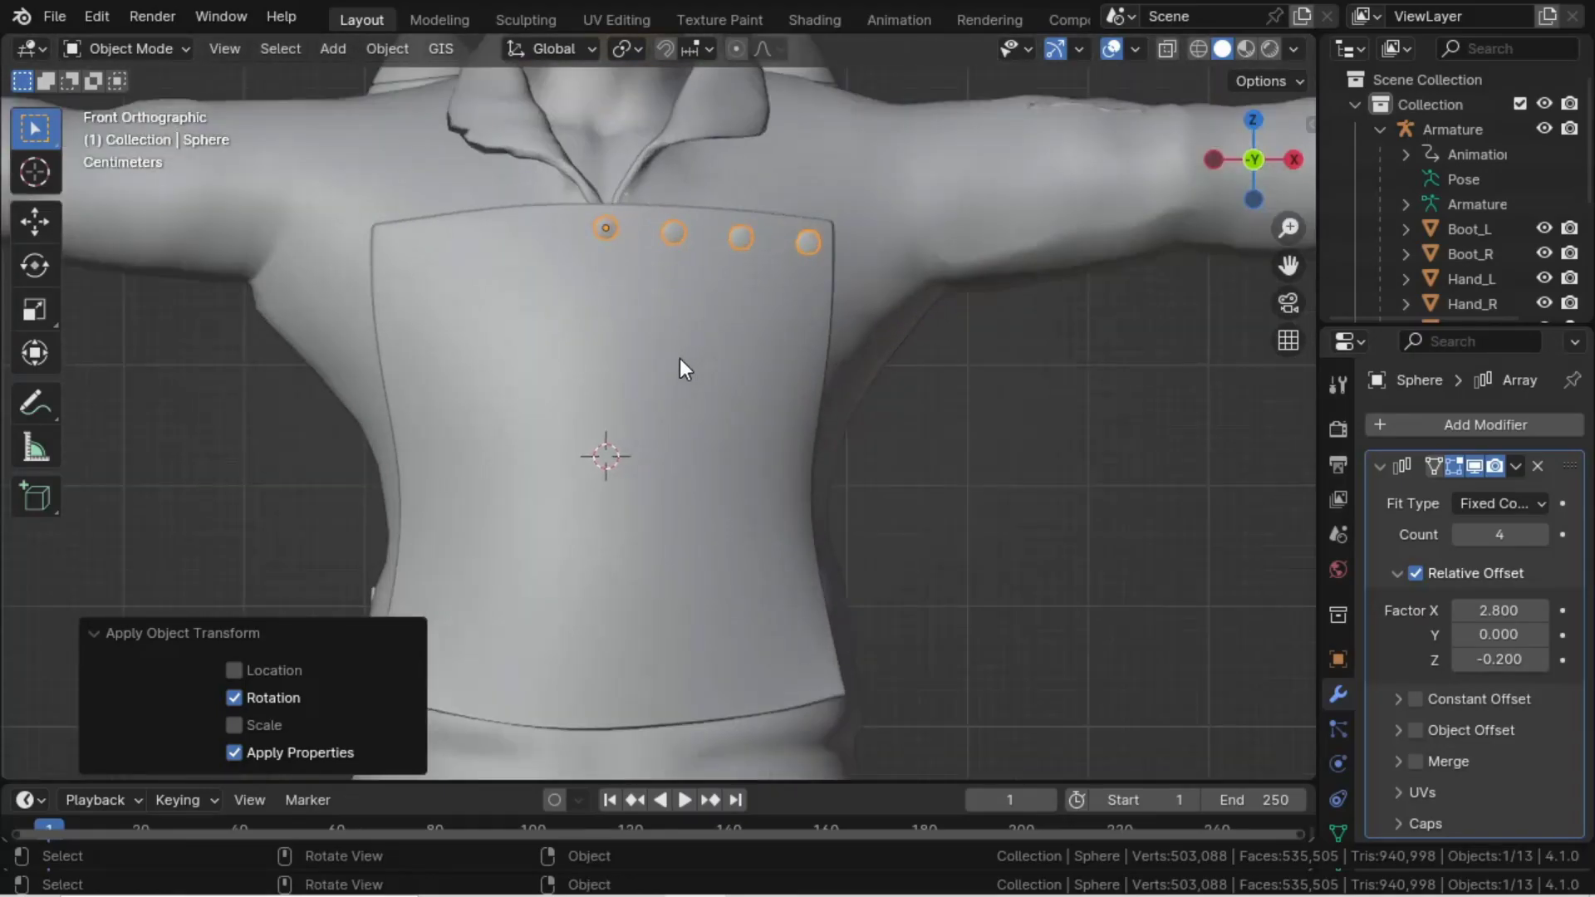
middle_click_drag(566, 299, 621, 351)
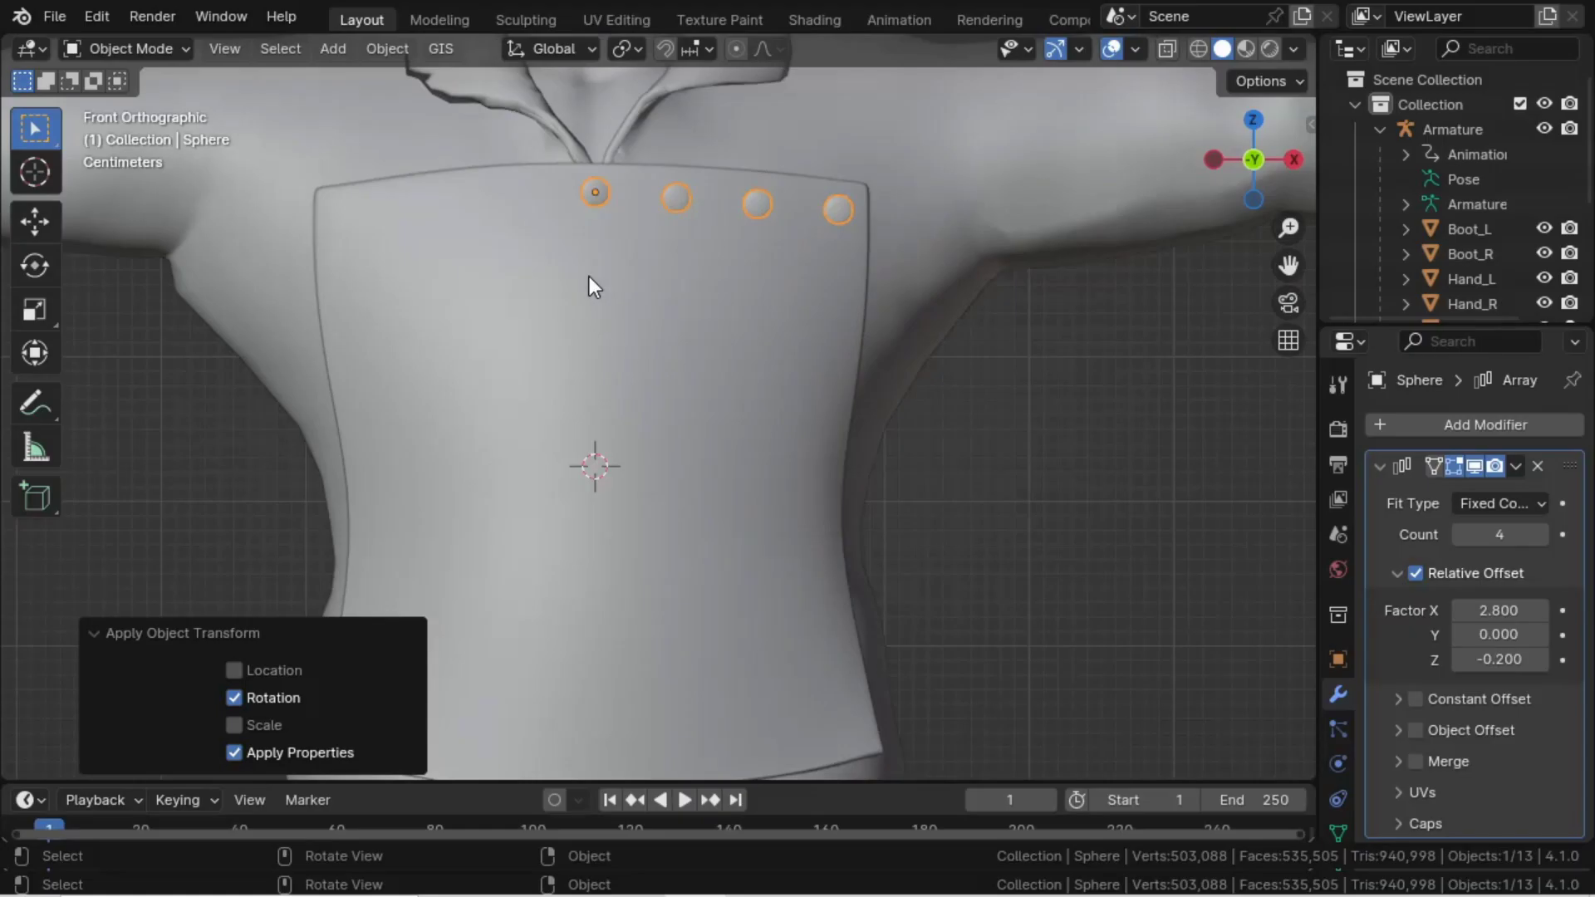
key("shift+d")
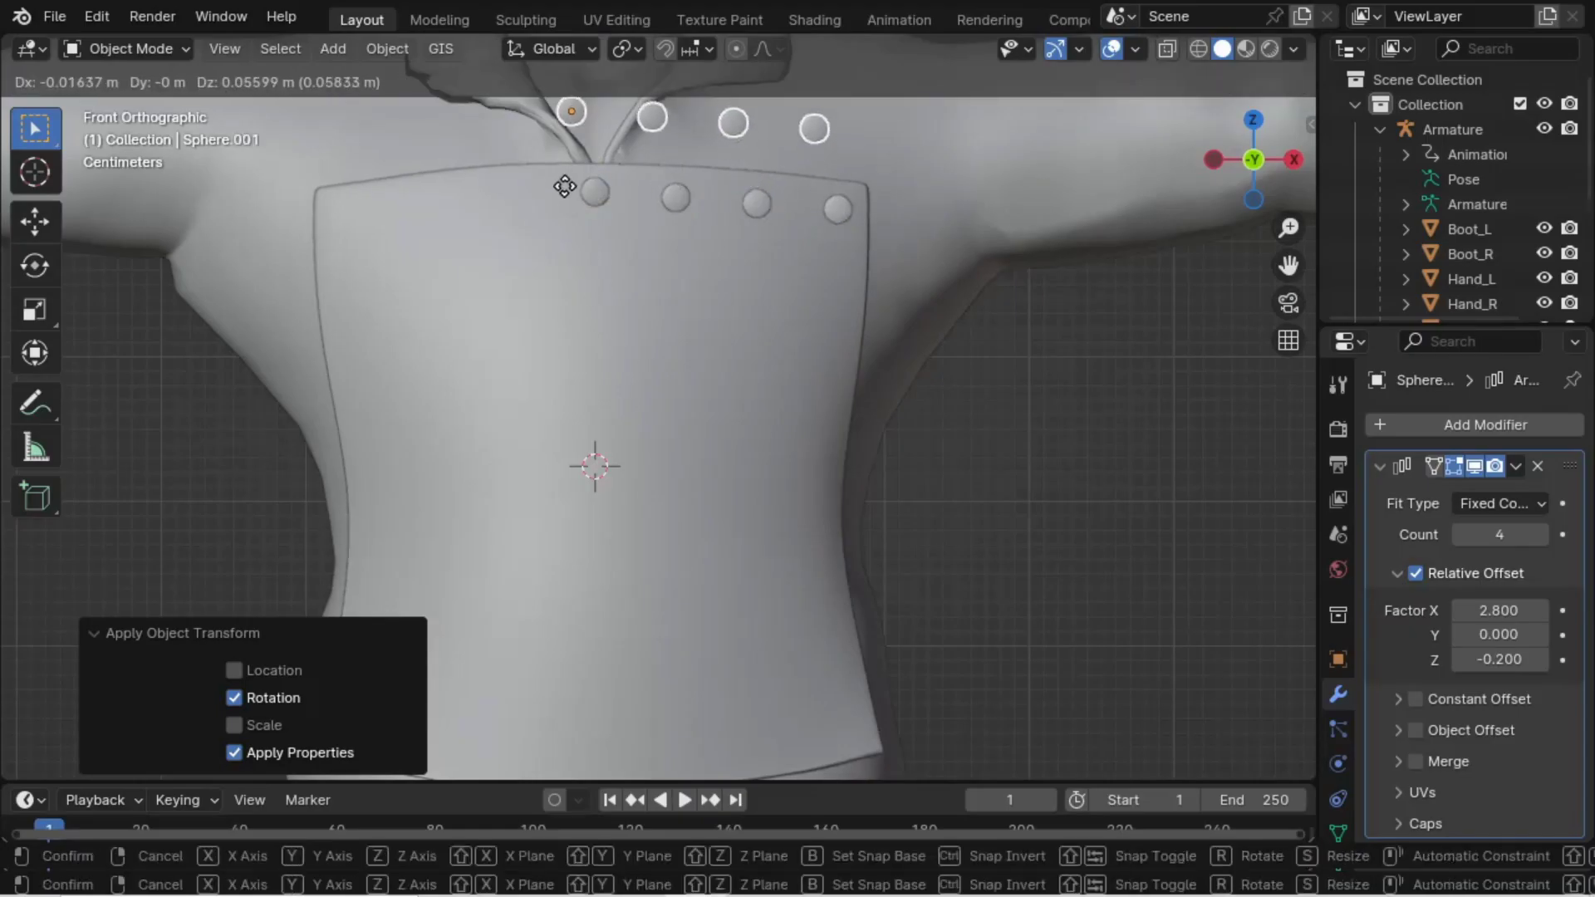
right_click(565, 193)
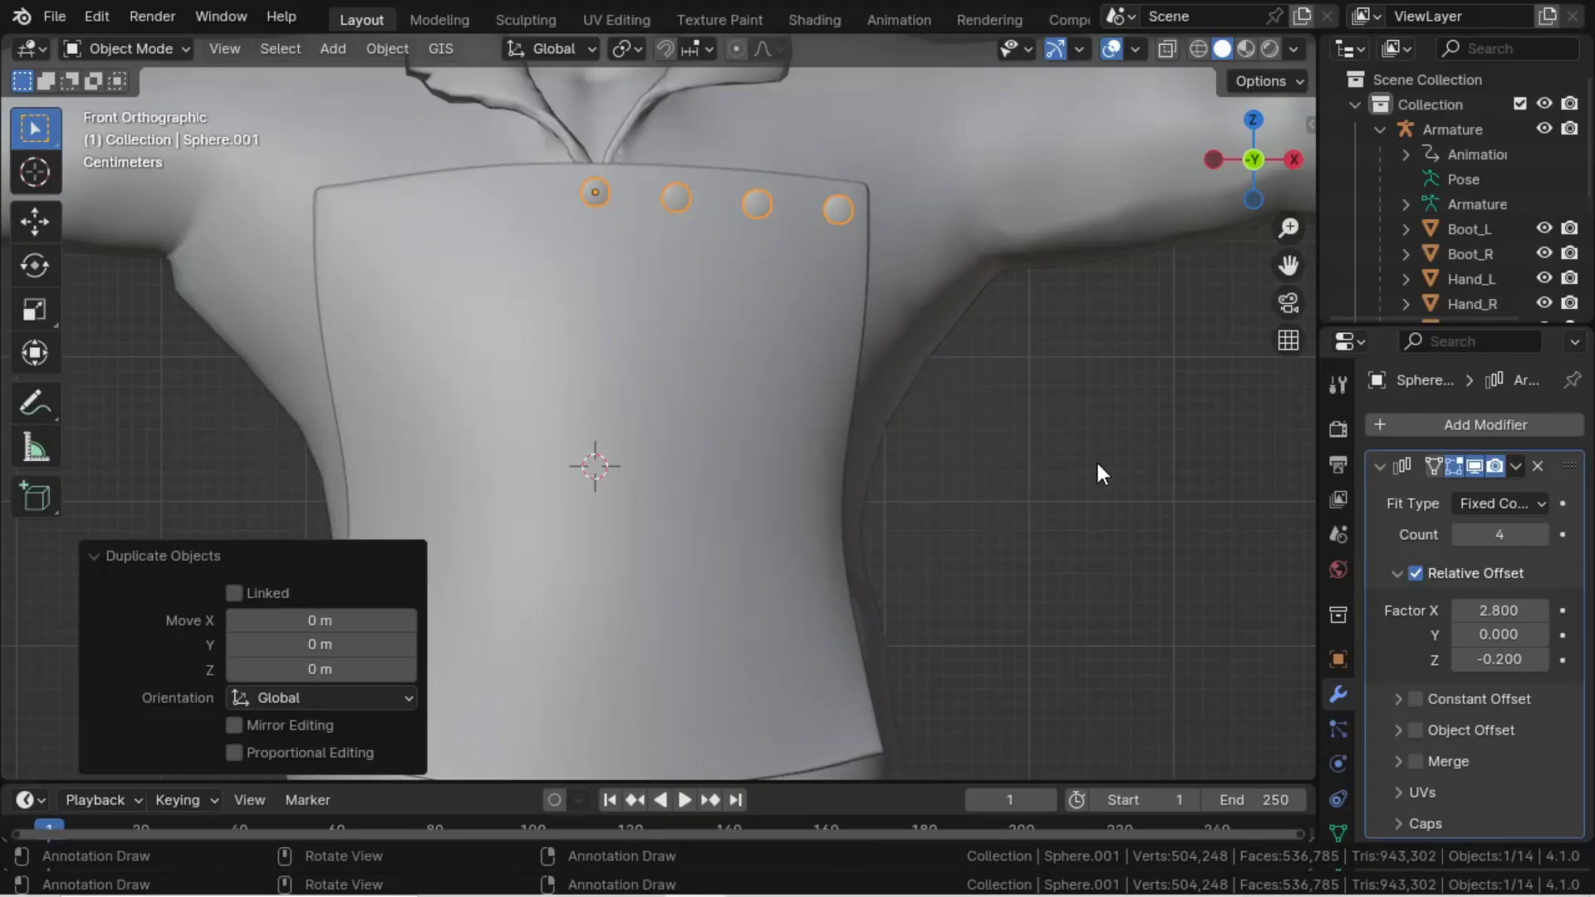
left_click(1502, 610)
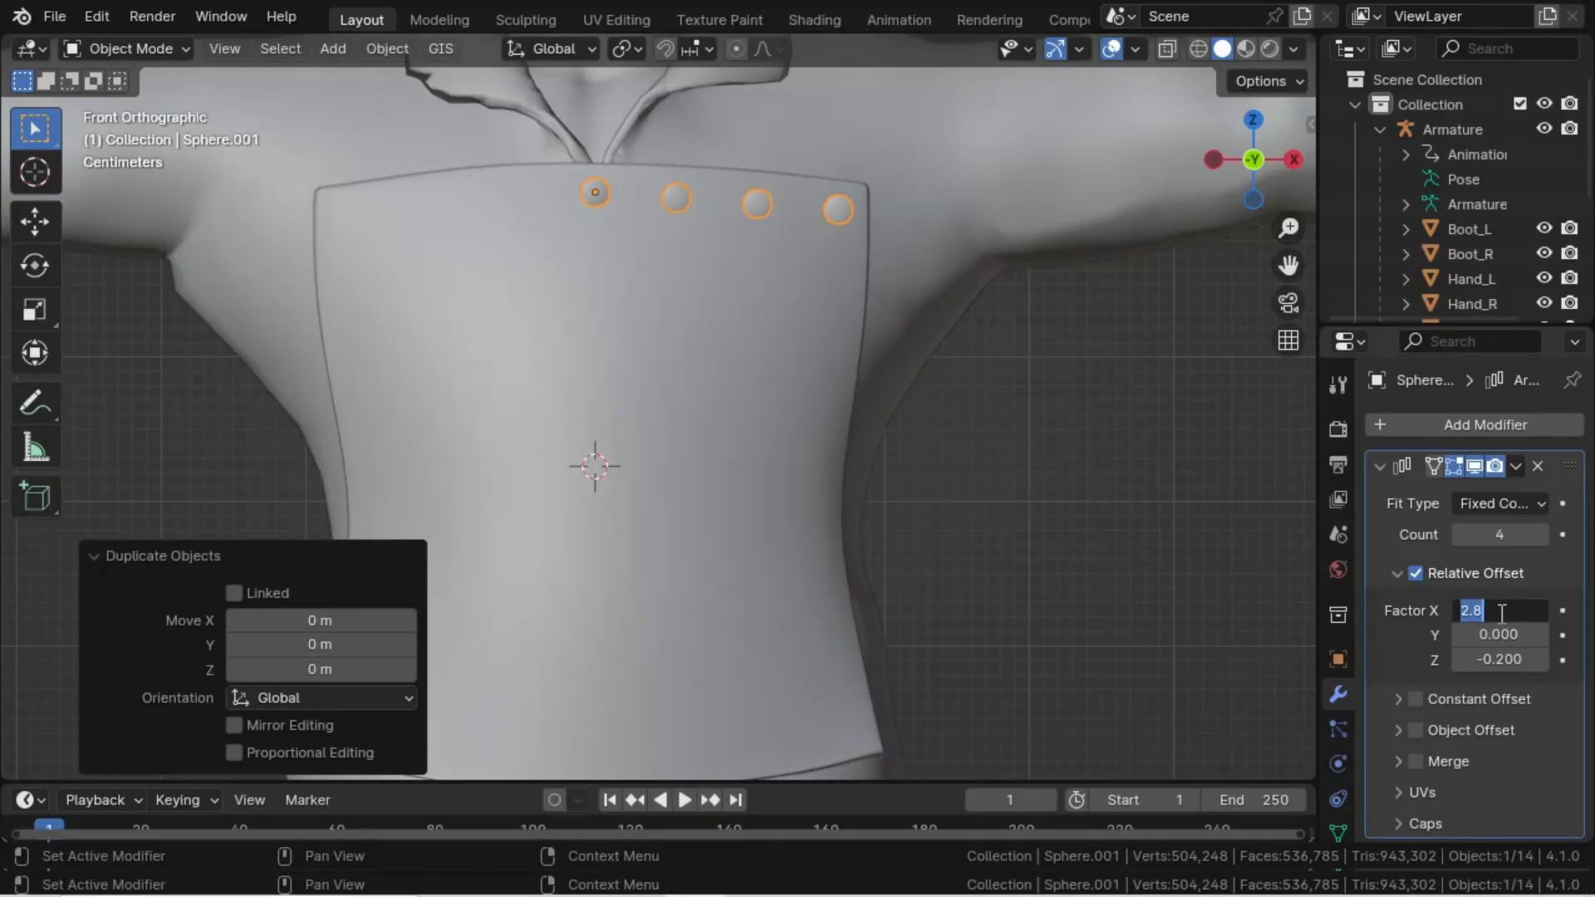
type("1.7")
key("Return")
left_click_drag(1487, 611, 1432, 610)
key("Escape")
left_click(1500, 610)
type("-2.8")
key("Return")
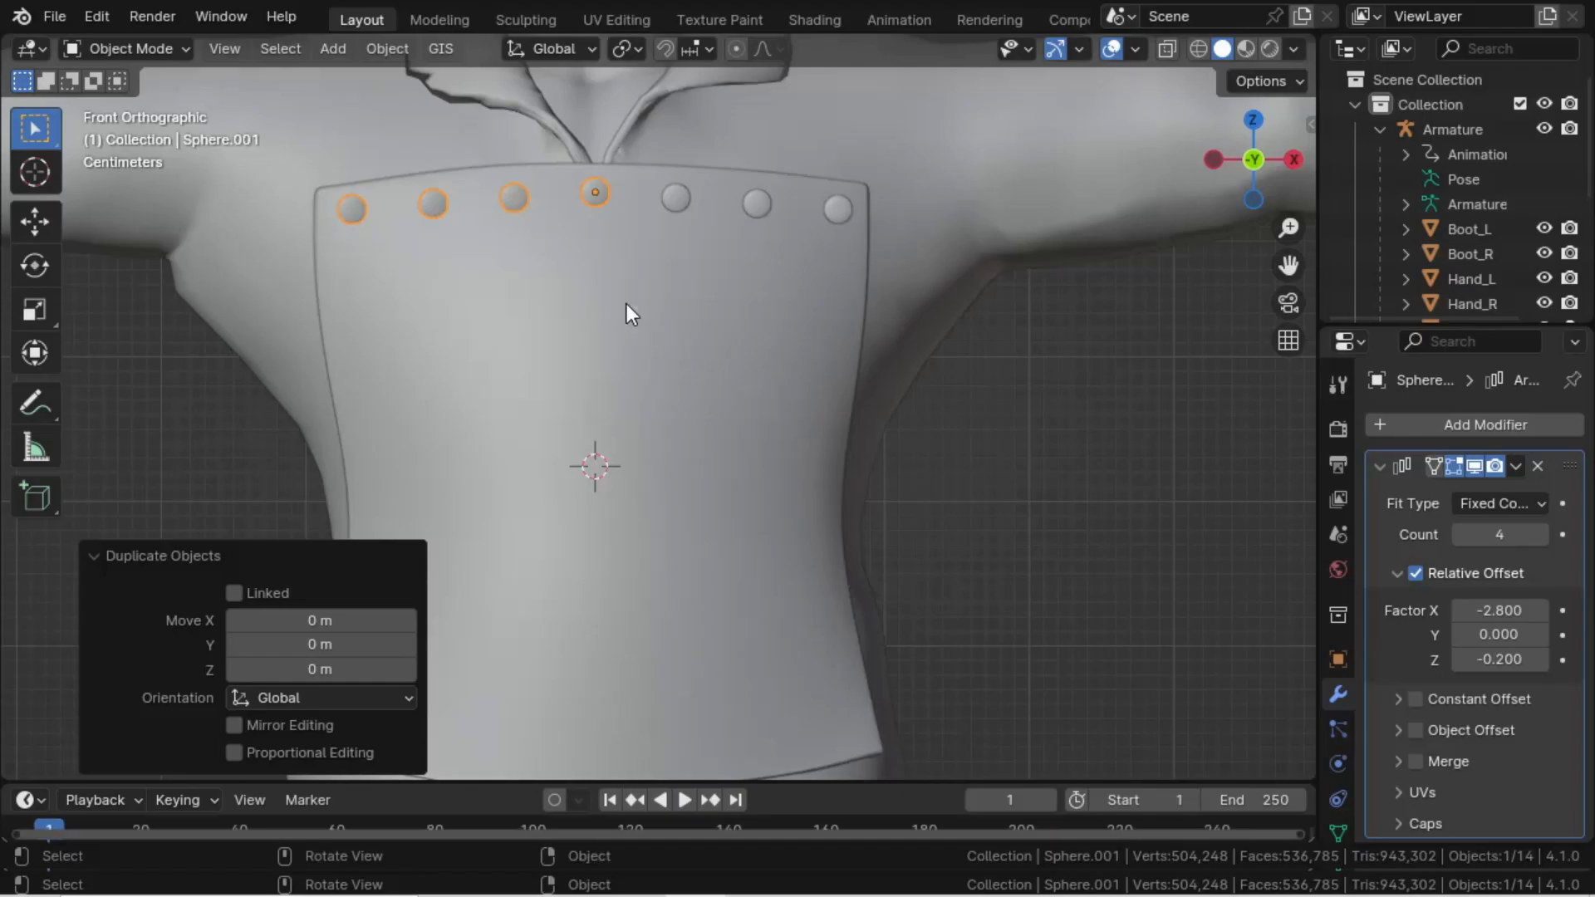
- Select the original button row, try a relative offset X factor of 2.7, and set it back to 2.8
left_click(838, 213)
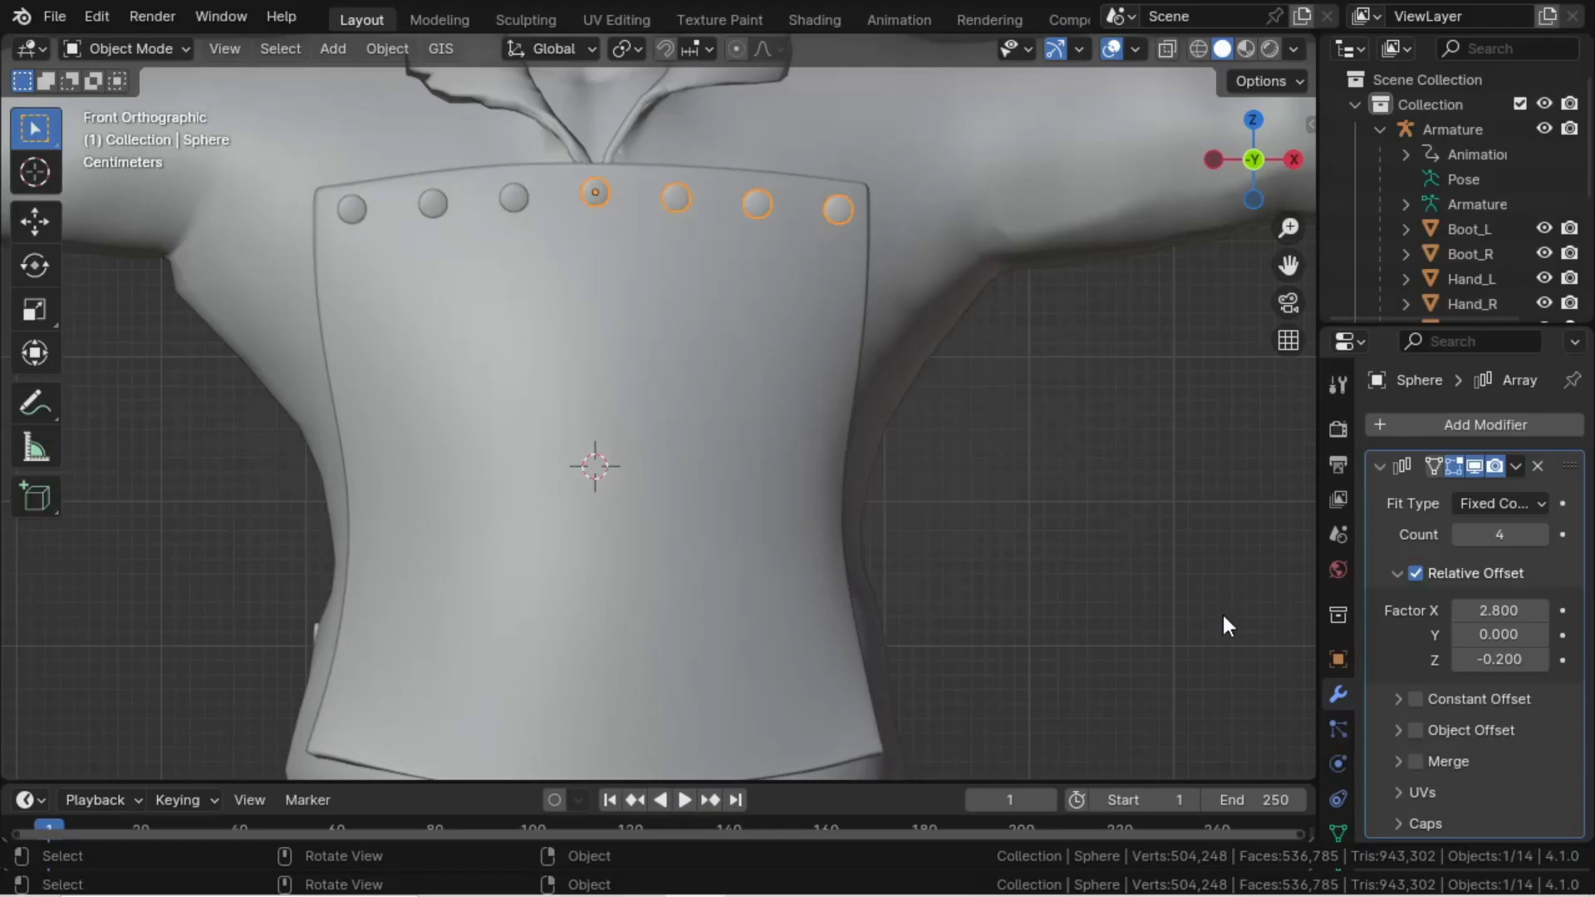
left_click(1502, 661)
key("Return")
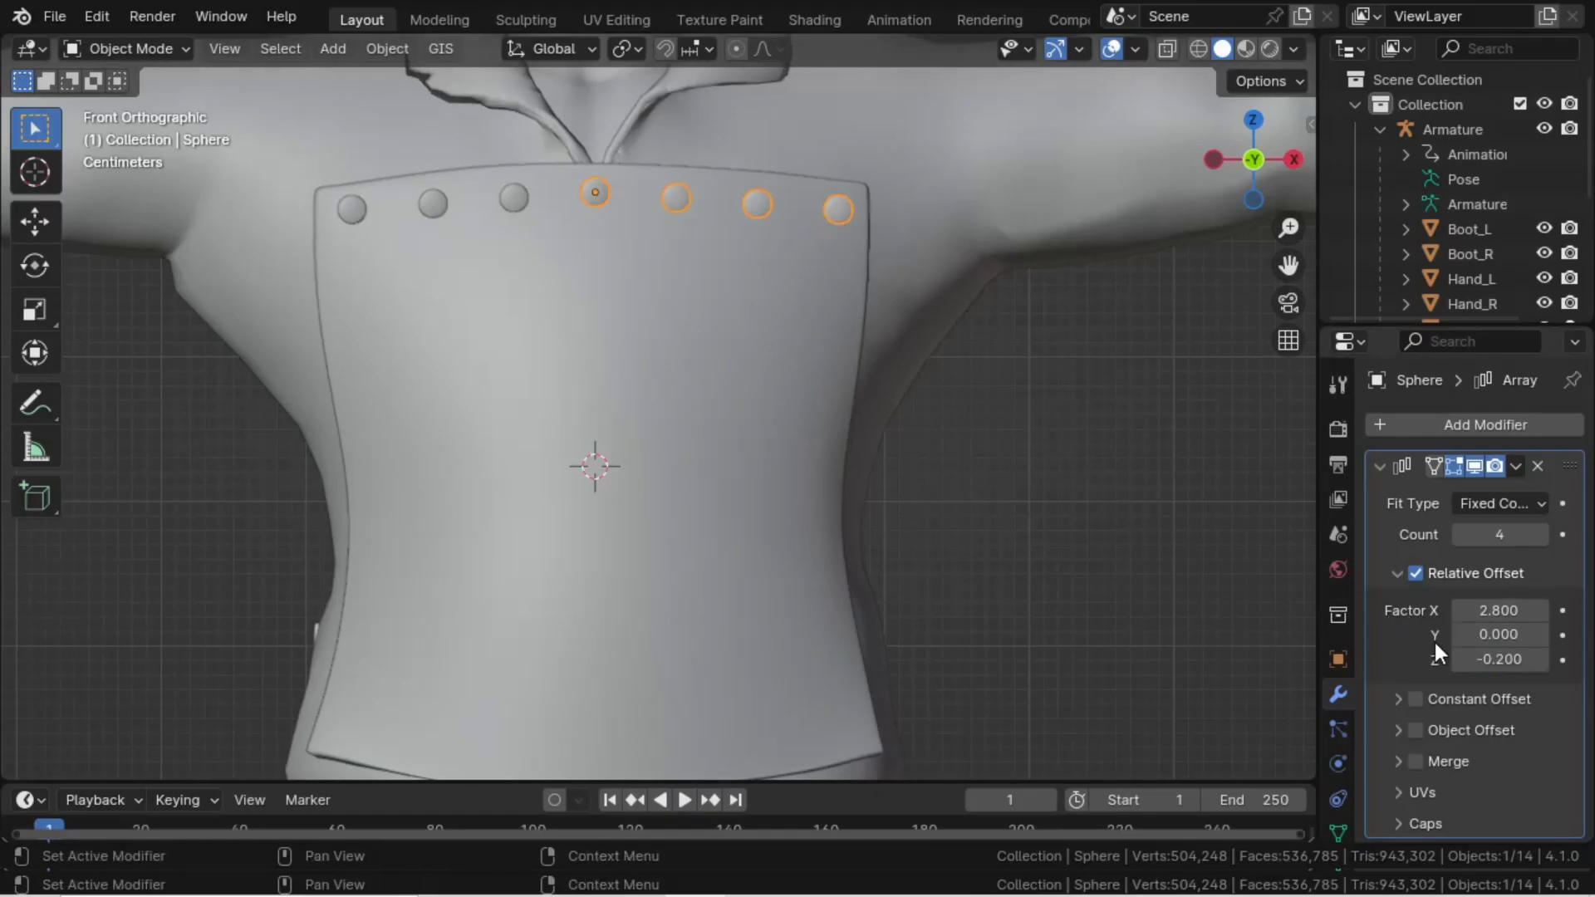
left_click(1454, 610)
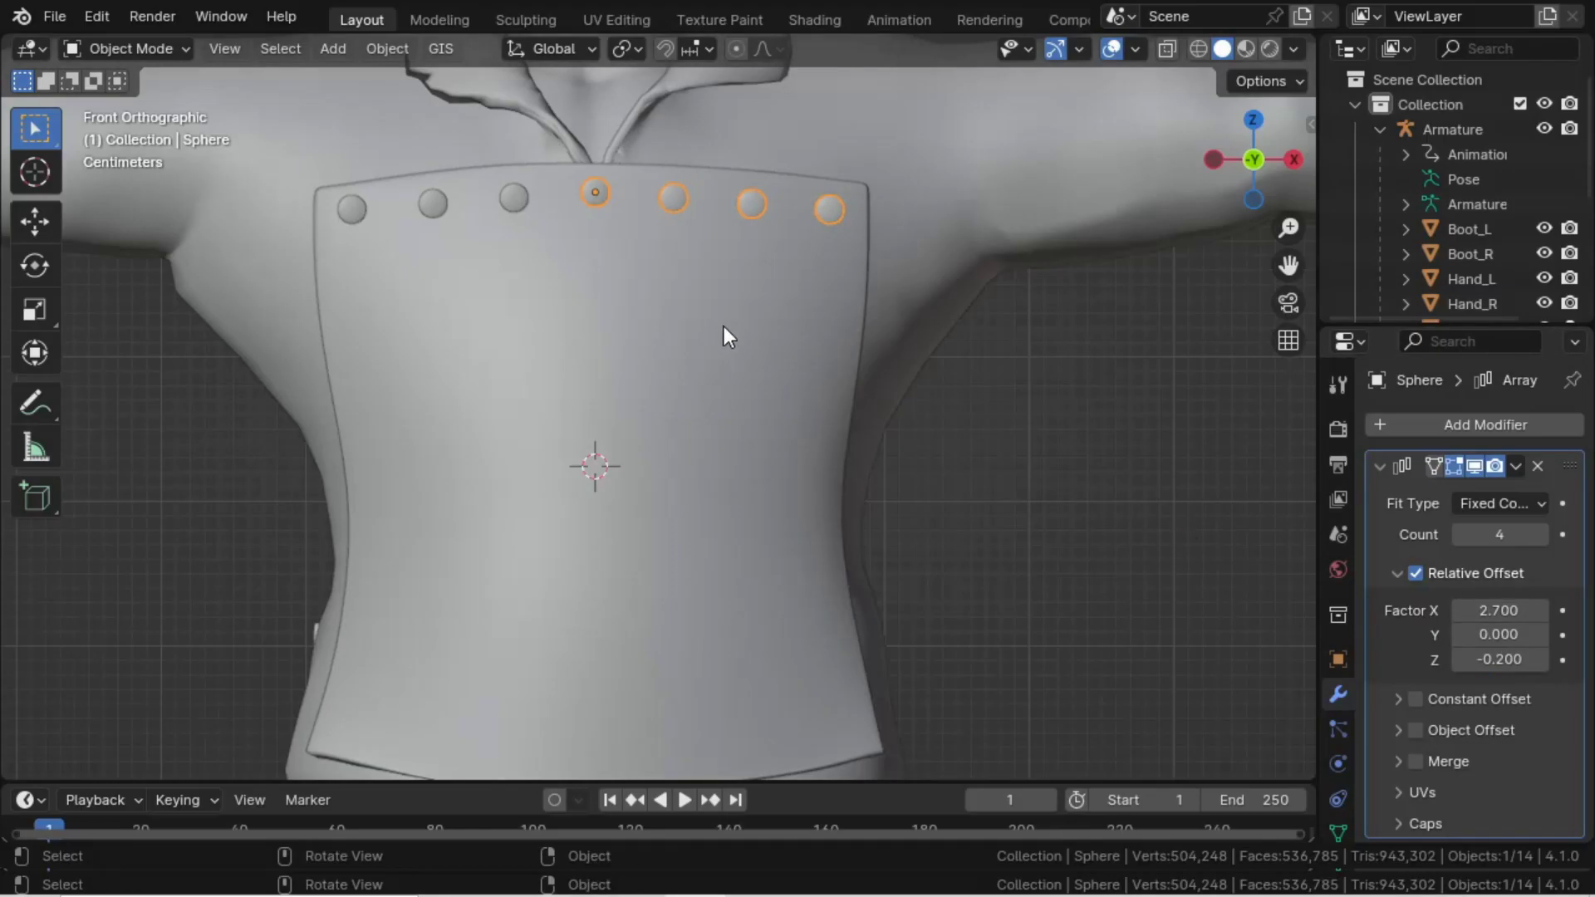
mouse_move(545, 267)
middle_mouse_down("shift")
mouse_move(552, 306)
mouse_move(548, 247)
middle_mouse_up("shift")
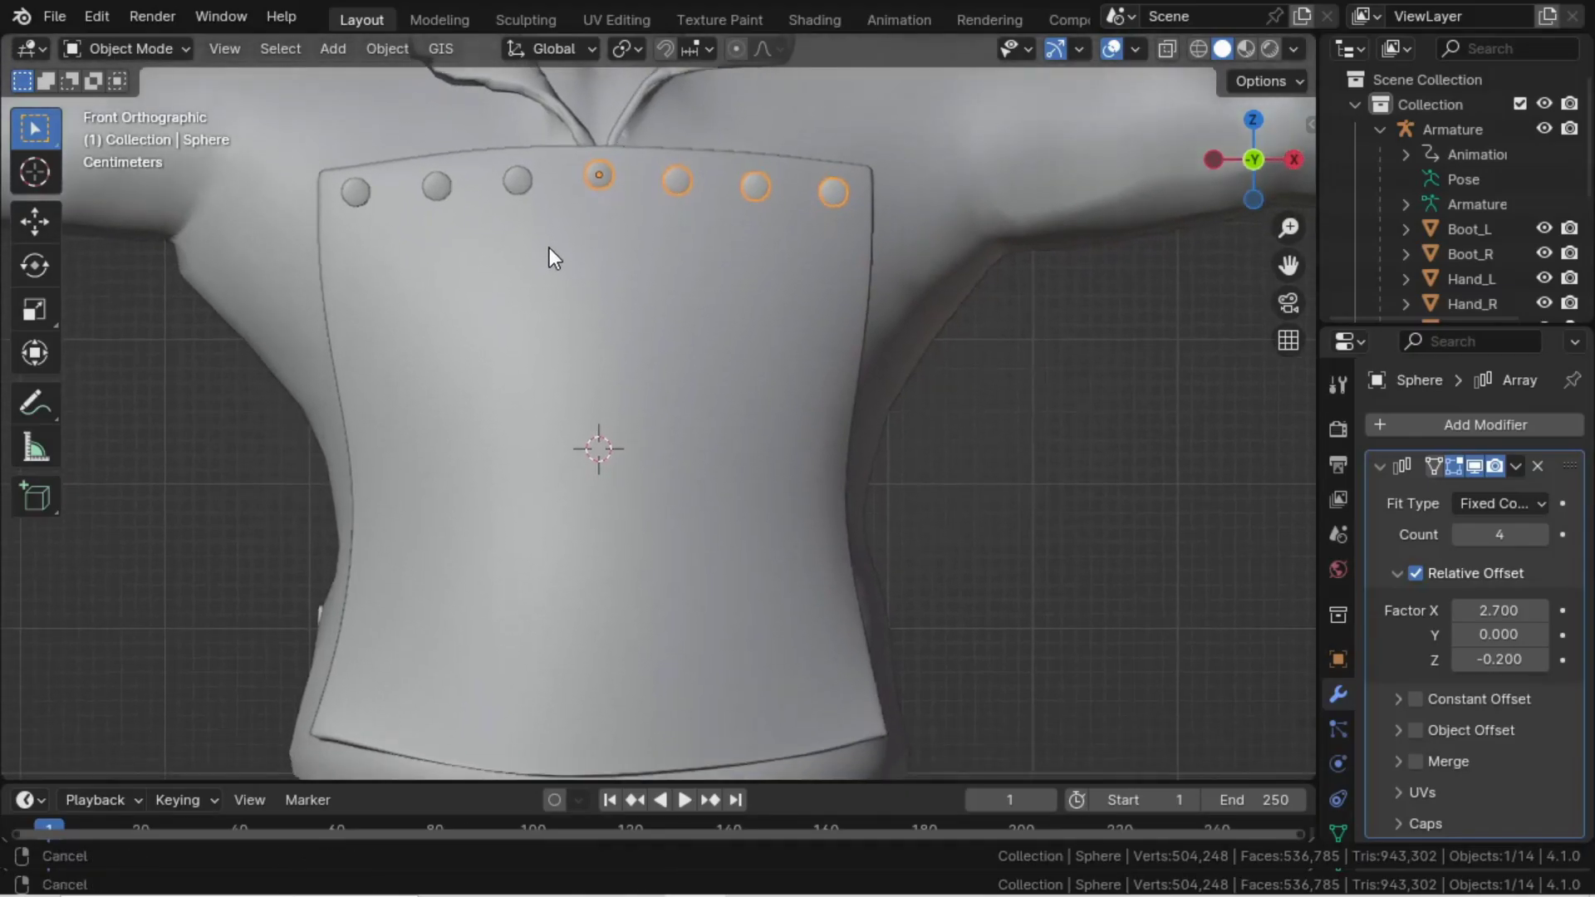
left_click(1538, 612)
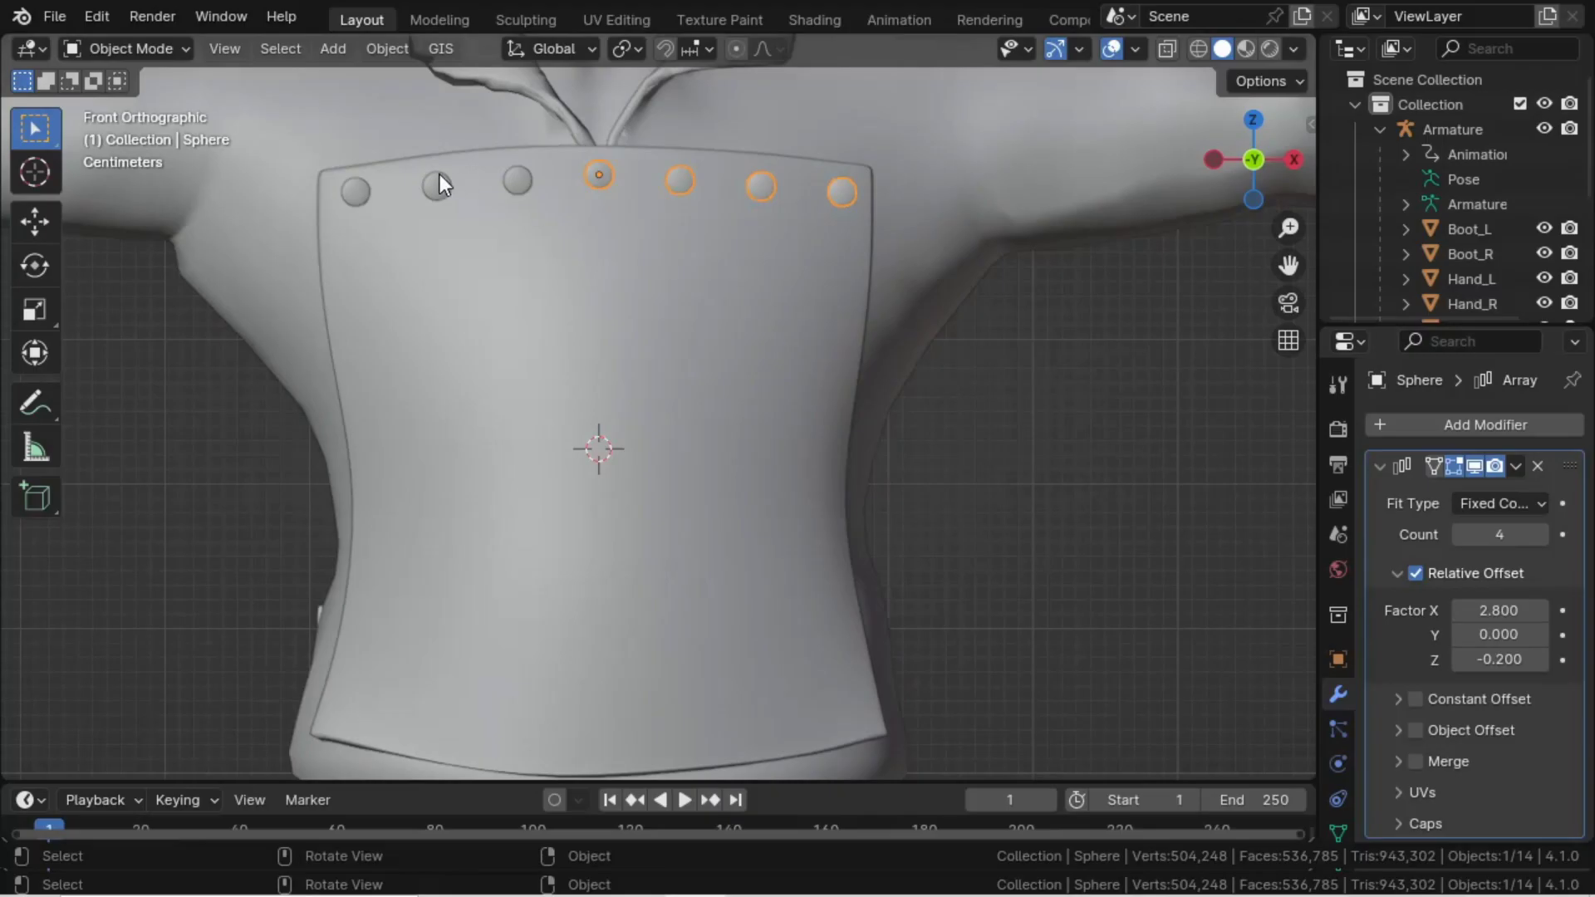
- Set the relative offset X factor to -2.9 for the array on the -X half of the upper button row
left_click(358, 193)
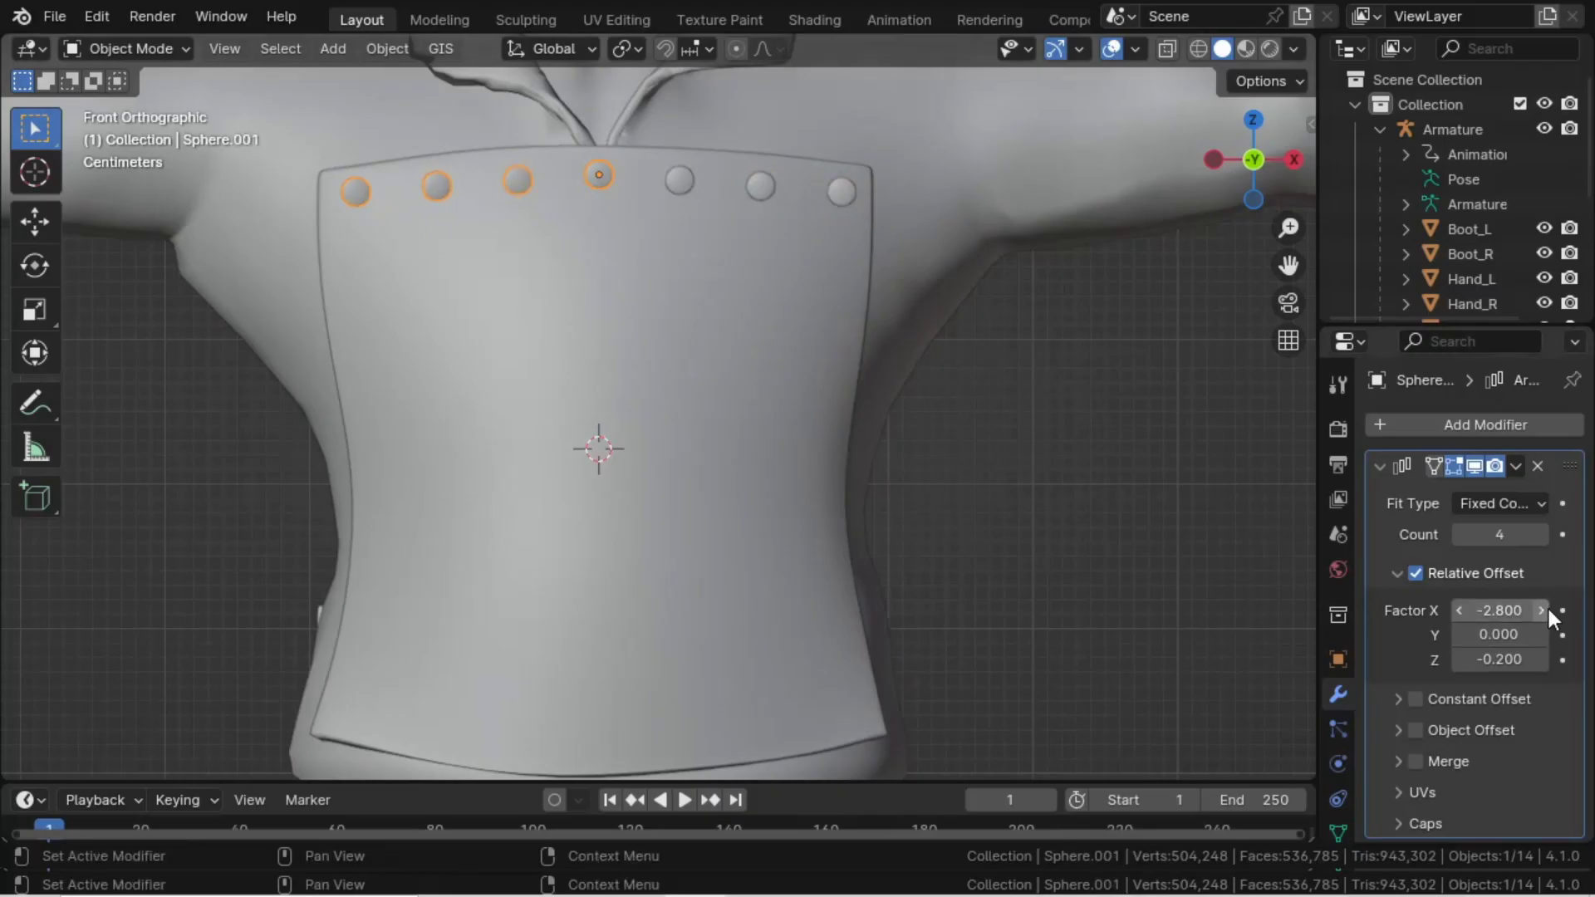
left_click(1458, 612)
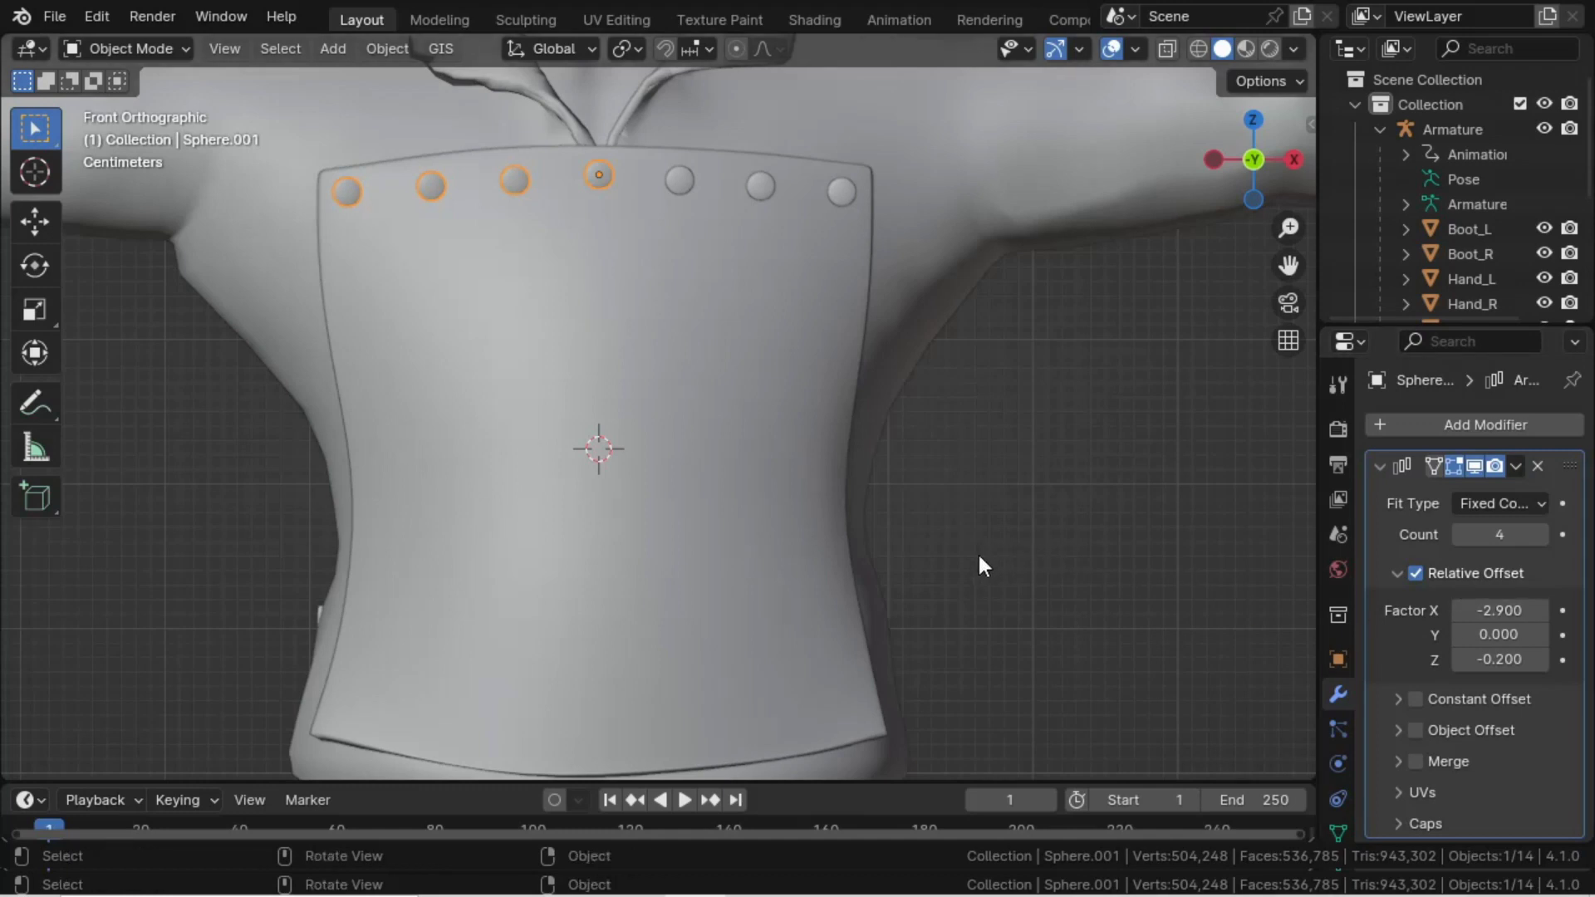
- Duplicate both halves of the upper button row and move the copies down about 0.397 m along Z to the panel's lower edge
left_click(604, 176)
left_click(605, 176, "shift")
key("shift+d")
right_click(605, 176)
key("g")
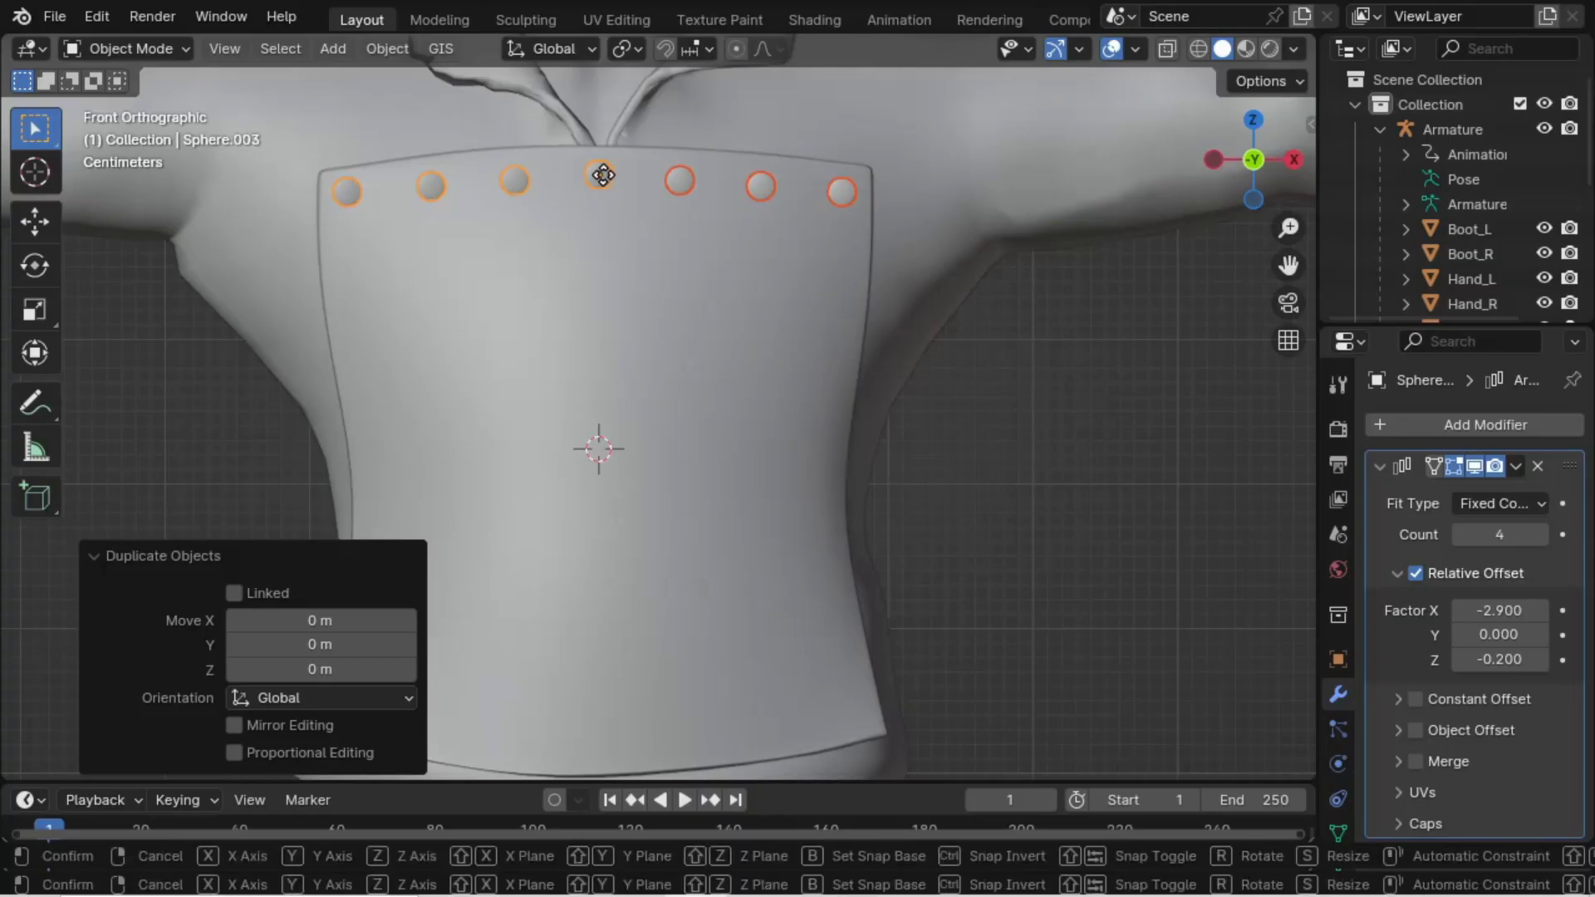
key("z")
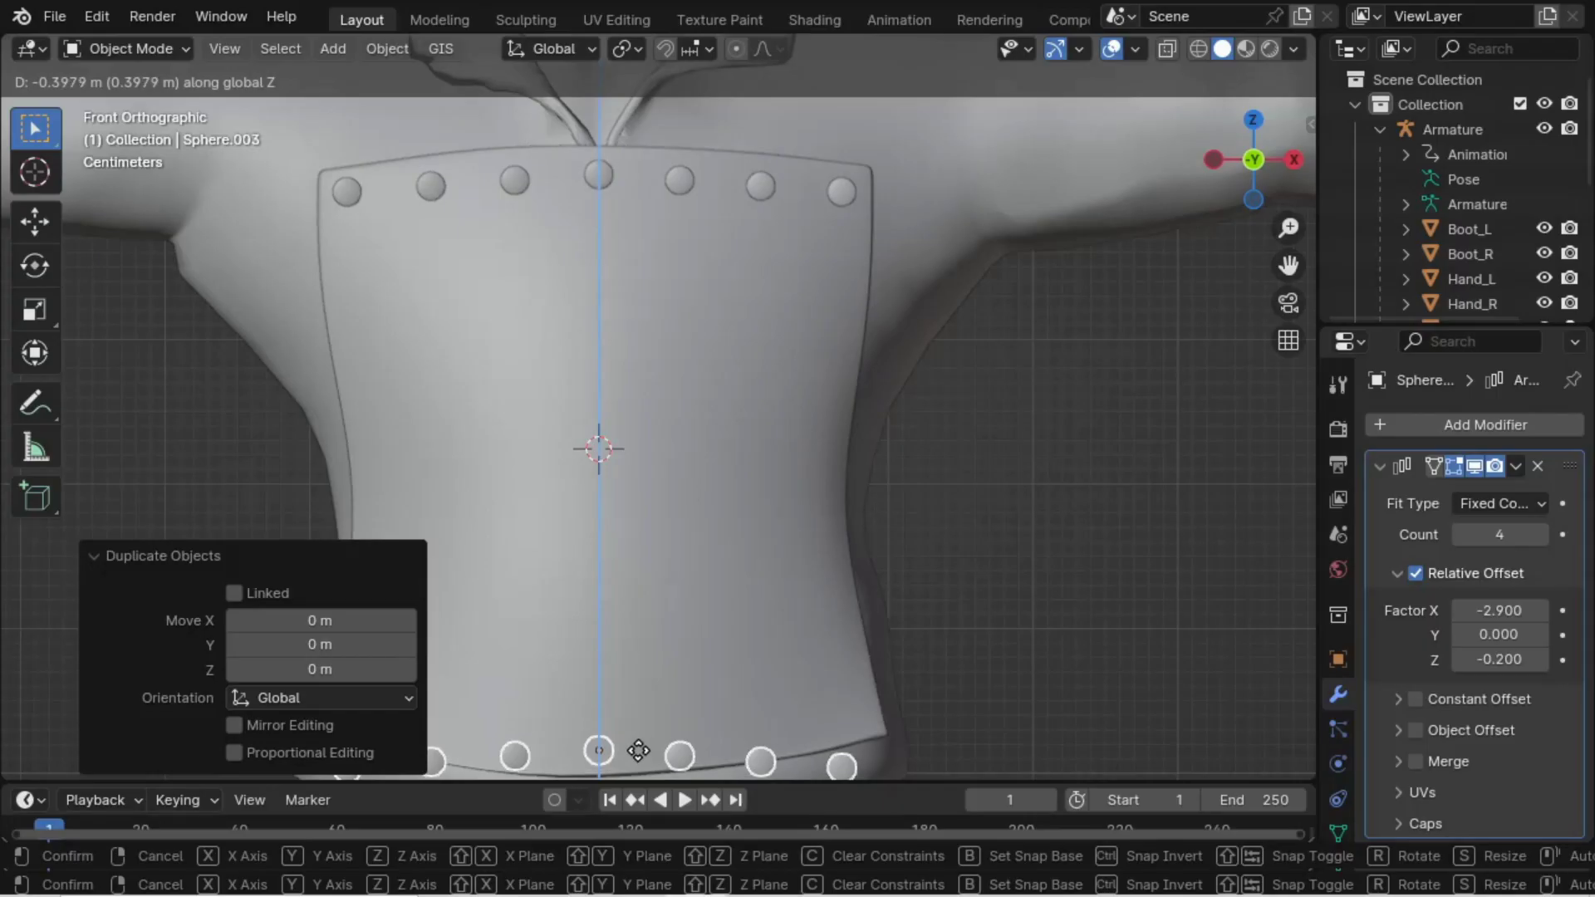
left_click(638, 750)
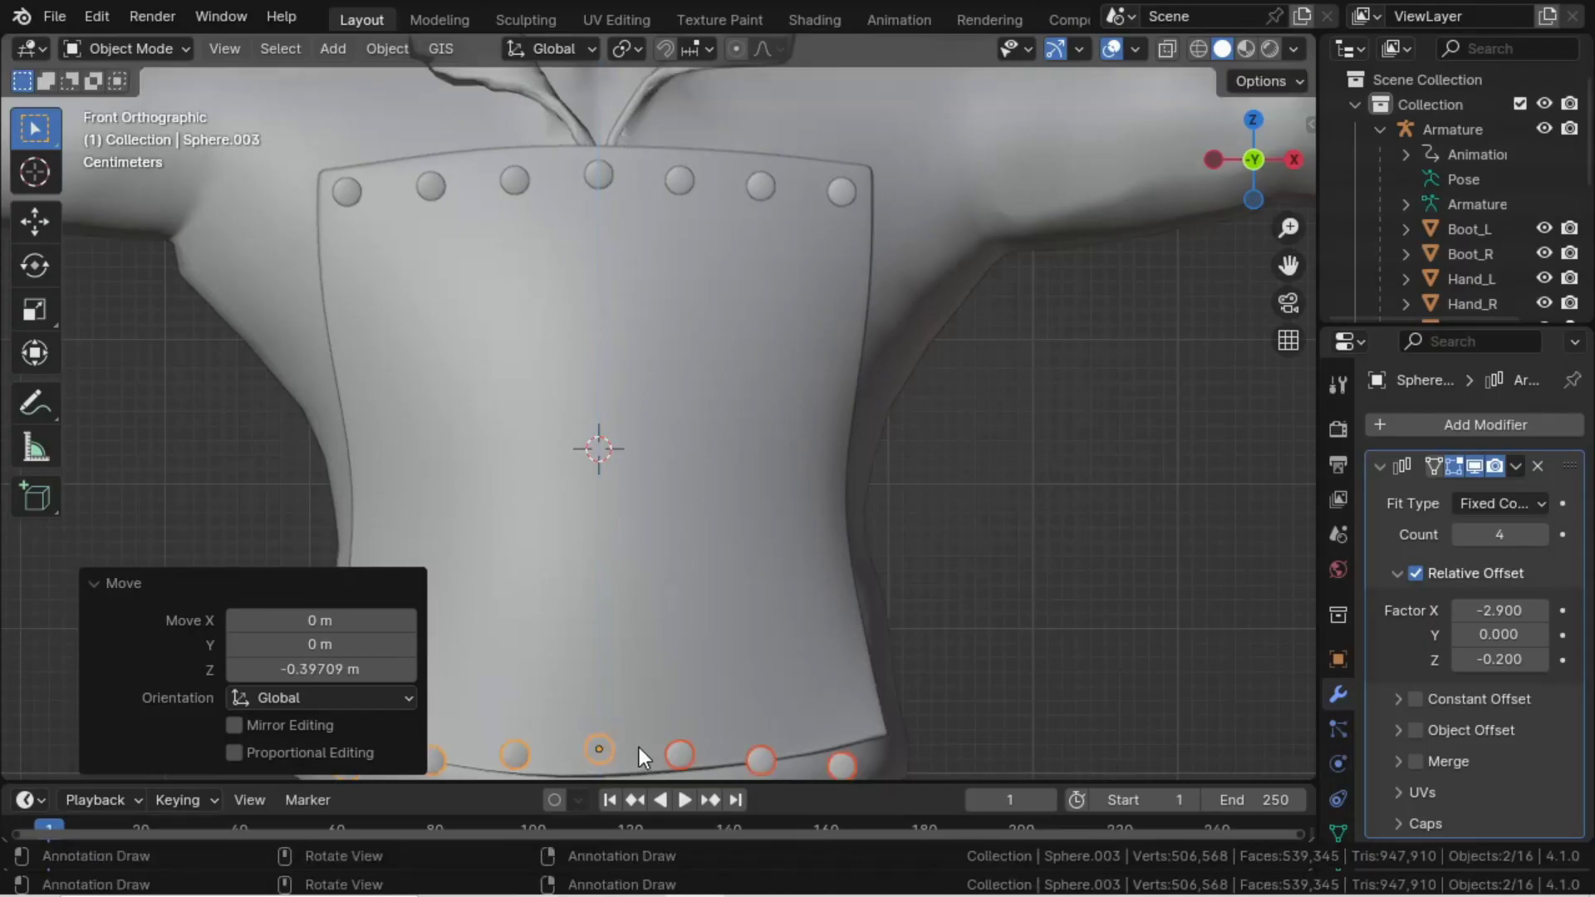
- Set the relative offset Z factor to 0.4 for the -X half of the lower button row to follow the curved hem
middle_click_drag(671, 669, 661, 446, "shift")
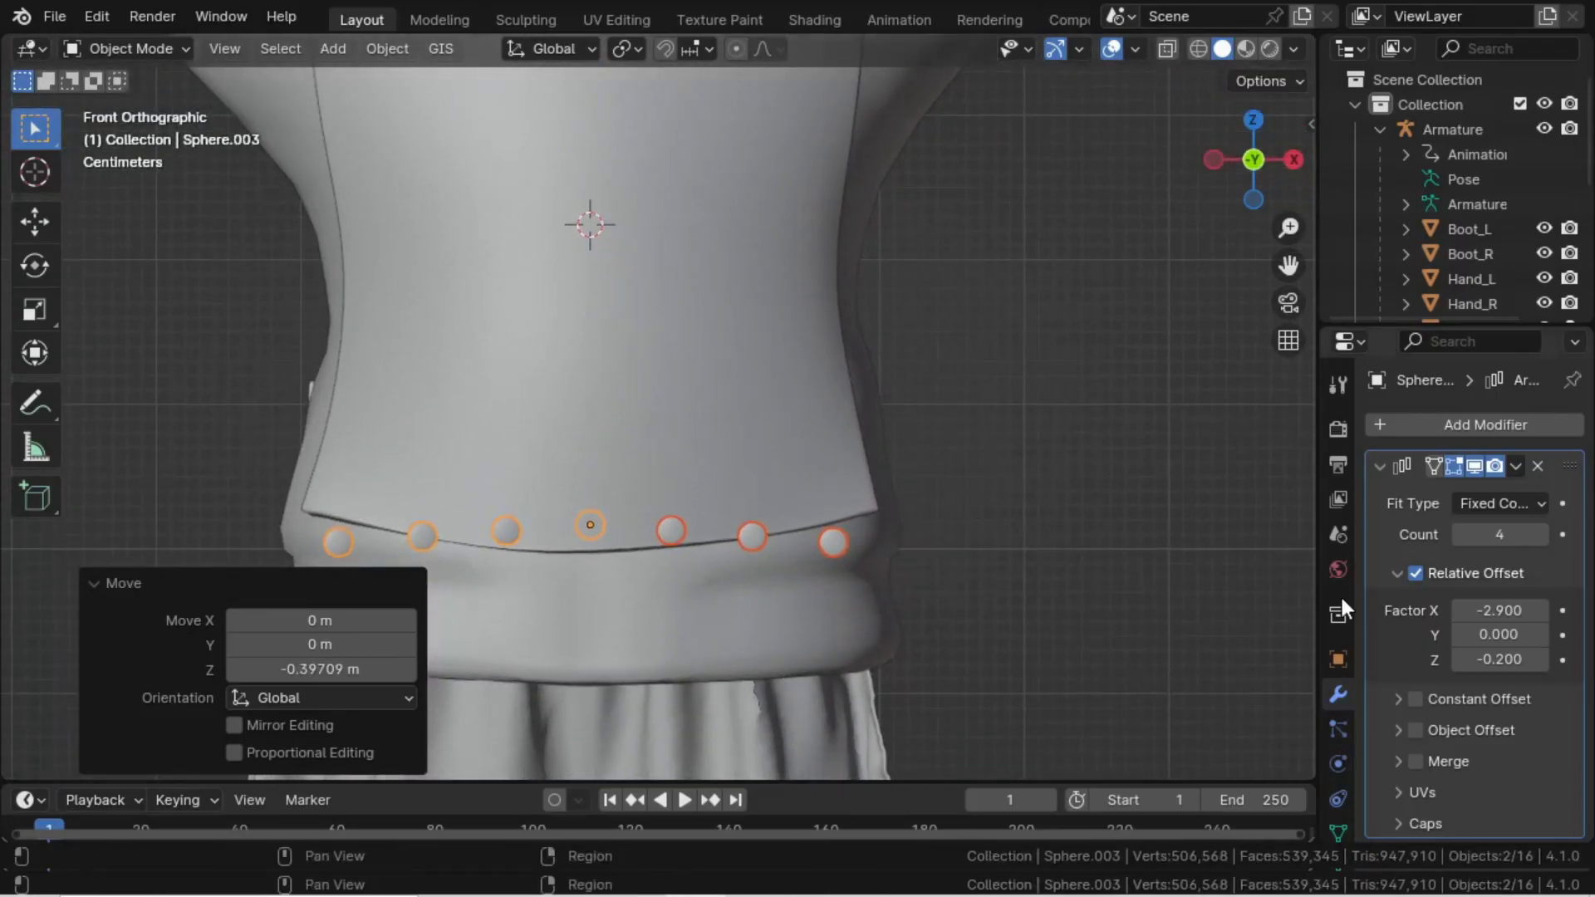
left_click(1542, 660)
left_click(1542, 659)
left_click(1542, 659)
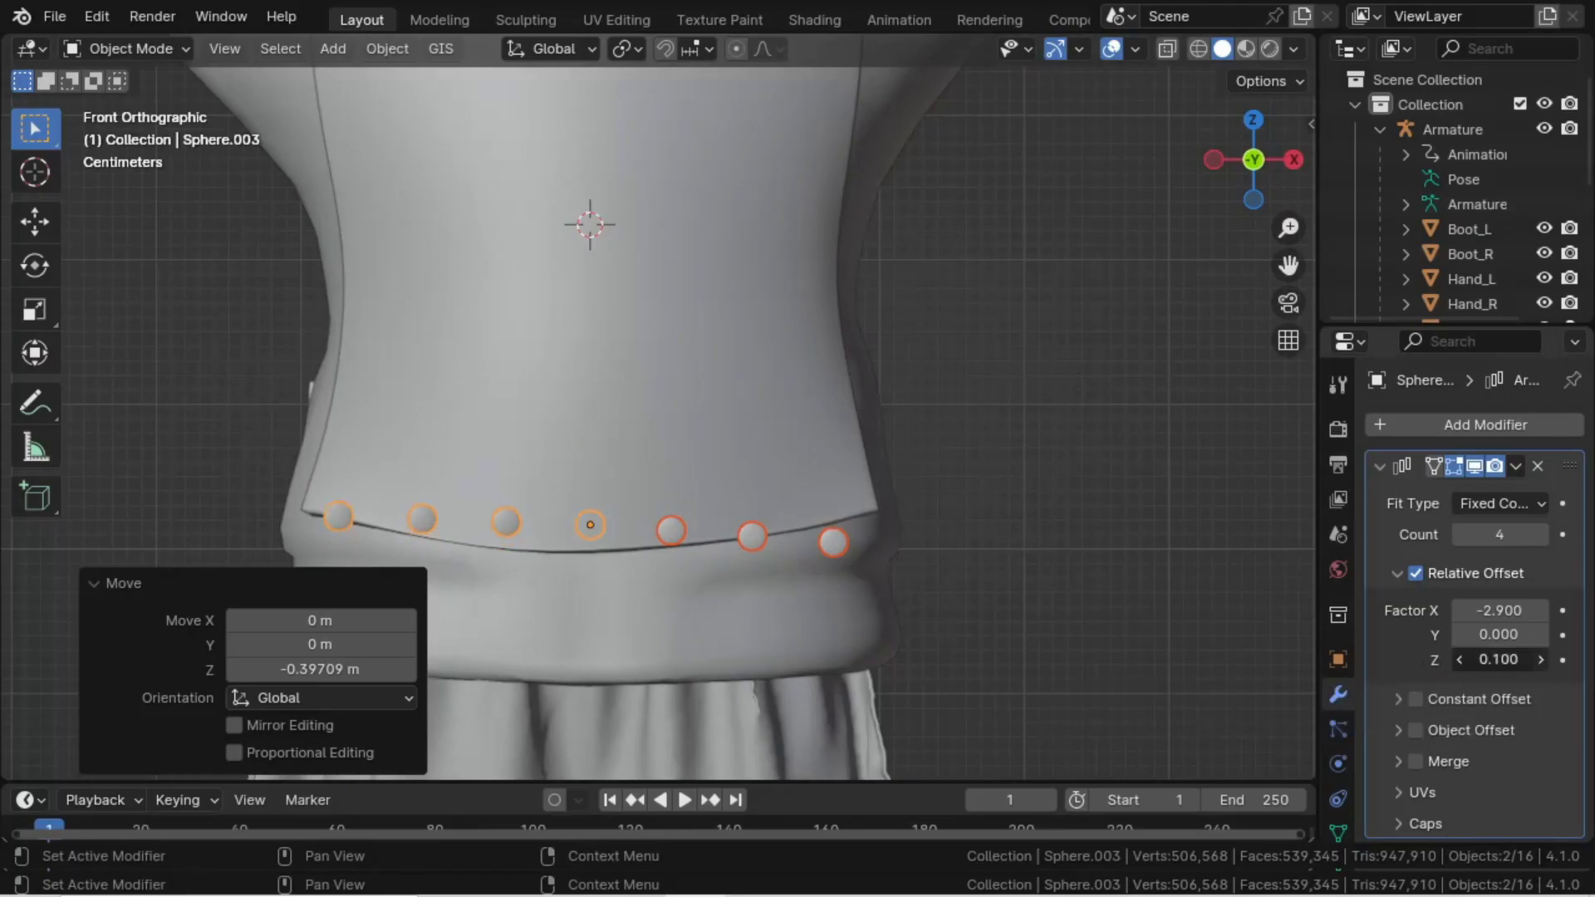
left_click(1541, 659)
left_click(1542, 660)
left_click(1542, 659)
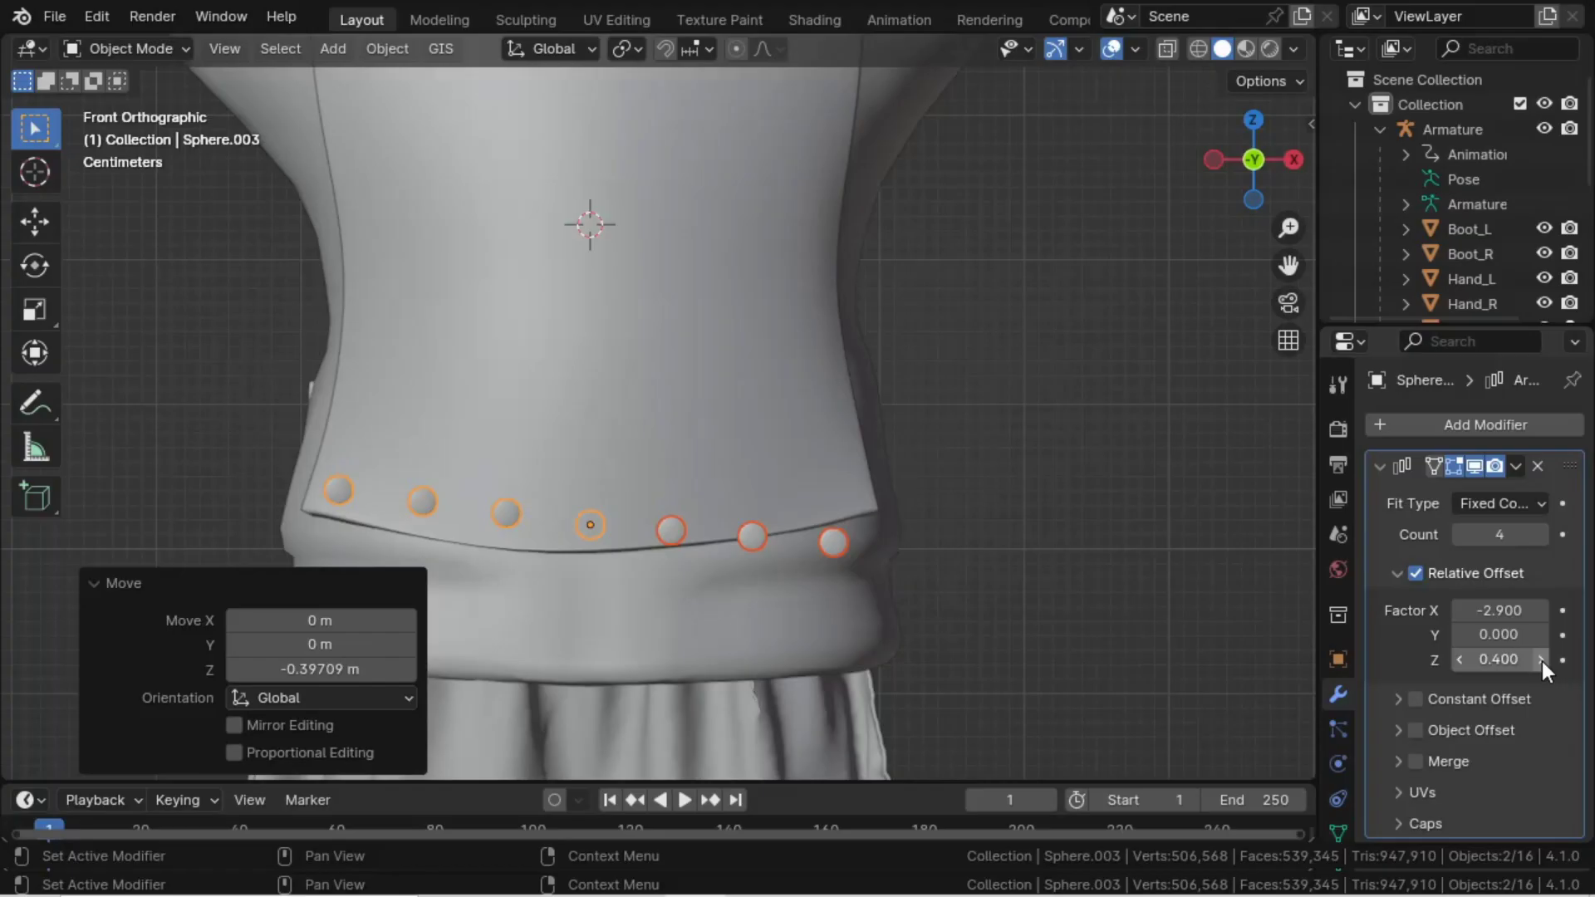
left_click(1459, 659)
left_click(1541, 660)
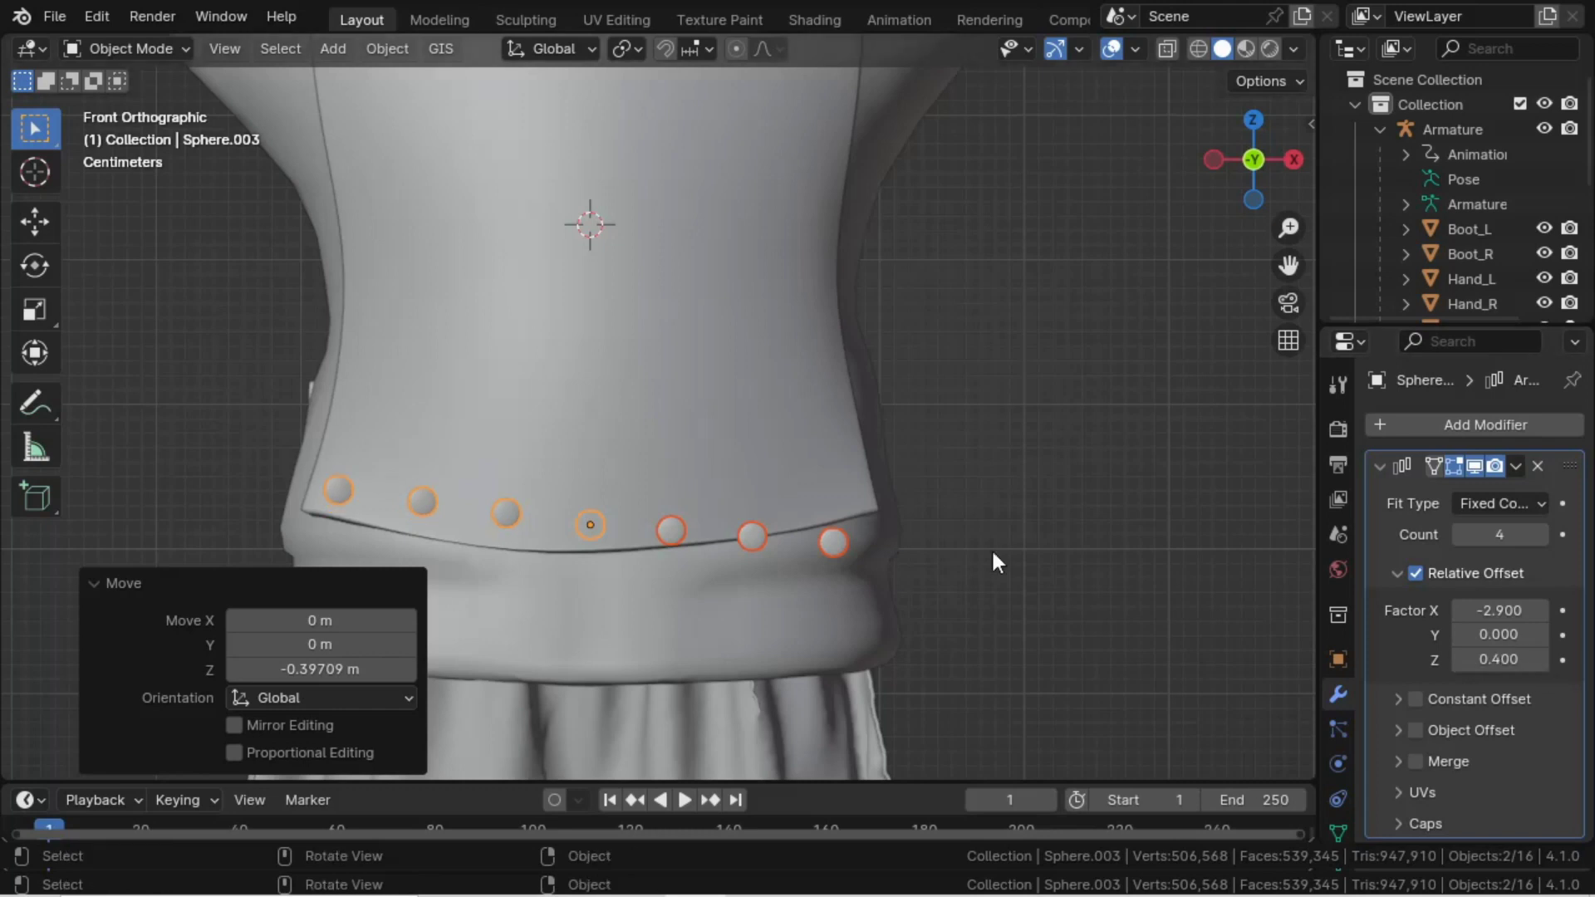
- Set the relative offset Z factor to 0.4 for the +X half of the lower button row
left_click(764, 541)
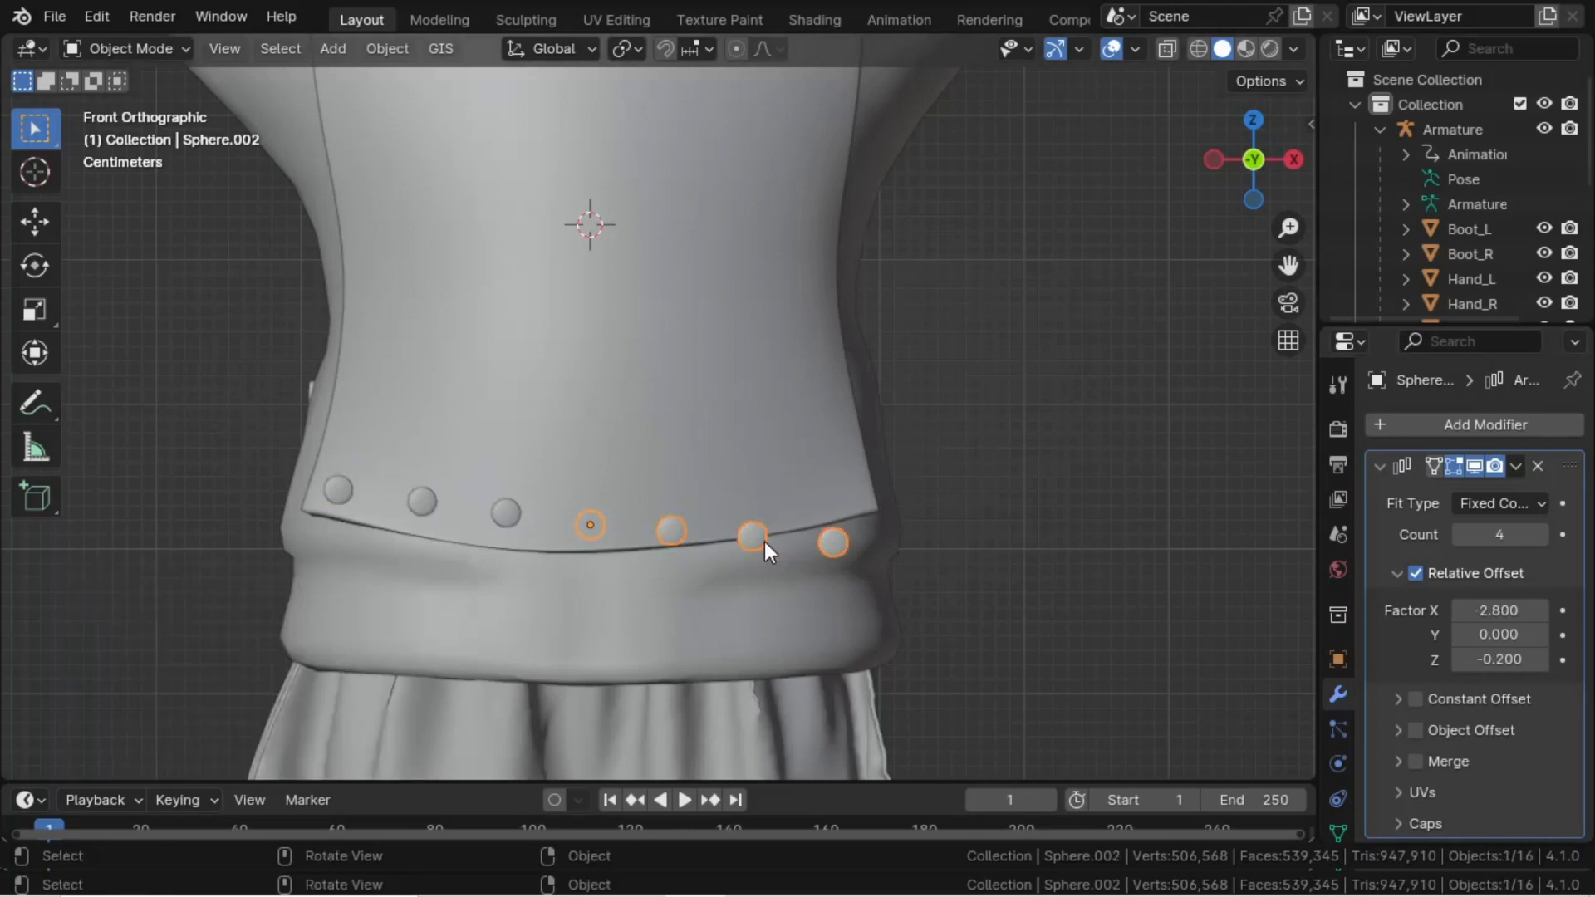
left_click(1541, 660)
left_click(1541, 659)
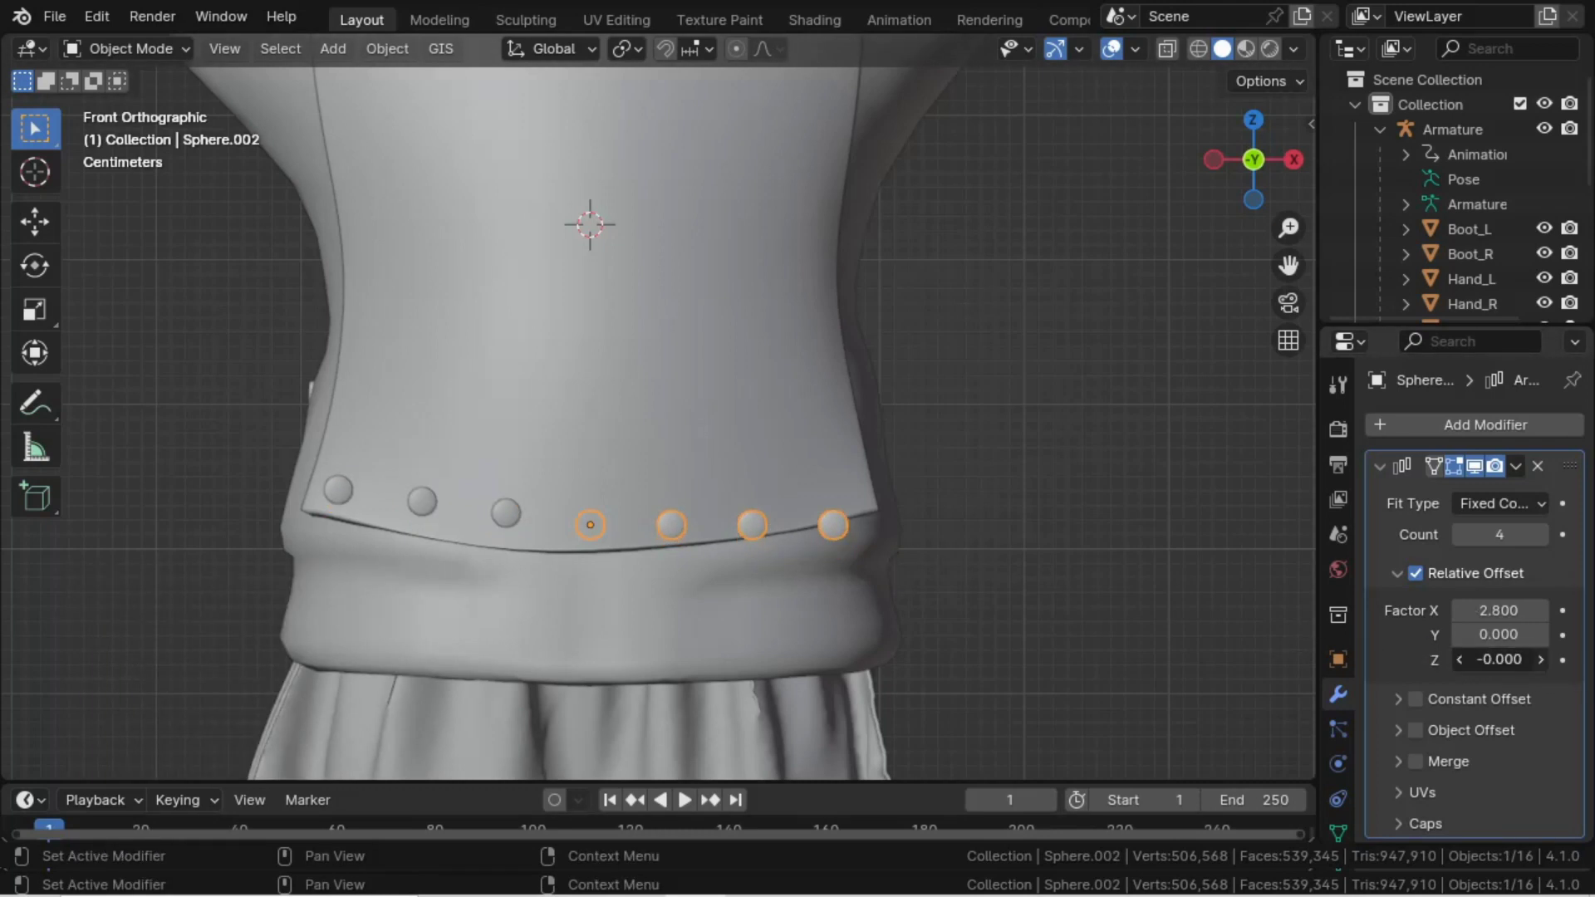
left_click(1541, 660)
left_click(1541, 660)
left_click(1541, 659)
left_click(1541, 659)
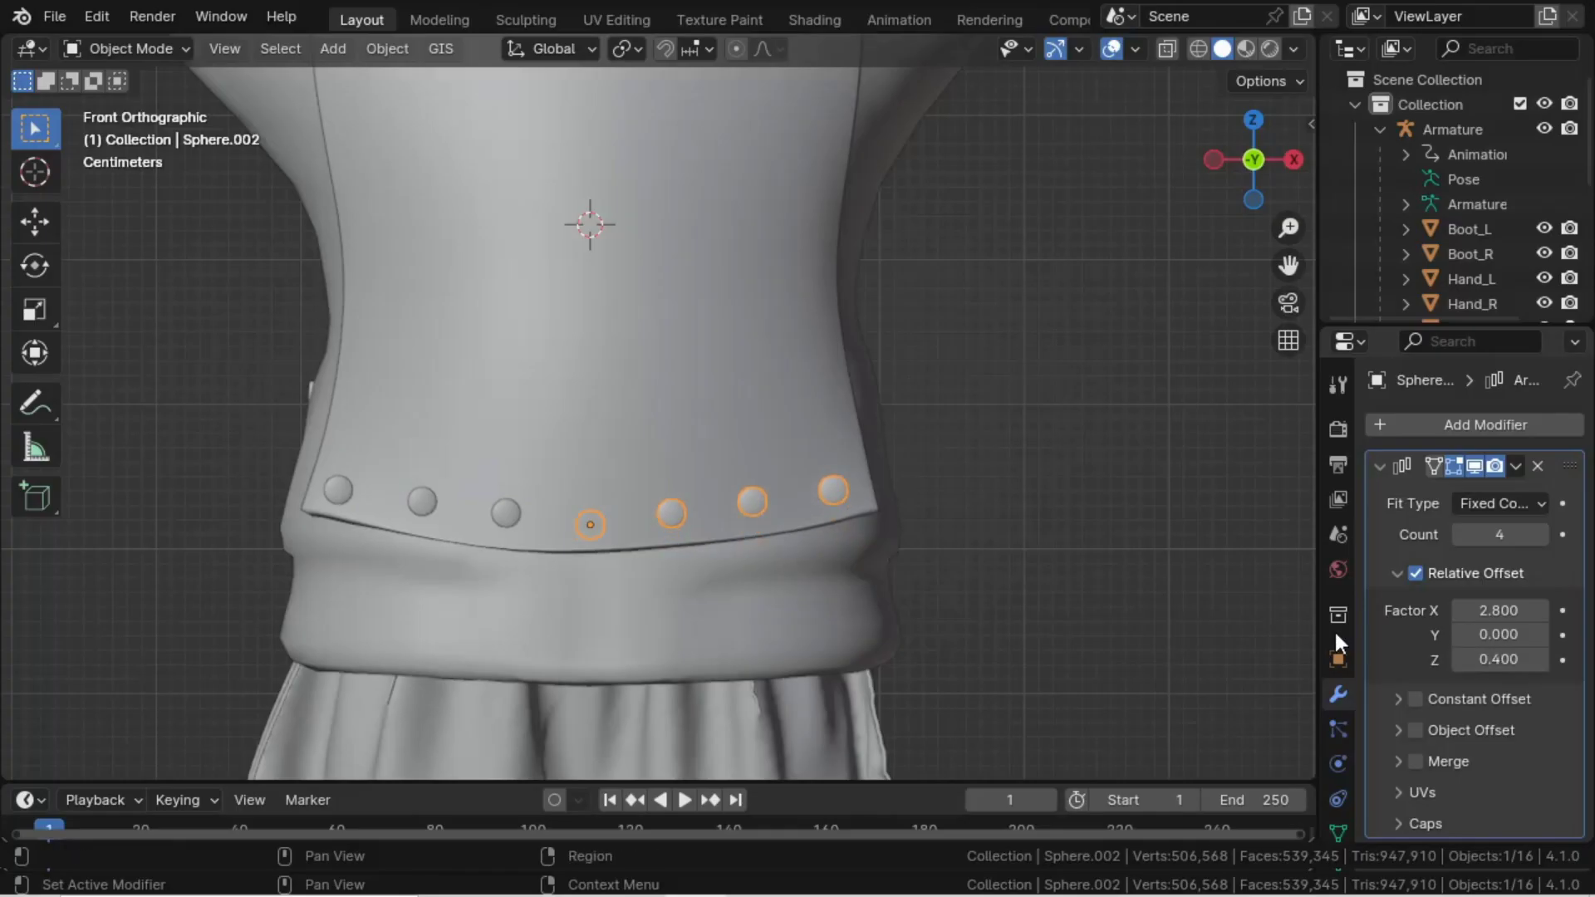
- Apply the Array modifiers on both halves of the lower button row
scroll(731, 447, "down", 4)
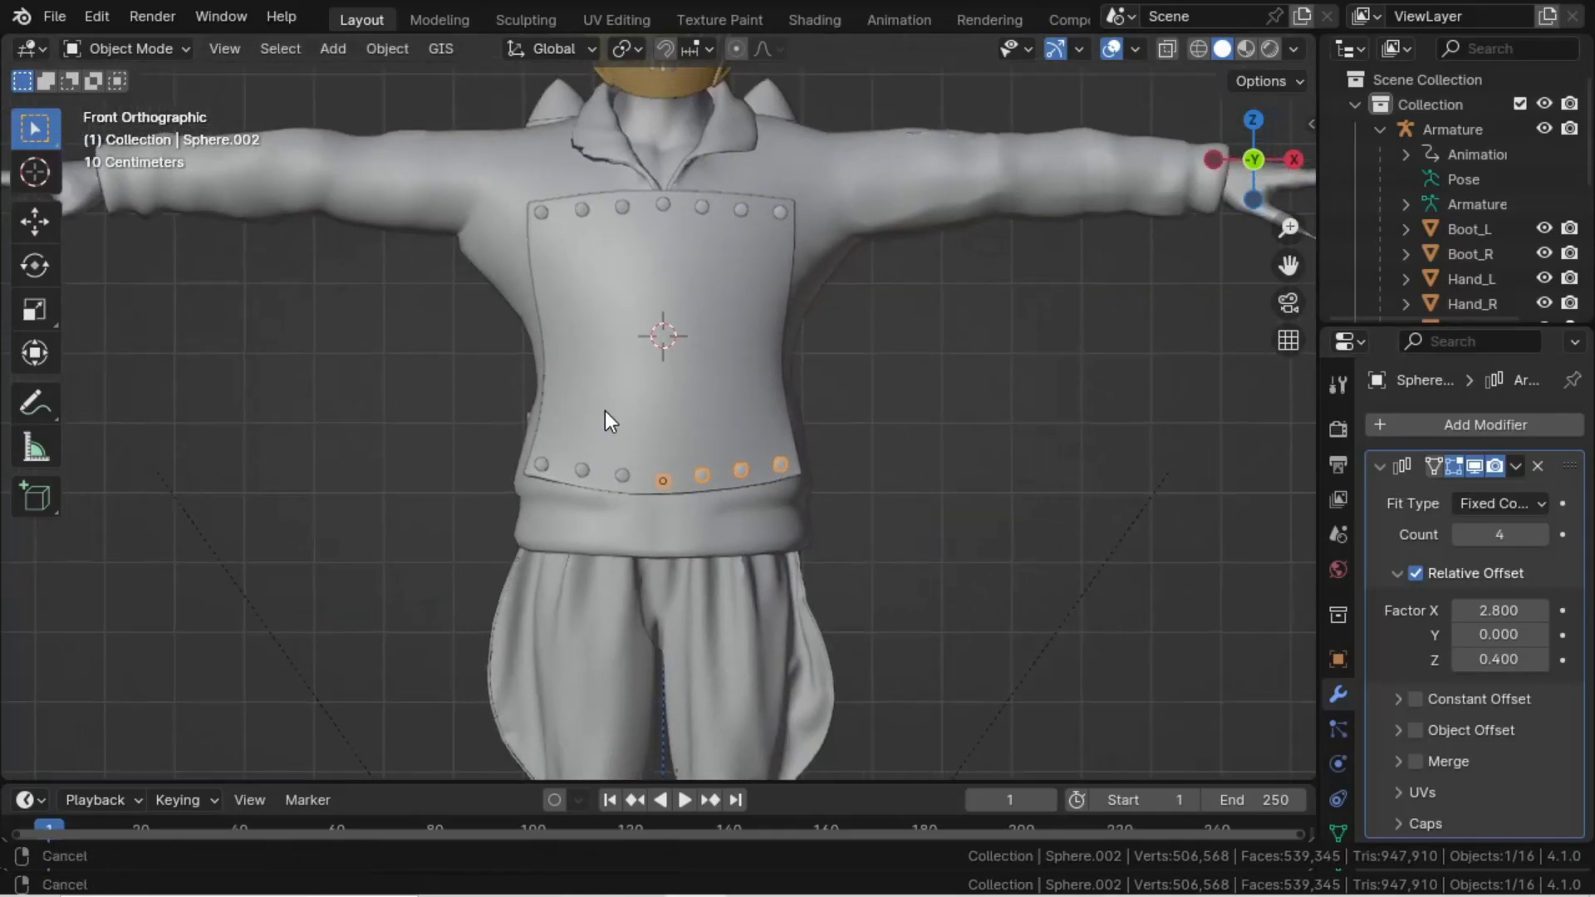
scroll(611, 411, "up", 2)
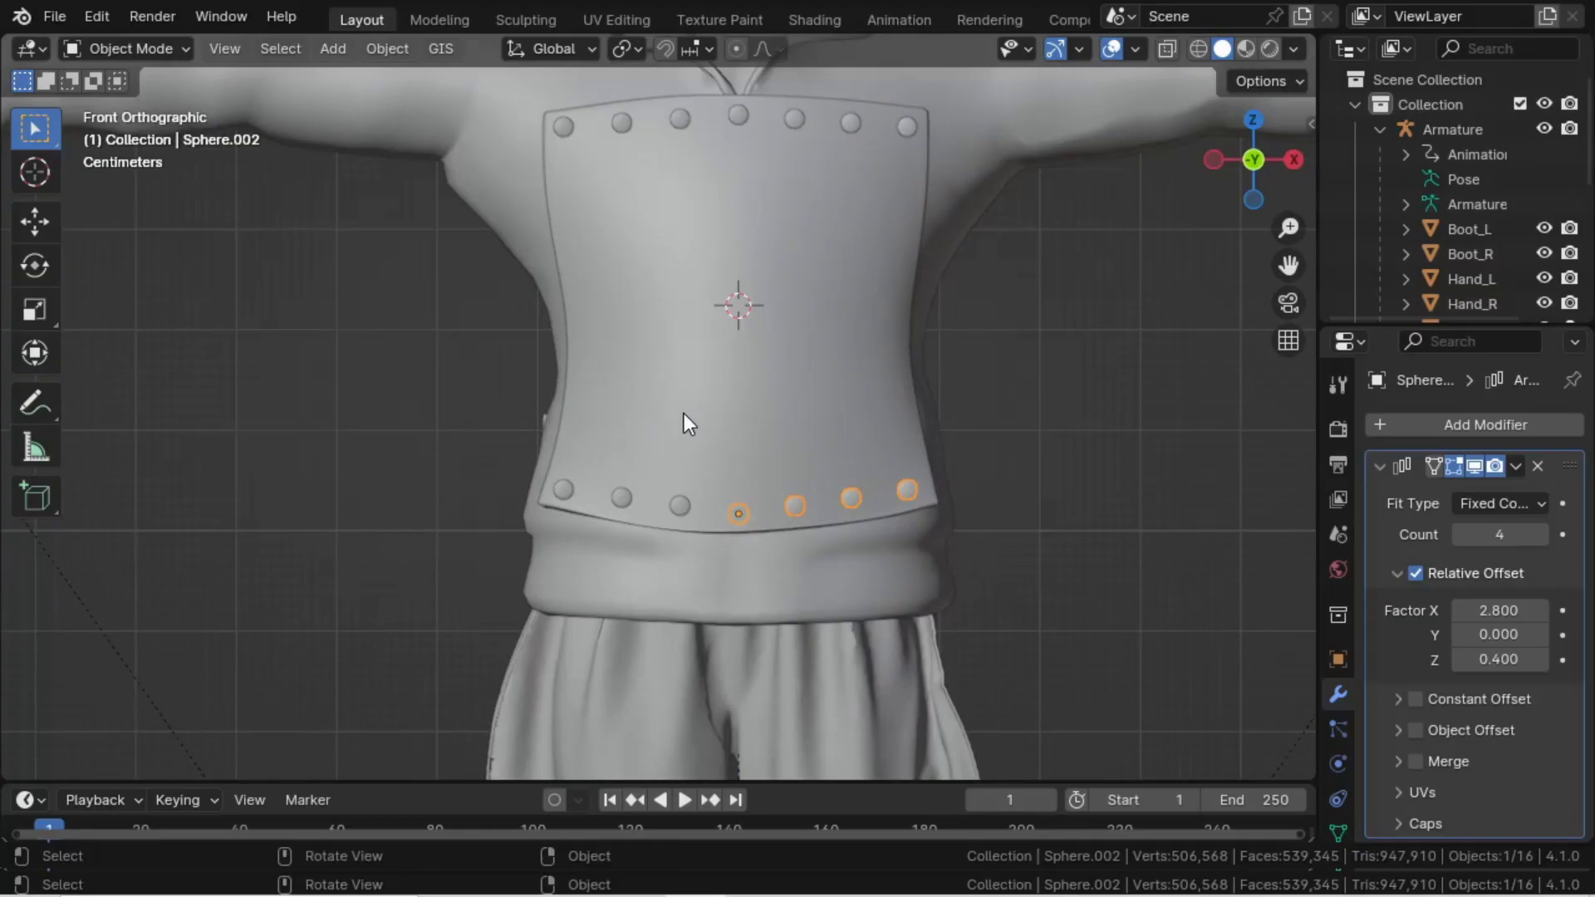
middle_click_drag(684, 415, 826, 435)
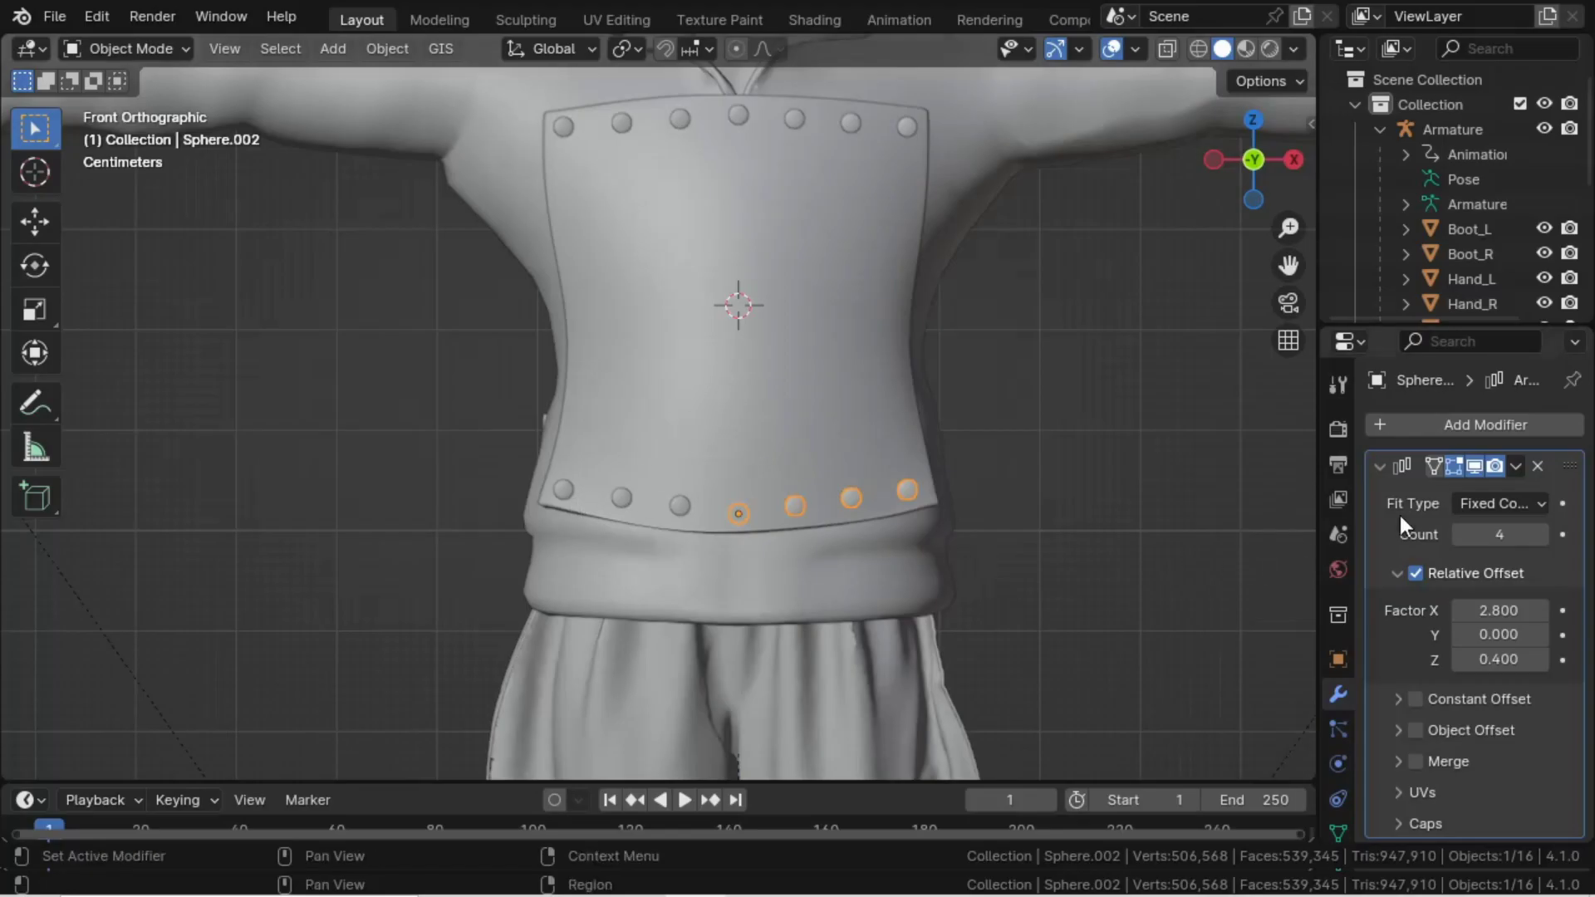
left_click(1517, 465)
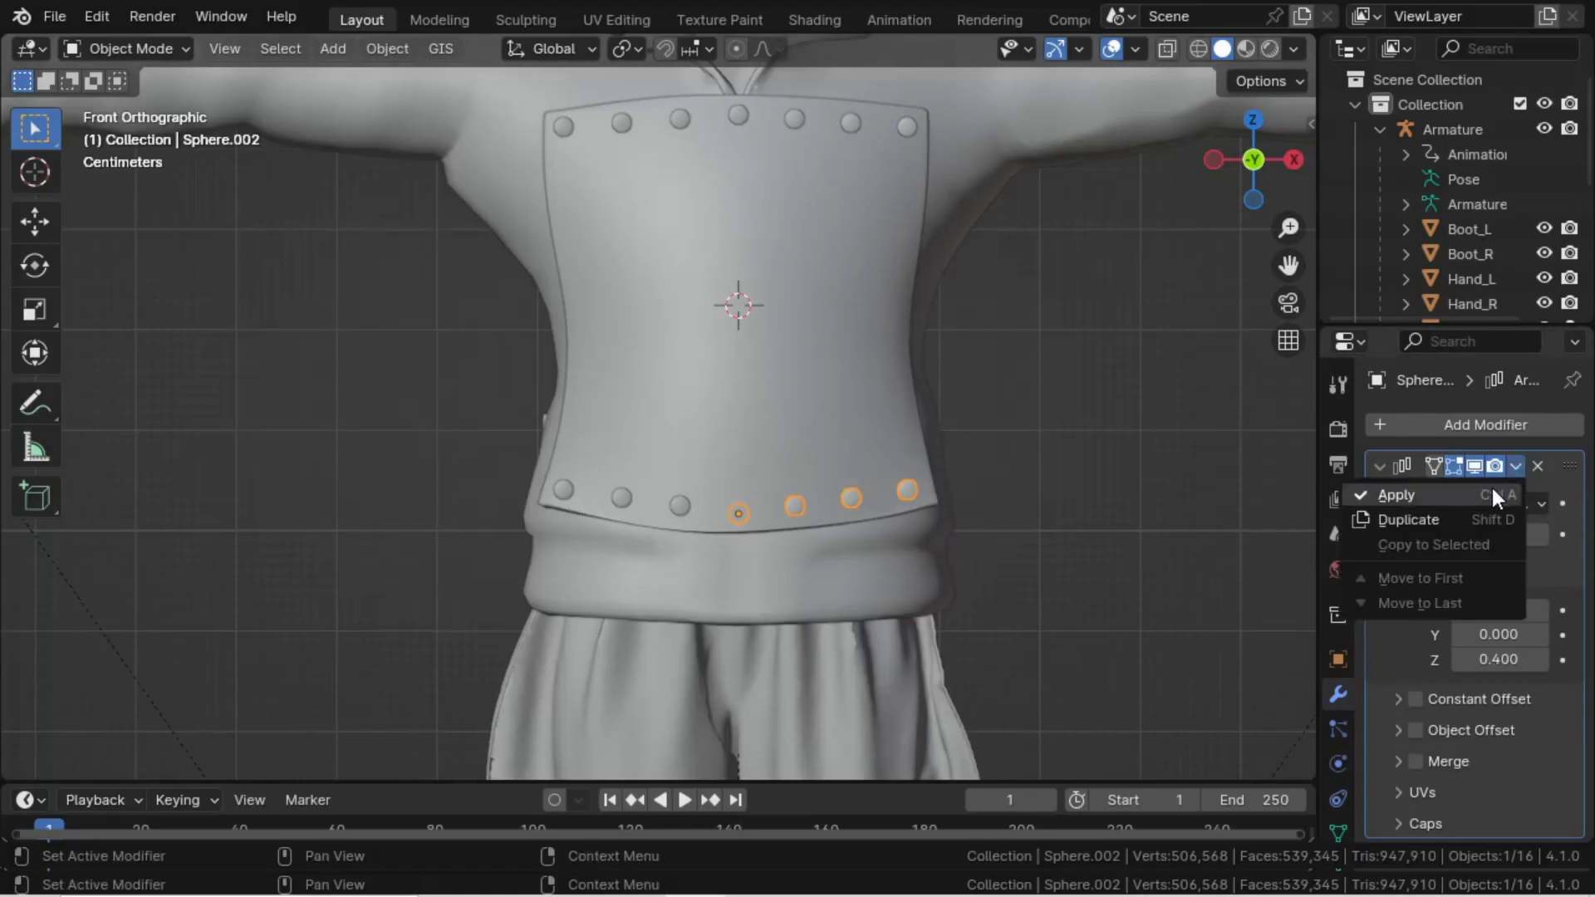
left_click(1487, 493)
left_click(681, 505)
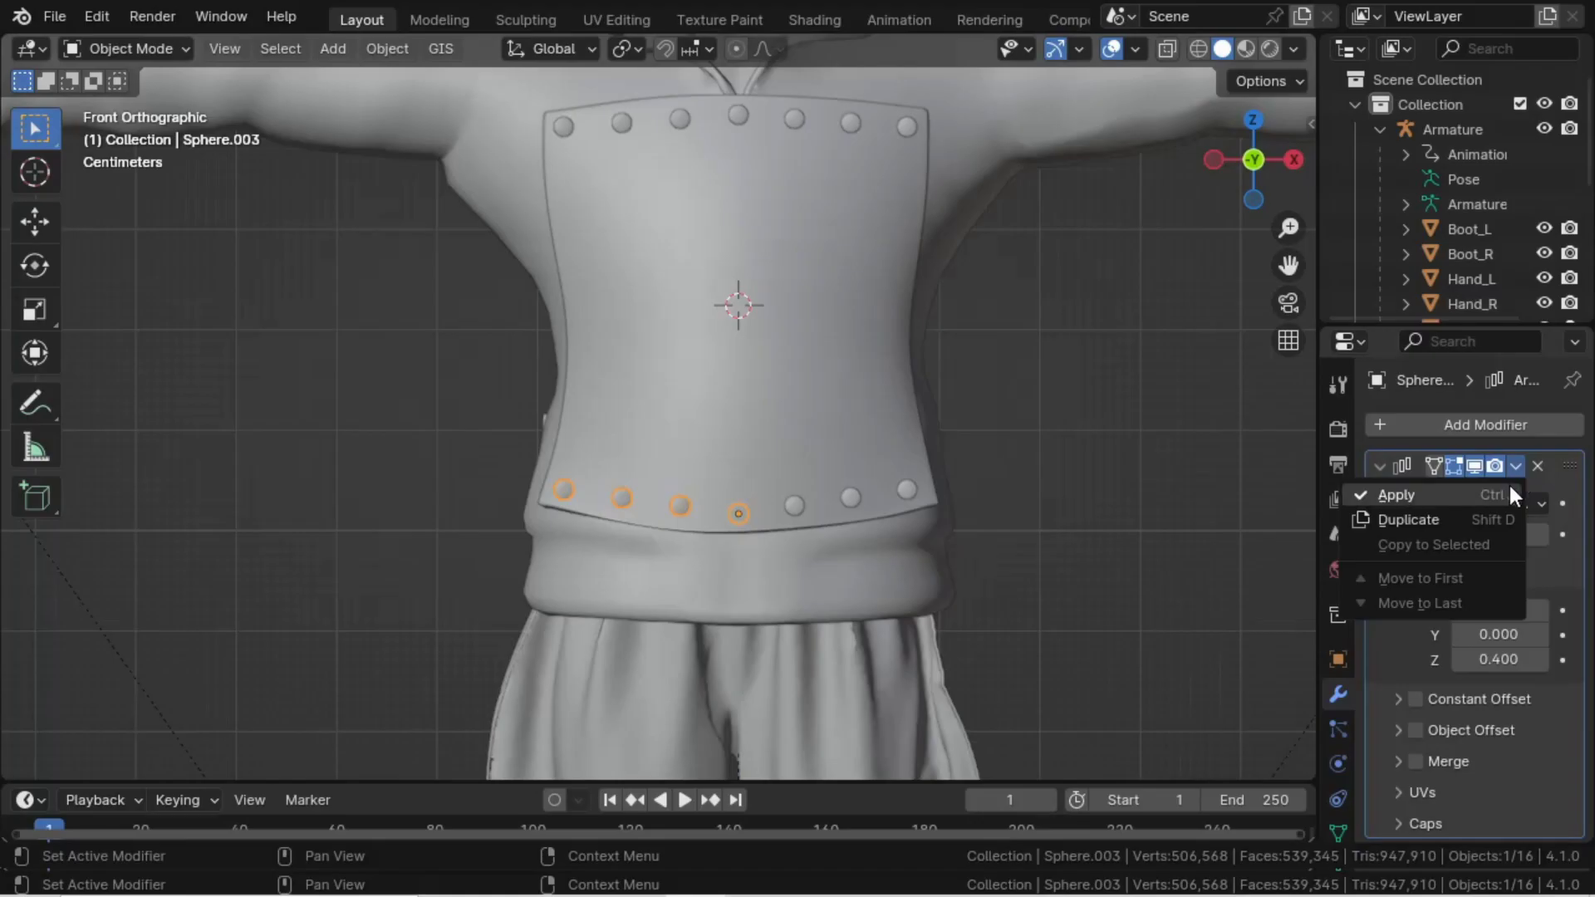
left_click(1509, 488)
- Apply the Array modifier on the +X half of the upper button row
left_click(794, 125)
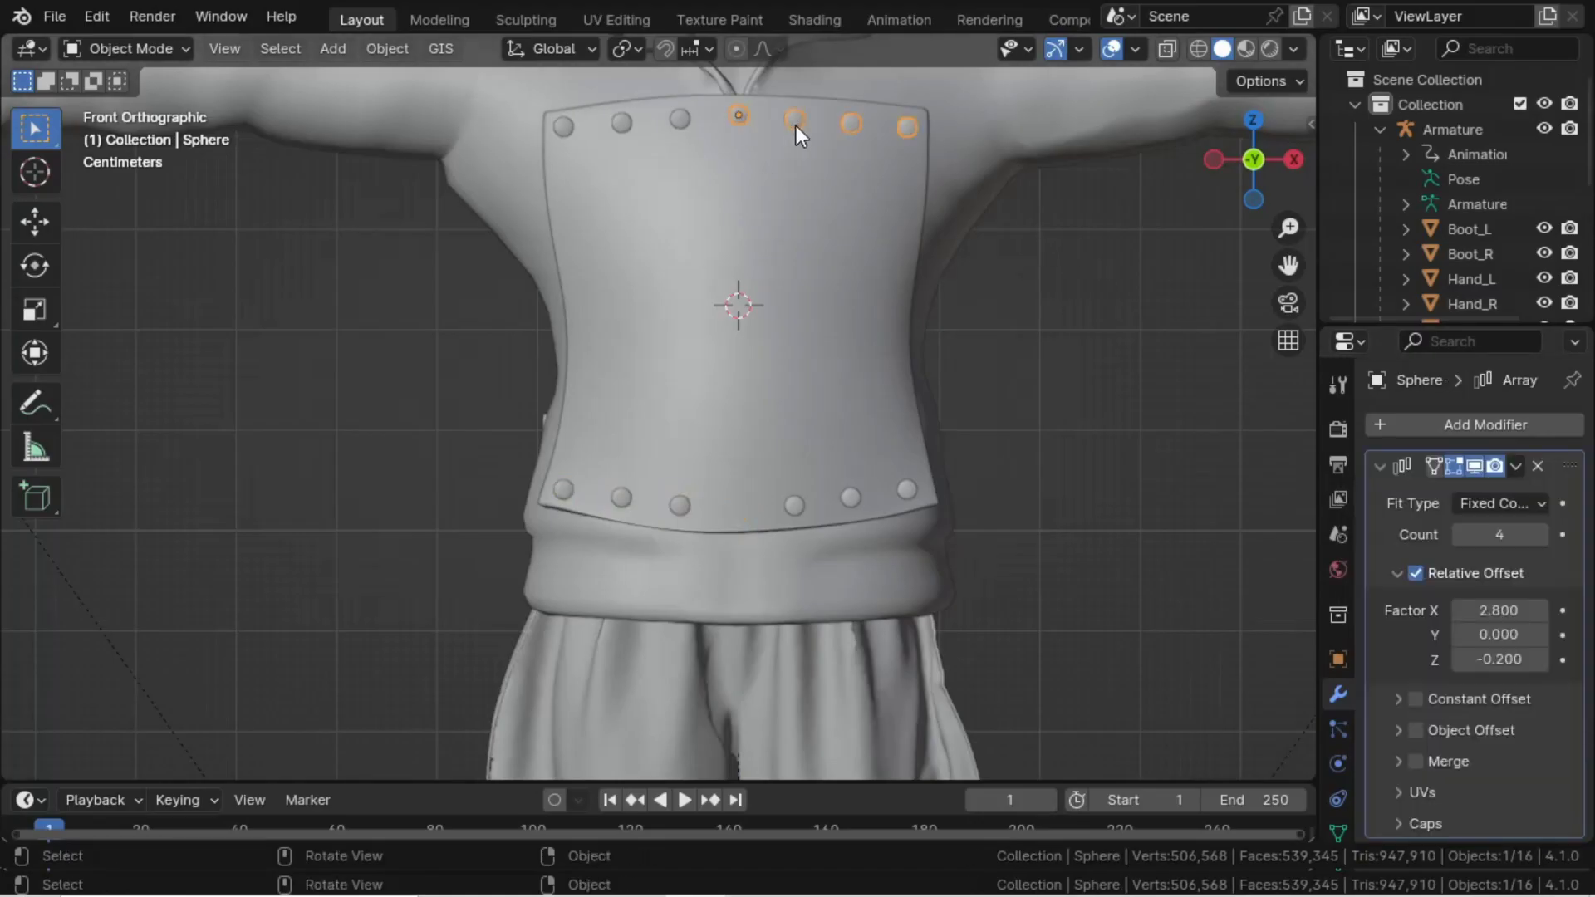
left_click(1517, 462)
left_click(1502, 492)
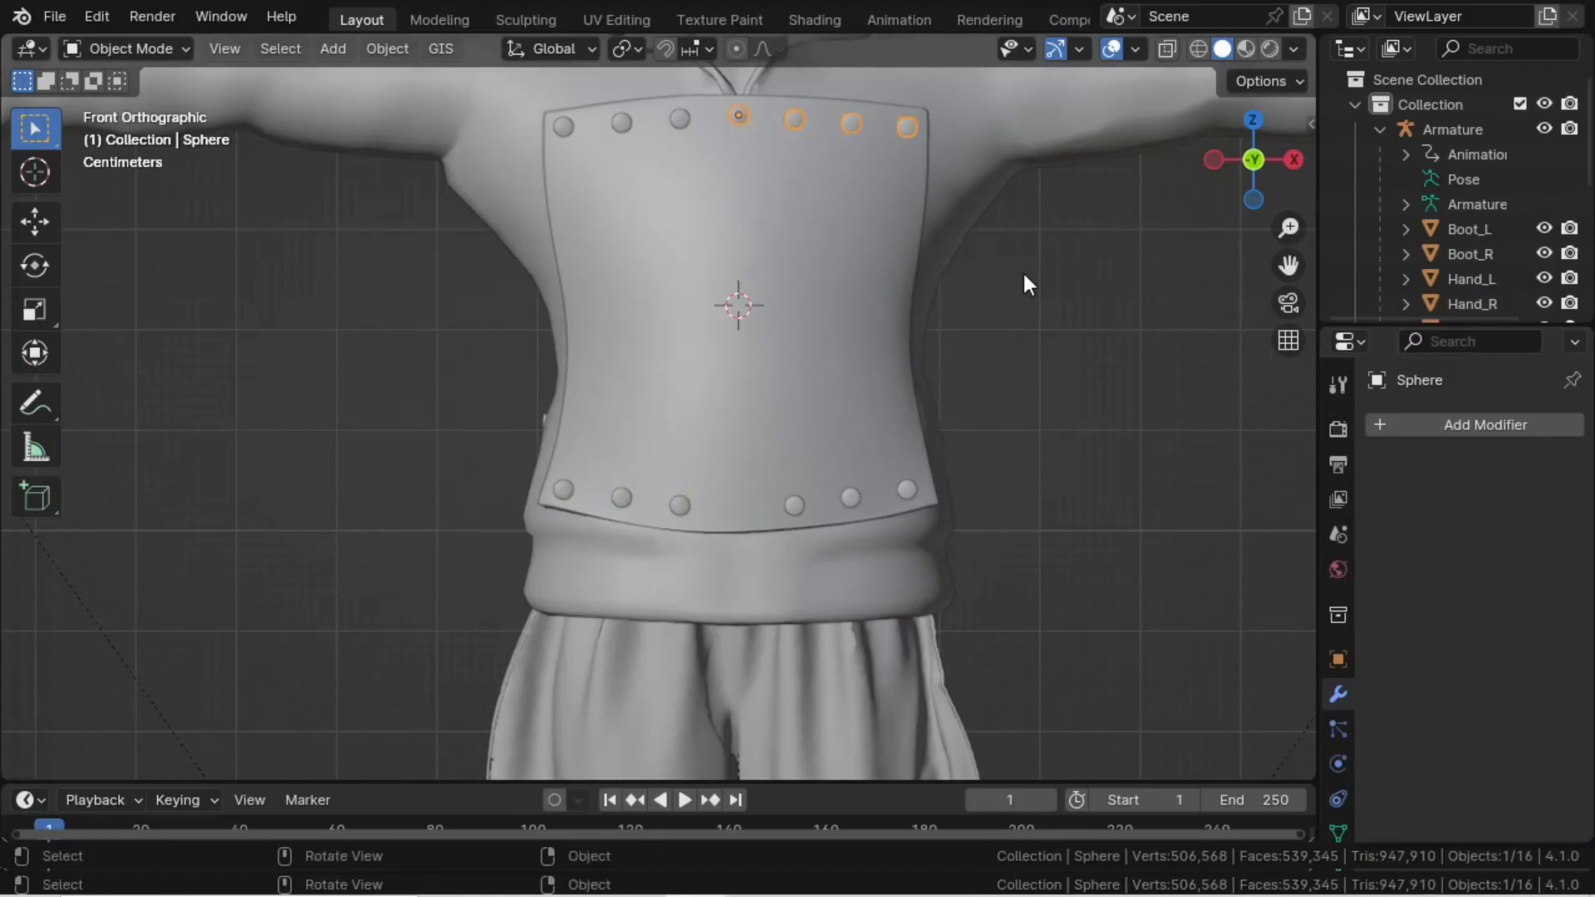
- Try applying the Array modifier on the -X half of the upper button row, and undo it
left_click(686, 123)
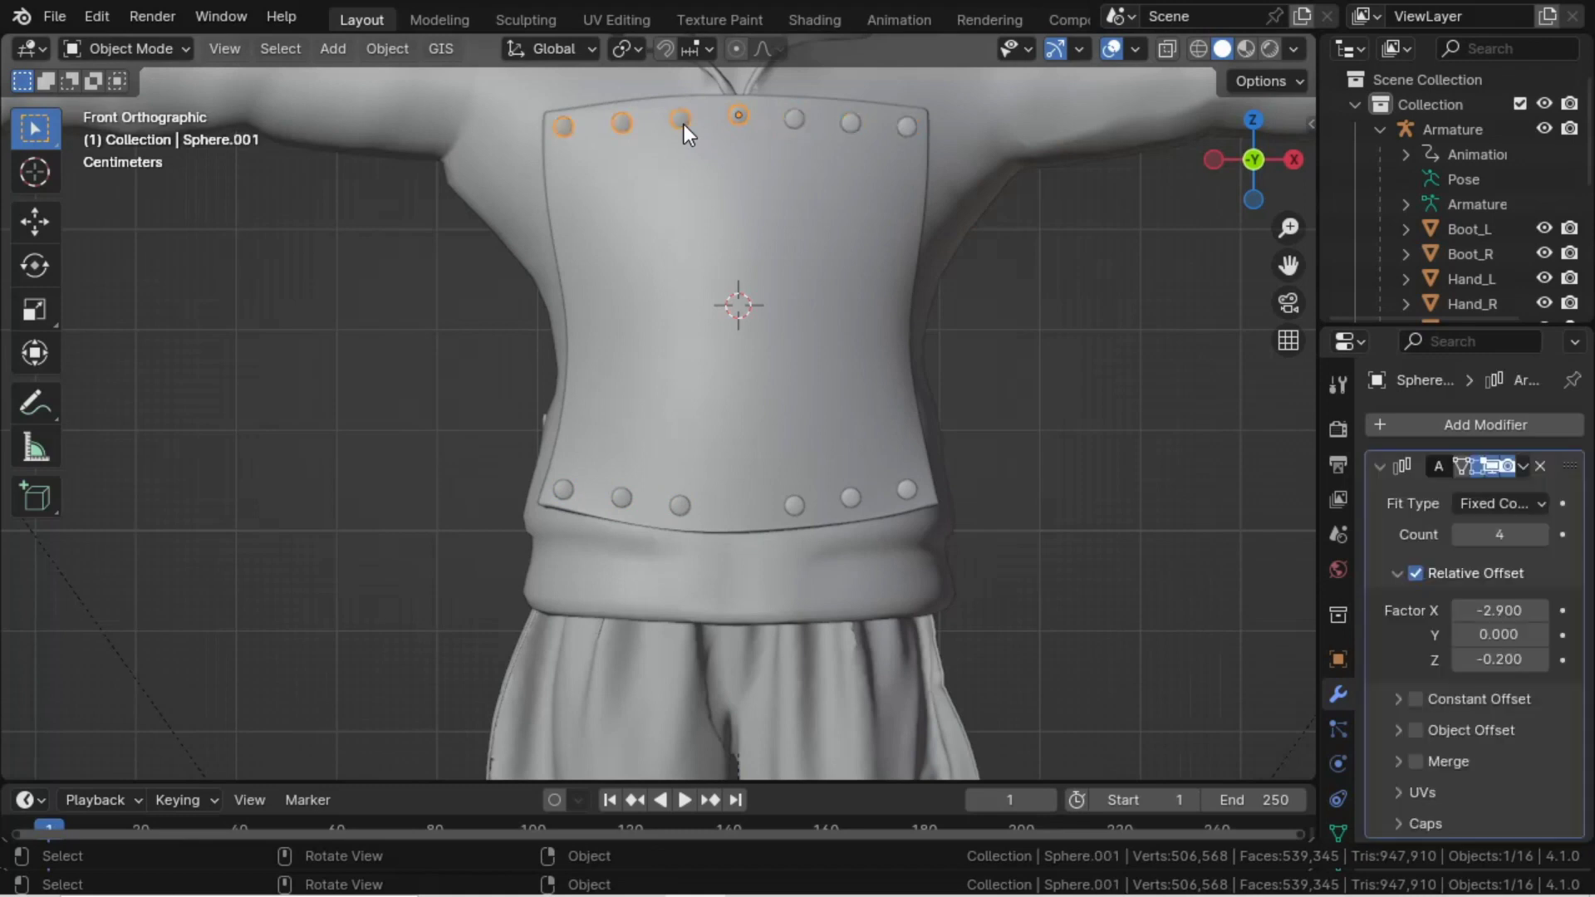
left_click(1514, 466)
left_click(1412, 495)
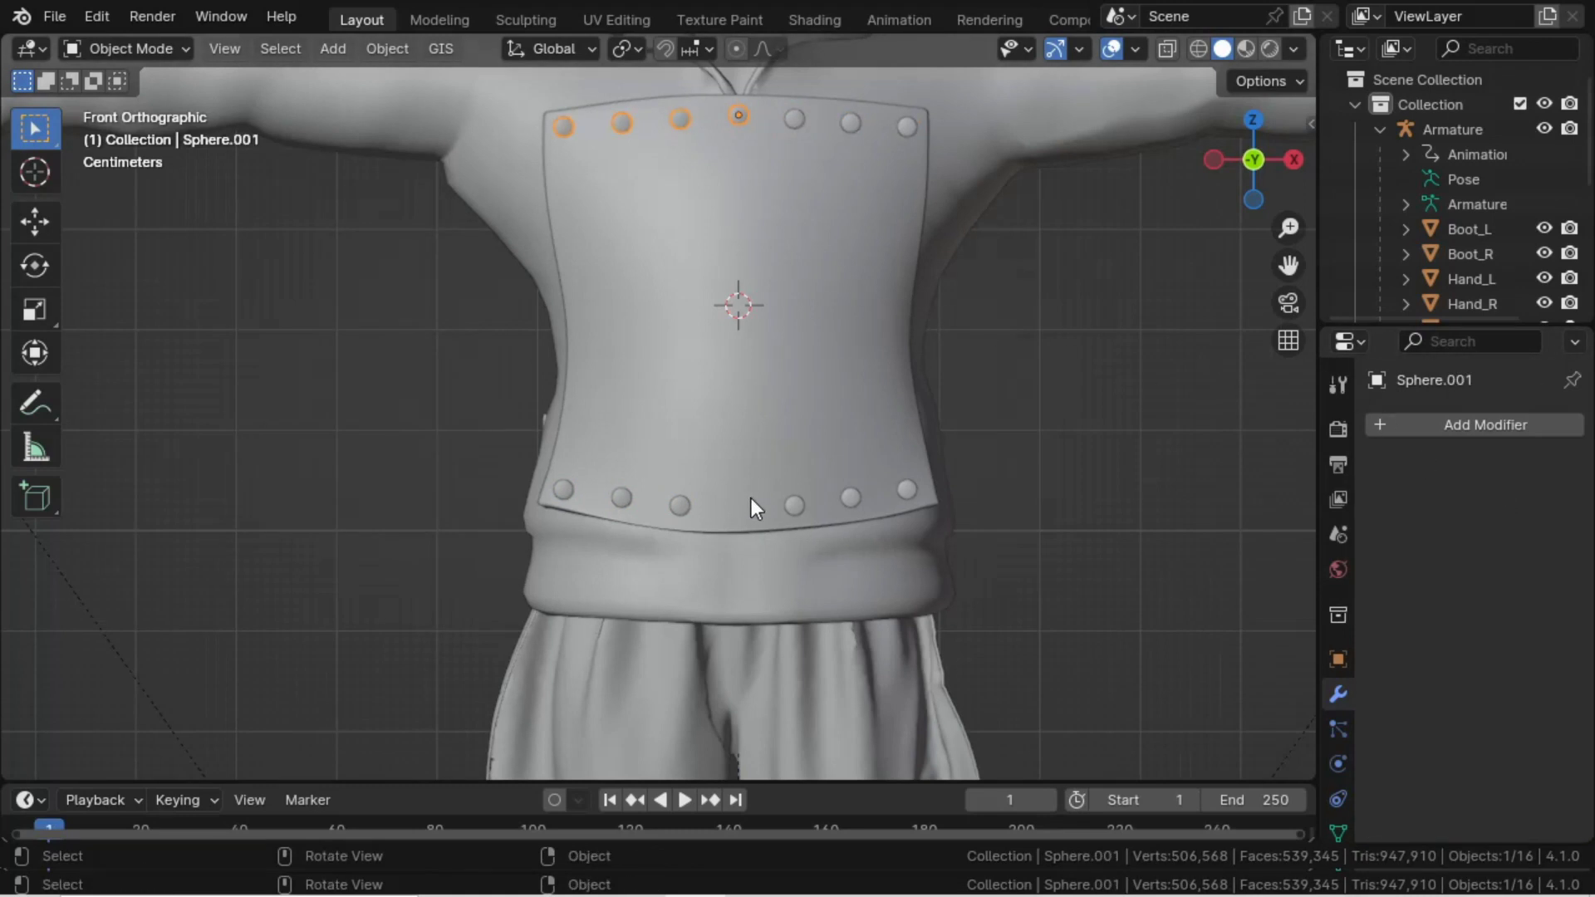
key("ctrl+z")
key("ctrl+z")
- Apply the Array modifier on the -X half of the upper button row
left_click(799, 510)
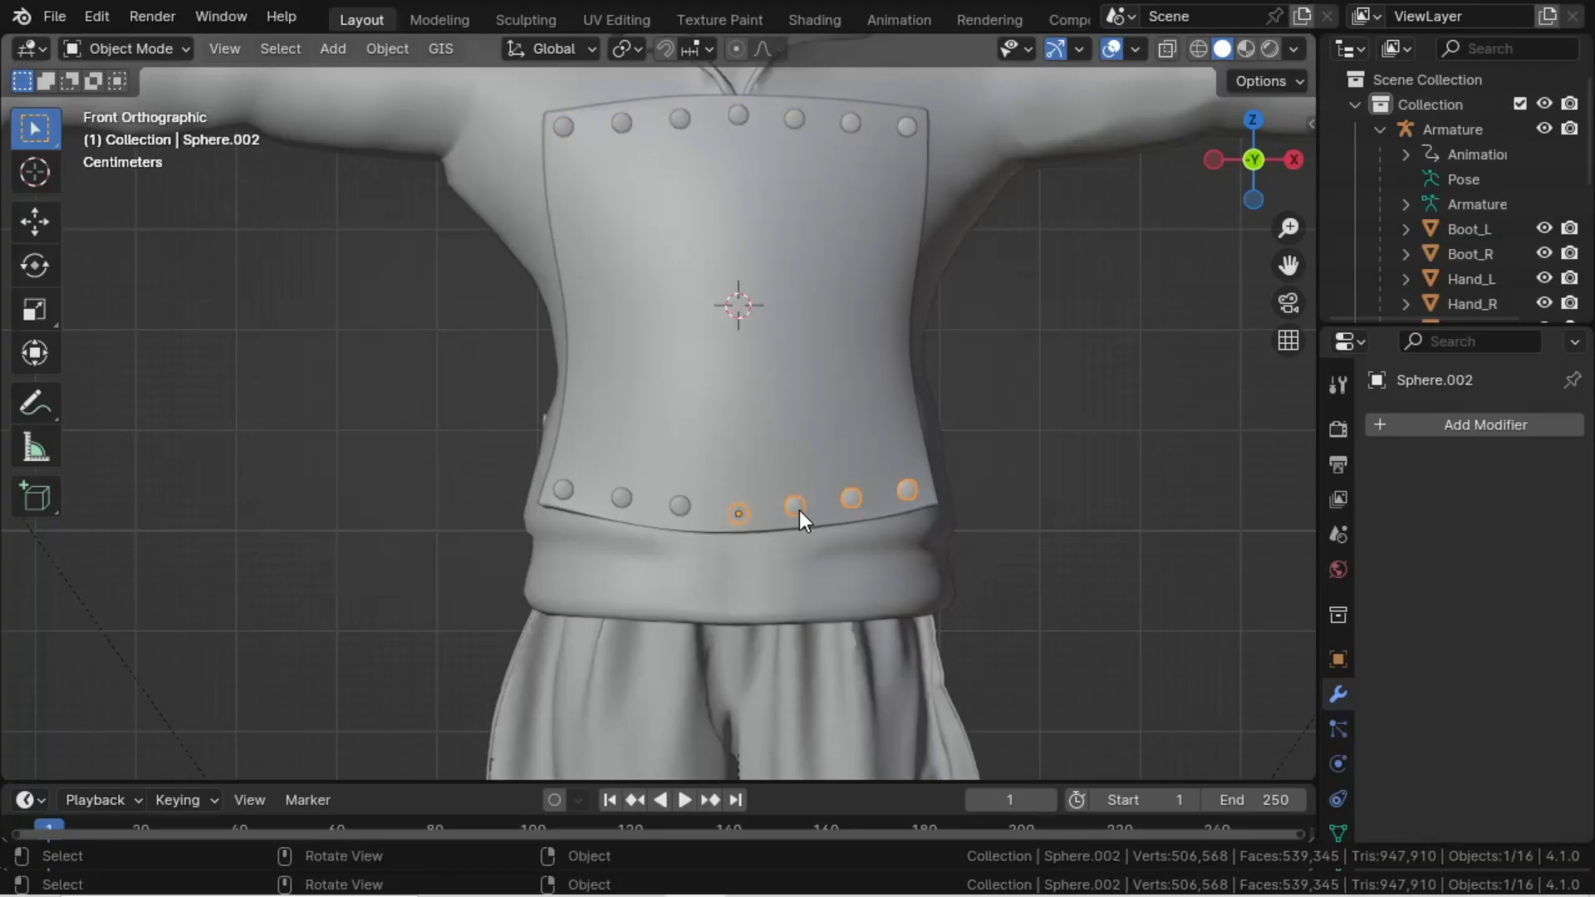
middle_click_drag(799, 510, 712, 398)
scroll(711, 398, "down", 2)
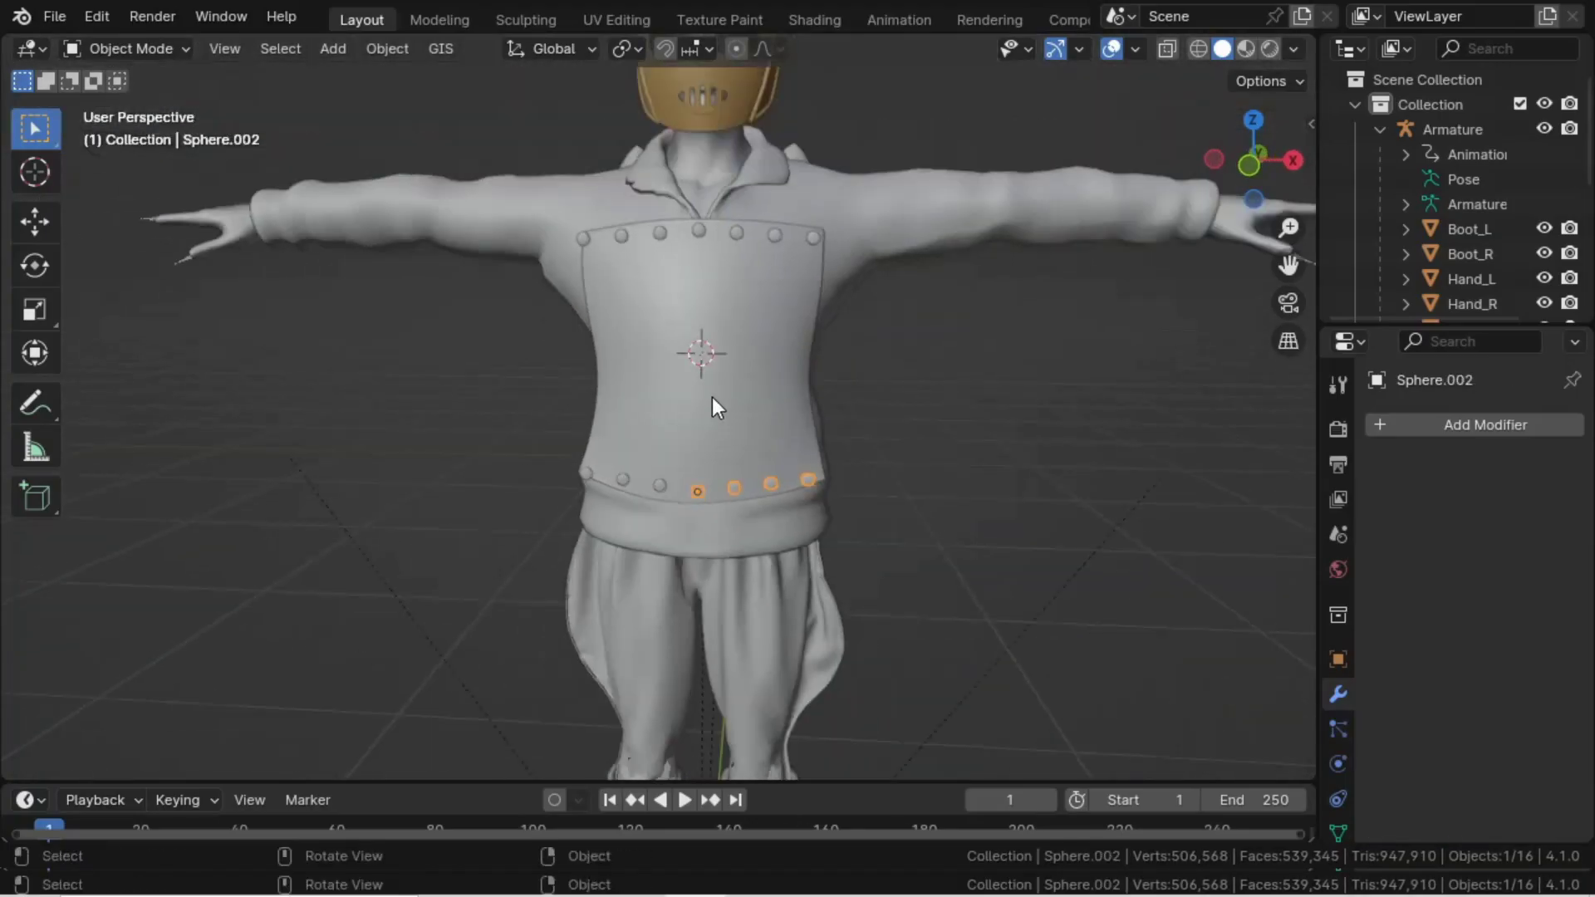
left_click(700, 233)
left_click(660, 234)
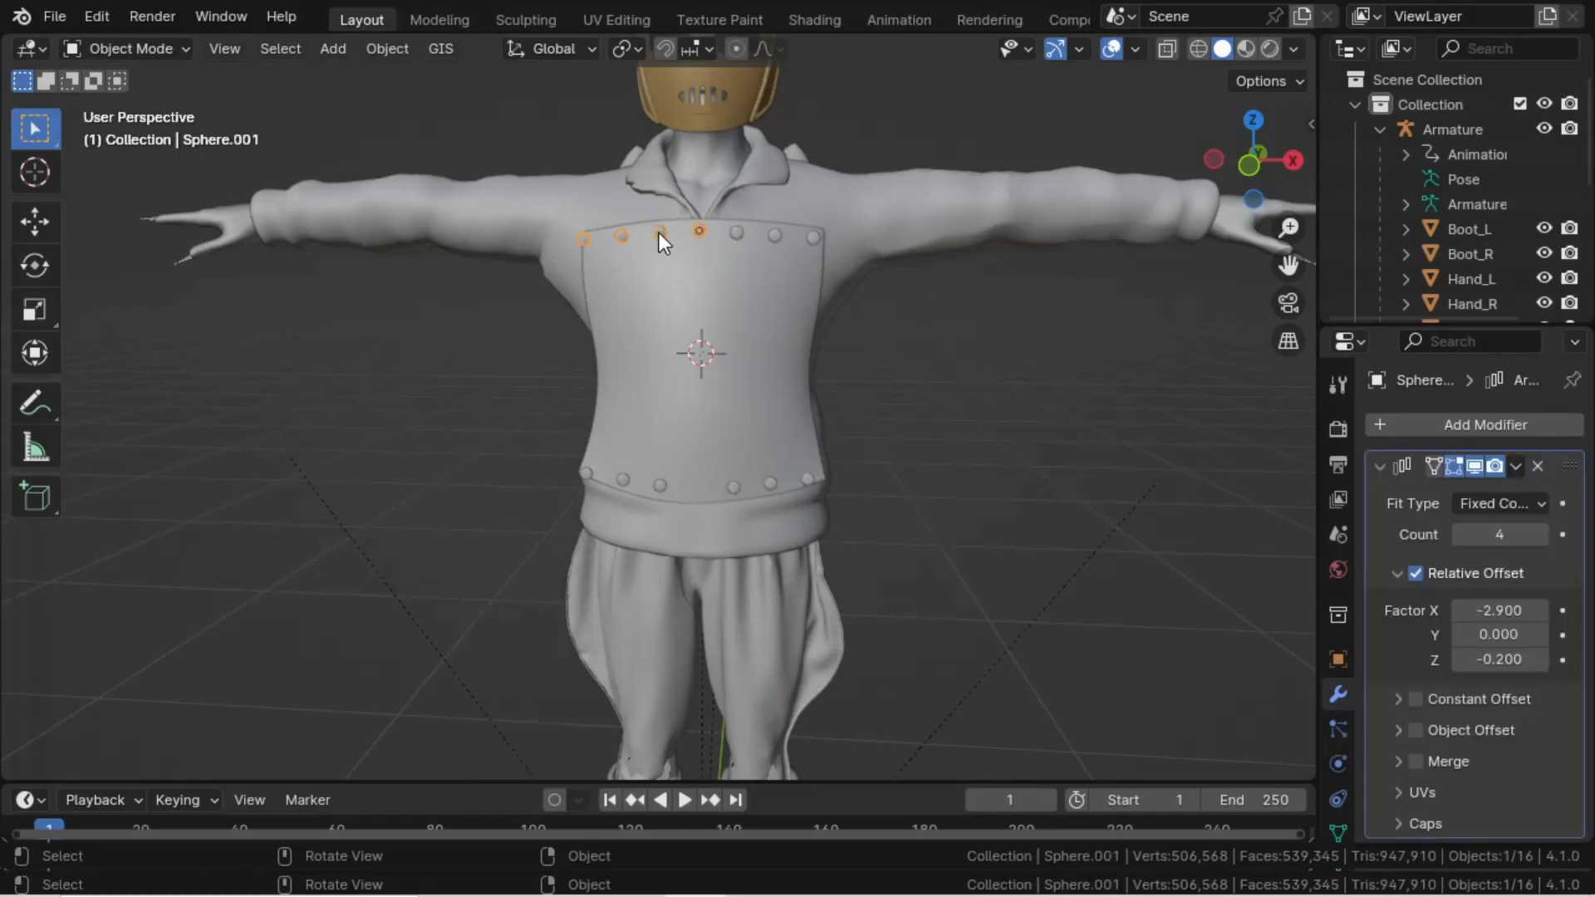
left_click(1519, 466)
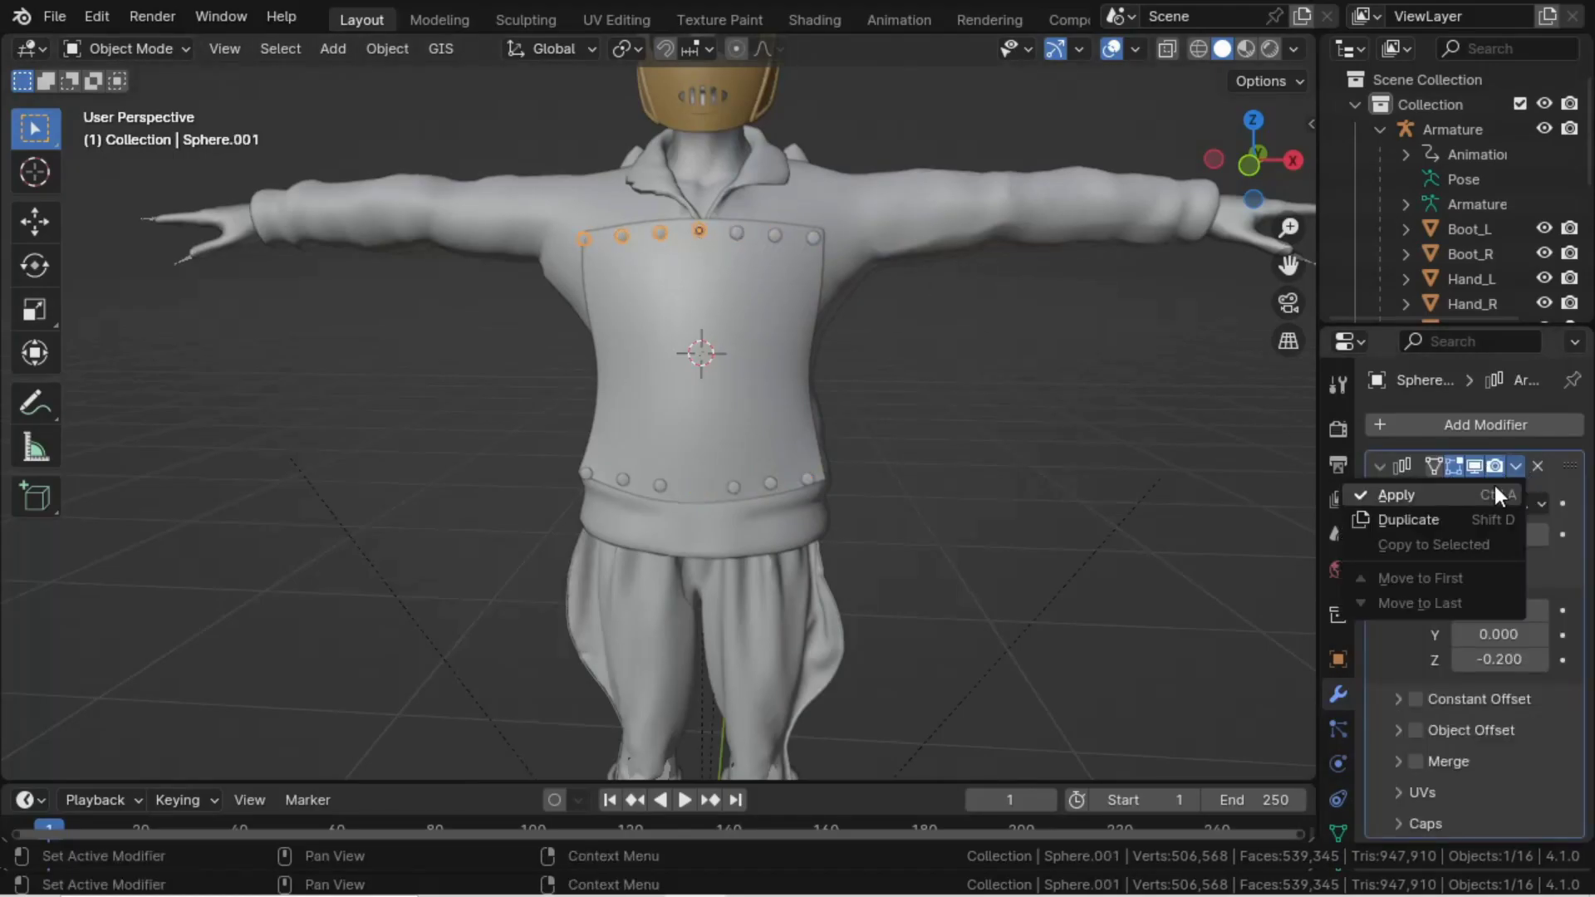
left_click(1493, 488)
- In wireframe Edit Mode, delete the overlapping centre button's faces from the upper row's -X half, and return to solid Object Mode
key("Tab")
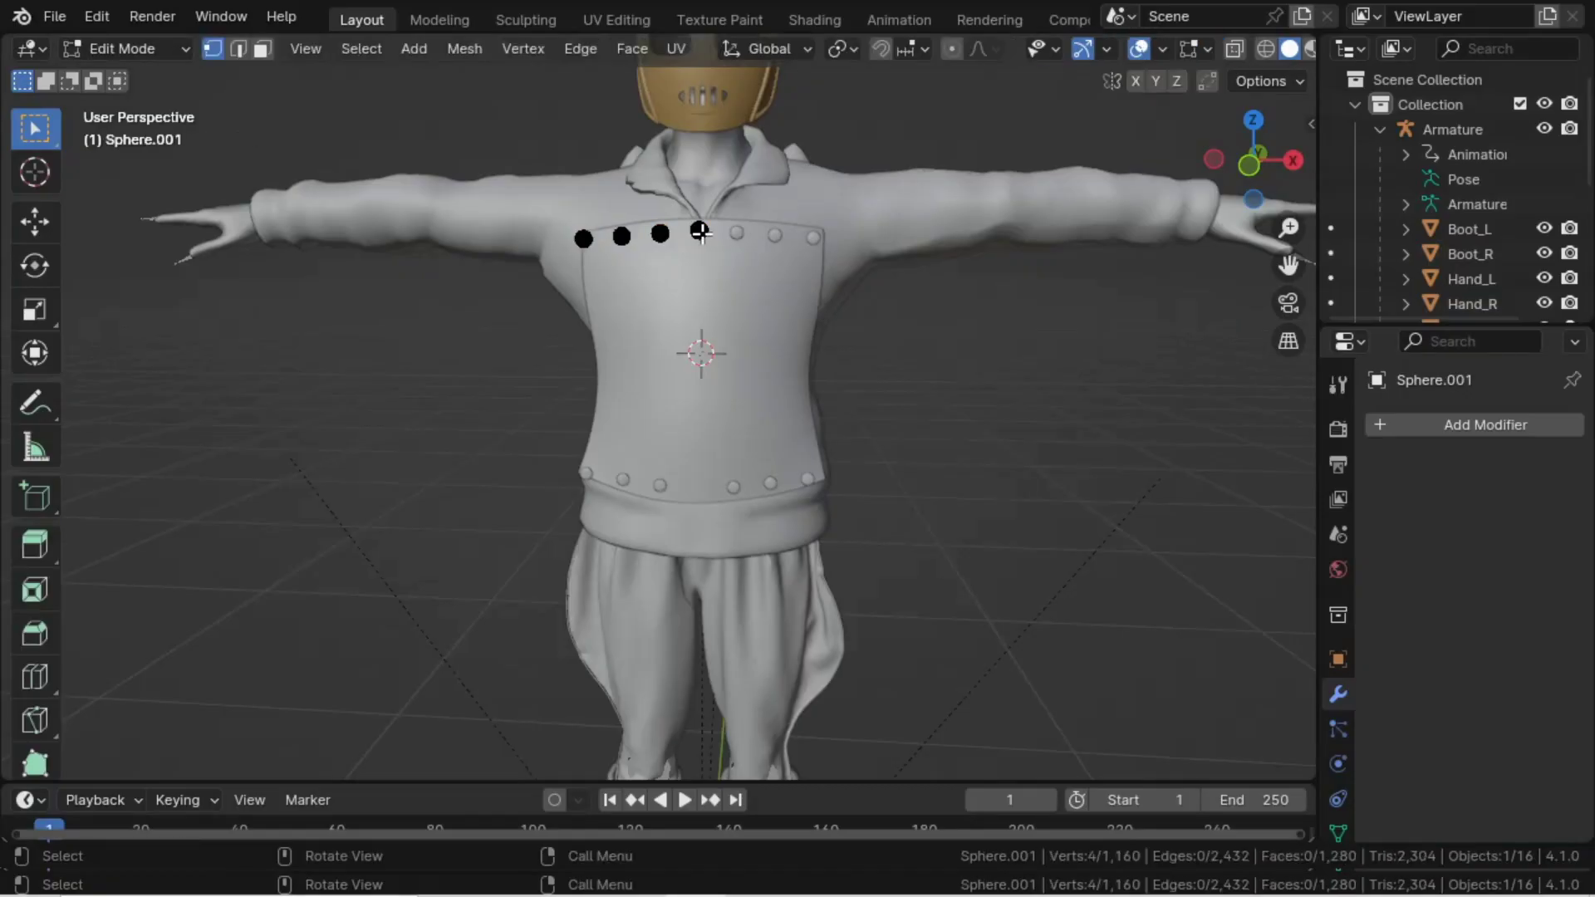
key("z")
left_click(547, 240)
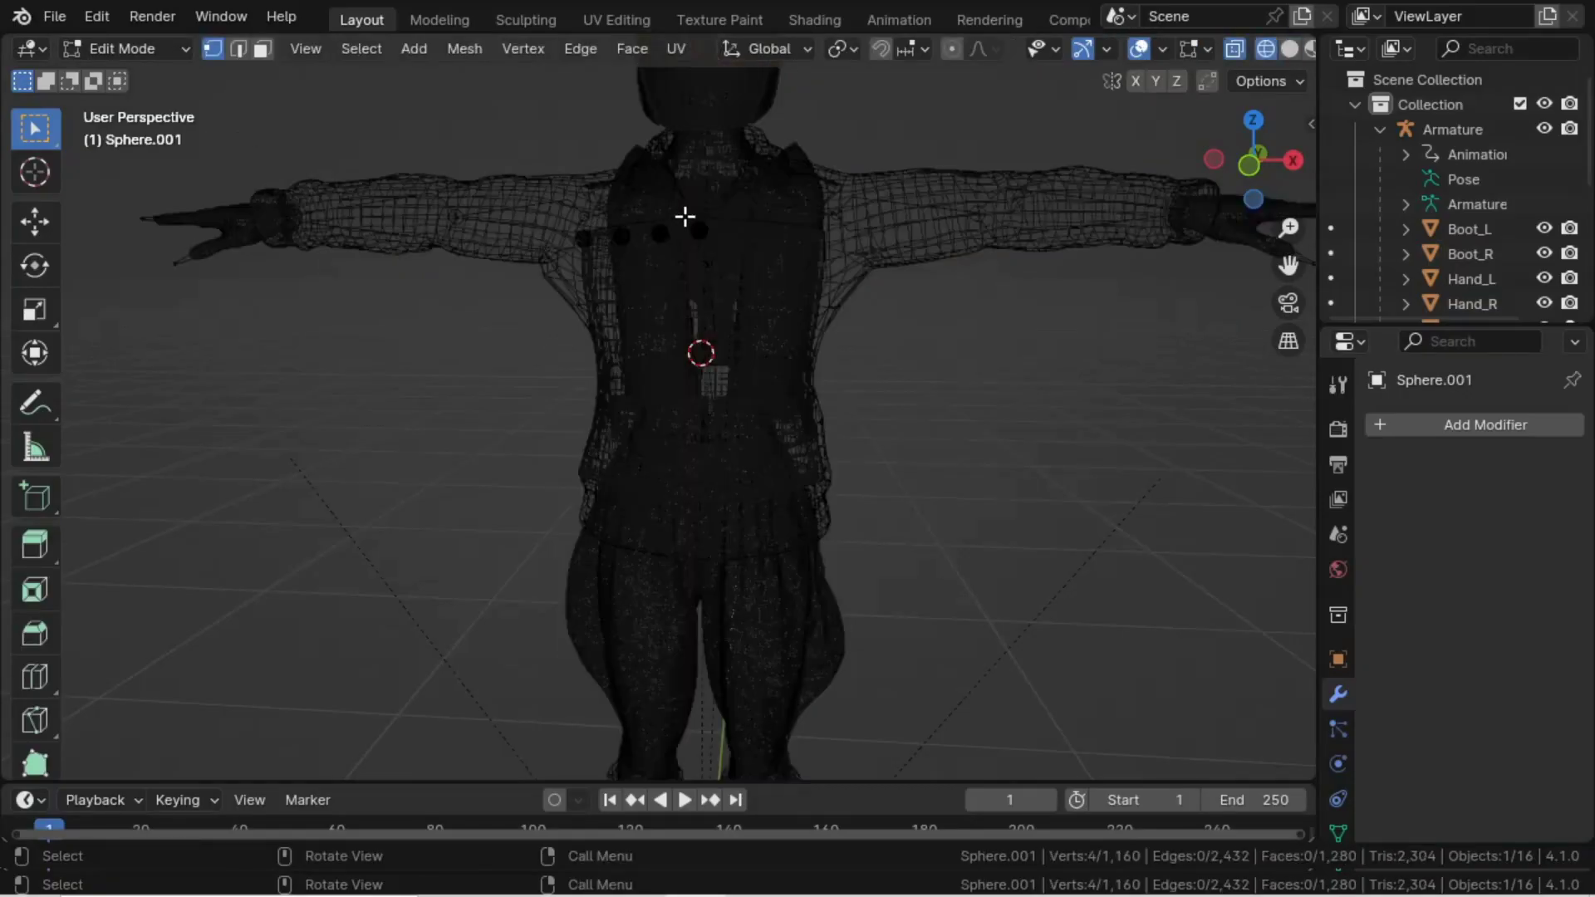
left_click(926, 353)
key("c")
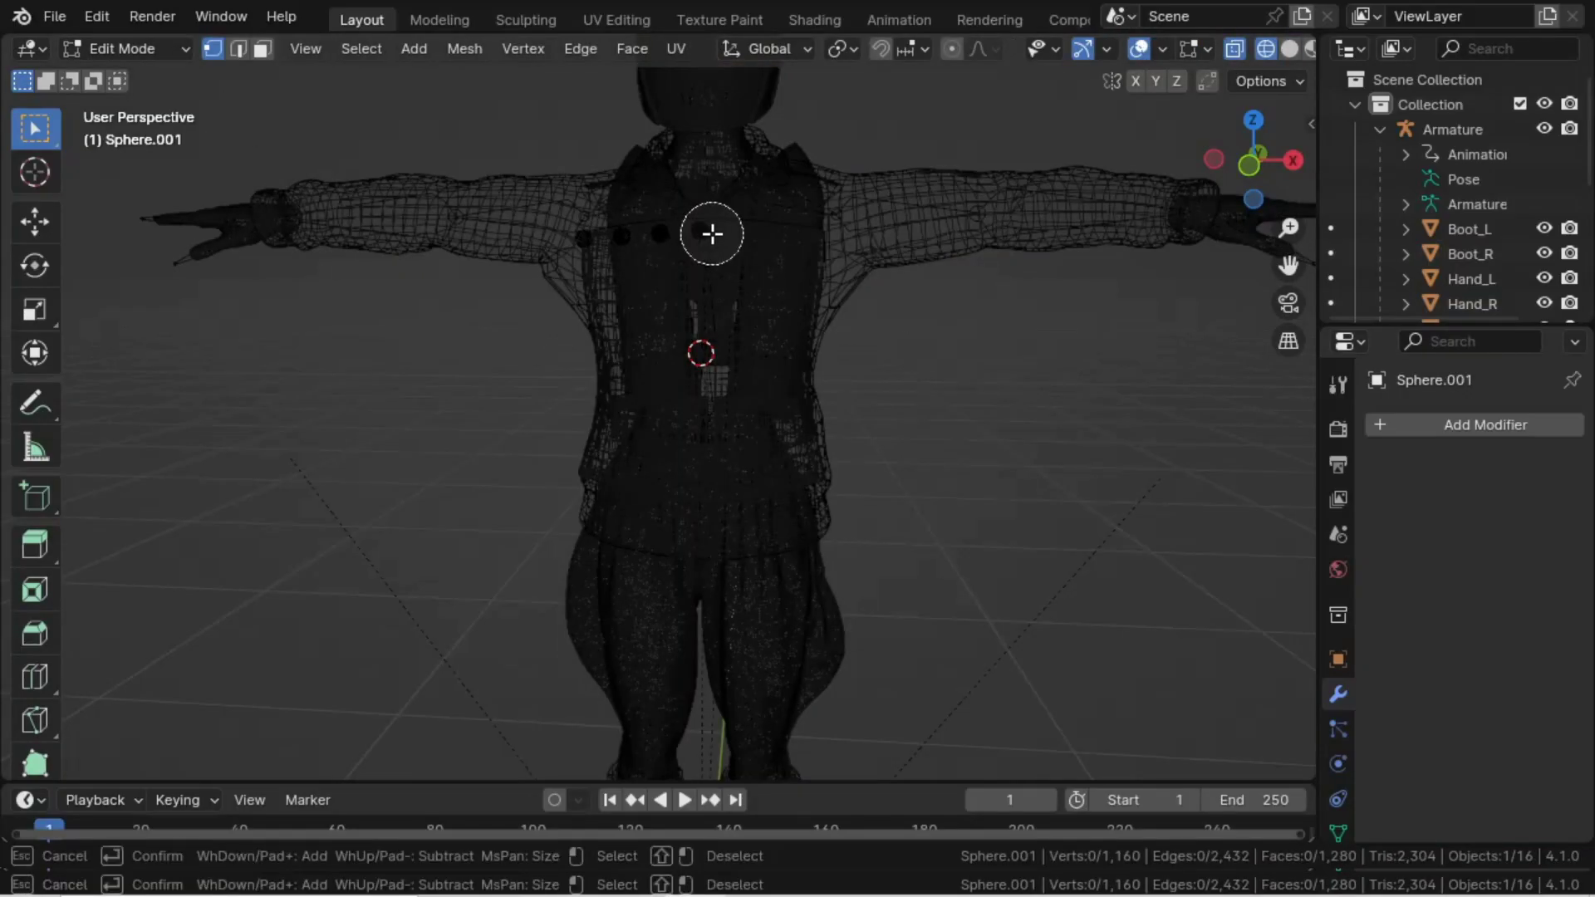
left_click(712, 234)
right_click(713, 234)
key("x")
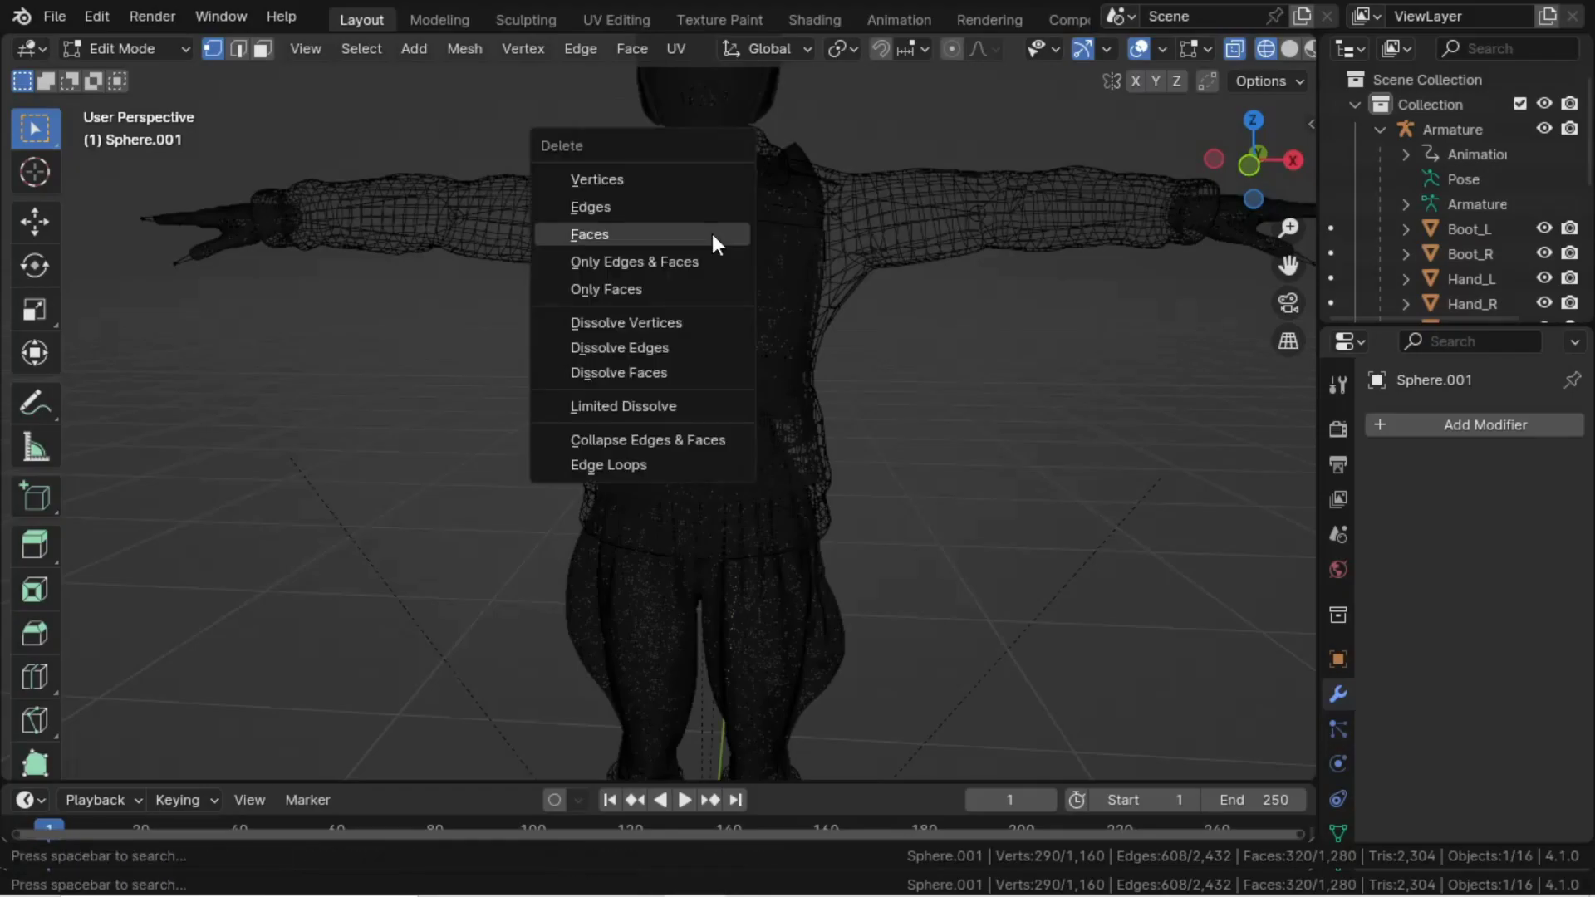
left_click(711, 232)
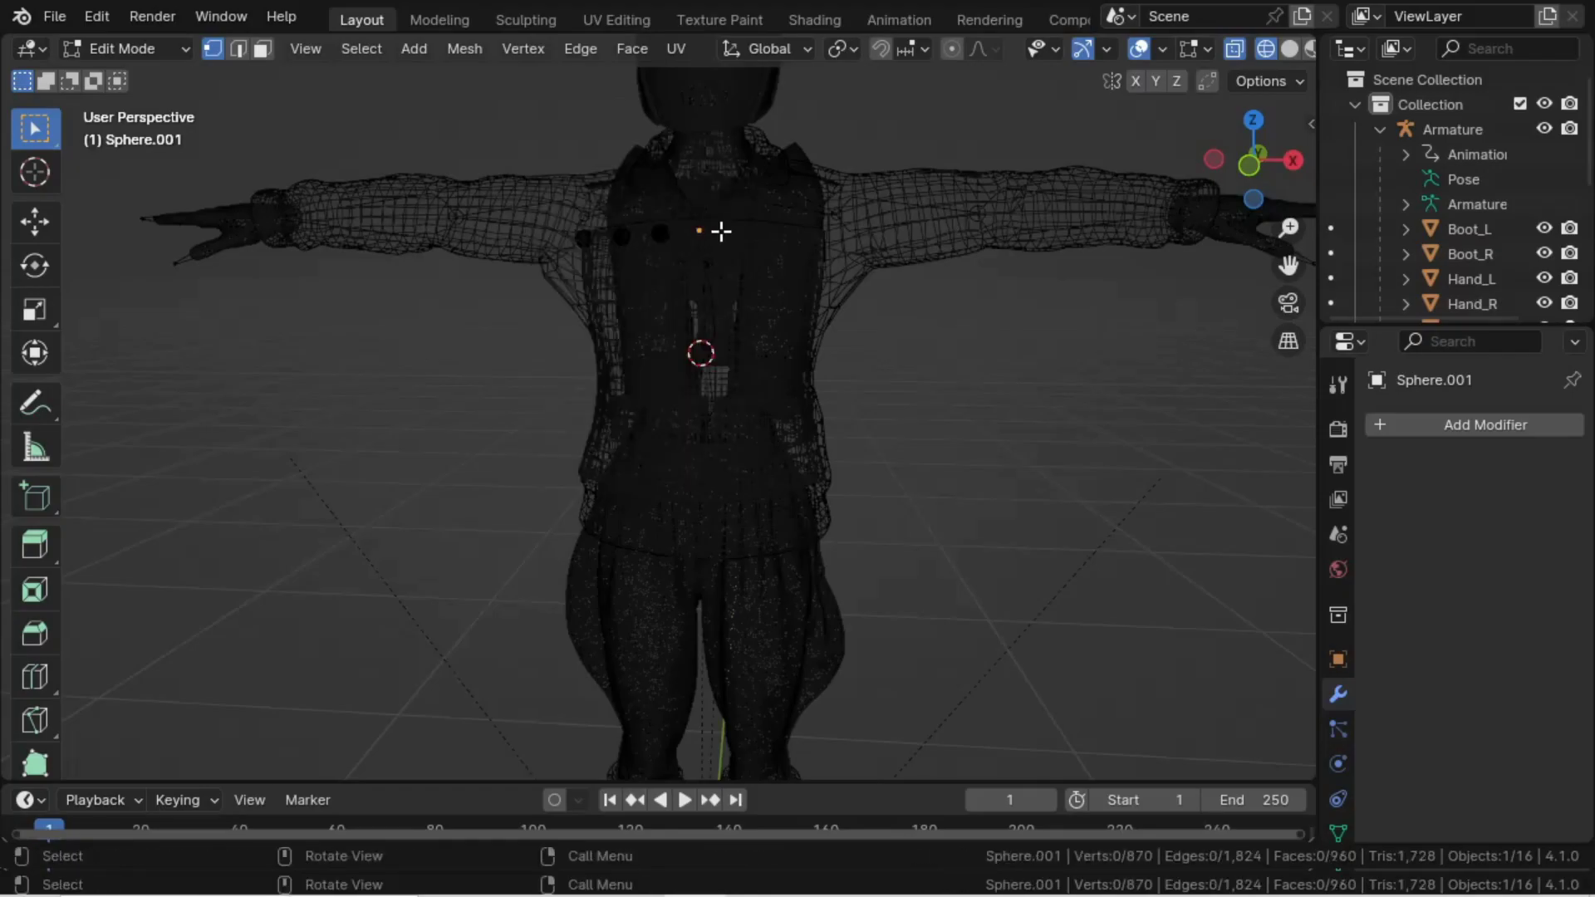
key("Tab")
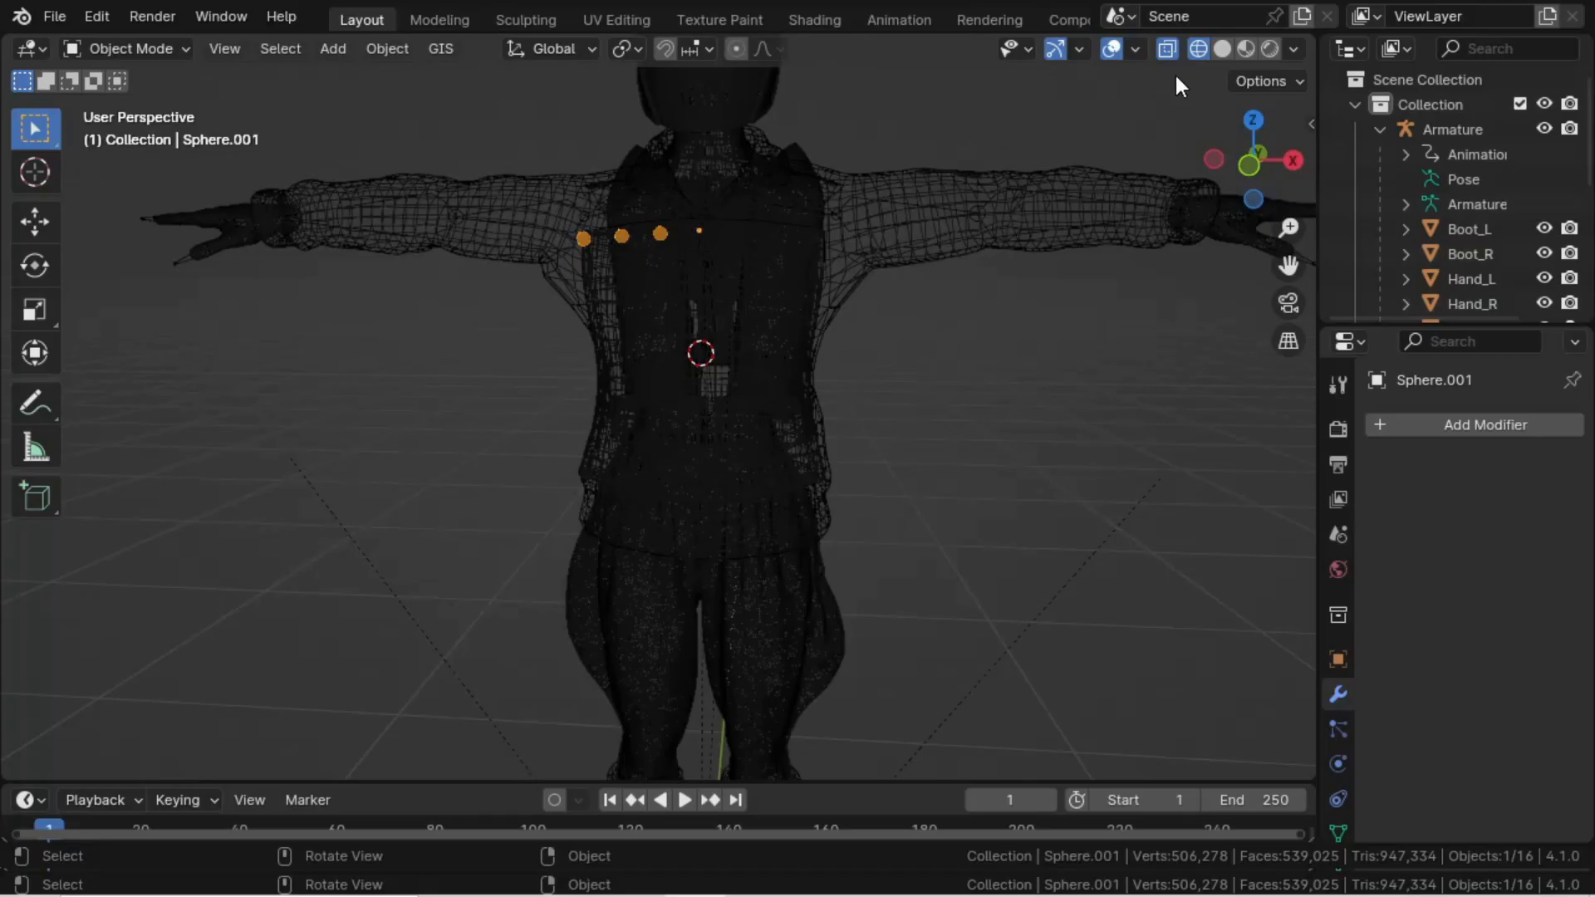
left_click(1219, 50)
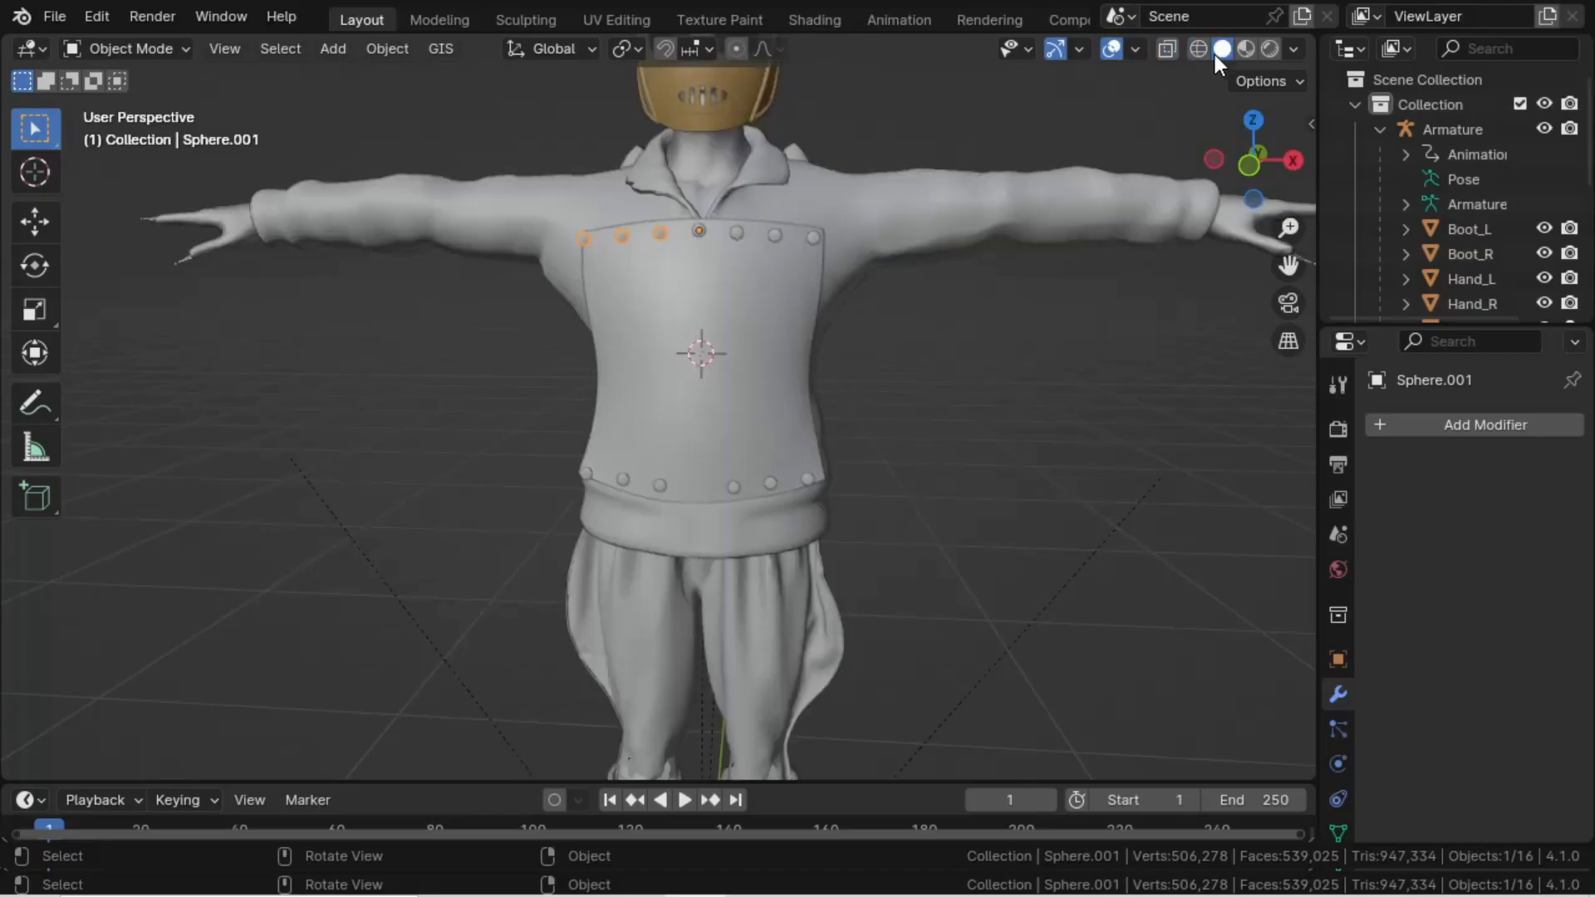
- Join the two halves of the upper button row into one object
left_click(699, 236, "shift")
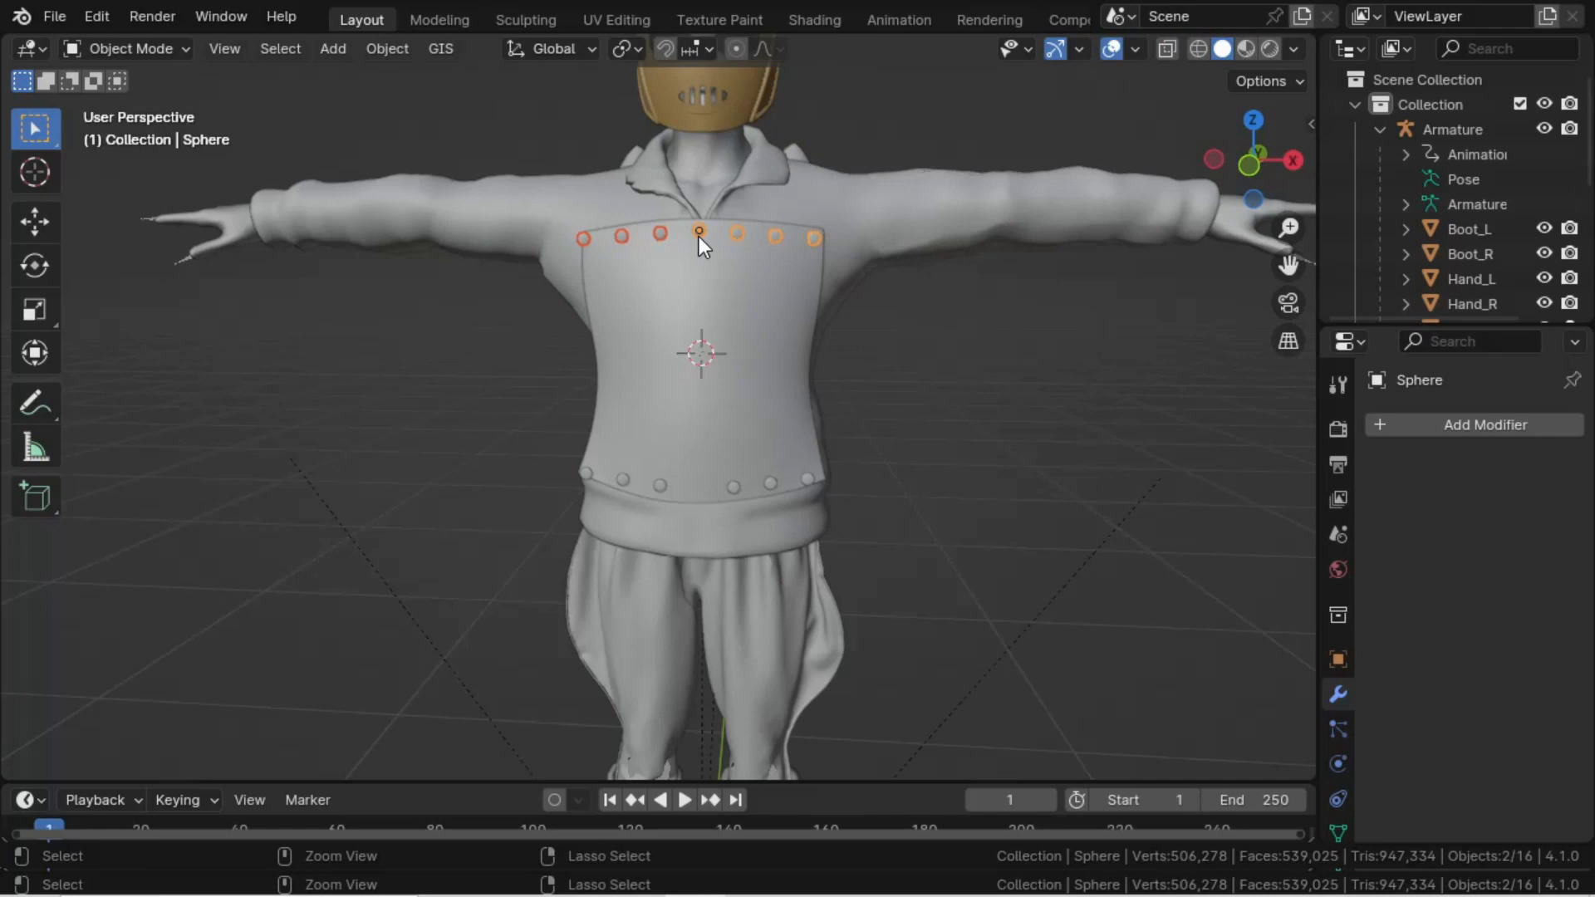
key("ctrl+j")
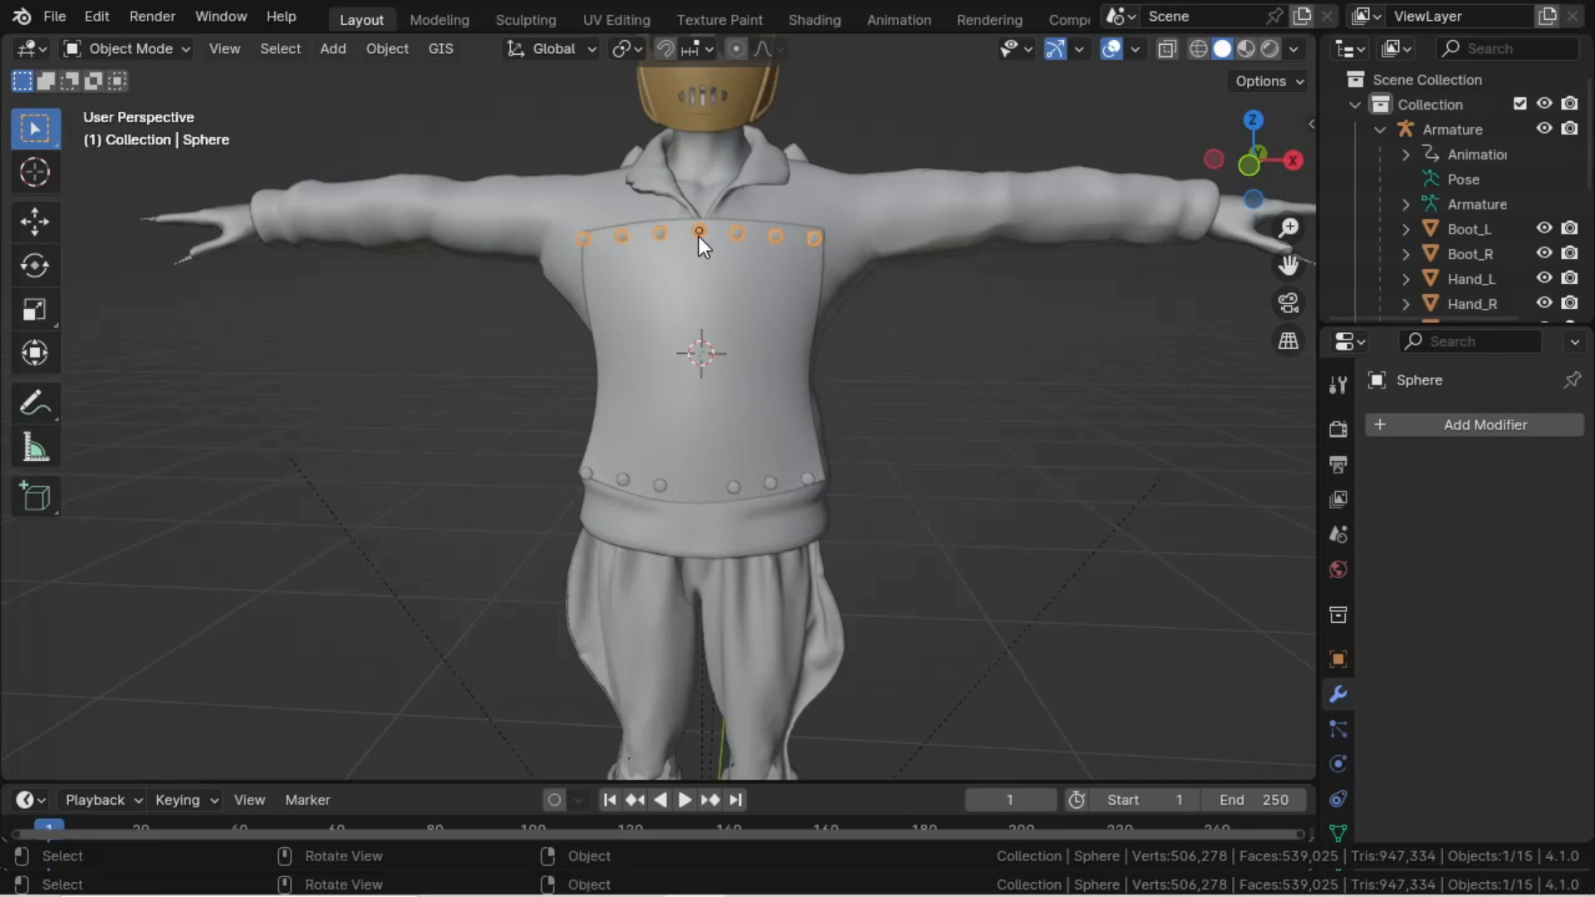
- In wireframe Edit Mode, delete the overlapping centre button's faces from the lower row's -X half, and return to Object Mode
left_click(739, 492)
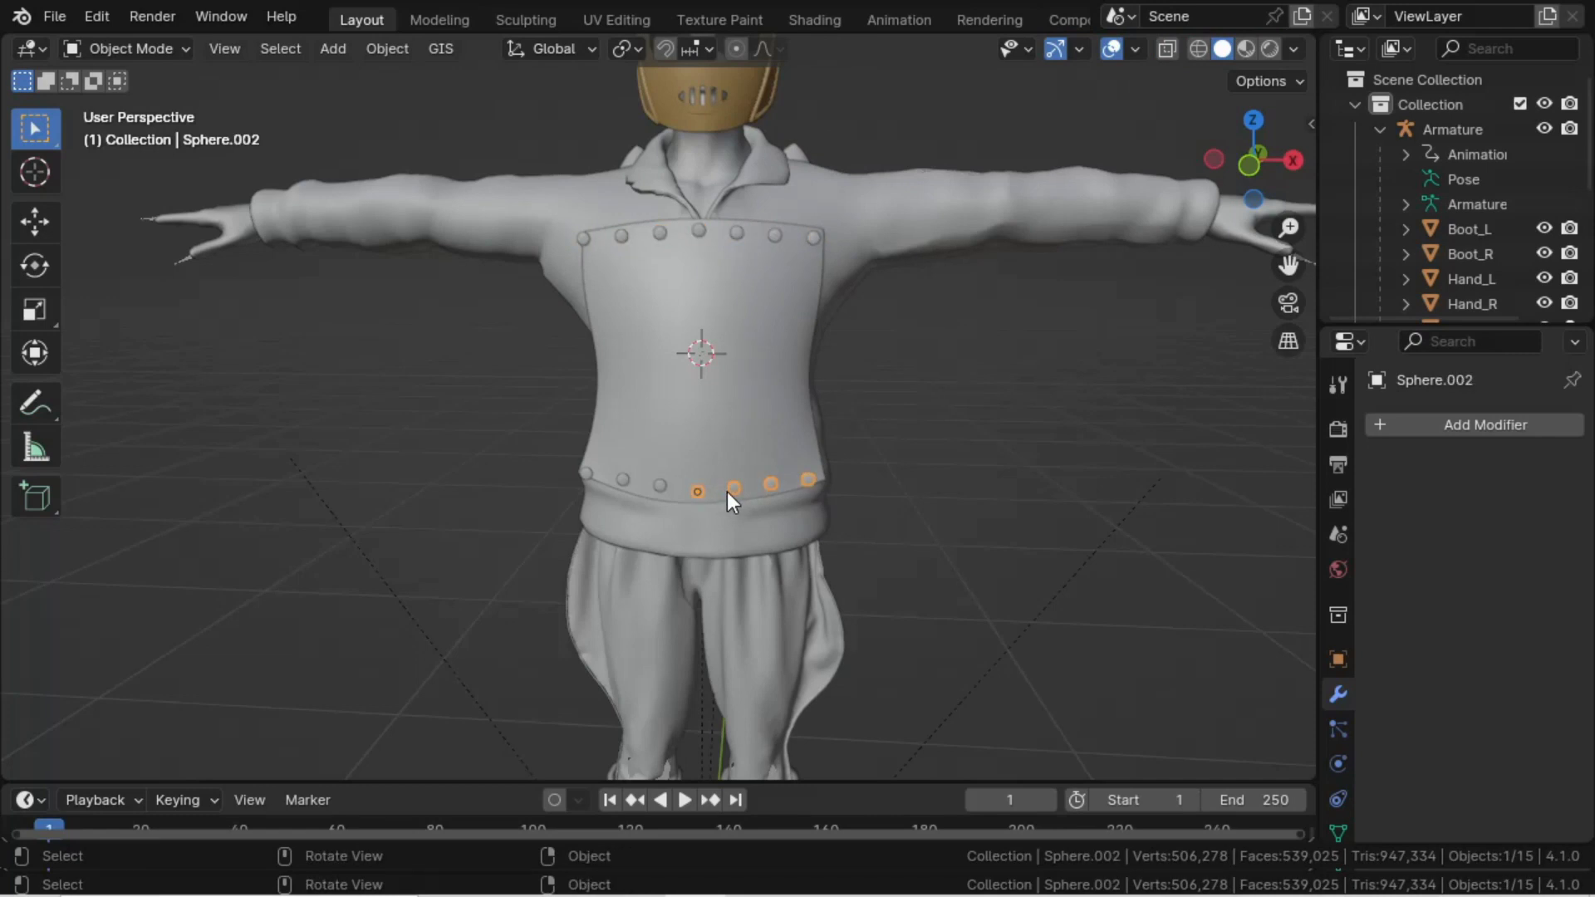
left_click(661, 486)
key("Tab")
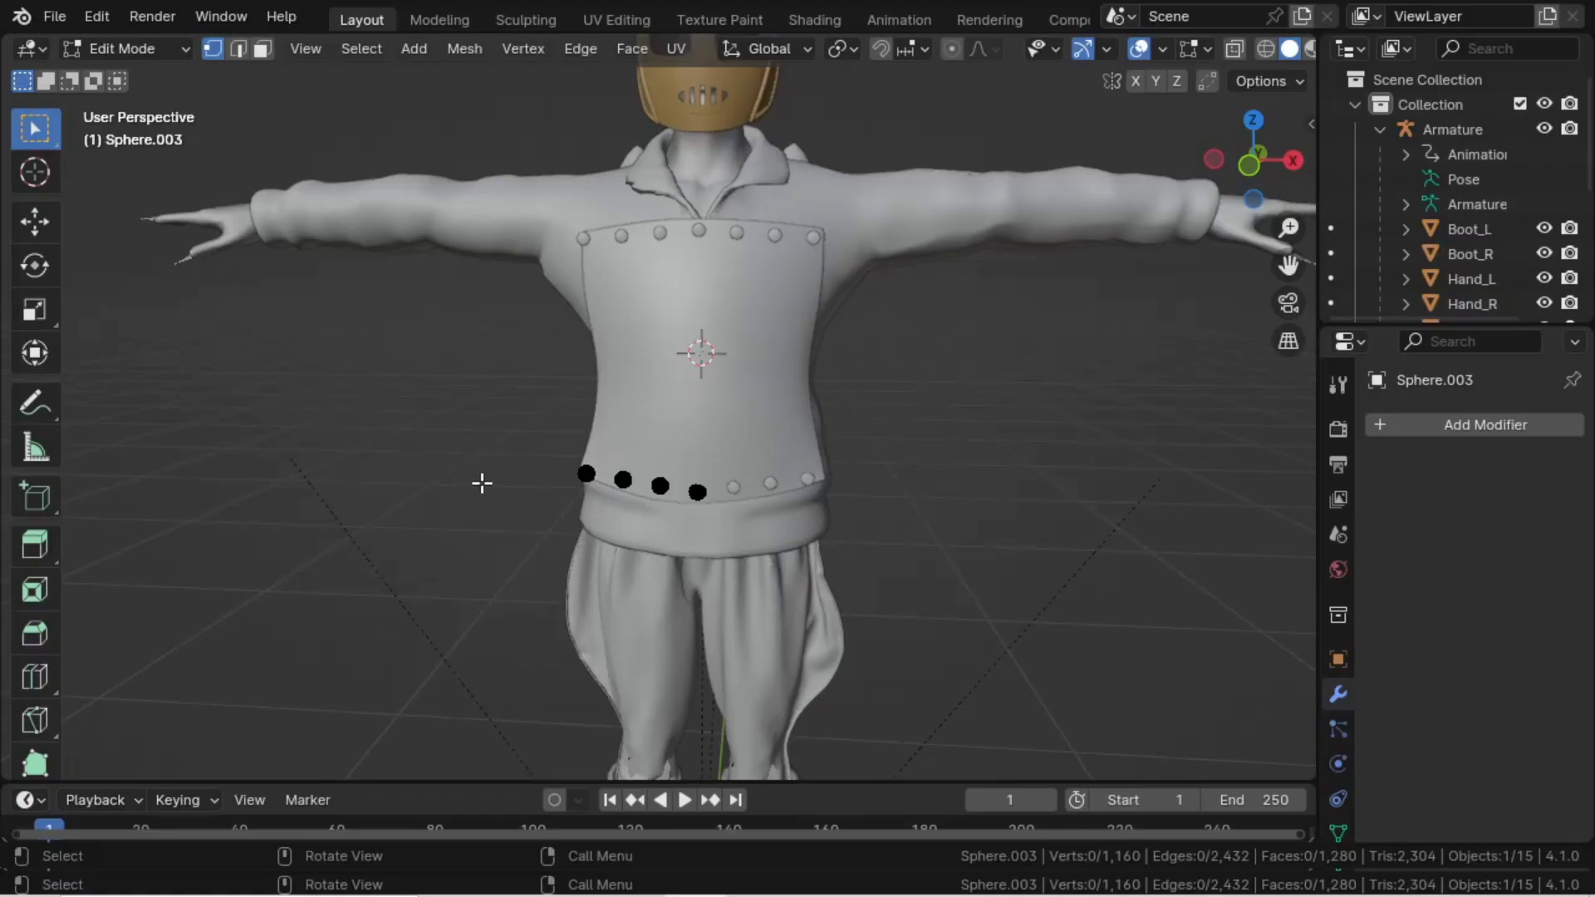
key("z")
left_click(336, 470)
key("c")
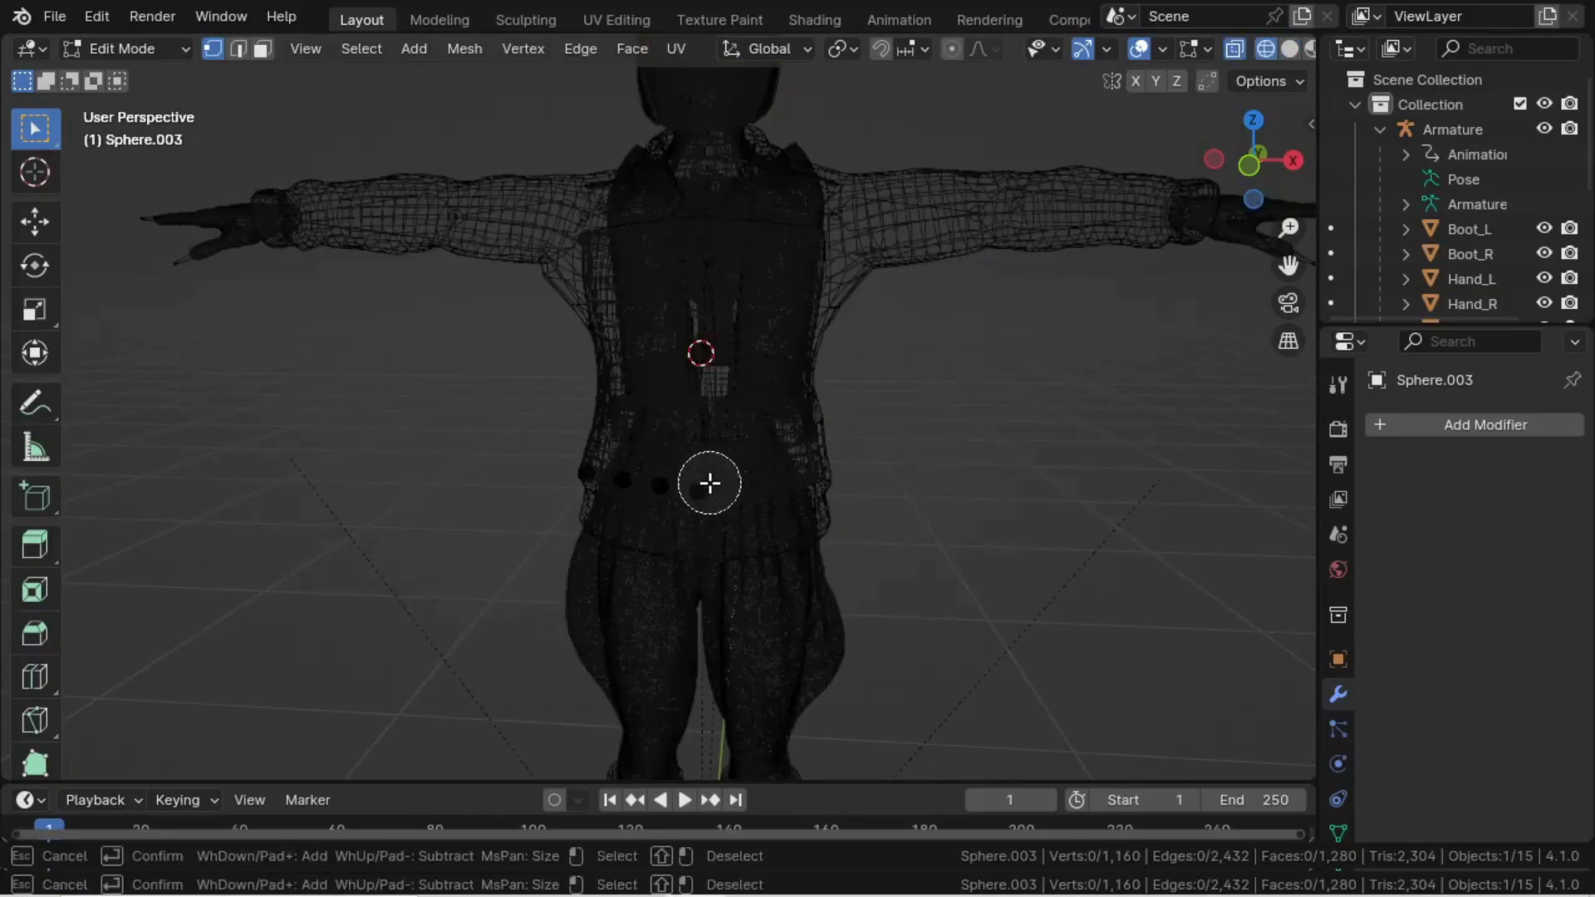
left_click(710, 483)
key("Escape")
key("x")
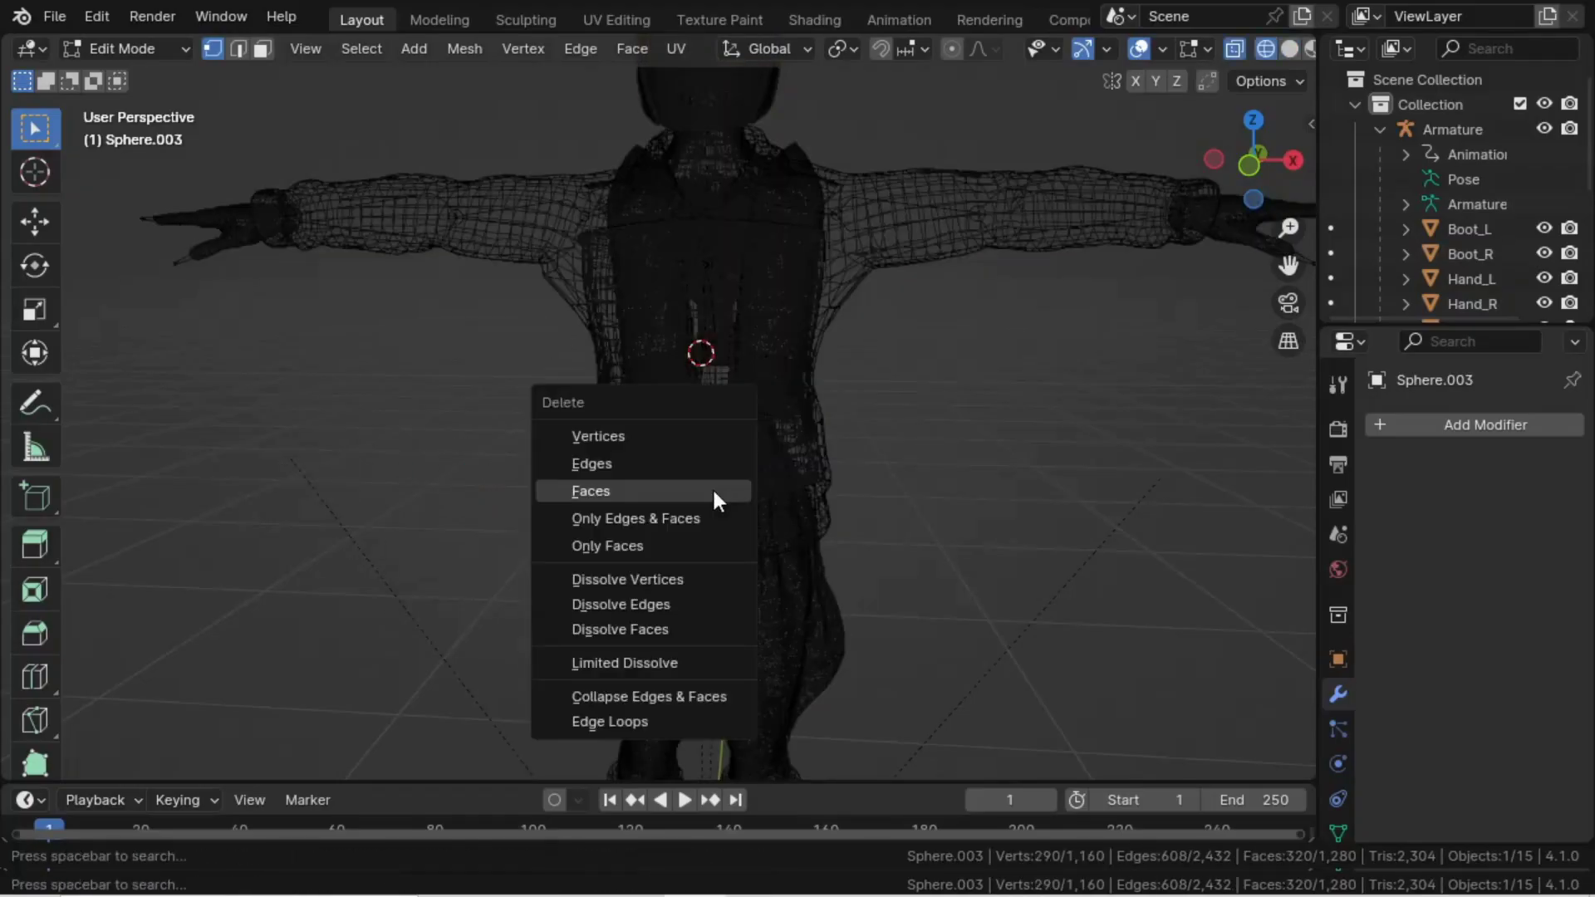
left_click(714, 497)
key("Tab")
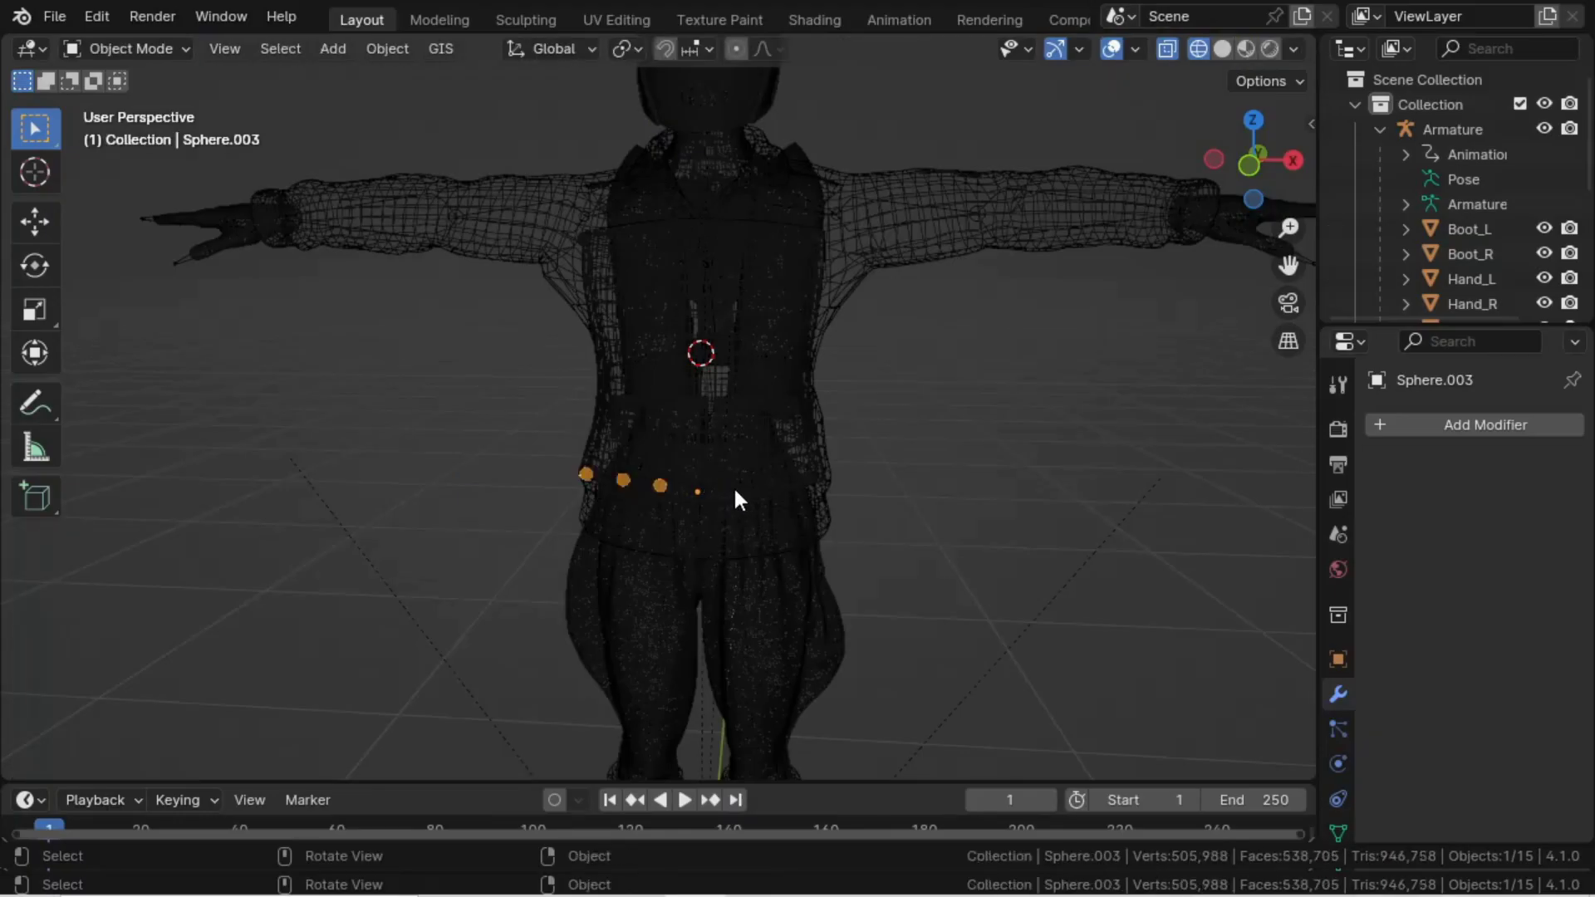
- Join the two halves of the lower button row into one object, restore solid shading in front view, and save the file
left_click(735, 488, "shift")
key("ctrl+j")
key("KP_1")
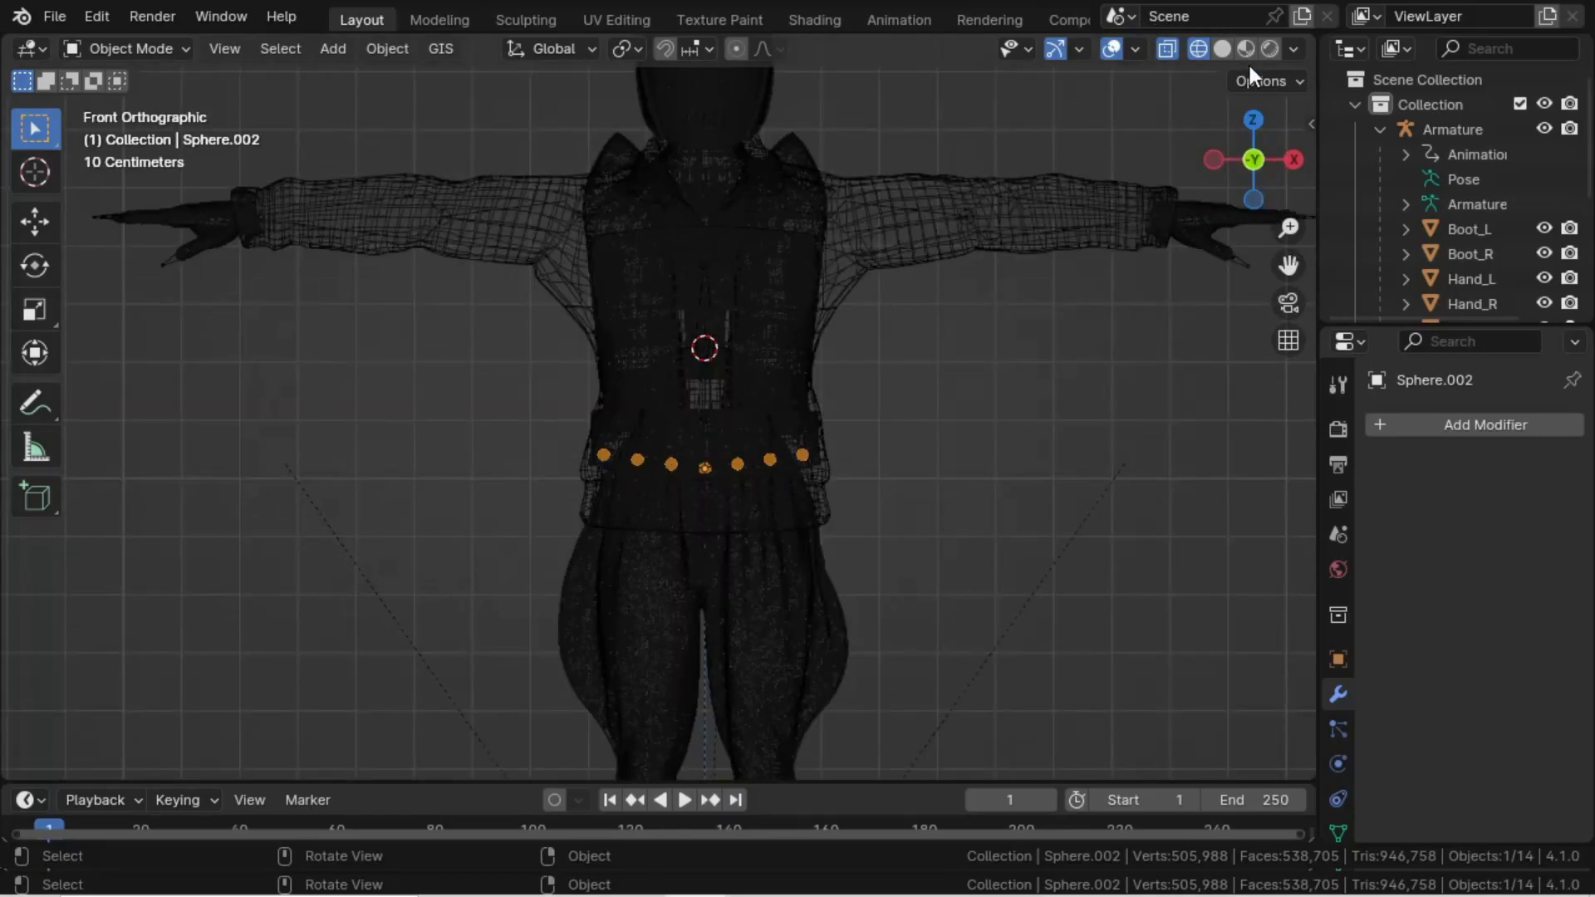
left_click(1223, 49)
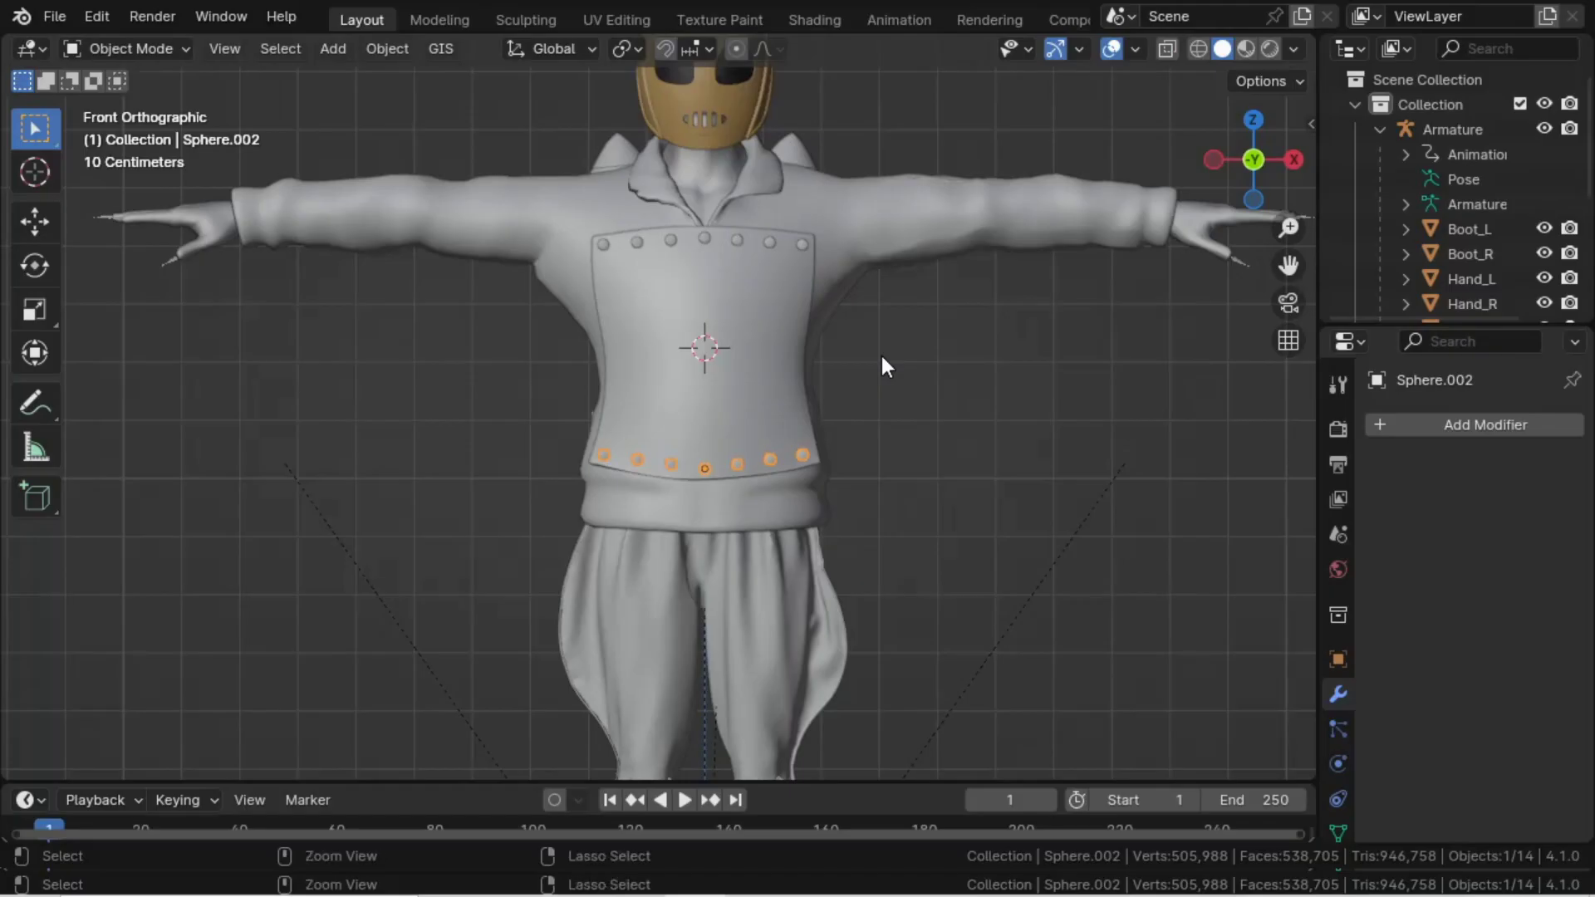
key("ctrl+s")
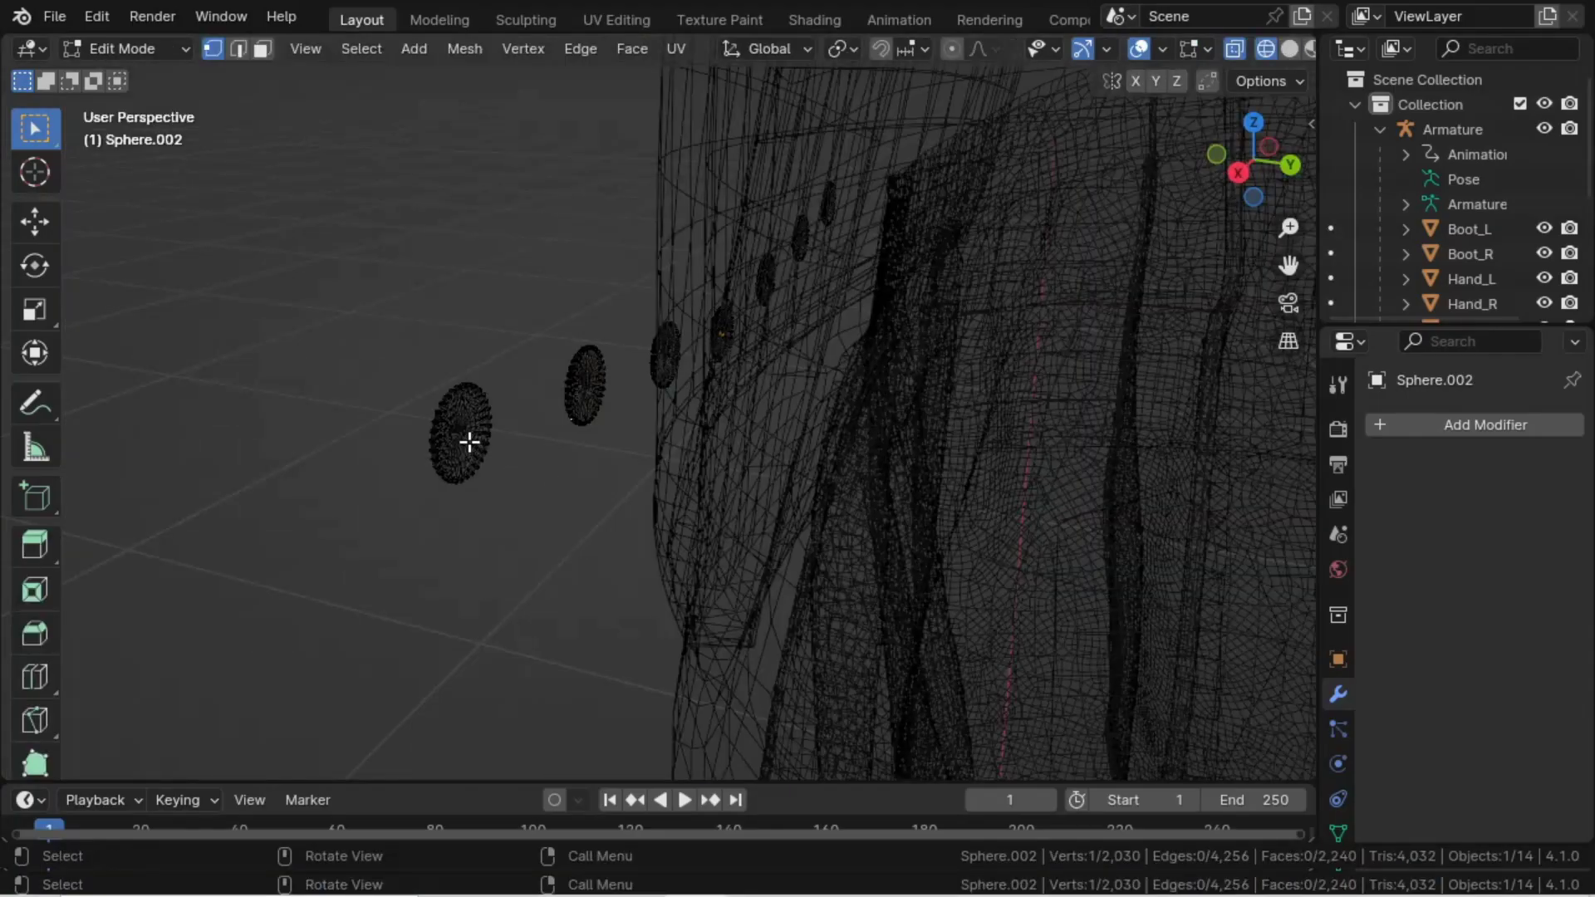
key("l")
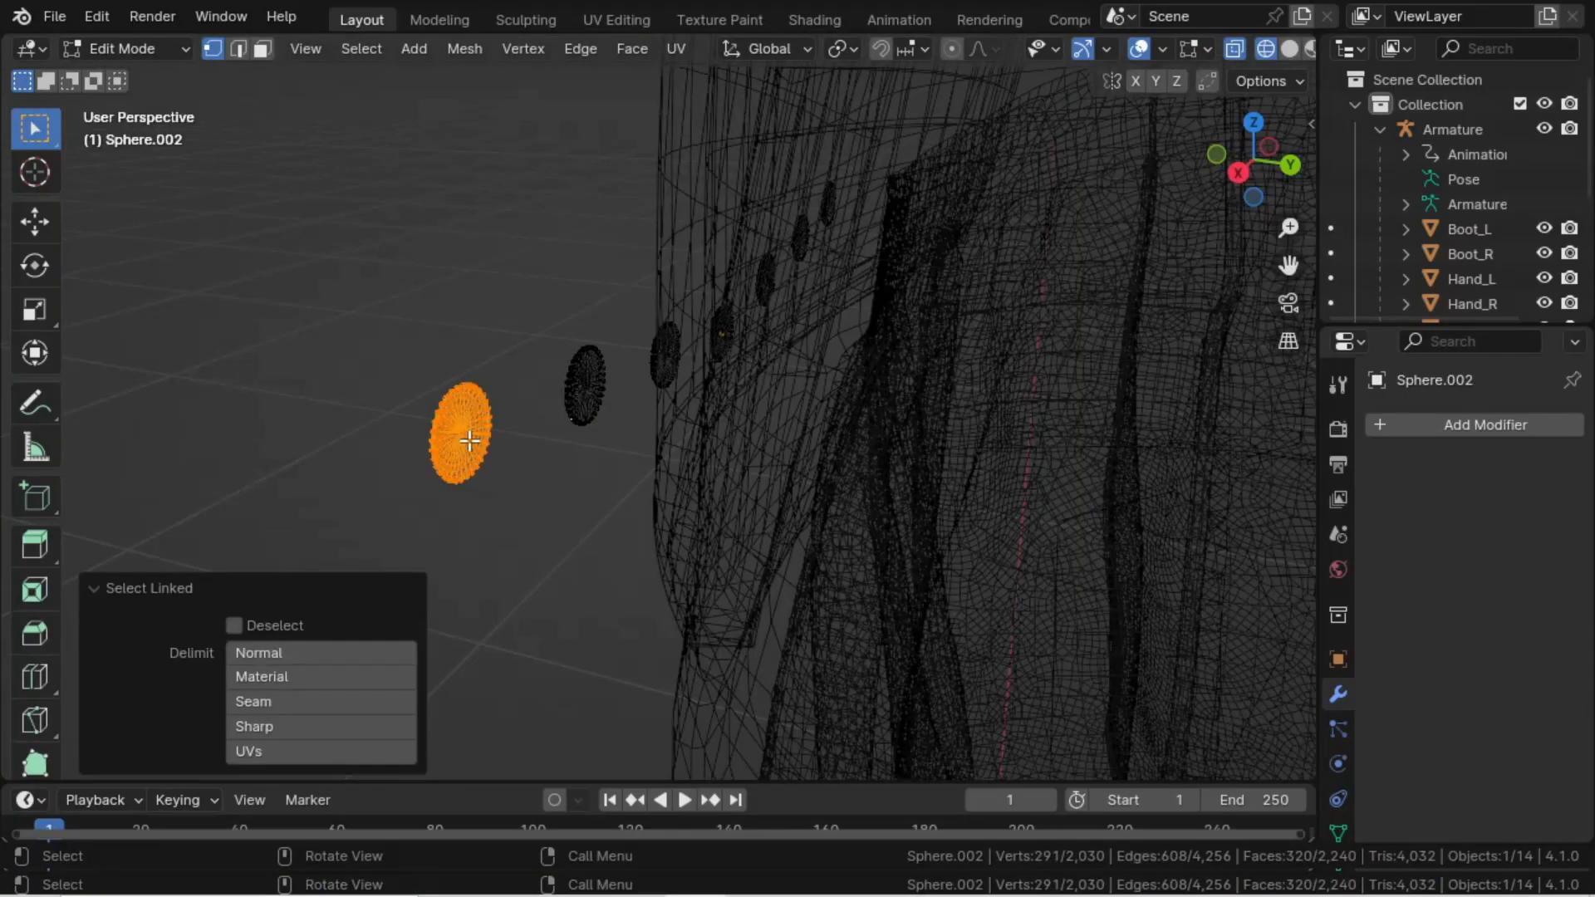
key("shift+d")
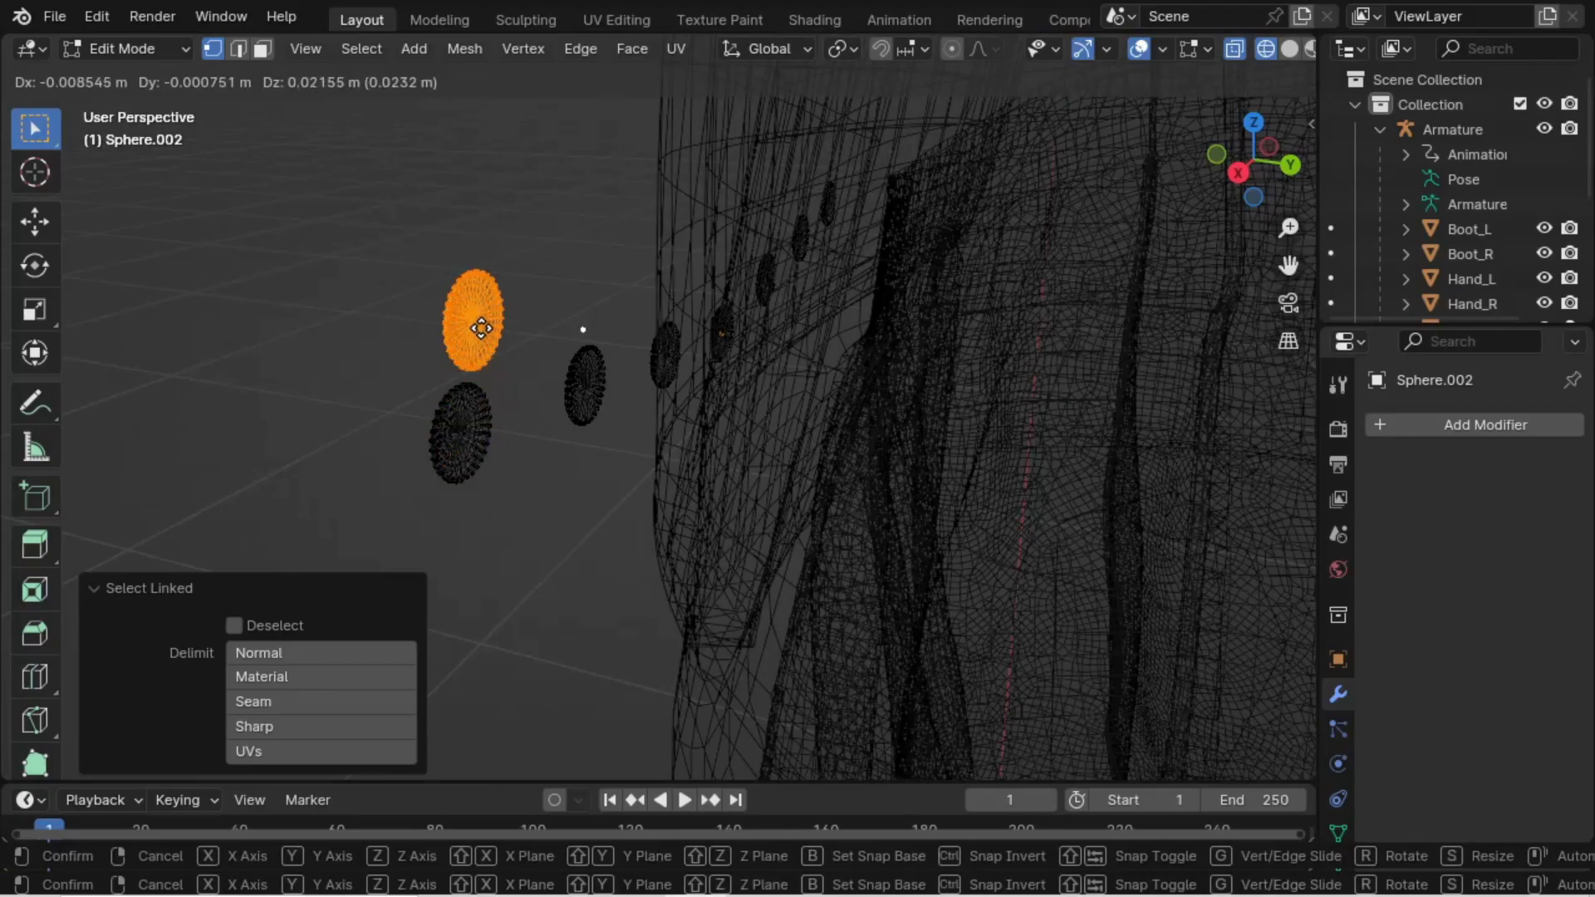
right_click(460, 303)
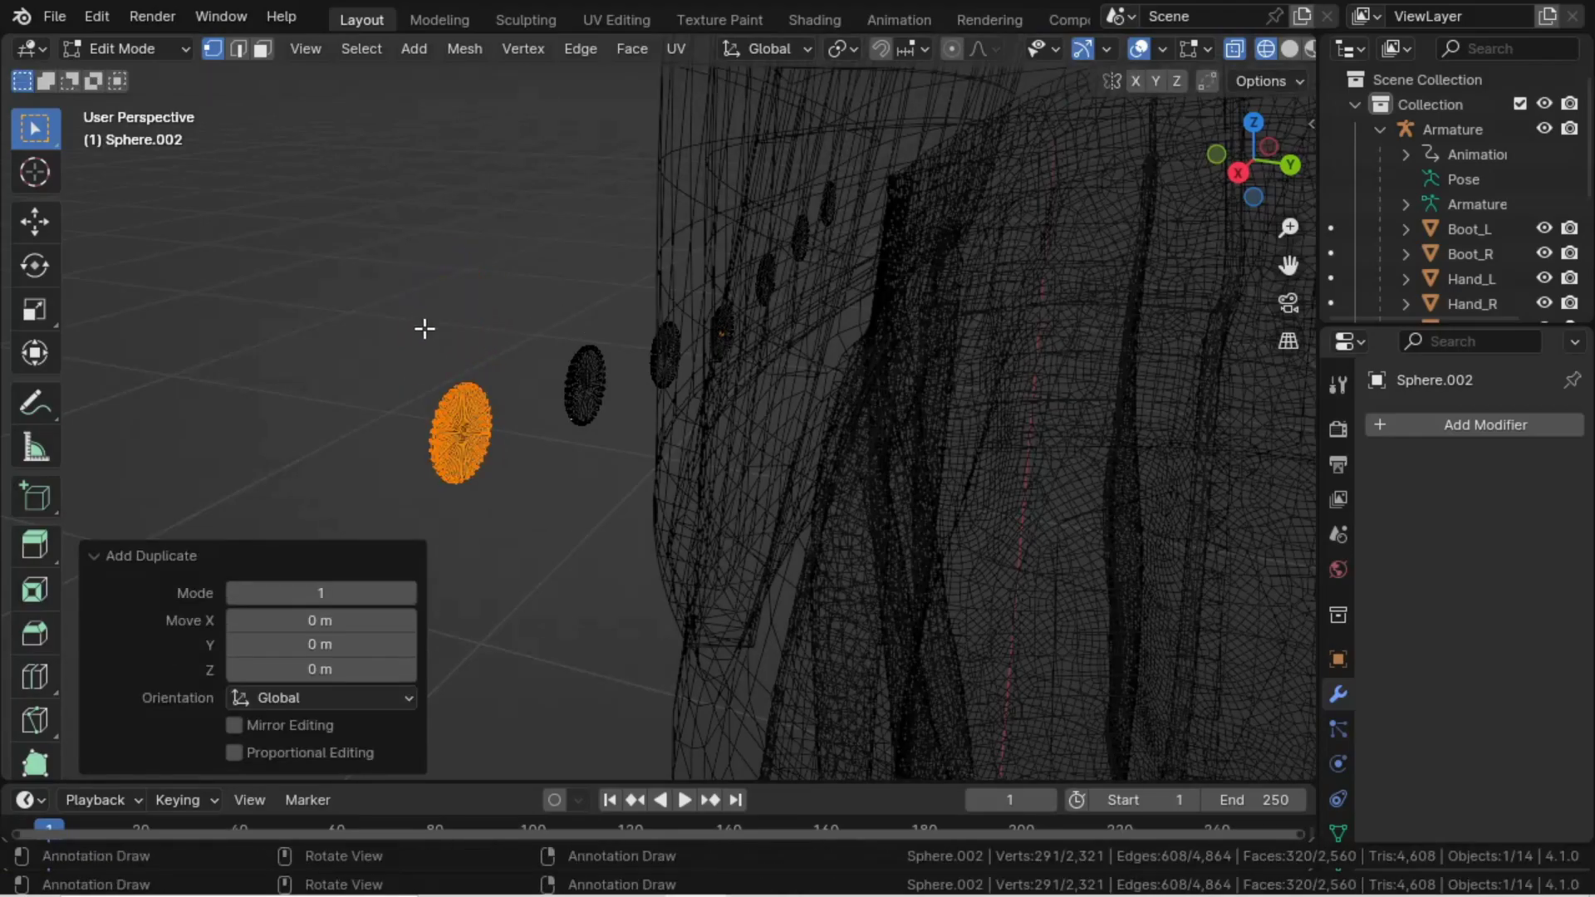
key("ctrl+z")
left_click(435, 307)
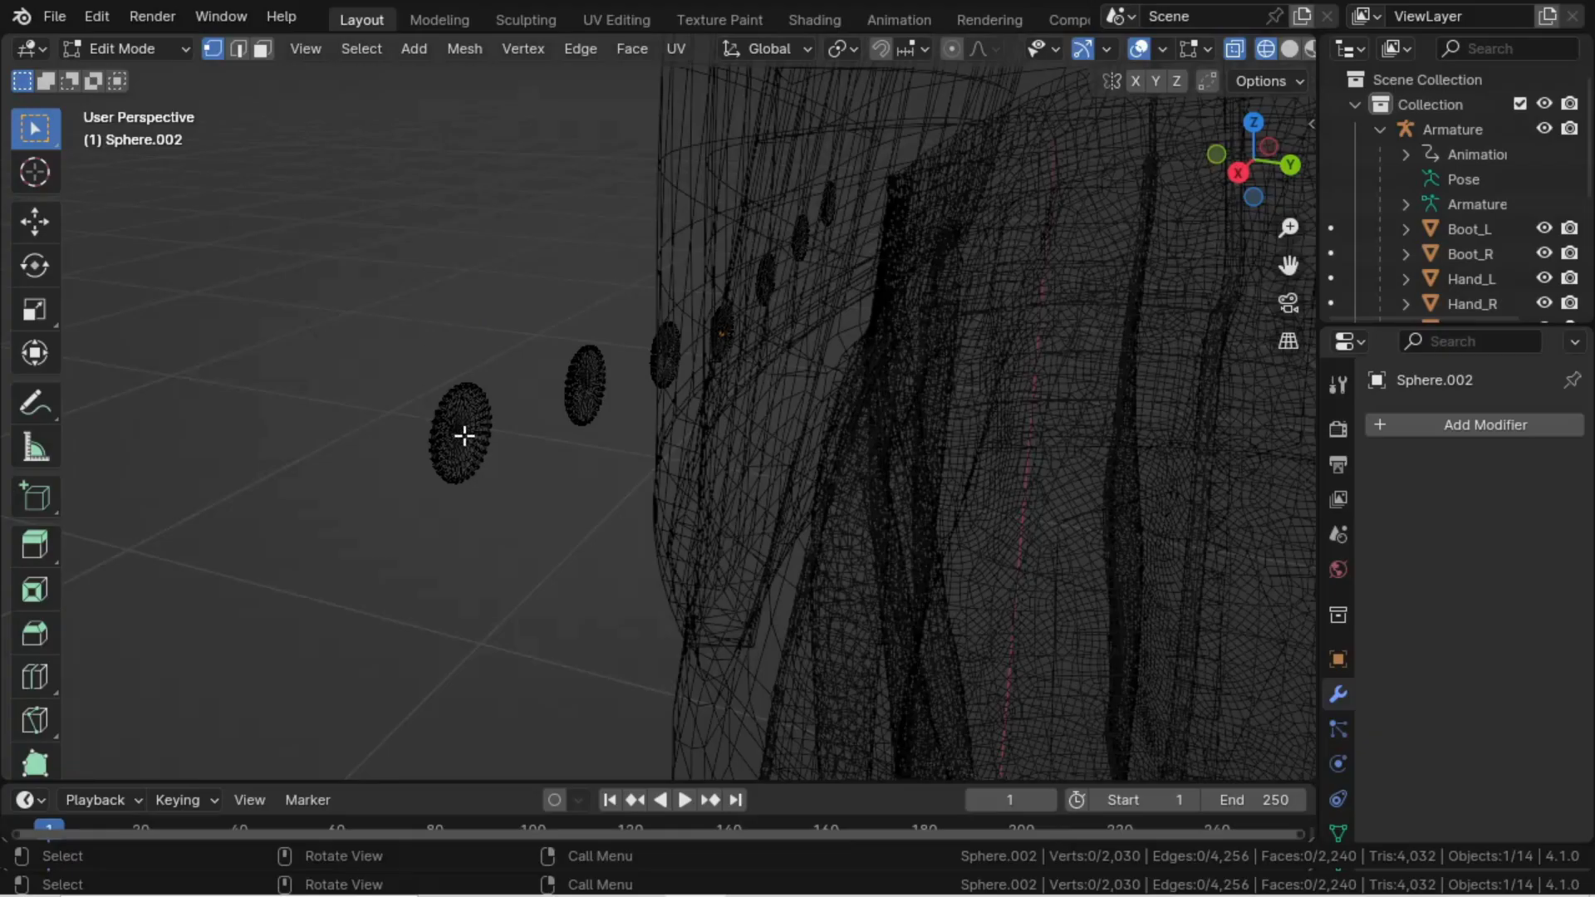
- Duplicate the lower row's +X end button in place, separate the copy into its own object, and return to Object Mode
key("l")
key("g")
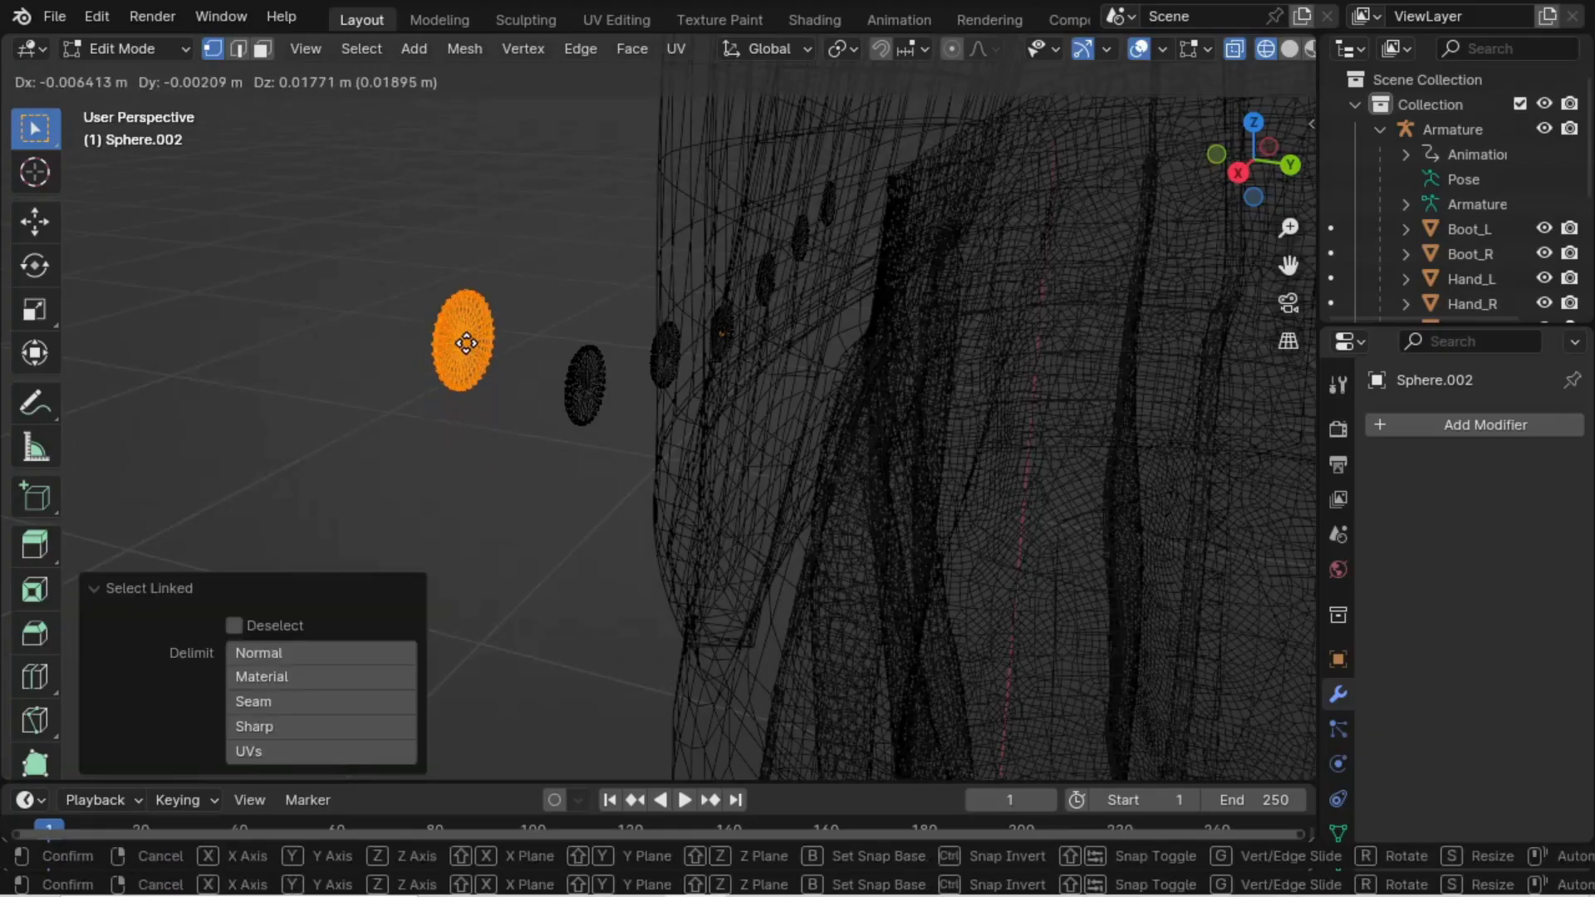
right_click(474, 358)
key("shift+d")
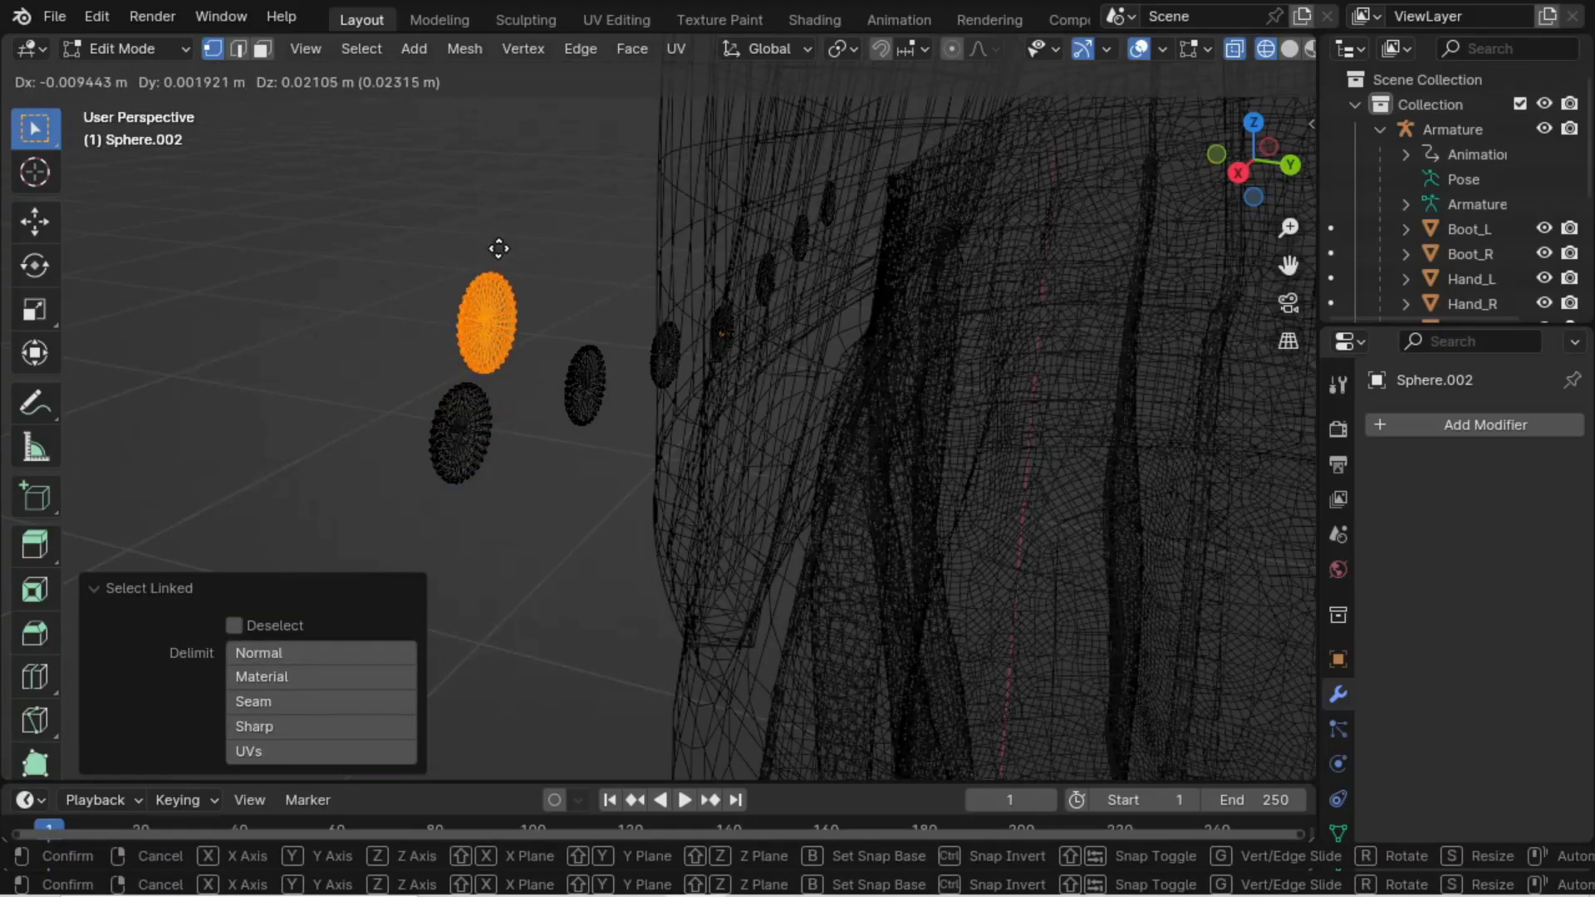
right_click(497, 248)
key("p")
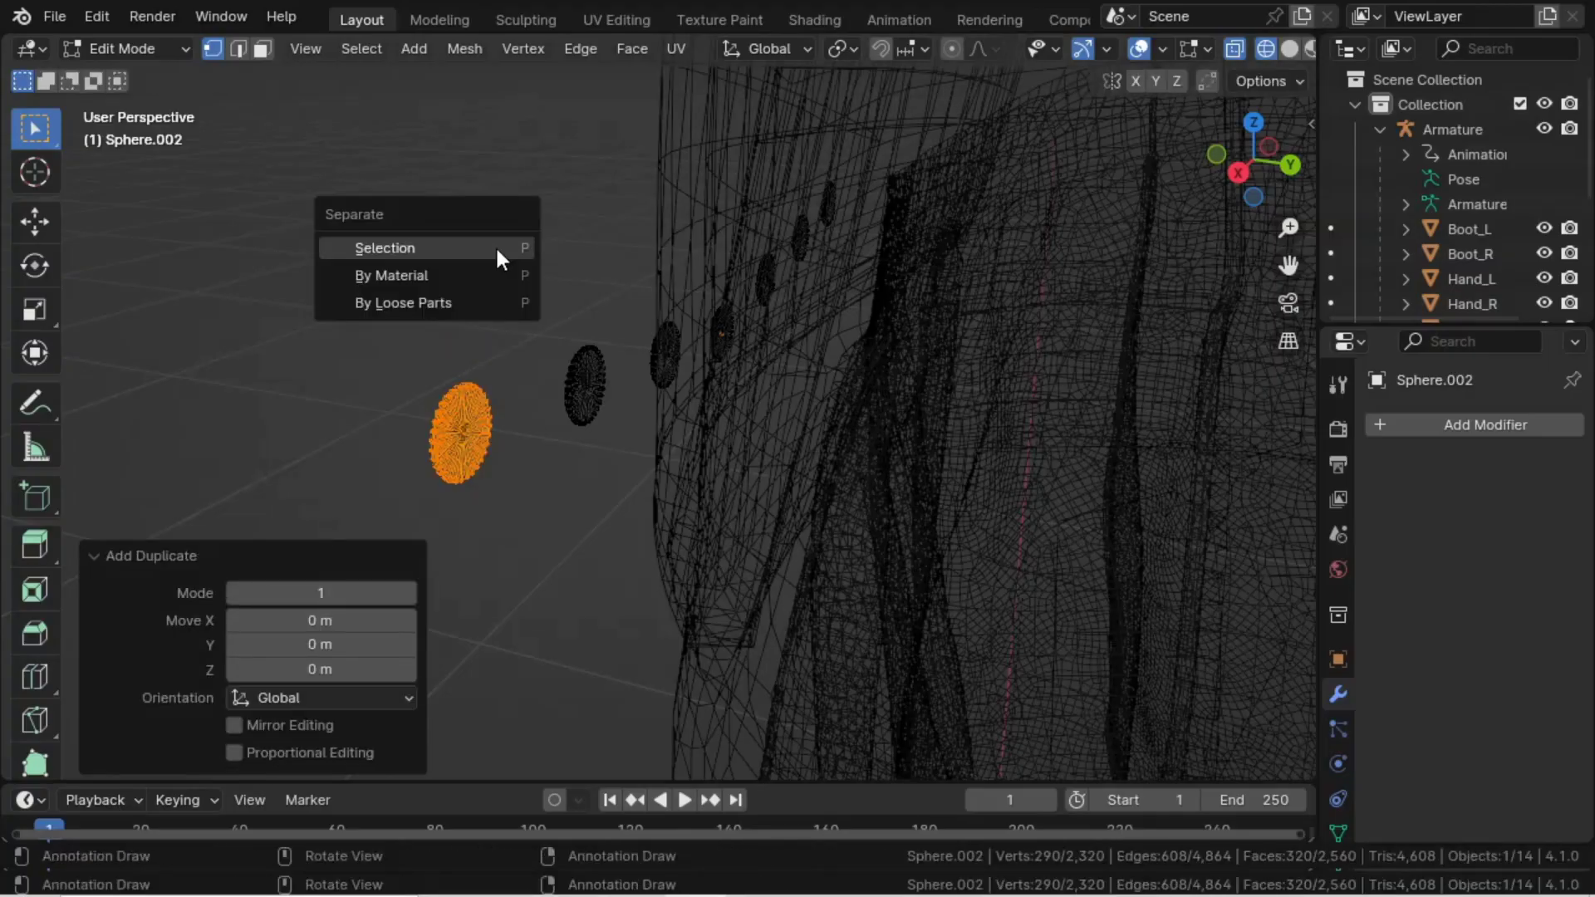
left_click(497, 248)
key("Tab")
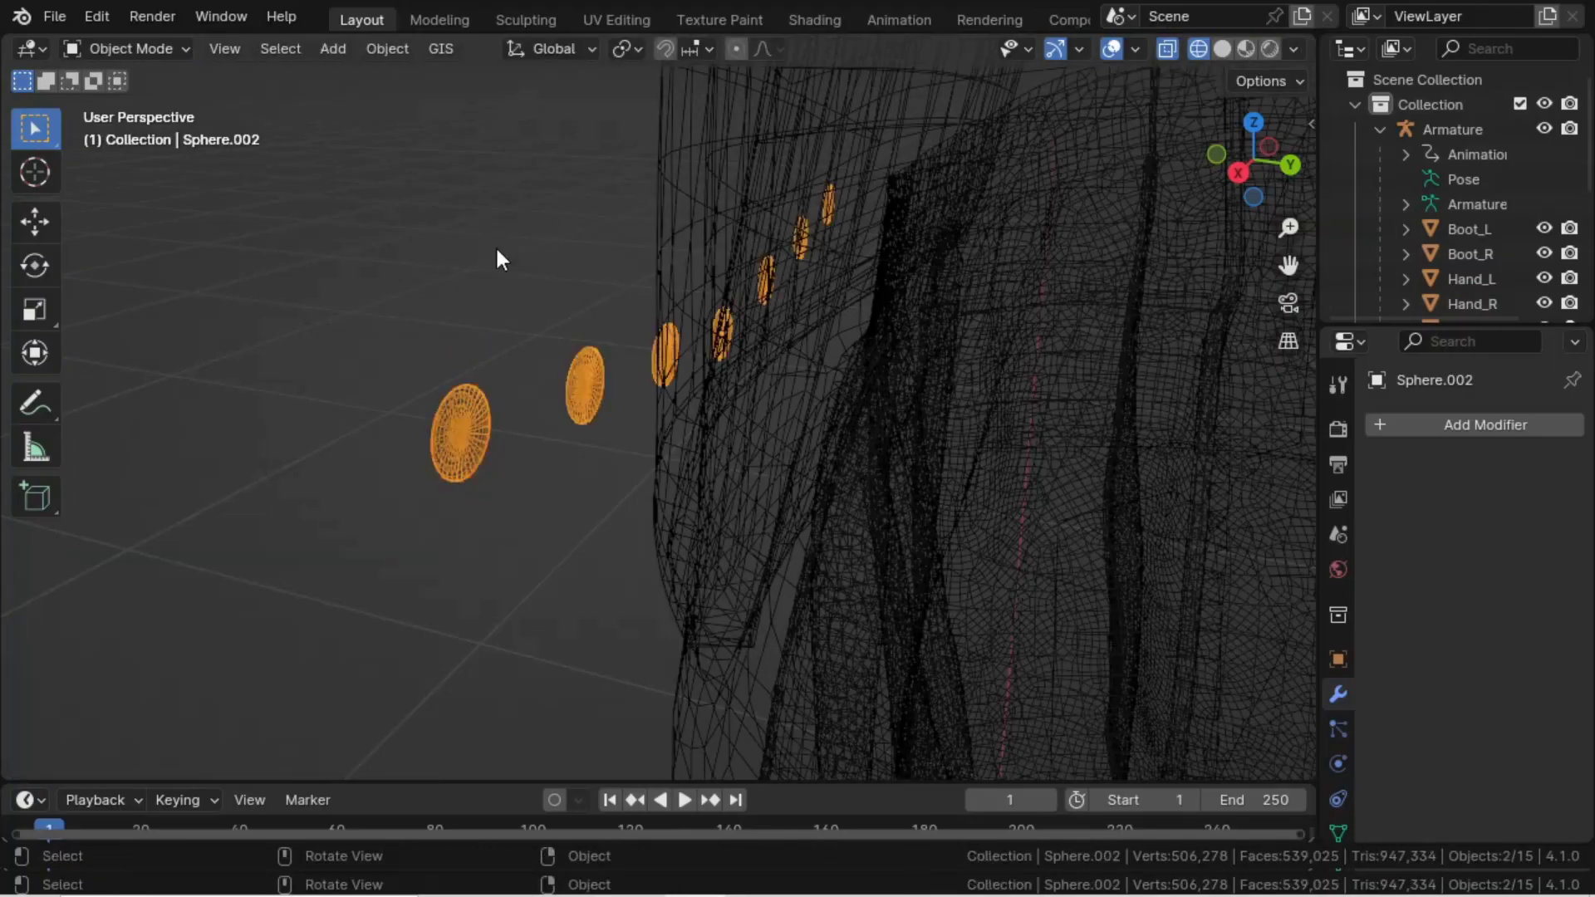
- Select only the separated button at the lower row's +X end, switch to solid shading, and add a Mirror modifier on X
key("KP_1")
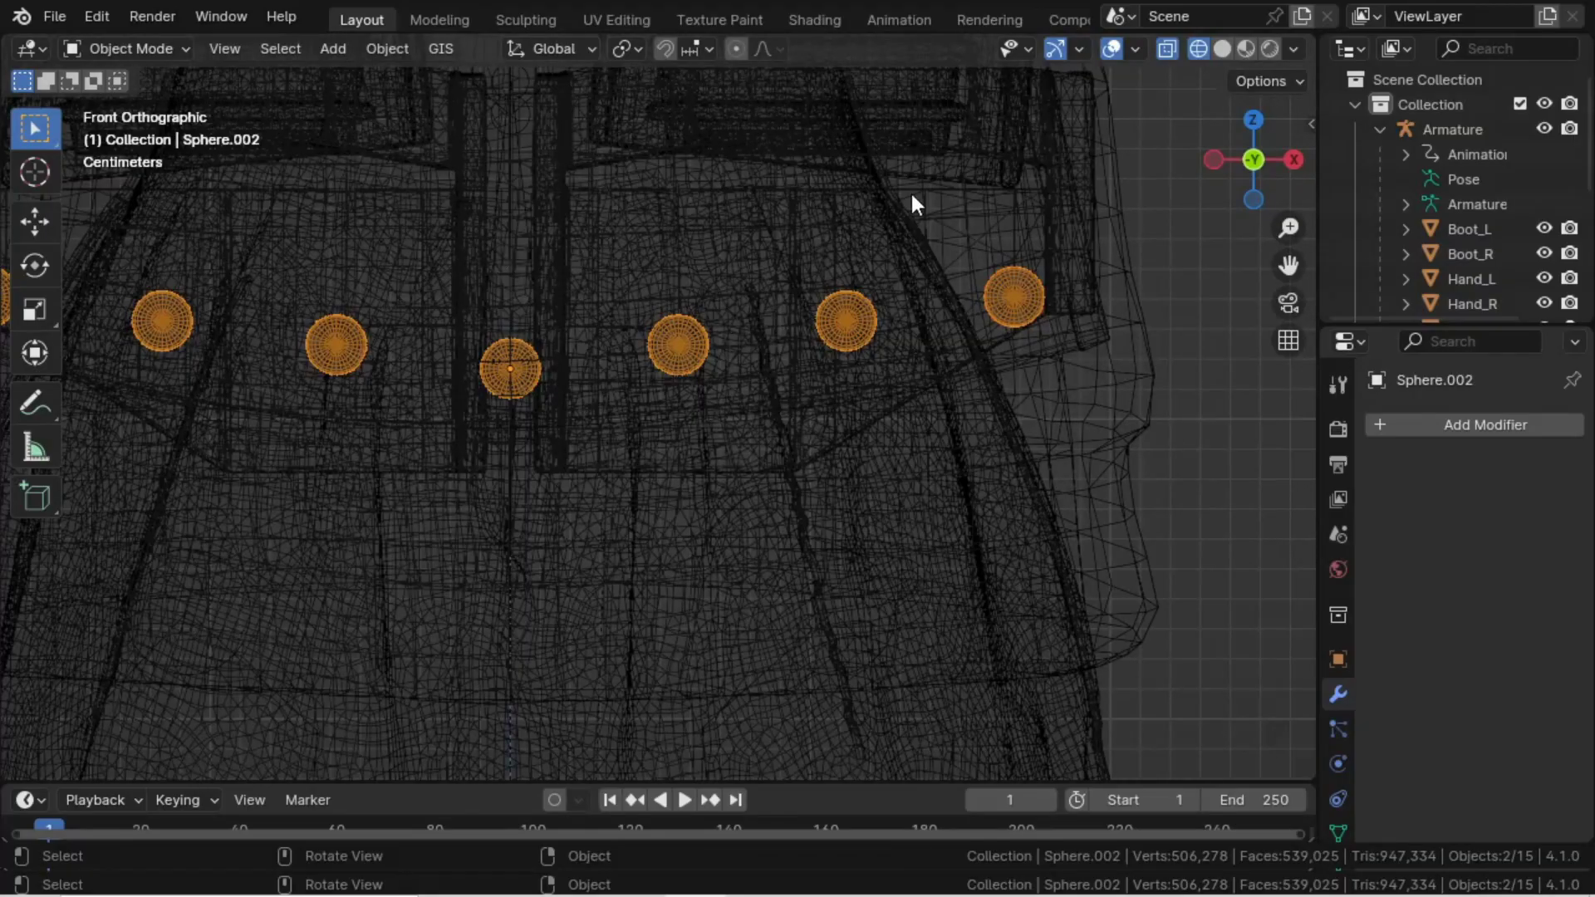
left_click(1004, 289)
left_click(1004, 288)
left_click(1004, 288)
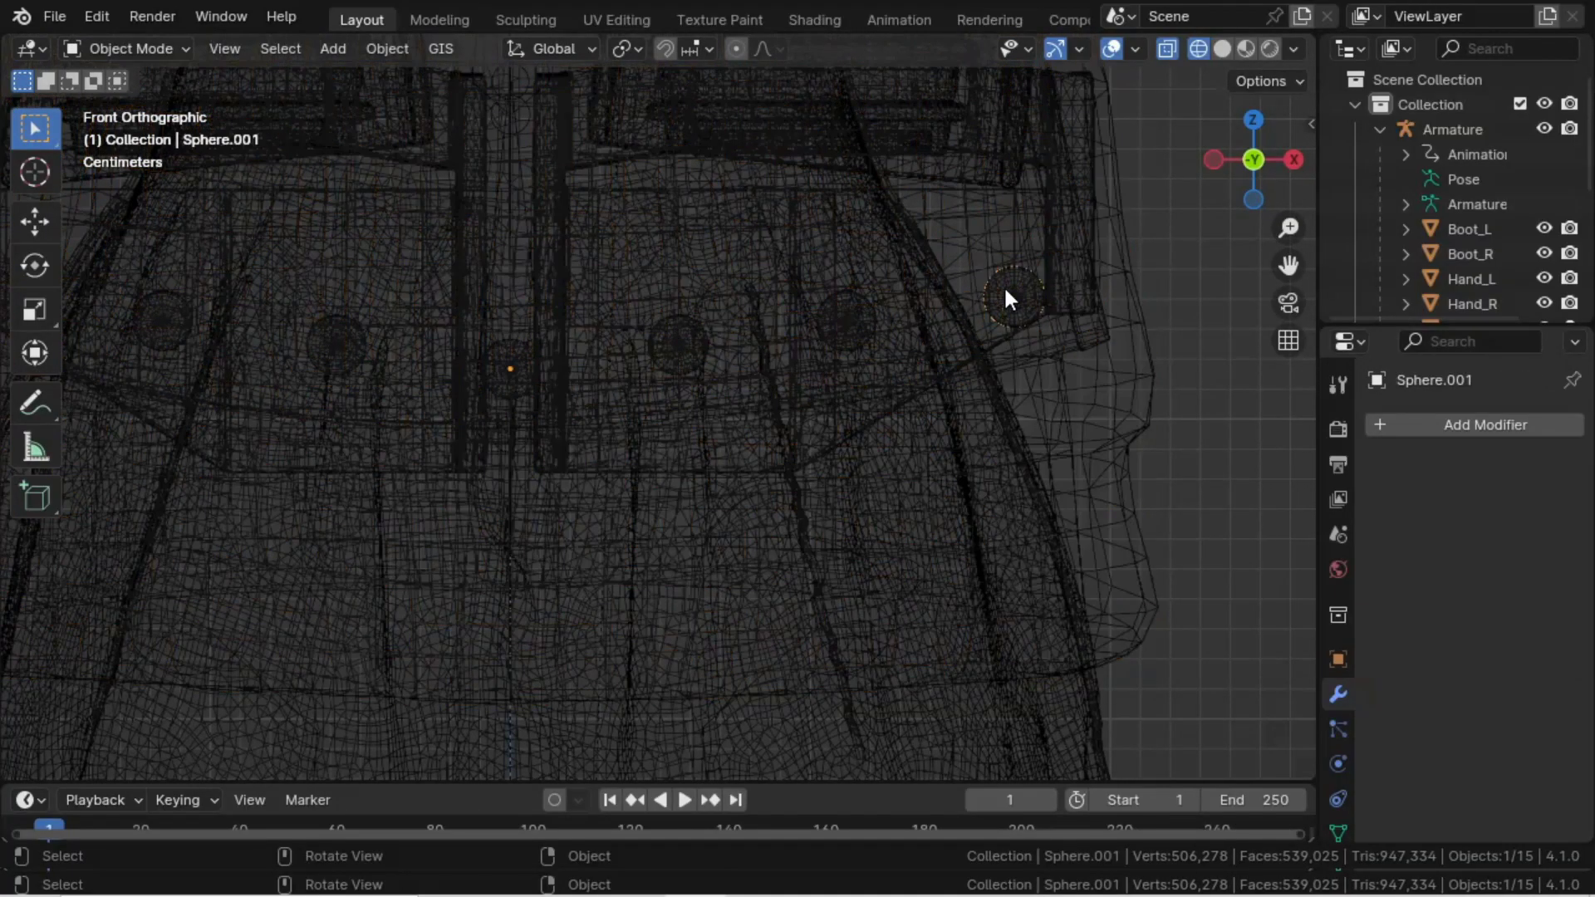
left_click(1222, 48)
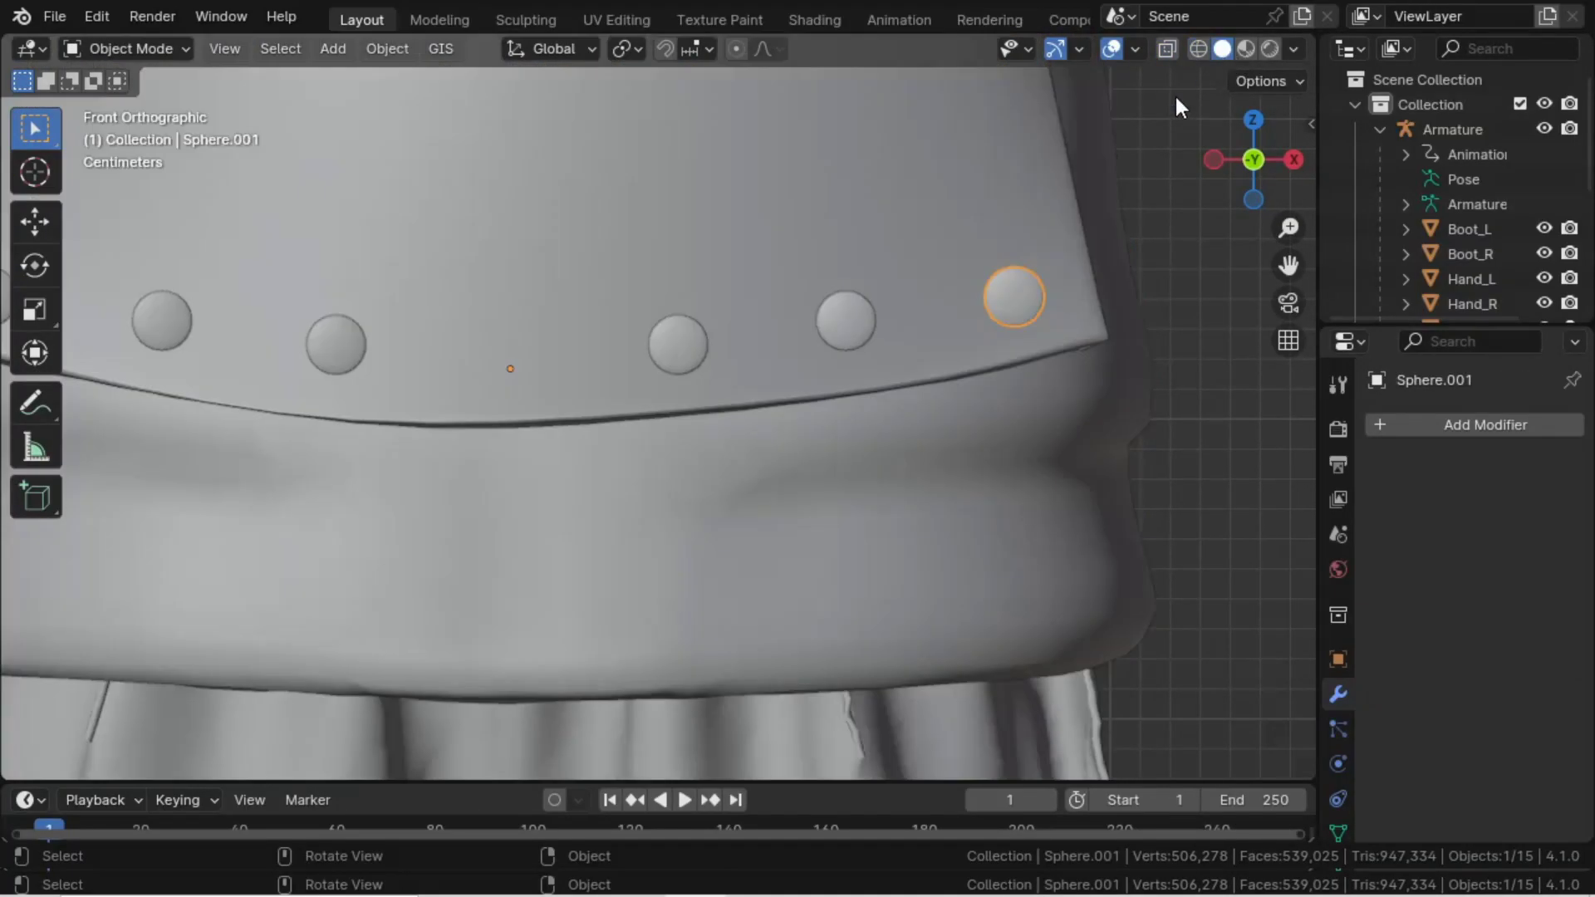
scroll(1045, 148, "down", 8)
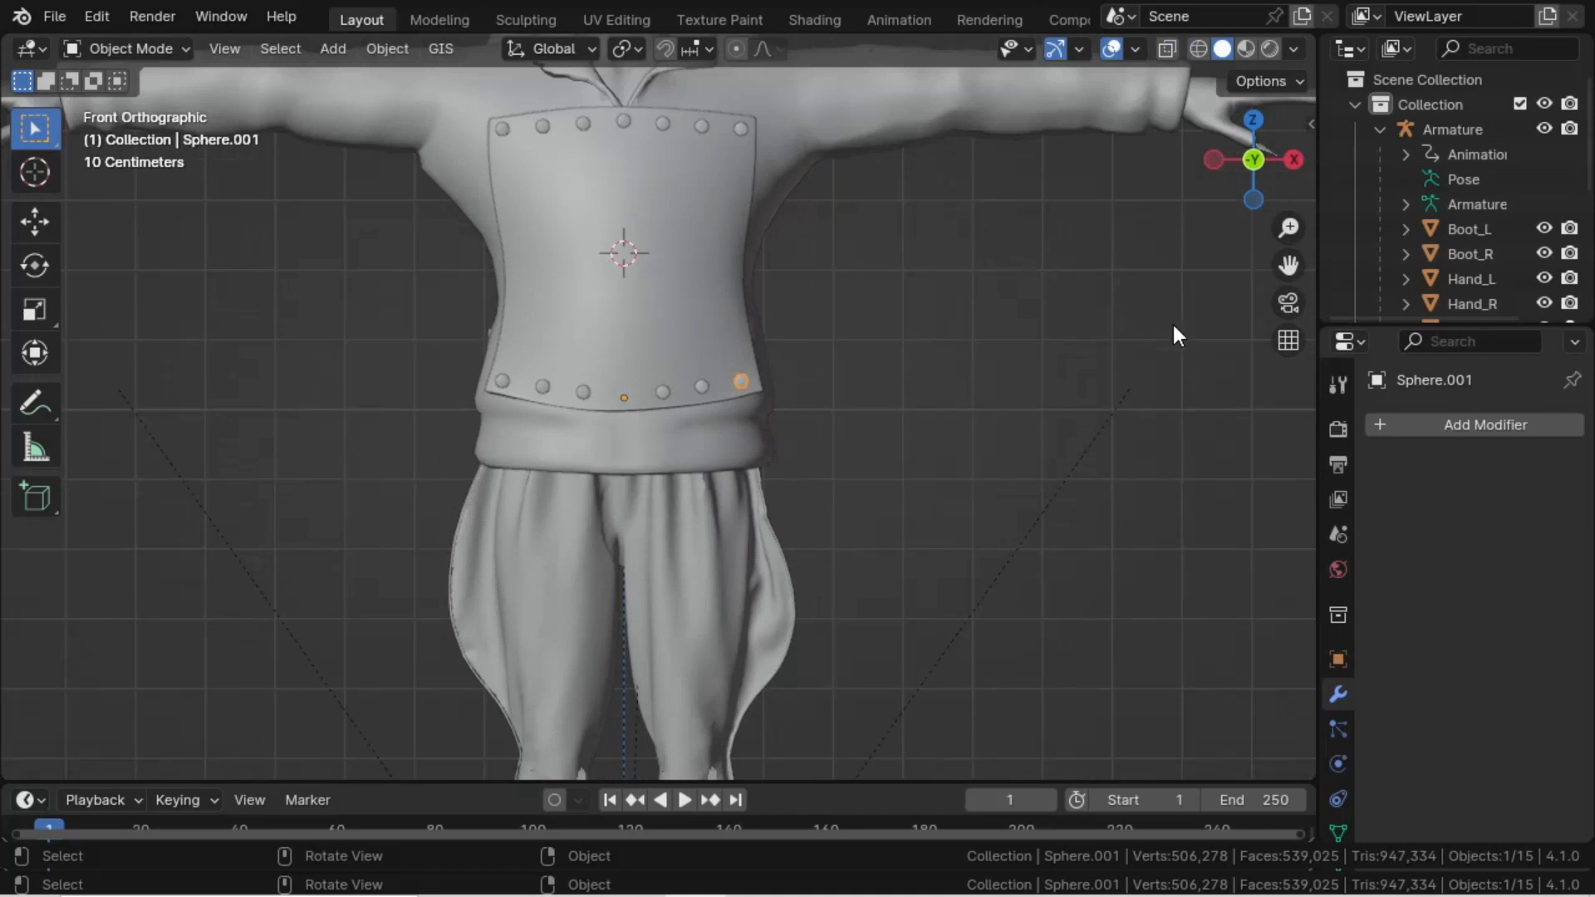
left_click(1397, 422)
mouse_move(1397, 420)
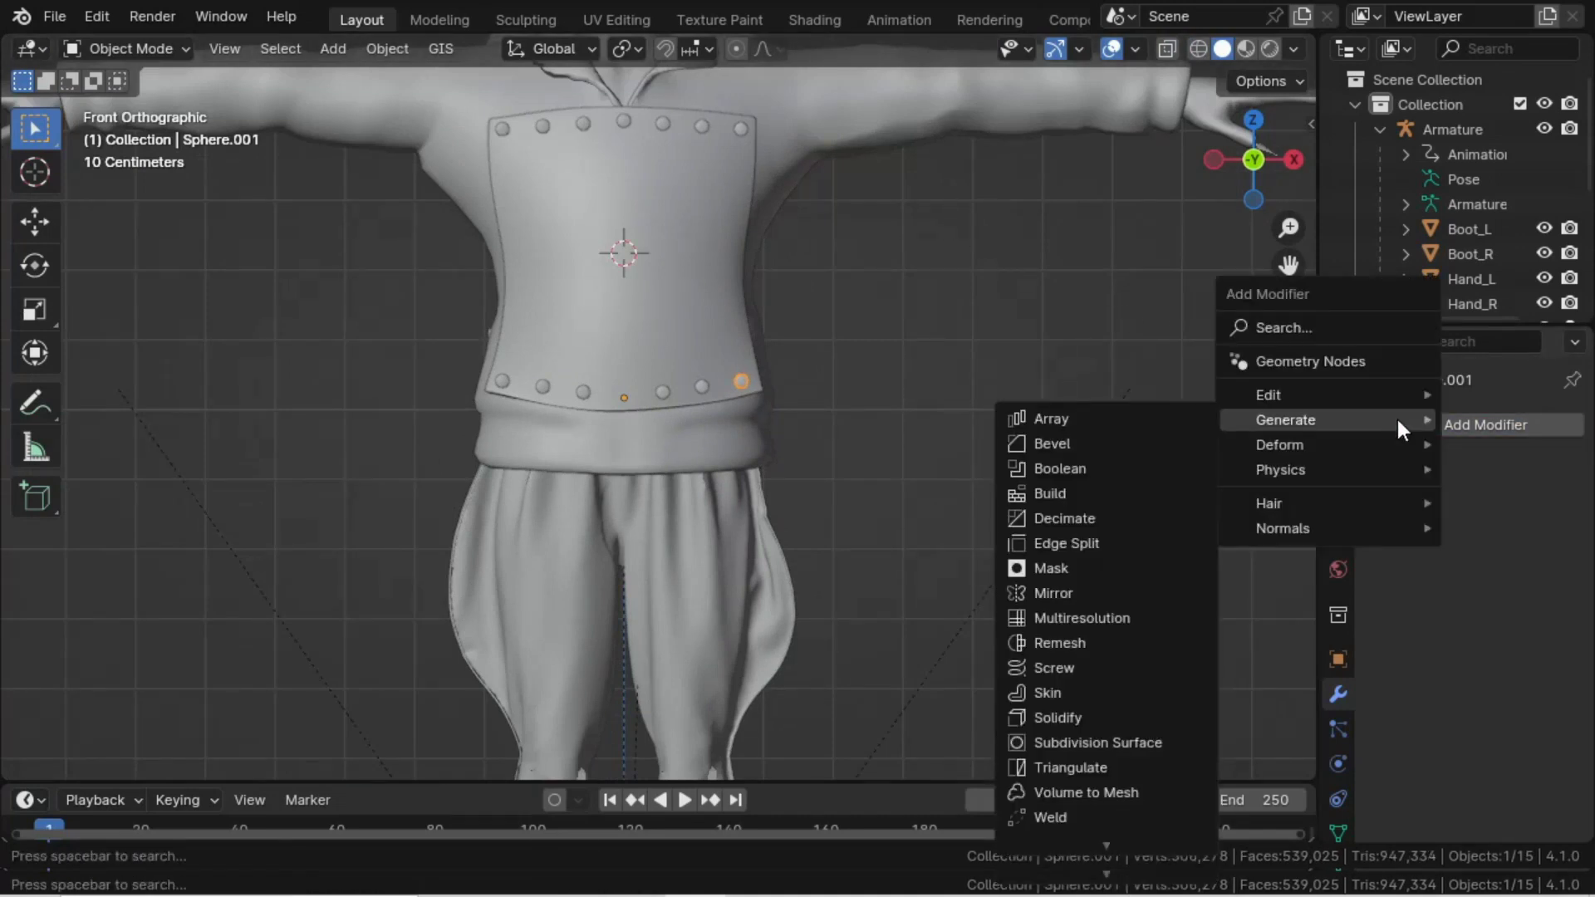
left_click(1024, 591)
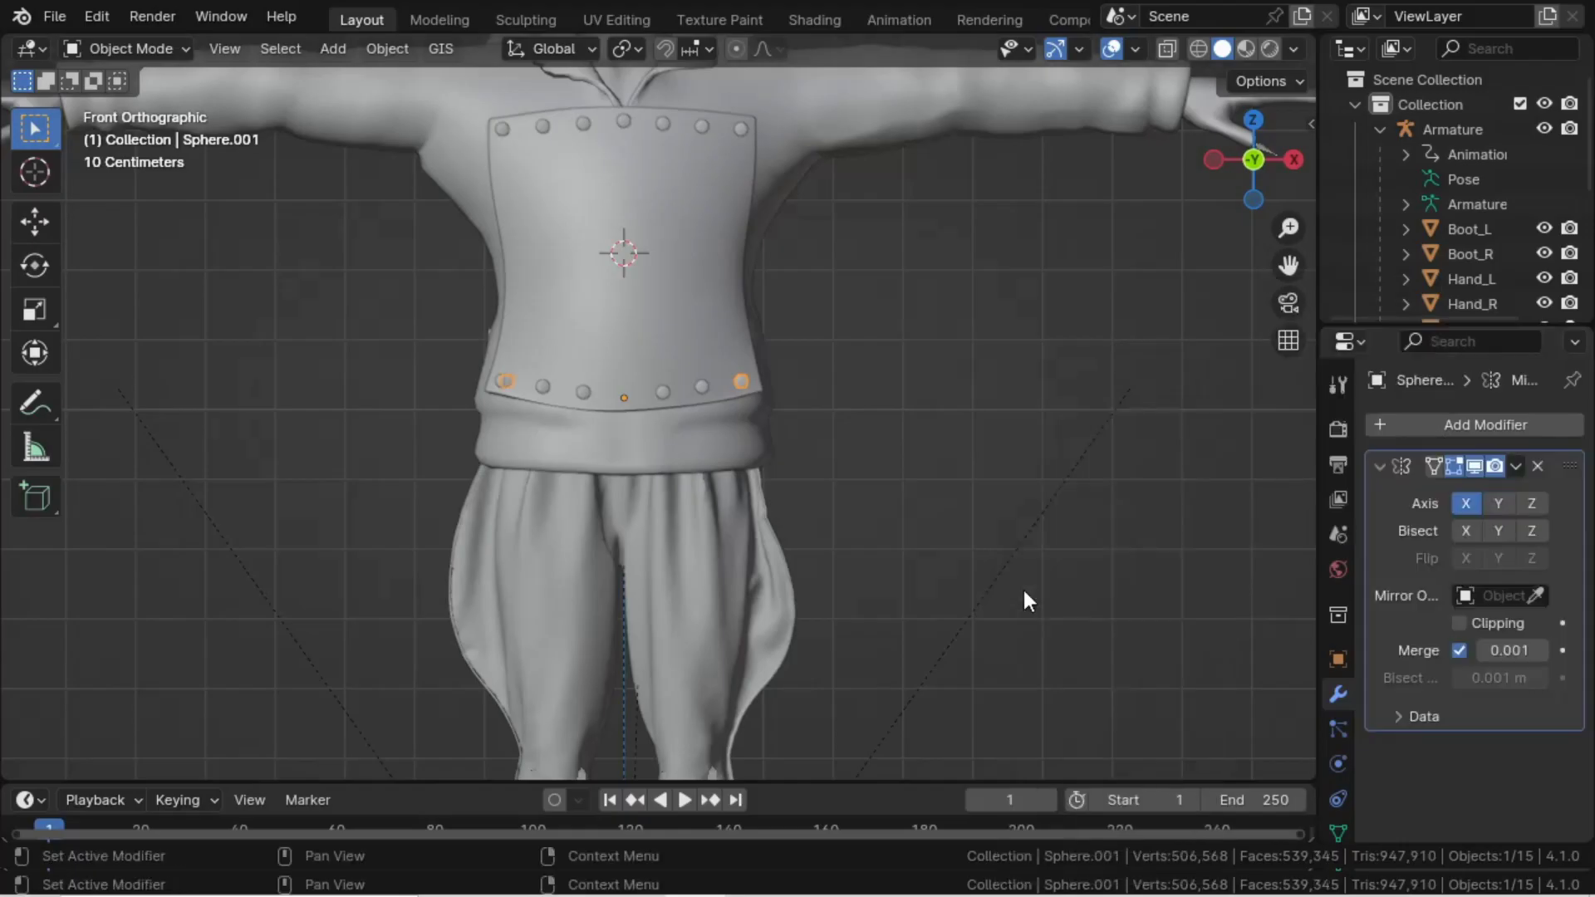
- Add an Array modifier below the Mirror modifier on the separated corner button
left_click(1434, 424)
mouse_move(1434, 422)
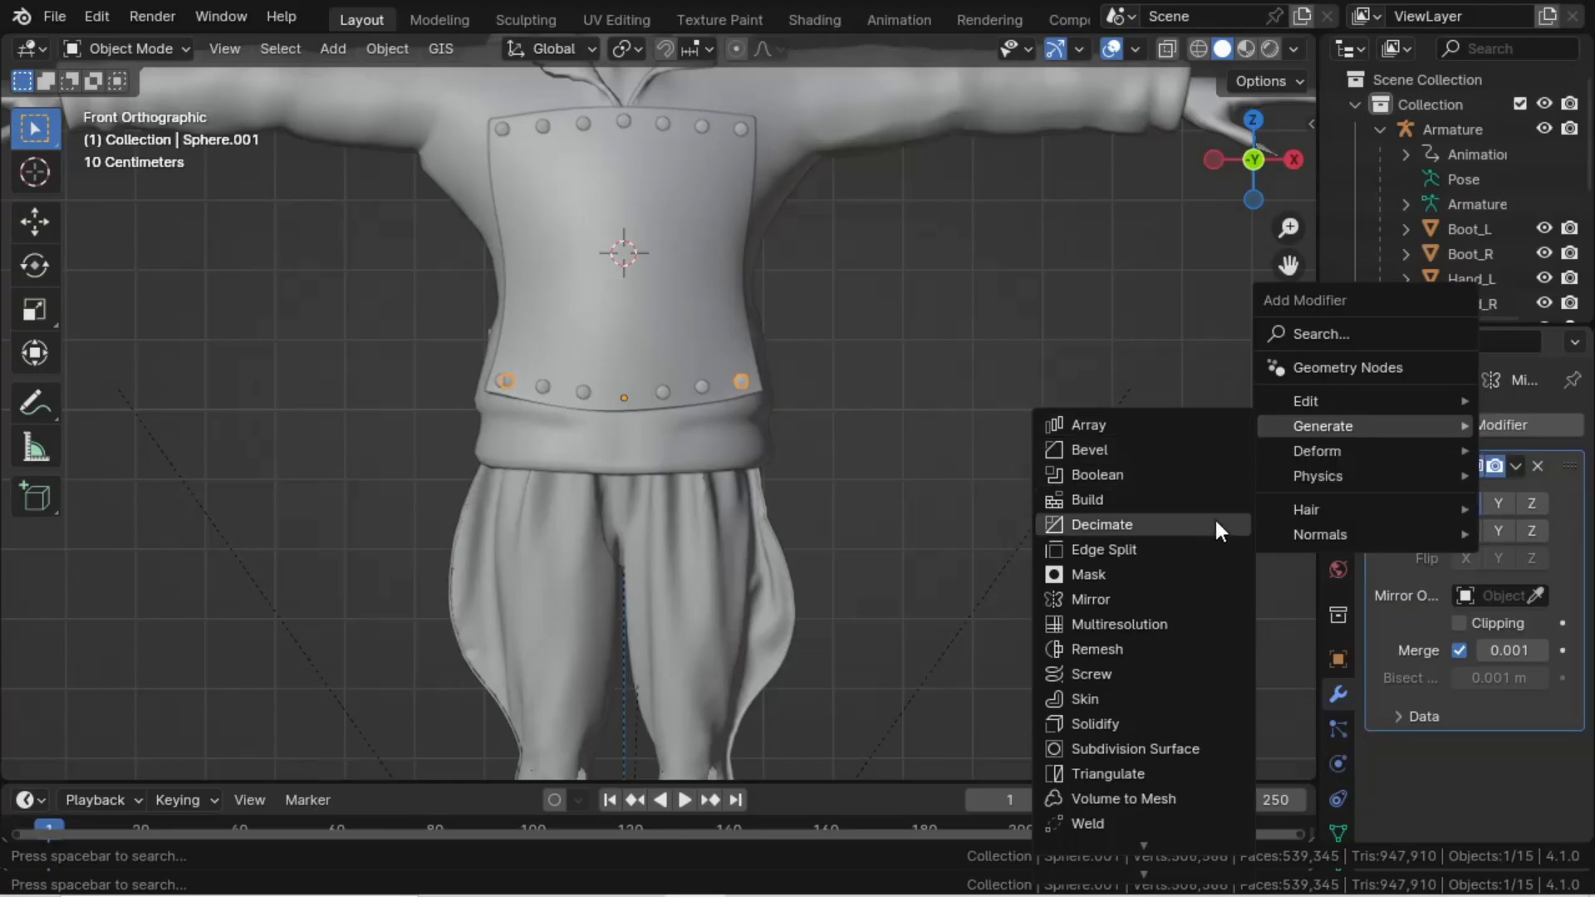
left_click(1098, 423)
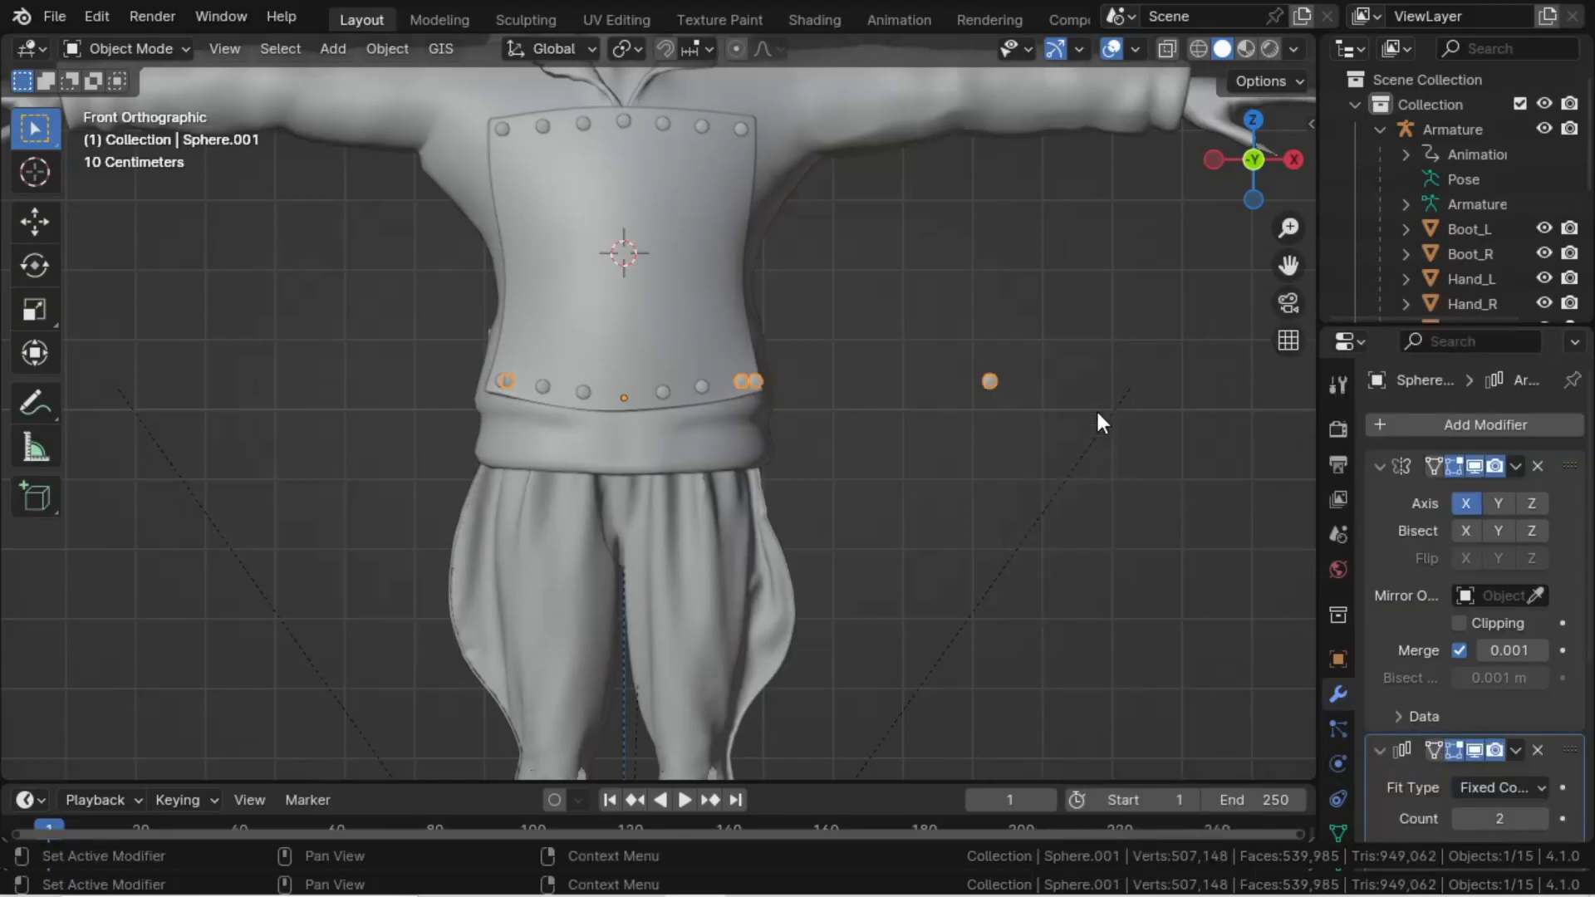
- Try a Relative Offset X factor of 0.1 on the corner button's Array modifier
scroll(1520, 731, "down", 5)
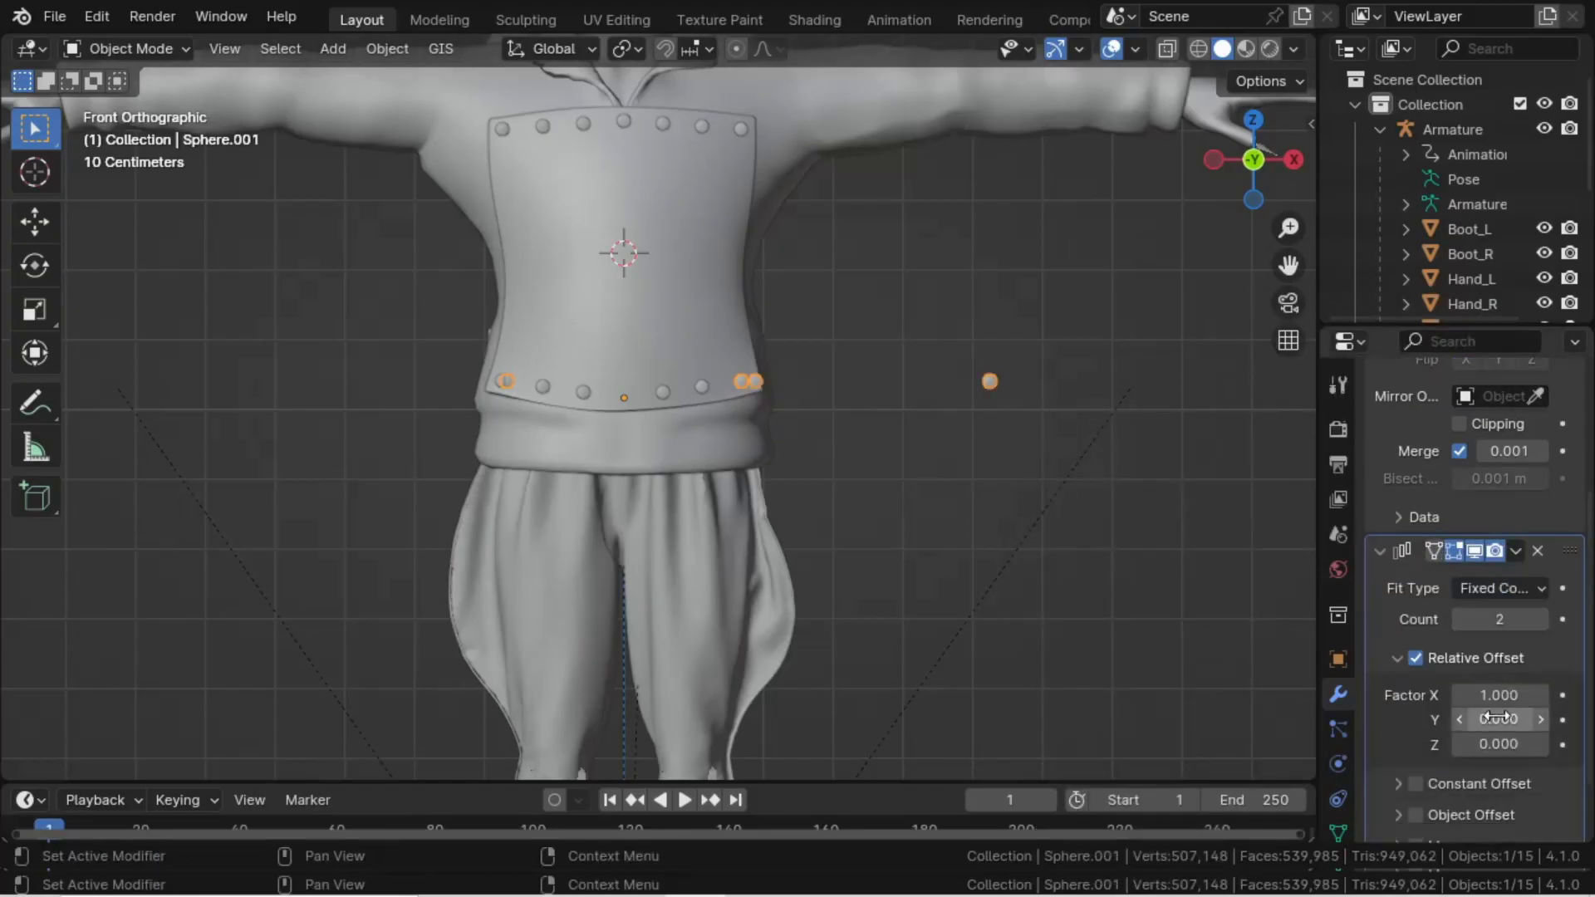
left_click(1496, 696)
type(".")
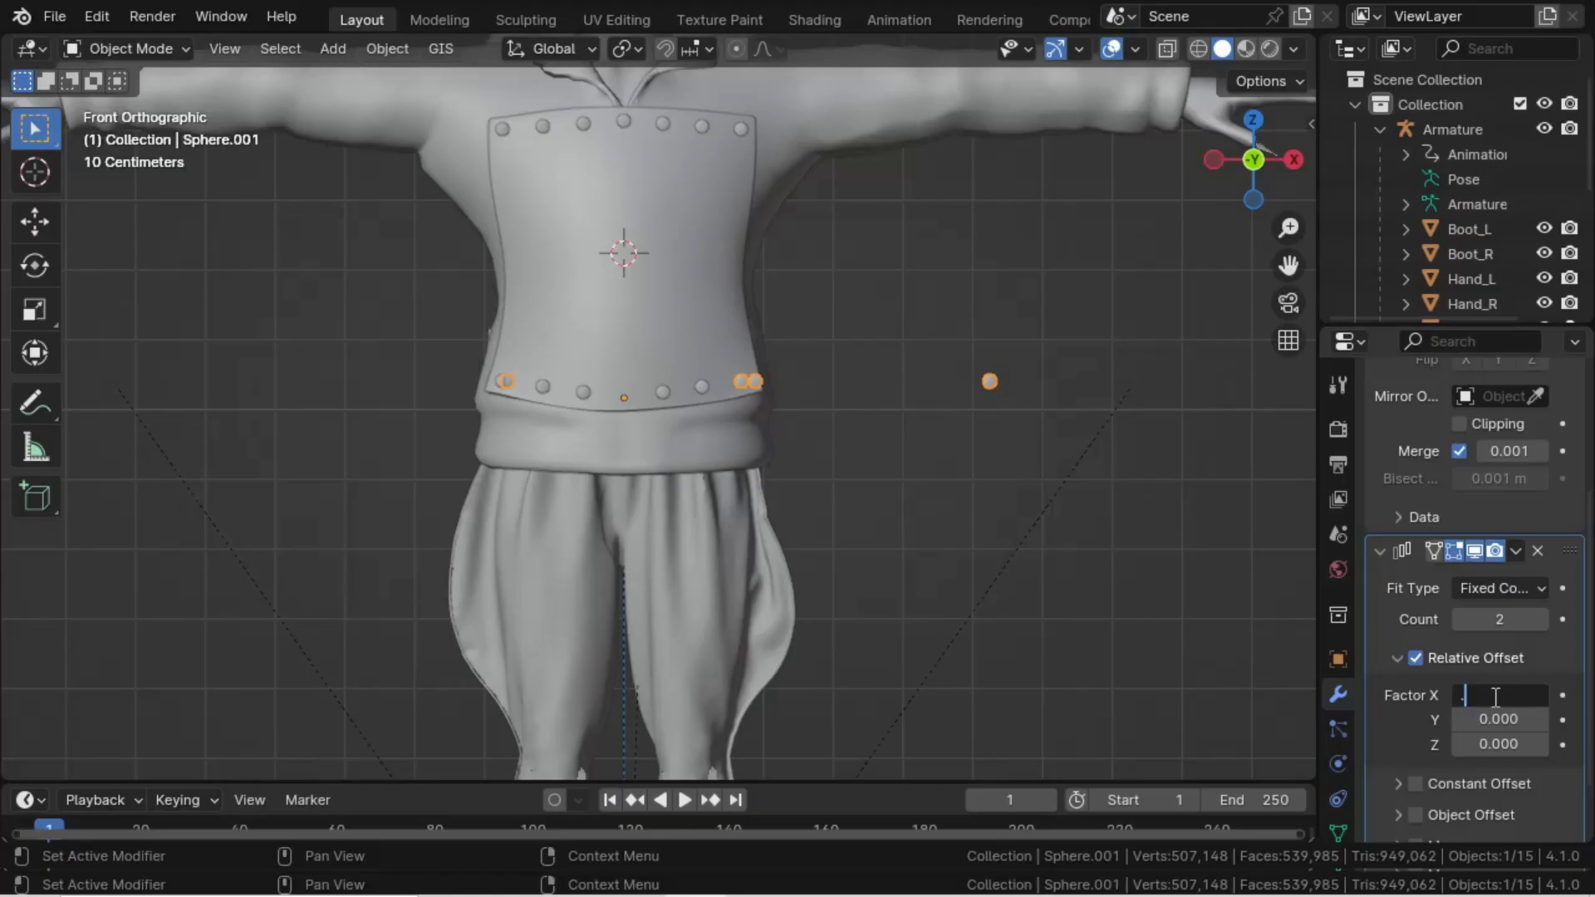
type("1")
key("Return")
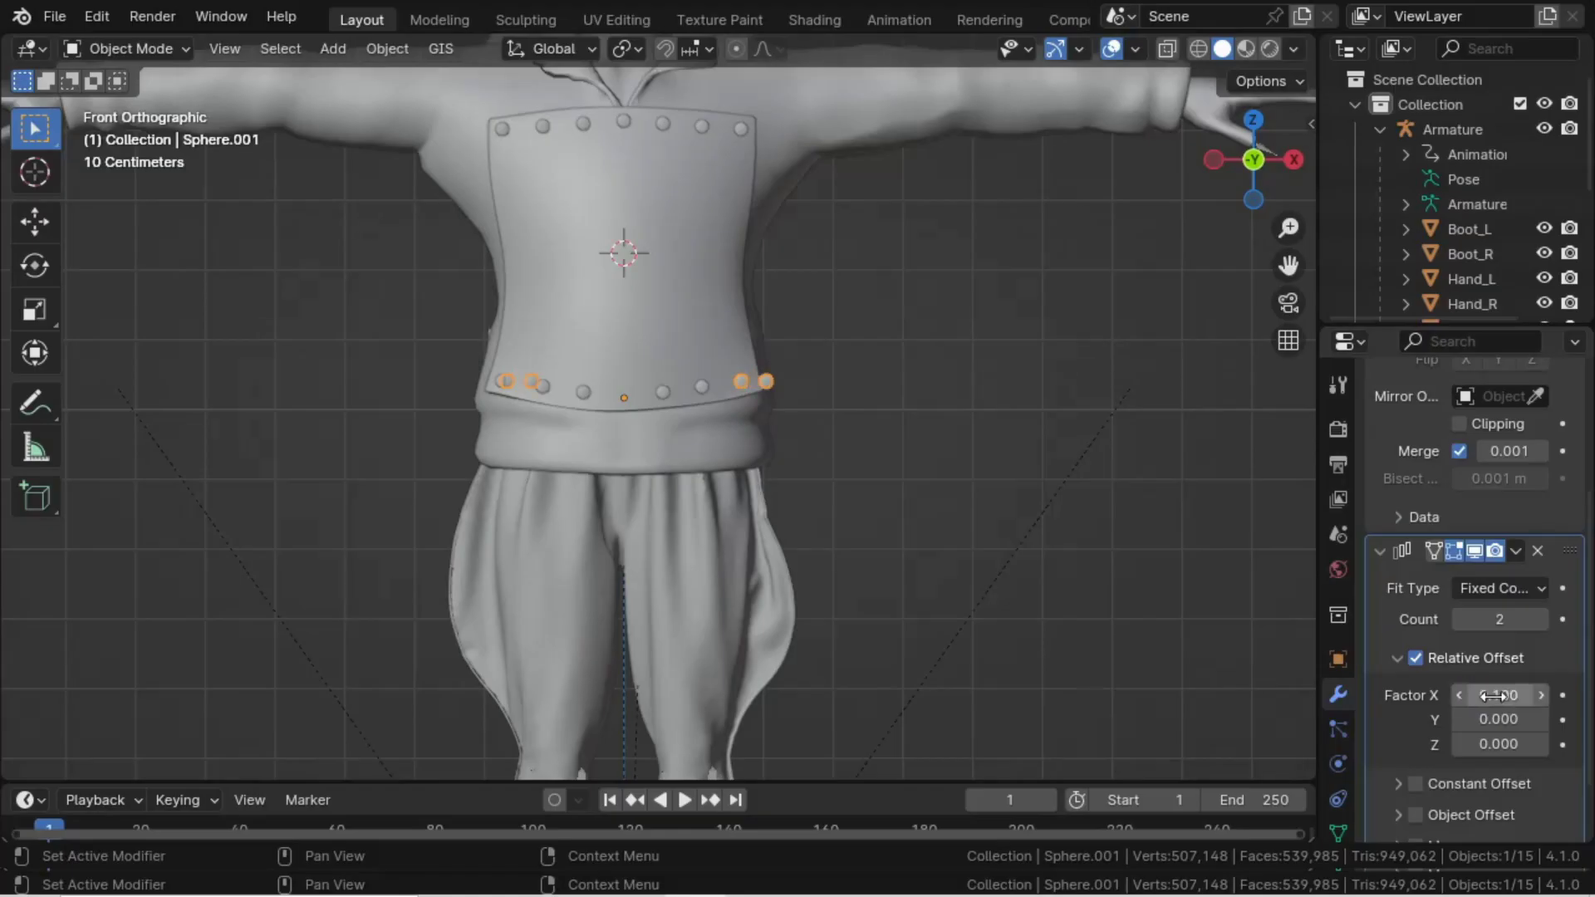
- Stack the array vertically by setting its Relative Offset factors to X 0 and Z 2.8
left_click(1492, 696)
type("0")
key("Return")
left_click(1505, 744)
type(".1")
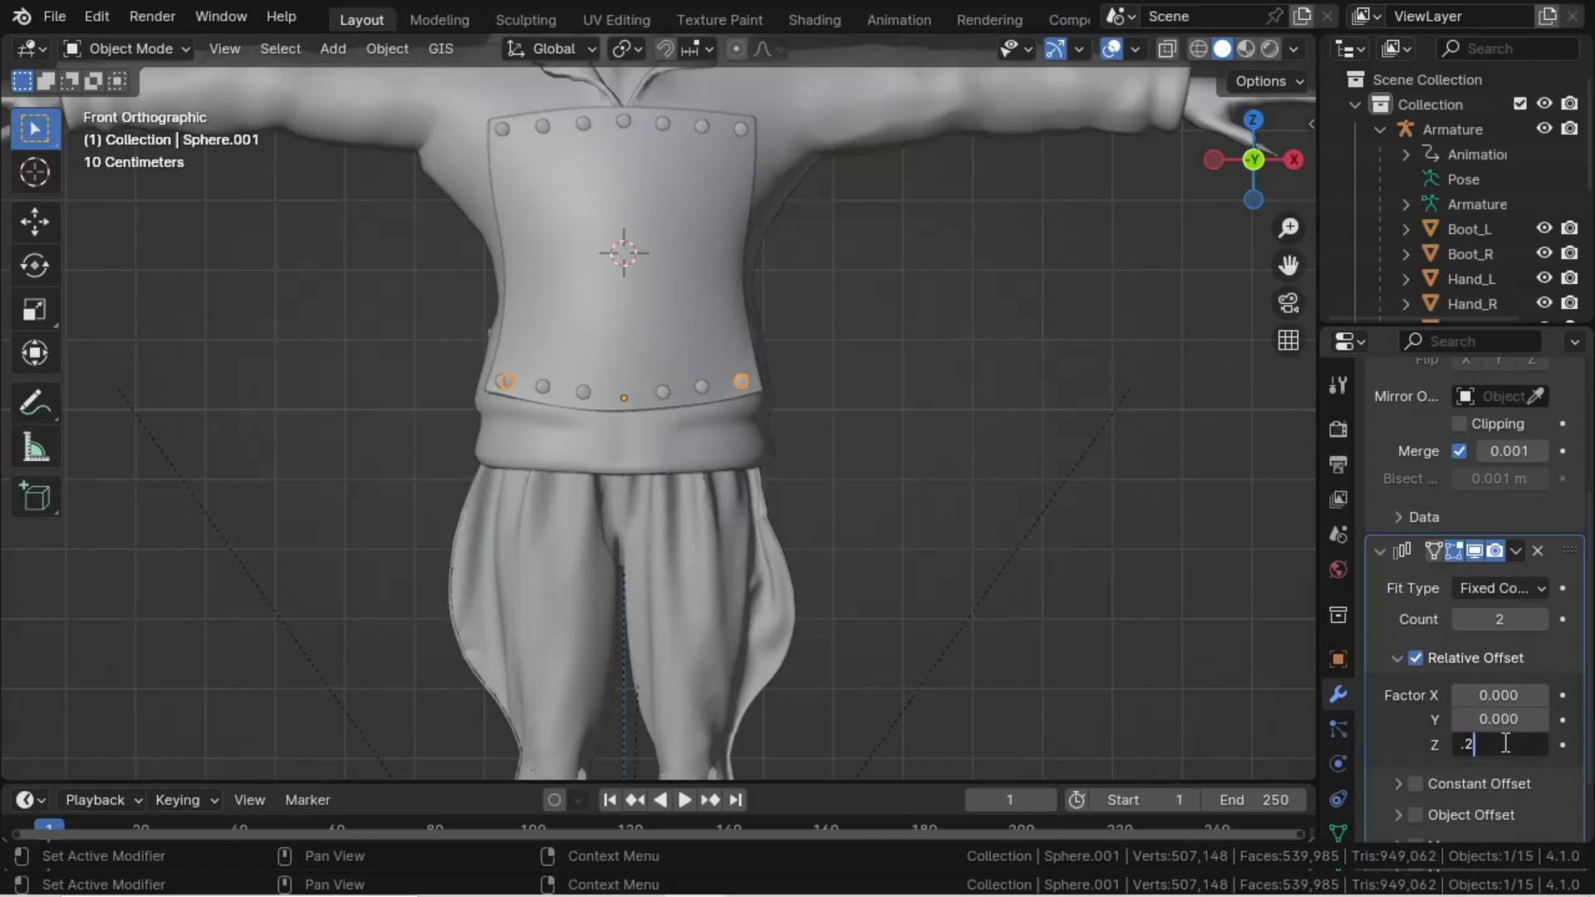
key("Return")
left_click_drag(1498, 741, 1570, 741)
left_click_drag(1570, 742, 1592, 741)
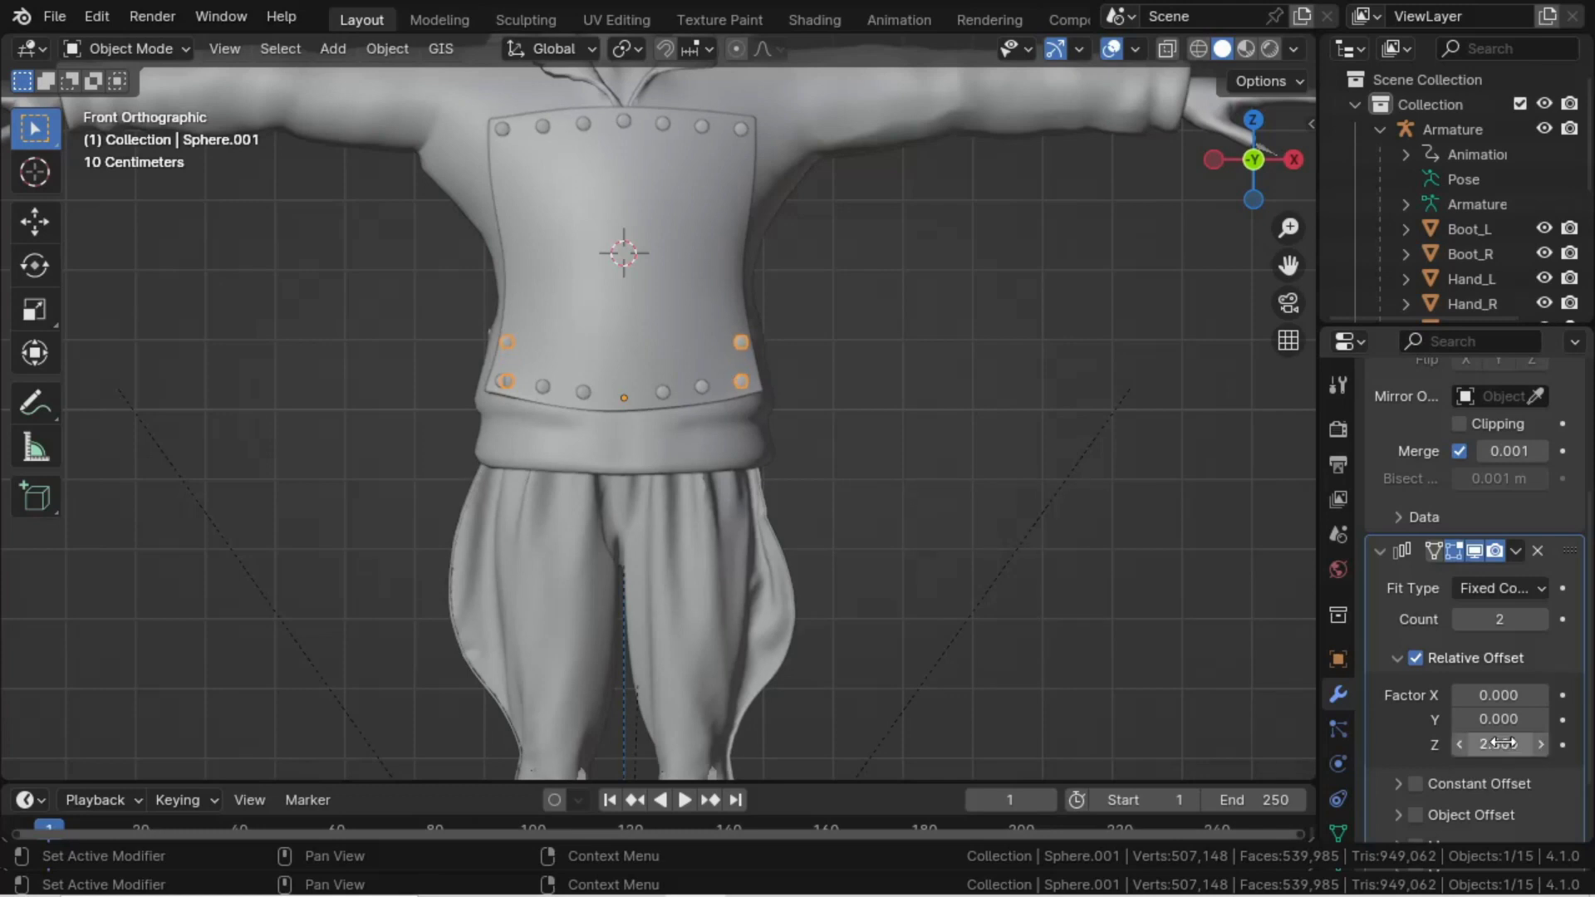
- Set the vertical button array's count to 6
left_click(1540, 619)
left_click(1539, 619)
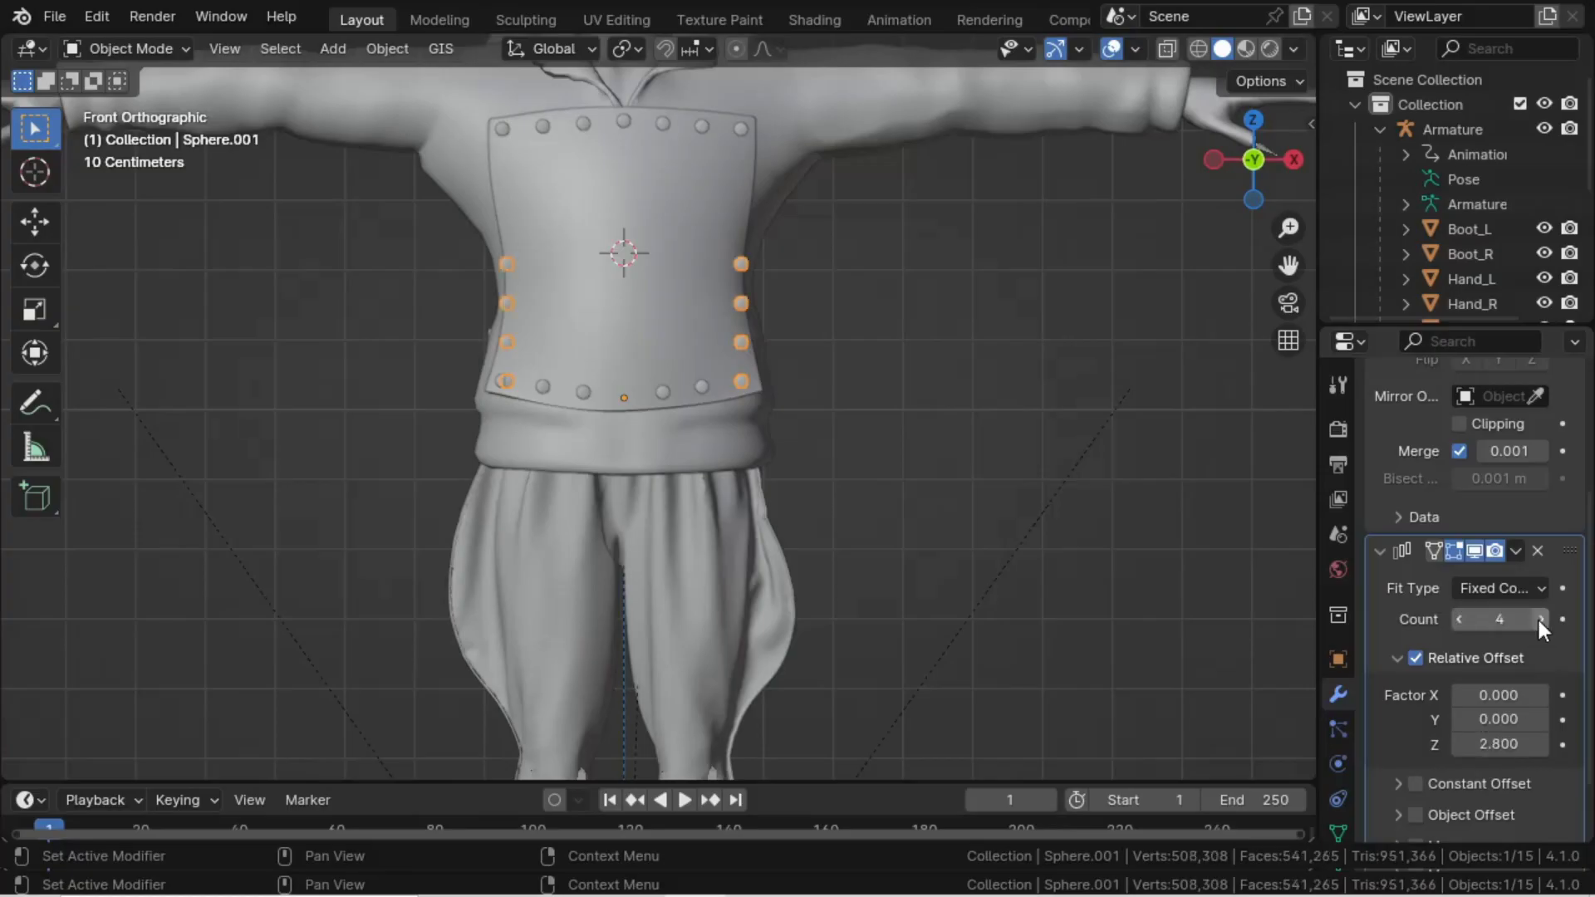
left_click(1540, 619)
left_click(1539, 618)
left_click(1539, 619)
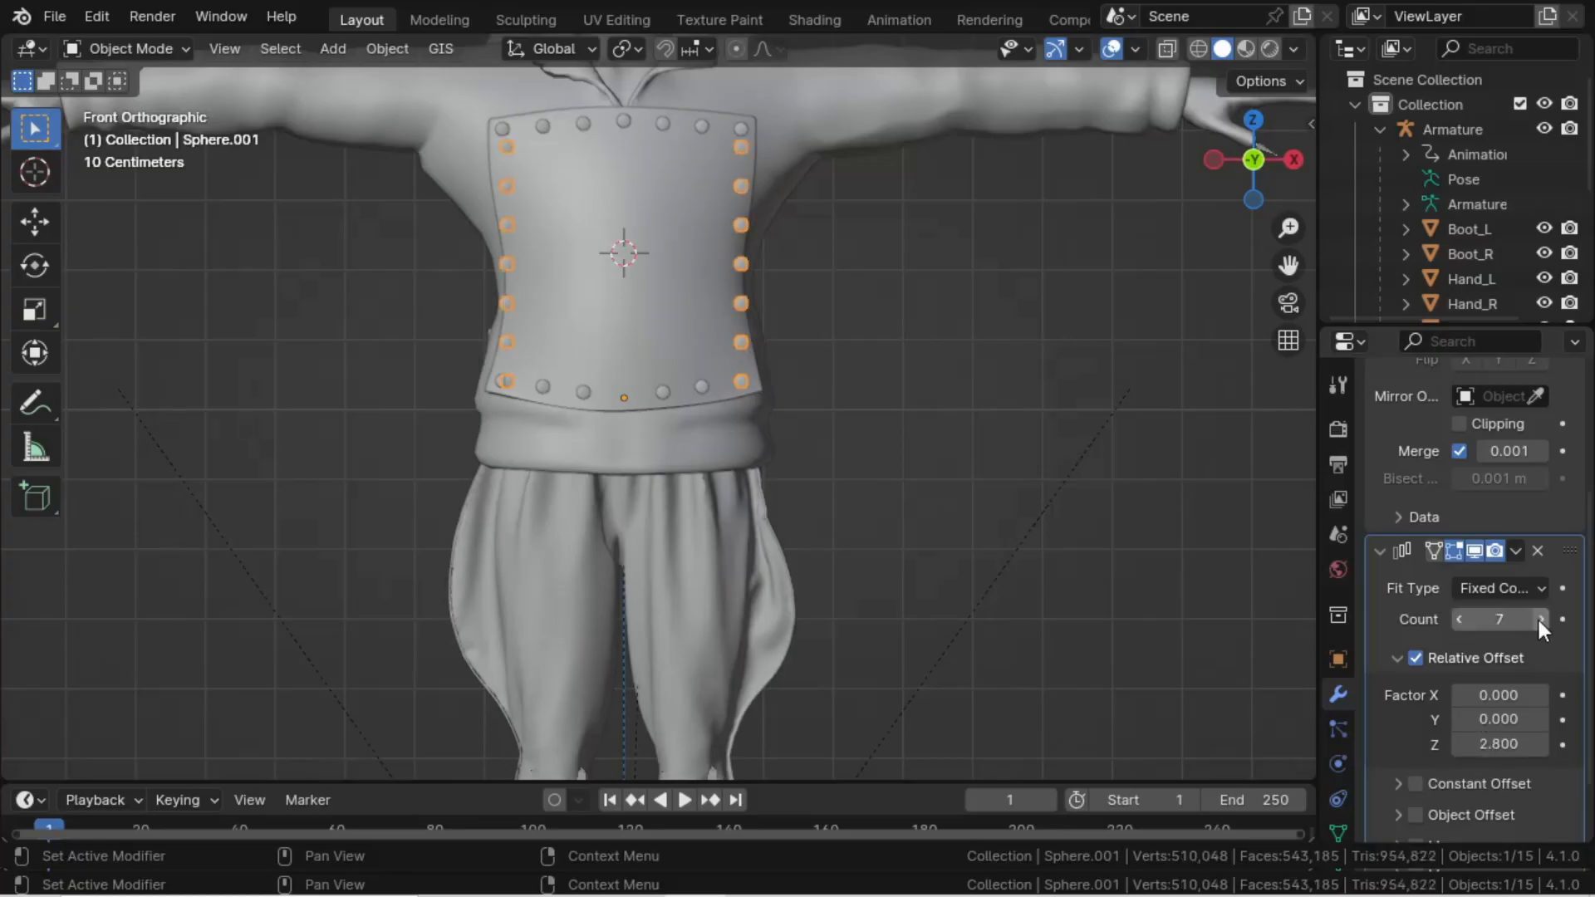
left_click(1460, 619)
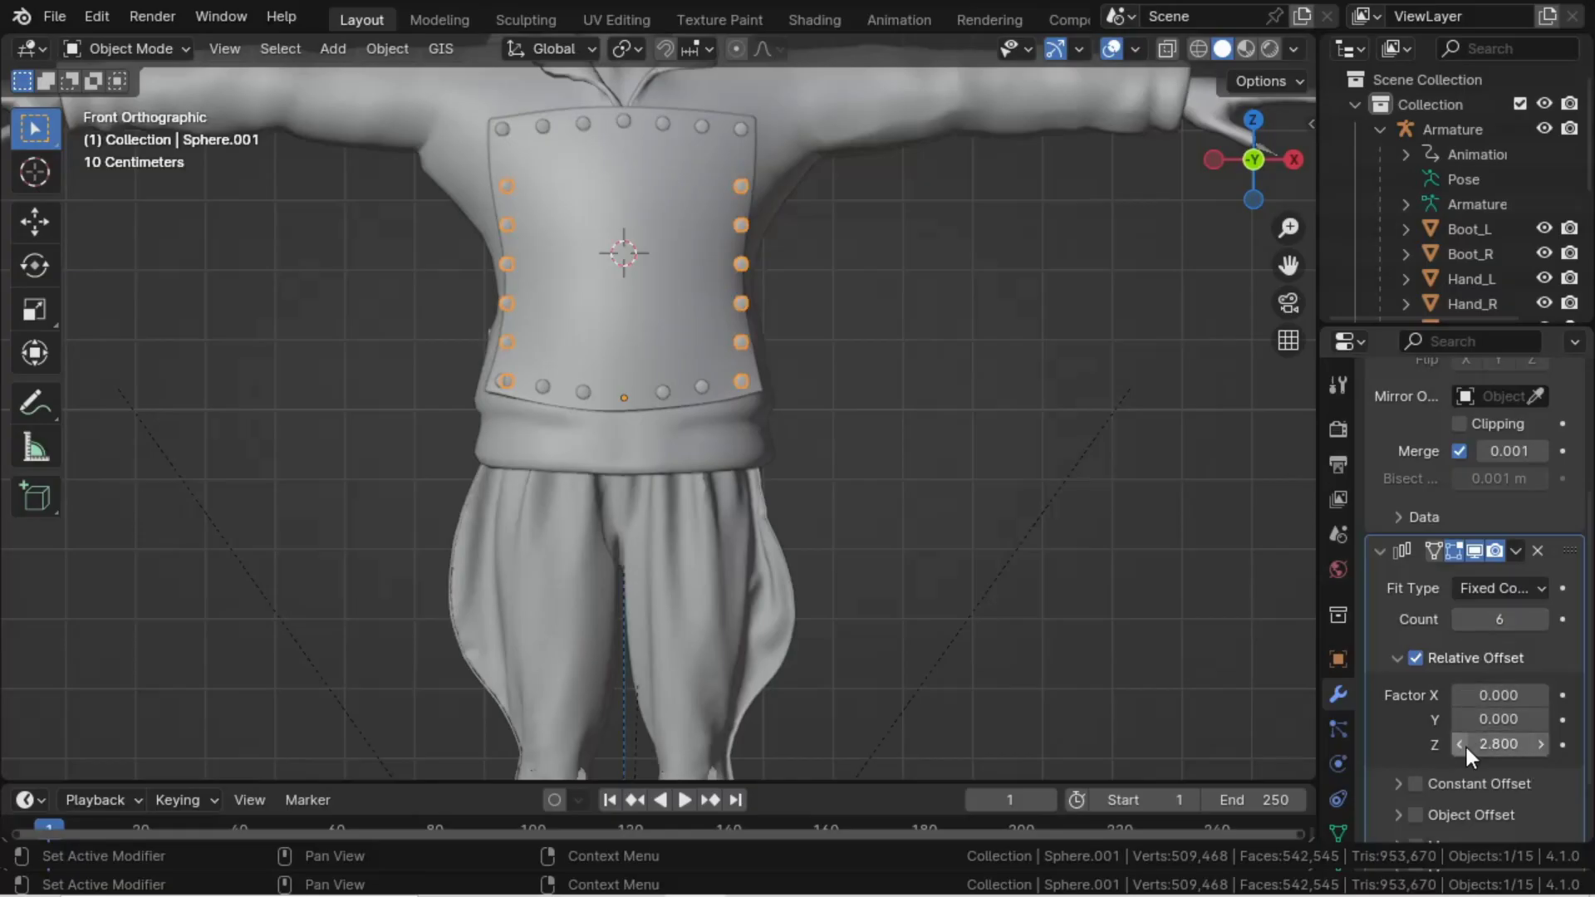
- Adjust the vertical spacing of the side buttons to a Relative Offset Z factor of 3
left_click(1541, 745)
left_click(1541, 745)
left_click(1541, 745)
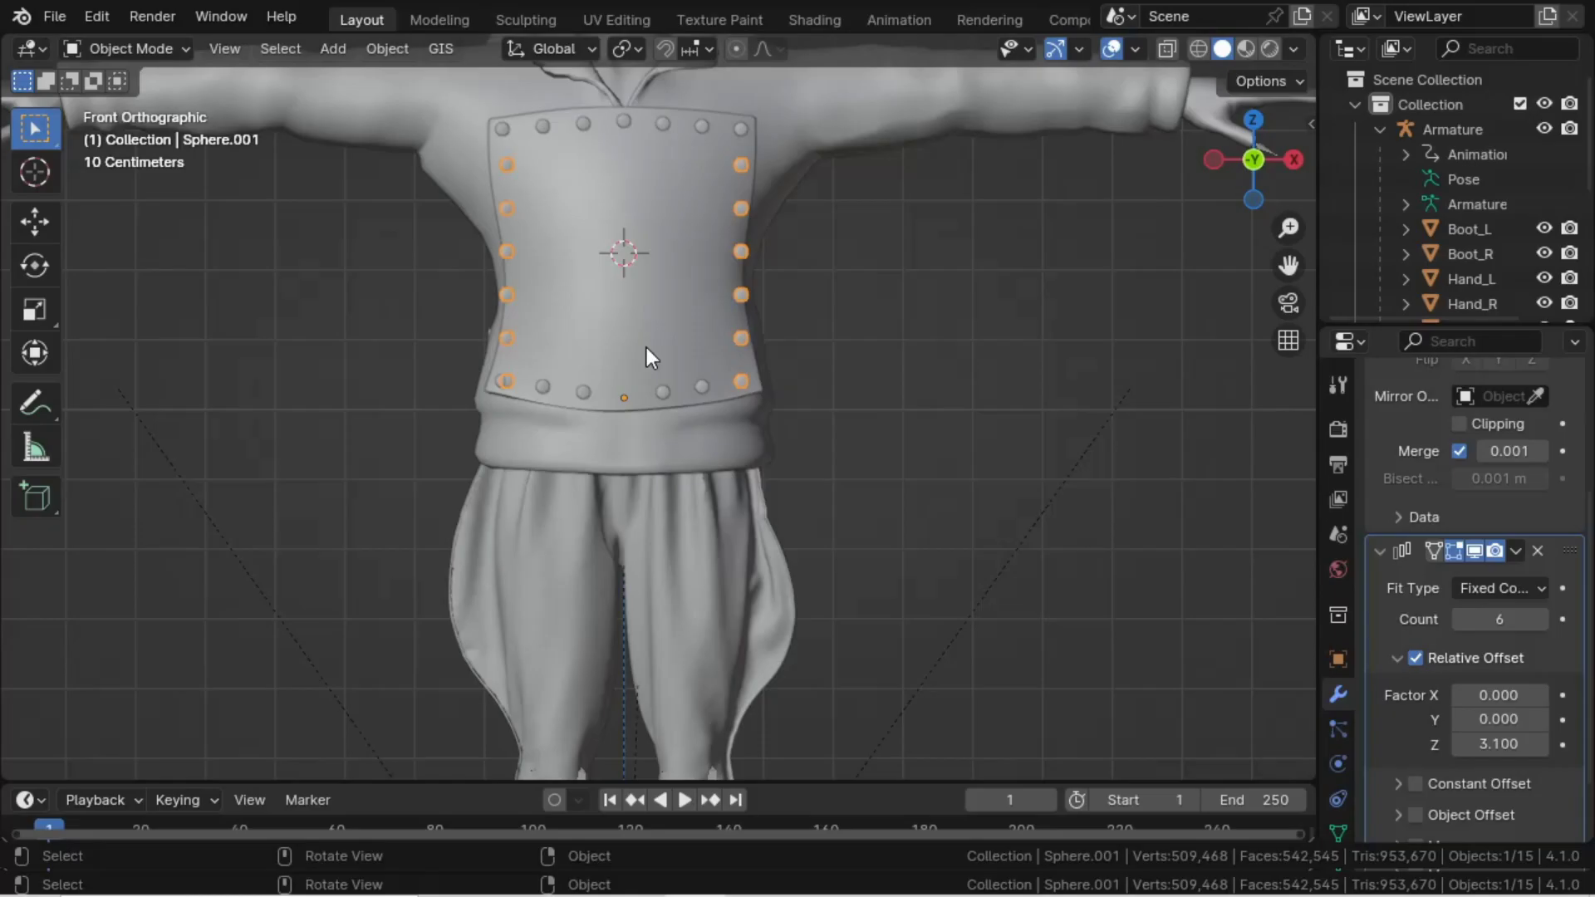
left_click(1462, 743)
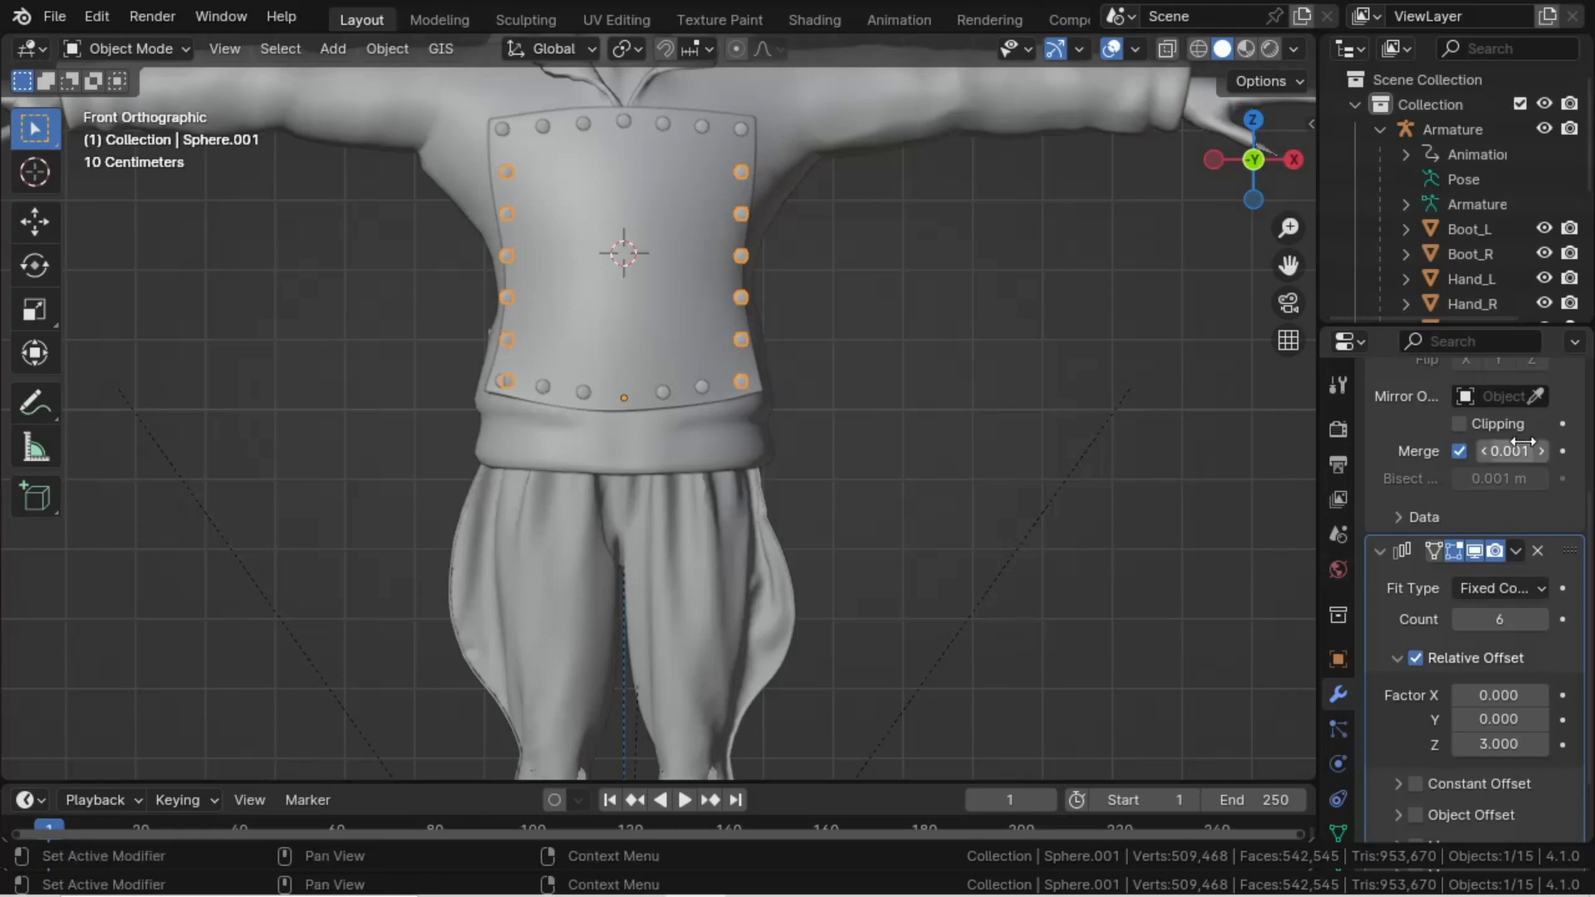
scroll(1522, 442, "up", 5)
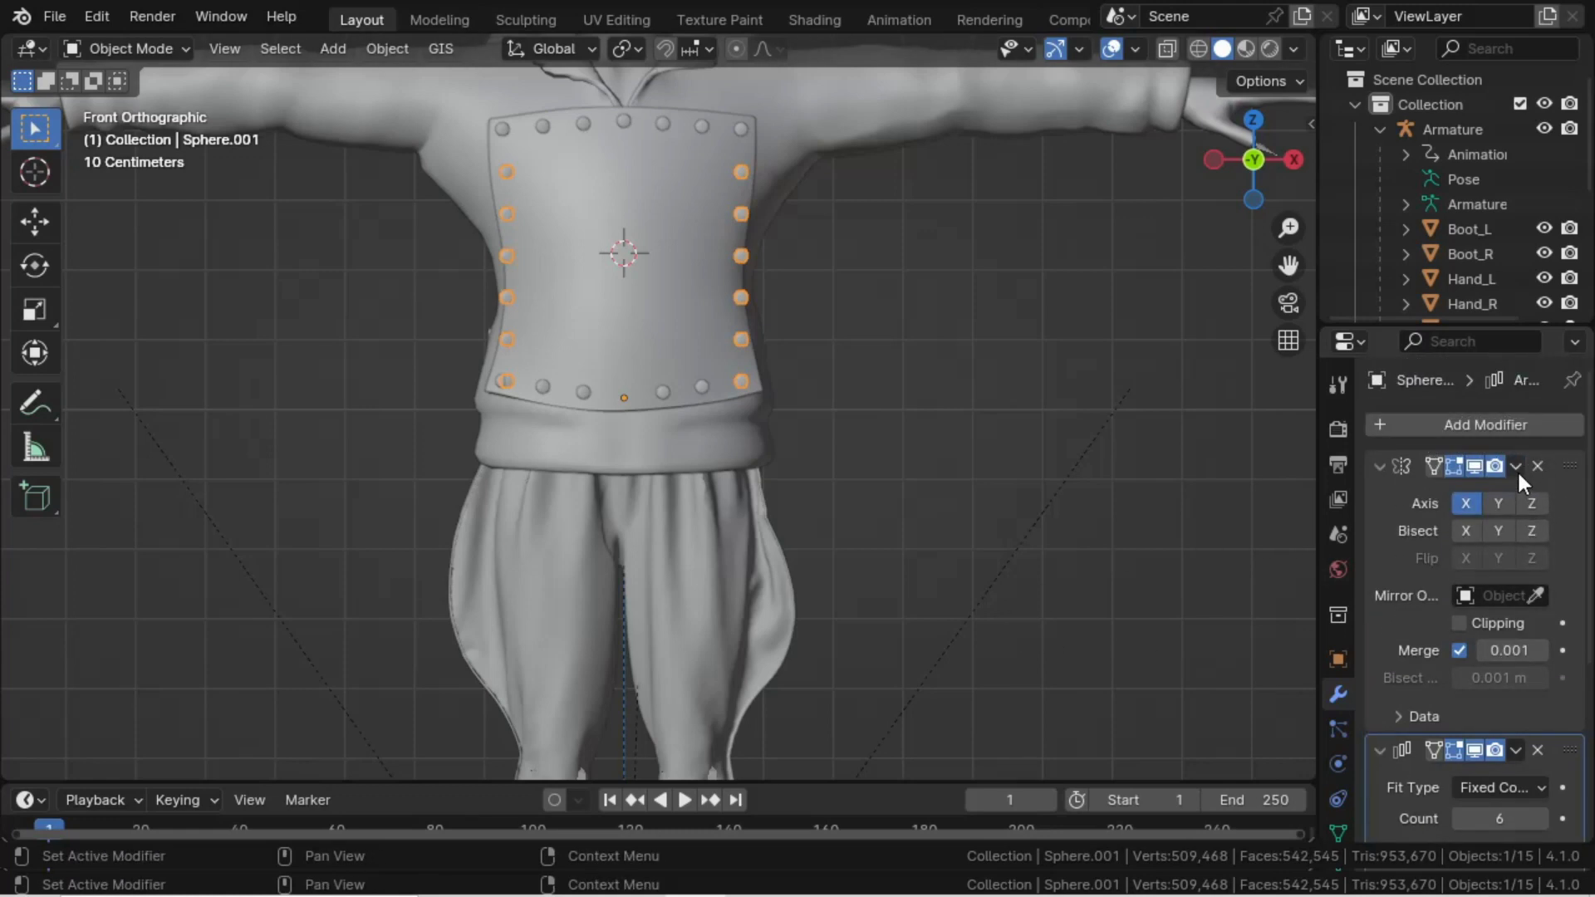
- Move the Array modifier above the Mirror modifier in the side buttons' stack and apply it
left_click(1517, 470)
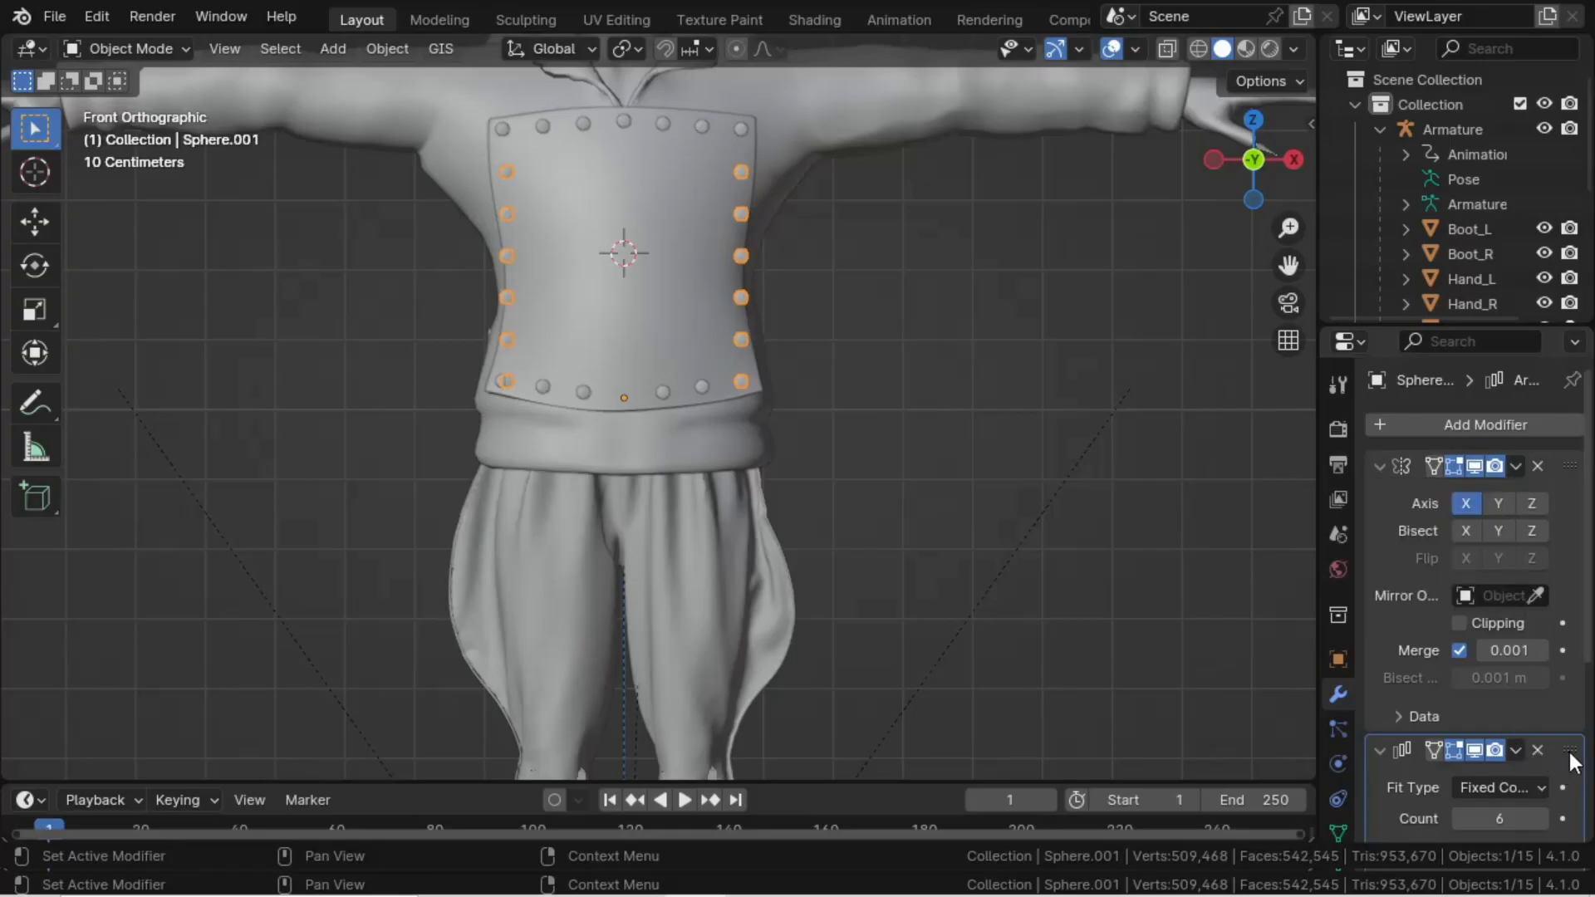
left_click_drag(1569, 751, 1559, 480)
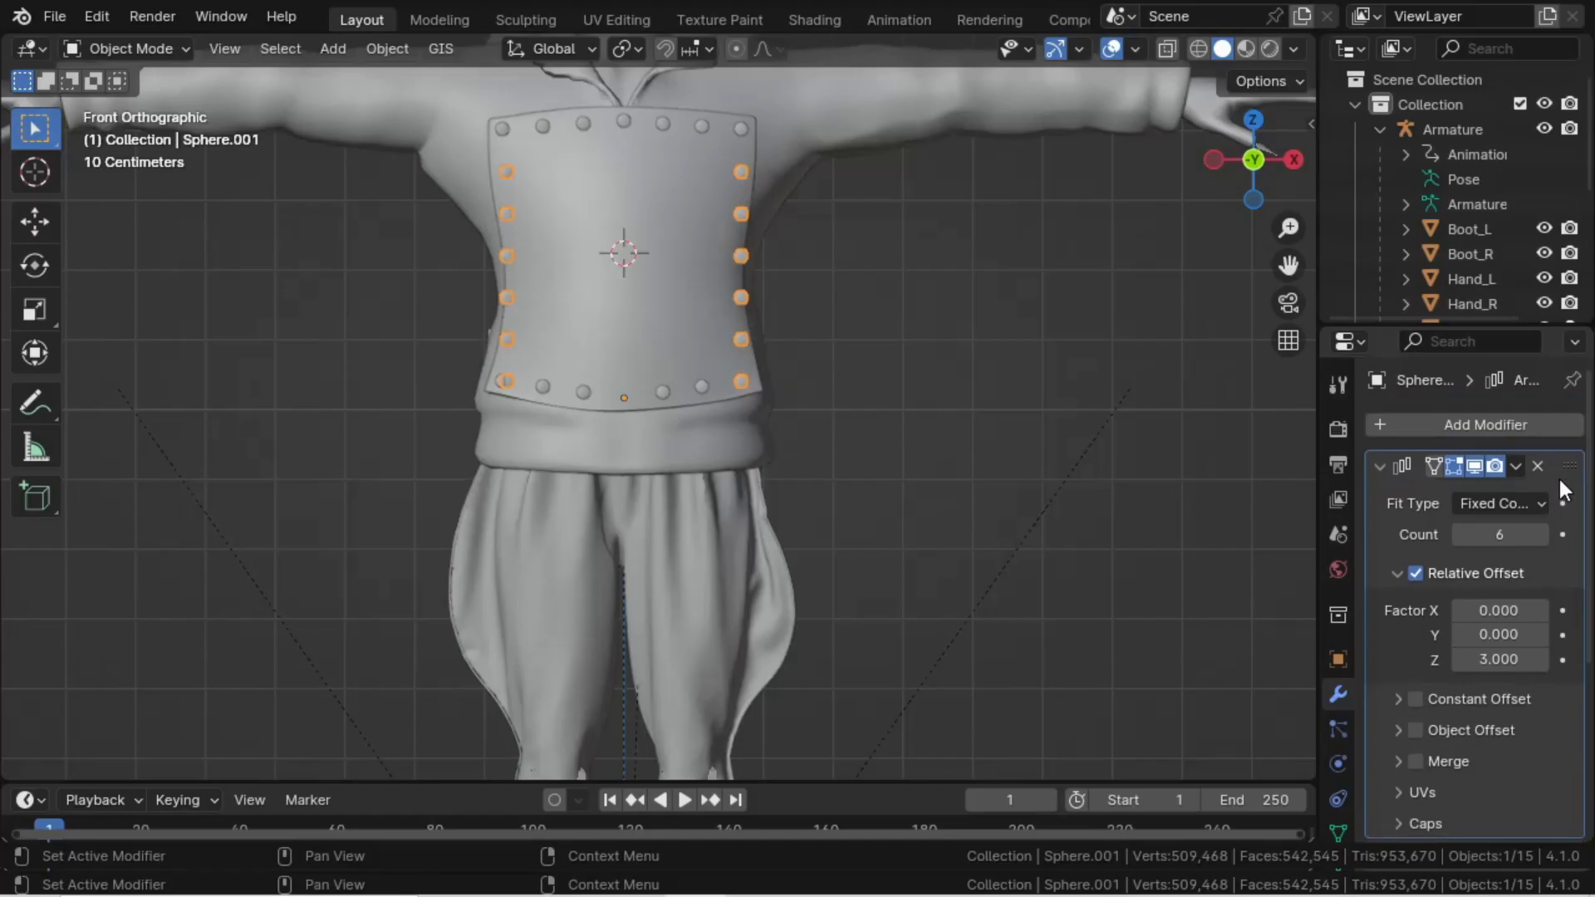
left_click(1513, 466)
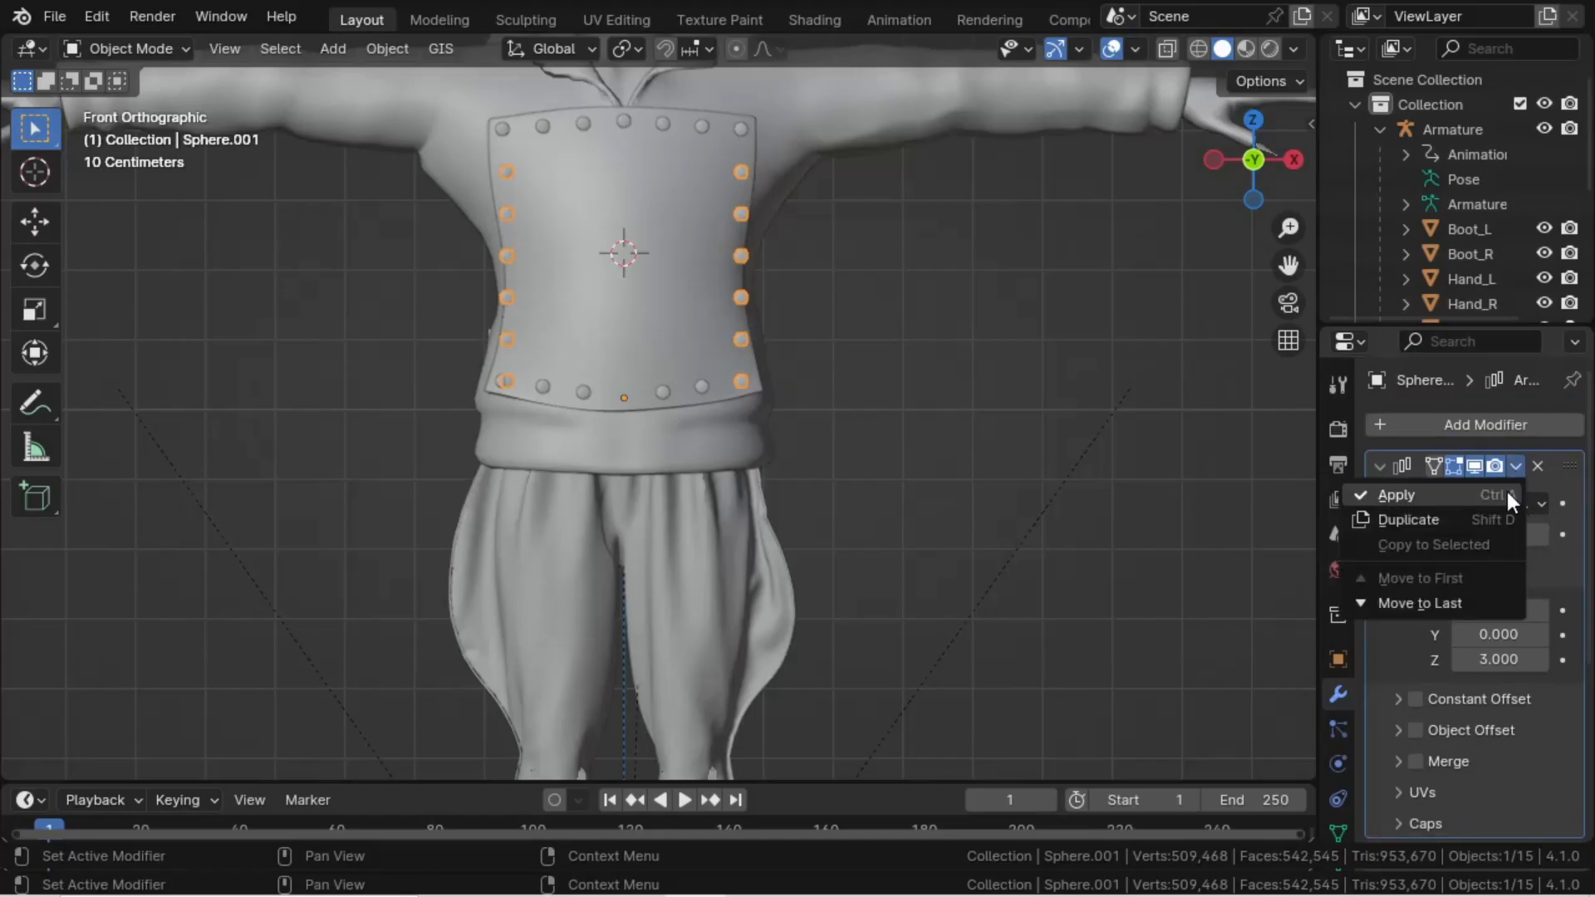
left_click(1507, 489)
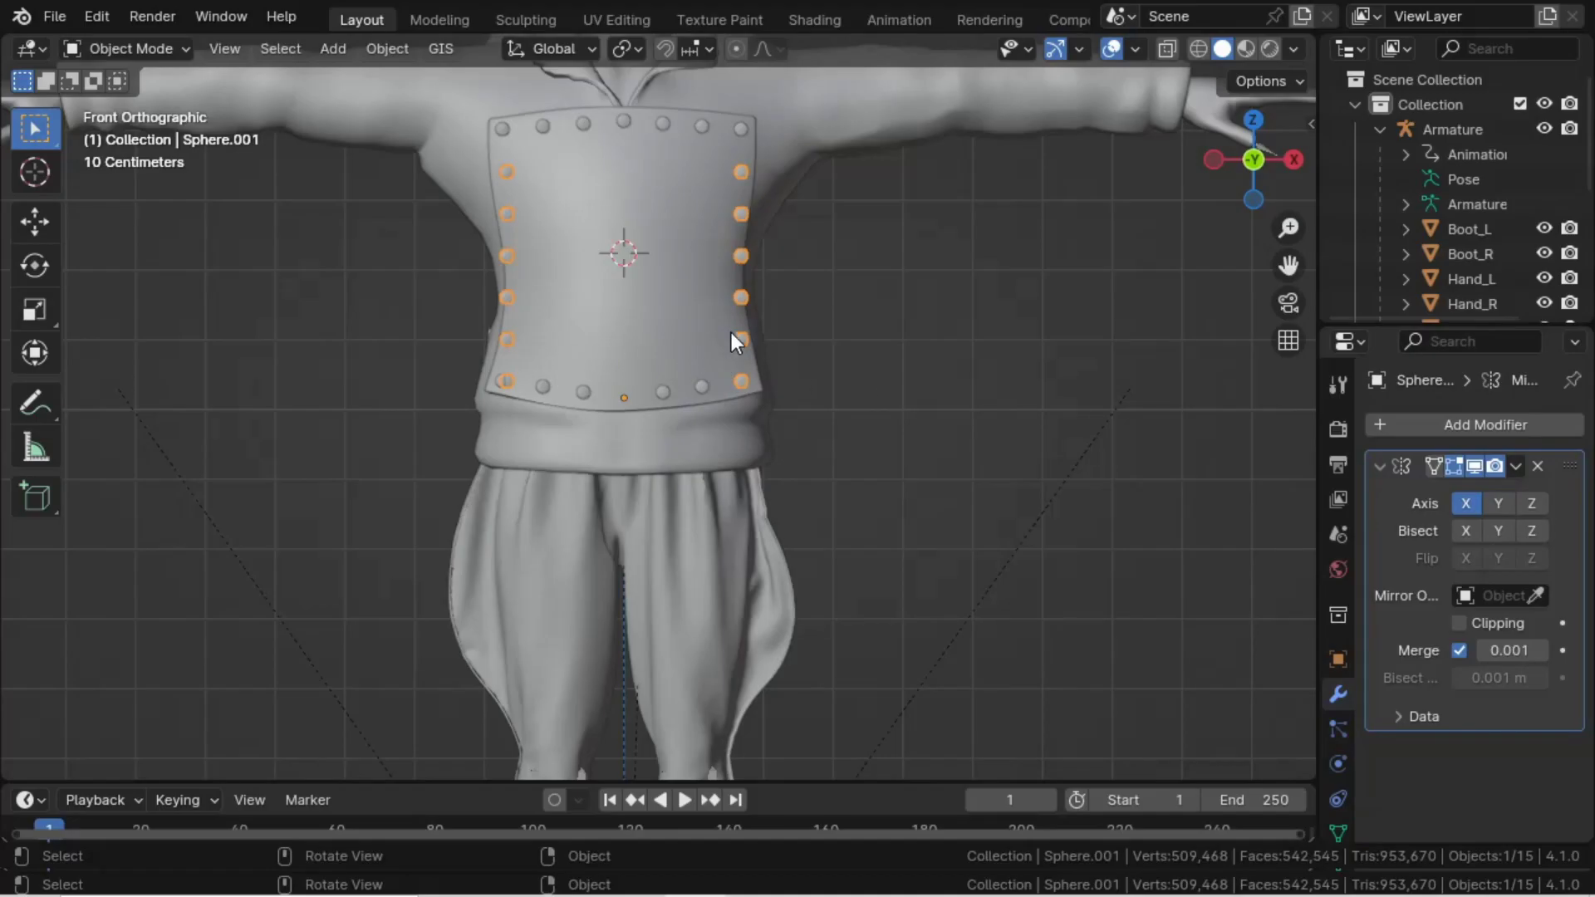
- In the side buttons' mesh, shift the second button from the bottom inward about 0.01 m along X
key("Tab")
scroll(743, 341, "up", 2)
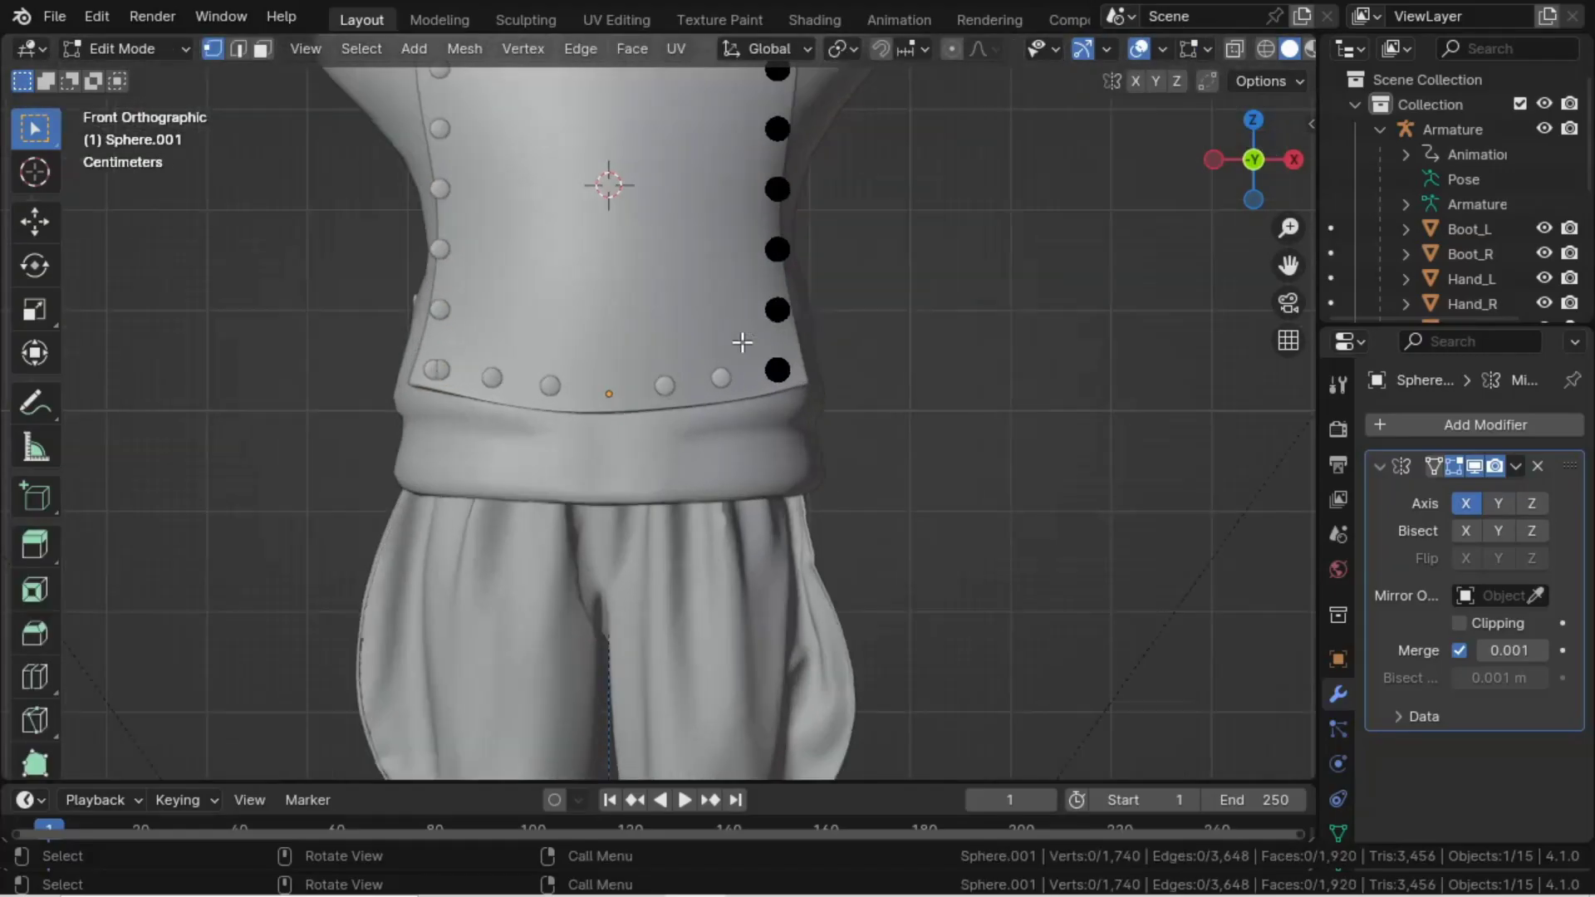
left_click(776, 310)
key("l")
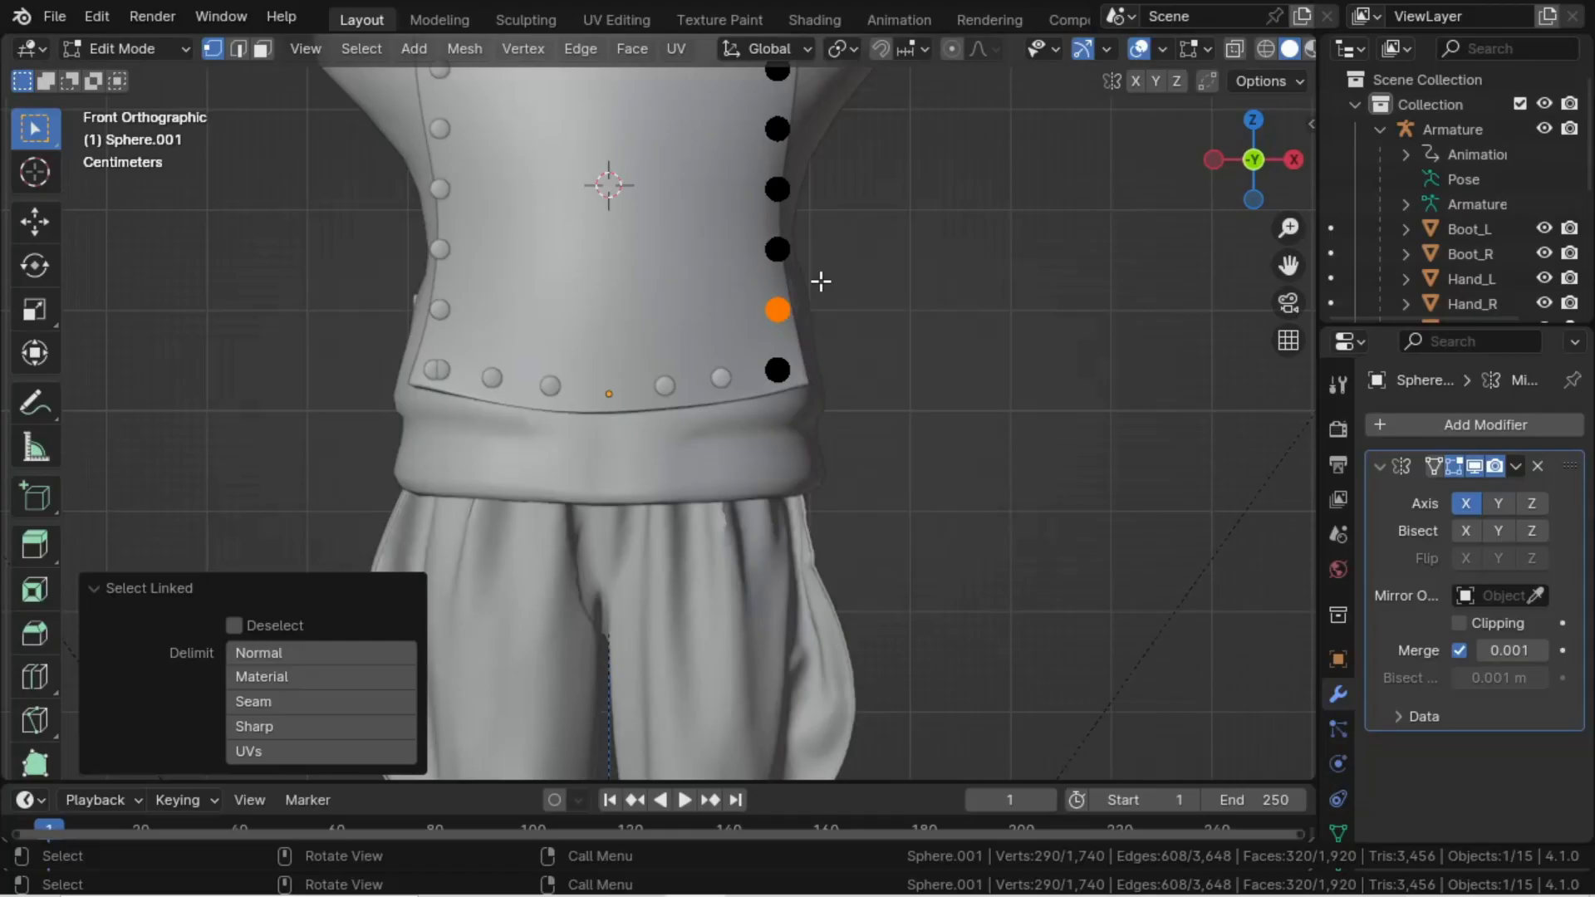
key("g")
key("x")
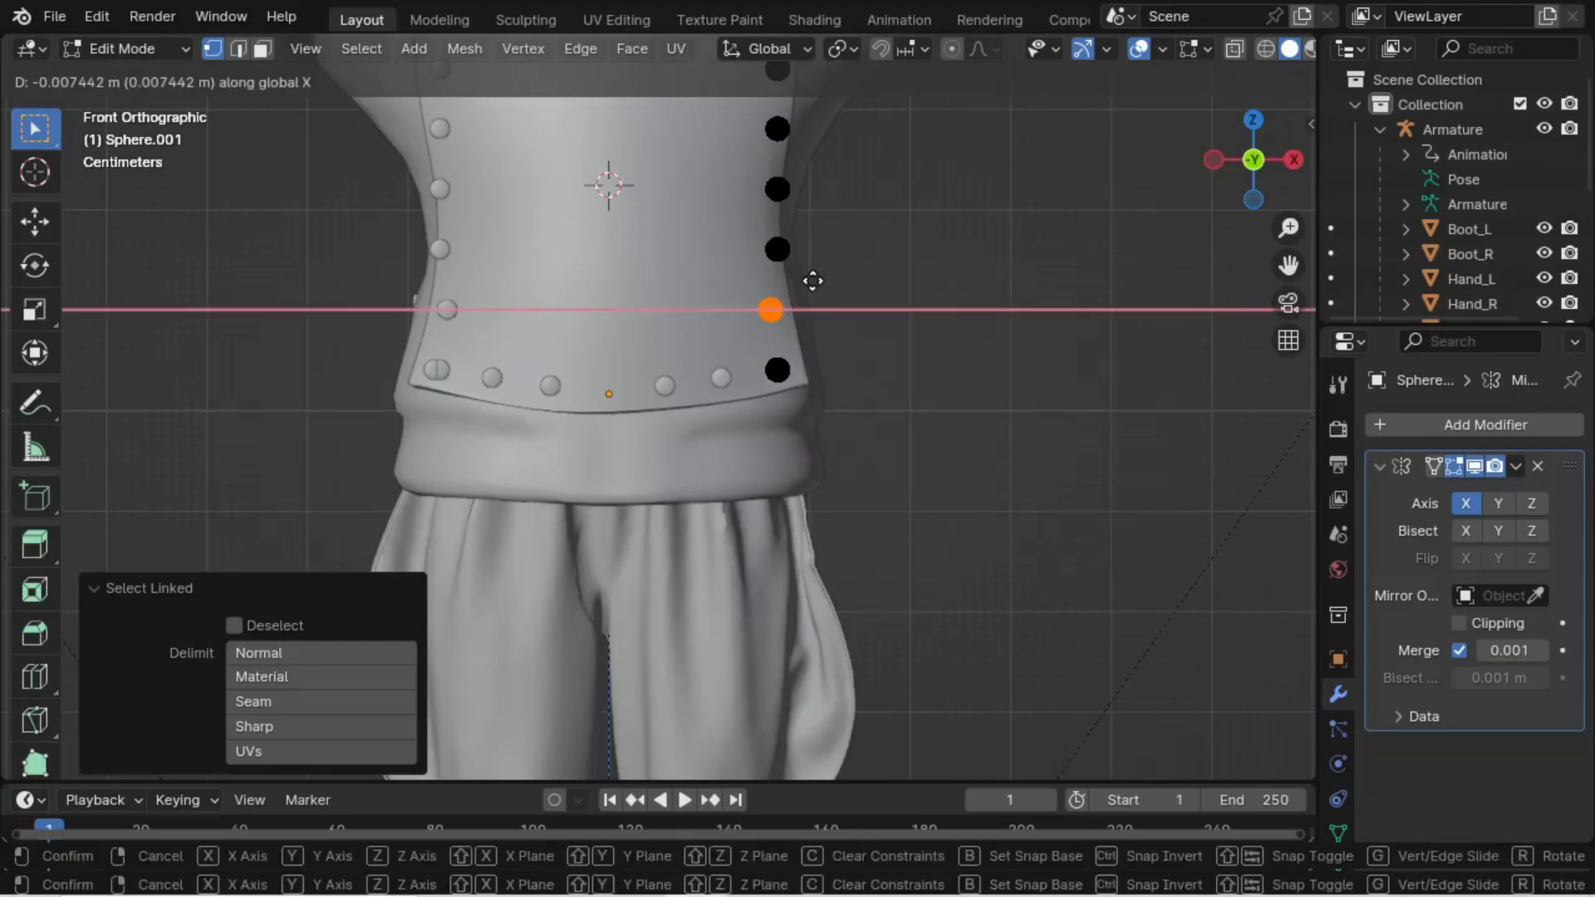
left_click(810, 279)
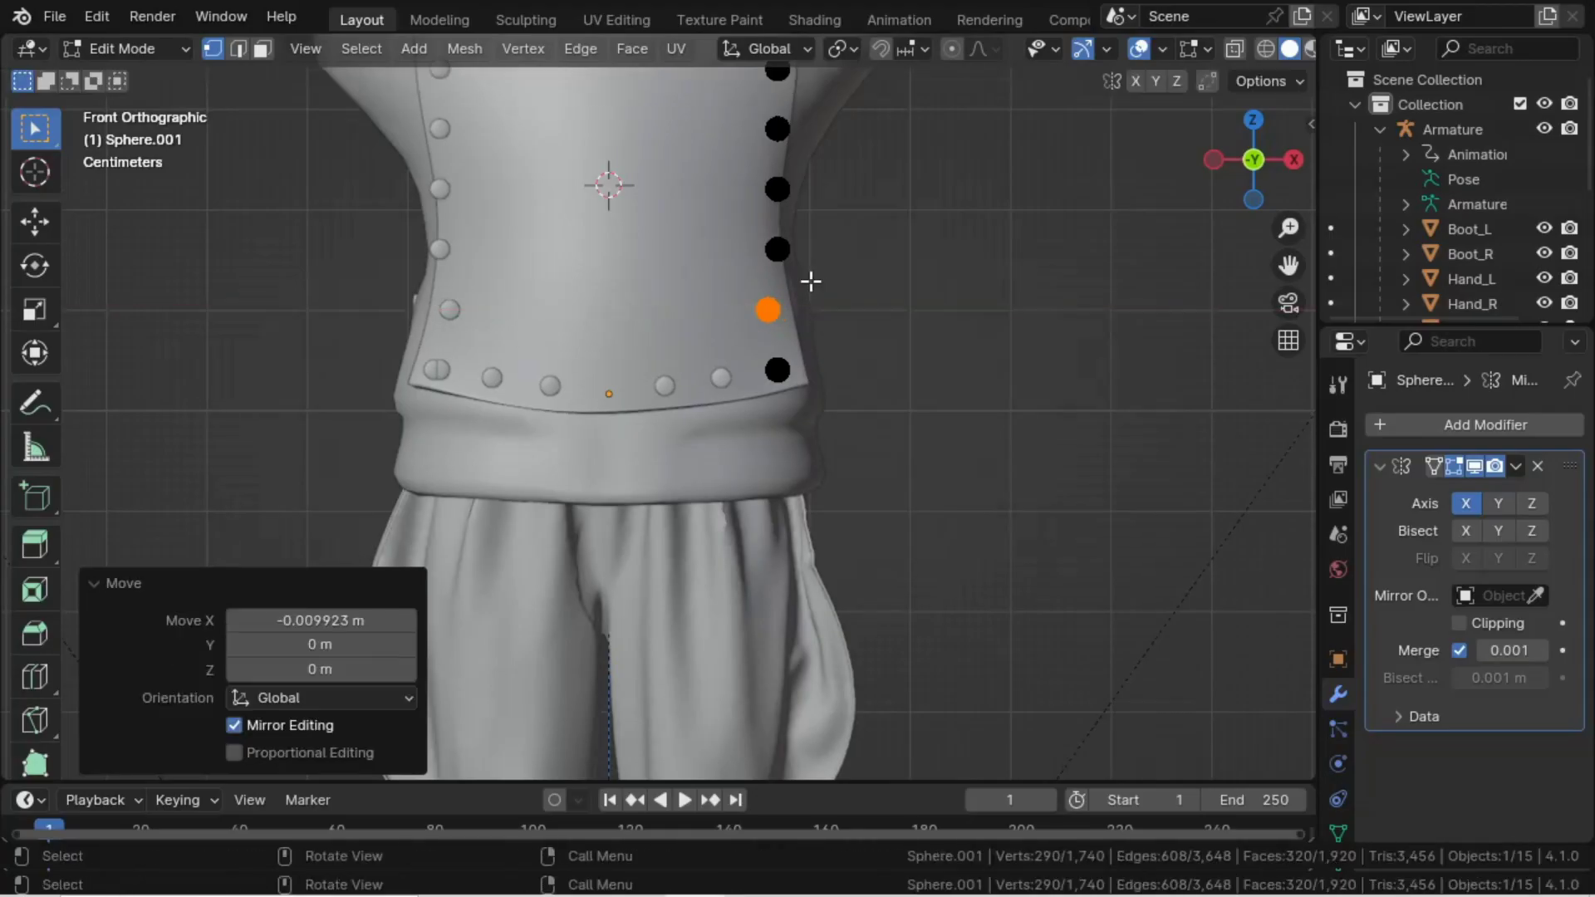
- Shift the third side button from the bottom inward about 0.02 m along X to follow the panel's edge
left_click(779, 253)
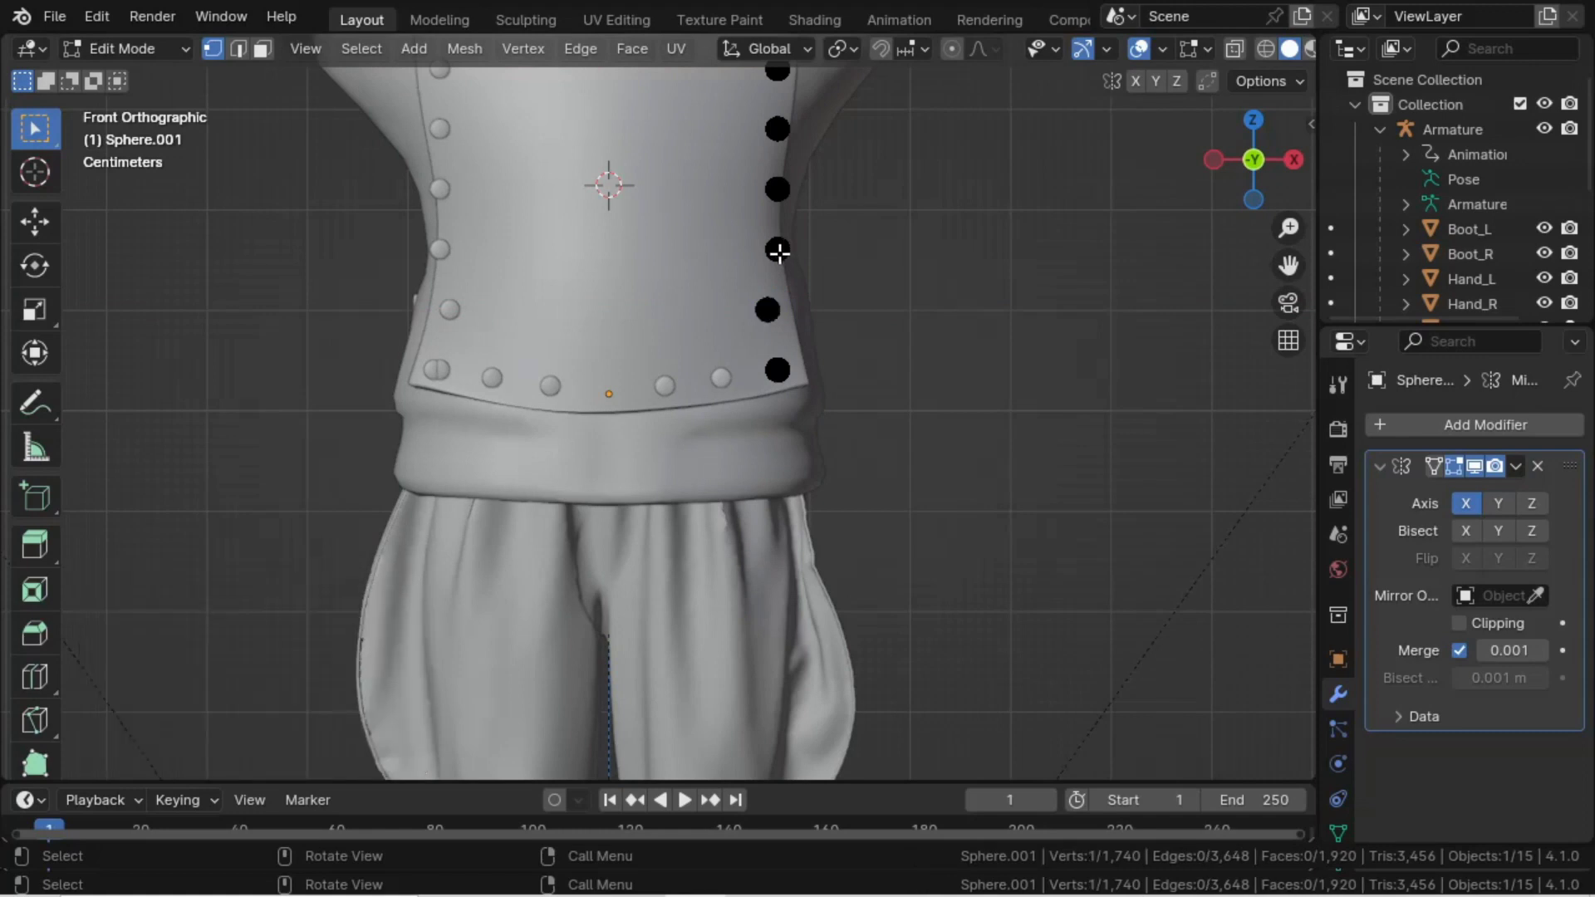
key("l")
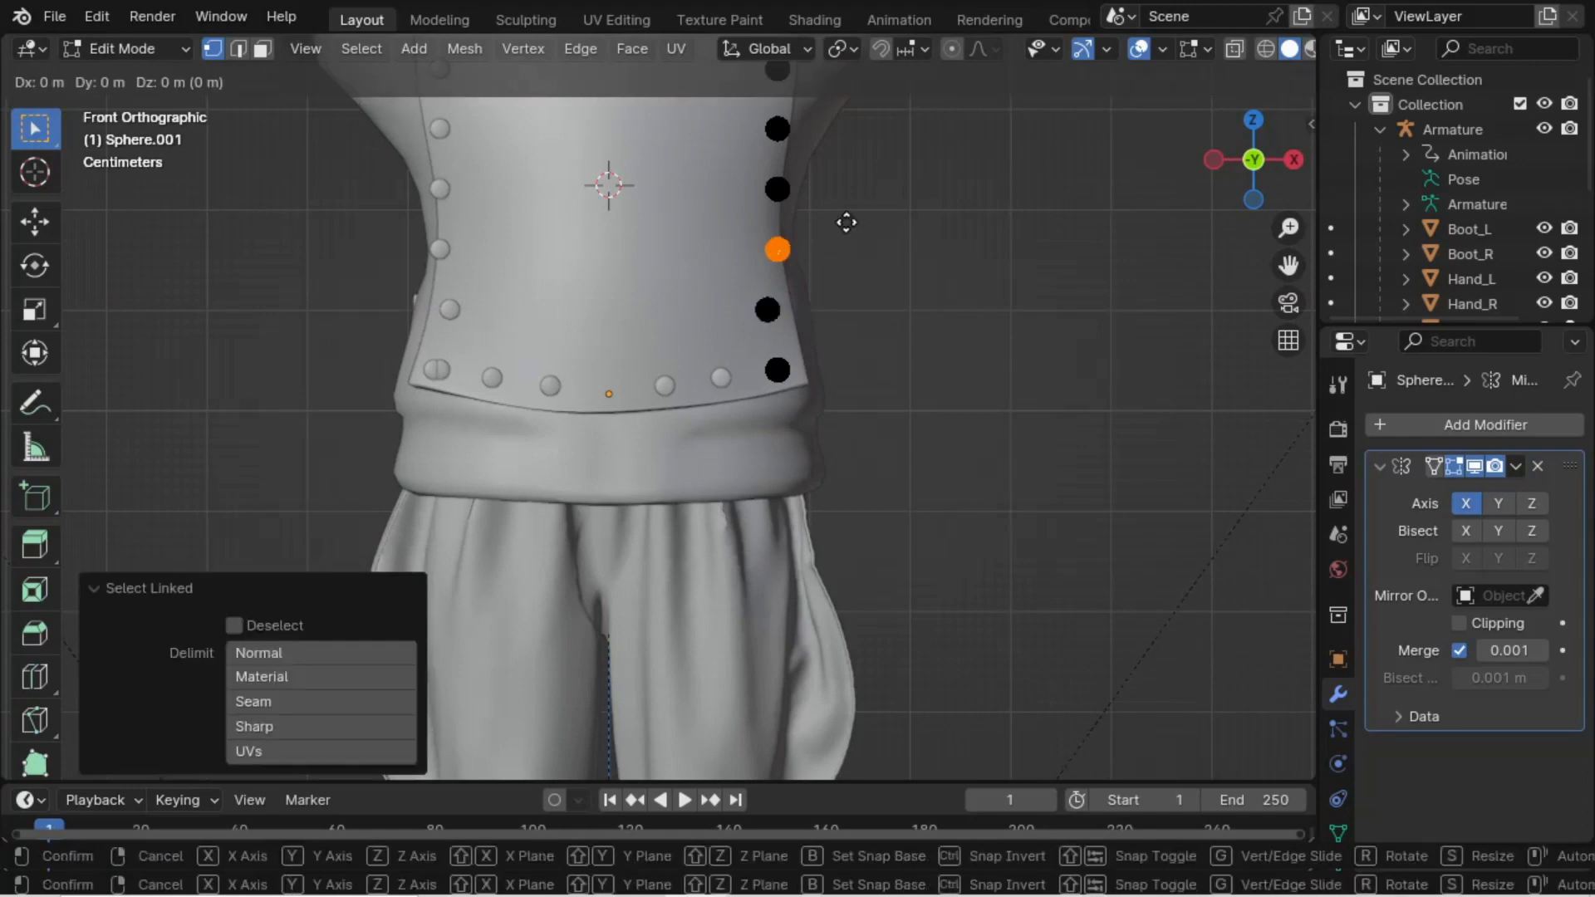
key("x")
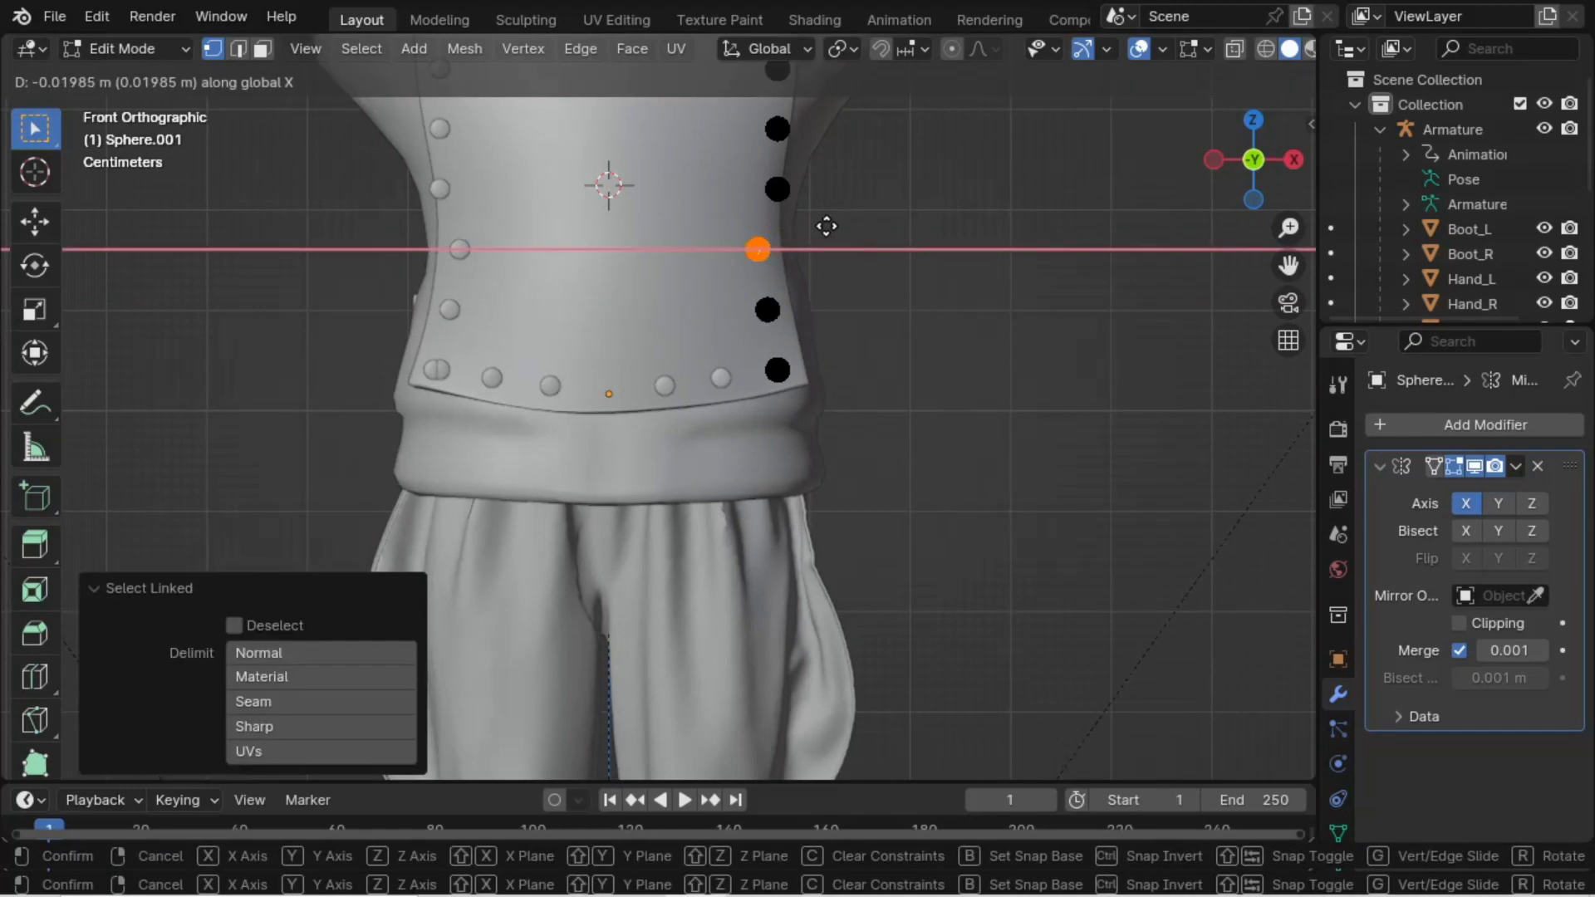
left_click(827, 226)
- Shift the fourth side button from the bottom inward about 0.02 m along X
left_click(783, 195)
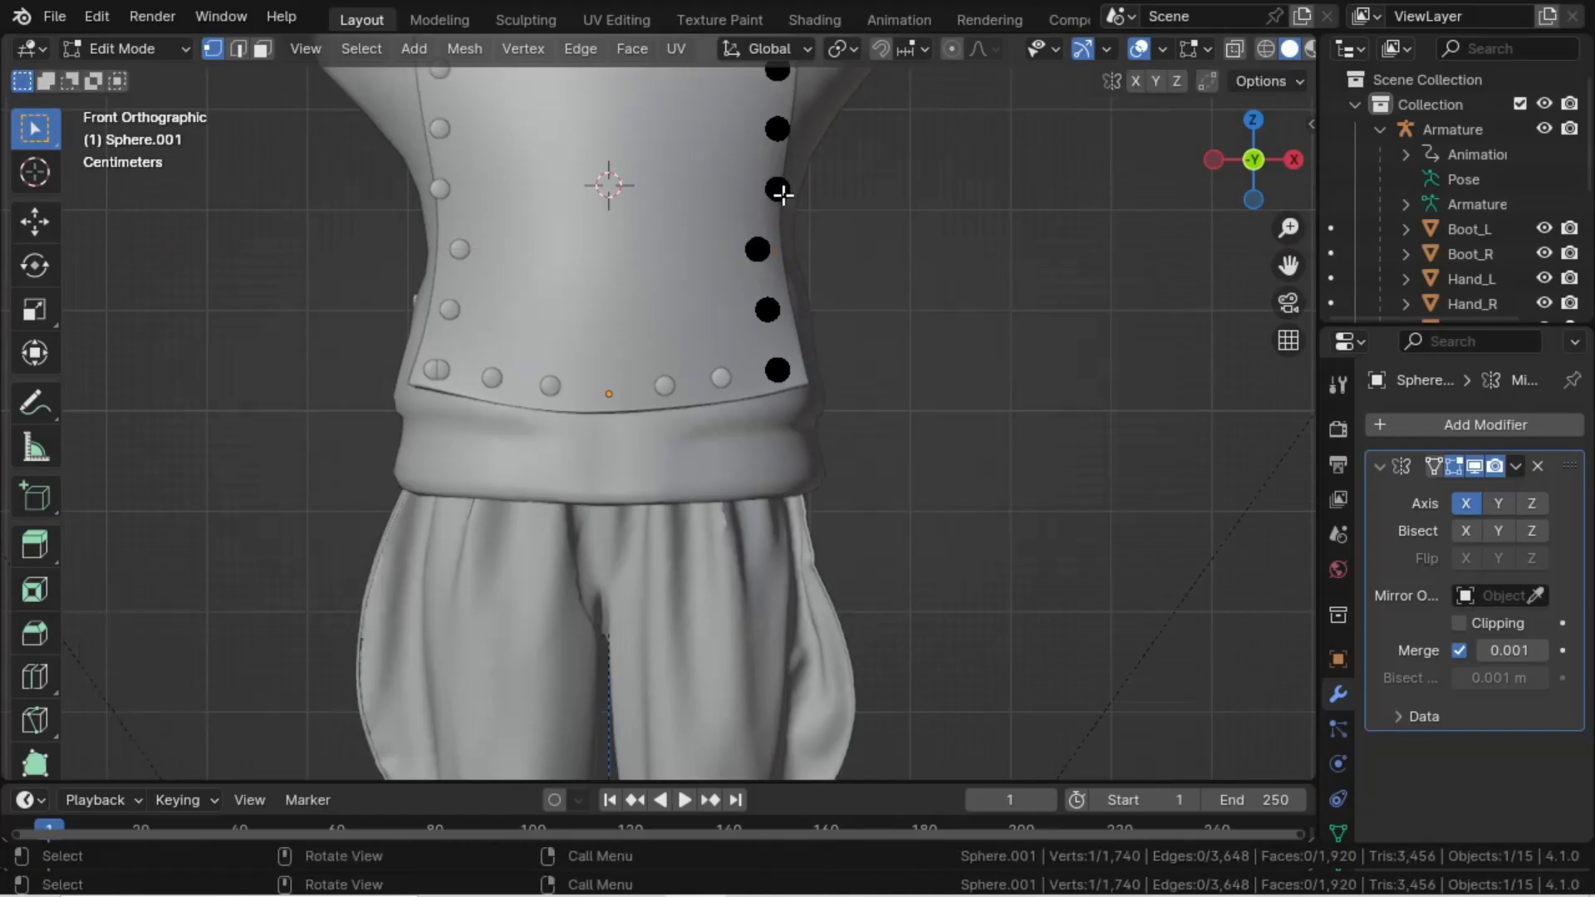
key("l")
key("g")
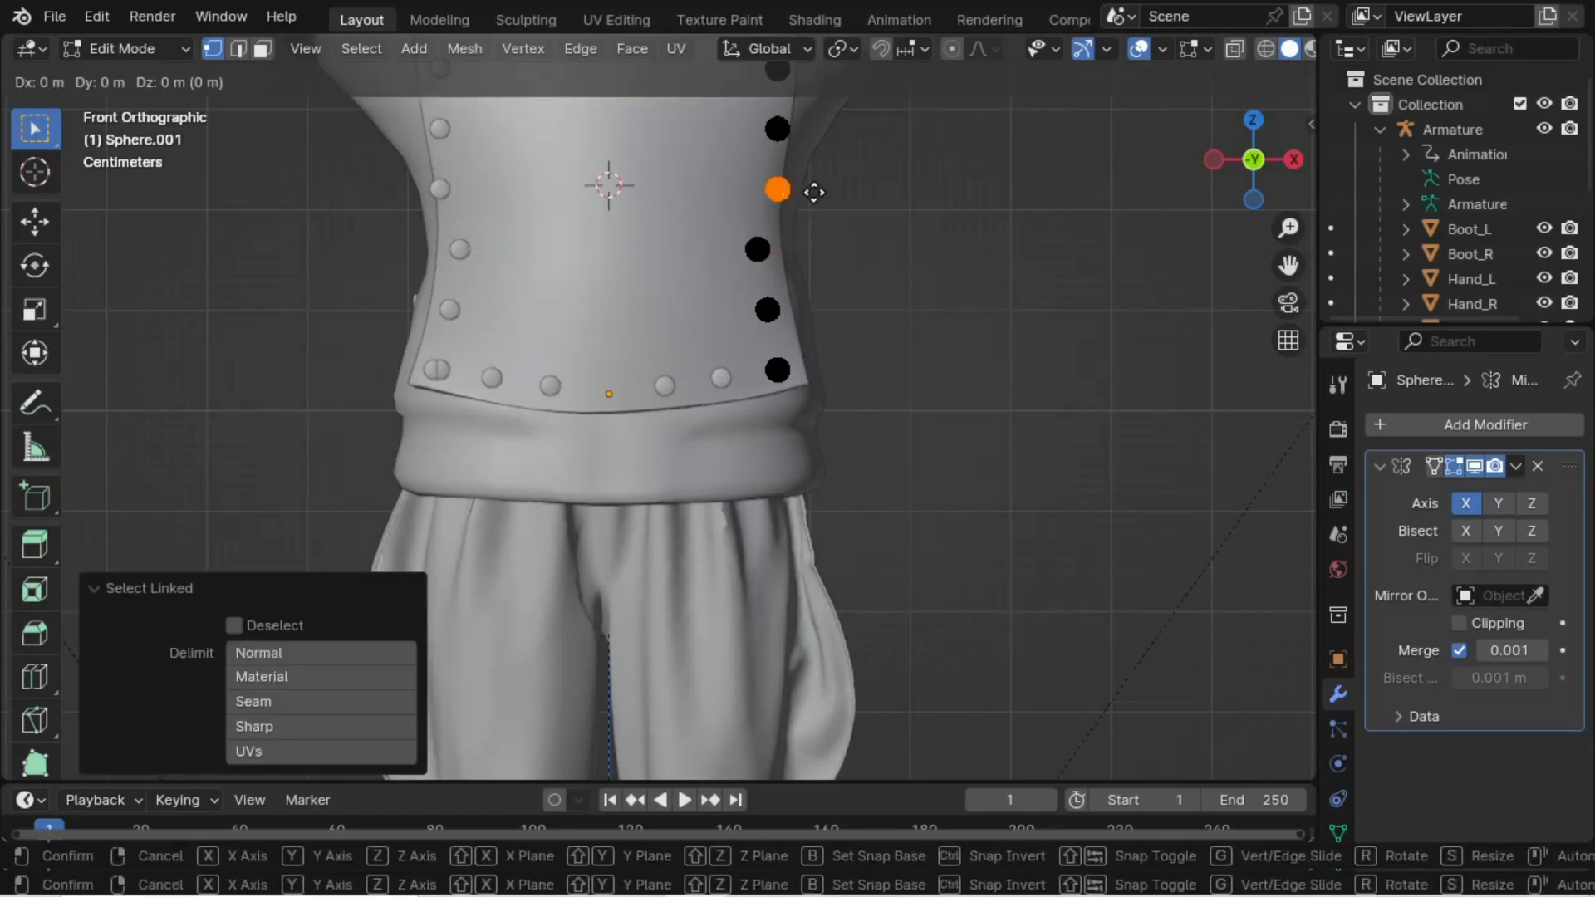
key("x")
left_click(793, 196)
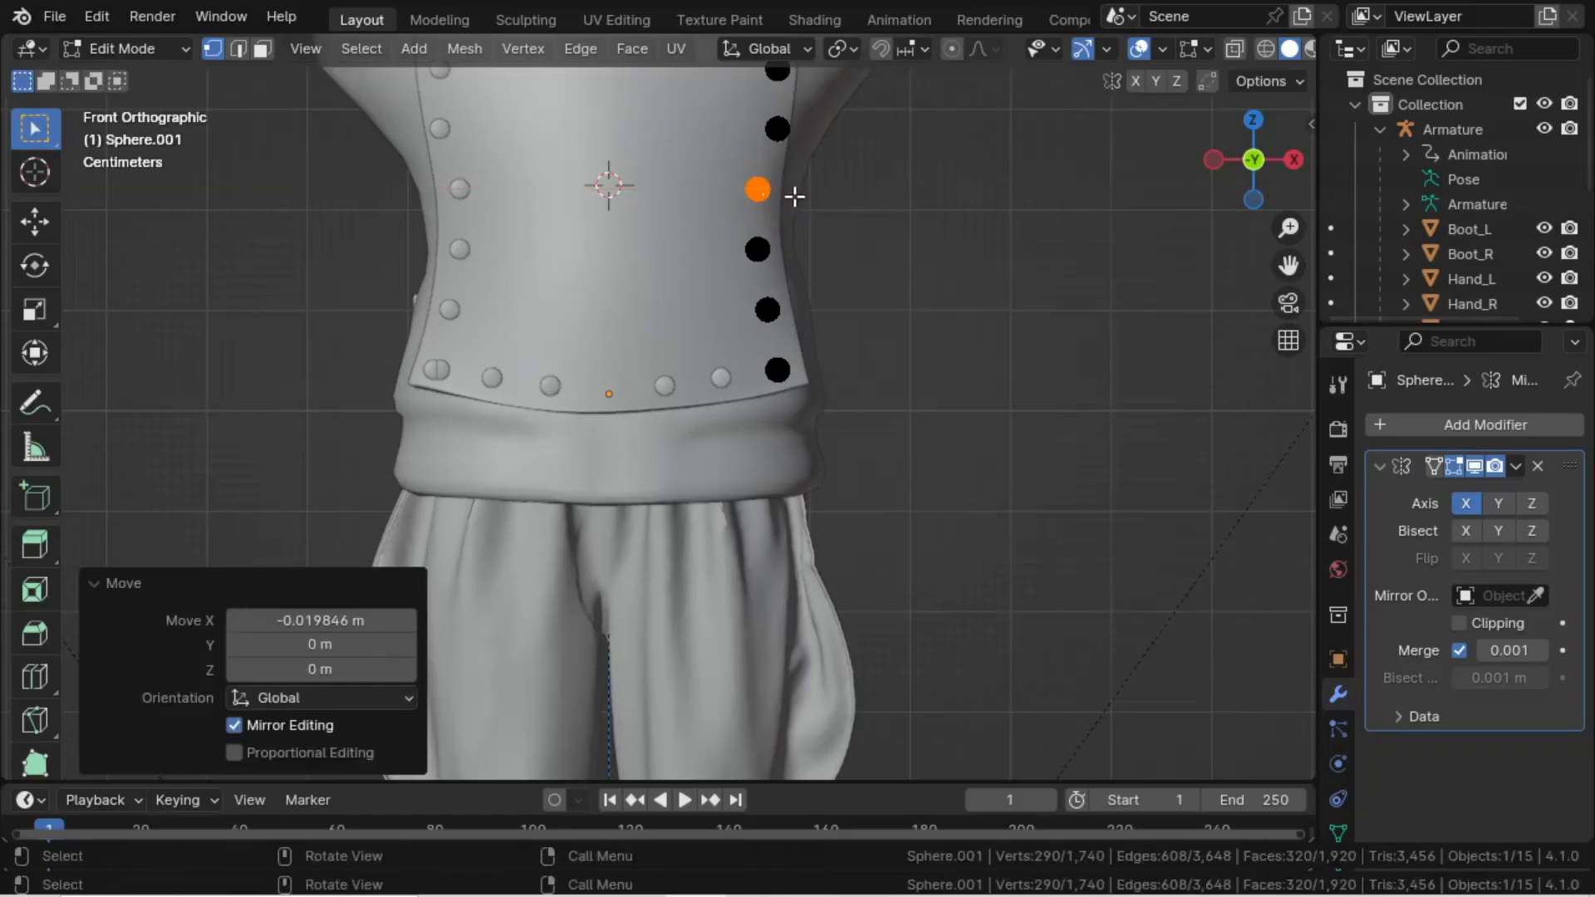
- Shift the second side button from the top inward about 0.012 m along X
middle_click_drag(808, 171, 844, 307, "shift")
left_click(817, 257)
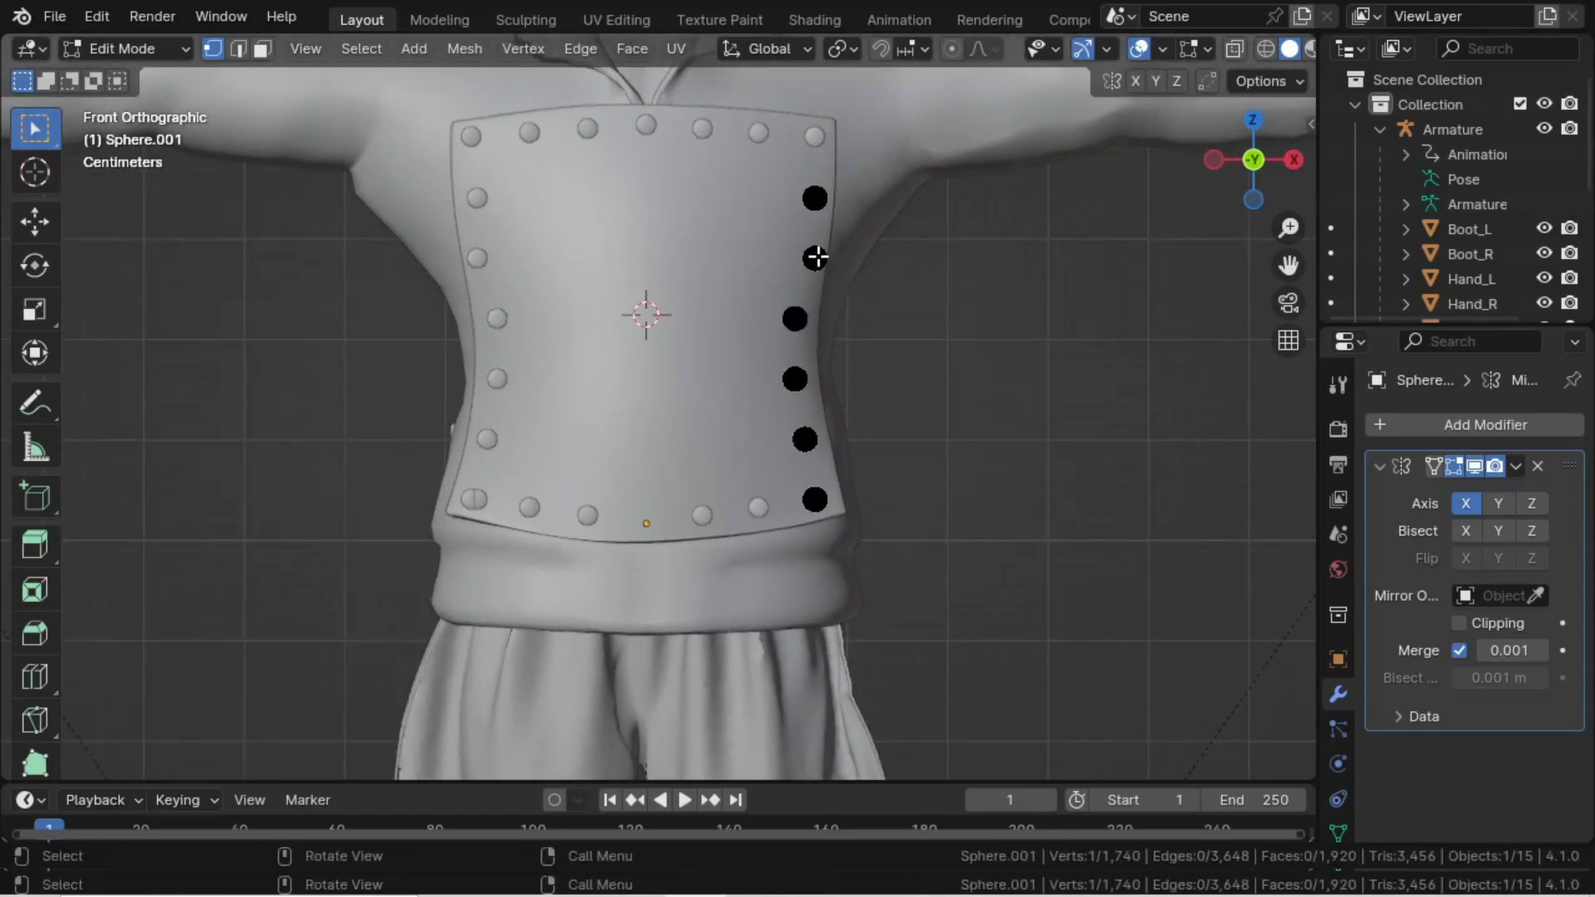
key("l")
key("g")
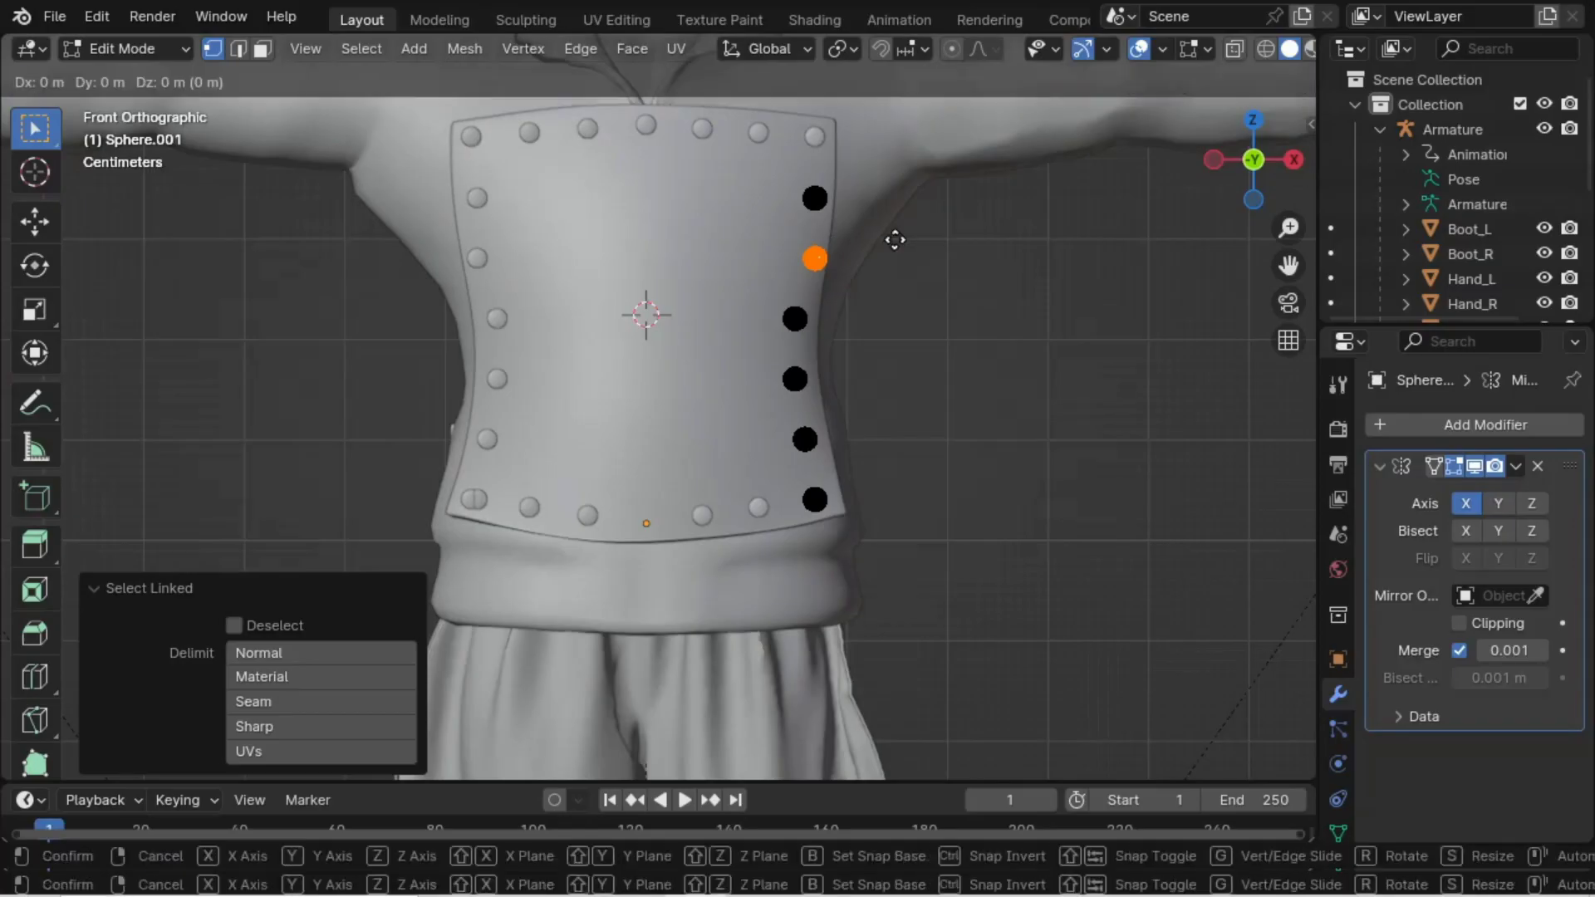
key("y")
key("Escape")
key("g")
key("x")
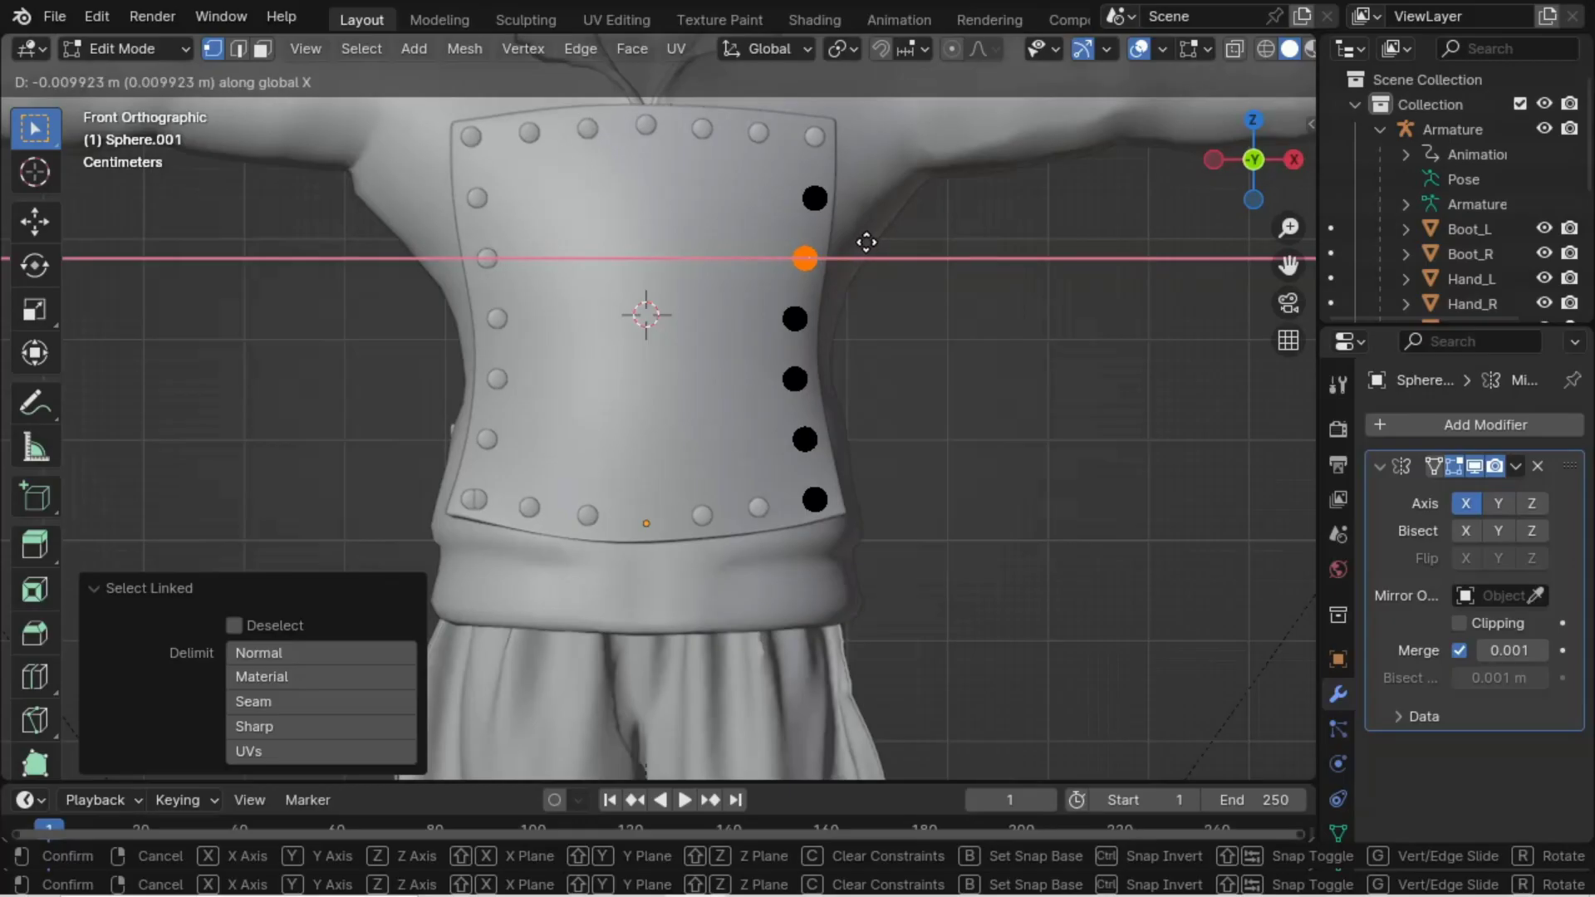
left_click(864, 242)
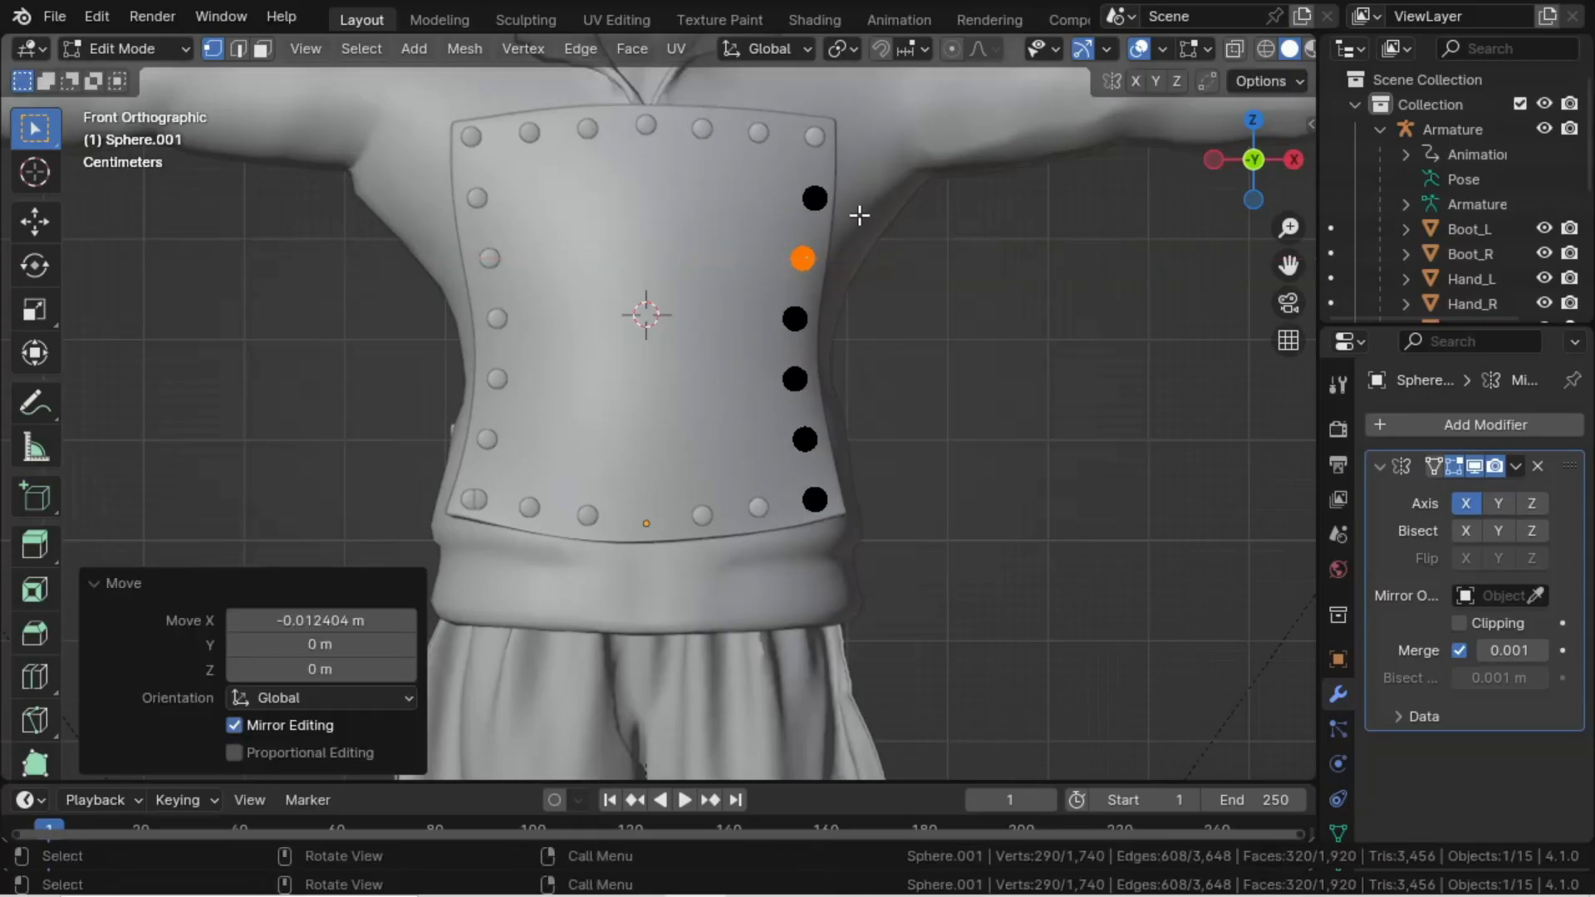
- Shift the topmost side button inward about 0.005 m along X
left_click(813, 198)
key("l")
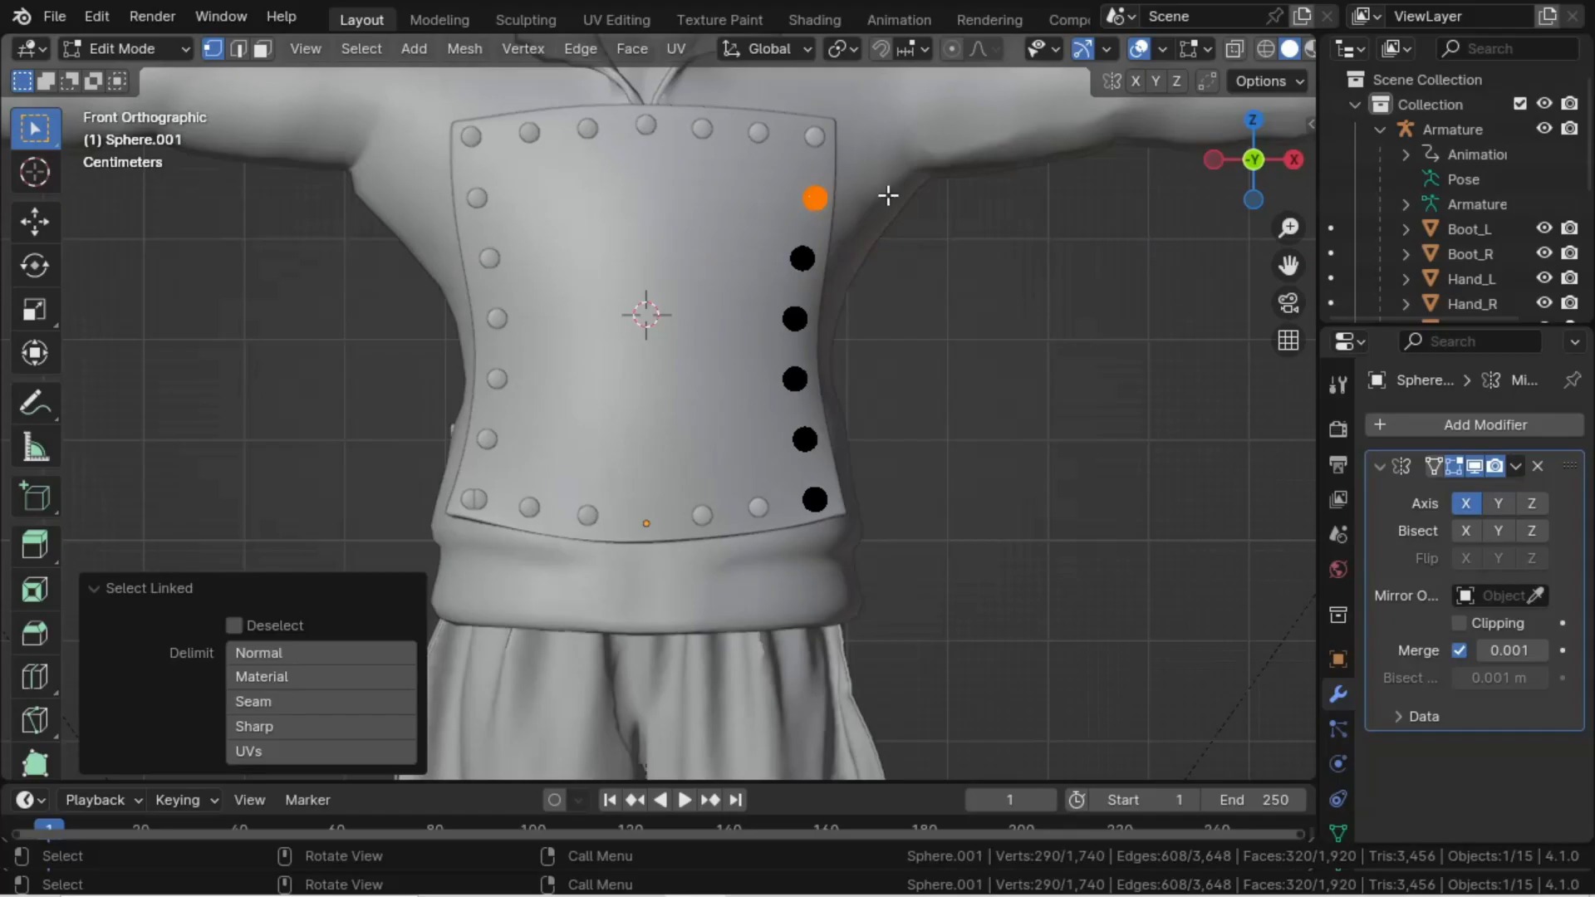
key("g")
key("x")
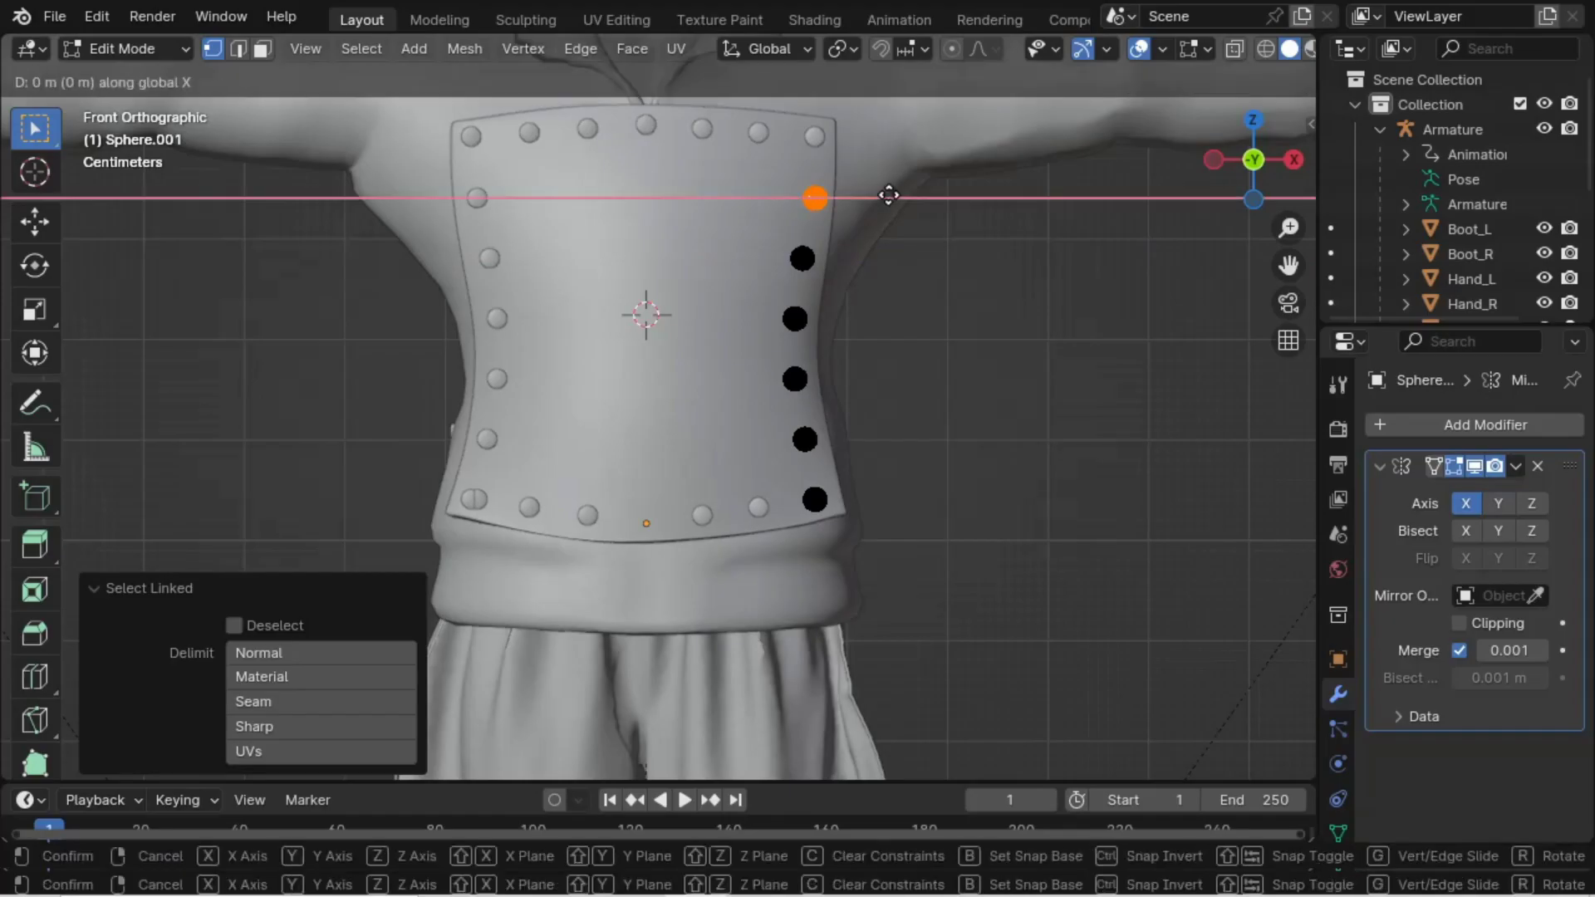
left_click(883, 195)
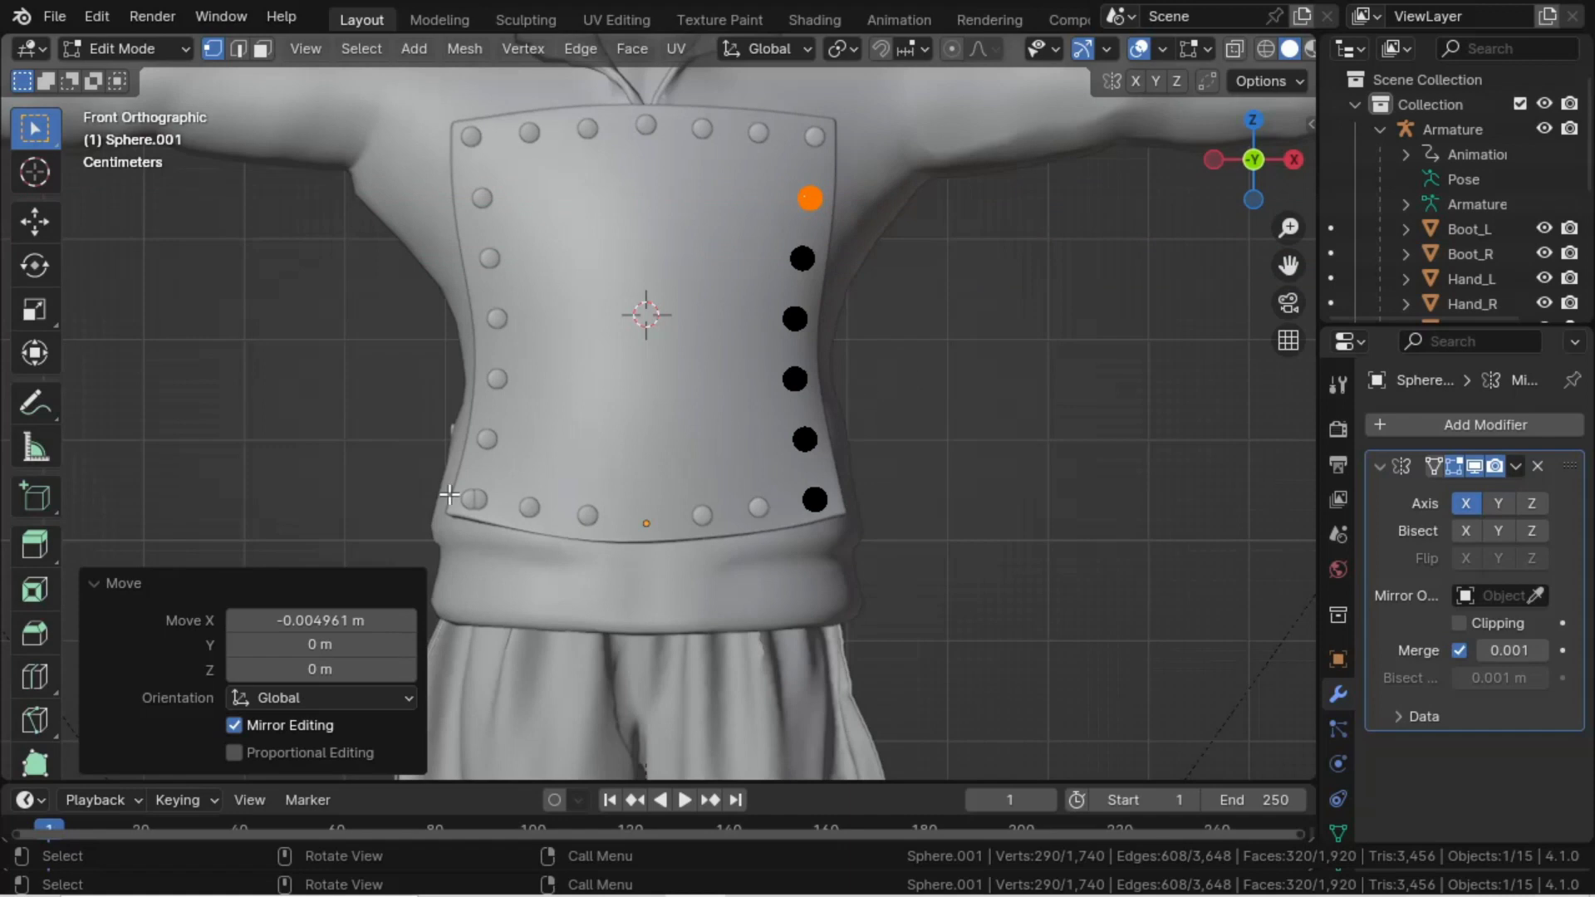
- Leave mesh editing and apply the side buttons' Mirror modifier
key("Tab")
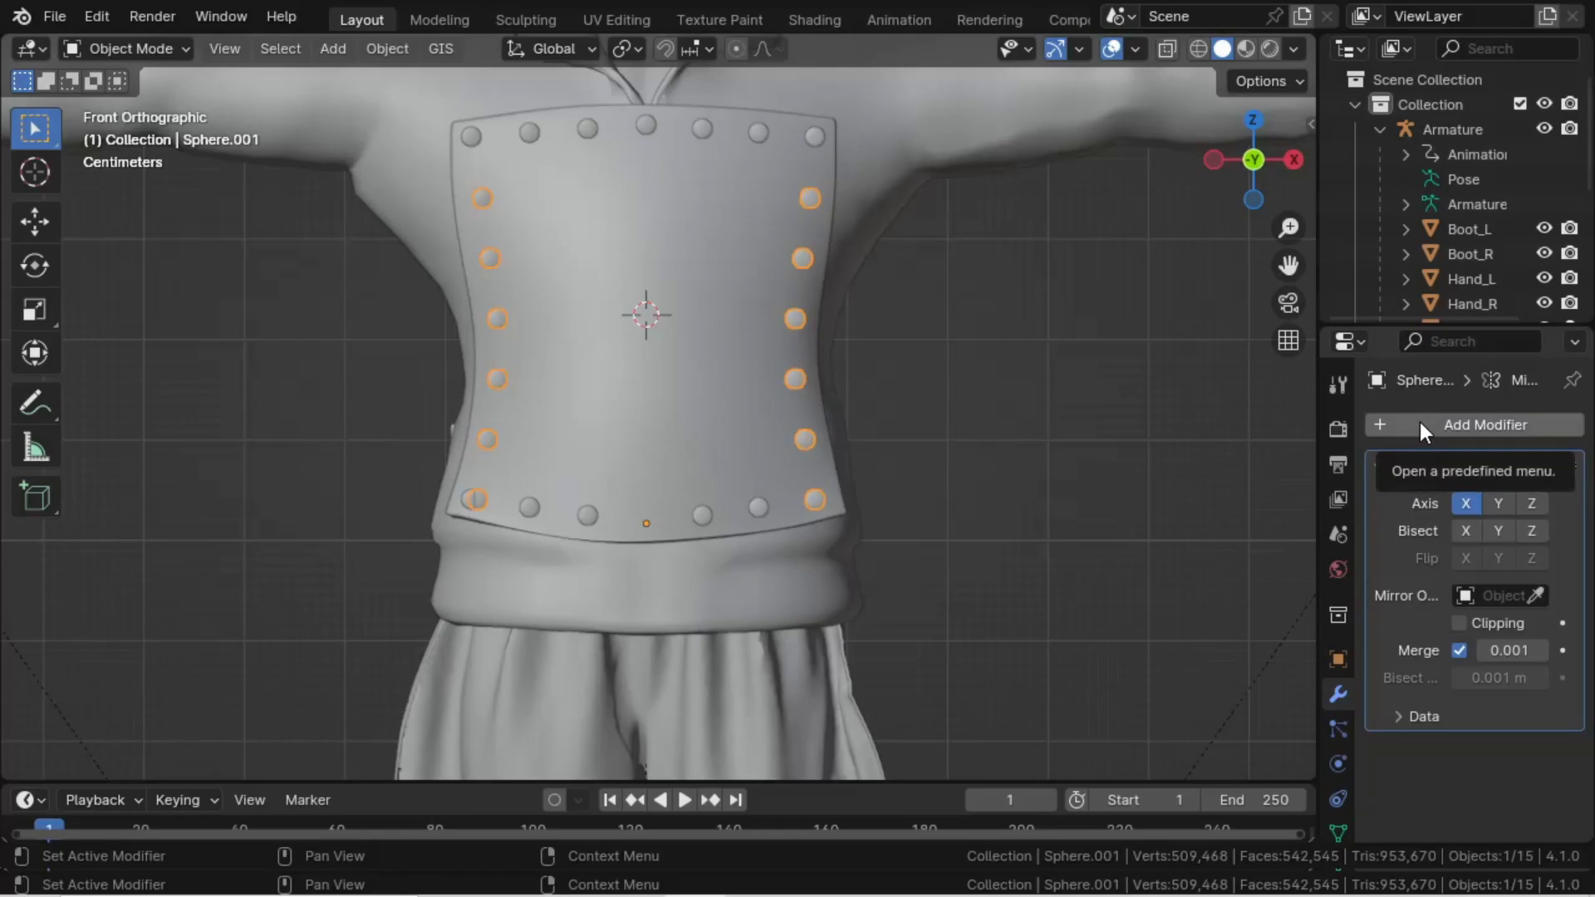
left_click(1514, 467)
left_click(1412, 495)
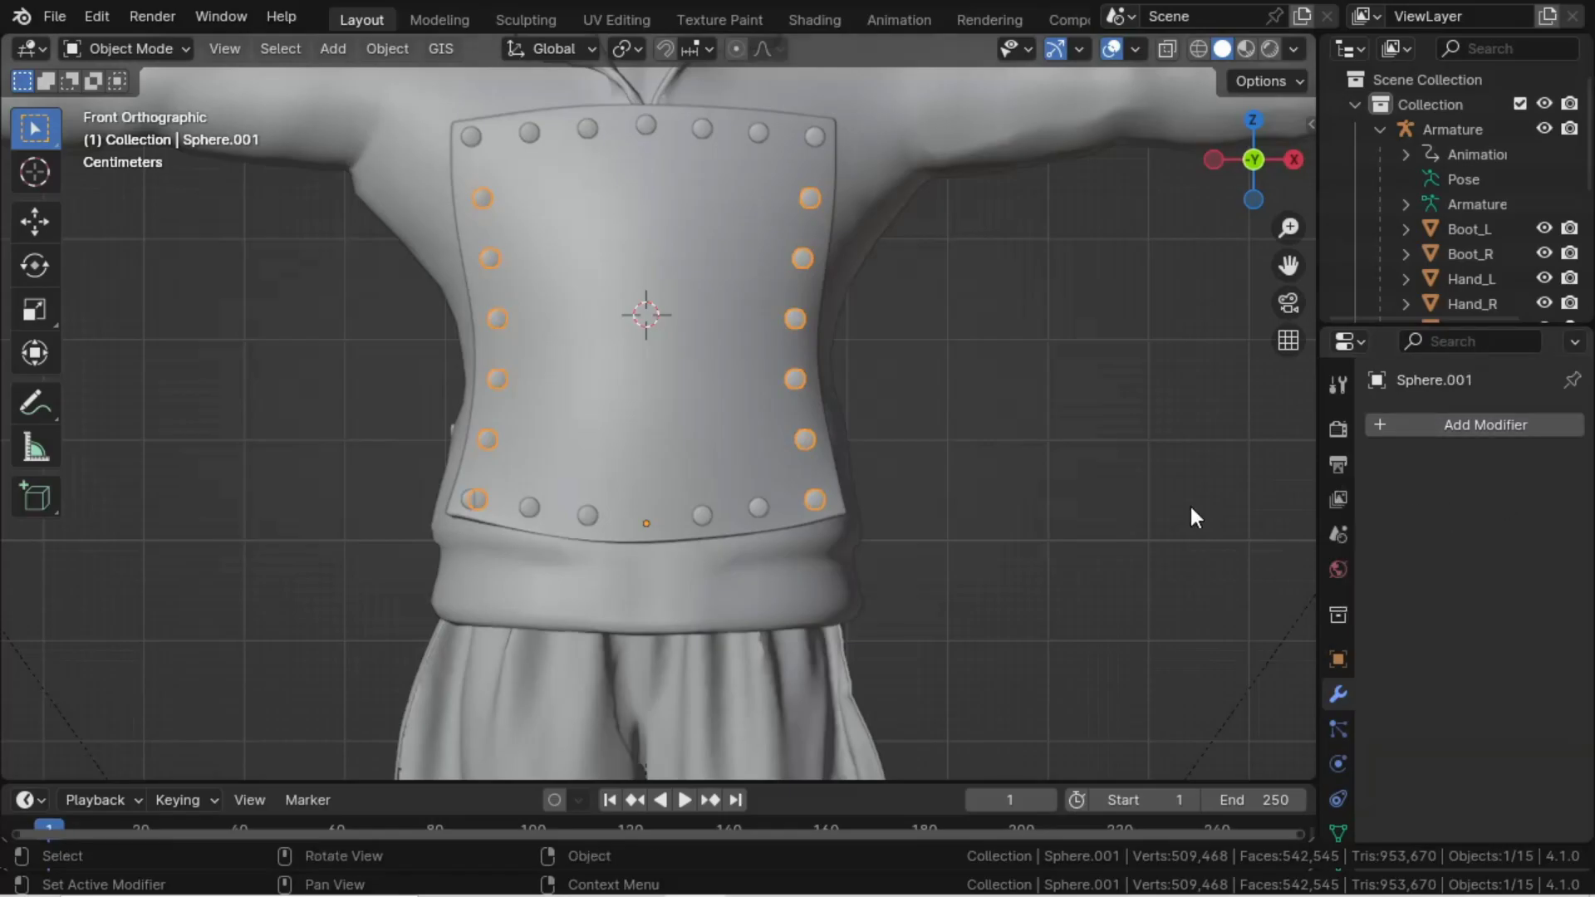
- Delete the lowest button of both side columns, which overlap the bottom row's corner buttons
key("Tab")
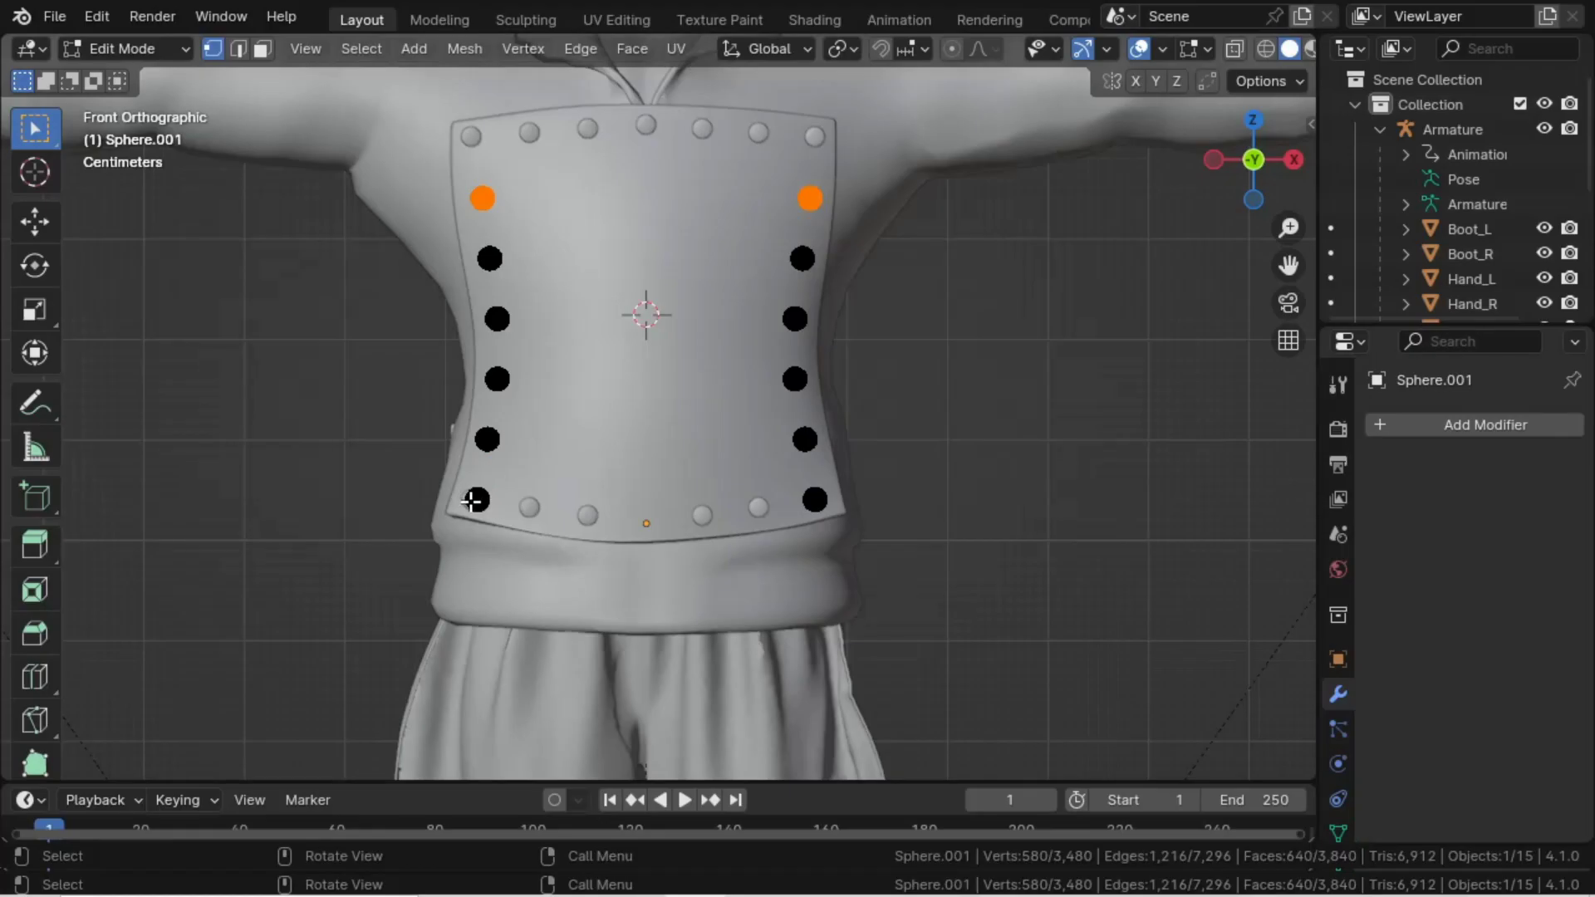
key("alt+a")
key("l")
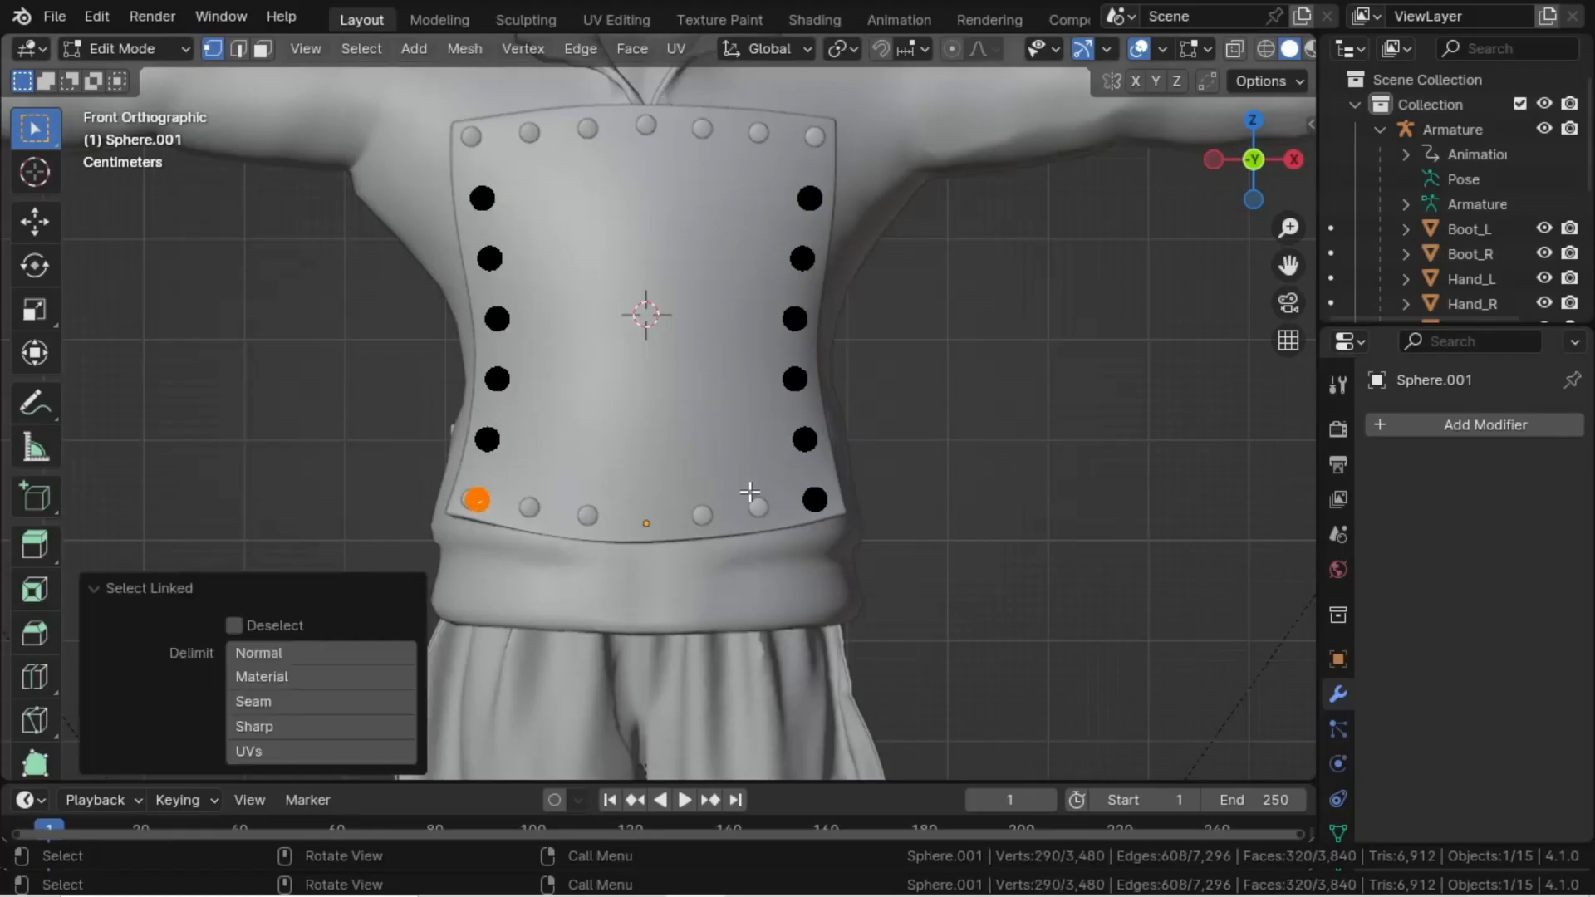
key("l")
key("g")
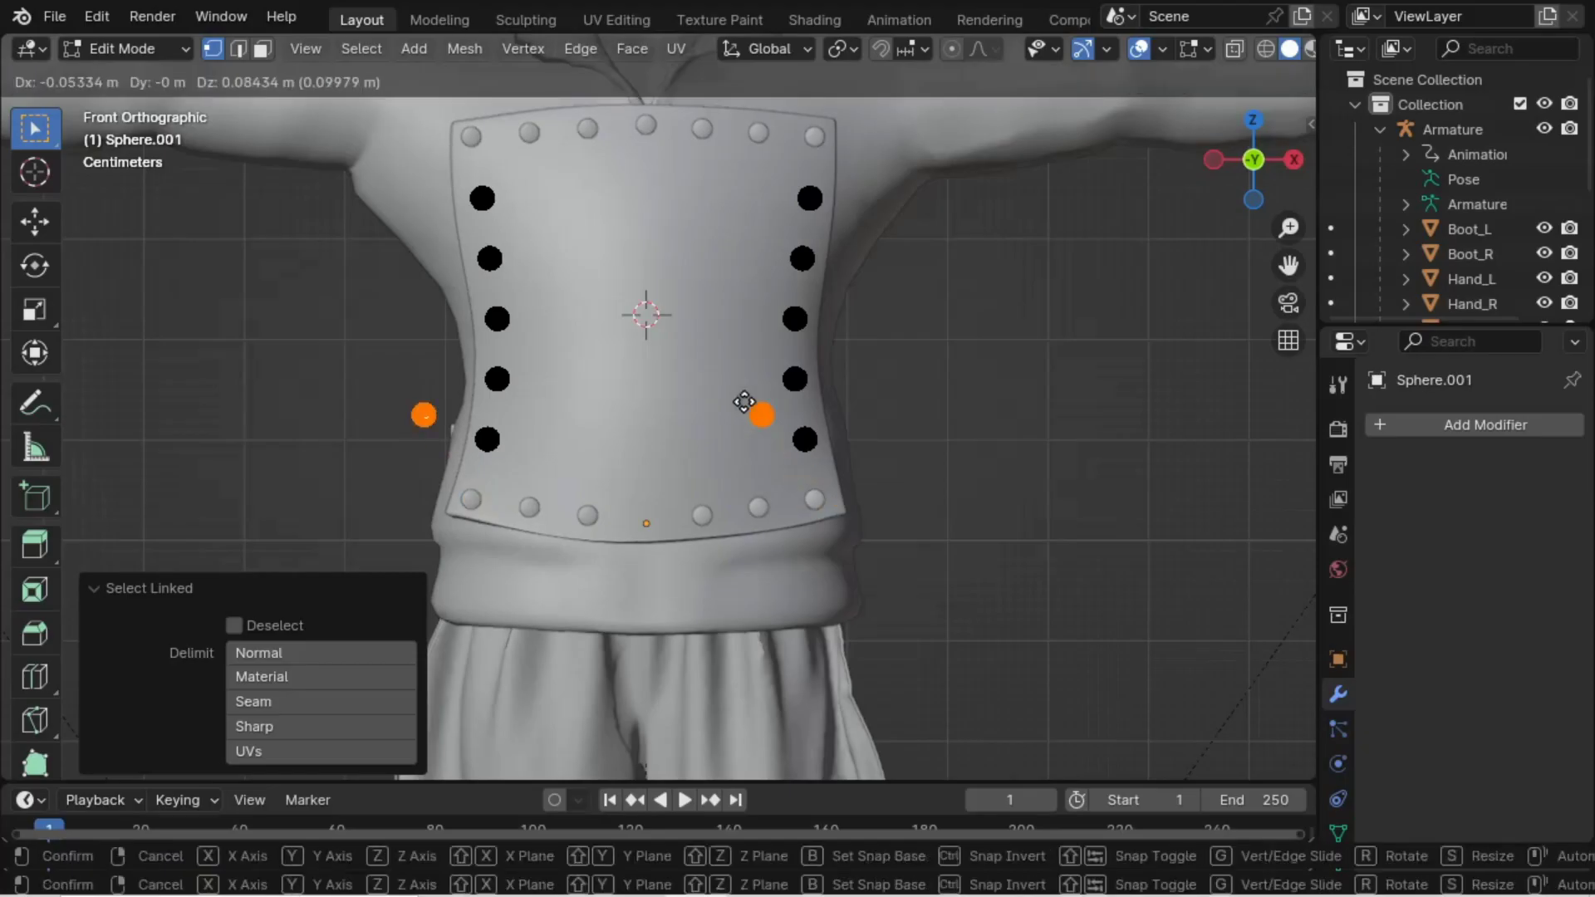
key("Escape")
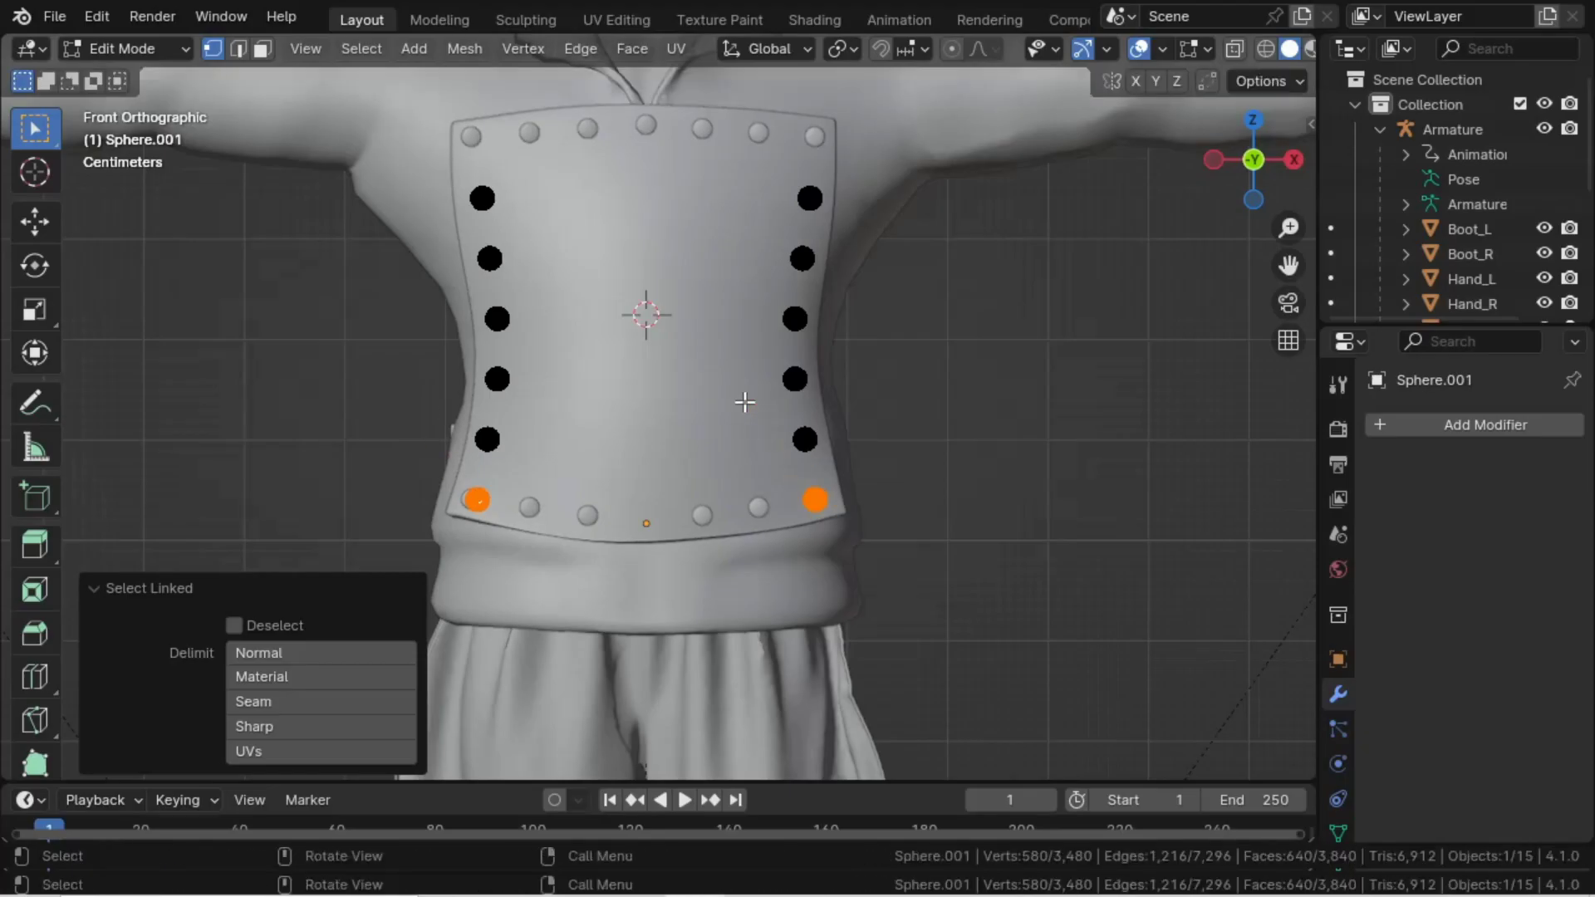
key("x")
left_click(744, 402)
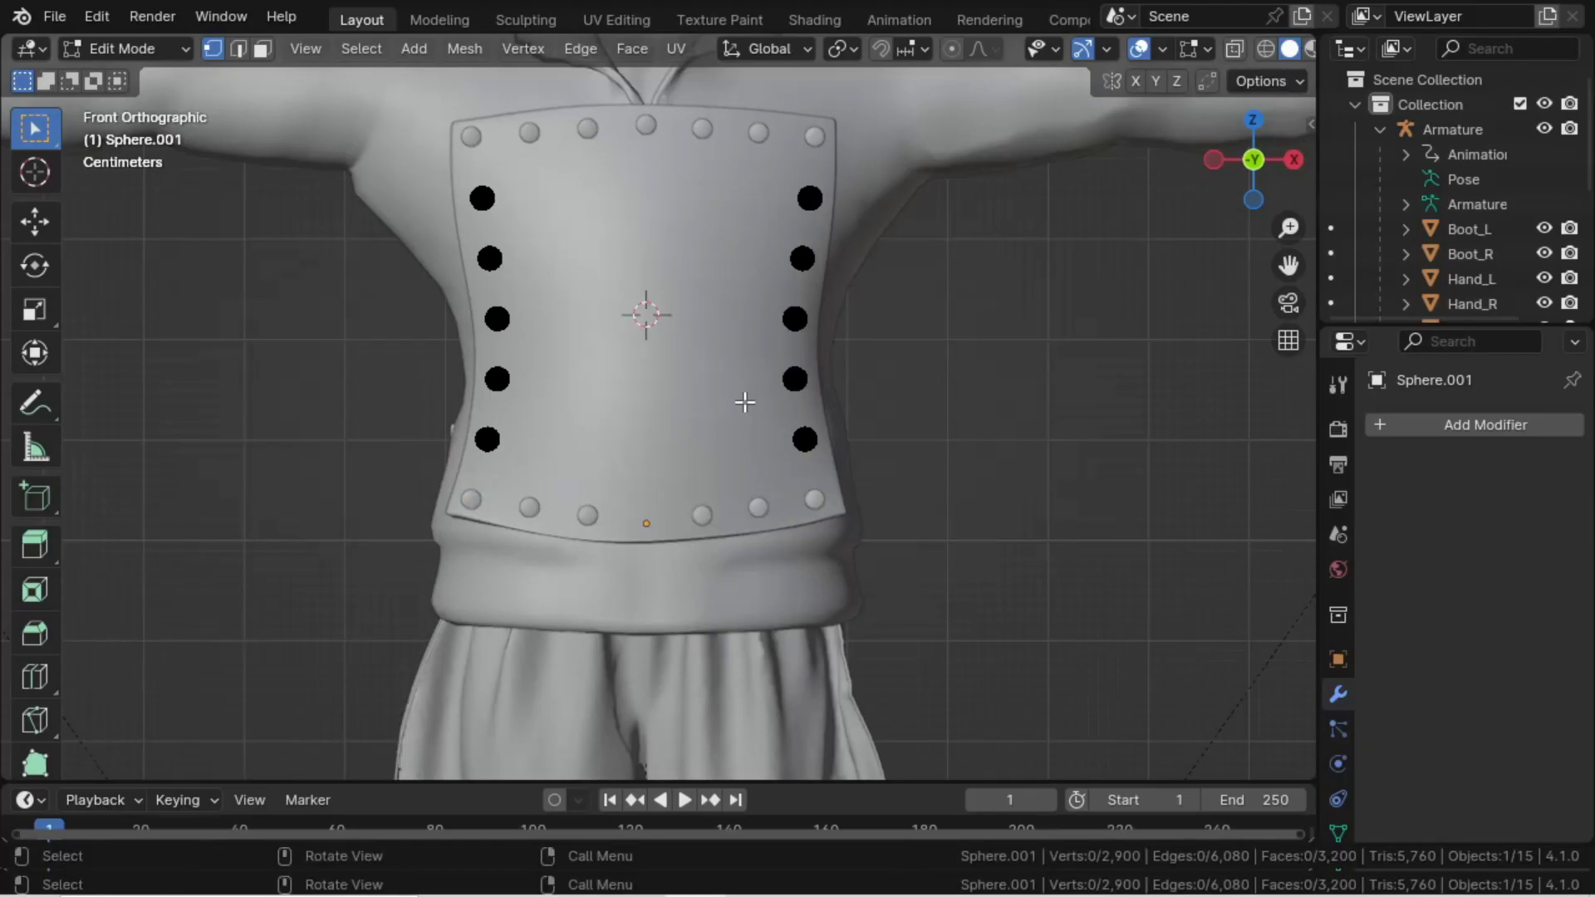
key("Tab")
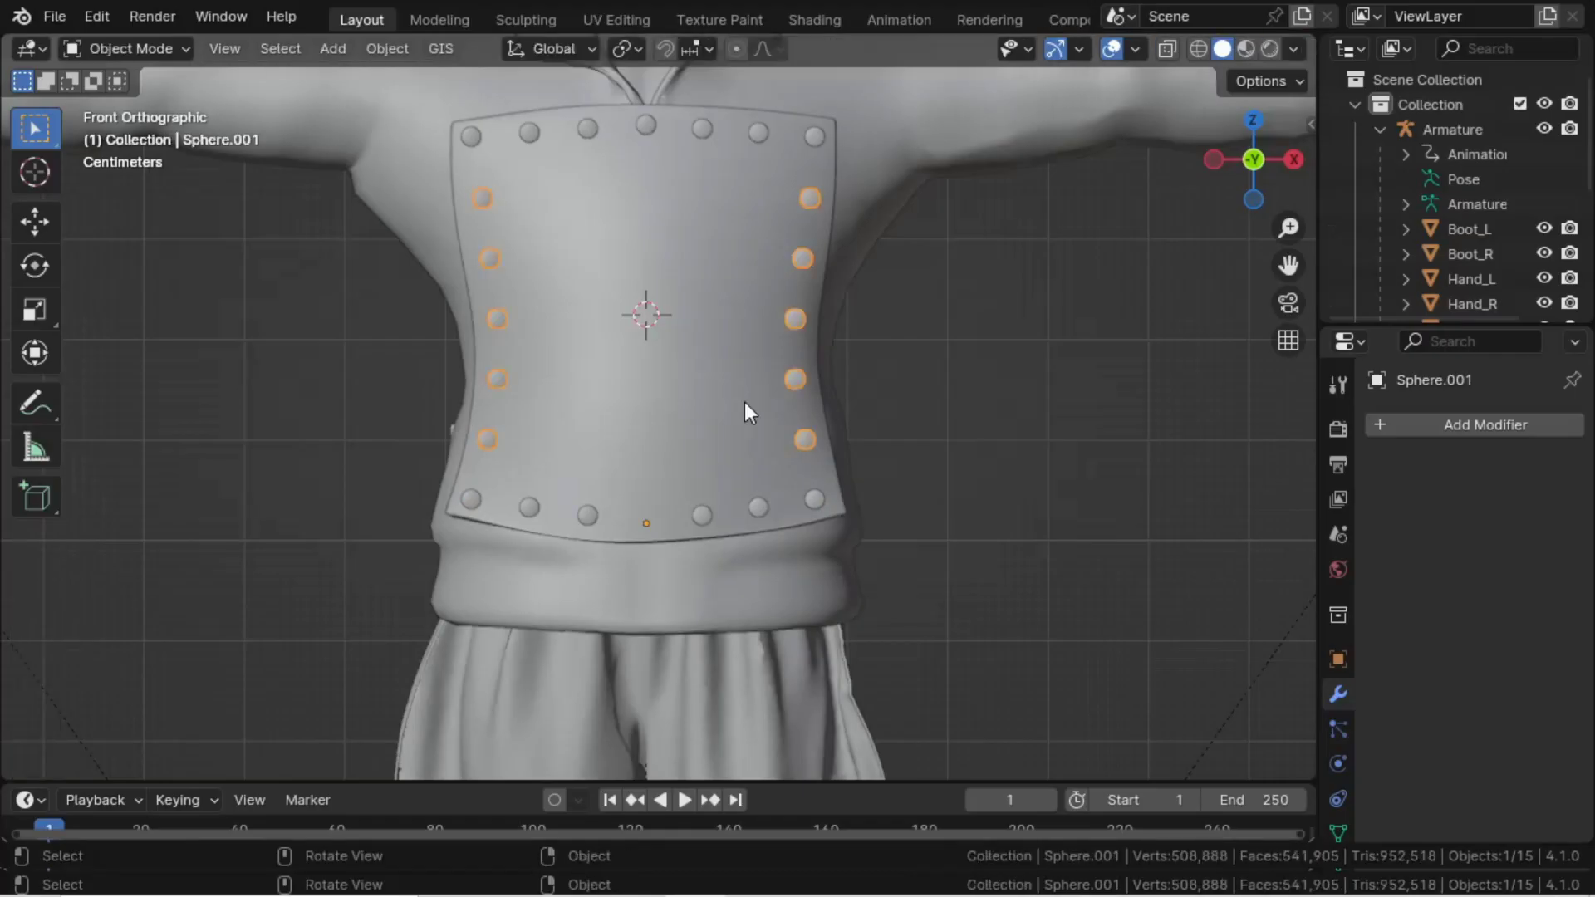
- Deselect the side buttons and open the upper button row's mesh for editing
left_click(995, 461)
middle_click_drag(990, 461, 874, 560)
middle_click_drag(607, 486, 613, 382)
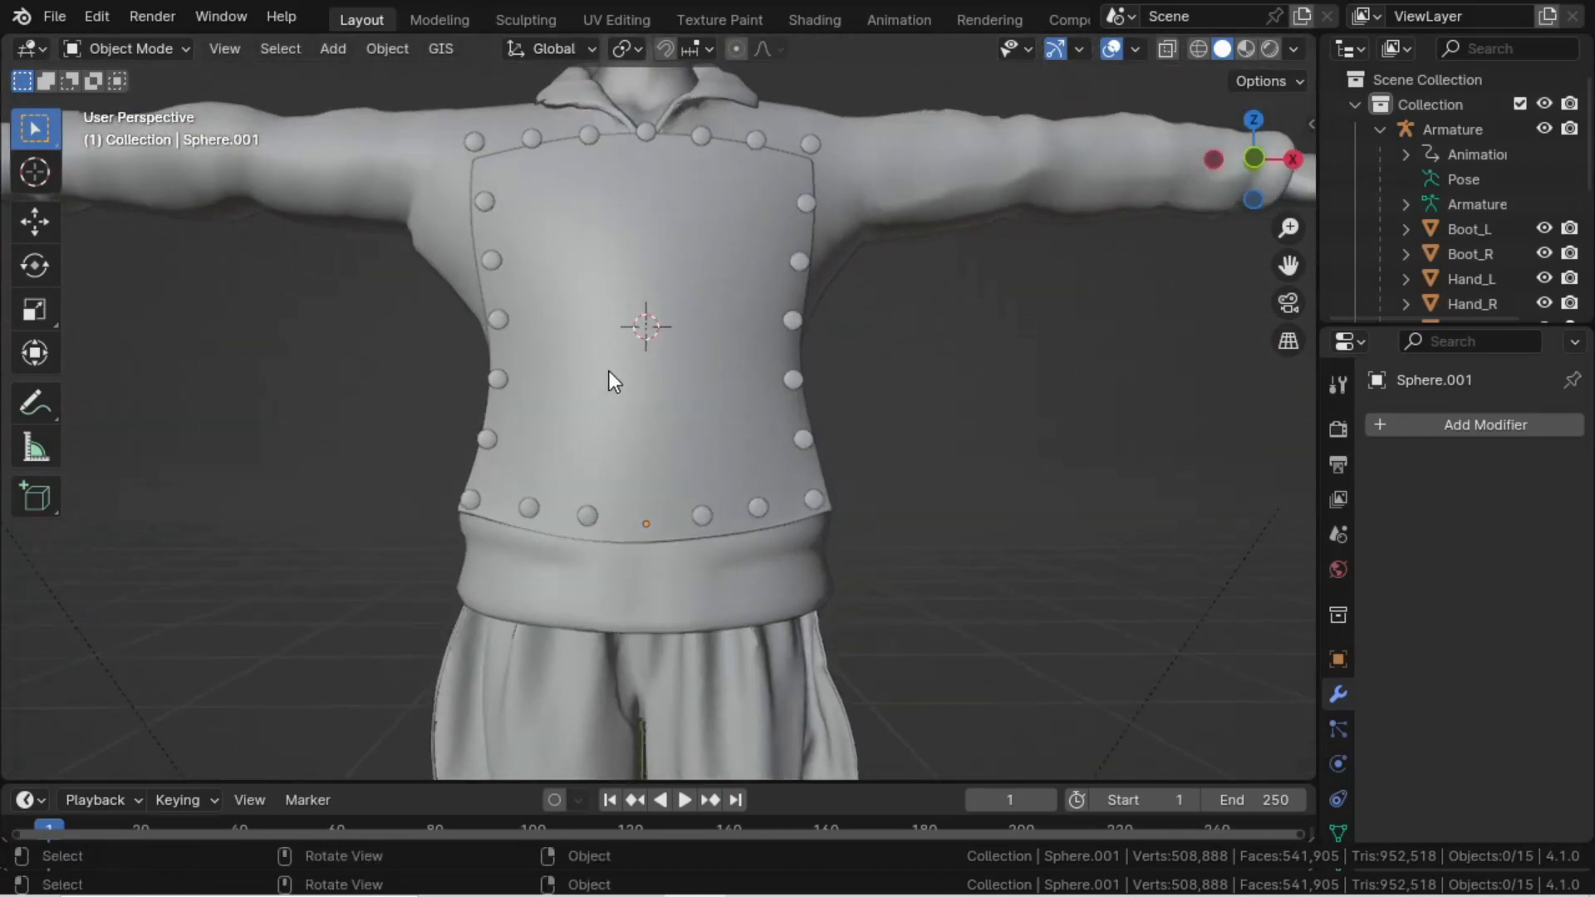
left_click(645, 121)
key("Tab")
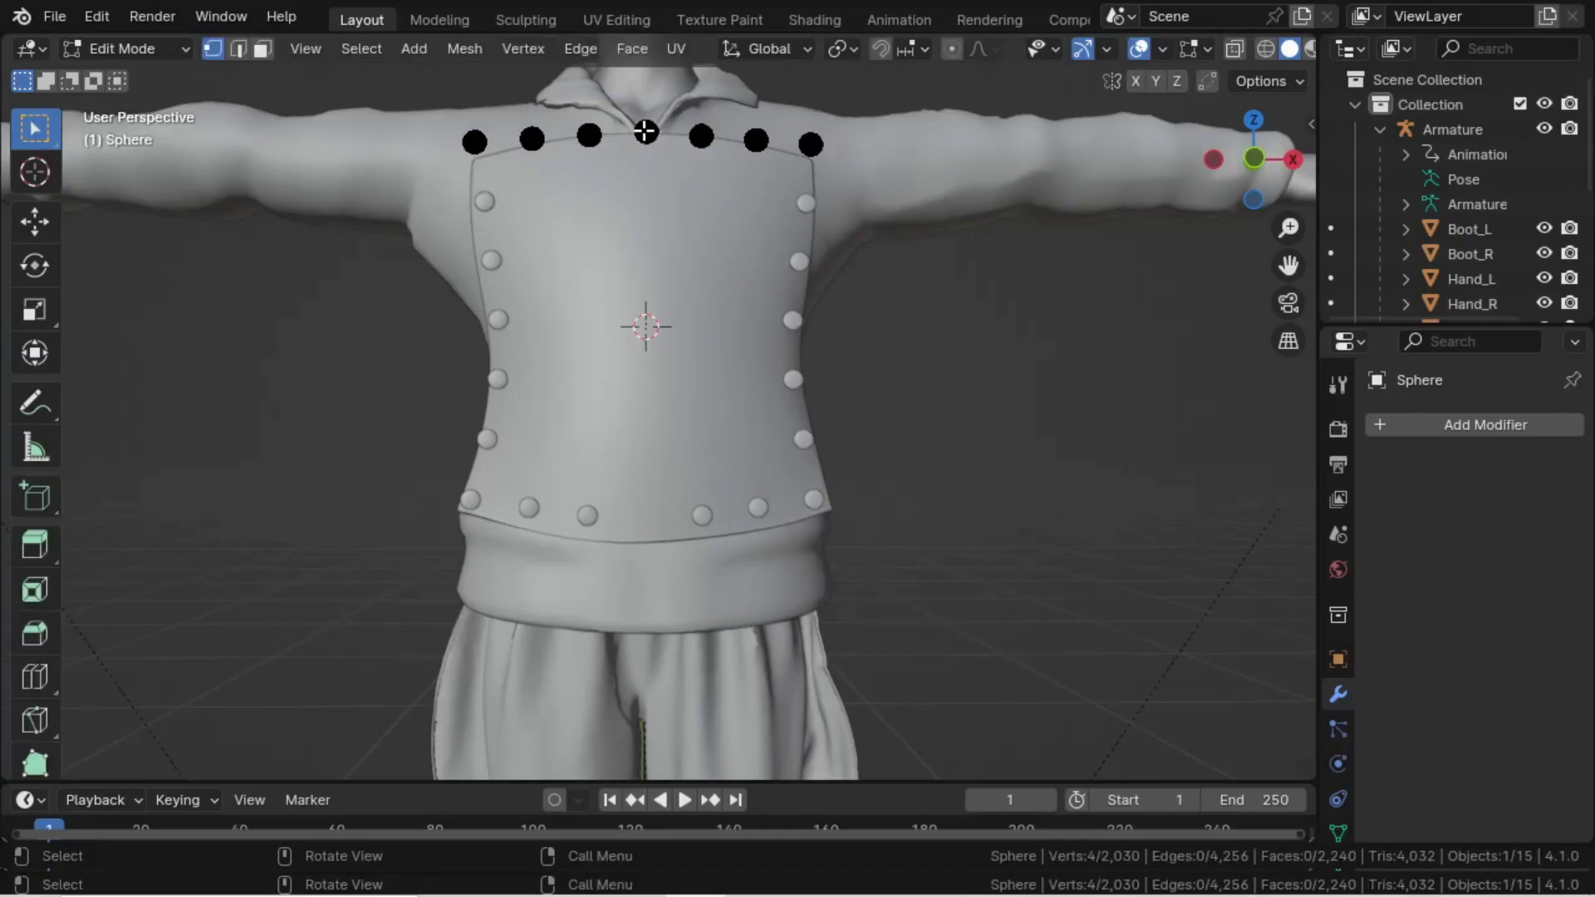
key("l")
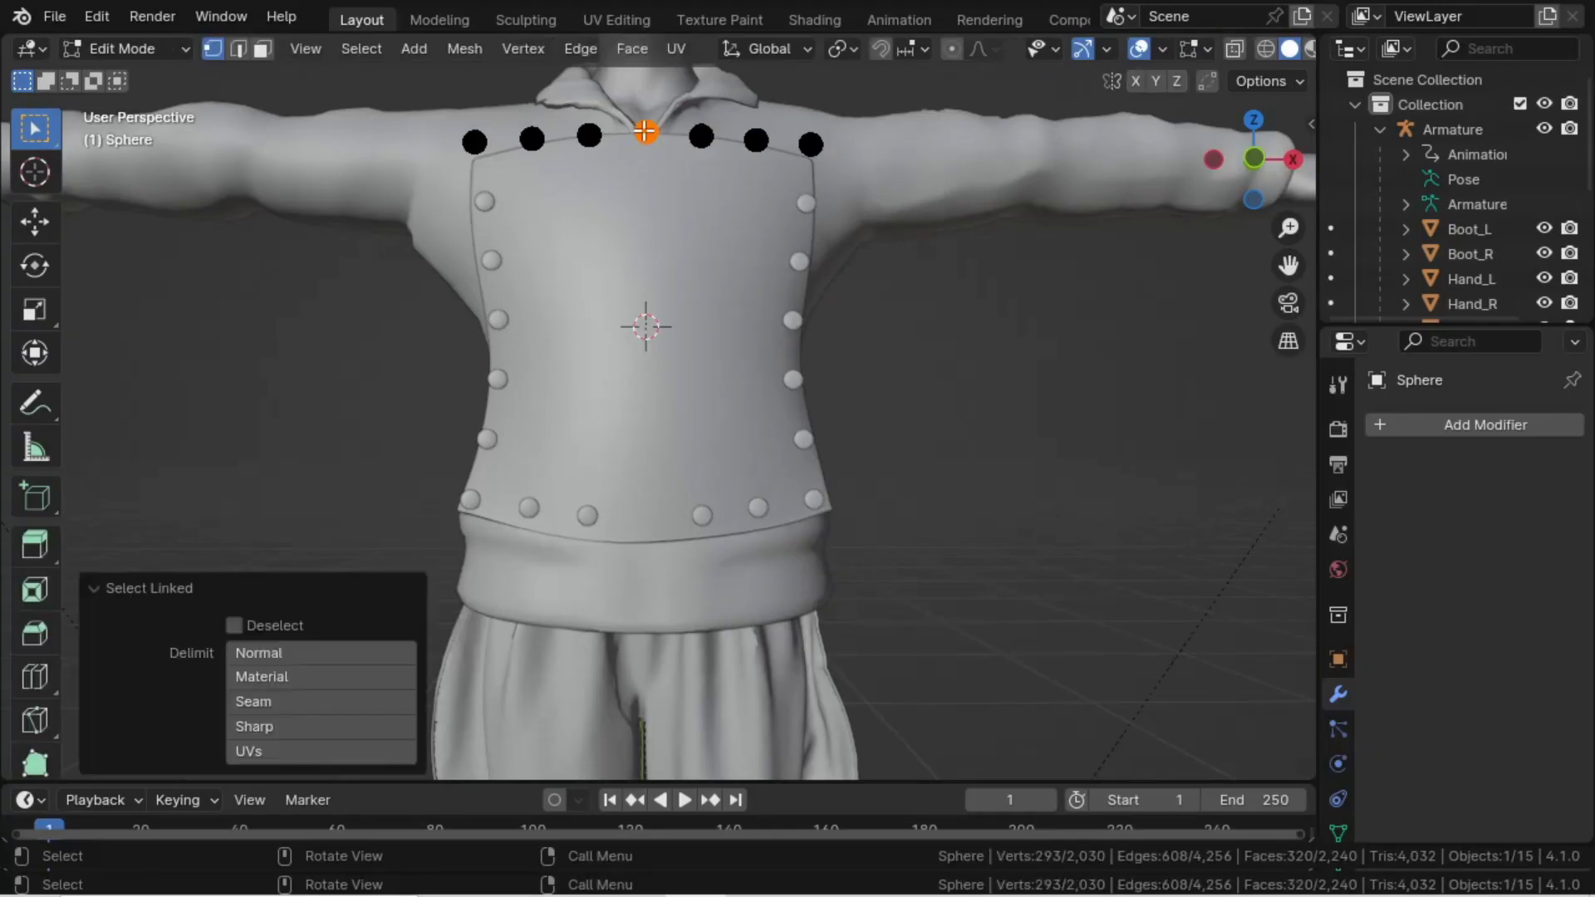
key("g")
right_click(664, 166)
left_click(645, 133)
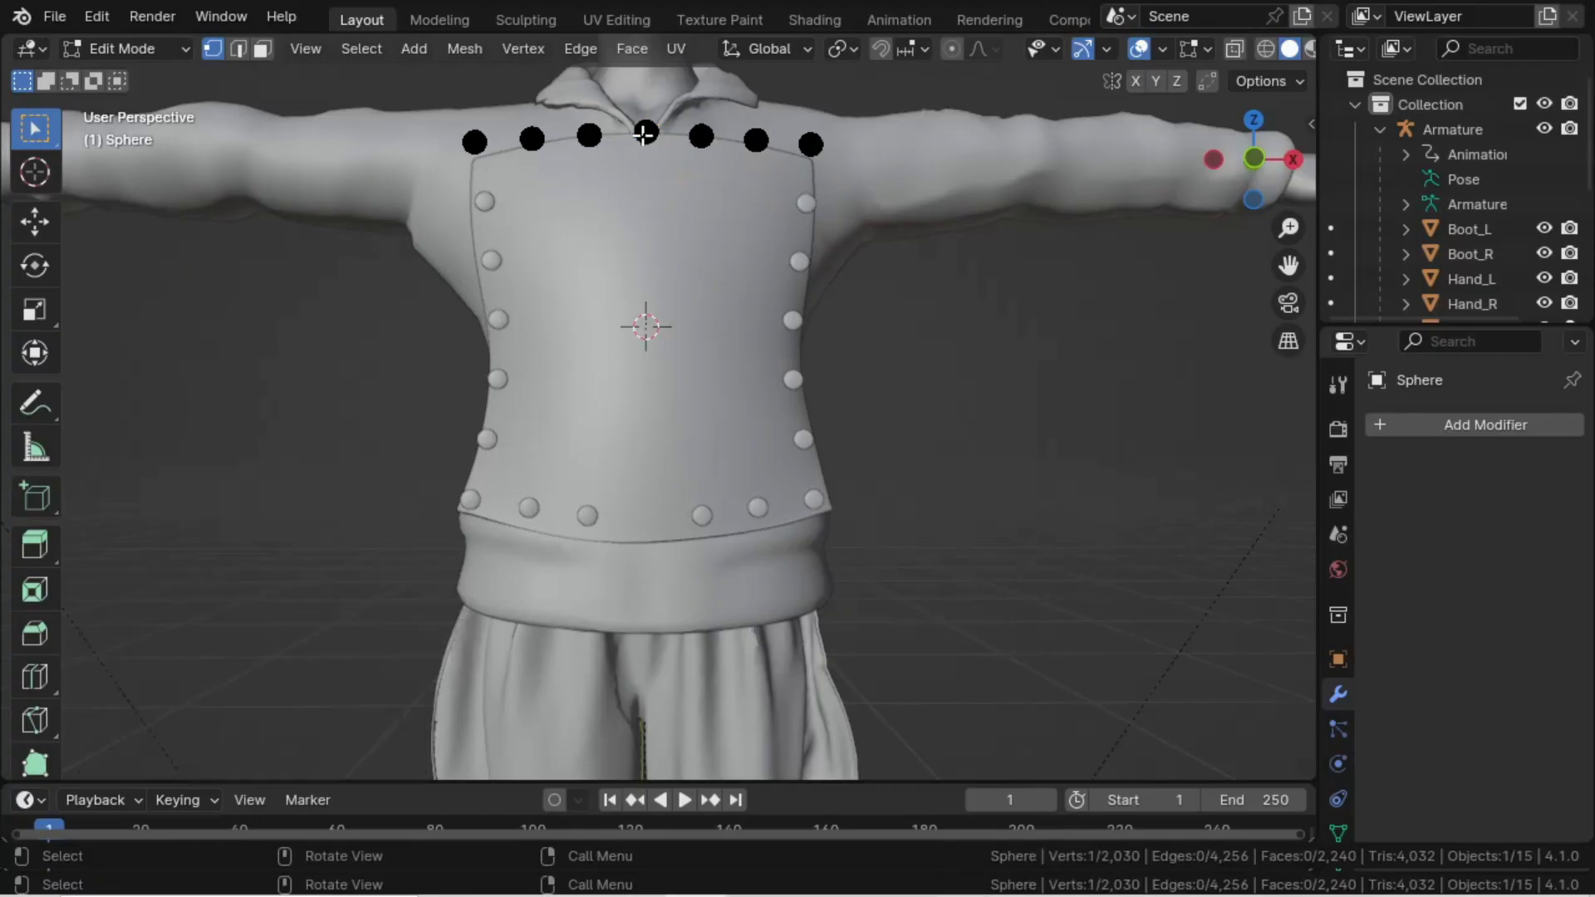
key("l")
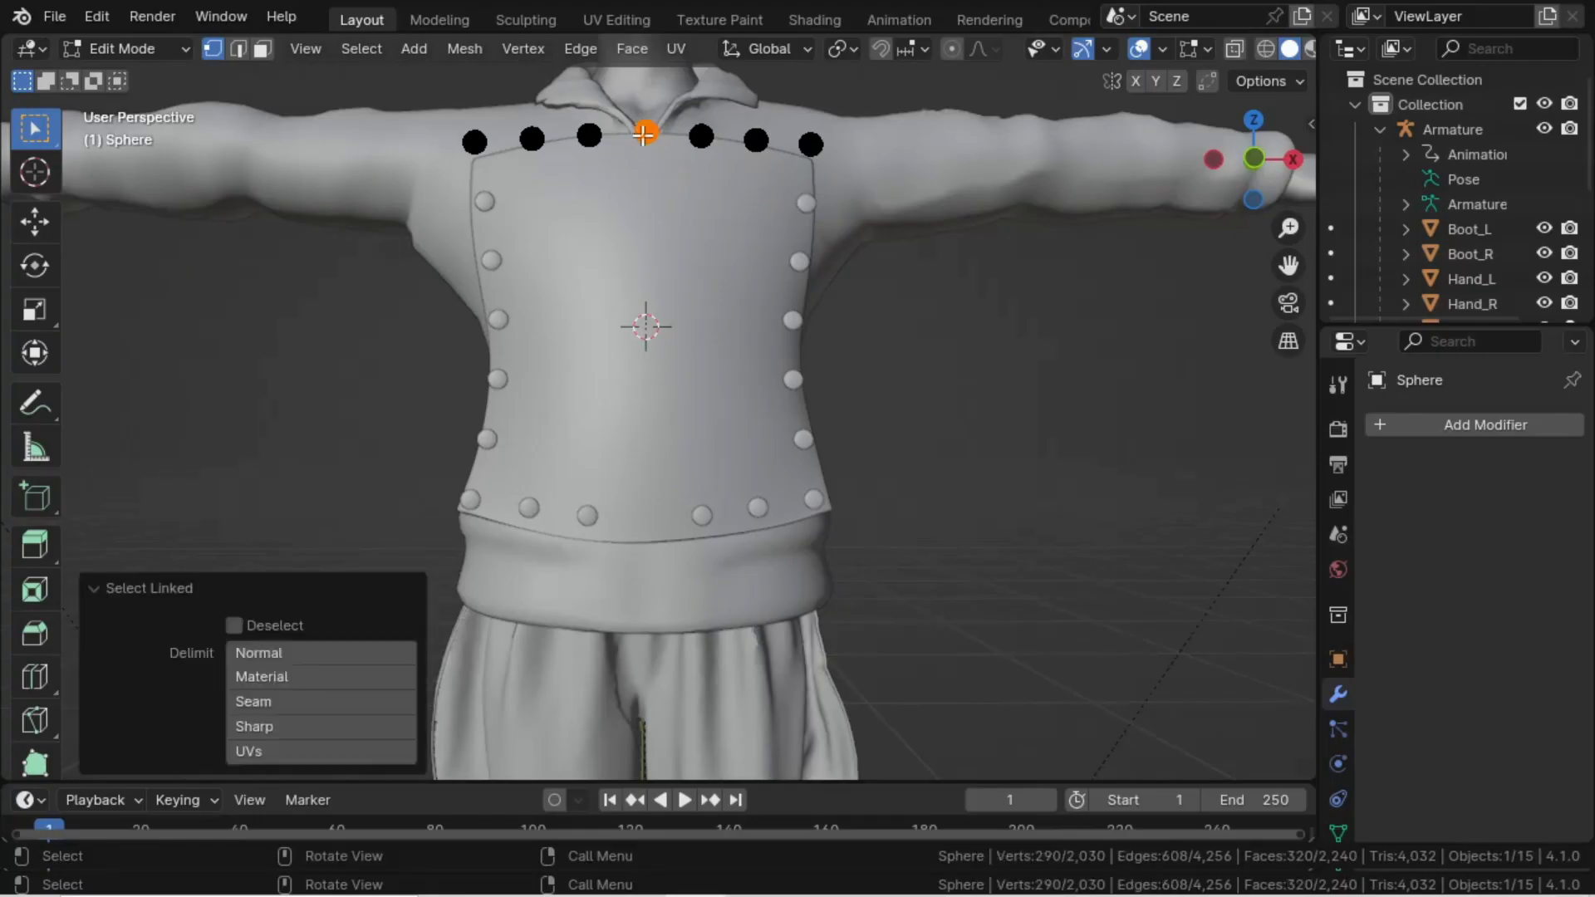
key("g")
right_click(656, 172)
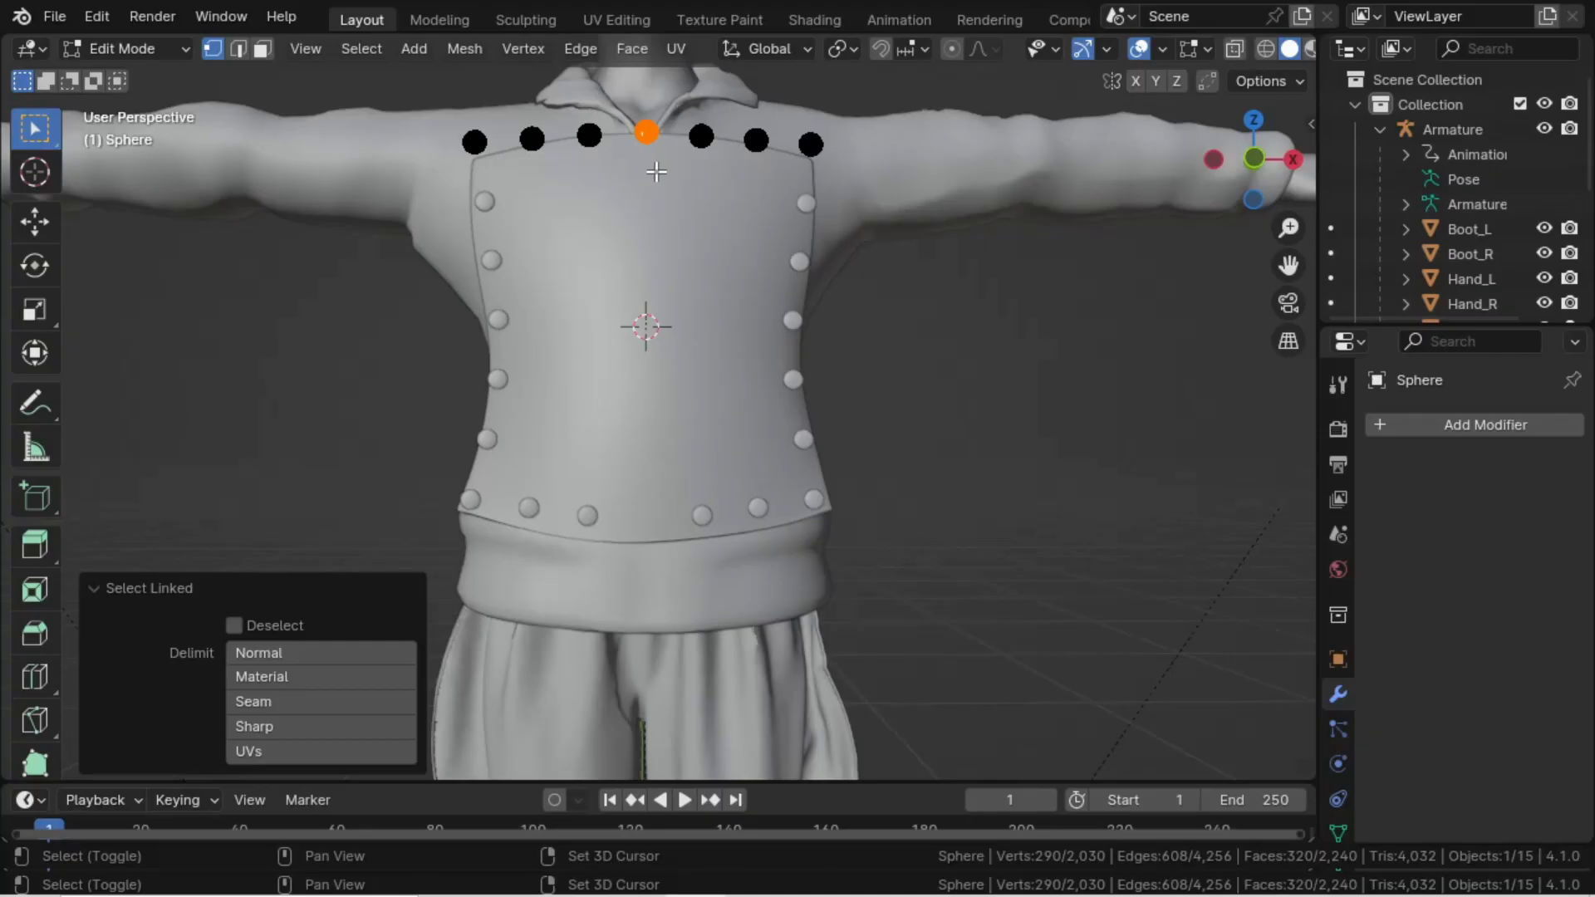
key("Tab")
- Select the bottom row, side columns and upper row of buttons together and move them about 0.0078 m forward along Y
middle_click_drag(656, 171, 660, 496)
left_click(735, 483)
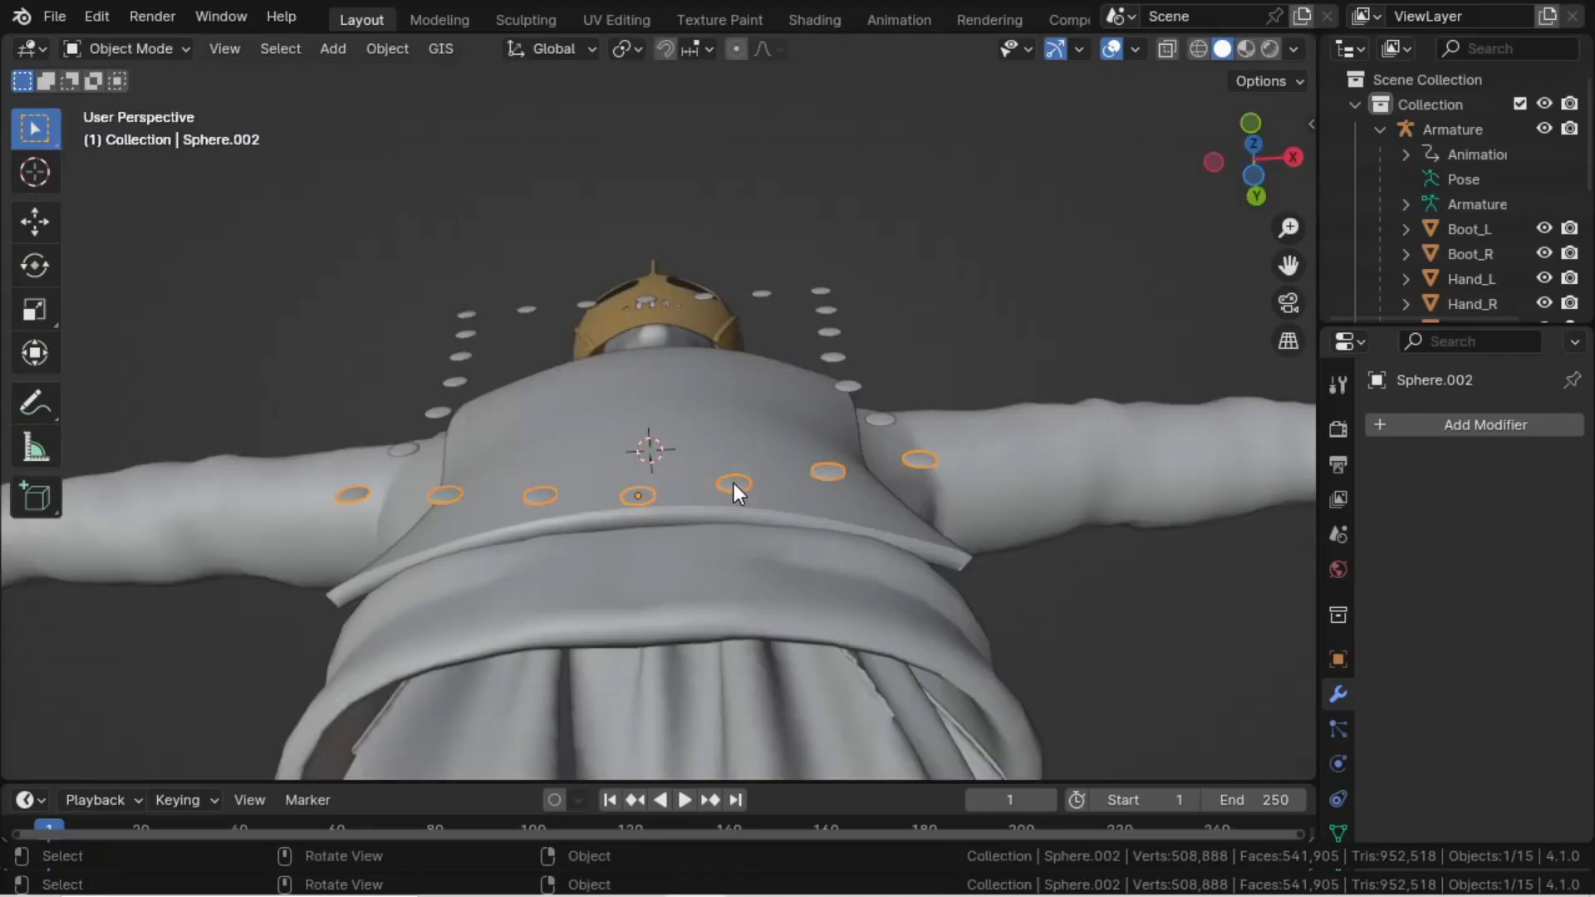
left_click(846, 385, "shift")
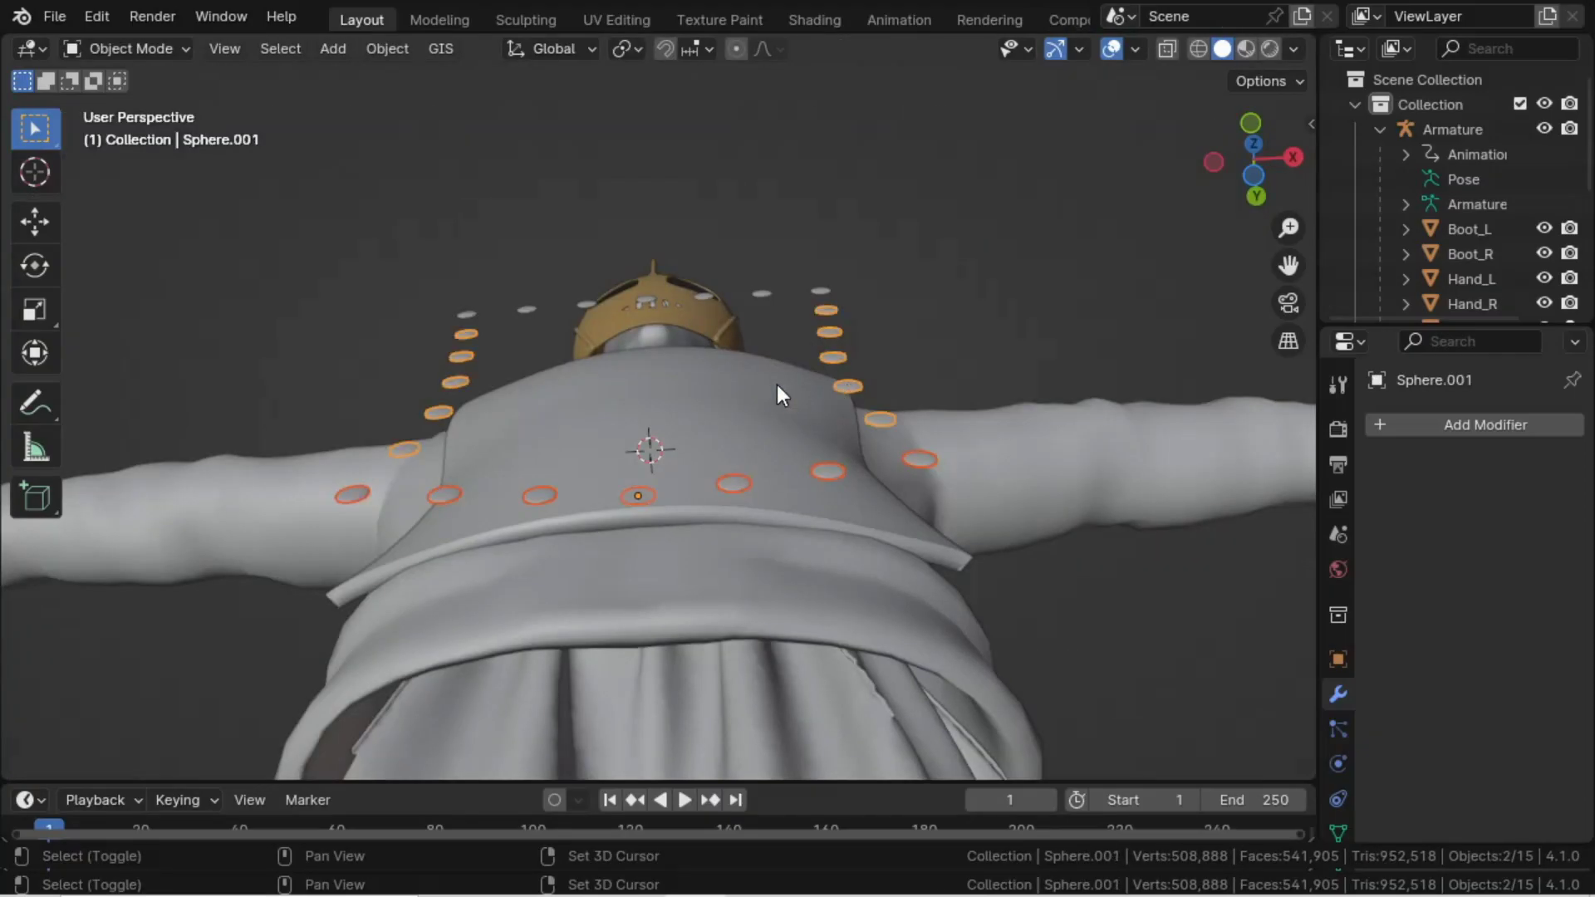
left_click(471, 311, "shift")
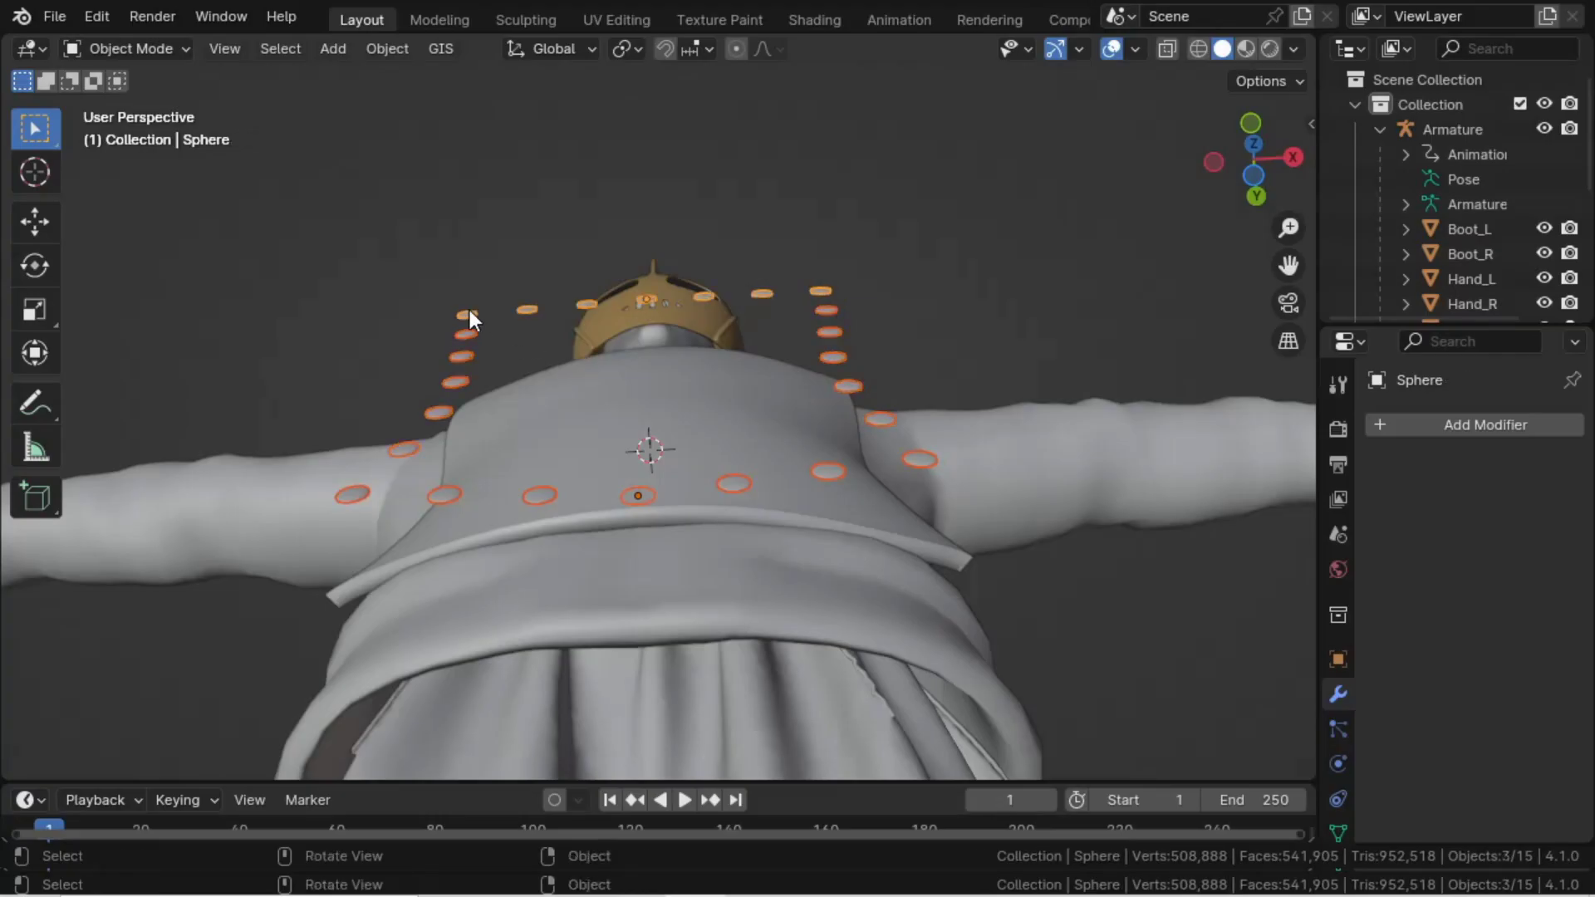
key("KP_3")
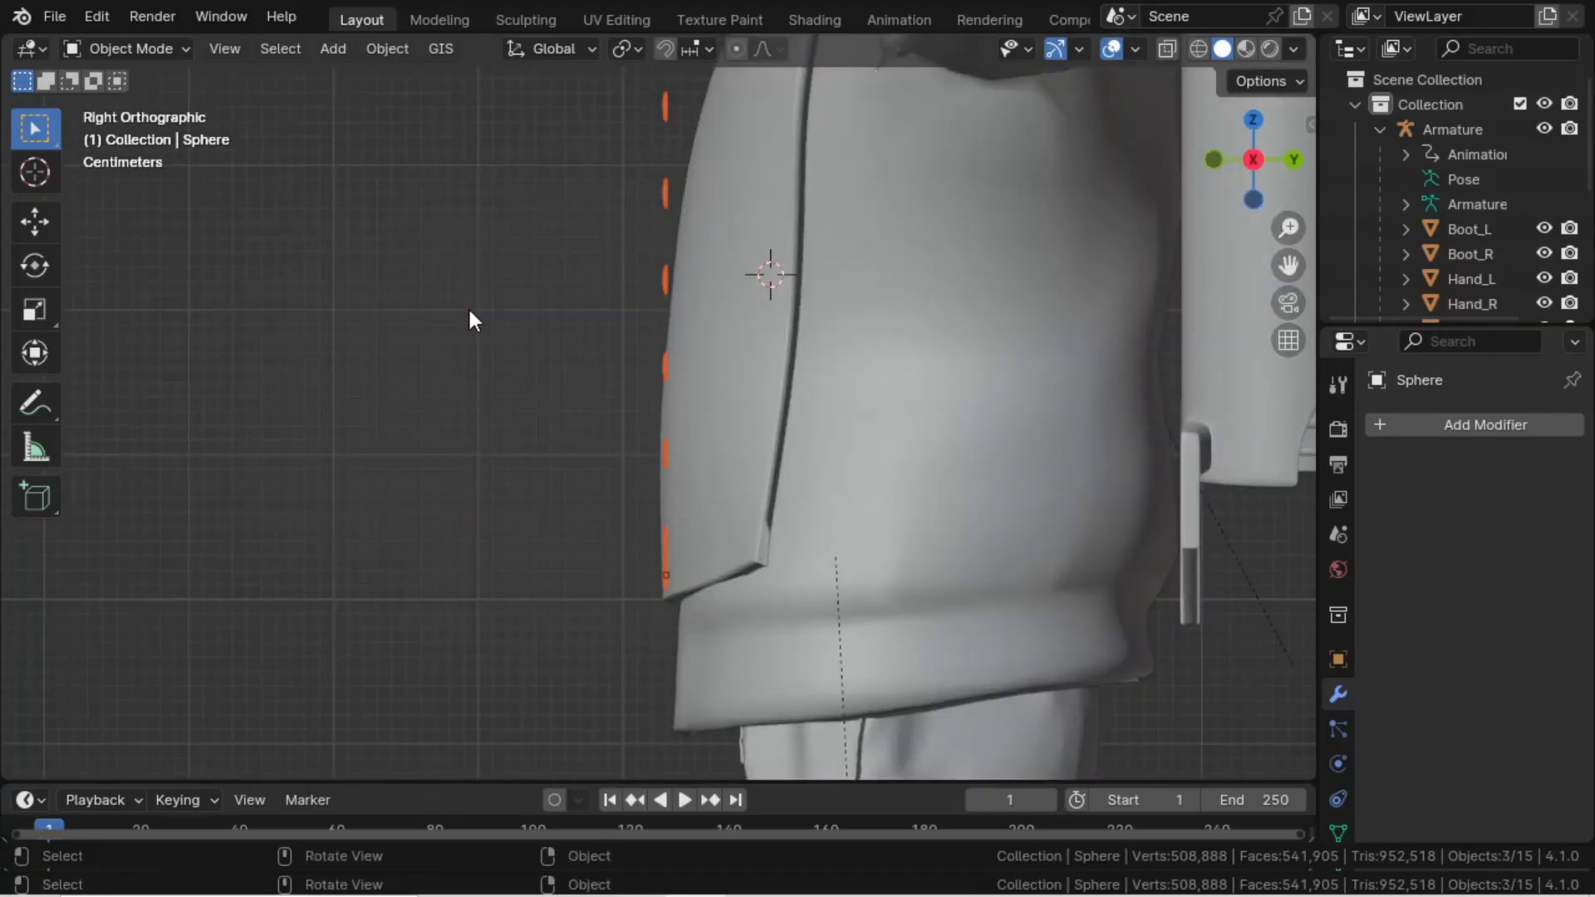
key("g")
key("y")
left_click(457, 295)
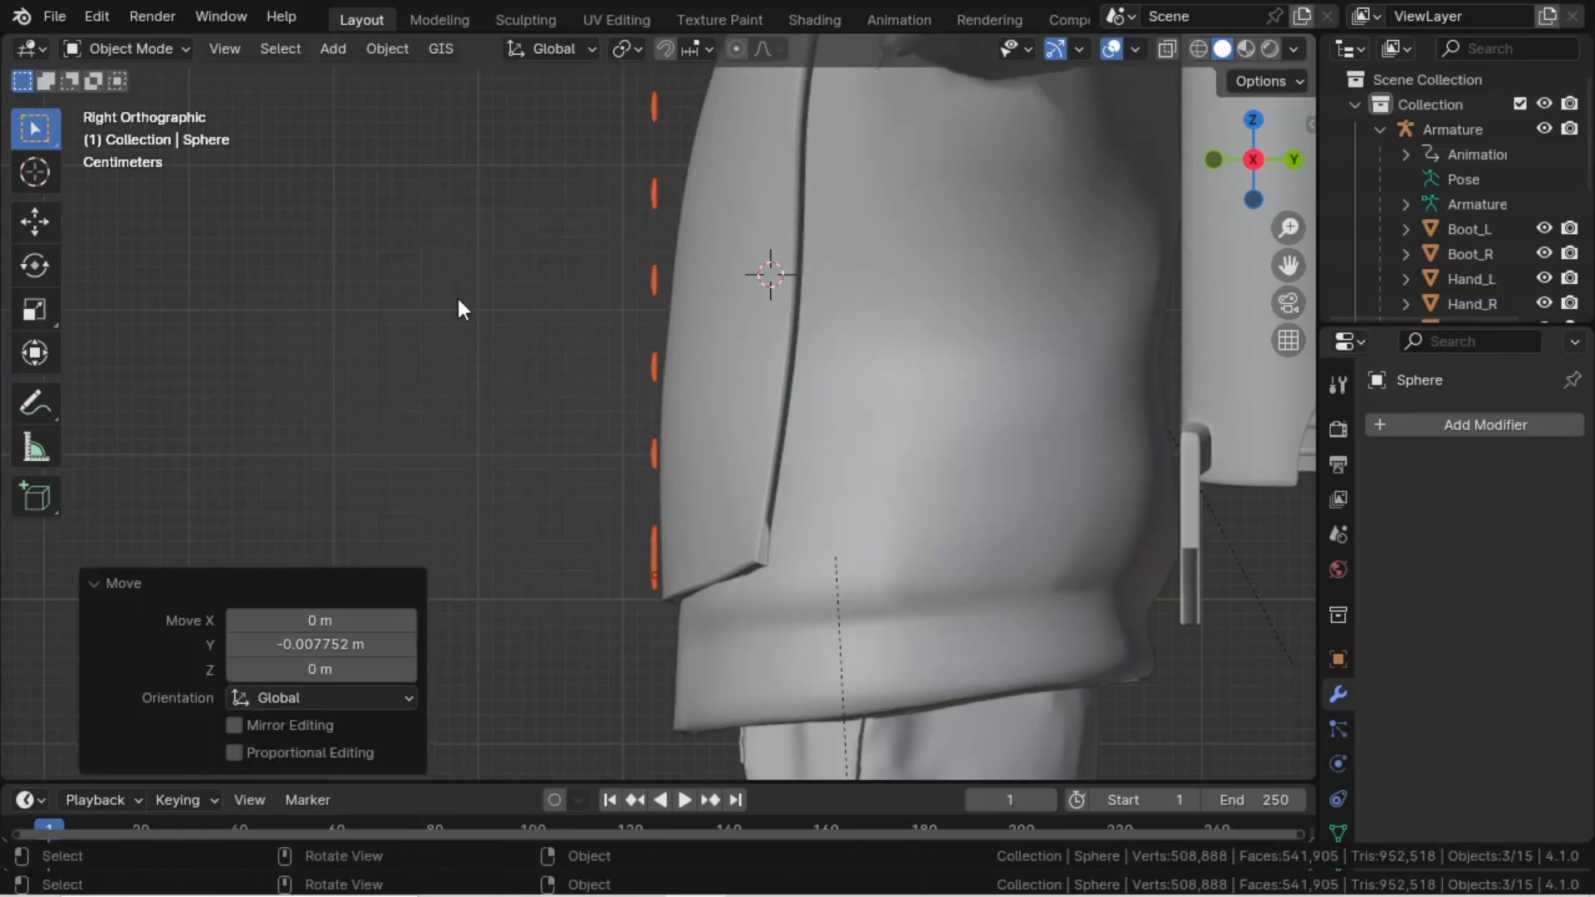
- Deselect the three button groups and save the file
key("KP_1")
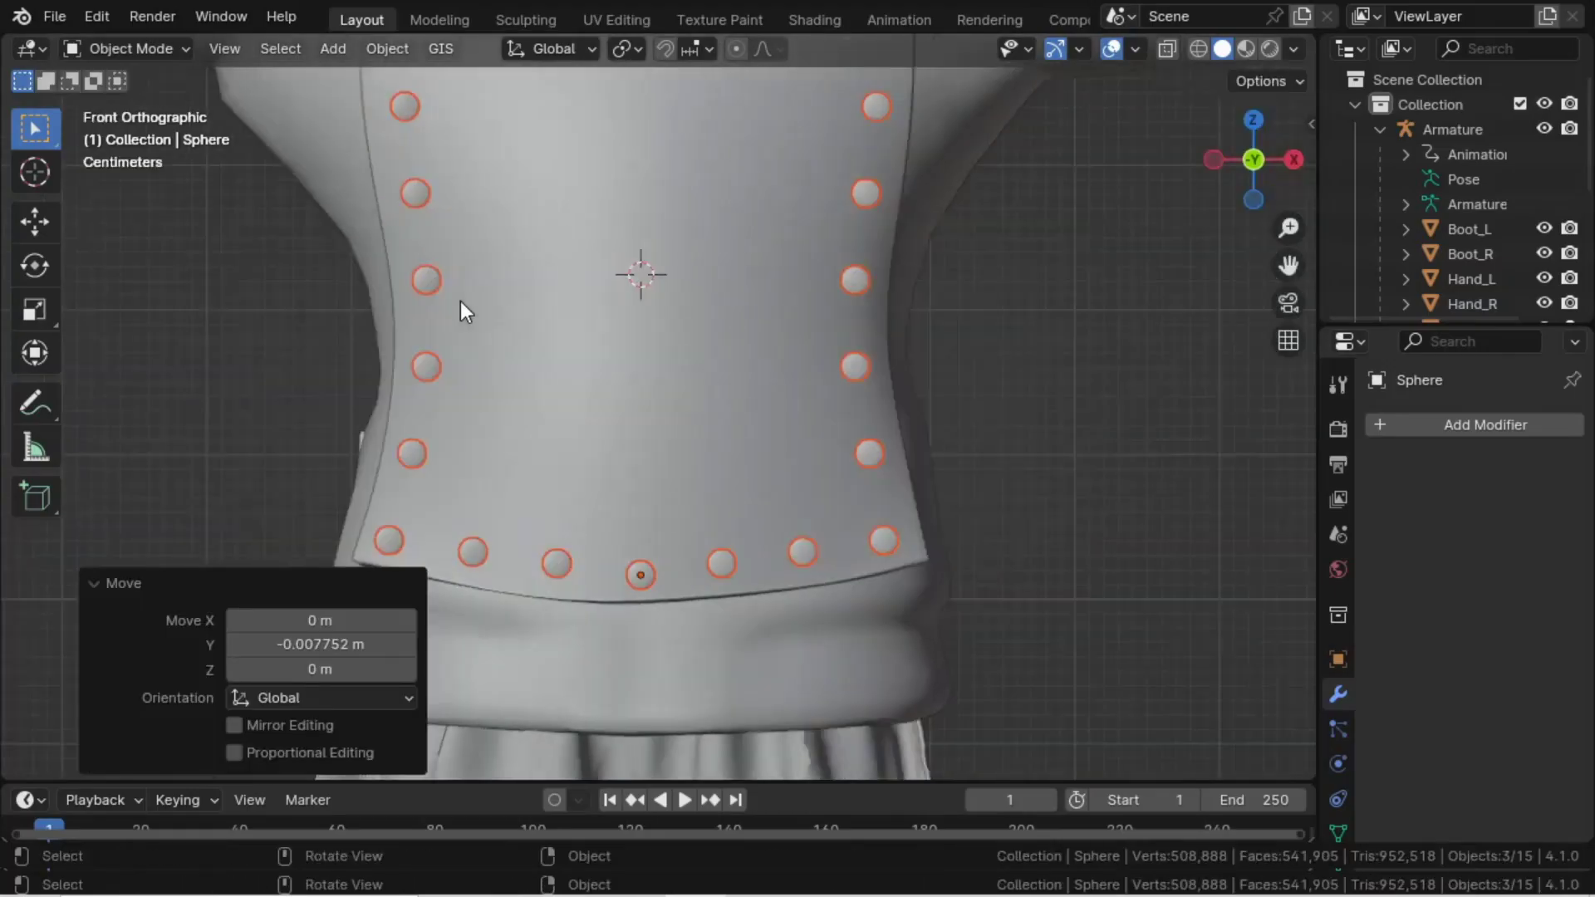
left_click(1065, 402)
scroll(1055, 396, "down", 4)
middle_click_drag(939, 346, 1028, 402, "shift")
scroll(1038, 408, "up", 2)
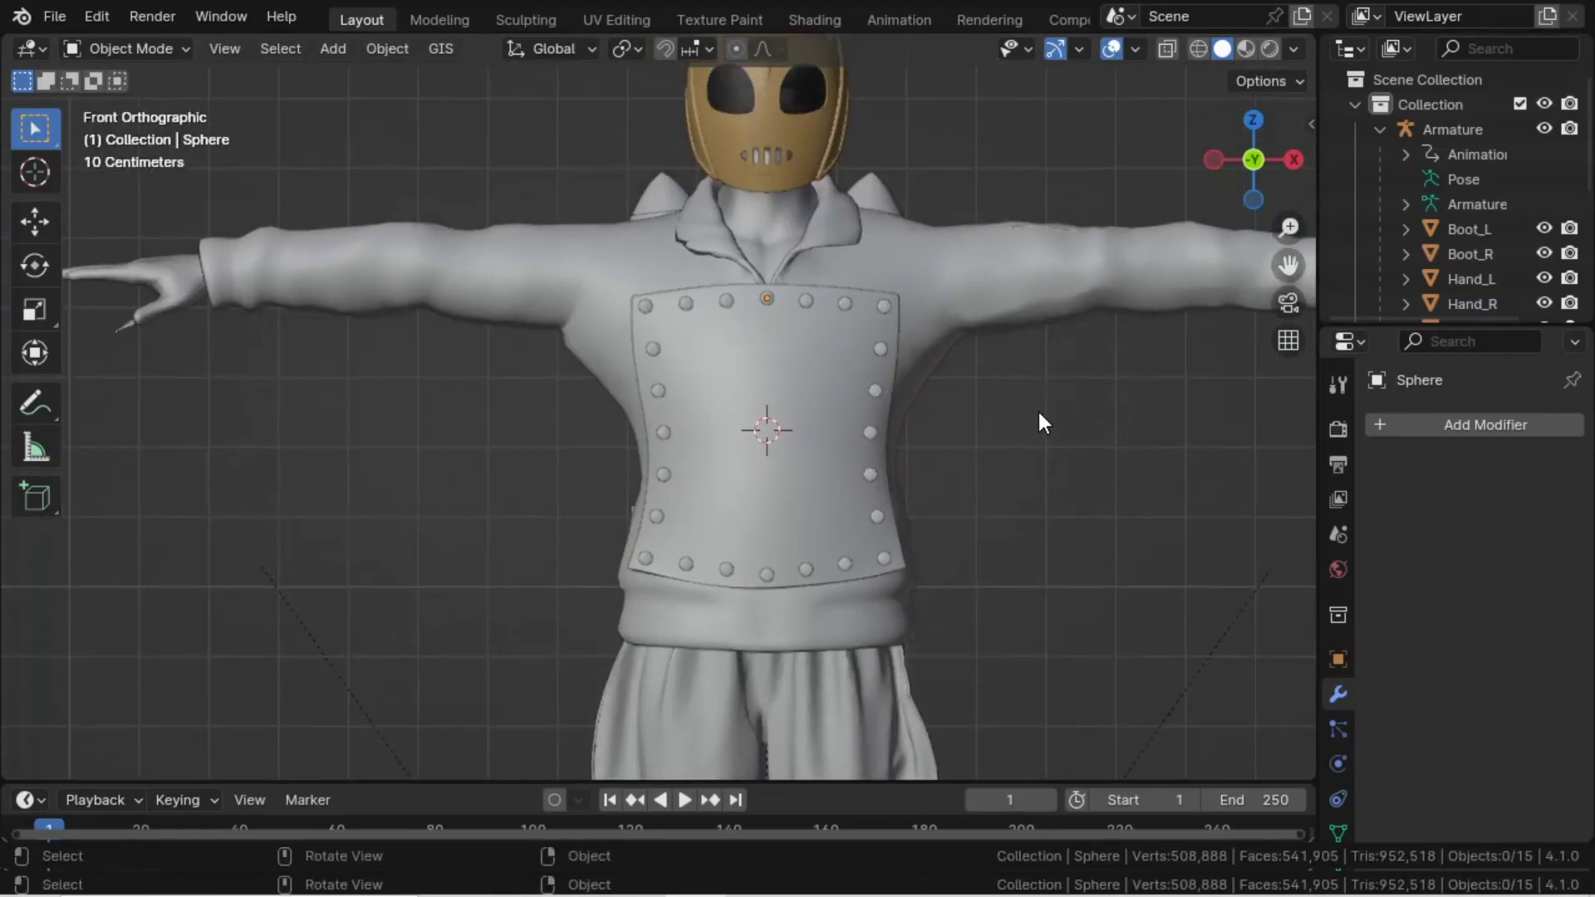
key("ctrl+s")
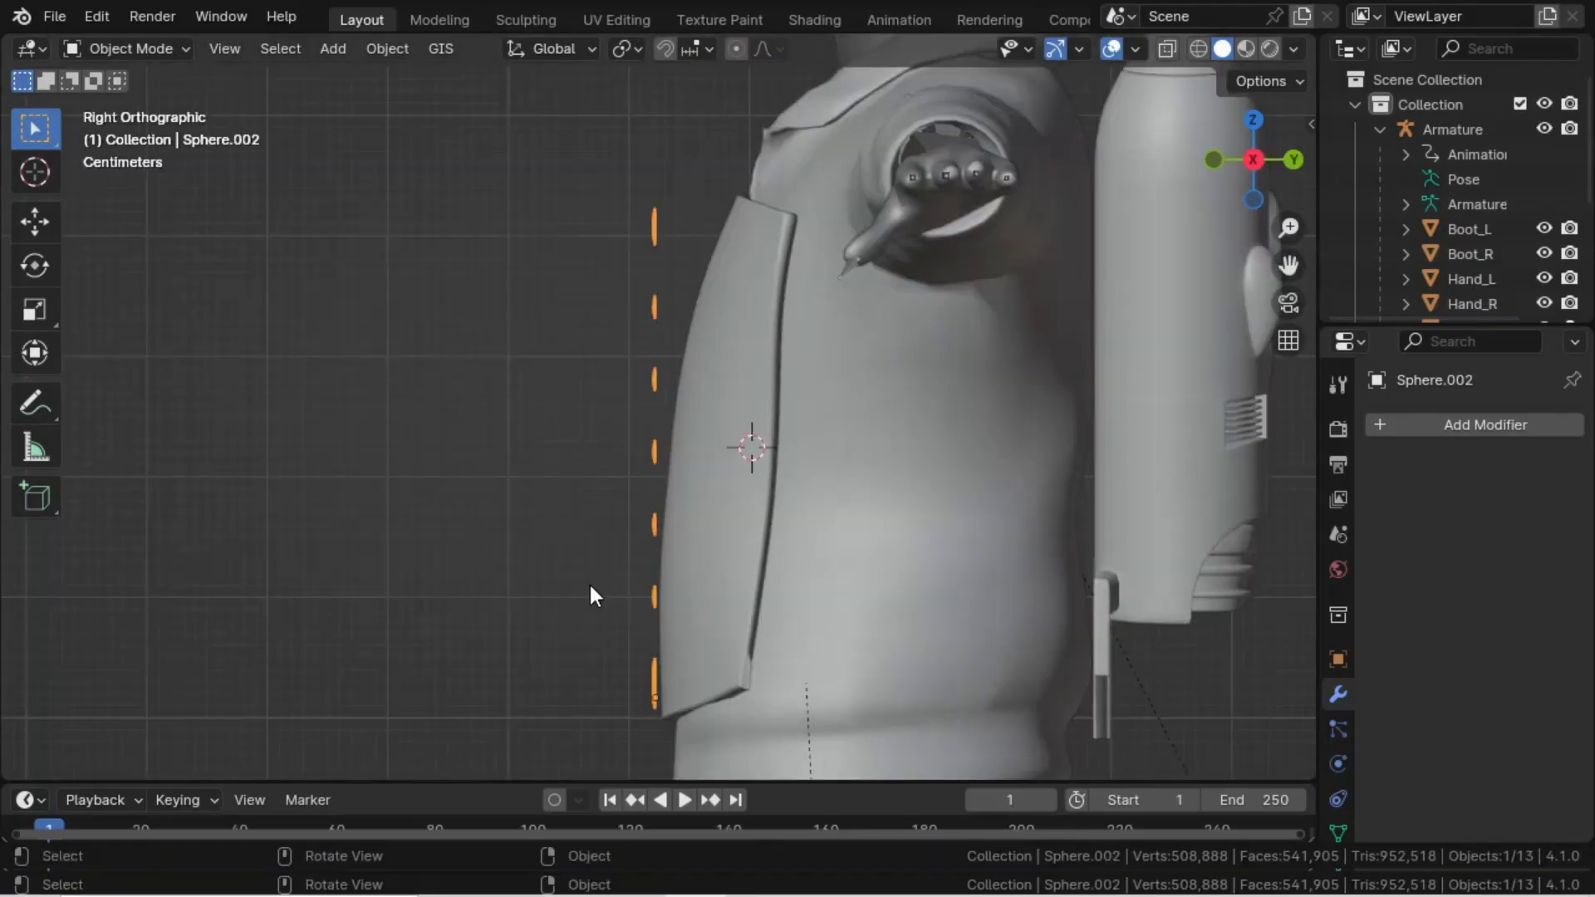
- Try to thicken the joined buttons by scaling them about 2.513 times along Y
key("s")
key("y")
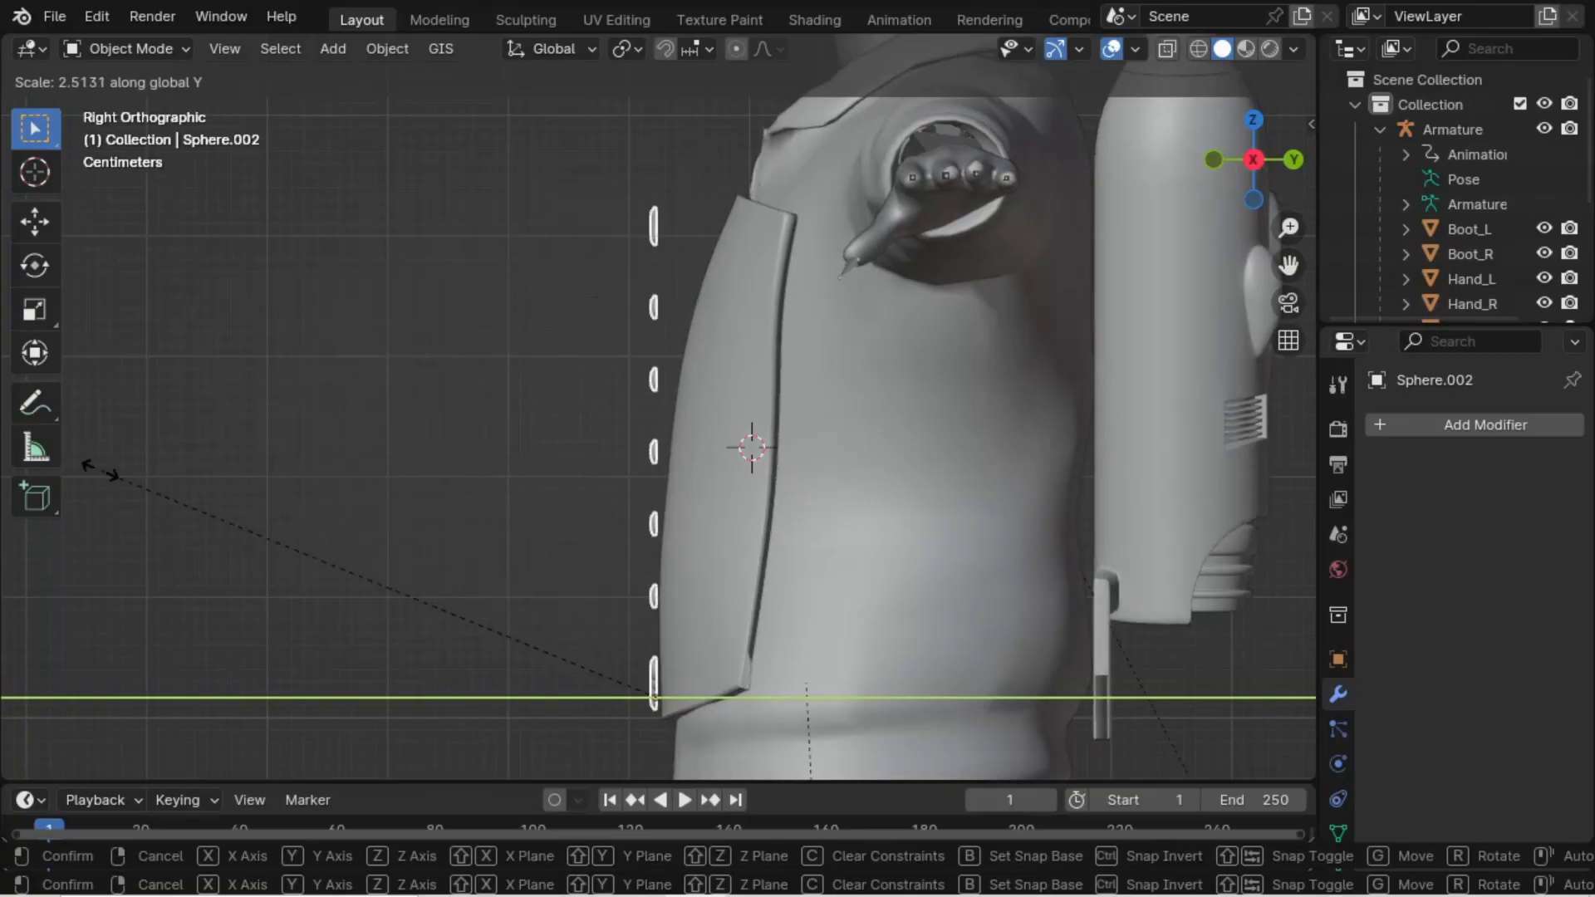
left_click(100, 470)
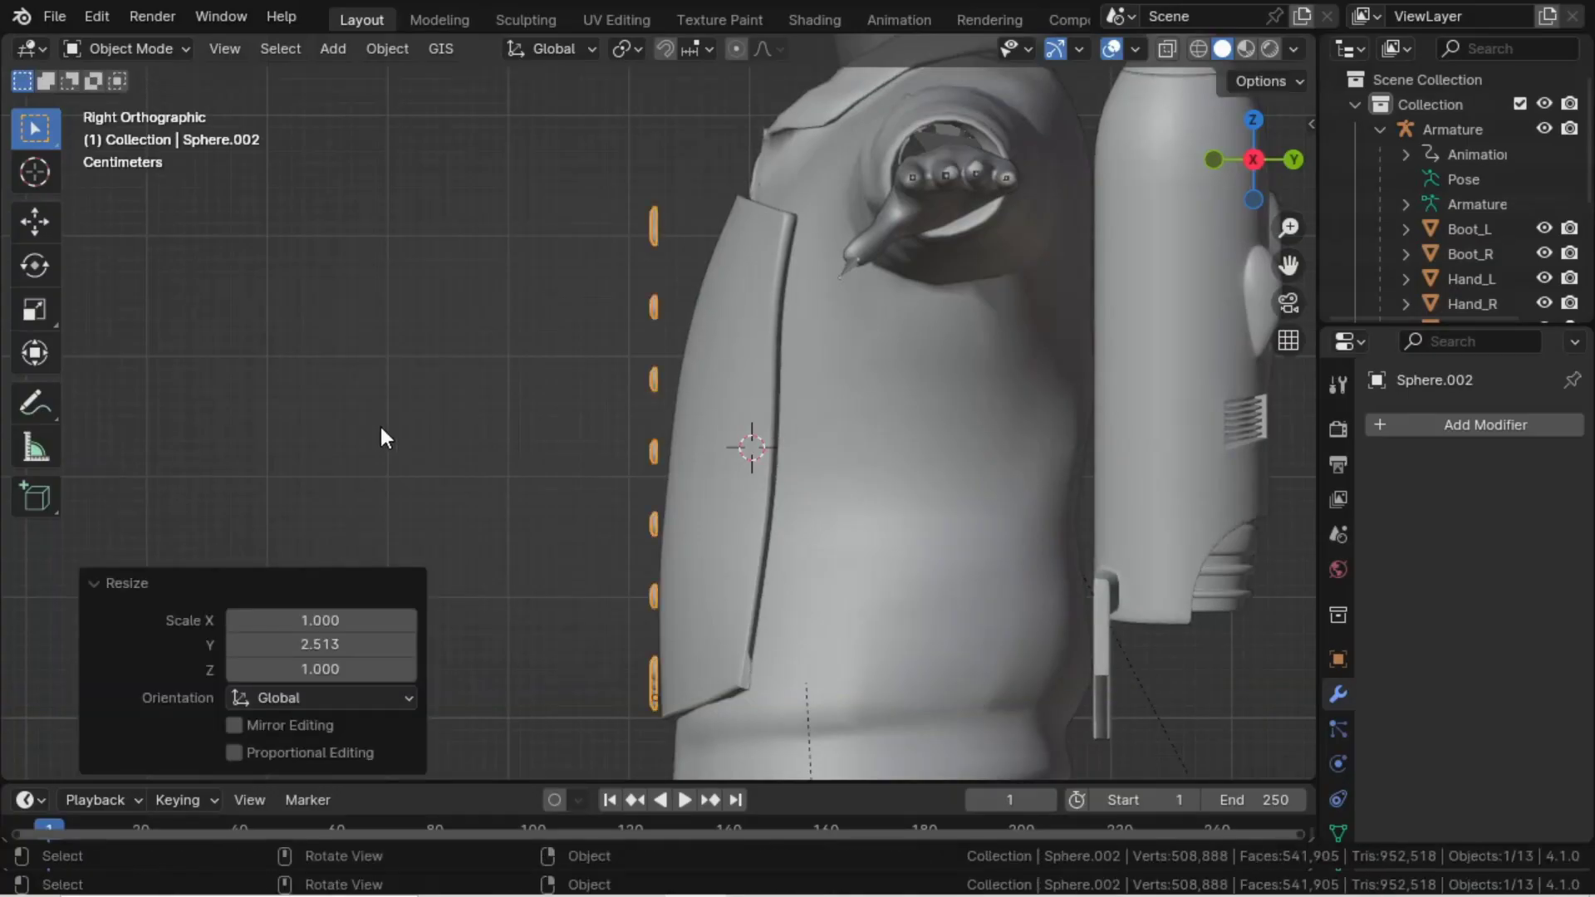
middle_click_drag(382, 435, 499, 559)
scroll(561, 496, "up", 3)
middle_click_drag(561, 491, 1008, 455)
- Shade the joined buttons smooth
right_click(962, 431)
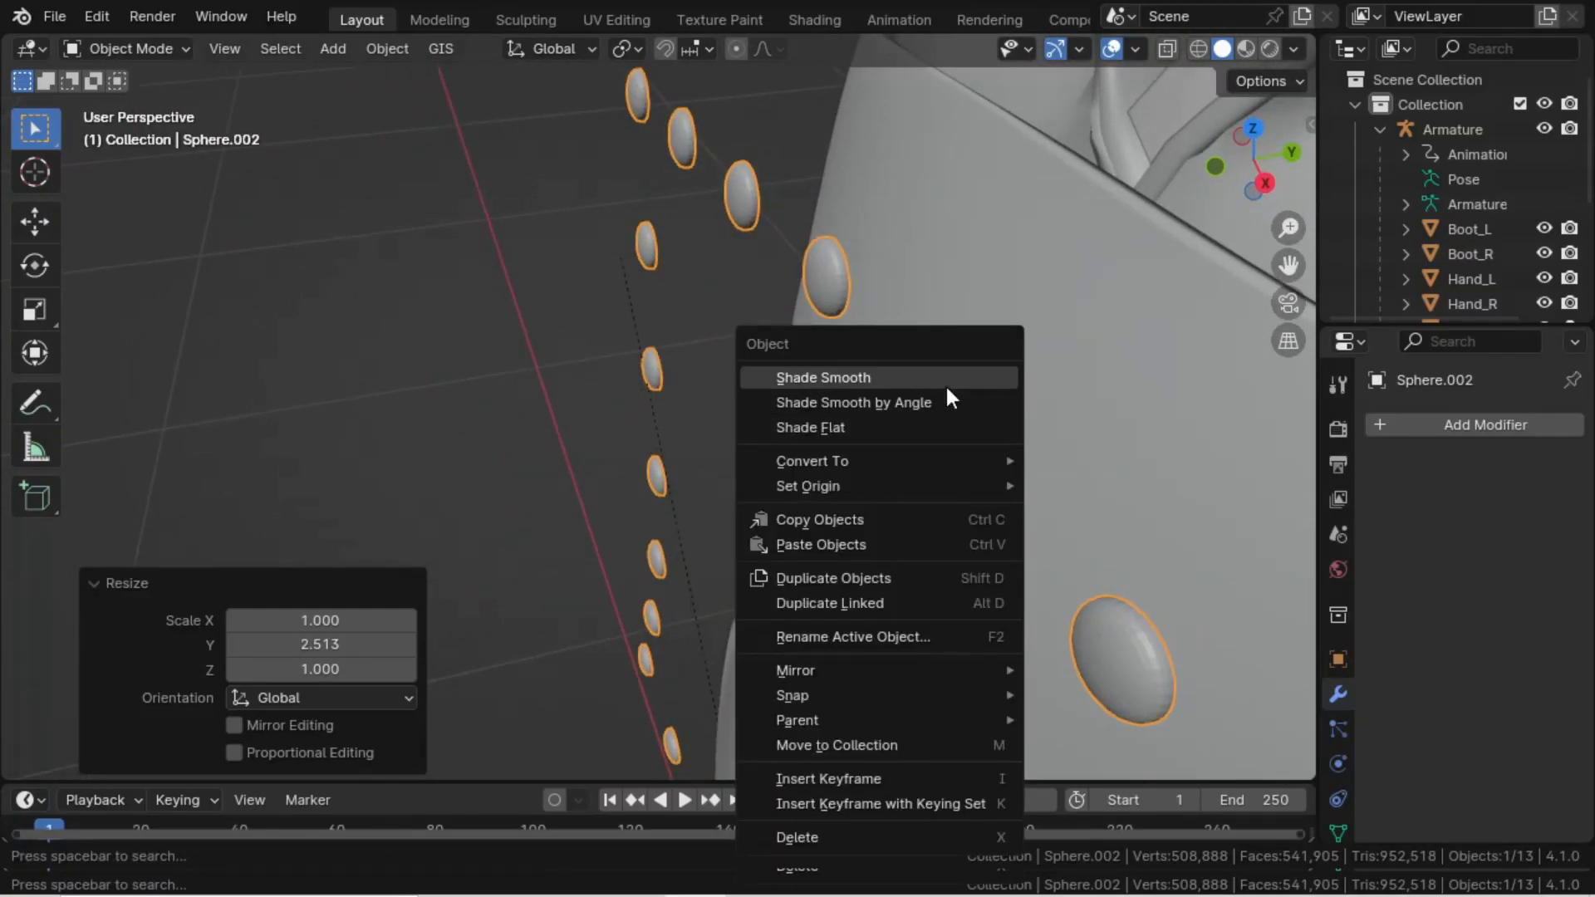
left_click(947, 382)
scroll(806, 561, "down", 3)
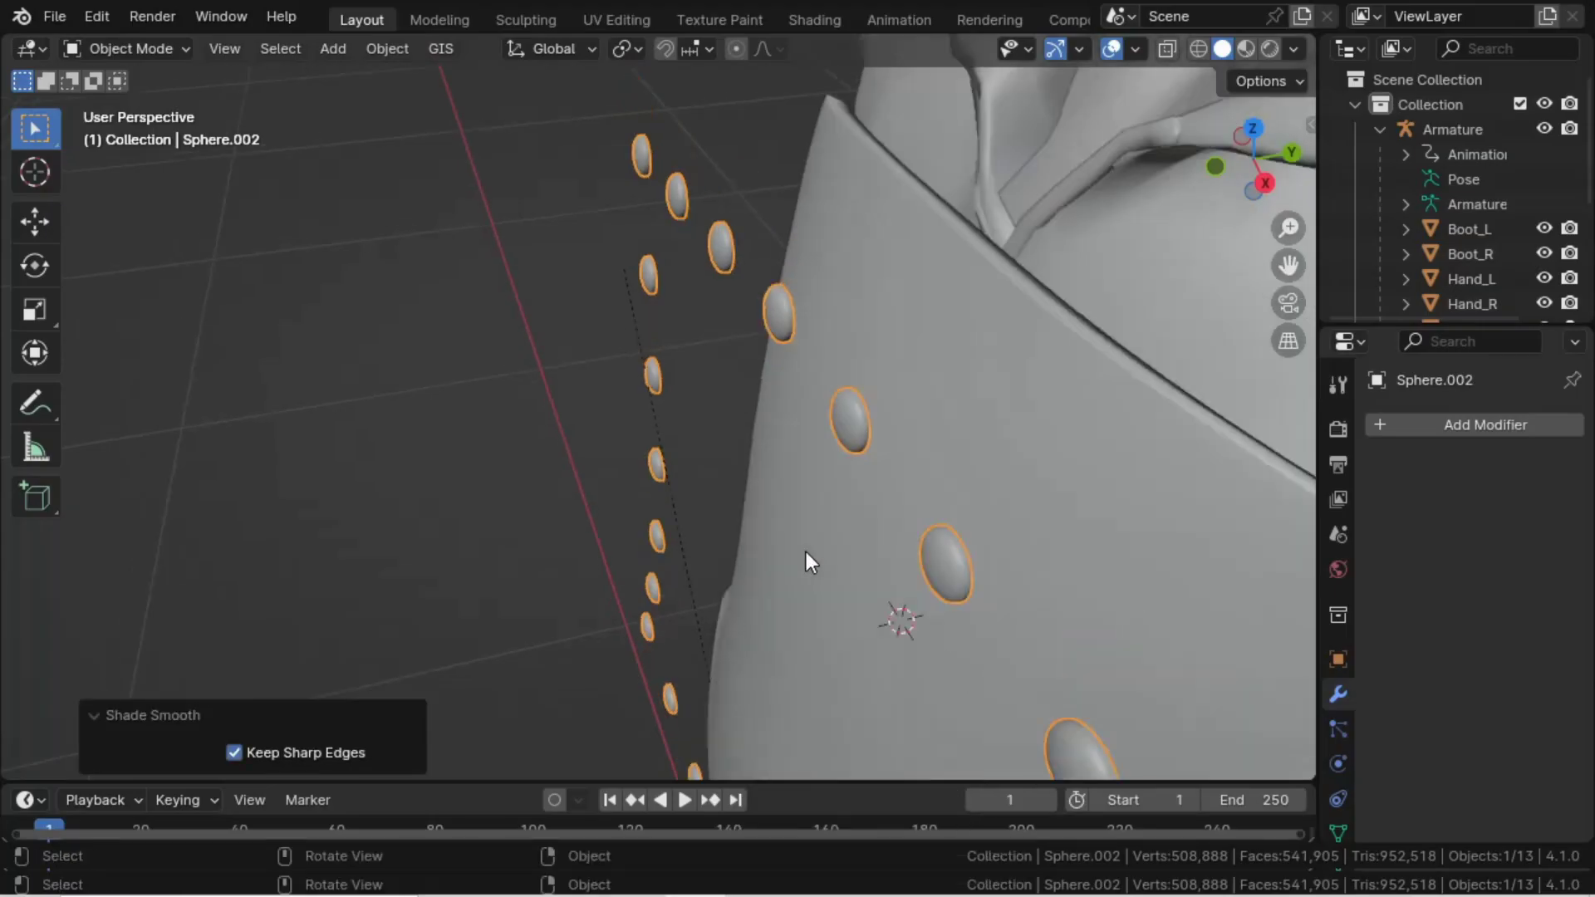
key("KP_7")
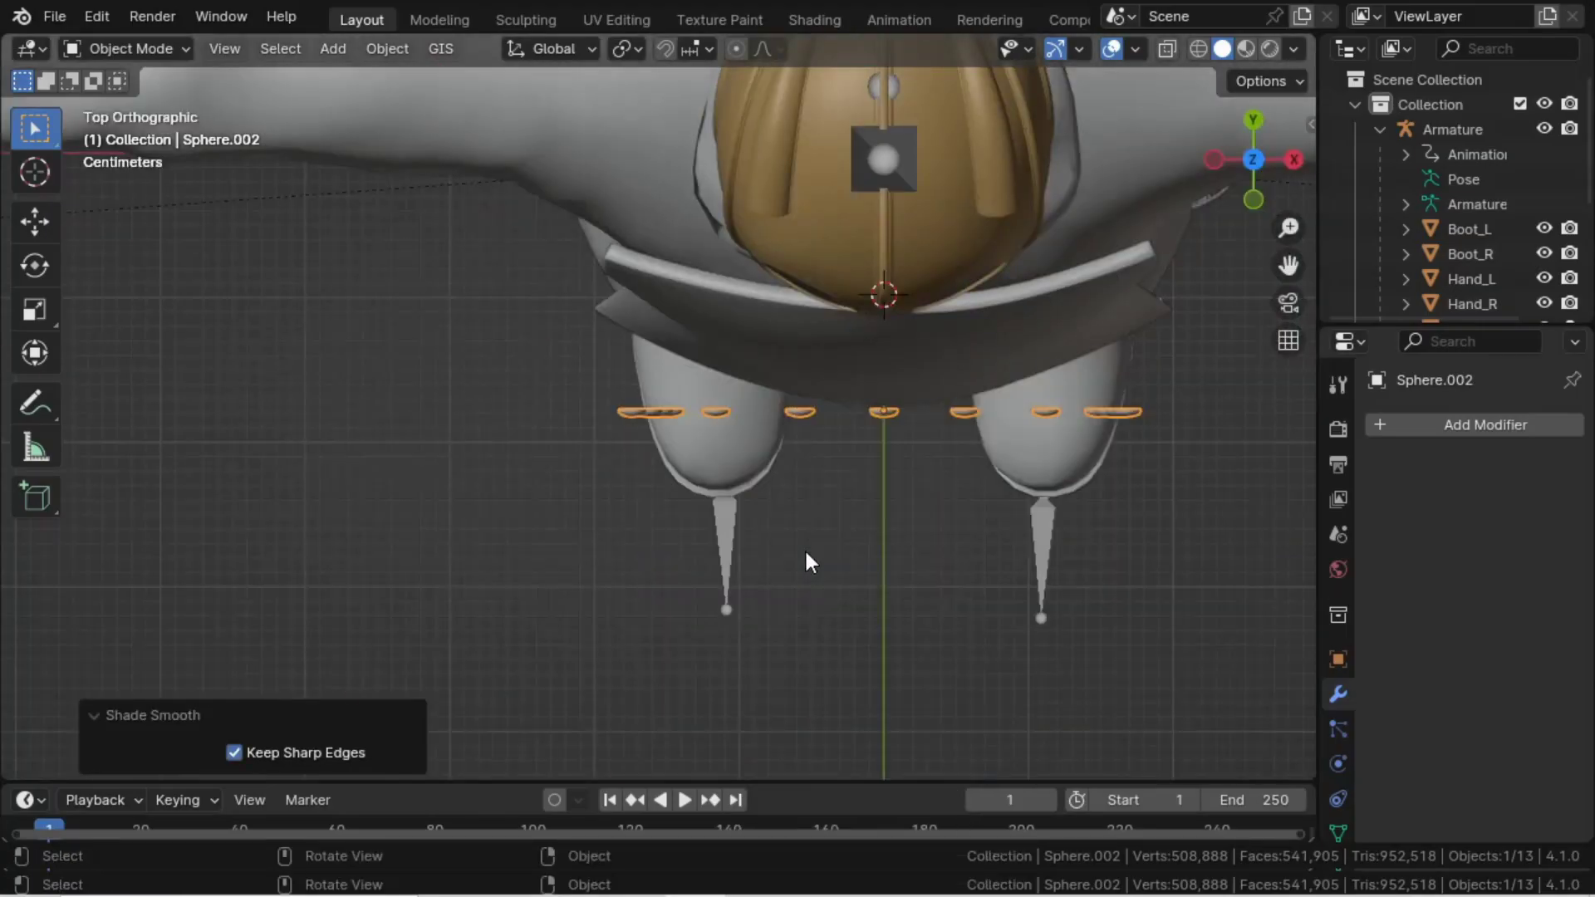
- Undo the last change to the buttons and save the file
key("ctrl+z")
key("KP_3")
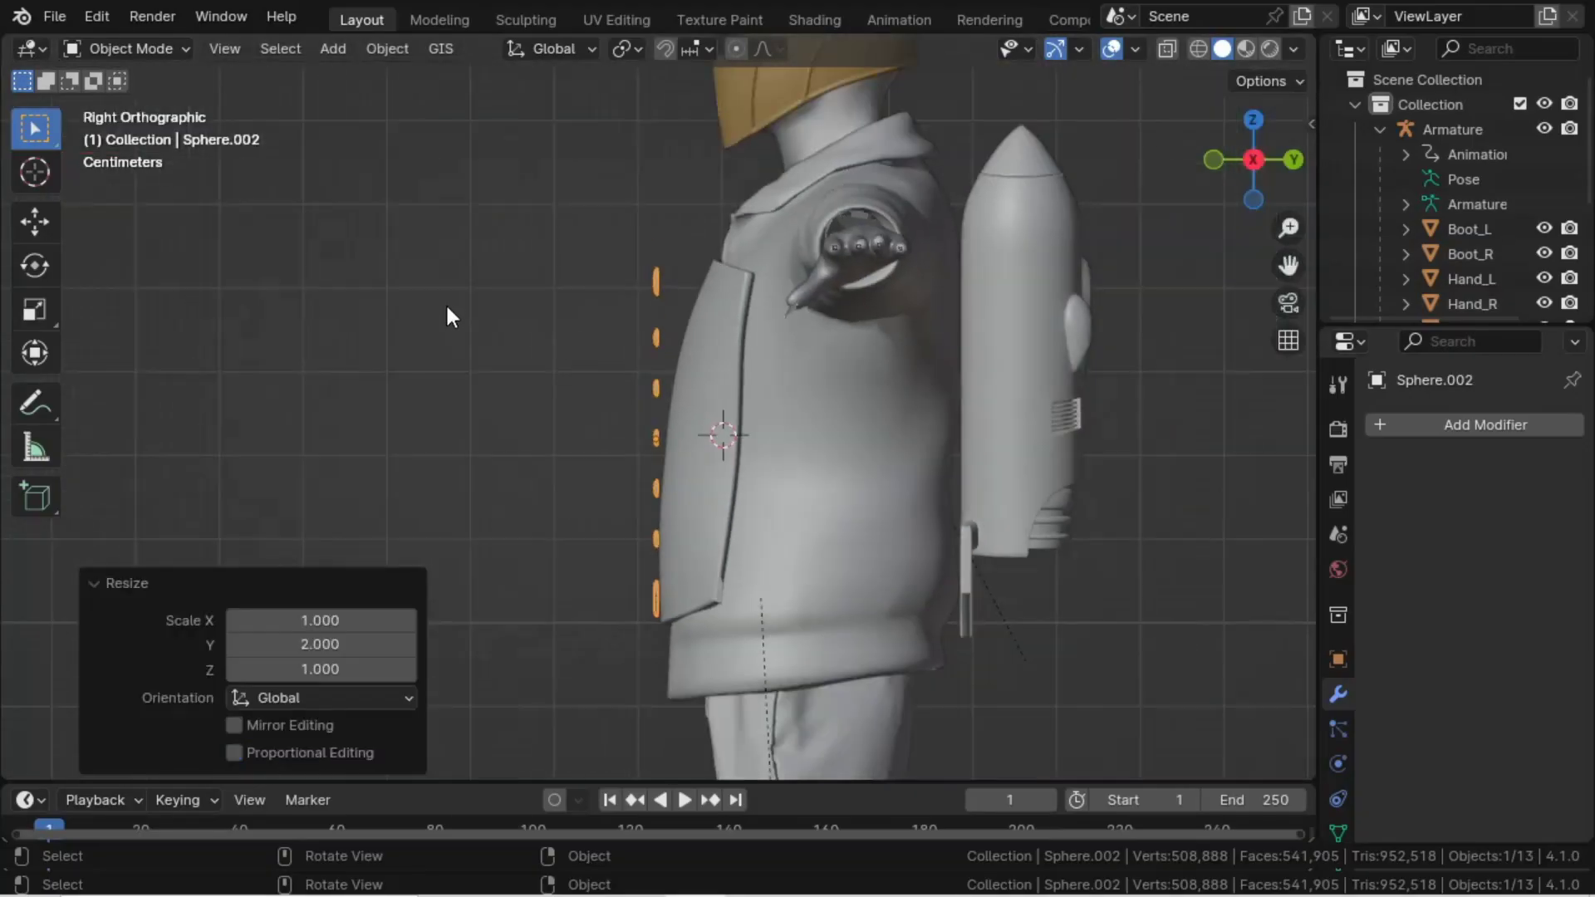
middle_click_drag(448, 313, 814, 286)
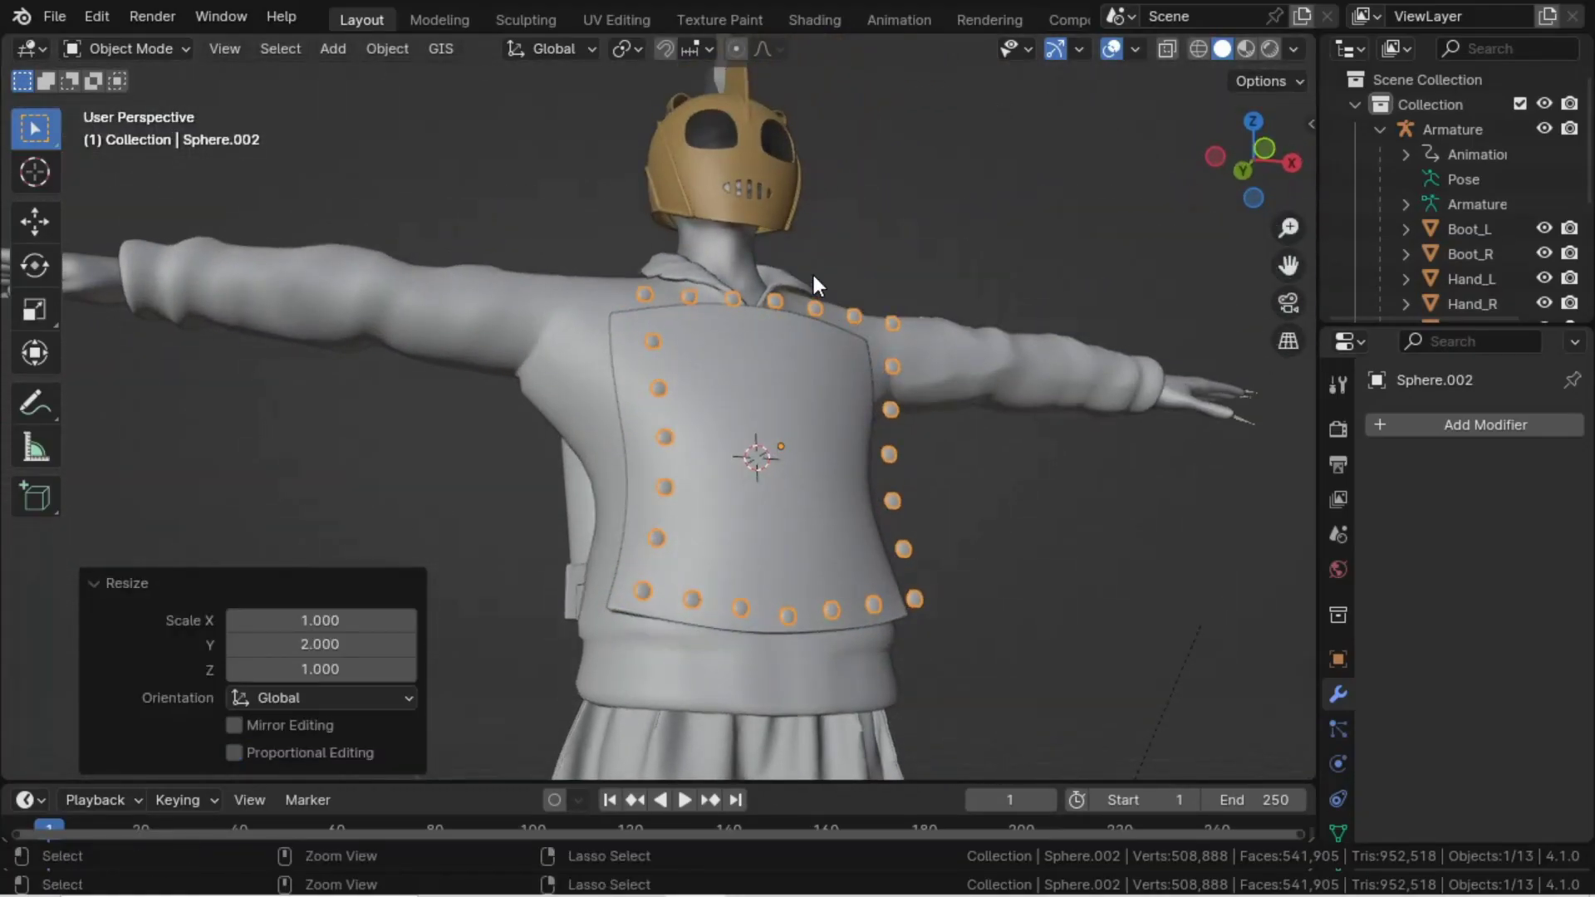
key("ctrl+s")
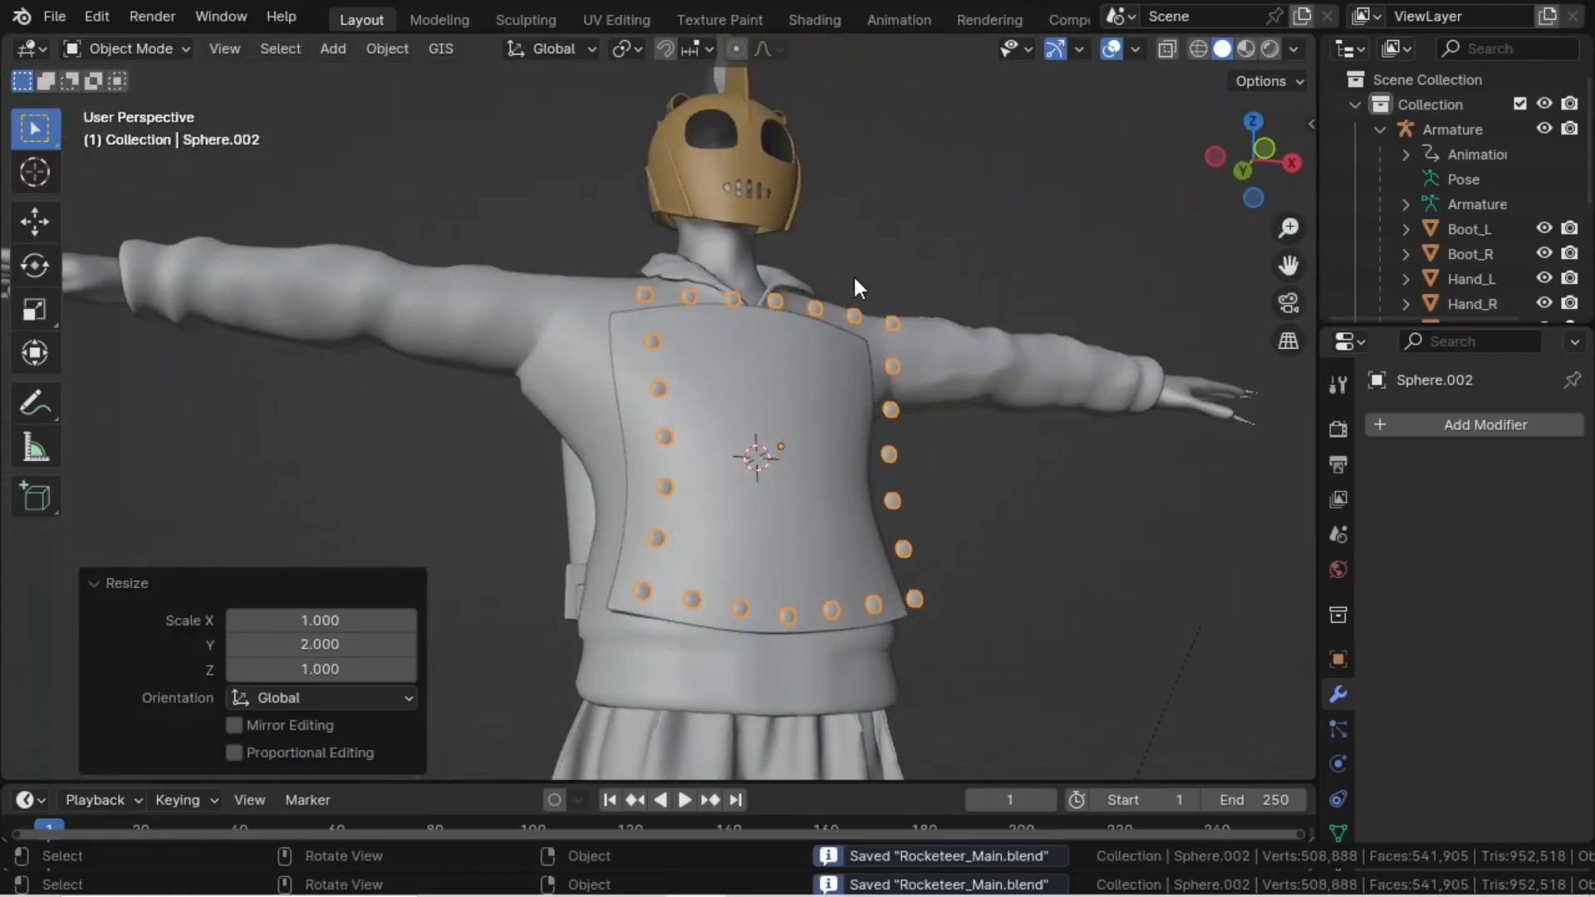
- Add a Simple Deform modifier to the joined buttons and set it to Bend around the Z axis
left_click(1512, 430)
mouse_move(1512, 427)
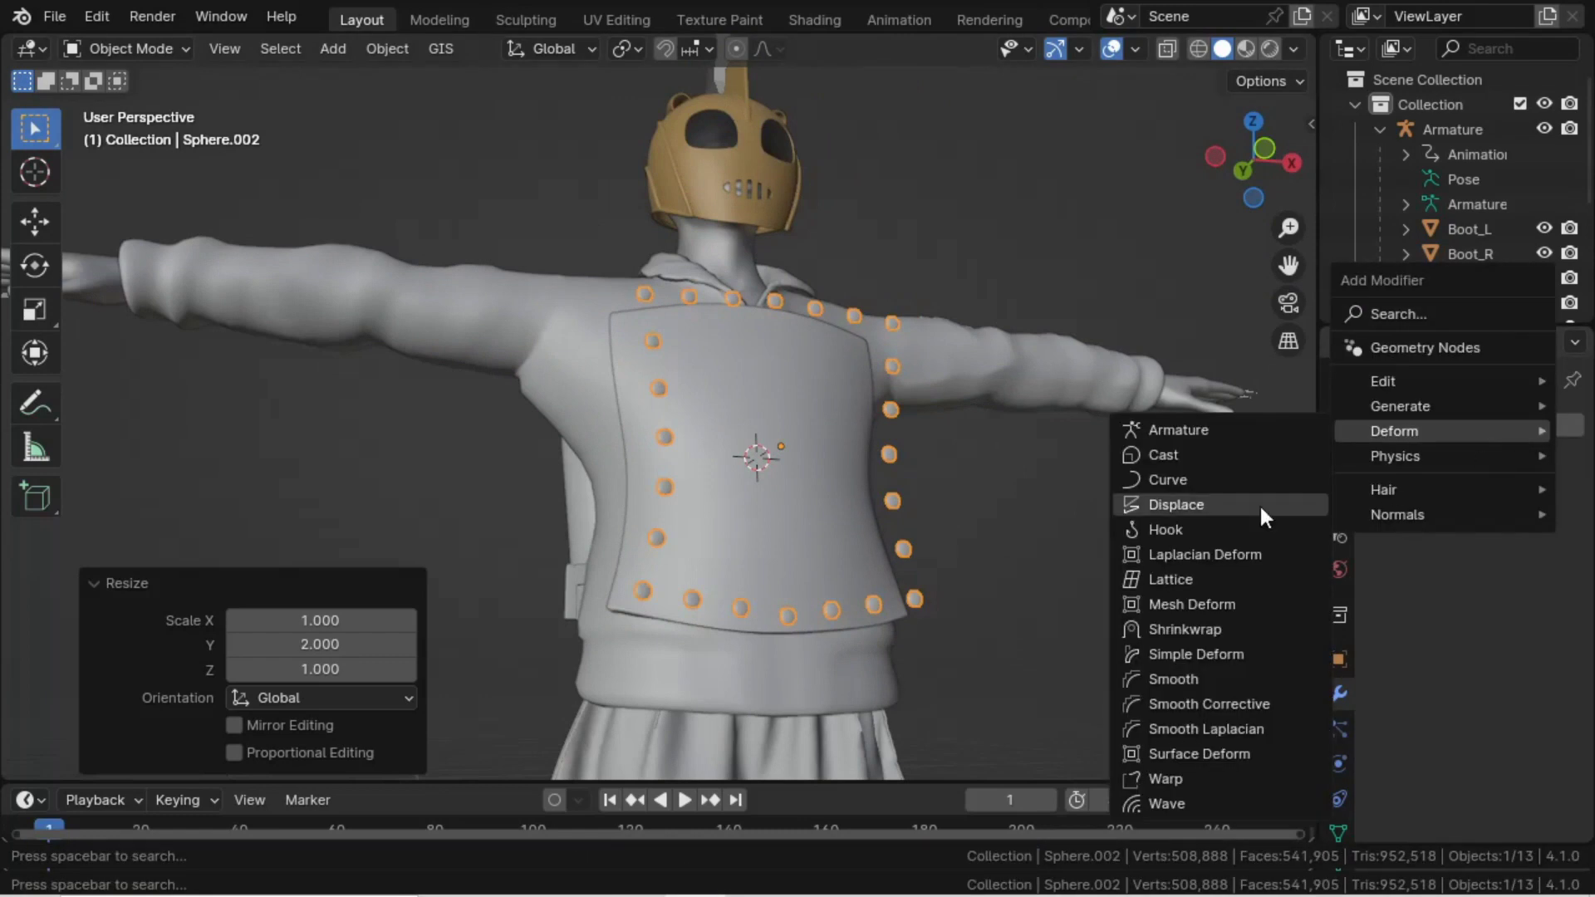
left_click(1168, 655)
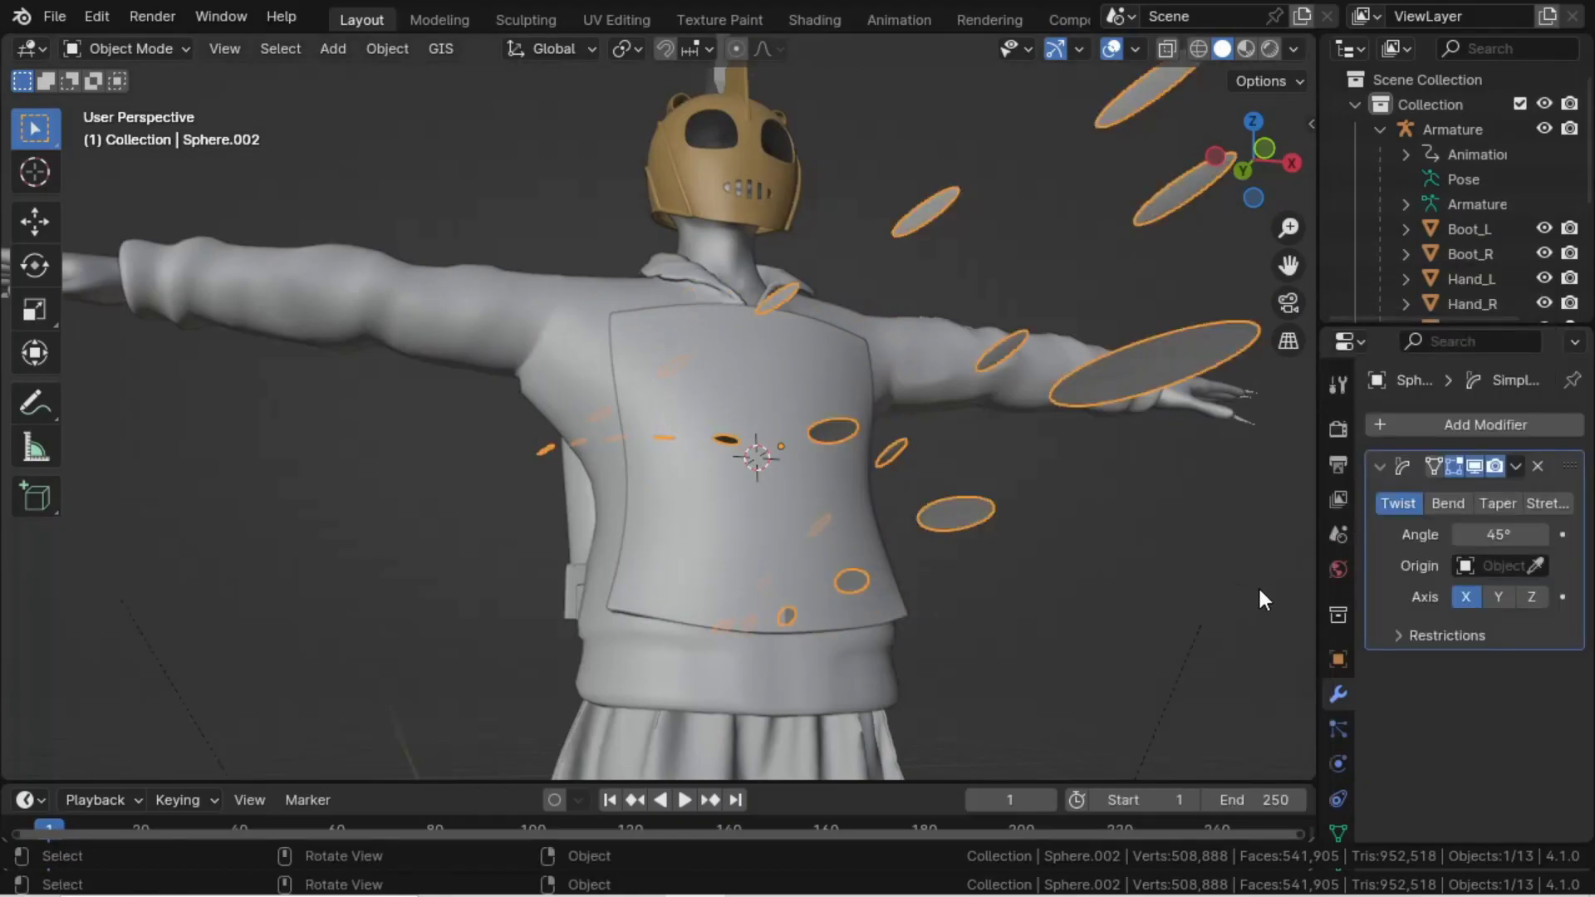
left_click(1446, 508)
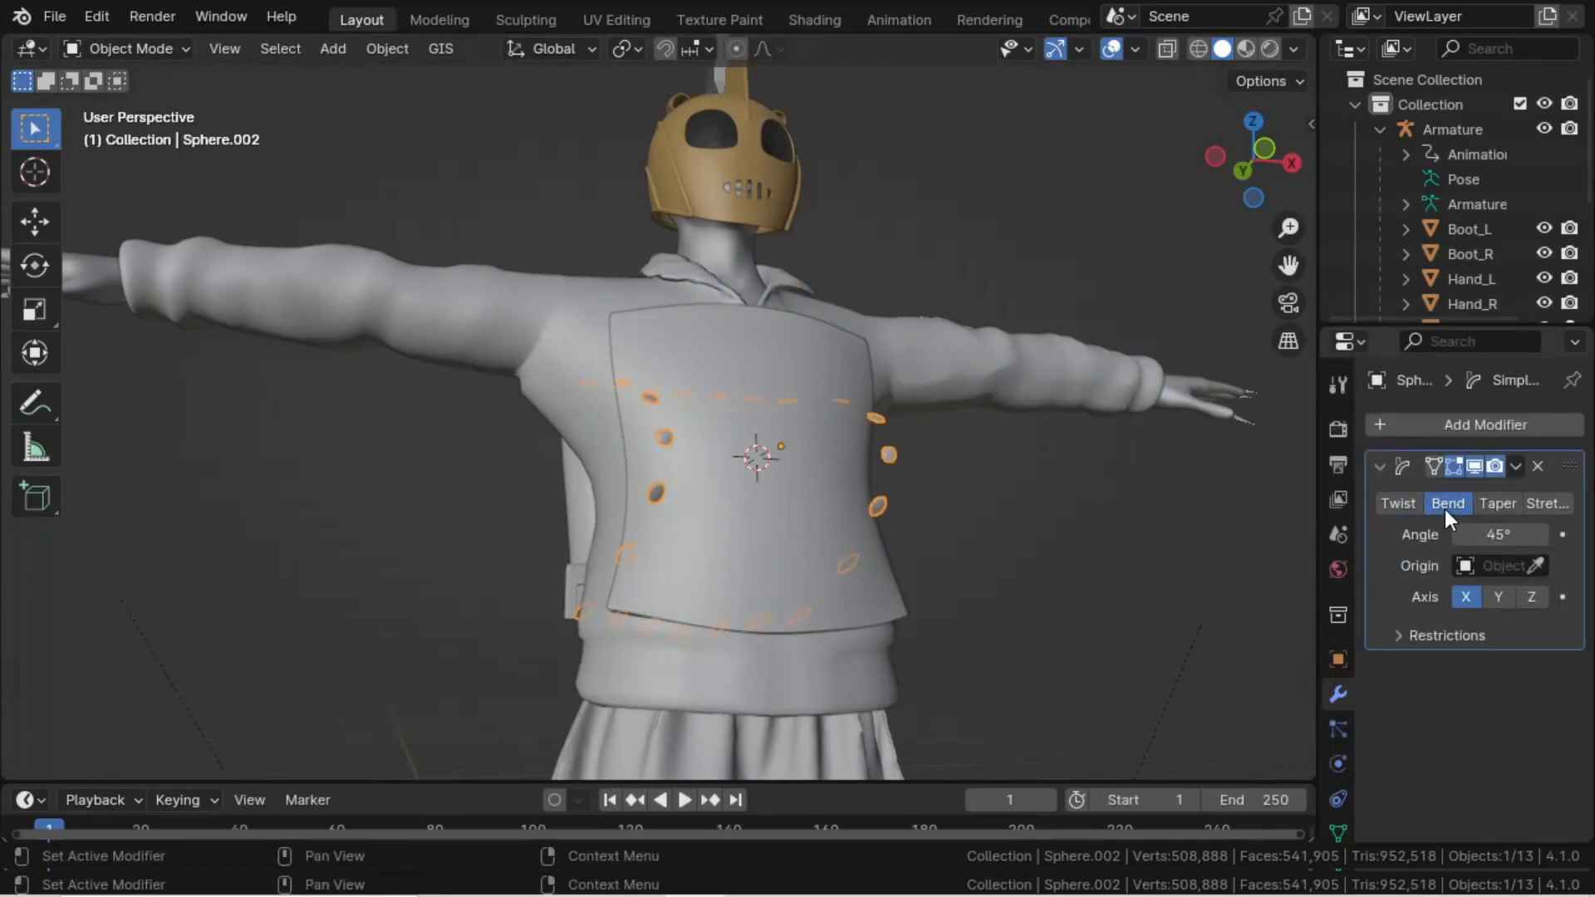
left_click(1528, 596)
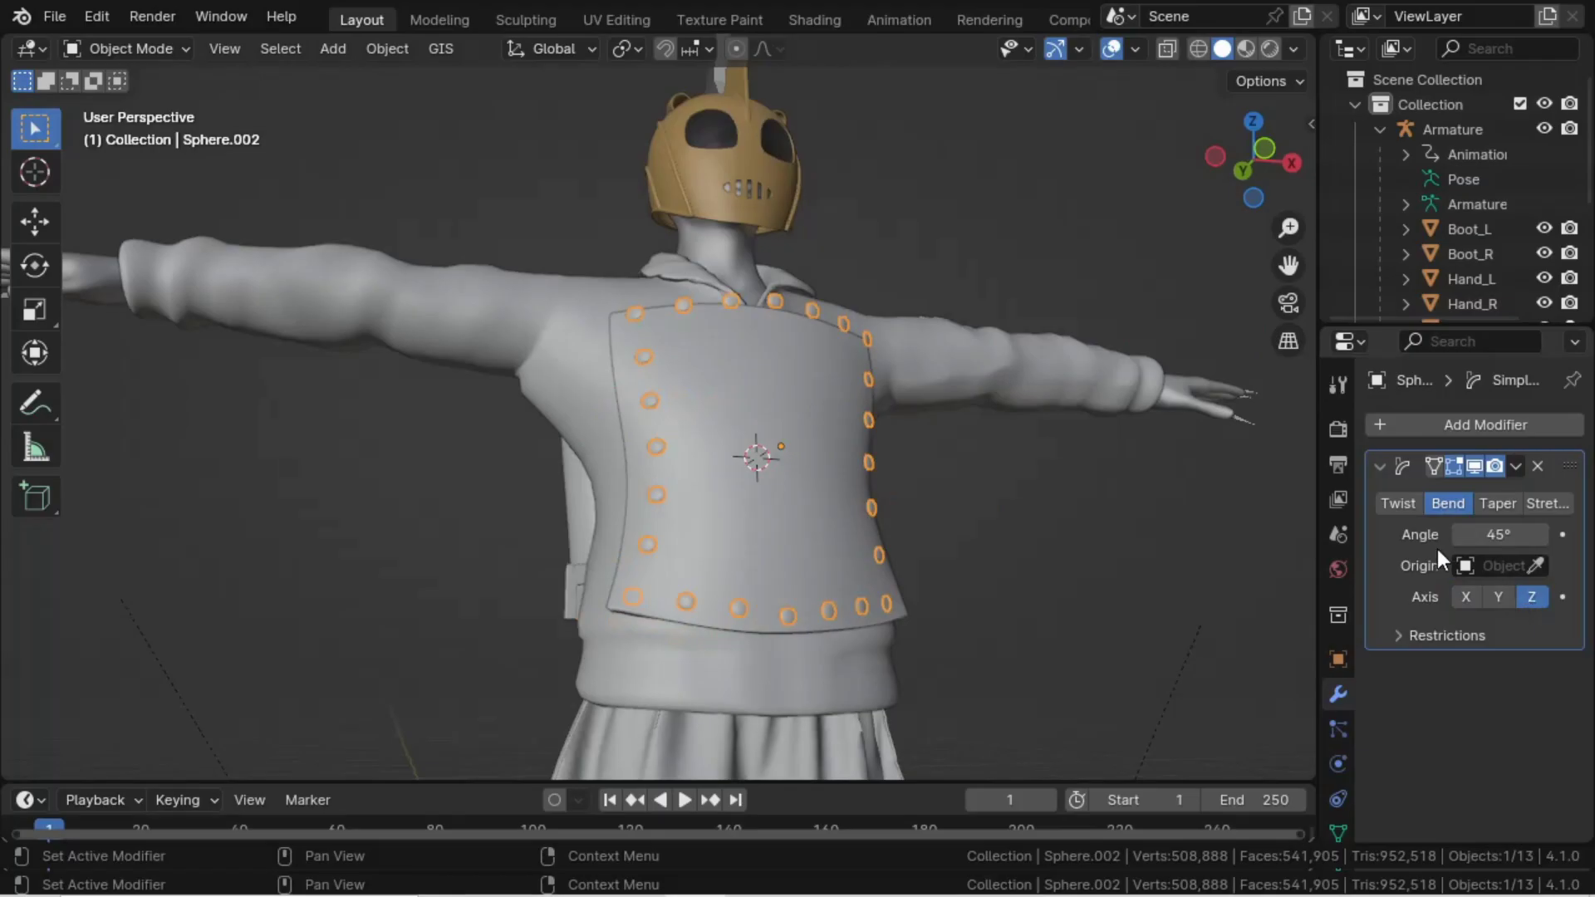
- Set the Simple Deform bend angle to 30° to match the buttons to the chest panel's curvature
middle_click_drag(1230, 542, 810, 652)
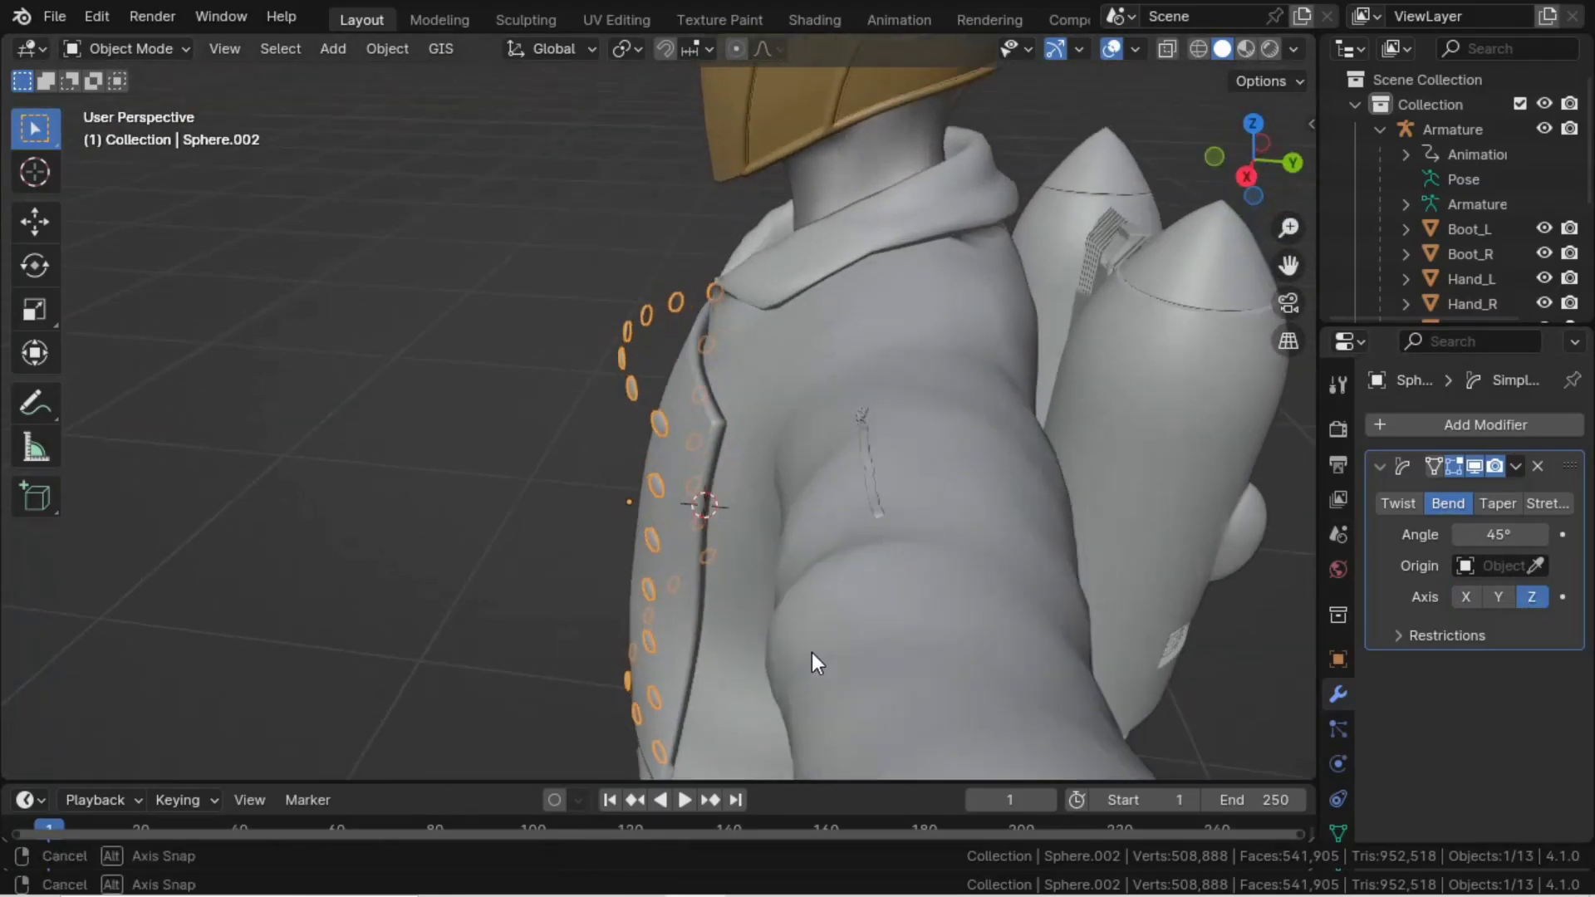
left_click_drag(1528, 544, 1484, 544)
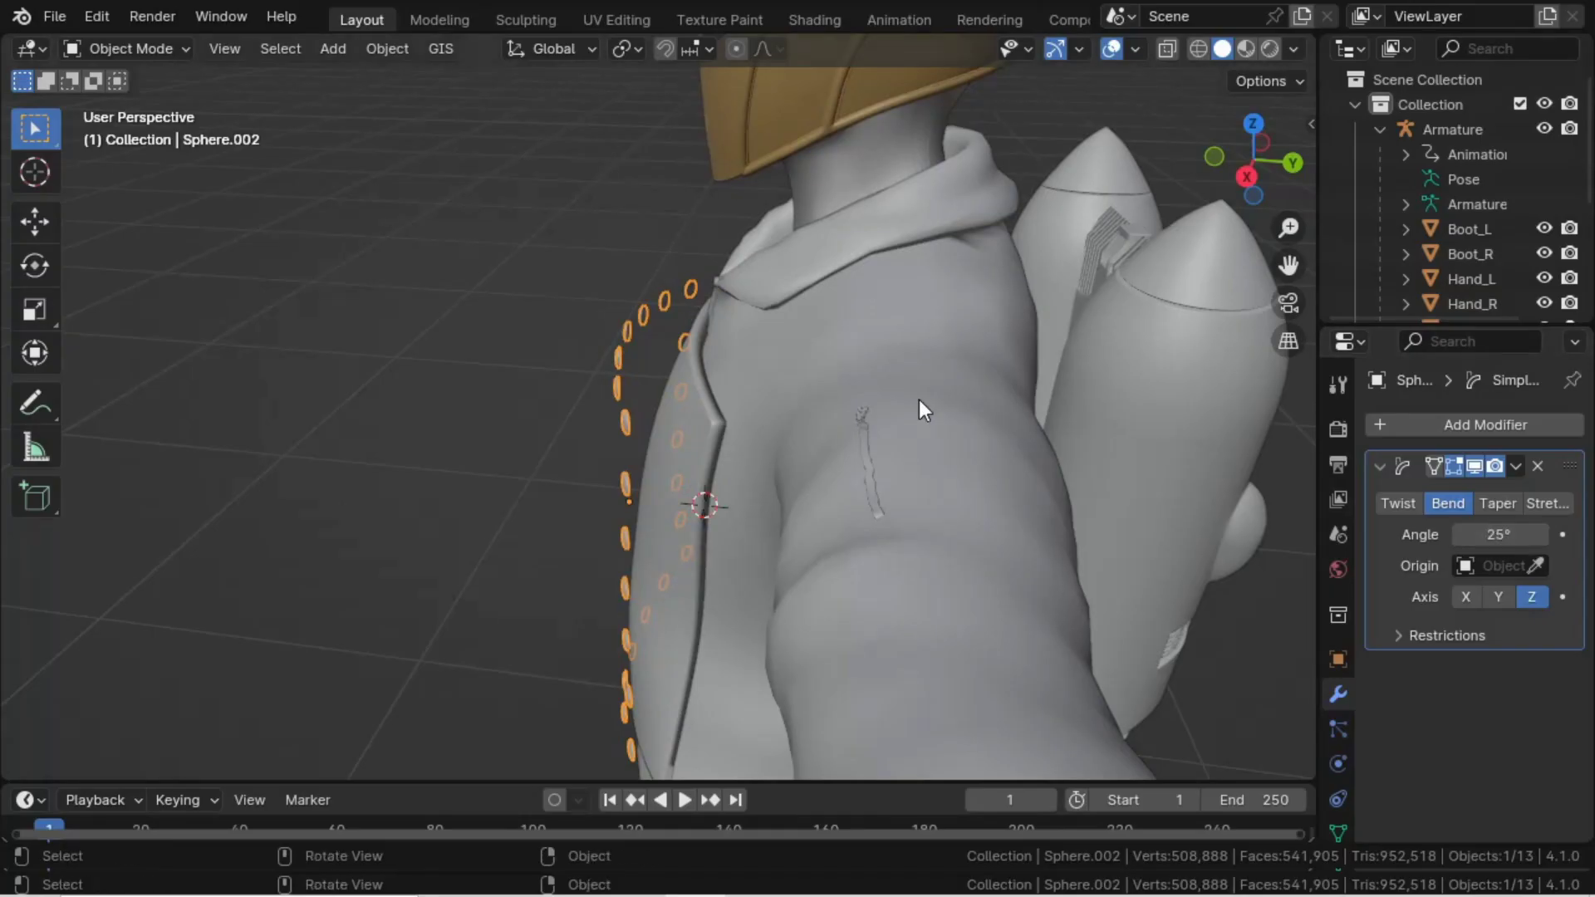
middle_click_drag(919, 406, 656, 457)
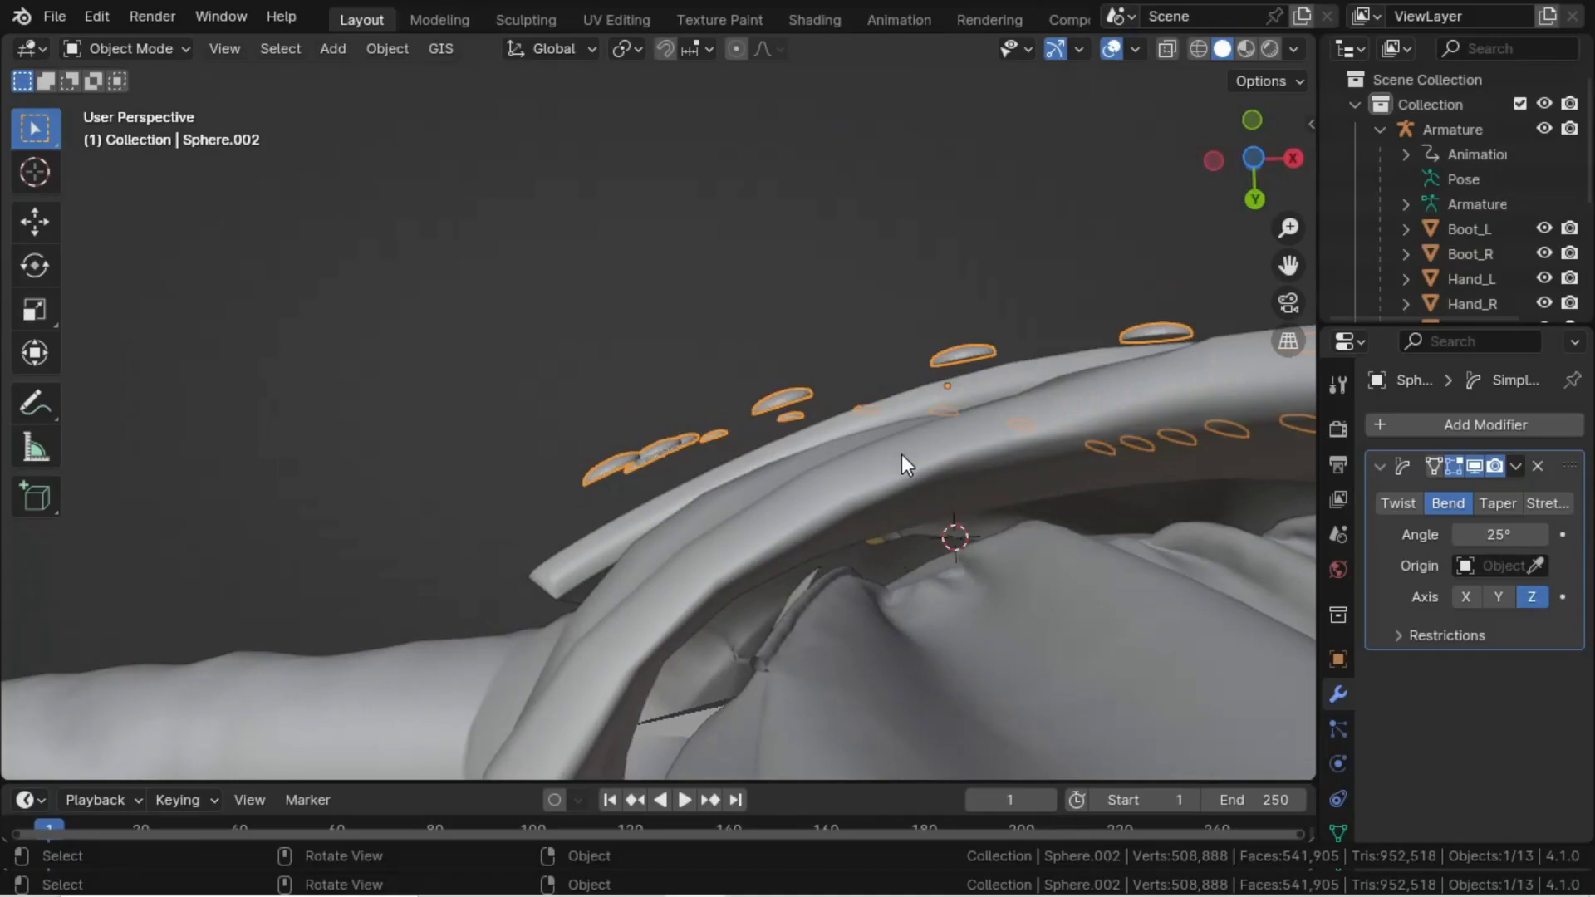
left_click_drag(1537, 536, 1583, 536)
left_click(1504, 539)
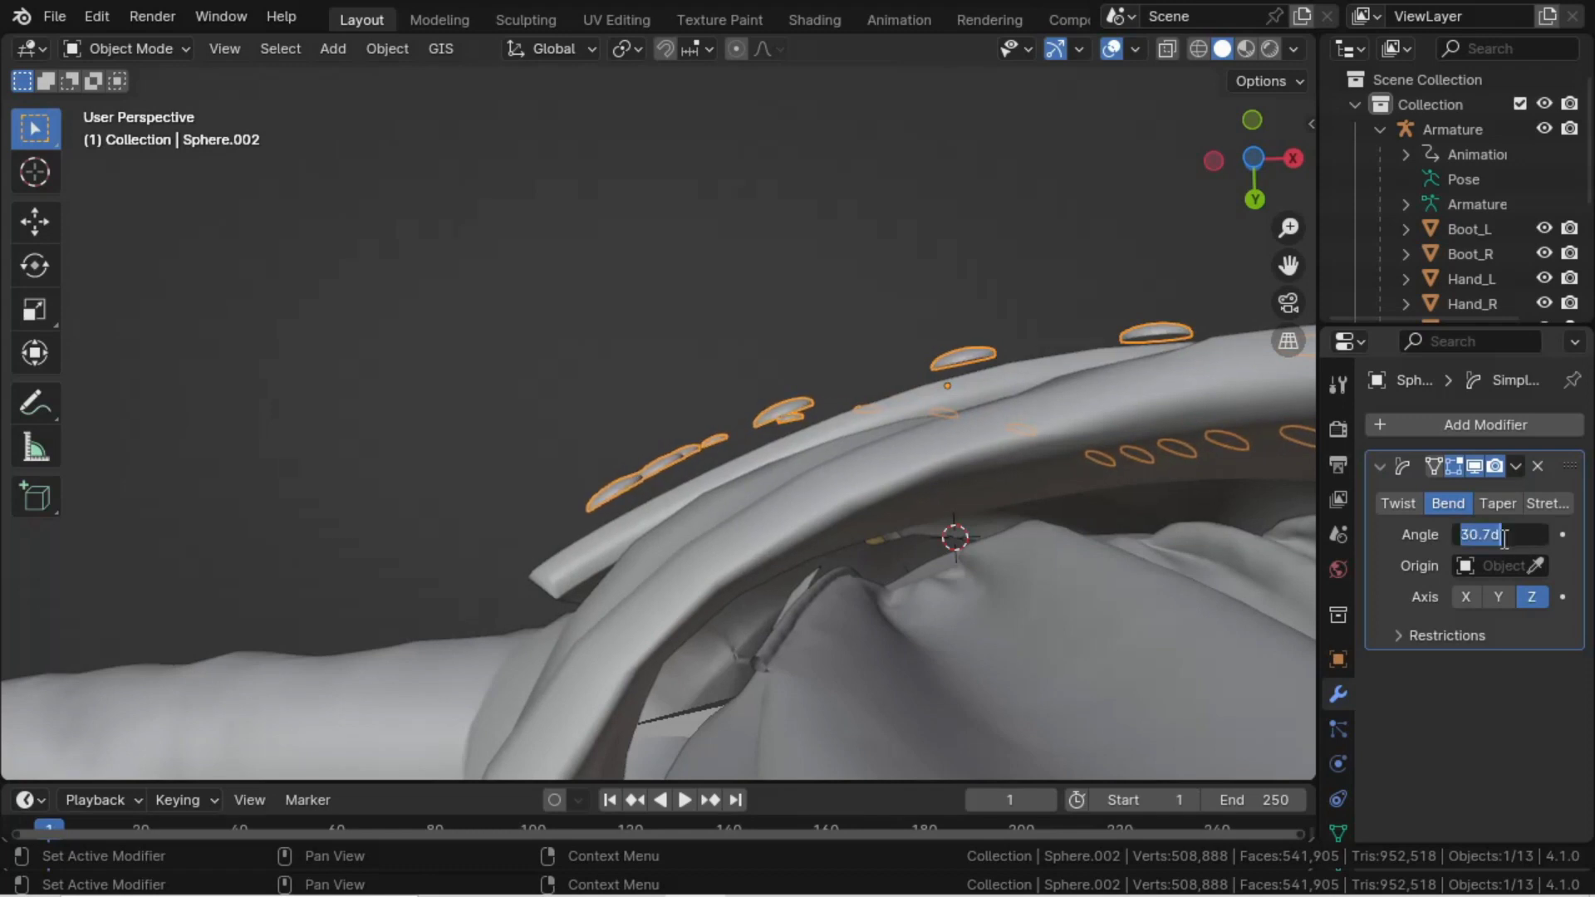
type("30")
key("Return")
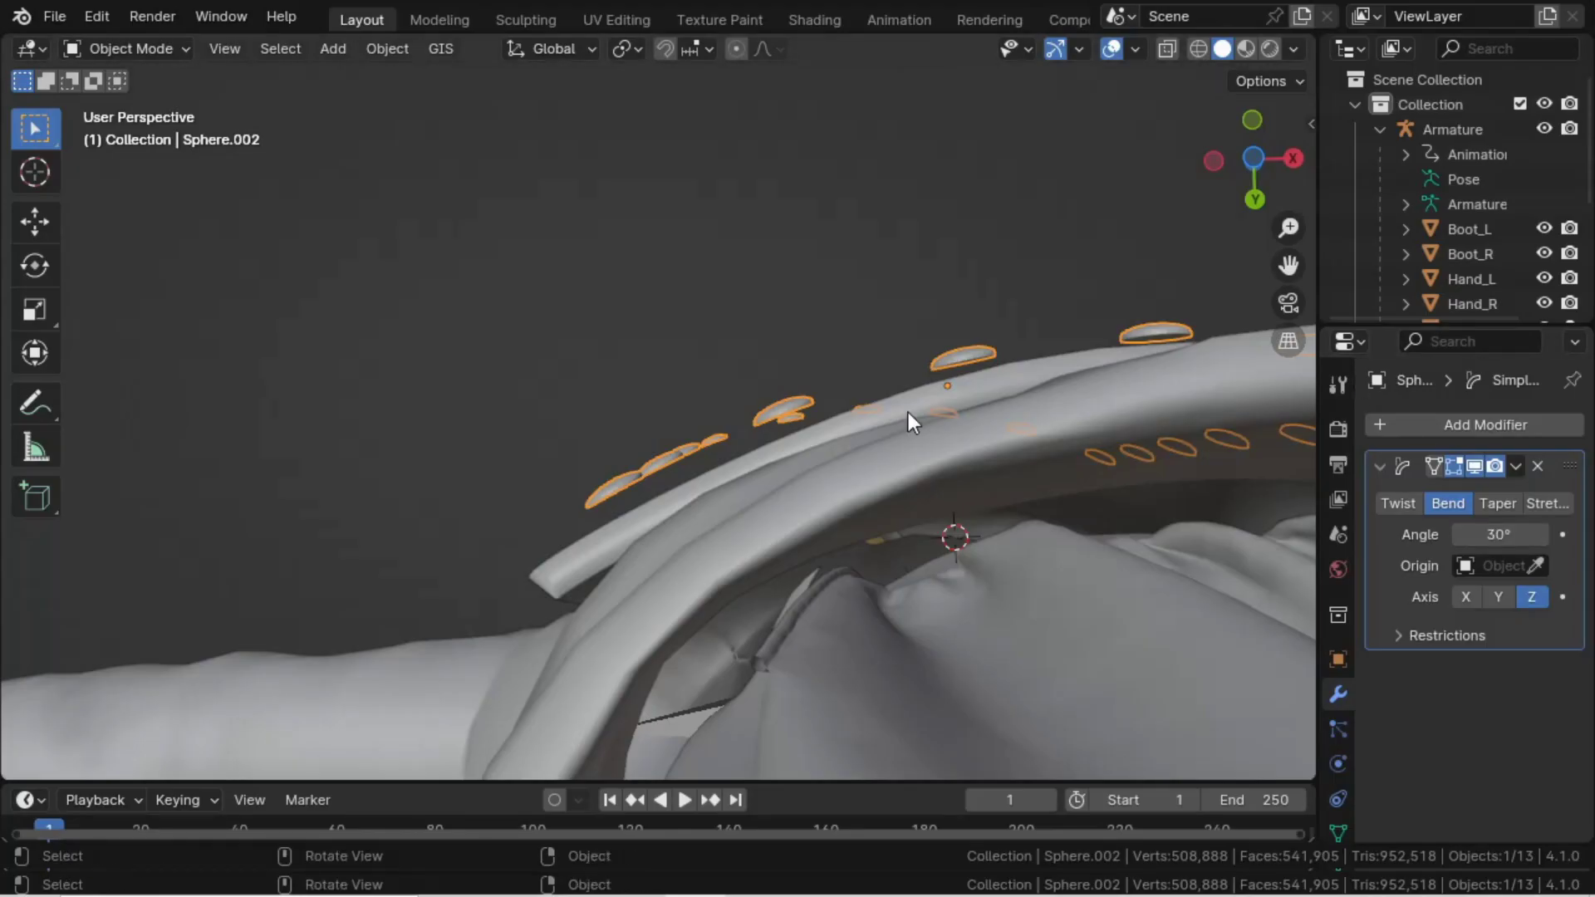
- Apply the Simple Deform modifier to the buttons and save the file
key("KP_1")
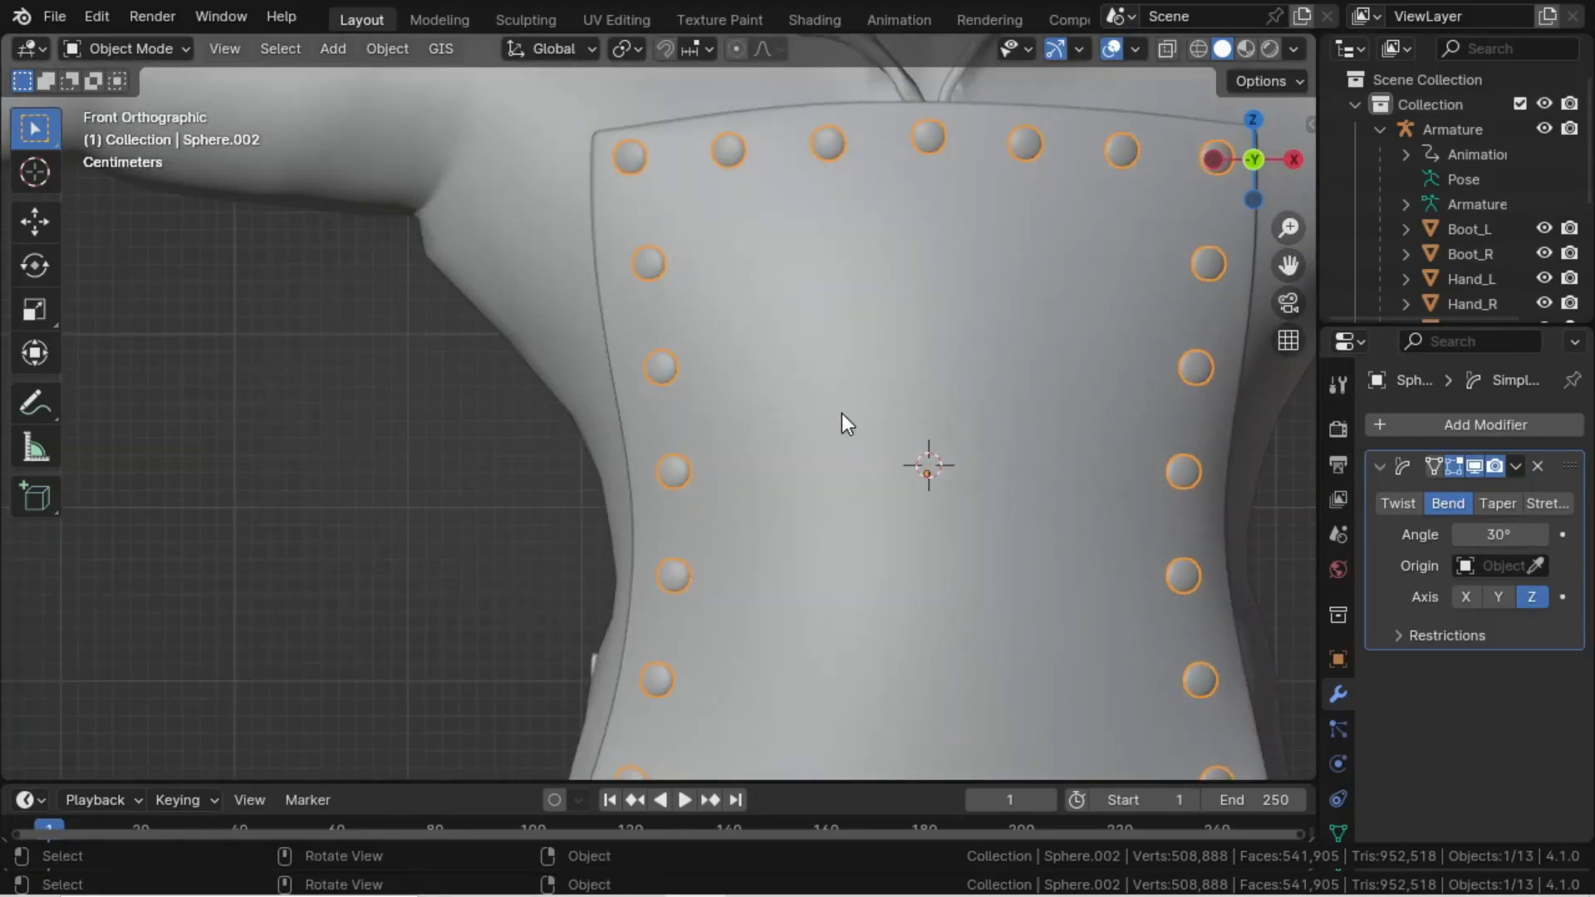
scroll(841, 412, "down", 4)
left_click(1516, 466)
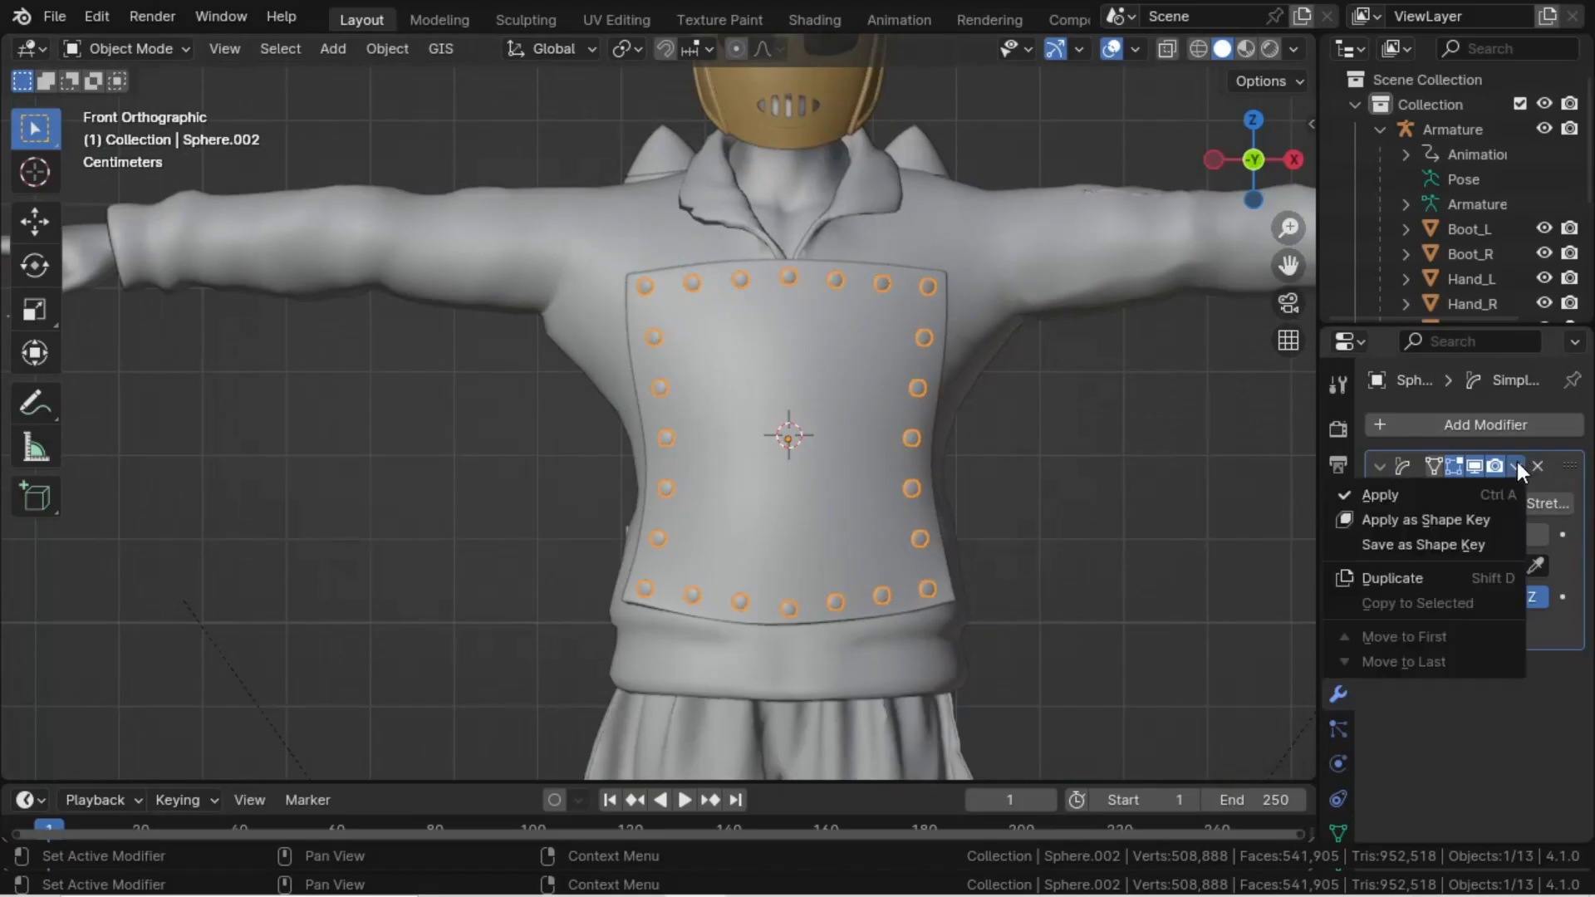
left_click(1492, 494)
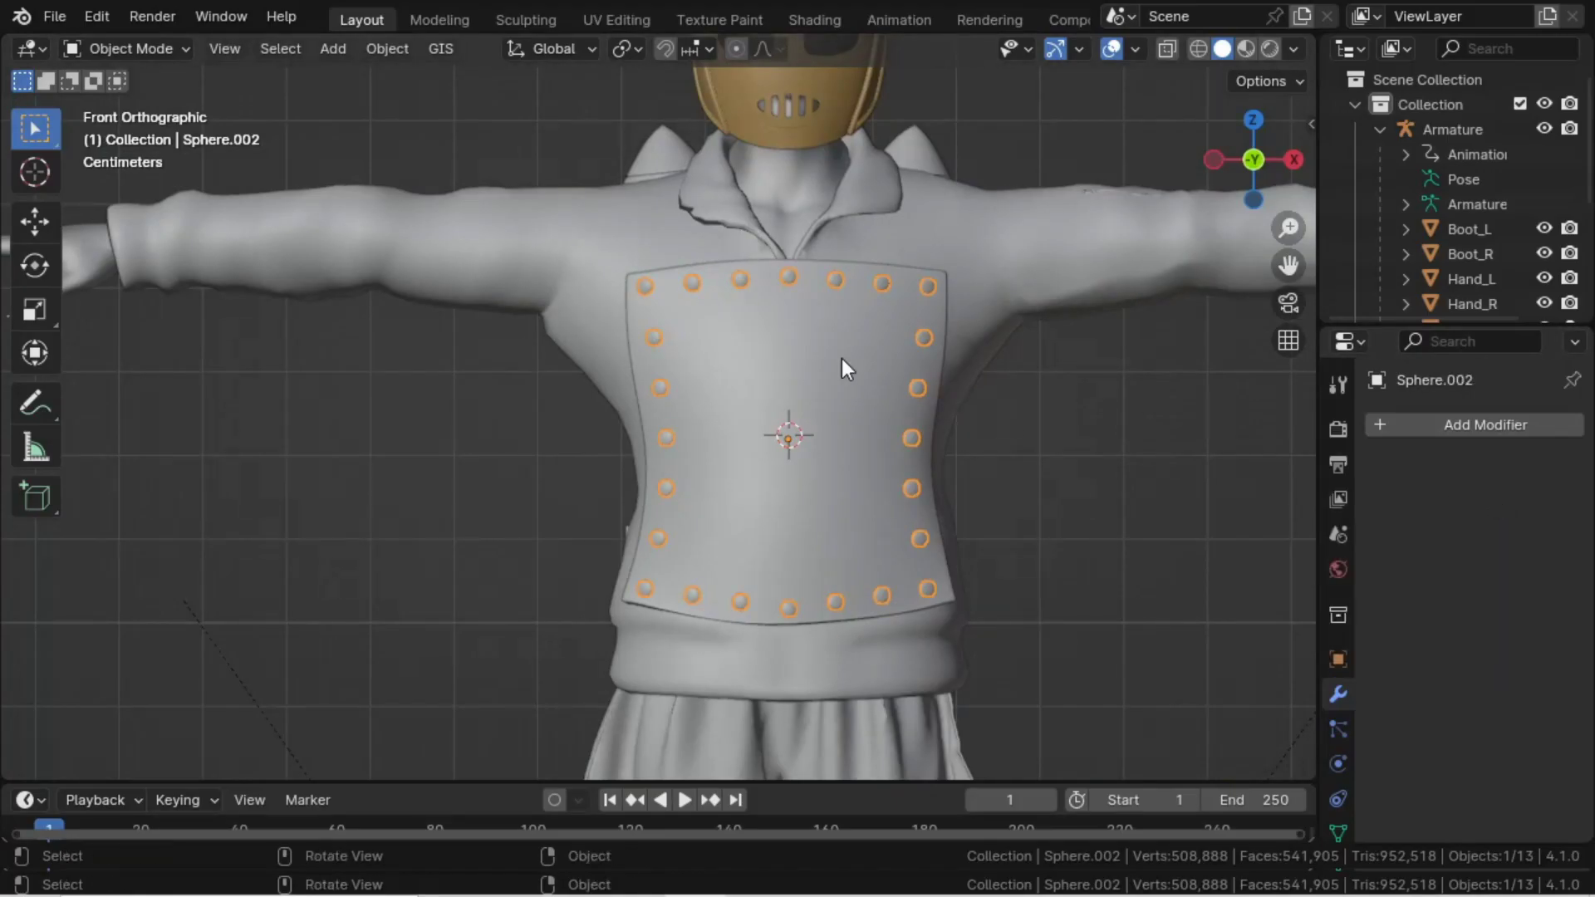
key("ctrl+s")
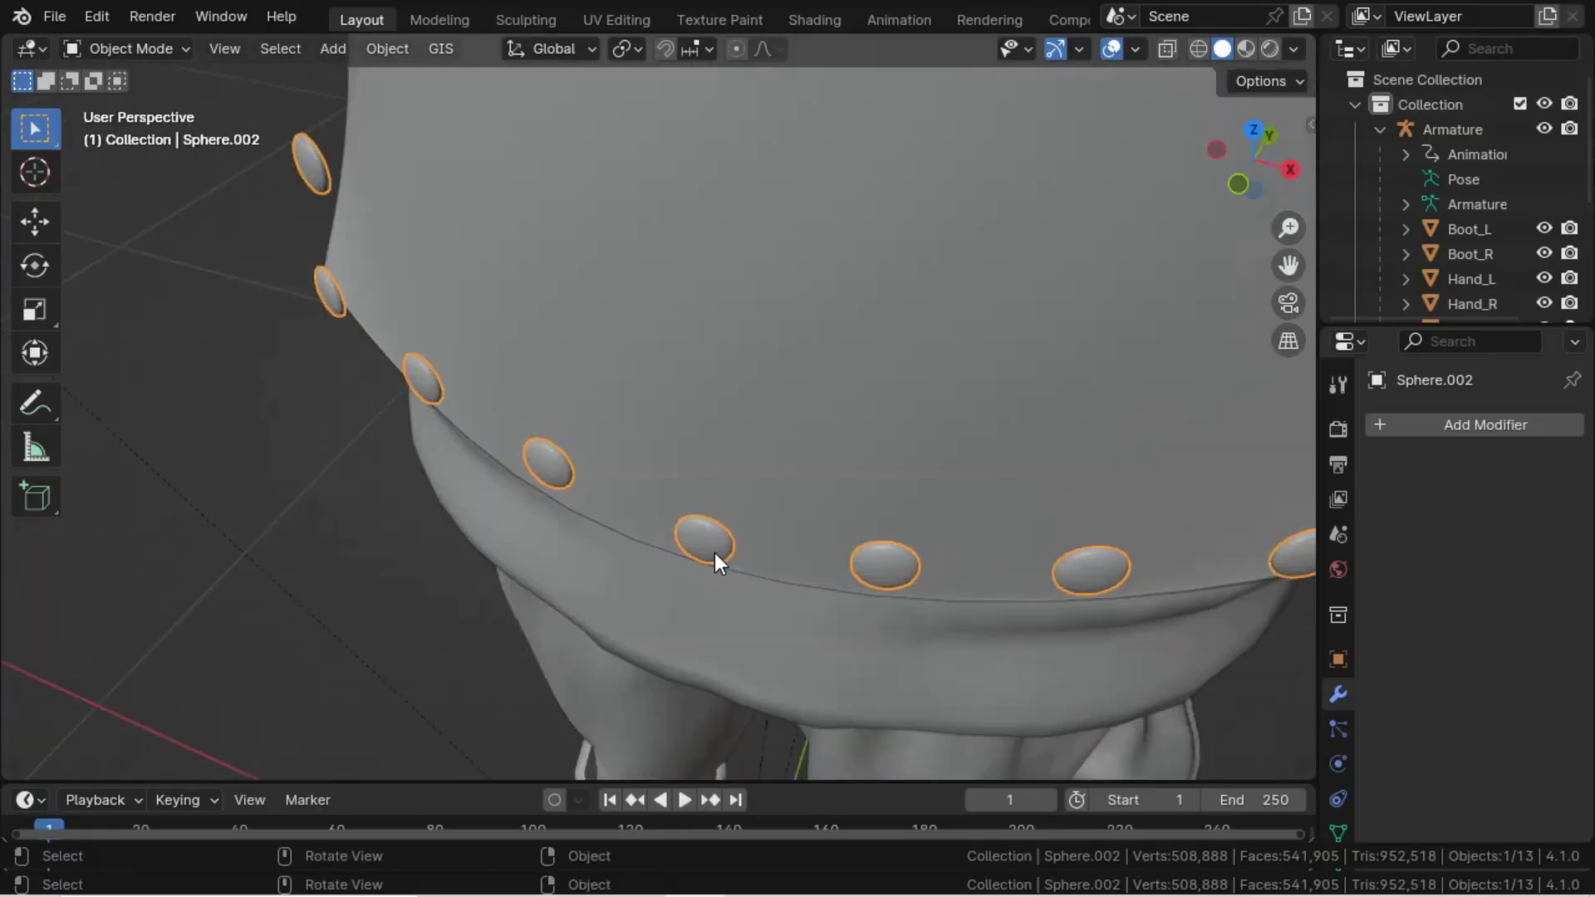
- In Edit Mode, select one whole button near the belt, set the transform orientation to Normal and enable the Move object gizmo
key("Tab")
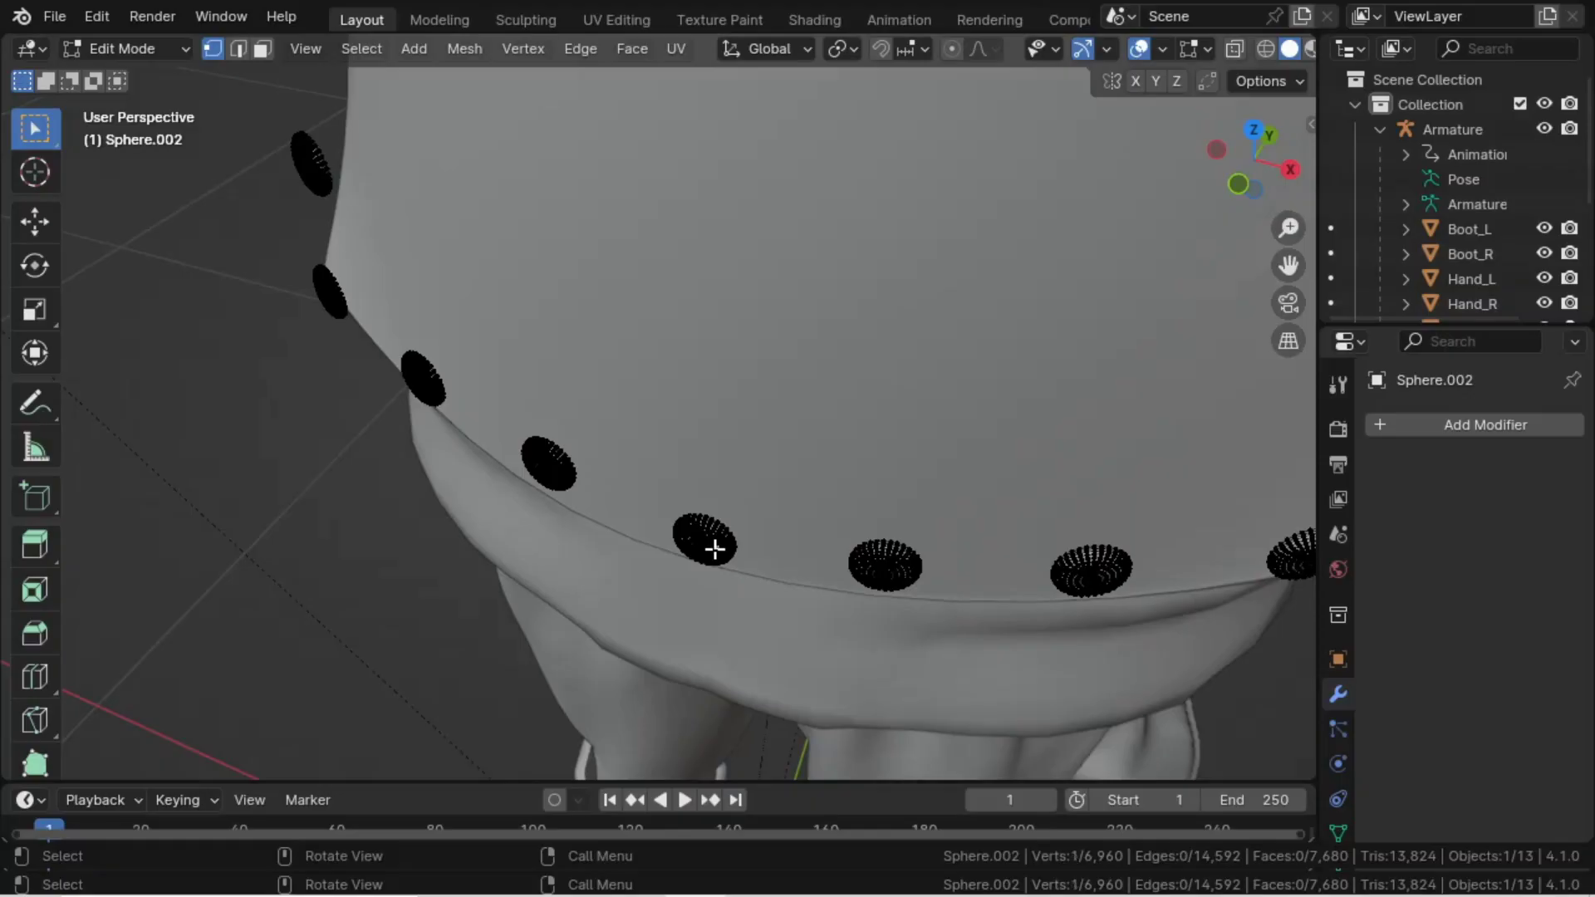
key("l")
middle_click_drag(715, 549, 624, 395)
scroll(637, 365, "up", 7)
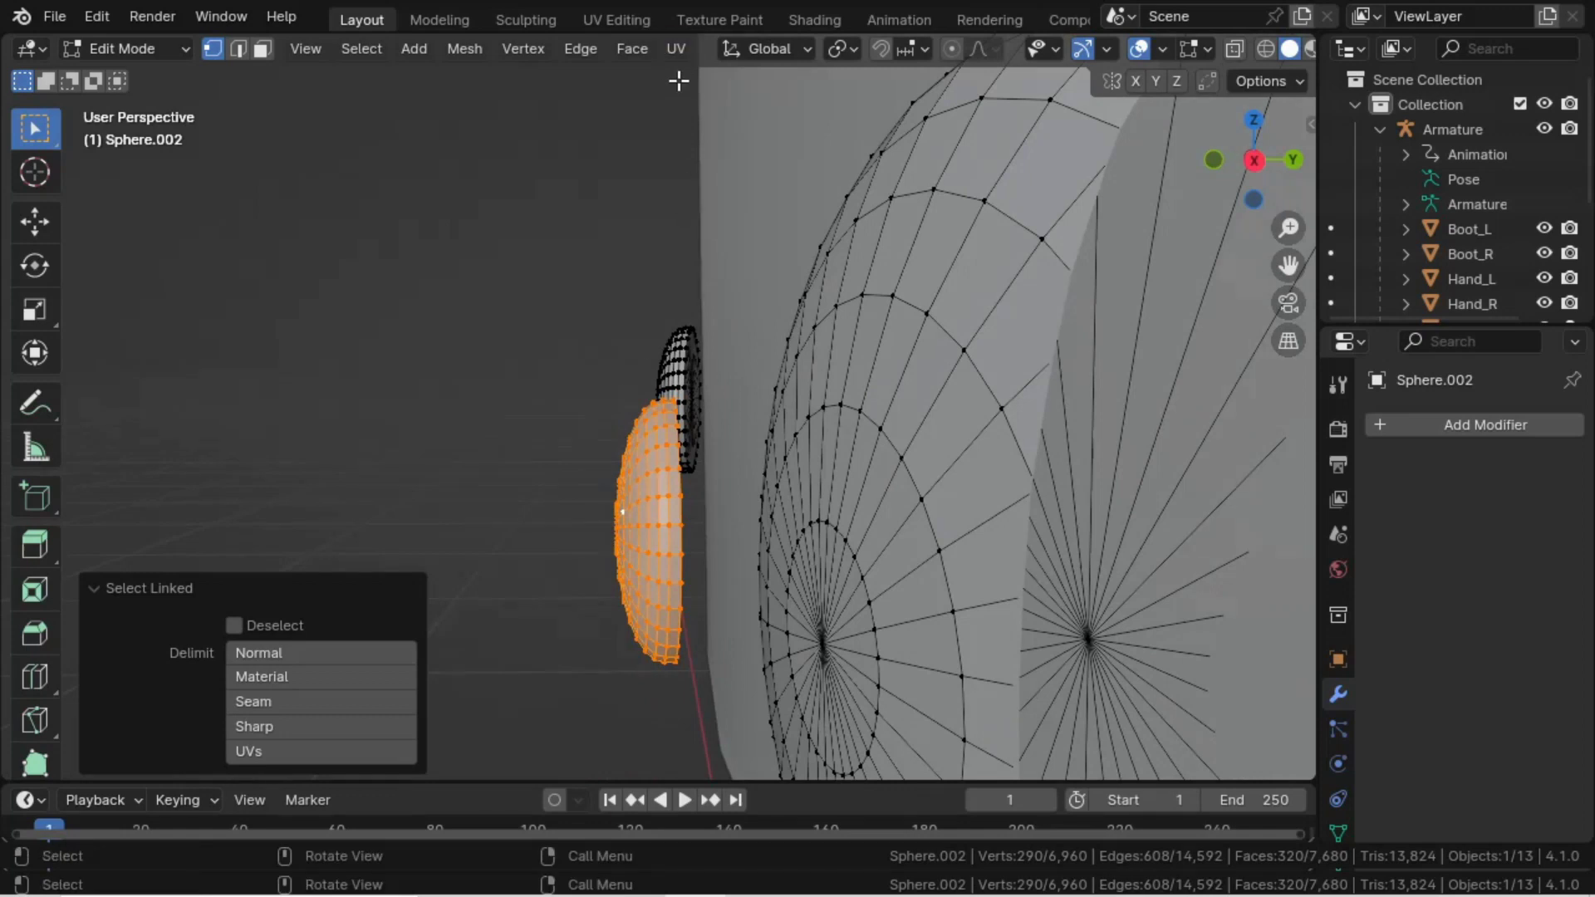
left_click(767, 50)
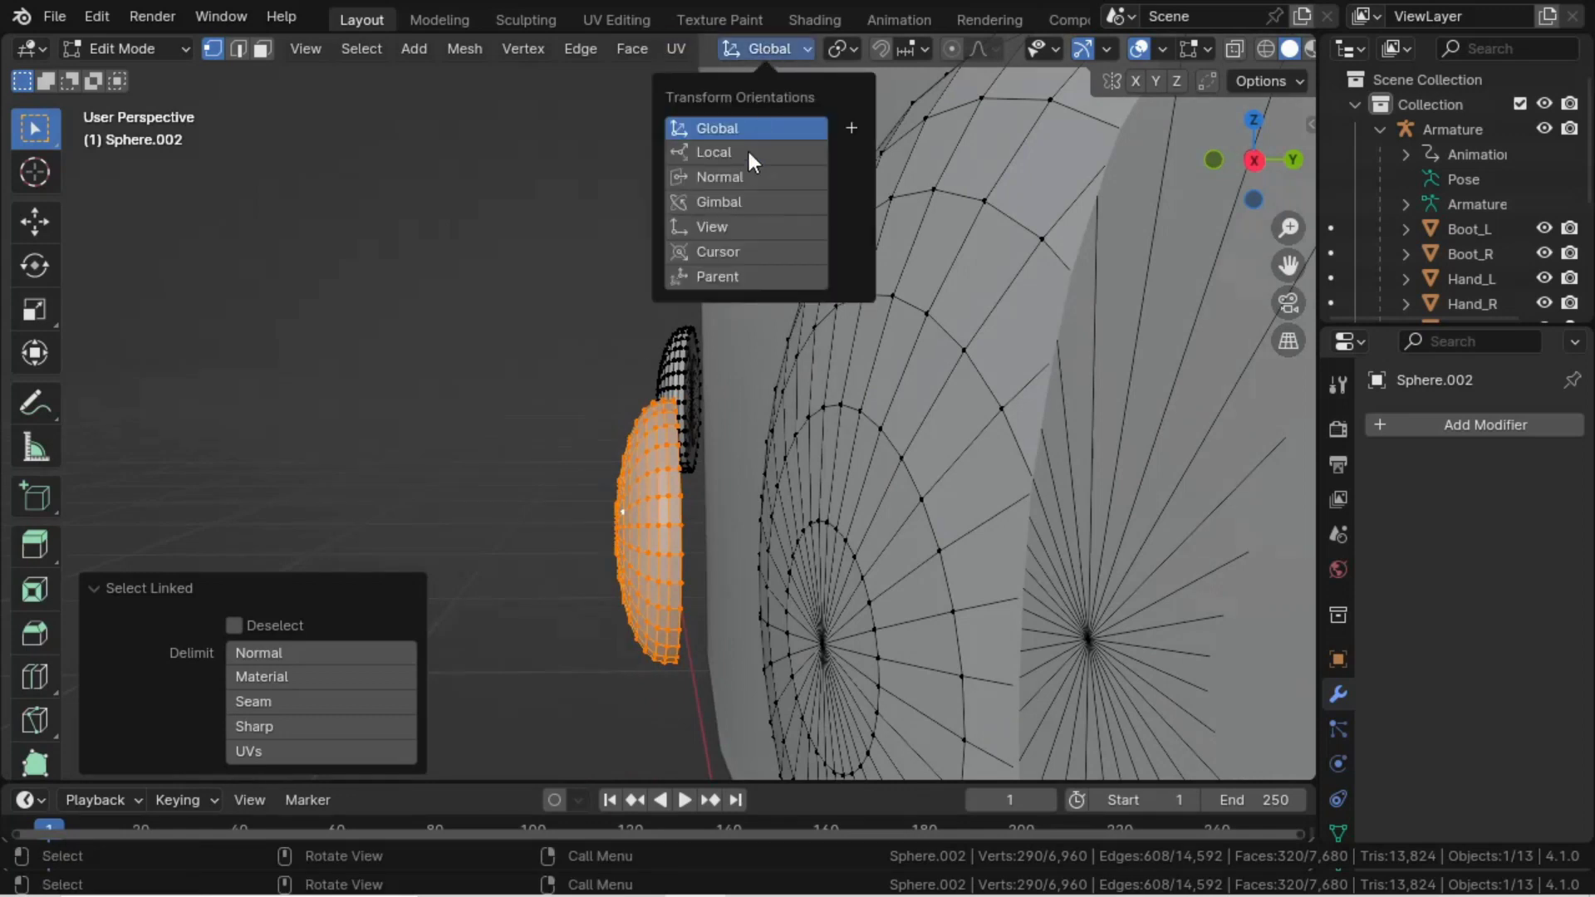
left_click(736, 177)
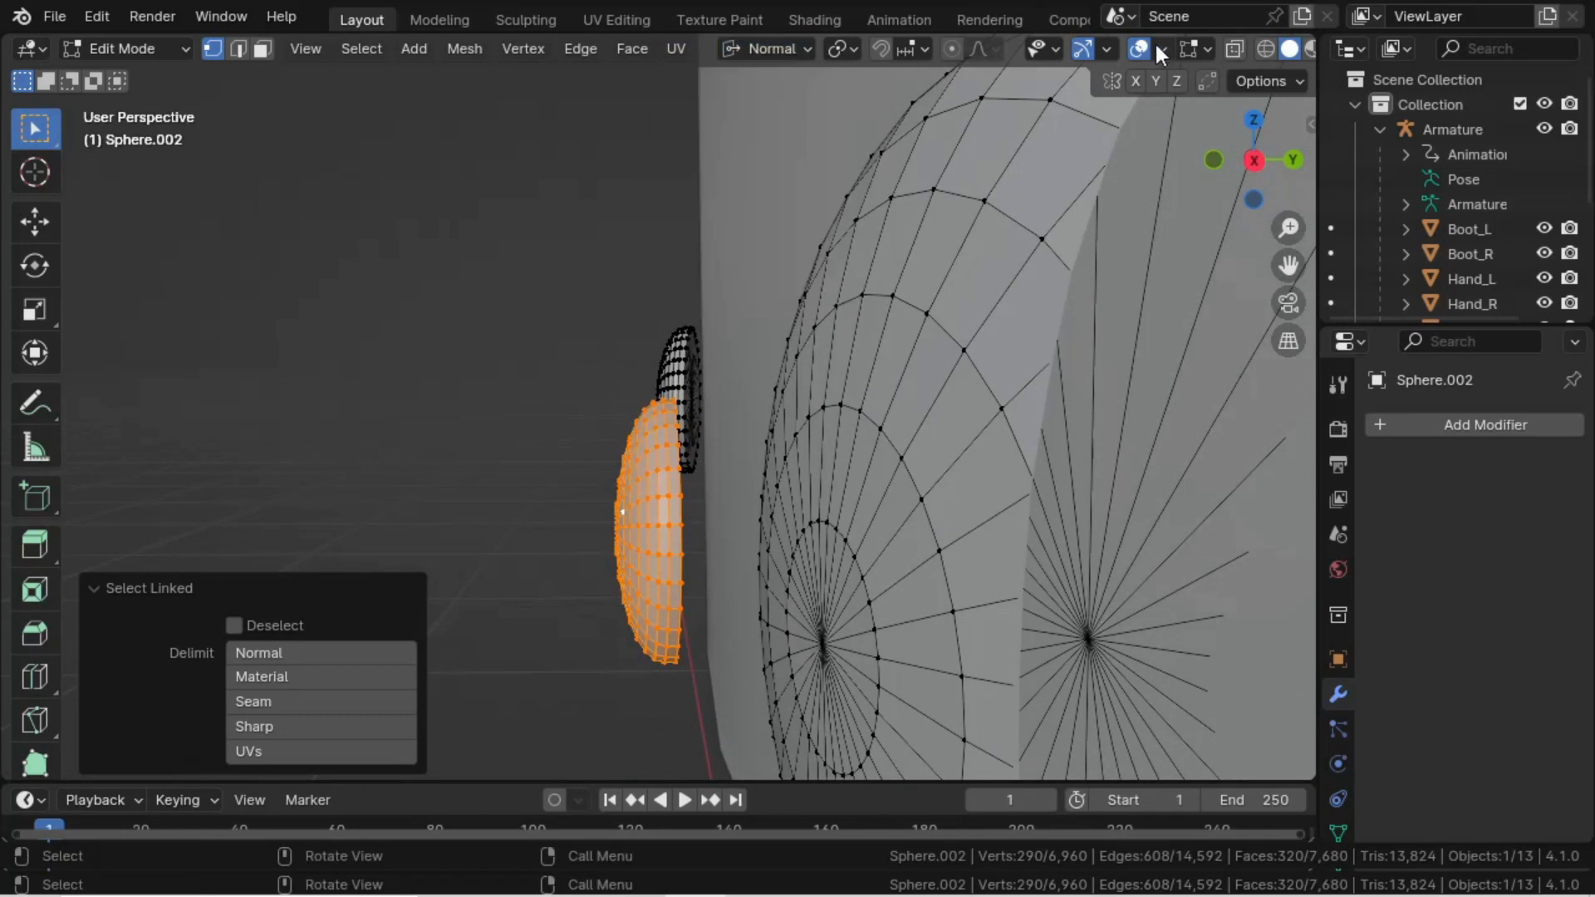
left_click(1108, 49)
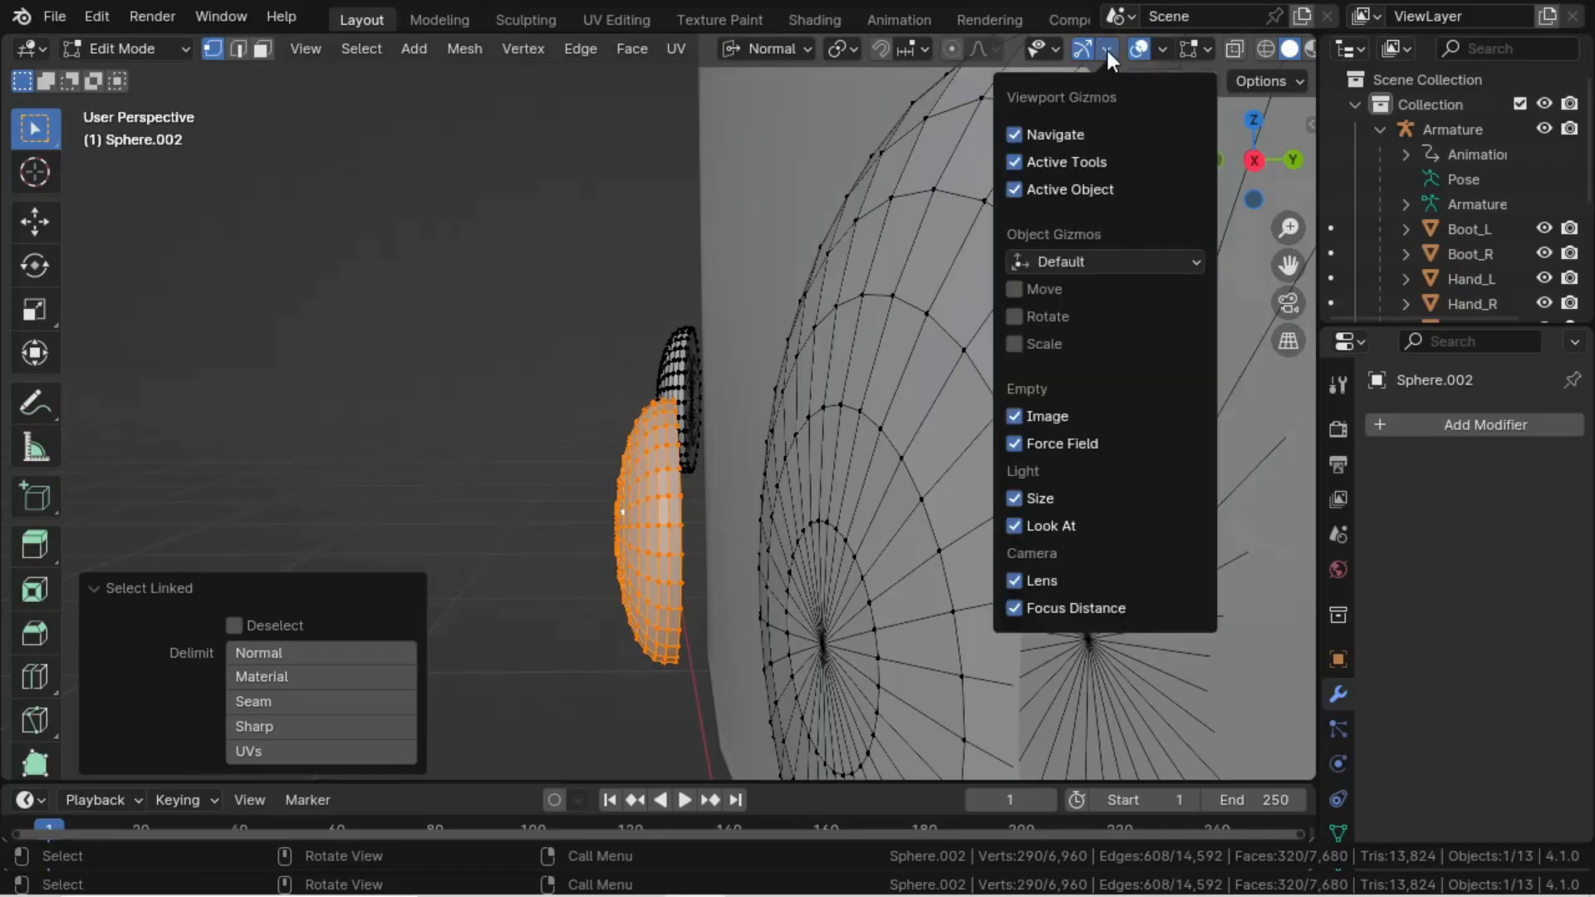
left_click(1015, 289)
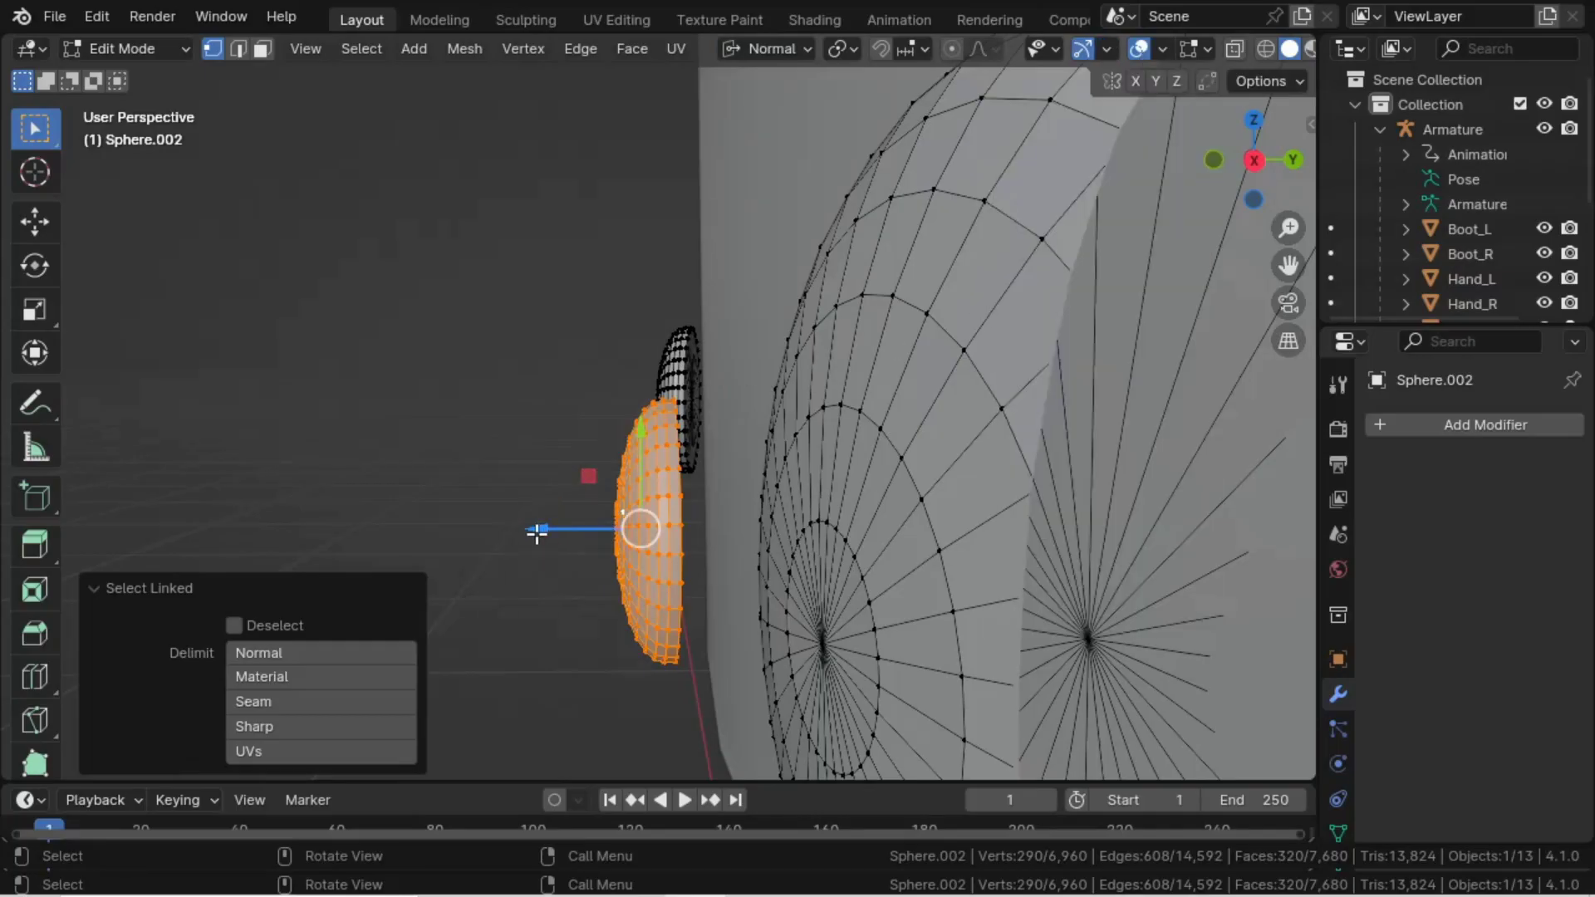
- Push the selected button about 0.0035 m inward along its normal and tilt it about 2.14° around its normal X axis
left_click_drag(538, 532, 583, 534)
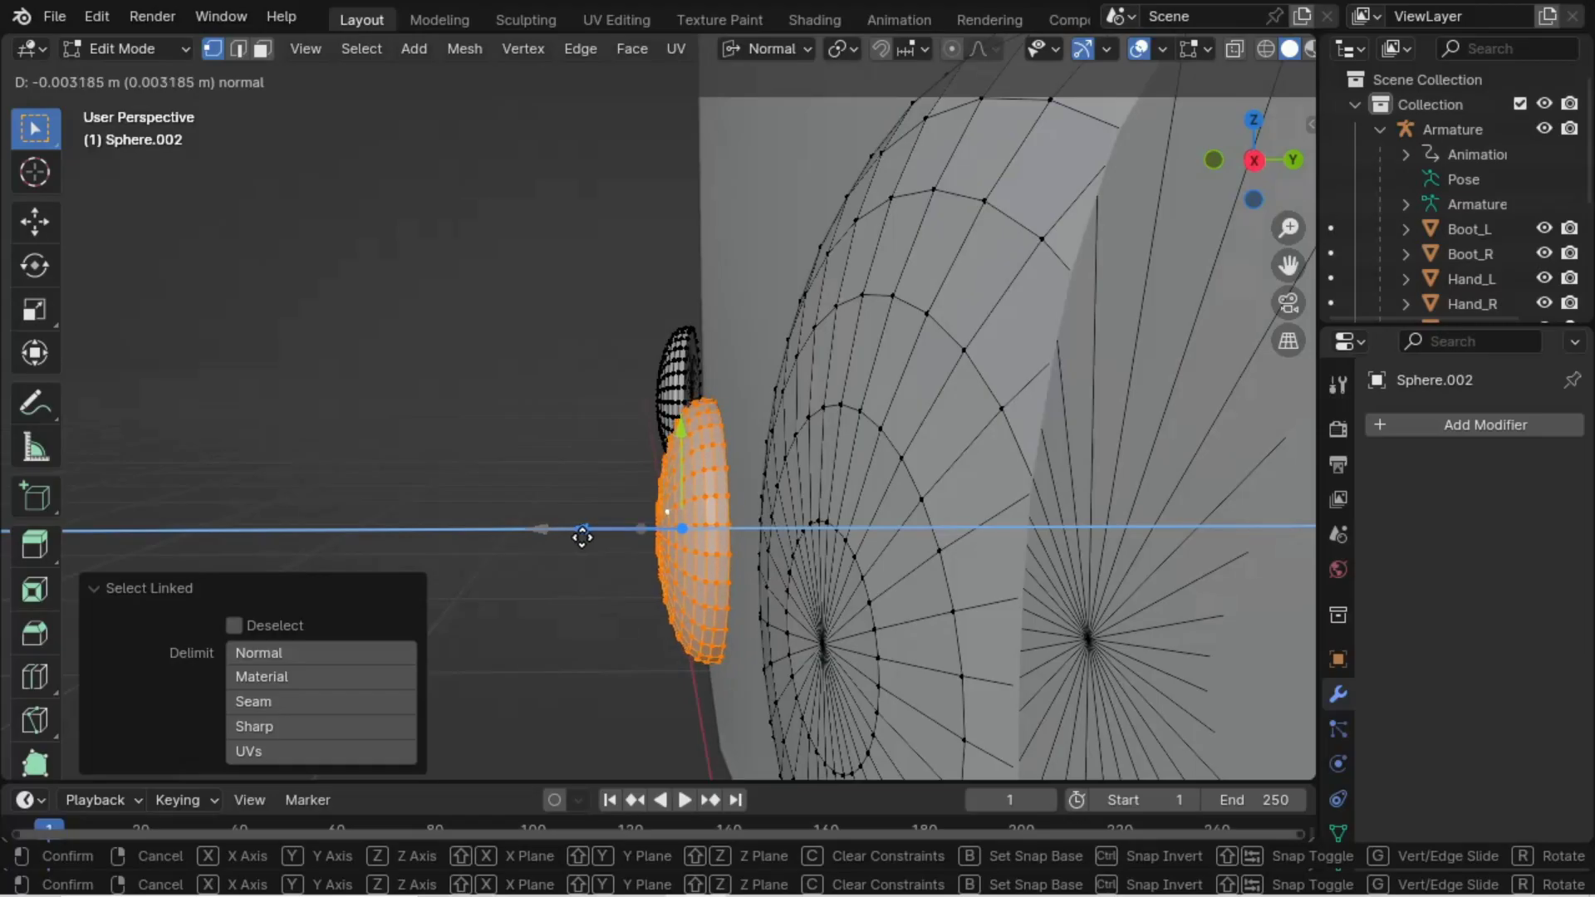
left_click(582, 537)
key("r")
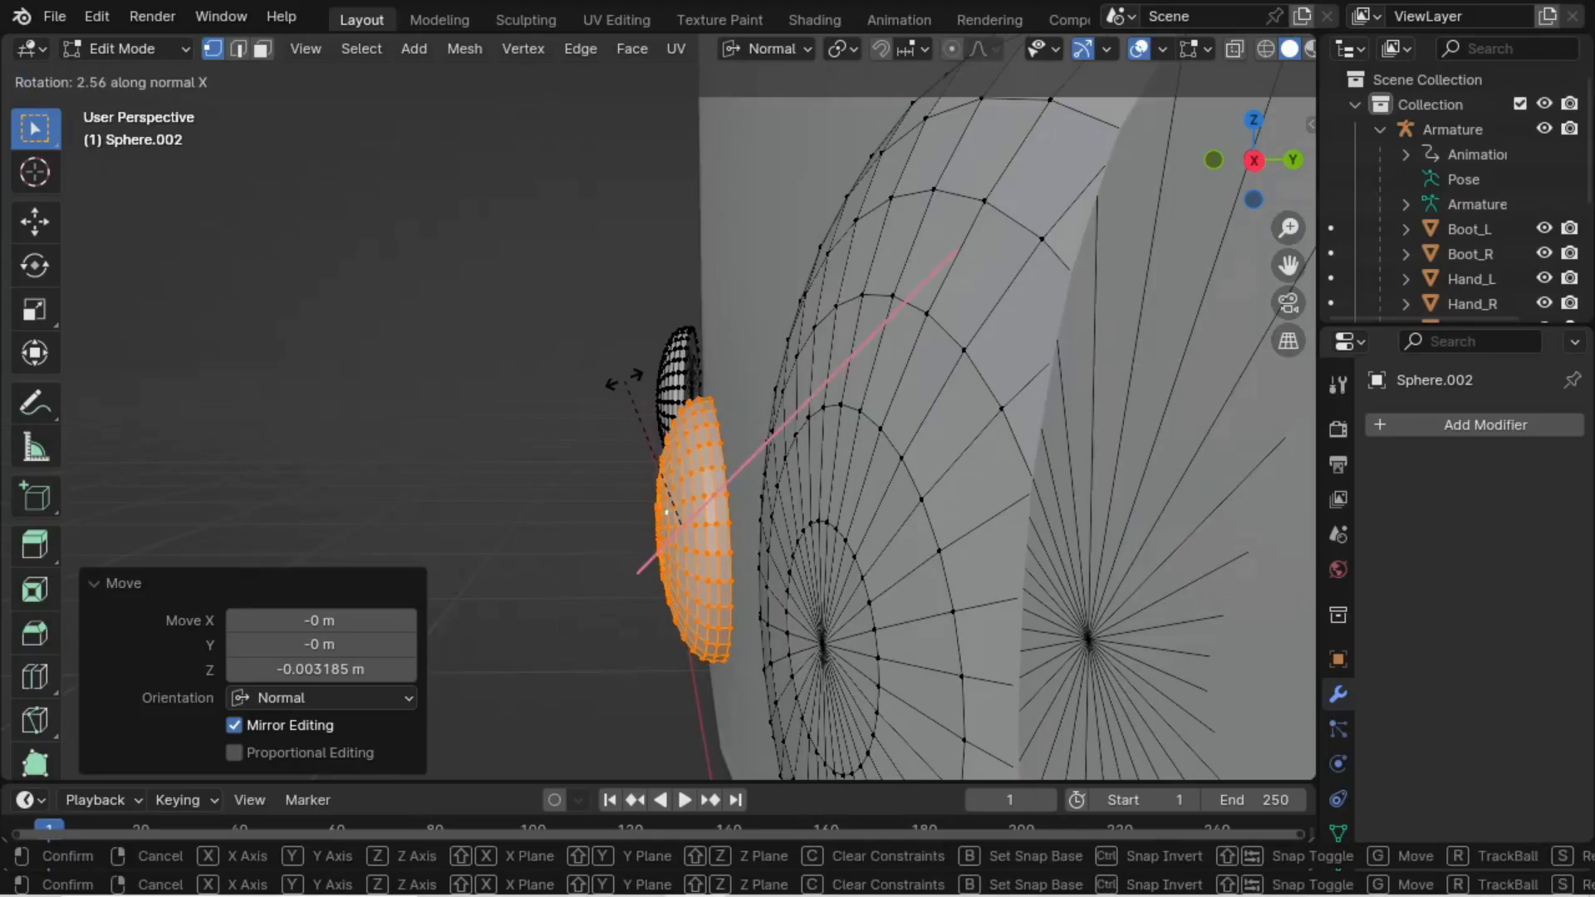
left_click(624, 380)
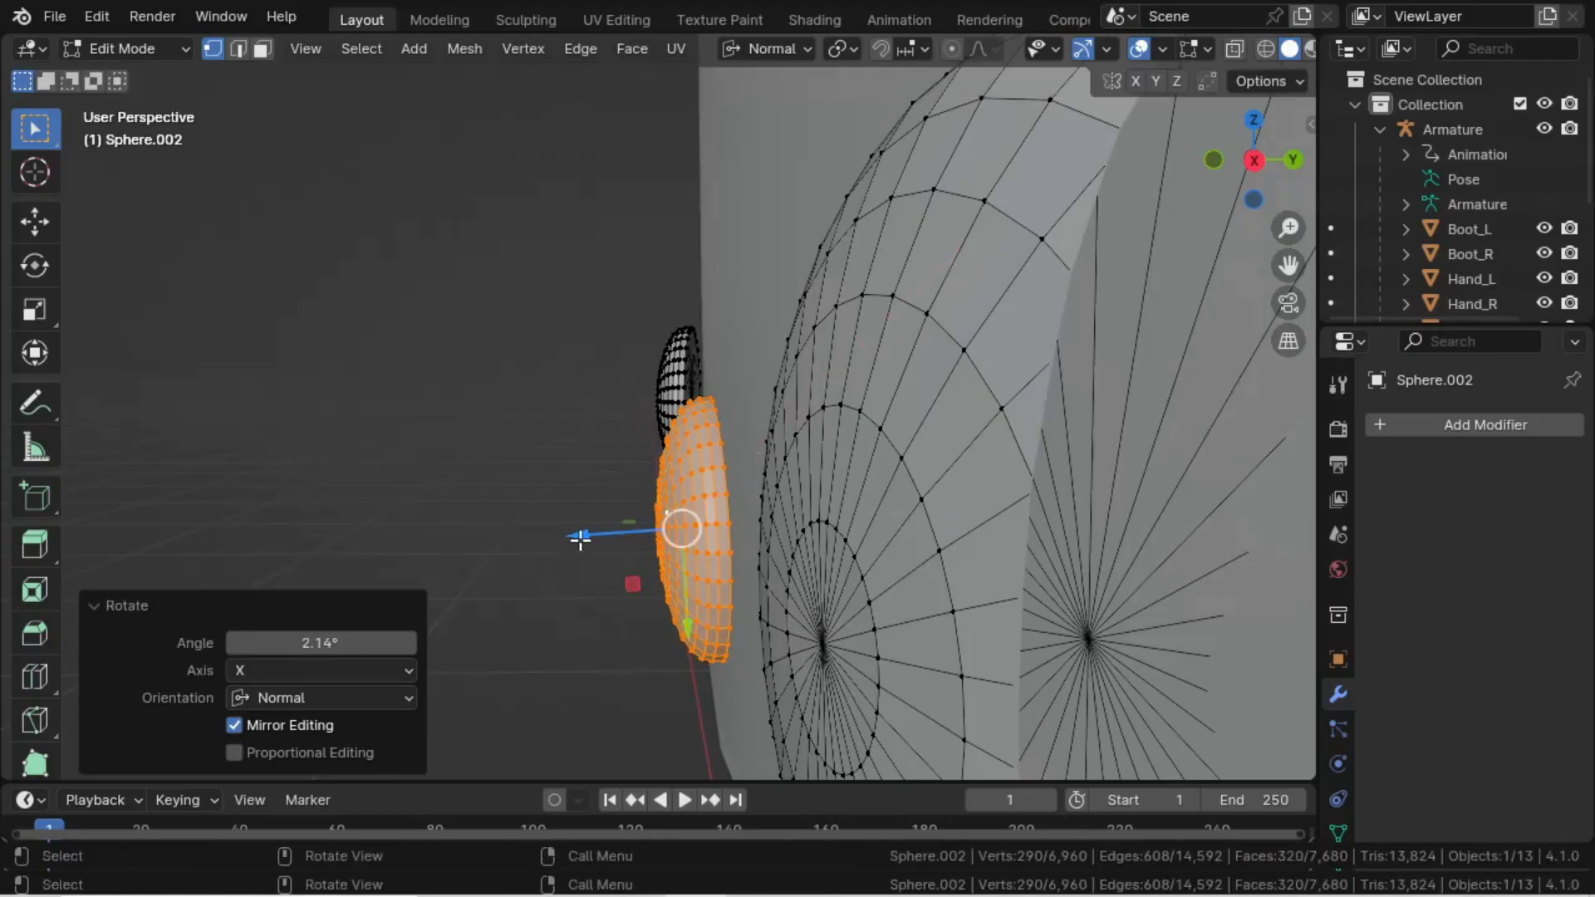
left_click_drag(584, 533, 591, 534)
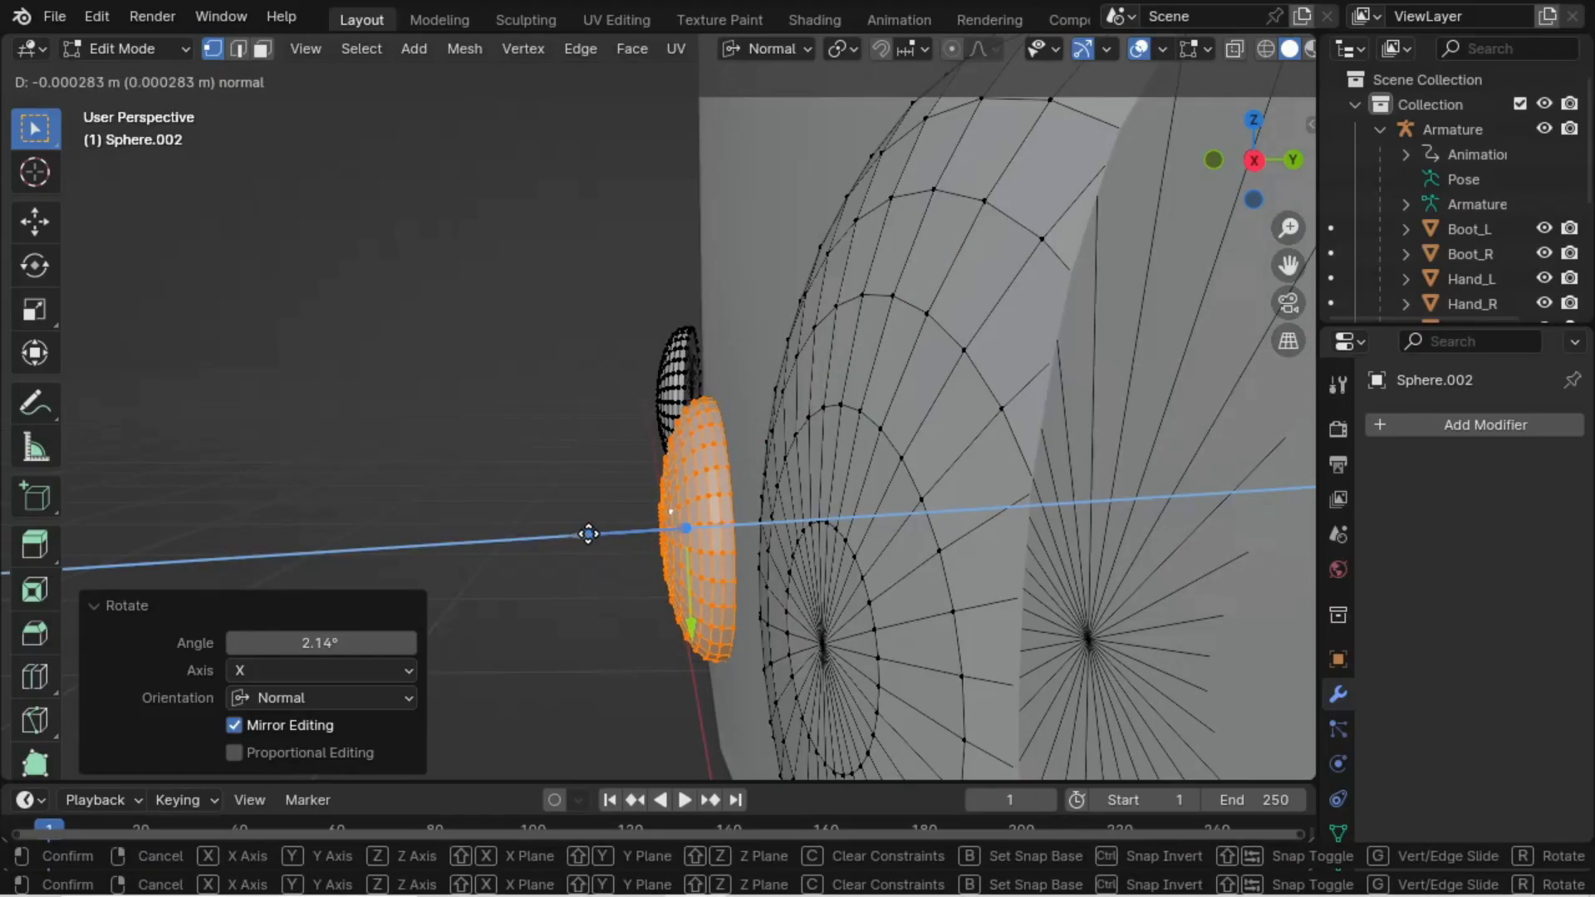
left_click_drag(589, 533, 590, 534)
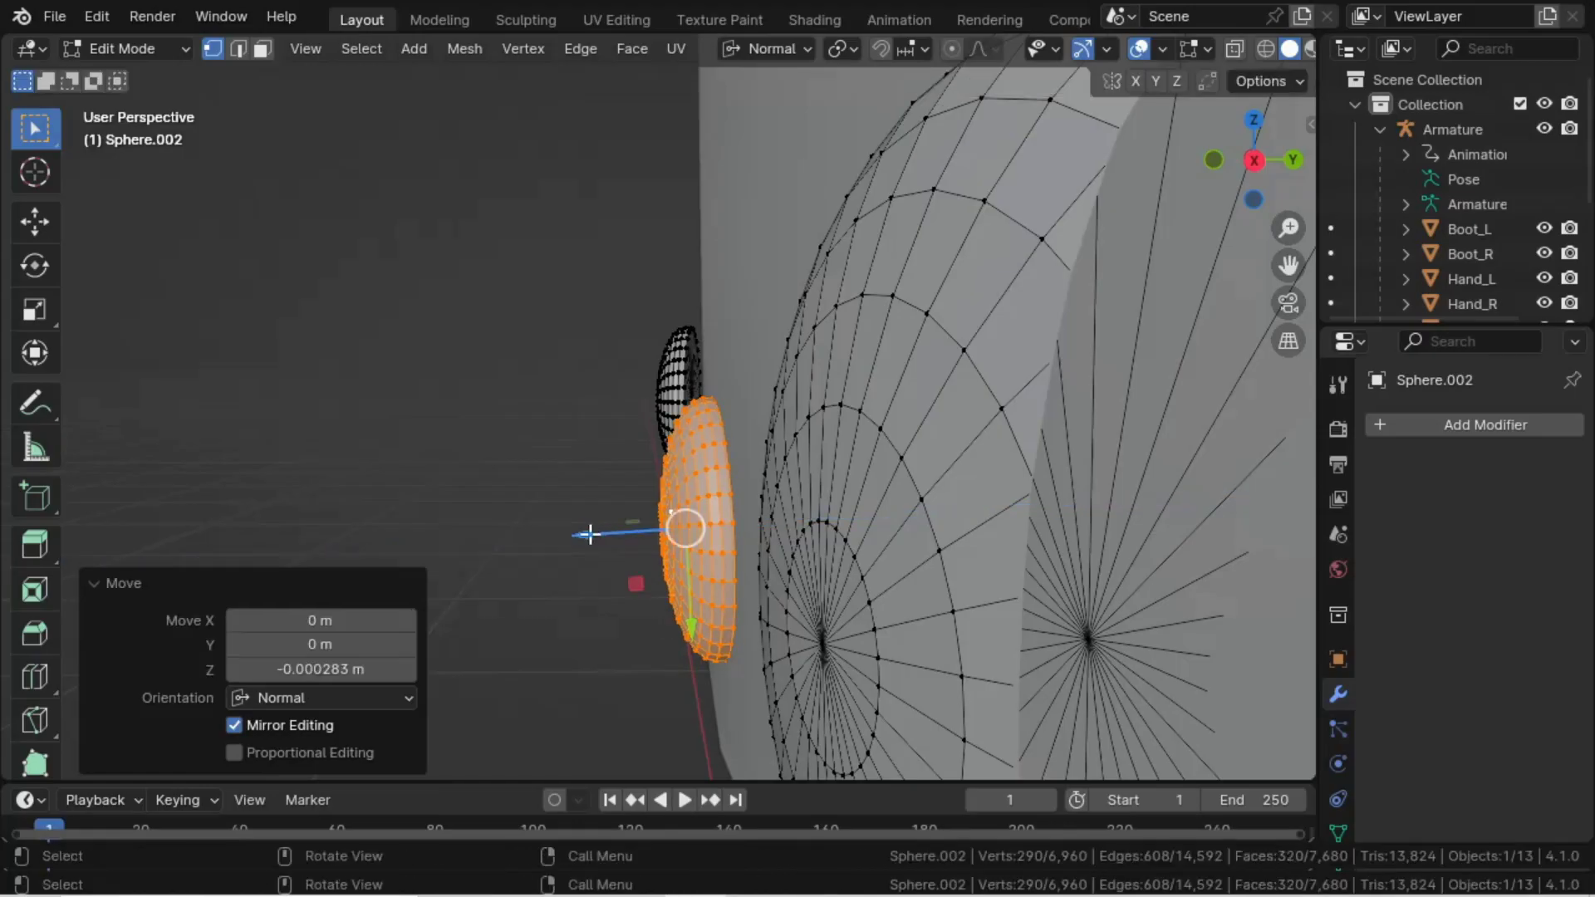
middle_click_drag(590, 534, 741, 476)
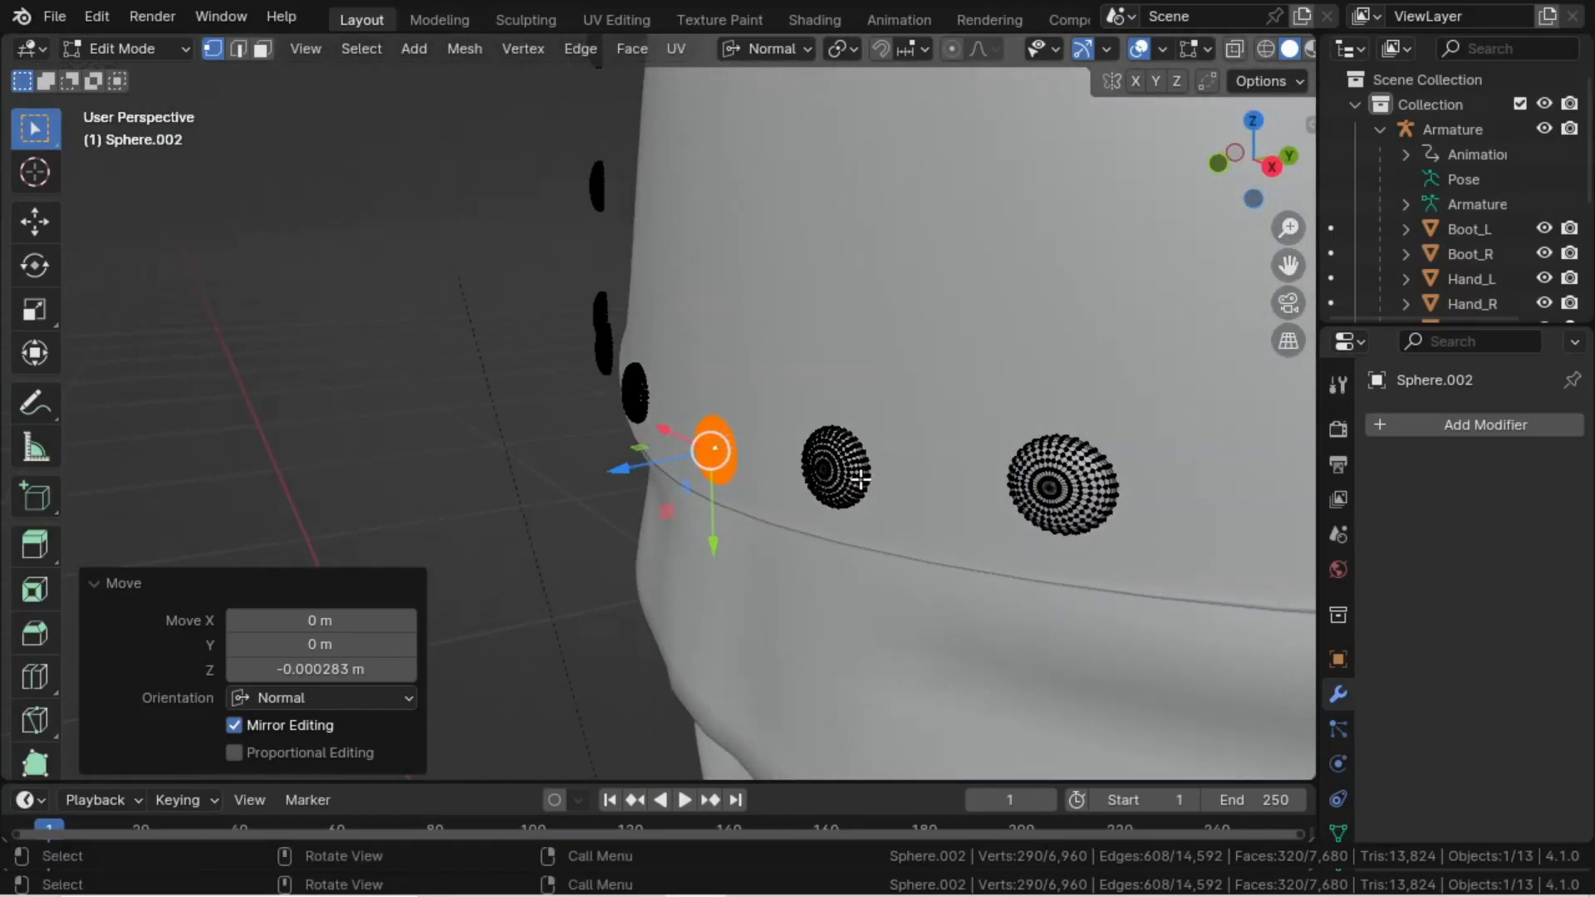
- Select the next whole button and move it about 0.0038 m inward along its normal
left_click(860, 478)
key("l")
key("KP_Decimal")
middle_click_drag(850, 471, 731, 479)
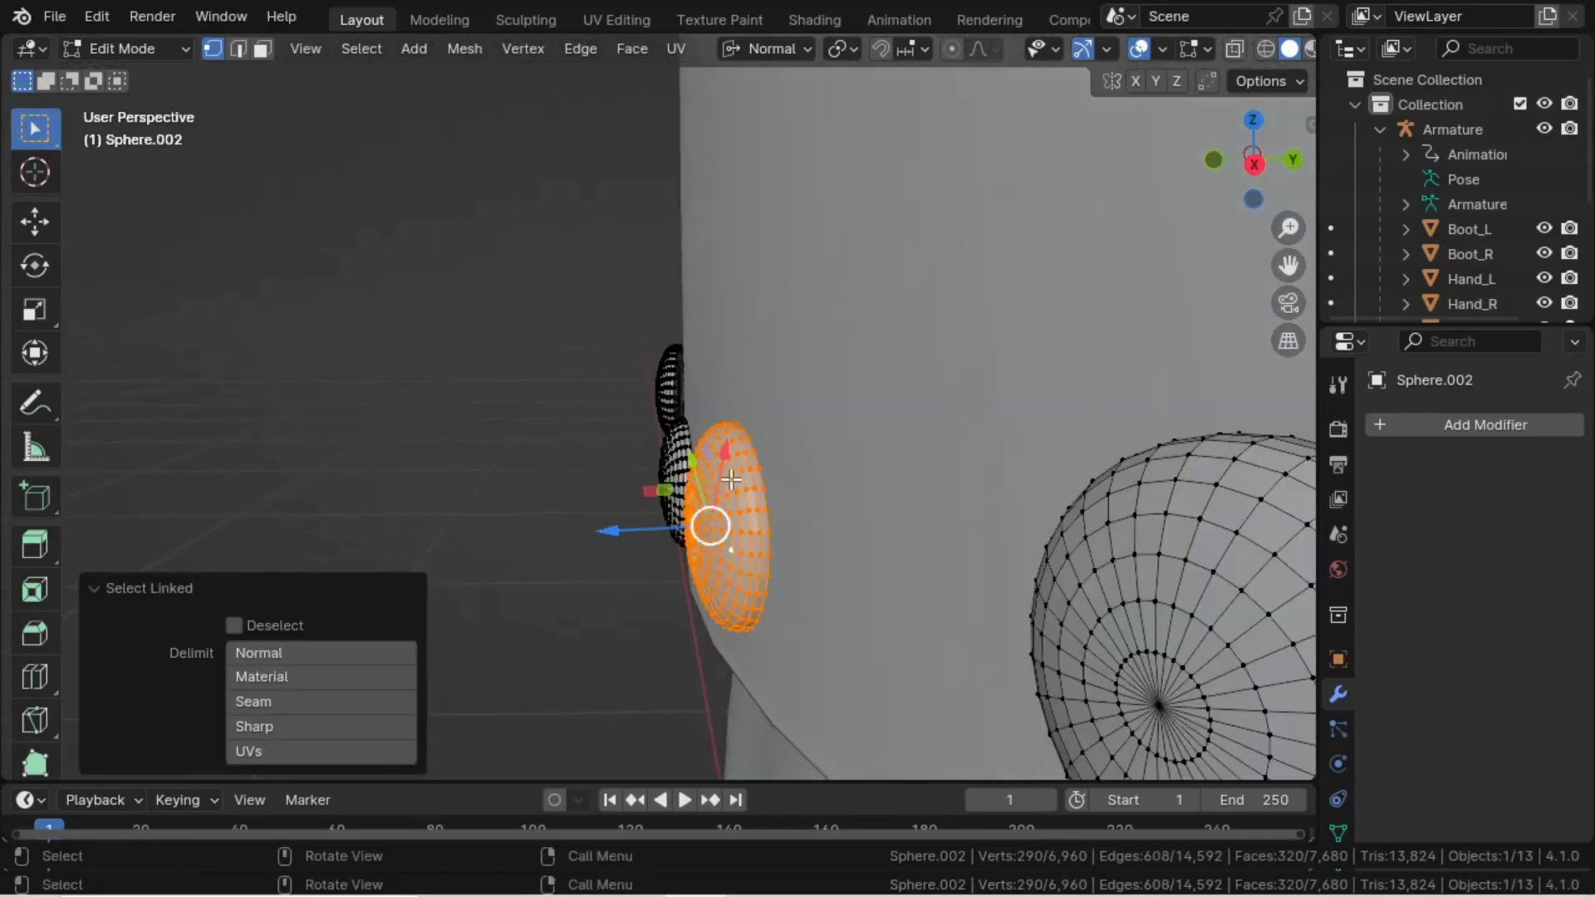
left_click_drag(615, 532, 648, 541)
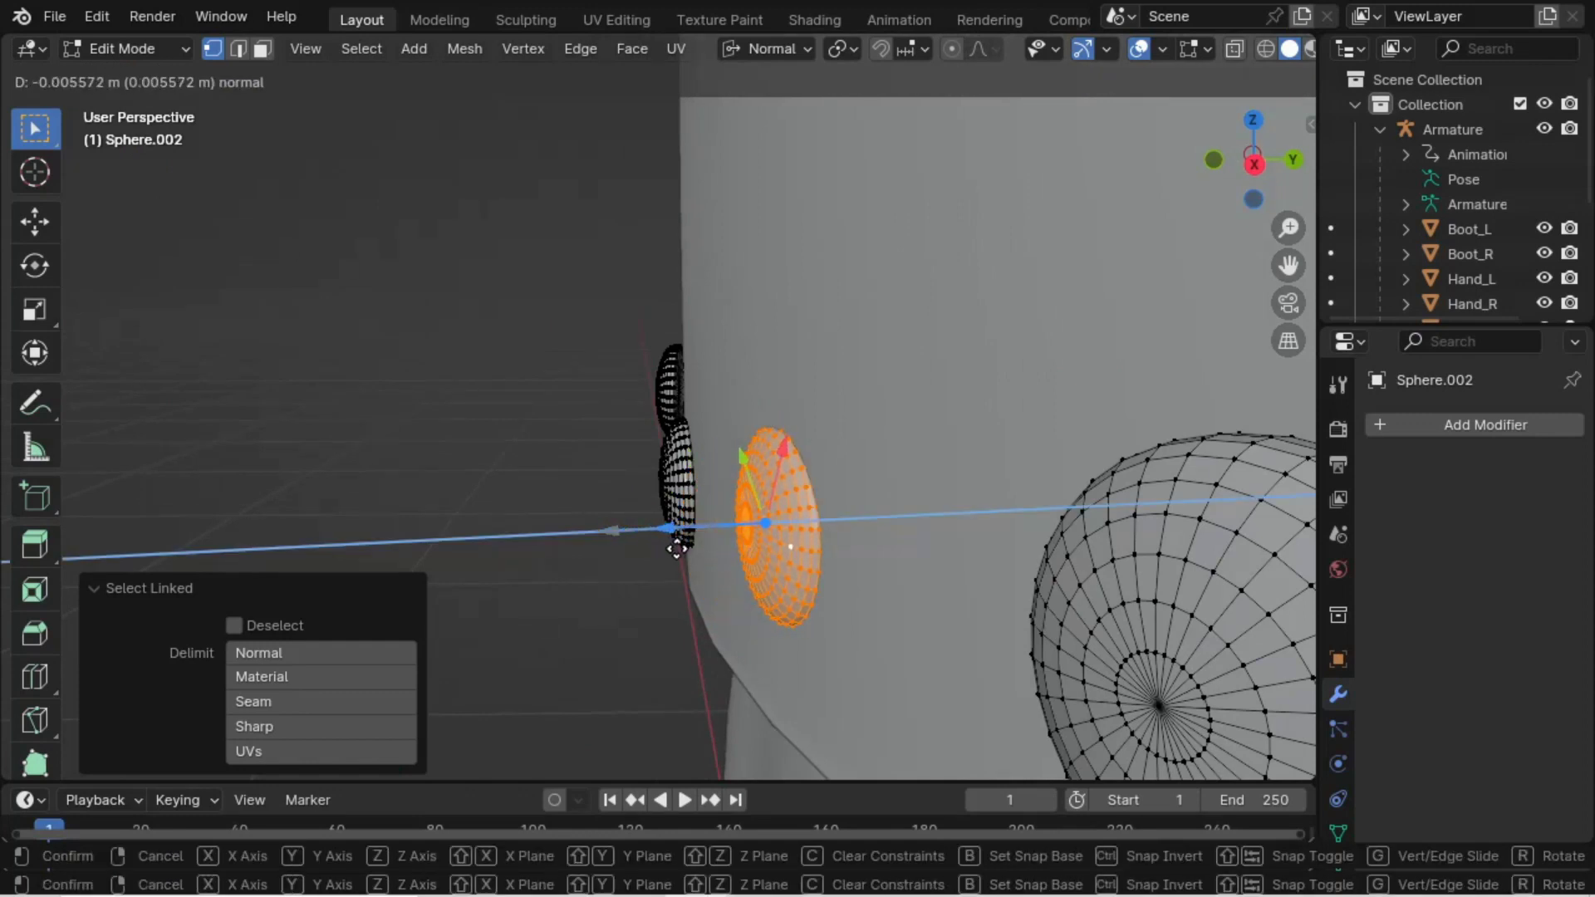
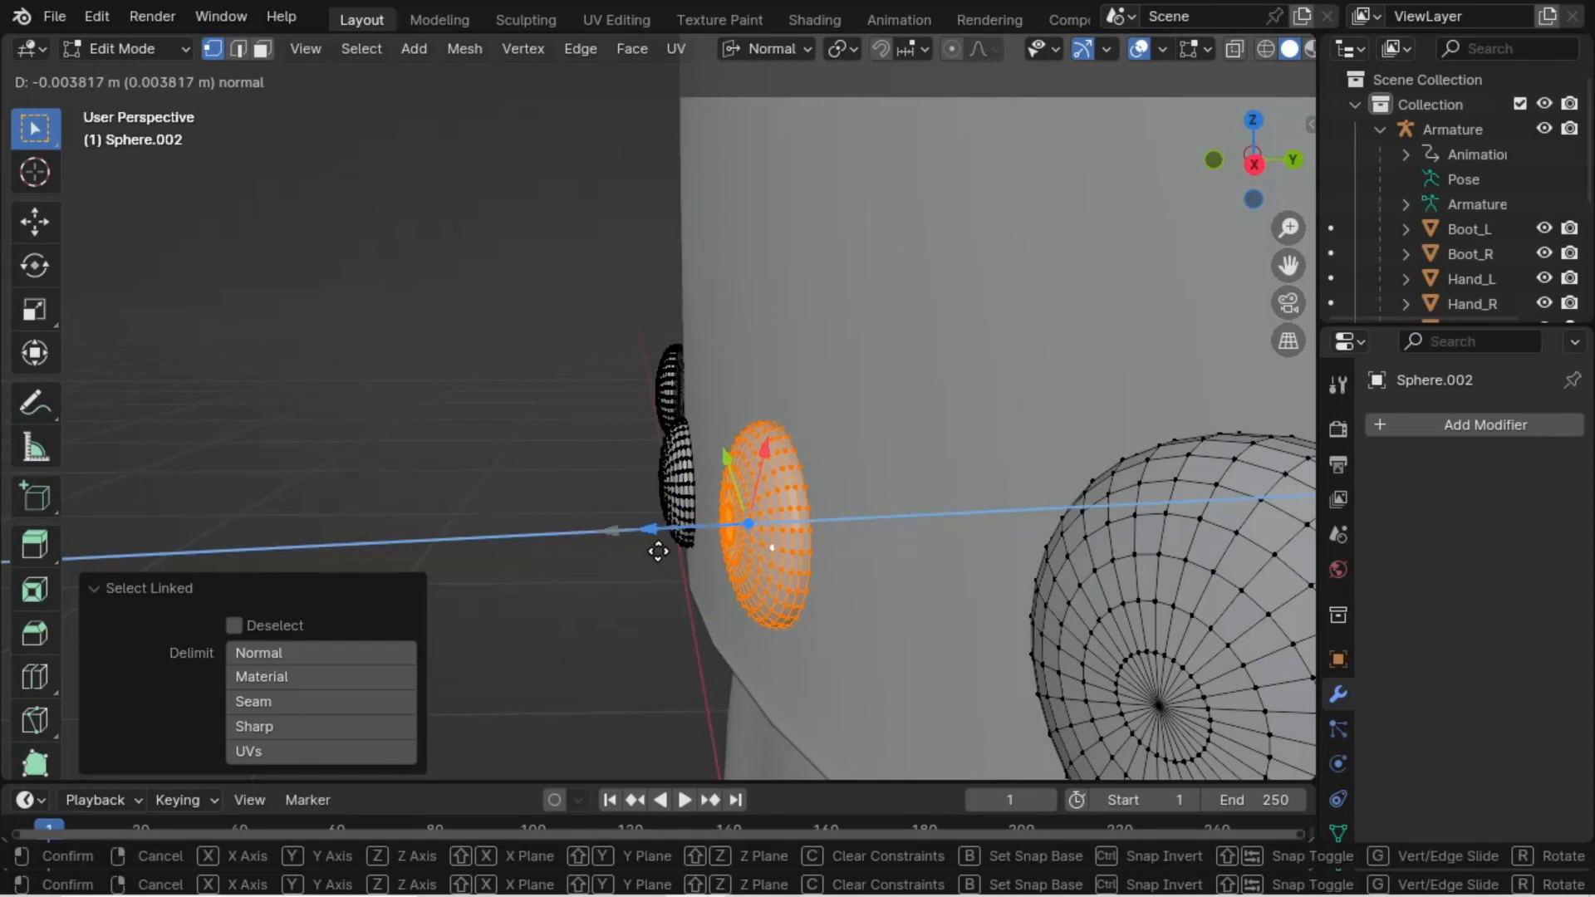
left_click_drag(658, 551, 662, 532)
scroll(664, 533, "up", 2)
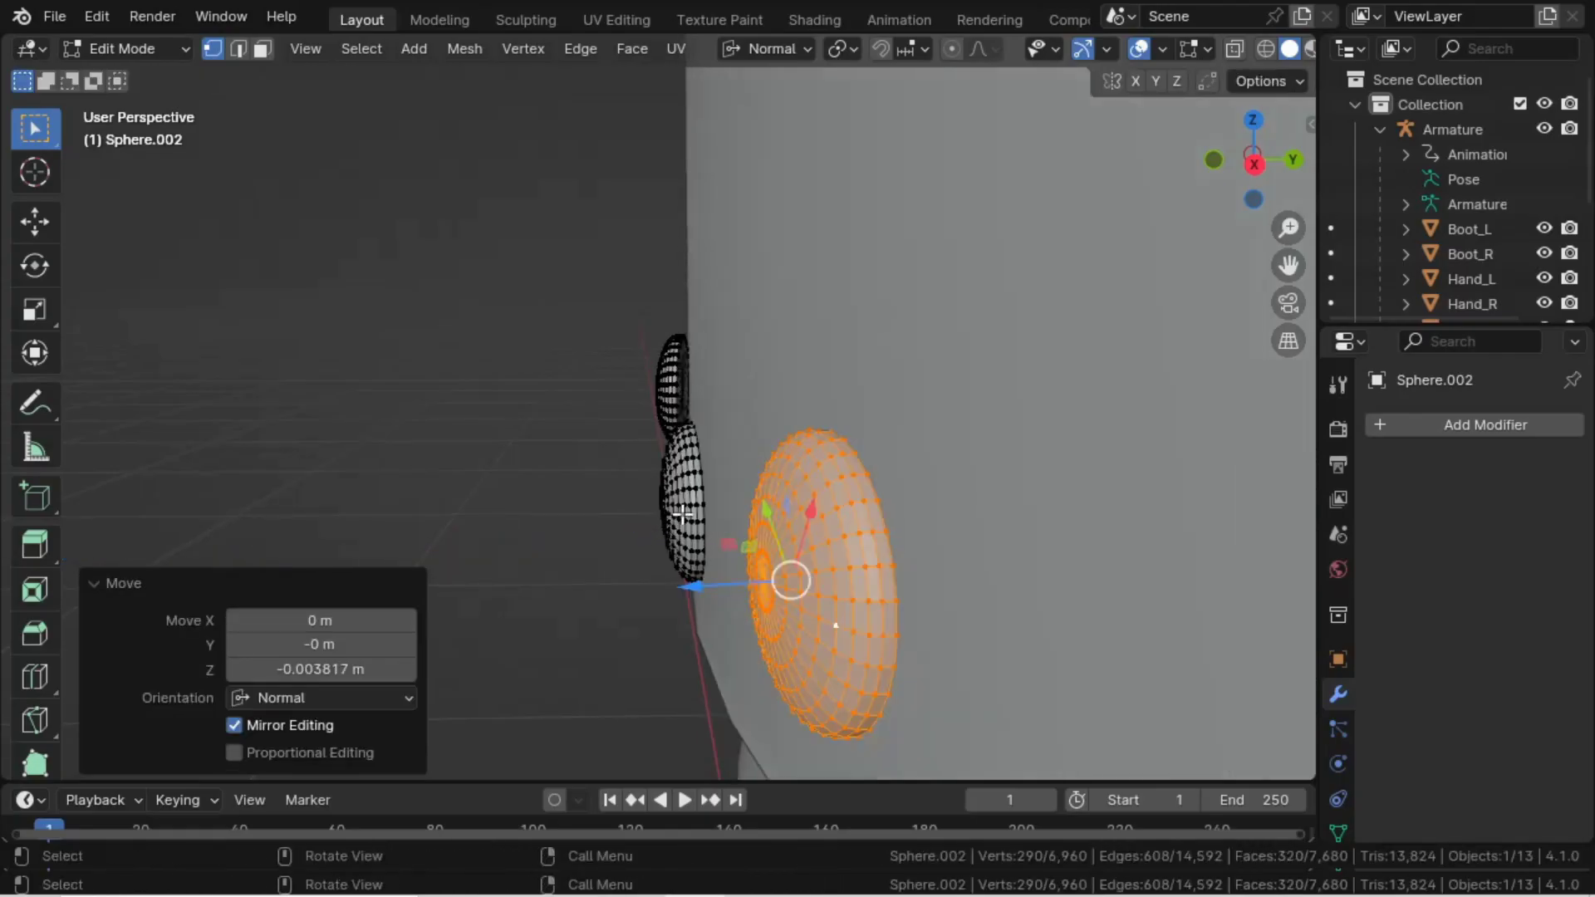
- Rotate the button about 2.07° around its normal X axis and push it about 0.0002 m further inward along its normal
scroll(682, 514, "up", 3)
middle_click_drag(682, 514, 664, 478)
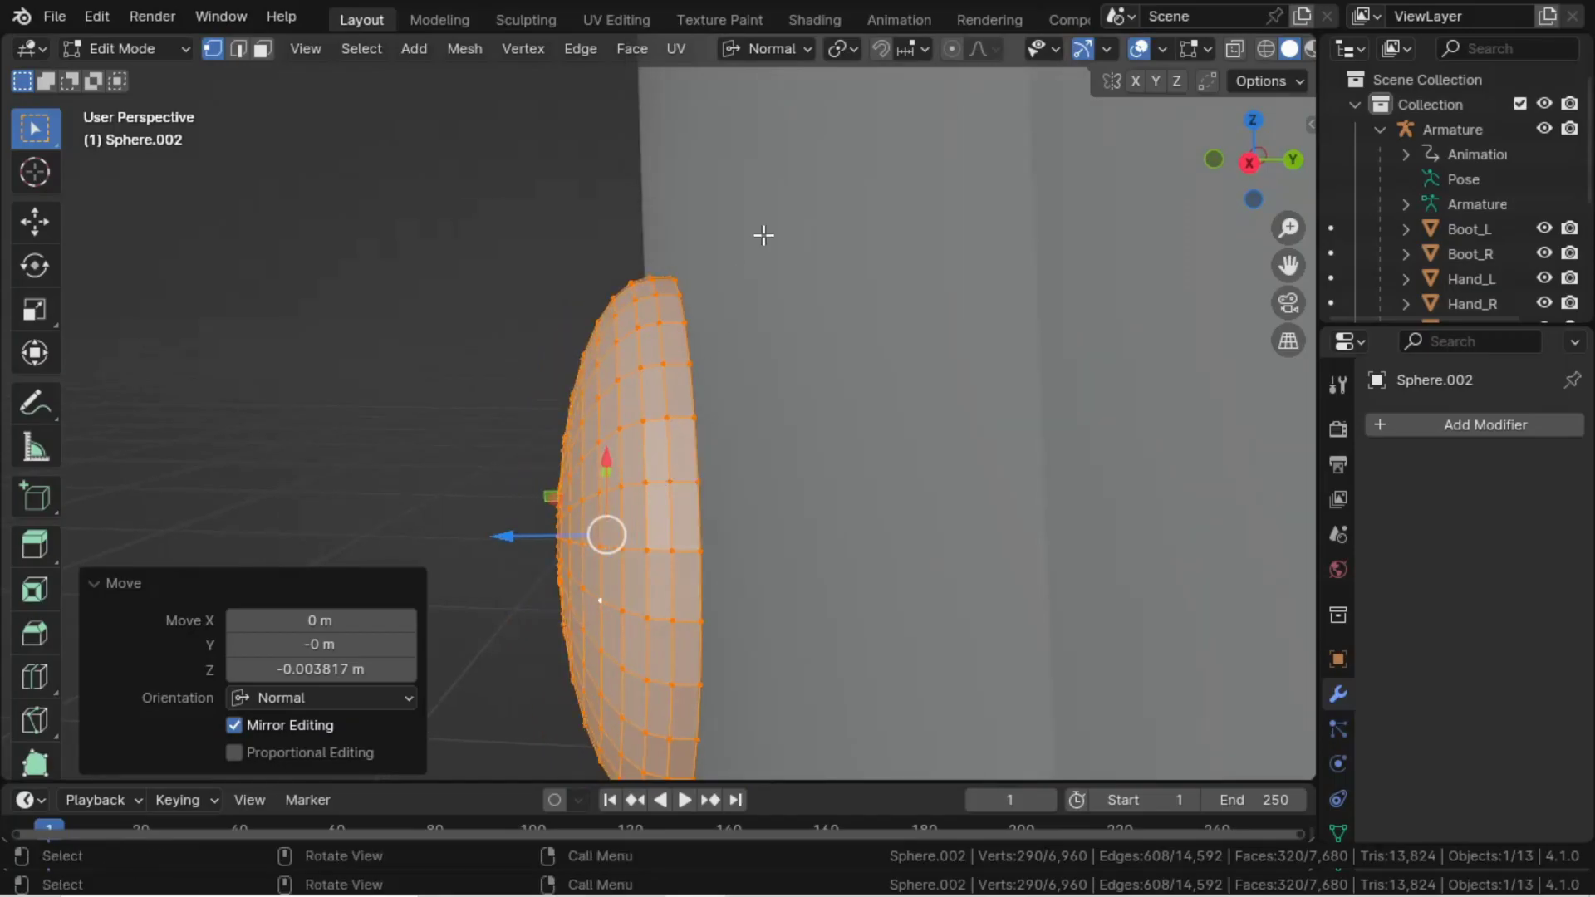
key("r")
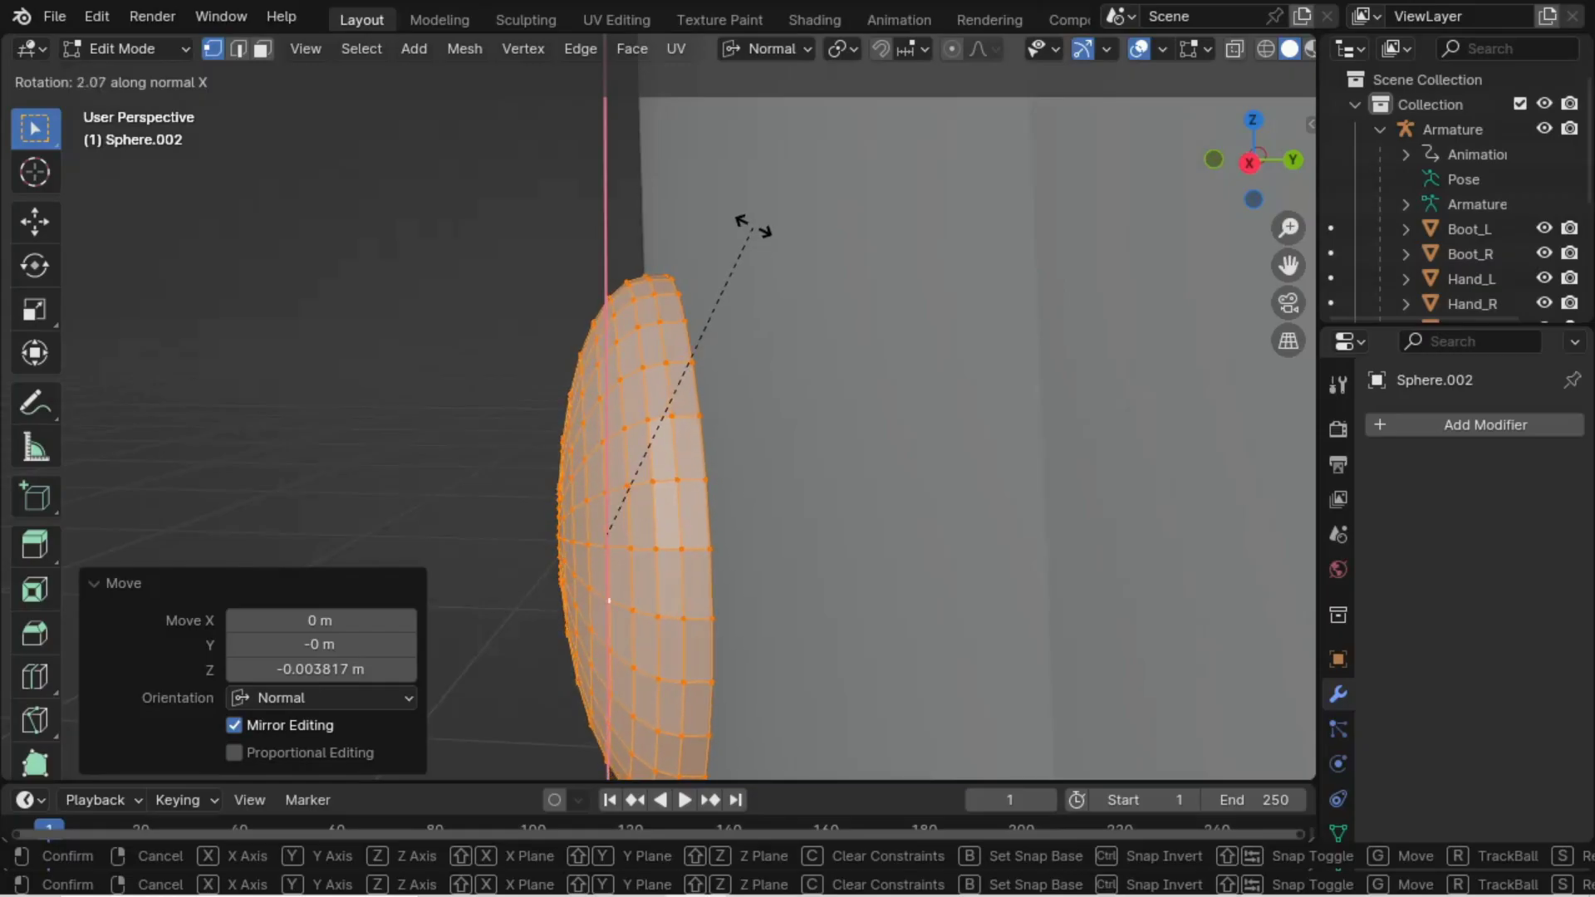
left_click(753, 226)
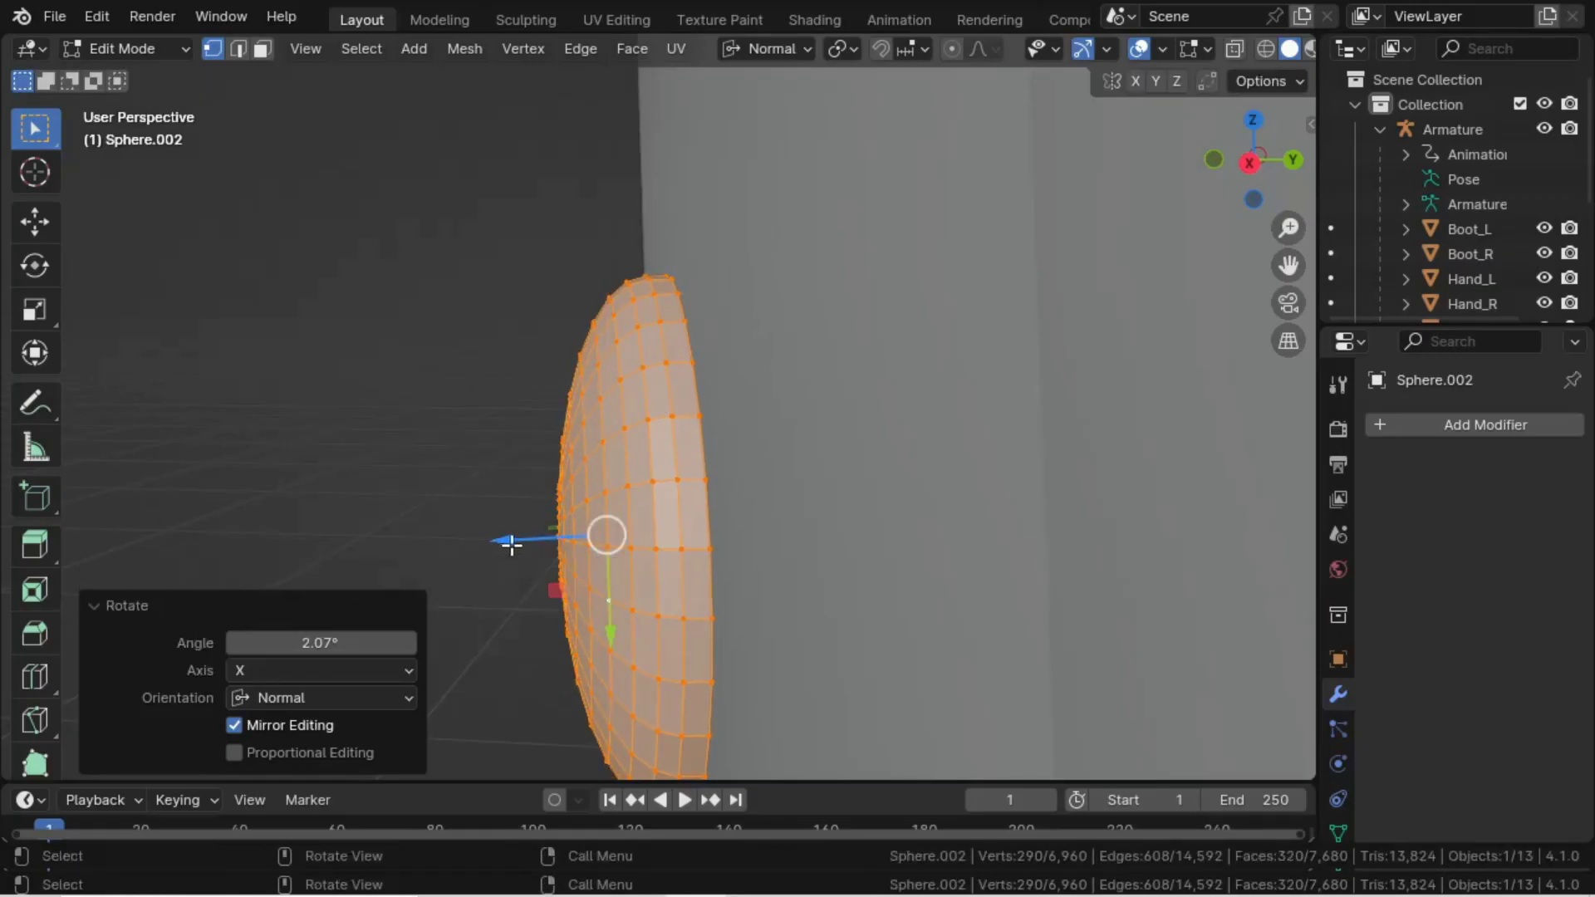
left_click_drag(511, 545, 515, 544)
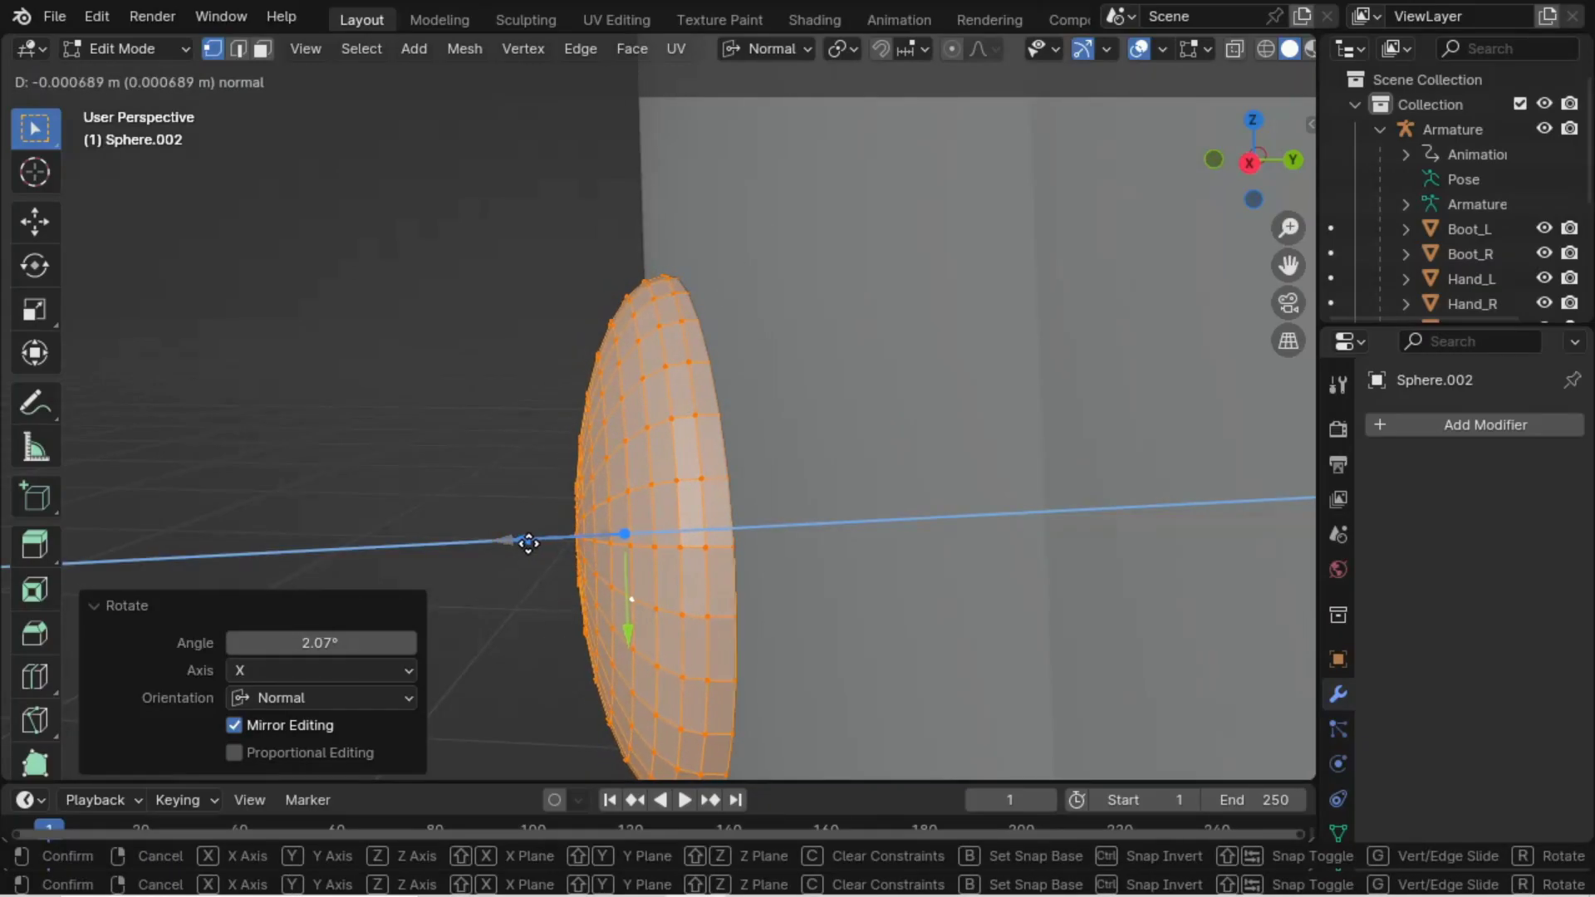
left_click_drag(518, 545, 519, 544)
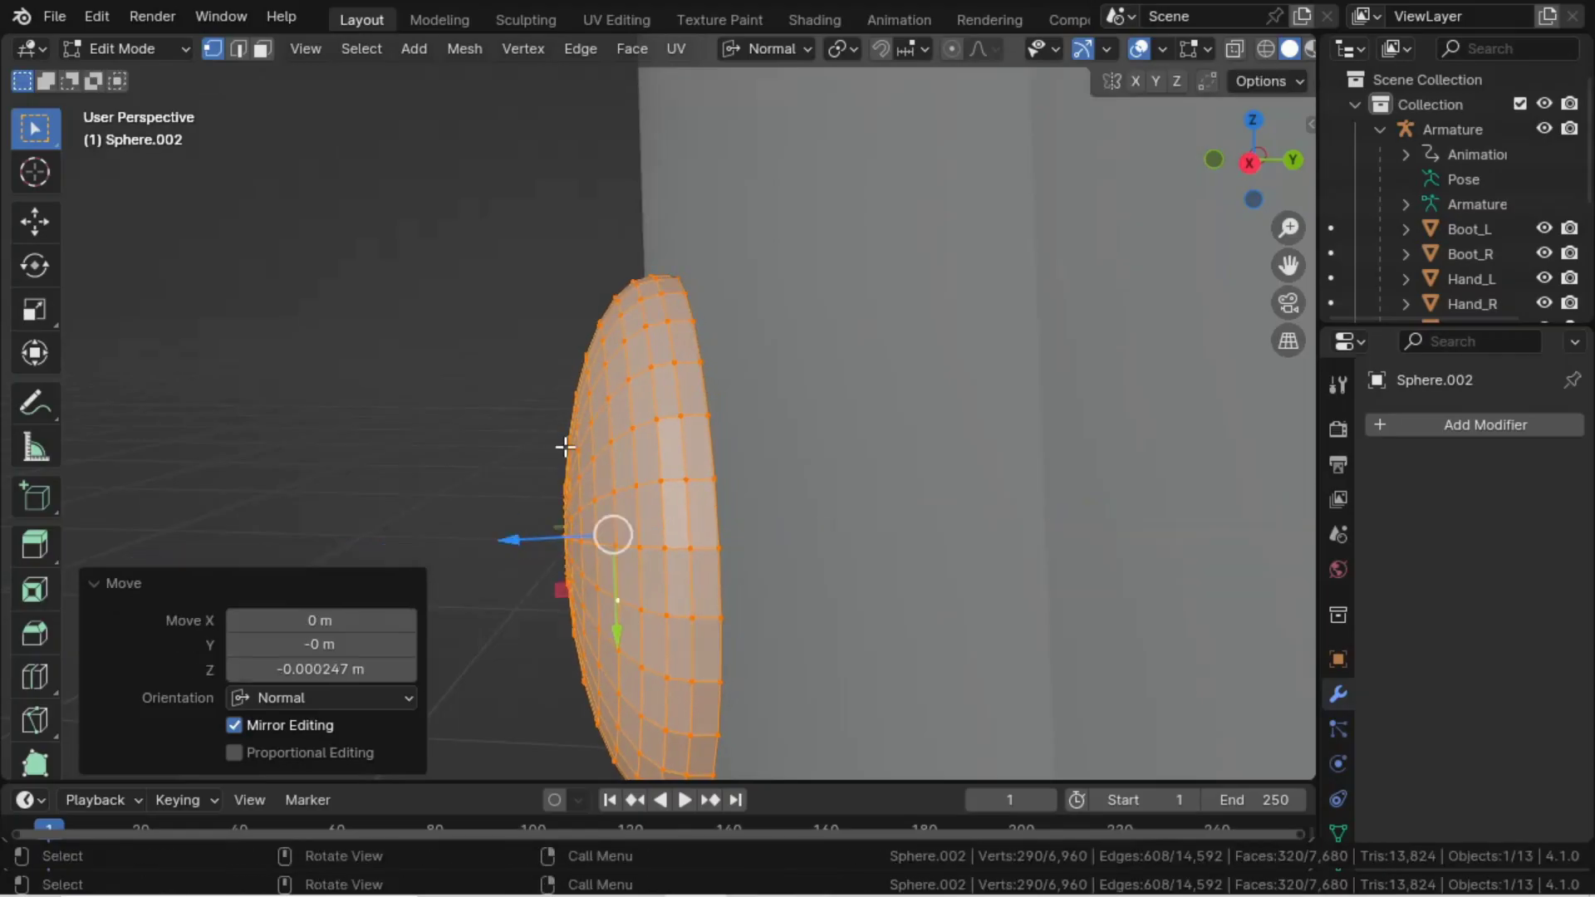
- Rotate the button about -1.22° around its normal Y axis and nudge it slightly inward along its normal
key("r")
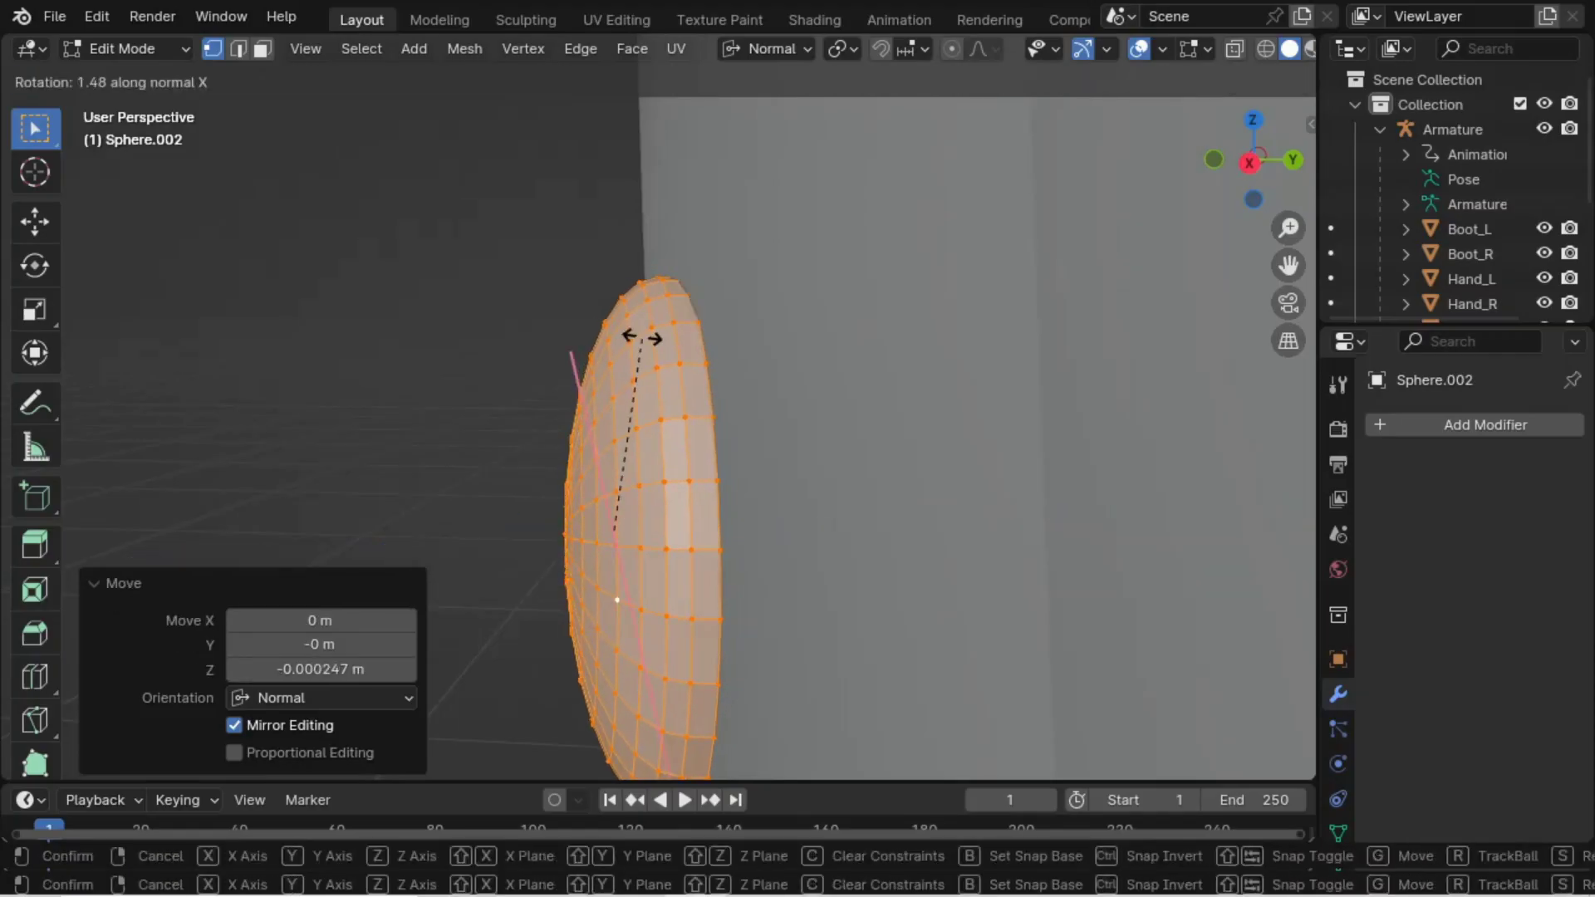
right_click(640, 336)
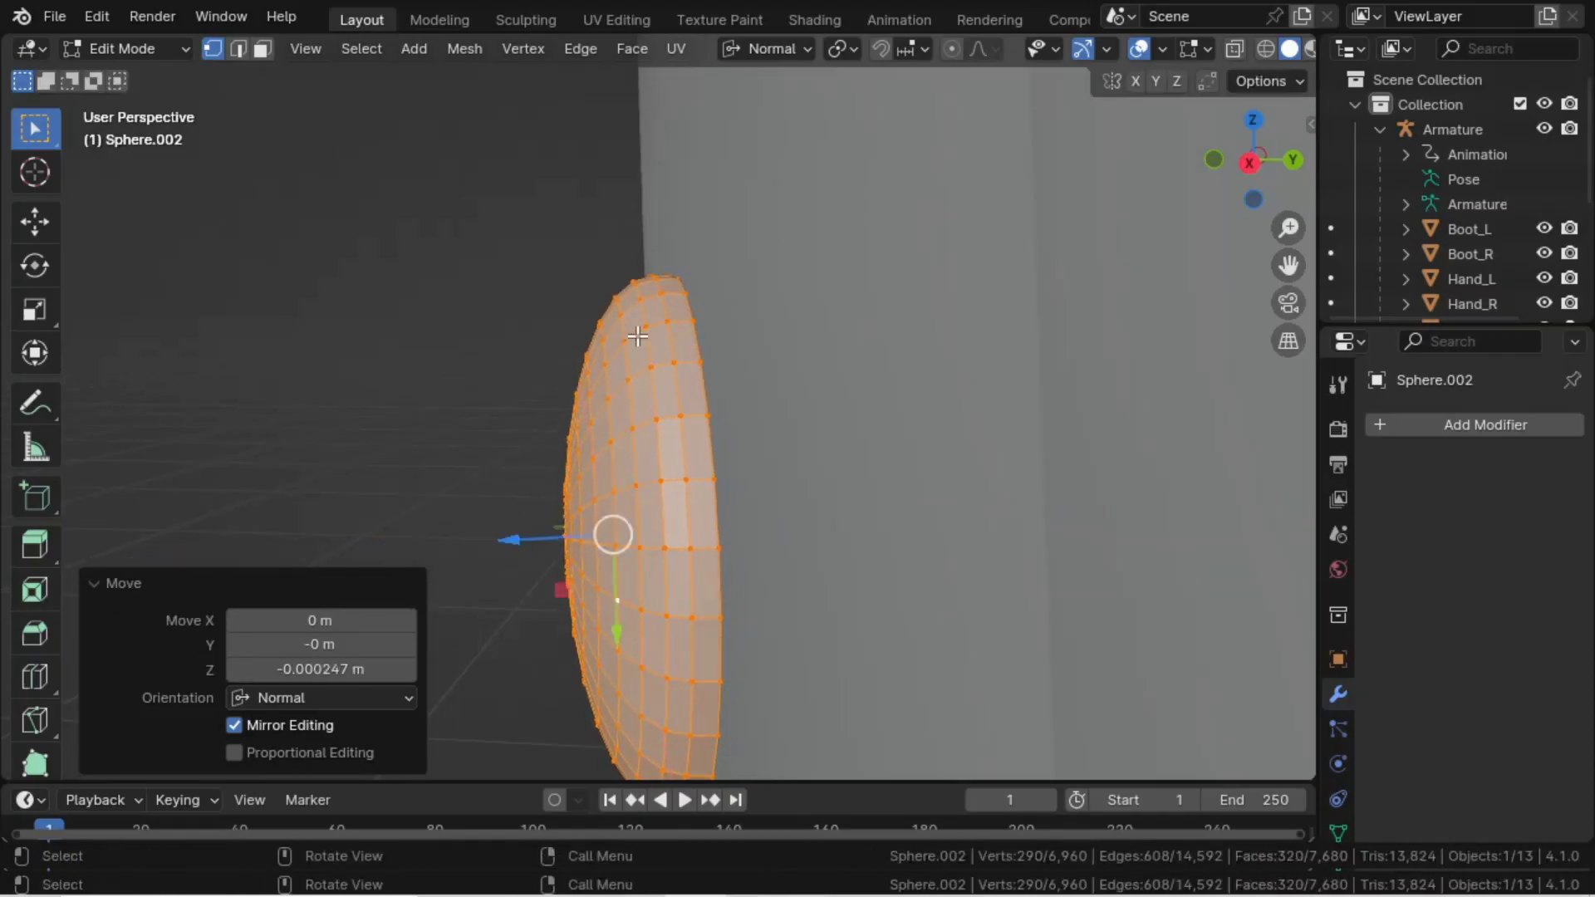
key("r")
key("y")
left_click(655, 296)
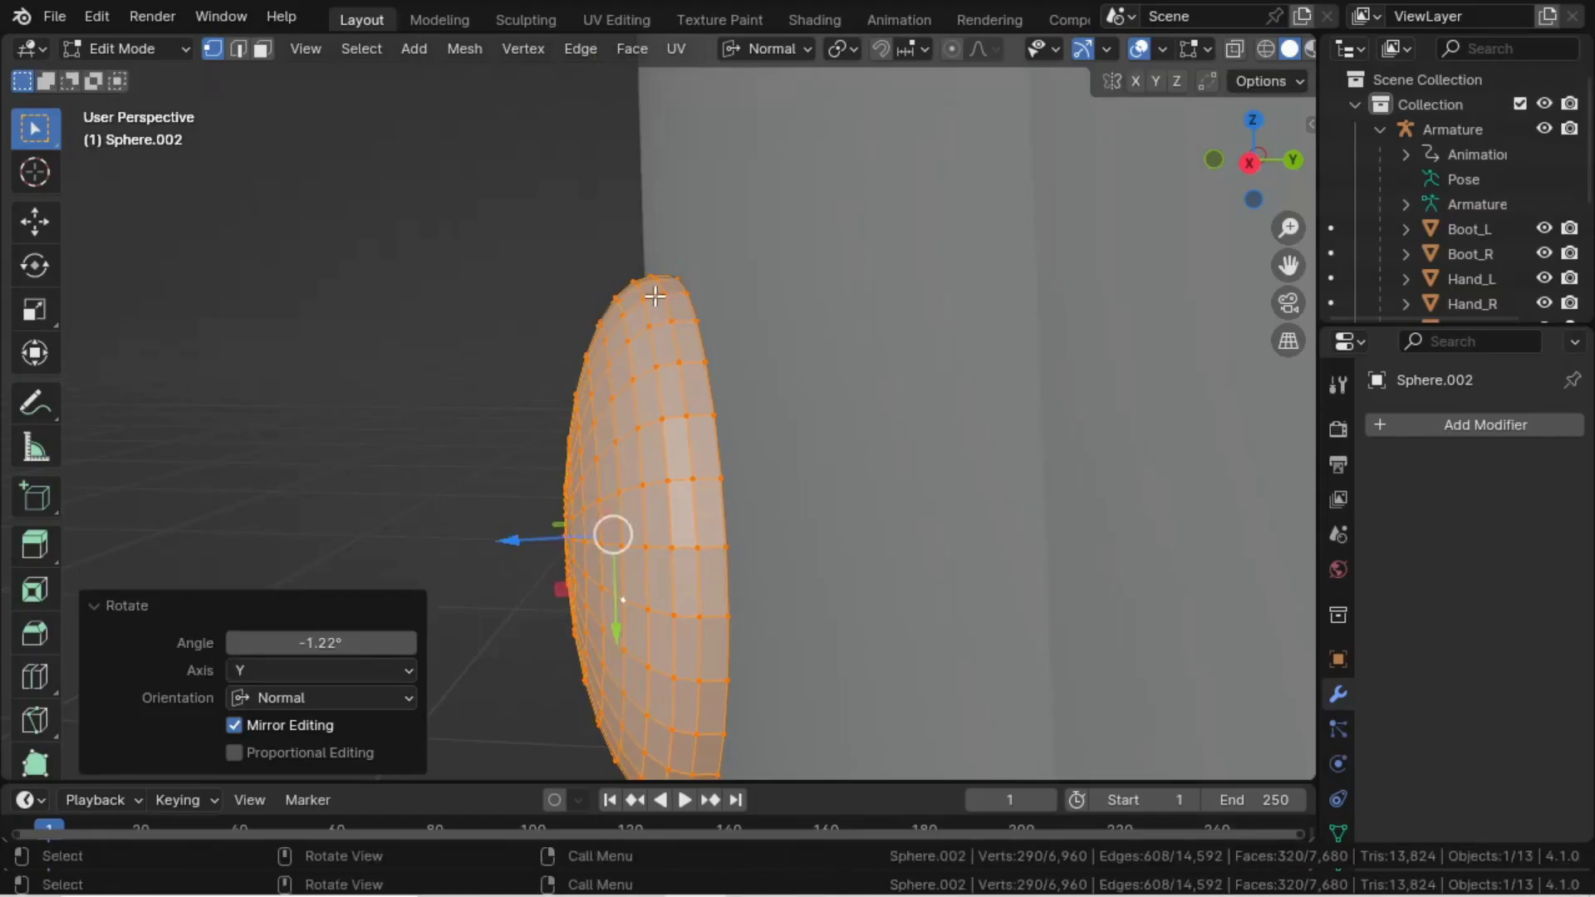
left_click_drag(515, 538, 520, 537)
- Check the button's back face, rotate it about -0.97° around its normal X axis and push it about 0.0001 m inward
middle_click_drag(521, 538, 466, 463)
scroll(676, 533, "down", 4)
key("KP_Decimal")
scroll(699, 496, "down", 3)
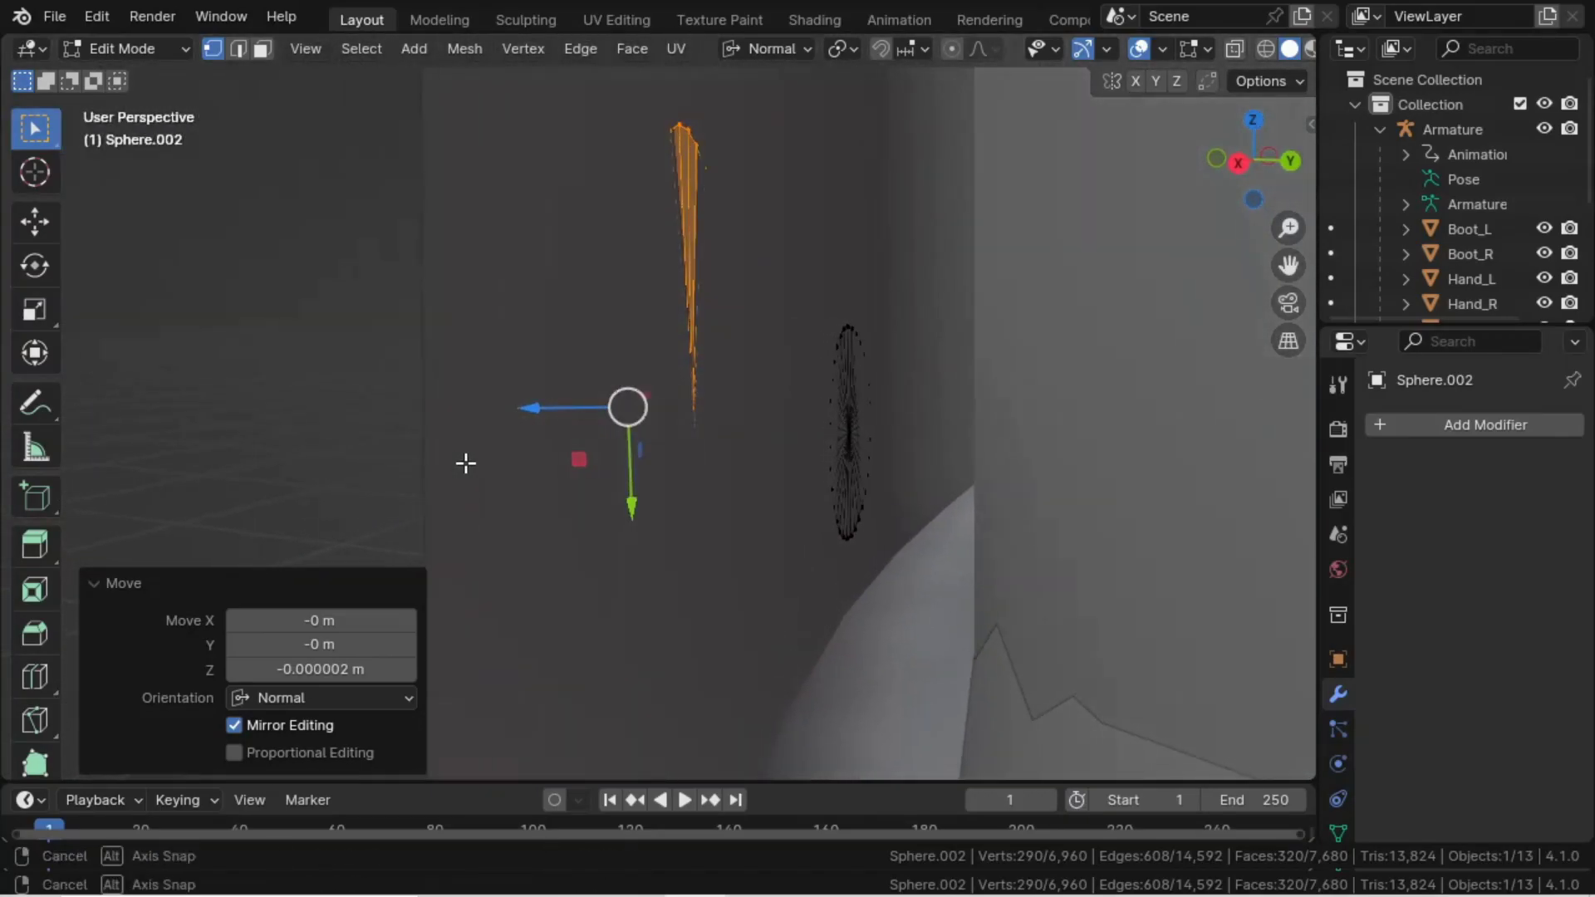
key("s")
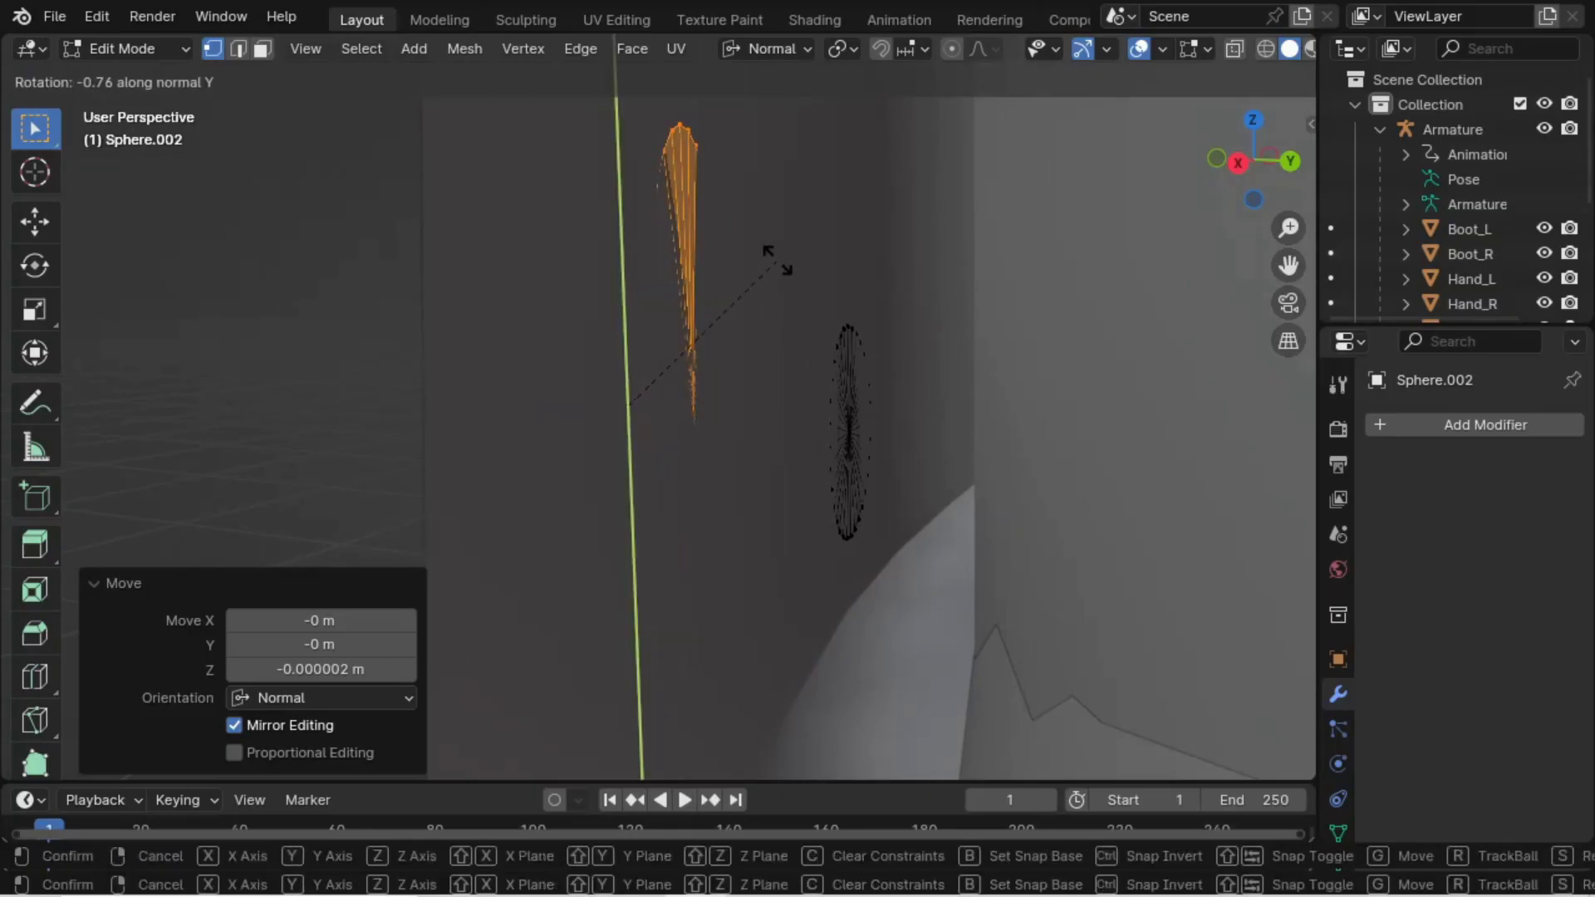
right_click(777, 262)
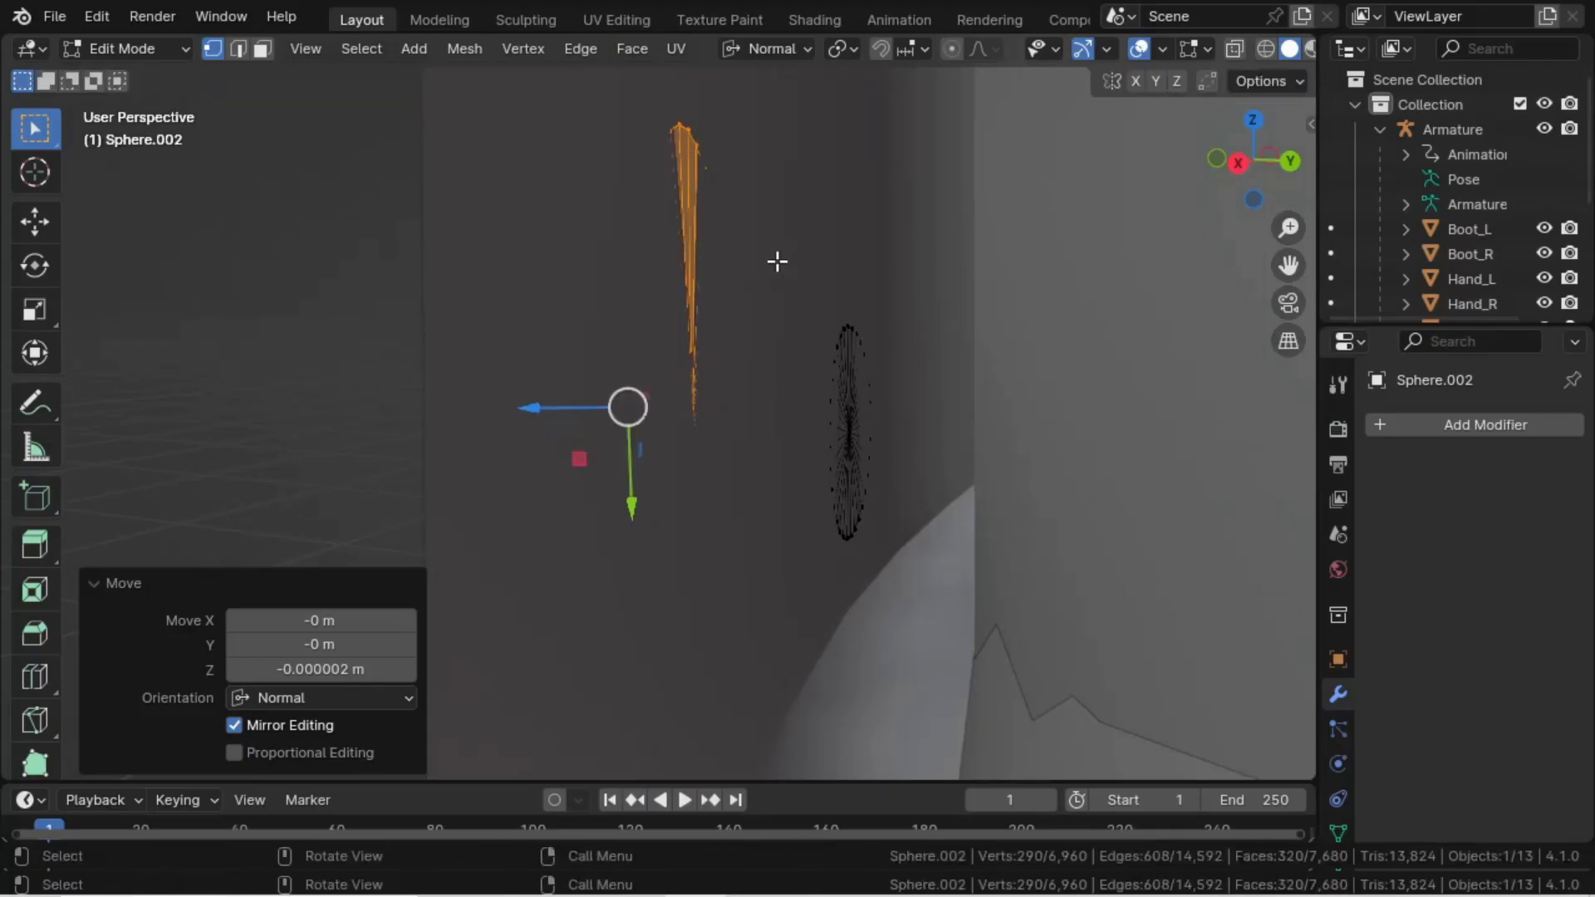
key("r")
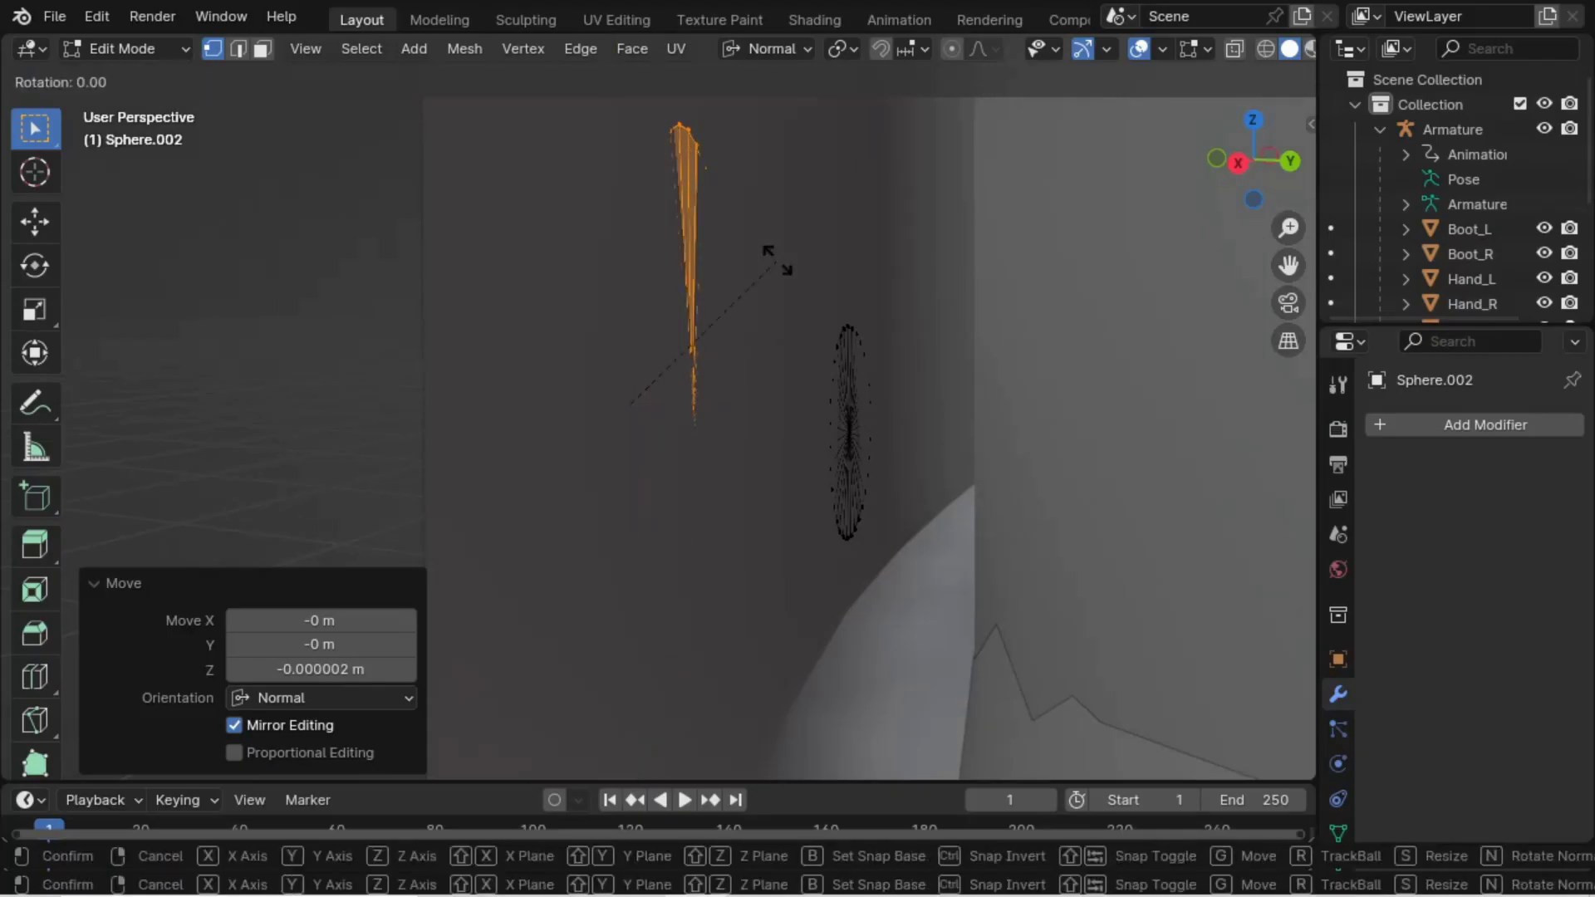
left_click(777, 261)
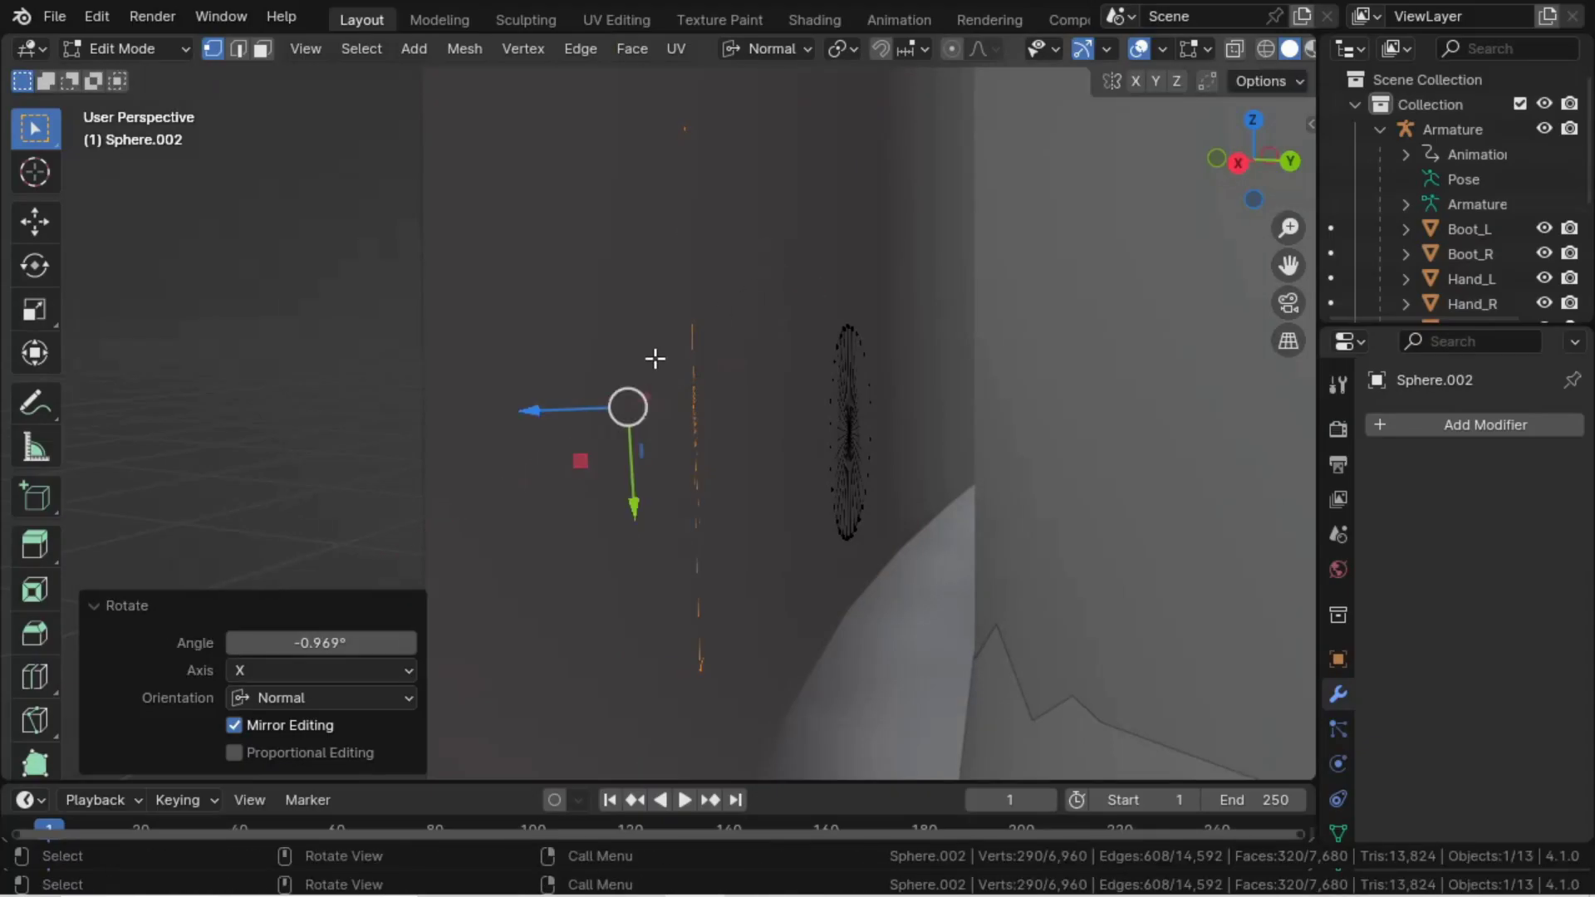
left_click_drag(528, 409, 532, 408)
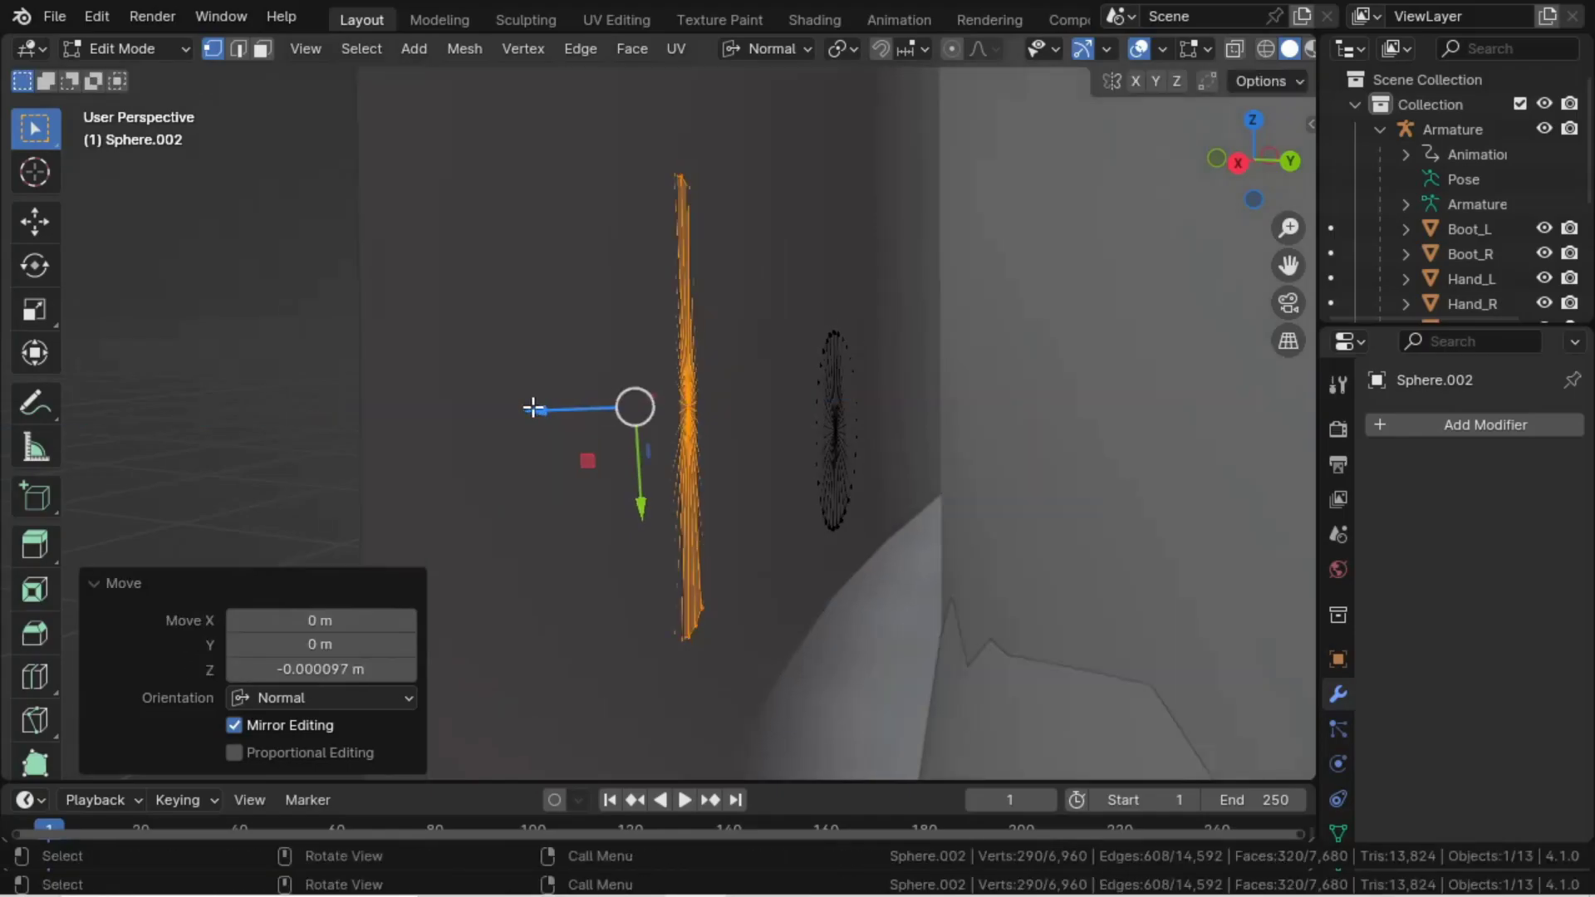
- Select the following whole button, push it inward along its normal to the chest surface and rotate it around its normal Y axis
middle_click_drag(532, 407, 745, 439)
scroll(723, 384, "down", 2)
left_click(912, 395)
key("l")
scroll(873, 434, "up", 3)
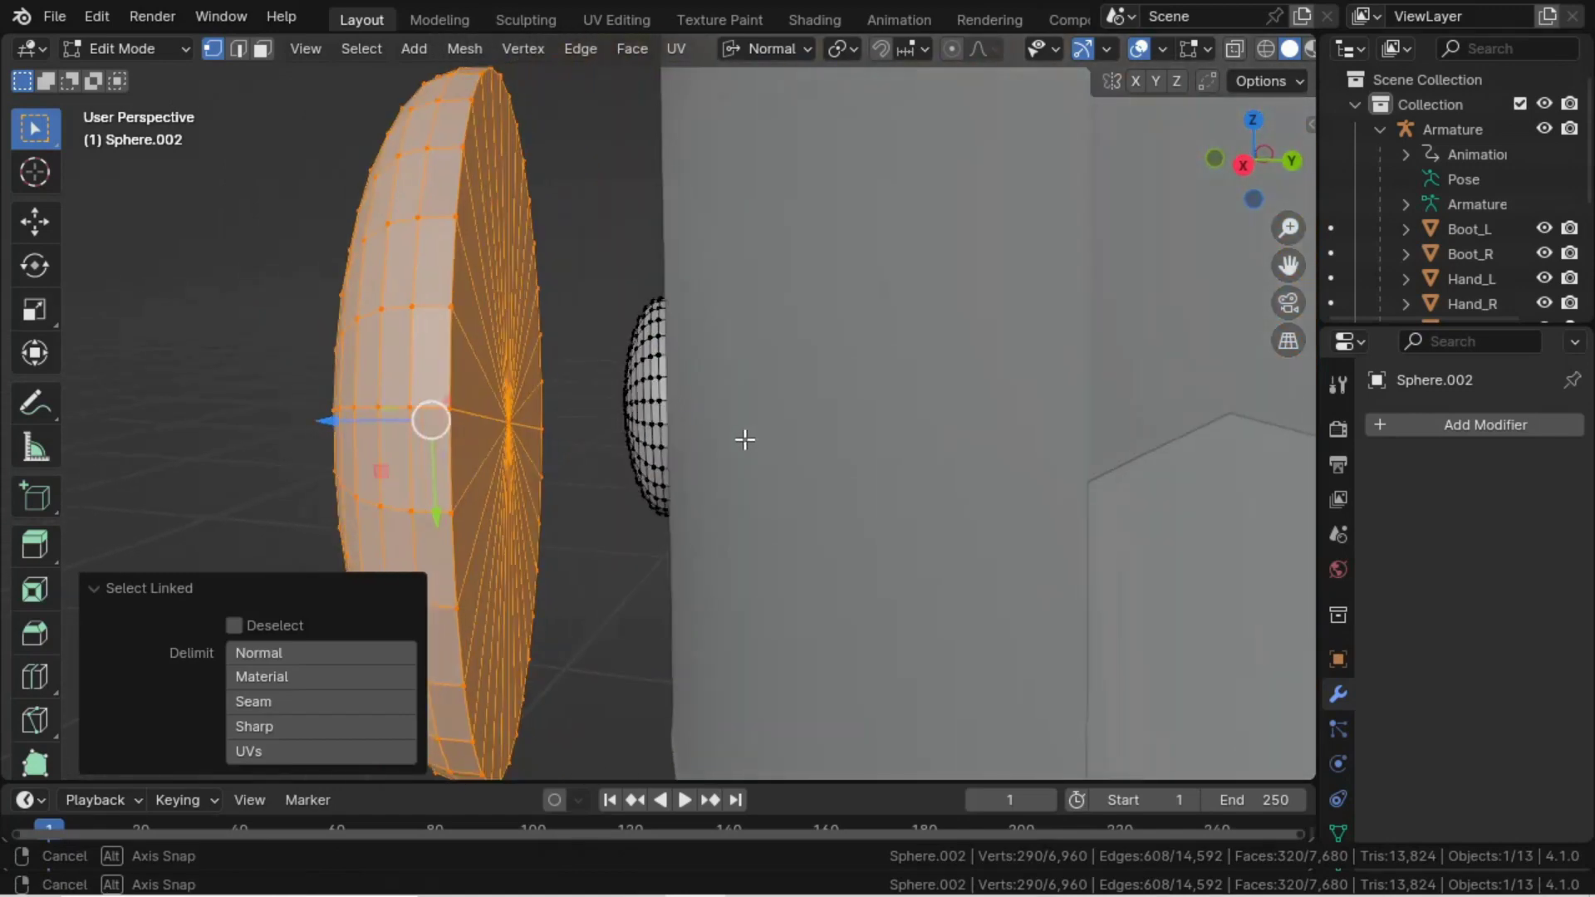
left_click_drag(332, 421, 570, 466)
key("r")
key("y")
left_click(794, 262)
- Undo the button's last change and rotate it around its normal X axis to lie flush with the chest
middle_click_drag(795, 262, 814, 321)
key("r")
key("y")
key("Escape")
key("ctrl+z")
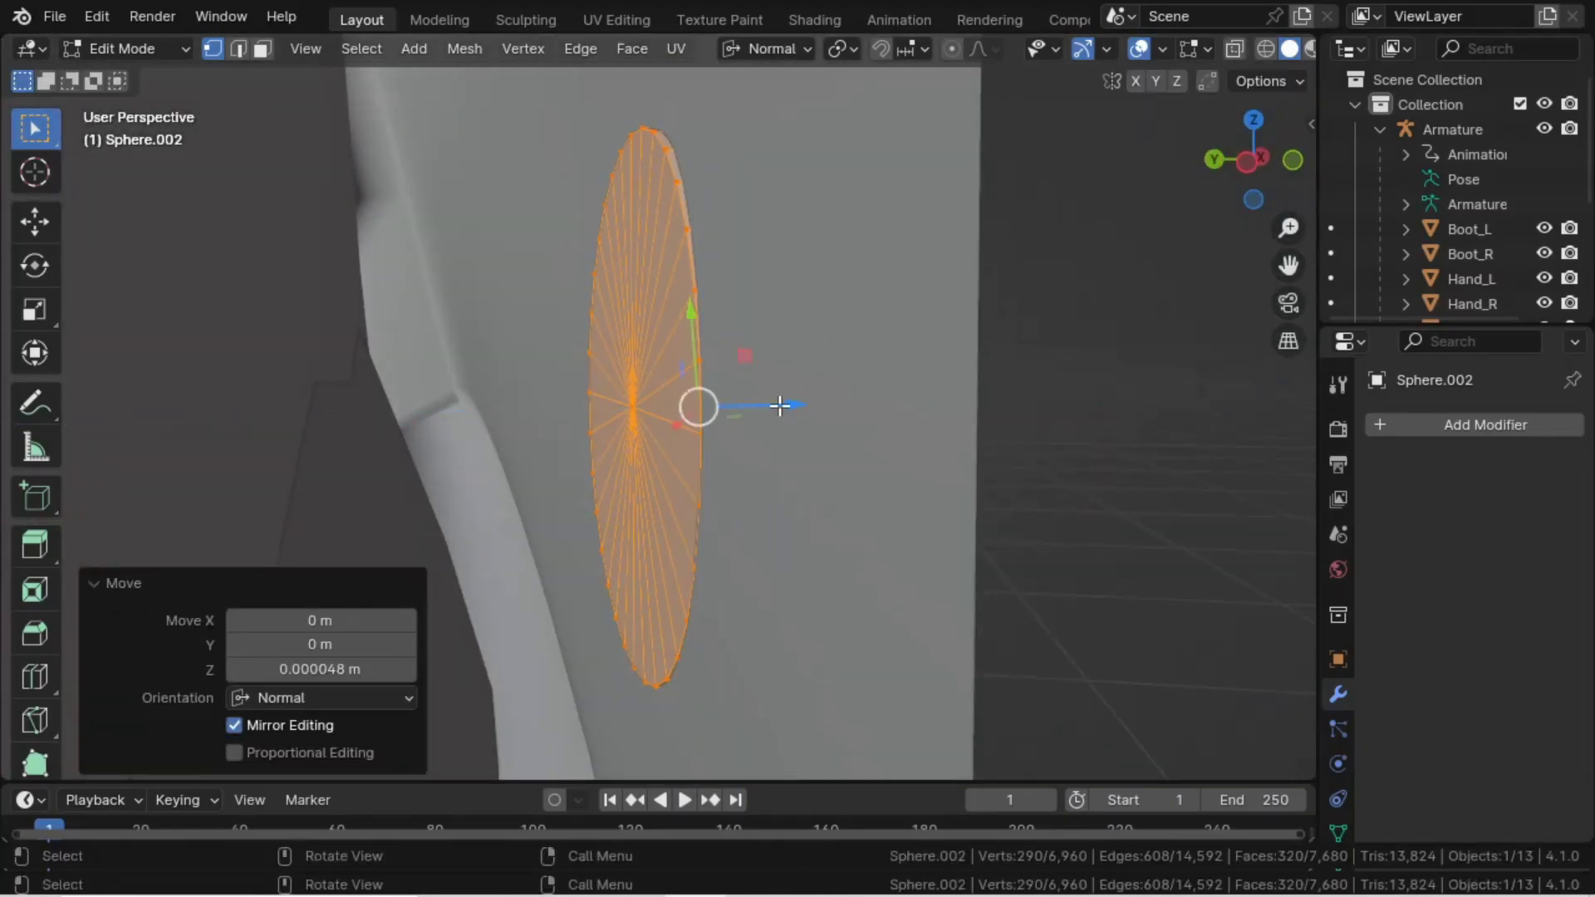
key("r")
key("x")
left_click(758, 242)
- Select another whole button along the row, push it inward along its normal and rotate it around its normal X axis
middle_click_drag(759, 242, 582, 482)
left_click(807, 521)
key("l")
key("KP_Decimal")
left_click_drag(525, 402, 777, 436)
left_click(777, 435)
middle_click_drag(777, 435, 651, 271)
key("r")
key("x")
left_click(651, 266)
- Try to nudge the button along its normal and rotate it about 1.77° around its normal Y axis
left_click_drag(769, 394, 797, 400)
middle_click_drag(798, 403, 989, 409)
key("r")
key("y")
left_click(1022, 395)
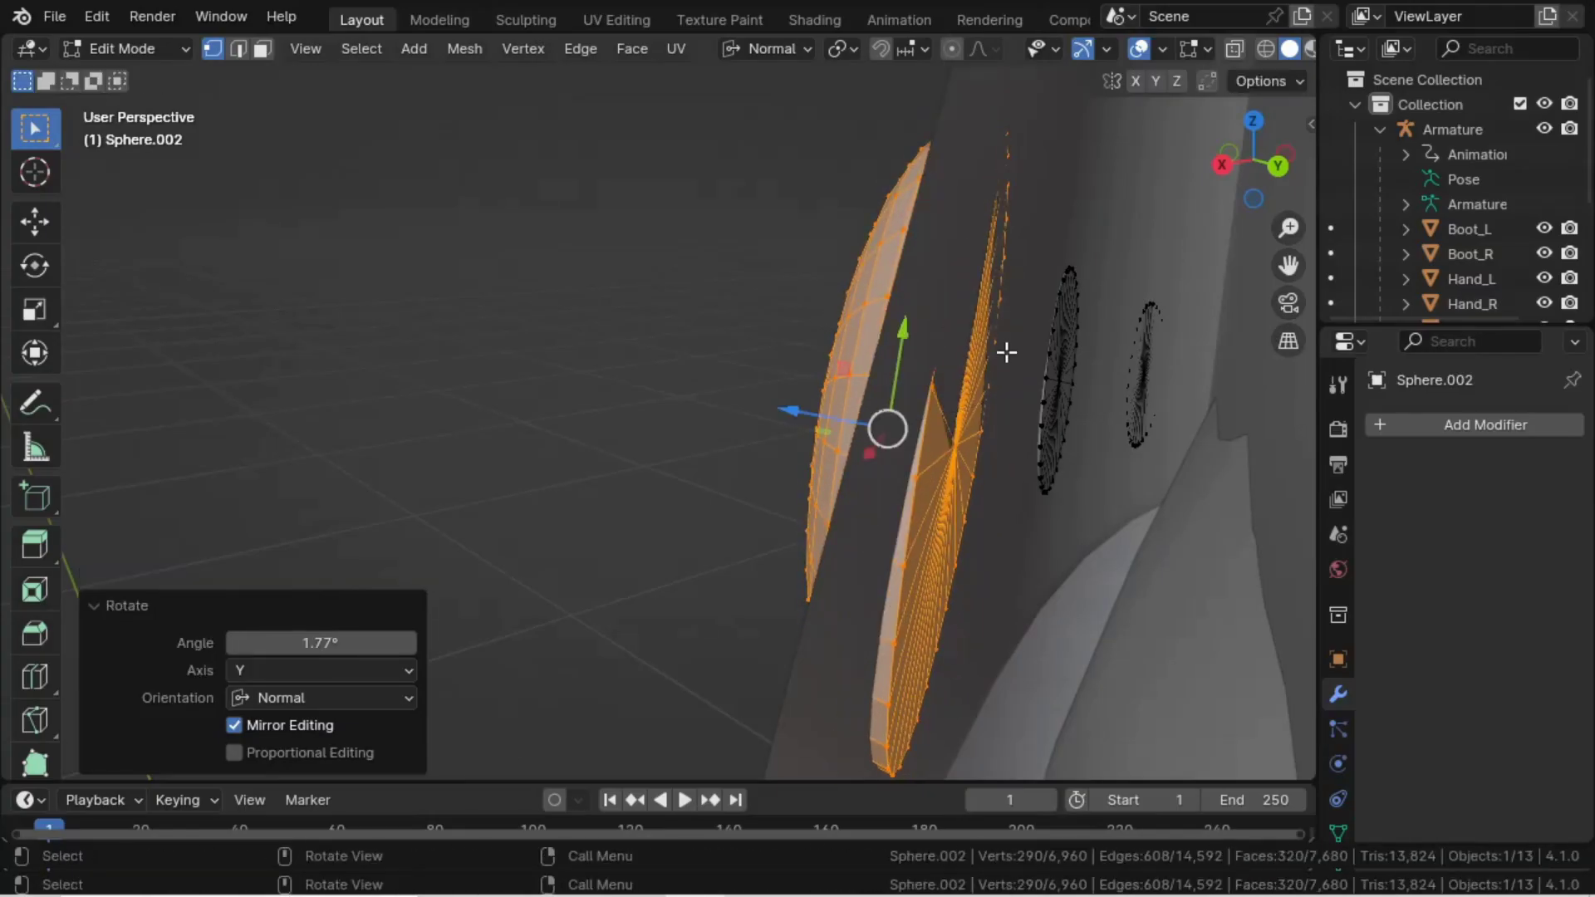
key("ctrl+z")
key("ctrl+z")
- Select the button's linked geometry and move it about 0.0038 m inward along its normal
middle_click_drag(986, 324, 546, 405)
key("ctrl+l")
left_click_drag(546, 405, 789, 284)
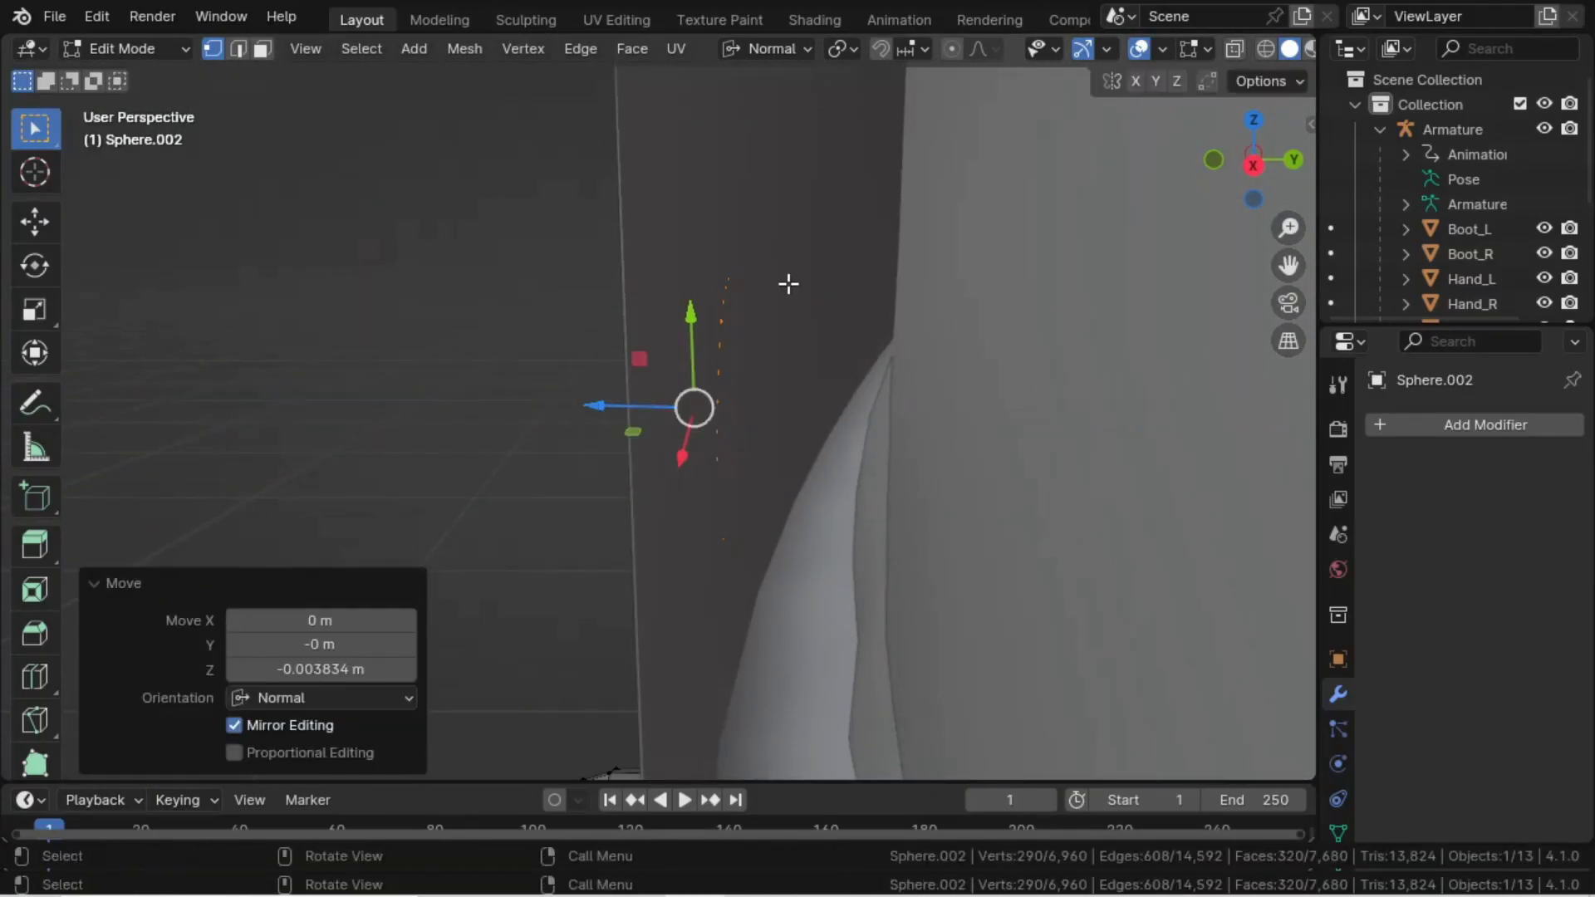
- Fine-tune the button's position along its normal Z axis and rotate it about 1.01° around its normal X axis
left_click(797, 282)
key("g")
key("z")
key("z")
left_click(605, 402)
key("r")
key("x")
key("x")
left_click(799, 218)
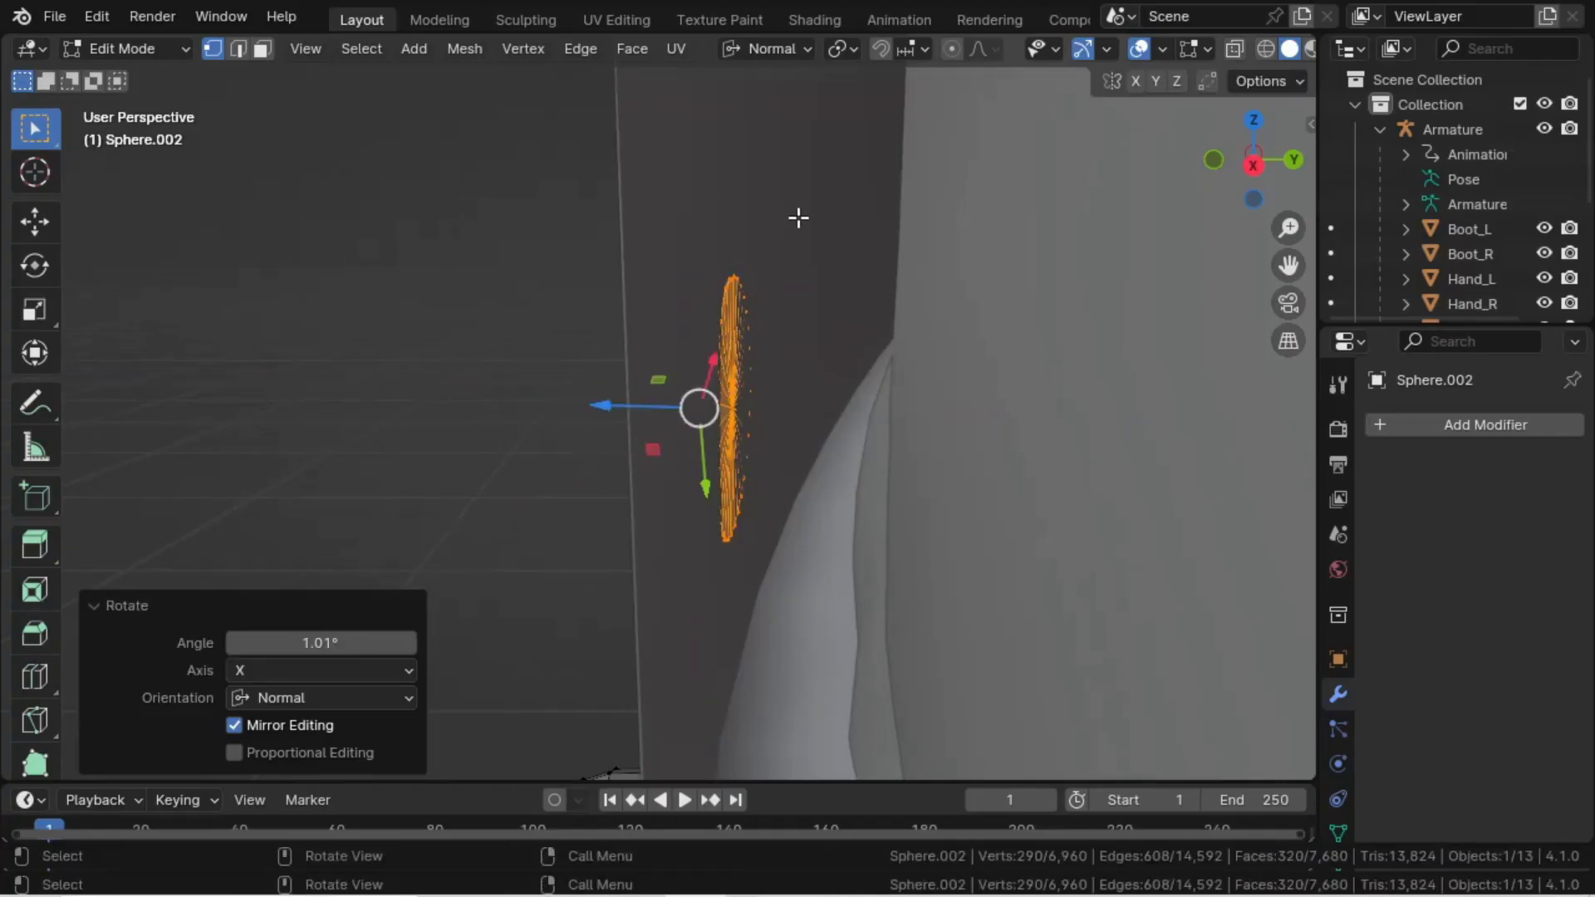
- Select the button's linked geometry, move it about 0.0071 m inward along its normal and adjust its rotation around its normal Y axis
middle_click_drag(800, 215, 526, 374)
key("ctrl+l")
key("g")
key("z")
key("z")
left_click(540, 413)
key("r")
key("y")
key("y")
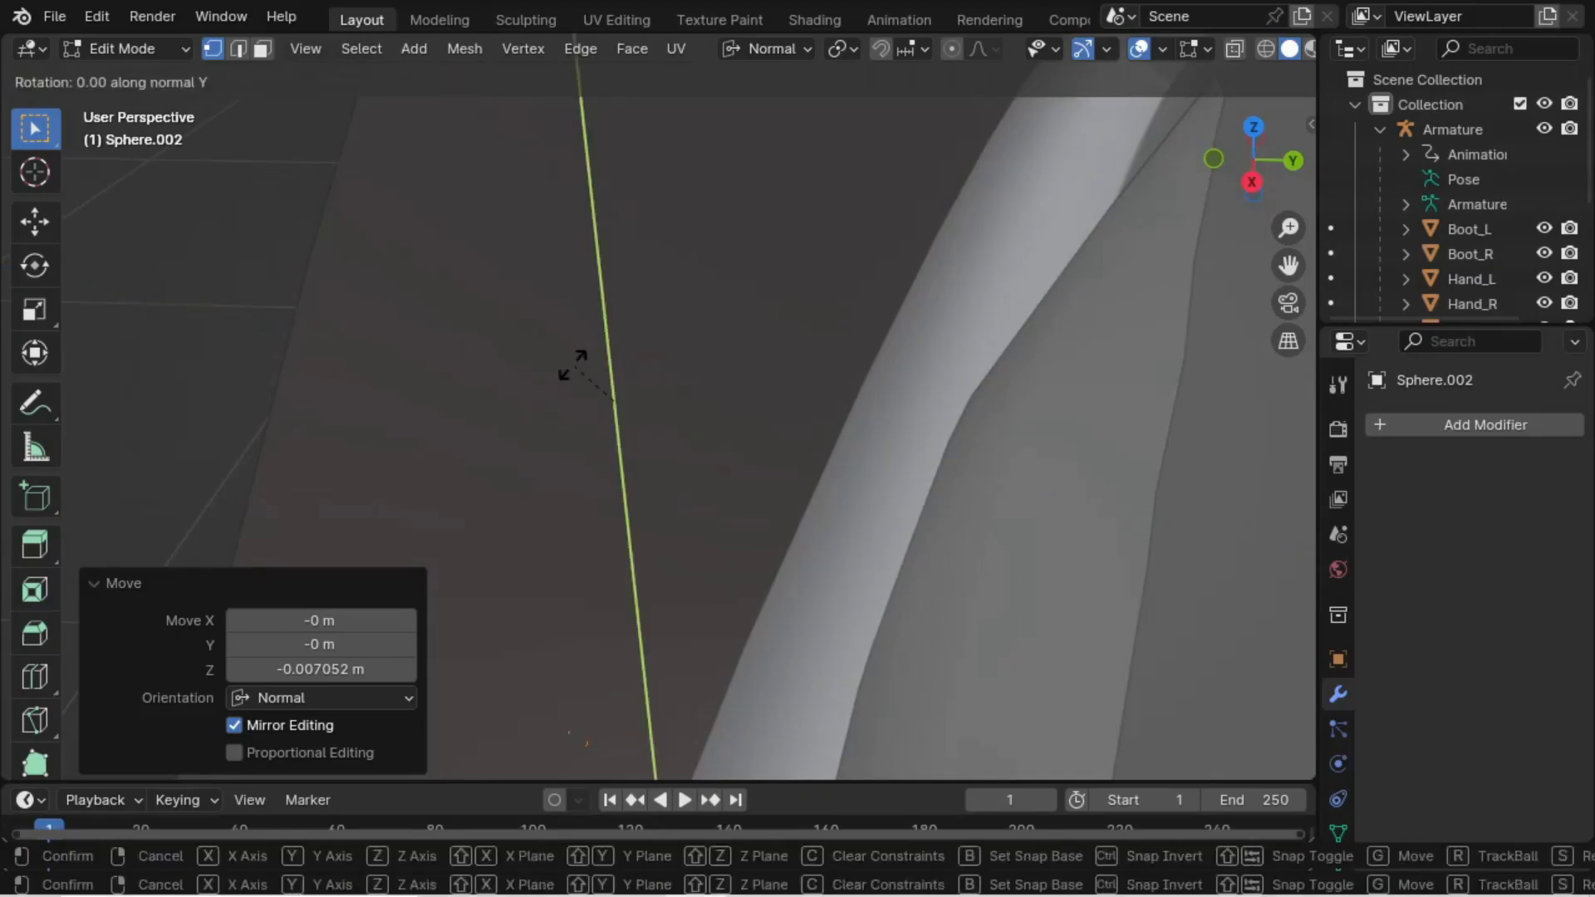
left_click(565, 365)
- Fine-tune the button's seating by nudging it along its normal and rotating it around its normal X axis
key("g")
key("z")
key("z")
left_click(544, 383)
scroll(681, 347, "down", 3)
key("r")
key("x")
key("x")
left_click(712, 328)
key("g")
key("z")
key("z")
left_click(702, 334)
- Select another whole button on the panel and move it about 0.011 m inward along its normal
middle_click_drag(702, 334, 532, 299)
key("l")
scroll(432, 367, "up", 7)
middle_click_drag(432, 367, 582, 377)
key("g")
key("z")
key("z")
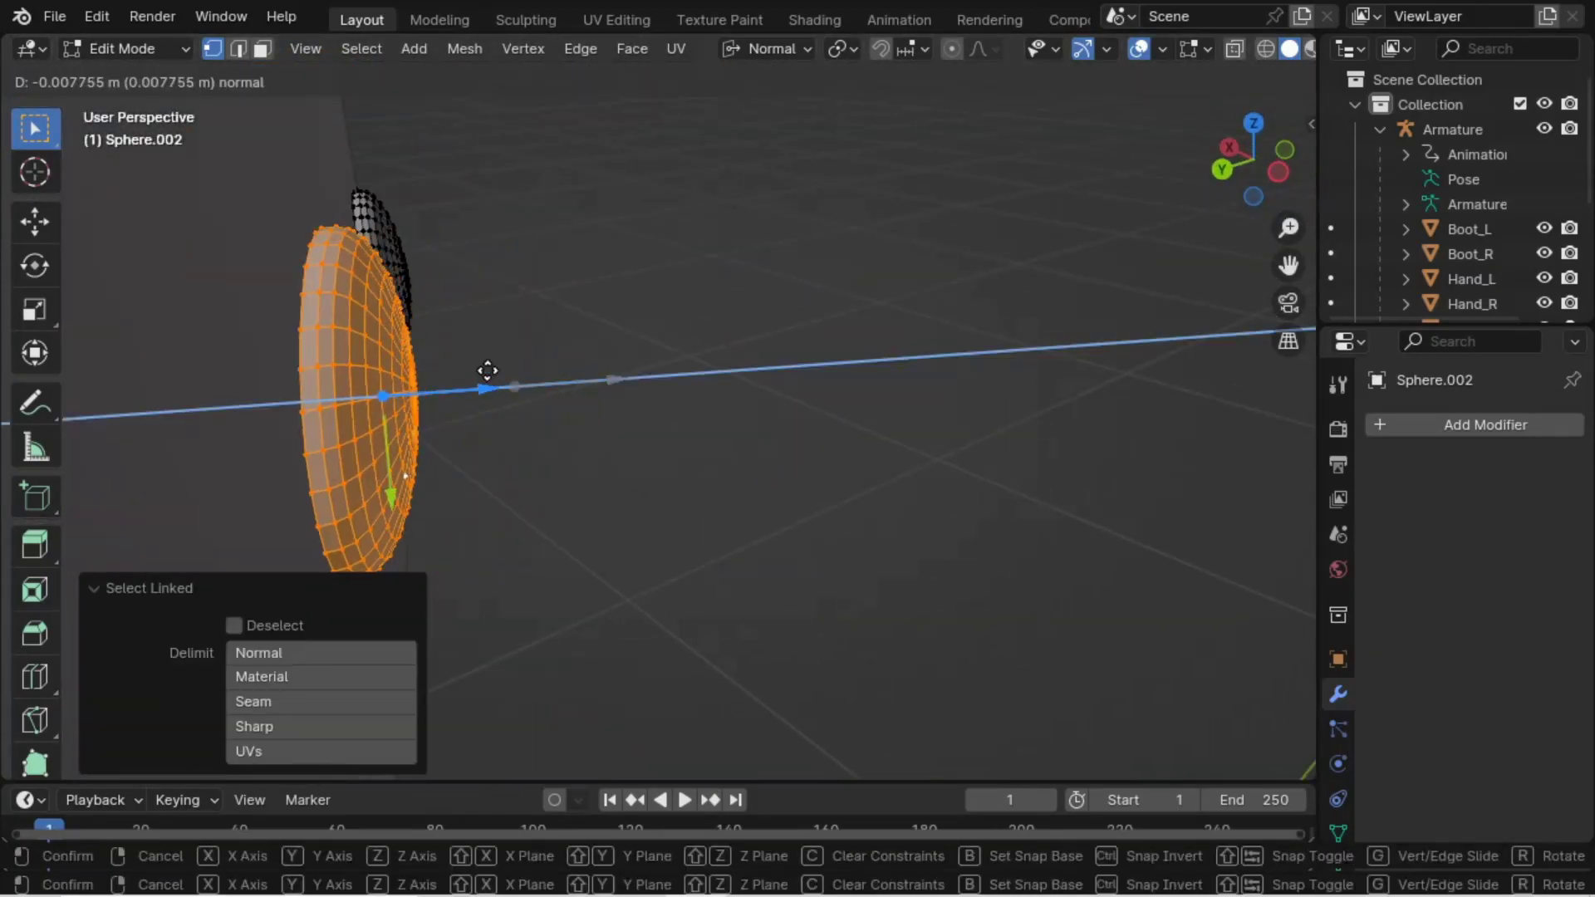
left_click(441, 366)
- Rotate the button about 6.08° around its normal X axis and tilt it around its normal Y axis to match the surface
middle_click_drag(781, 373, 1016, 367)
key("r")
key("x")
key("x")
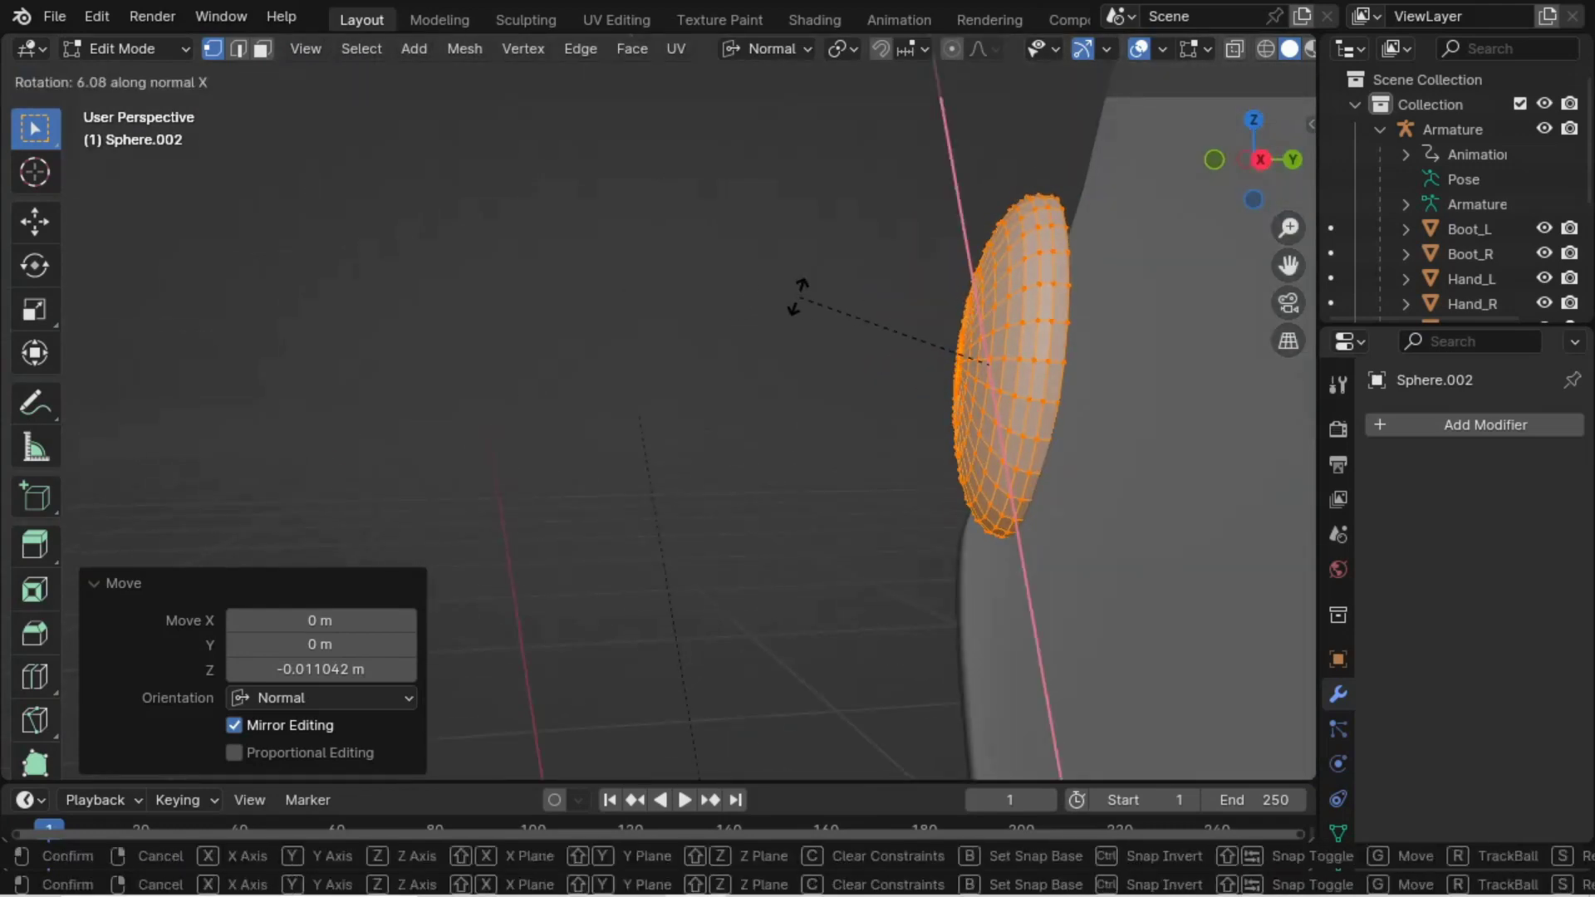
left_click(795, 296)
middle_click_drag(795, 297, 716, 413)
key("r")
key("y")
key("y")
left_click(885, 448)
- Fine-tune the button's rotation around its normal X axis, nudge it along its normal and save the file
key("r")
key("x")
key("x")
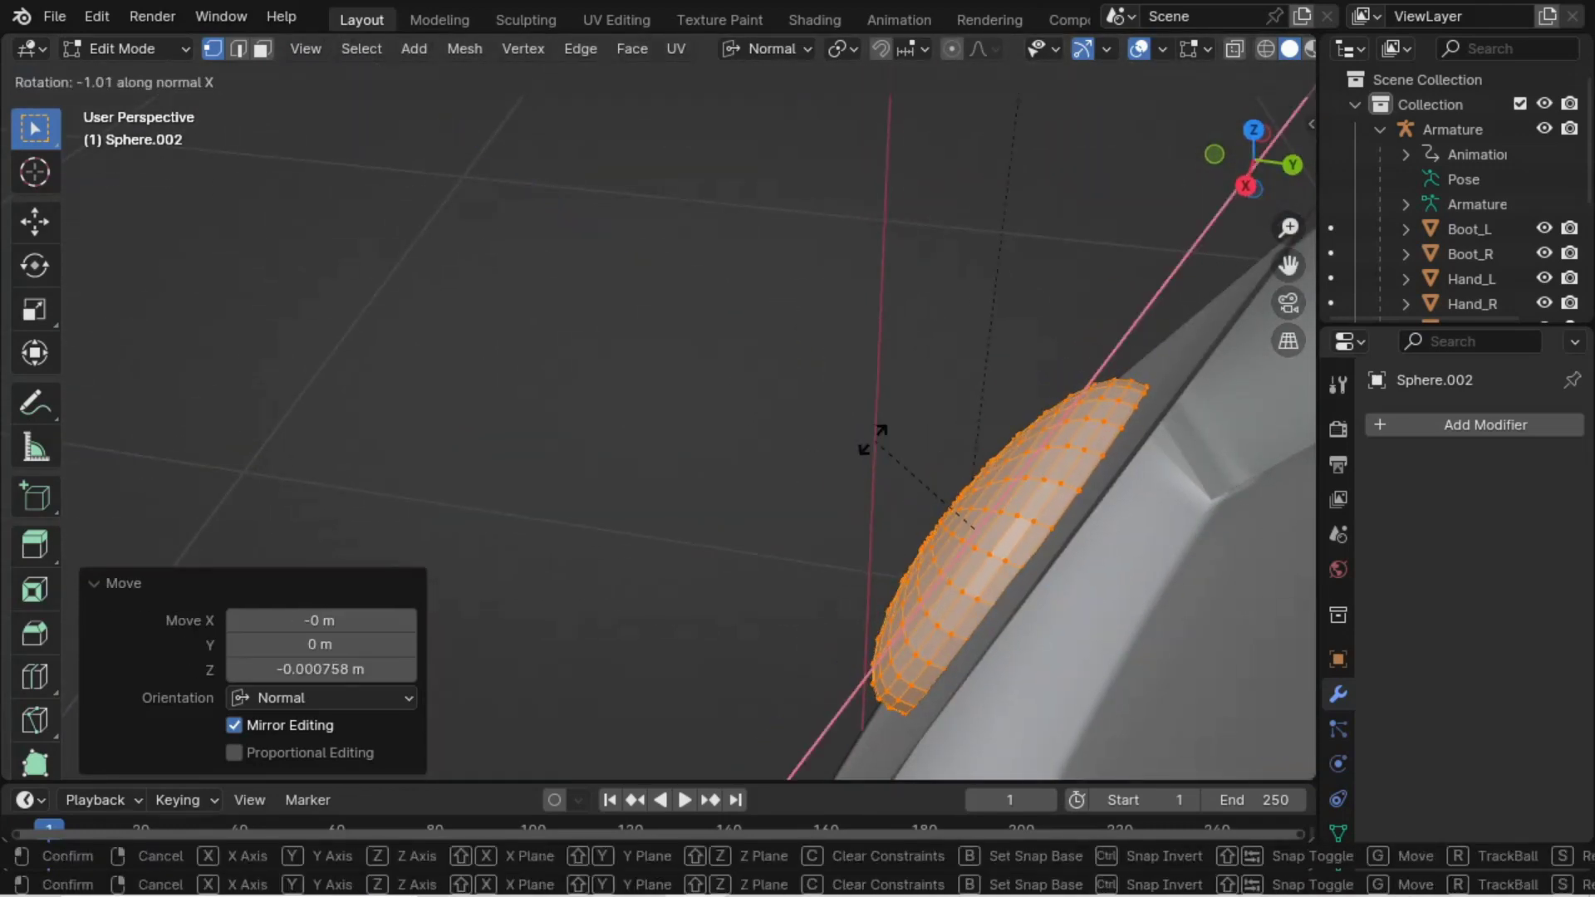
left_click(881, 453)
key("g")
key("z")
key("z")
left_click(896, 412)
left_click(895, 411)
middle_click_drag(895, 411, 783, 490)
scroll(785, 461, "down", 7)
key("ctrl+s")
- Select two opposite whole buttons, set the transform pivot to Individual Origins and try moving both along their normals
left_click(610, 402)
key("l")
middle_click_drag(611, 402, 644, 438)
scroll(706, 394, "down", 2)
key("l")
left_click(847, 48)
left_click(866, 164)
key("g")
key("z")
key("z")
left_click(808, 349)
left_click(845, 48)
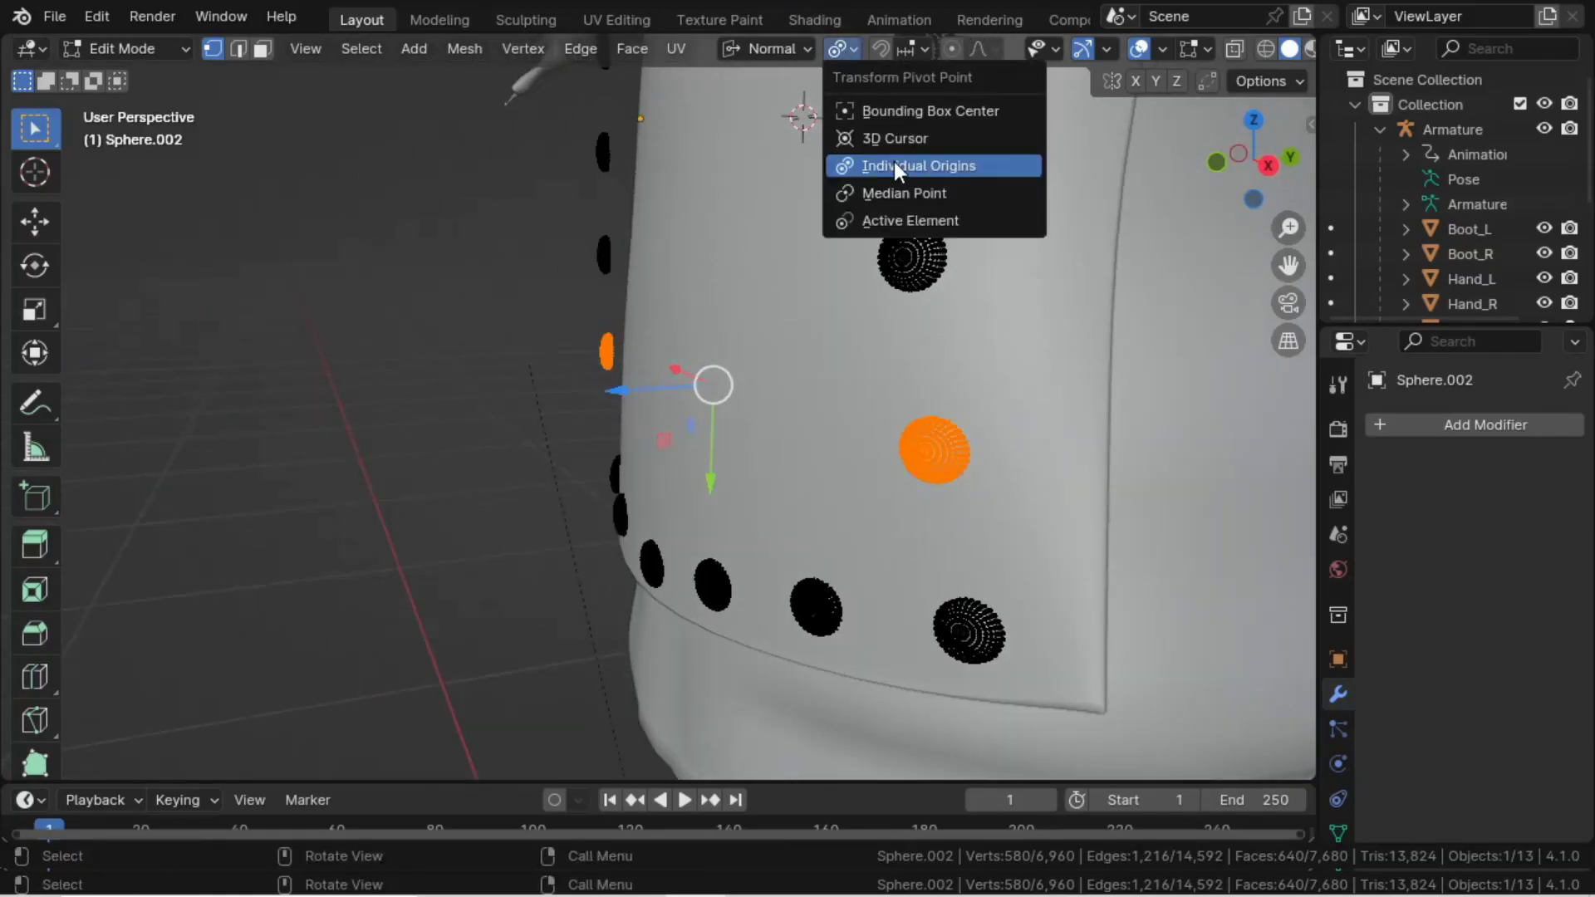
left_click(895, 166)
- Select only the whole button at the panel's far edge and move it about 0.018 m inward along its normal
middle_click_drag(896, 166, 605, 345)
left_click(606, 345)
key("l")
scroll(631, 413, "up", 3)
middle_click_drag(630, 413, 698, 413)
key("g")
key("z")
key("z")
left_click(731, 375)
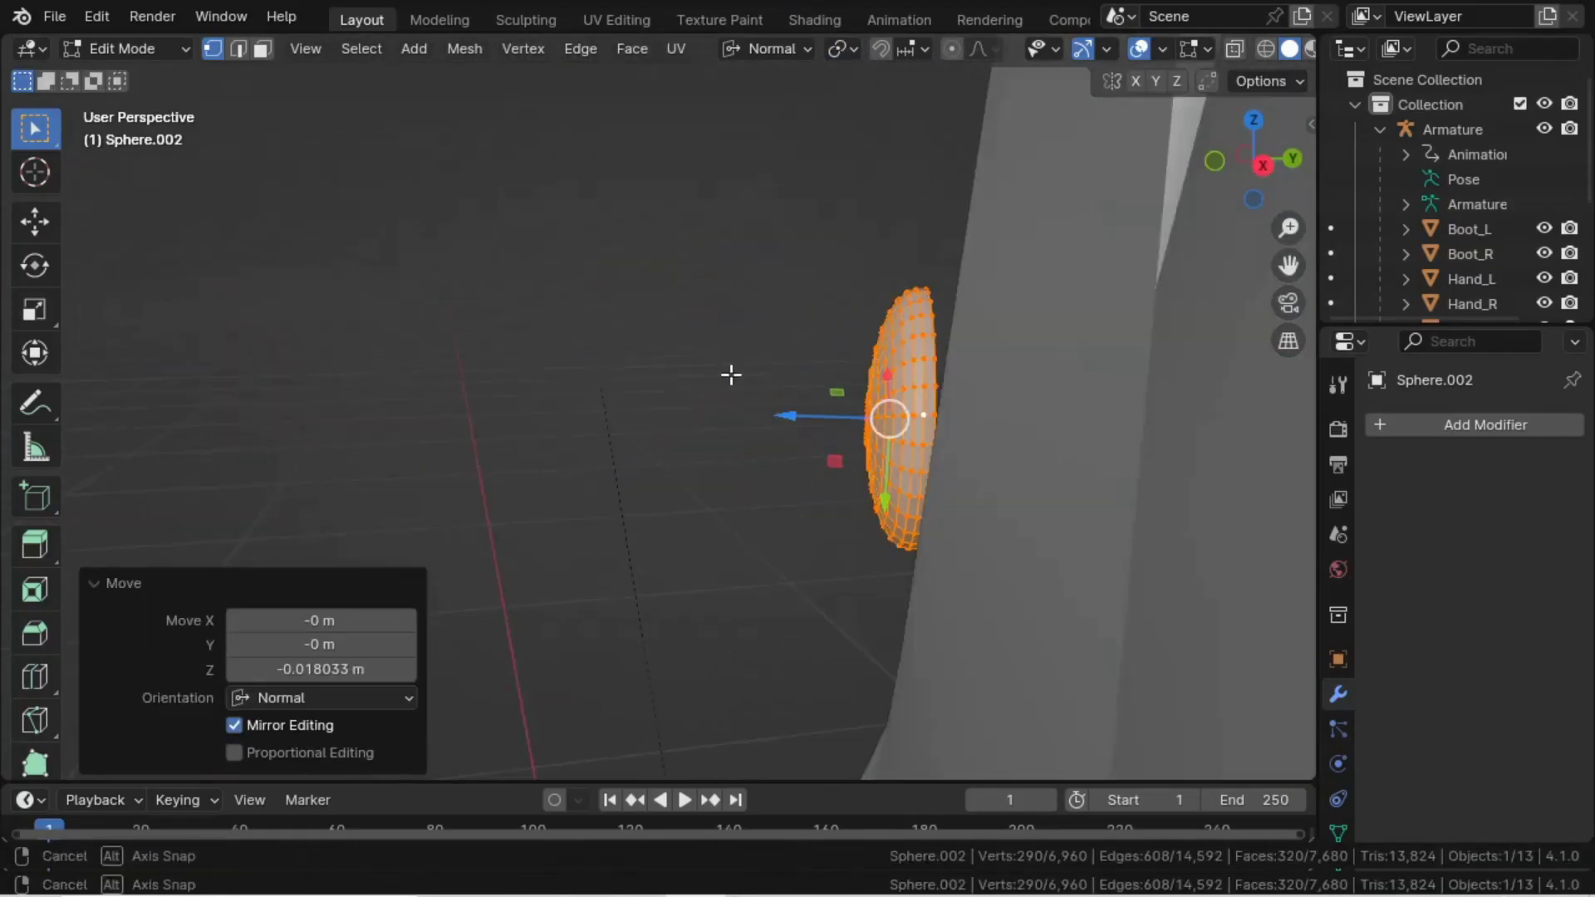
- Rotate the button around its normal X axis and about -7.06° around its normal Y axis
key("r")
key("x")
key("x")
left_click(759, 349)
key("r")
key("y")
key("y")
left_click(919, 345)
key("r")
key("y")
key("y")
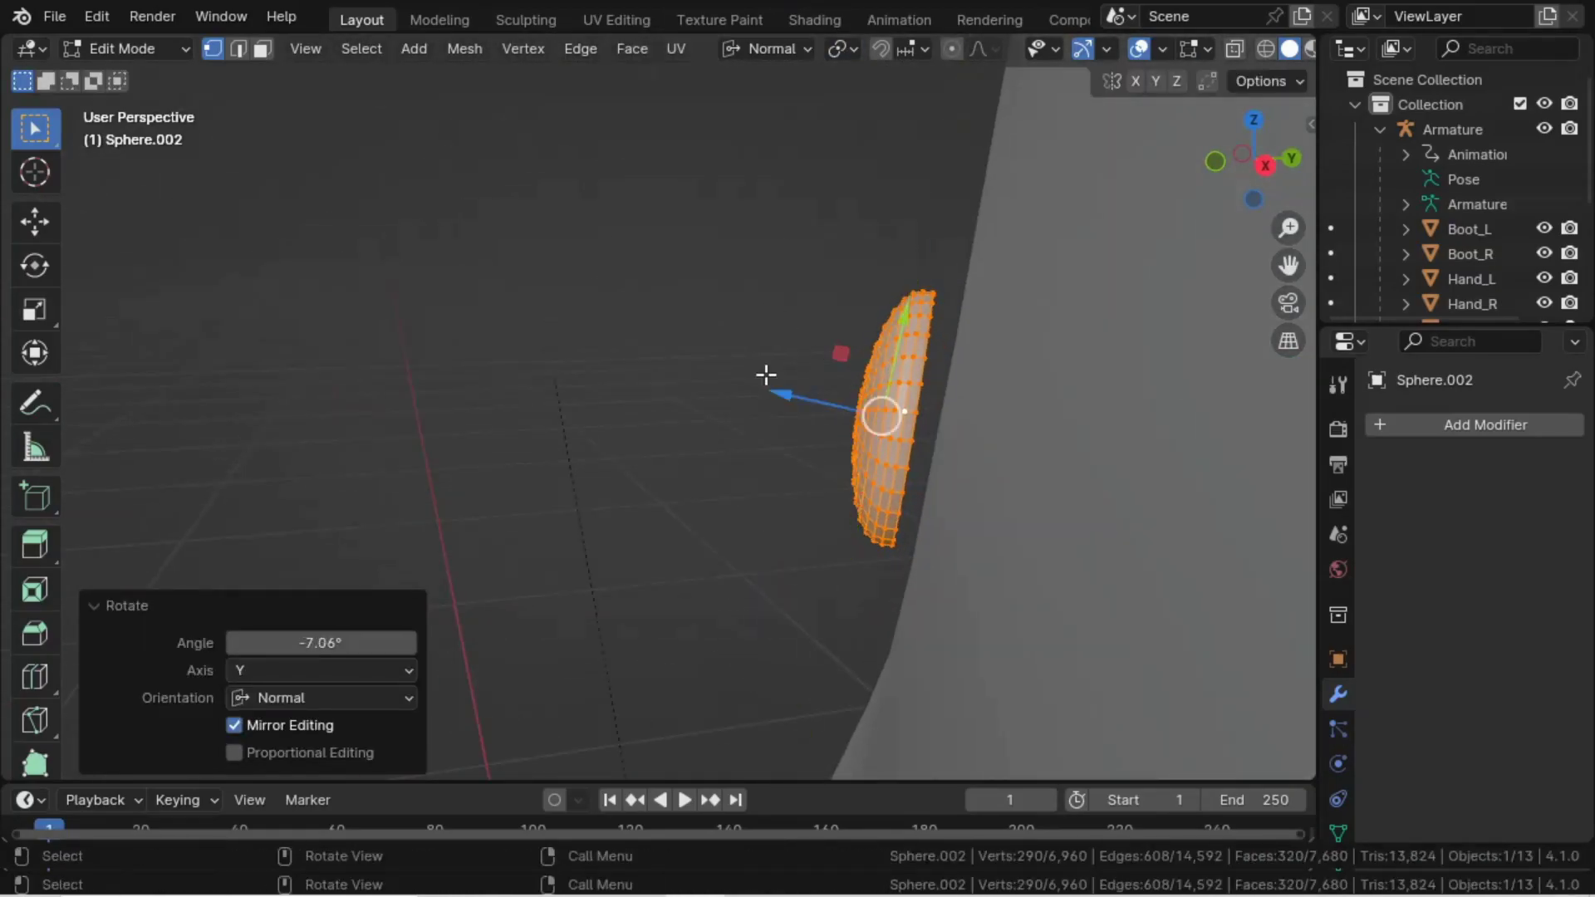
- Move the button along its normal toward the panel and rotate it about -2.07° around its normal X axis
key("g")
key("z")
key("z")
left_click(804, 391)
key("r")
key("x")
key("x")
left_click(770, 321)
- Nudge the button about 0.00026 m inward along its normal
middle_click_drag(769, 320, 603, 521)
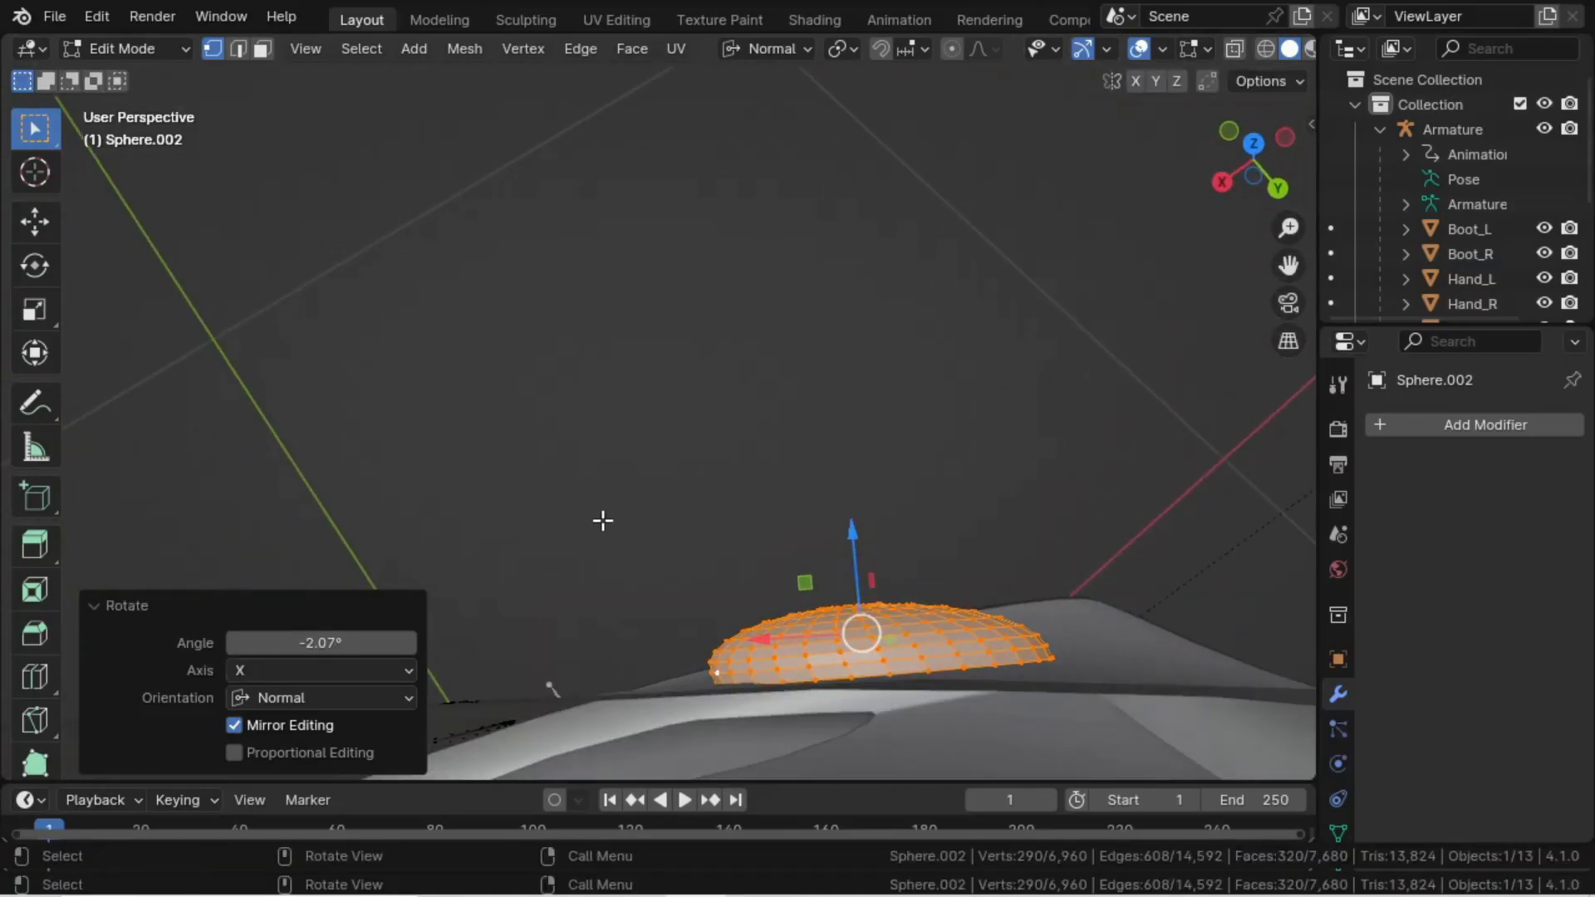
key("g")
key("z")
key("z")
left_click(855, 541)
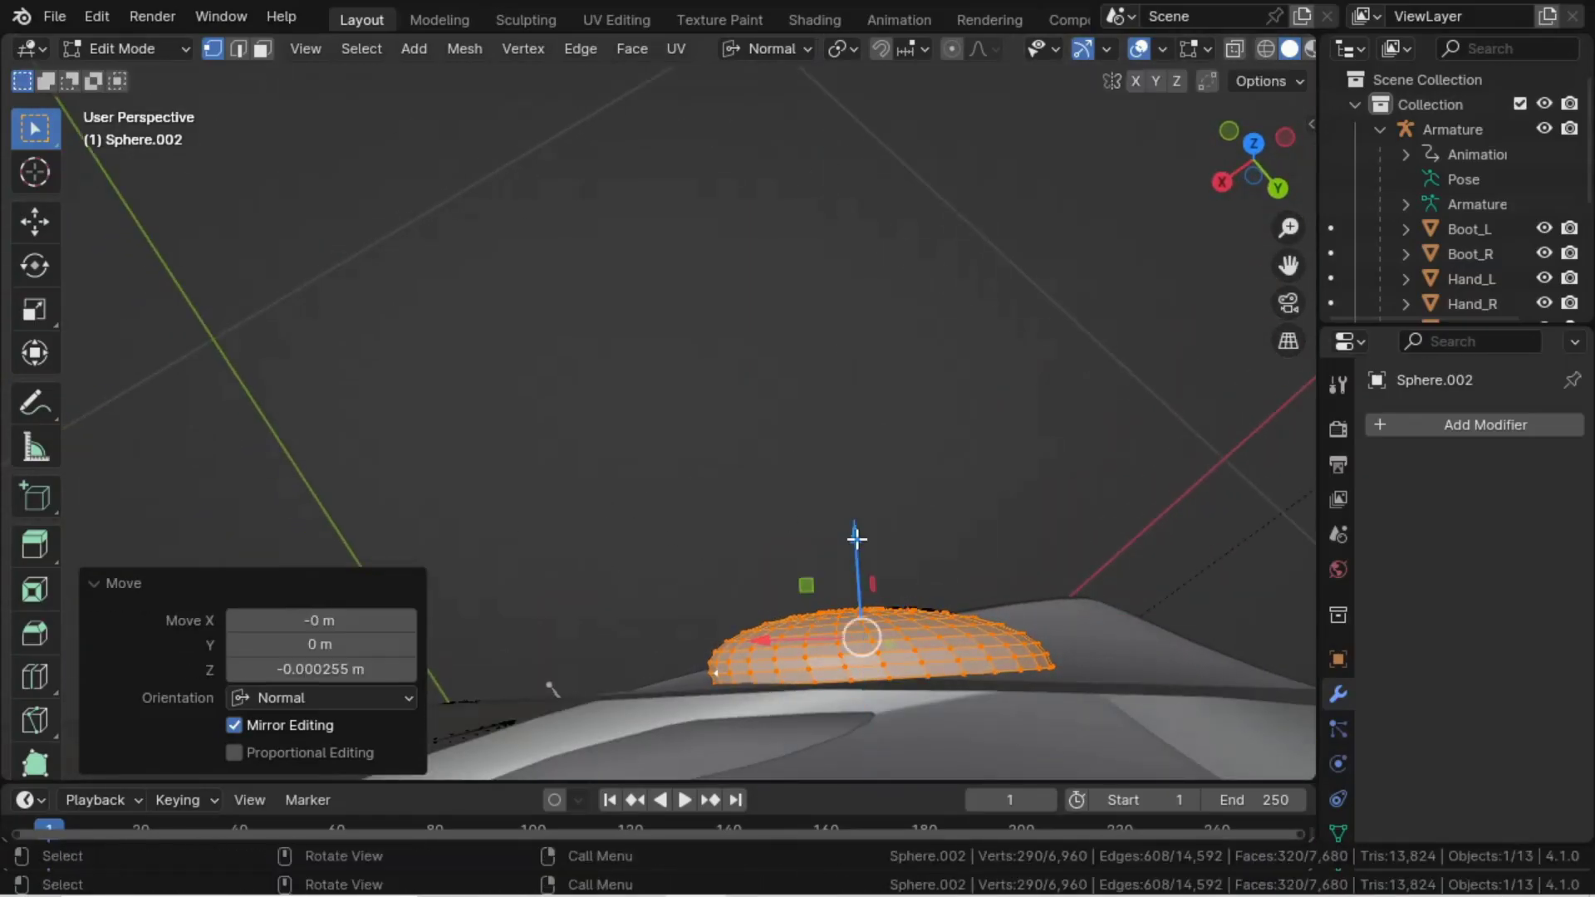
- Try rotating the button around its normal Y axis, and undo that rotation
middle_click_drag(855, 541, 839, 380)
key("r")
key("y")
key("y")
left_click(822, 391)
key("ctrl+z")
- Select the next whole button and move it inward along its normal until it meets the panel
middle_click_drag(612, 463, 662, 293)
scroll(661, 293, "up", 6)
key("l")
scroll(661, 293, "down", 6)
key("g")
key("z")
key("z")
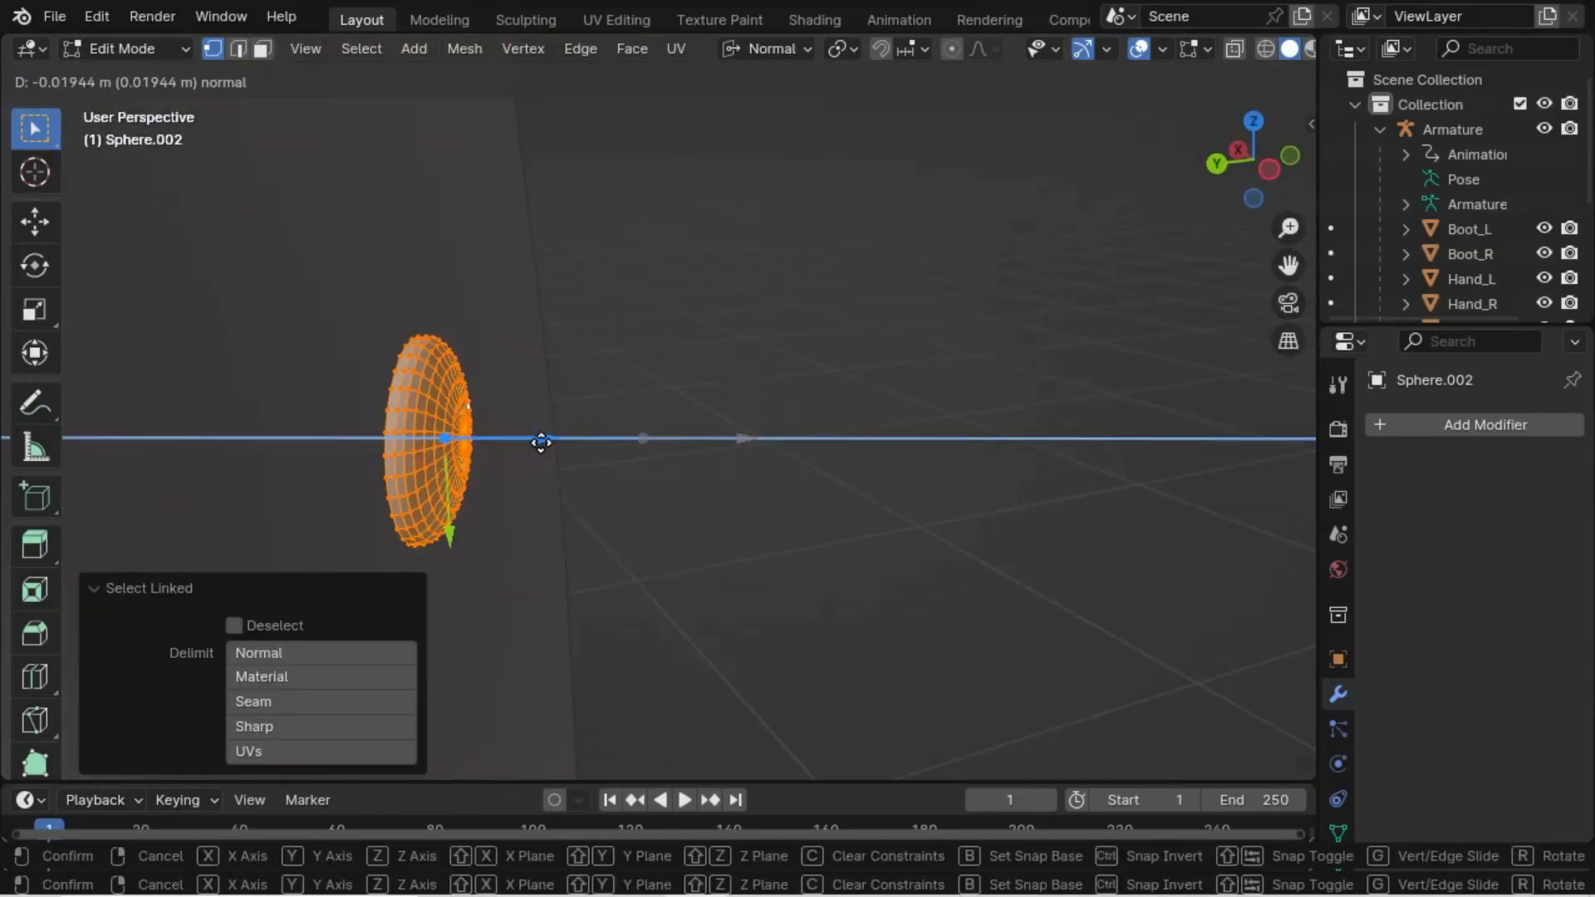
left_click(481, 441)
- Rotate the button around its normal X axis to follow the panel's slope
middle_click_drag(481, 441, 612, 373)
key("r")
key("x")
key("x")
left_click(640, 313)
key("r")
key("x")
key("x")
- Adjust the button's depth along its normal and rotate it around its normal Y axis to sit flush
key("g")
key("z")
key("z")
left_click(790, 367)
middle_click_drag(790, 367, 687, 274)
key("r")
key("y")
key("y")
left_click(623, 235)
- Select the following whole button and move it about 0.0305 m inward along its normal
key("l")
key("g")
key("z")
key("z")
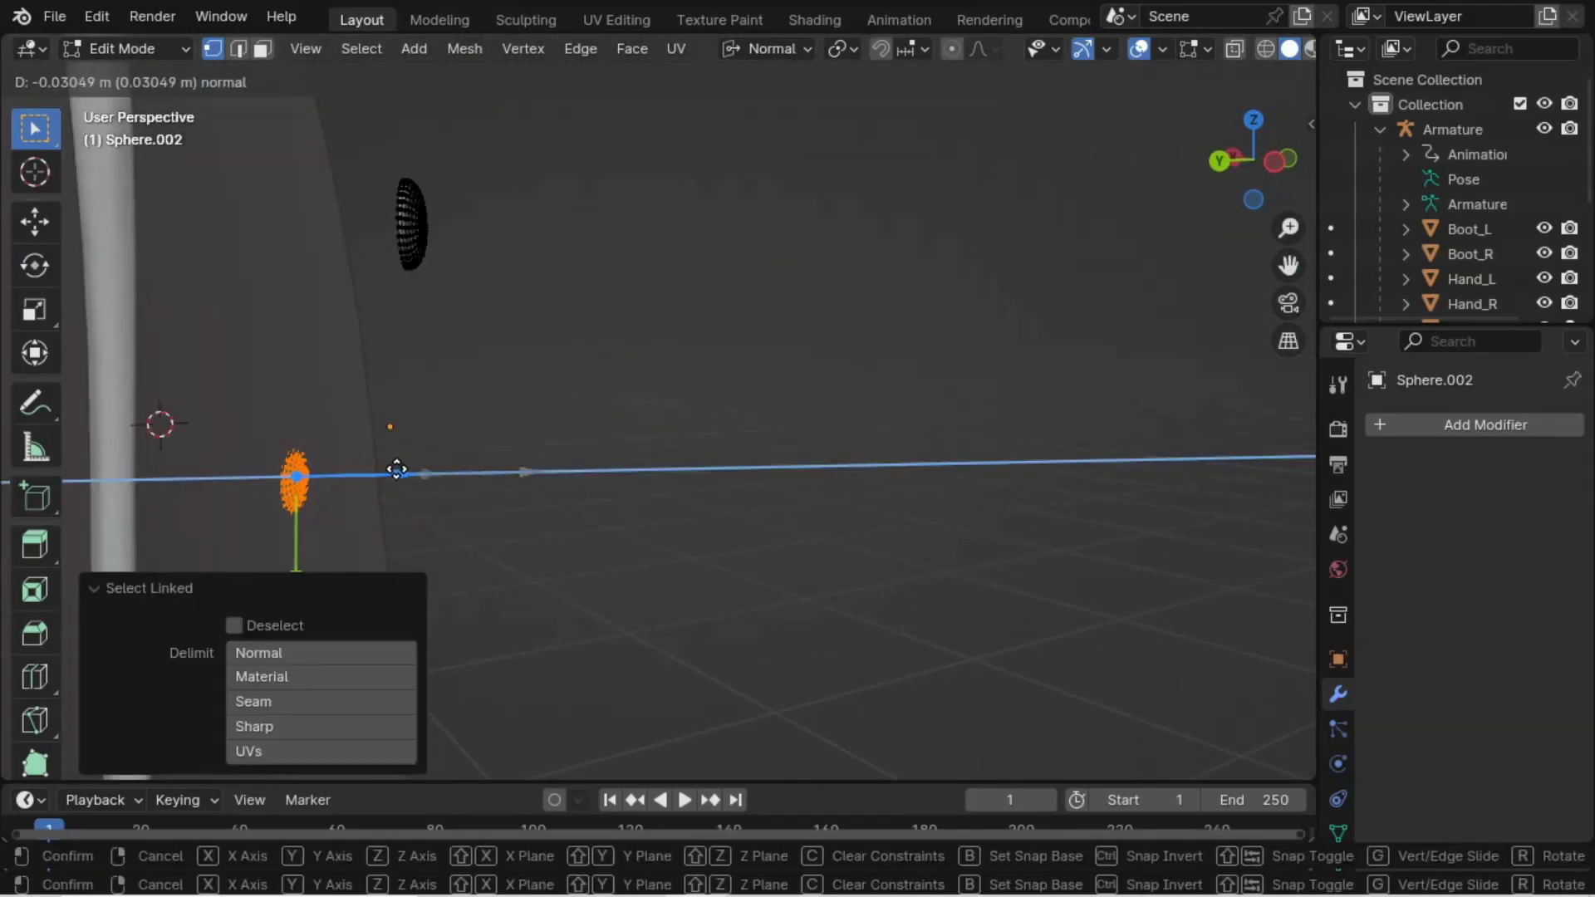
left_click(396, 471)
- Rotate the button around its normal Y and X axes to align it with the curved panel
middle_click_drag(396, 471, 505, 463)
key("r")
key("y")
key("y")
left_click(631, 407)
key("r")
key("x")
key("x")
left_click(468, 277)
- Nudge the button along its normal until it sits on the surface, and select the next whole button on the panel
key("g")
key("z")
key("z")
left_click(582, 407)
key("g")
key("z")
key("z")
left_click(552, 410)
key("l")
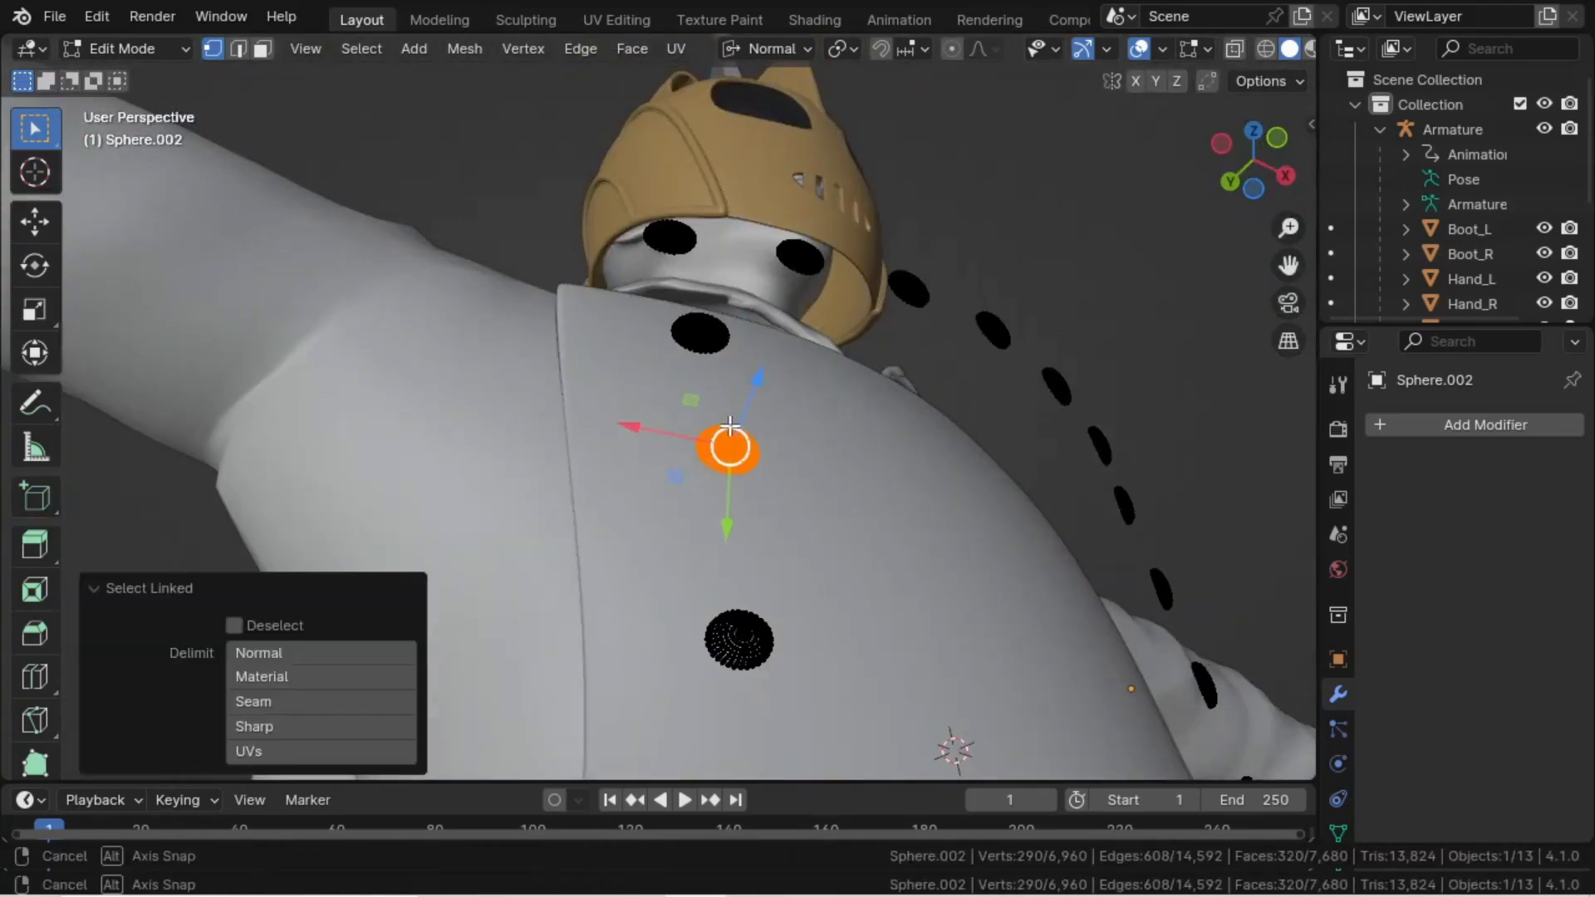
- Move the selected button inward along its normal and rotate it 6.47° around its normal Y axis
key("g")
key("z")
key("z")
middle_click_drag(729, 426, 872, 292)
left_click(641, 420)
key("r")
key("y")
key("y")
left_click(897, 312)
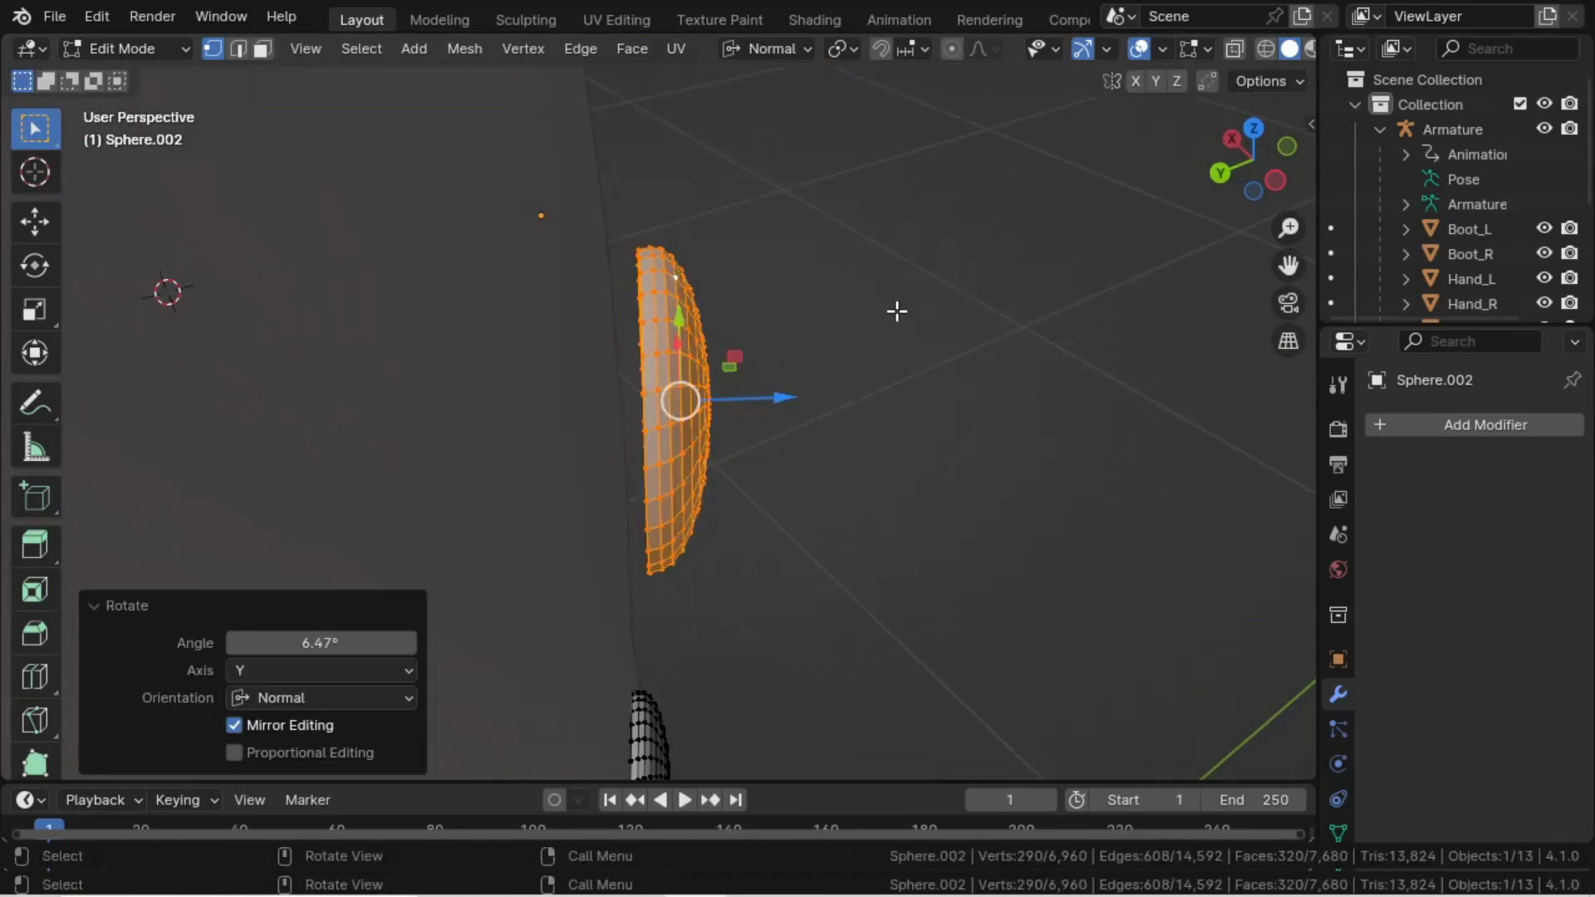
- Nudge the button along its normal until it sits against the panel
key("g")
key("z")
key("z")
left_click(772, 274)
middle_click_drag(773, 274, 706, 331)
- Select the next whole button and move it inward along its normal toward the panel
key("l")
key("g")
key("z")
key("z")
left_click(392, 346)
- Rotate the button around its normal X axis to match the panel's slope and adjust its depth along its normal
middle_click_drag(392, 347, 706, 374)
key("r")
key("x")
key("x")
left_click(491, 283)
key("g")
key("z")
key("z")
left_click(502, 292)
- Select the following whole button on the panel and move it inward along its normal
left_click(706, 582)
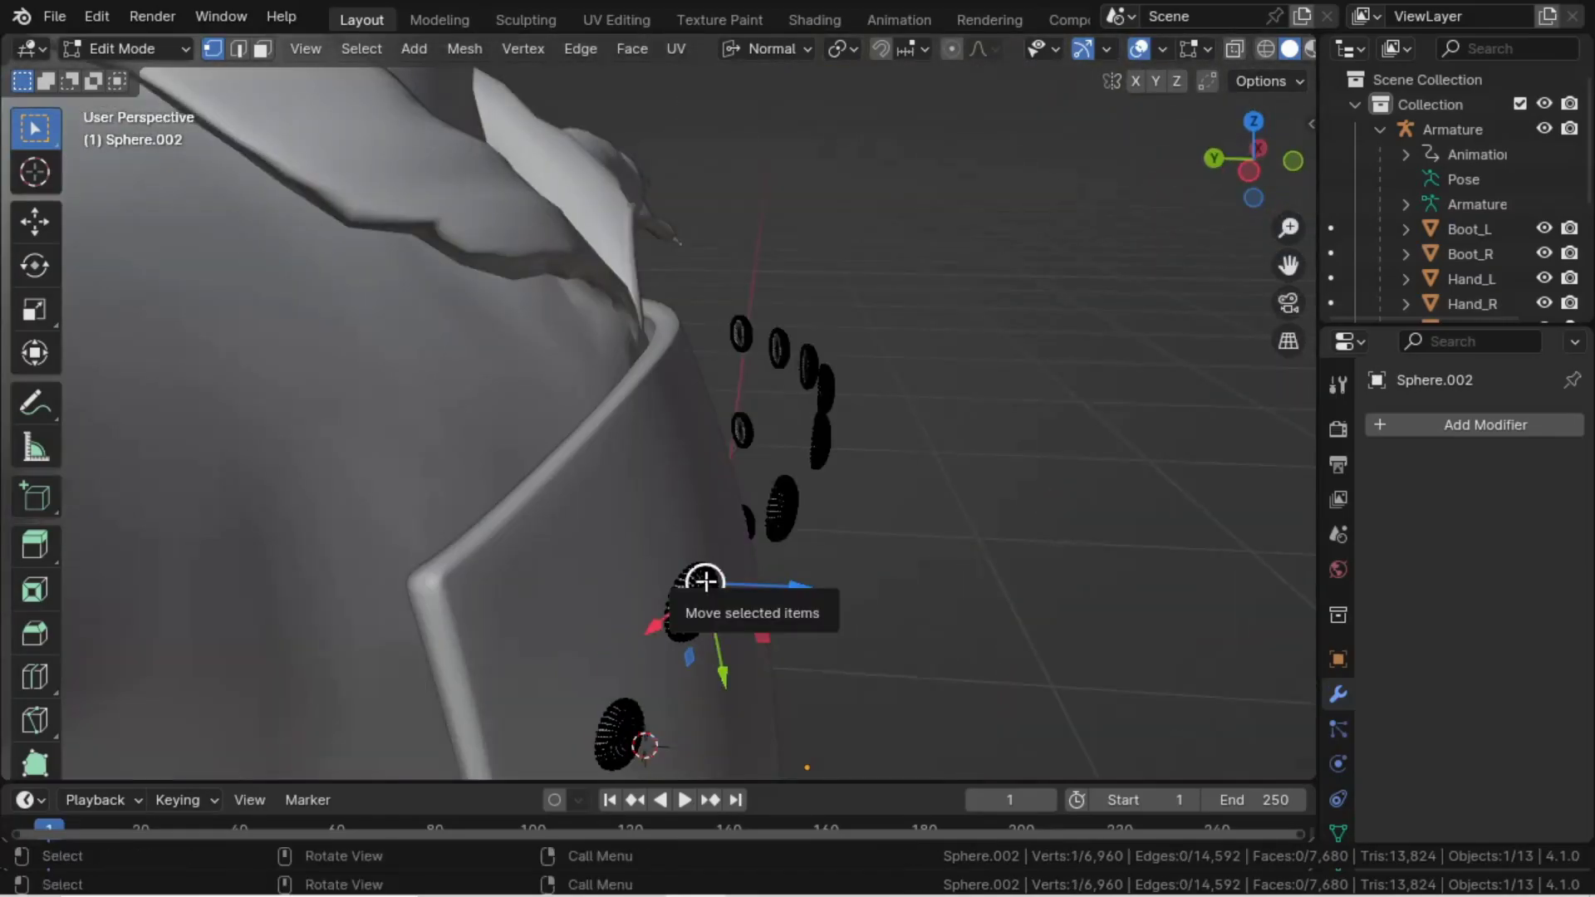
key("l")
key("g")
key("z")
key("z")
left_click(609, 584)
middle_click_drag(609, 584, 573, 339)
- Tilt the button around its normal X axis and adjust its depth along its normal
key("r")
key("x")
key("x")
left_click(771, 362)
key("g")
key("z")
key("z")
left_click(755, 370)
- Refine the button's alignment with the surface by rotating it around its normal X and Y axes
key("r")
key("x")
key("x")
left_click(721, 421)
key("r")
key("y")
key("y")
left_click(555, 358)
- Shift the button along its normal and rotate it 1.66° around its normal Y axis
key("g")
key("z")
key("z")
left_click(609, 465)
key("r")
key("y")
key("y")
left_click(545, 346)
- Fine-tune the button's depth along its normal so its base rests on the panel surface
key("g")
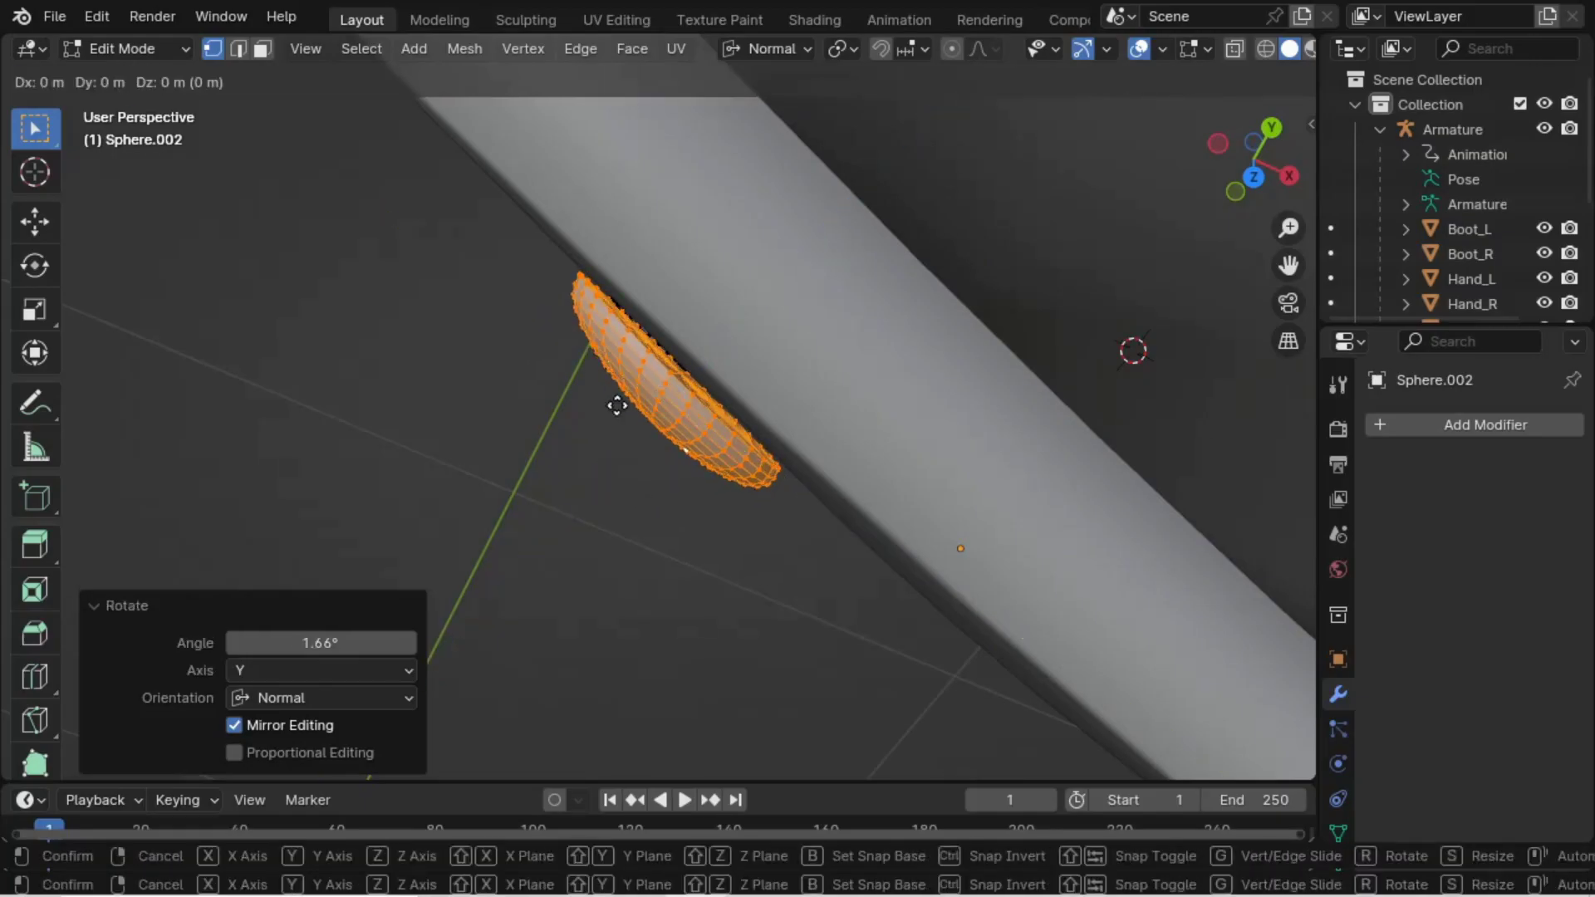
left_click(619, 407)
key("g")
key("z")
key("z")
left_click(612, 473)
middle_click_drag(612, 474, 714, 416)
left_click(765, 324)
key("g")
key("z")
key("z")
right_click(729, 288)
key("g")
key("z")
key("z")
left_click(727, 382)
- Select the next whole button and move it about 0.0511 m inward along its normal
left_click(714, 415)
key("l")
middle_click_drag(714, 415, 758, 473)
key("KP_7")
key("g")
key("z")
key("z")
left_click(659, 388)
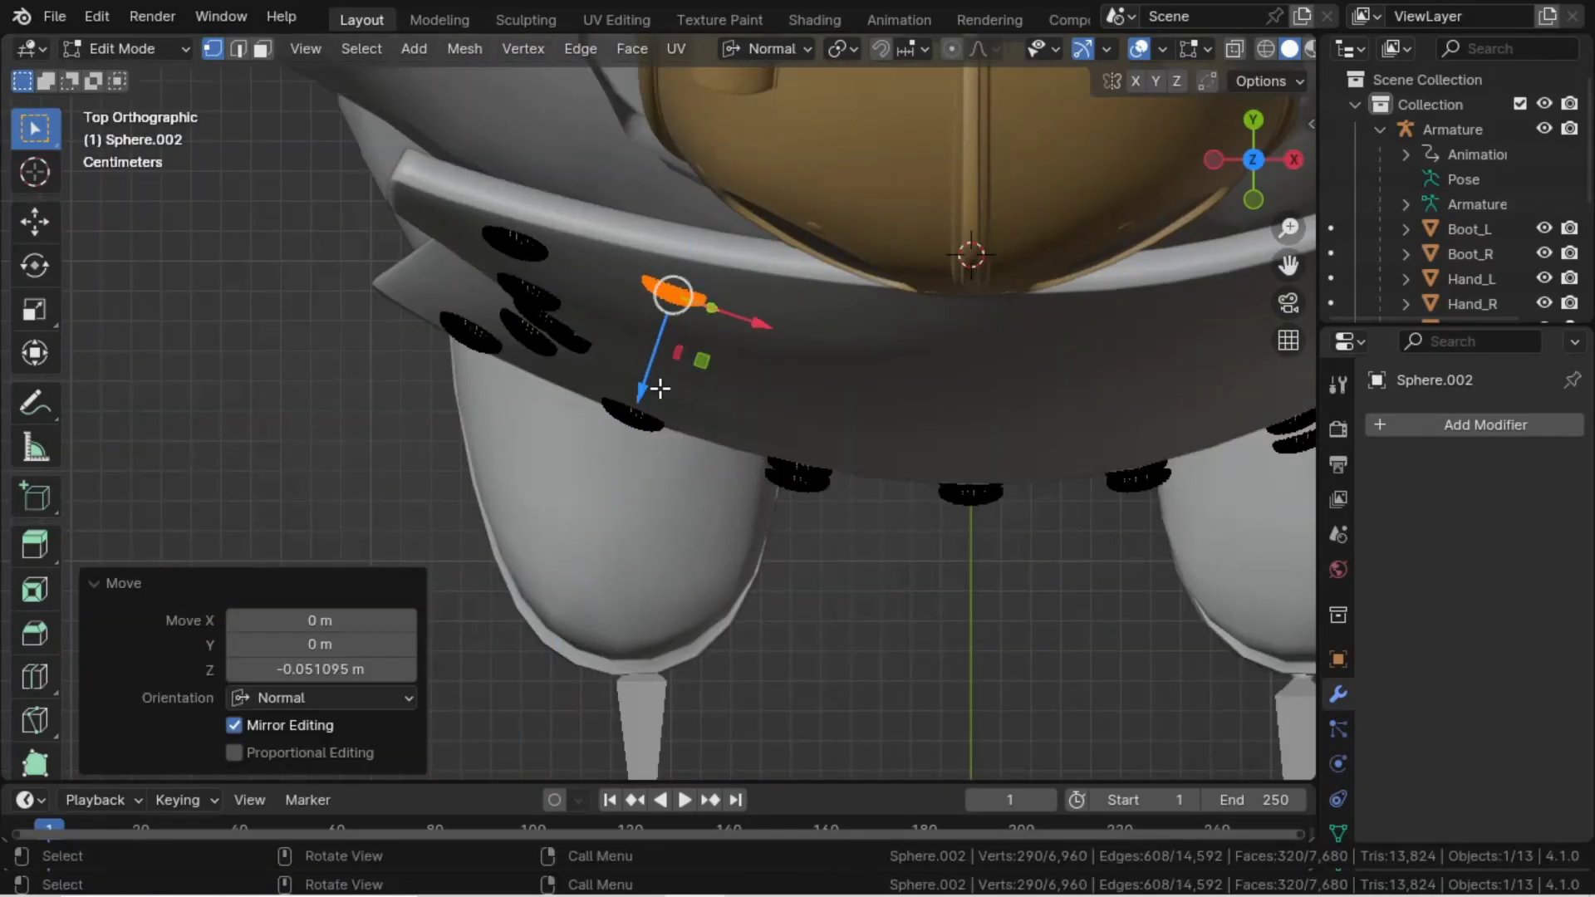
- Rotate the button -4.14° around its normal Y axis and adjust its depth along its normal
key("KP_Decimal")
middle_click_drag(659, 388, 505, 269)
key("r")
key("y")
key("y")
left_click(548, 358)
key("r")
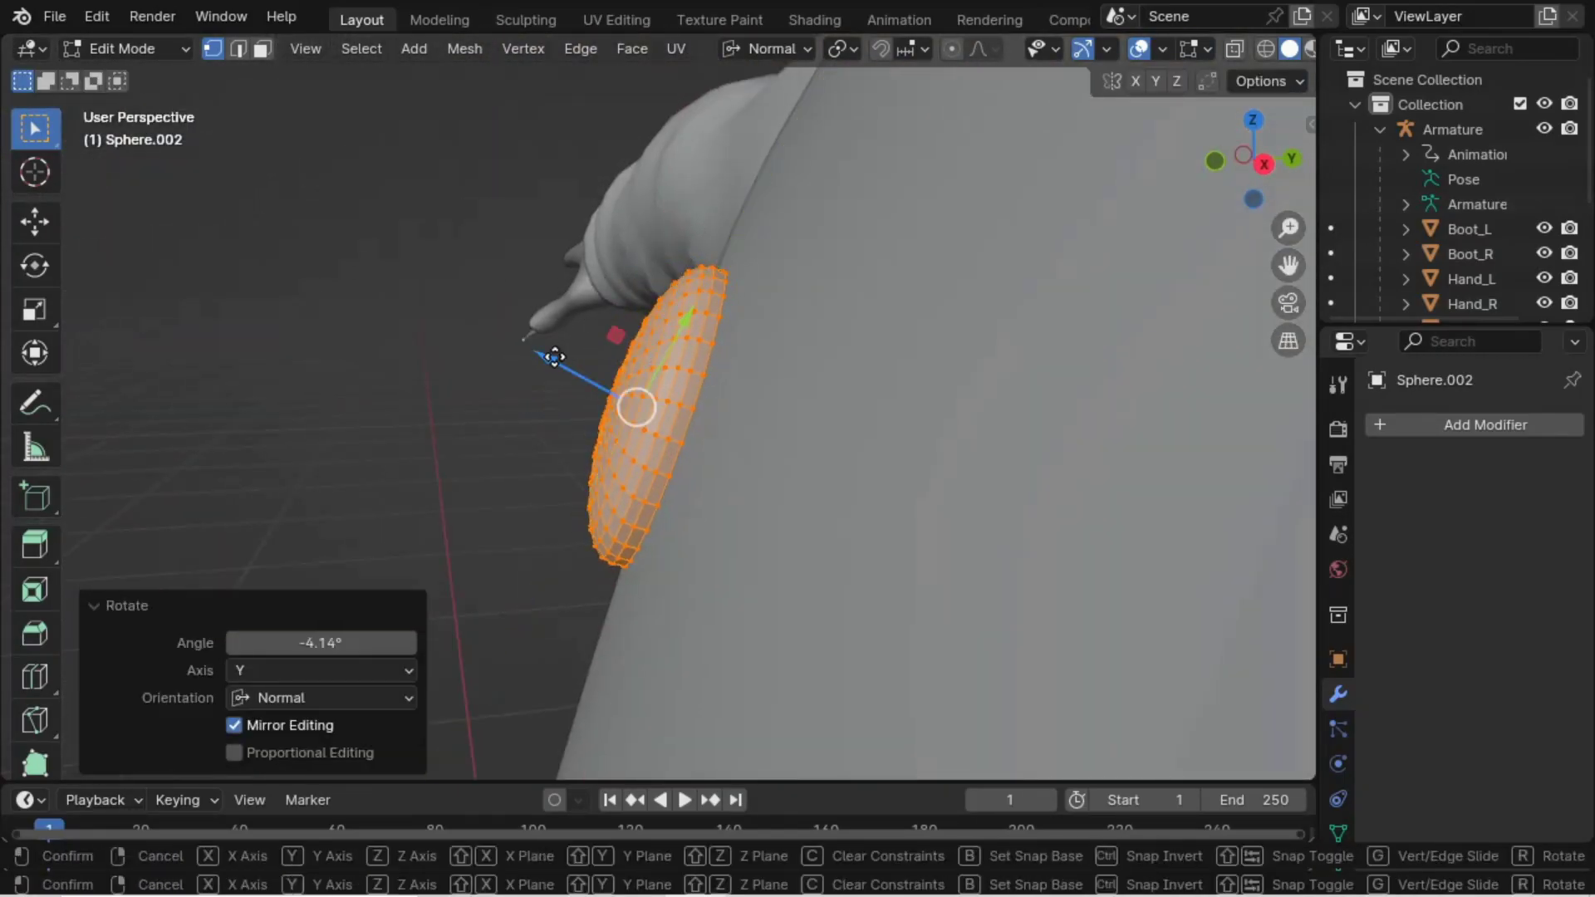
left_click(560, 358)
middle_click_drag(560, 358, 534, 296)
- Rotate the button around its normal X axis to follow the panel's slope and nudge it along its normal
key("r")
key("x")
left_click(552, 345)
key("g")
key("z")
left_click(556, 353)
middle_click_drag(556, 353, 875, 410)
- Refine the button's rotation around its normal Y axis and shift it about 0.0002 m inward along its normal
key("r")
key("y")
left_click(482, 473)
left_click(558, 363)
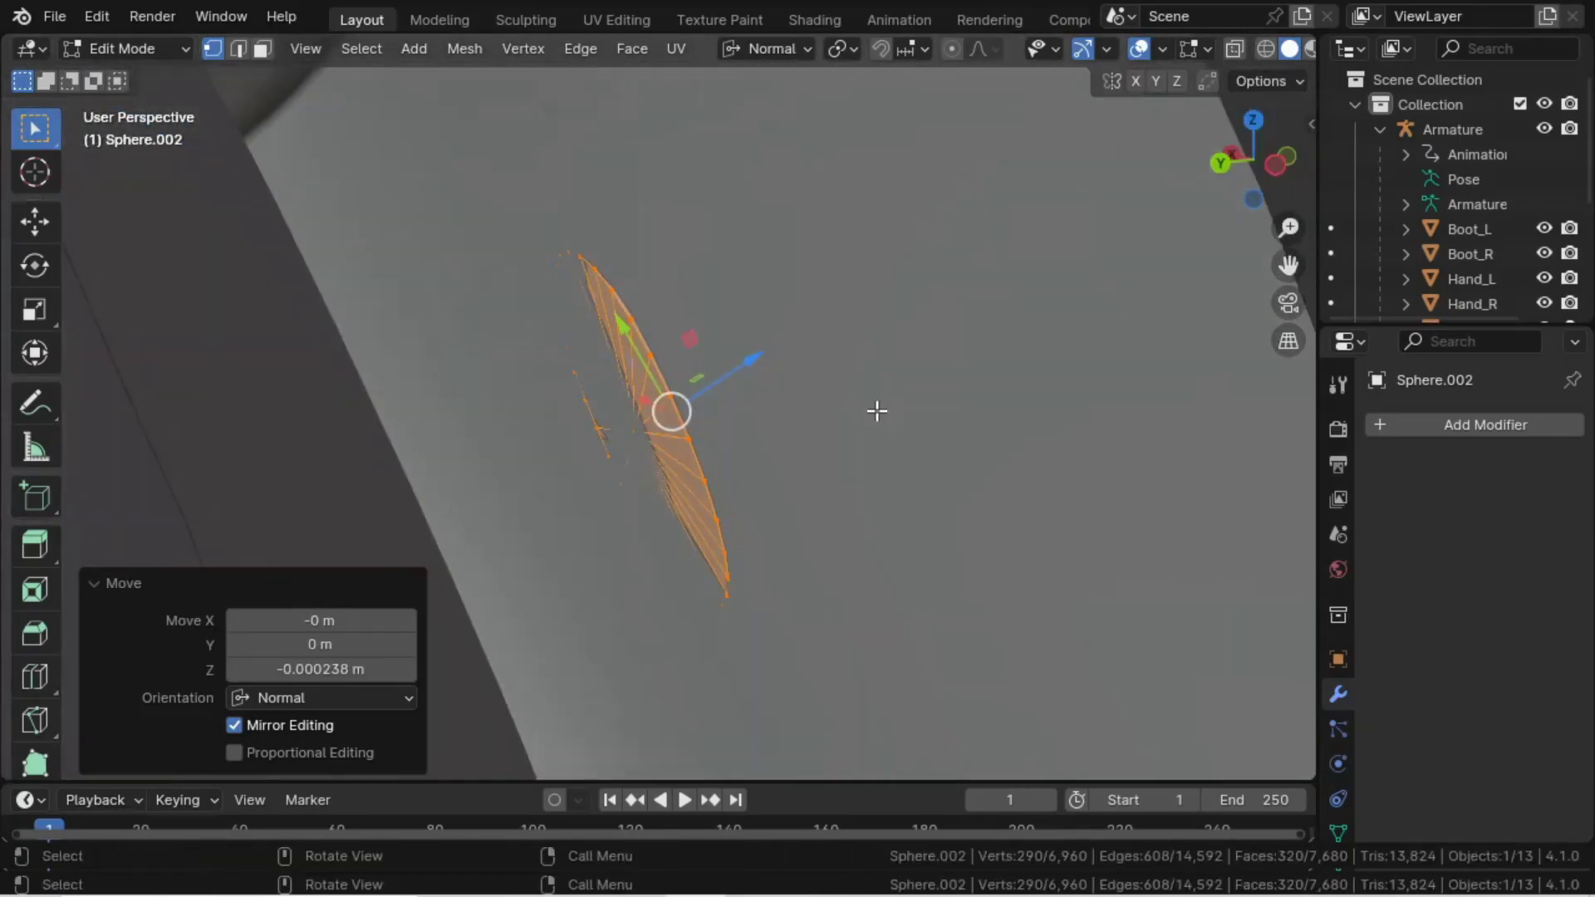
key("r")
key("y")
left_click(983, 587)
middle_click_drag(983, 587, 814, 410)
- Select the next whole button and move it about 0.0535 m inward along its normal
key("l")
left_click(509, 355)
middle_click_drag(509, 355, 787, 296)
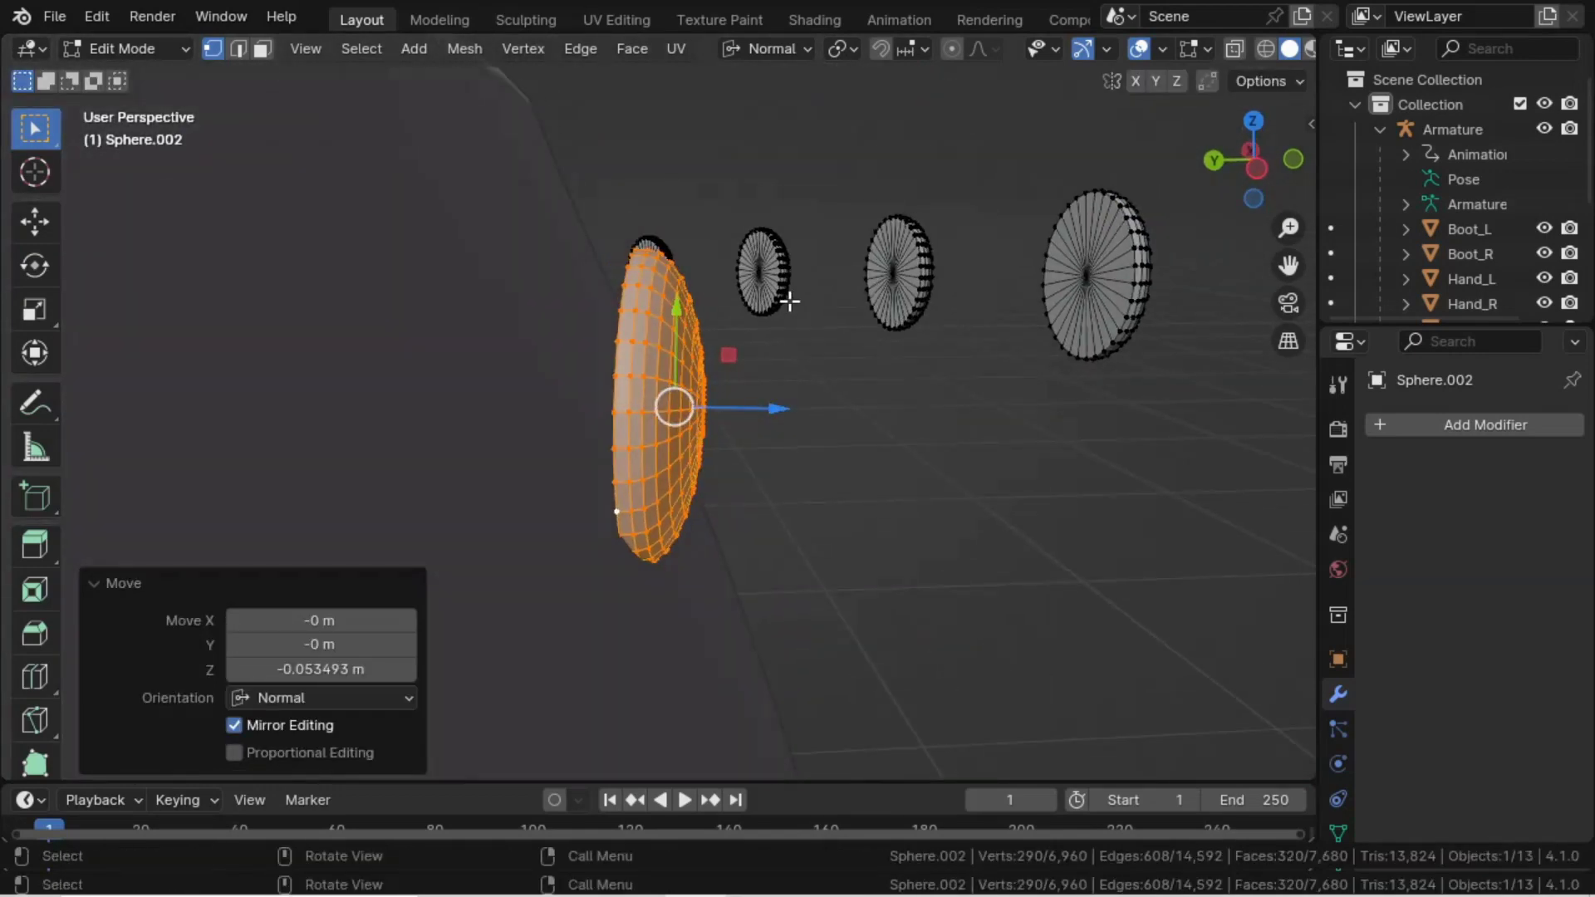
- Rotate the button around its normal X axis to match the panel and move it about 0.0019 m inward along its normal
key("r")
key("x")
left_click(840, 413)
middle_click_drag(840, 413, 829, 272)
key("r")
key("x")
key("g")
key("z")
left_click(753, 349)
- Refine the button's tilt around its normal X axis and move it about 0.0009 m inward along its normal
key("r")
key("x")
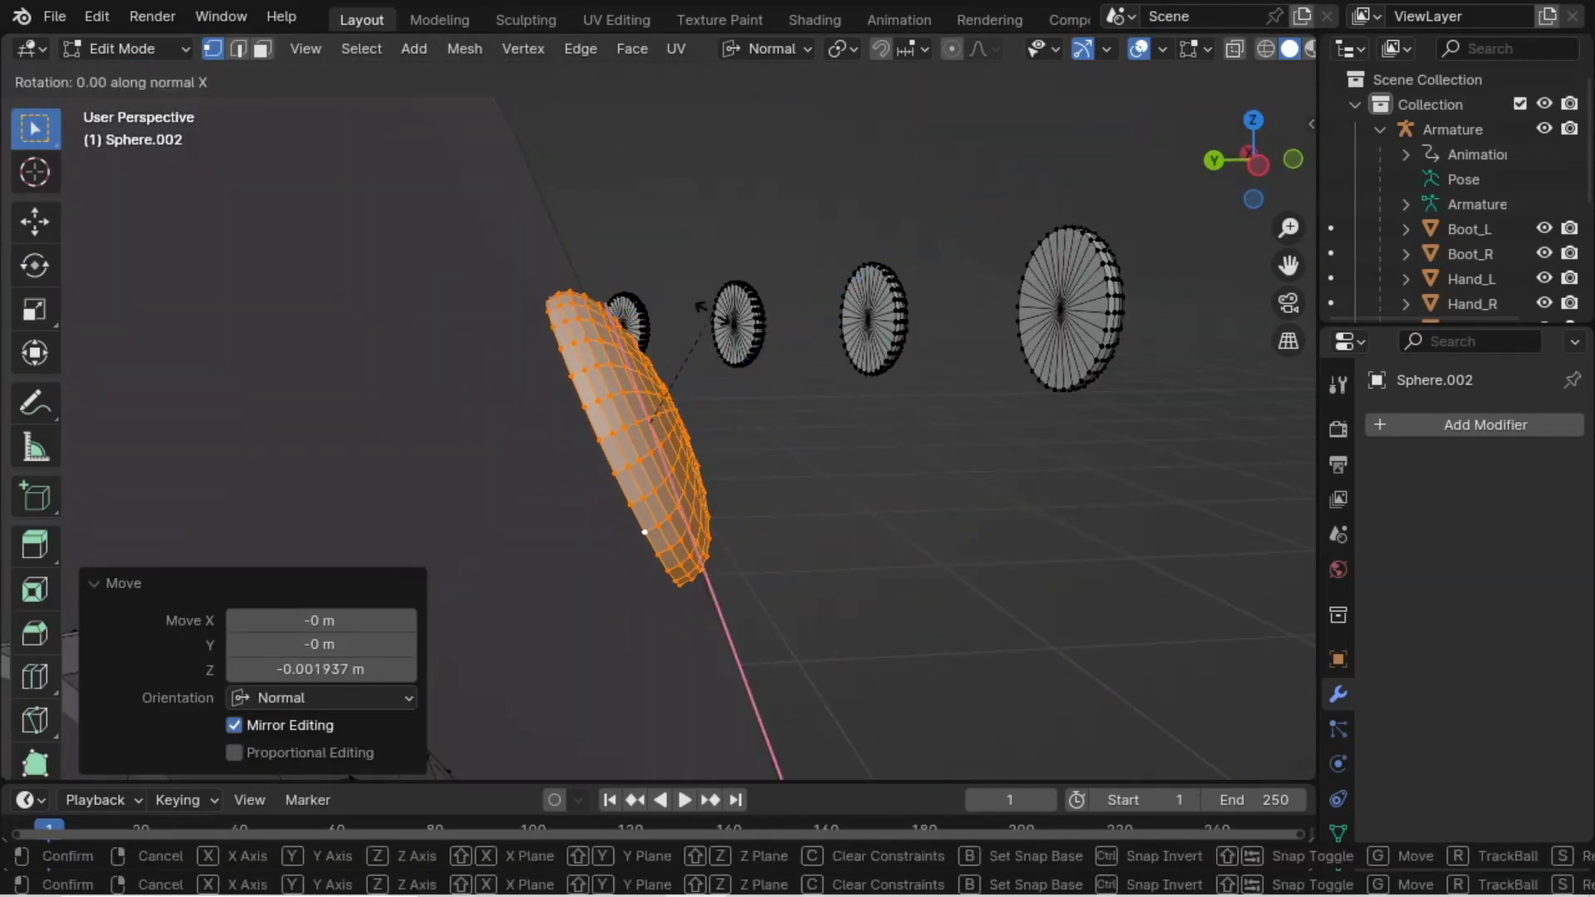
left_click(765, 693)
key("g")
key("z")
left_click(711, 373)
- Rotate the button -4.07° around its normal Y axis and -1.48° around normal X, adjusting its depth along its normal
key("r")
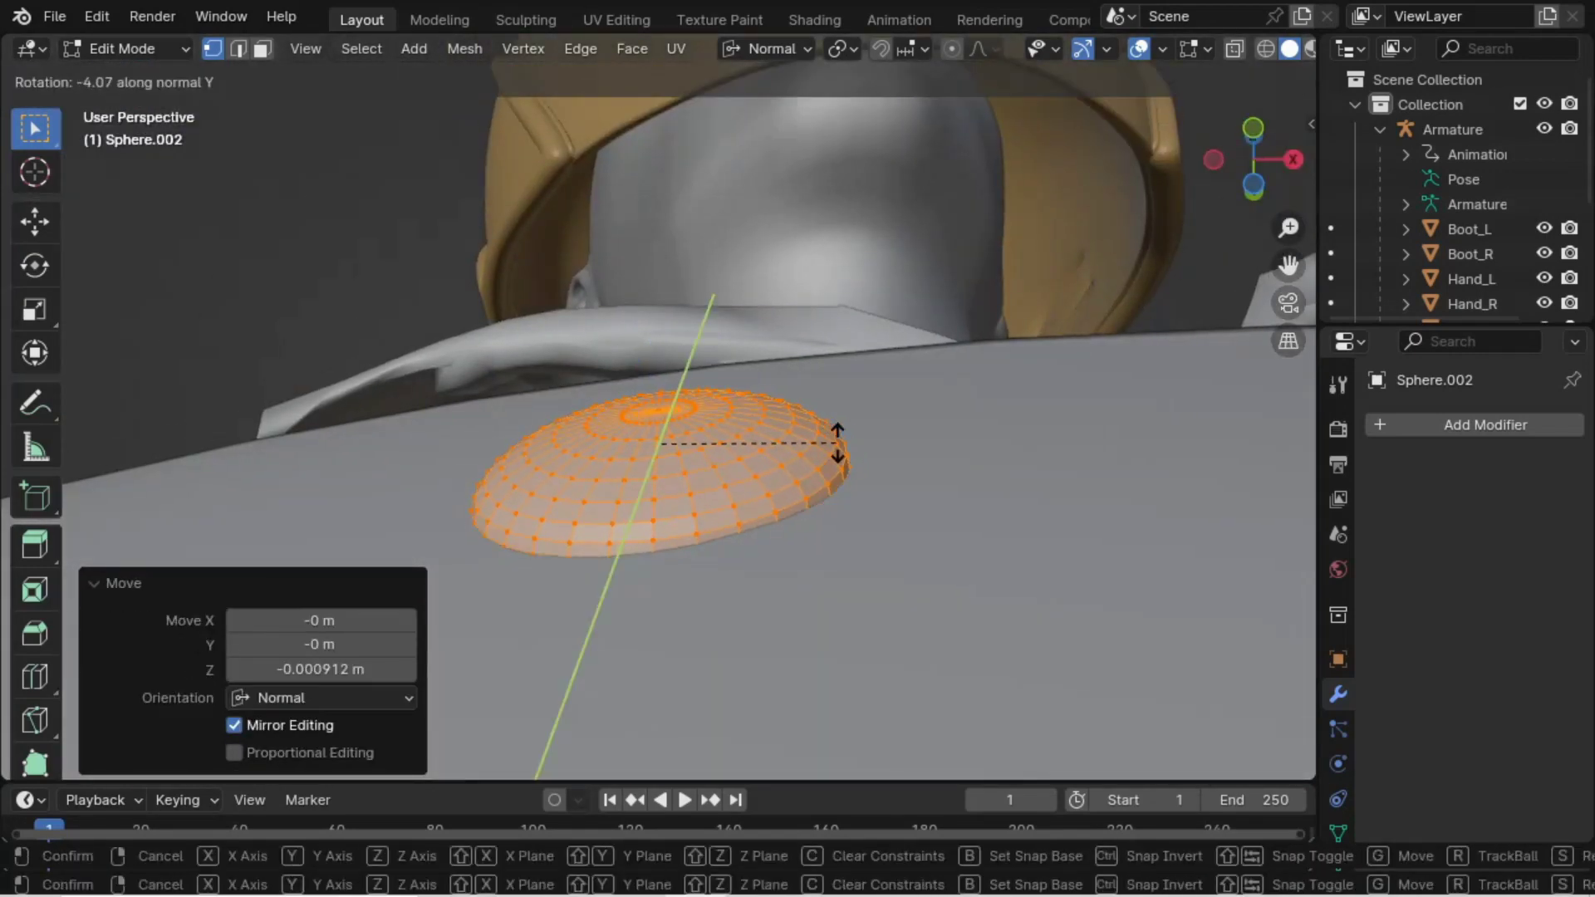
left_click(838, 443)
key("g")
key("z")
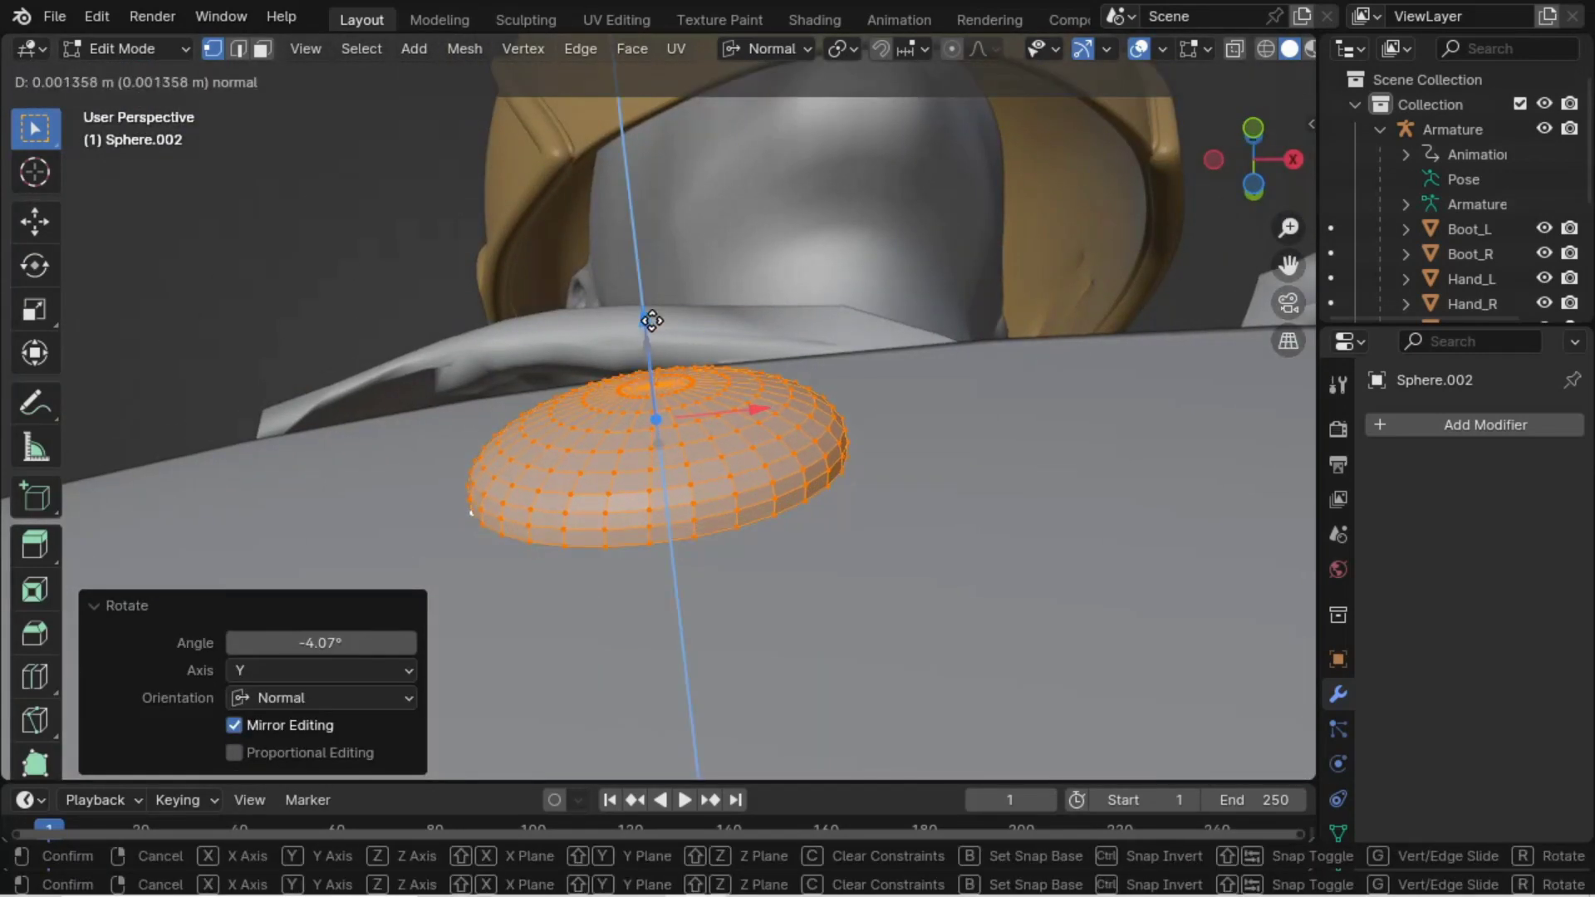
left_click(866, 346)
key("r")
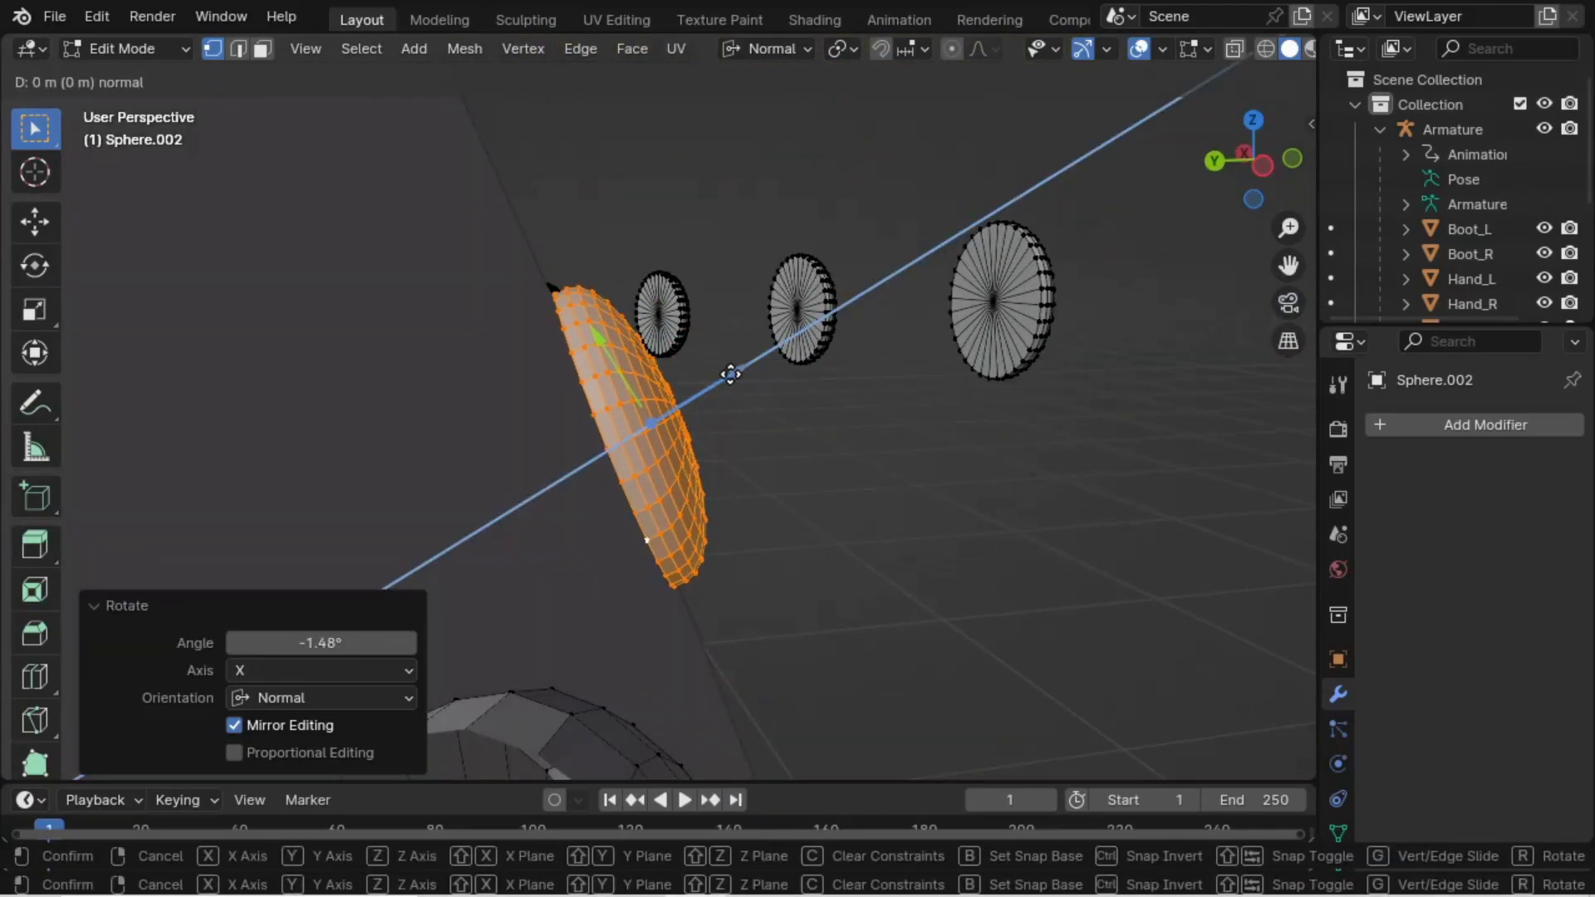
left_click(730, 374)
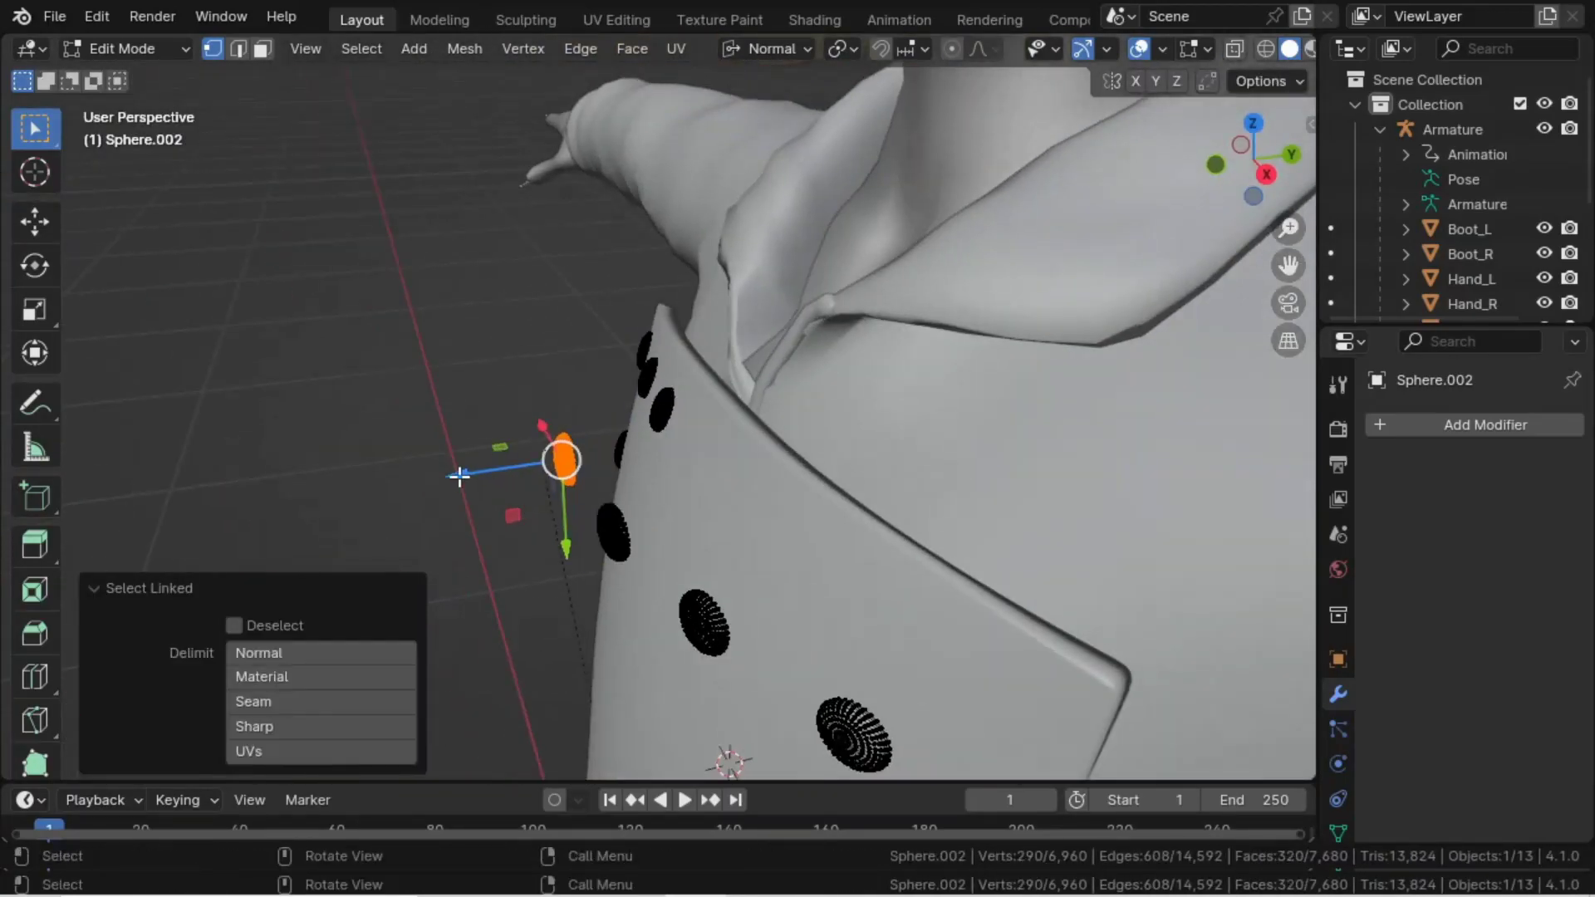
- Move the next button about 0.0546 m inward along its normal and rotate it around its normal X axis to match the panel
left_click(593, 493)
key("r")
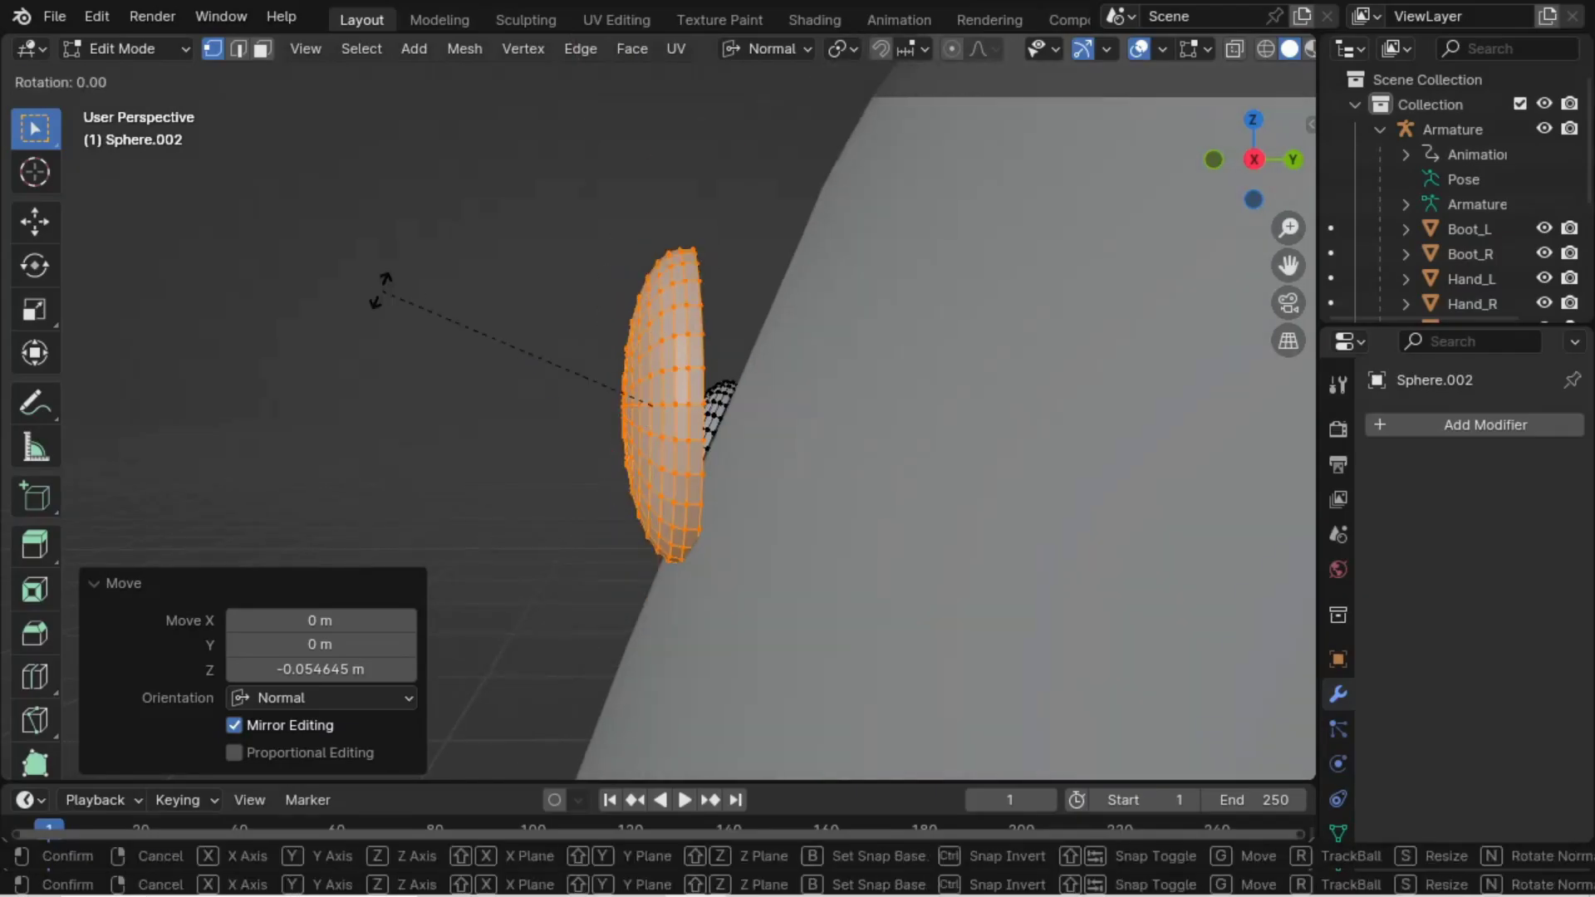
left_click(565, 353)
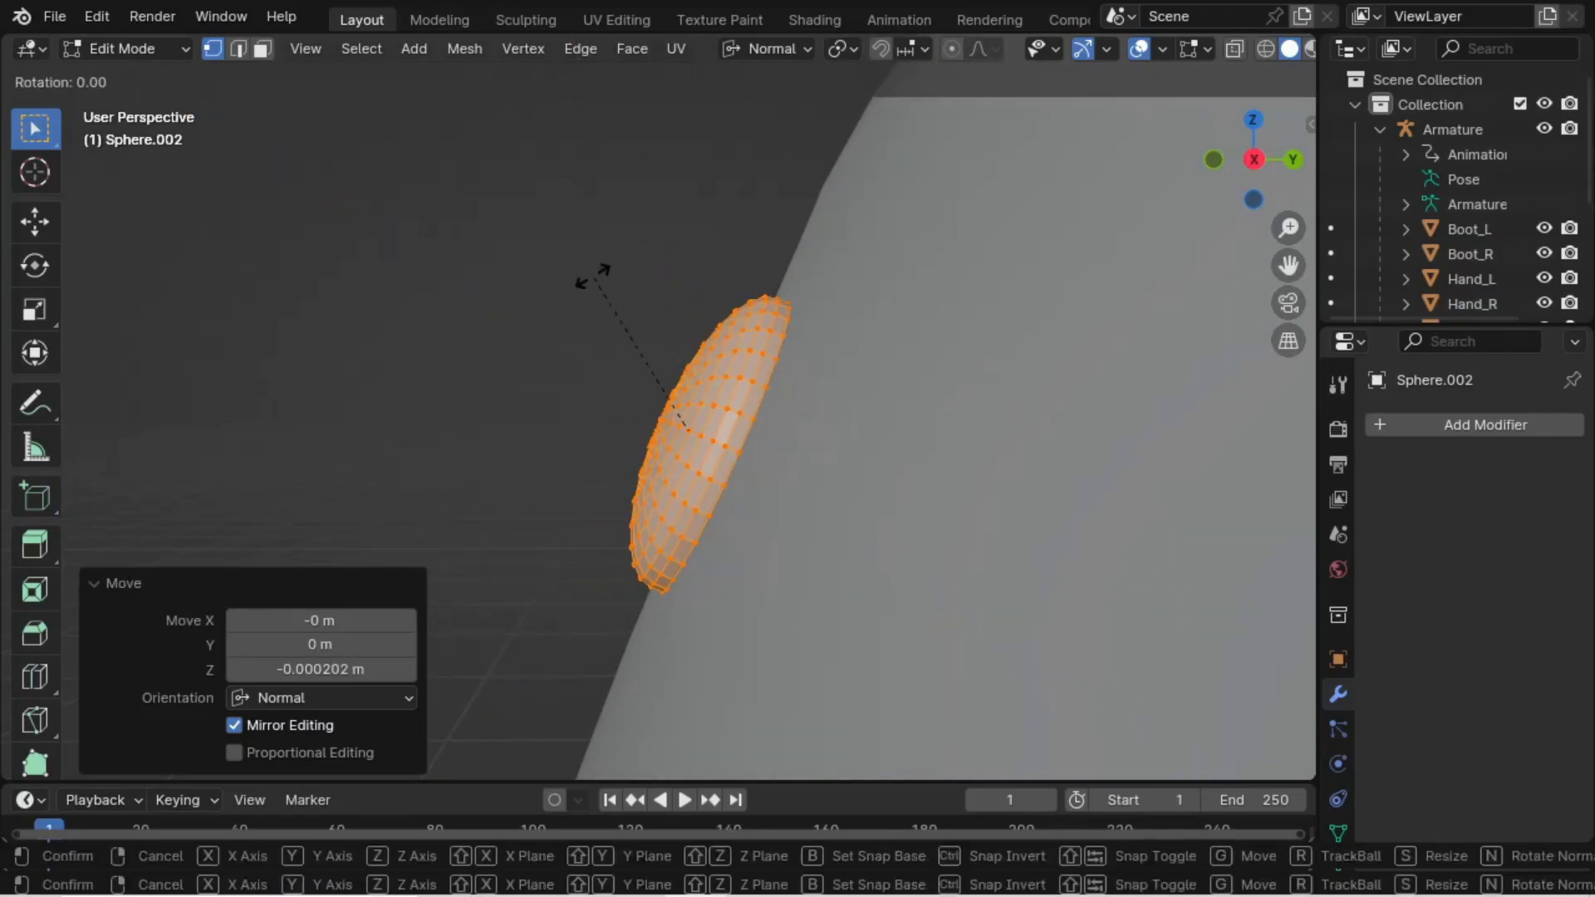
left_click(597, 373)
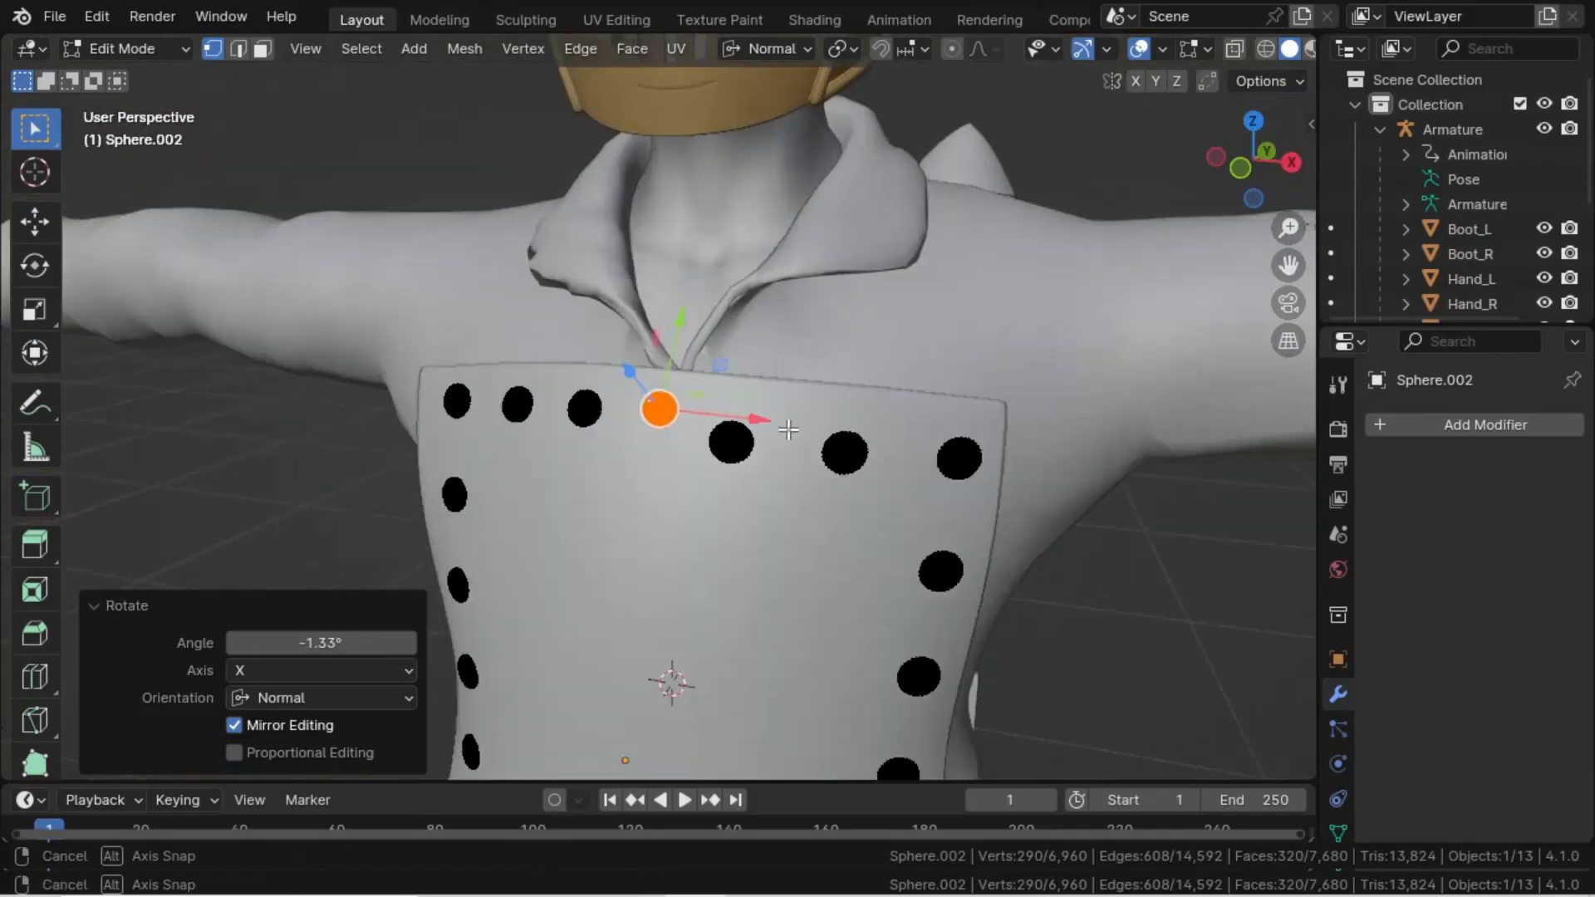
- Select the next whole button, move it inward along its normal and rotate it -21.5° around its normal X axis
key("l")
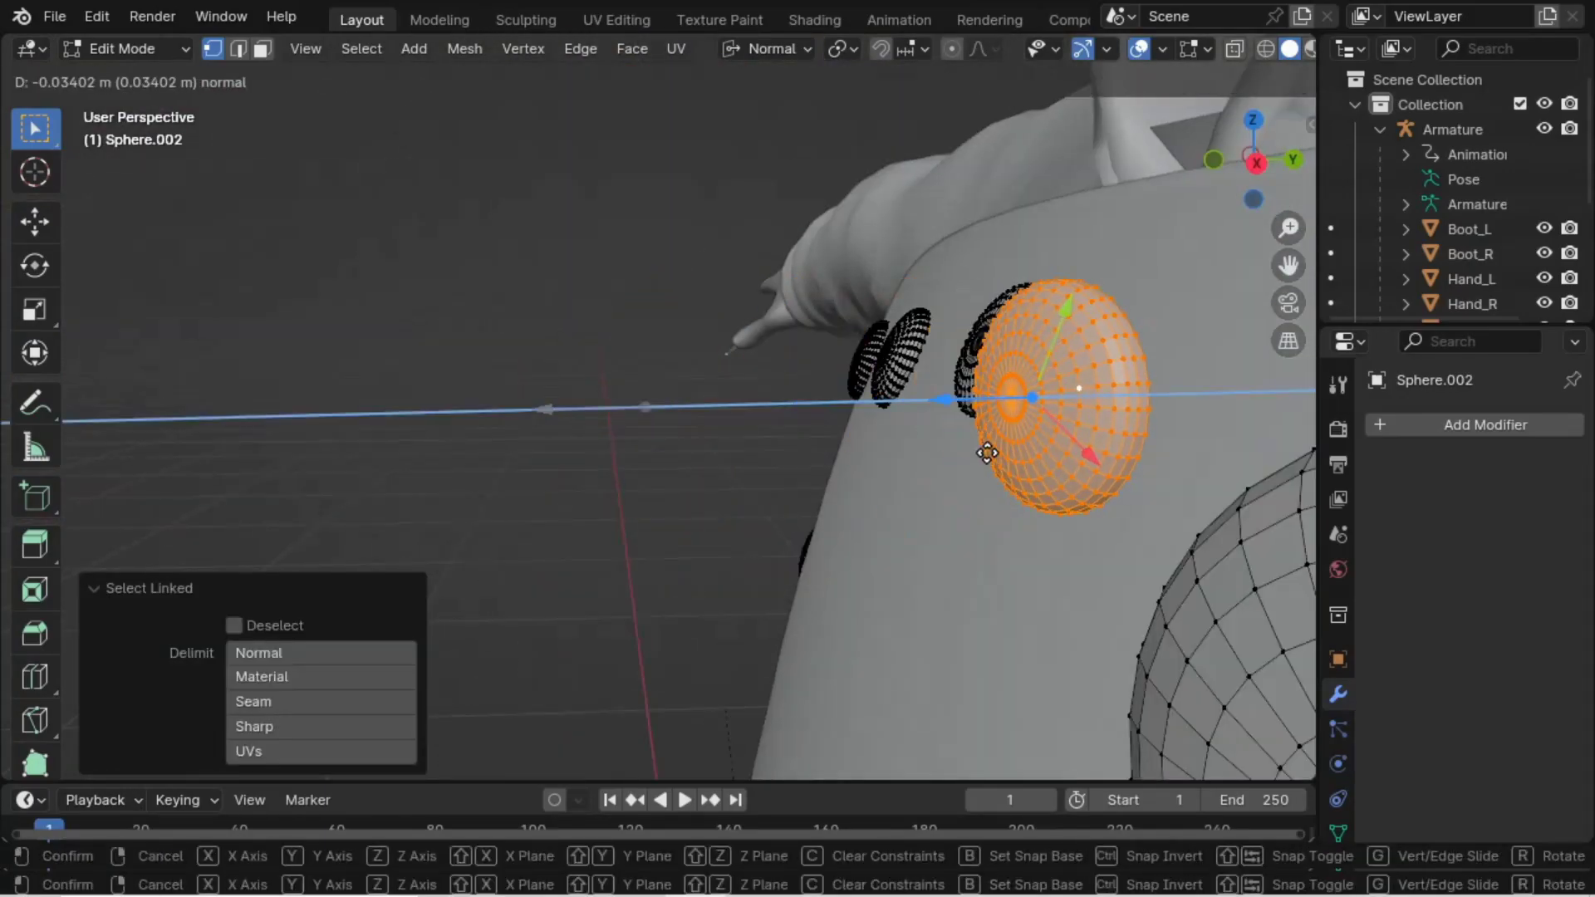
left_click(987, 445)
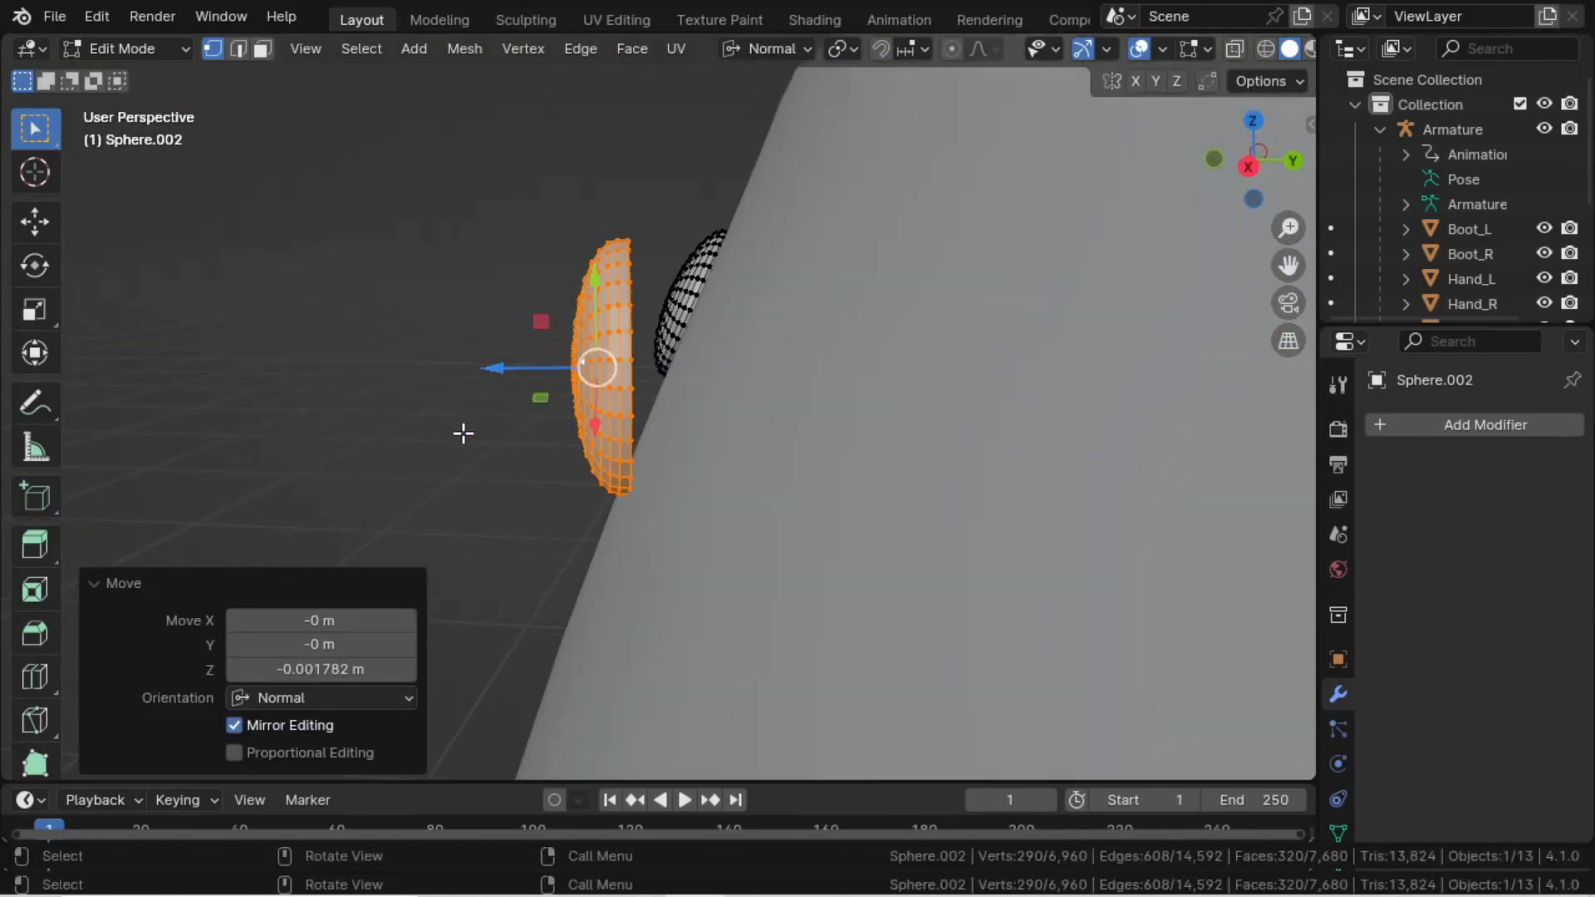
key("r")
key("x")
left_click(796, 329)
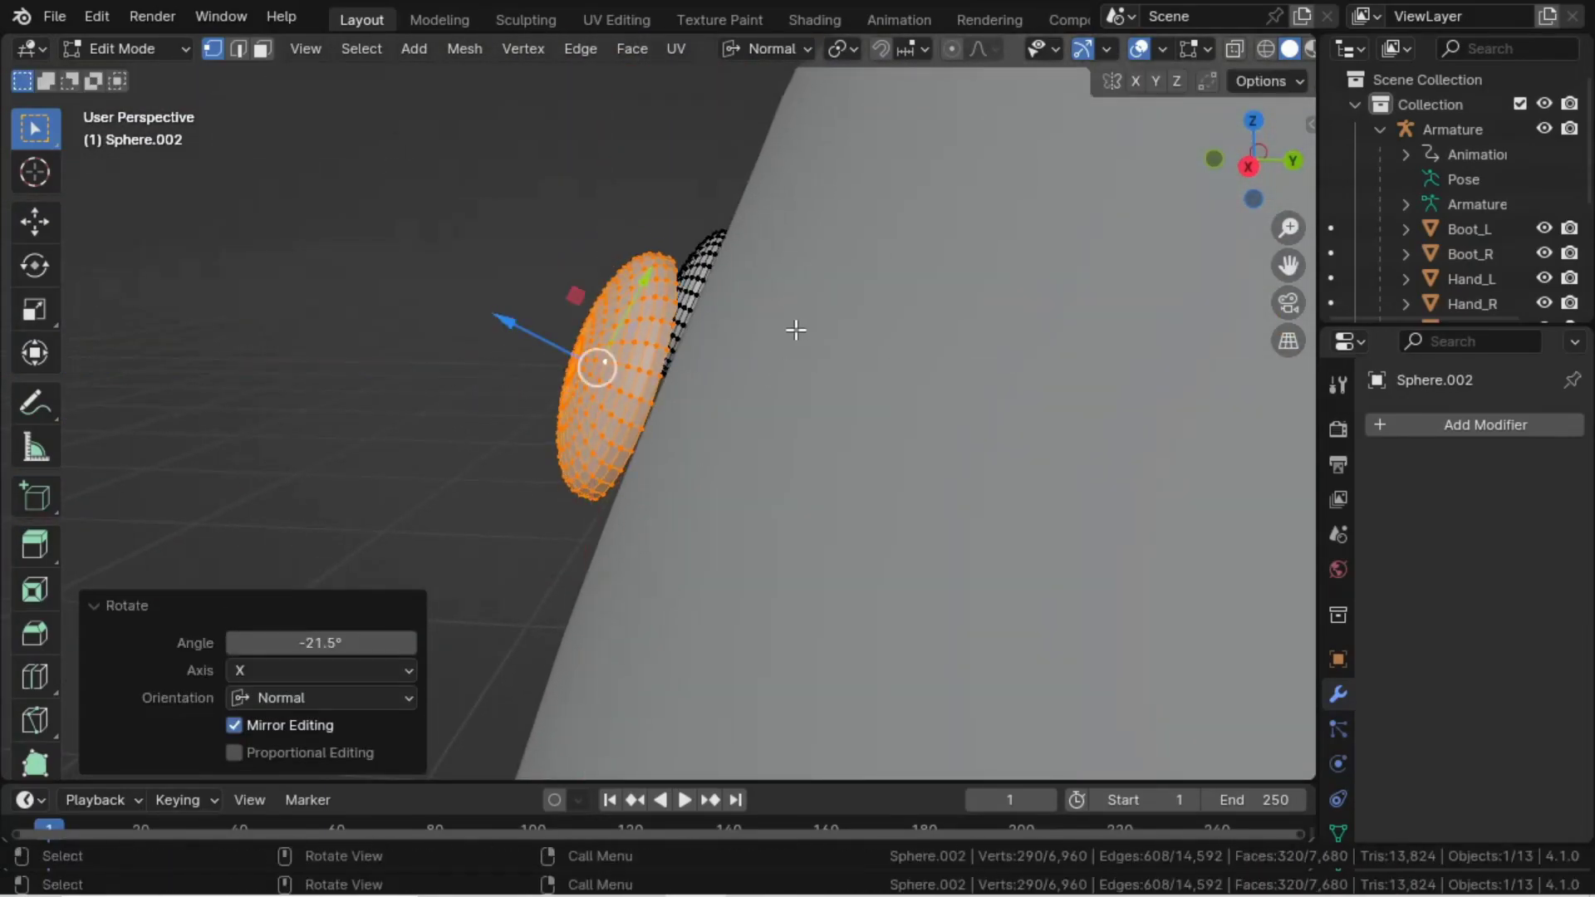
- Move the button about 0.0031 m farther inward along its normal and refine its rotation around its normal axes
left_click(541, 341)
key("r")
key("y")
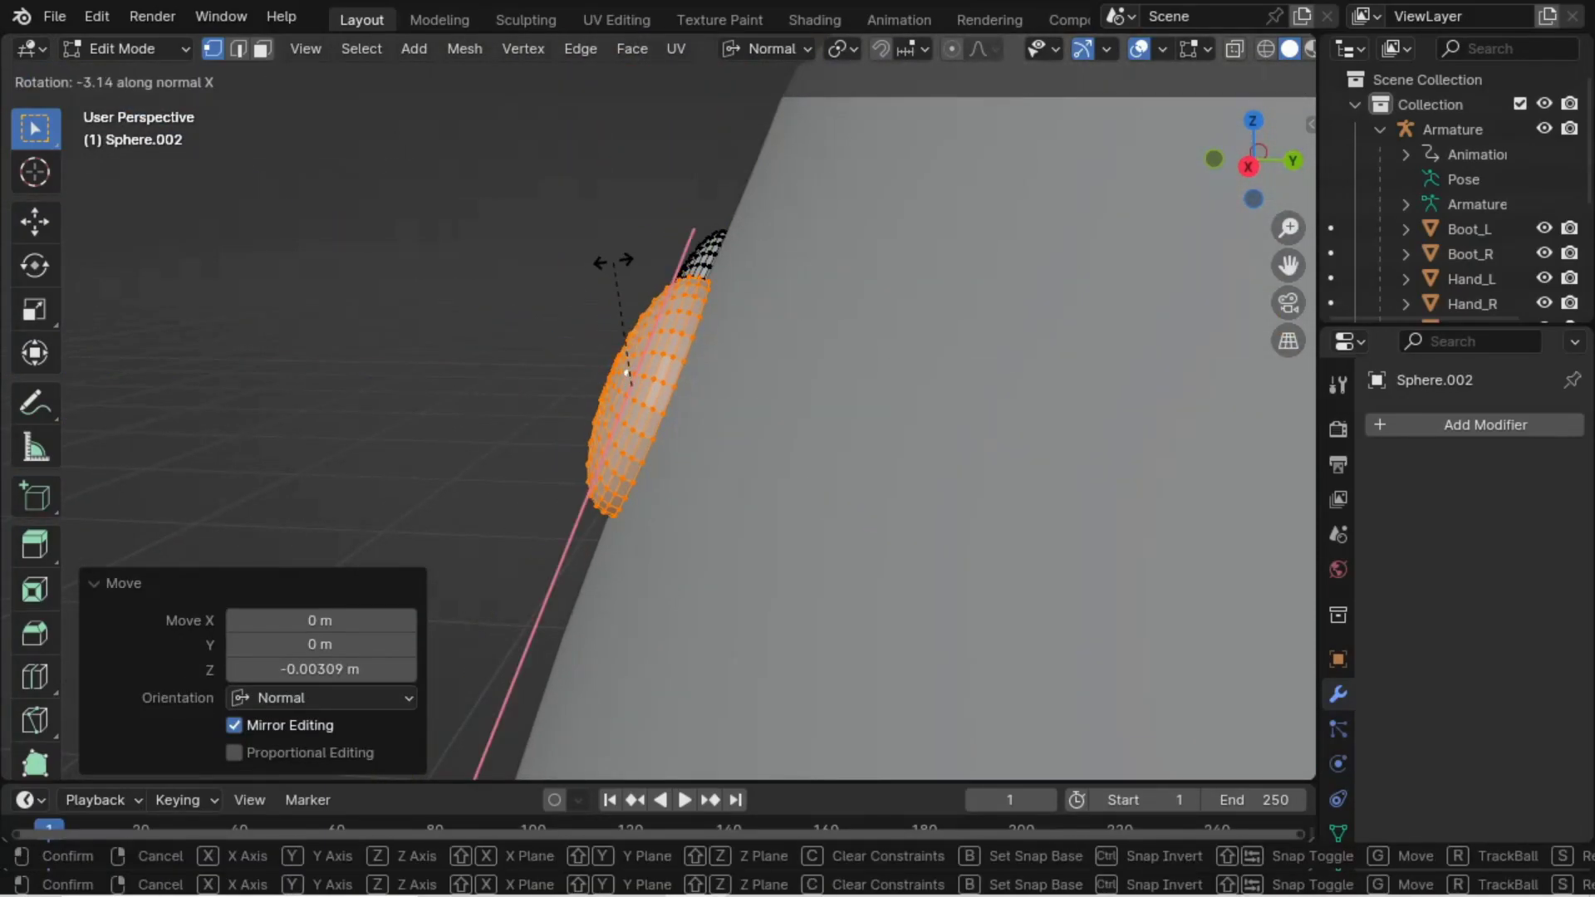
left_click(587, 258)
key("g")
key("z")
left_click(552, 331)
middle_click_drag(864, 176, 695, 303)
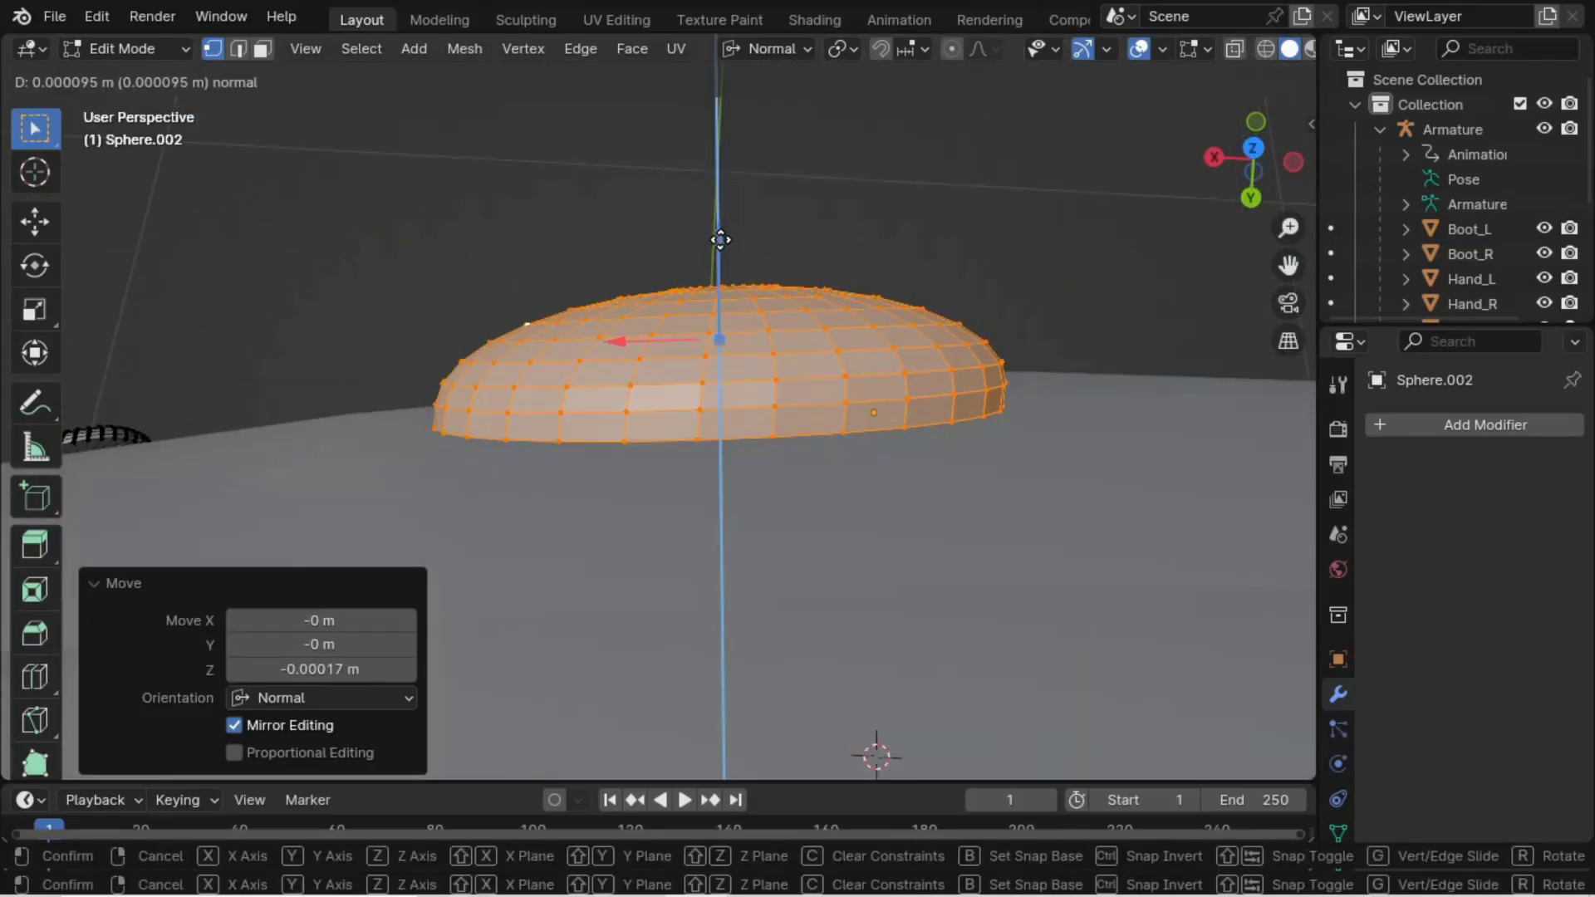
- Fine-tune the button's depth along its normal until it sits flush on the panel
left_click(721, 240)
middle_click_drag(721, 240, 881, 160)
left_click(924, 300)
key("g")
key("z")
left_click(545, 302)
middle_click_drag(545, 302, 677, 498)
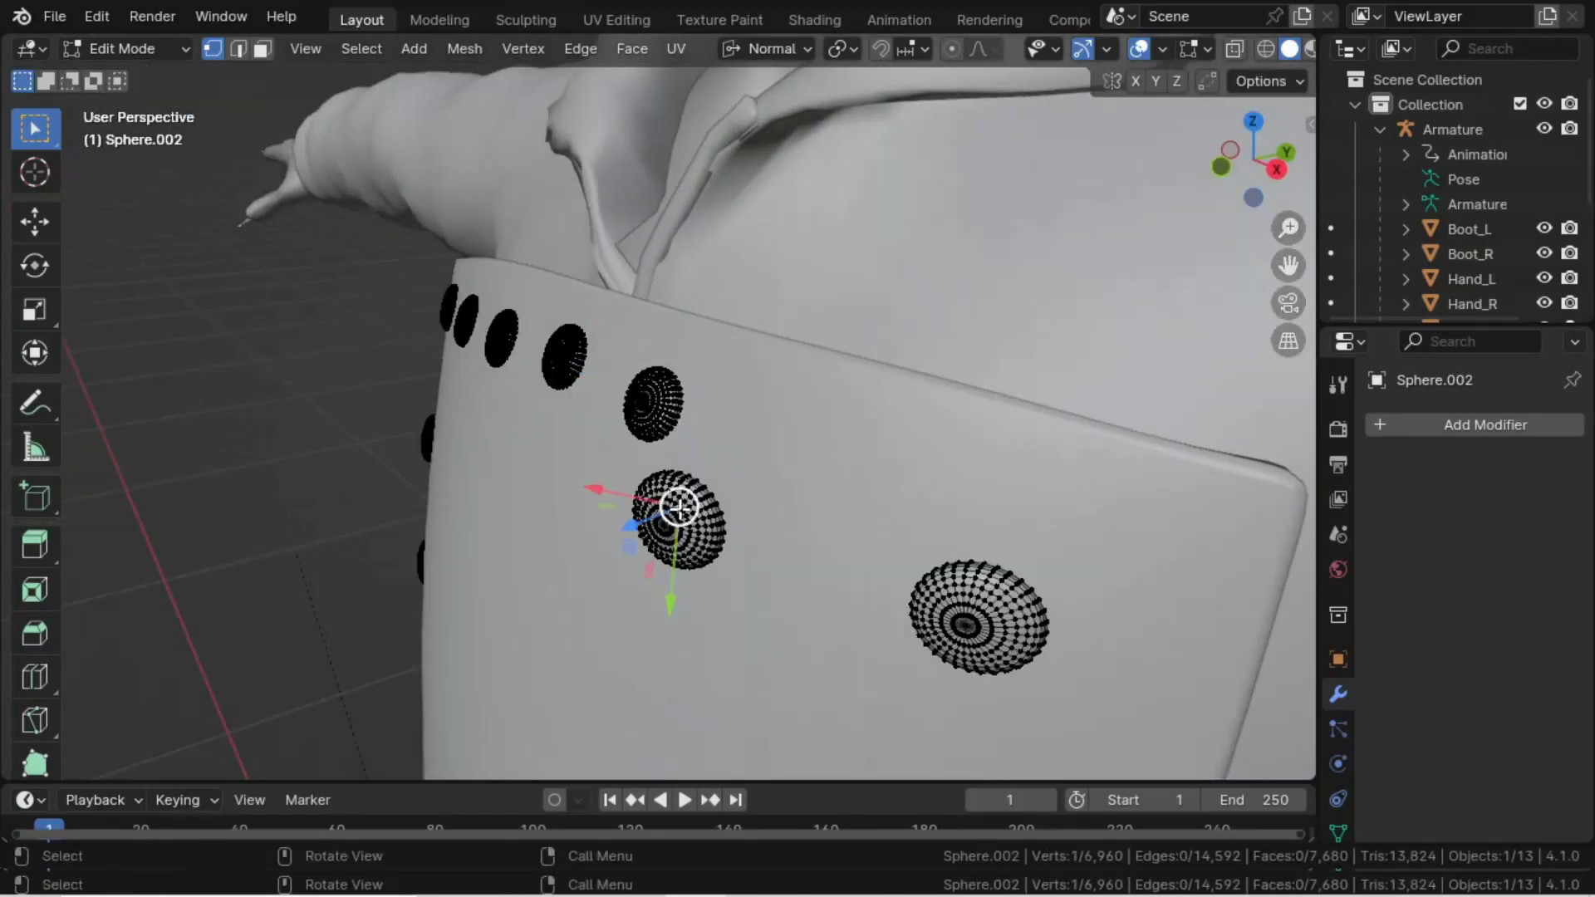
- Select the next whole button in the panel's upper row
key("l")
key("KP_7")
right_click(677, 387)
middle_click_drag(677, 387, 830, 407)
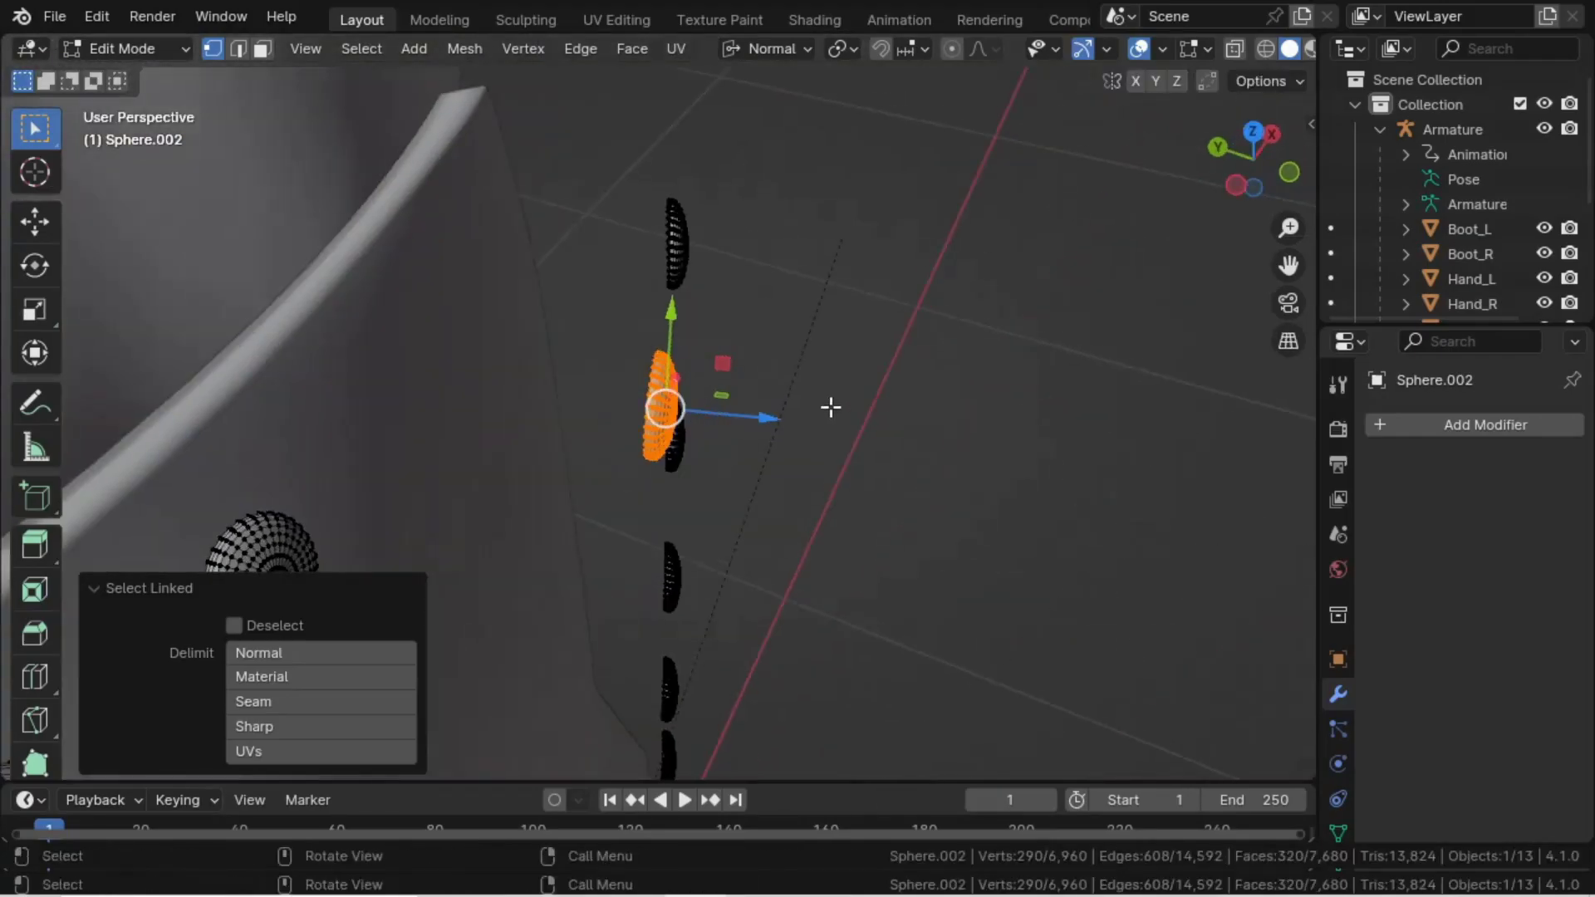
- Move the selected button about 0.050 m inward along its normal and rotate it -11.9° around its normal Y axis
key("KP_7")
left_click(638, 240)
key("KP_Decimal")
middle_click_drag(656, 531, 527, 410)
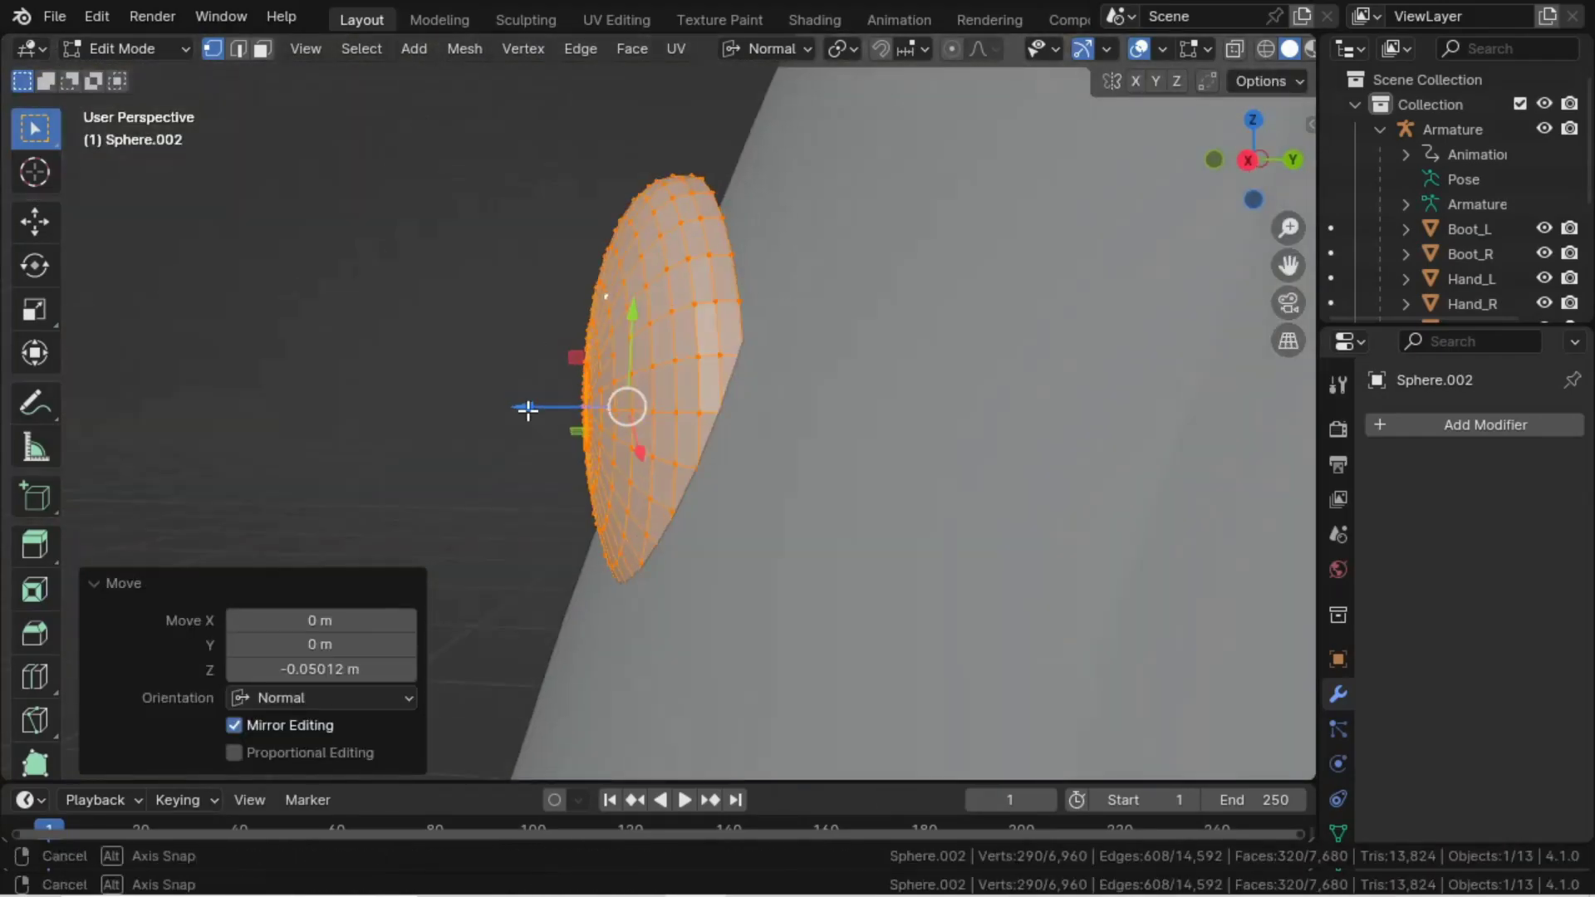
key("x")
left_click(511, 369)
key("r")
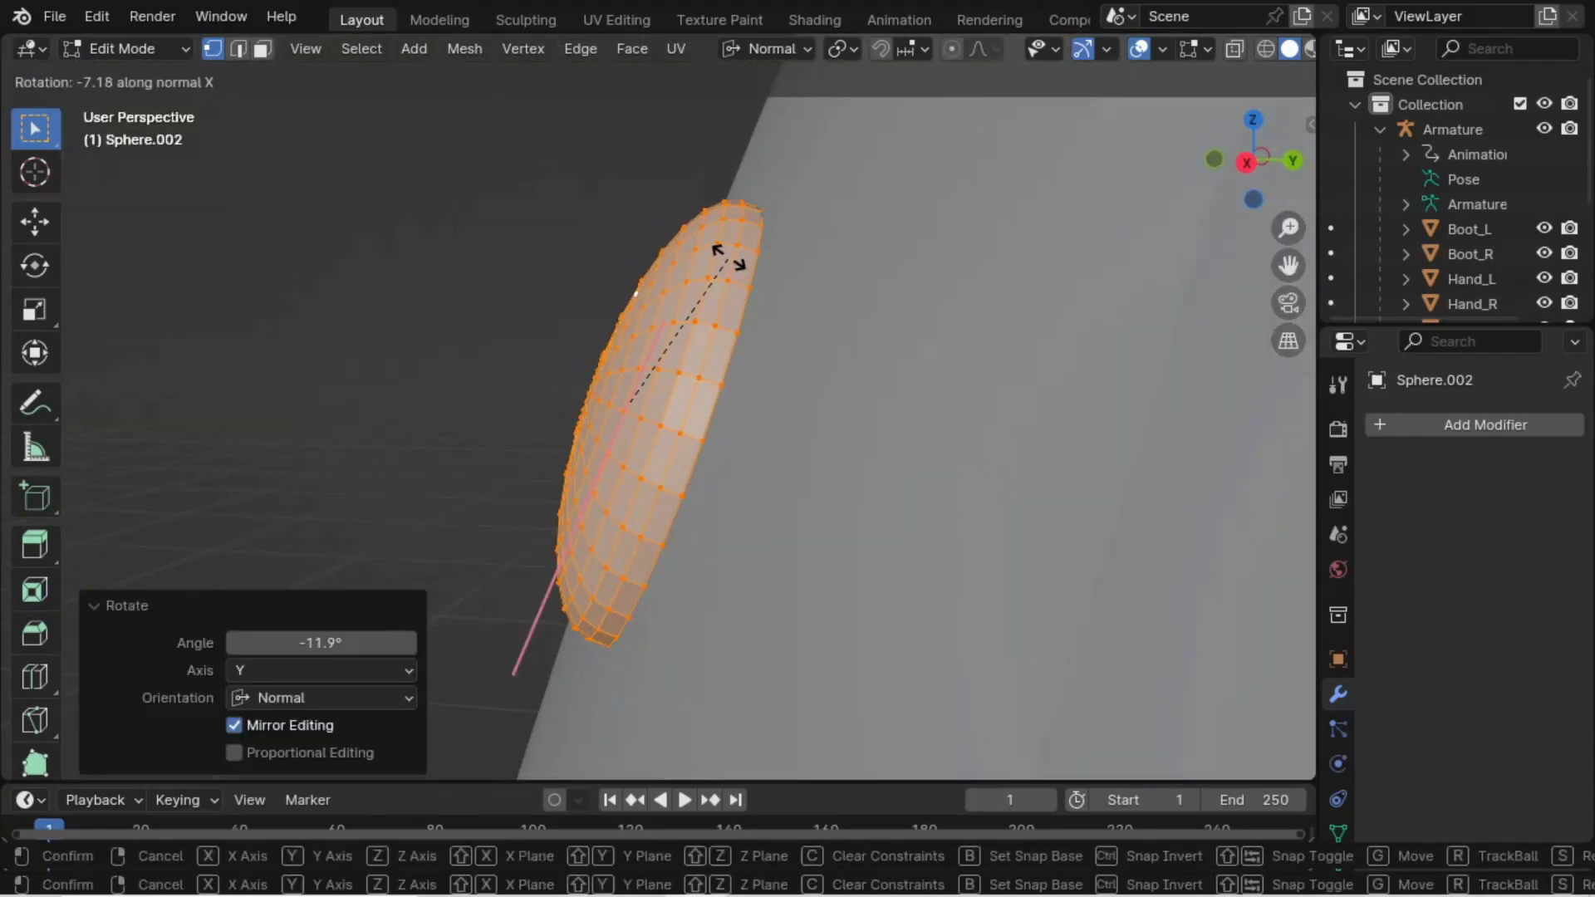
right_click(542, 351)
- Fine-tune the button's depth along its normal and refine its tilt, ending with a -0.516° rotation around its normal Y axis
middle_click_drag(542, 352, 332, 564)
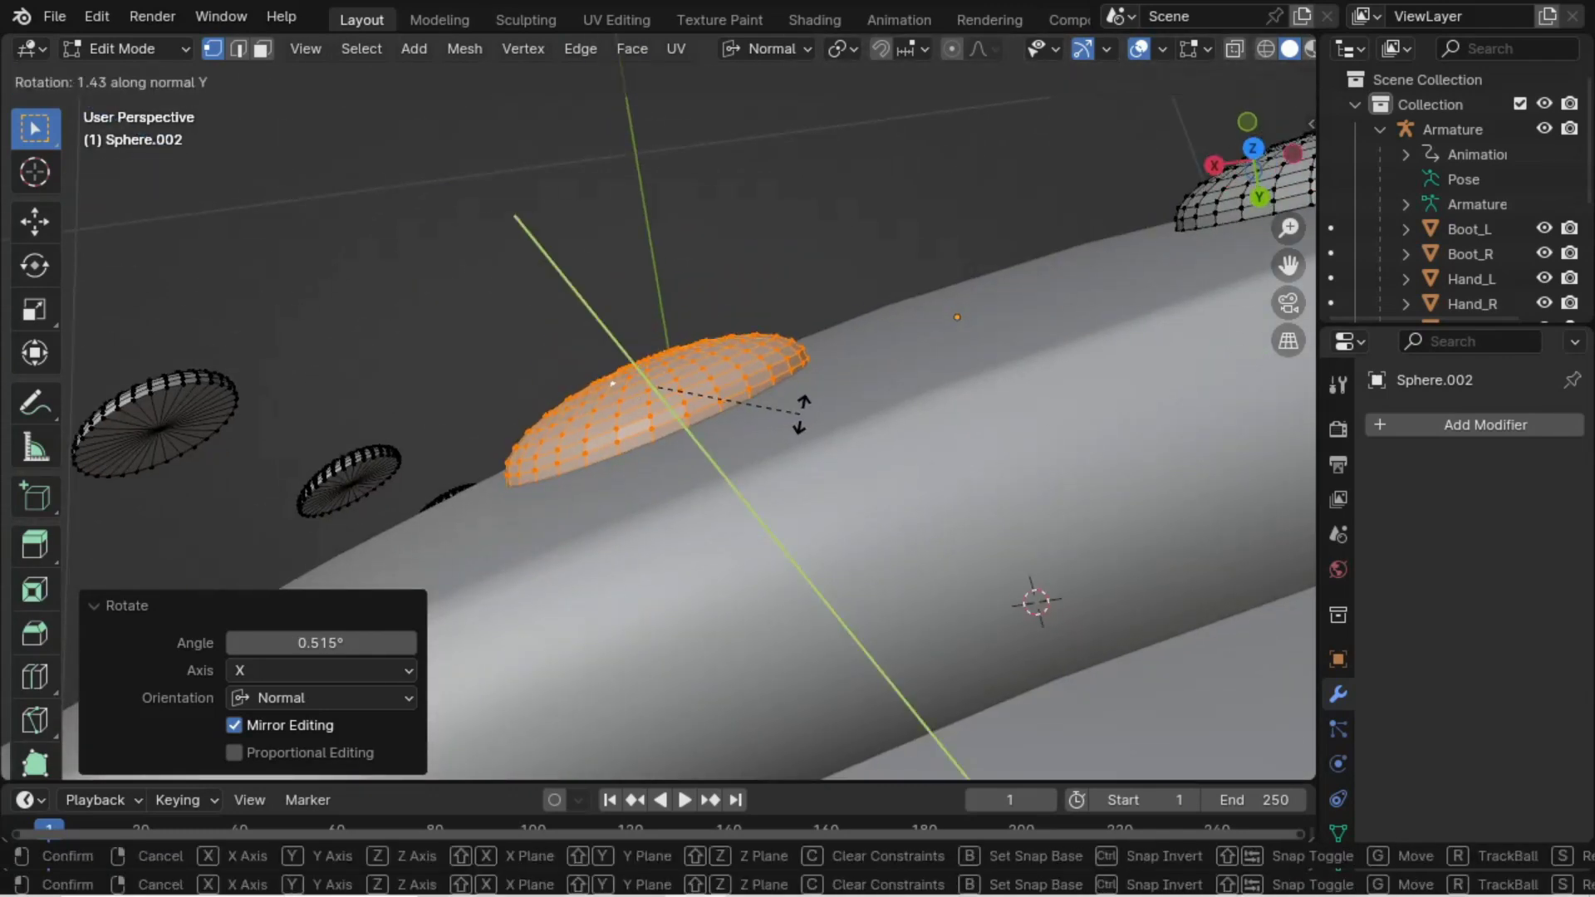
left_click_drag(621, 292, 617, 282)
key("r")
key("y")
left_click(950, 293)
key("r")
key("y")
left_click(946, 288)
middle_click_drag(619, 369, 798, 232)
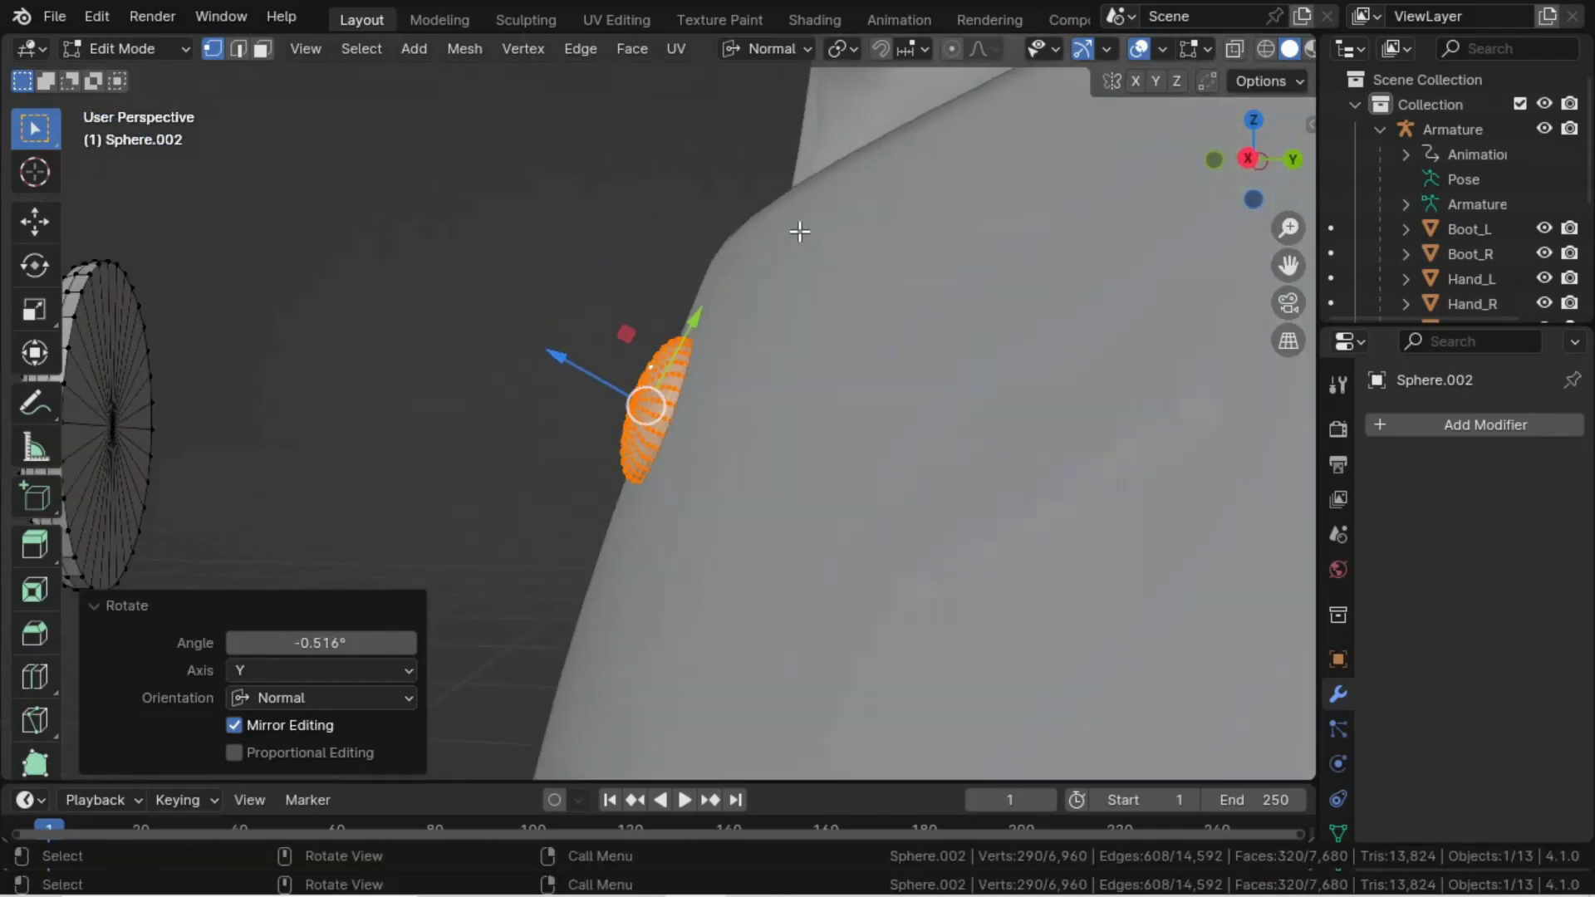
- Select the next whole button, move it inward to the panel along its normal and rotate it around its normal Y axis
left_click(677, 444)
key("l")
key("KP_7")
left_click_drag(904, 499, 880, 442)
key("KP_3")
scroll(701, 446, "up", 3)
key("KP_Decimal")
key("r")
key("y")
mouse_move(810, 257)
middle_mouse_down()
mouse_move(758, 253)
mouse_move(797, 257)
mouse_move(781, 264)
middle_mouse_up()
left_click(827, 280)
- Adjust the button's depth along its normal and correct its rotation around the normal Y axis
left_click(844, 229)
left_click_drag(540, 368, 545, 370)
middle_click_drag(558, 387, 665, 523)
key("r")
key("y")
left_click(661, 521)
left_click_drag(550, 365, 569, 372)
middle_click_drag(569, 373, 515, 332)
- Refine the button's rotation around its normal Y axis and rotate it -1° around its normal X axis
key("r")
key("y")
left_click(729, 220)
middle_click_drag(747, 208, 862, 133)
key("r")
key("x")
left_click(854, 168)
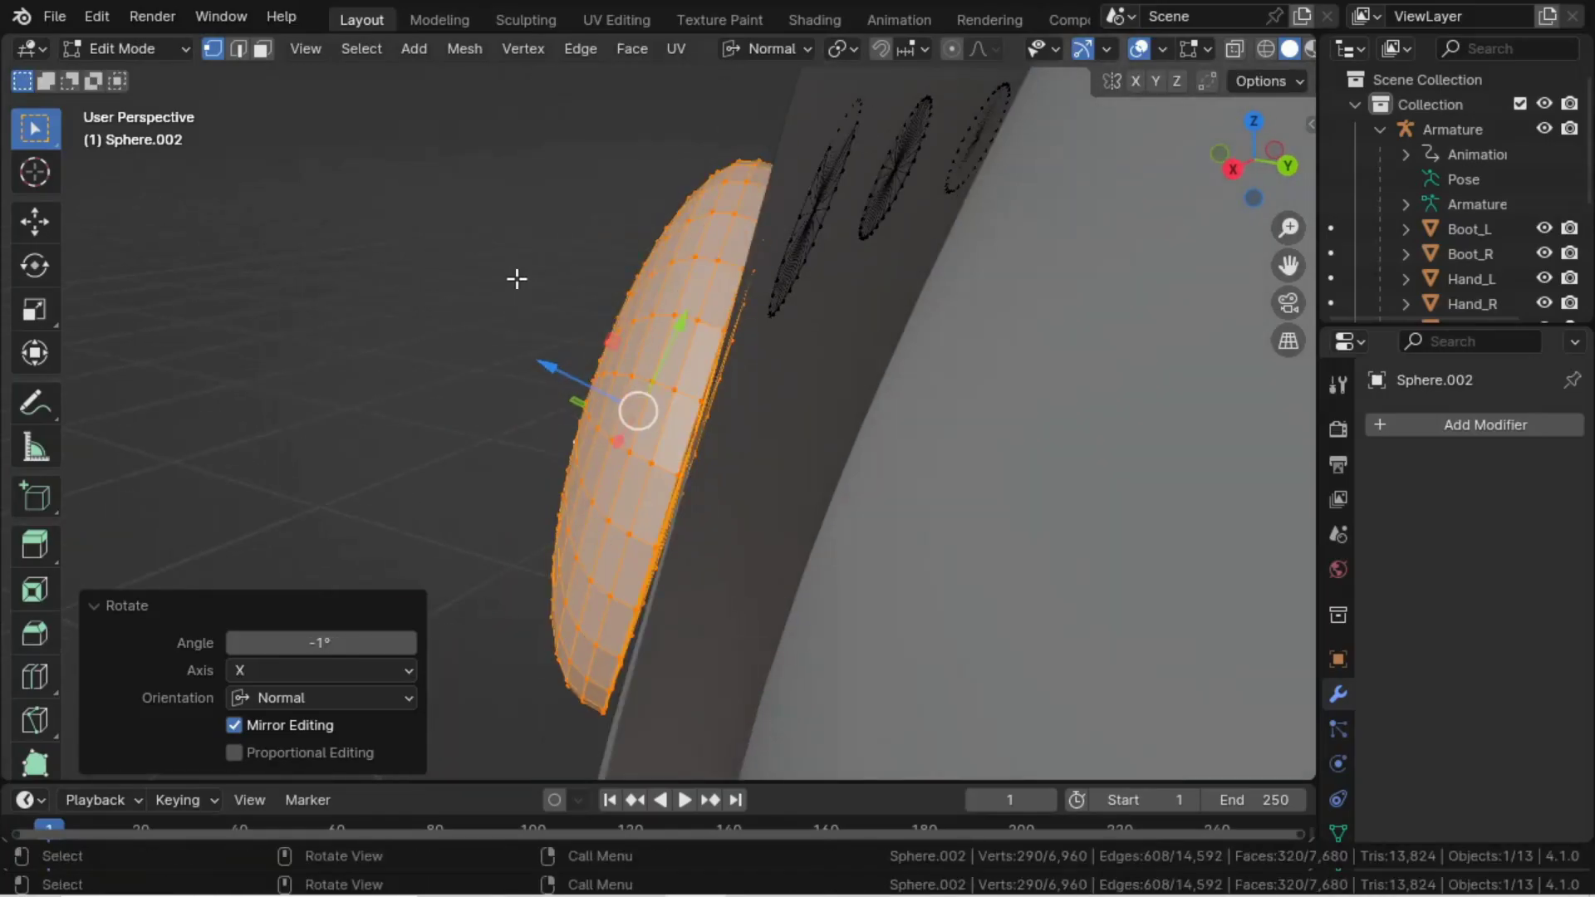
- Rotate the button -0.304° around its normal Y axis and nudge its depth along its normal
left_click(522, 278)
middle_click_drag(524, 280, 573, 299)
middle_click_drag(980, 498, 923, 503)
key("r")
key("y")
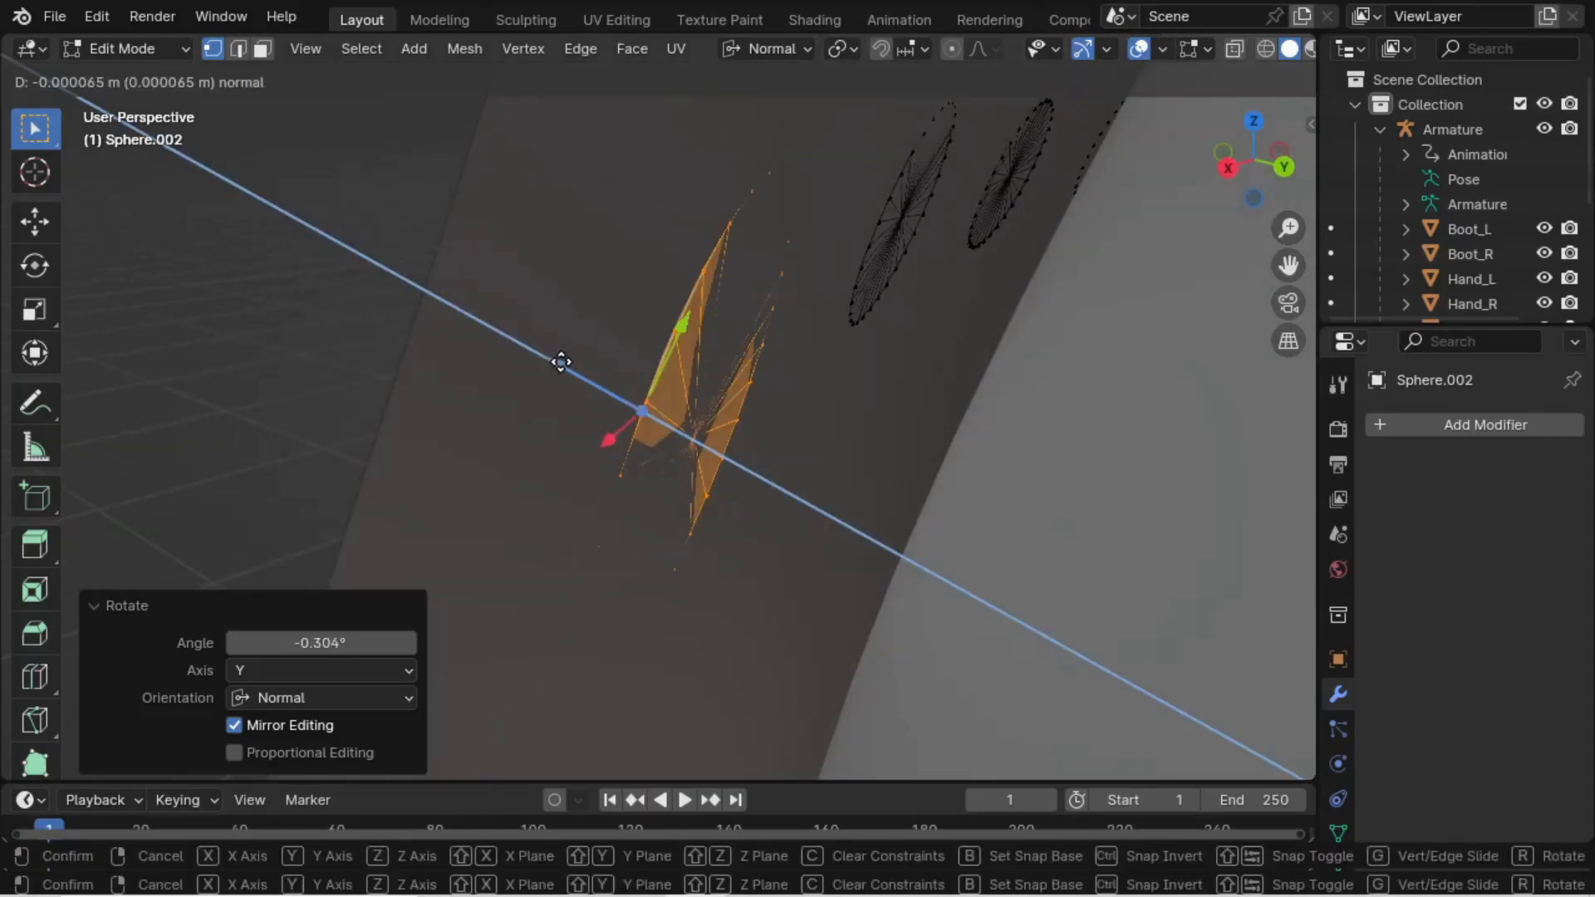
left_click(561, 362)
middle_click_drag(562, 362, 783, 310)
- Fine-tune the button's tilt around its normal X axis until it follows the panel's curve
left_click(910, 333)
key("r")
key("x")
left_click(919, 292)
middle_click_drag(918, 291, 1011, 441)
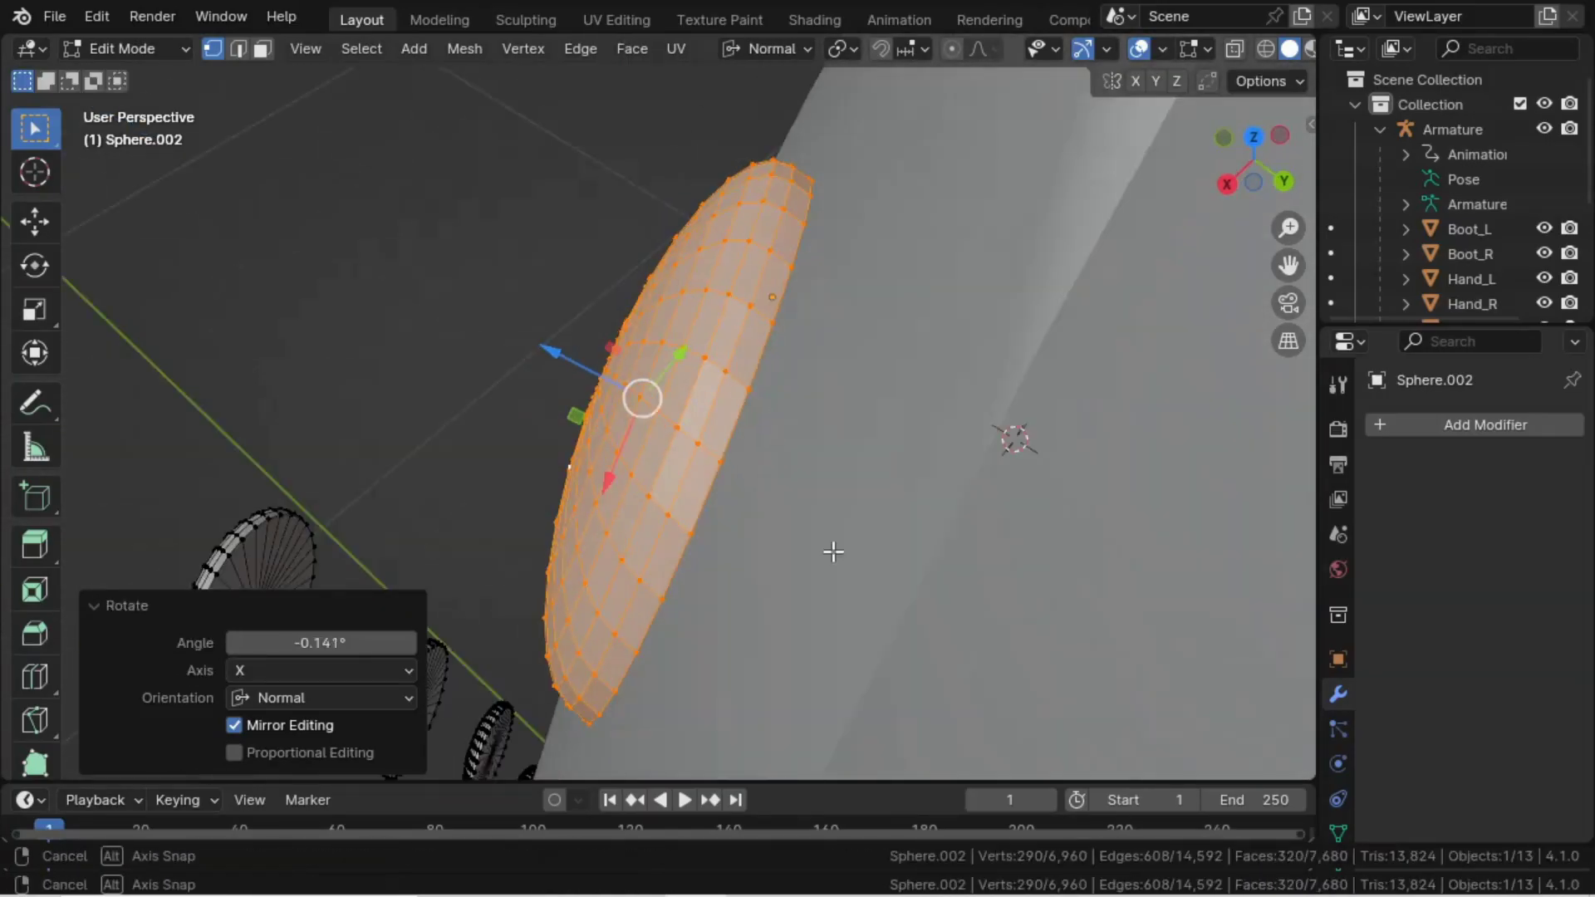
key("r")
key("x")
left_click(989, 581)
- Select the next whole button and move it about 0.033 m inward along its normal
middle_click_drag(989, 581, 721, 551)
key("ctrl+l")
key("KP_Decimal")
key("KP_3")
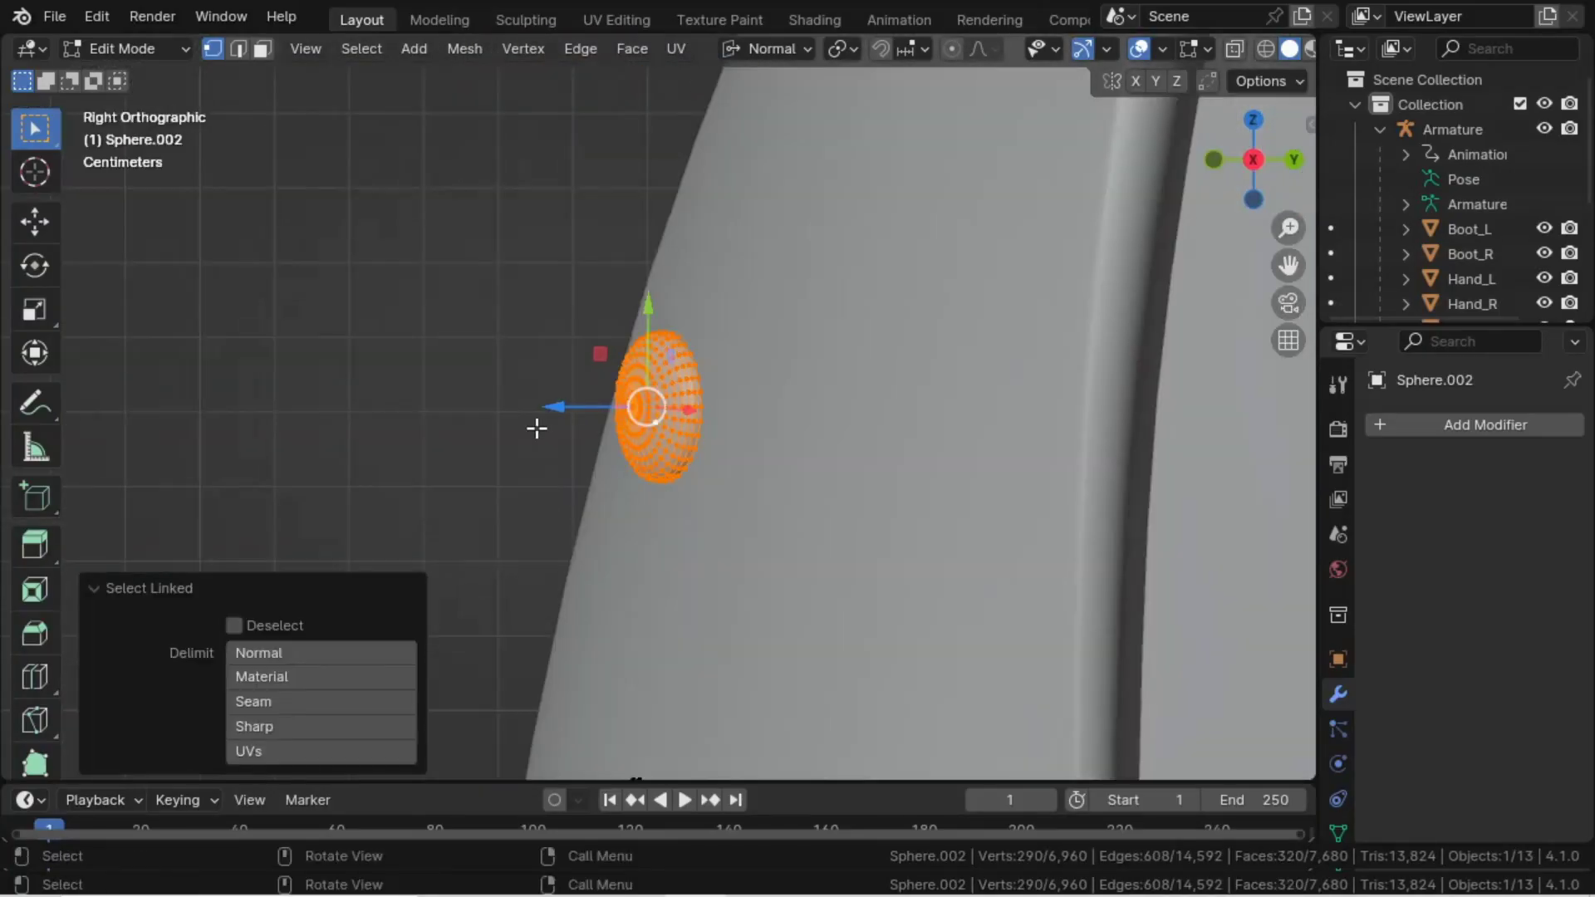
left_click(799, 451)
middle_click_drag(800, 451, 796, 302)
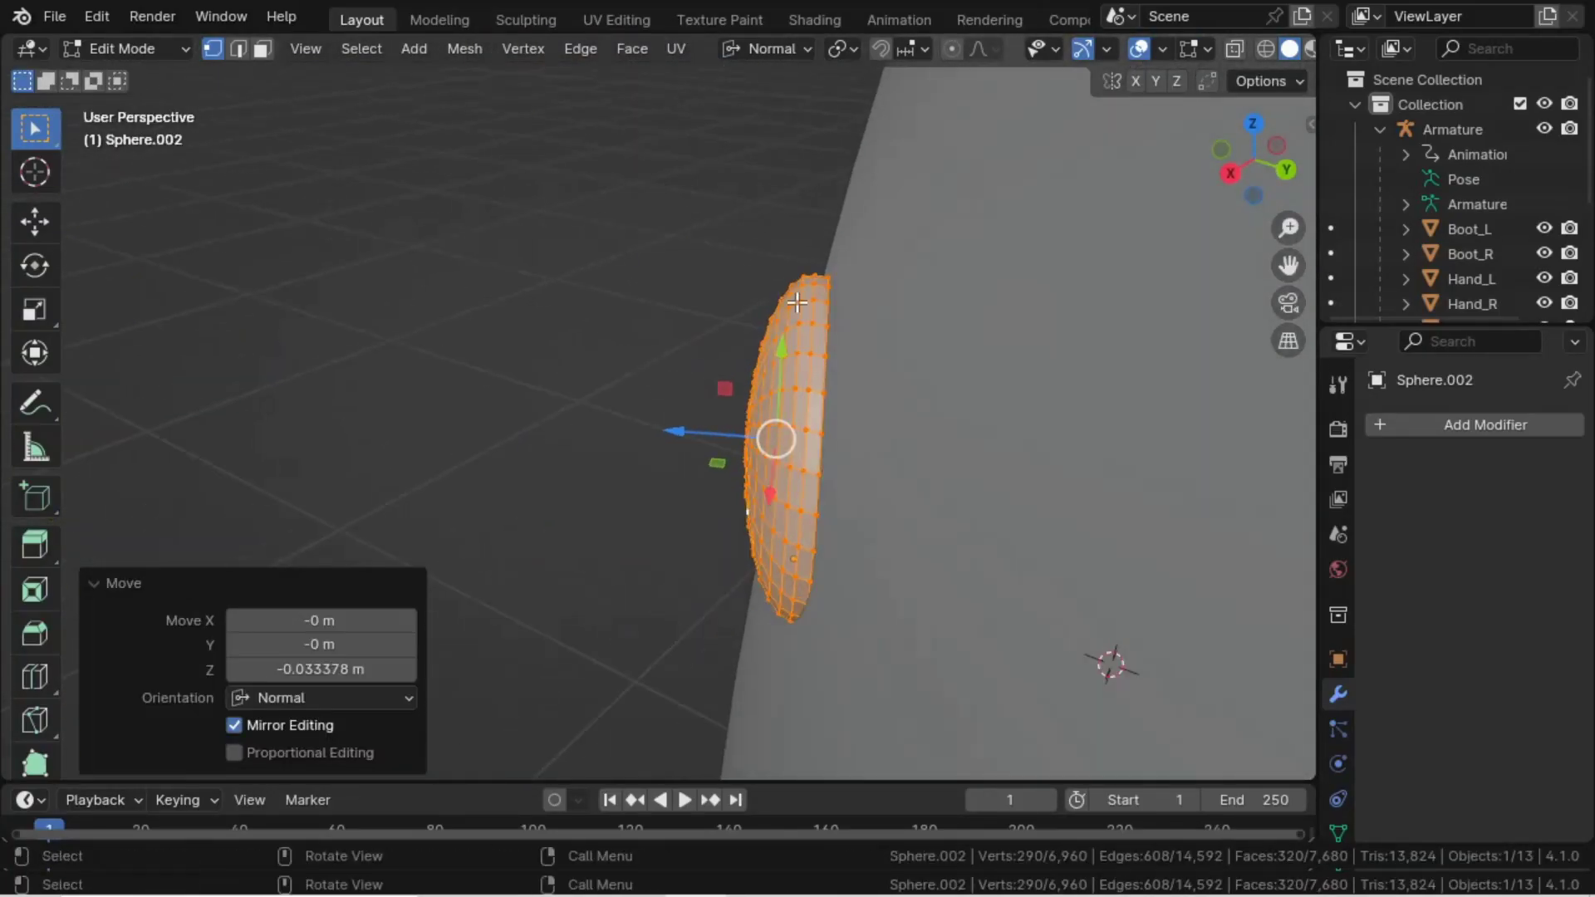
- Rotate the button -5° around its normal X axis and refine its seating on the panel
left_click(837, 292)
middle_click_drag(758, 375, 691, 382)
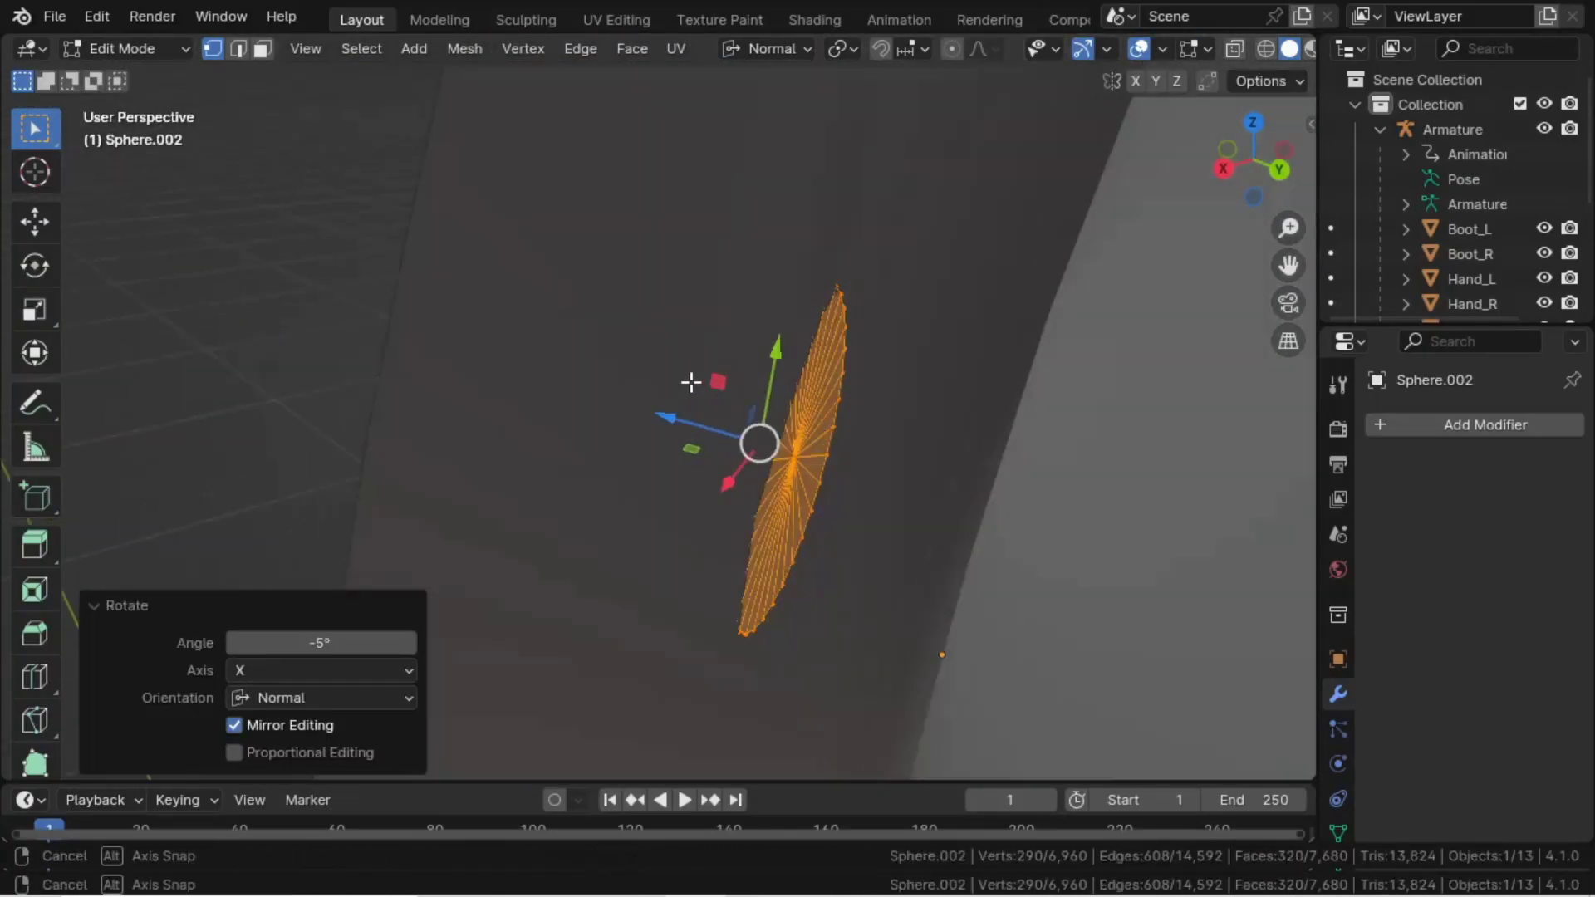
left_click(995, 475)
middle_click_drag(995, 475, 573, 494)
key("g")
- Select the next whole button and move it about 0.0285 m inward along its normal
left_click(776, 435)
key("l")
key("g")
key("z")
left_click(570, 604)
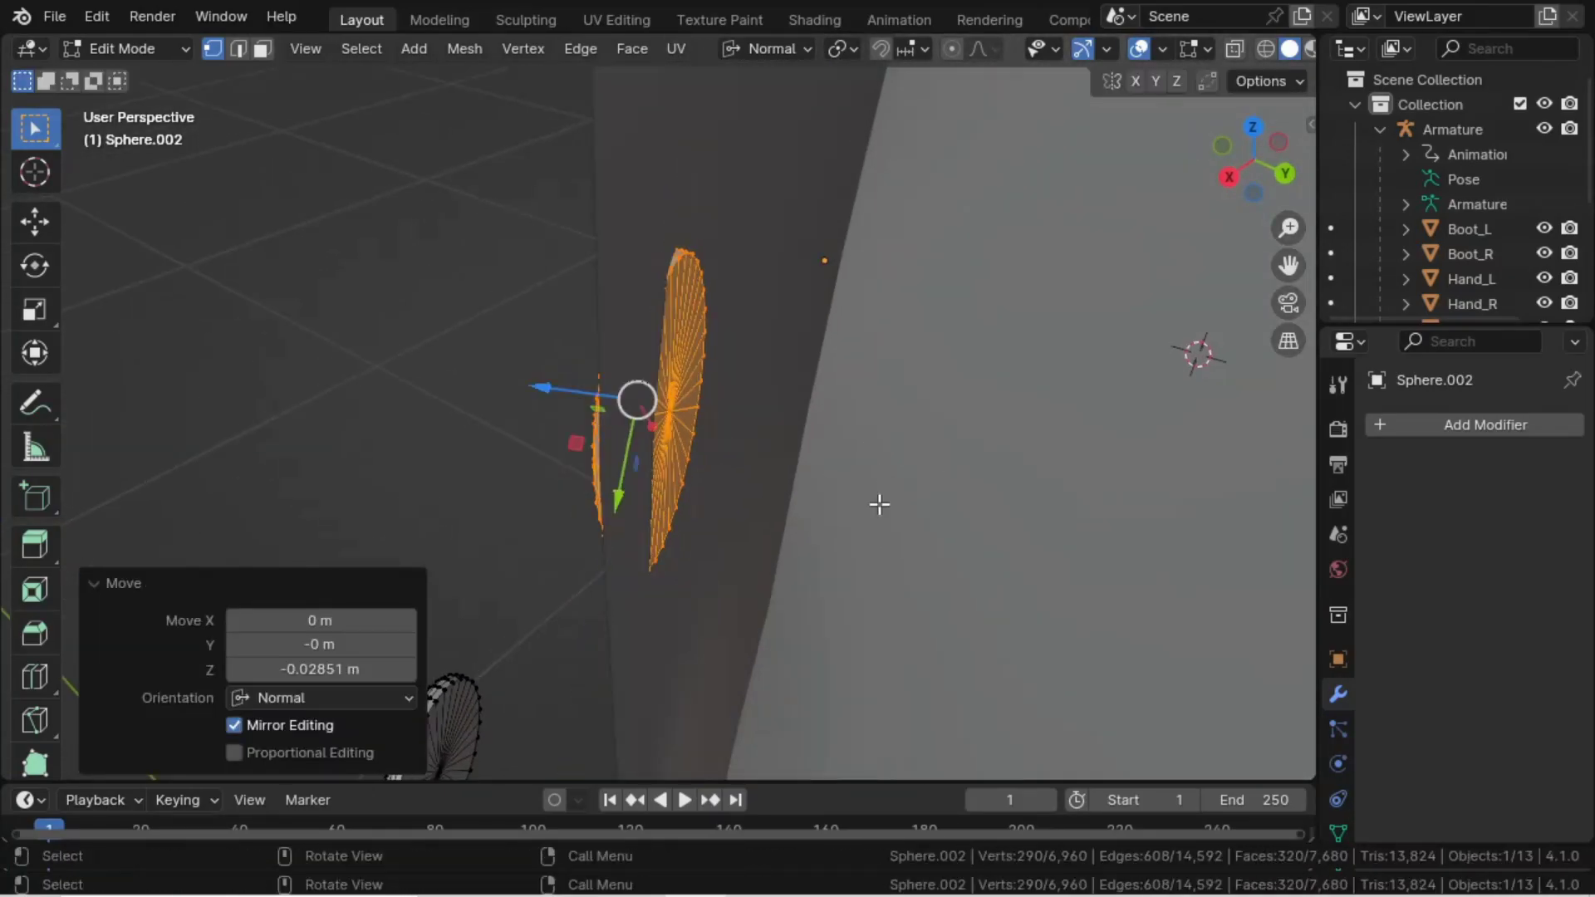
- Align the button with the surface by rotating it around its normal X and Y axes, finishing with -1.72° around Y
left_click(888, 489)
key("r")
key("y")
key("y")
middle_click_drag(887, 489, 676, 508)
left_click(813, 440)
key("r")
key("x")
key("x")
key("r")
key("y")
key("y")
left_click(708, 559)
key("g")
key("z")
key("z")
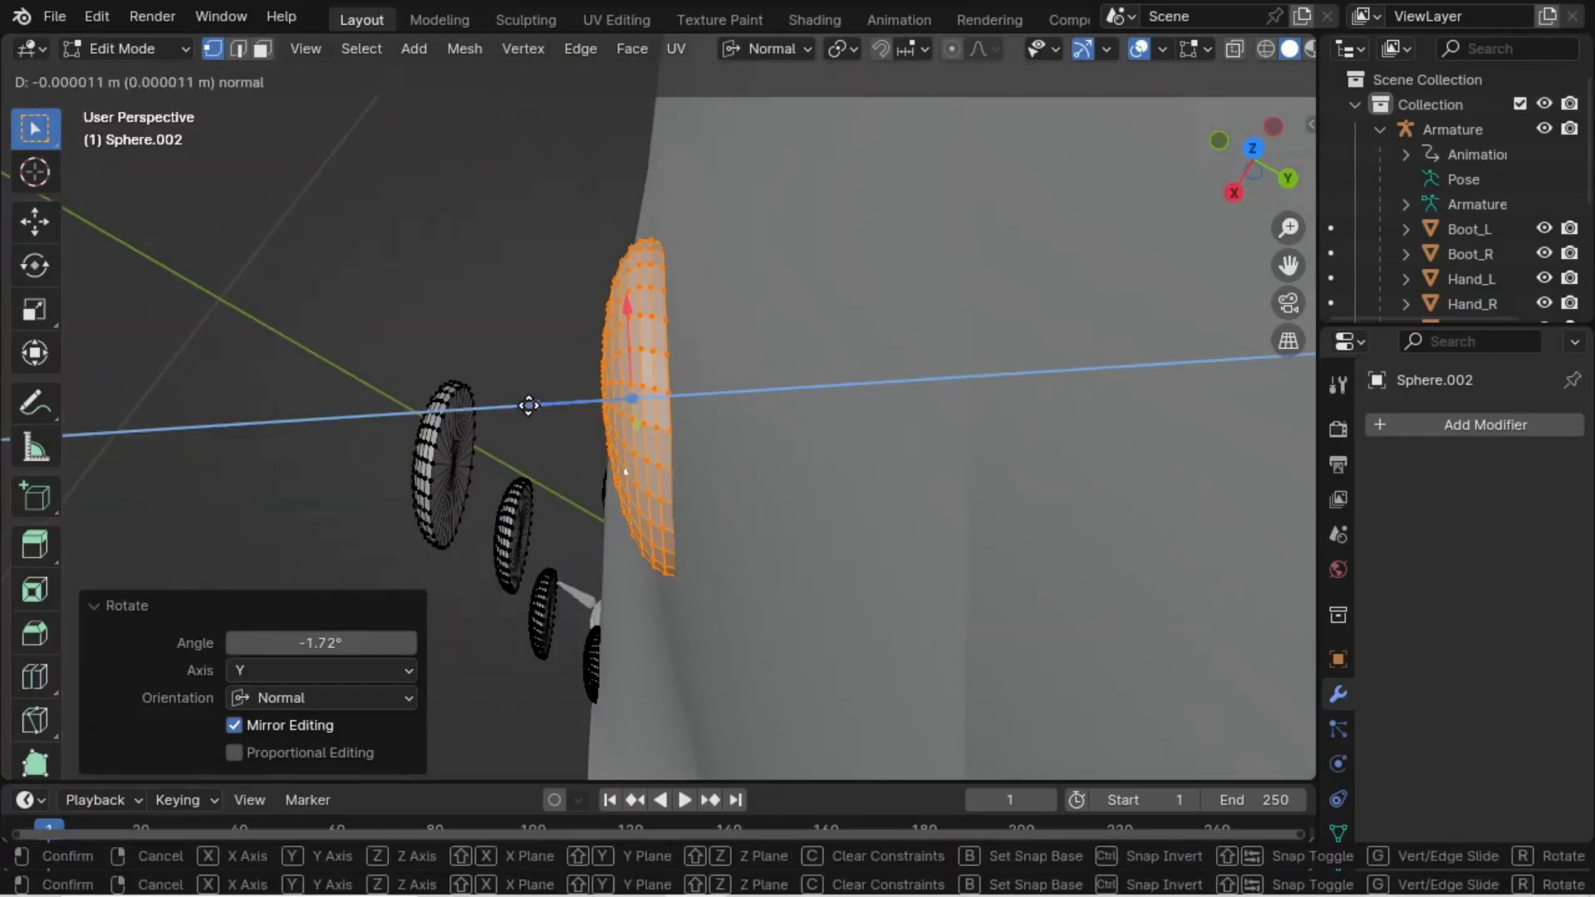
left_click(508, 465)
key("ctrl+z")
- Move the button about 0.00024 m outward along its normal, then refine its normal X rotation and its depth
key("g")
key("z")
key("z")
left_click(526, 402)
key("r")
key("x")
key("x")
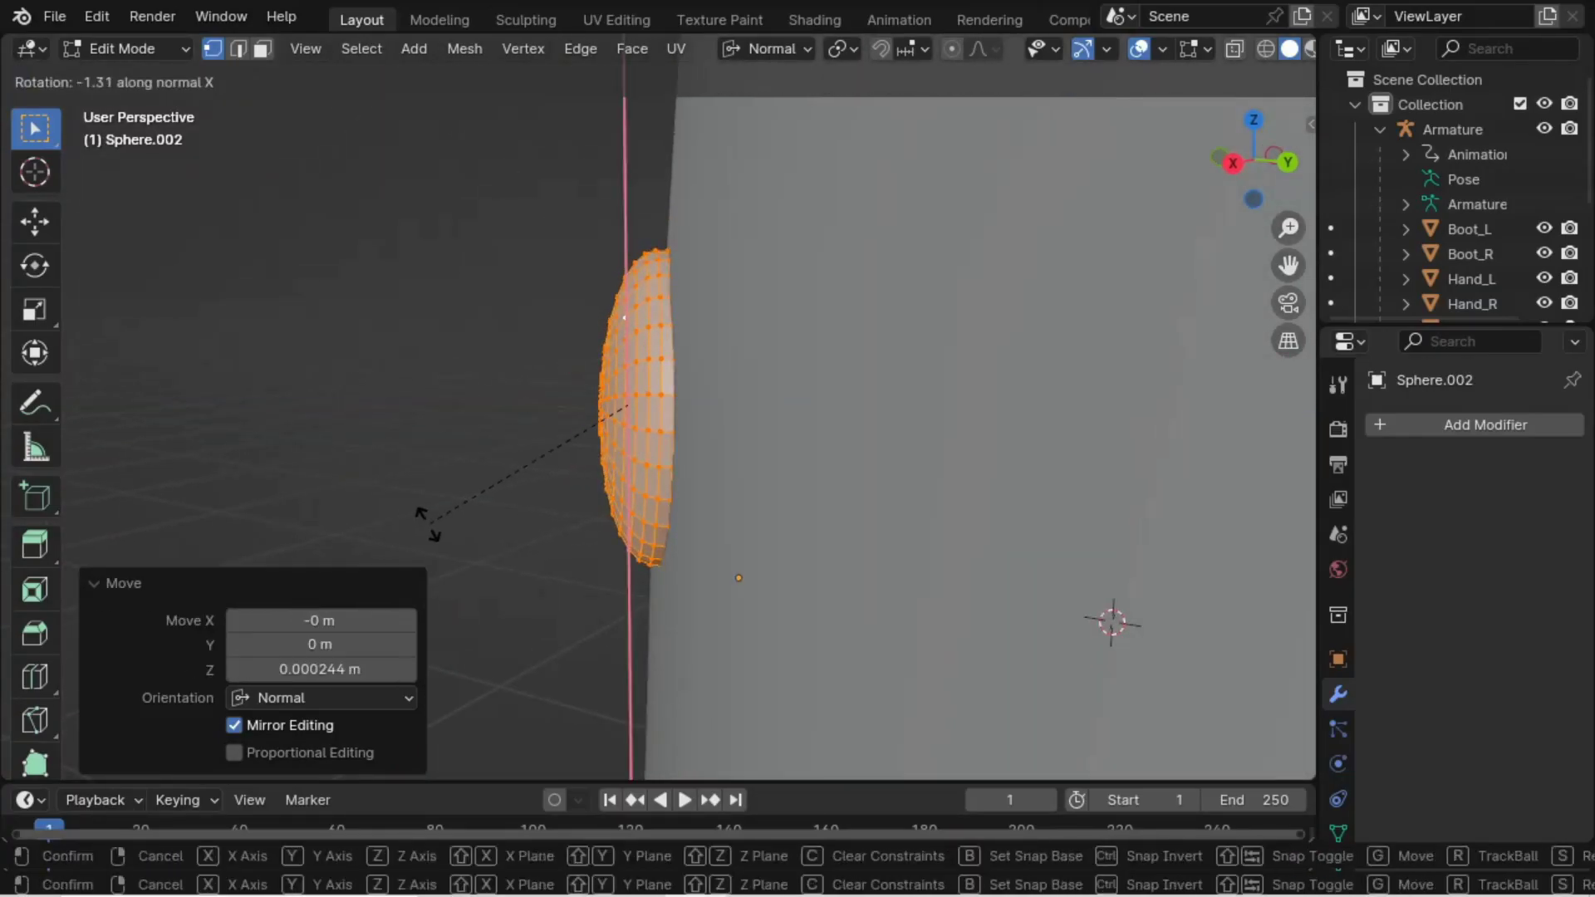
left_click(430, 524)
key("g")
key("z")
key("z")
left_click(516, 402)
- Select the next whole button and move it inward along its normal onto the panel
middle_click_drag(516, 403, 500, 436)
scroll(611, 499, "up", 4)
key("ctrl+l")
left_click_drag(716, 438, 742, 438)
mouse_move(742, 437)
middle_mouse_down()
mouse_move(972, 421)
mouse_move(715, 431)
mouse_move(747, 407)
middle_mouse_up()
- Rotate the button -11.1° around its normal Y axis and adjust its depth along its normal
scroll(748, 407, "up", 2)
key("r")
key("y")
key("y")
left_click(1105, 473)
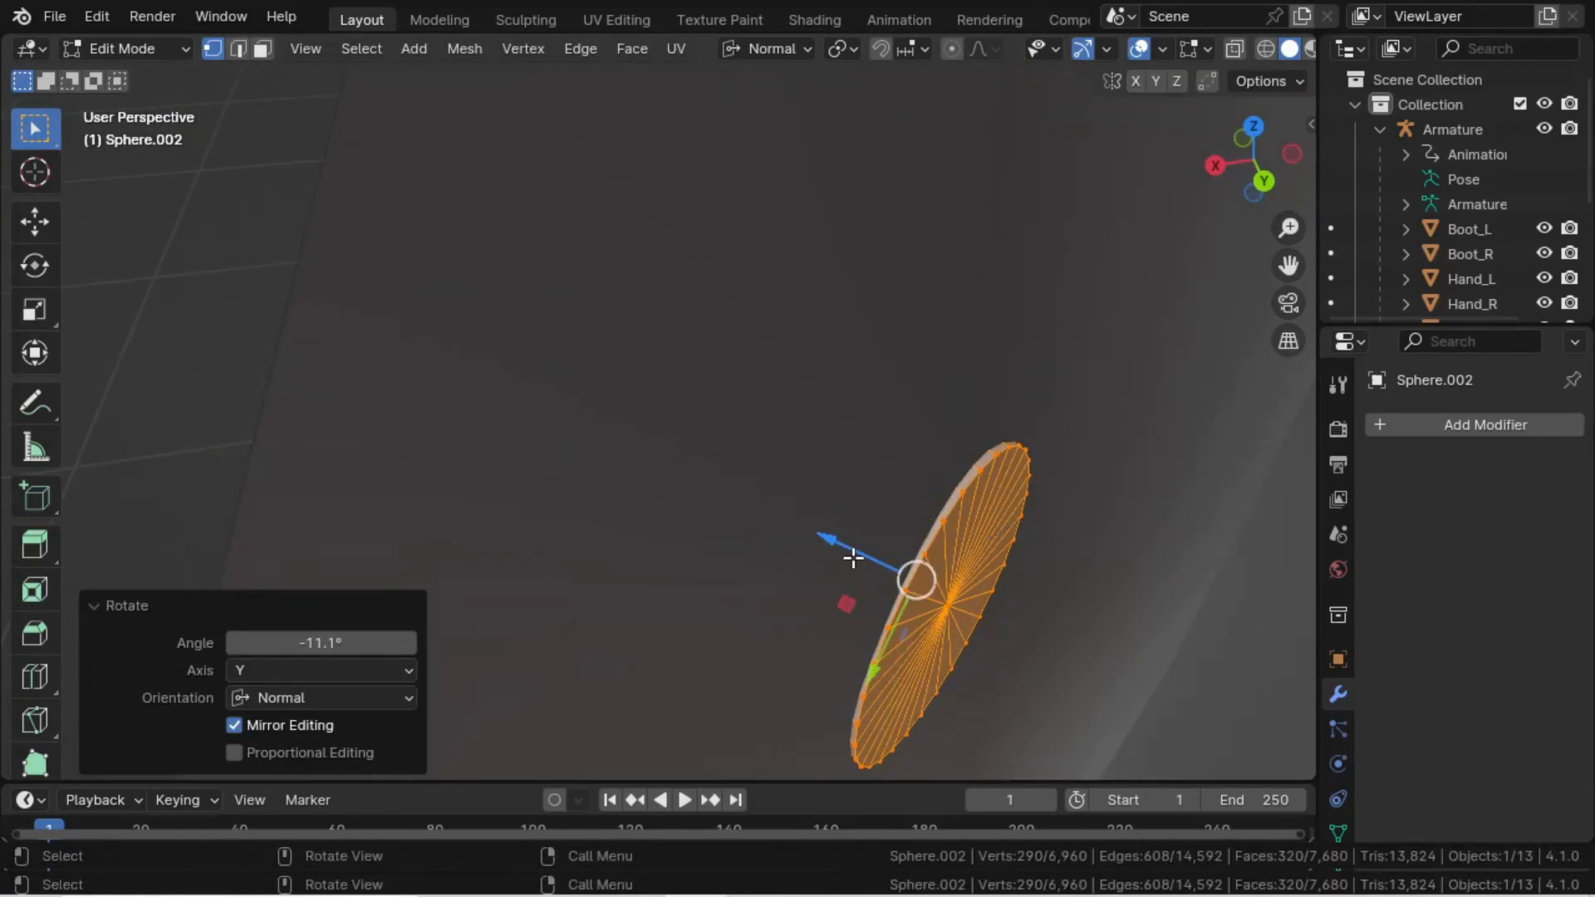
left_click_drag(843, 549, 823, 539)
middle_click_drag(823, 538, 1097, 456)
- Select the next whole button farther along the row and bring it inward along its normal to the surface
scroll(831, 466, "down", 8)
left_click(667, 523)
key("l")
middle_click_drag(681, 491, 548, 426)
left_click_drag(552, 422, 715, 433)
middle_click_drag(648, 440, 733, 456)
scroll(734, 456, "up", 4)
- Rotate the button around its normal X axis and move it about 0.0008 m outward along its normal
middle_click_drag(956, 432, 706, 374)
left_click(789, 392)
key("r")
key("x")
key("x")
left_click(768, 358)
left_click_drag(557, 376, 547, 374)
- Rotate the button around its normal Y axis to match the panel and readjust its depth along its normal
middle_click_drag(550, 440, 609, 505)
key("r")
key("y")
key("y")
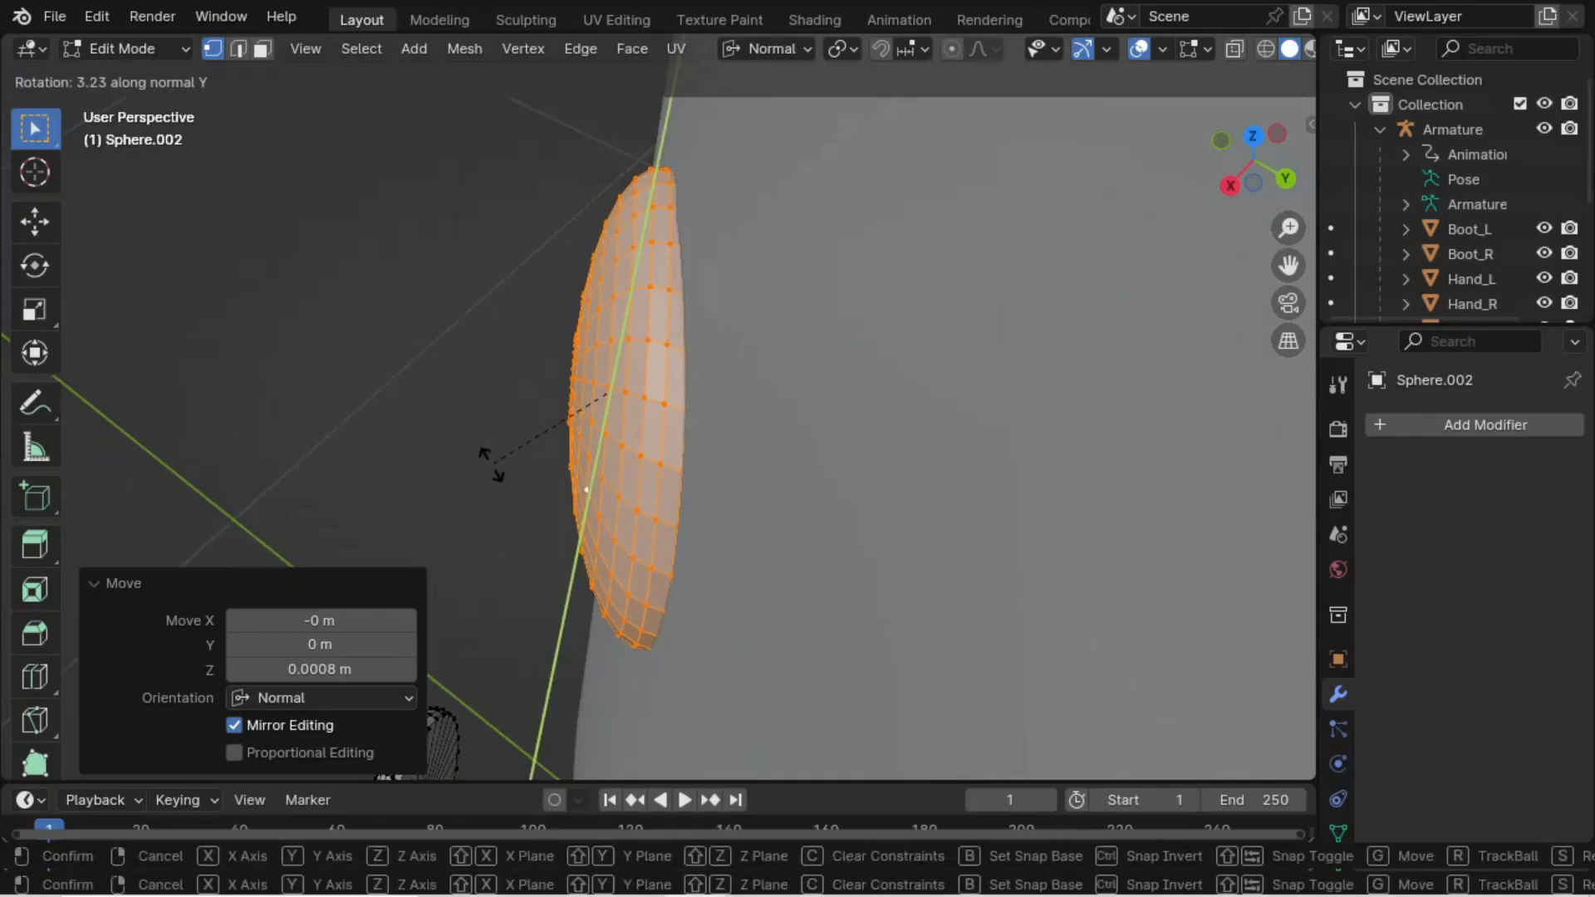
left_click(488, 447)
left_click_drag(506, 380, 501, 385)
- Rotate the button -1.54° around its normal X axis and fine-tune its depth and tilt
middle_click_drag(498, 365, 498, 270)
key("r")
left_click(473, 413)
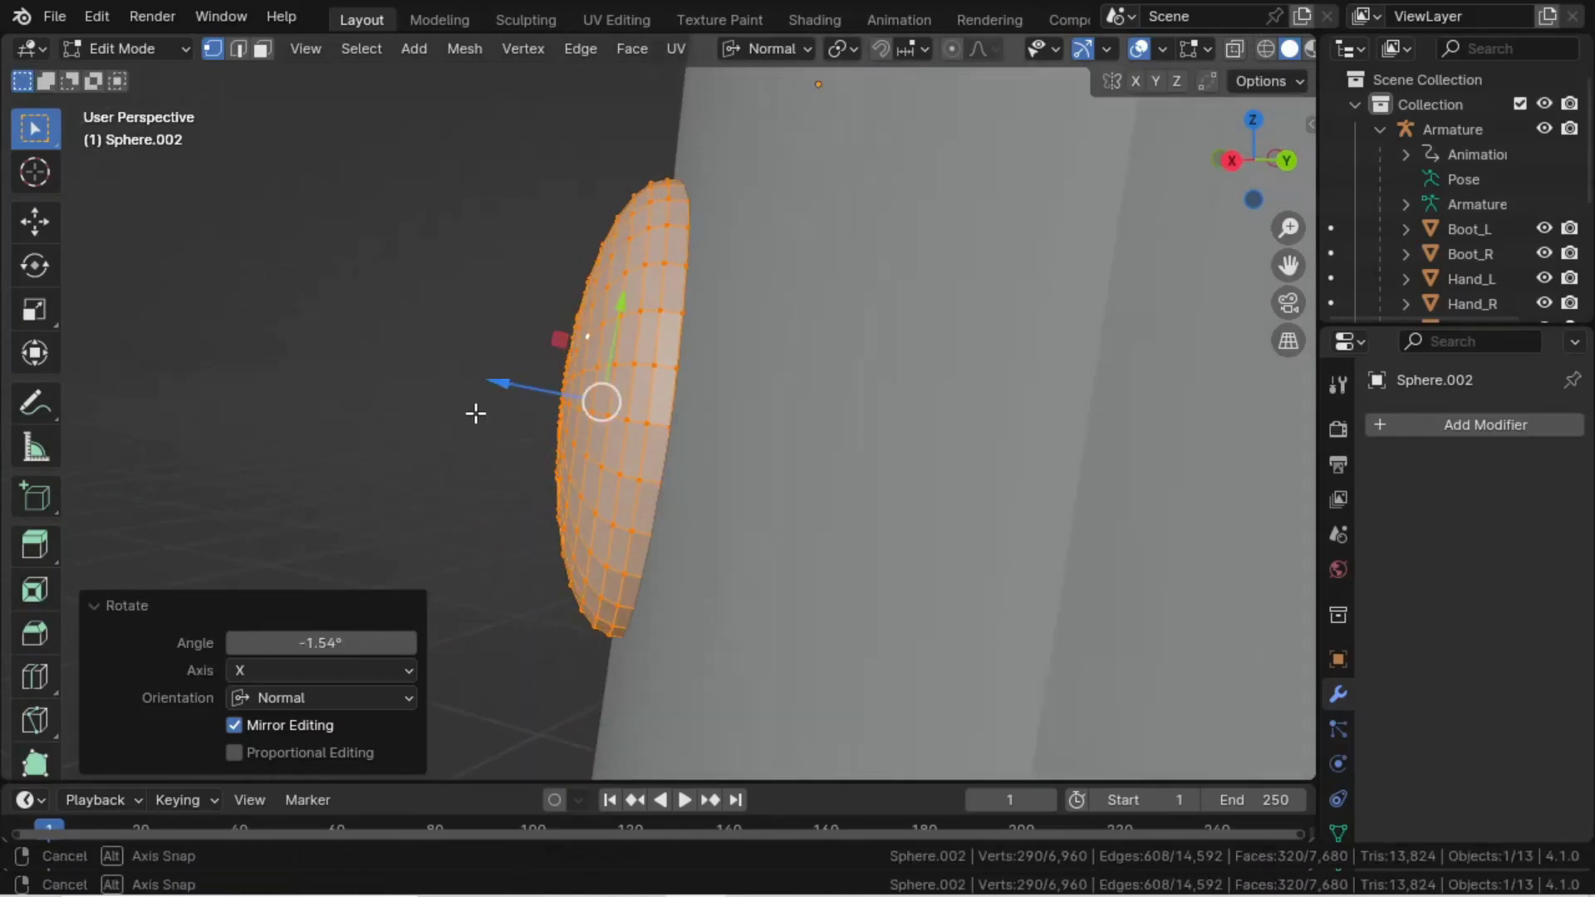
left_click_drag(473, 413, 470, 416)
key("r")
left_click(466, 427)
- Select the next whole button in the row and push it inward along its normal toward the panel
key("ctrl+l")
middle_click_drag(466, 427, 535, 521)
key("KP_Decimal")
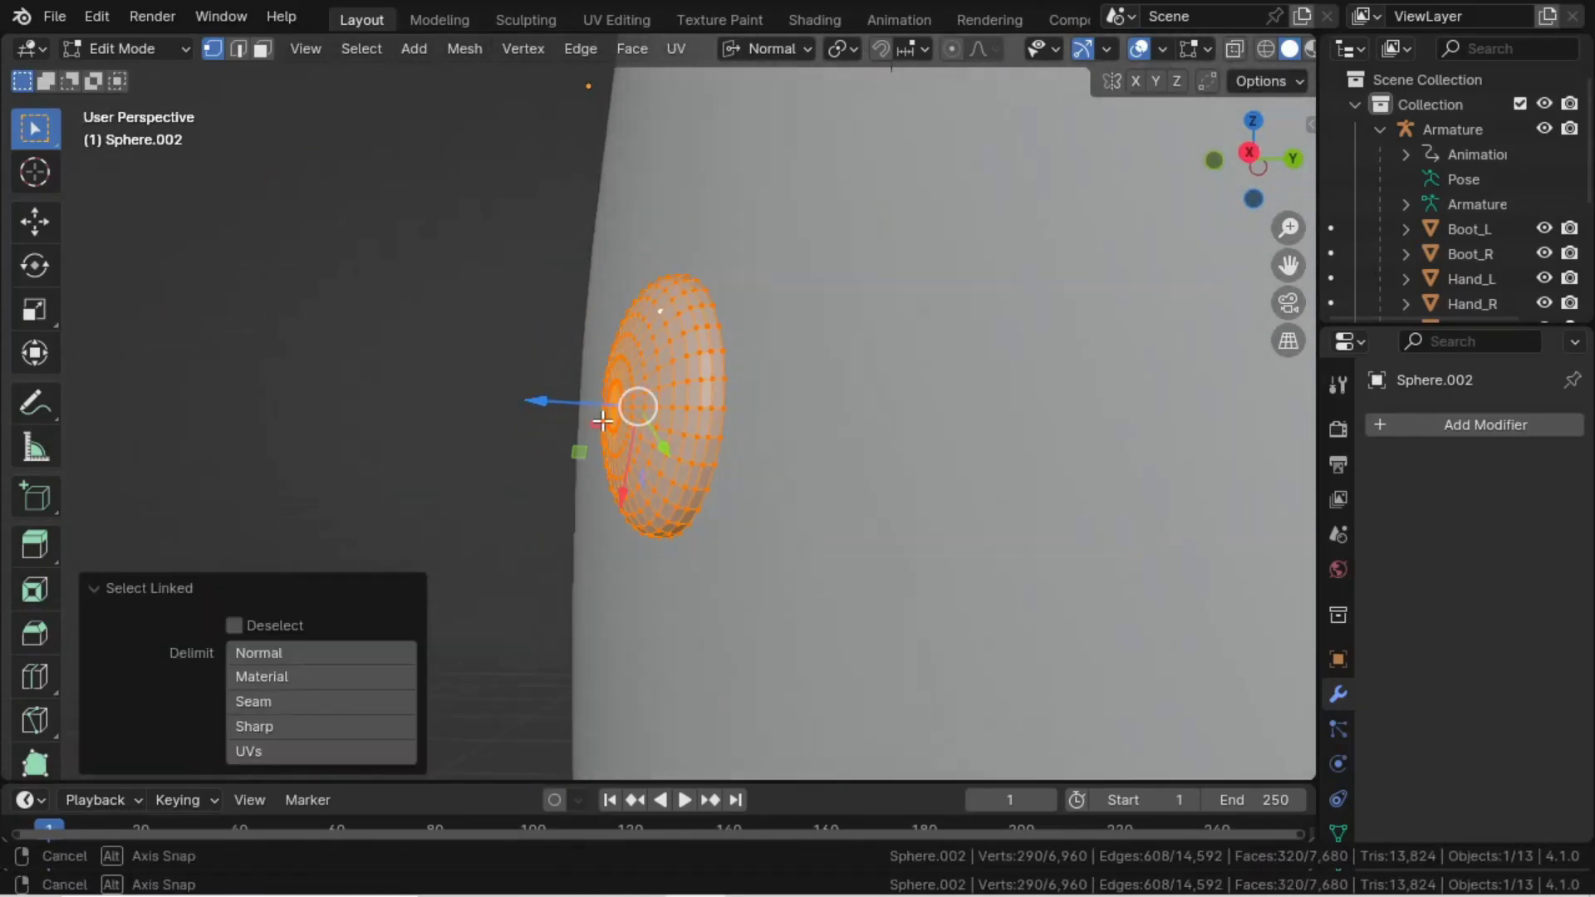
key("g")
key("z")
key("z")
left_click(728, 440)
- Rotate the button -5.47° around its normal Y axis
middle_click_drag(728, 440, 548, 415)
key("r")
key("y")
key("y")
left_click(540, 400)
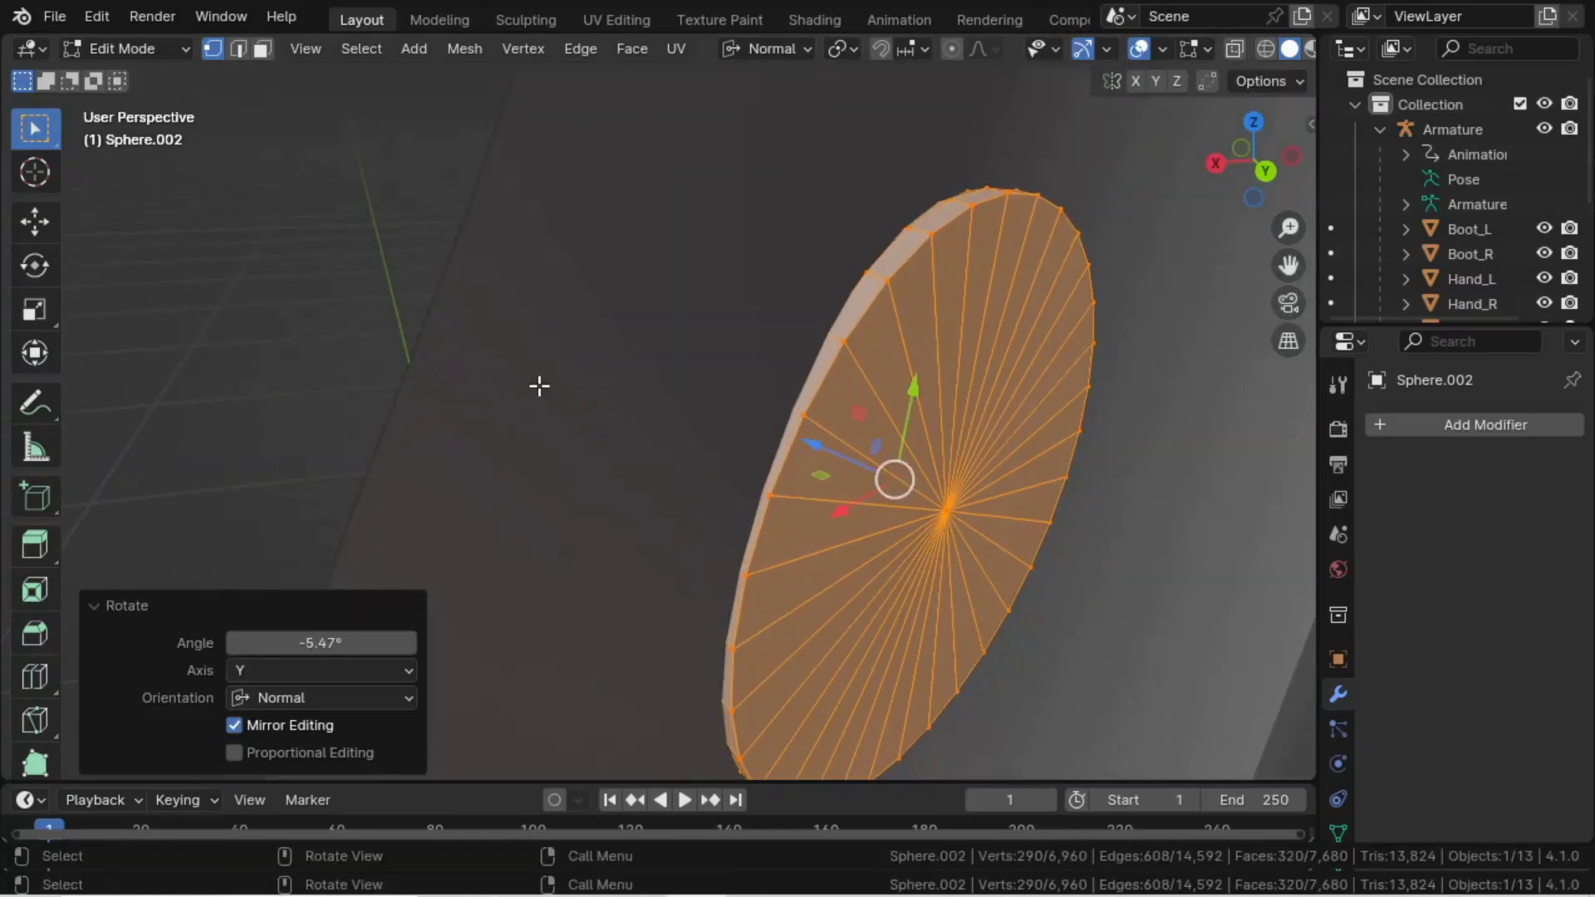
- Rotate the button further to match the panel and shift it along its normal Z axis, starting with a 0.000723 m move
key("r")
left_click(802, 482)
key("g")
key("z")
key("z")
left_click(876, 456)
middle_click_drag(876, 455, 931, 451)
key("g")
key("z")
key("z")
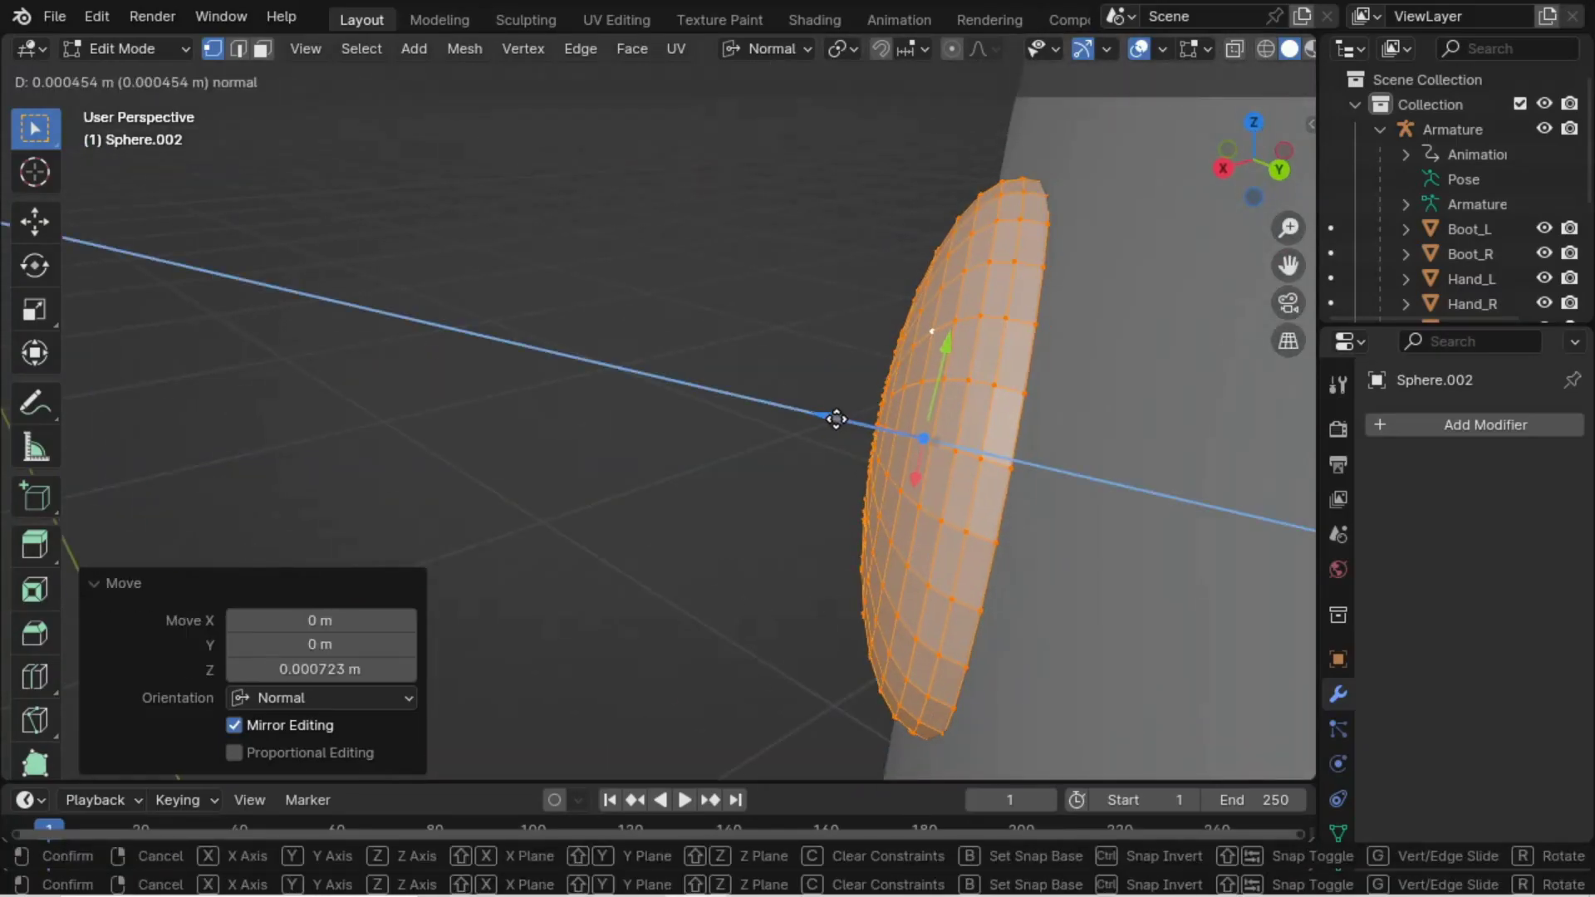
left_click(829, 418)
- Rotate the button around its normal Y axis and readjust its depth along its normal to meet the panel
mouse_move(829, 418)
middle_mouse_down()
mouse_move(797, 416)
mouse_move(816, 413)
middle_mouse_up()
key("r")
key("y")
key("y")
left_click(752, 383)
left_click_drag(806, 430, 787, 424)
- Rotate the button around its normal X axis and move it 0.000093 m along its normal Z axis
mouse_move(787, 425)
middle_mouse_down()
mouse_move(836, 424)
mouse_move(808, 422)
middle_mouse_up()
key("r")
key("x")
key("x")
left_click(687, 585)
left_click_drag(800, 412, 794, 412)
- Return to Object Mode, save the file and view the buttoned chest panel from the front
middle_click_drag(793, 412, 964, 459)
scroll(964, 459, "down", 12)
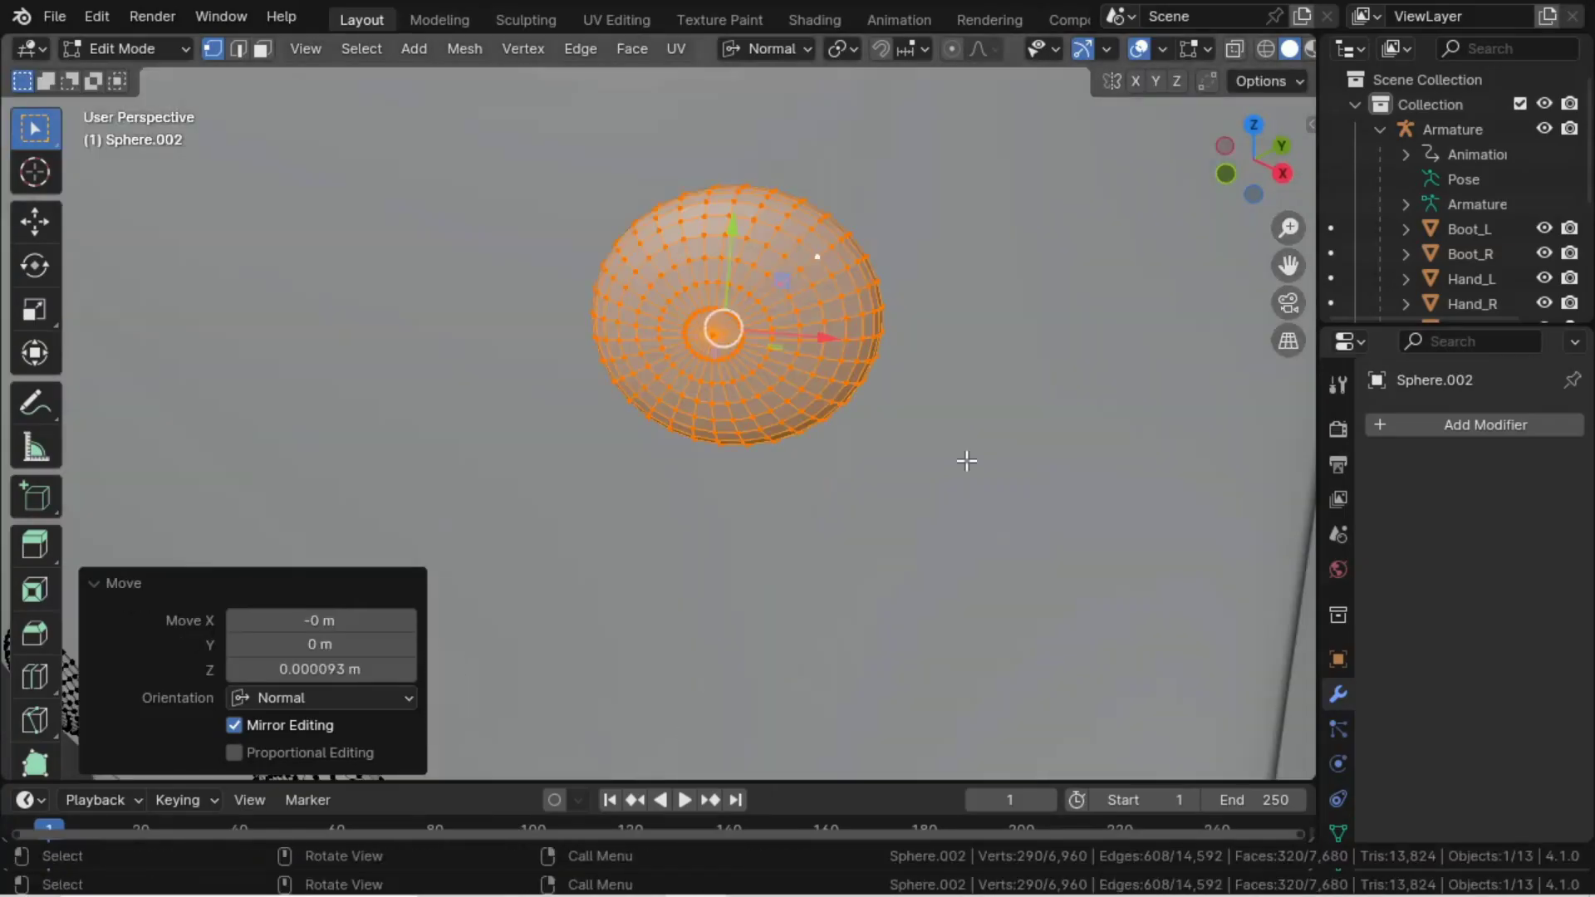
key("Tab")
key("KP_1")
left_click(905, 355)
key("ctrl+s")
scroll(831, 373, "down", 6)
middle_click_drag(691, 394, 869, 407, "shift")
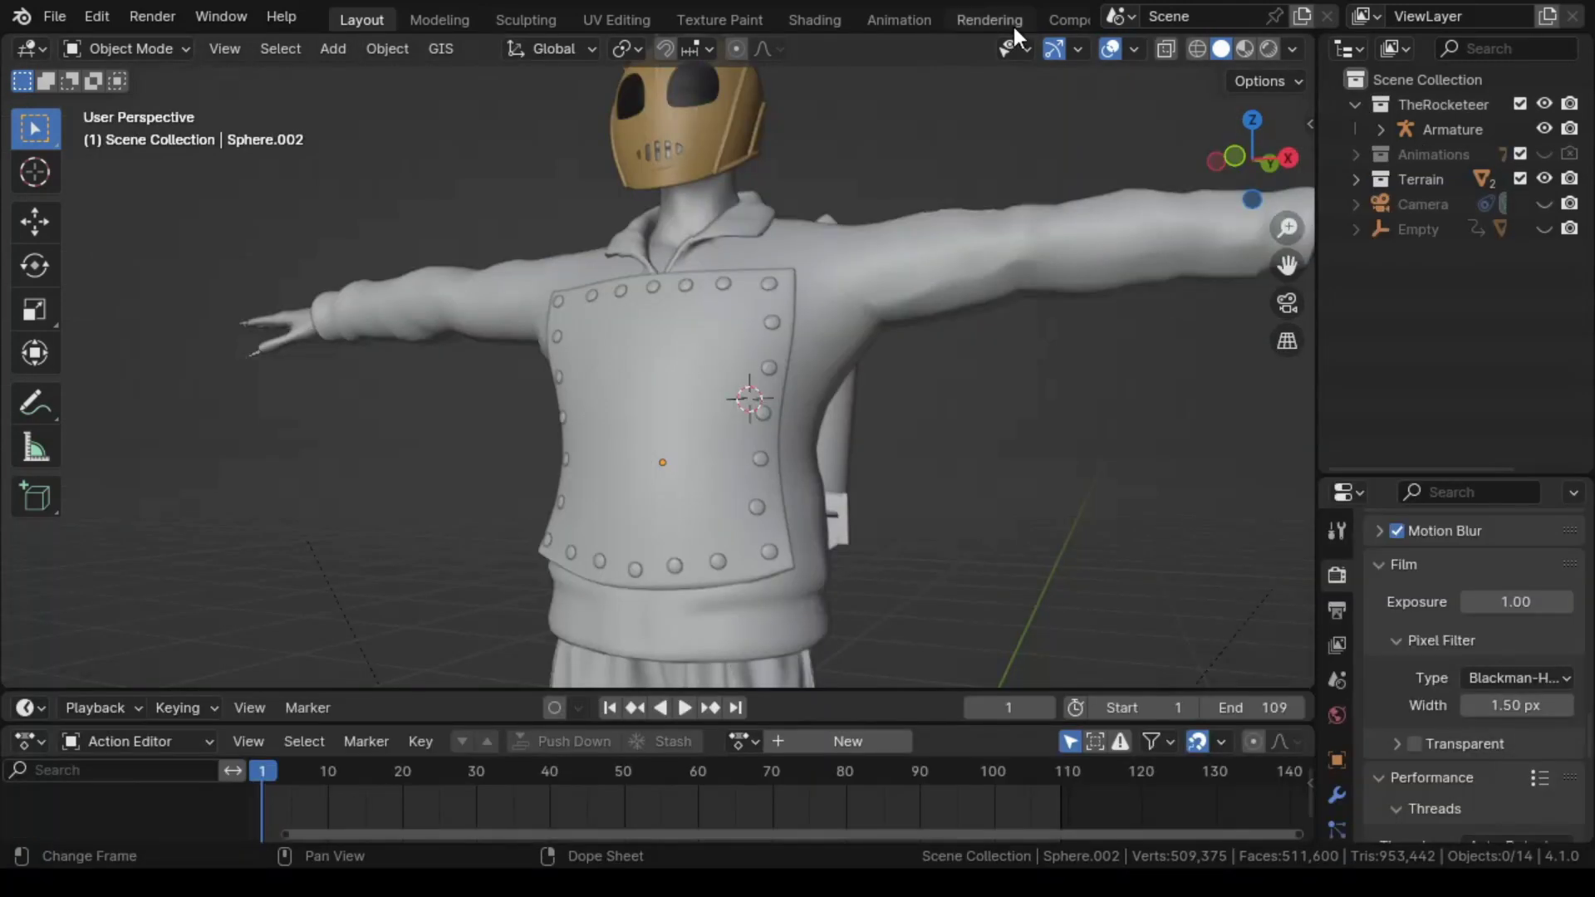
key("KP_1")
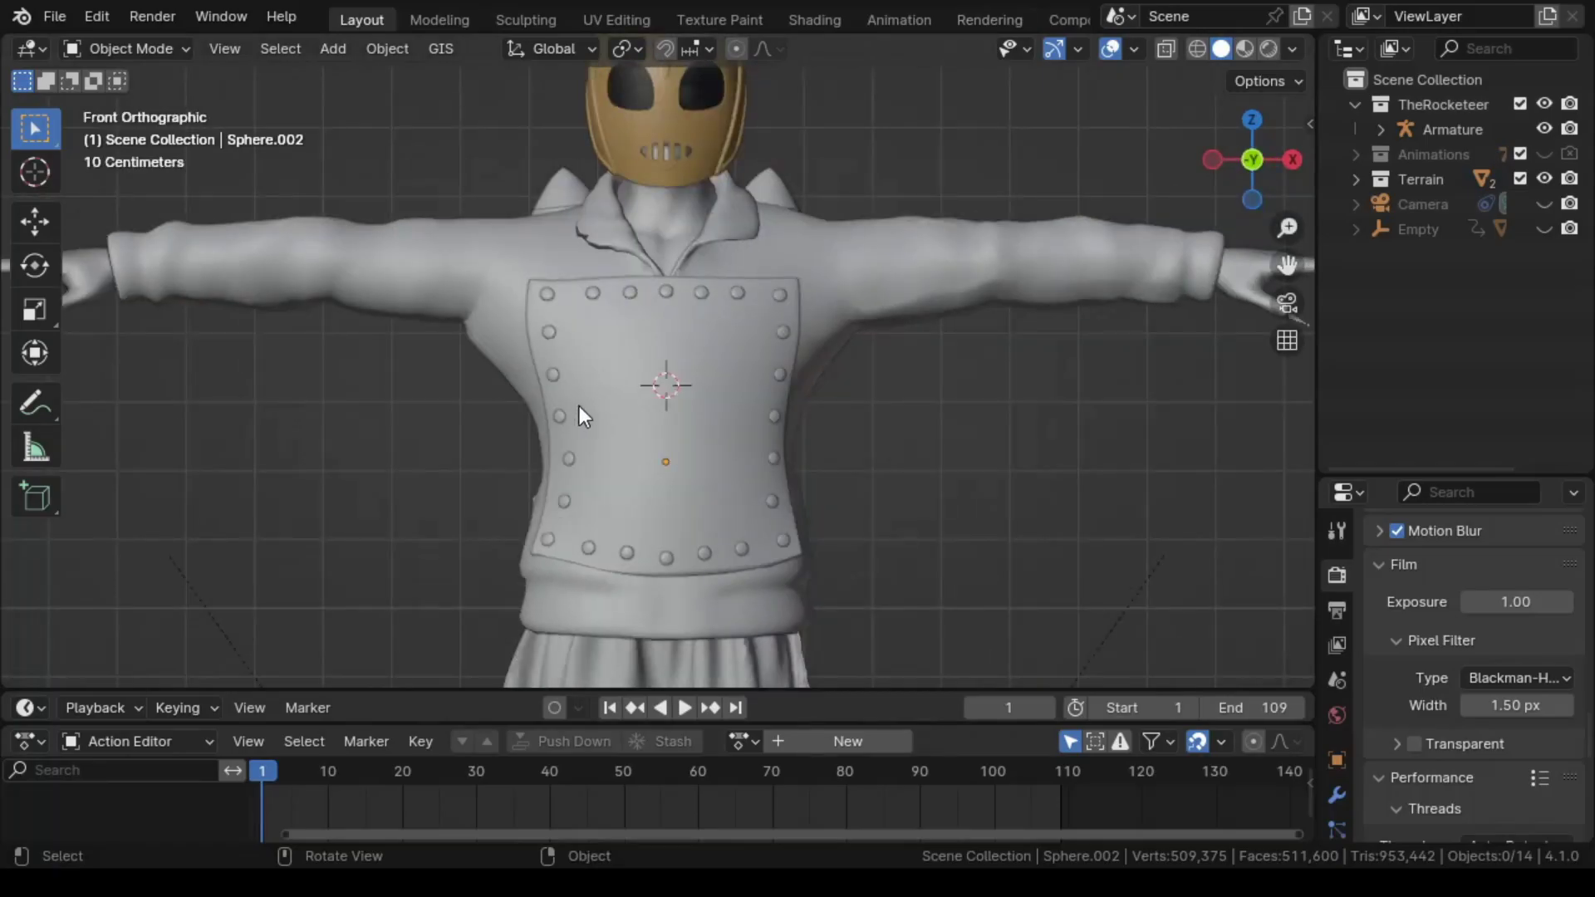